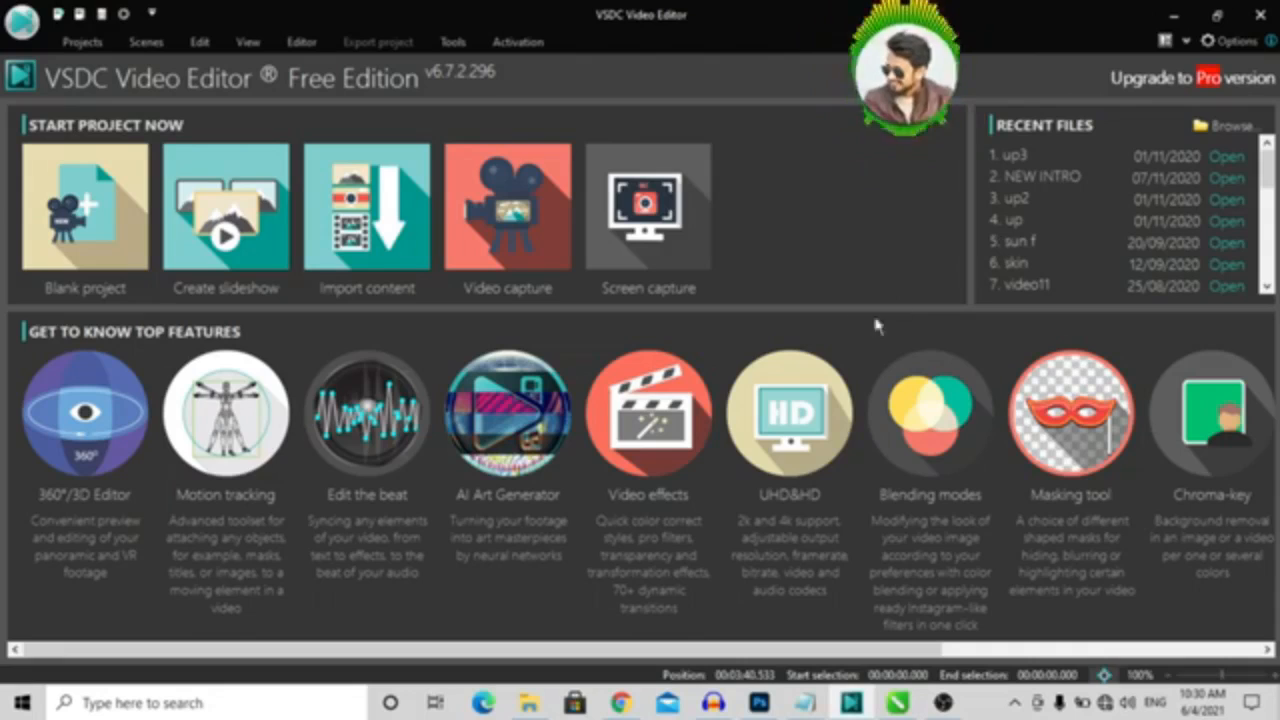
key(ctrl)
key(ctrl)
key(ctrl)
key(ctrl)
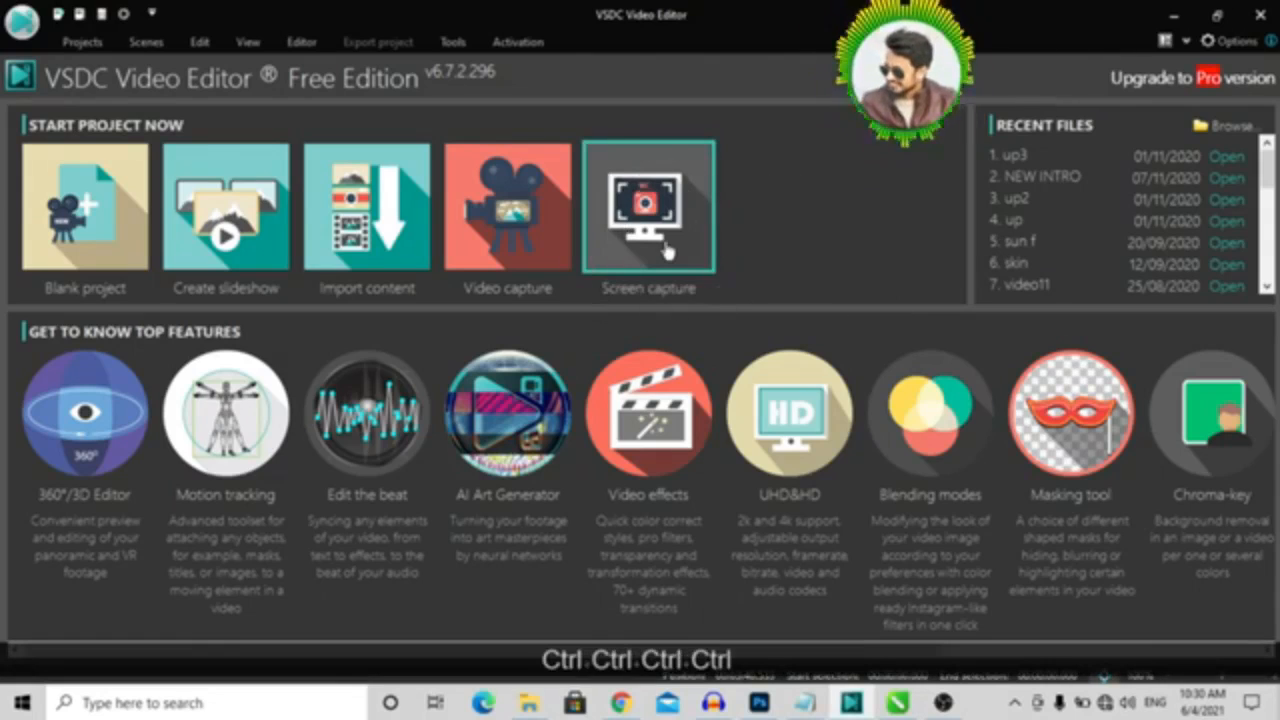
key(Page_Down)
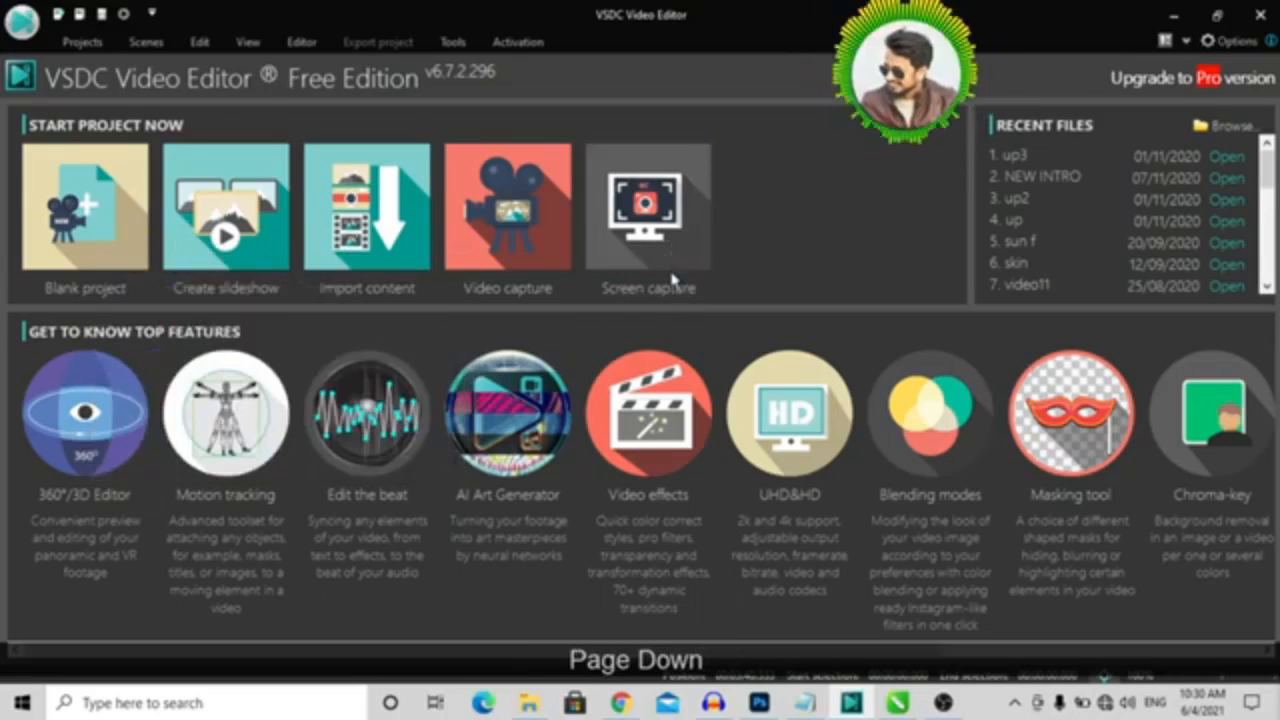
key(Page_Up)
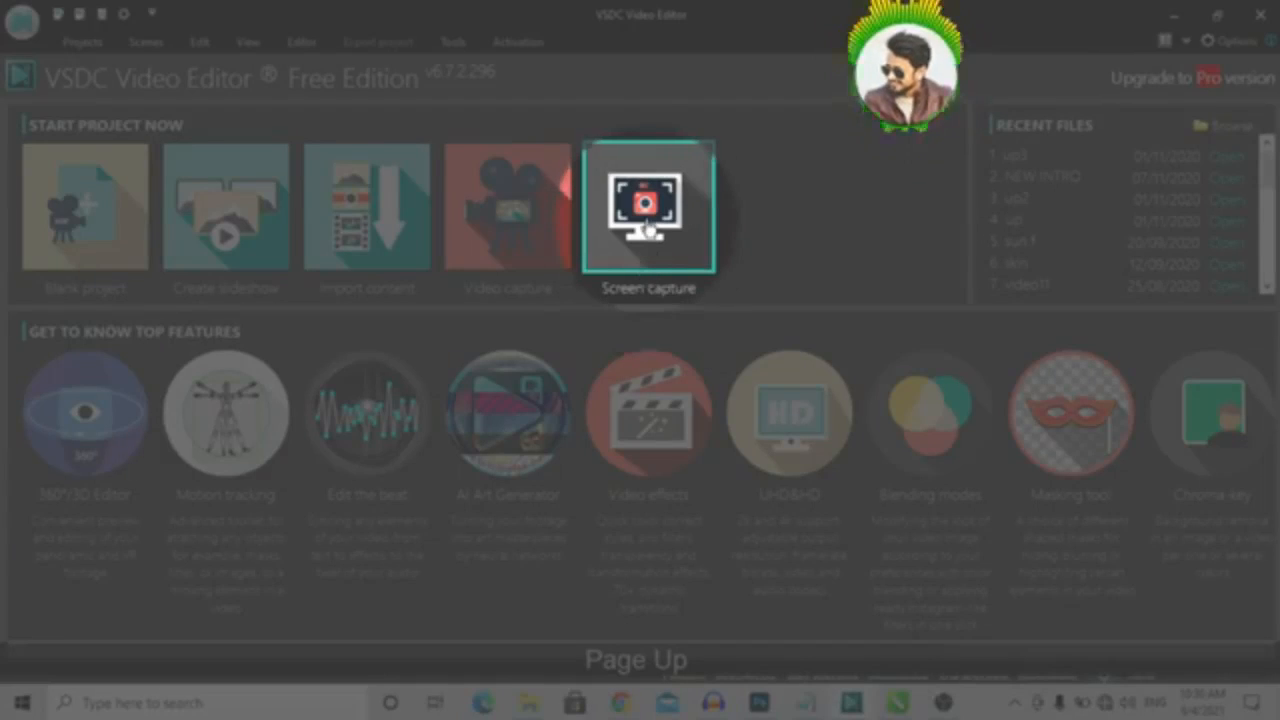
key(Page_Up)
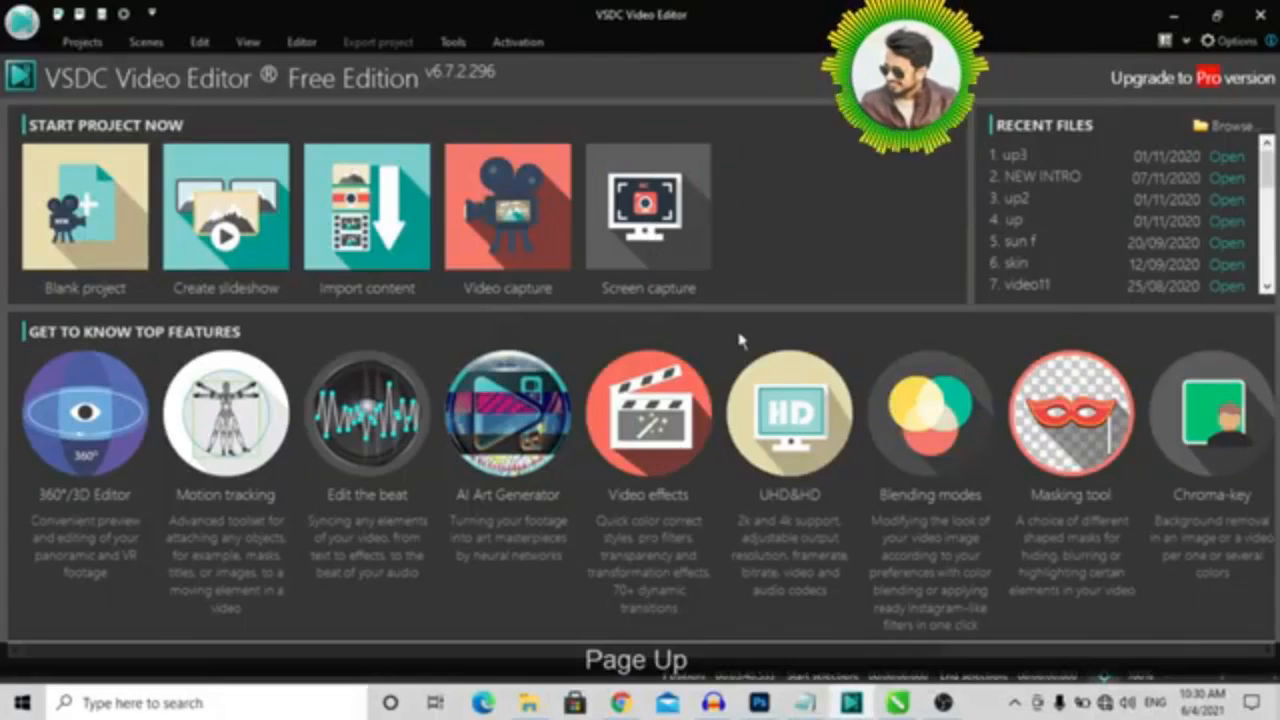
Step: Open the screen capture tool and choose the Custom result video format
click(665, 274)
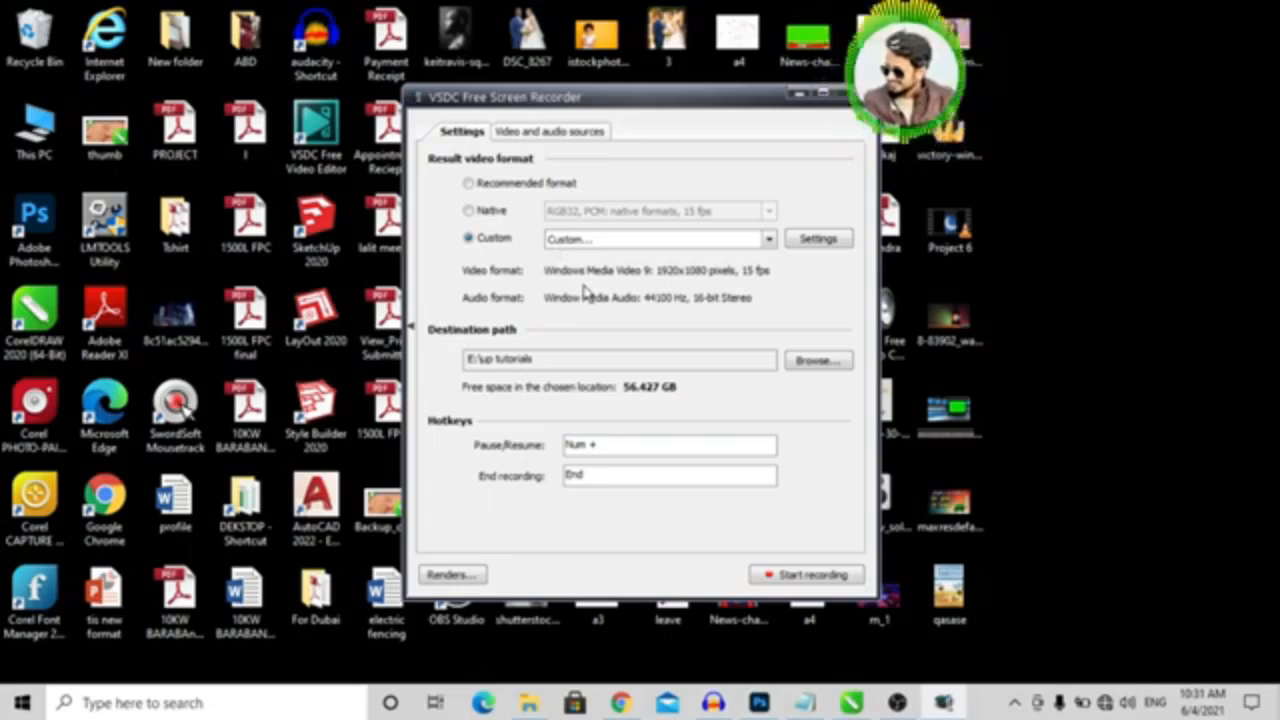
click(469, 184)
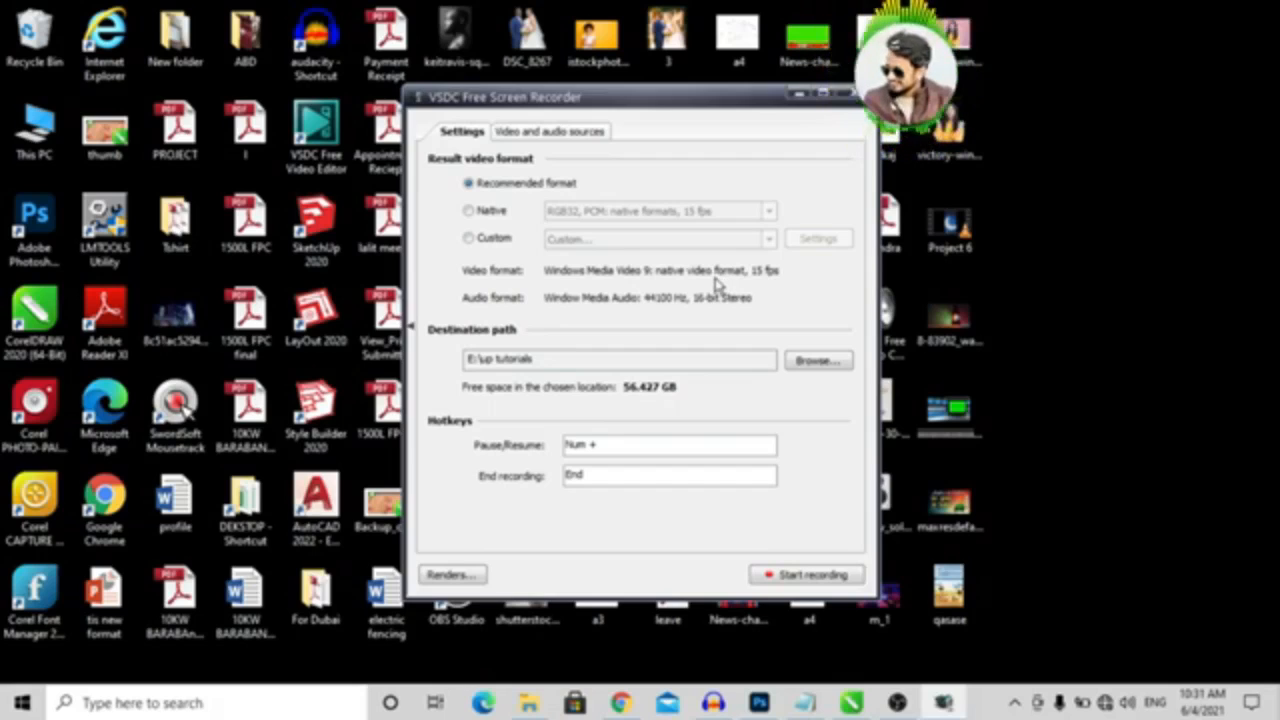
click(469, 237)
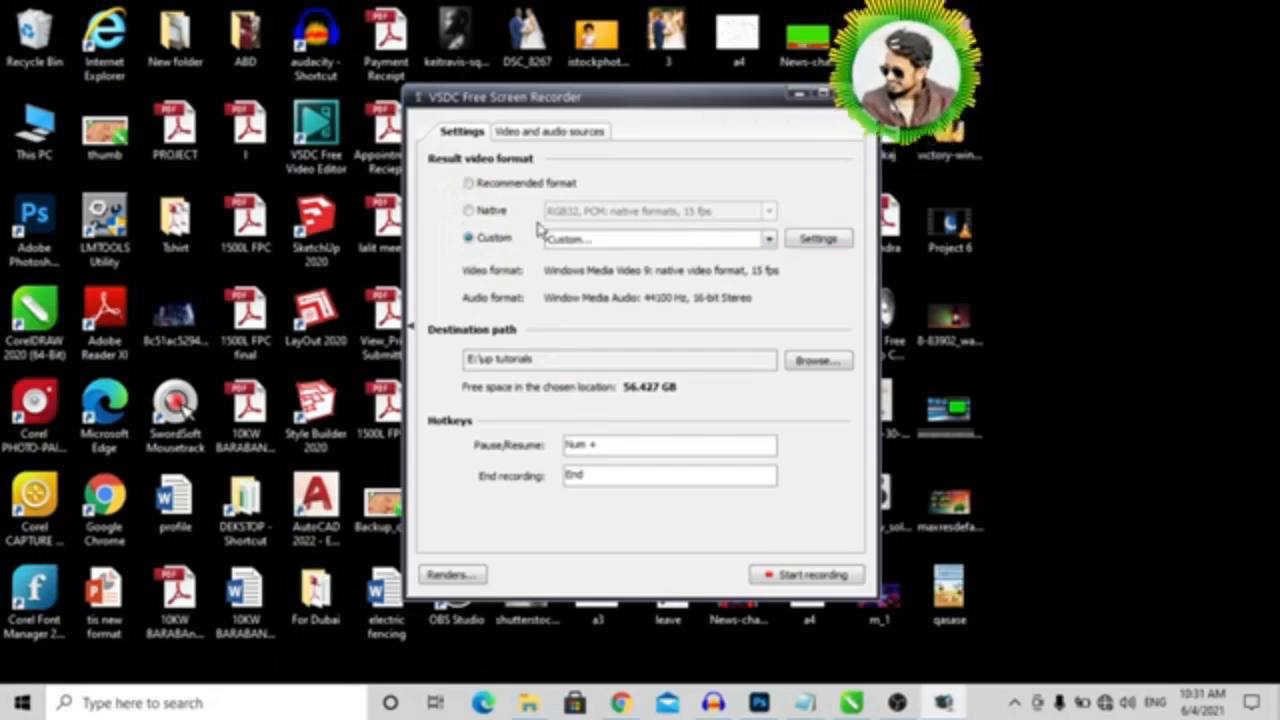
Step: Configure the custom recording format with HD 1920x1080 pixels (16:9) resolution and a video quality of 100
click(767, 244)
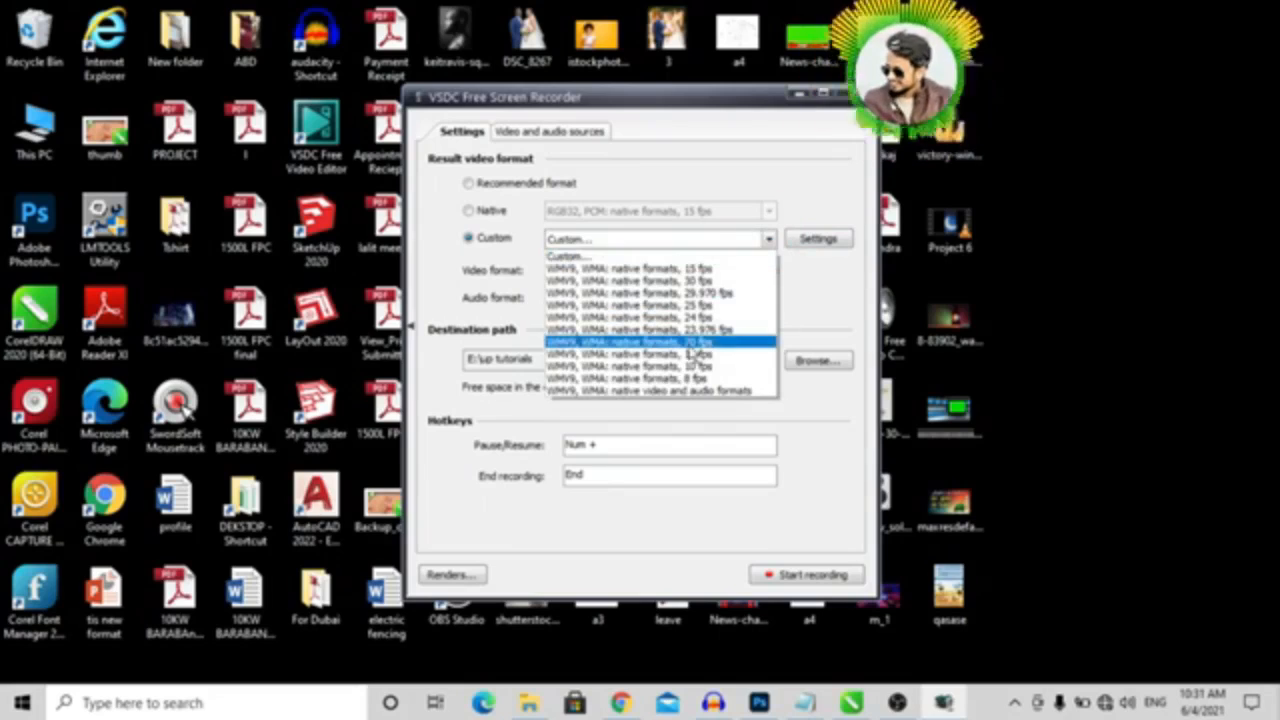
click(817, 248)
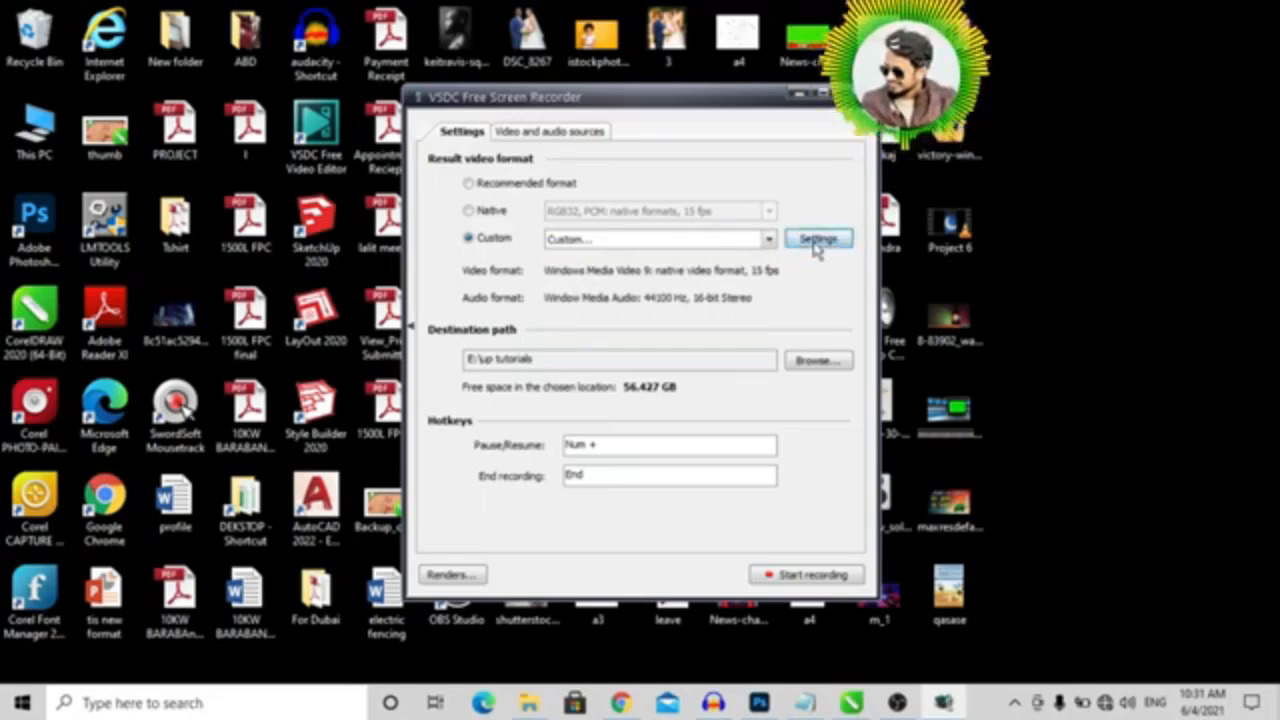
click(817, 241)
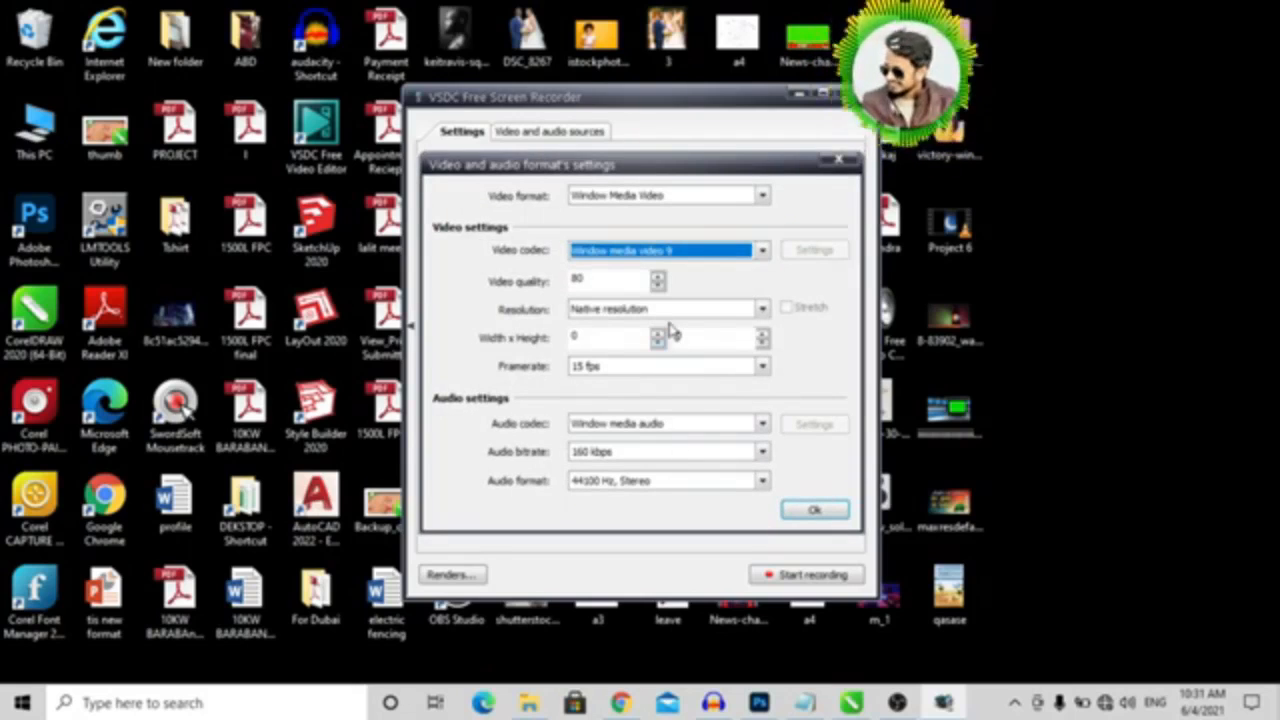
key(Page_Up)
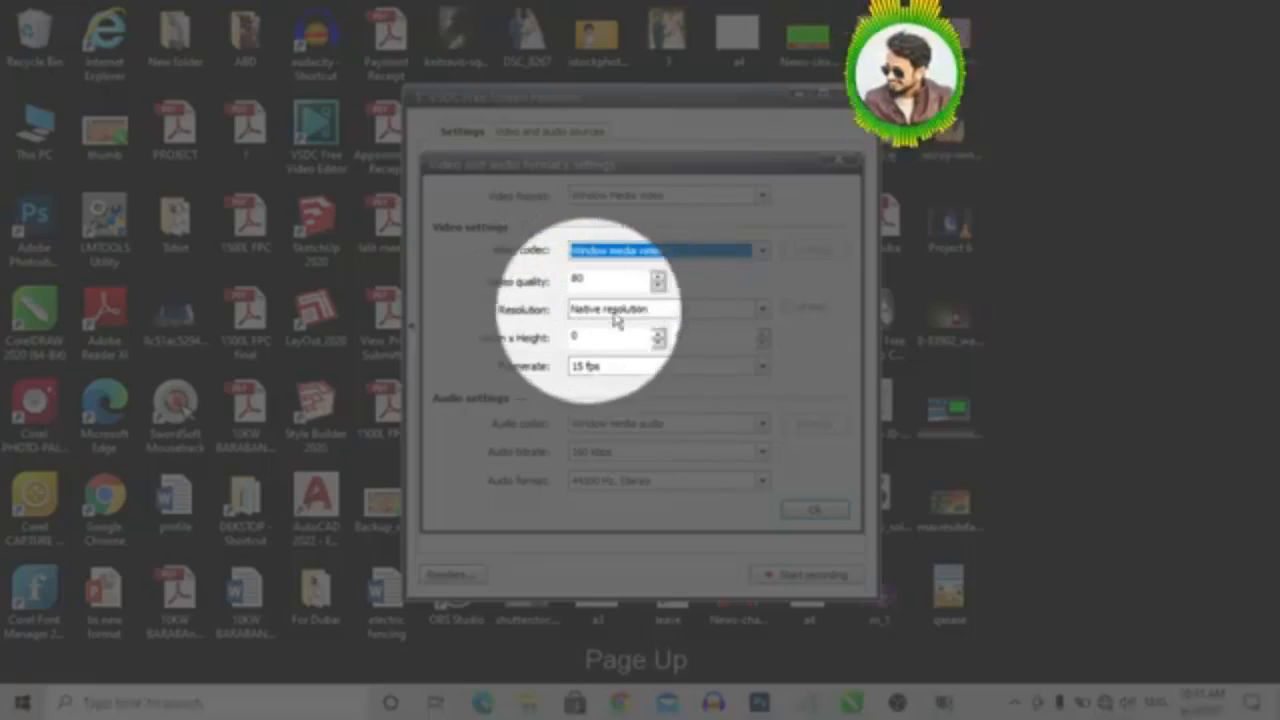
click(762, 309)
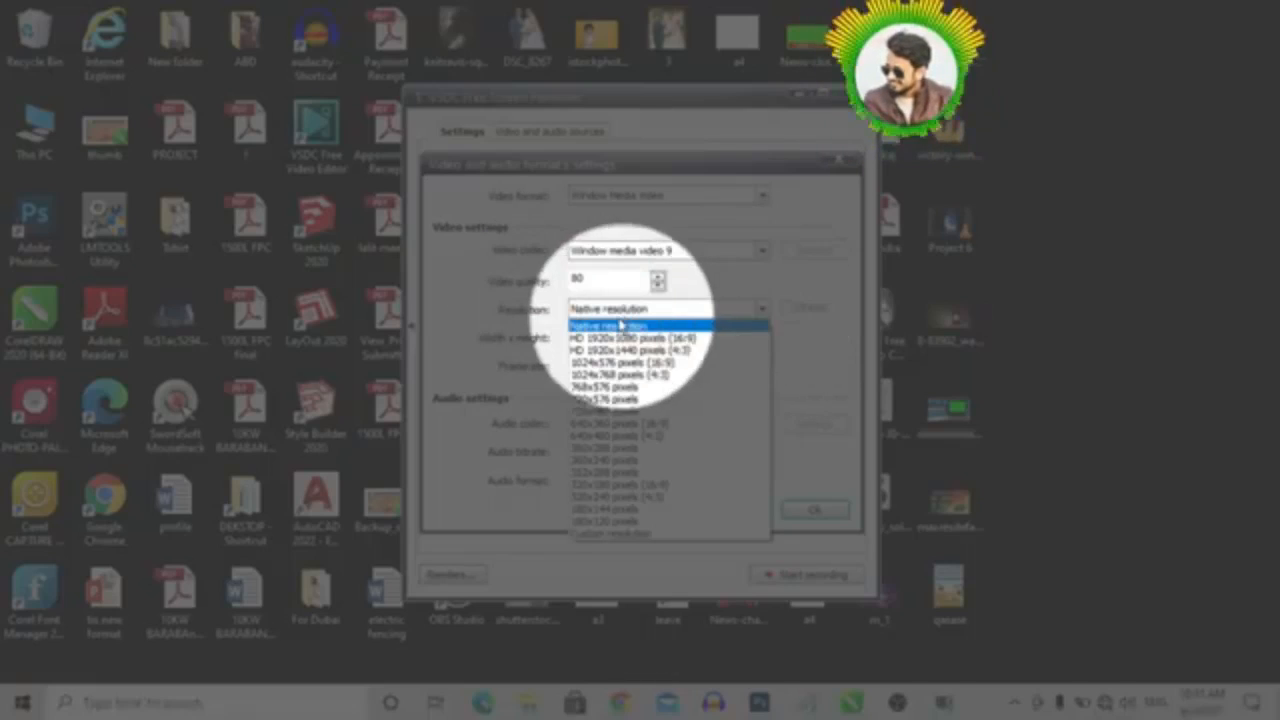
click(630, 340)
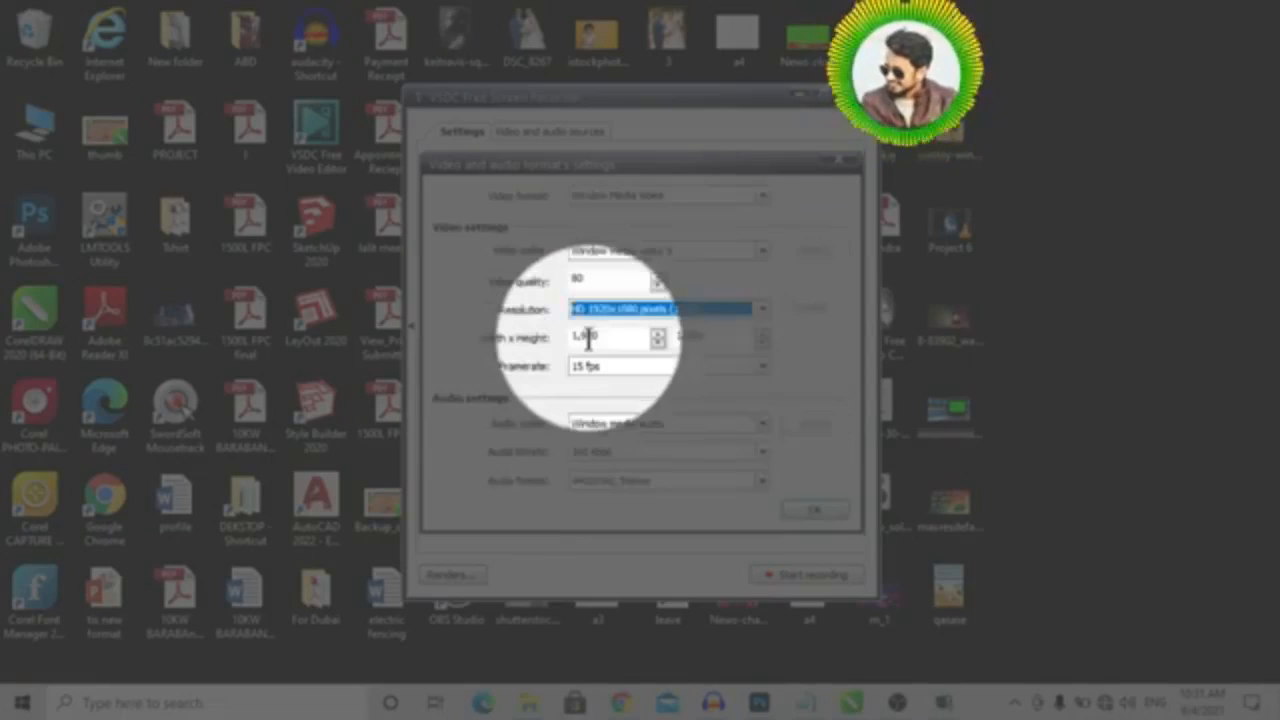
drag(594, 280, 555, 280)
text(100)
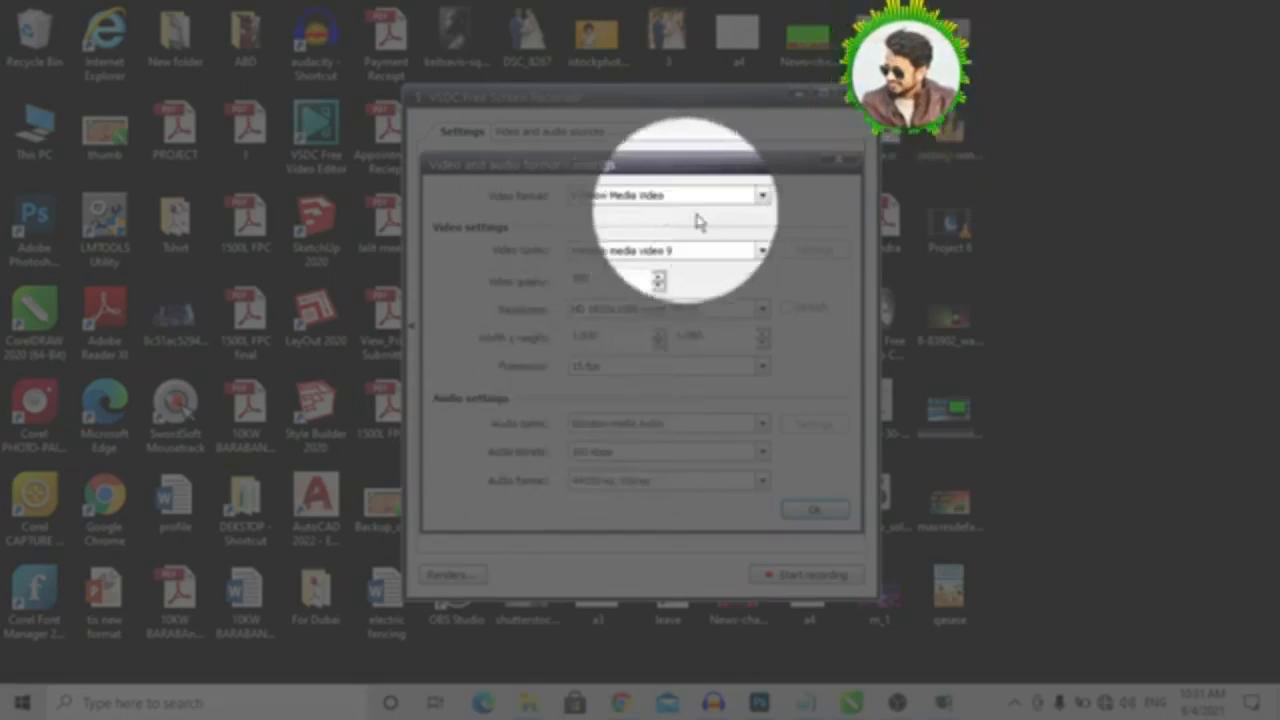
click(815, 512)
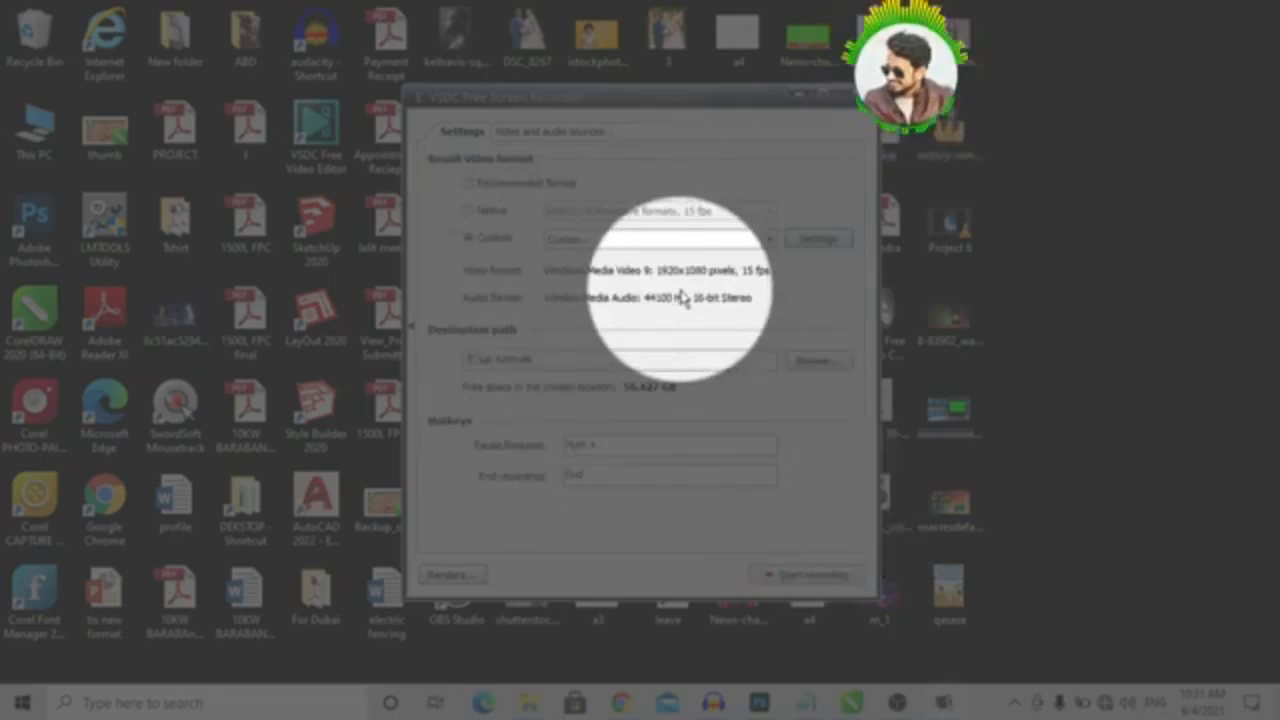
key(Page_Up)
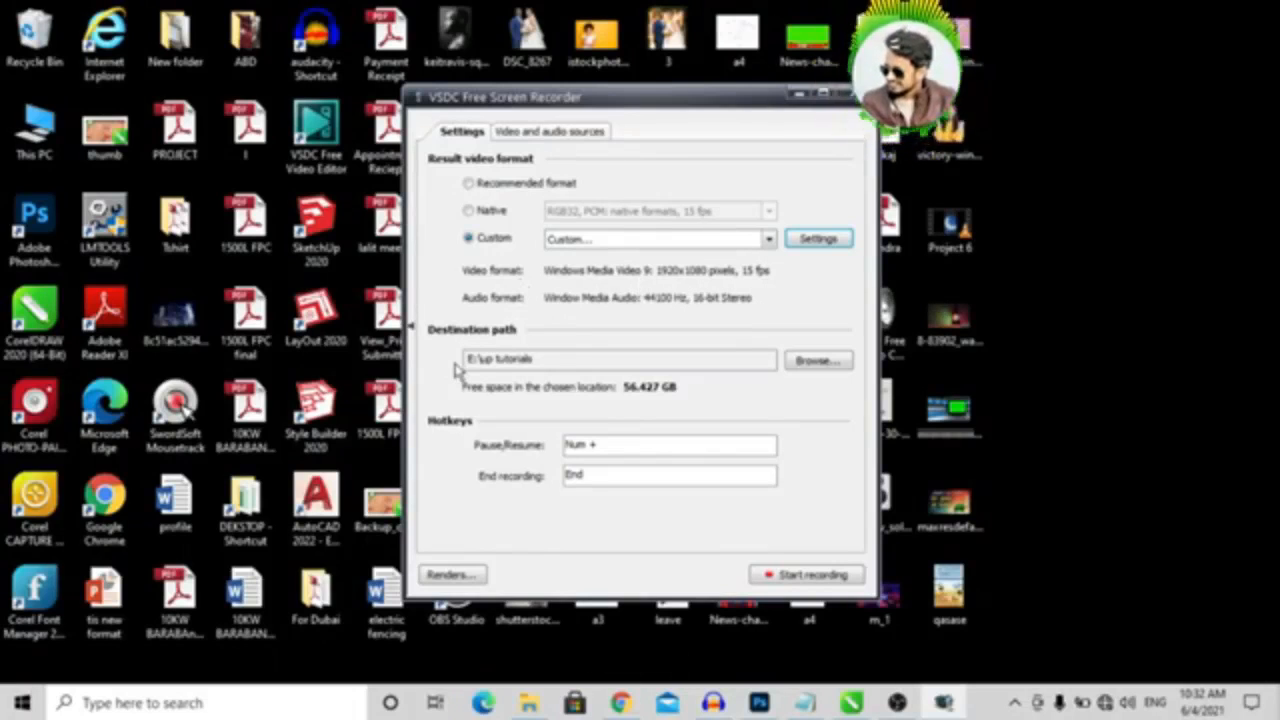
key(Page_Up)
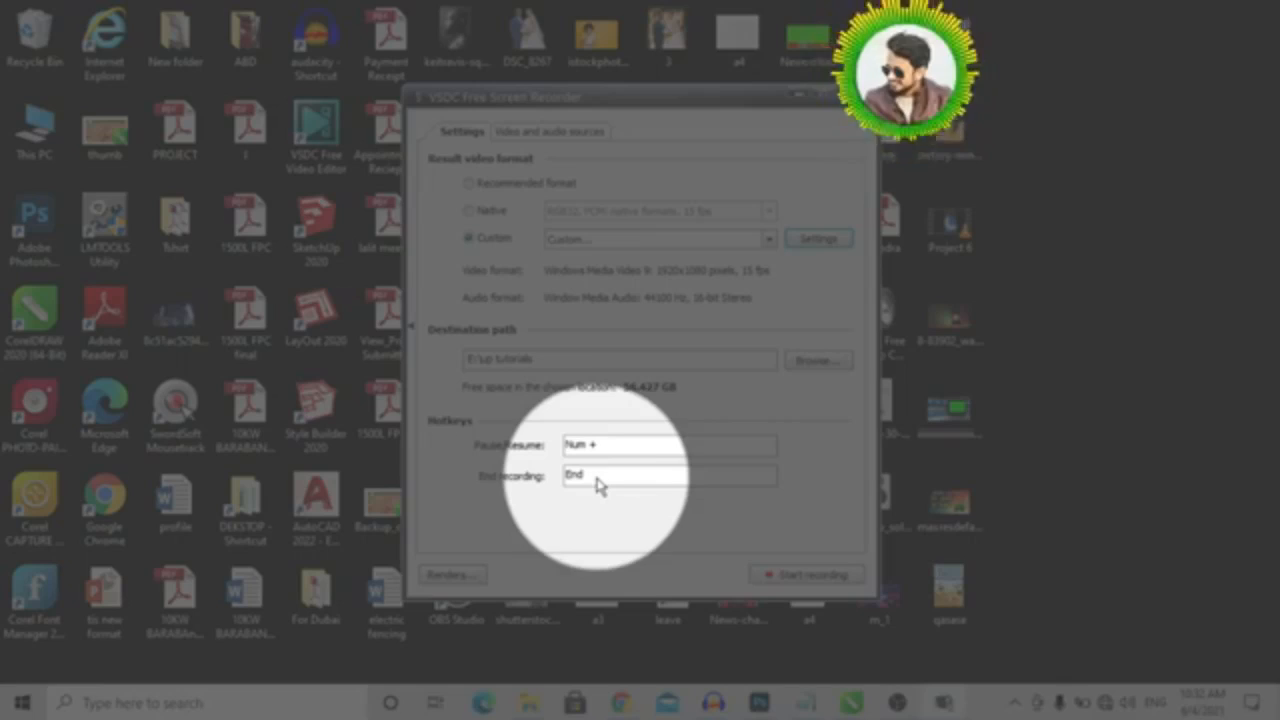
key(Page_Up)
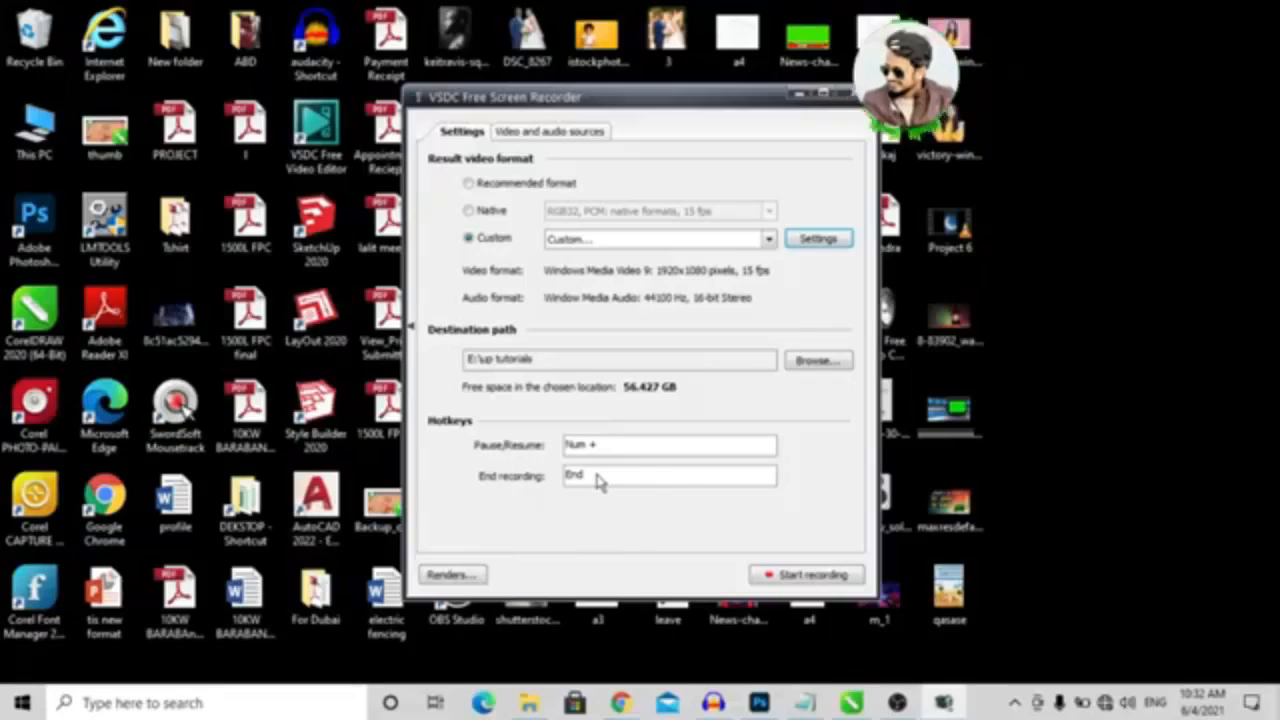
Step: Examine the available monitor and audio capture device options in the recorder's video and audio sources
click(549, 133)
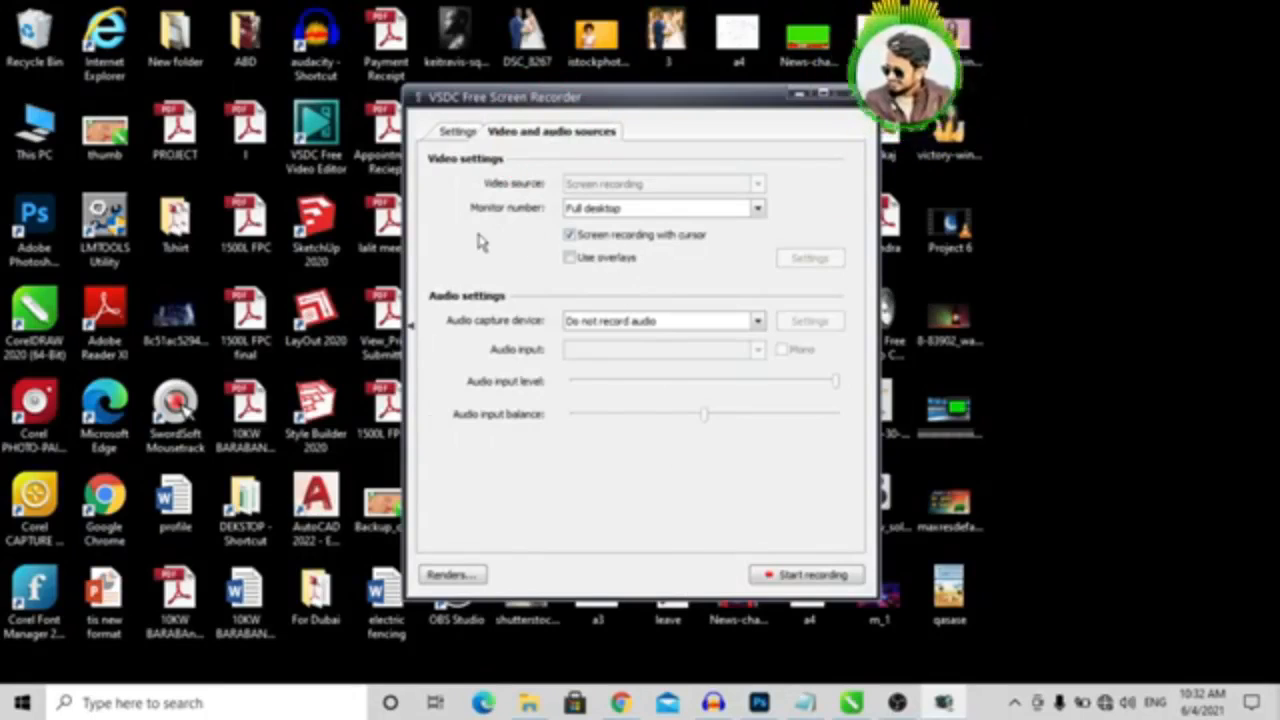
click(760, 209)
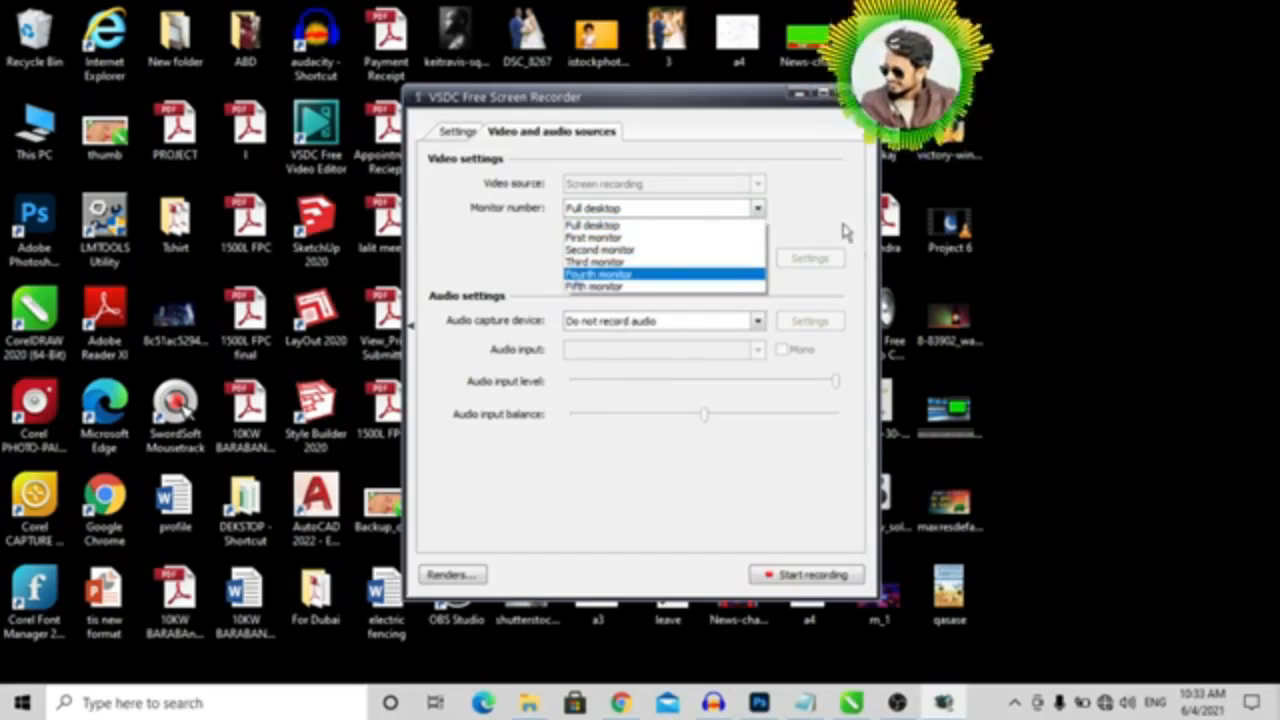
click(757, 212)
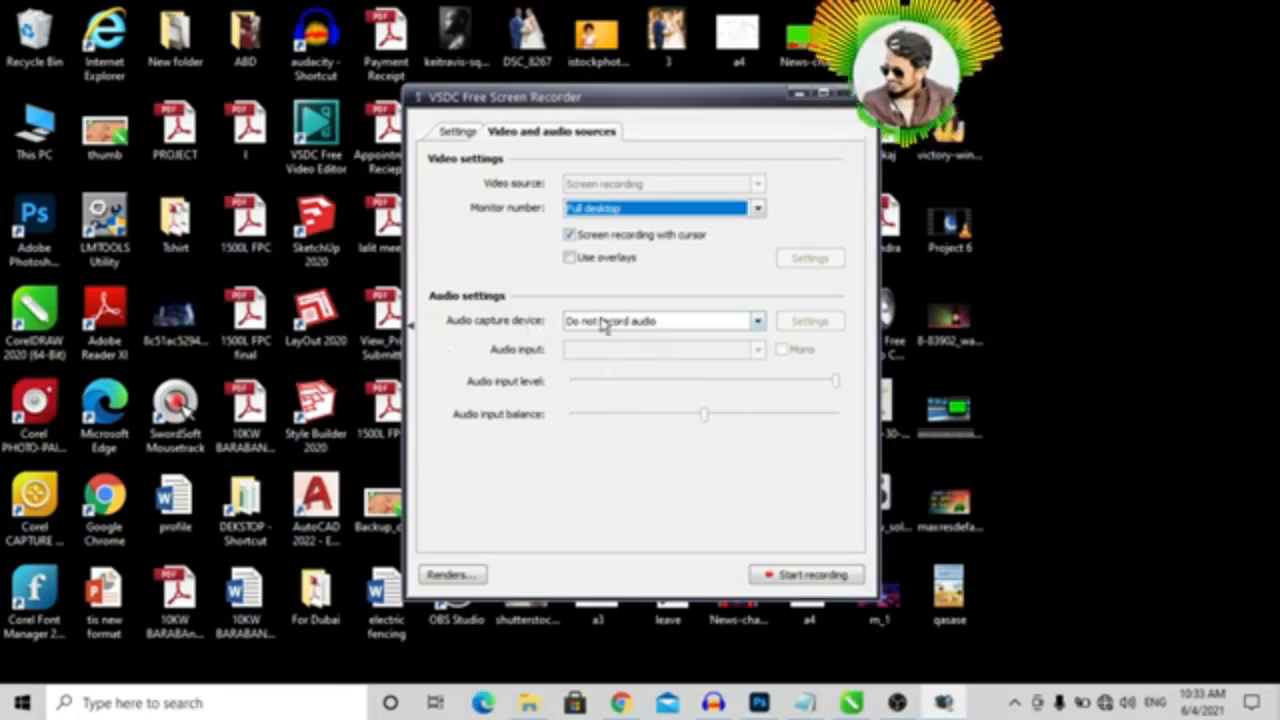
click(755, 322)
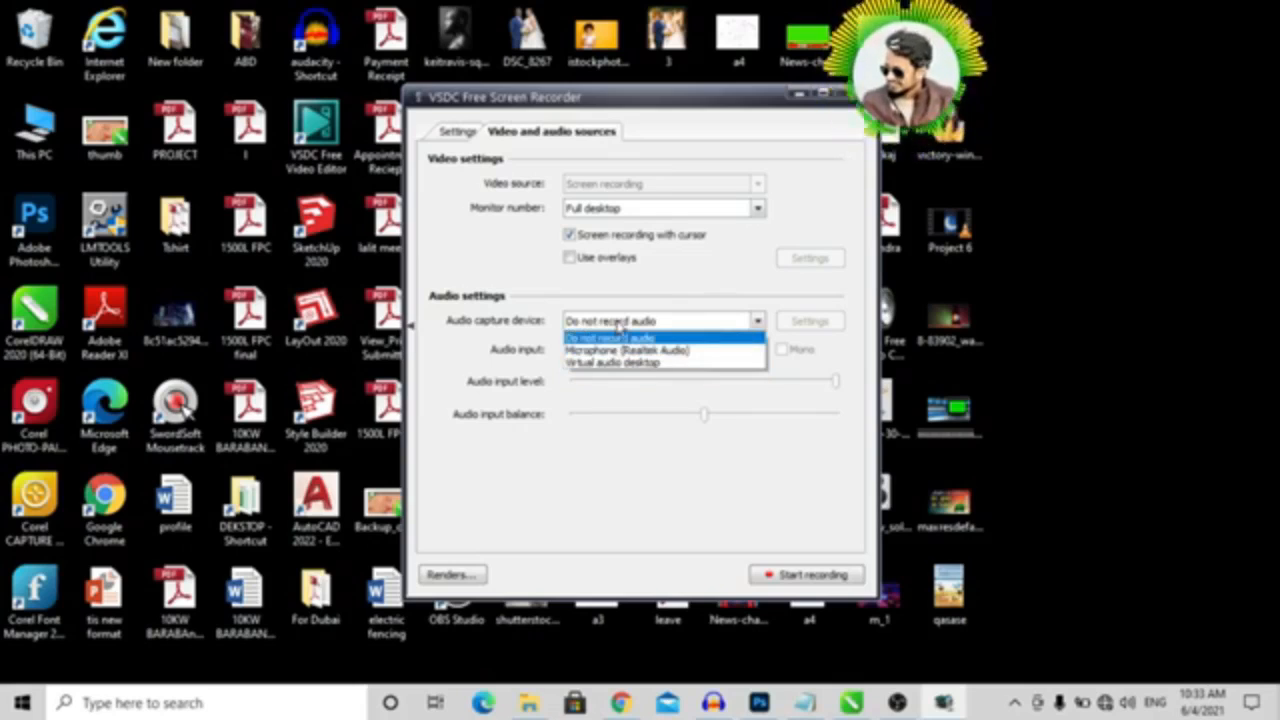
click(731, 438)
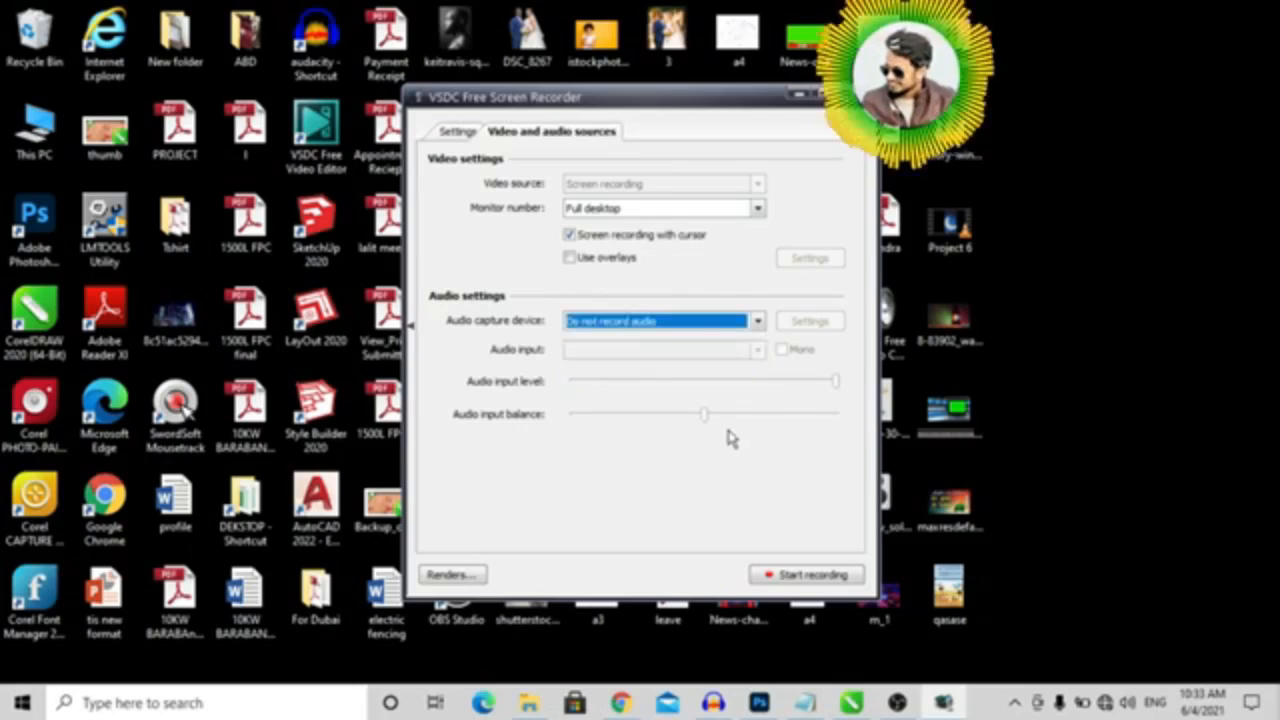
Step: Start a screen recording that captures the full 1366x728 desktop area
click(777, 582)
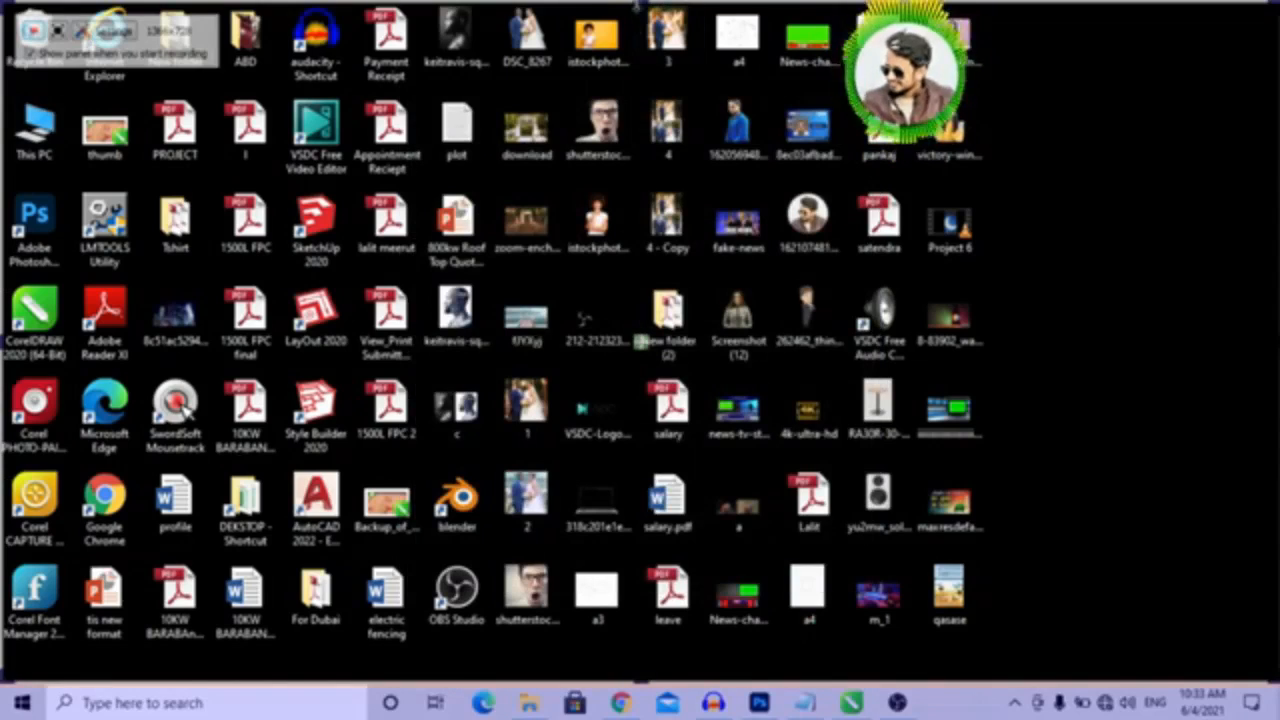
drag(638, 5, 665, 5)
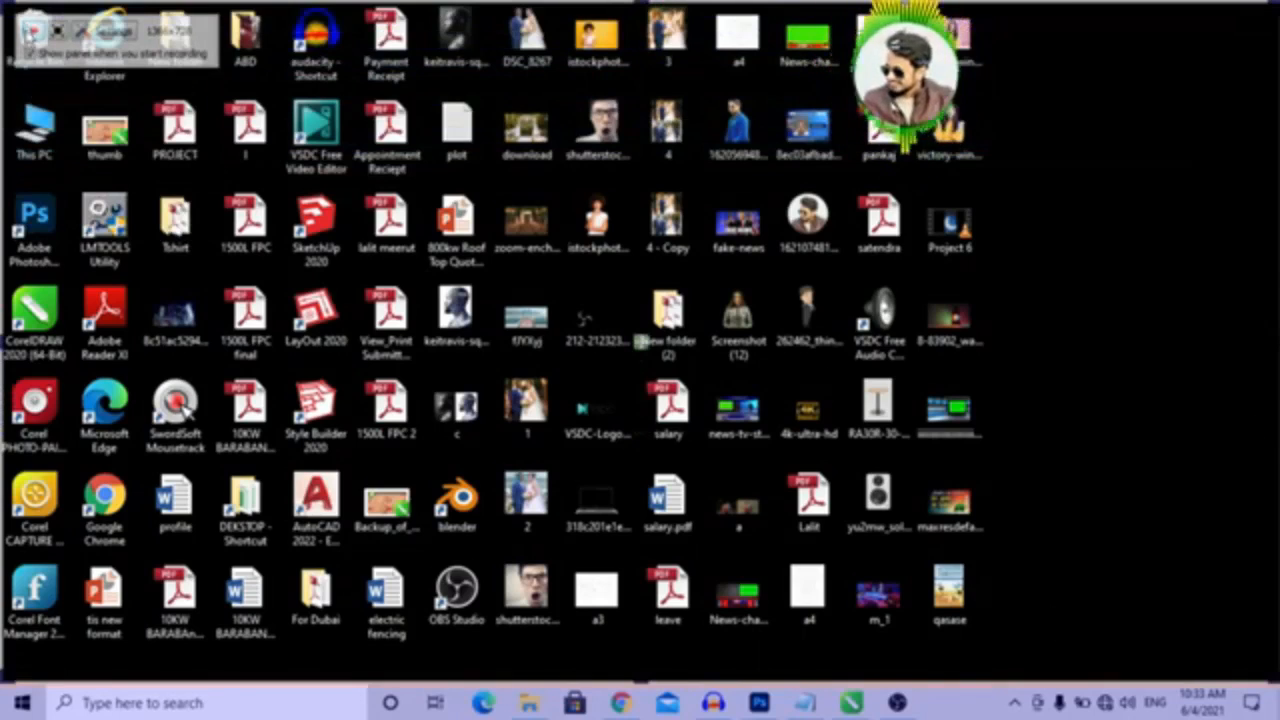
key(Page_Up)
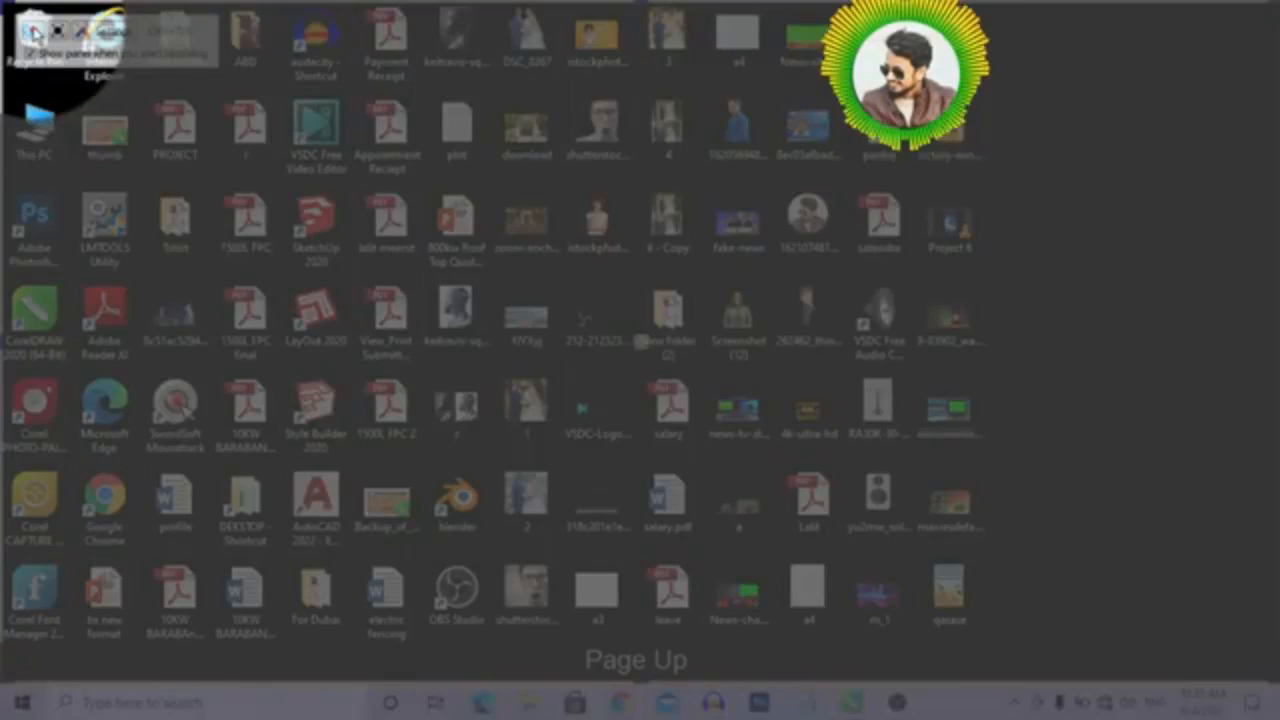
key(Page_Down)
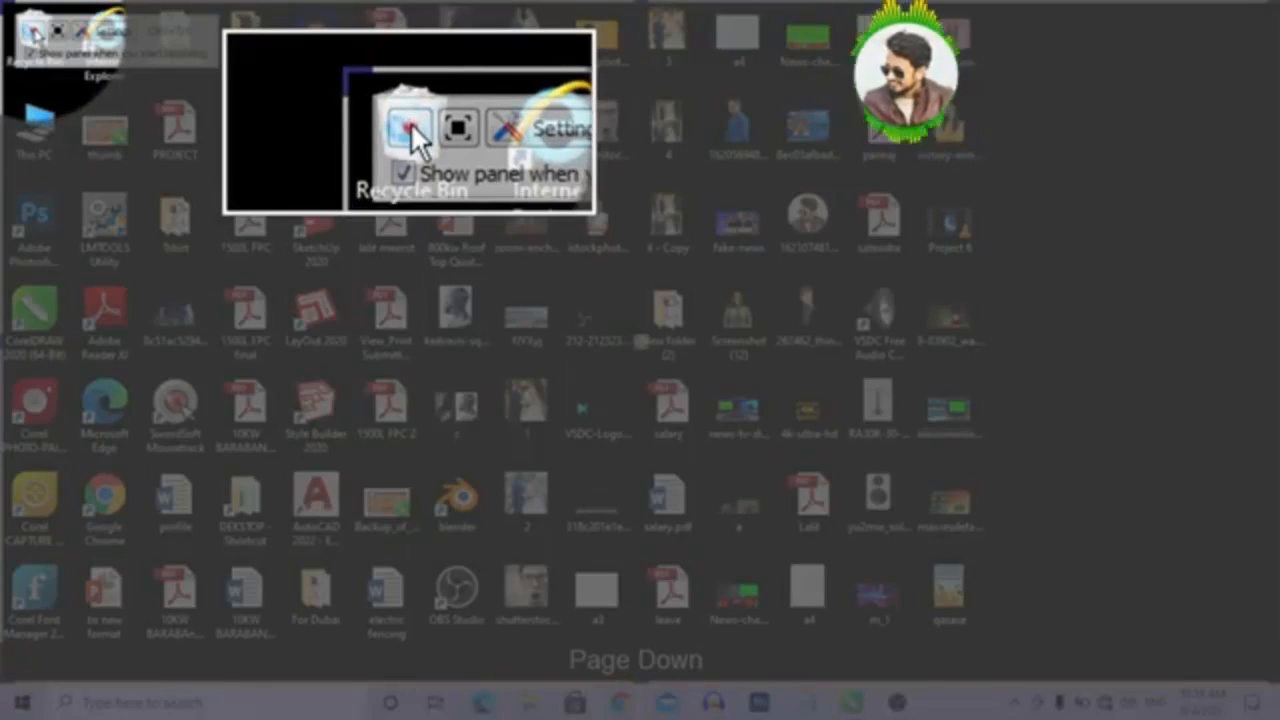
key(Page_Up)
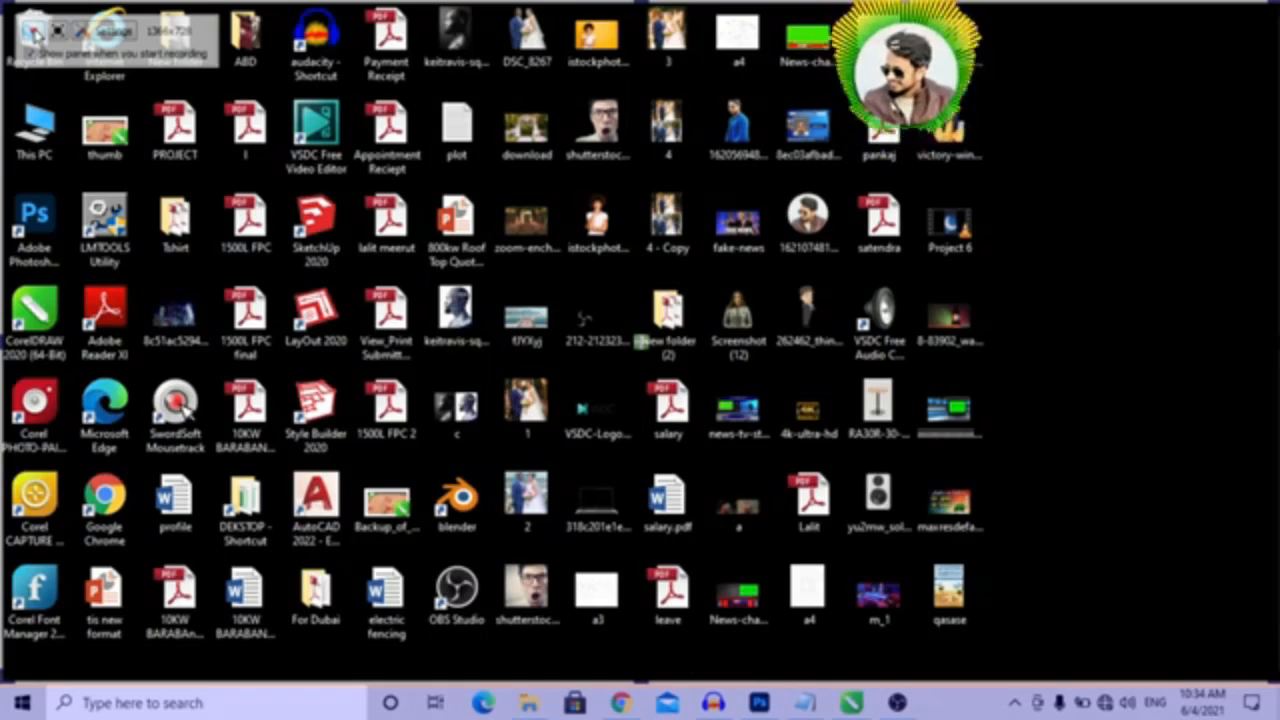
click(35, 33)
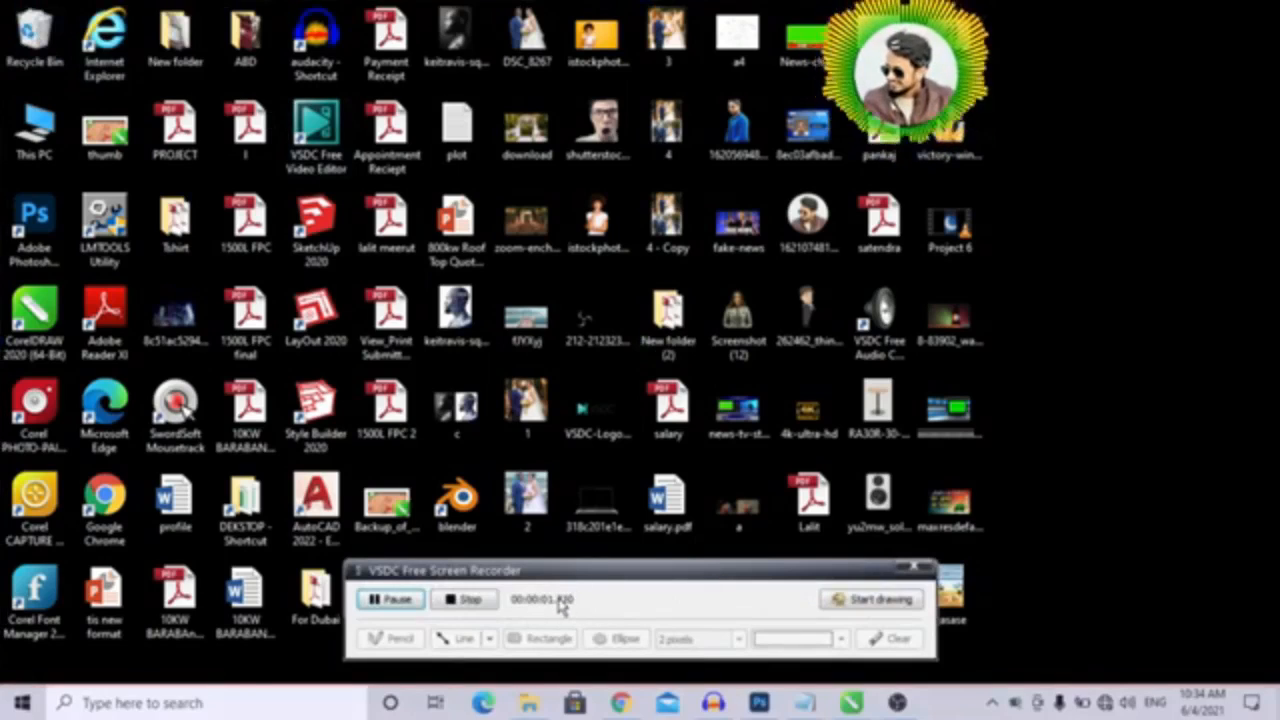
Step: Move the recorder's control window out of the way over the taskbar, and bring it back to the middle of the desktop
key(Page_Down)
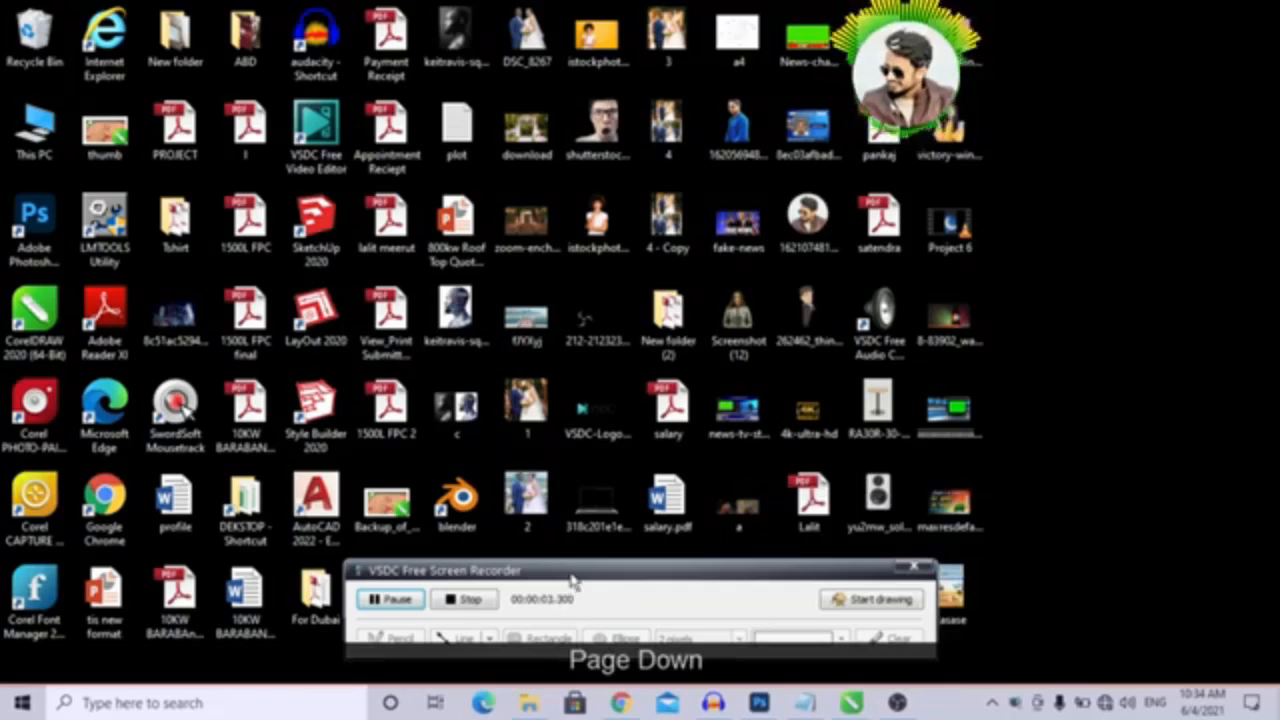
drag(572, 582, 369, 704)
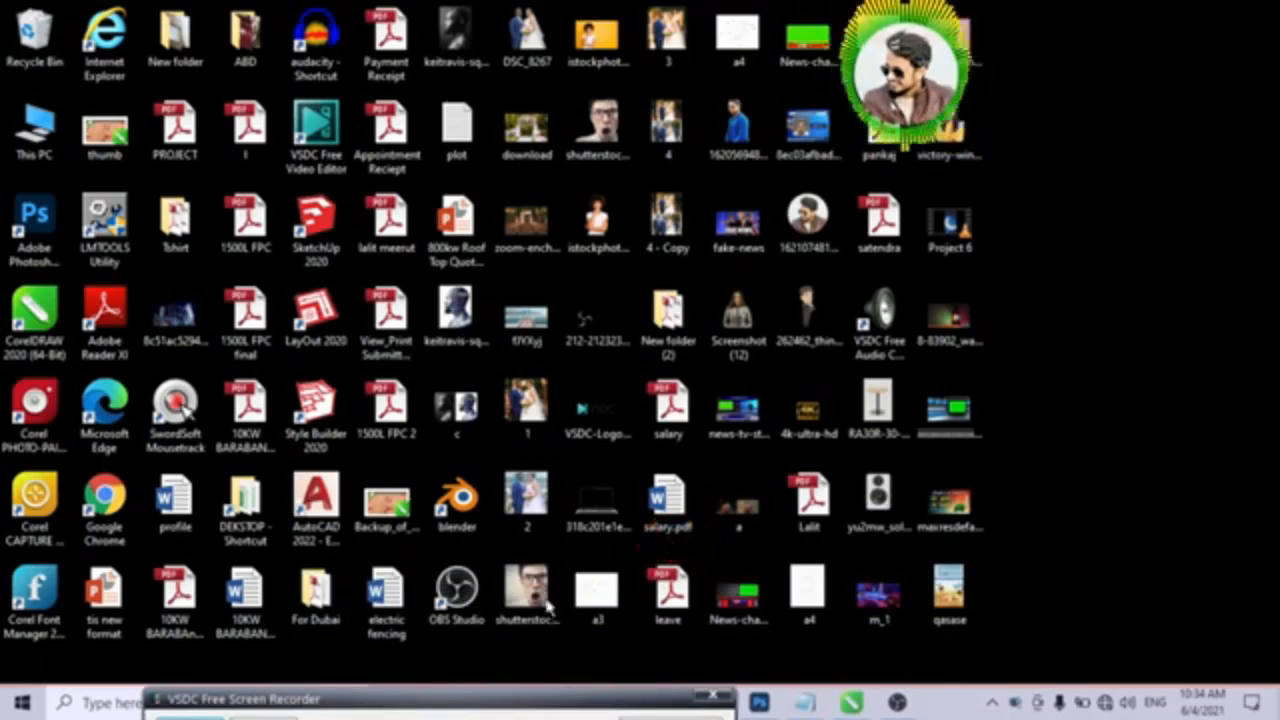
drag(432, 698, 547, 386)
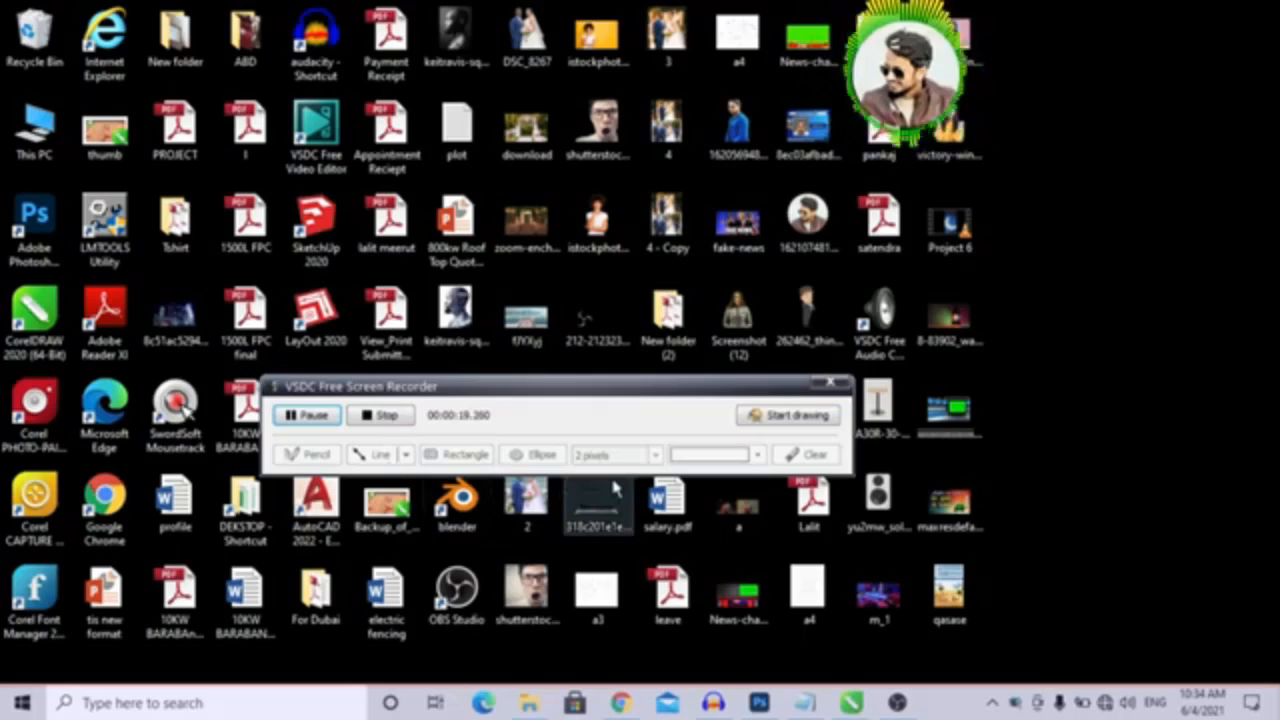
Step: Stop the recording, dismiss the completion message and close the screen recorder
click(368, 418)
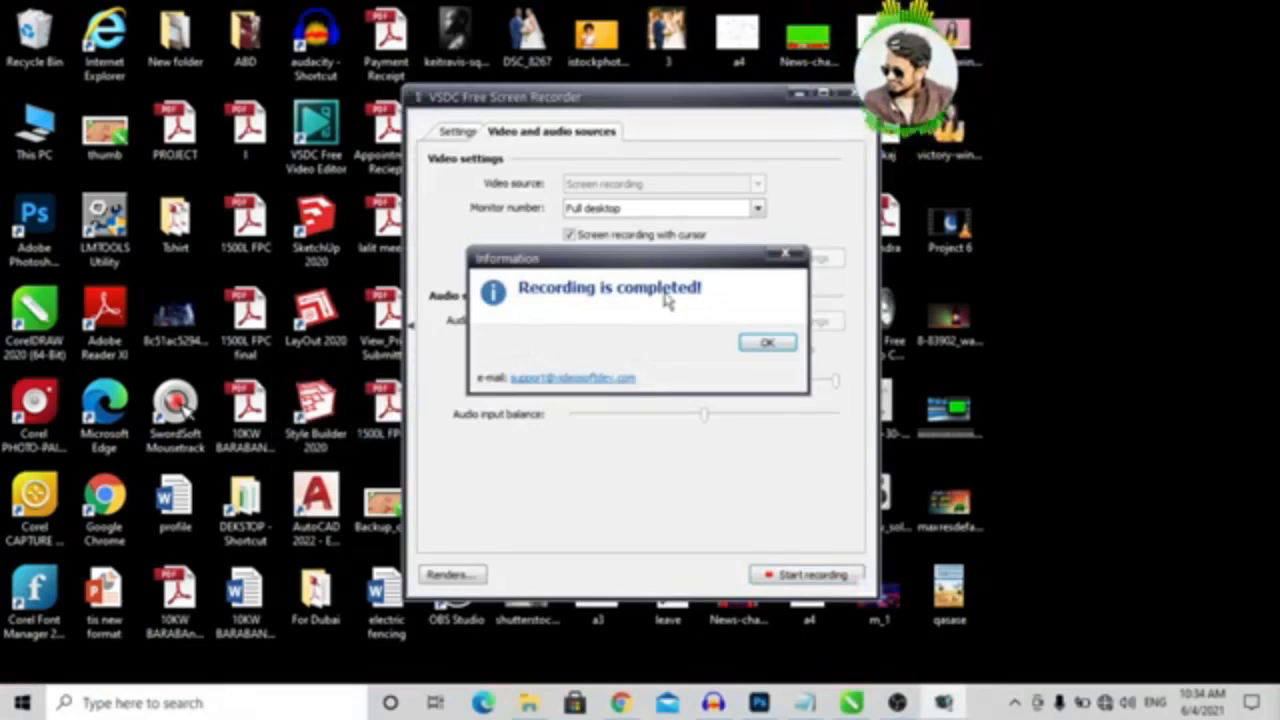
click(766, 343)
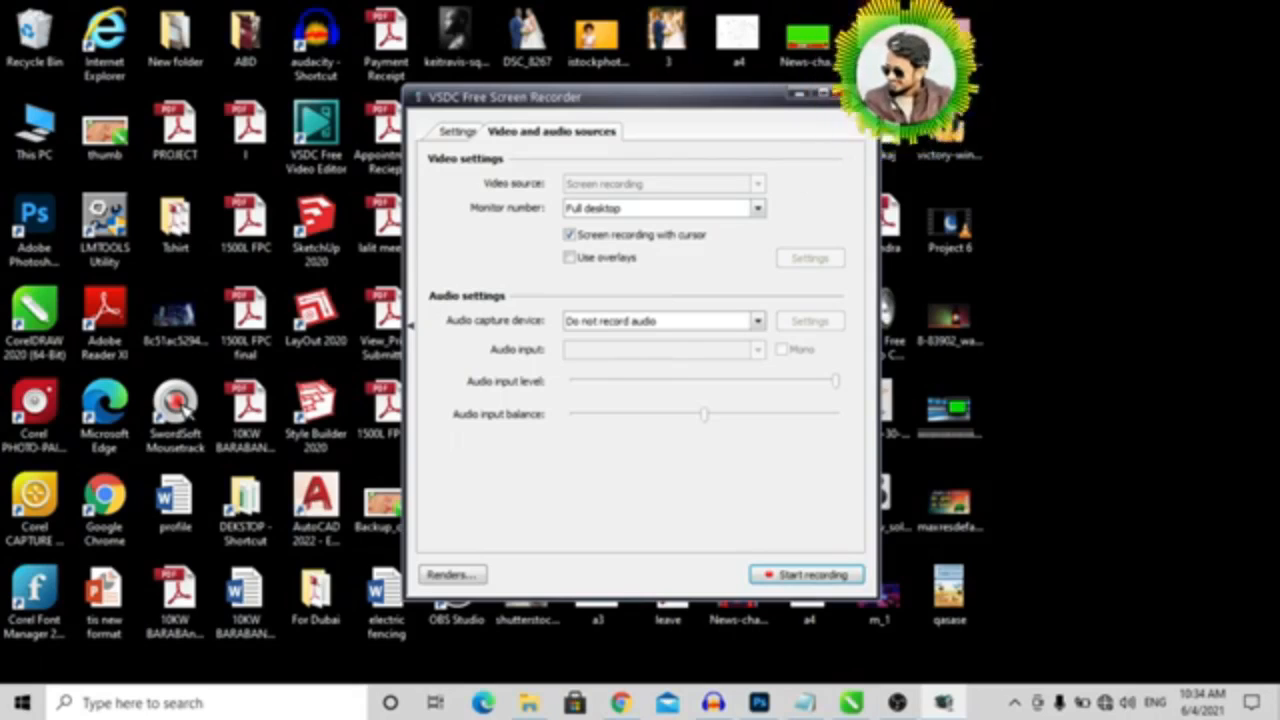
click(853, 94)
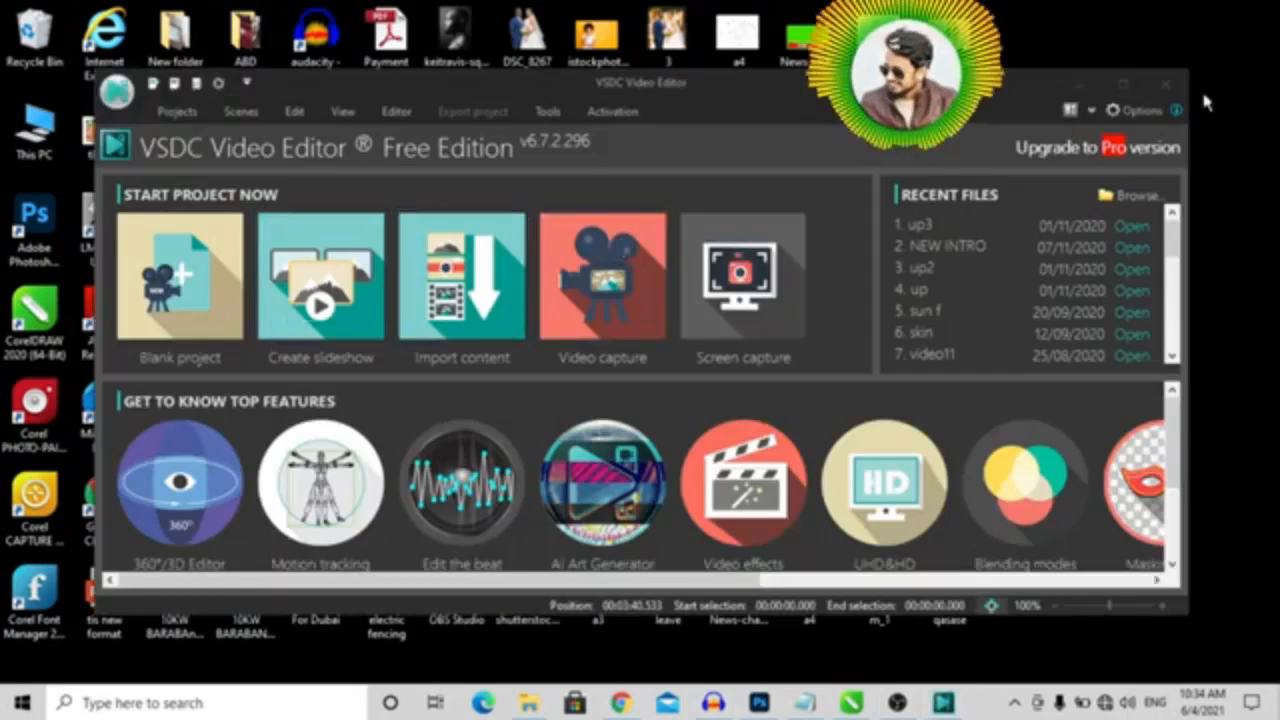
Step: Examine the video capture tool's capture sources and result format settings, and close it without recording
click(1121, 88)
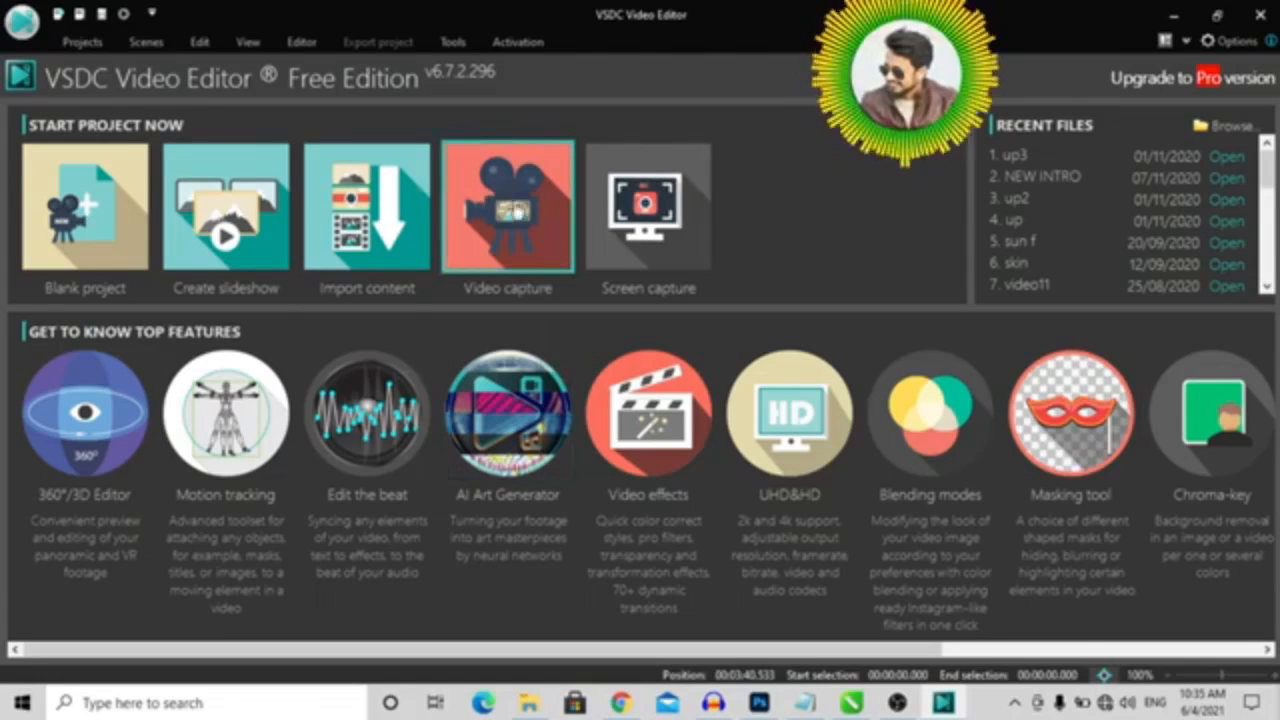
key(alt+F4)
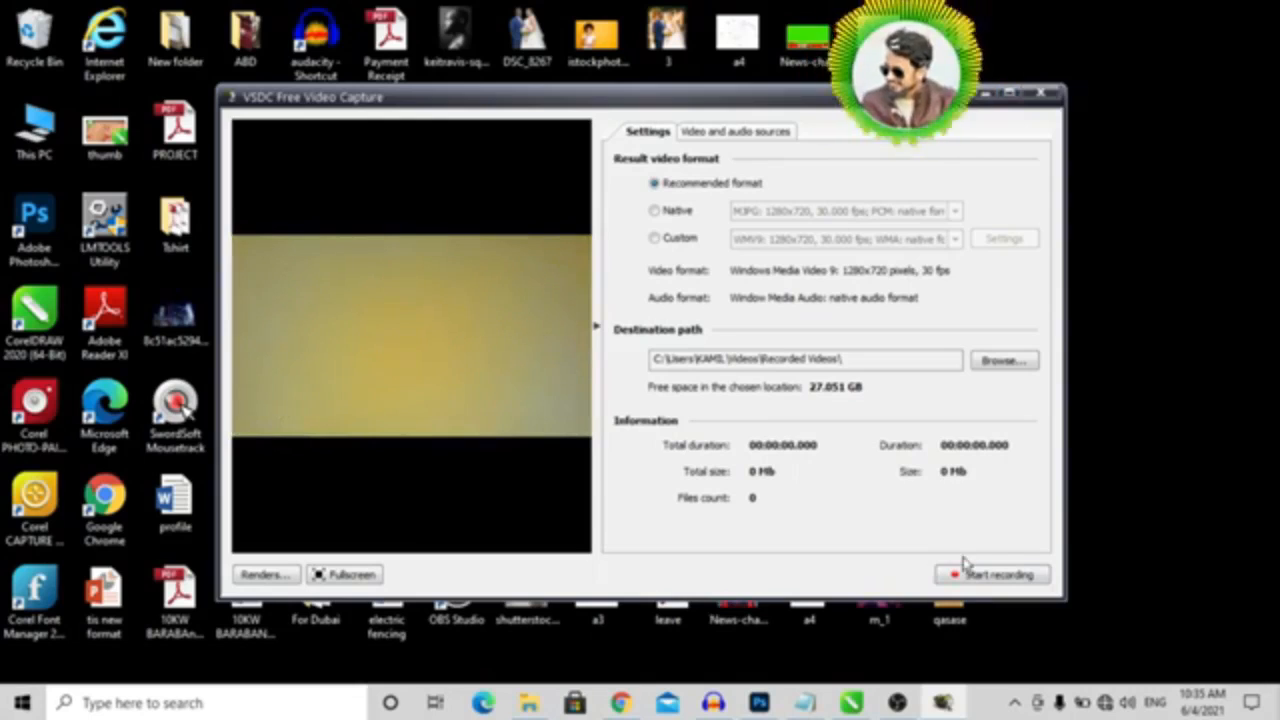
click(729, 134)
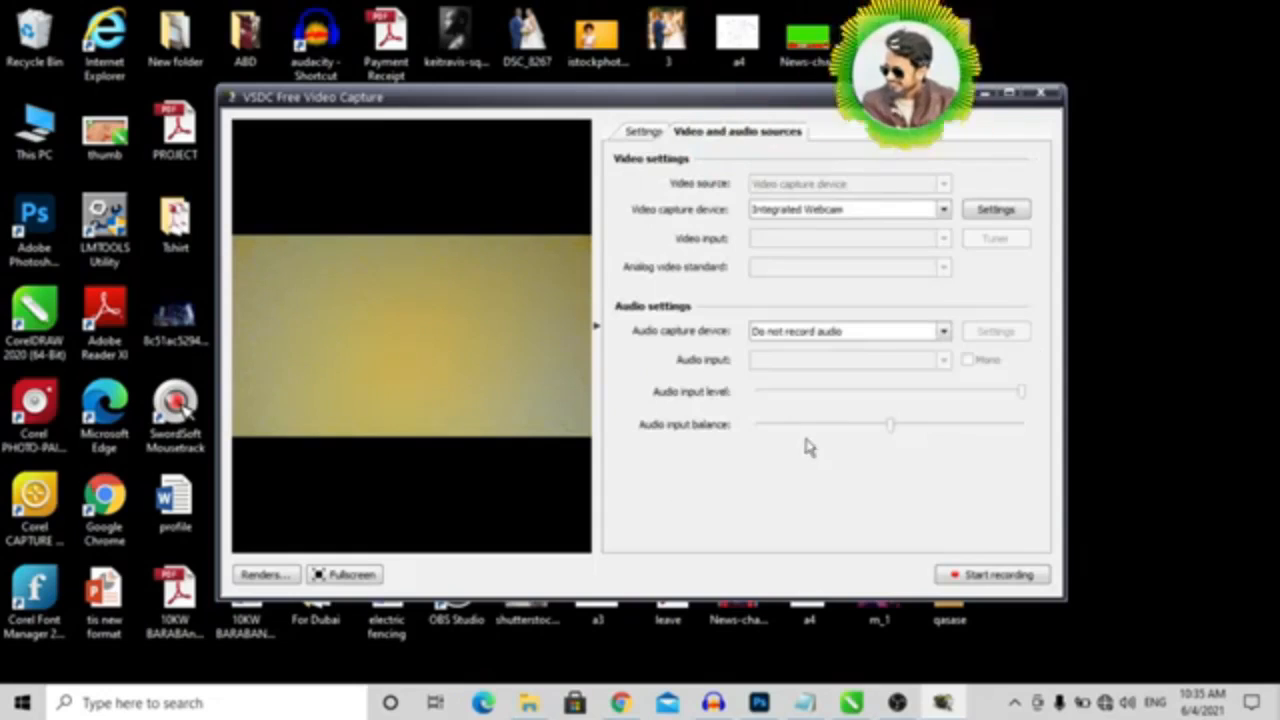
click(646, 133)
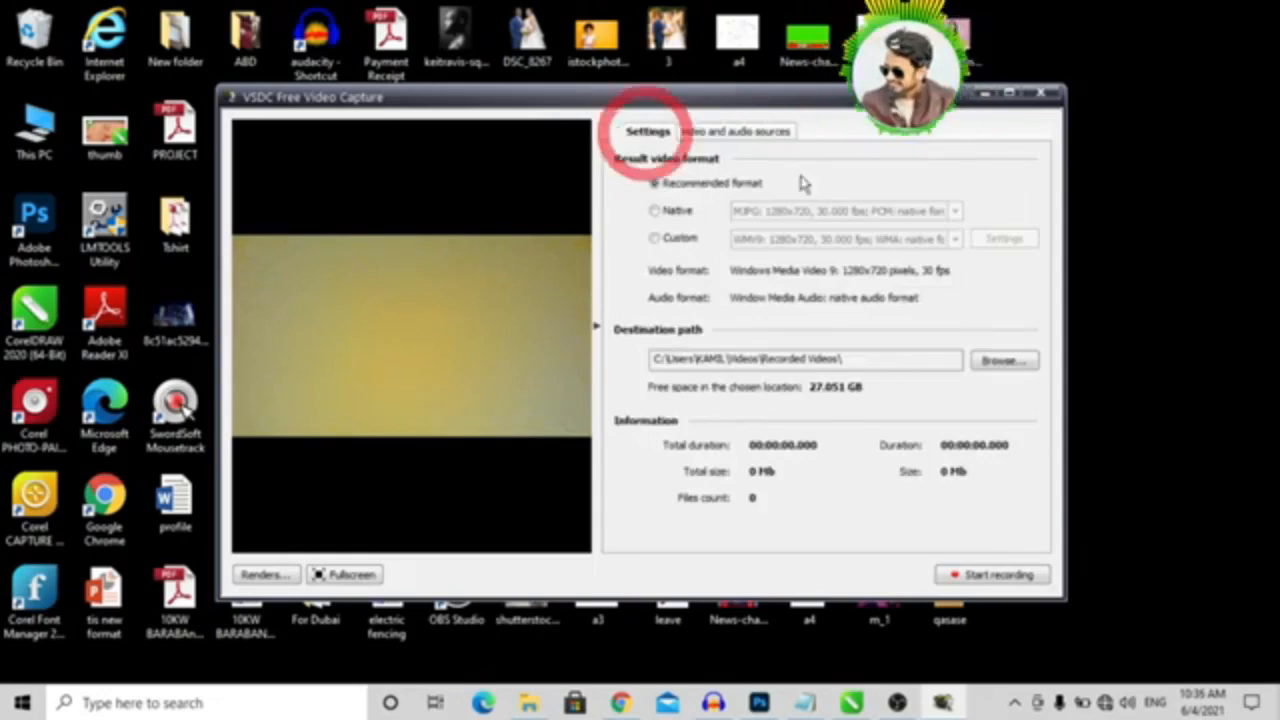
click(1040, 93)
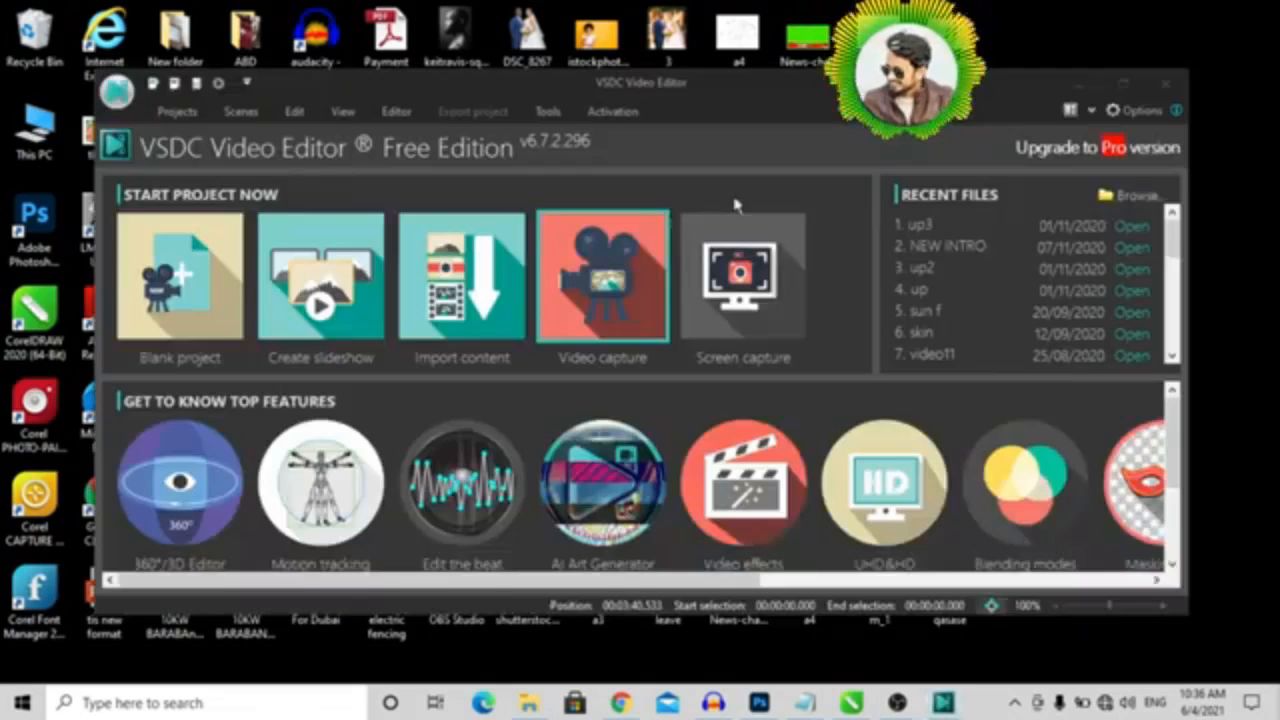
Step: Import pexels clips 5788504 and 5726281 and production ID_4243571 from the Islamic folder into a project, accepting the proposed project settings
click(1126, 86)
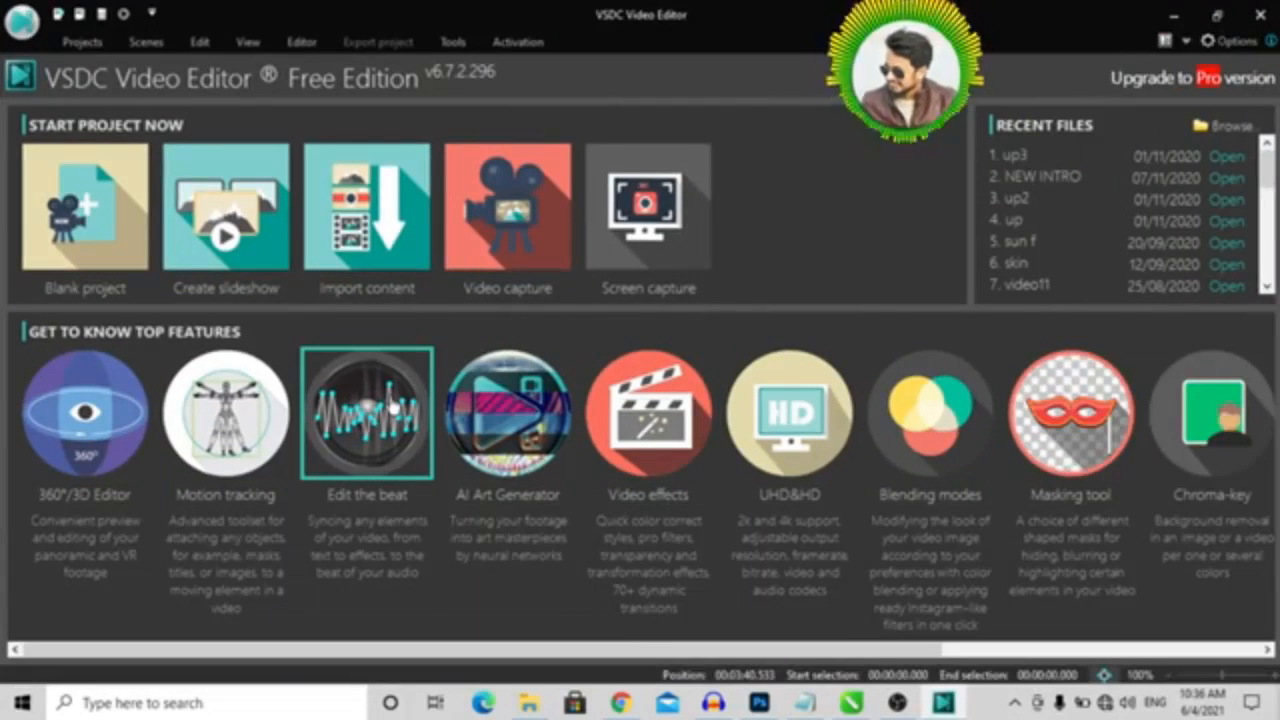
click(400, 251)
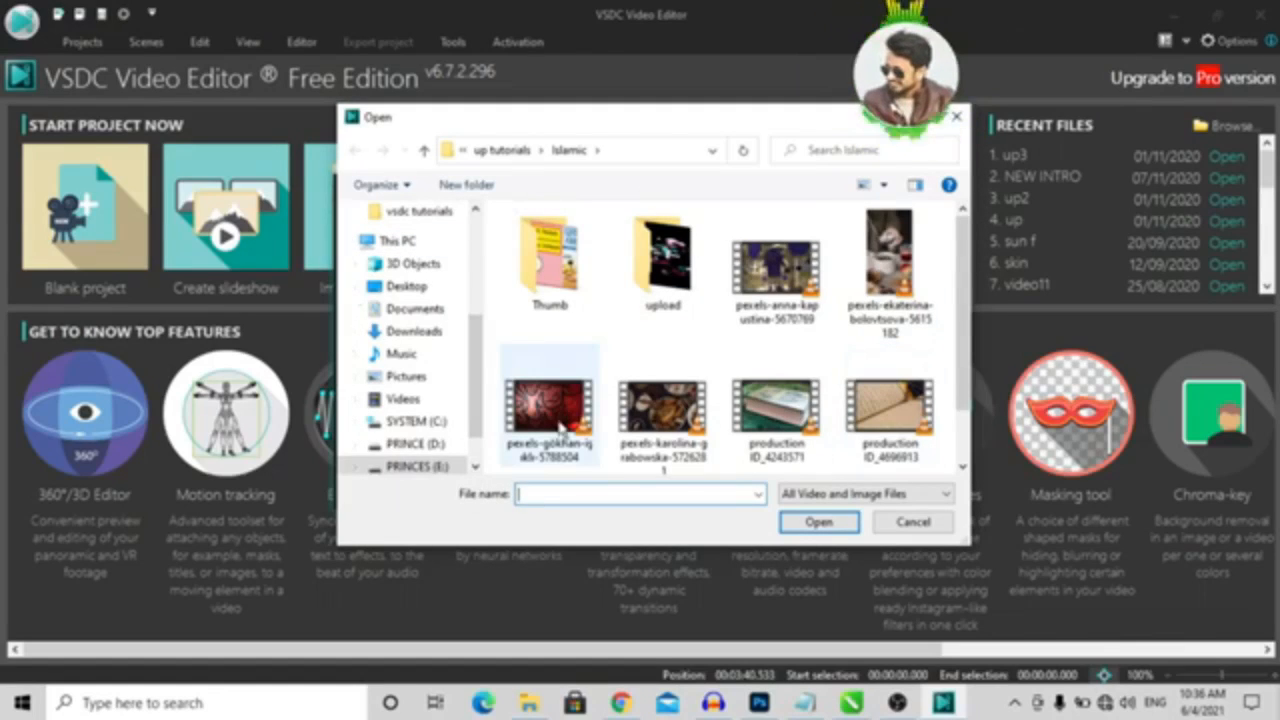
key(Page_Up)
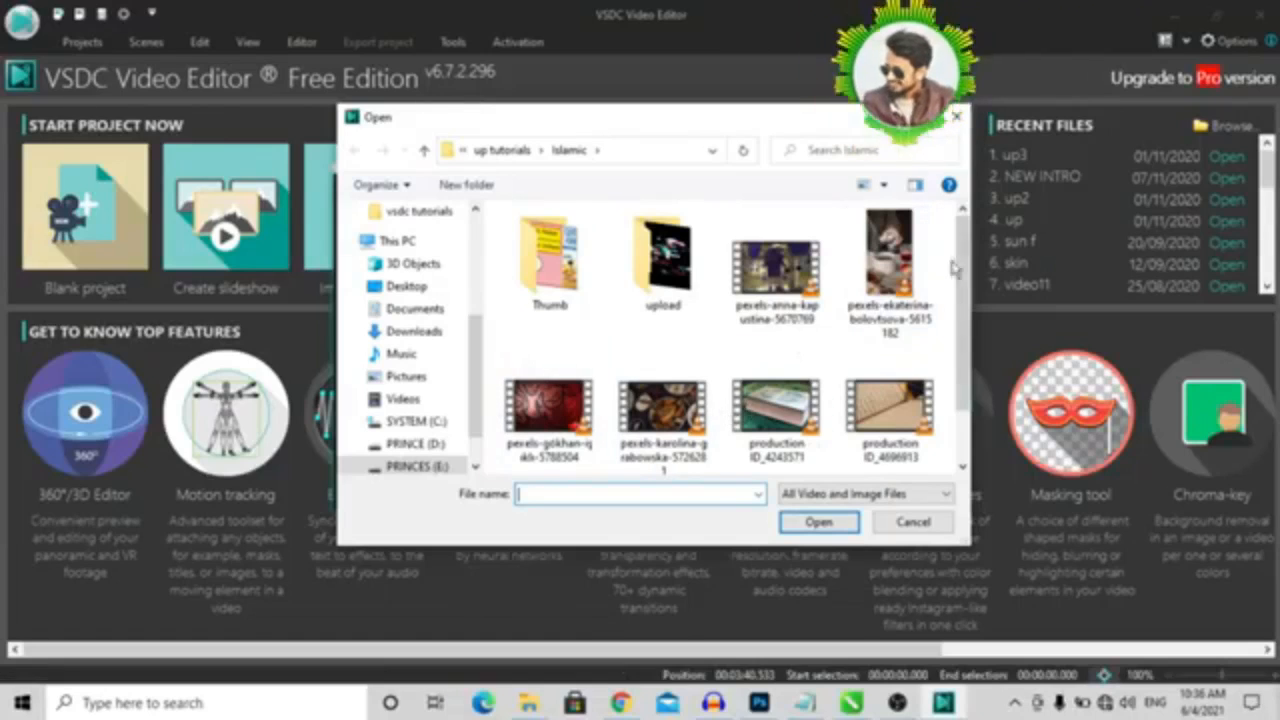
drag(962, 267, 966, 271)
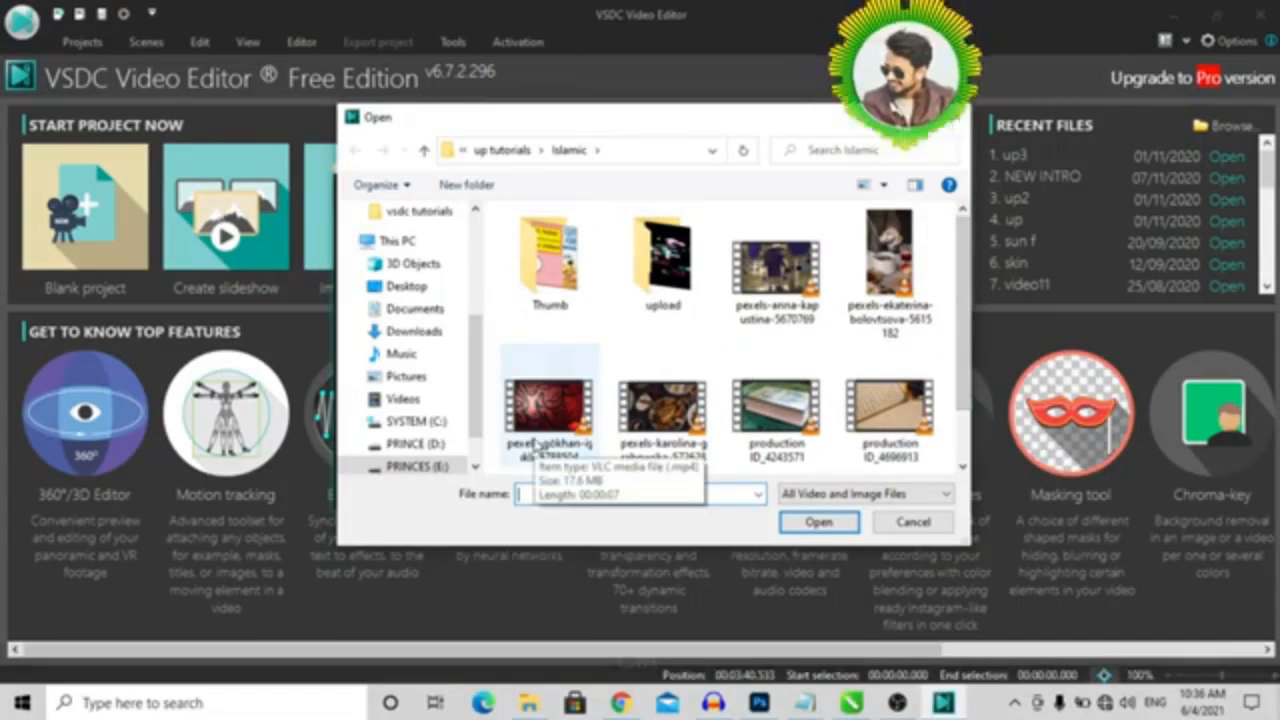
ctrl+click(535, 443)
ctrl+click(642, 420)
ctrl+click(772, 405)
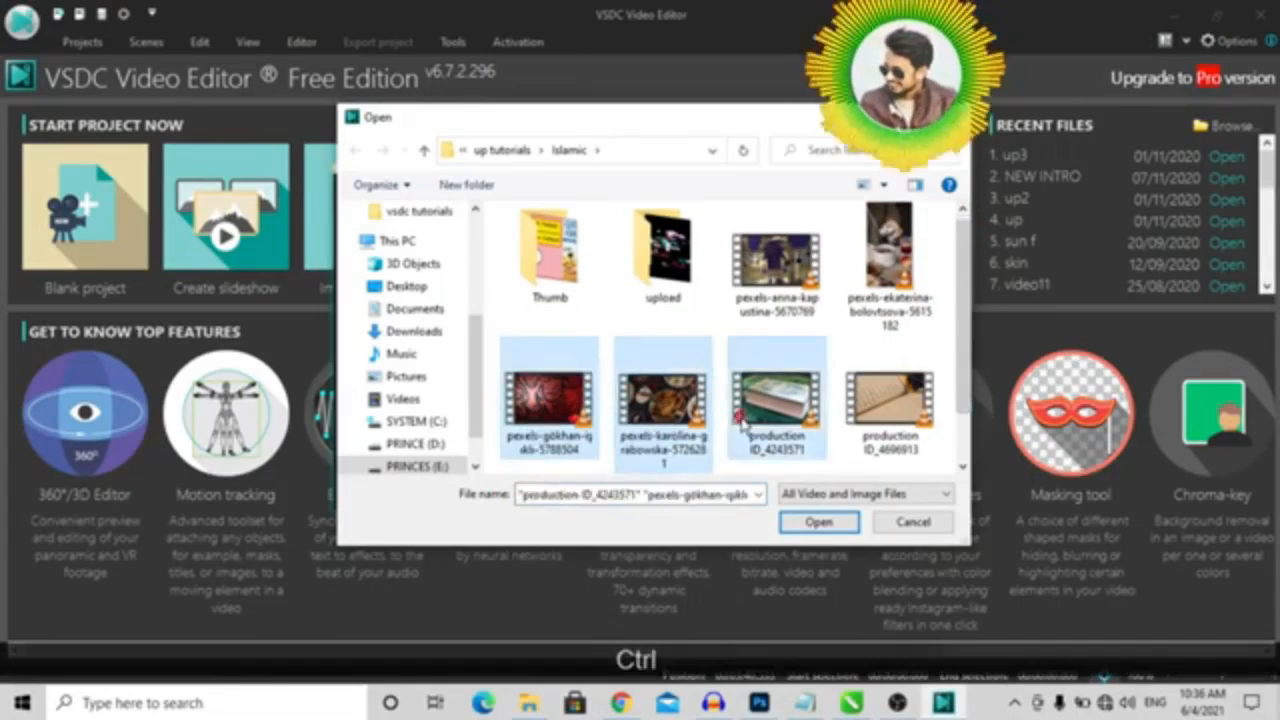
click(805, 527)
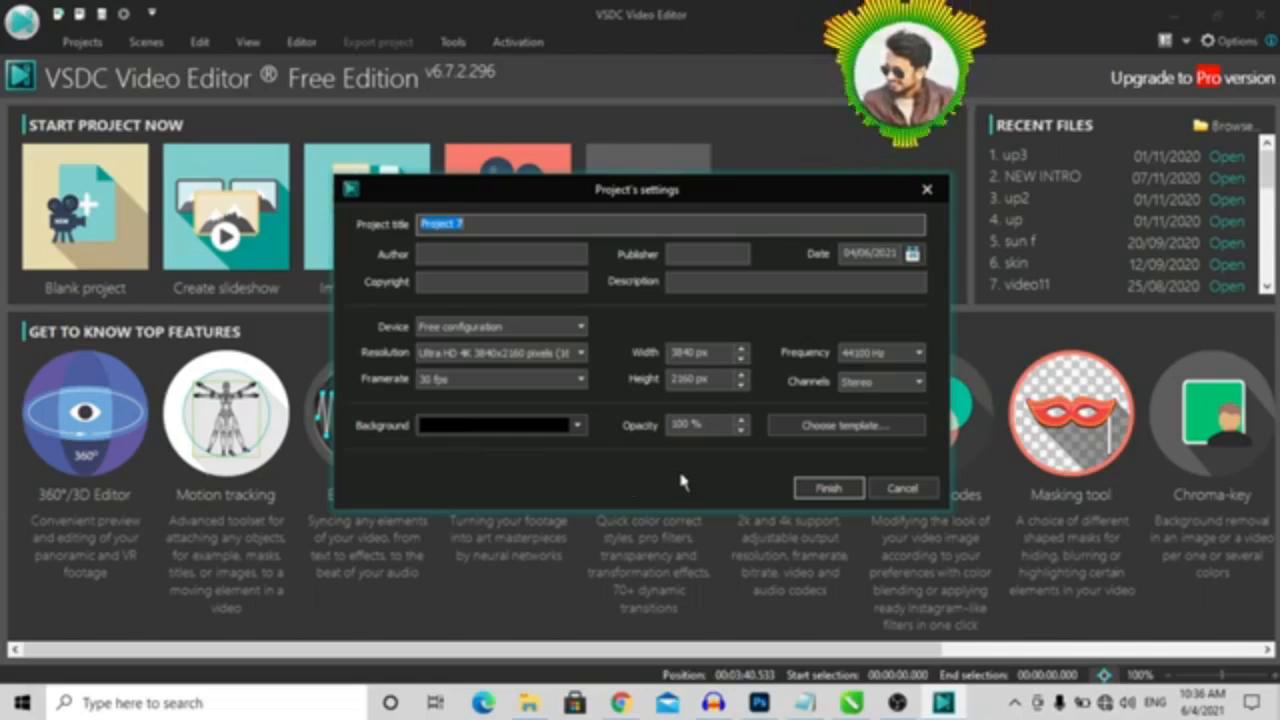
key(Return)
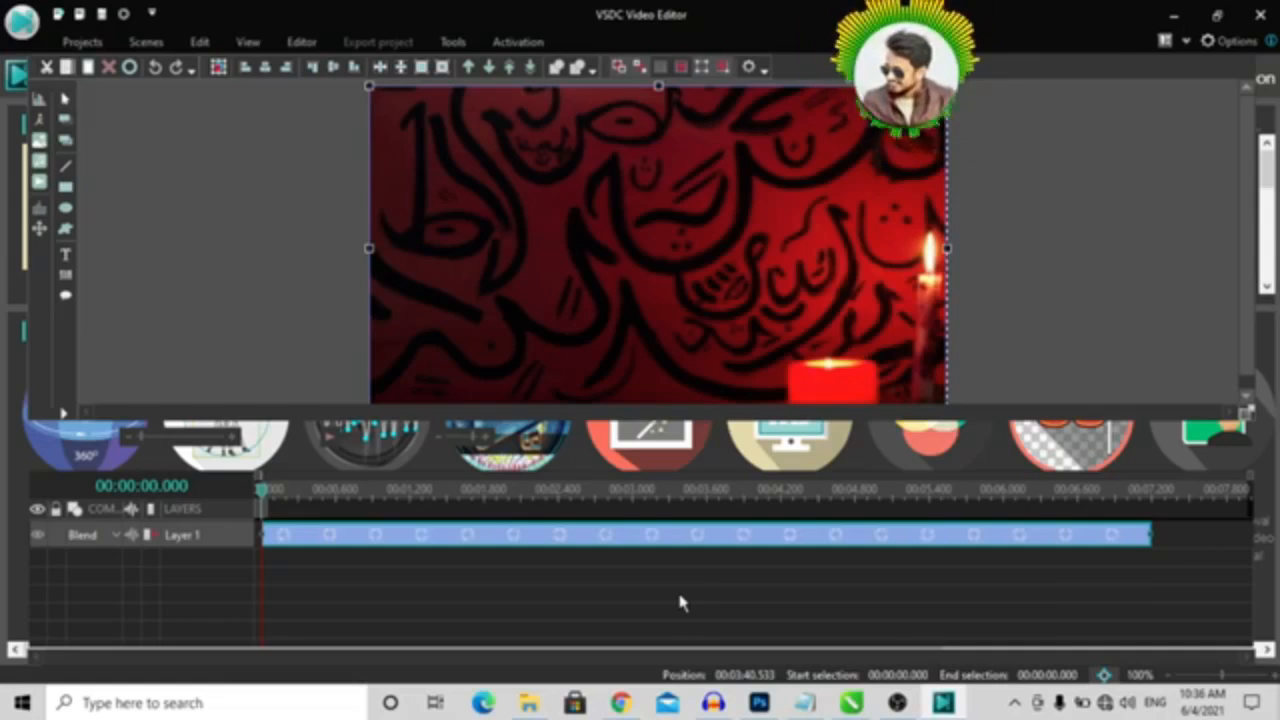
key(Page_Up)
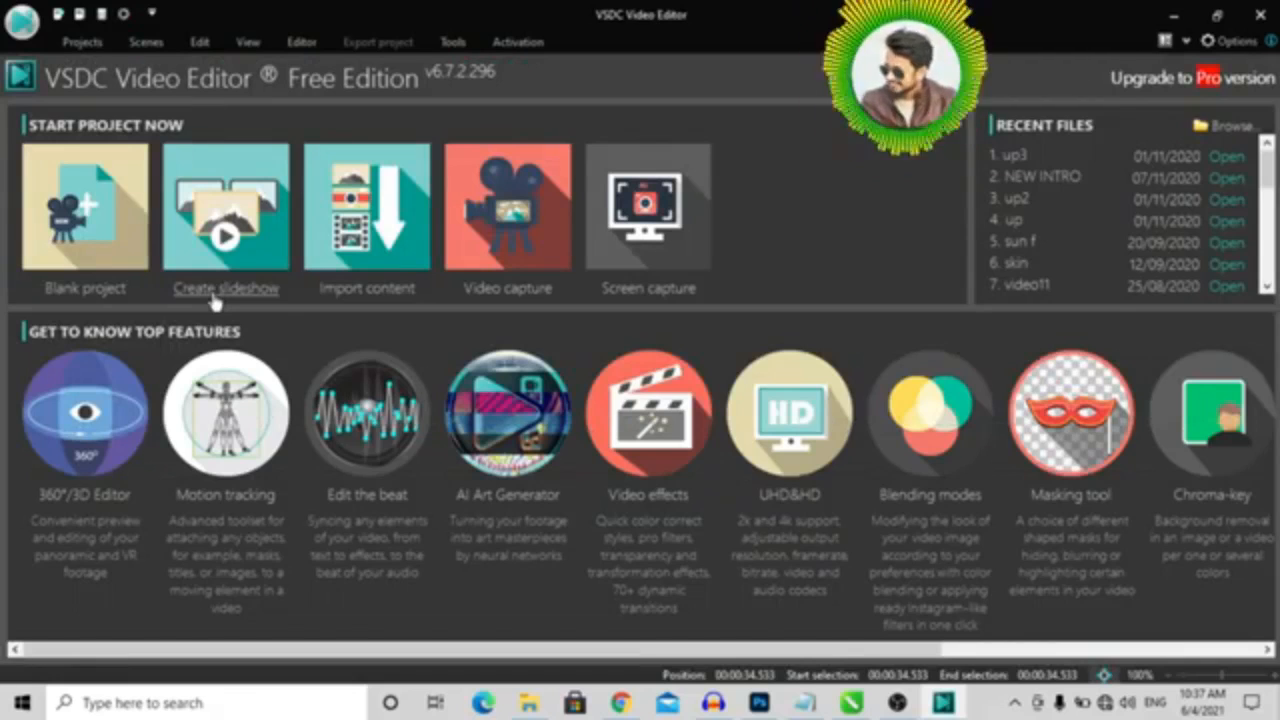
Step: Start a slideshow project with the proposed settings and bring up the folder window for choosing its images
click(215, 300)
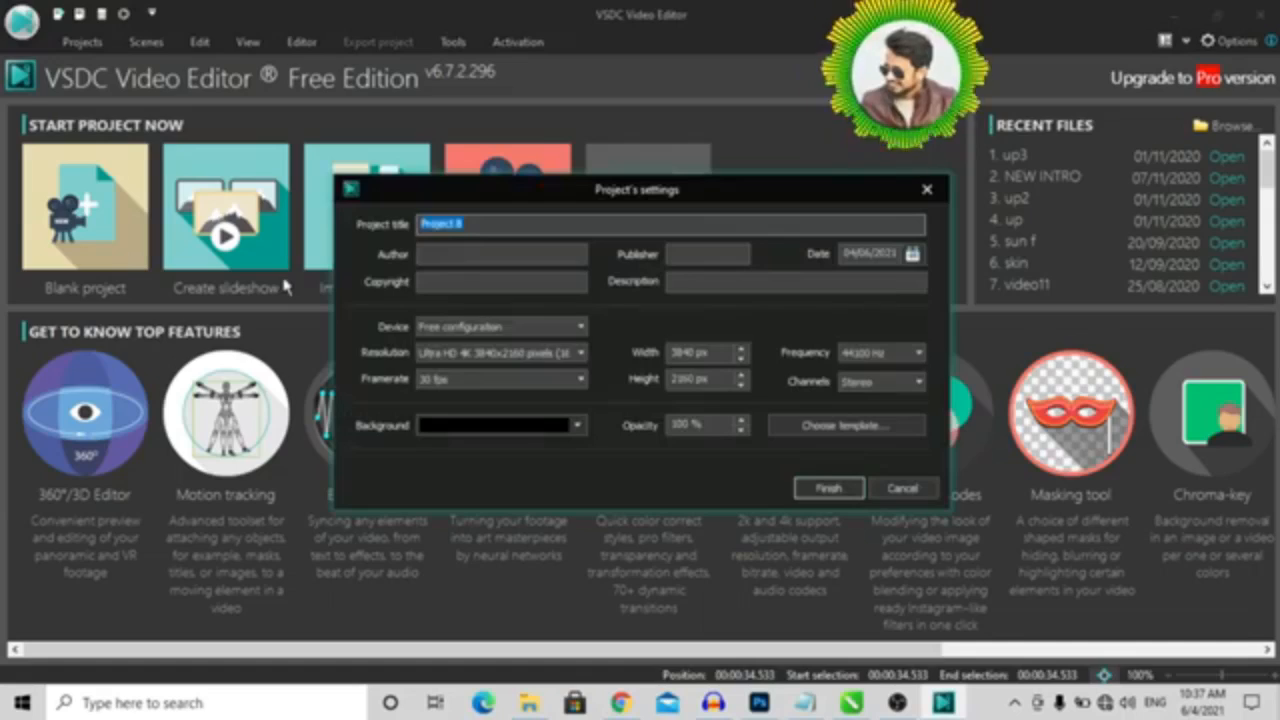
key(Return)
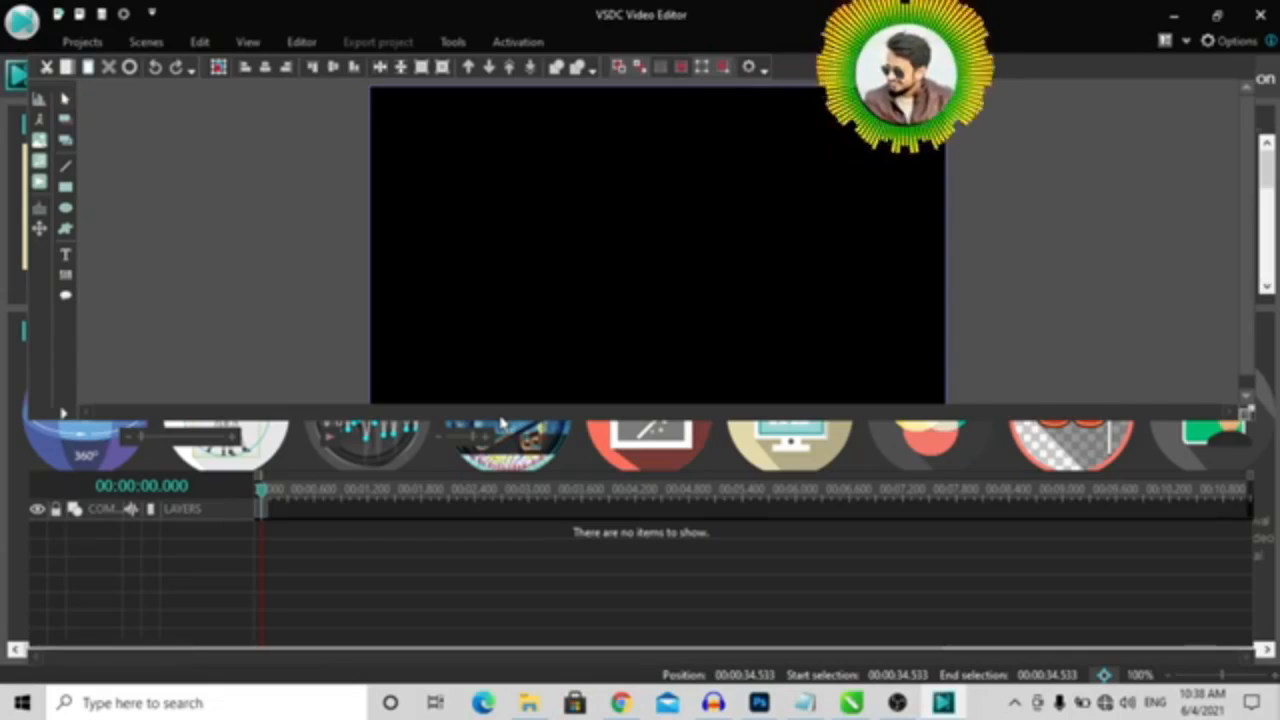
click(500, 420)
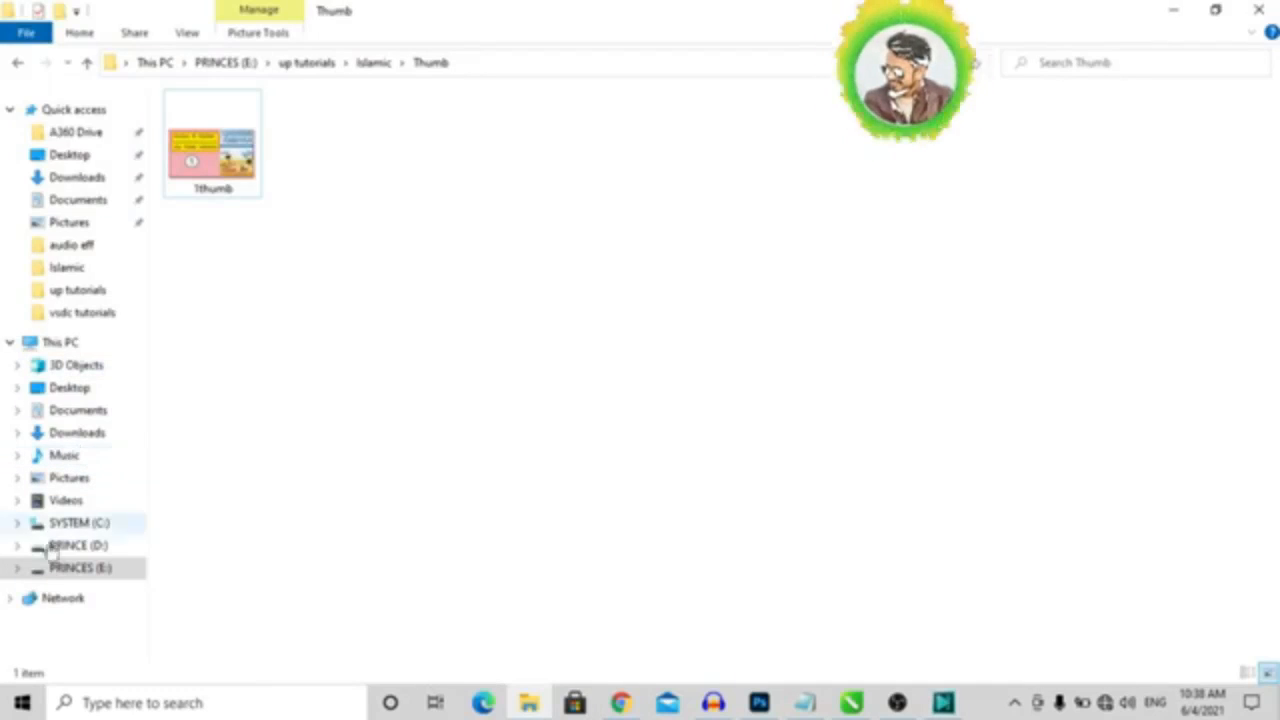
Step: Add the second row of eleven images from New folder inside DEKSTOP on drive E: to the slideshow wizard
click(78, 567)
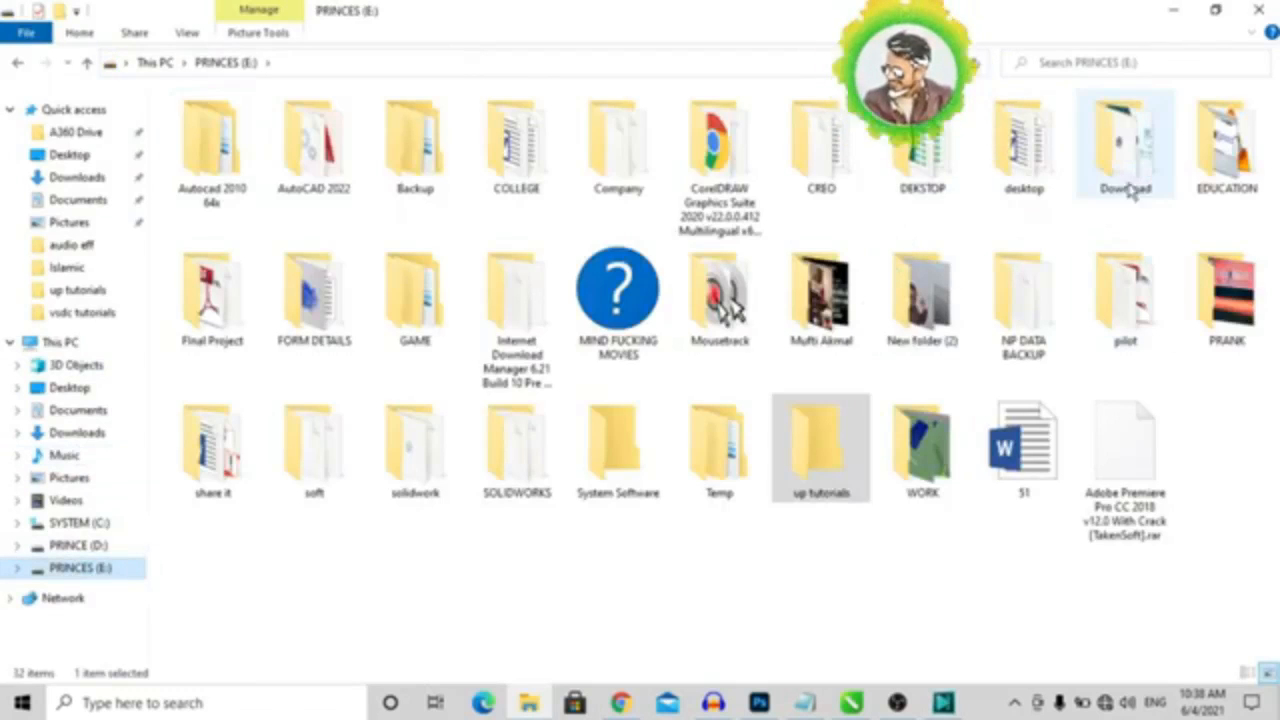
double_click(990, 160)
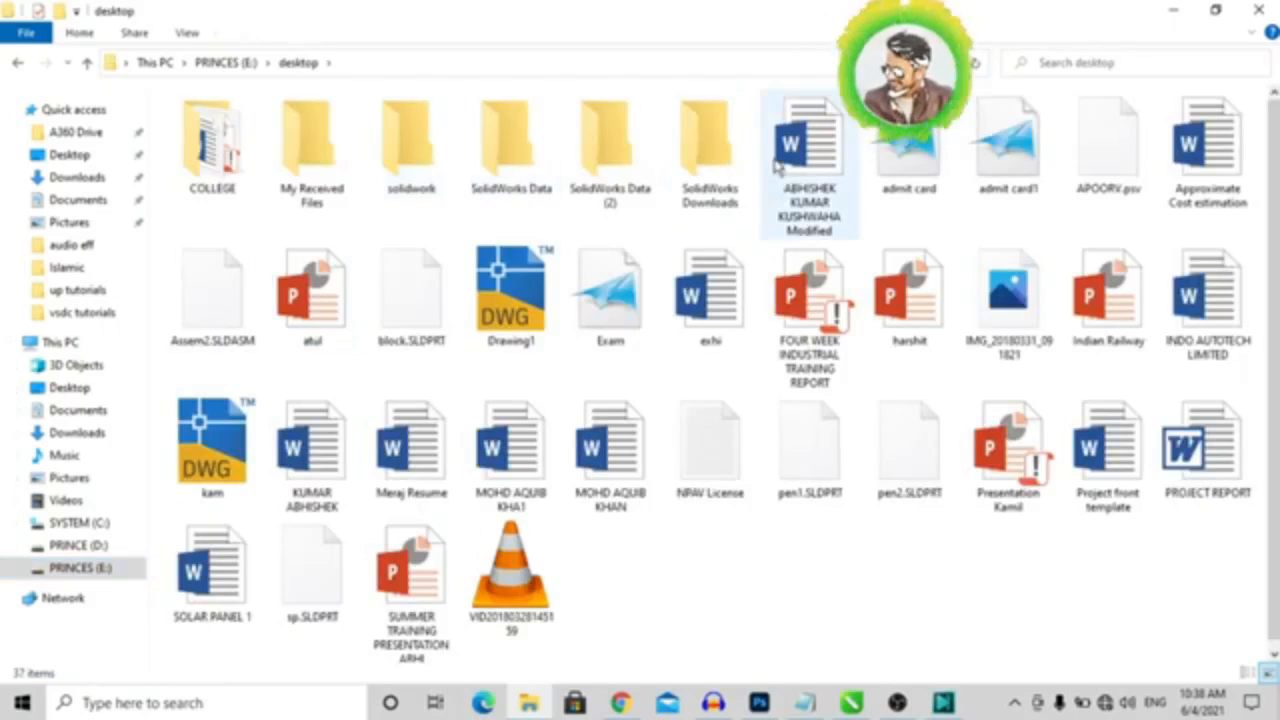
click(90, 64)
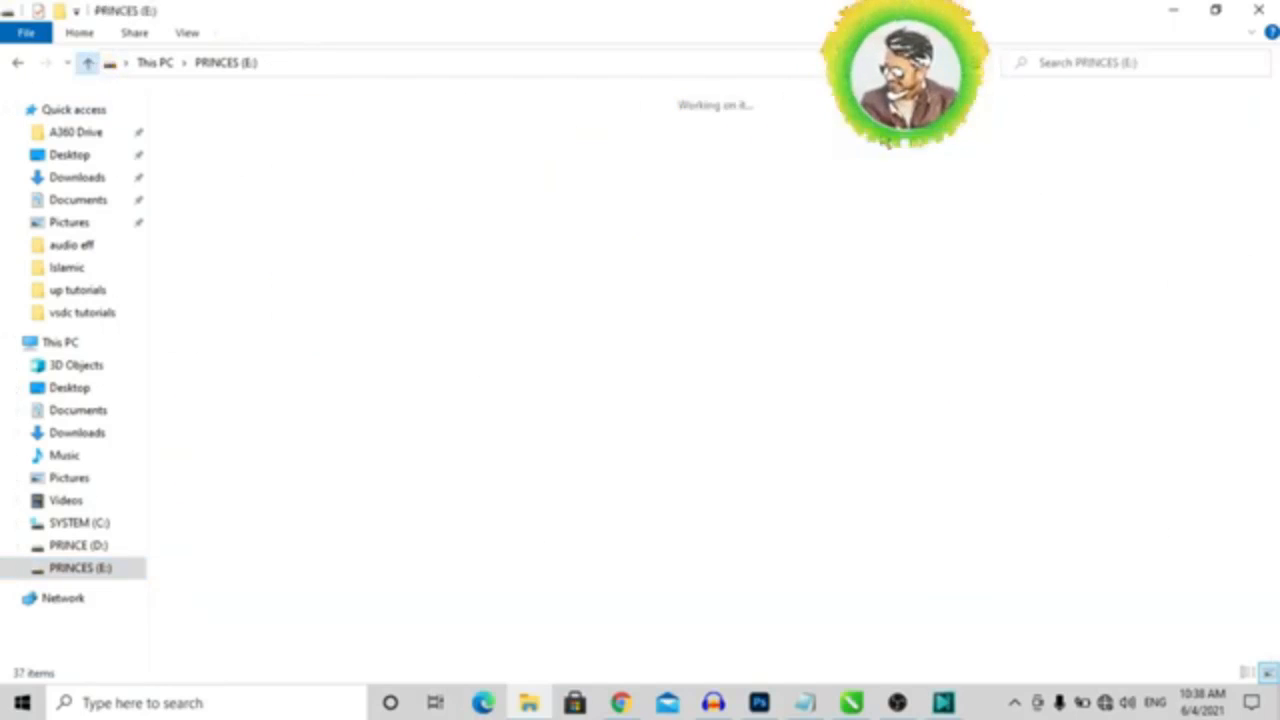
double_click(905, 170)
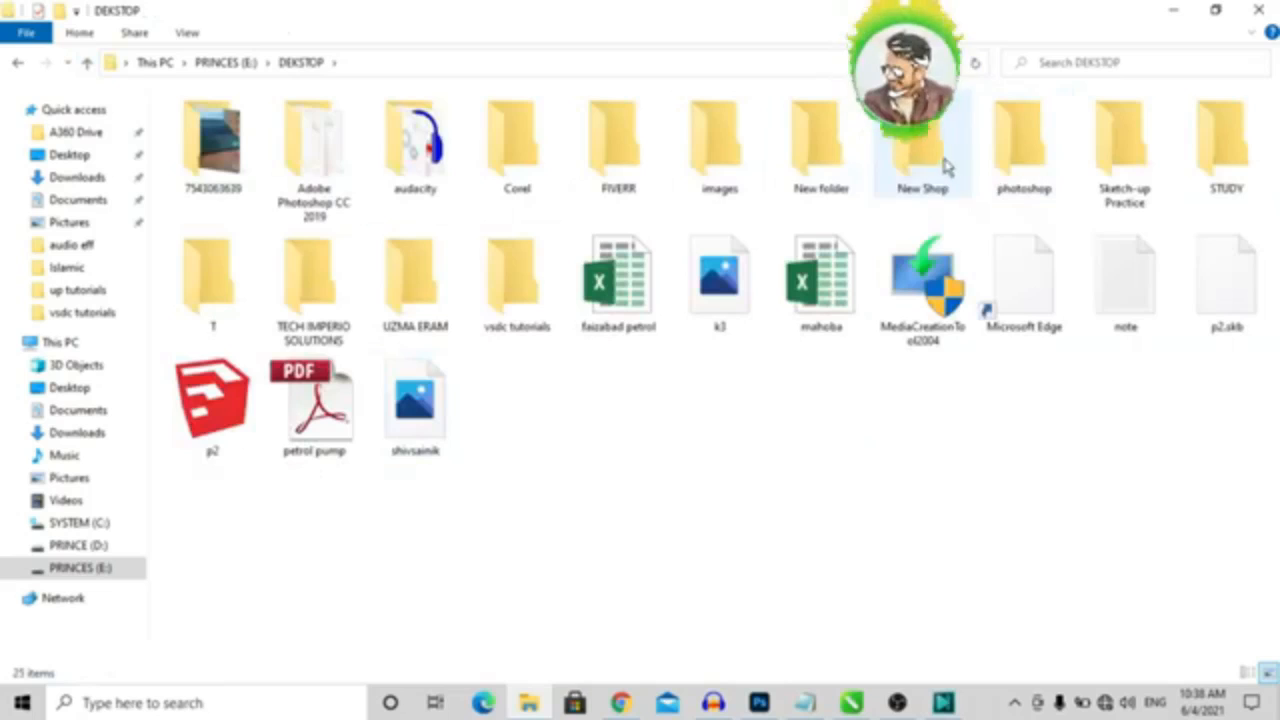
click(830, 172)
double_click(838, 172)
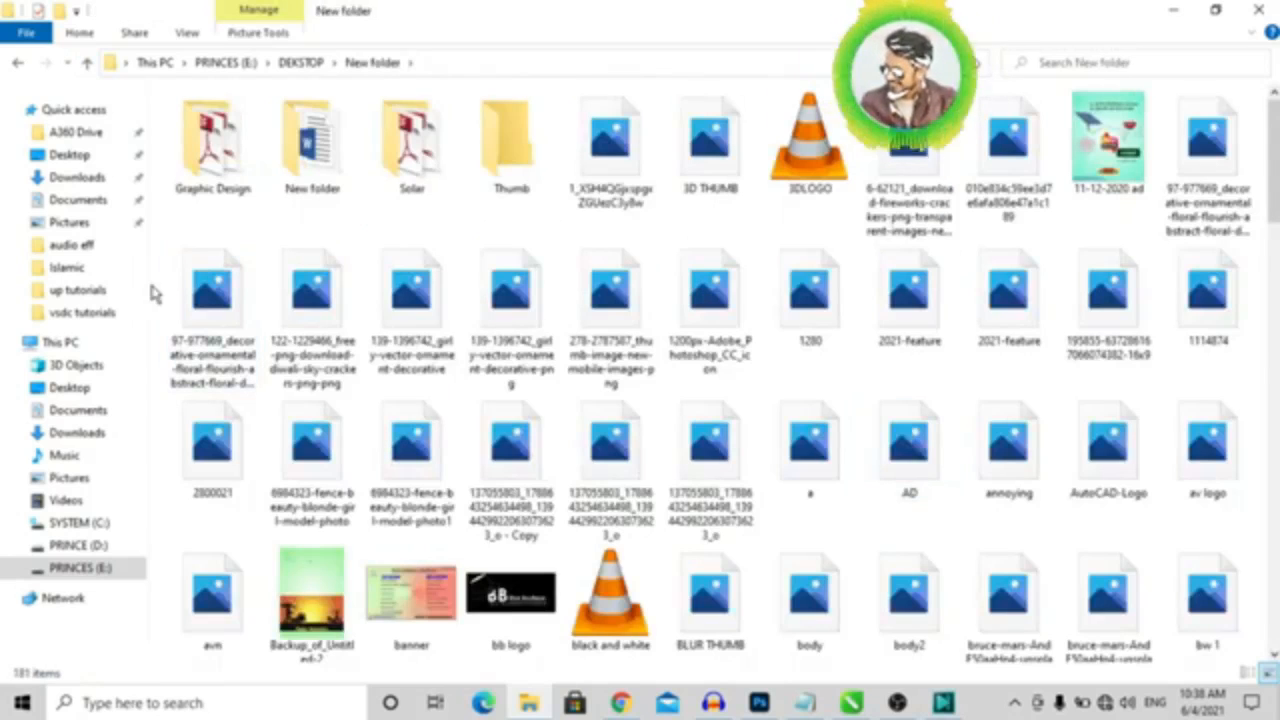
drag(153, 292, 1220, 313)
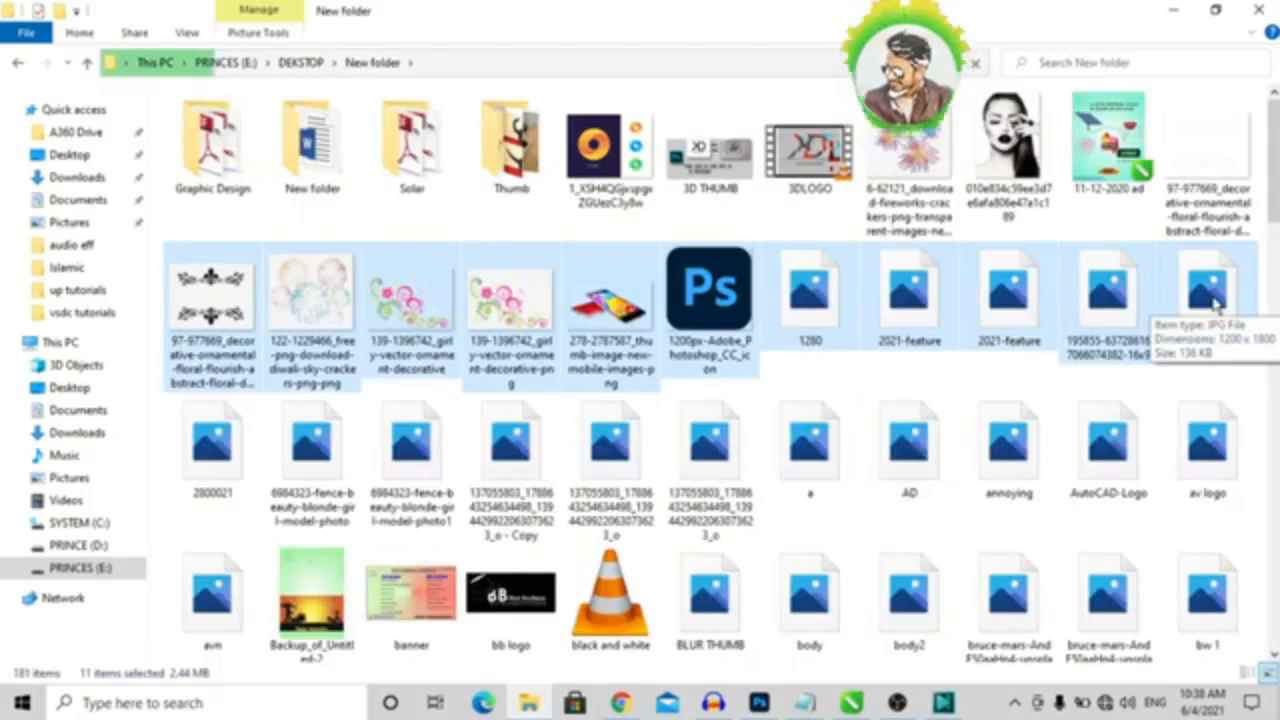
drag(1215, 305, 225, 463)
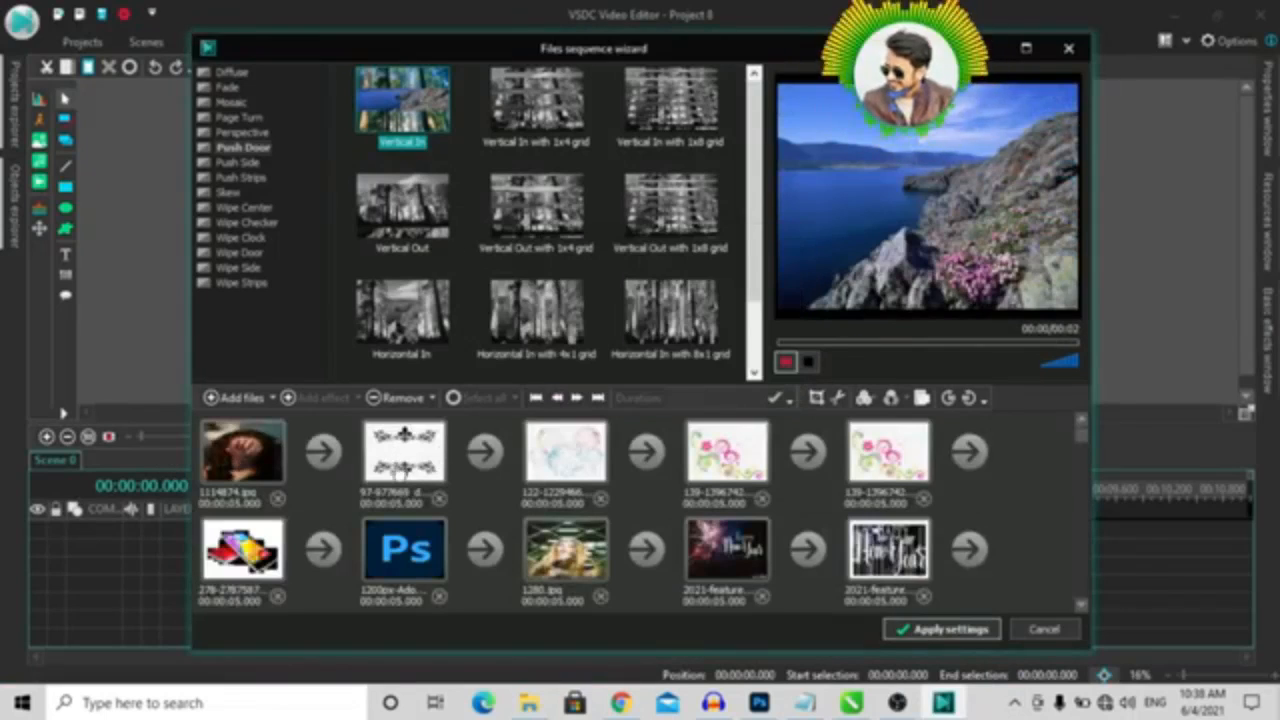
Step: Set the transition after the slideshow's second image to Push Door, Vertical In with 1x4 grid
click(326, 453)
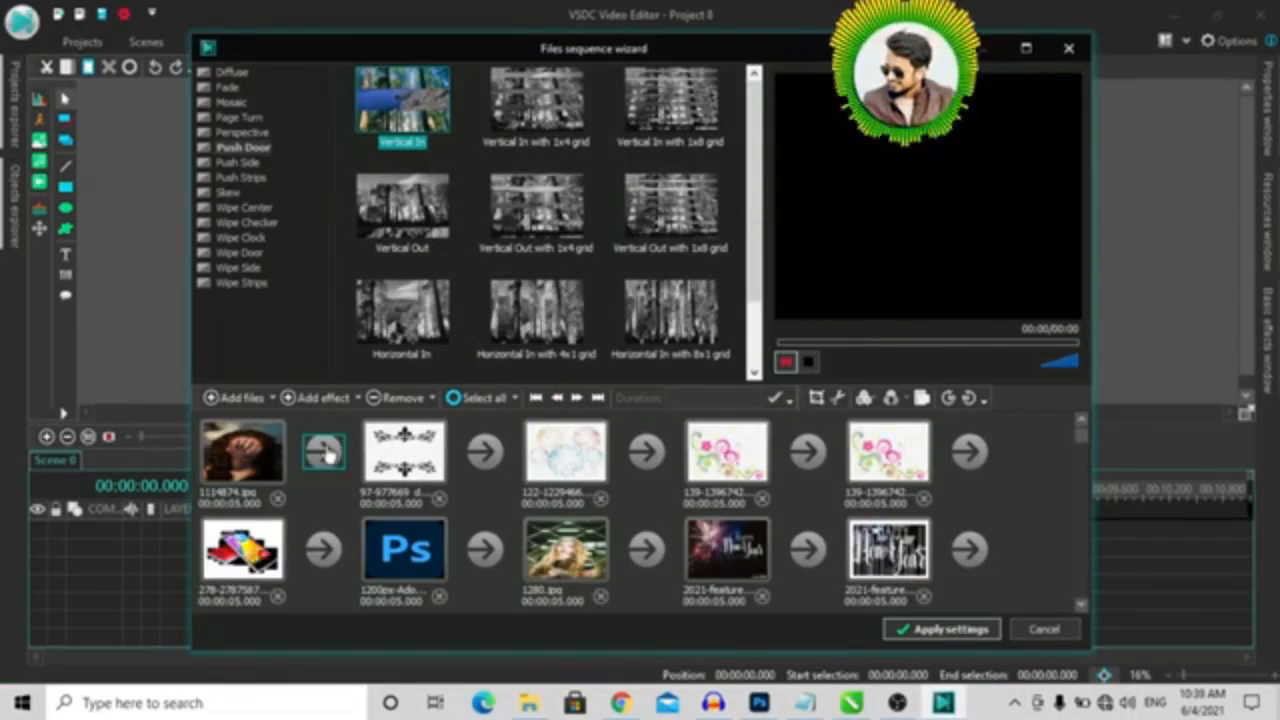
click(500, 468)
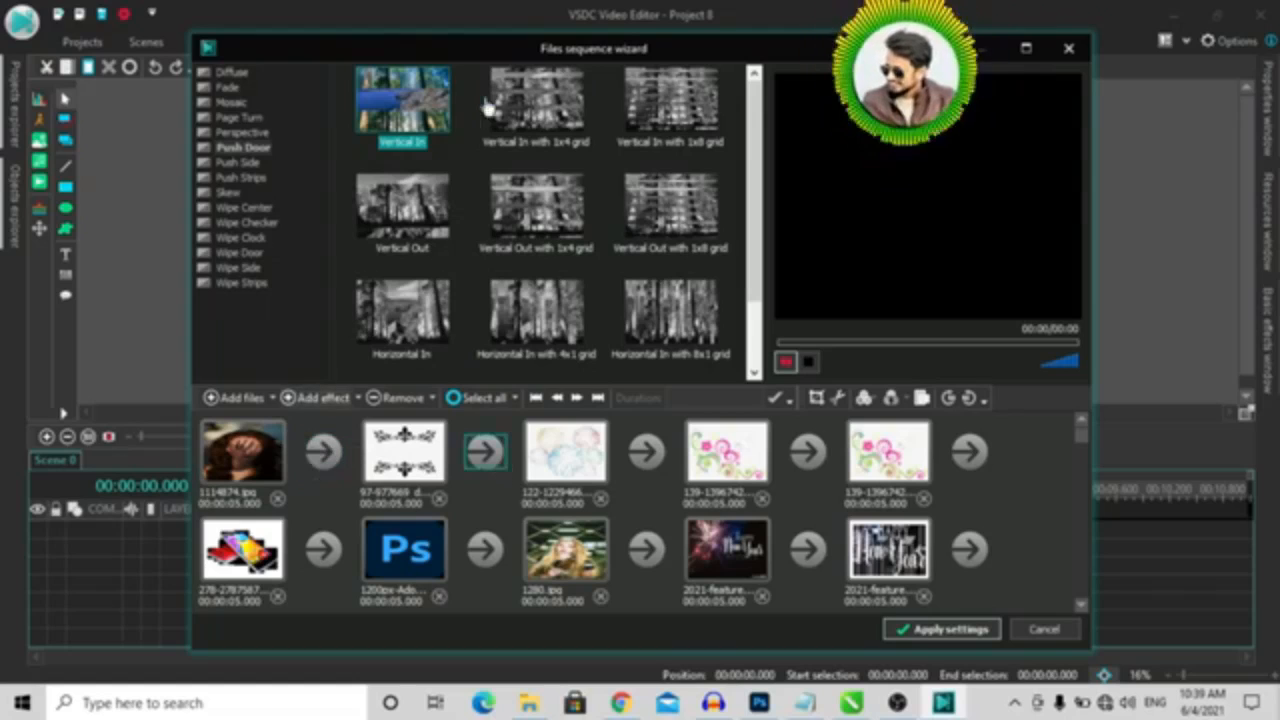
click(574, 96)
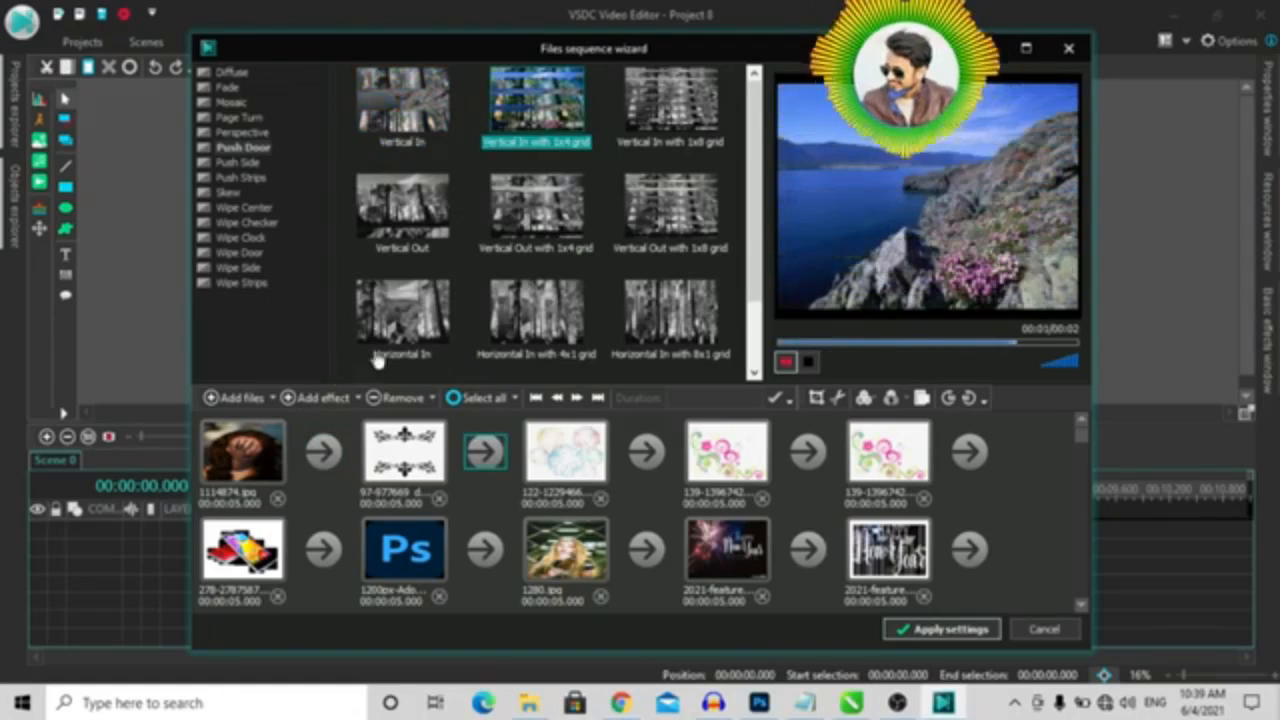
Step: Set the transition after the first image to Push Door, Vertical Out with 1x4 grid, and apply the slideshow settings
click(323, 452)
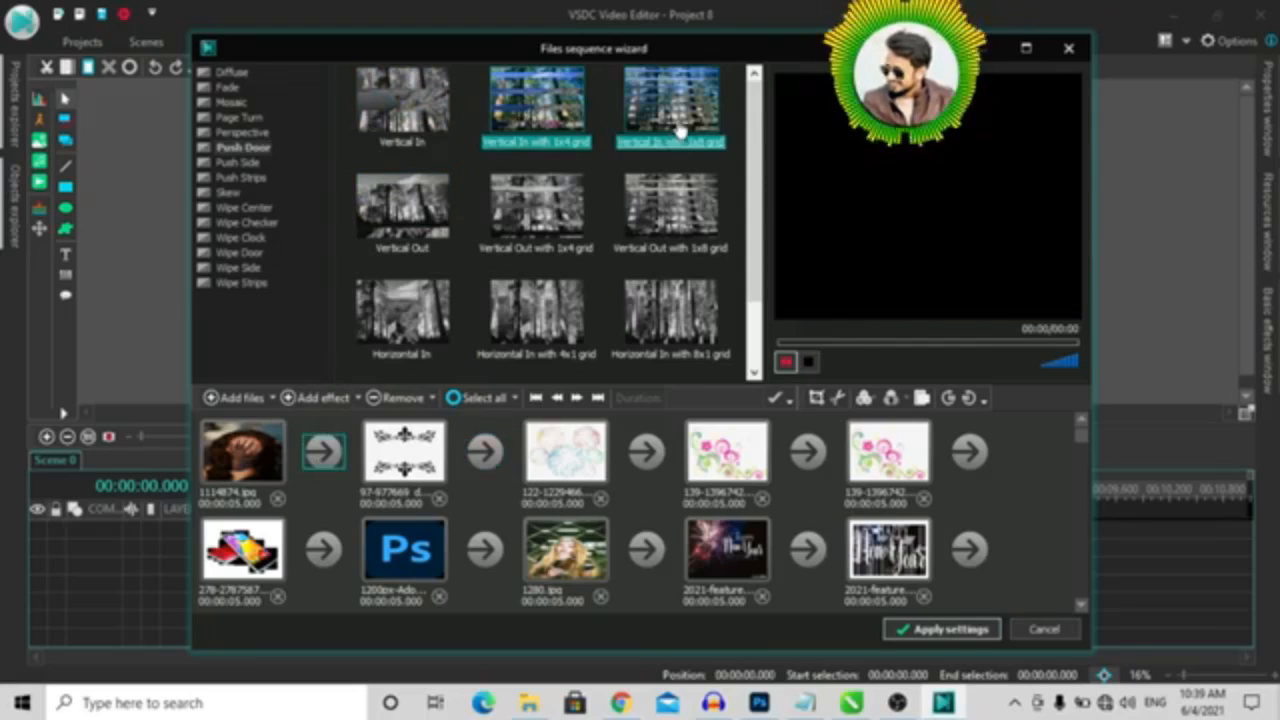
click(537, 205)
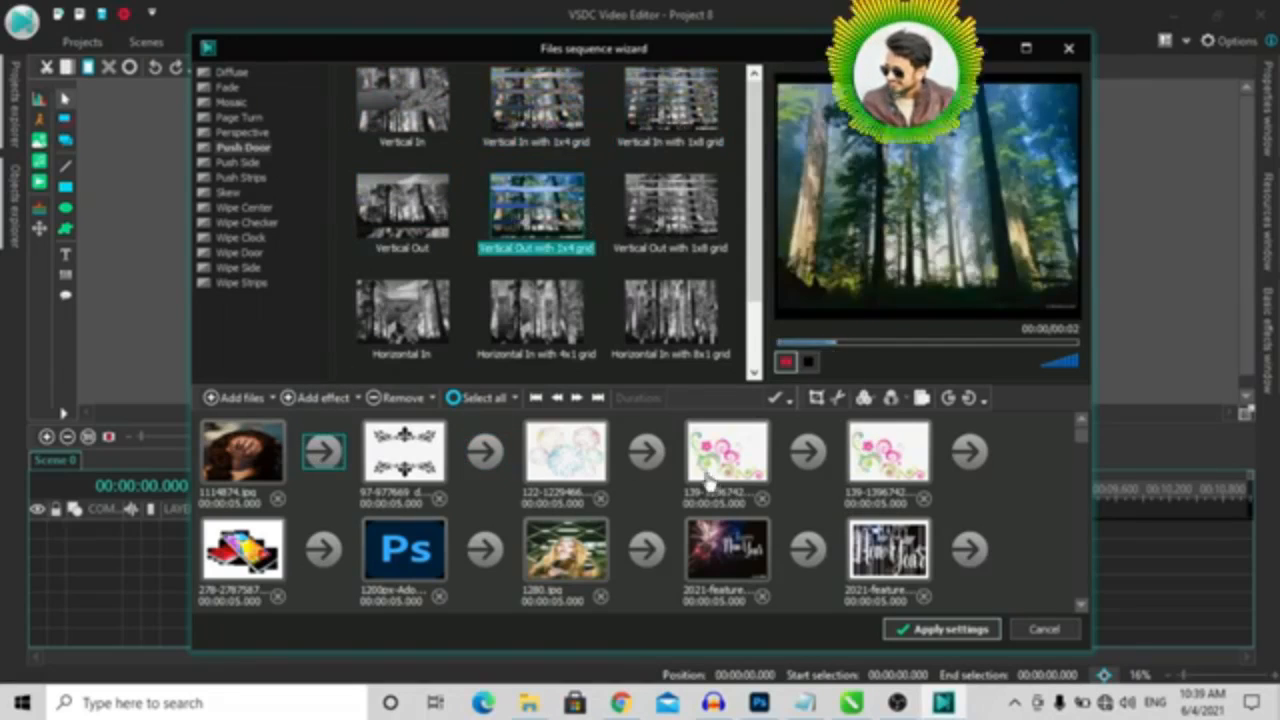
click(652, 456)
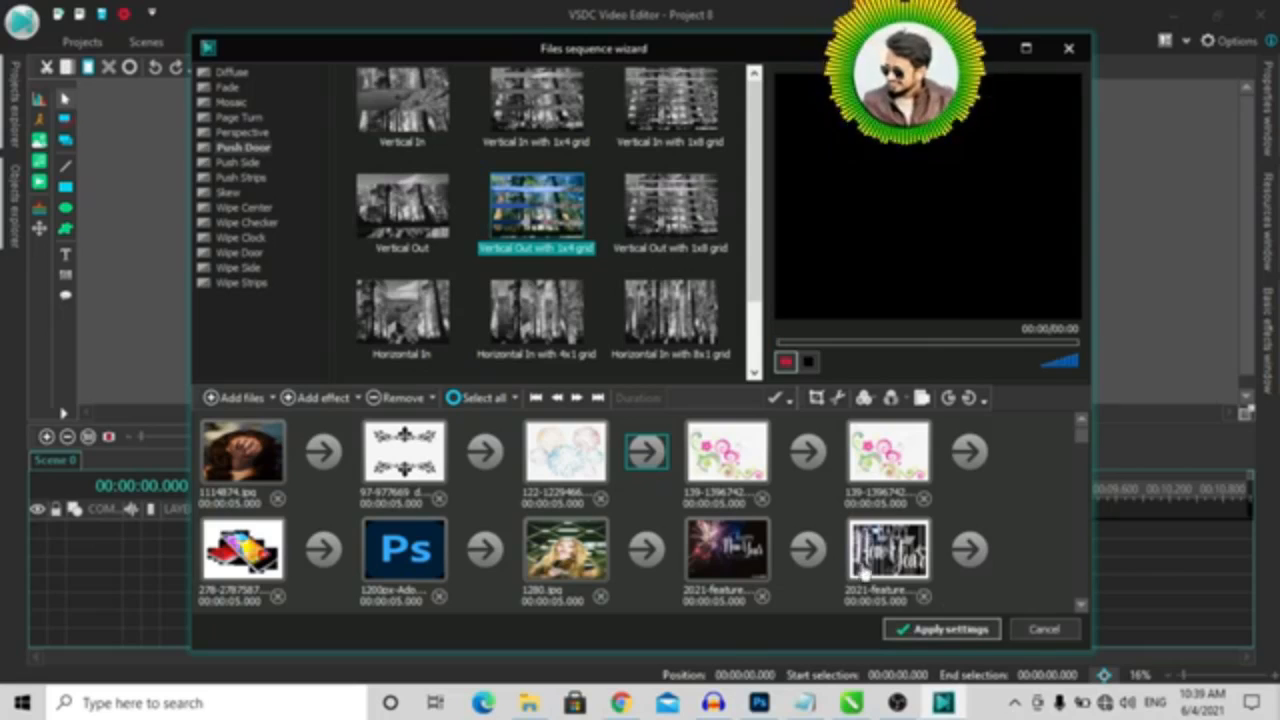
click(955, 630)
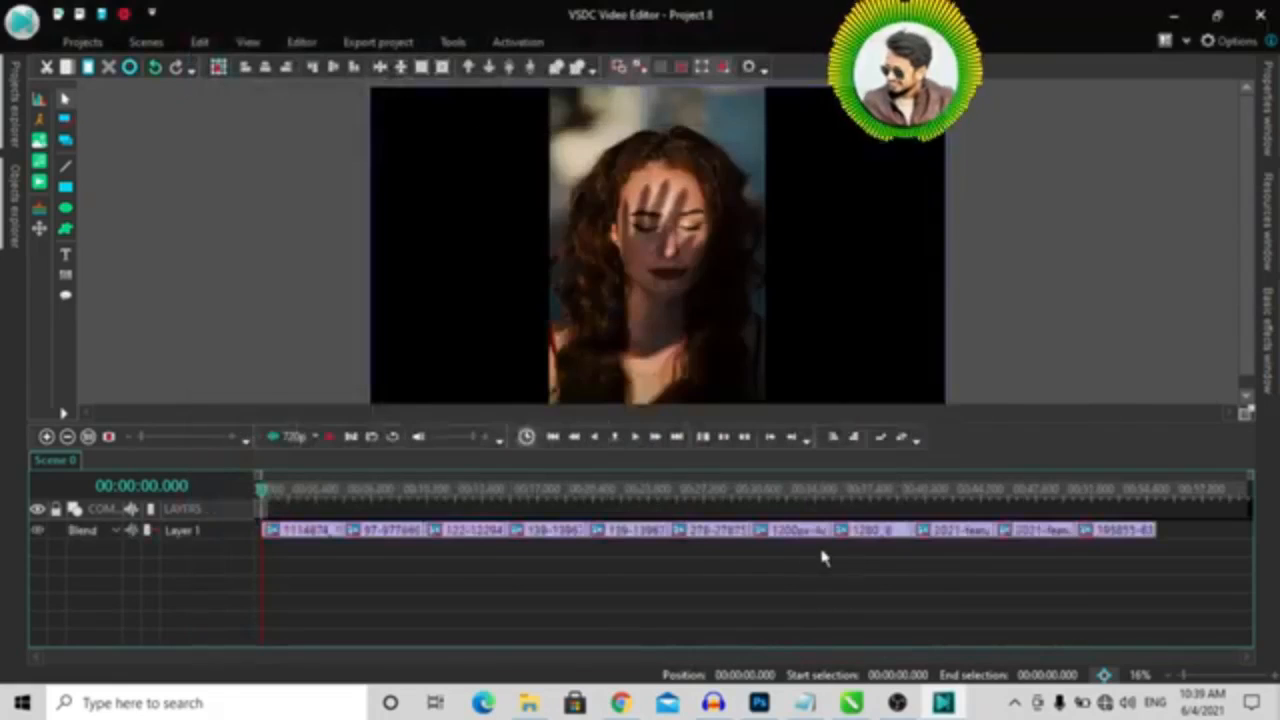
Step: Preview the opening images of the slideshow, stop playback and return the timeline cursor to the start
click(329, 437)
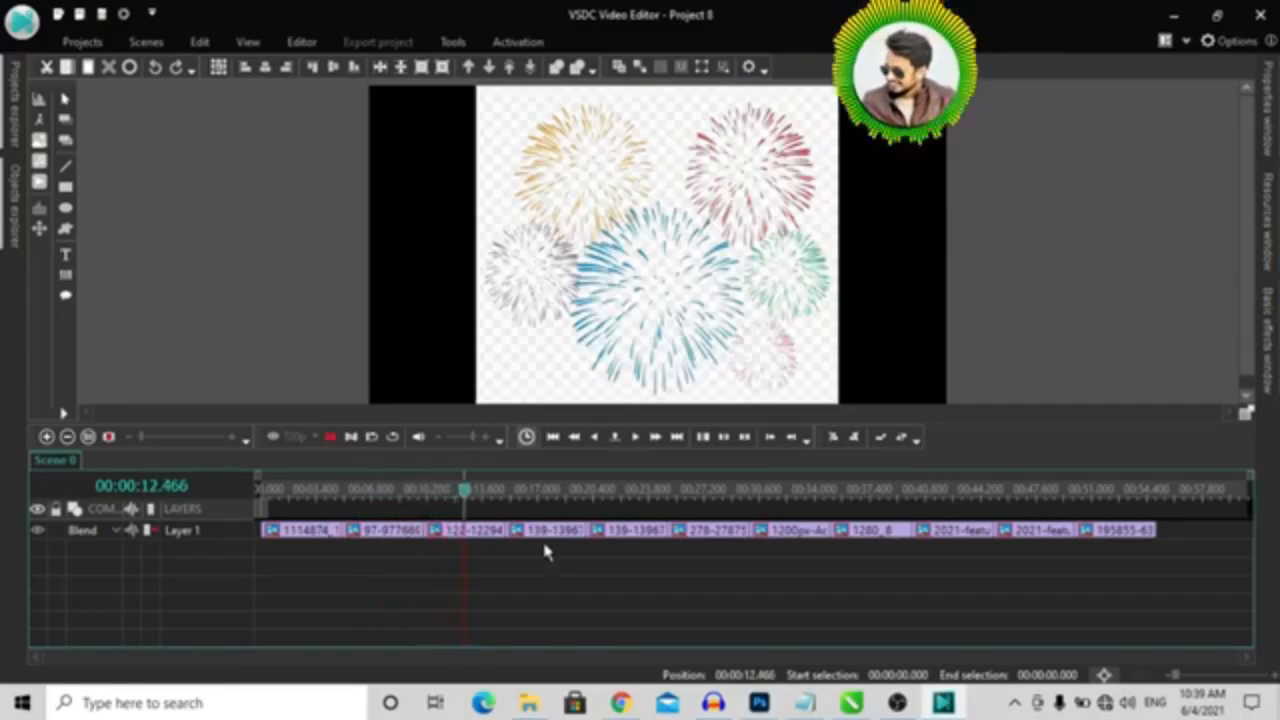
click(330, 437)
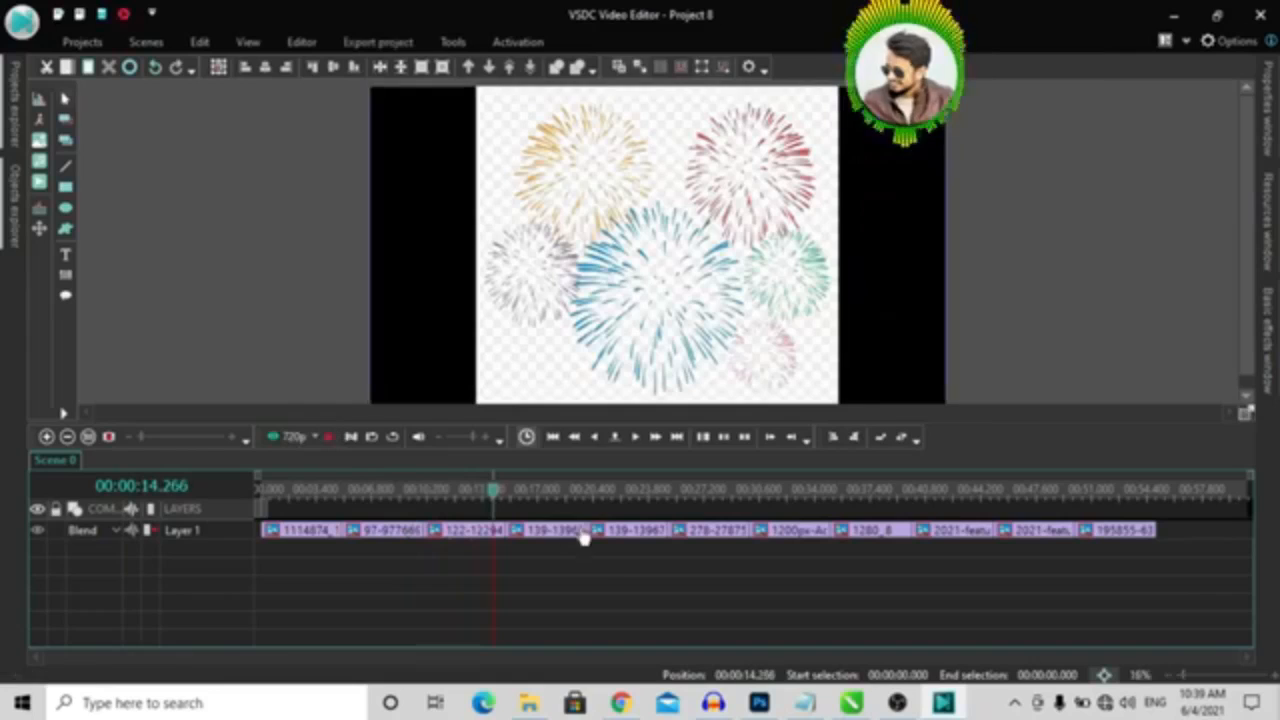
drag(493, 492, 260, 490)
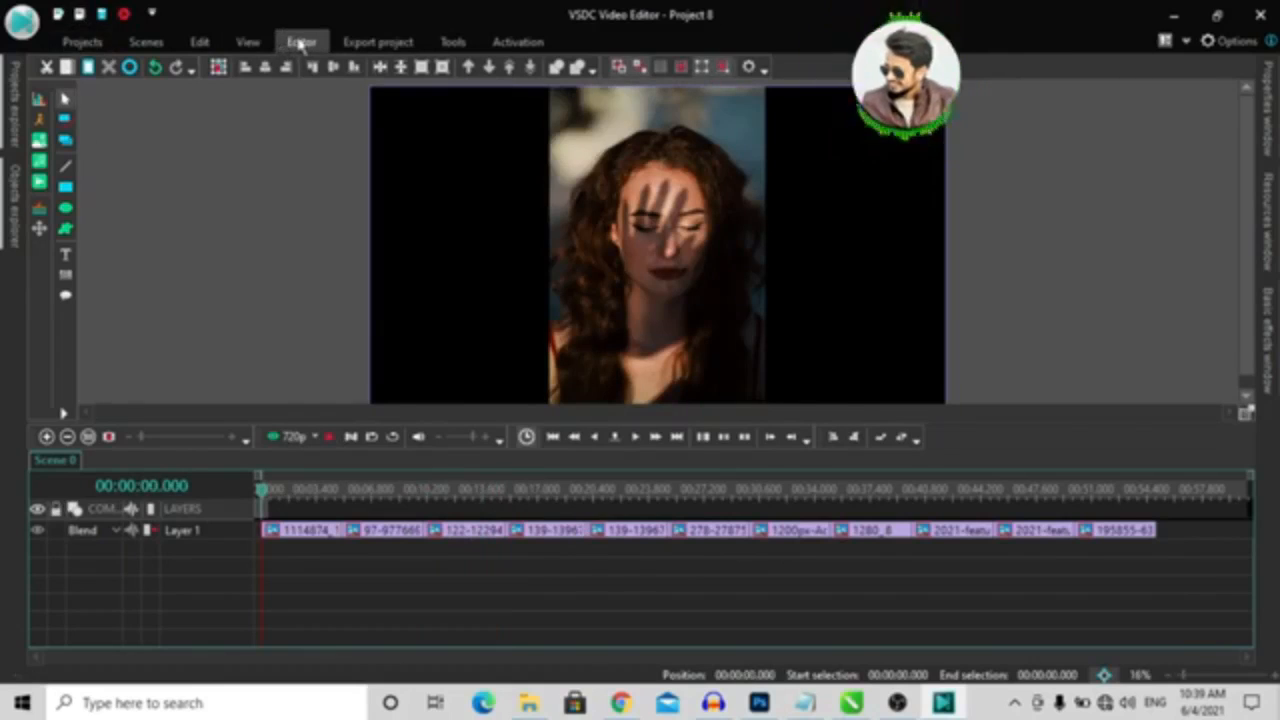
Step: Close all open projects without saving the slideshow project
click(302, 43)
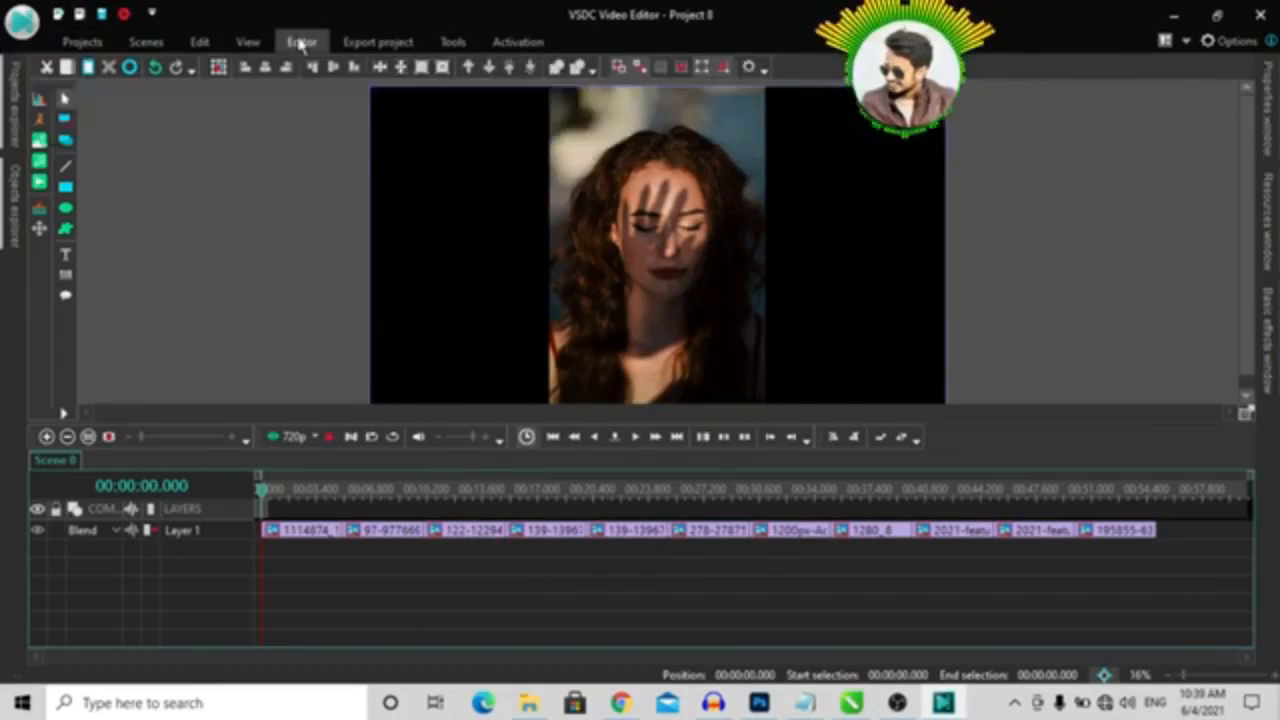
click(104, 45)
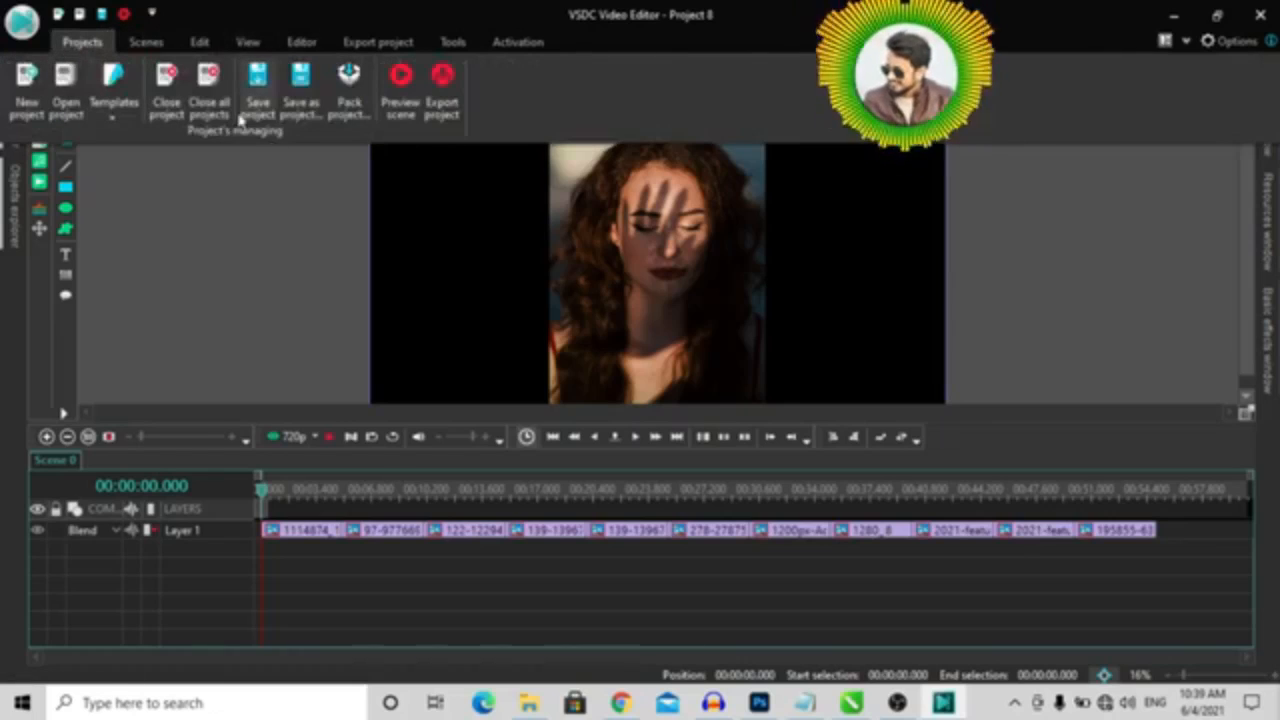
click(205, 90)
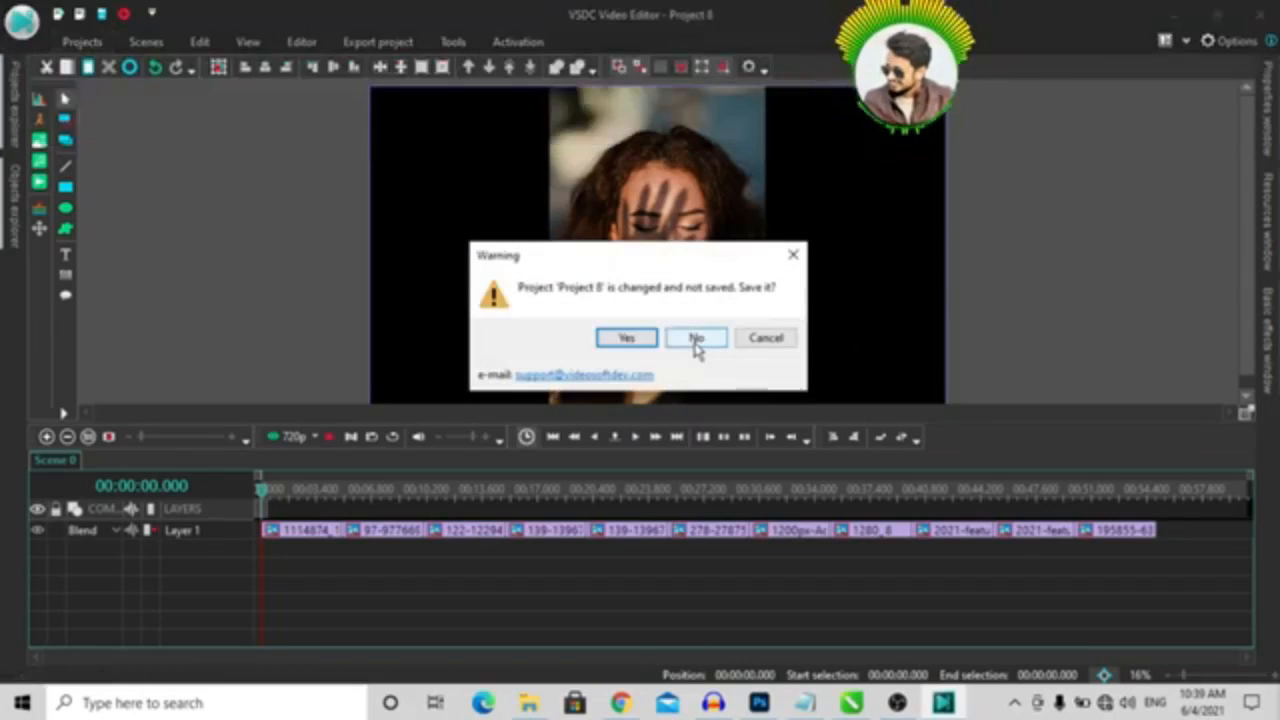
click(695, 340)
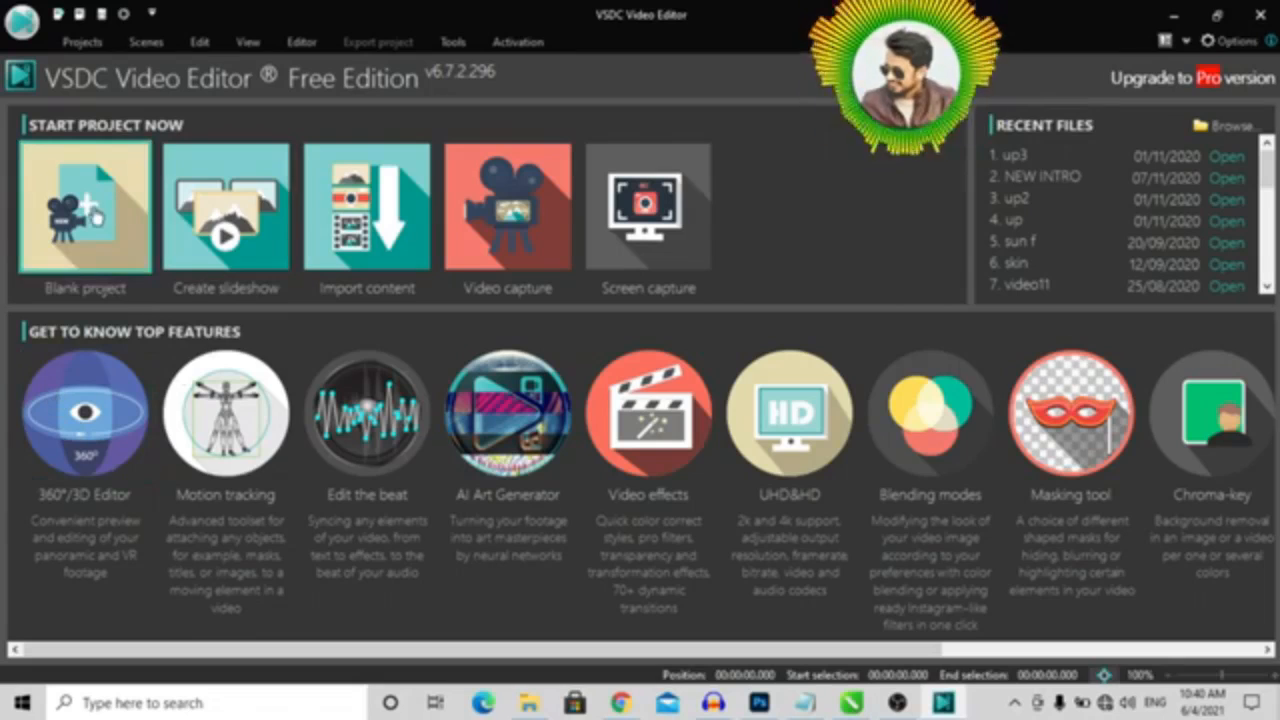
Step: Start a blank project and switch its target device to YouTube and back to Free configuration
key(Page_Down)
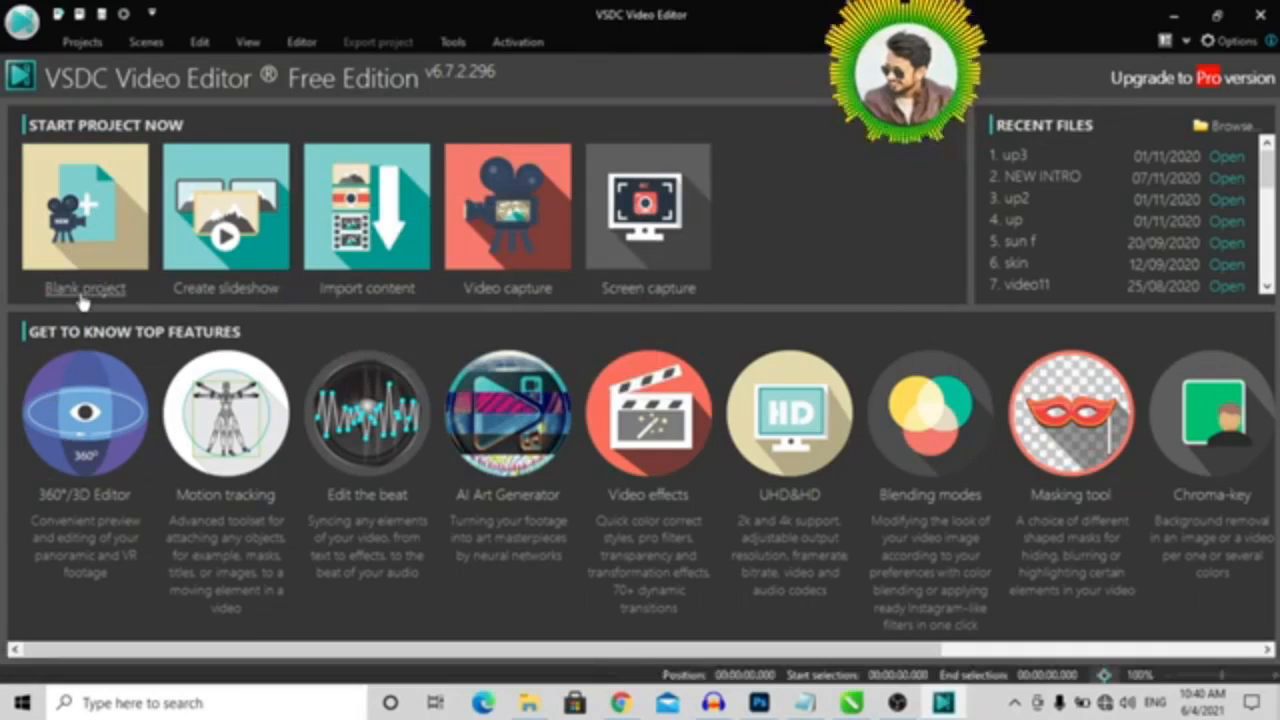
click(84, 296)
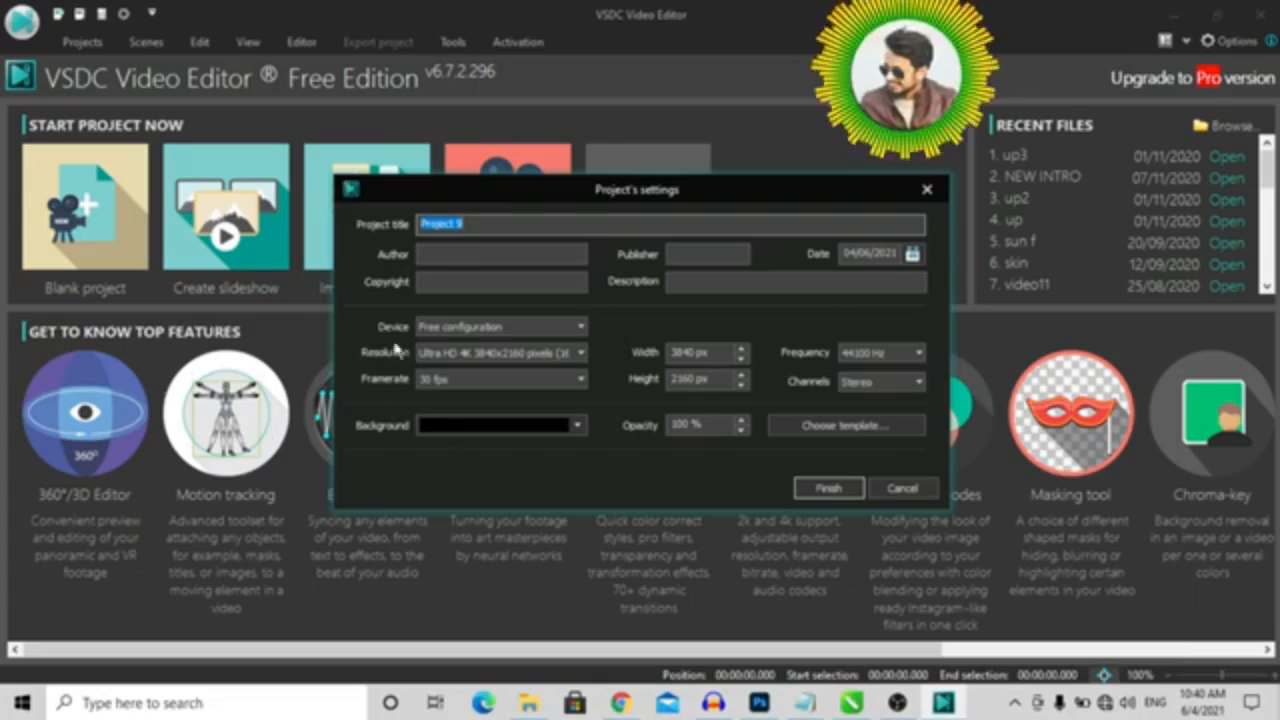
click(464, 328)
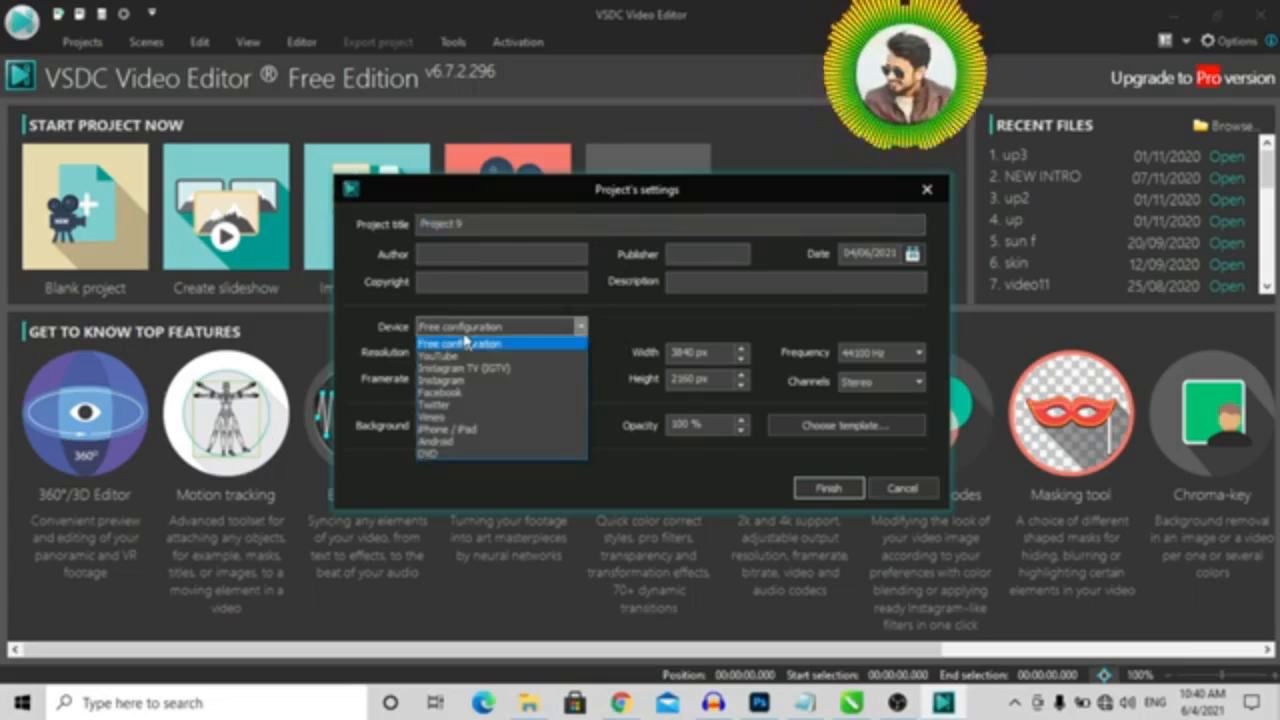
click(445, 358)
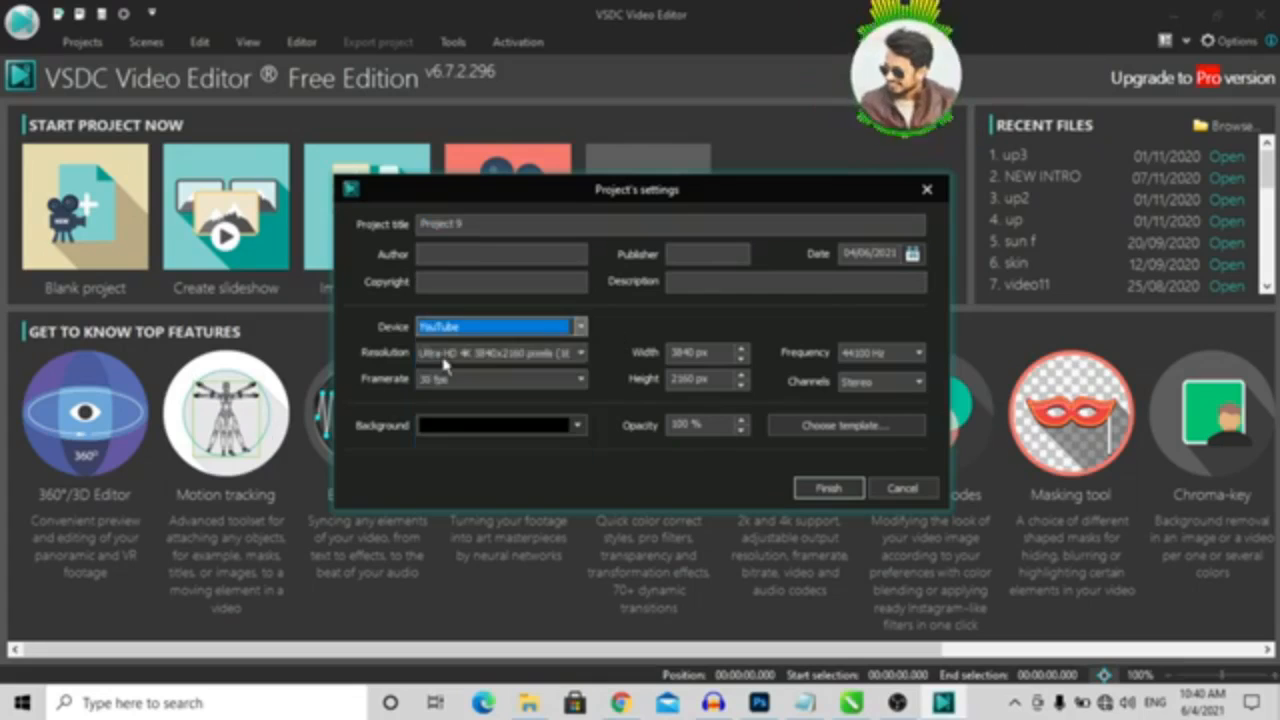
click(518, 330)
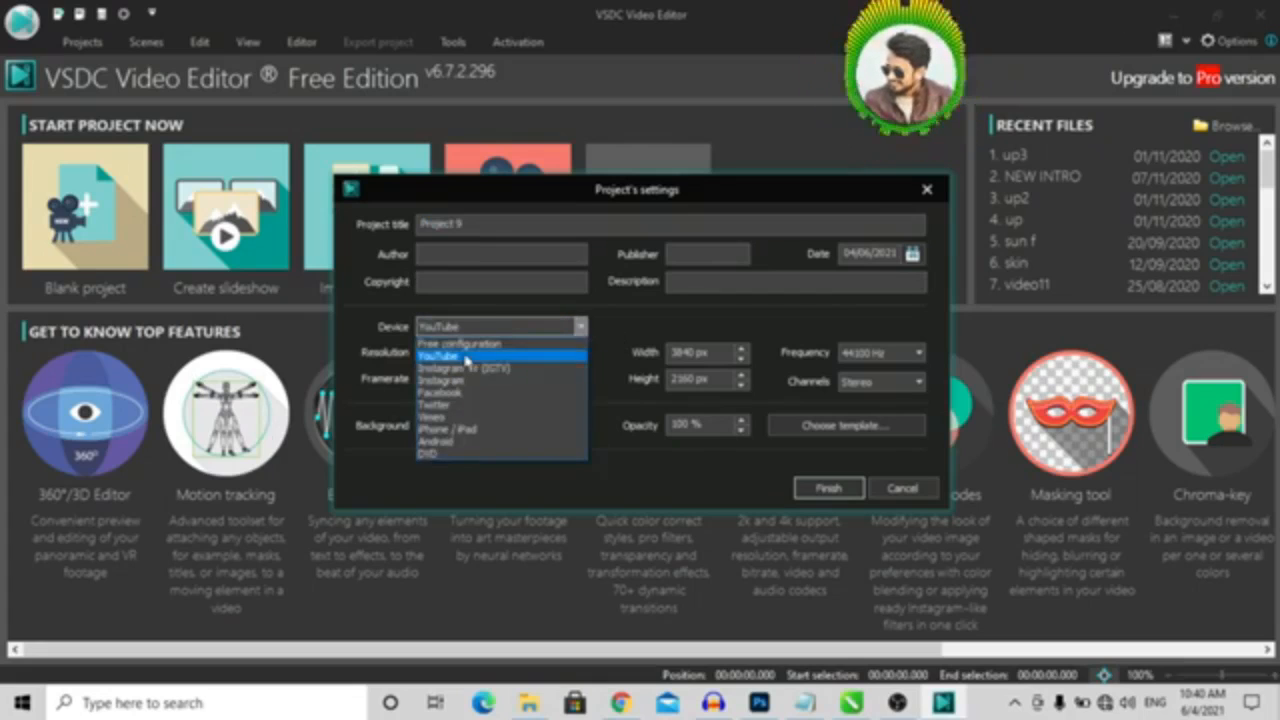
click(462, 346)
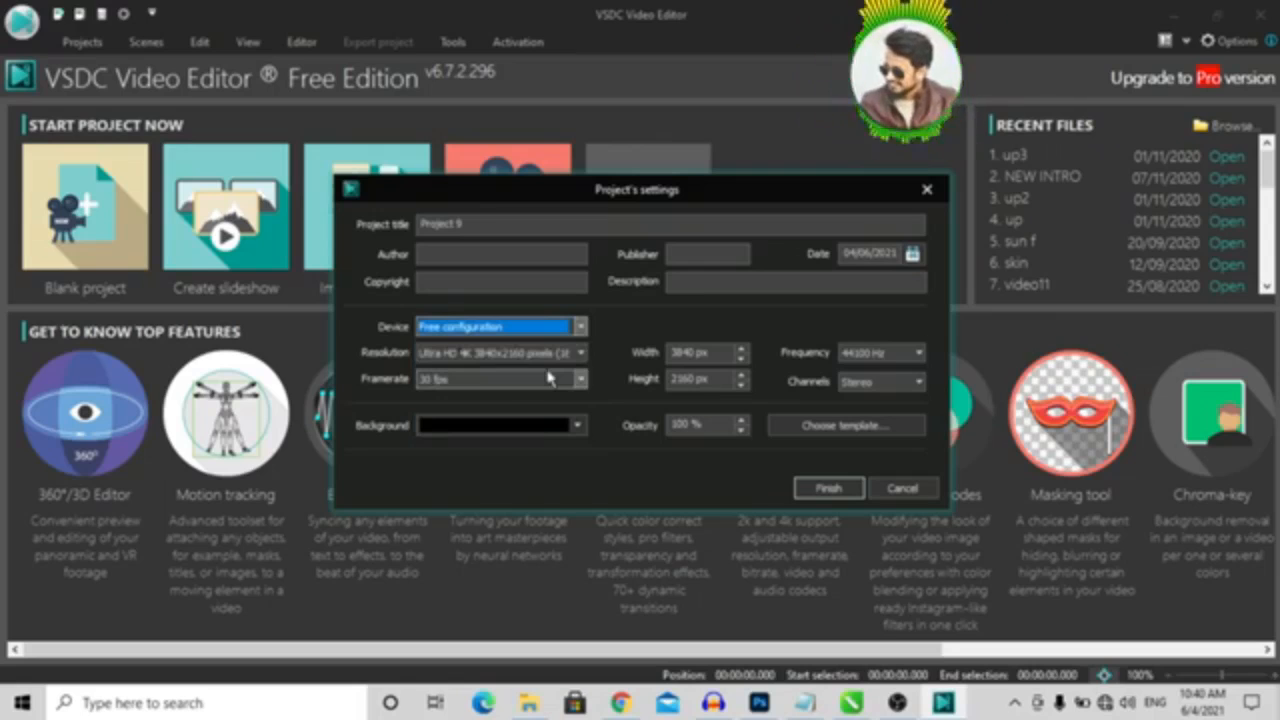
Step: Try the YouTube device once more, return to Free configuration and choose the Ultra HD 4K 3840x2160 pixels (16:9) resolution
click(554, 330)
click(457, 358)
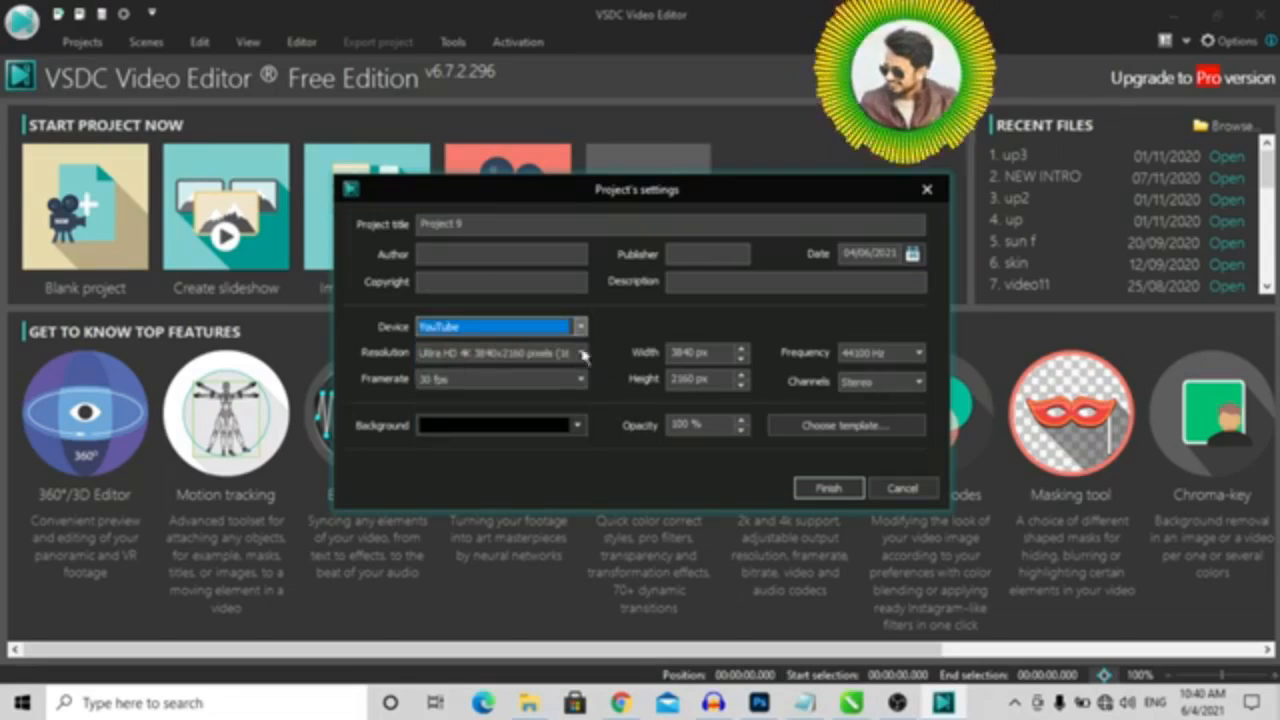
click(554, 330)
click(525, 346)
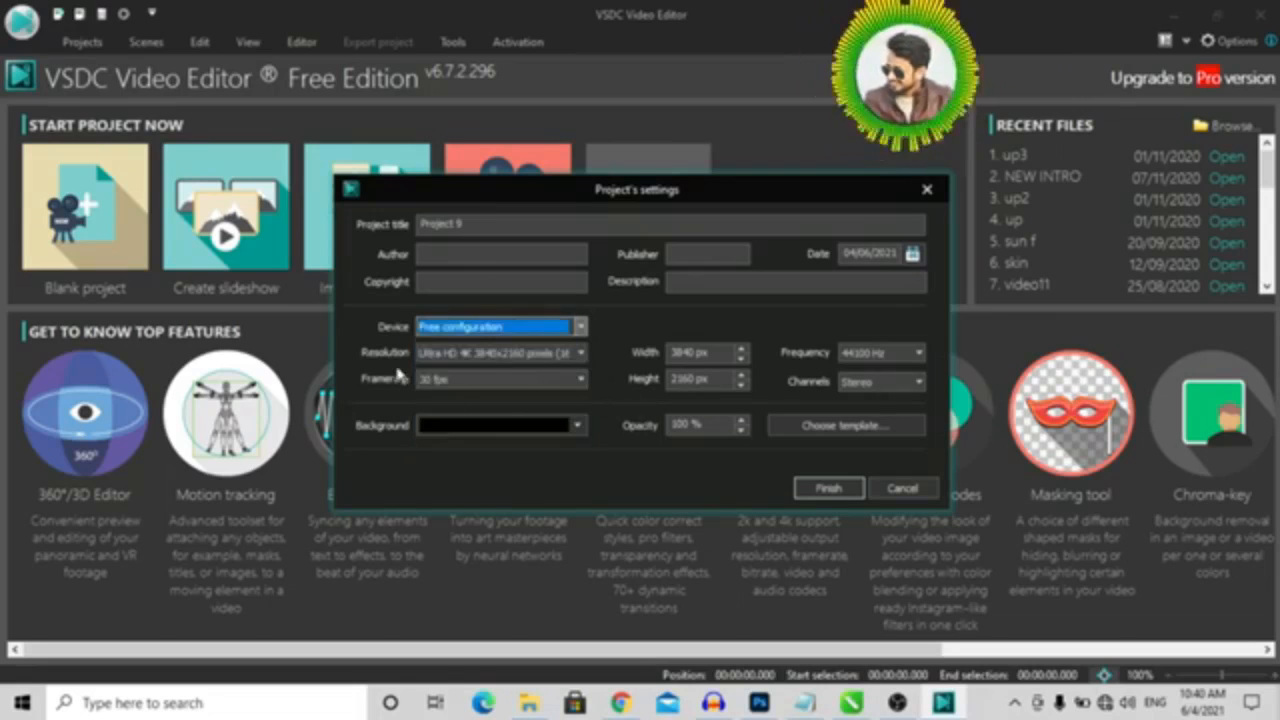
click(580, 353)
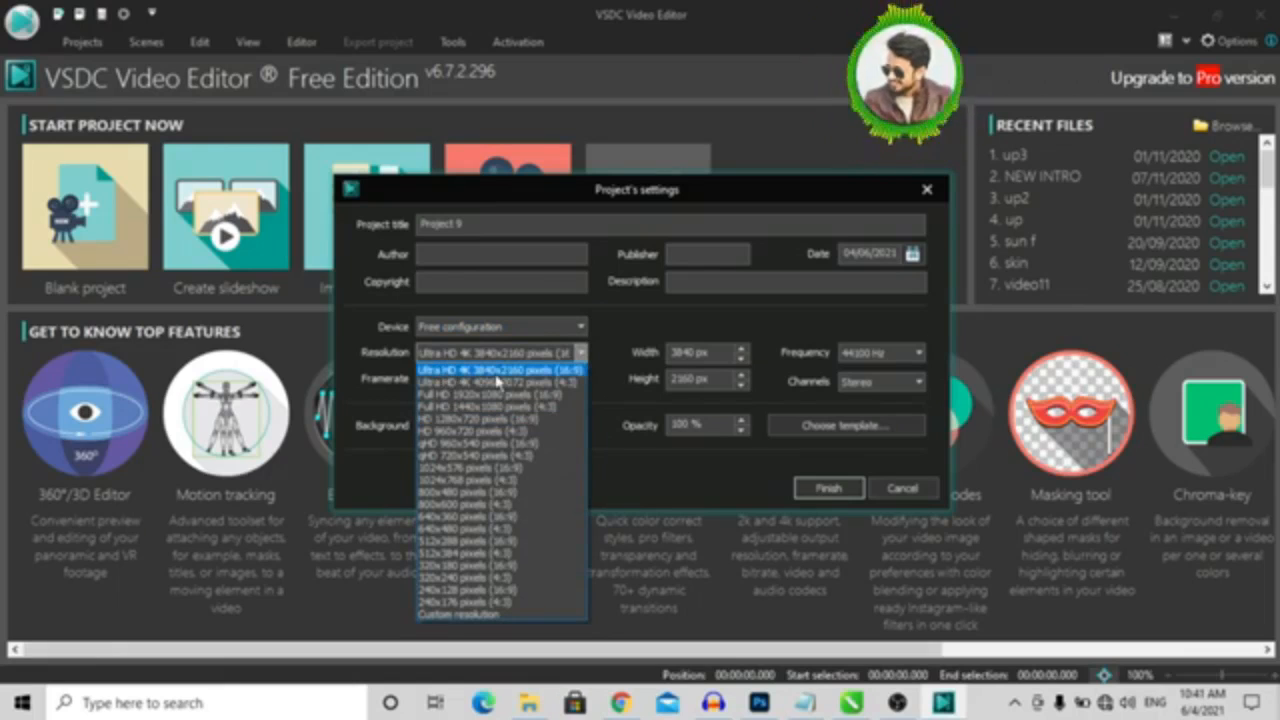
click(496, 376)
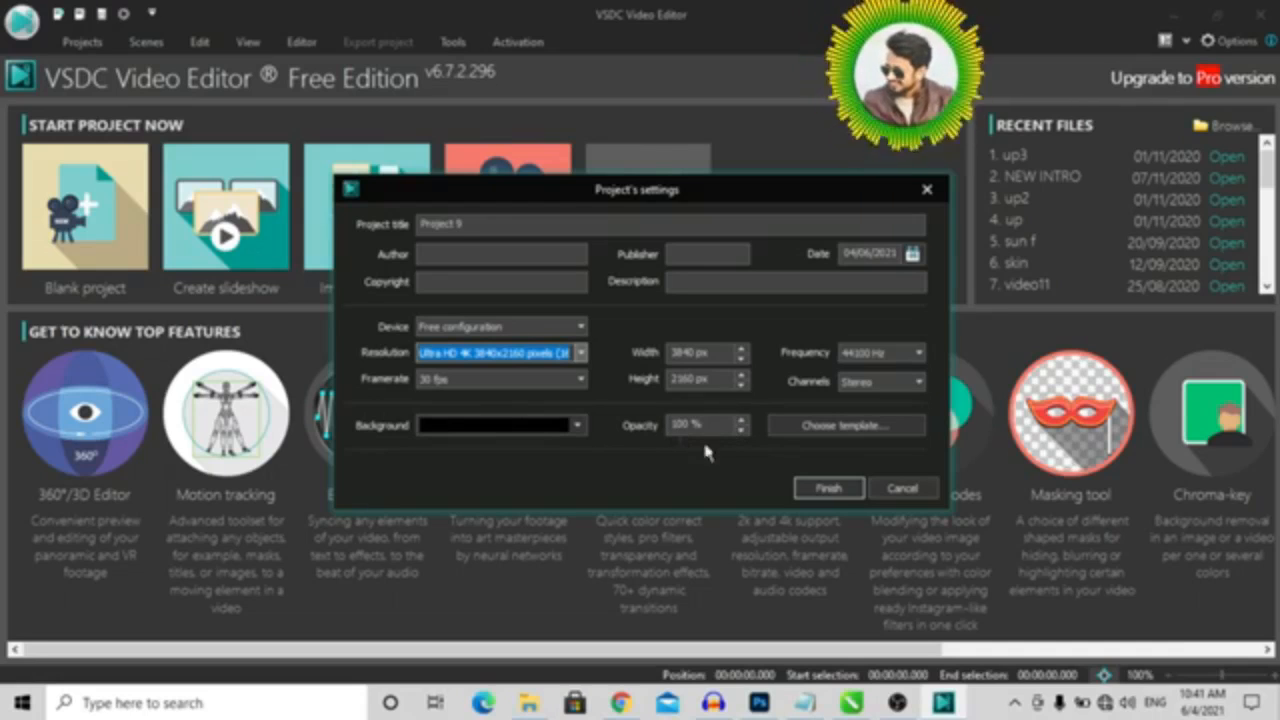
Step: Look at the project template chooser and its template import dialog, and leave without choosing a template
click(803, 430)
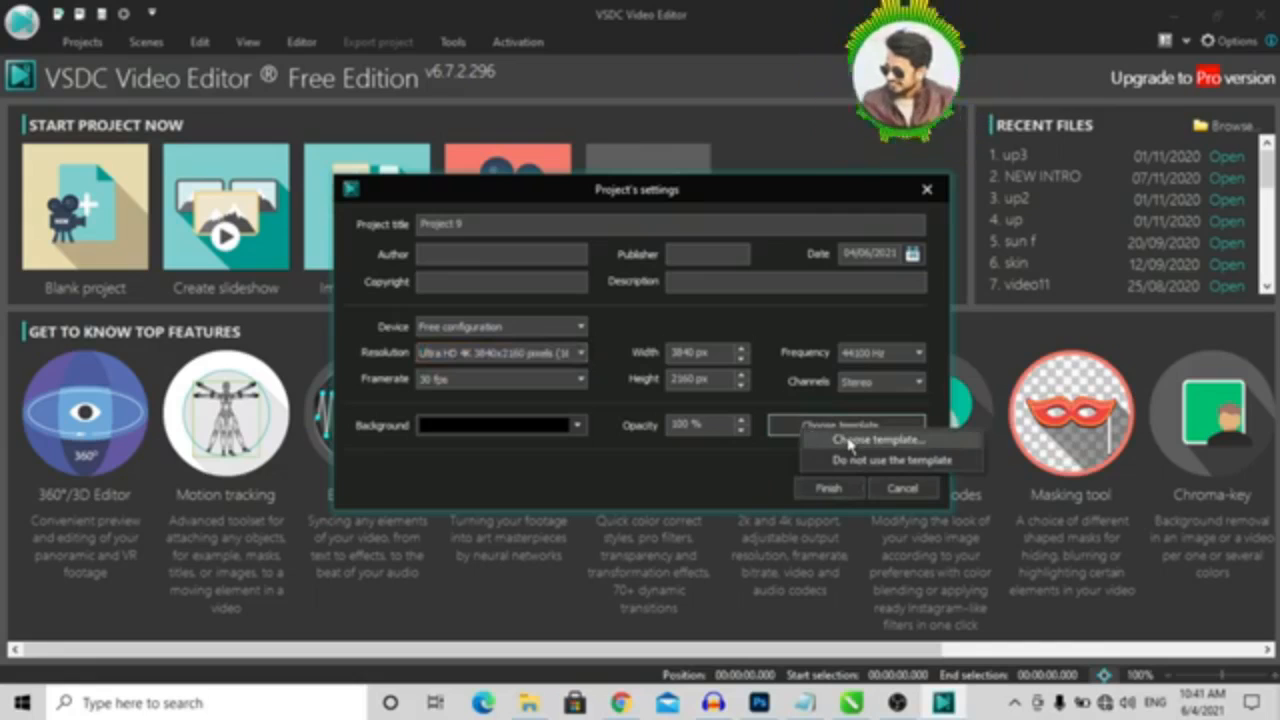
click(848, 441)
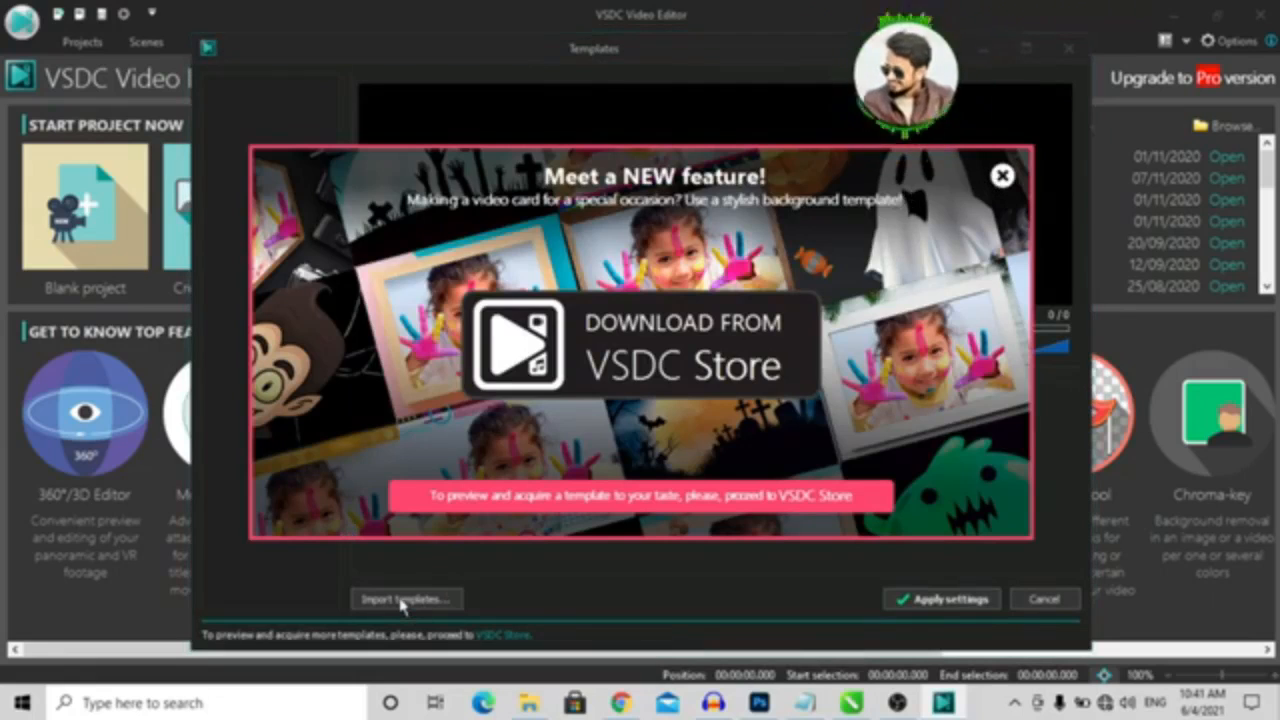
click(1002, 176)
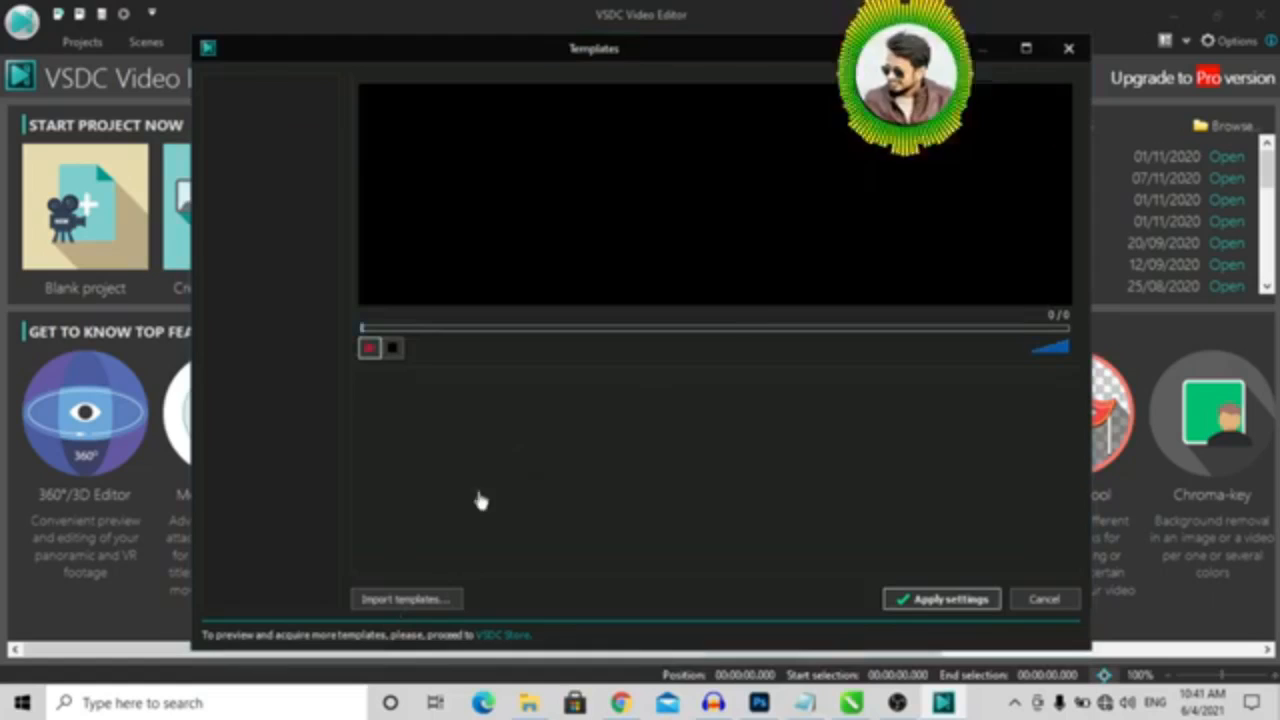
click(392, 600)
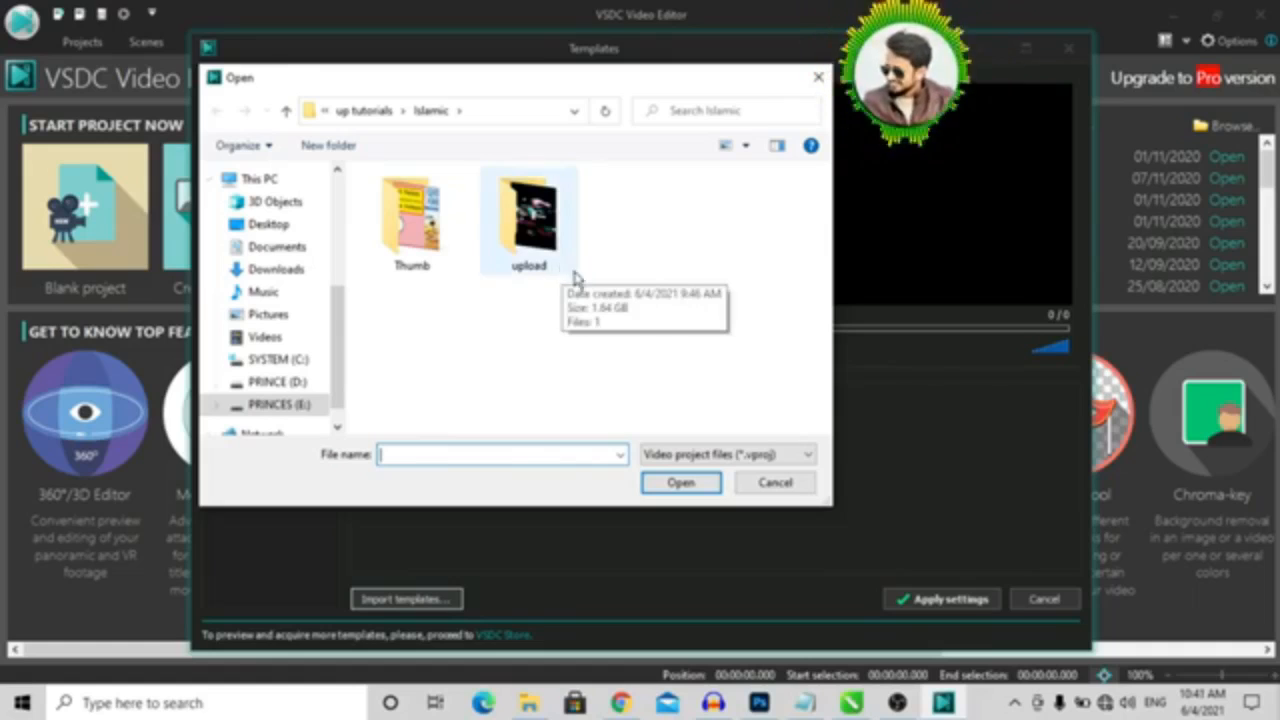
click(820, 77)
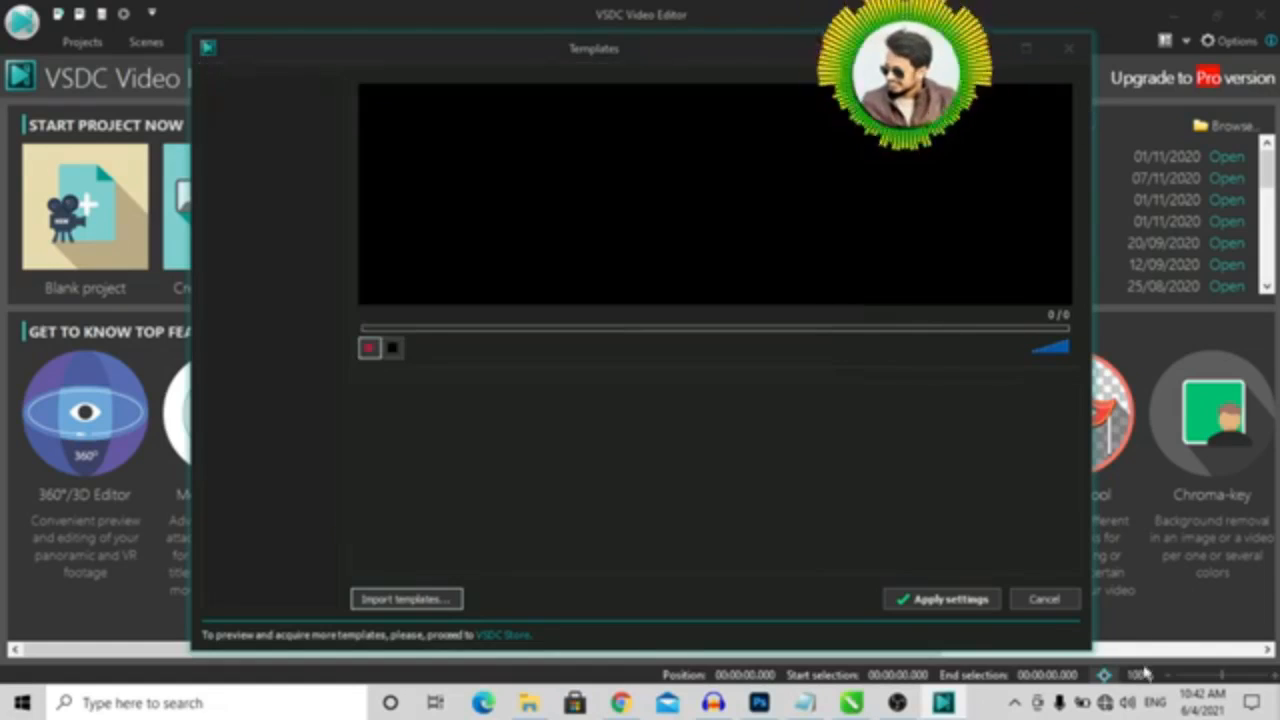
click(1040, 603)
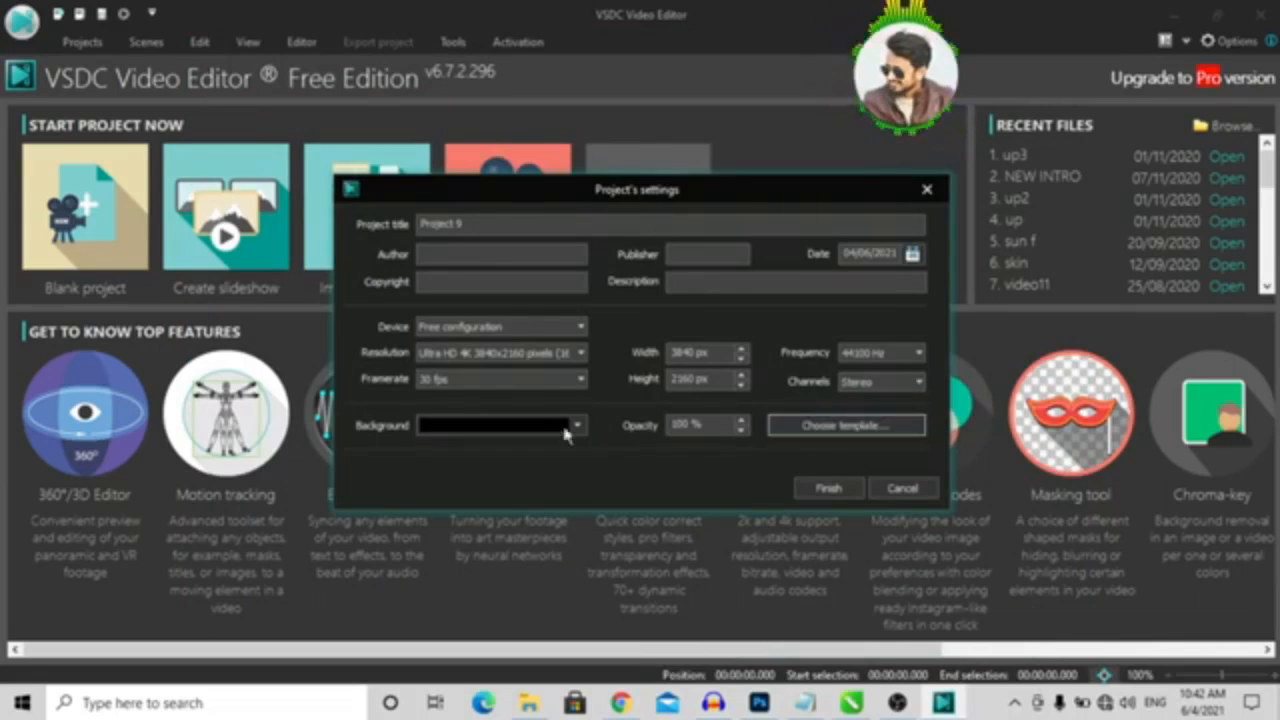
Step: Finish the project settings and create another blank project with the default settings
click(822, 490)
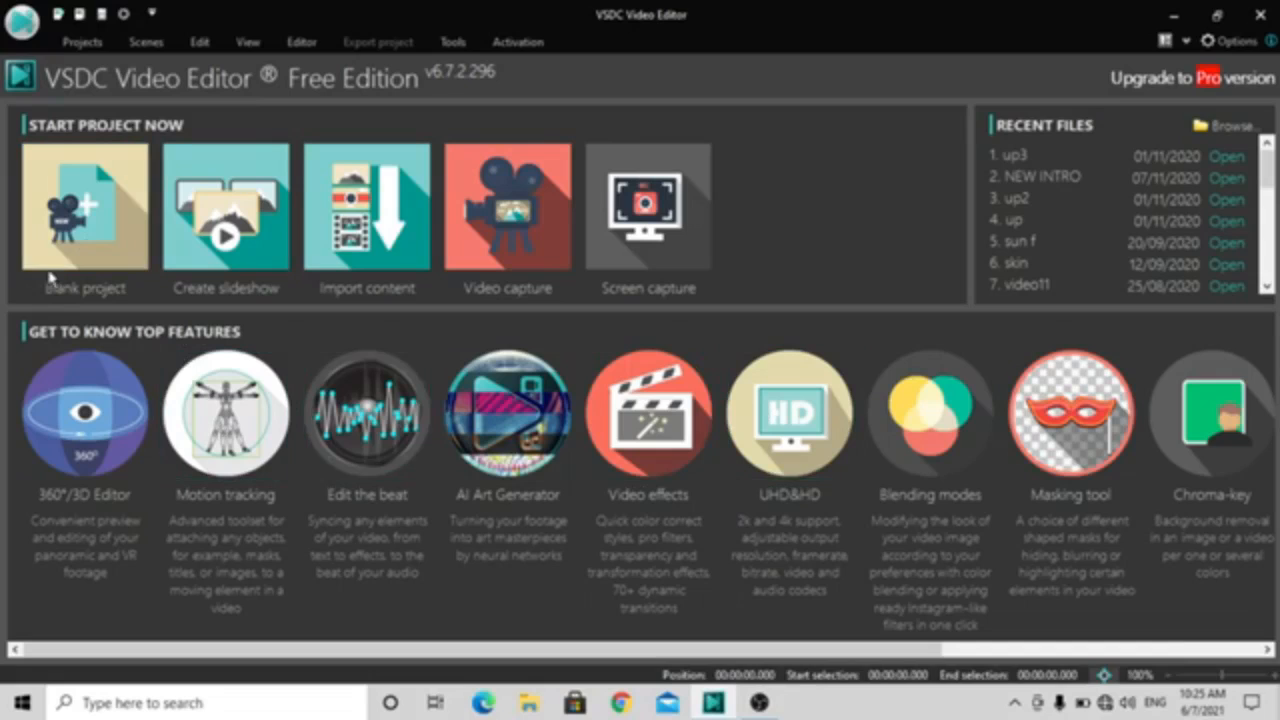
click(85, 235)
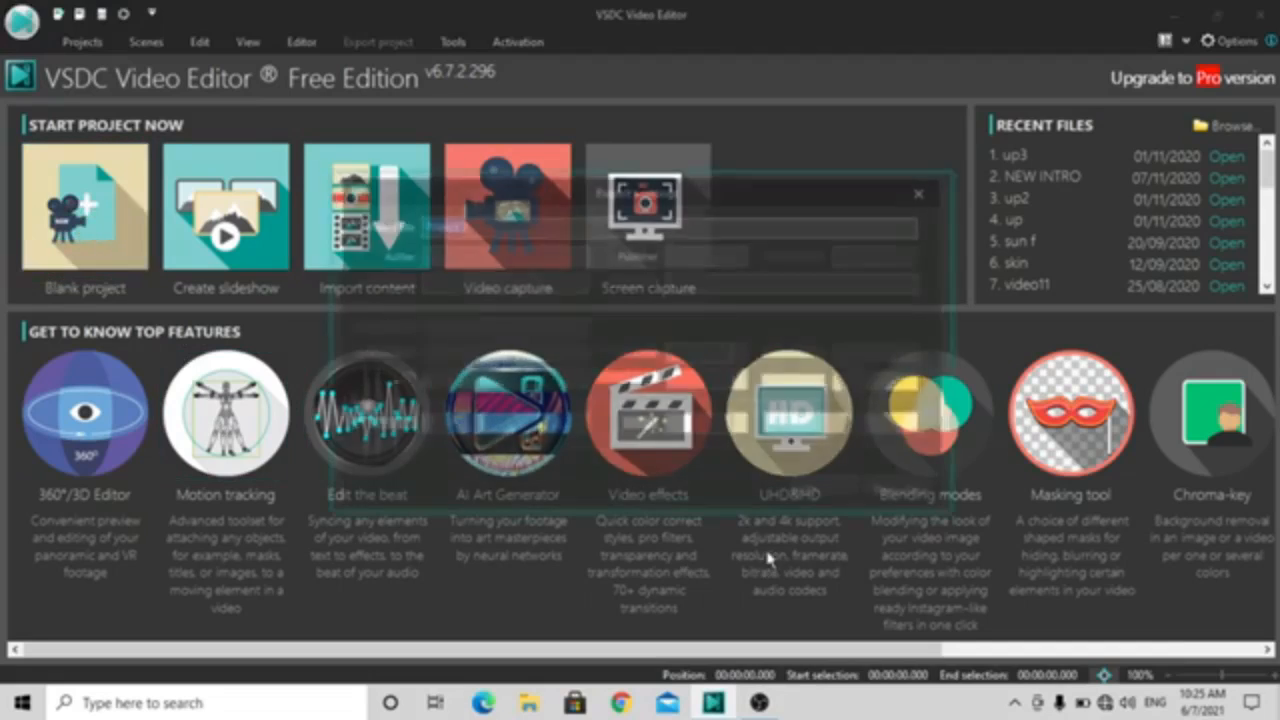
click(822, 489)
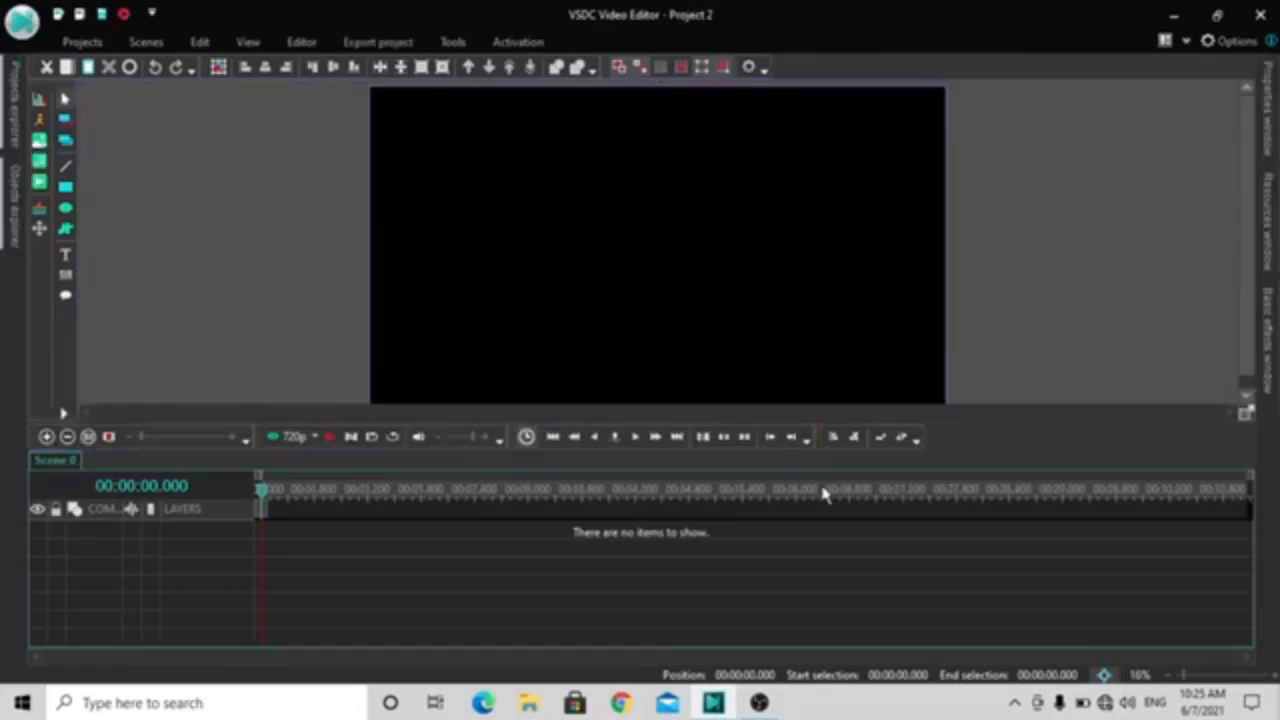
drag(1184, 677, 1162, 682)
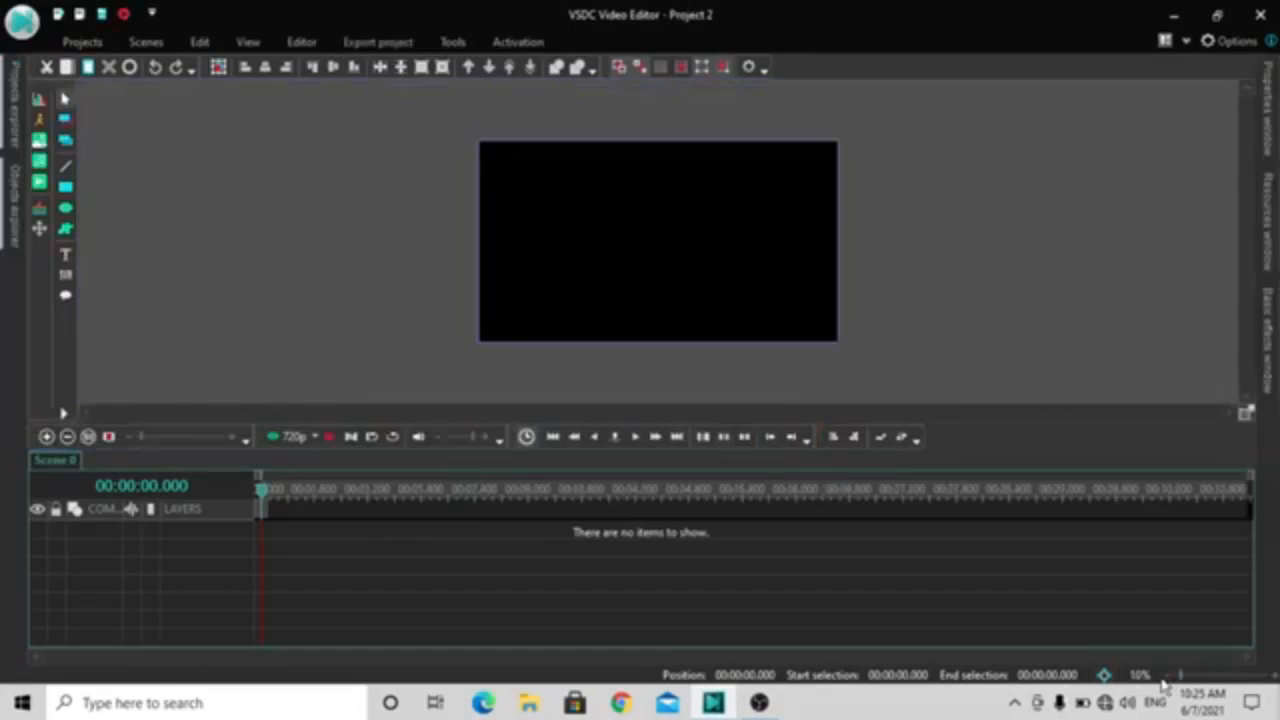
click(1104, 675)
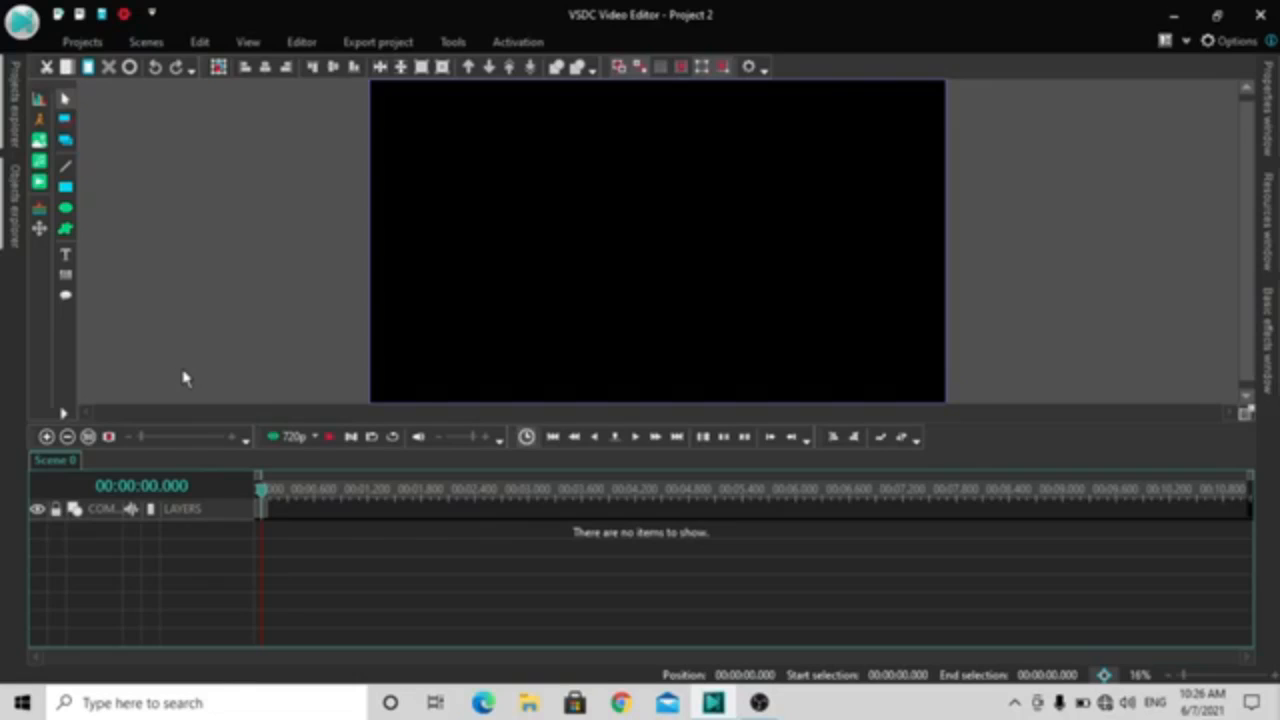
key(Page_Up)
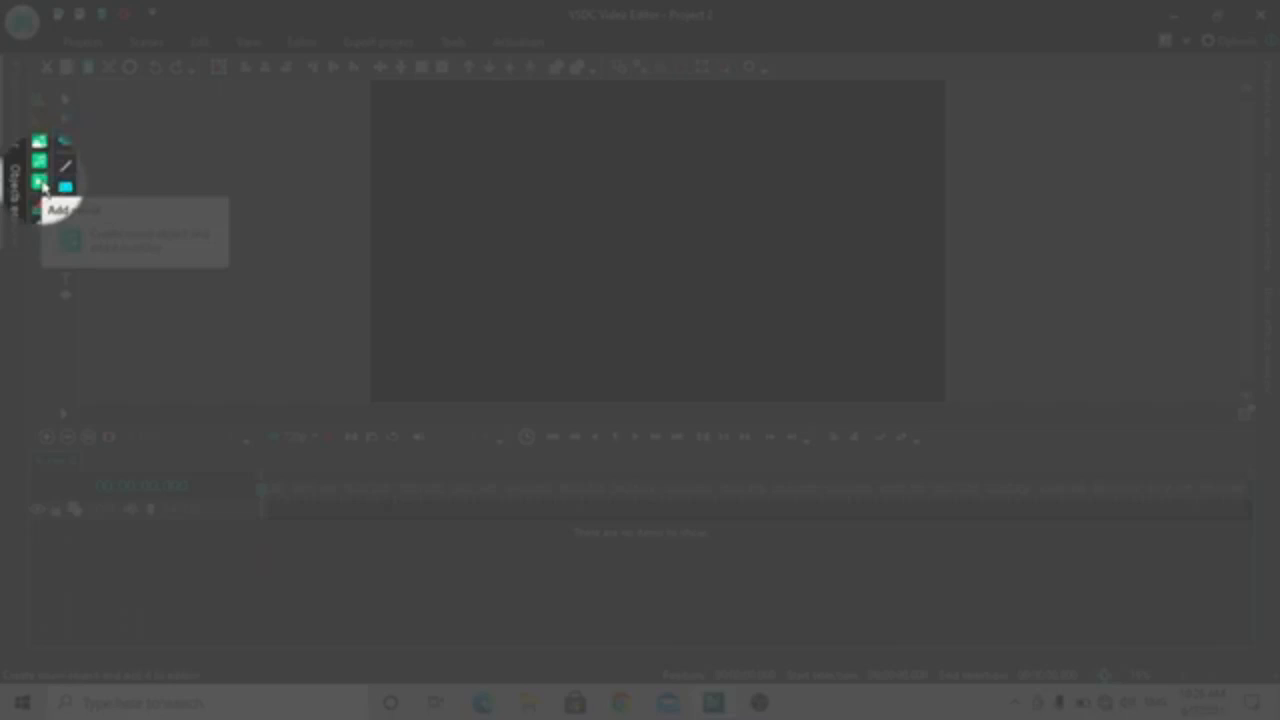
key(Page_Down)
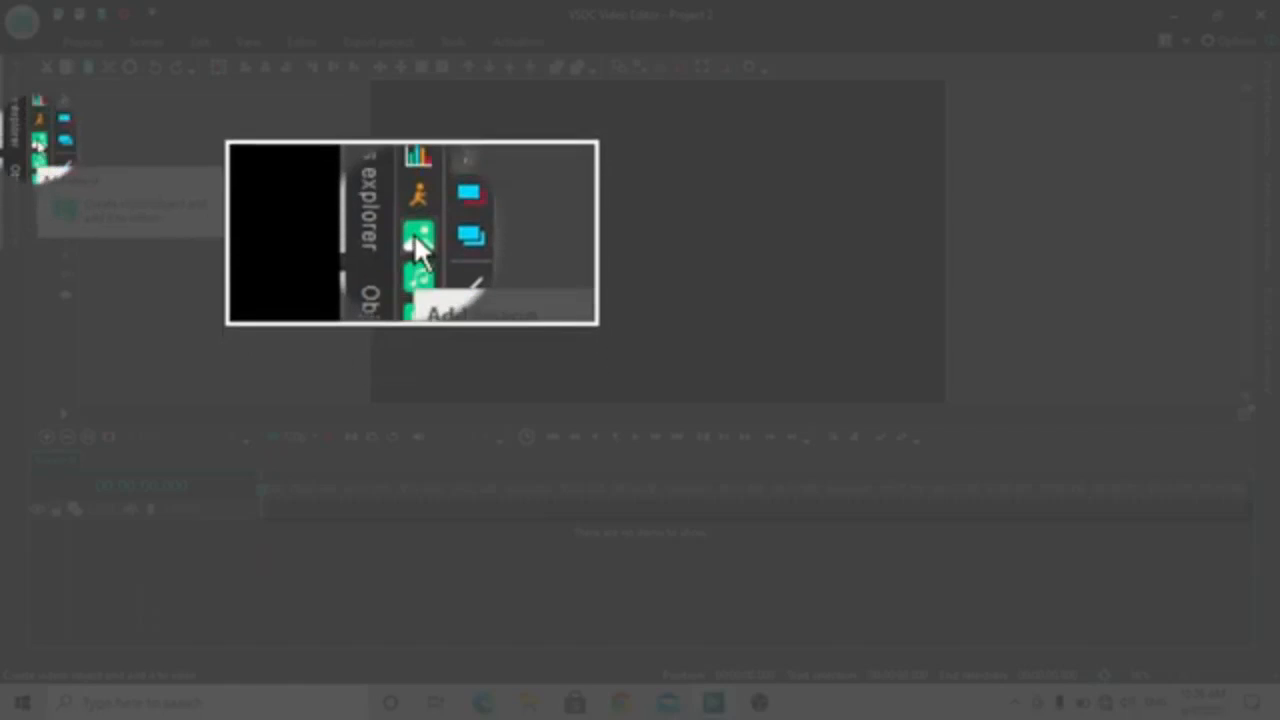
key(Page_Down)
key(Page_Up)
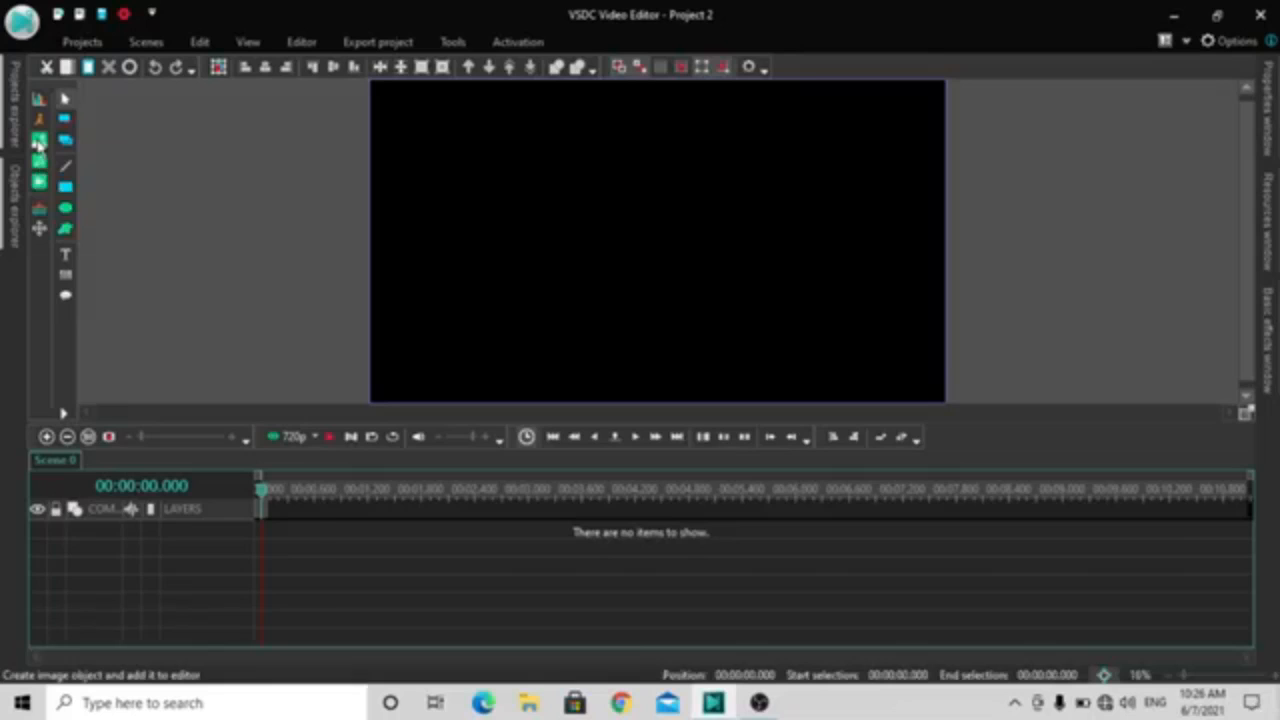
Step: Add the image 1thumb from the Upload folder to the timeline on a new layer, starting from the cursor position
click(39, 141)
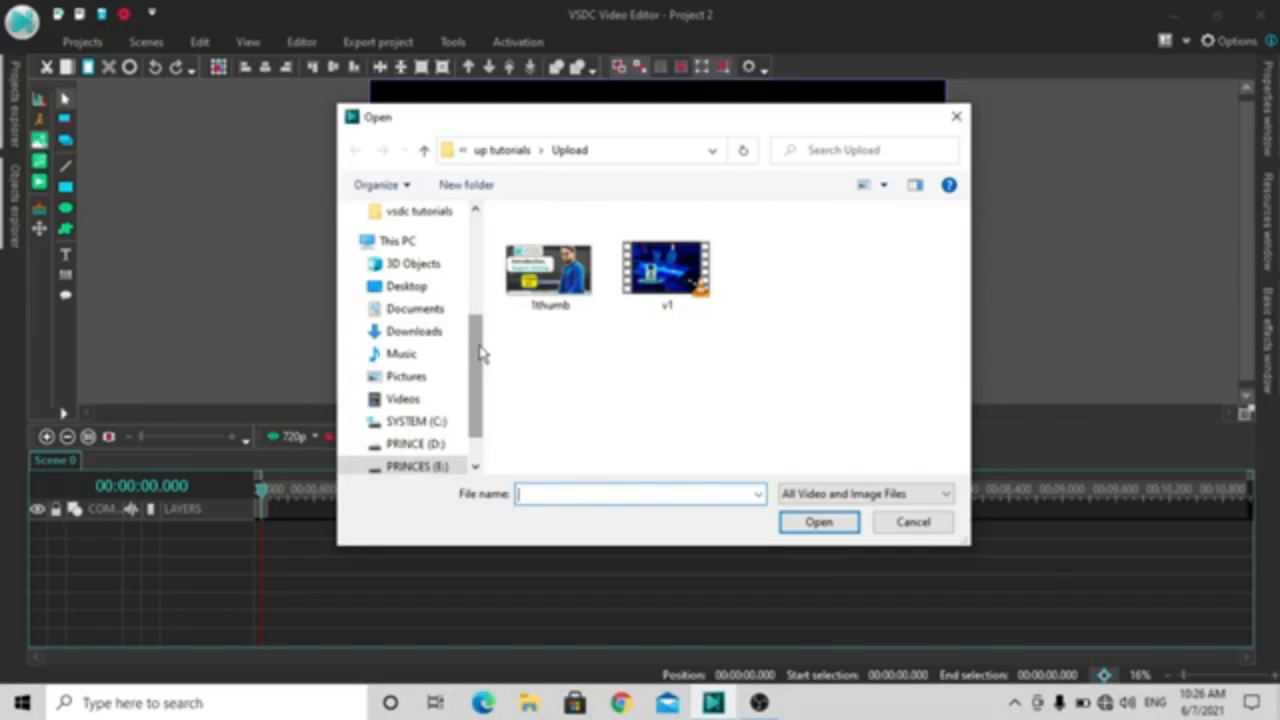
drag(480, 352, 486, 257)
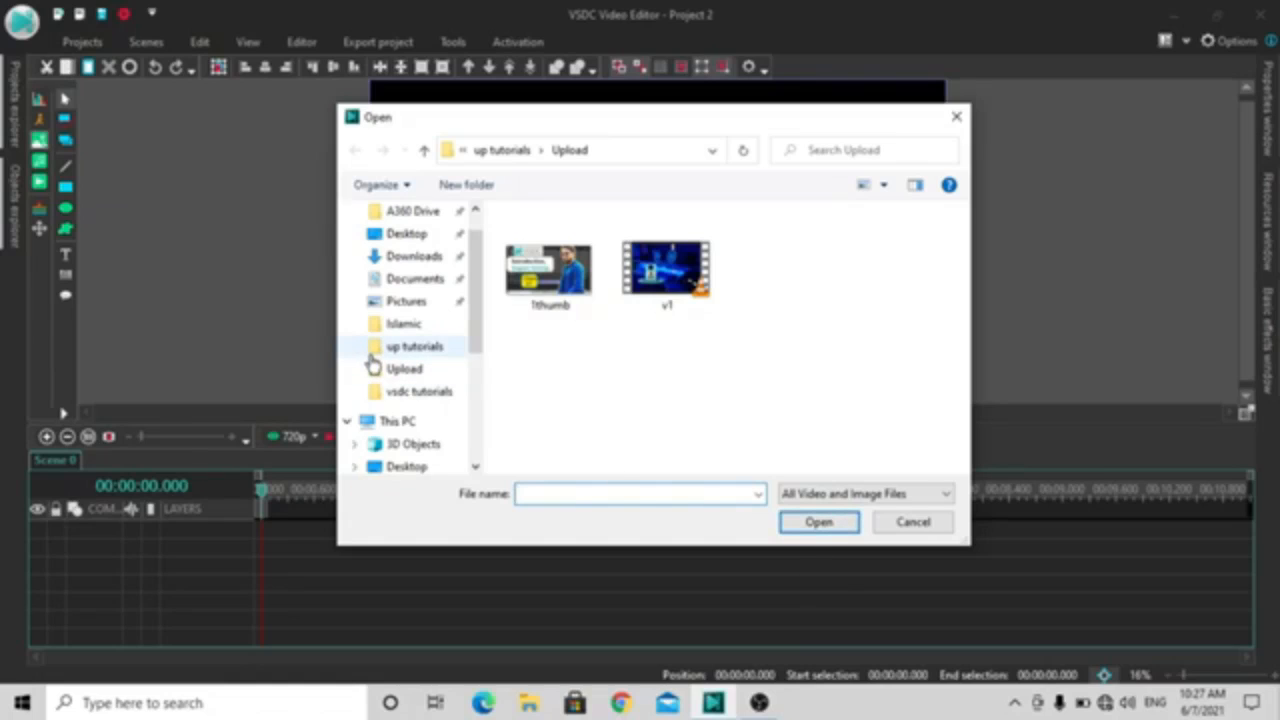
click(556, 299)
click(818, 524)
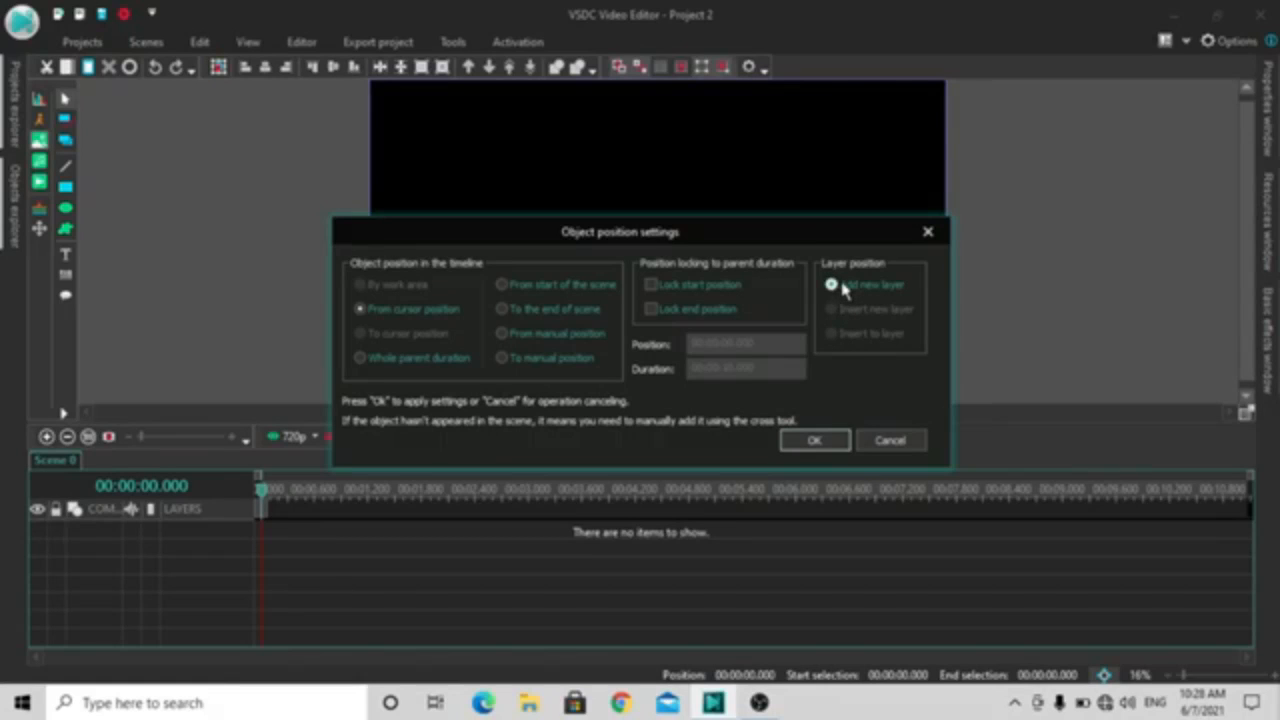
key(Page_Up)
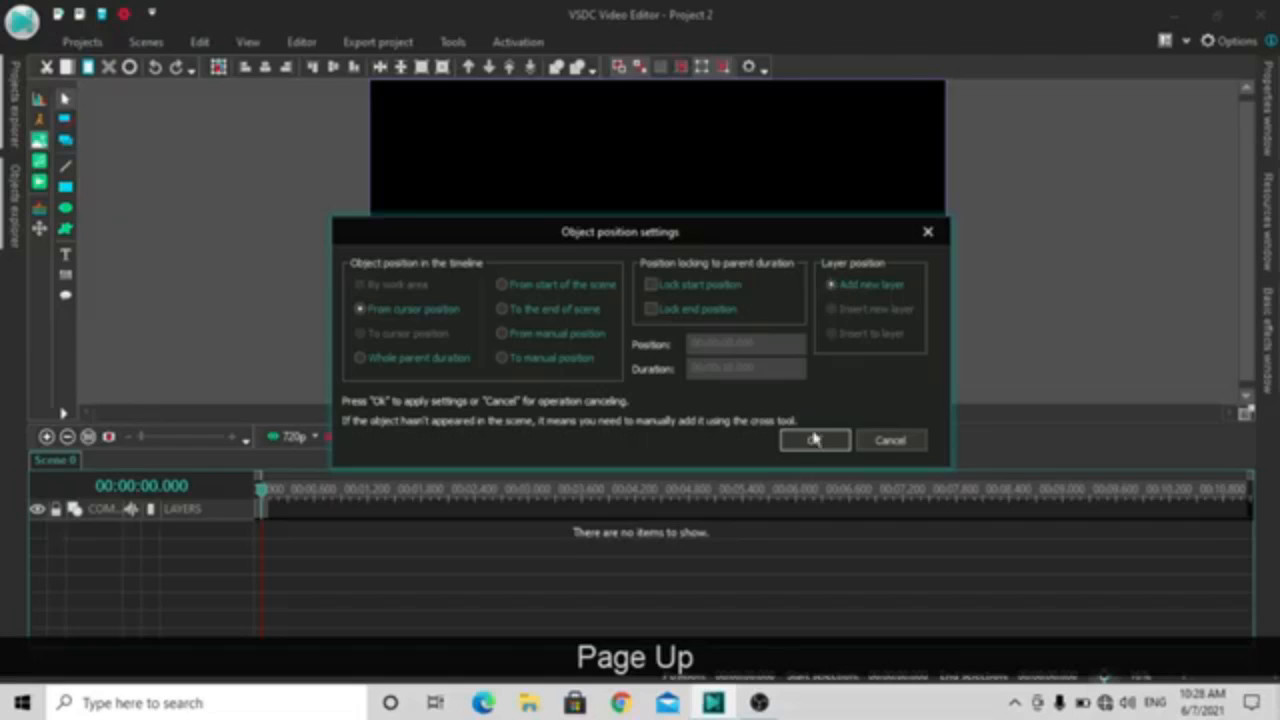
click(815, 442)
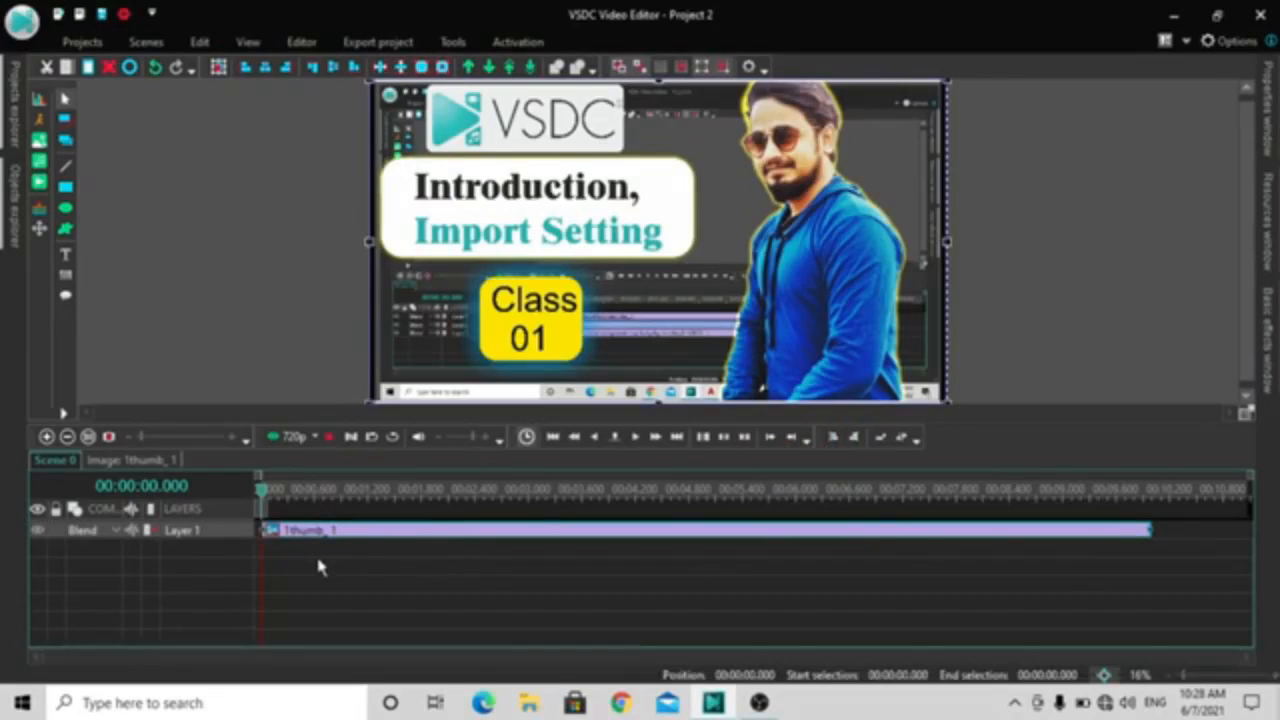
Step: Add the image 1thumb from the Upload folder again from the cursor position, inserting it into the existing Layer 1
click(38, 148)
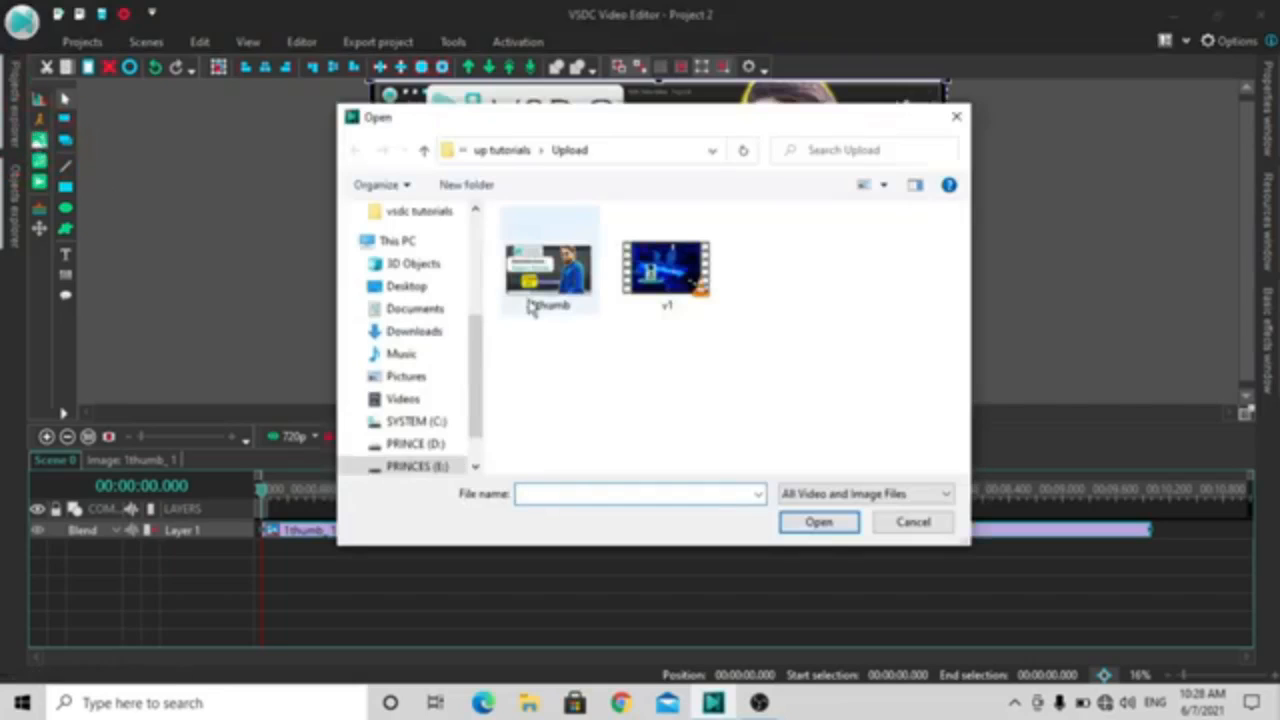
click(530, 307)
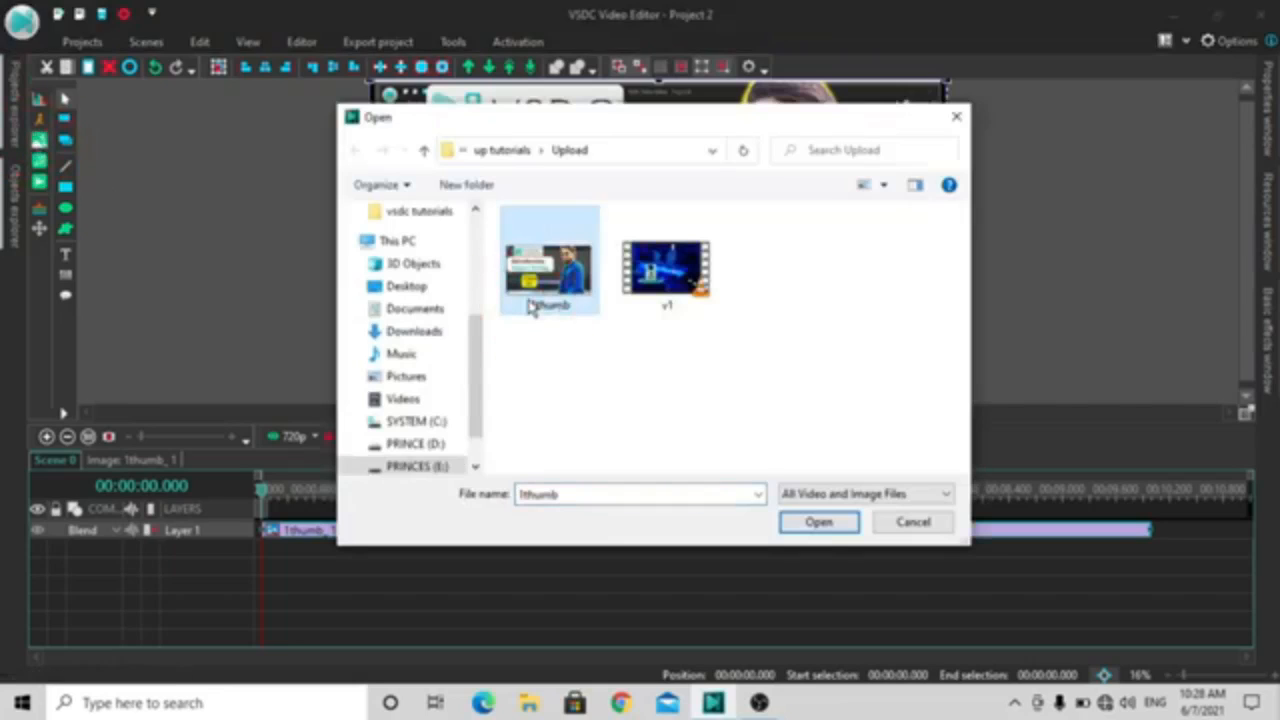
click(814, 522)
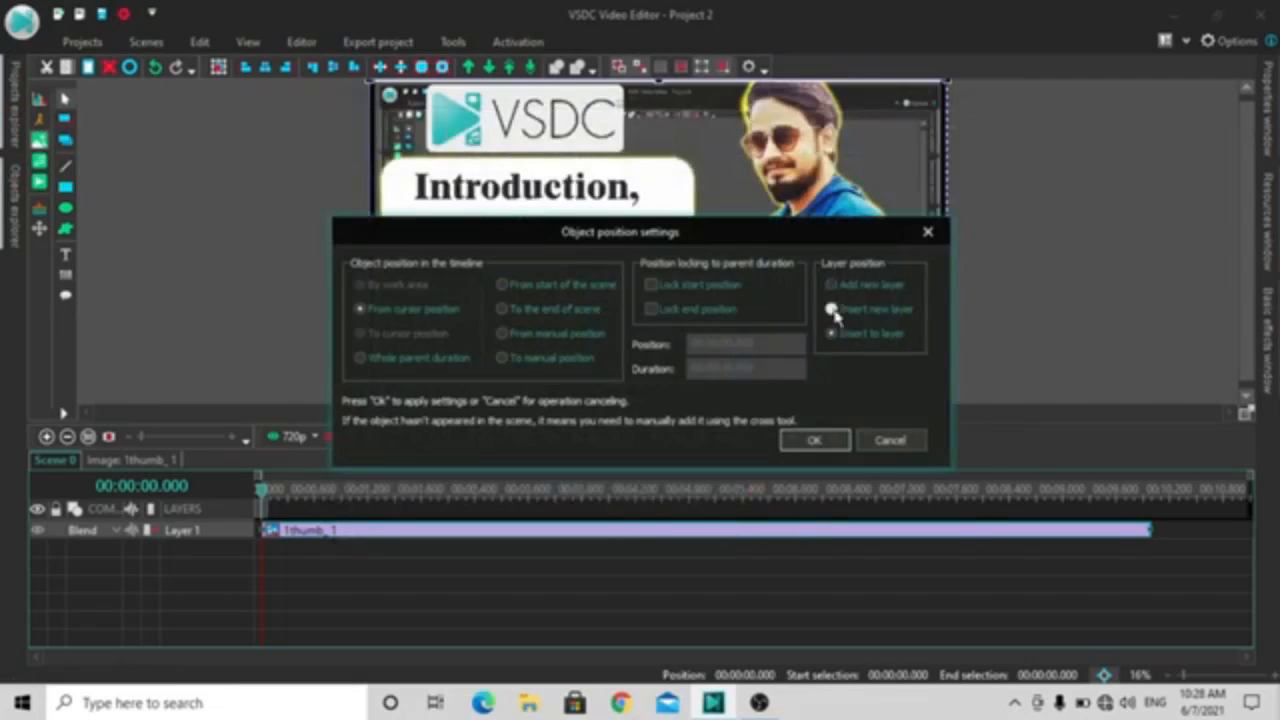
click(832, 310)
click(816, 441)
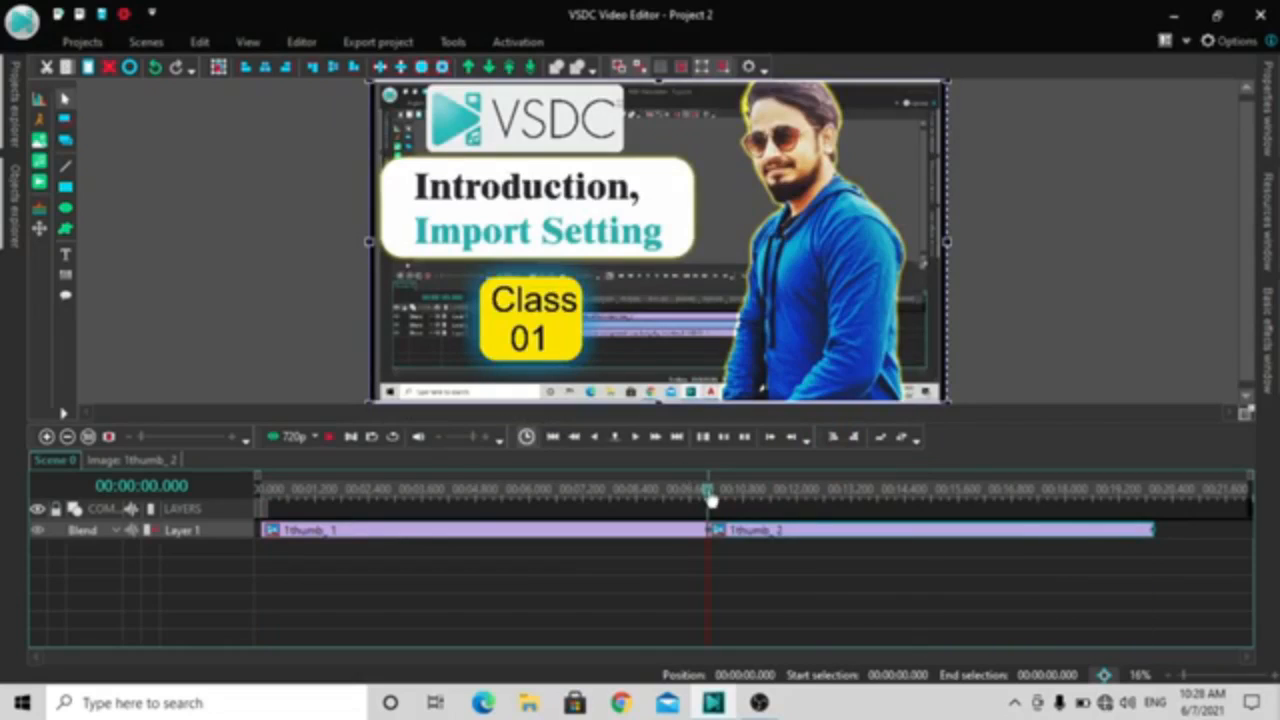
Step: Return the timeline cursor to the start and delete the second 1thumb clip on Layer 1
click(420, 489)
key(Home)
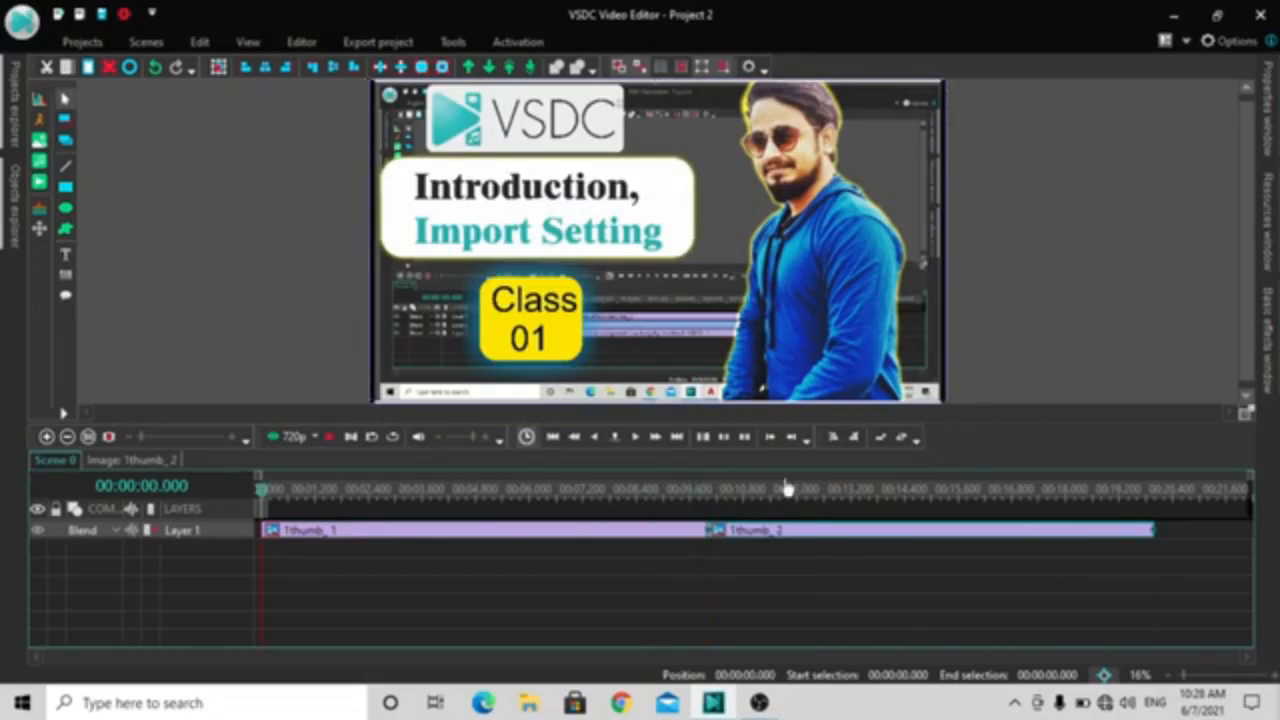
click(809, 531)
key(Delete)
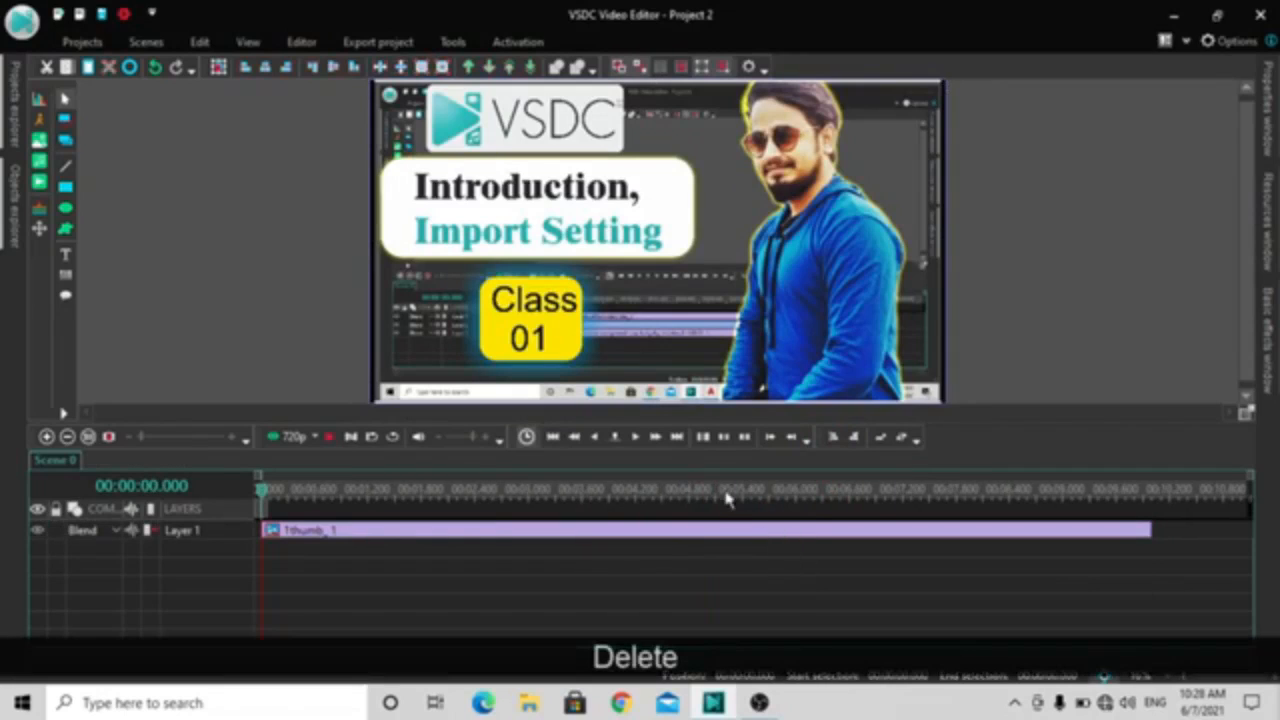
Step: Add the image 1thumb from the Upload folder from the cursor position, using the Add new layer option
click(456, 532)
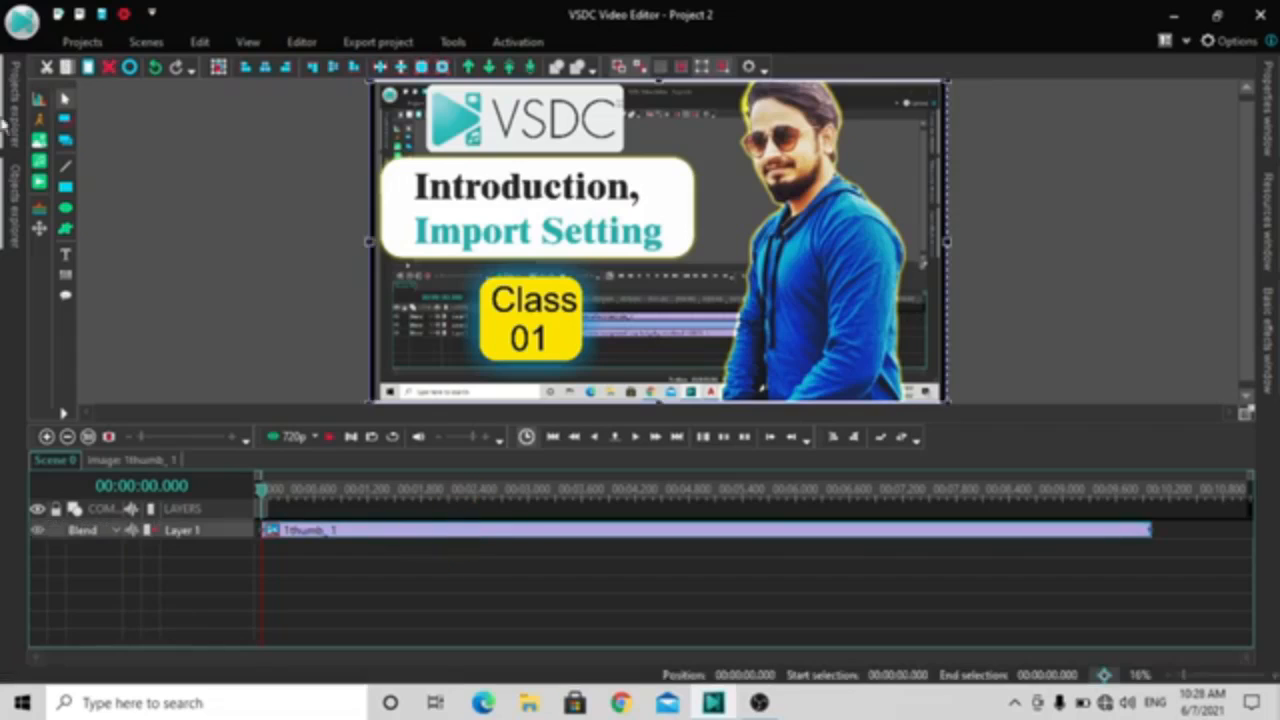
click(39, 141)
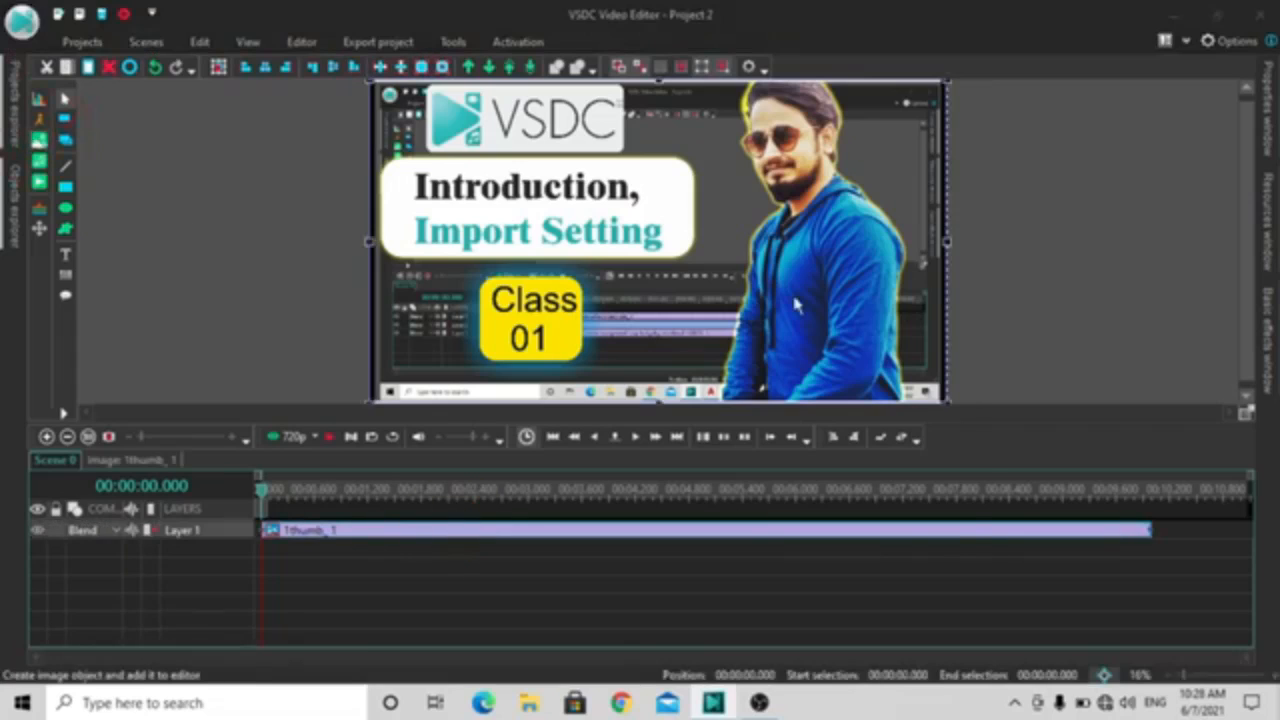
click(575, 278)
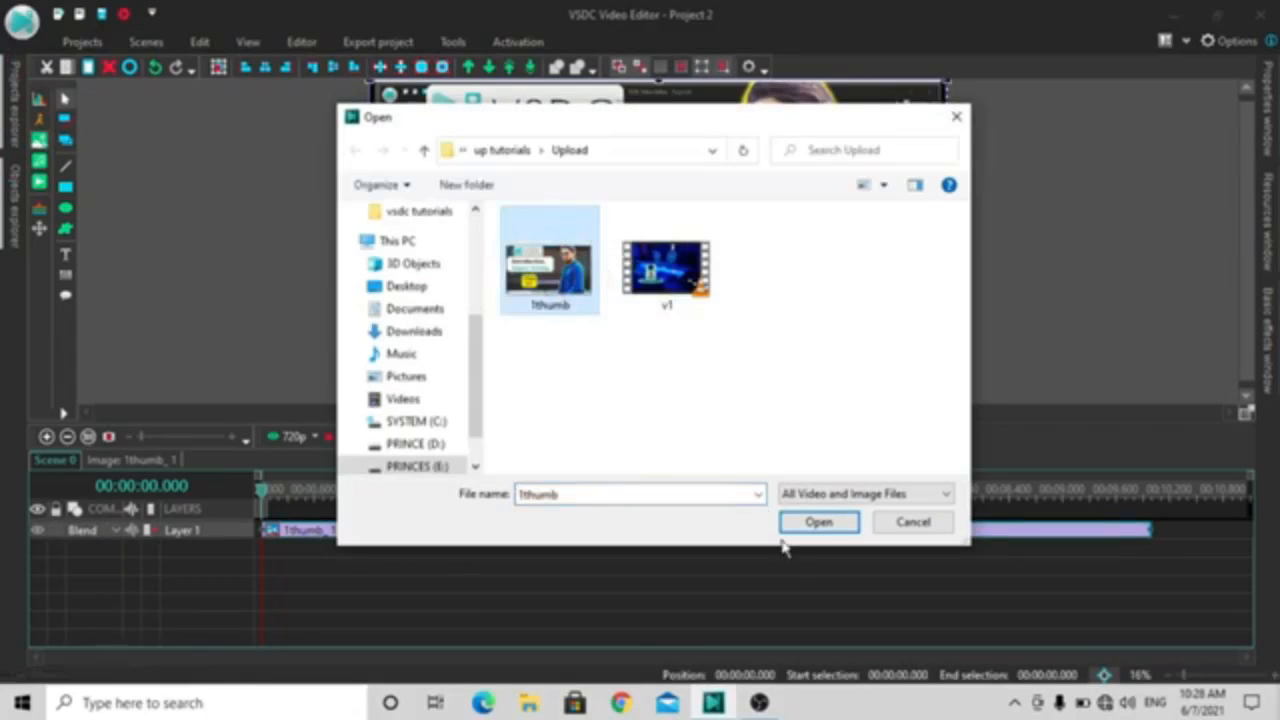
click(804, 523)
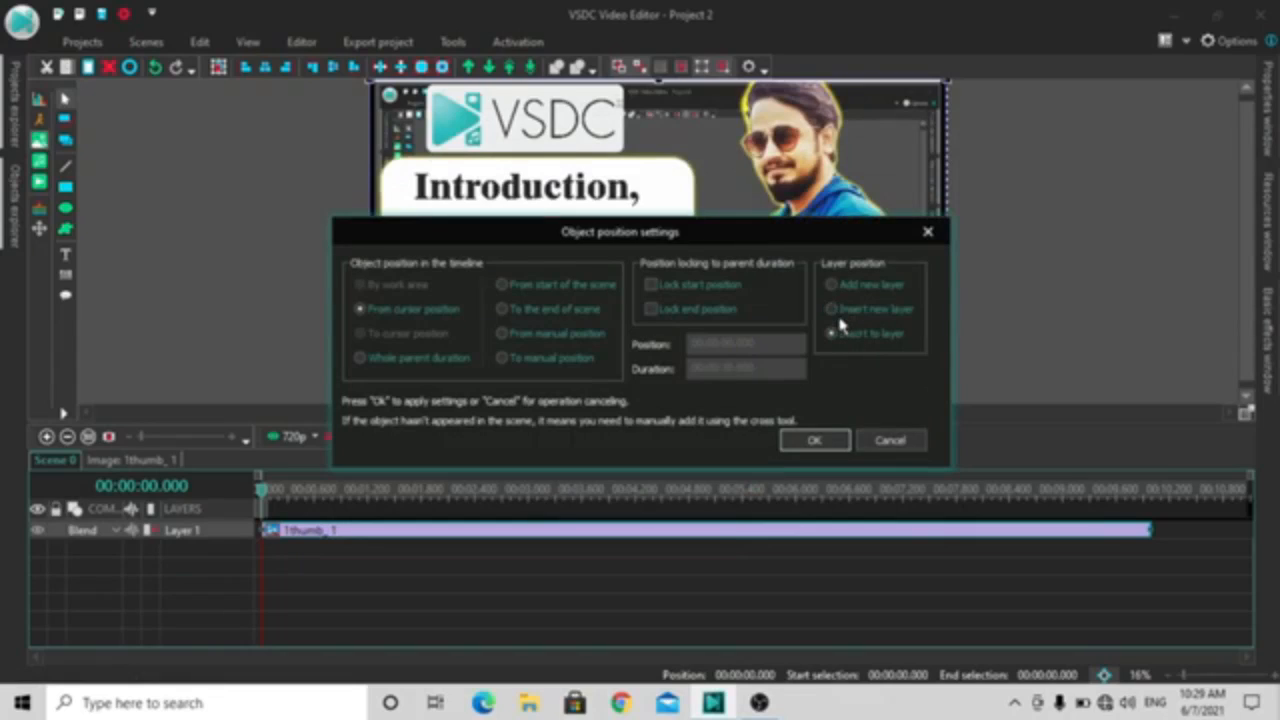
click(830, 283)
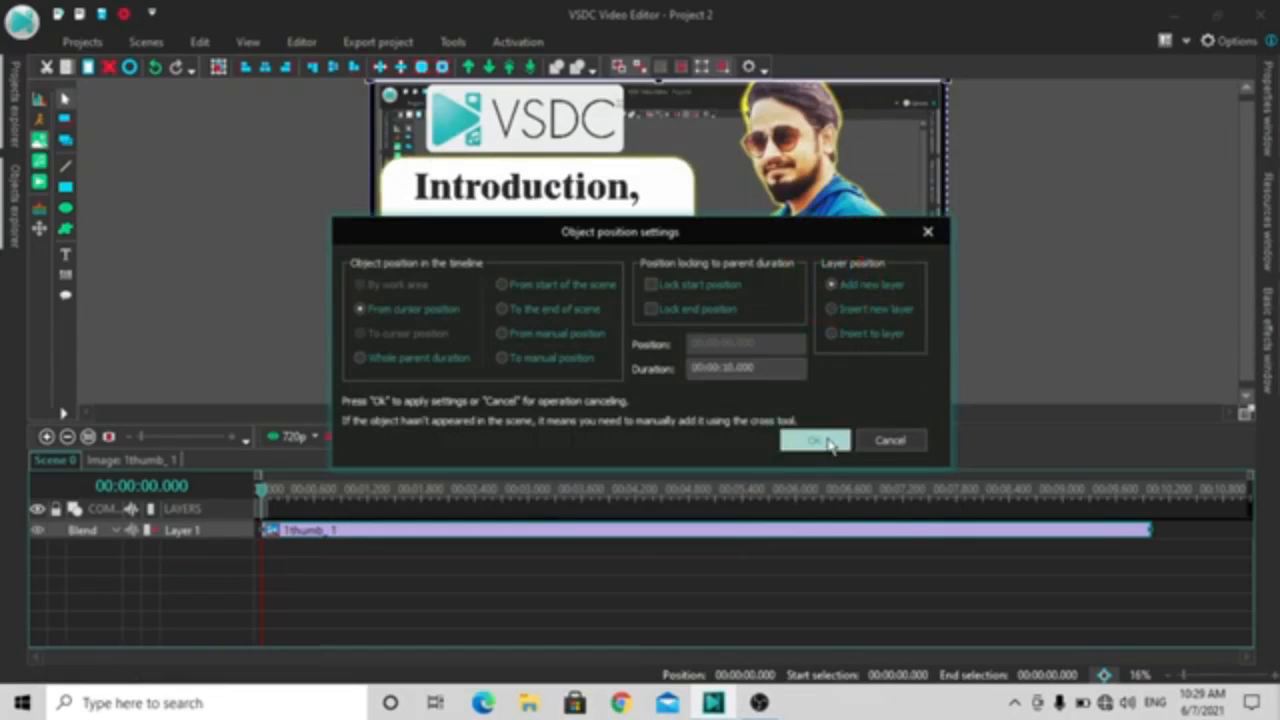
click(822, 440)
click(436, 528)
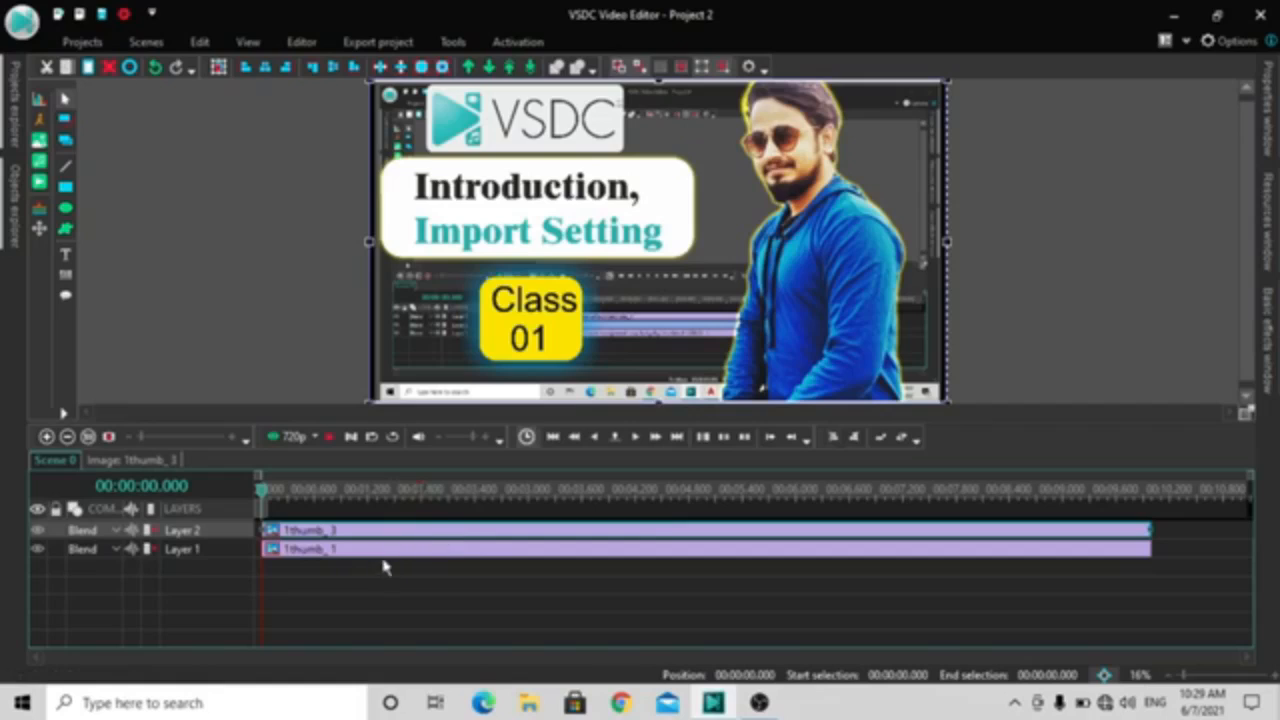
mouse_move(338, 556)
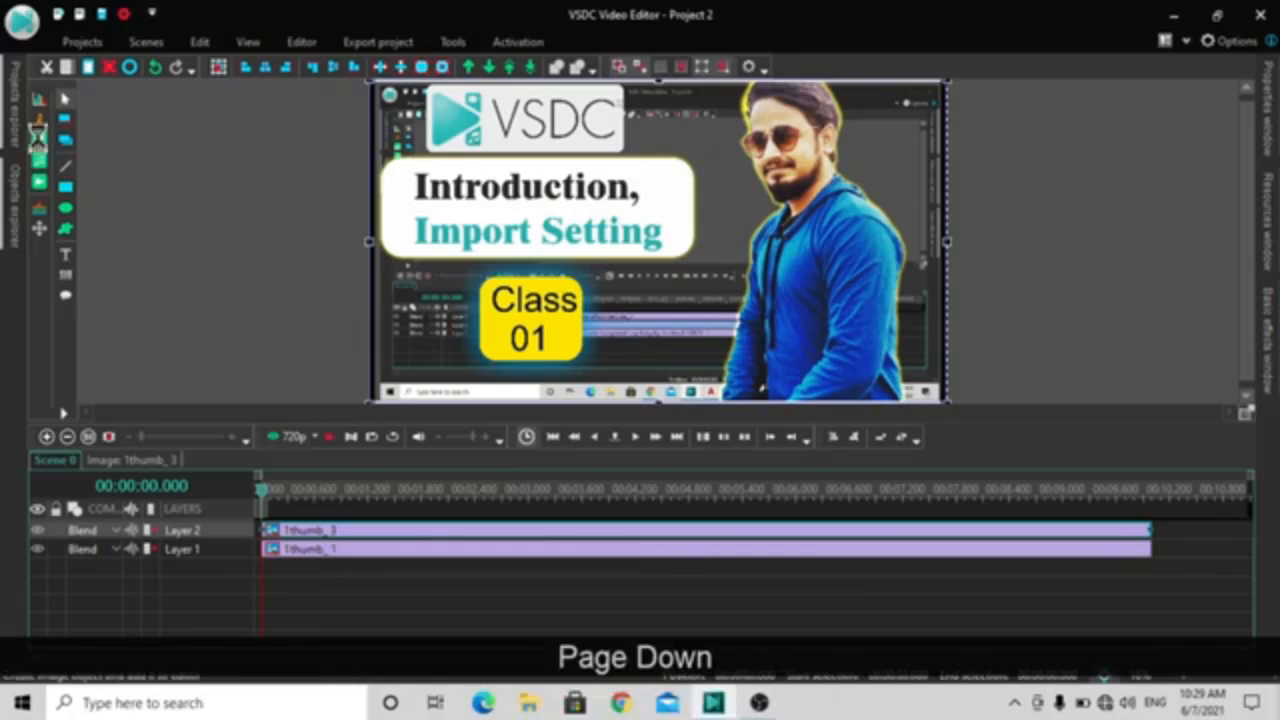
Step: Select the clip on Layer 1 and add the image 1thumb from the cursor position with the Insert new layer option
click(38, 143)
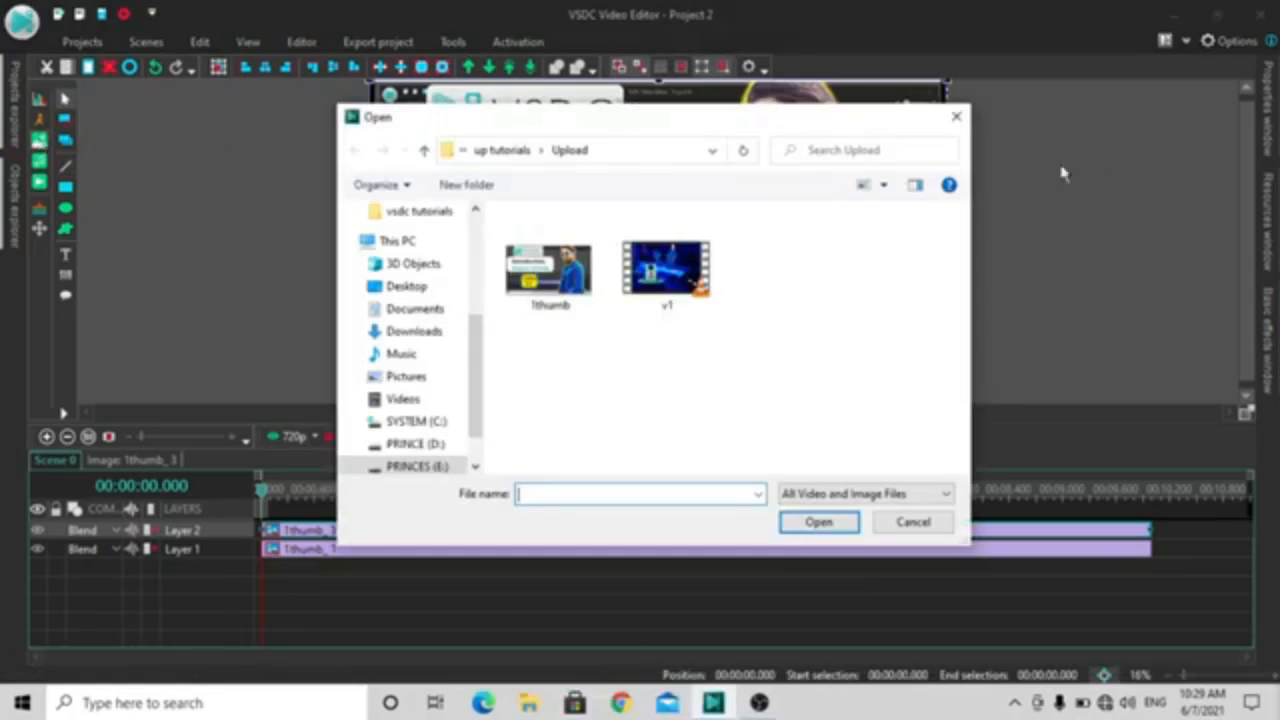
click(956, 116)
click(464, 556)
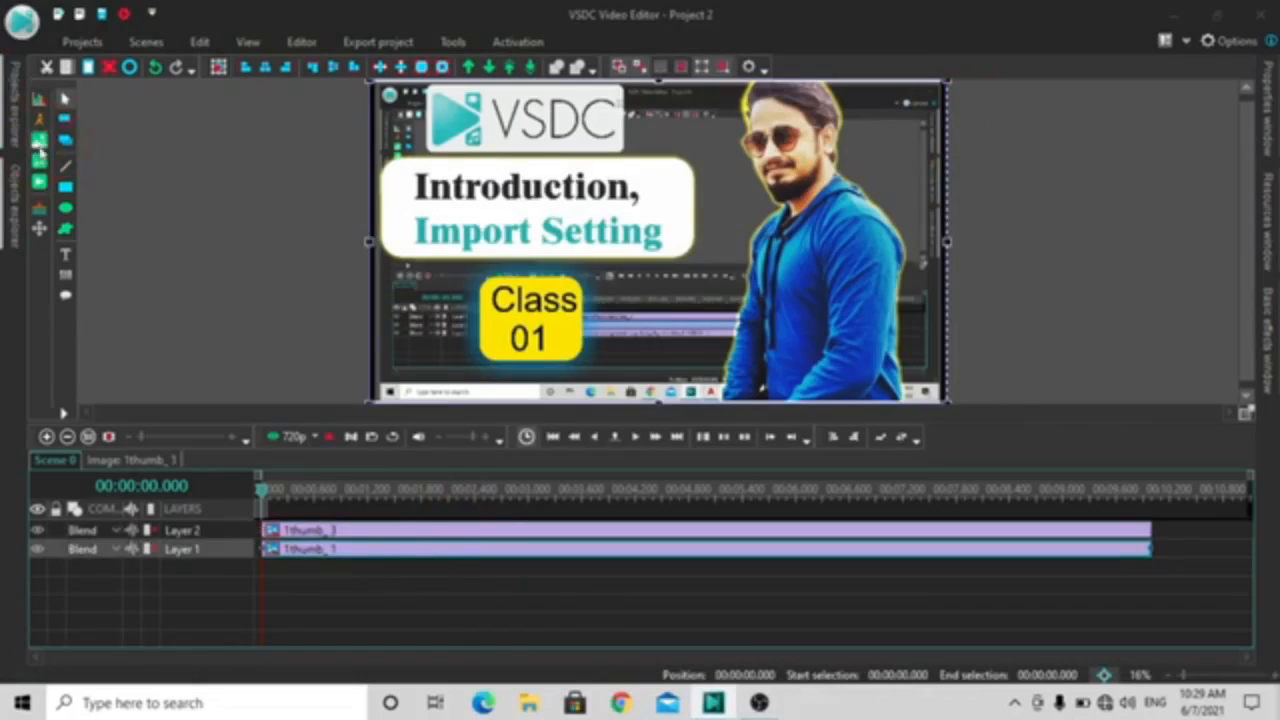
click(38, 143)
click(566, 287)
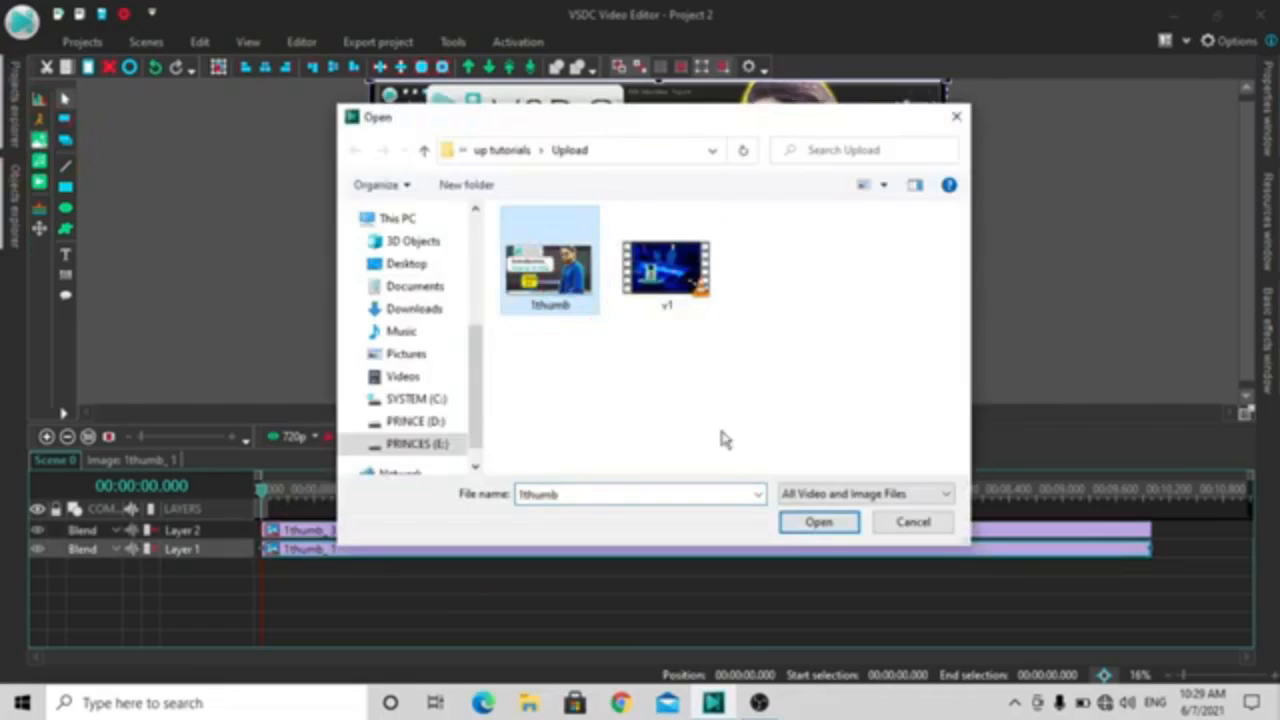
click(812, 524)
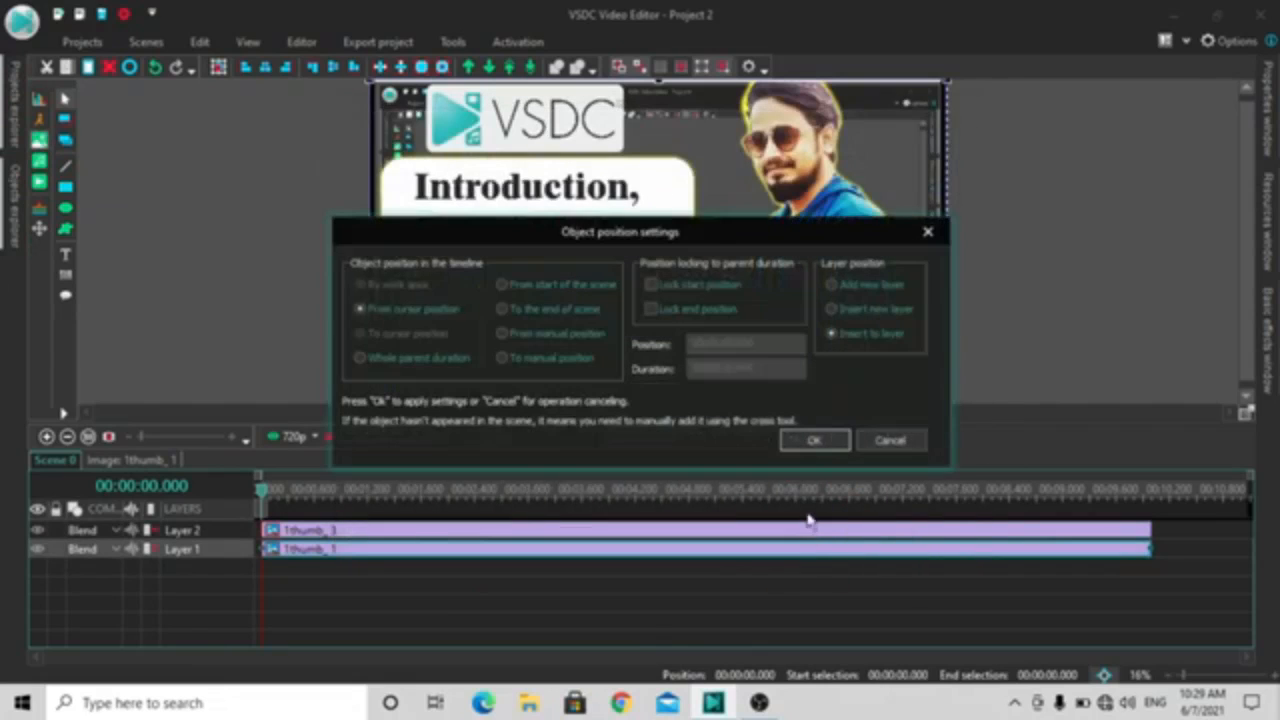
click(833, 311)
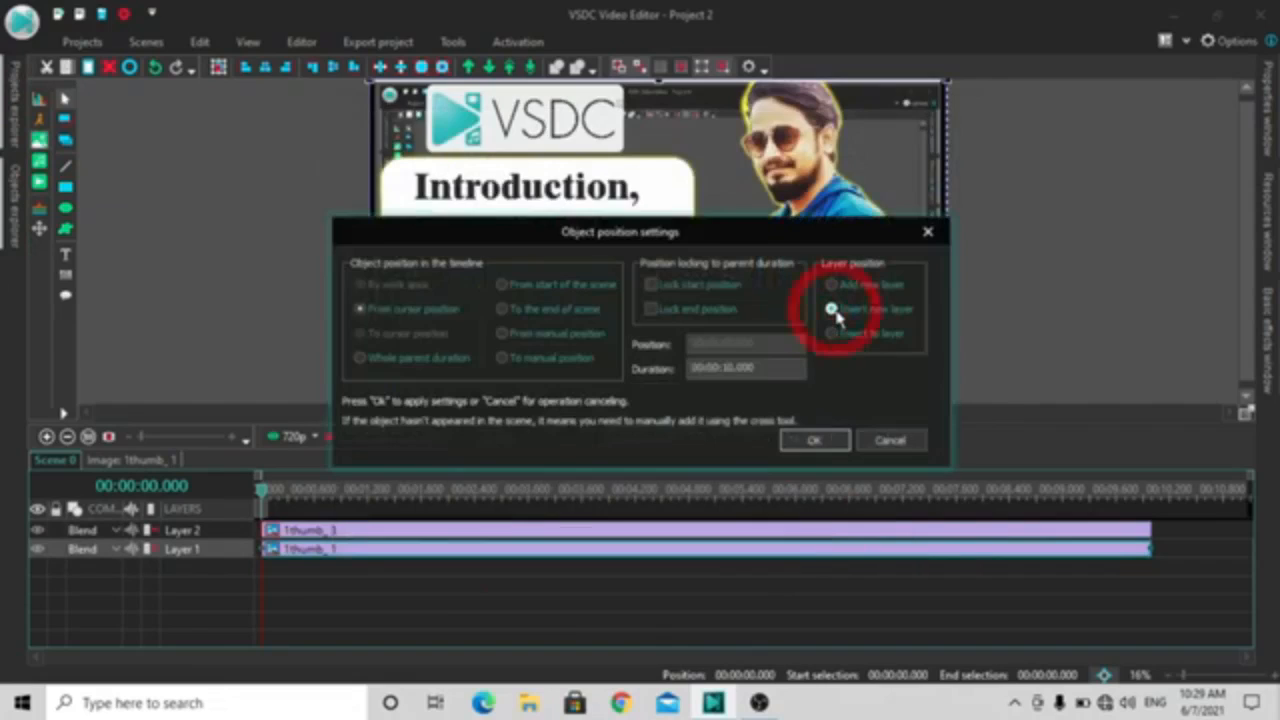
click(813, 441)
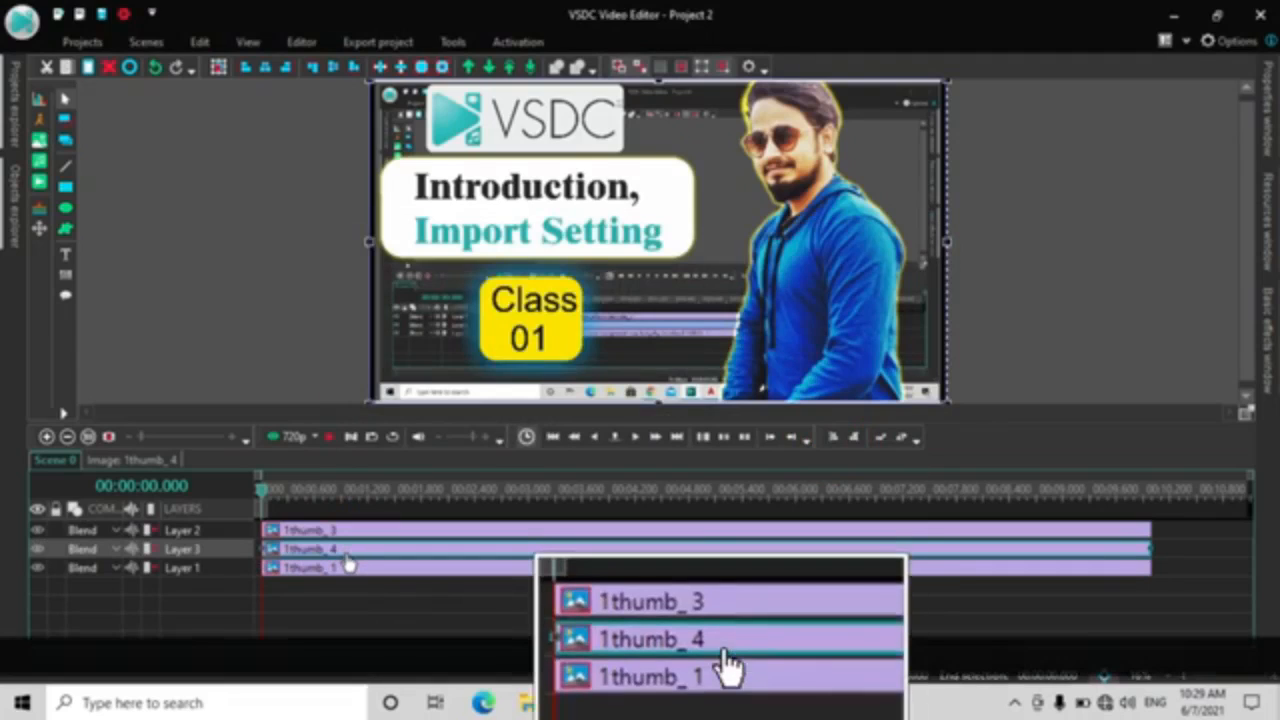
Step: Look at the Add video and Add sound tools and the audio import dialog, and leave without choosing a file
key(Page_Down)
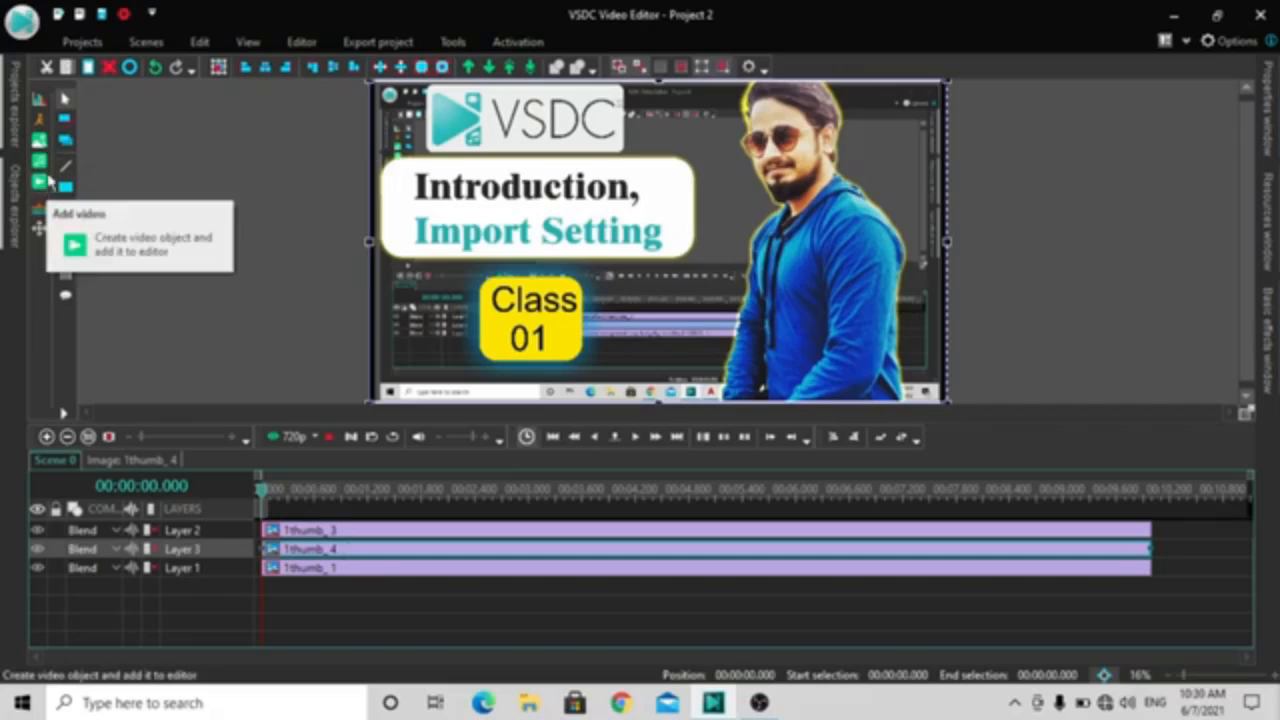
key(Page_Down)
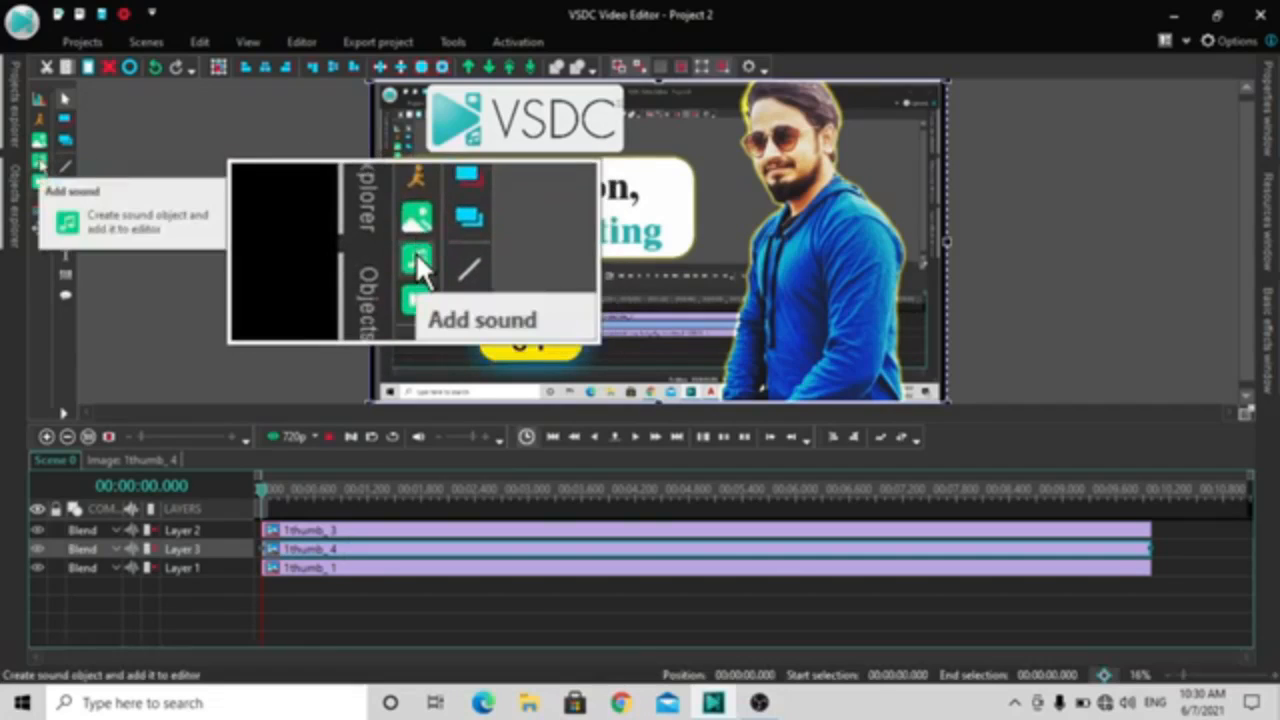
click(40, 162)
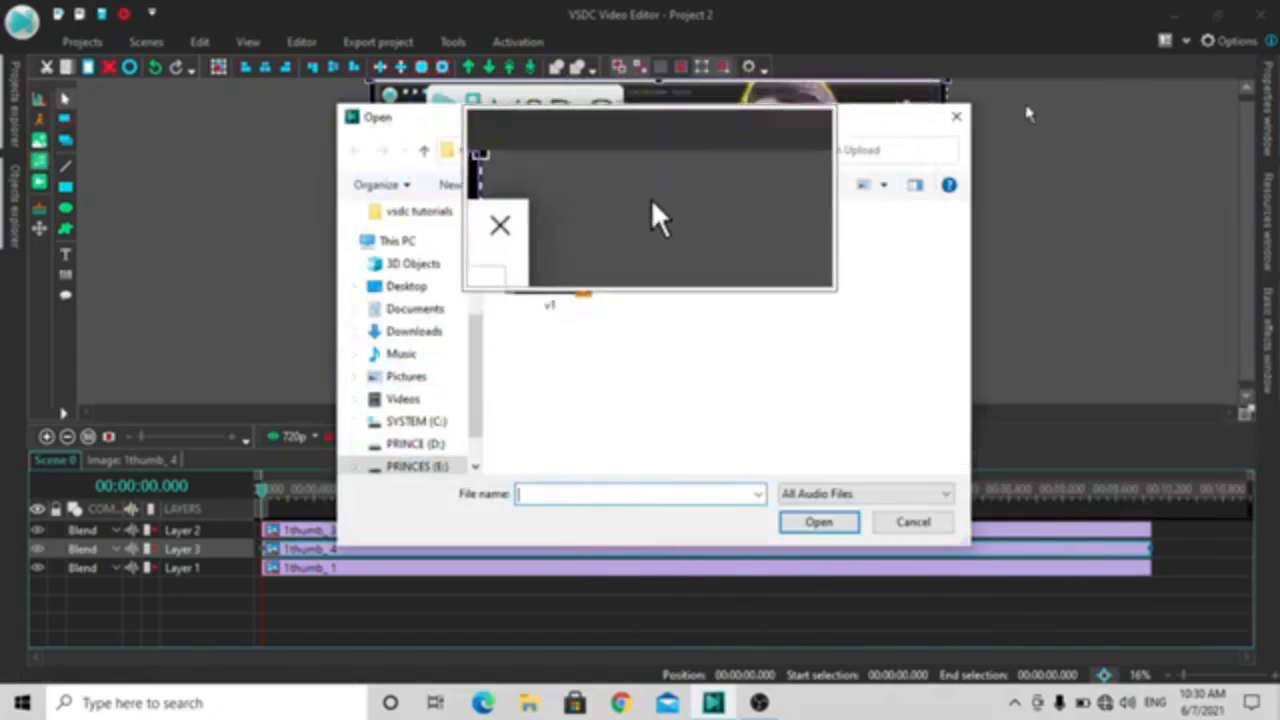
click(956, 120)
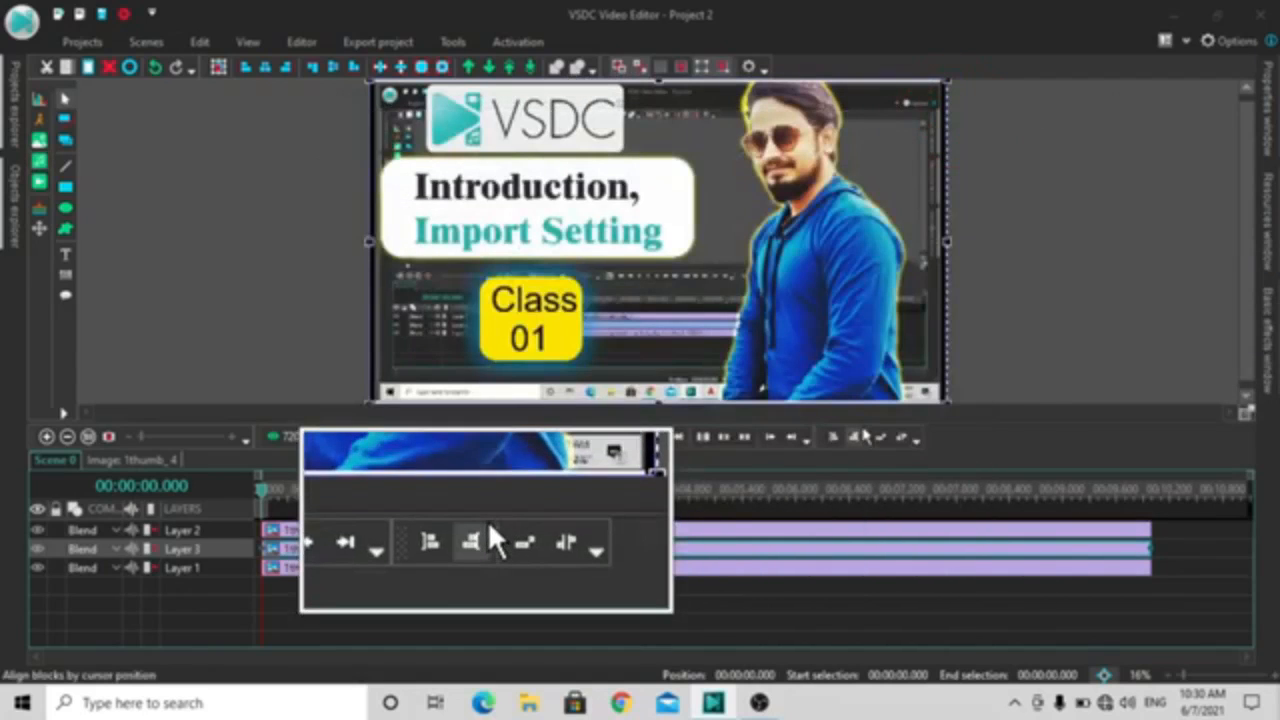
key(Page_Down)
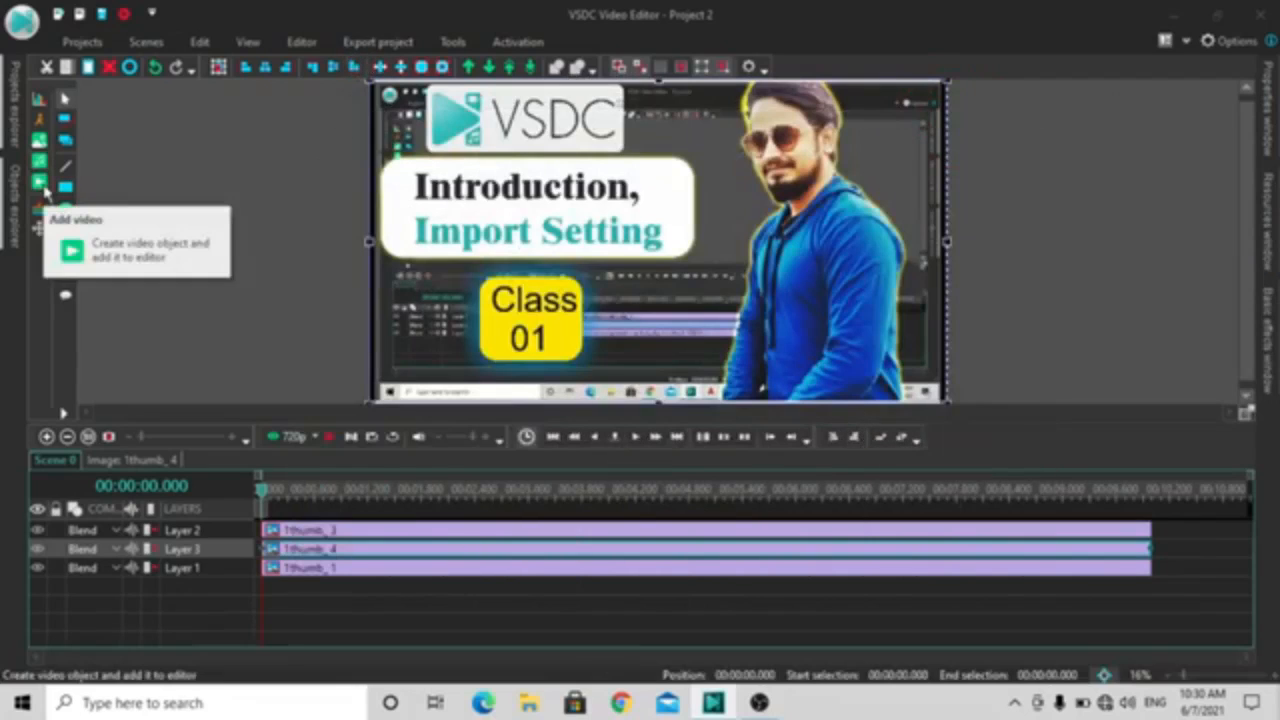
key(Page_Up)
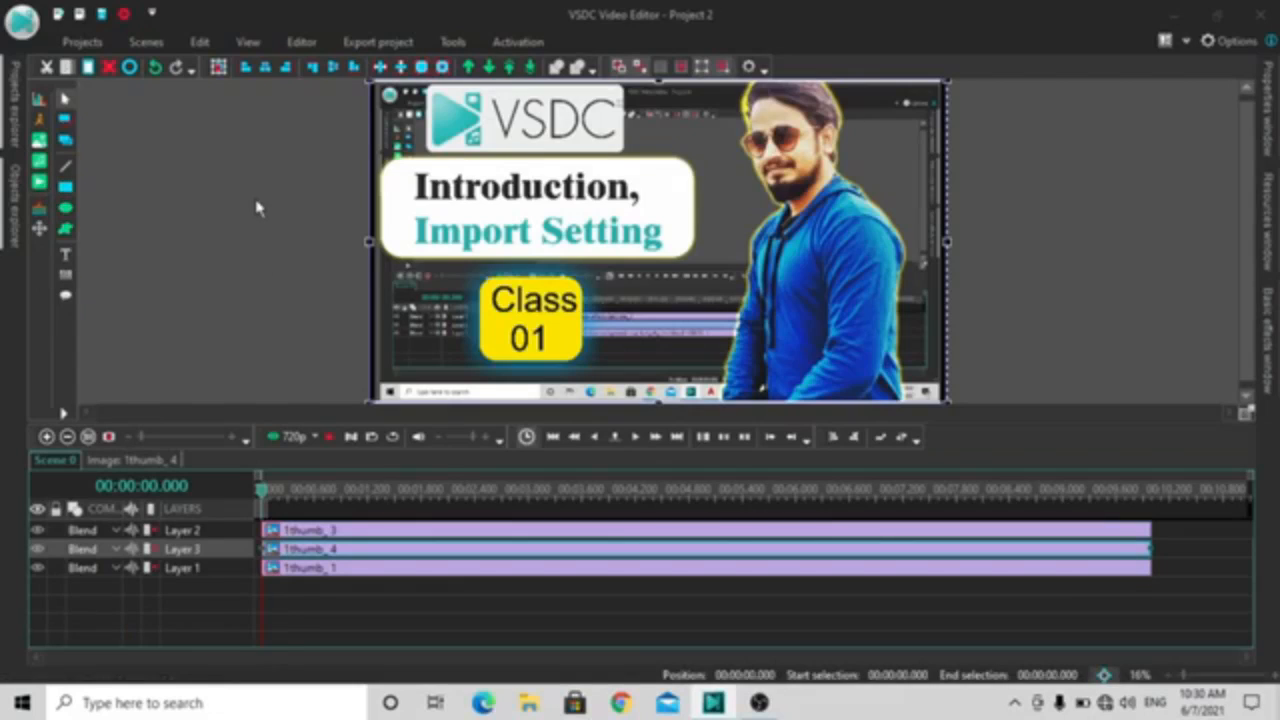
Step: Examine the object types available for adding, including Image, Audio and Video with their shortcuts, without adding any
click(296, 43)
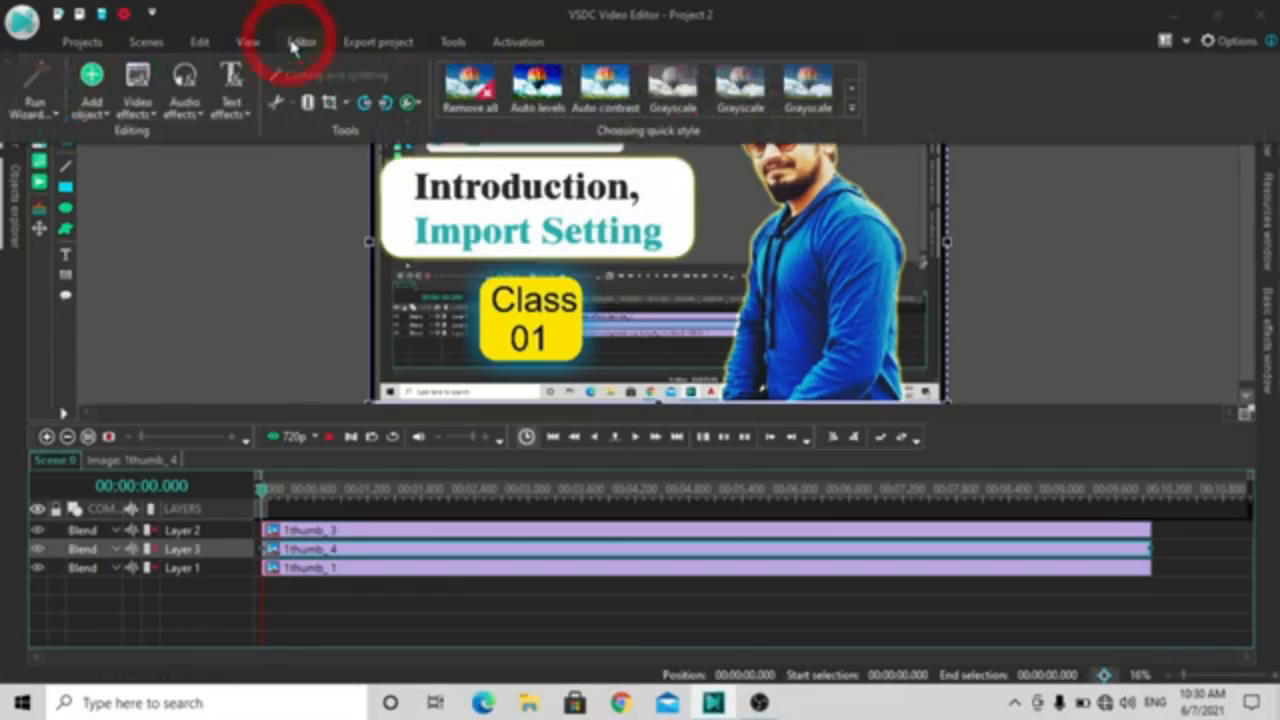
click(90, 116)
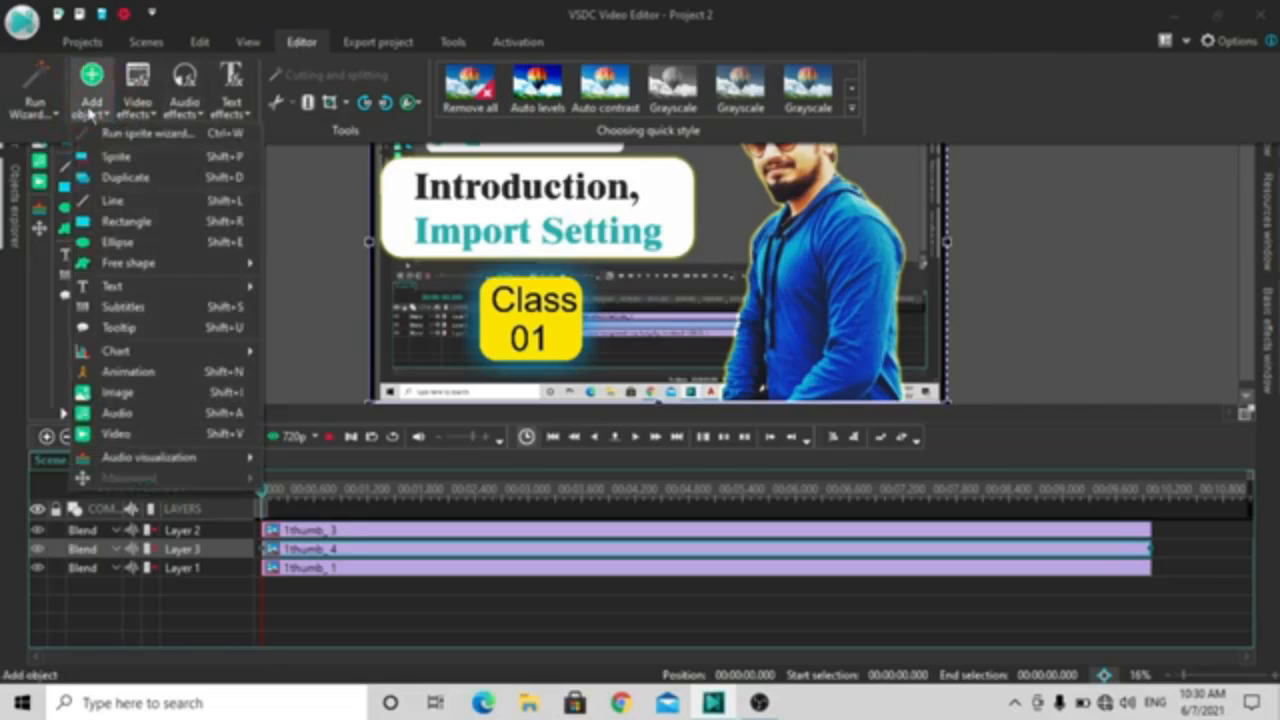
click(362, 228)
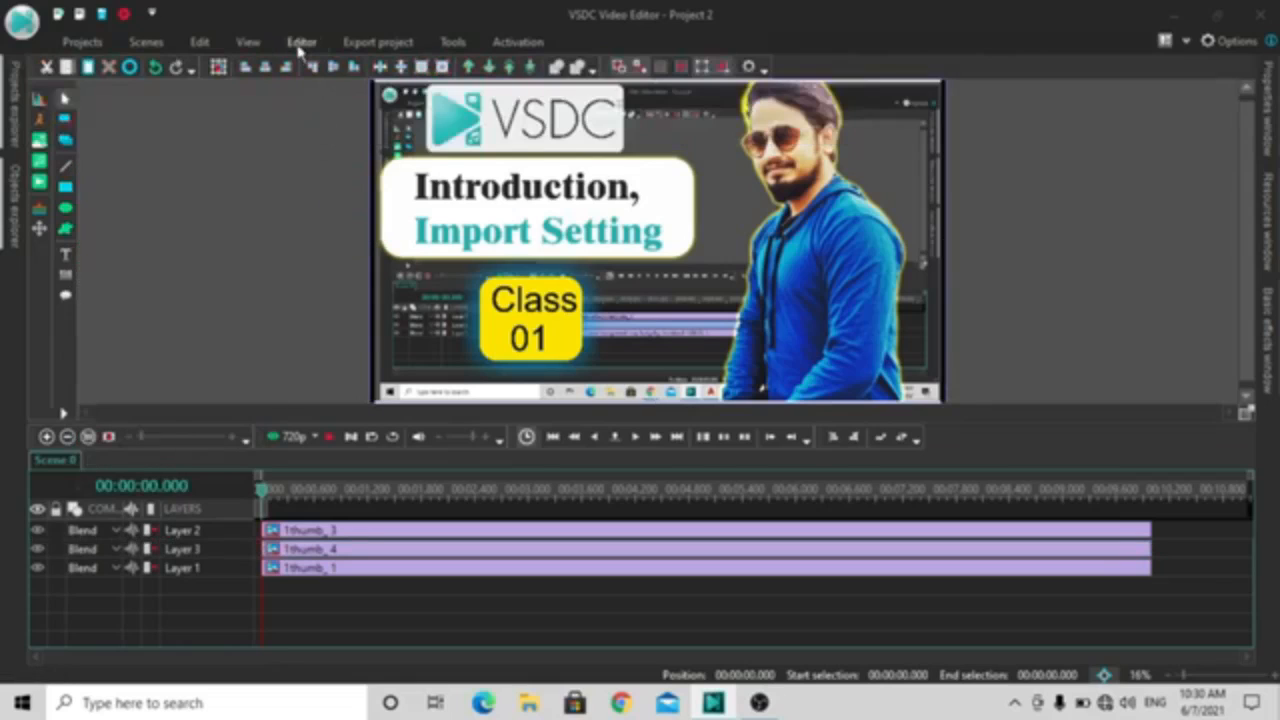
key(Page_Down)
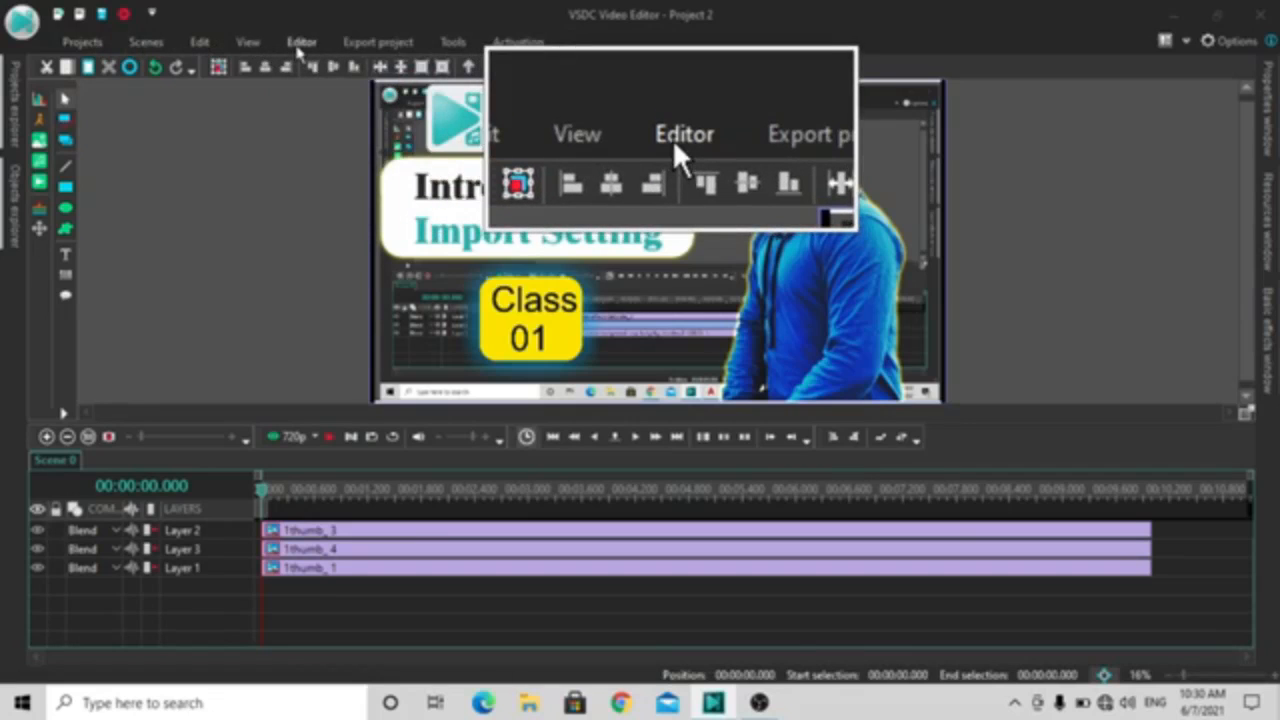
click(300, 42)
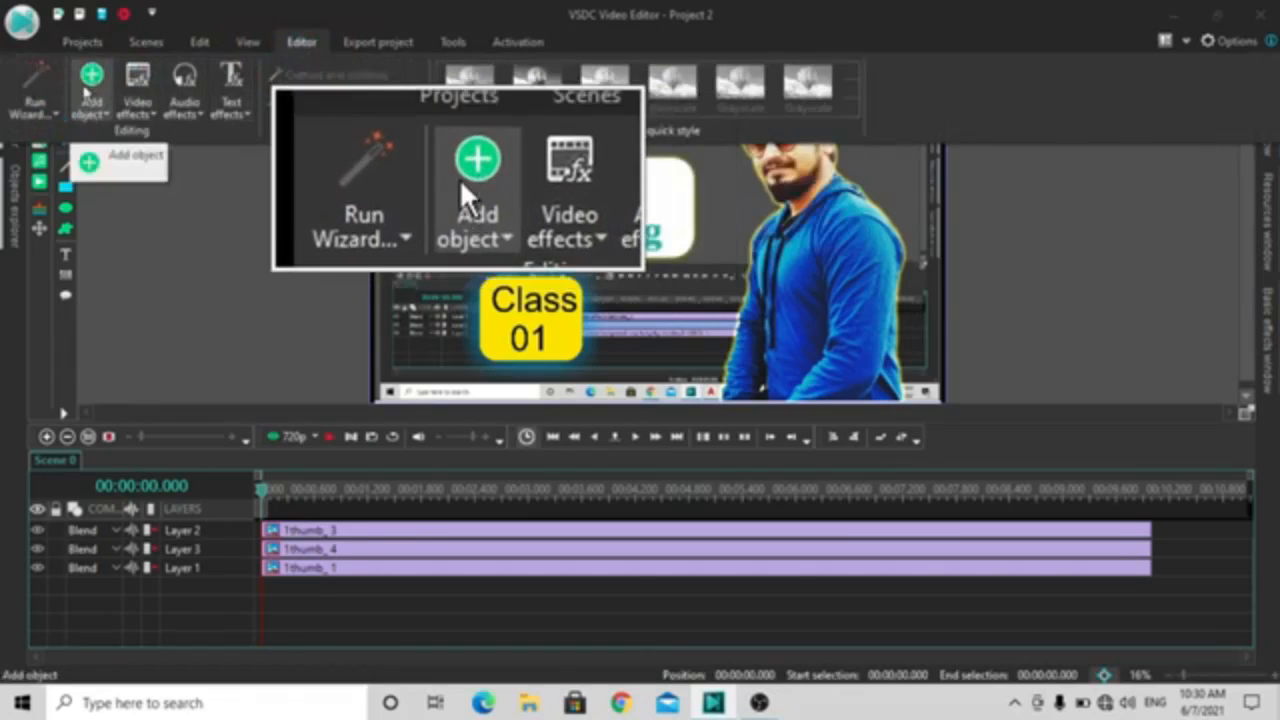
click(85, 98)
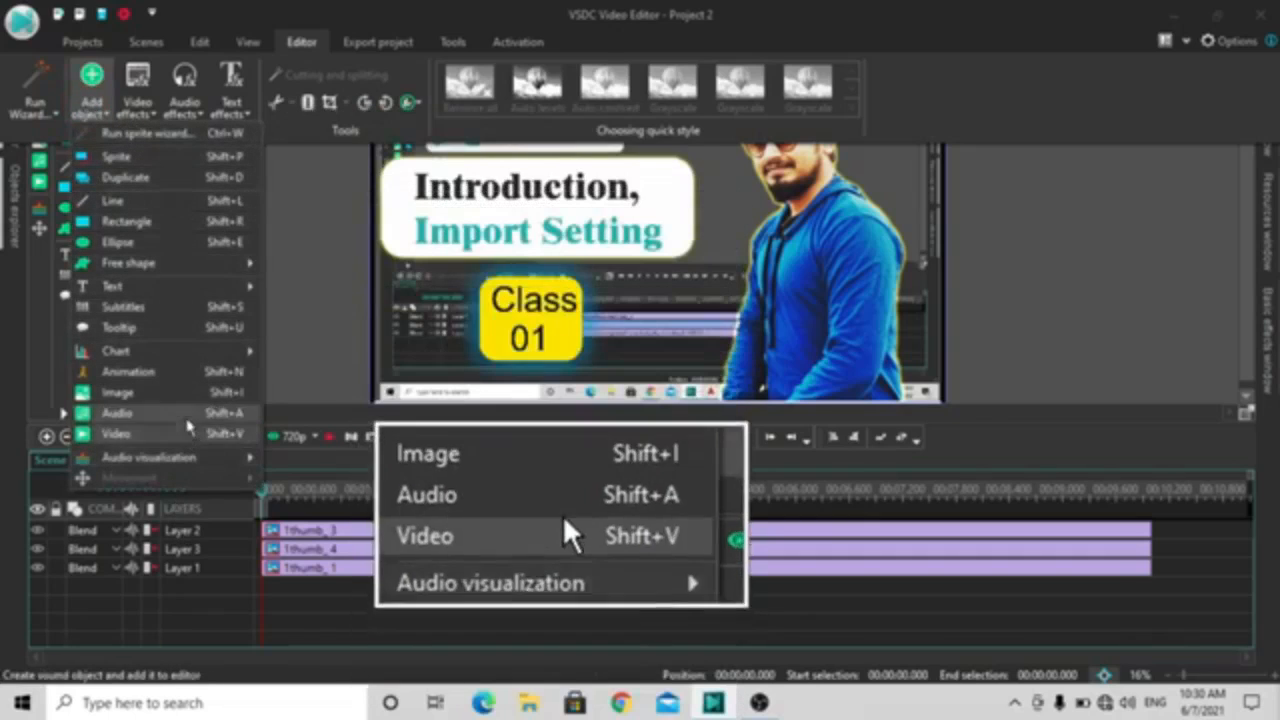
mouse_move(176, 456)
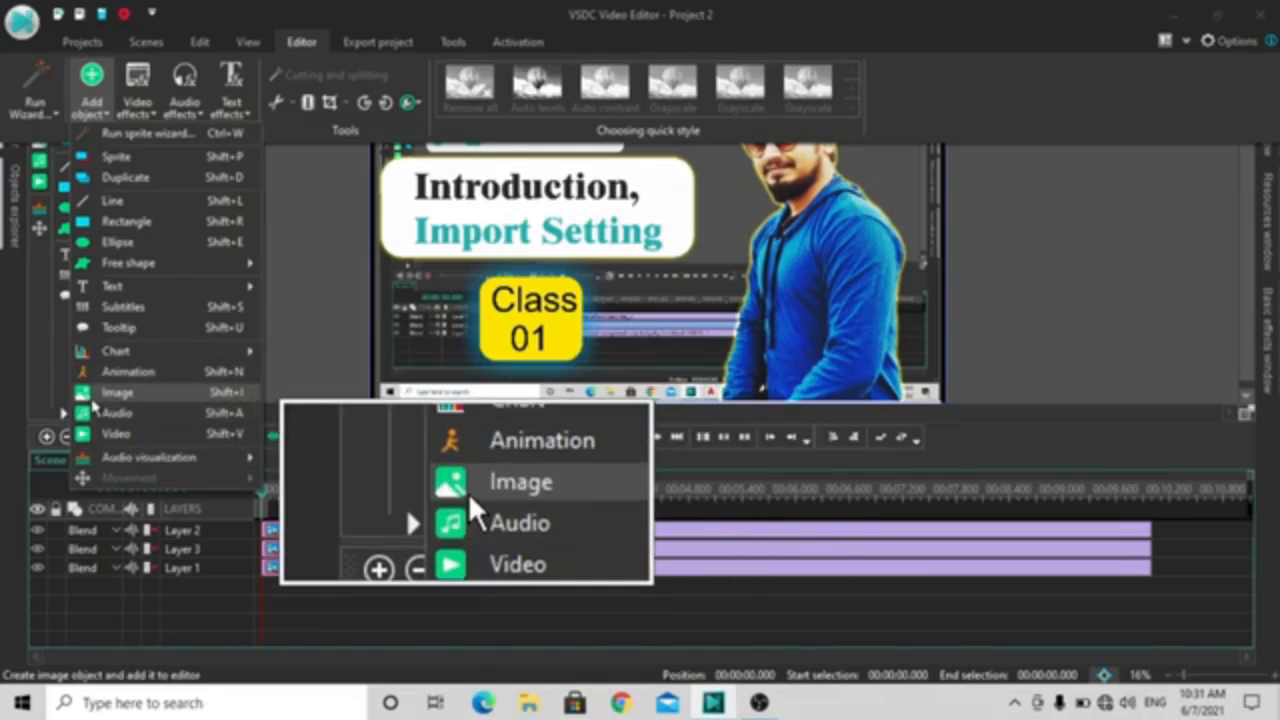
key(Page_Down)
click(330, 380)
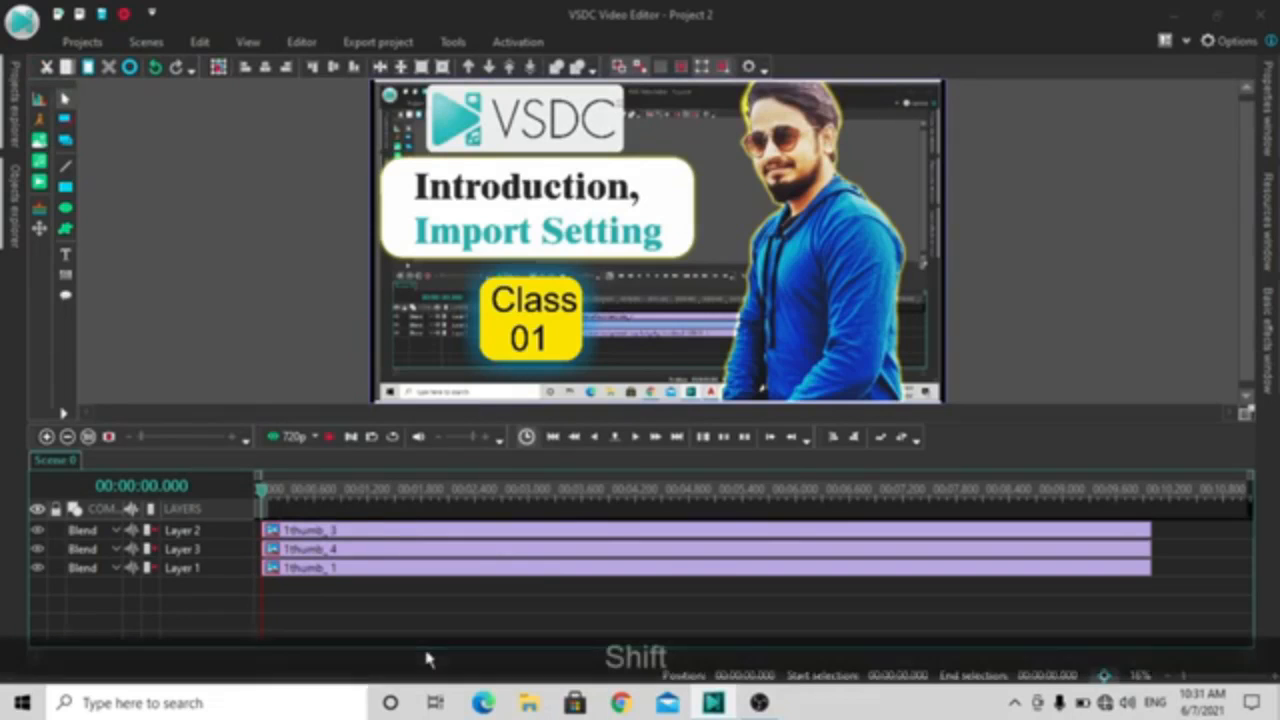
Step: Open the import dialog for an image object and leave it without choosing a file
key(shift+i)
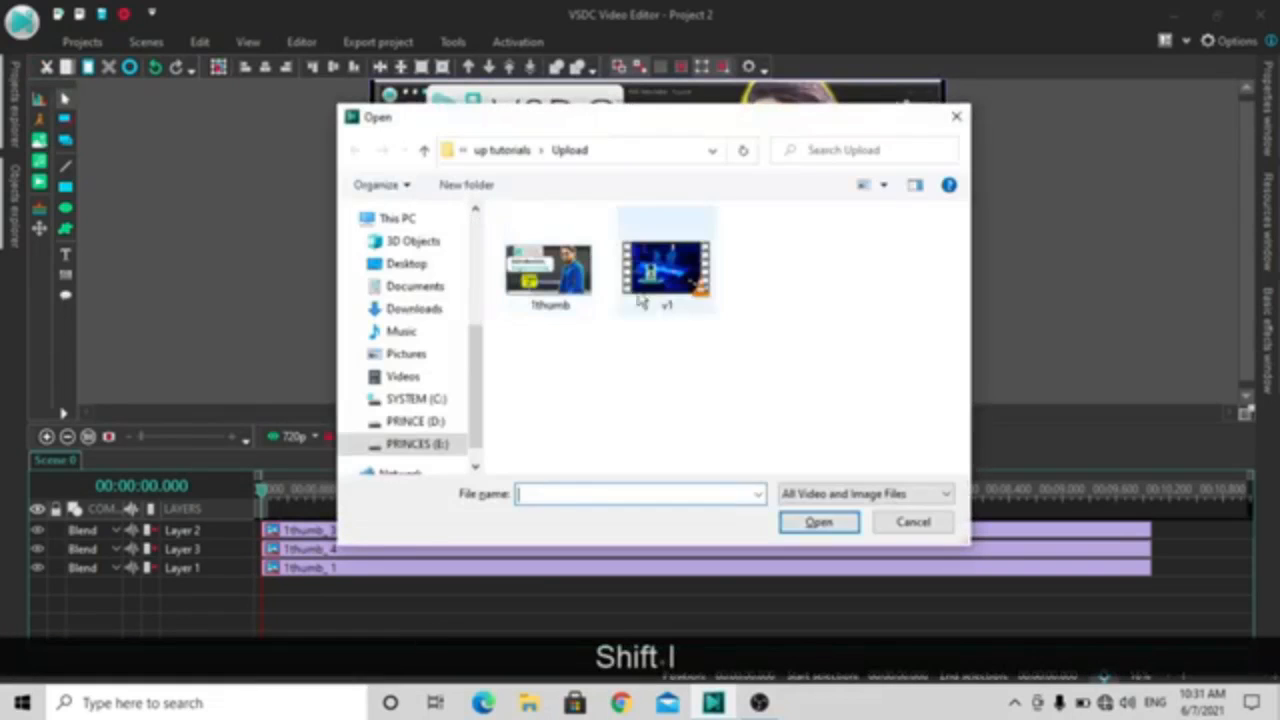
click(958, 118)
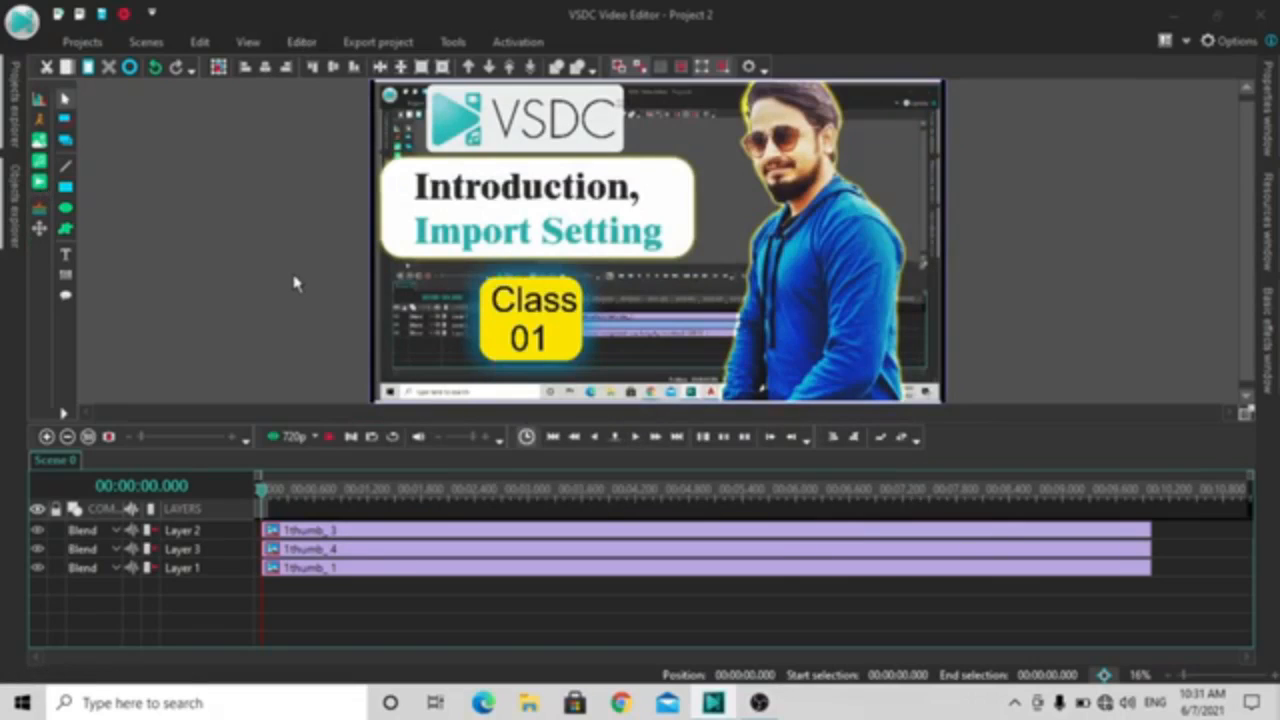
Step: Bring the shutterstock portrait image from the desktop onto a new layer above Layer 2, and delete it again
click(1166, 20)
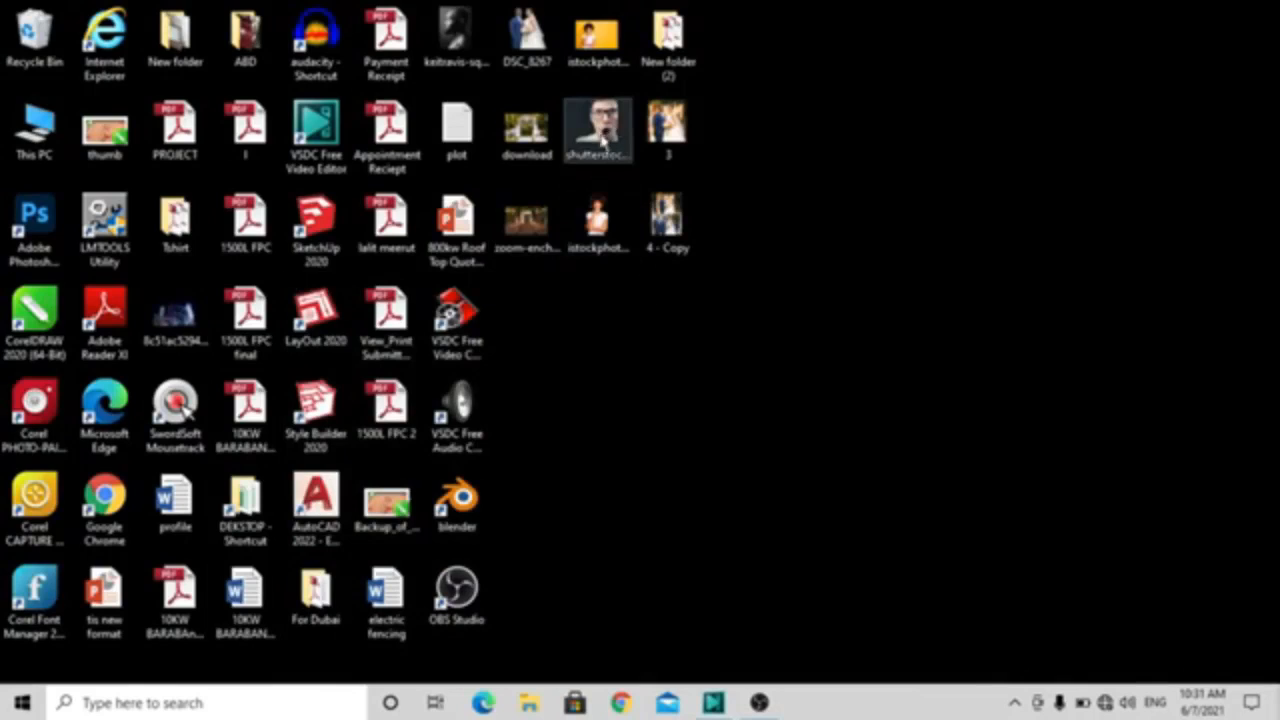
drag(606, 148, 314, 528)
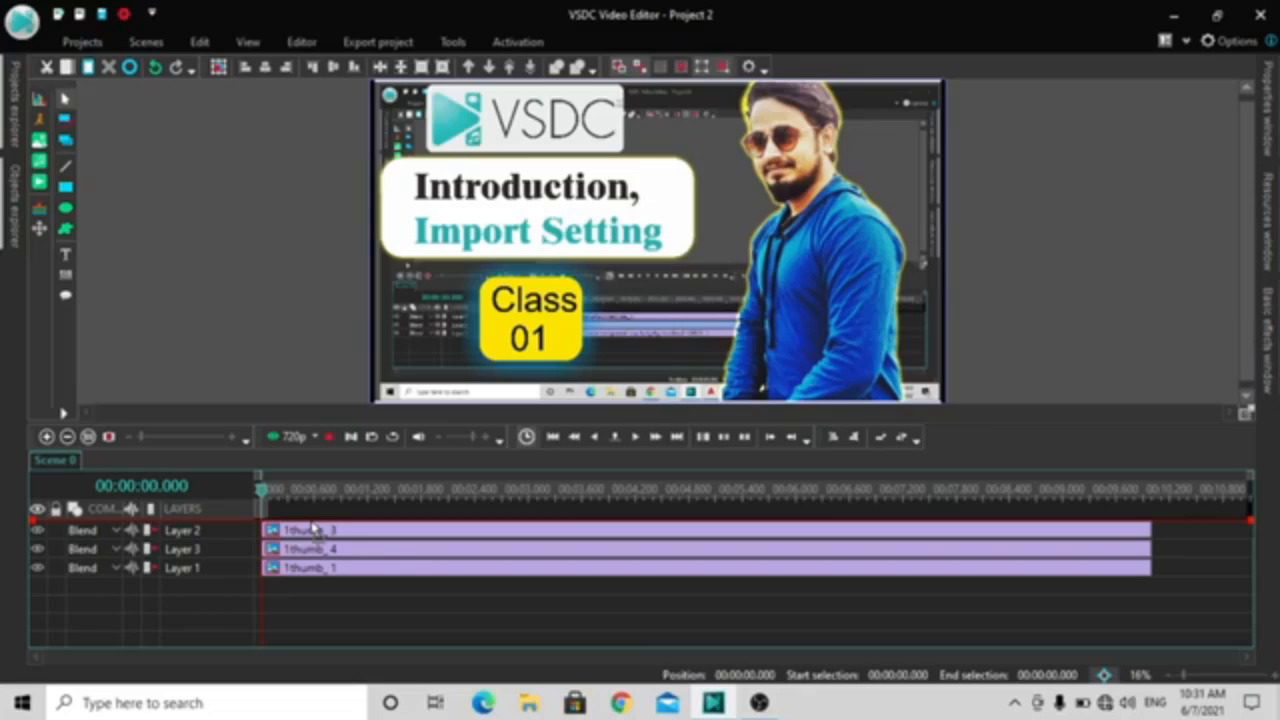
drag(314, 528, 312, 530)
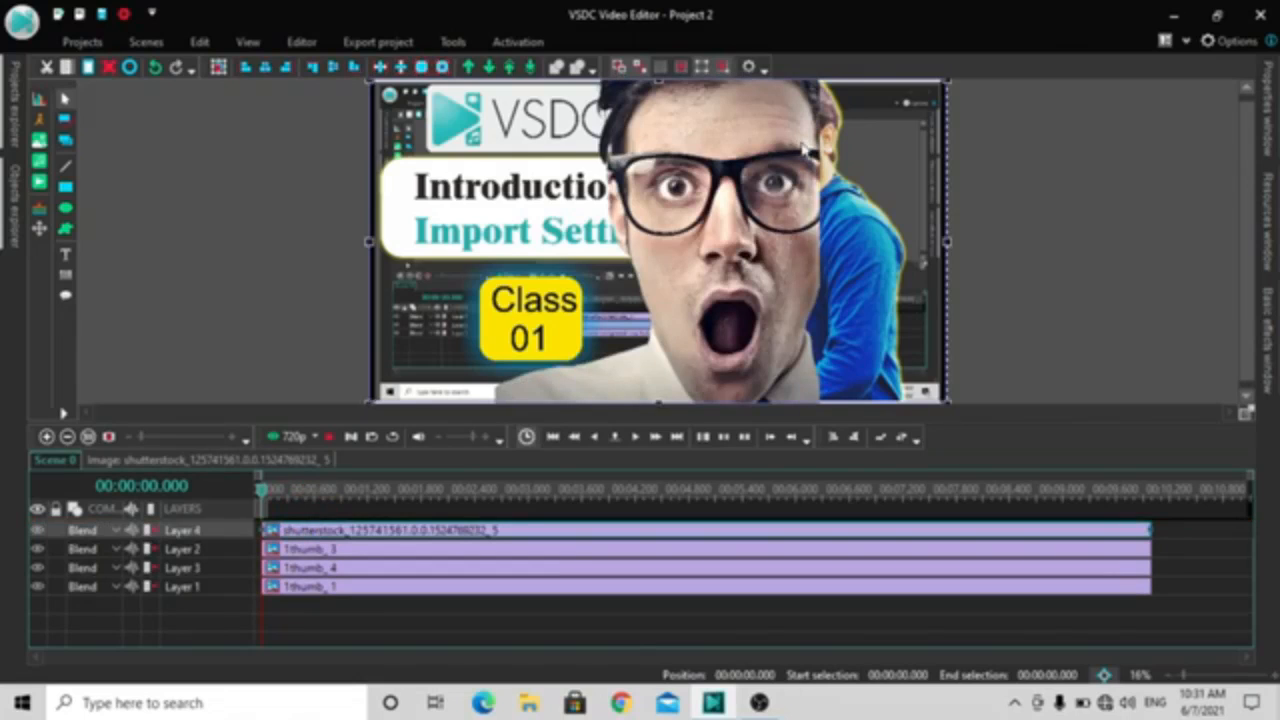
key(Delete)
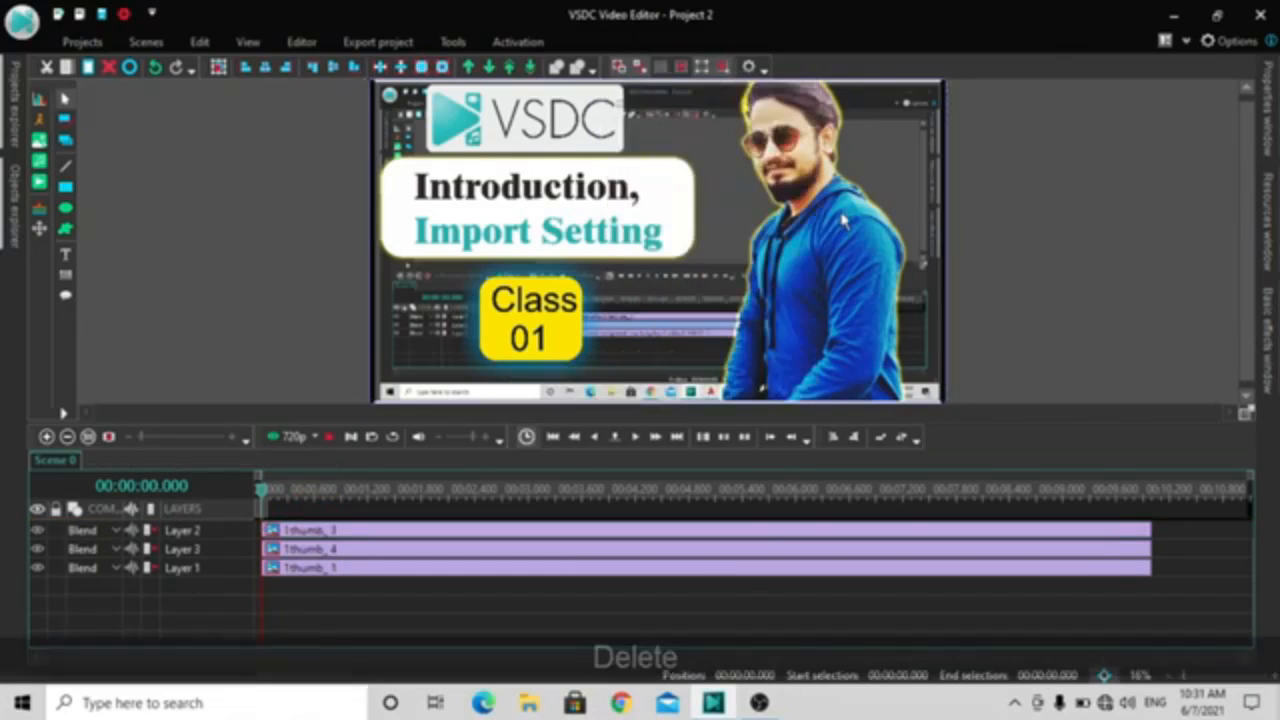
Step: Insert the desktop istockphoto image on a new layer between Layer 2 and Layer 3, and check it by hiding and reshowing Layer 2
click(1174, 14)
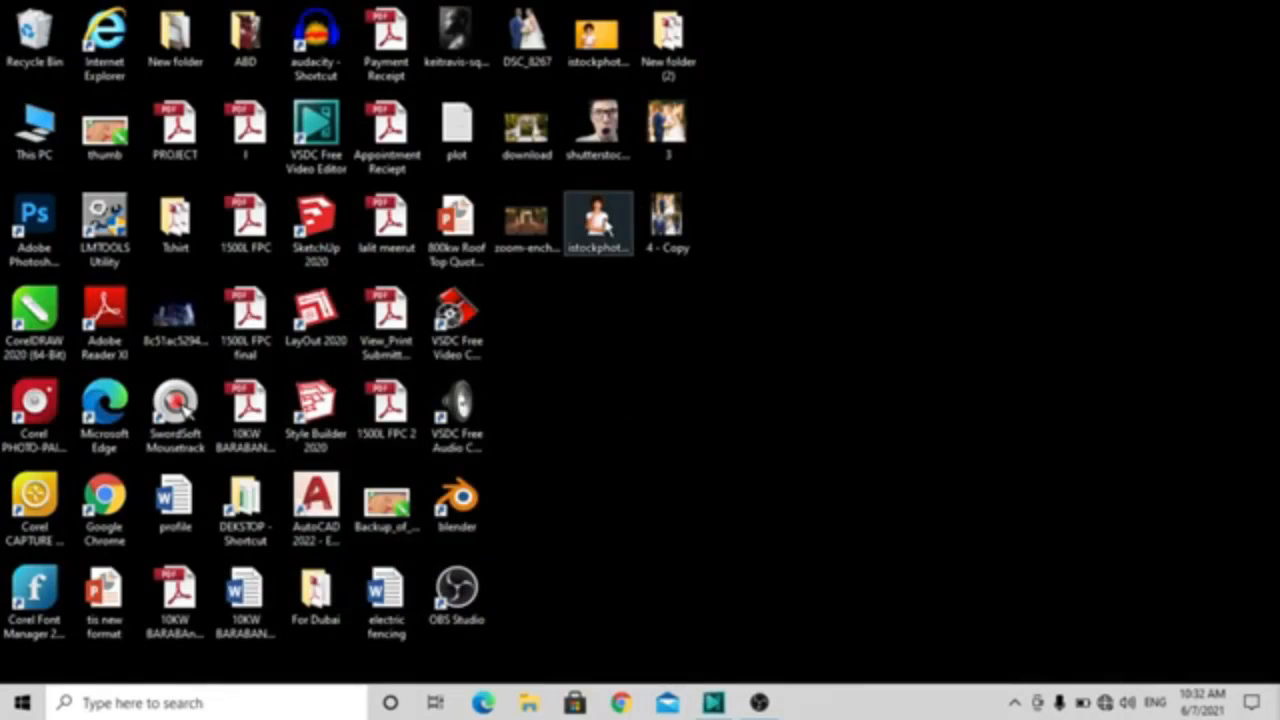
drag(606, 231, 477, 540)
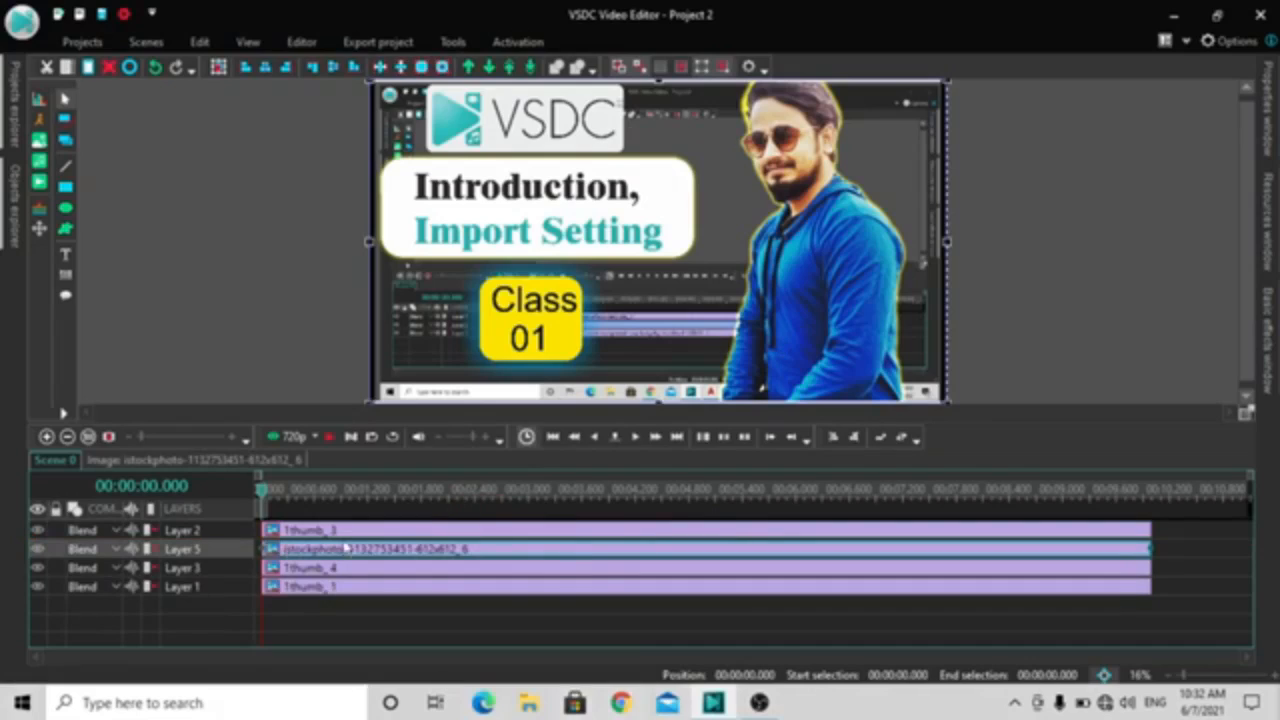
click(37, 533)
click(37, 533)
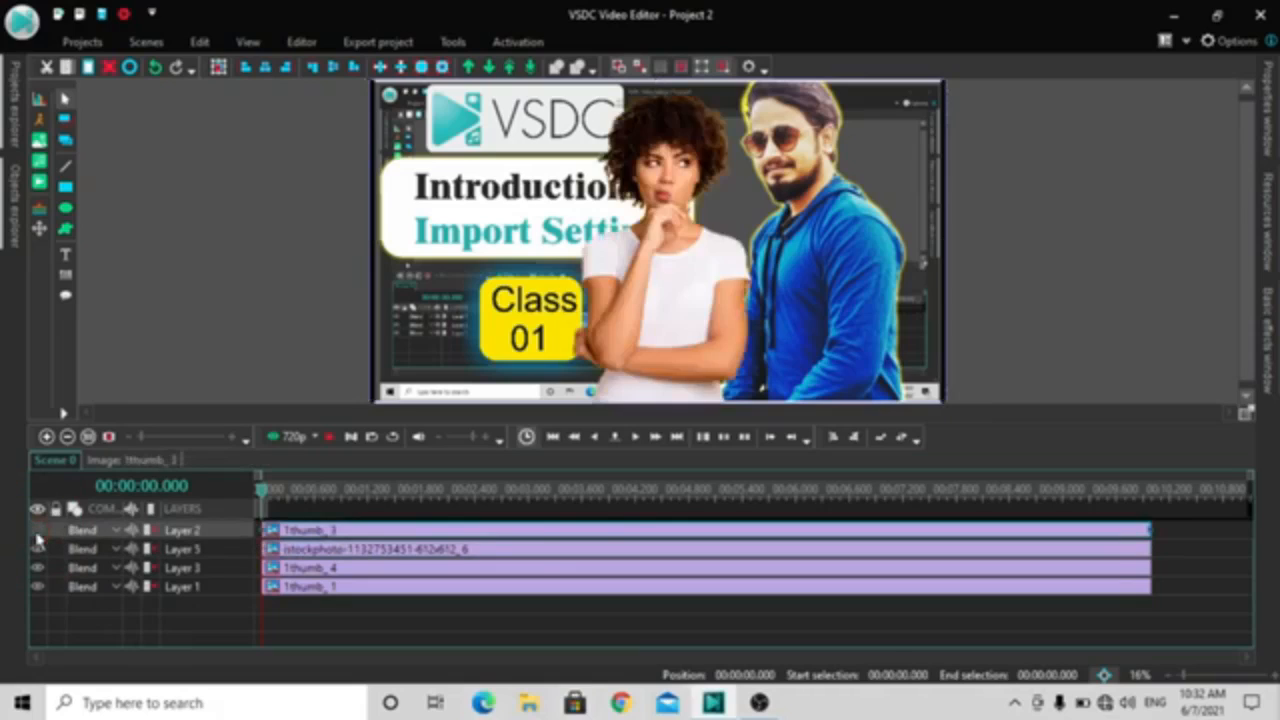
click(37, 533)
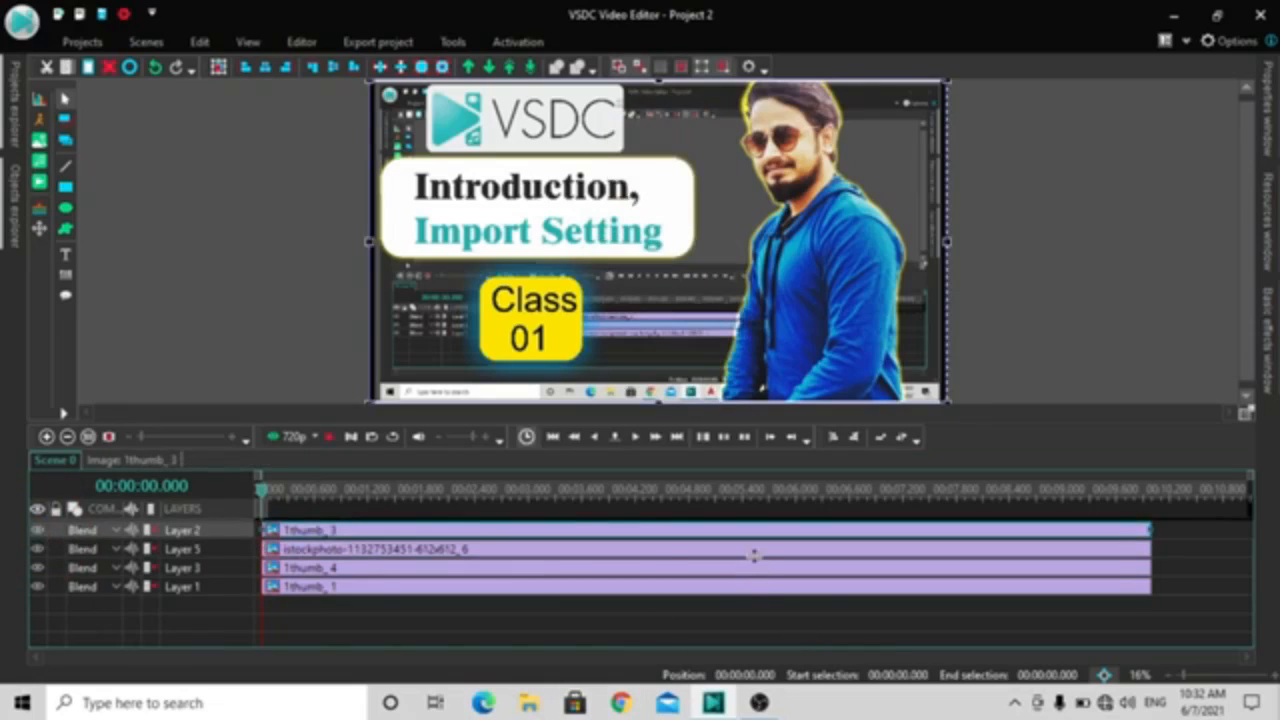
Step: Delete the istockphoto clip below Layer 2 from the timeline
click(623, 556)
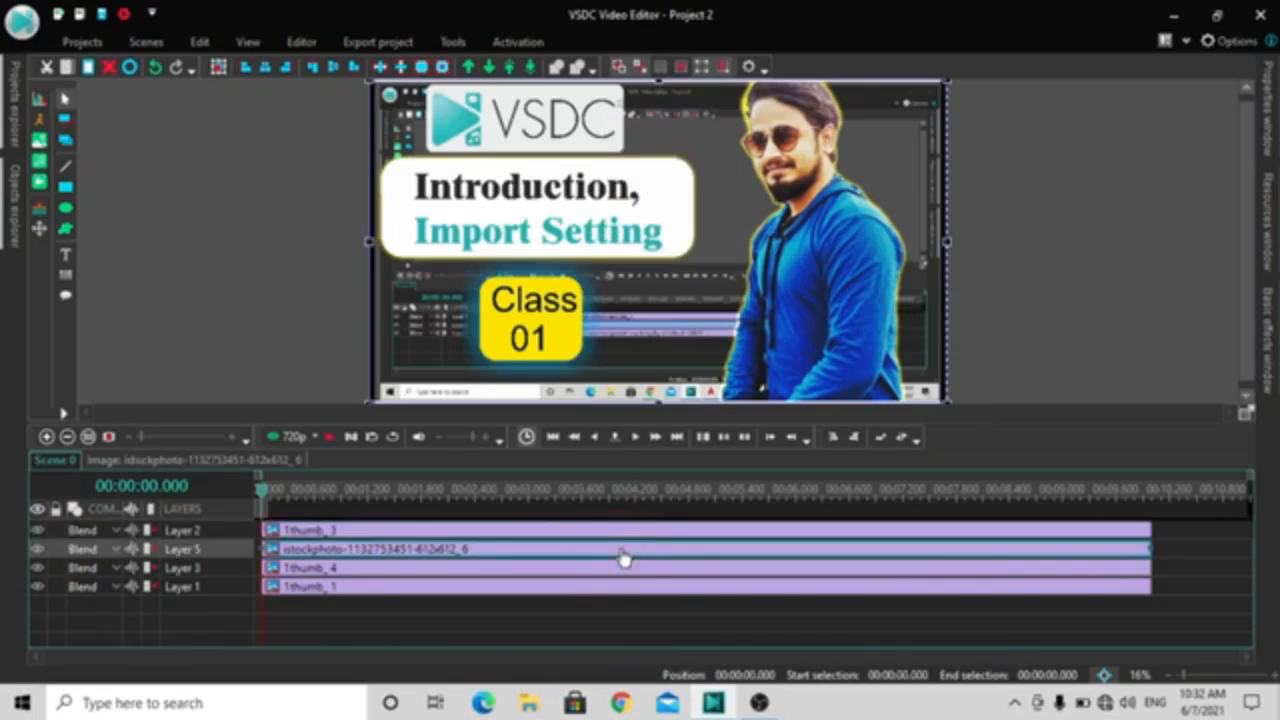
key(Delete)
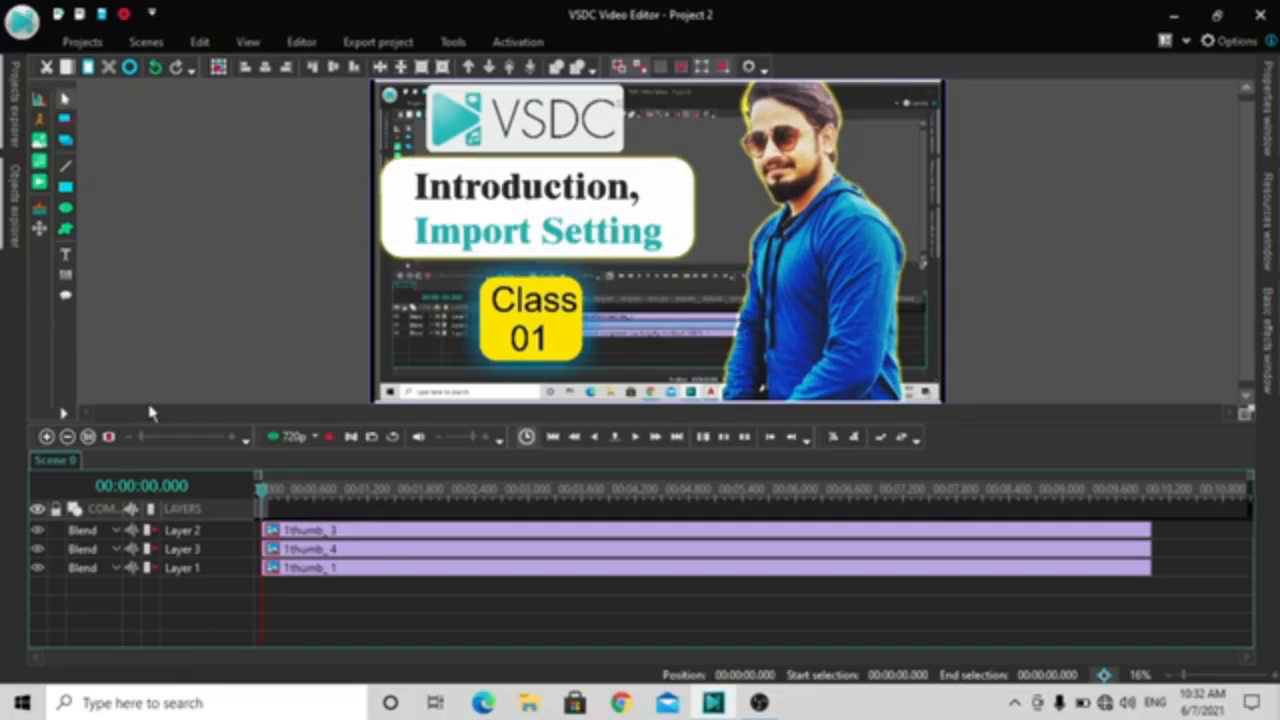
Step: Insert the shutterstock portrait image from the desktop on a new layer between Layer 2 and Layer 3
click(407, 540)
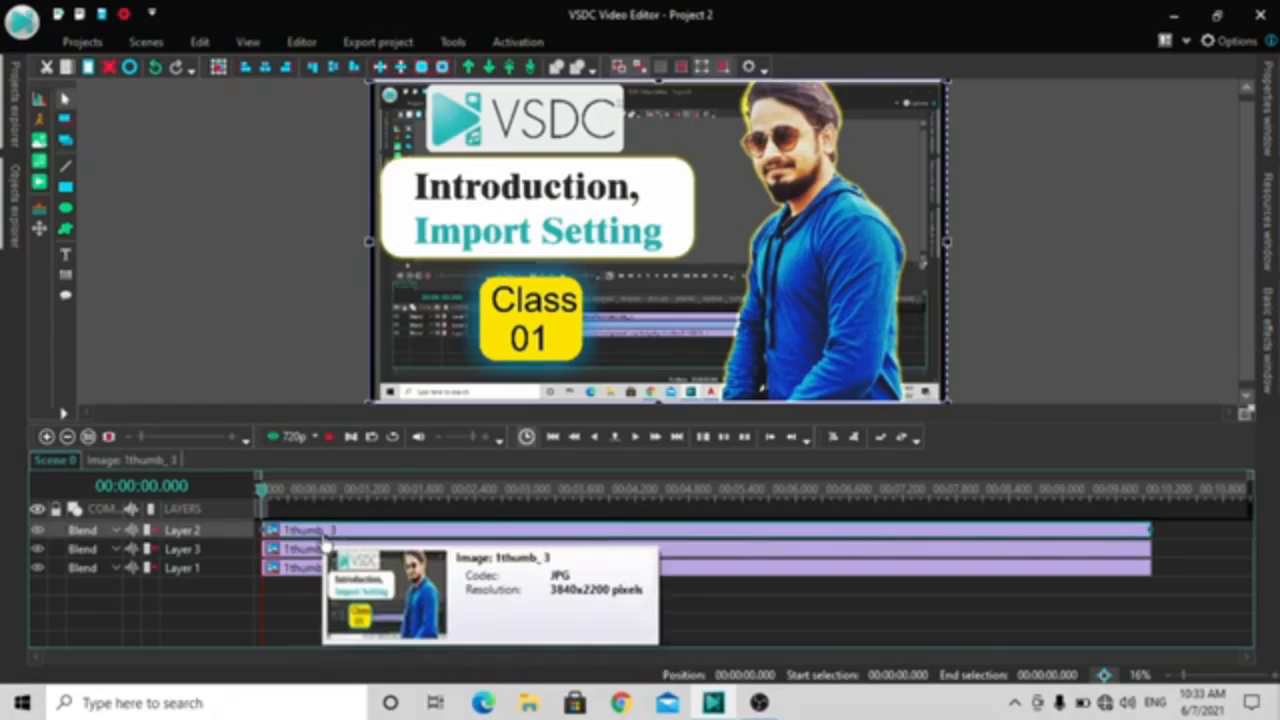
click(1173, 16)
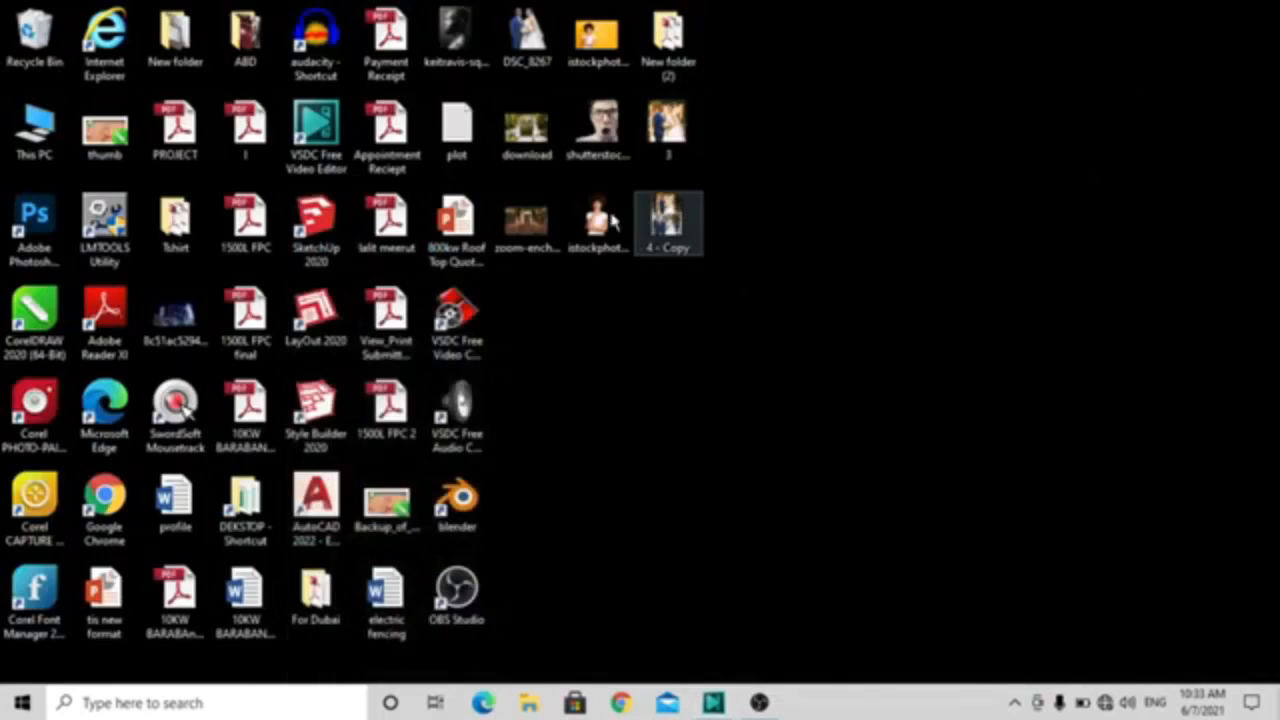
drag(600, 128, 491, 537)
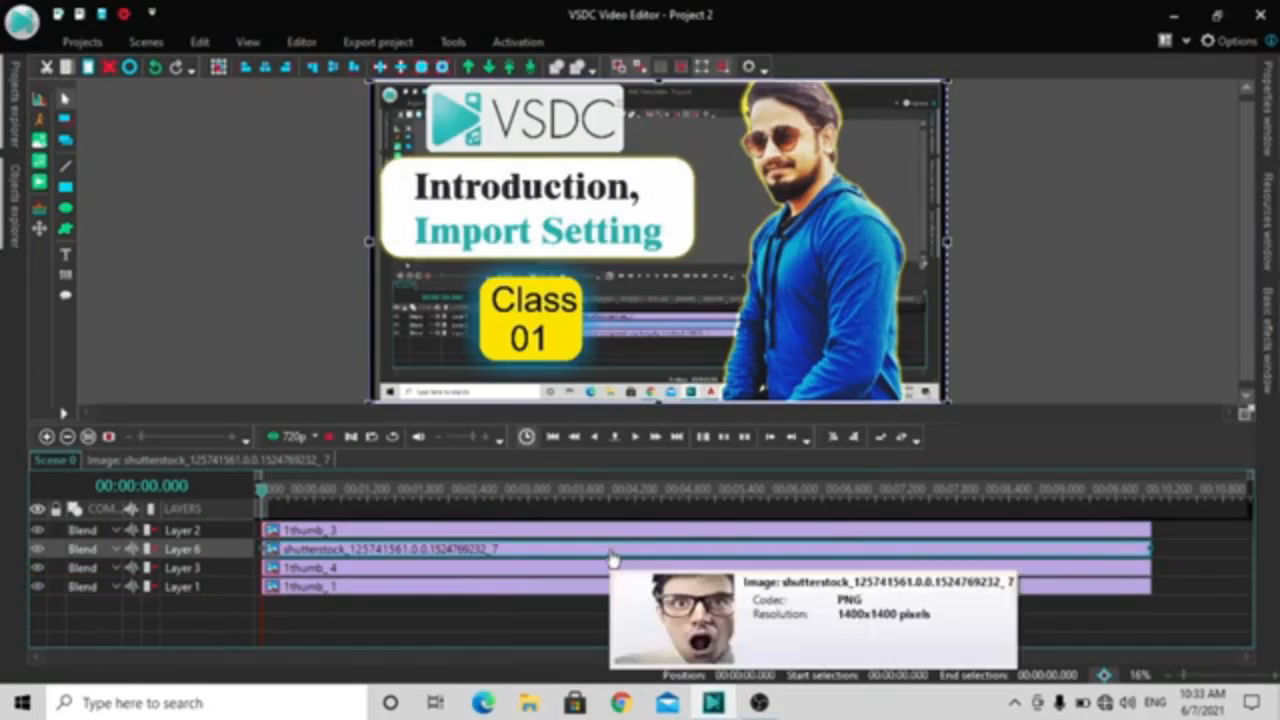
Step: Try to restack the clips by moving them between layers, putting the shutterstock image on Layer 2 above the three 1thumb clips
drag(613, 557, 922, 512)
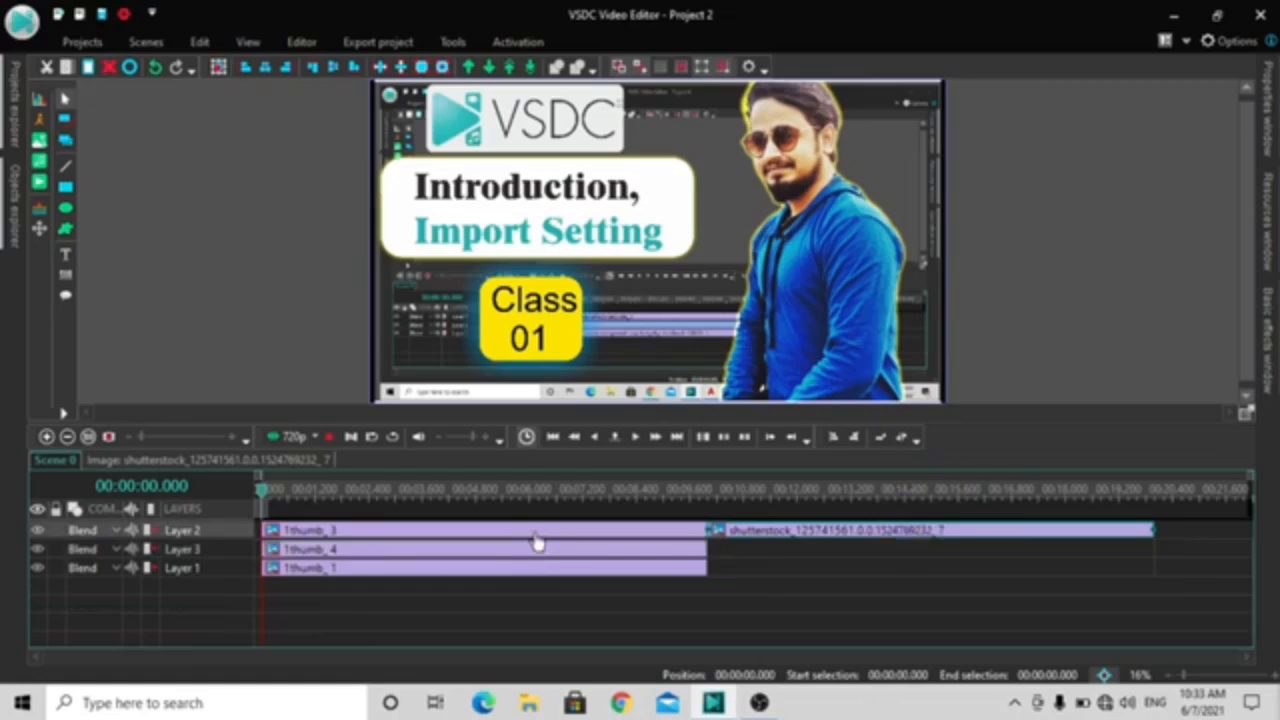
drag(540, 535, 945, 558)
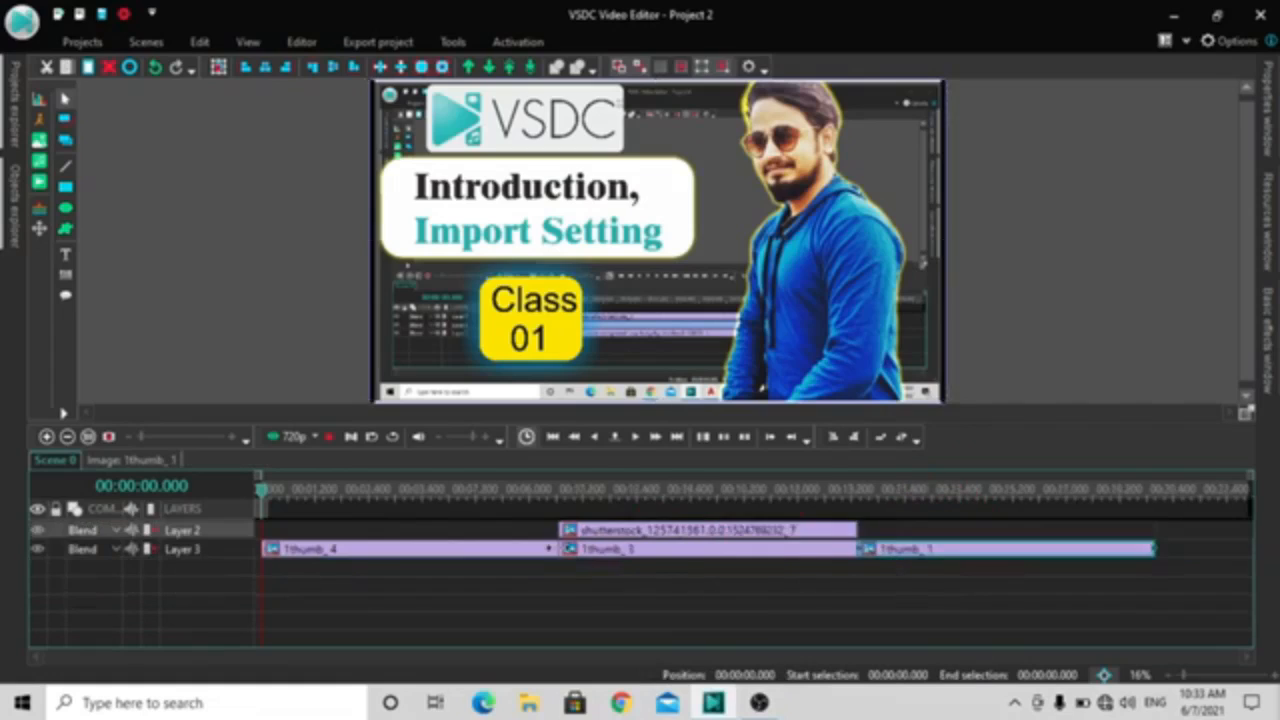
drag(609, 531, 310, 520)
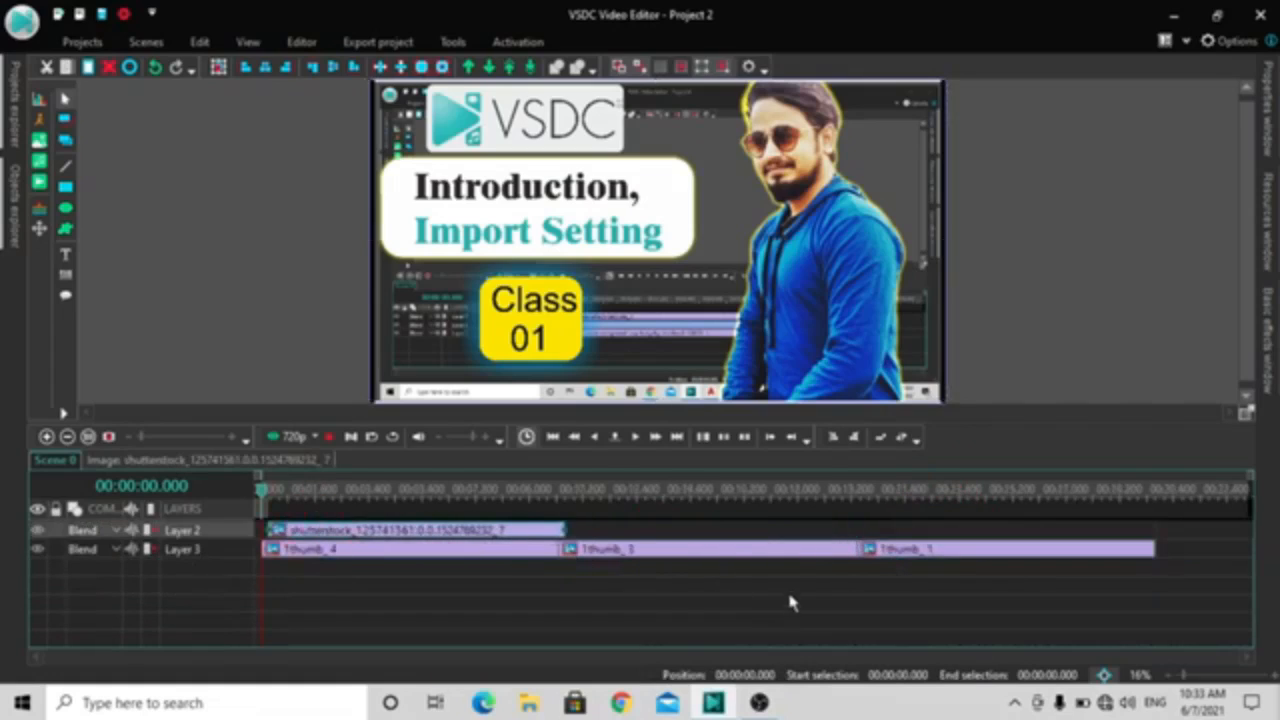
drag(731, 560, 400, 580)
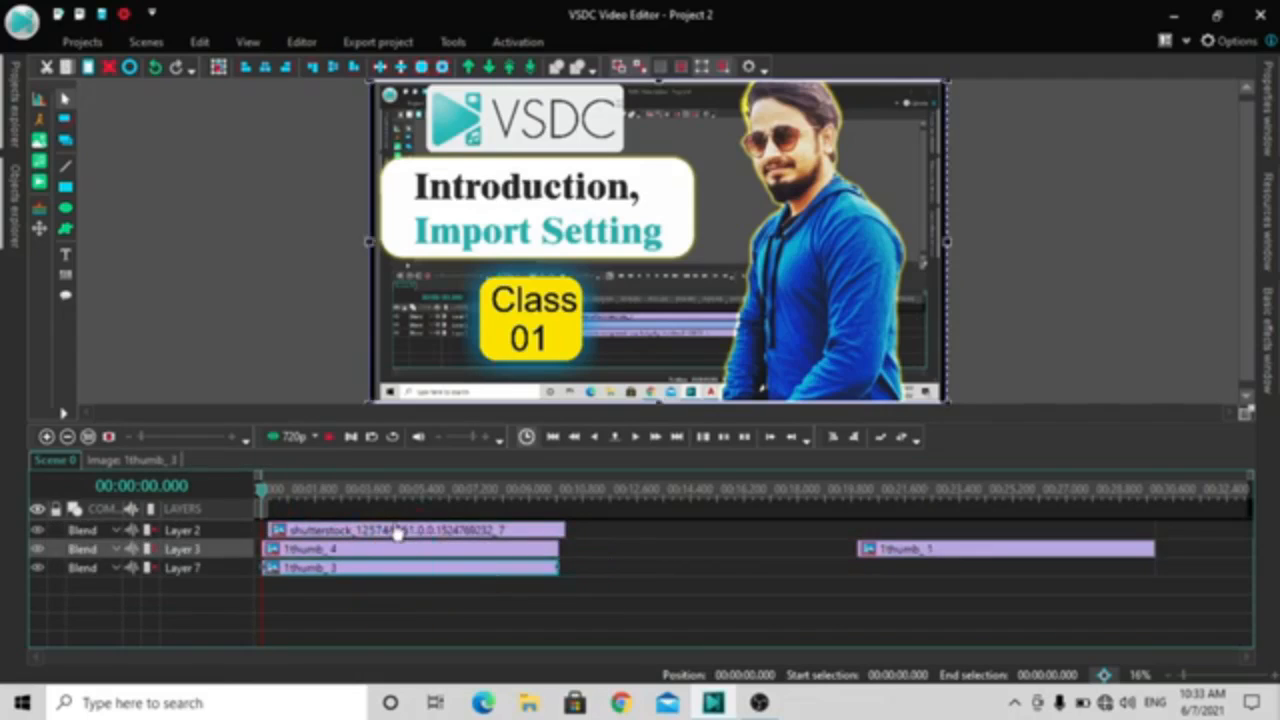
click(378, 527)
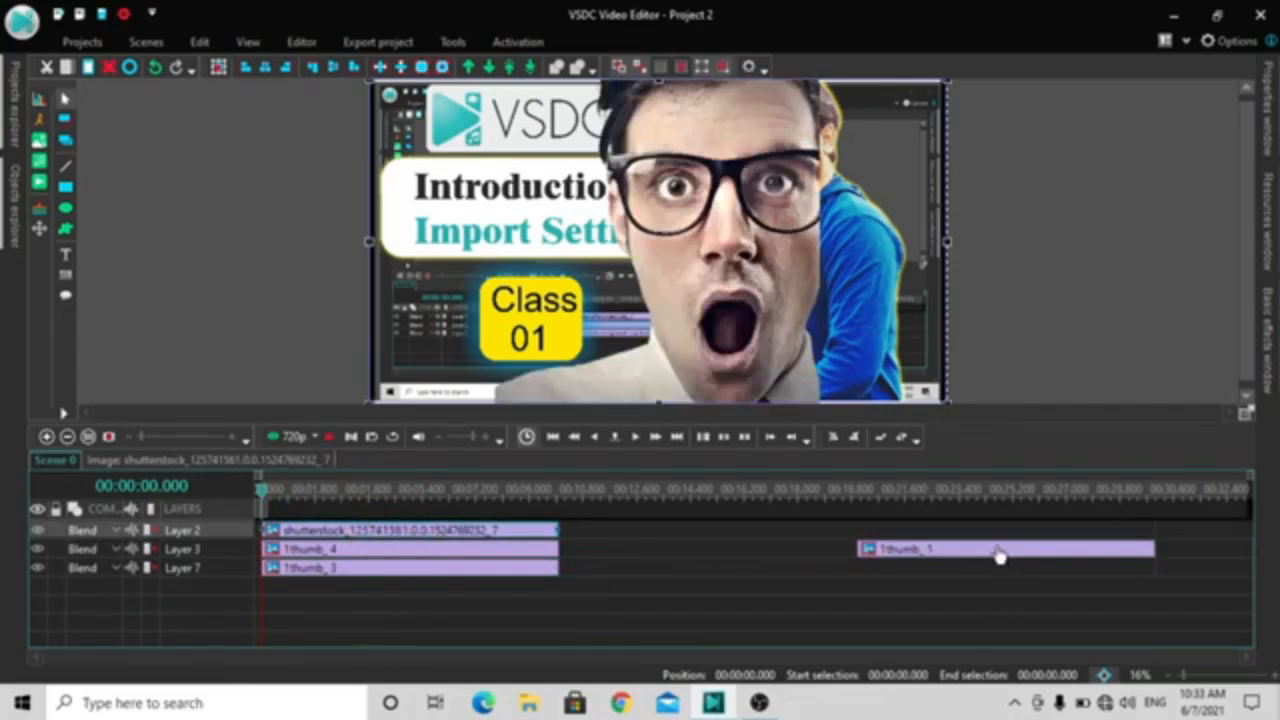
drag(1000, 557, 340, 597)
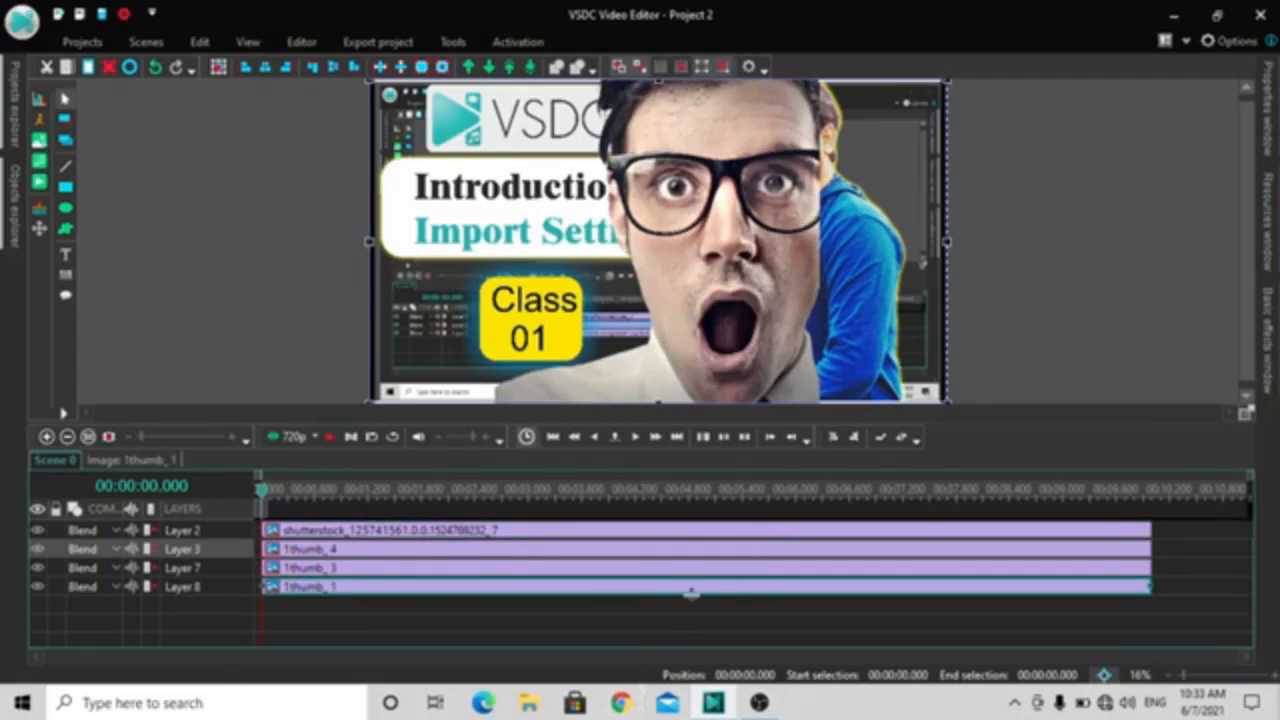
Step: Undo all the clip moves back to the shutterstock image lying directly below Layer 2
key(ctrl+z)
key(ctrl+z)
key(ctrl+z)
key(ctrl+z)
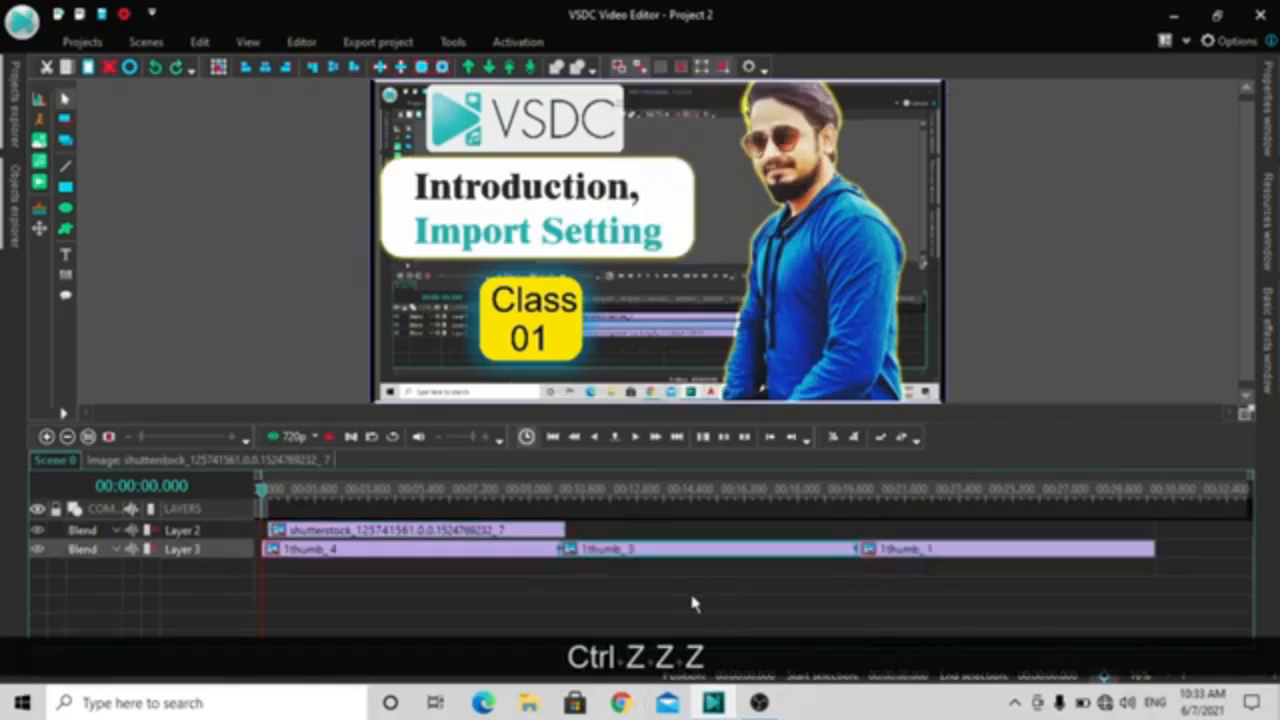
key(ctrl+z)
key(ctrl+z)
key(ctrl+z)
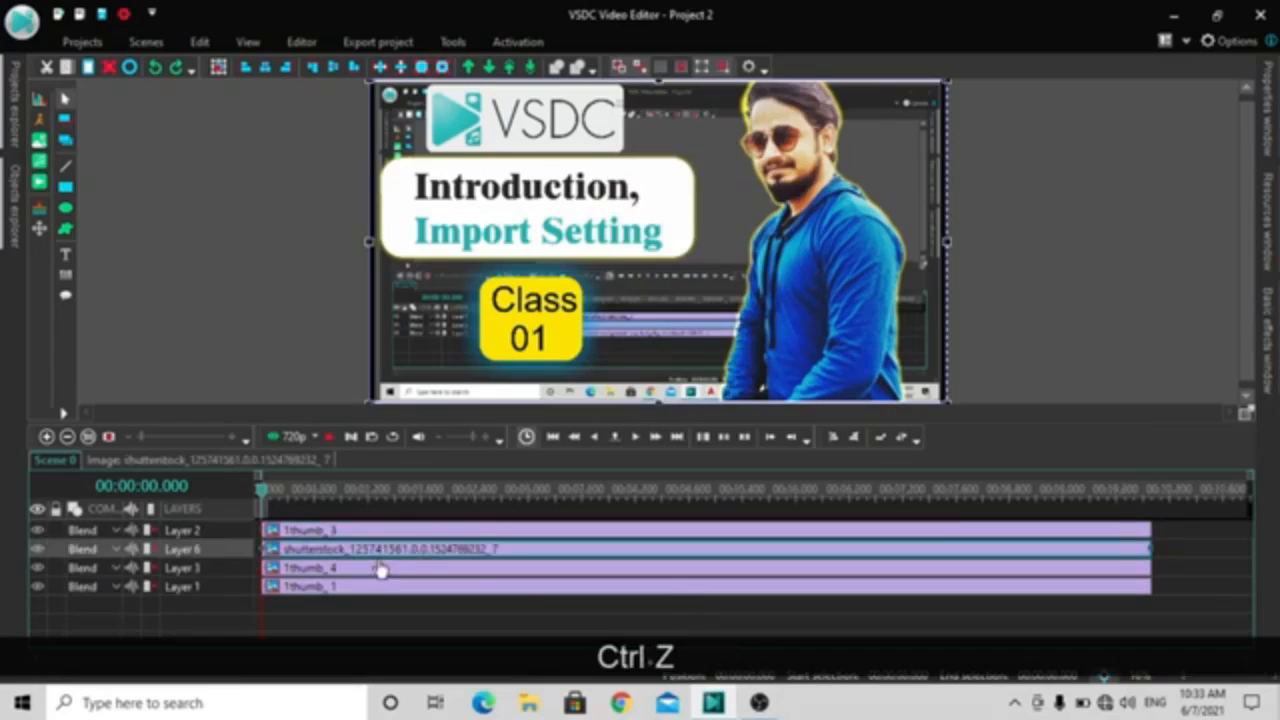
Step: Move the shutterstock clip's layer up one level above Layer 2, and lower it level by level to below Layer 1
mouse_move(380, 557)
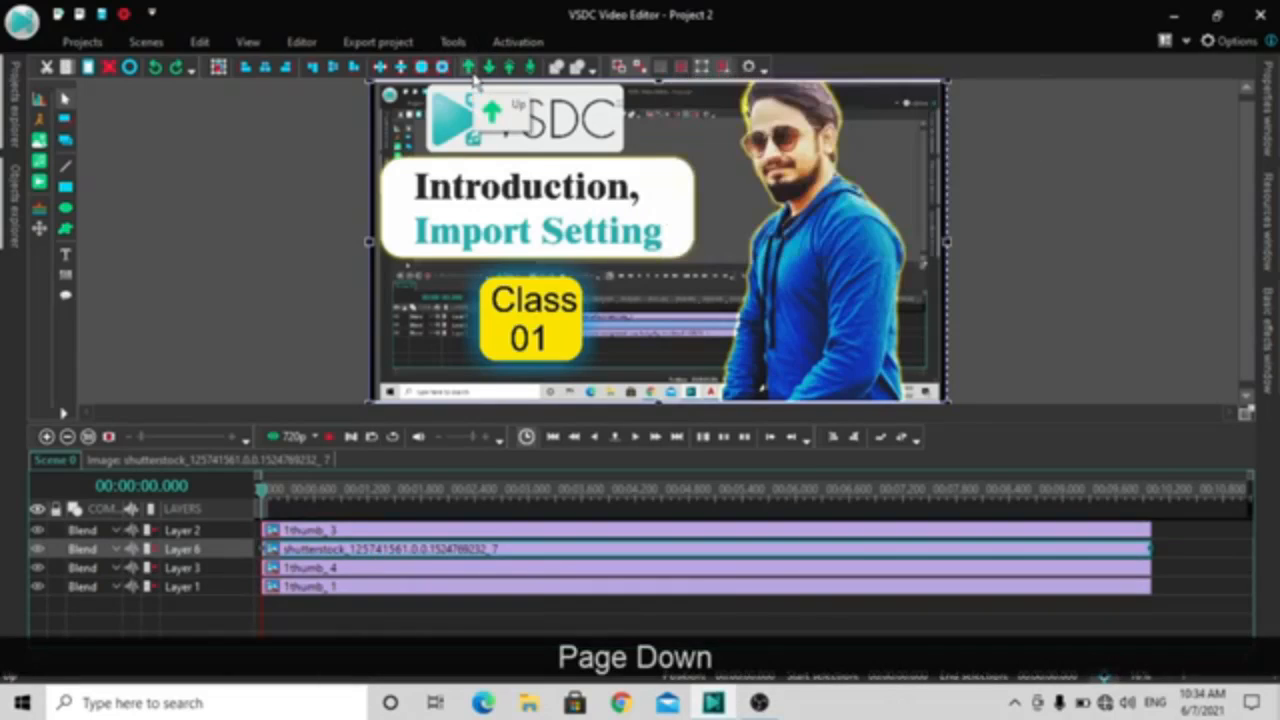
click(474, 80)
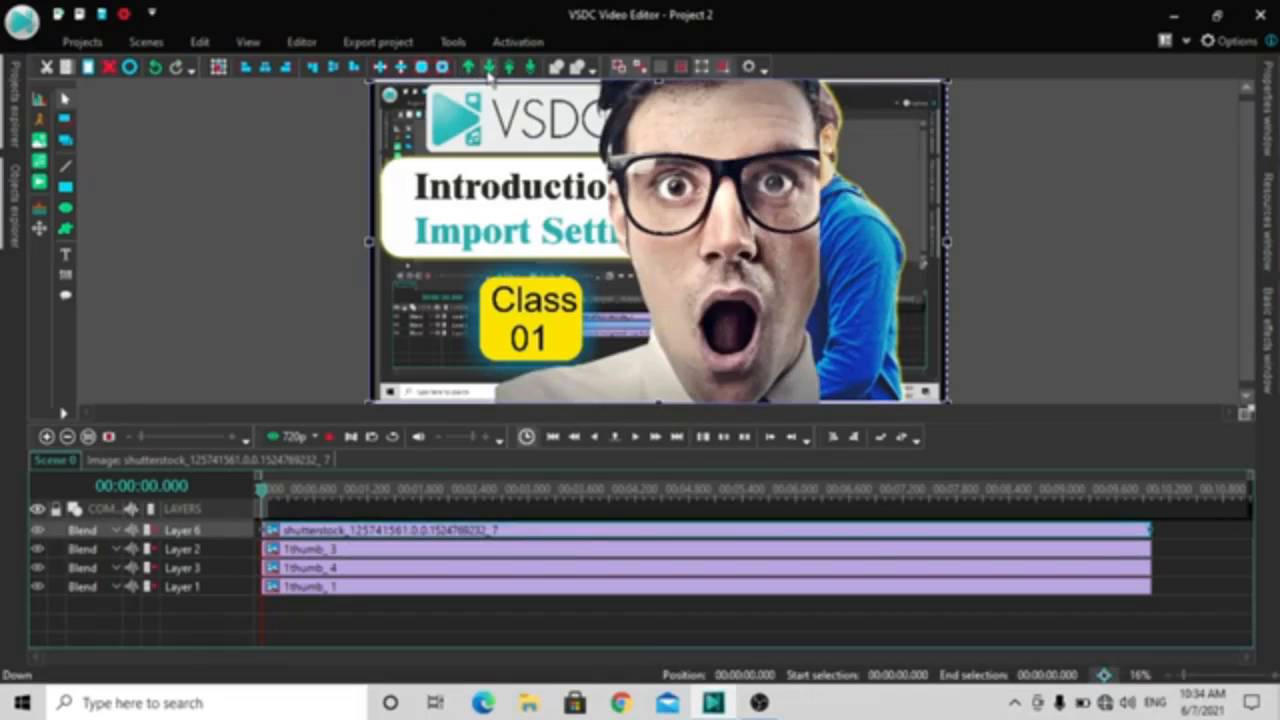
click(489, 68)
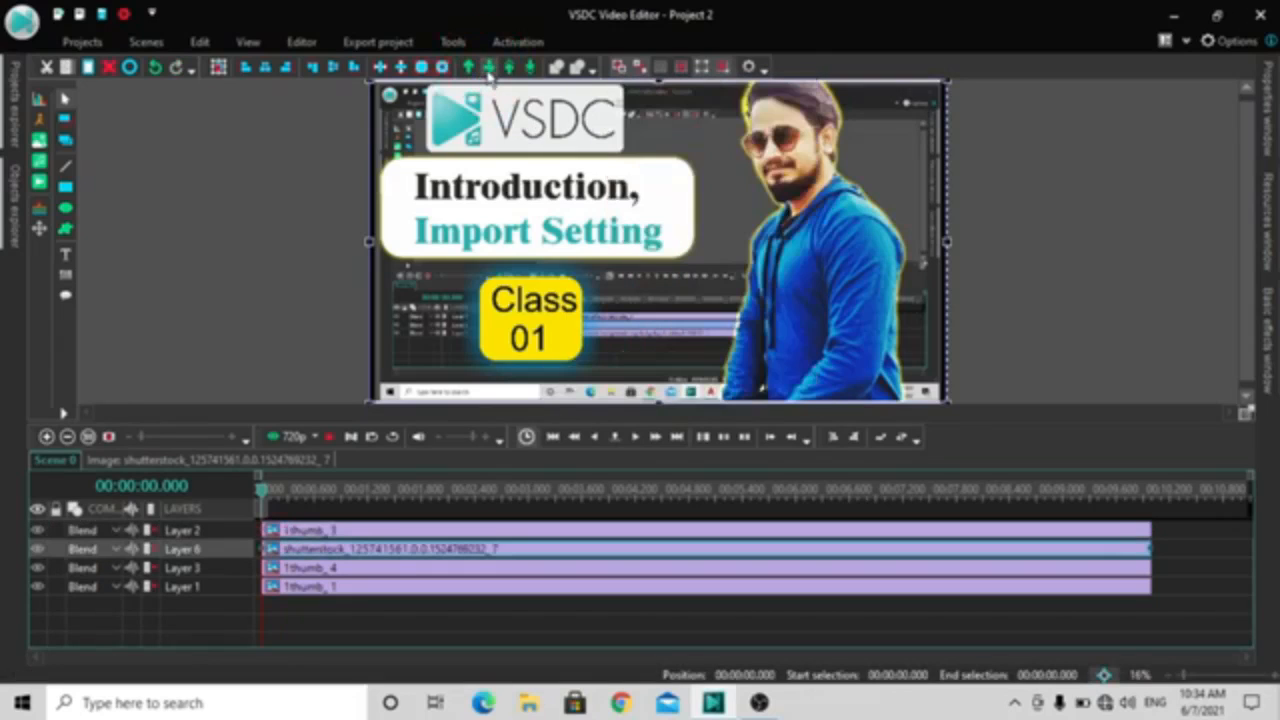
click(489, 68)
click(489, 68)
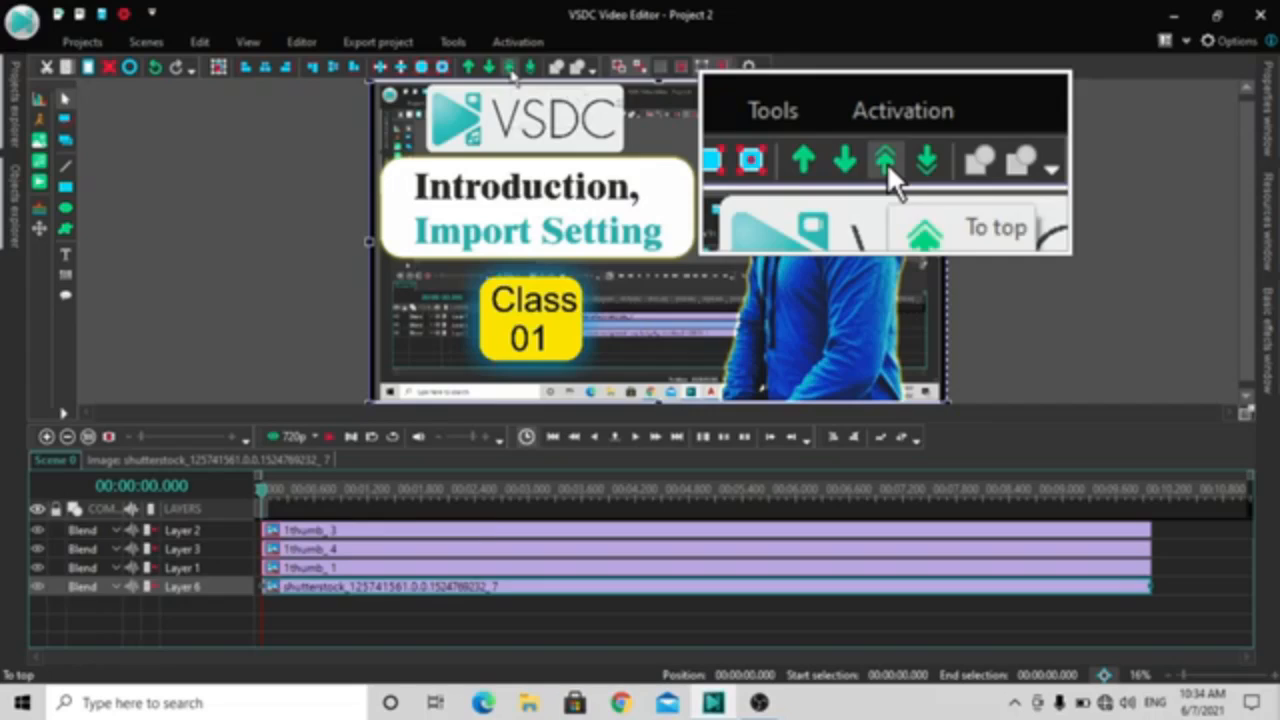
Step: Send the shutterstock clip's layer to the top of the stack with To top, and return it with To bottom
click(511, 68)
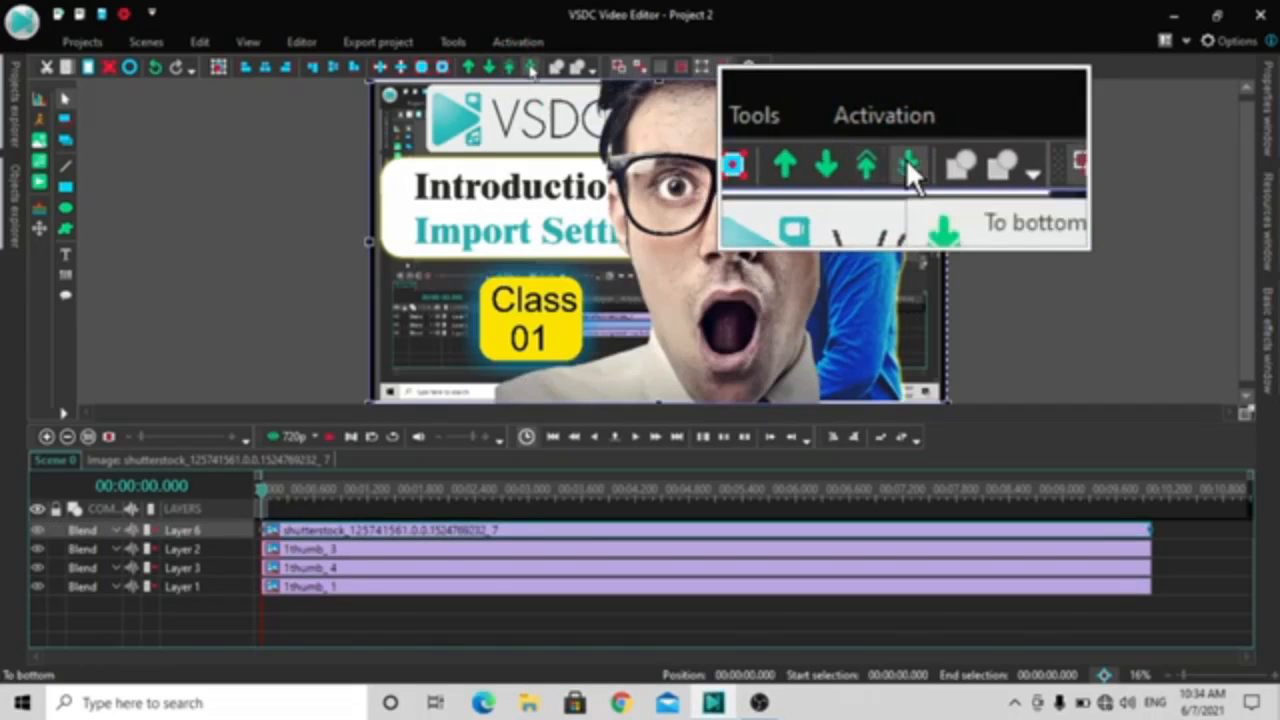
click(531, 68)
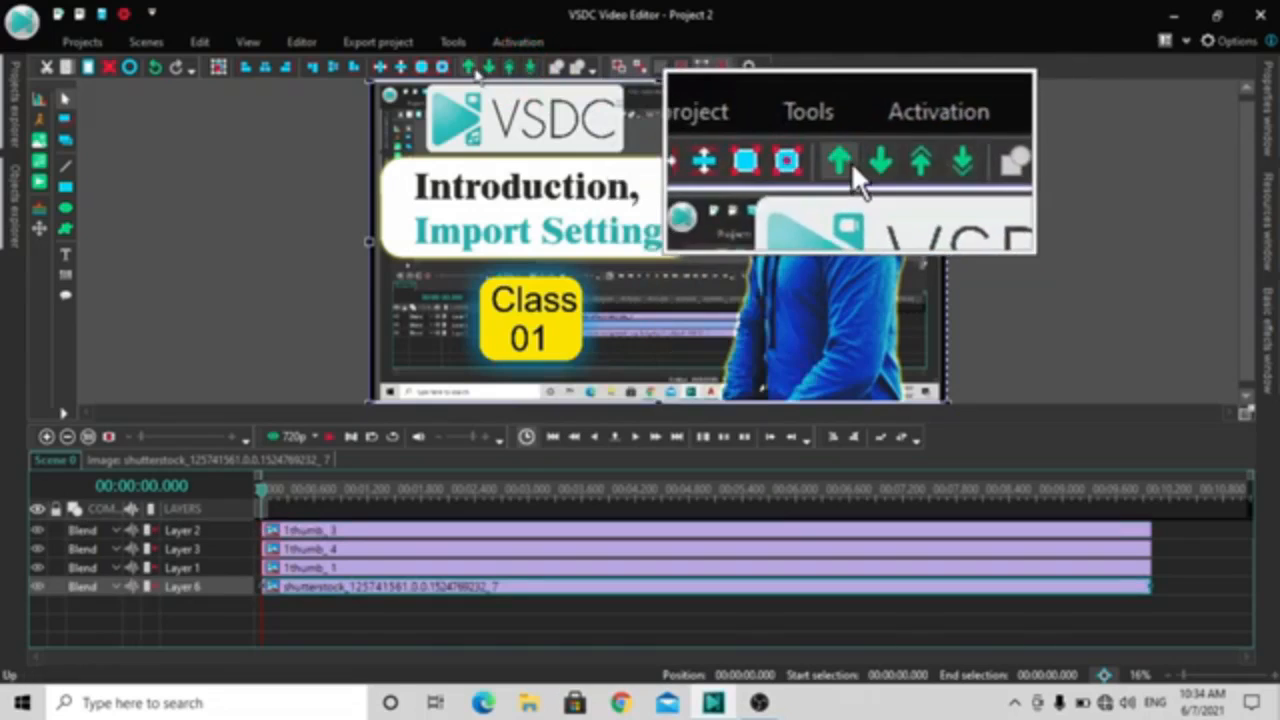
key(Page_Down)
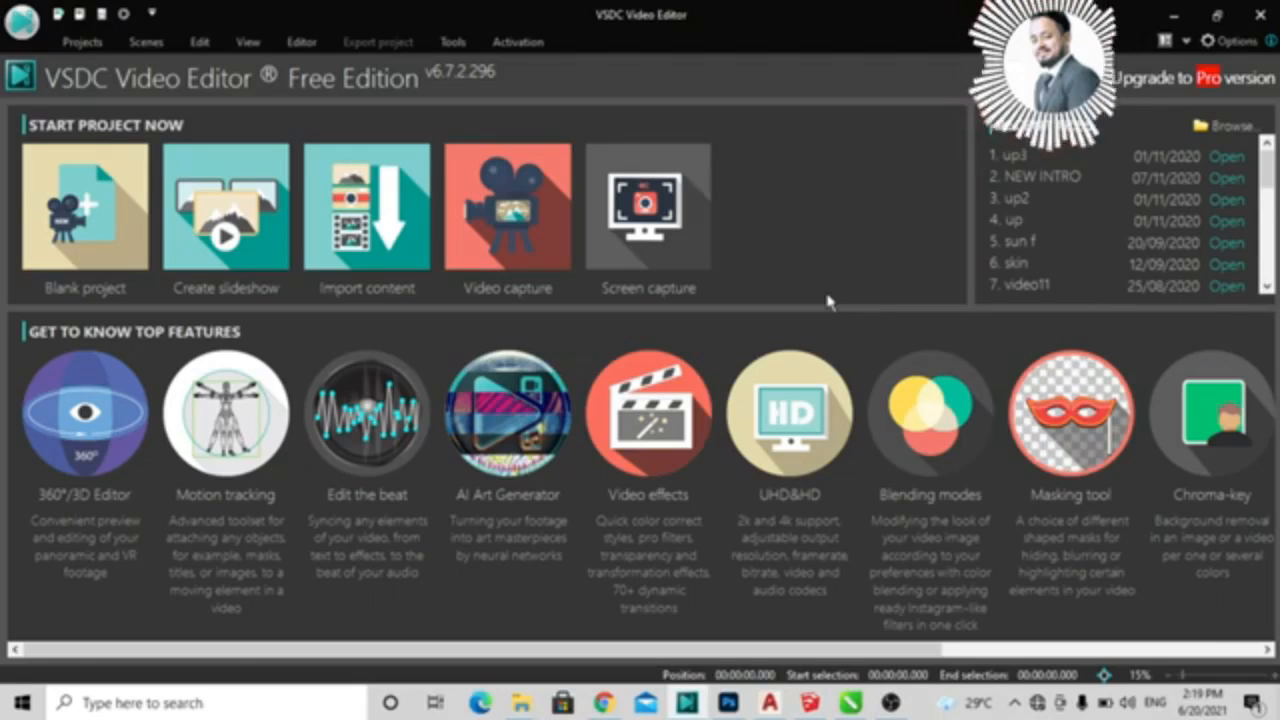
key(ctrl)
key(ctrl)
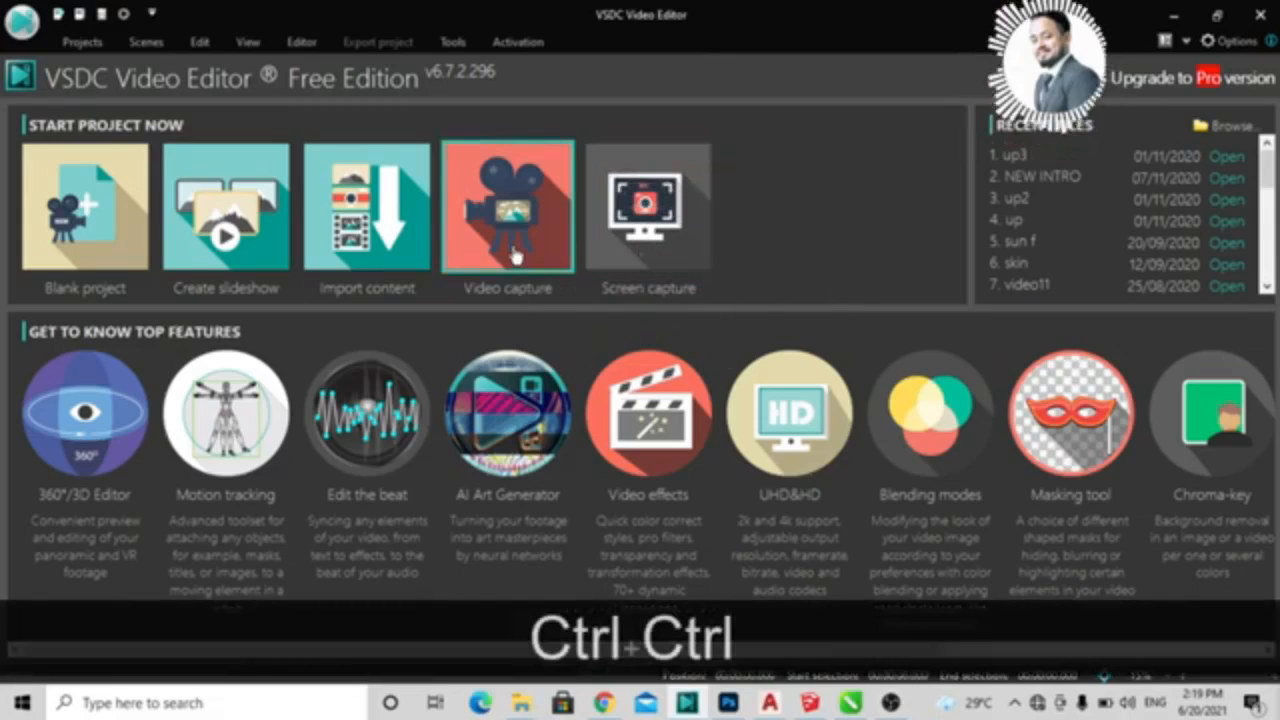
key(ctrl)
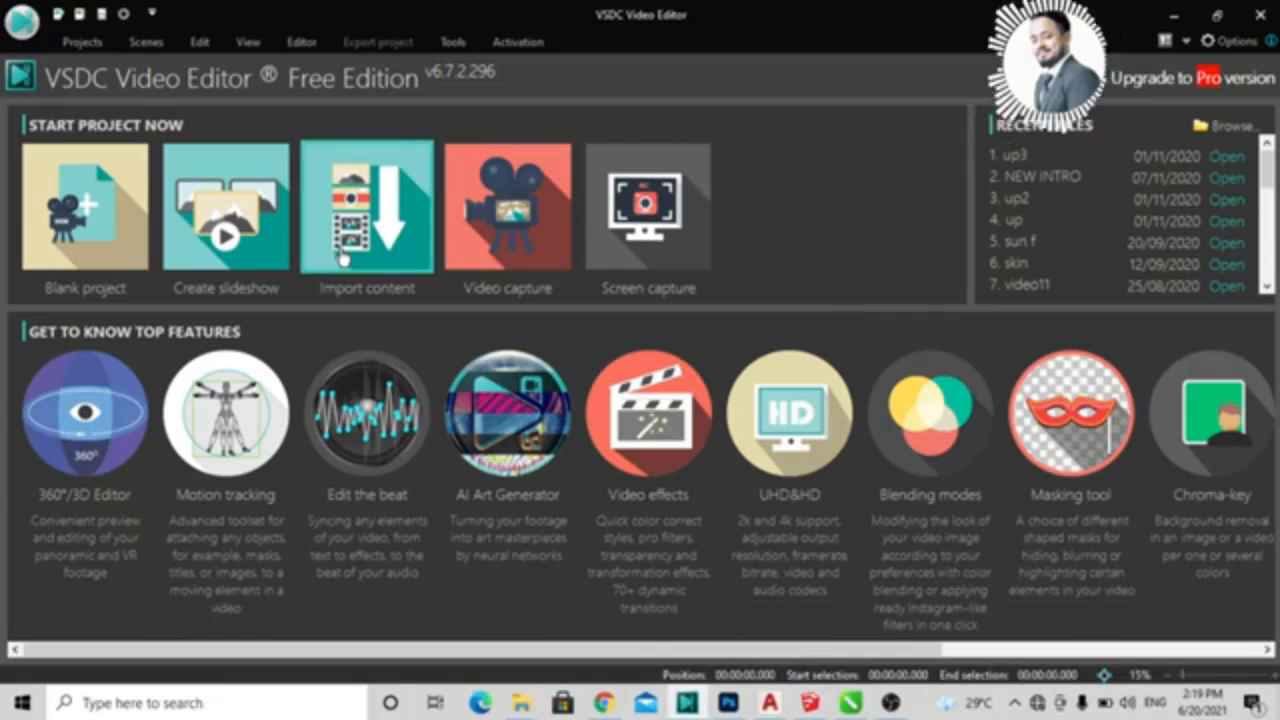
key(ctrl)
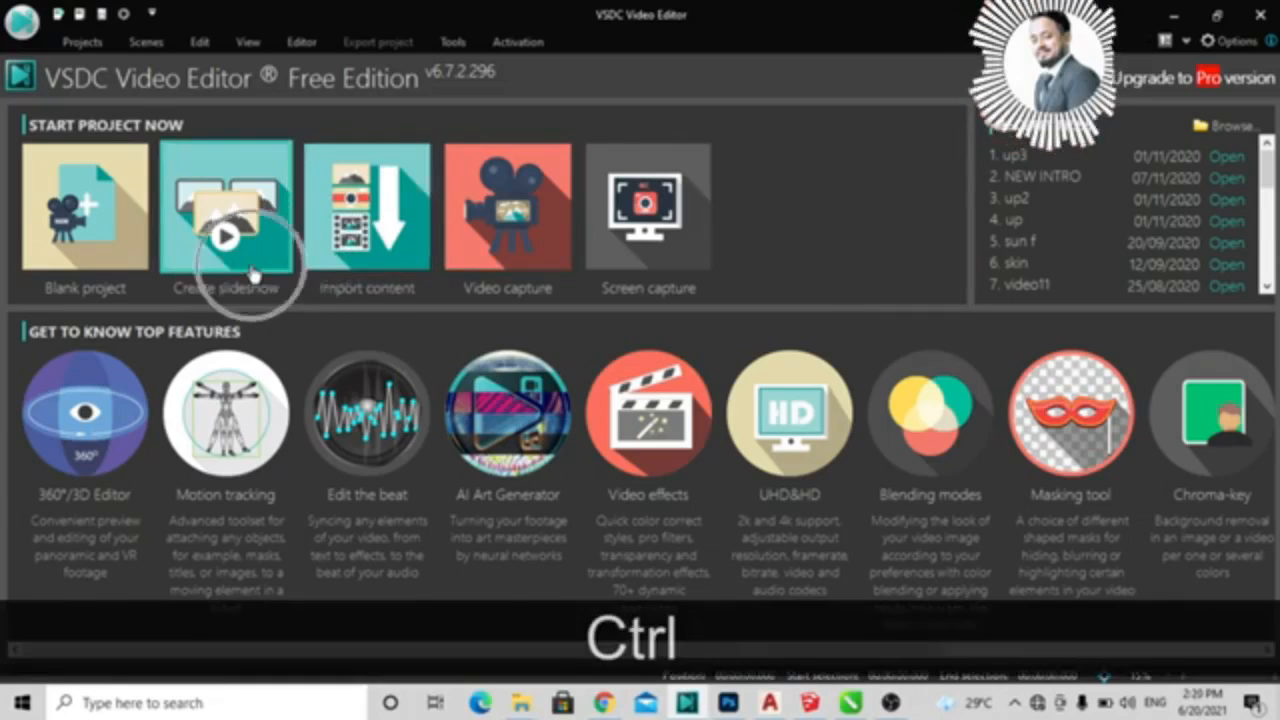
key(ctrl)
key(ctrl)
key(ctrl)
key(ctrl)
key(ctrl)
key(ctrl)
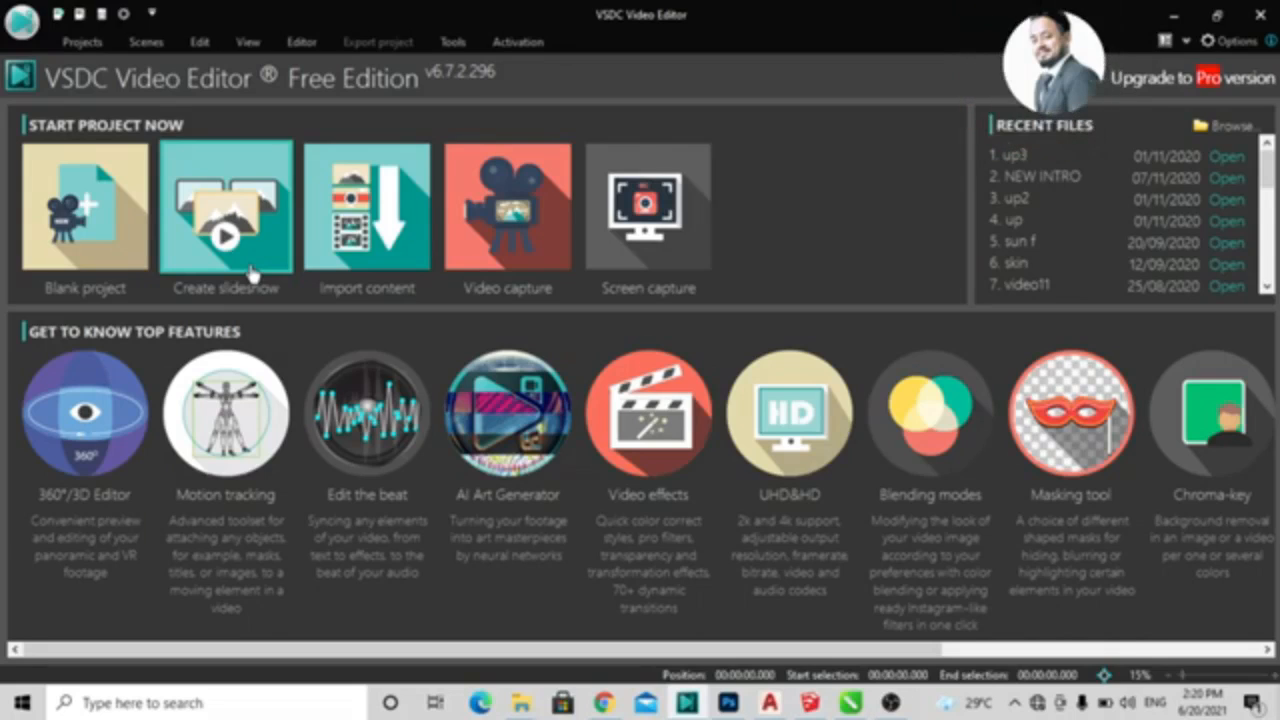
Step: Create a slideshow project titled Project 7 with Ultra HD 4K 3840x2160 resolution and a framerate of 30 fps
click(252, 274)
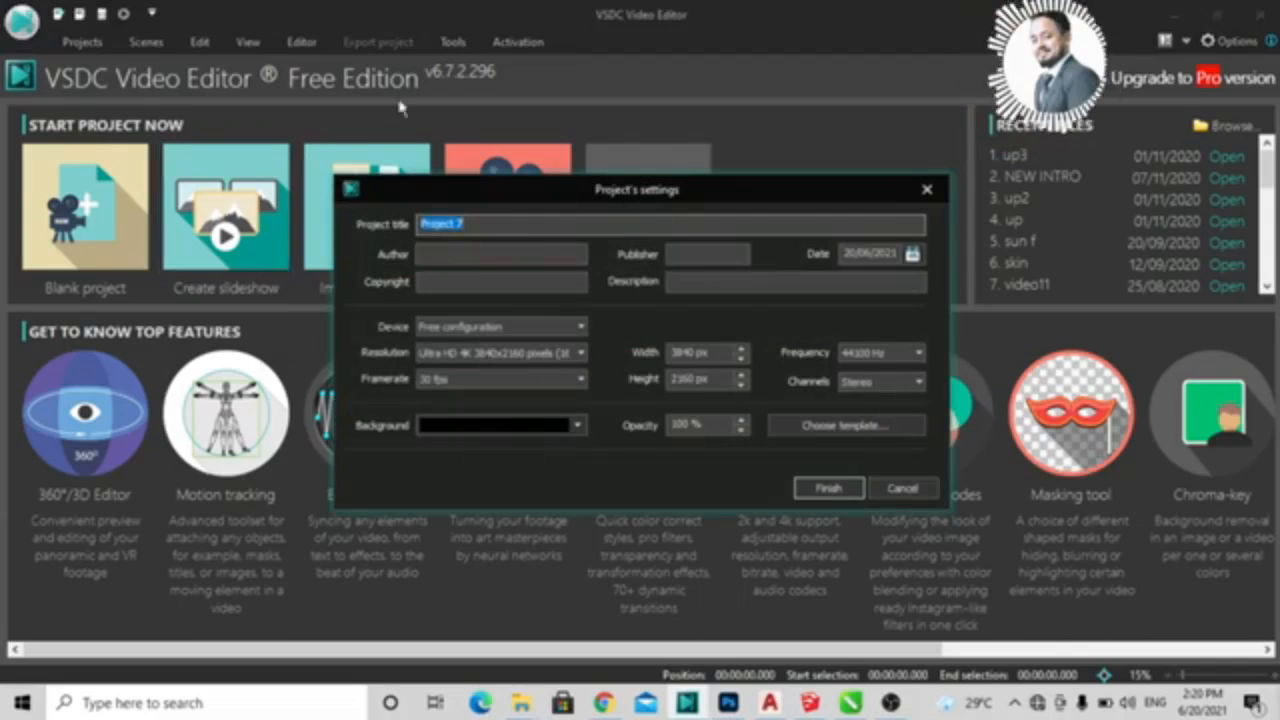
click(830, 488)
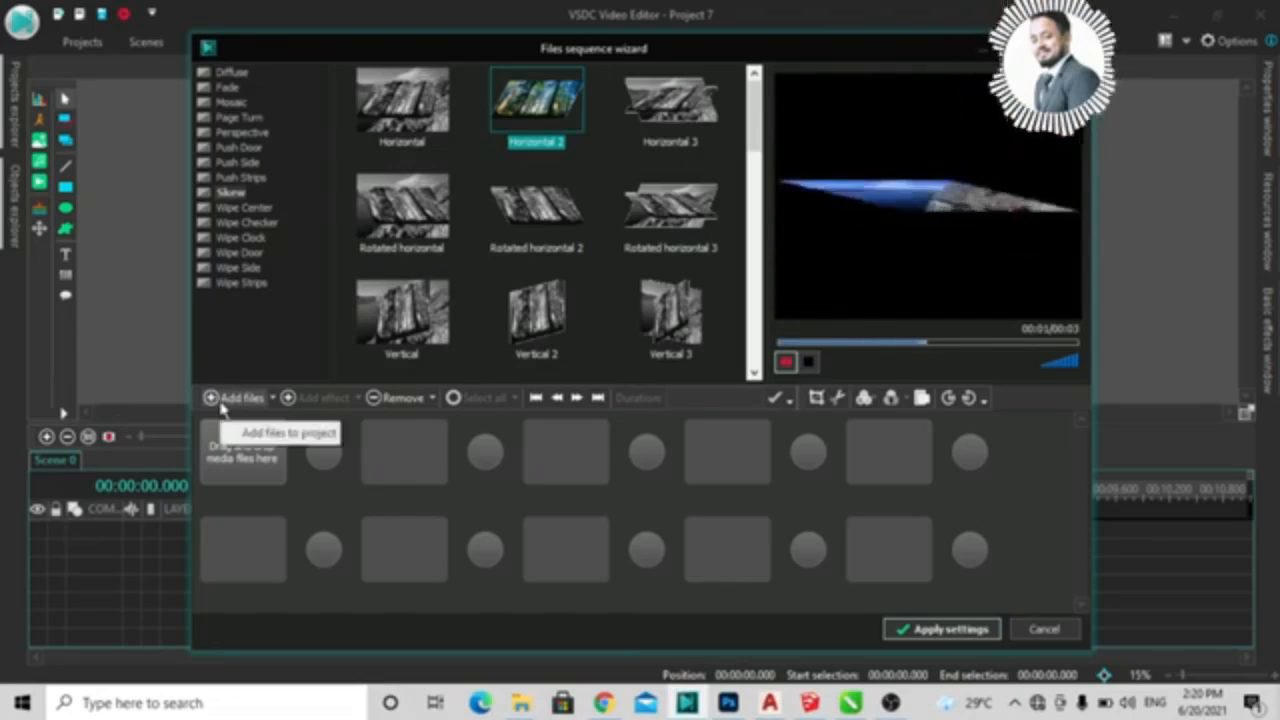
key(ctrl)
key(ctrl)
key(ctrl)
key(ctrl)
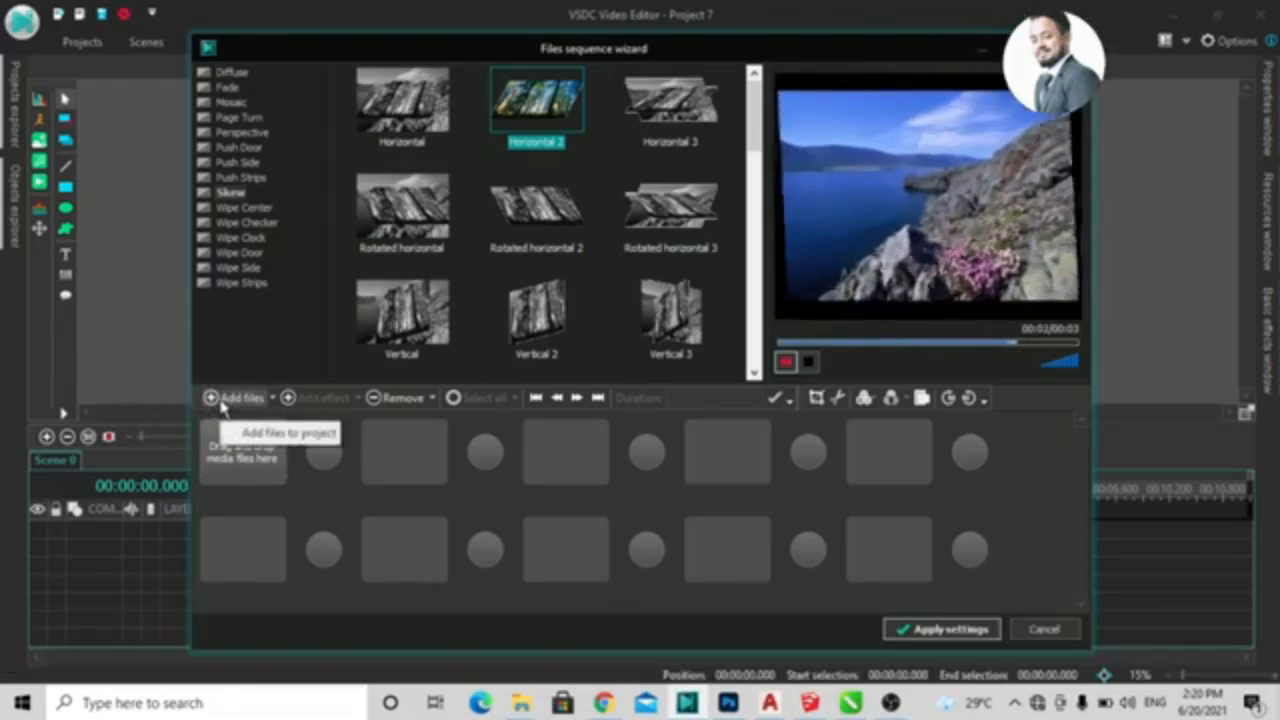
key(ctrl)
key(ctrl)
key(ctrl)
key(ctrl)
key(ctrl)
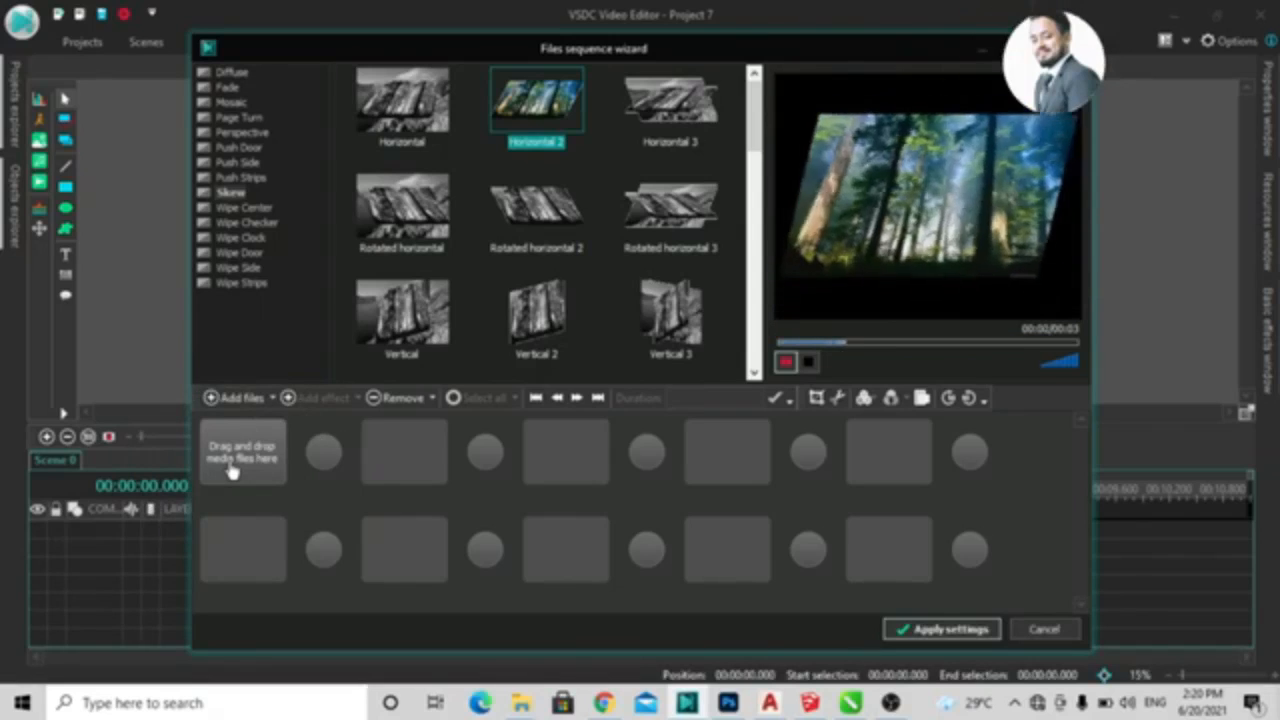
Step: Add seven images to the sequence: pc with load, pc without load, and the five photos from IMG_20210326_163350 to IMG_20210326_163432
click(230, 468)
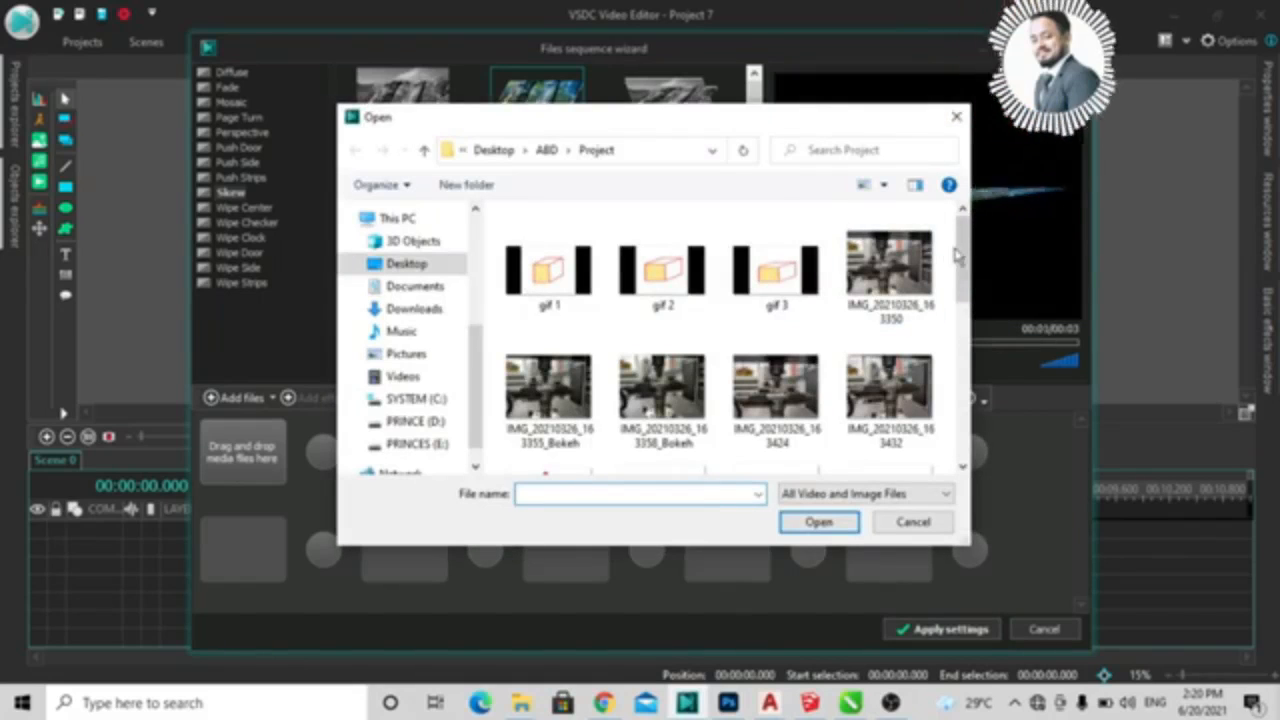
scroll(963, 273, down, 1)
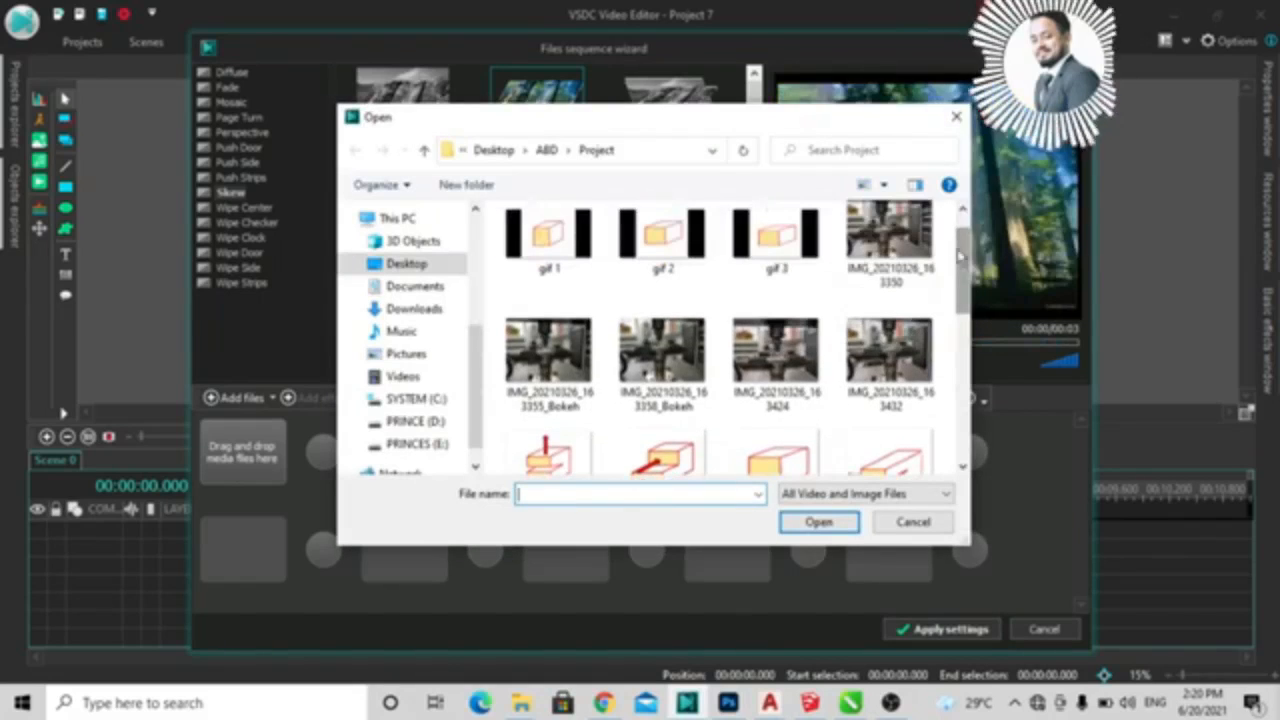
scroll(960, 340, down, 5)
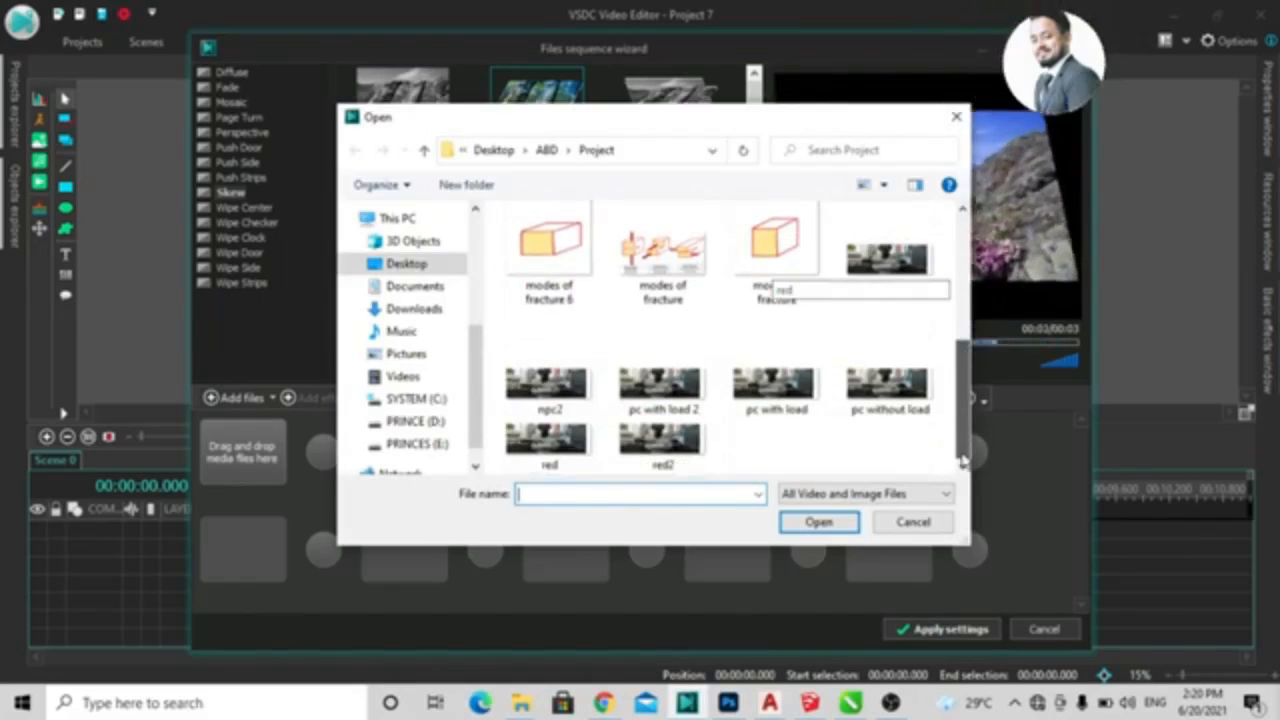
drag(772, 461, 914, 409)
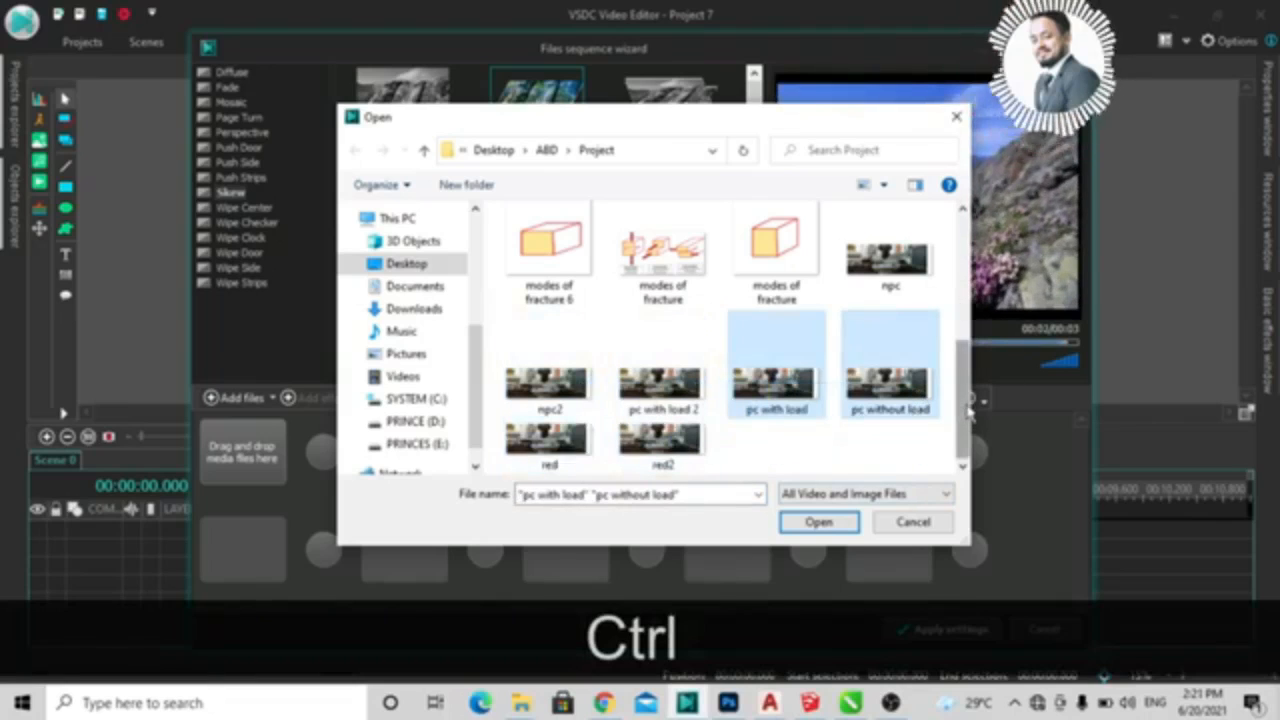
scroll(968, 400, up, 1)
scroll(968, 400, up, 3)
ctrl+click(889, 270)
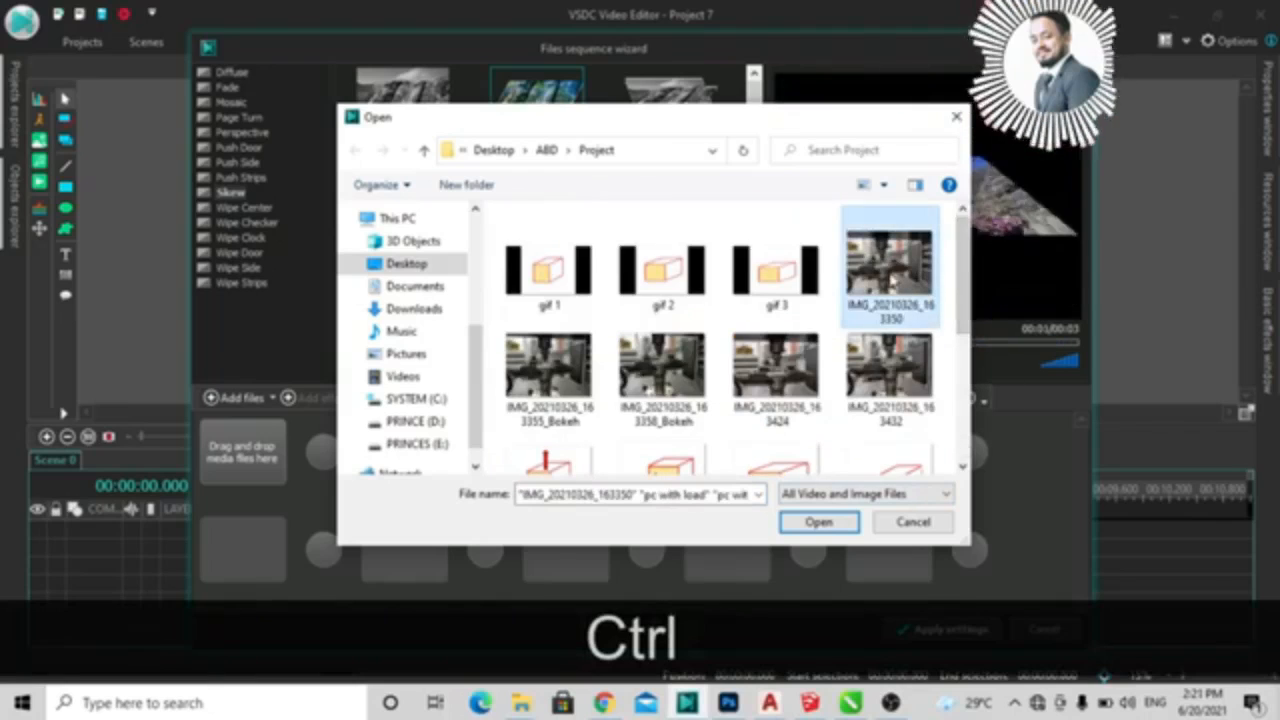
ctrl+click(548, 370)
ctrl+click(661, 370)
ctrl+click(775, 370)
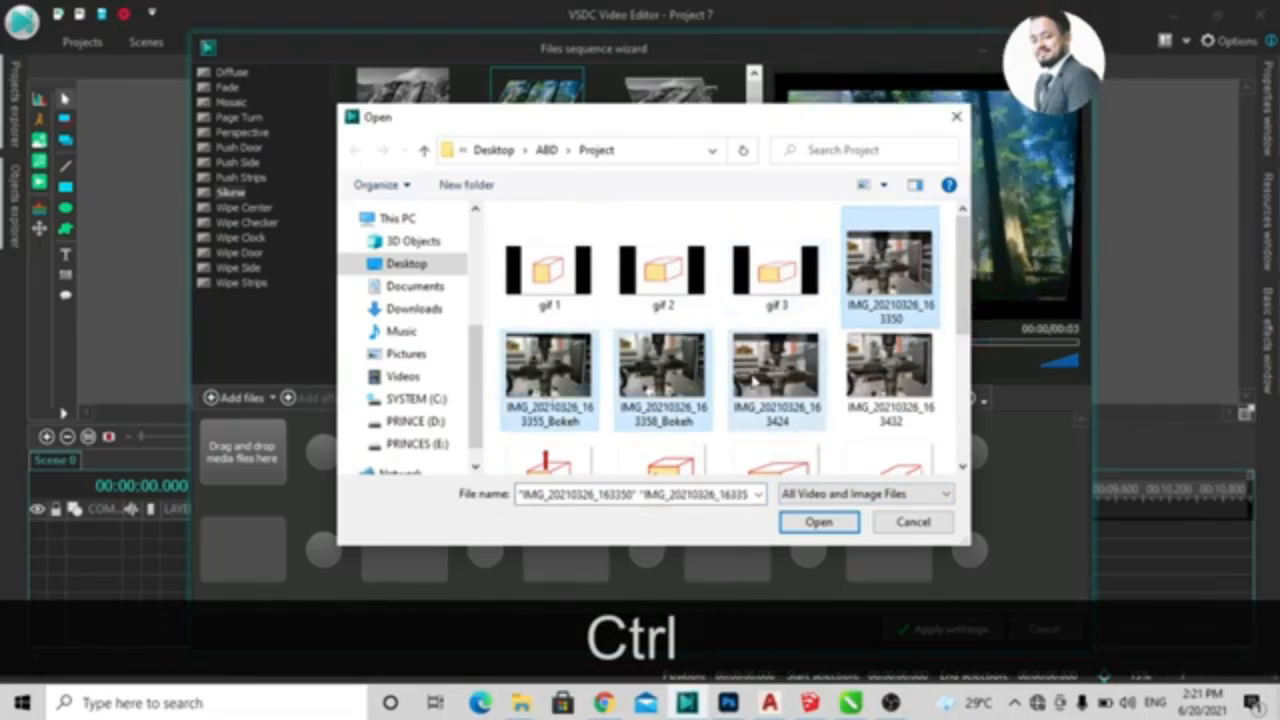
ctrl+click(899, 384)
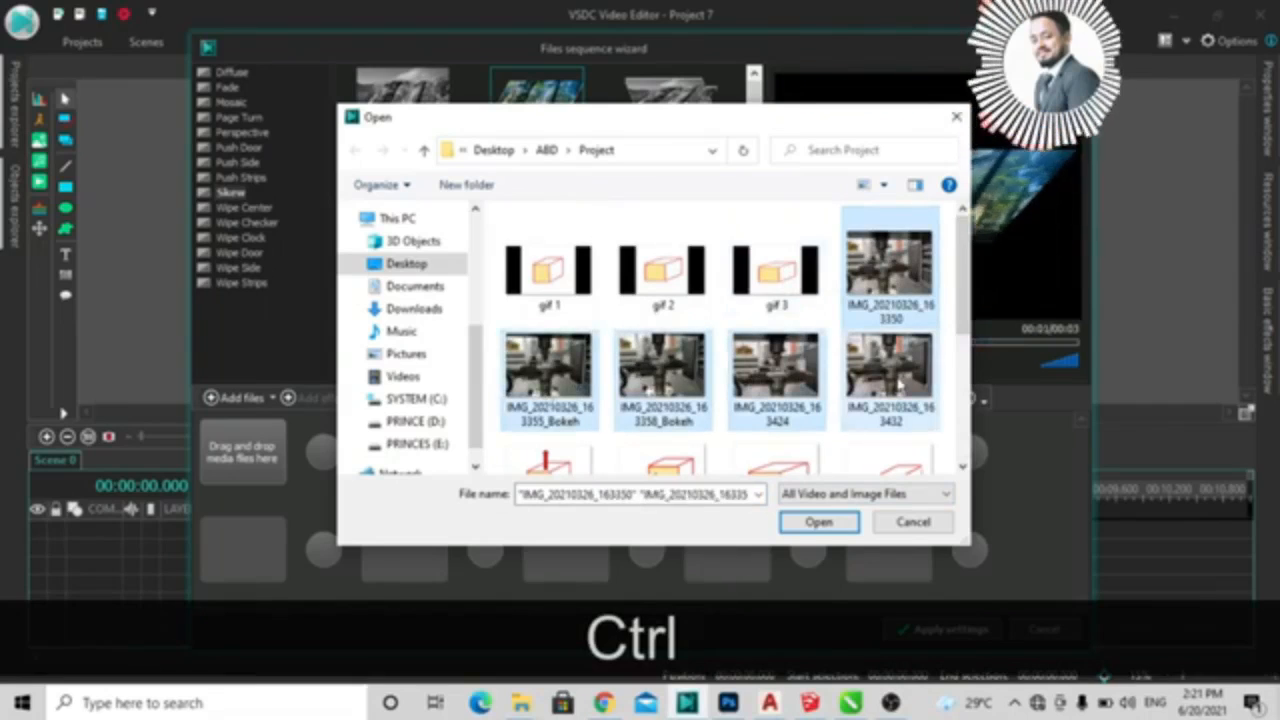
click(819, 522)
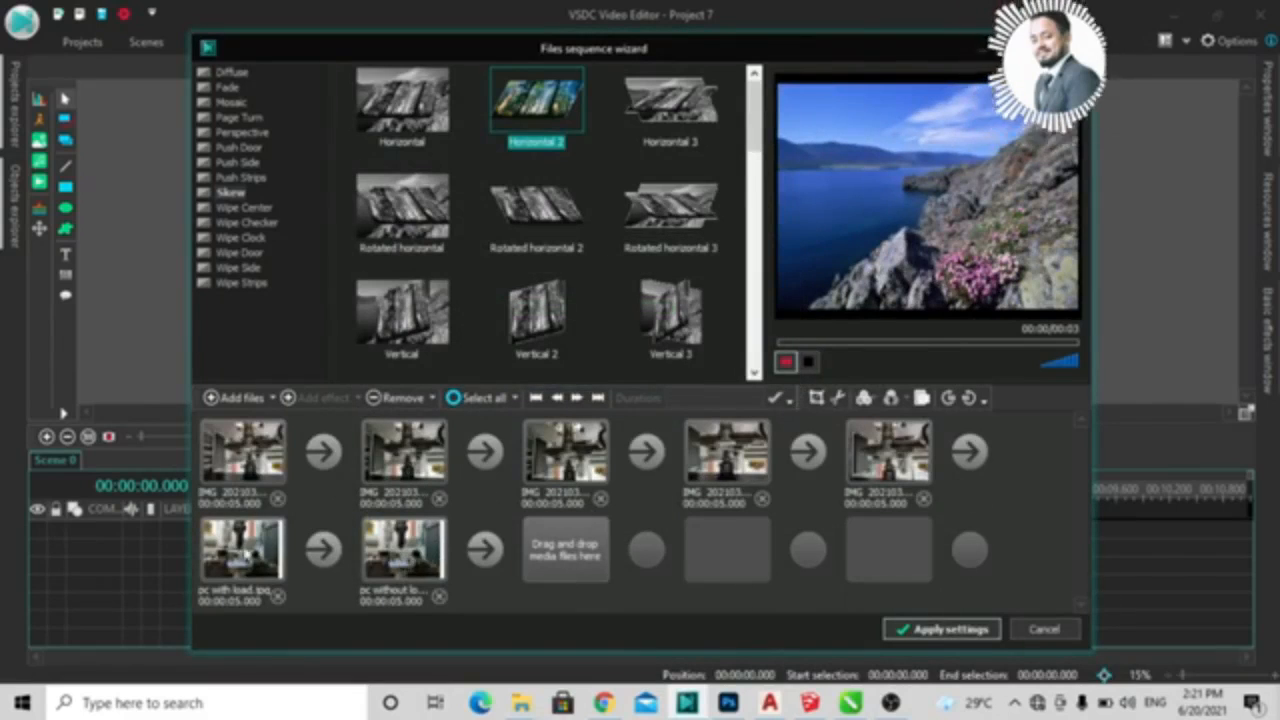
Step: Remove the pc without load image from the slideshow sequence
click(423, 565)
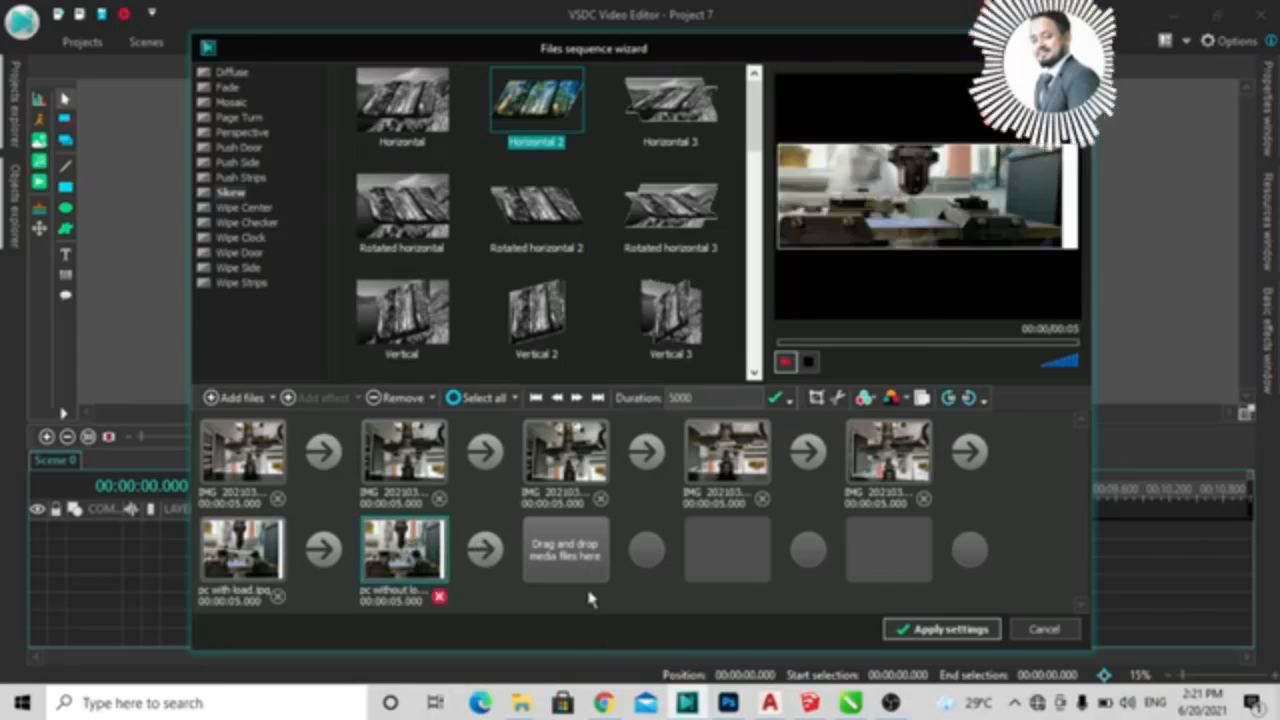
key(ctrl)
key(ctrl)
key(ctrl)
click(440, 597)
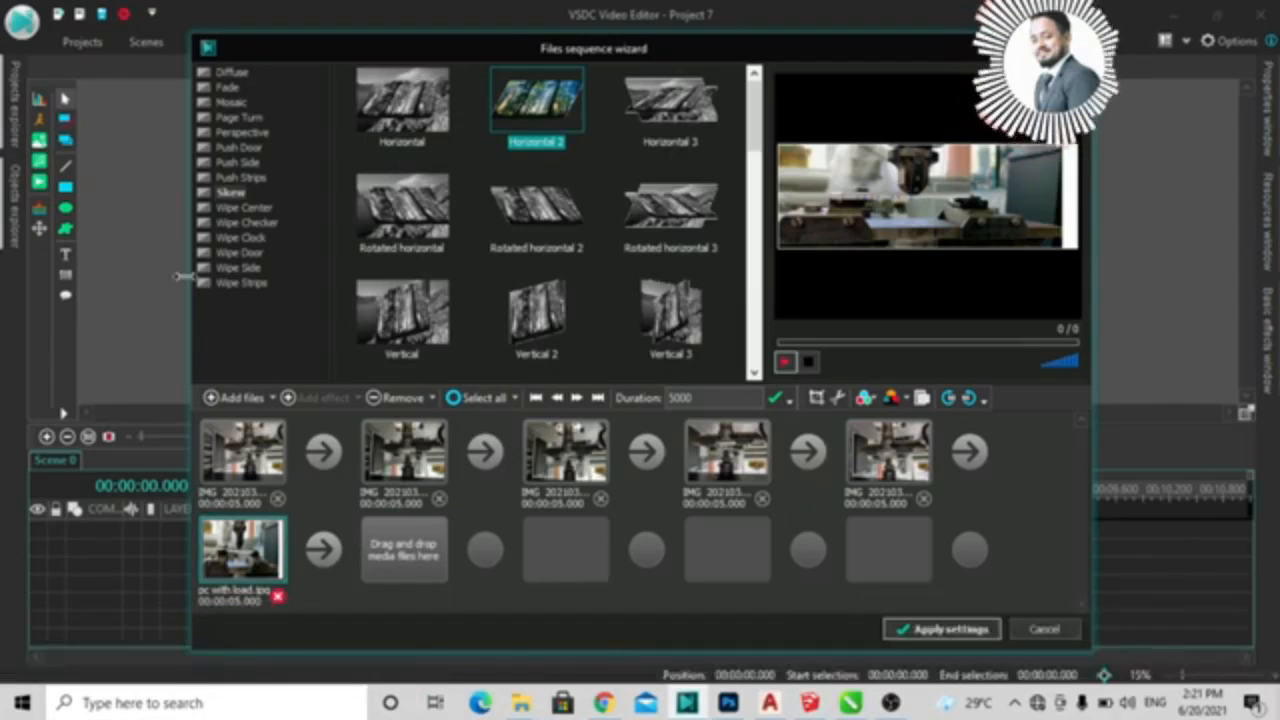
click(412, 528)
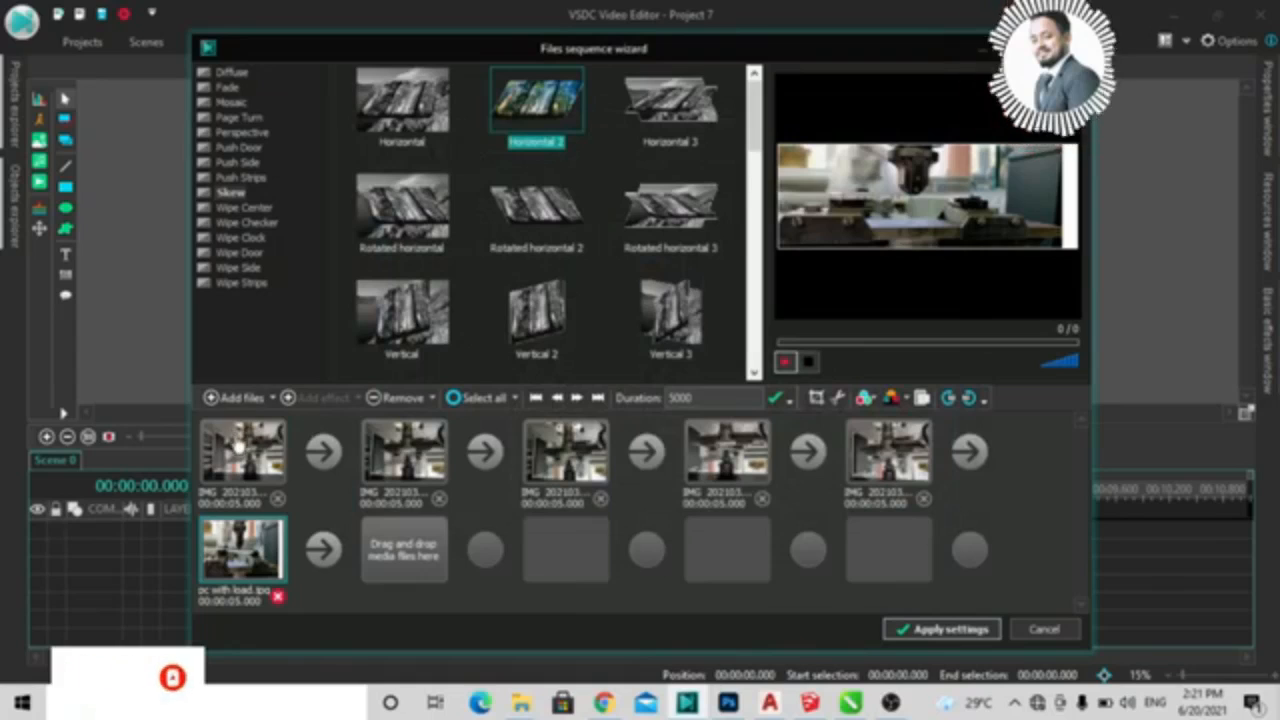
Step: Reorder the sequence by moving the first image to third place and pc with load.jpg to second, and on to fourth place
drag(247, 452, 560, 474)
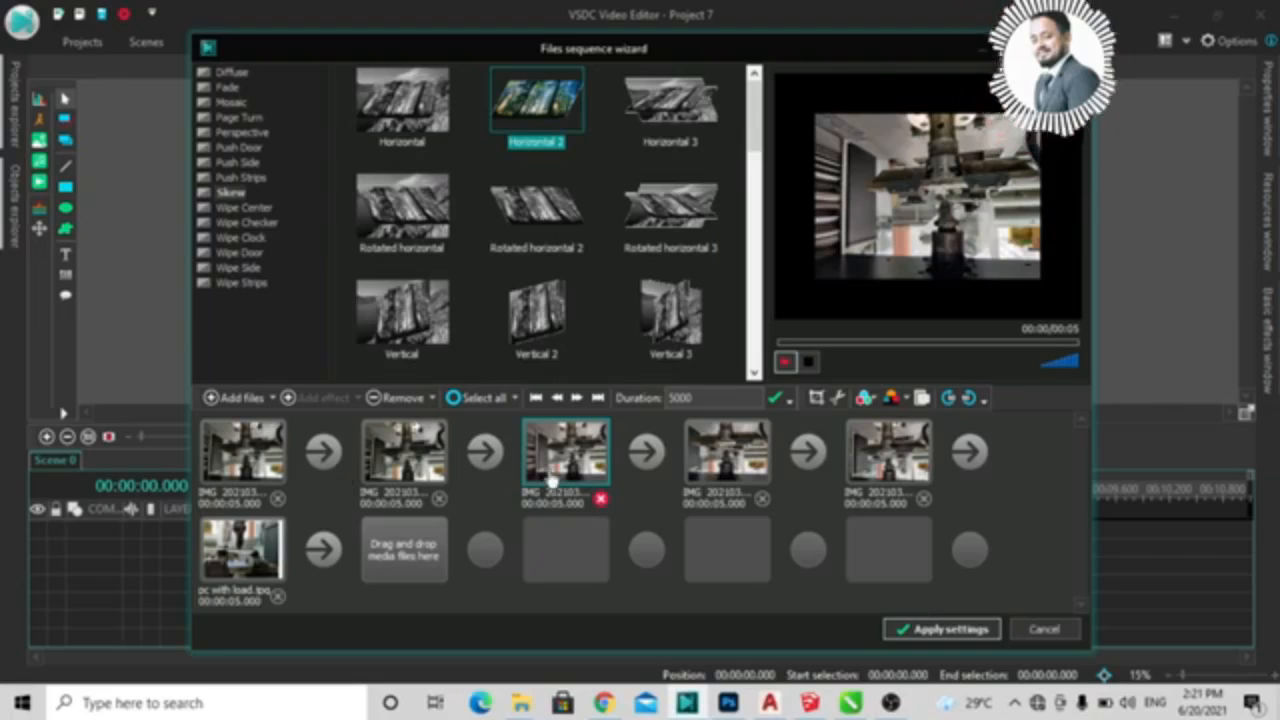
drag(250, 555, 405, 458)
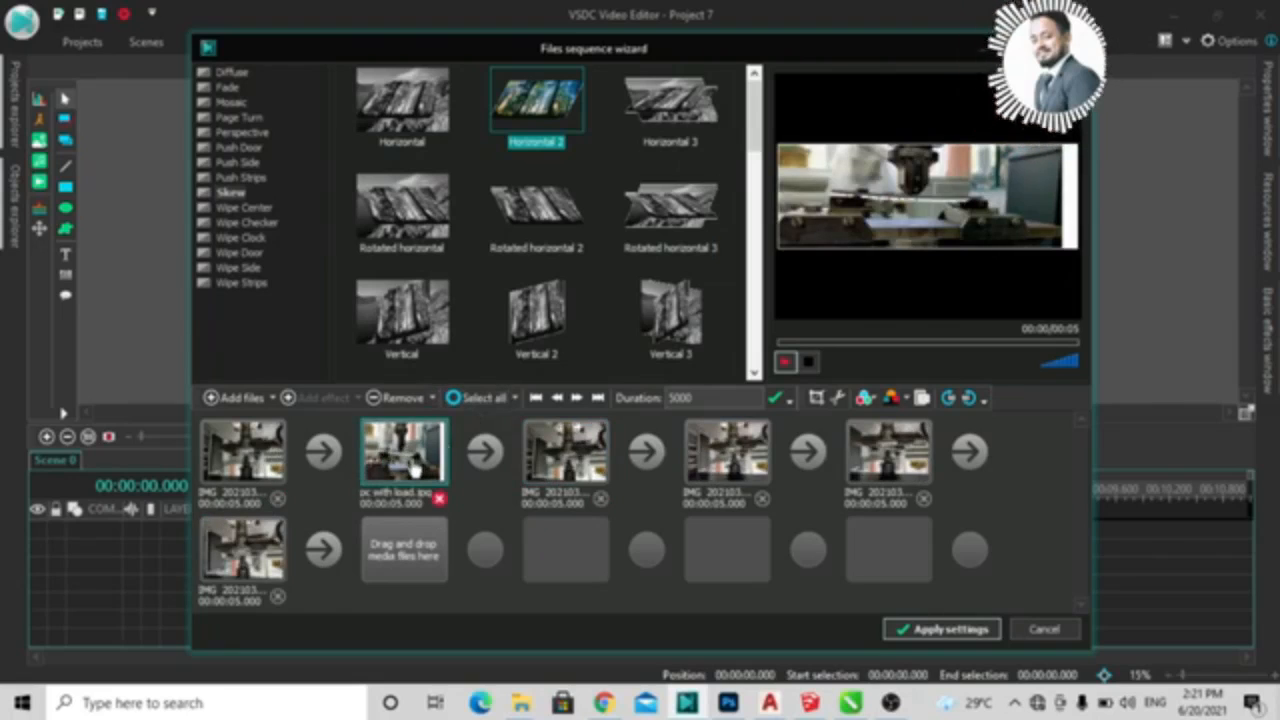
key(ctrl)
key(ctrl)
key(ctrl)
key(ctrl)
key(ctrl)
key(ctrl)
key(ctrl)
key(ctrl)
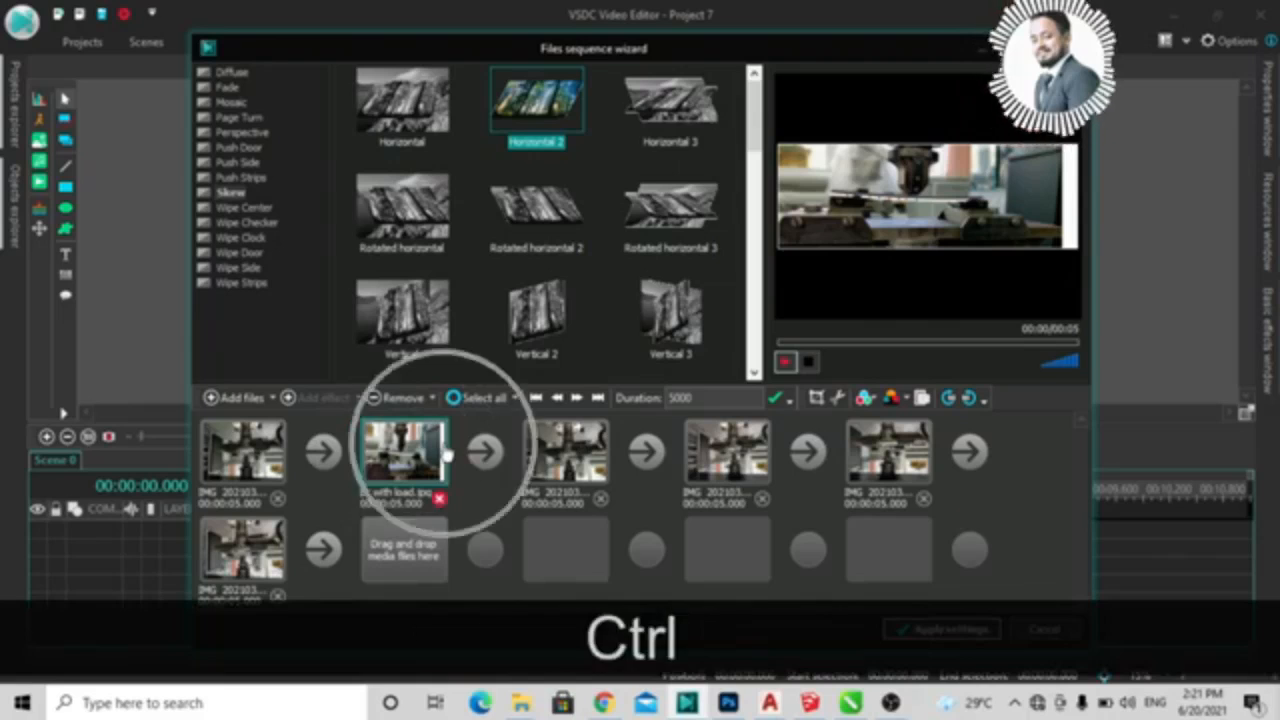
key(ctrl)
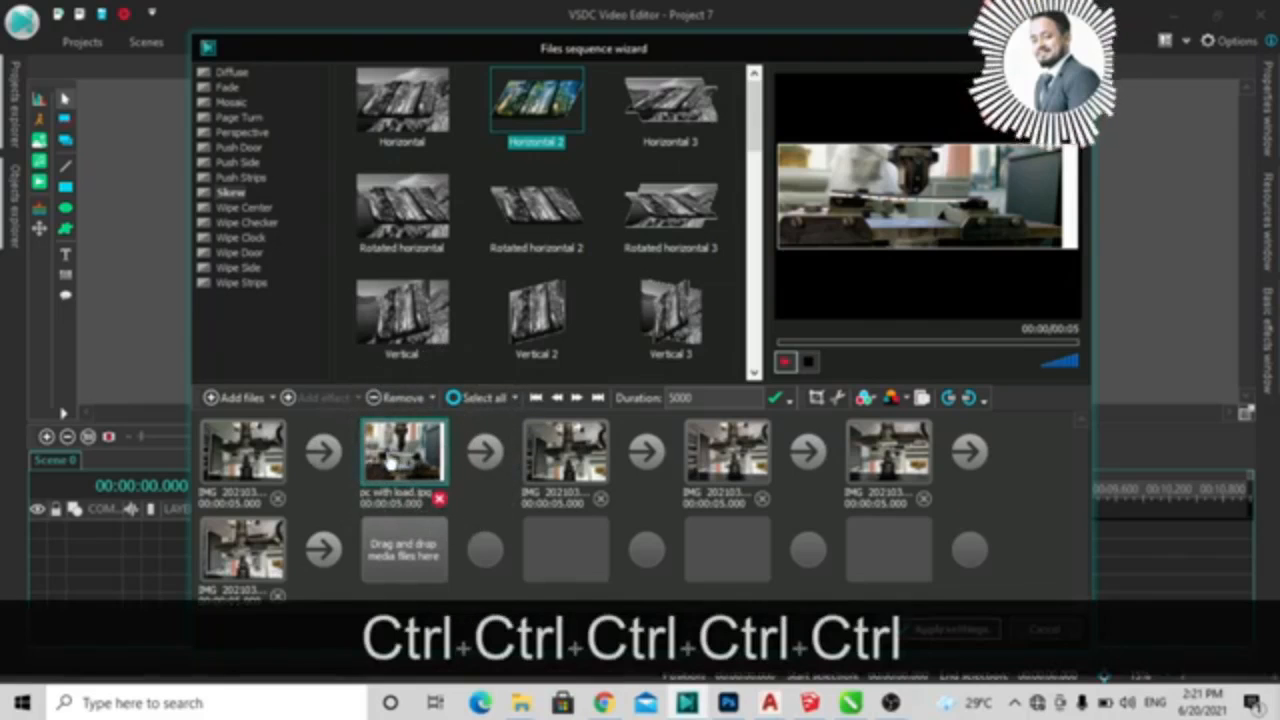
drag(390, 460, 718, 480)
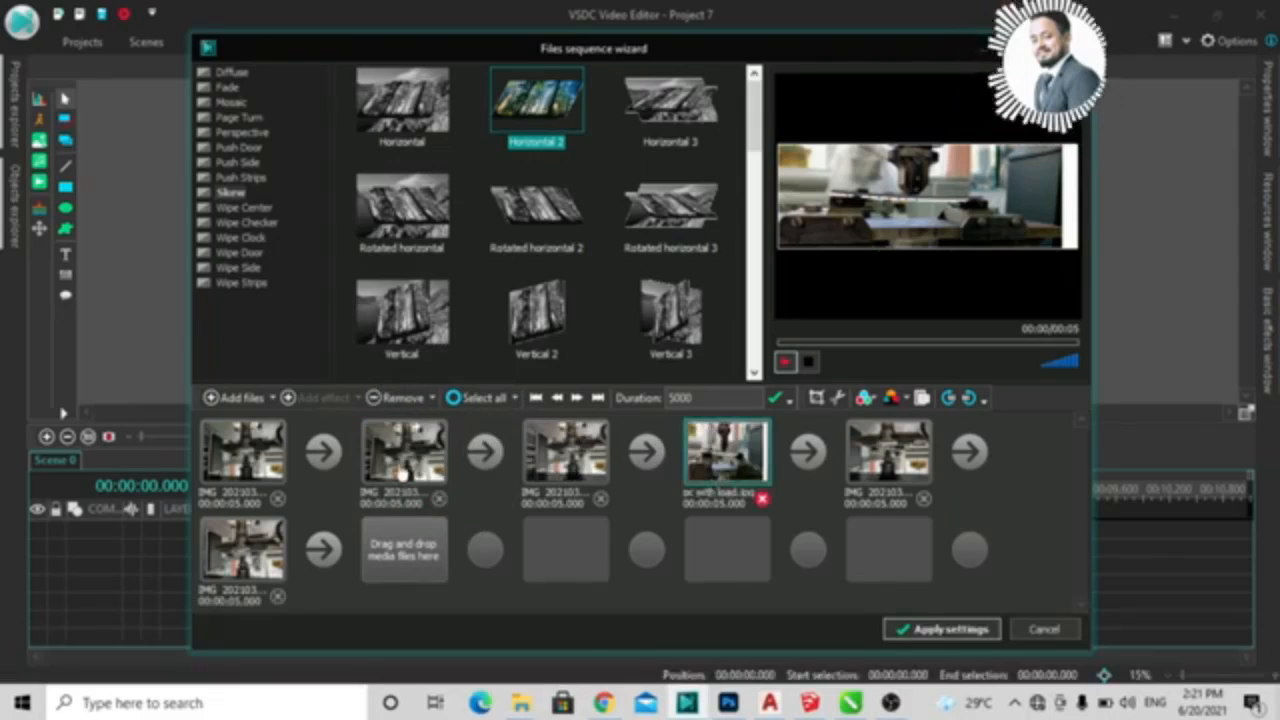
Step: Select the transition slot between the first two images and preview the Diffuse effects, including the Left to right, Right to left and Top to bottom variants
key(ctrl)
key(ctrl)
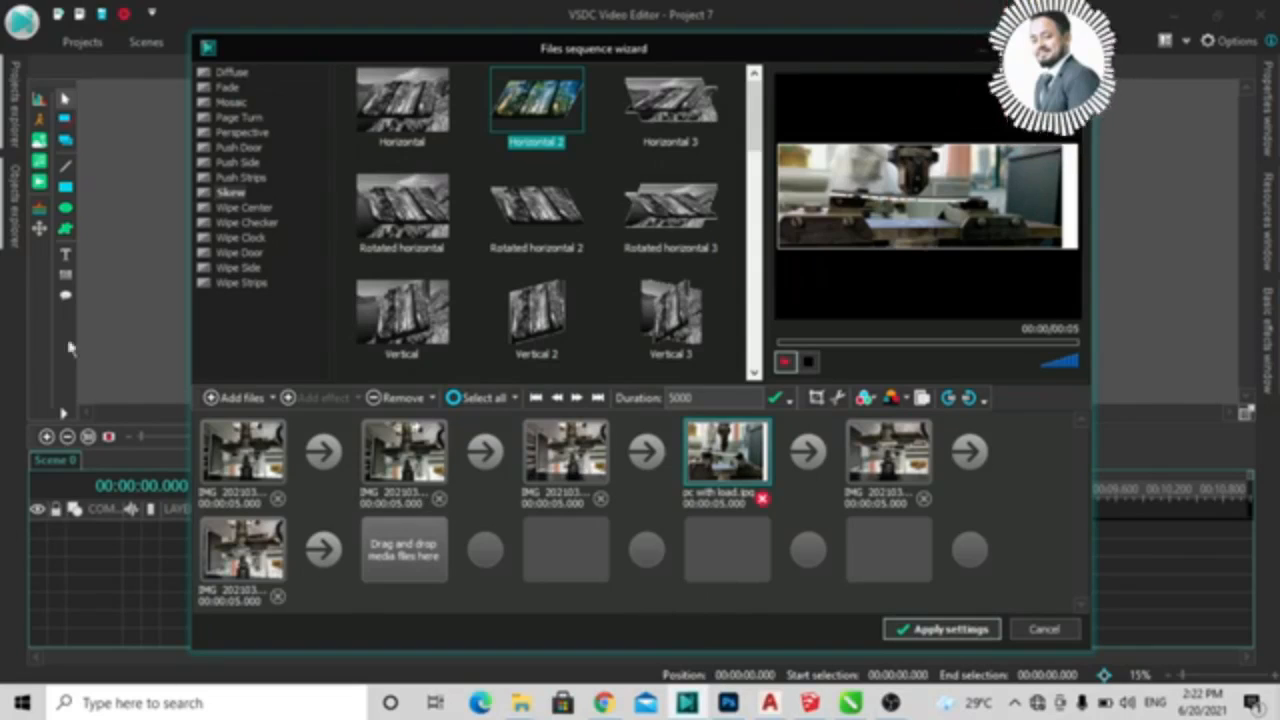
key(ctrl)
key(ctrl)
key(ctrl)
key(ctrl)
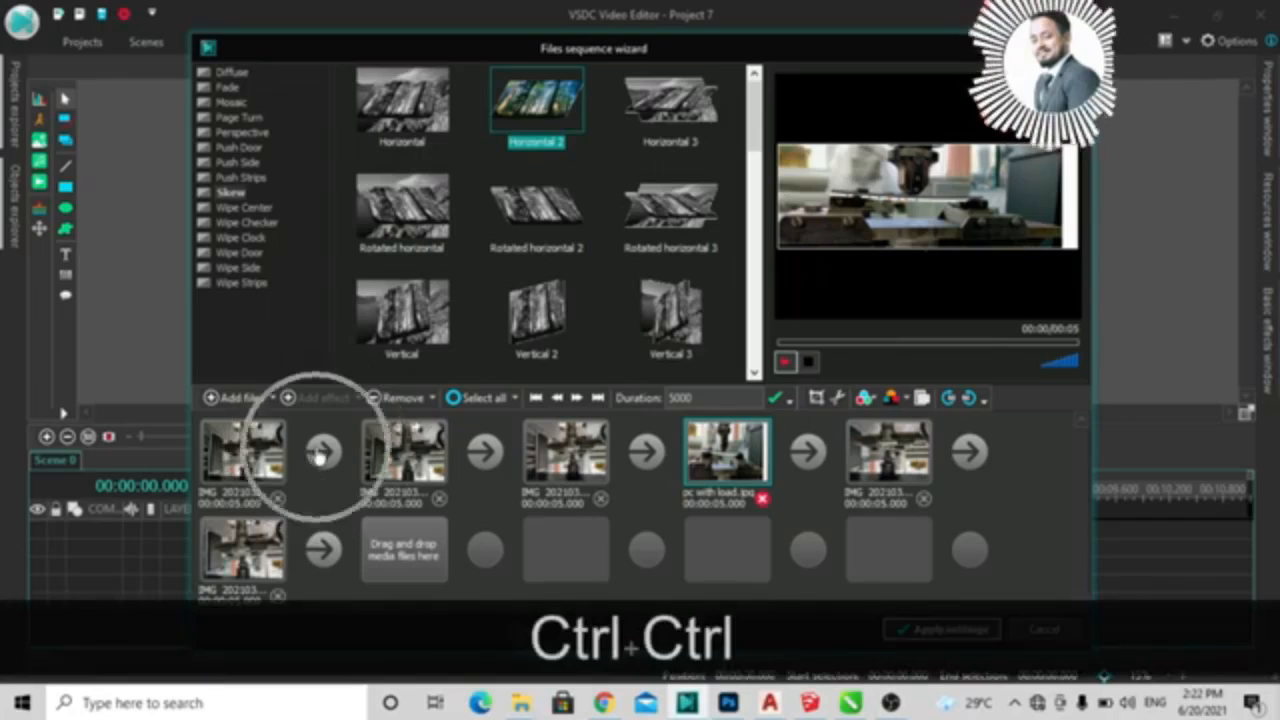
click(322, 453)
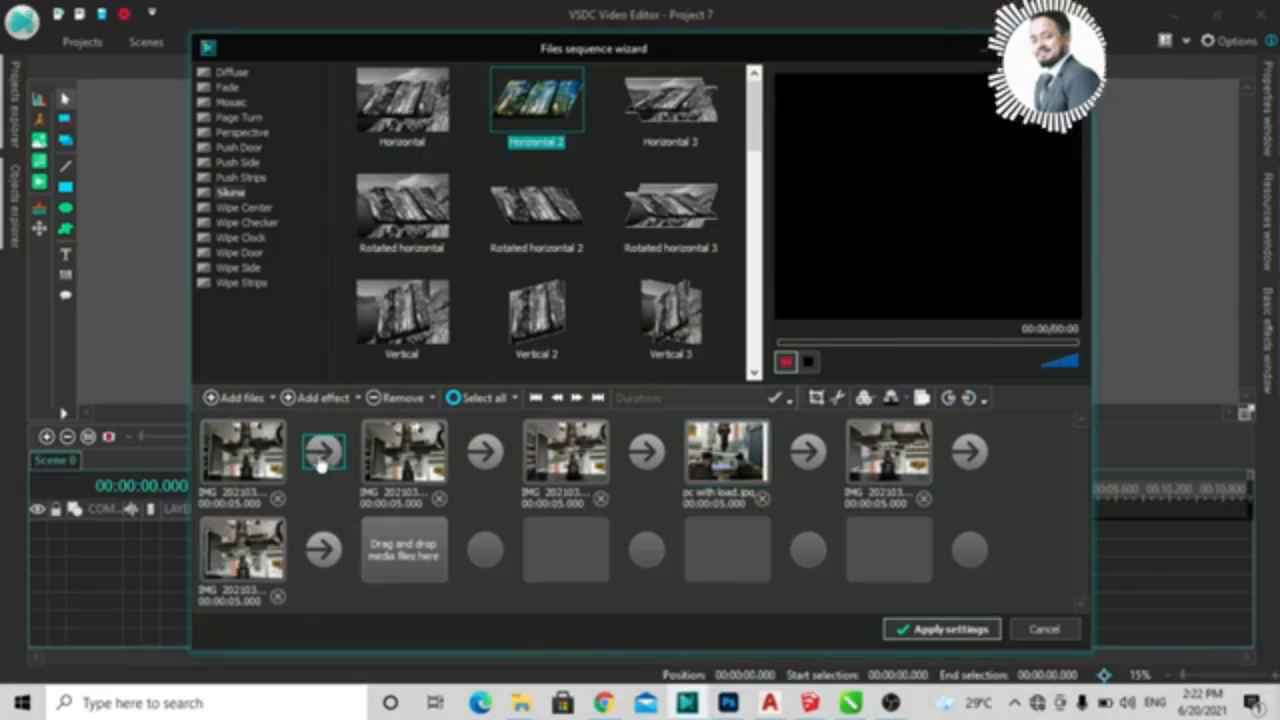
click(228, 73)
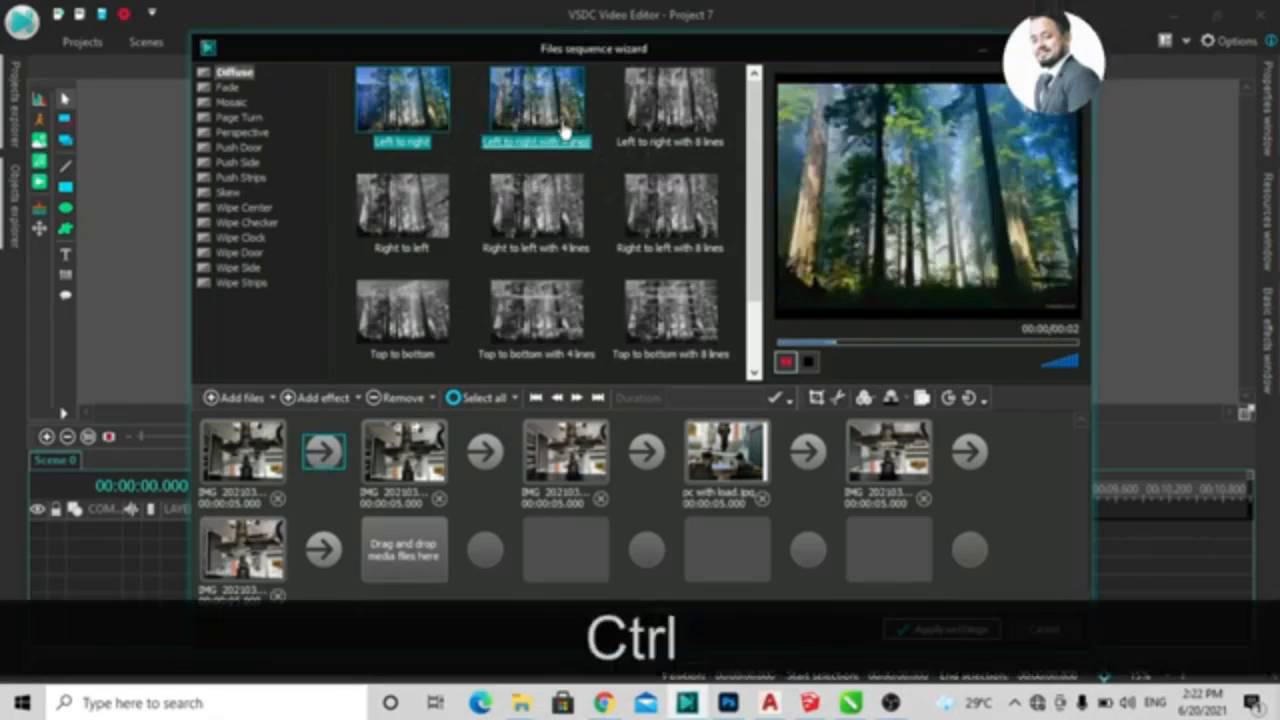
ctrl+click(648, 126)
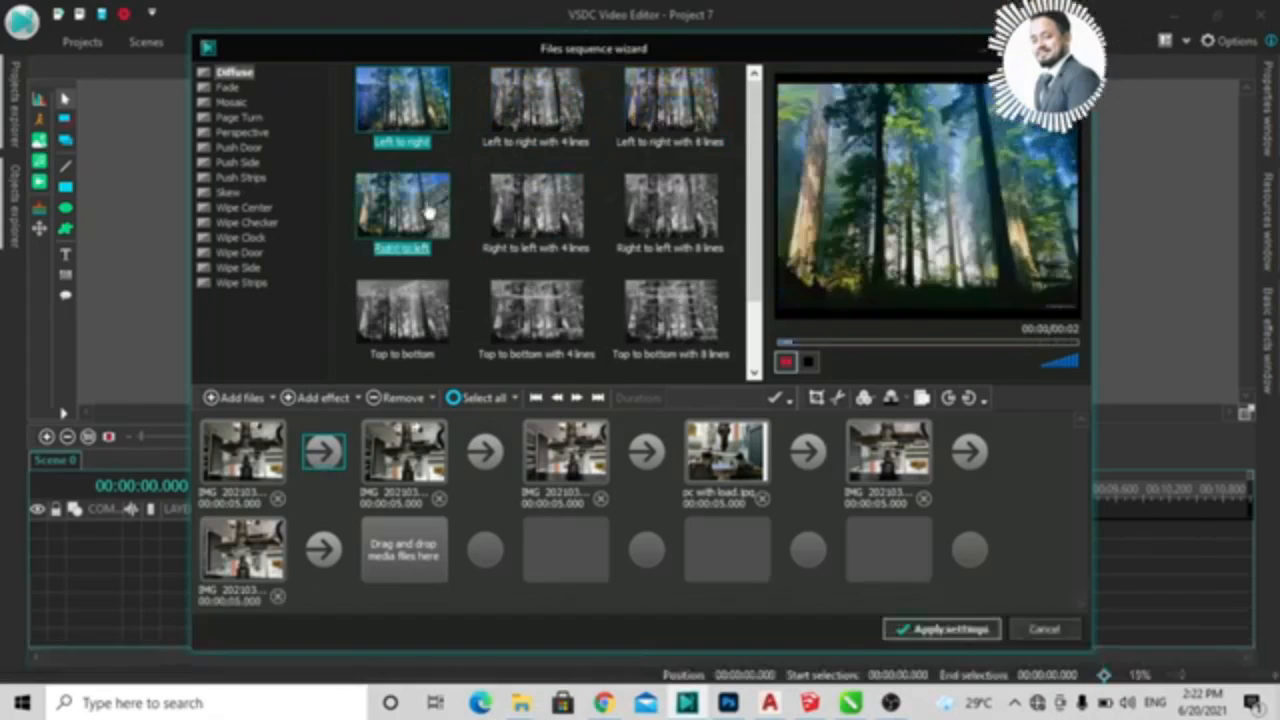
ctrl+click(428, 212)
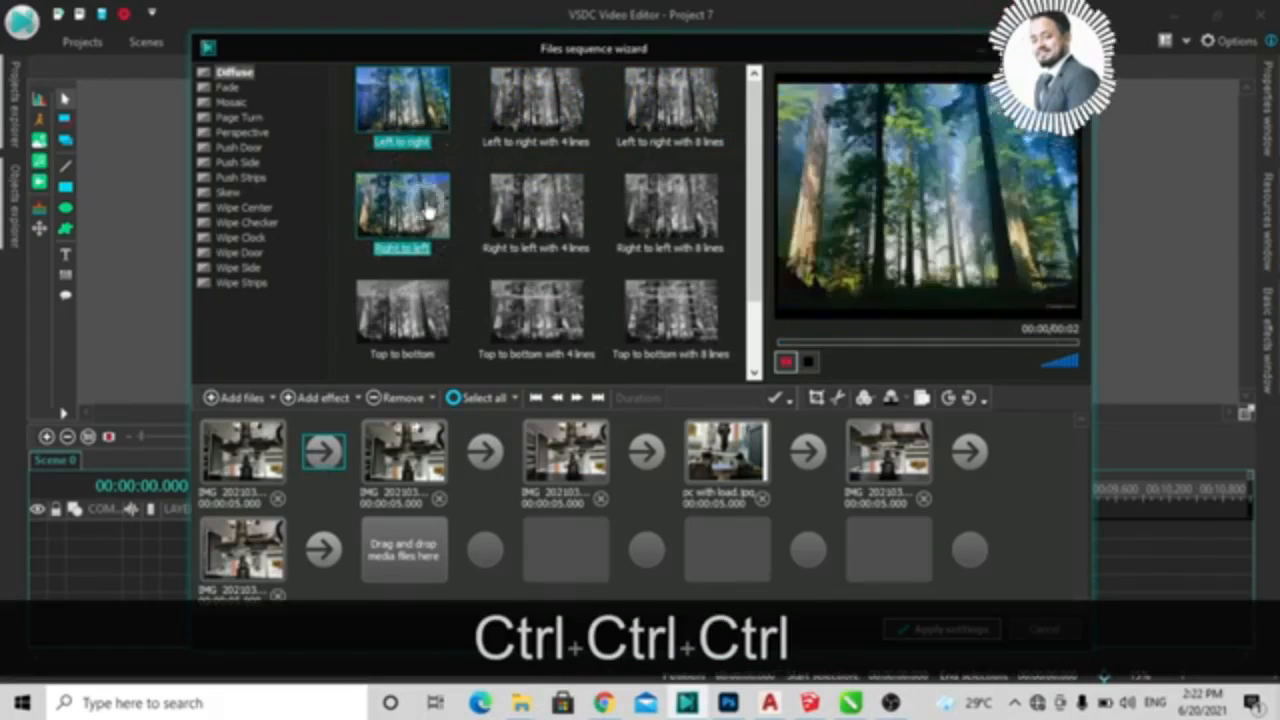
ctrl+click(428, 212)
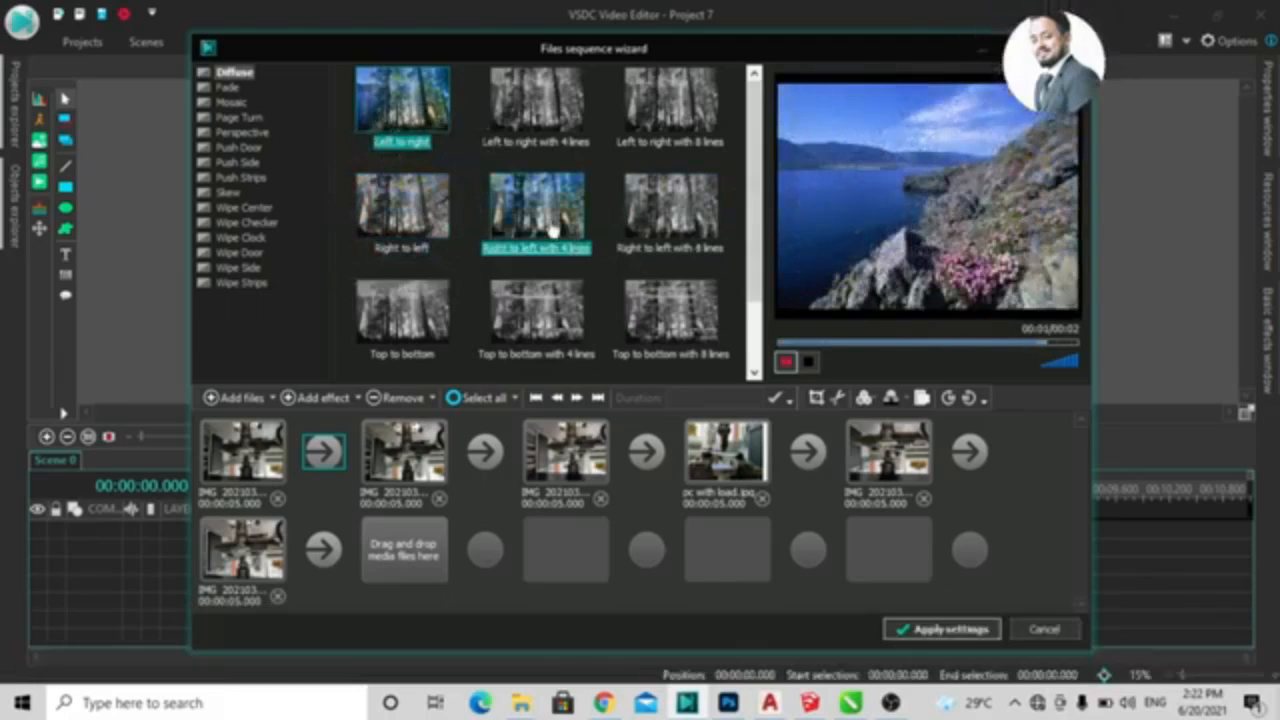
click(552, 230)
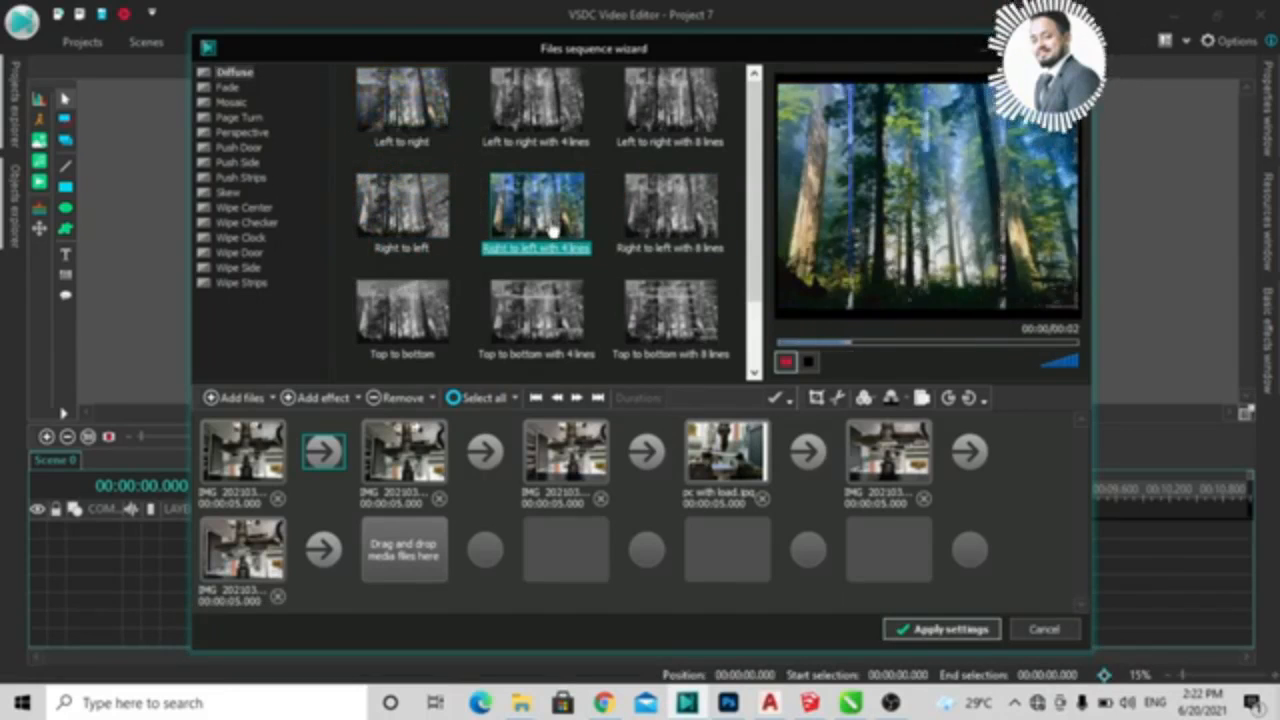
click(643, 225)
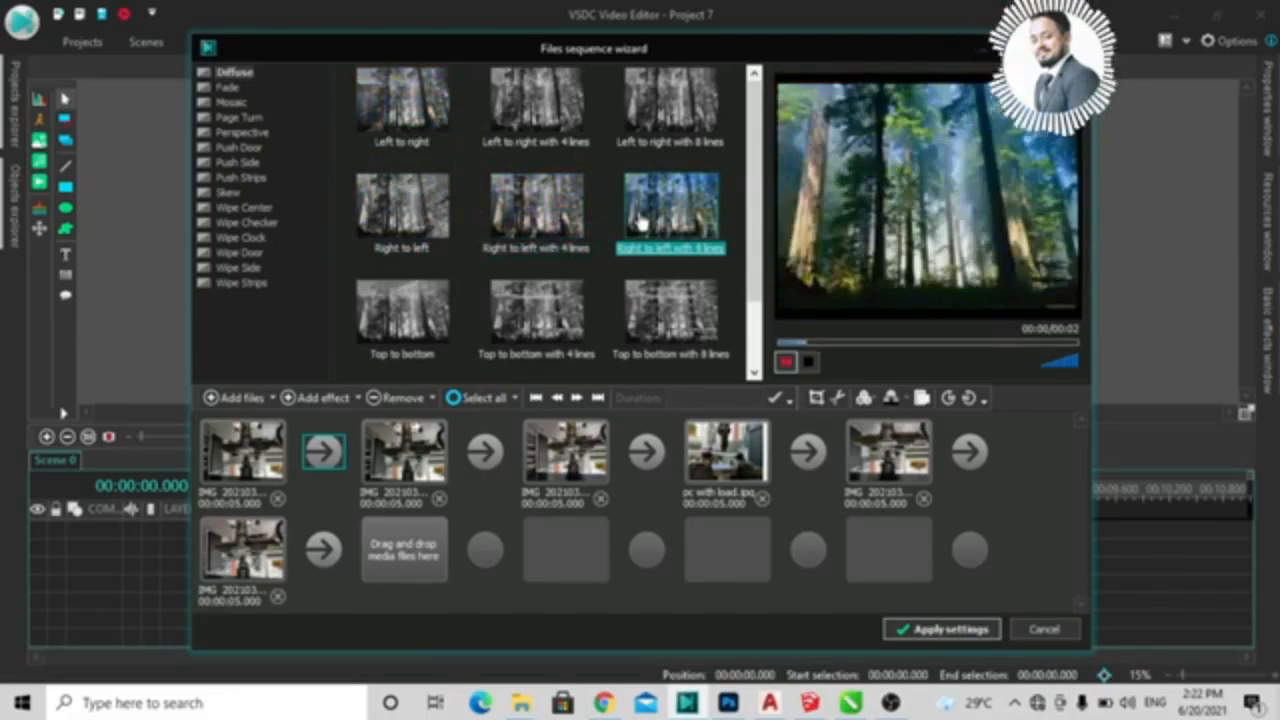
click(406, 313)
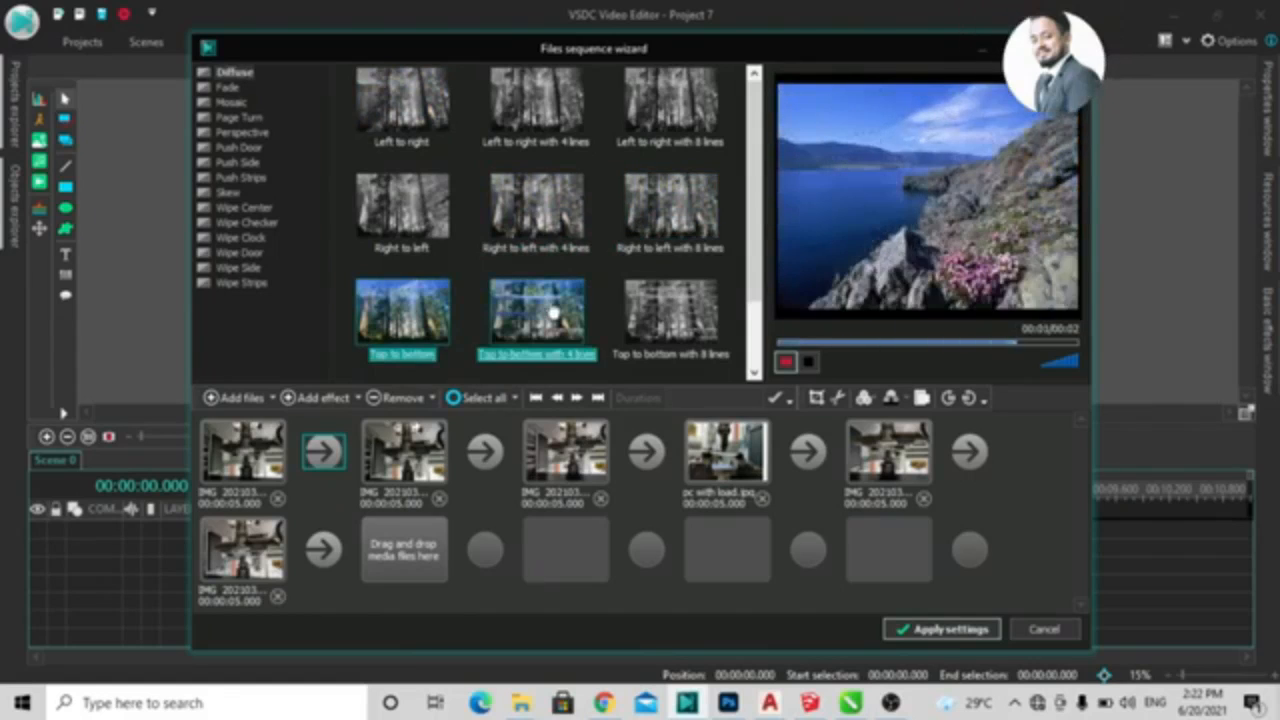
click(550, 313)
Step: Add the Diffuse Top to bottom effect to the transition between the first and second images
click(408, 334)
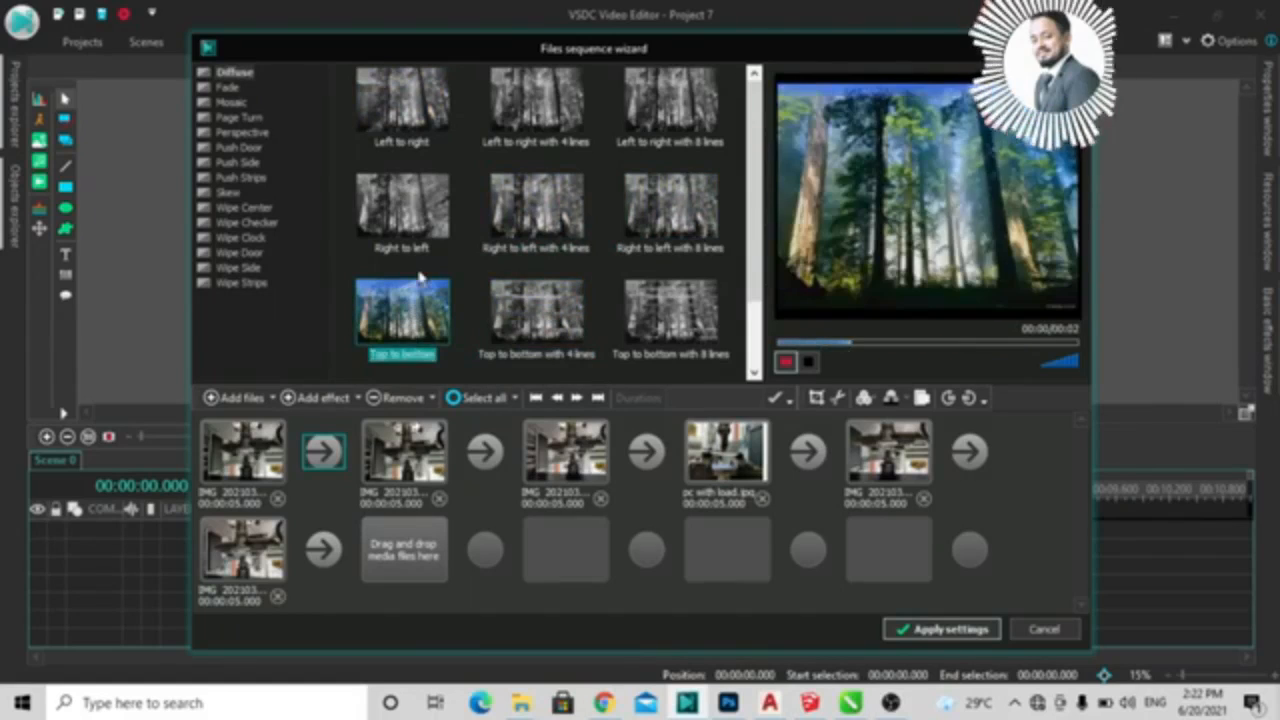
ctrl+click(322, 453)
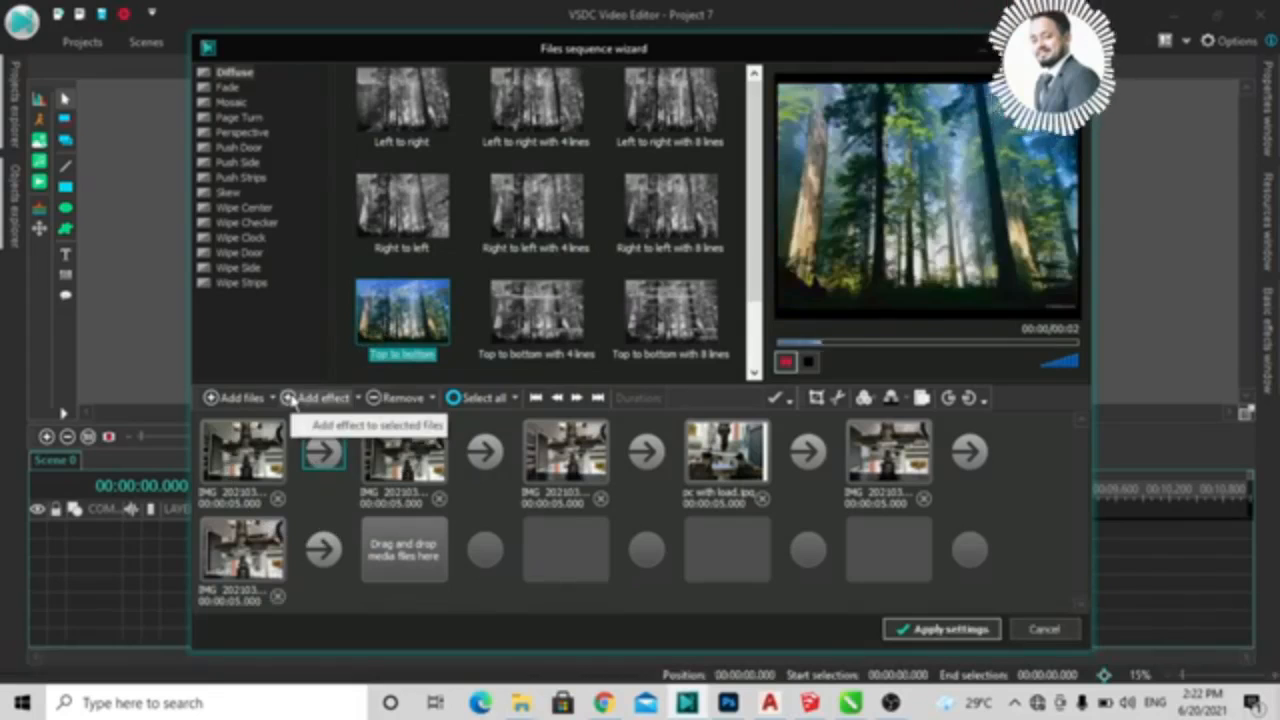
click(290, 399)
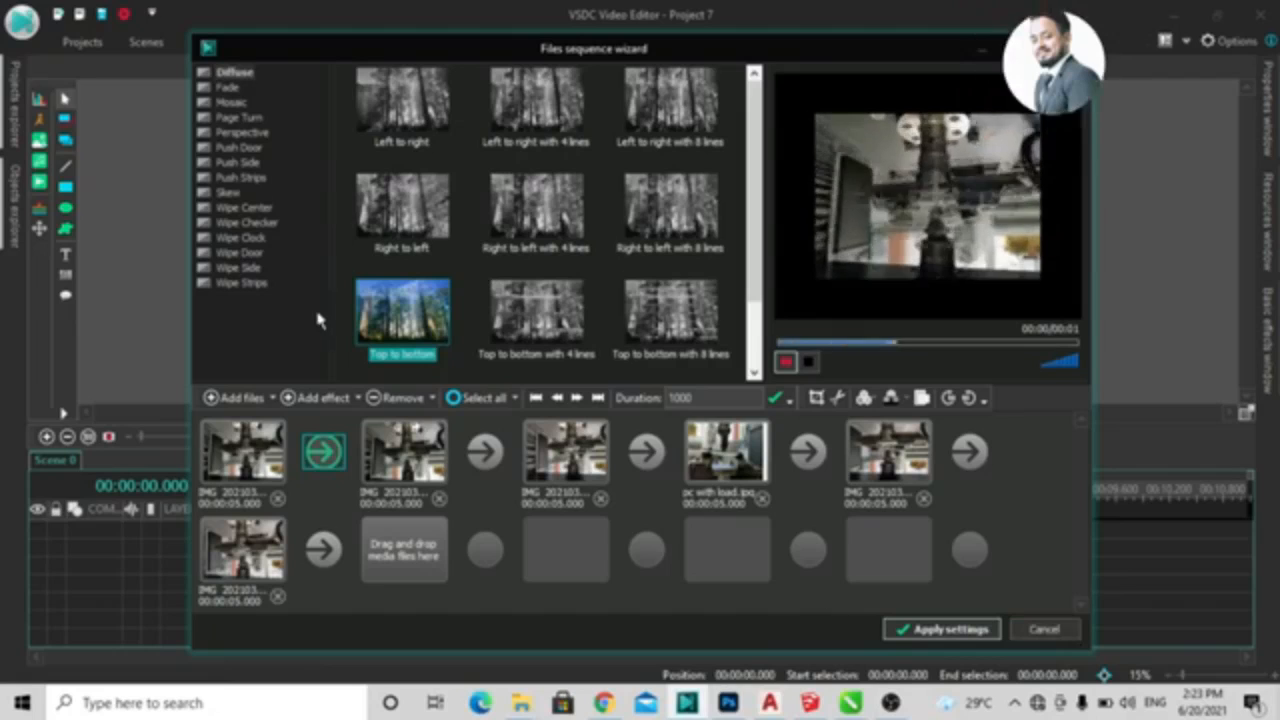
Step: Cancel the files sequence wizard and close all open projects
click(1045, 630)
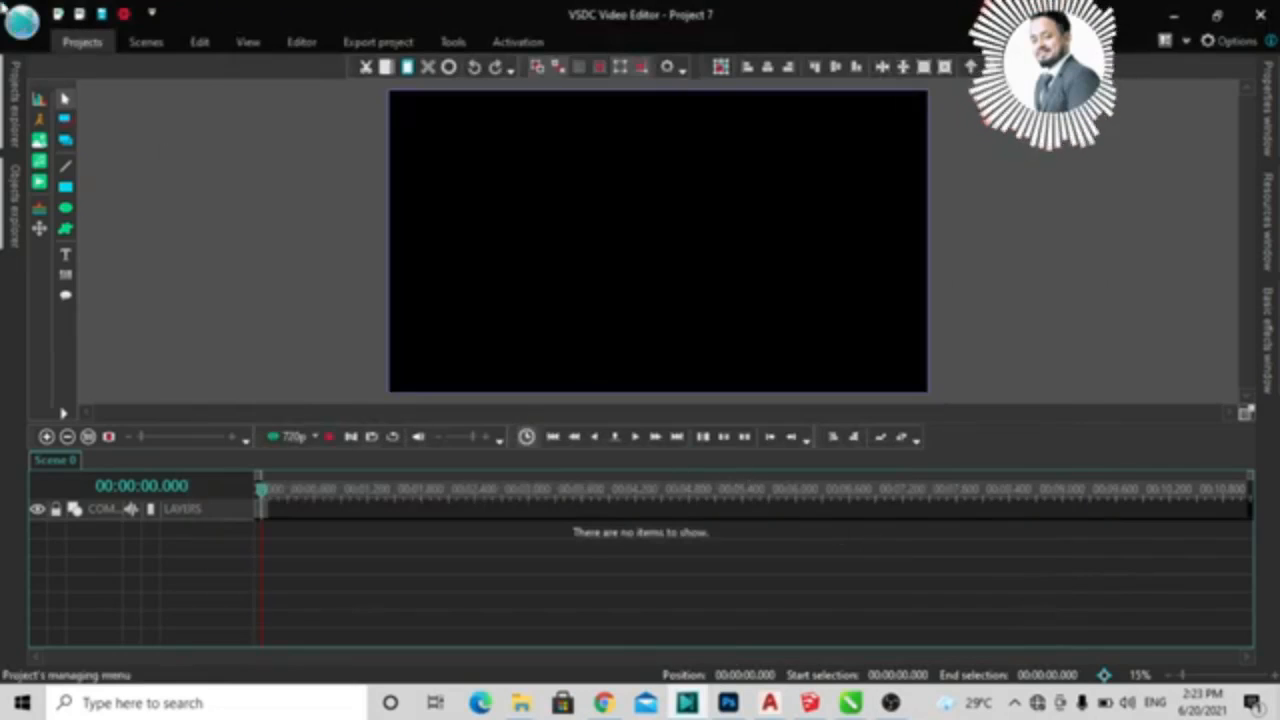
click(82, 43)
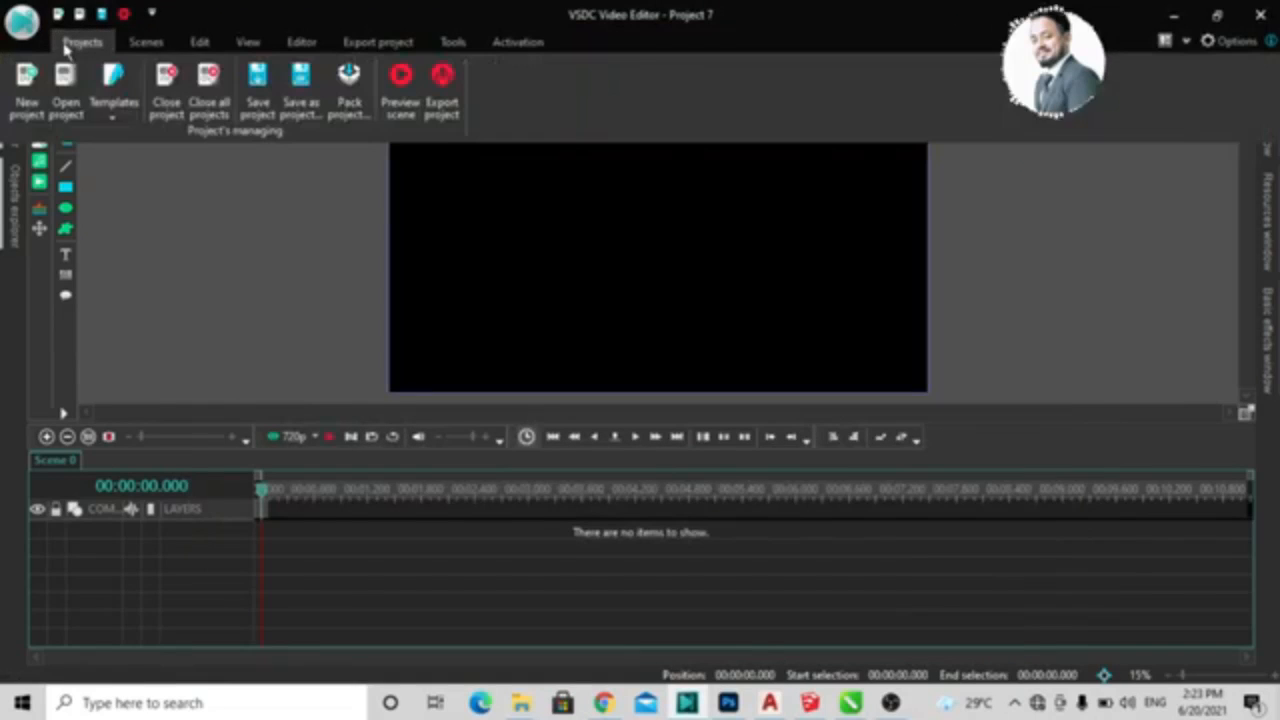
click(210, 92)
click(714, 338)
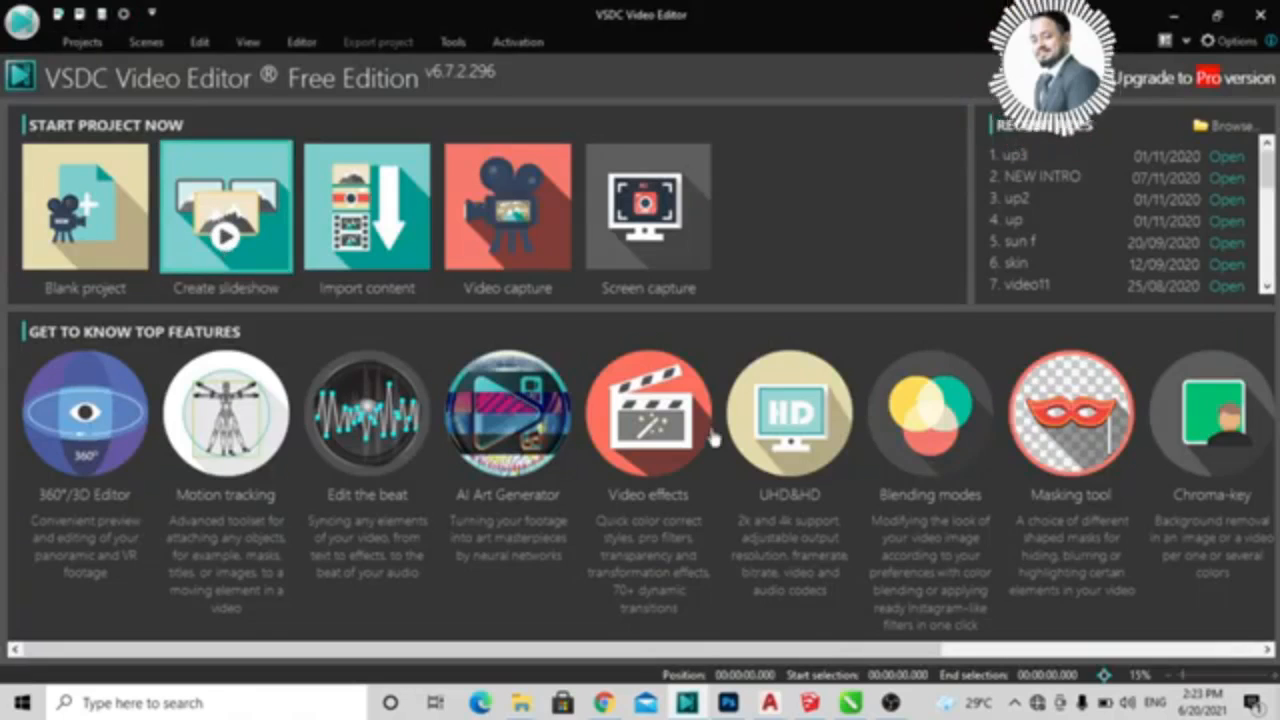
Step: Start a new slideshow and browse for media files in the images folder reached through the desktop's DEKSTOP shortcut
click(830, 488)
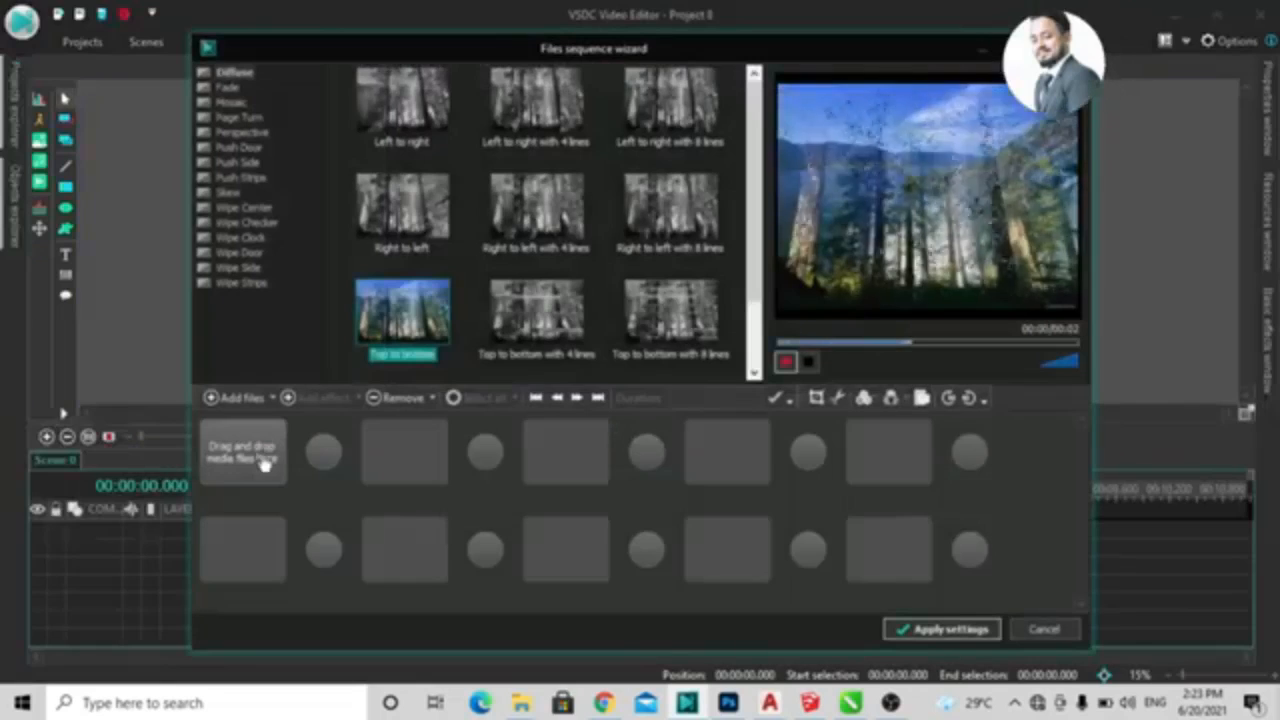
click(265, 458)
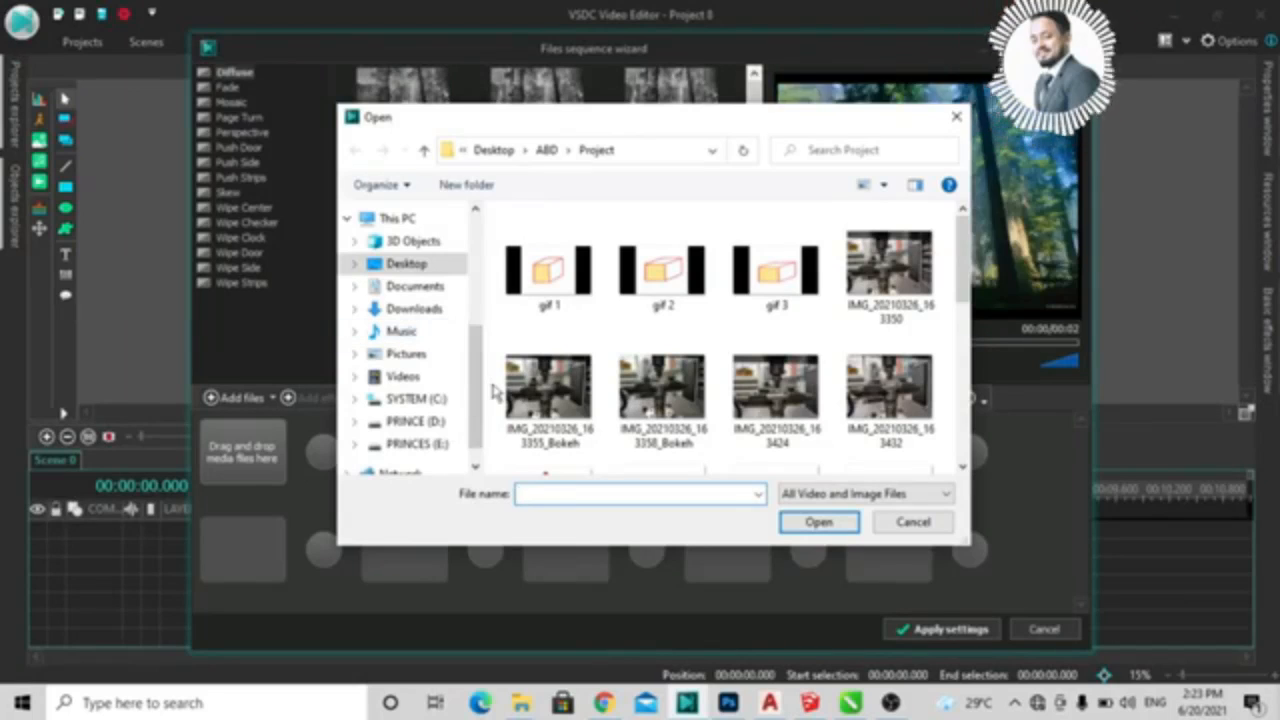
scroll(478, 372, down, 1)
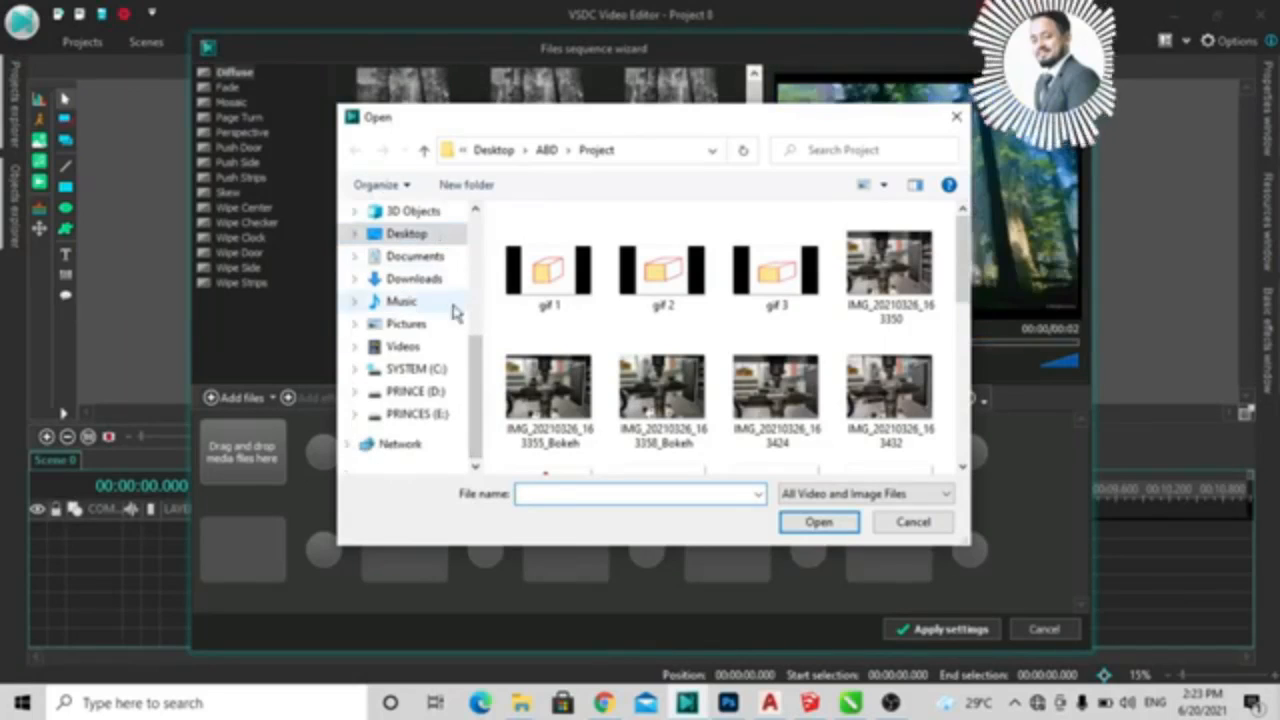
click(420, 233)
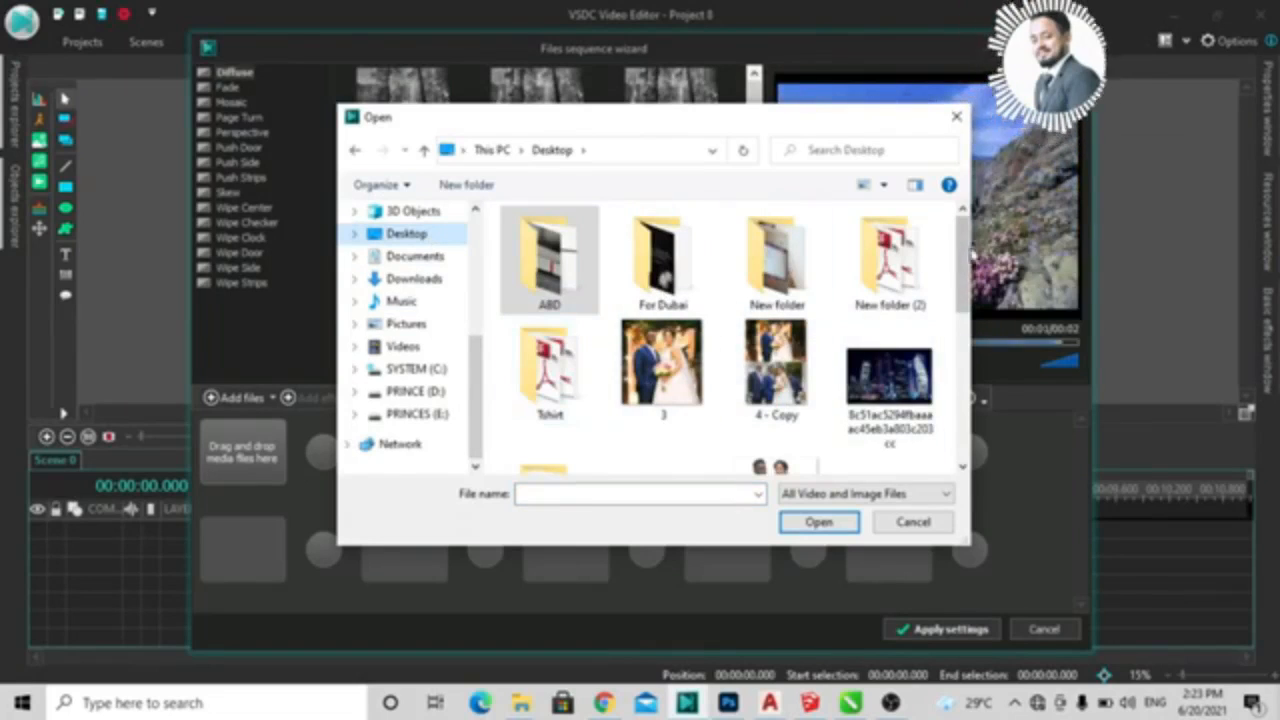
scroll(612, 278, down, 5)
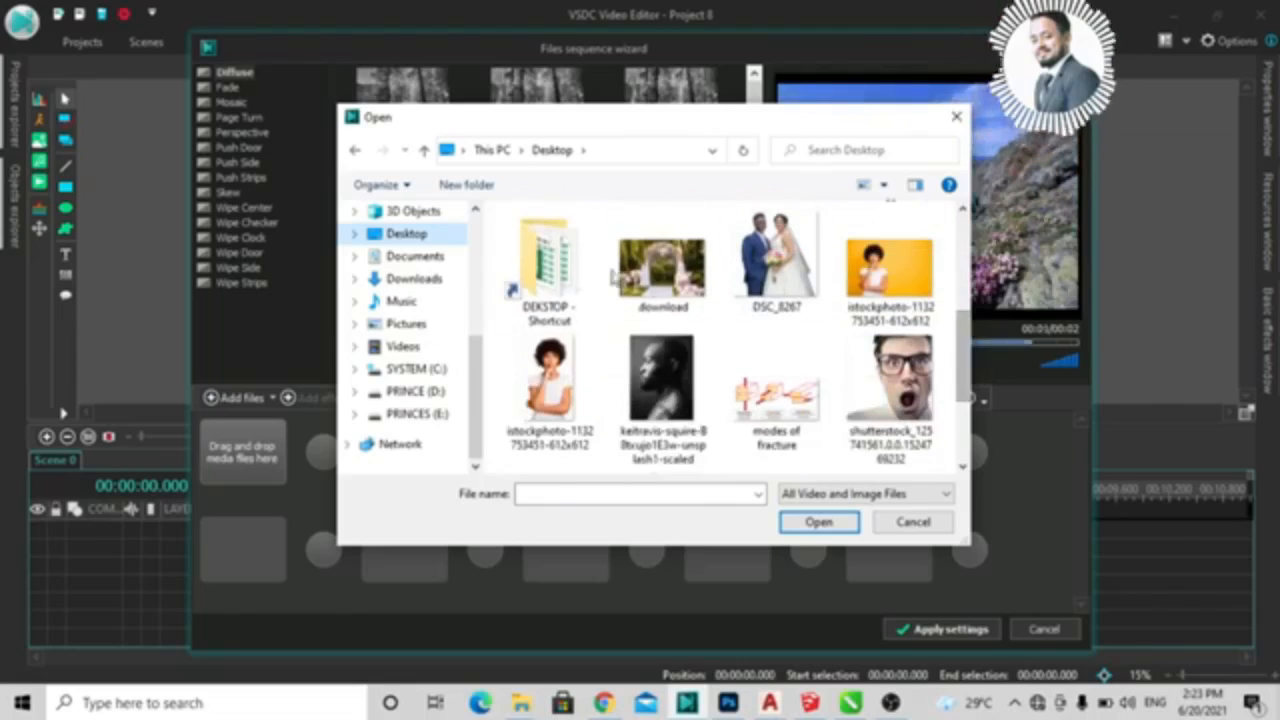
double_click(548, 262)
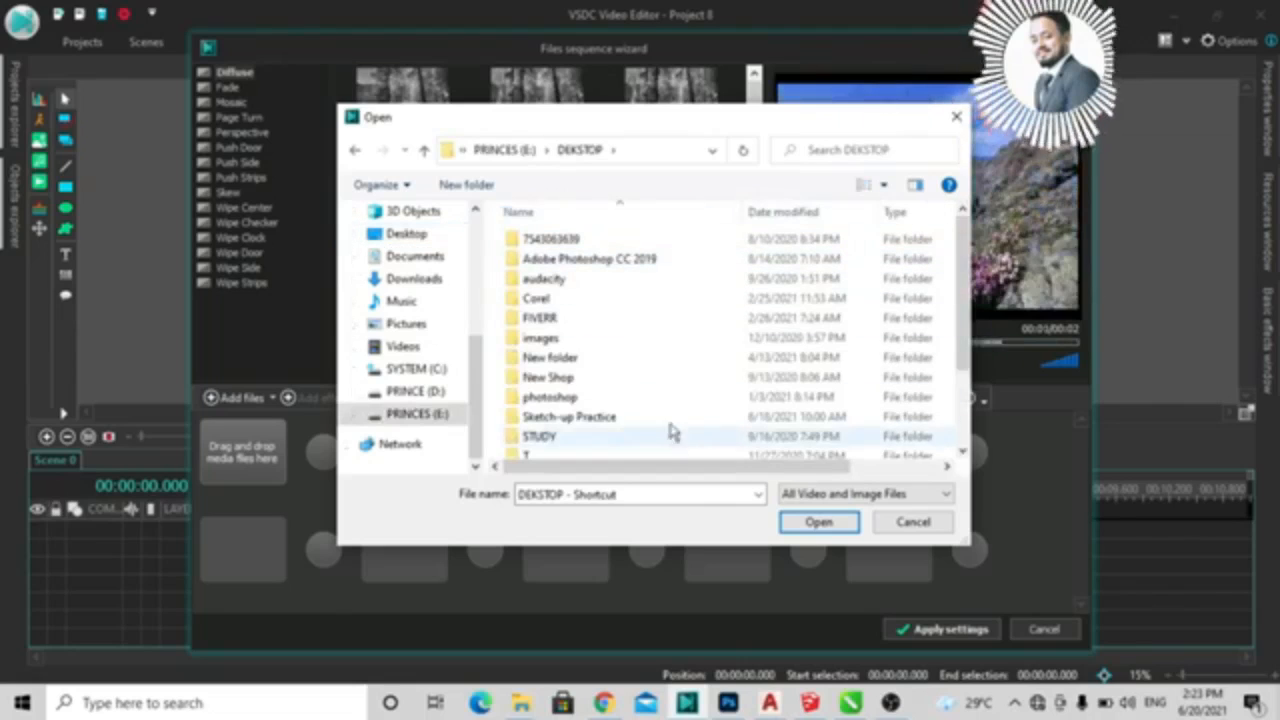
double_click(545, 339)
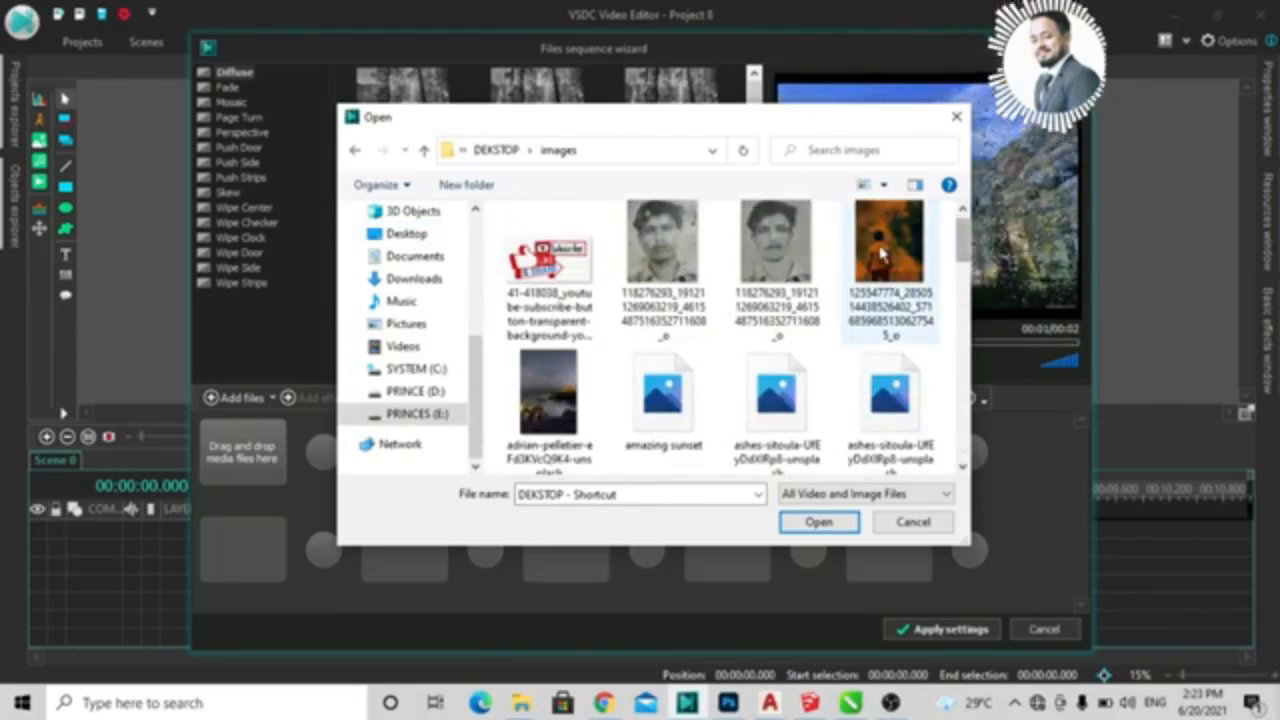
Step: Add four pictures to the sequence: the orange silhouette, the dusk seascape, amazing sunset and the darker light bulb image
ctrl+click(889, 255)
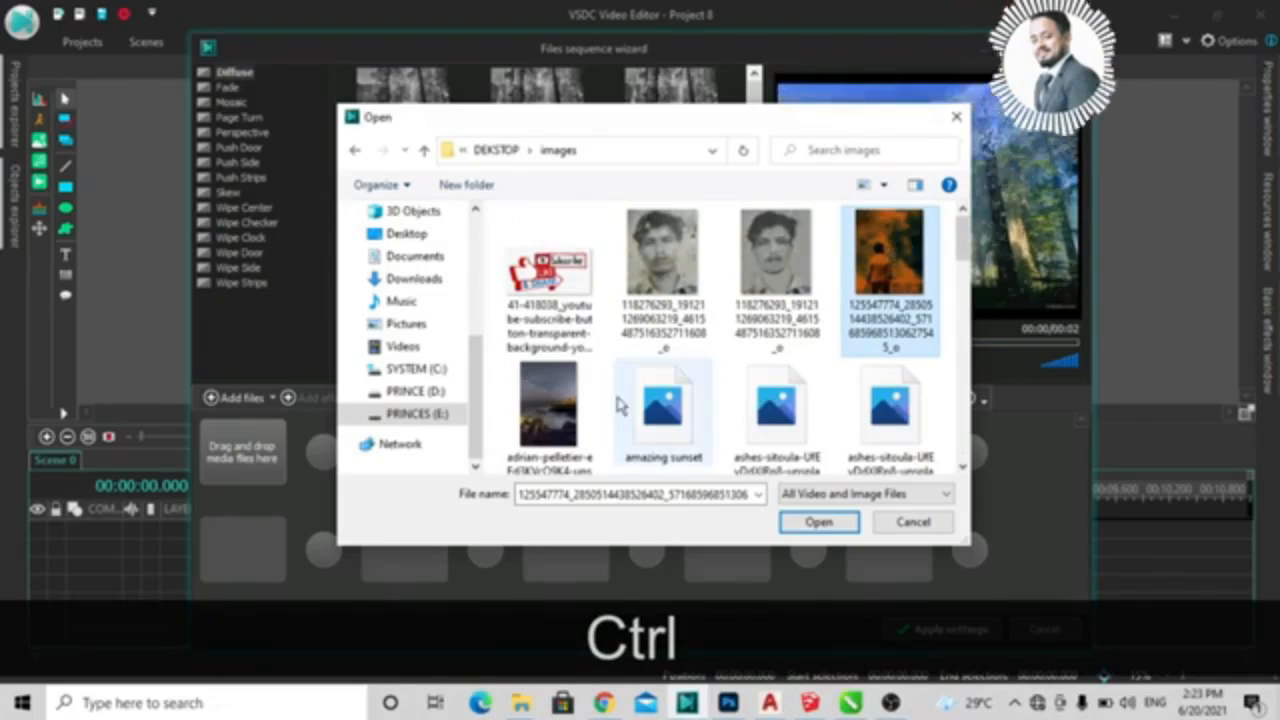
ctrl+click(548, 405)
ctrl+click(661, 392)
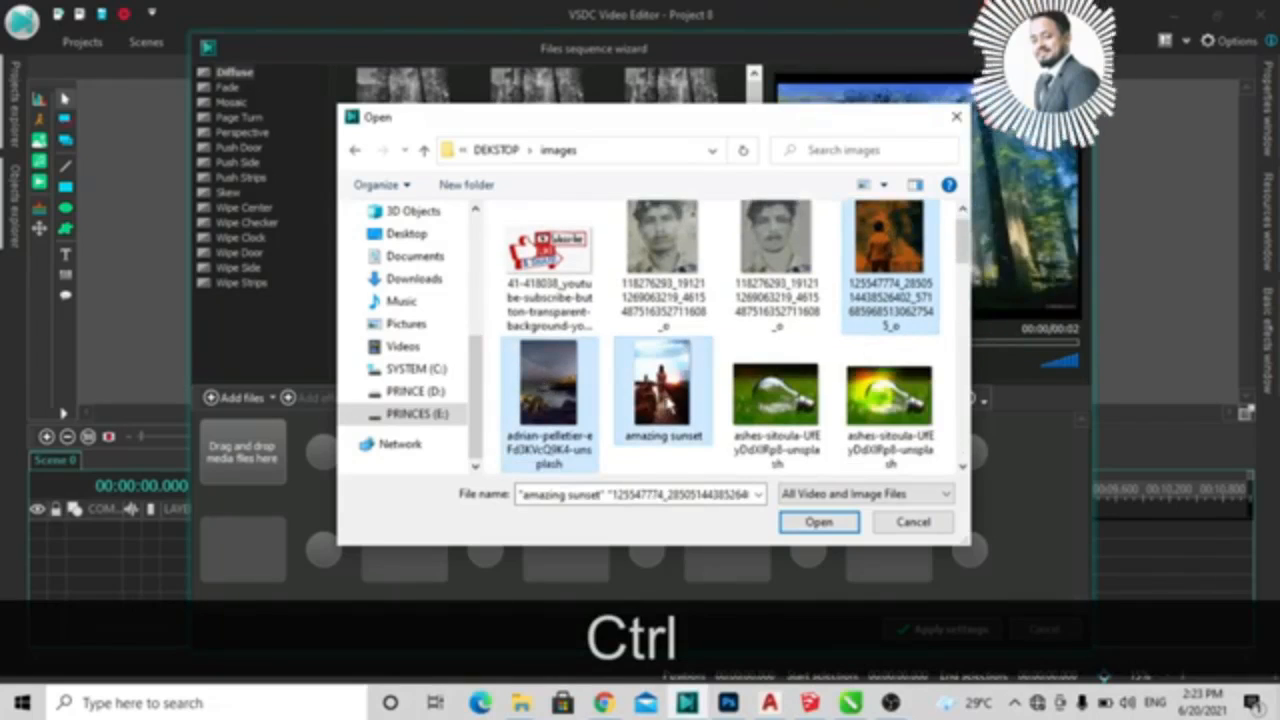
ctrl+click(775, 400)
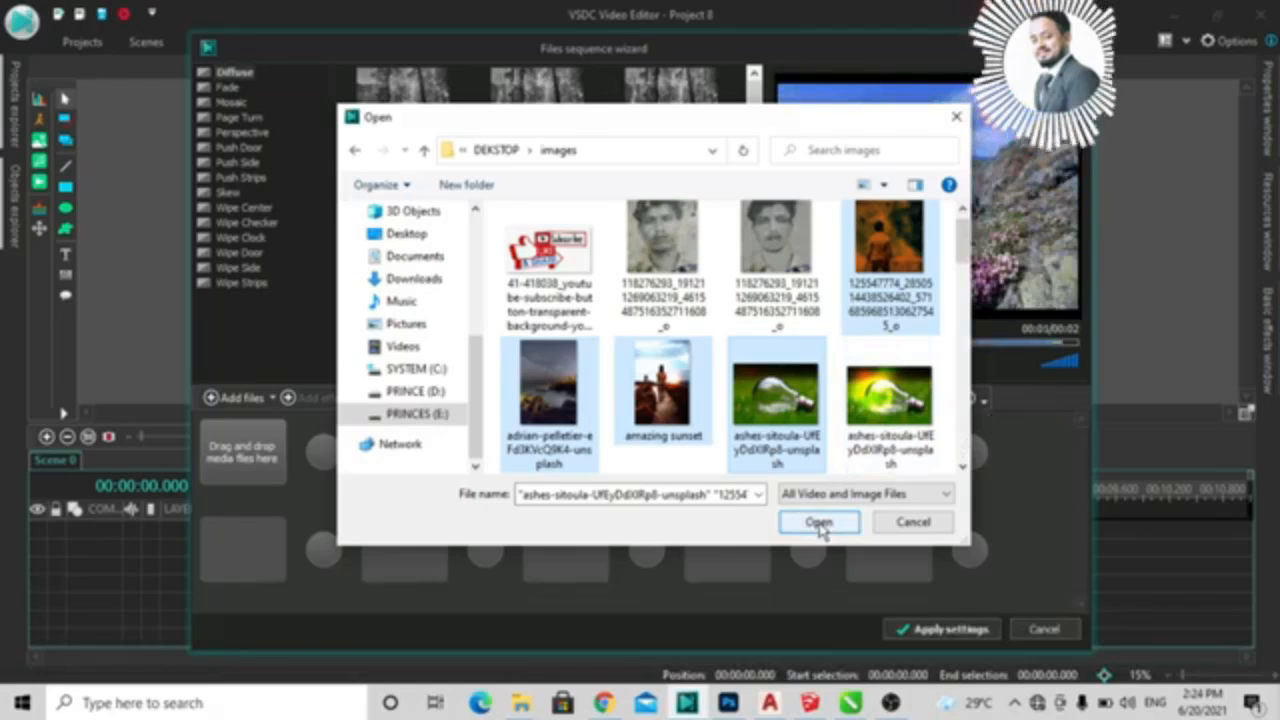
click(818, 522)
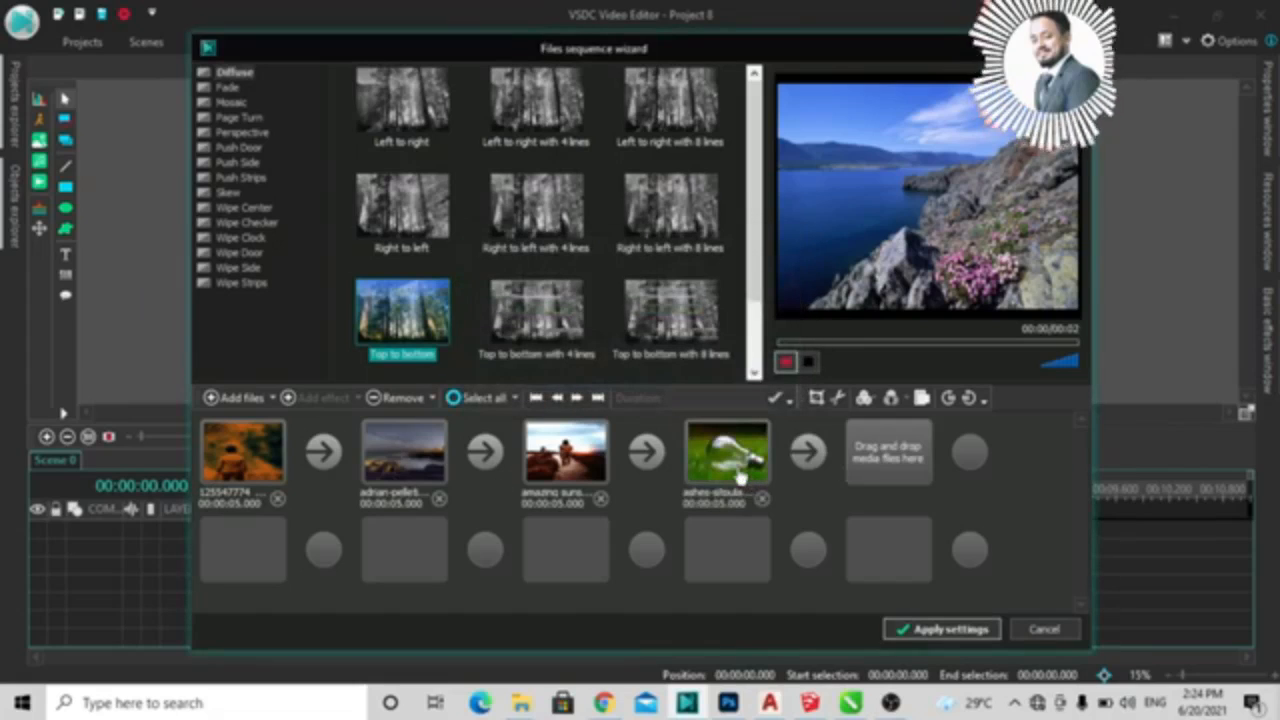
Step: Try moving the amazing sunset image from third toward fourth place in the sequence
click(567, 460)
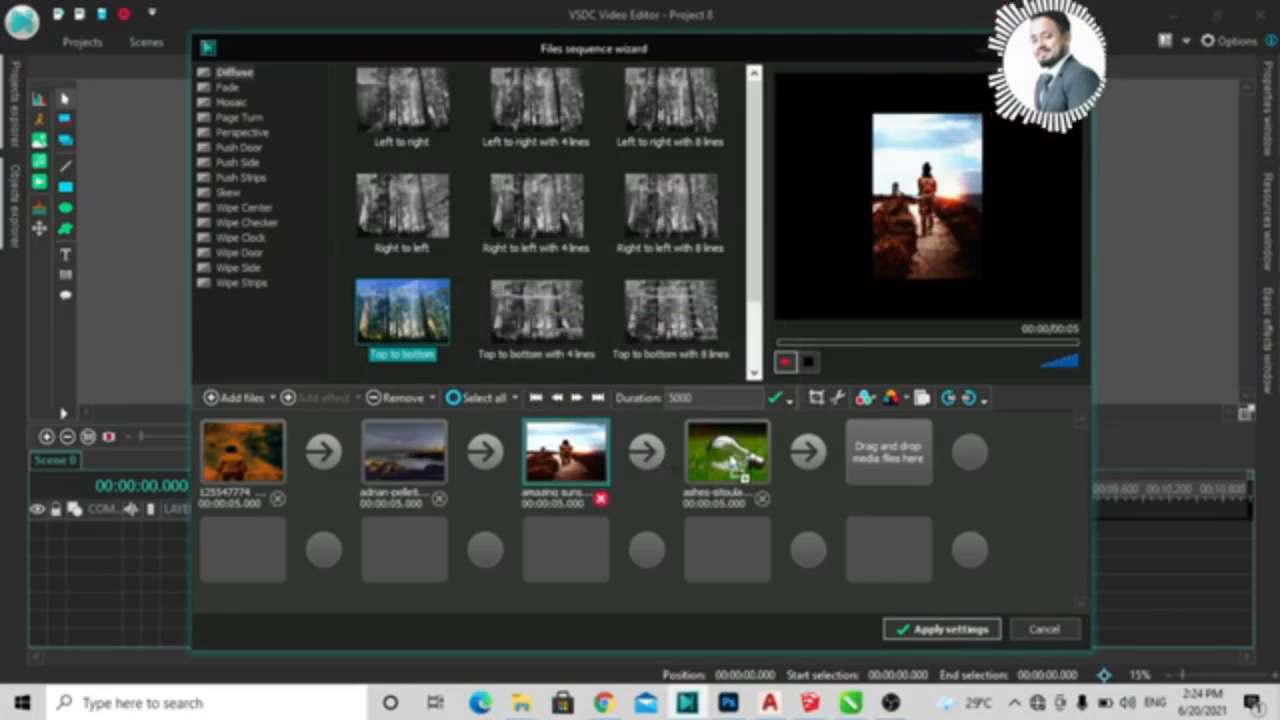
mouse_move(567, 460)
mouse_down()
mouse_move(726, 462)
mouse_move(572, 460)
mouse_up()
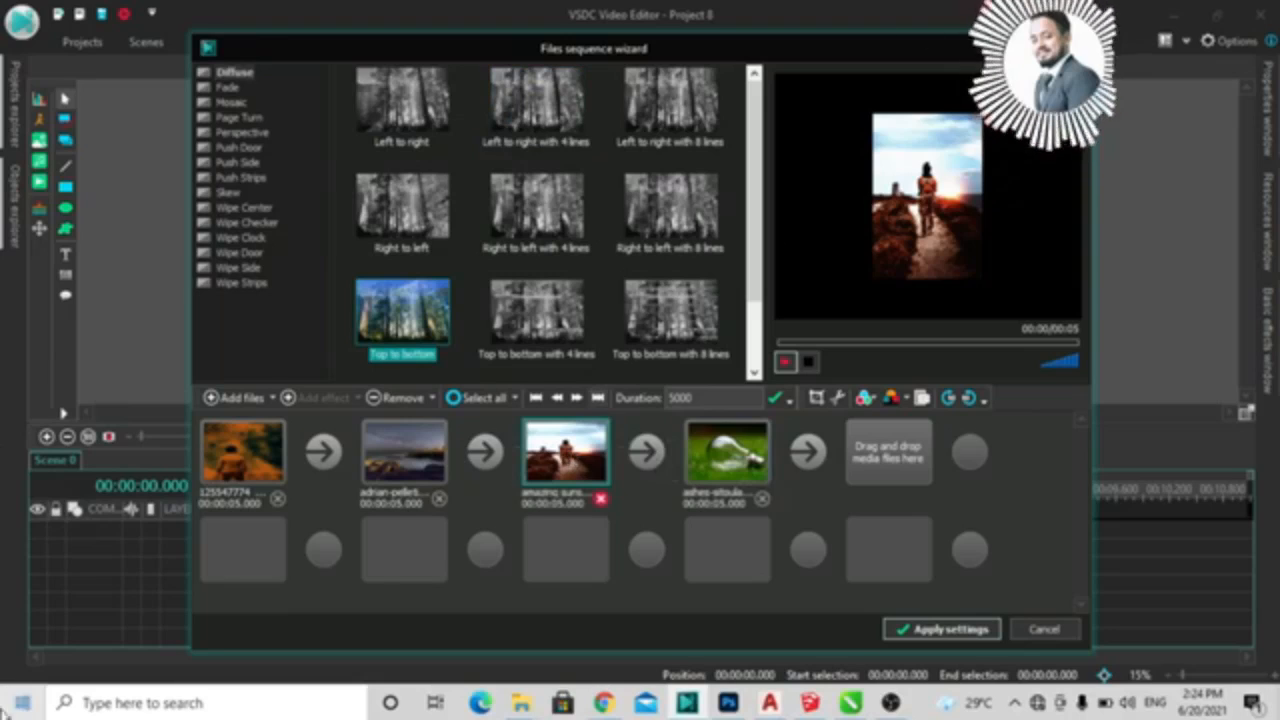
Step: Select the transition slot between the first two images and preview the Diffuse Bottom to top with 4 lines and Bottom to top effects
click(325, 455)
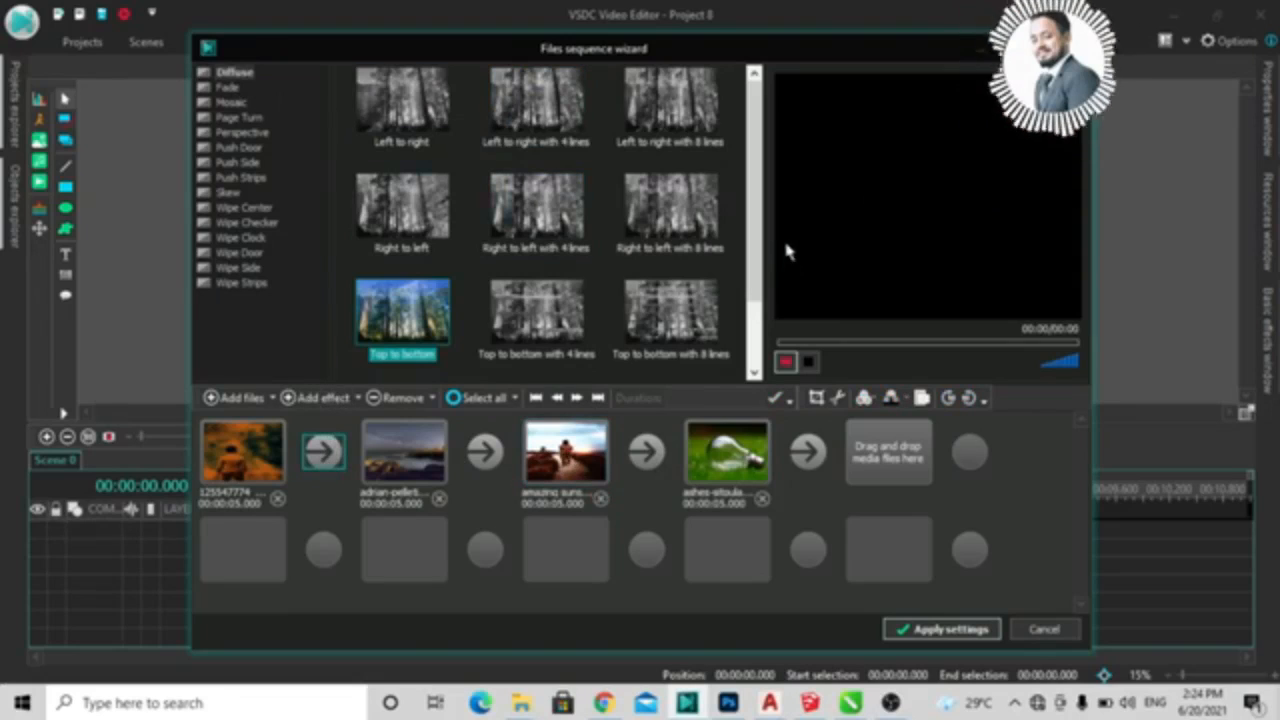
scroll(745, 165, down, 2)
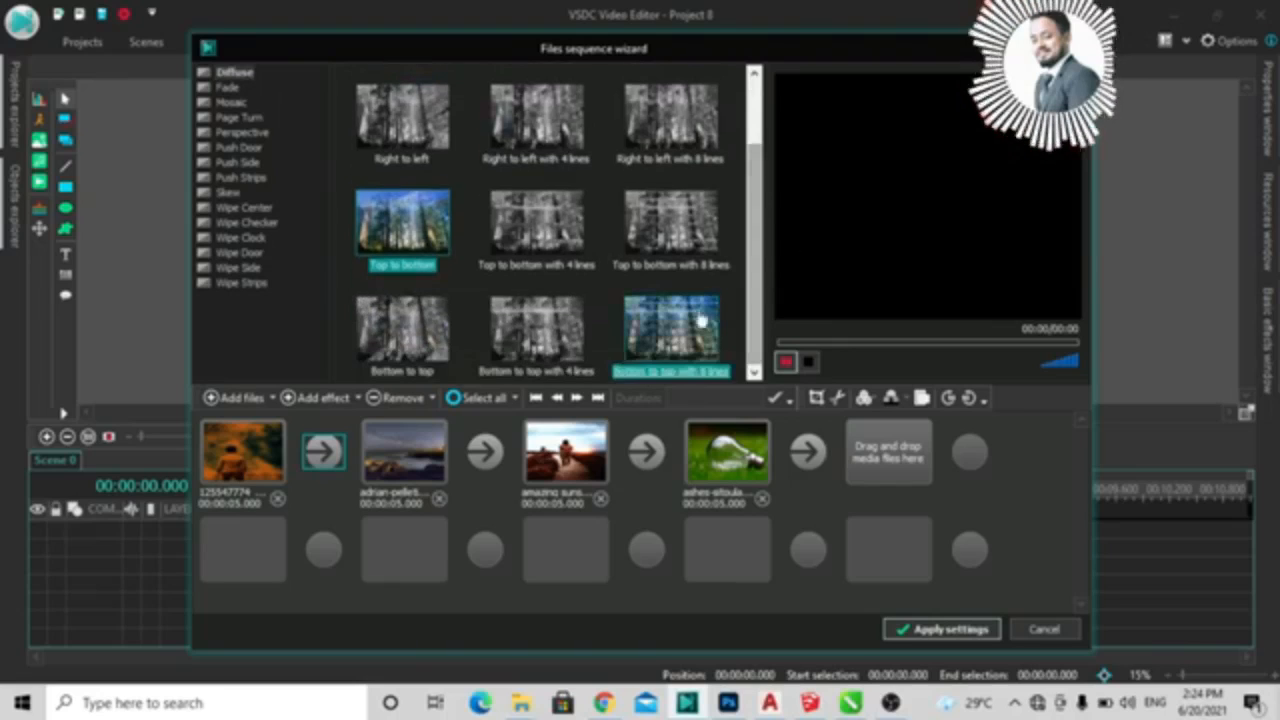
click(537, 333)
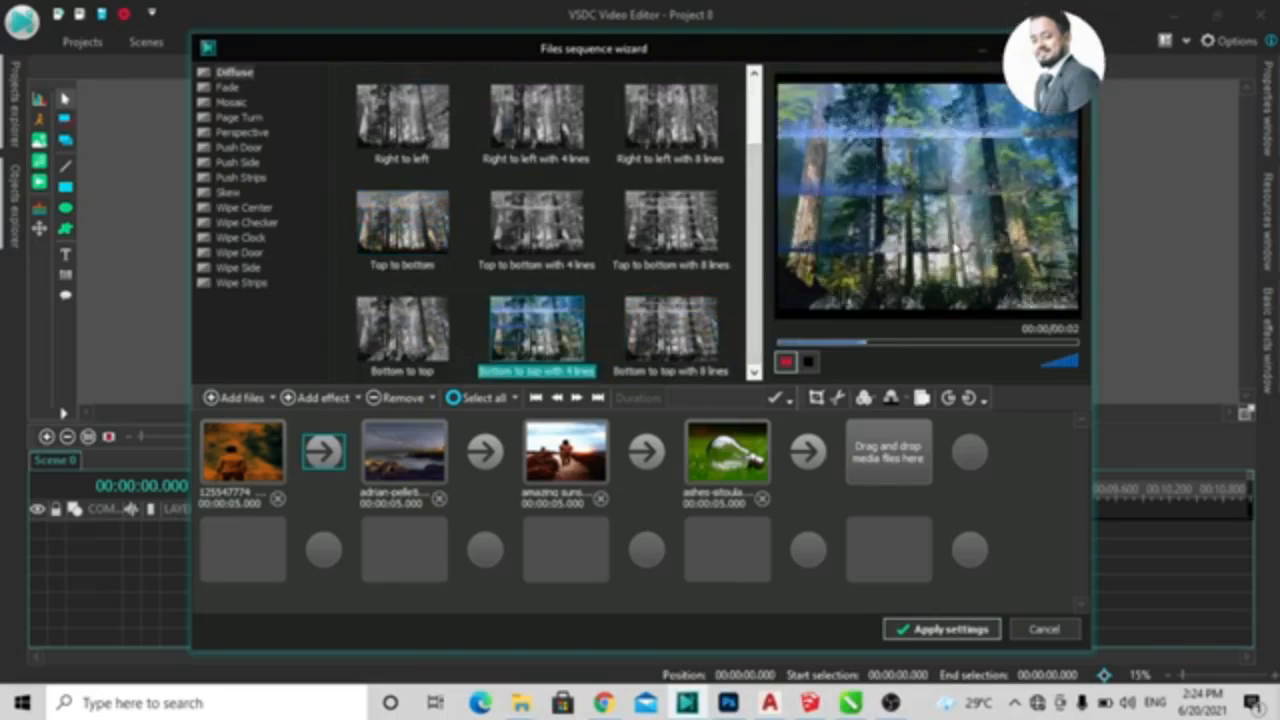
click(440, 323)
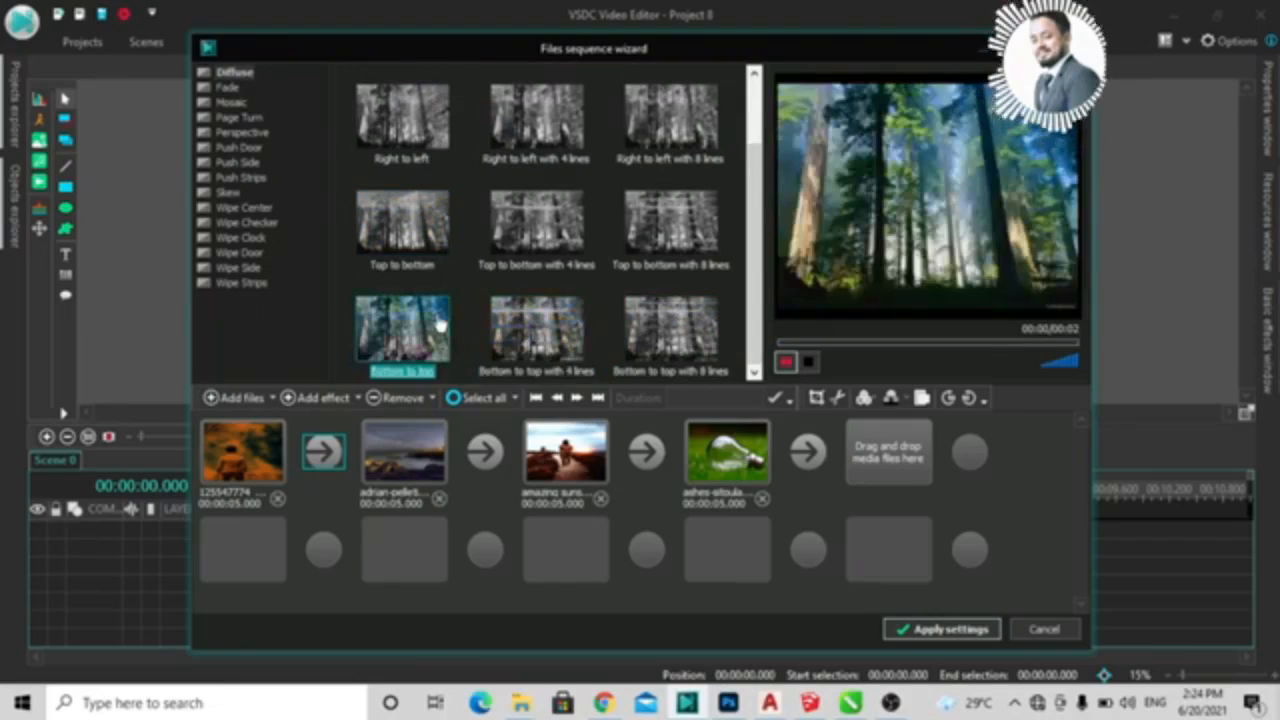
Step: Preview the Wipe Strips effects Vertical with 8x8 grid, Vertical with 8x4 grid and Vertical with 4x1 grid
click(237, 285)
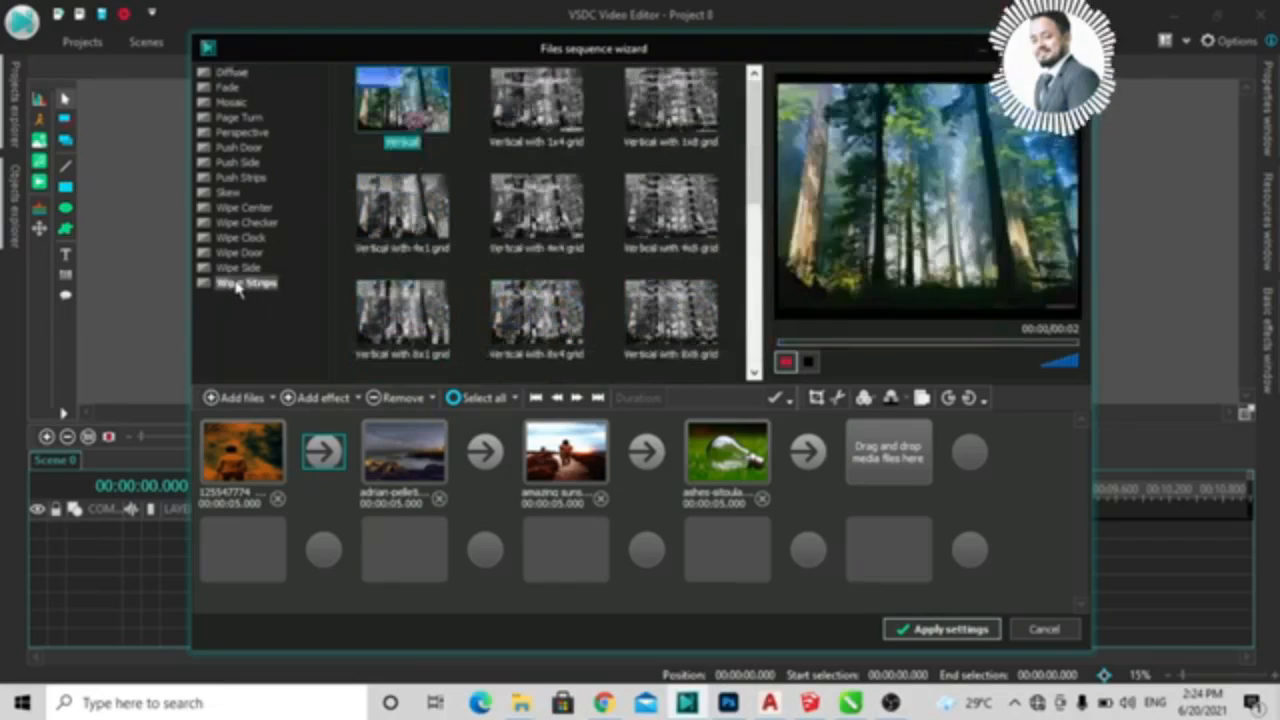
click(670, 324)
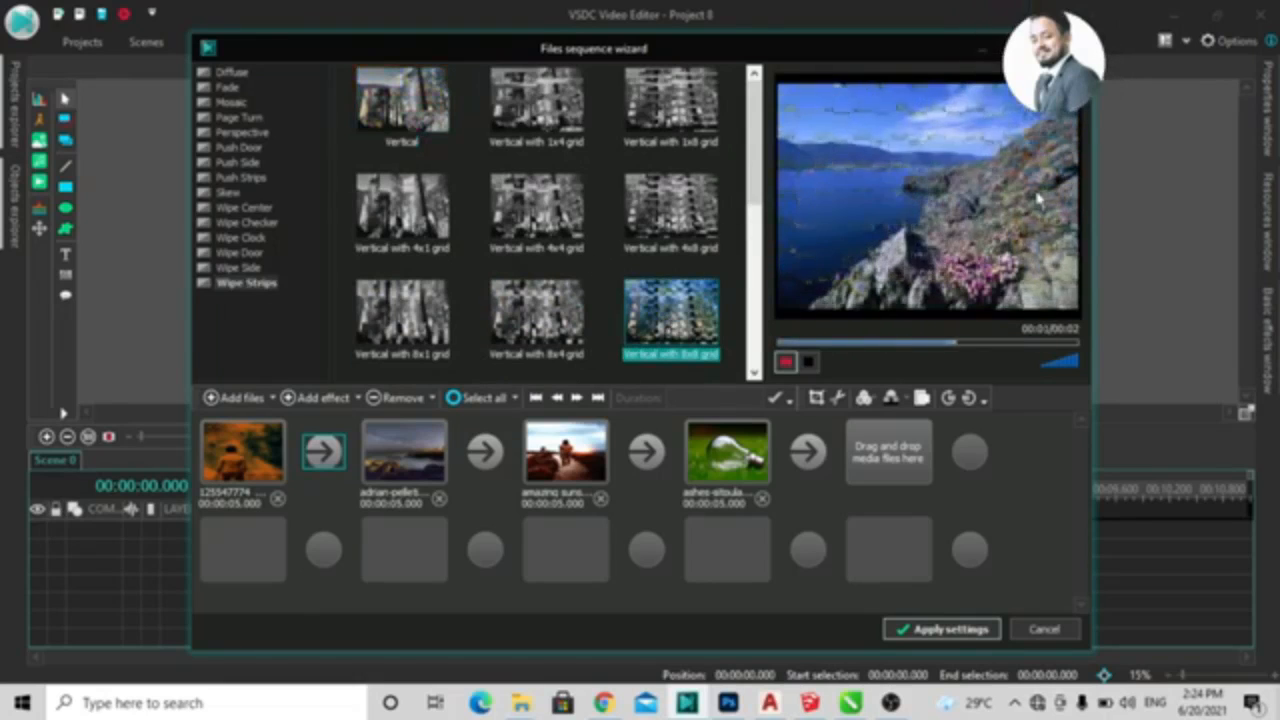
click(538, 305)
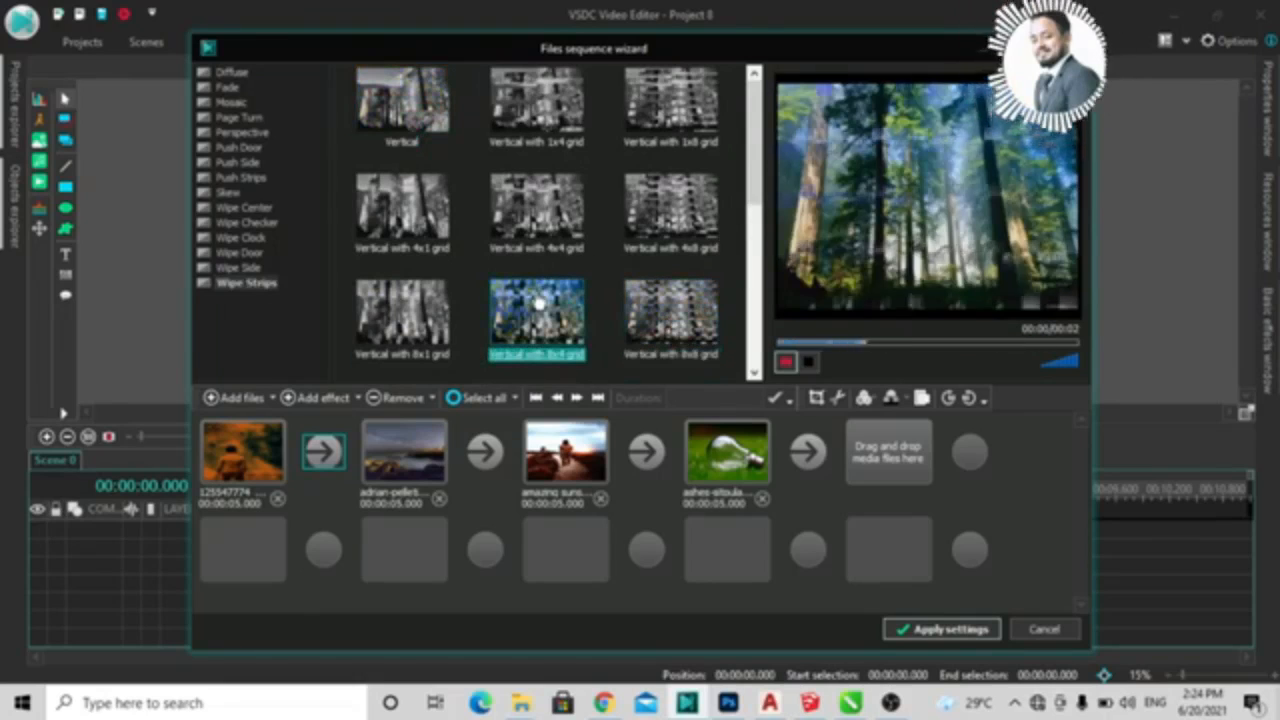
click(402, 203)
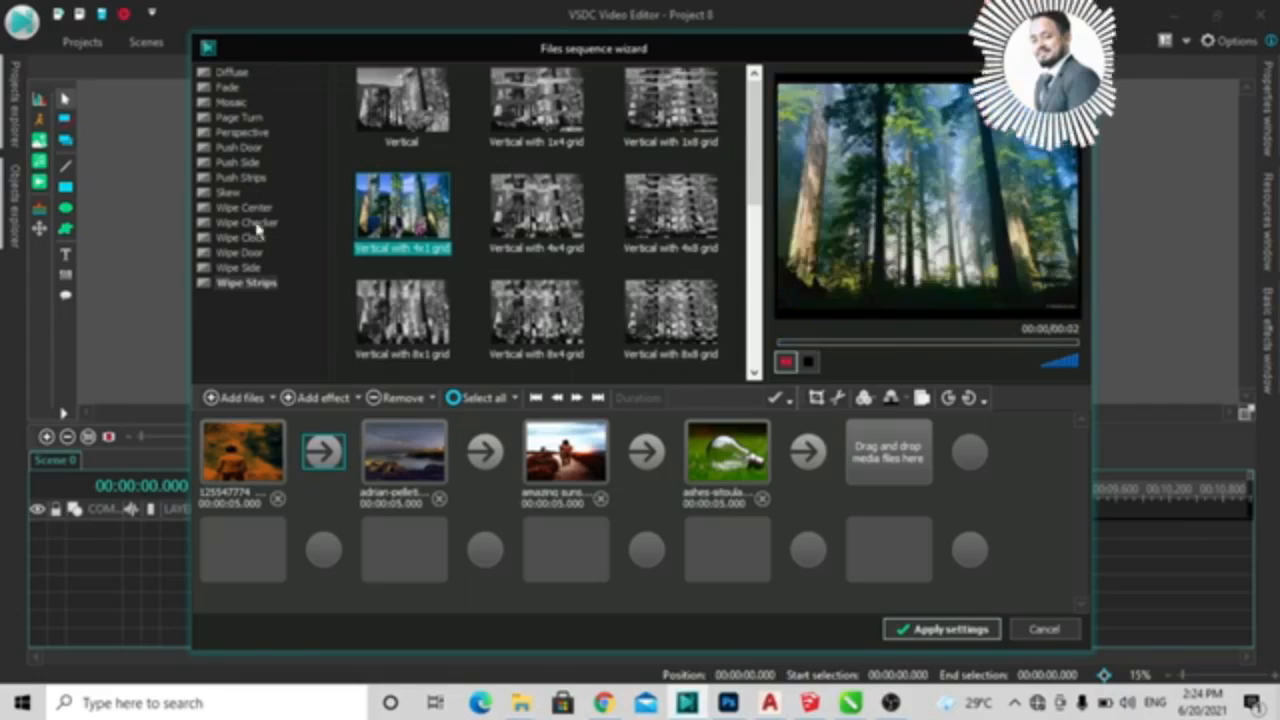
Step: Add the Skew Horizontal 3 effect to the transition between the first and second images
click(238, 193)
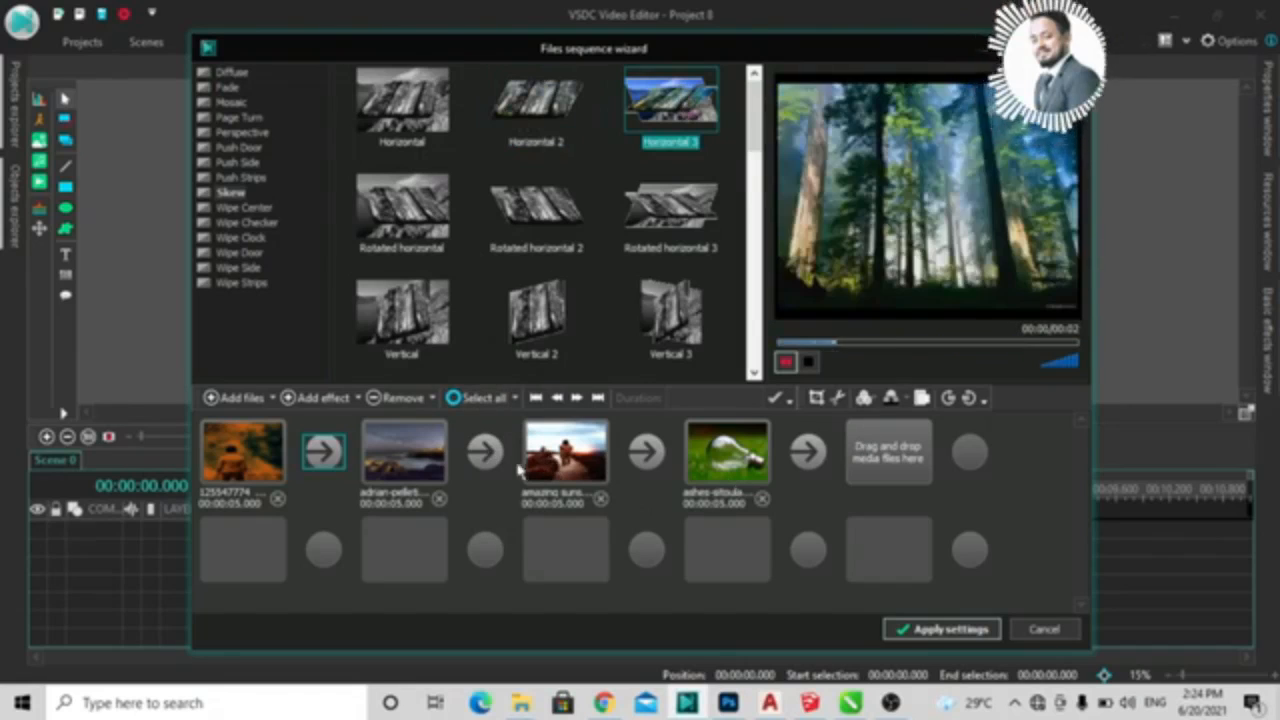
click(323, 452)
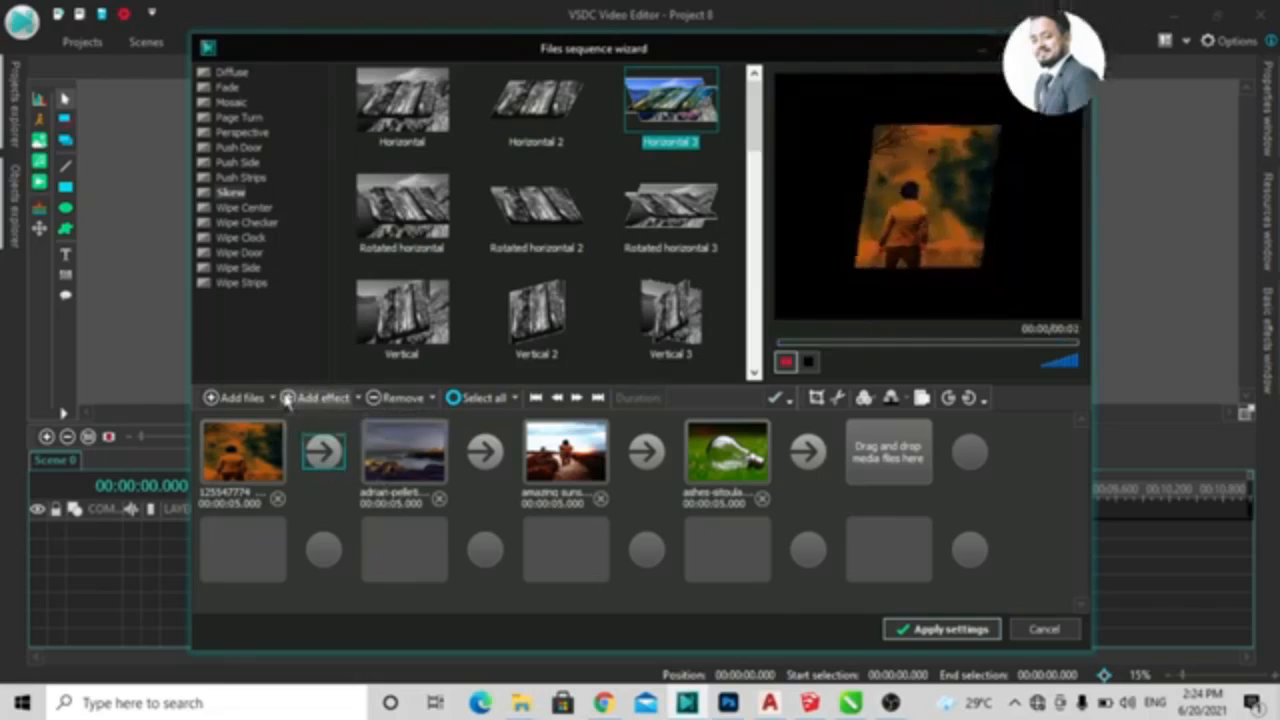
key(ctrl)
key(ctrl)
key(ctrl)
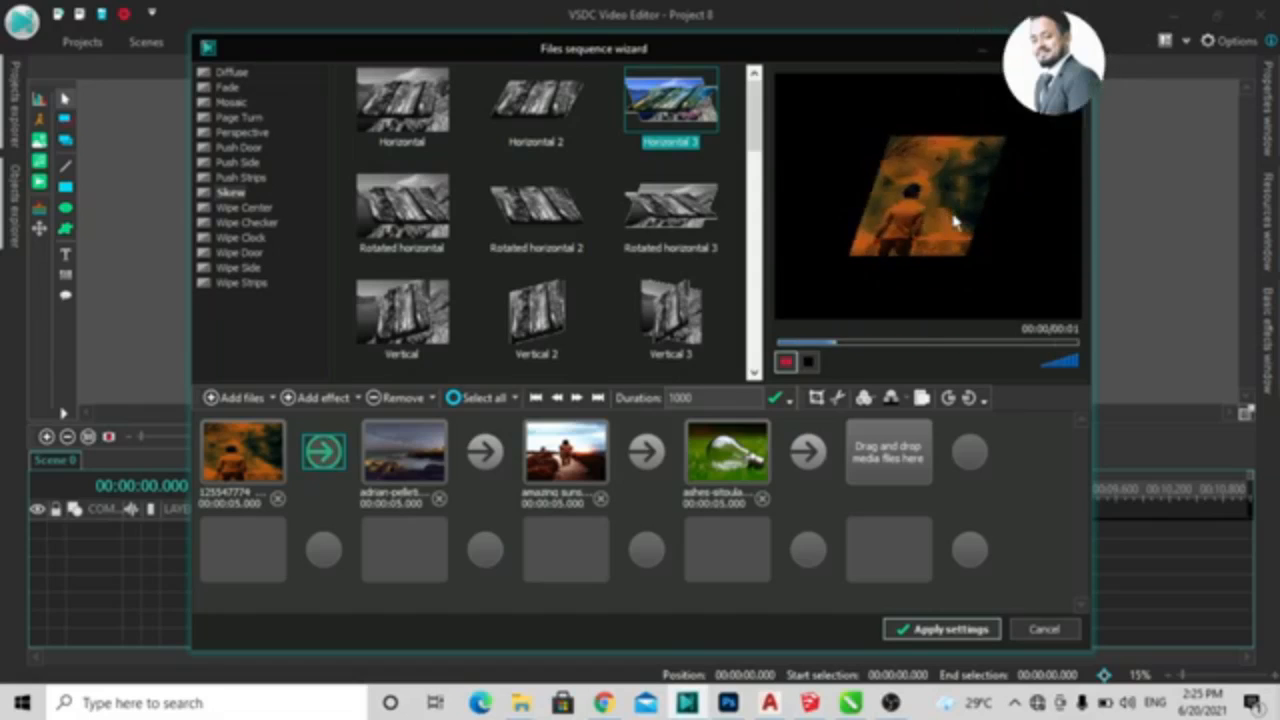
Step: Select the transition slot between the second and third images and preview the 4x4 and 8x8 grid variants of the Page Turn effects
click(481, 456)
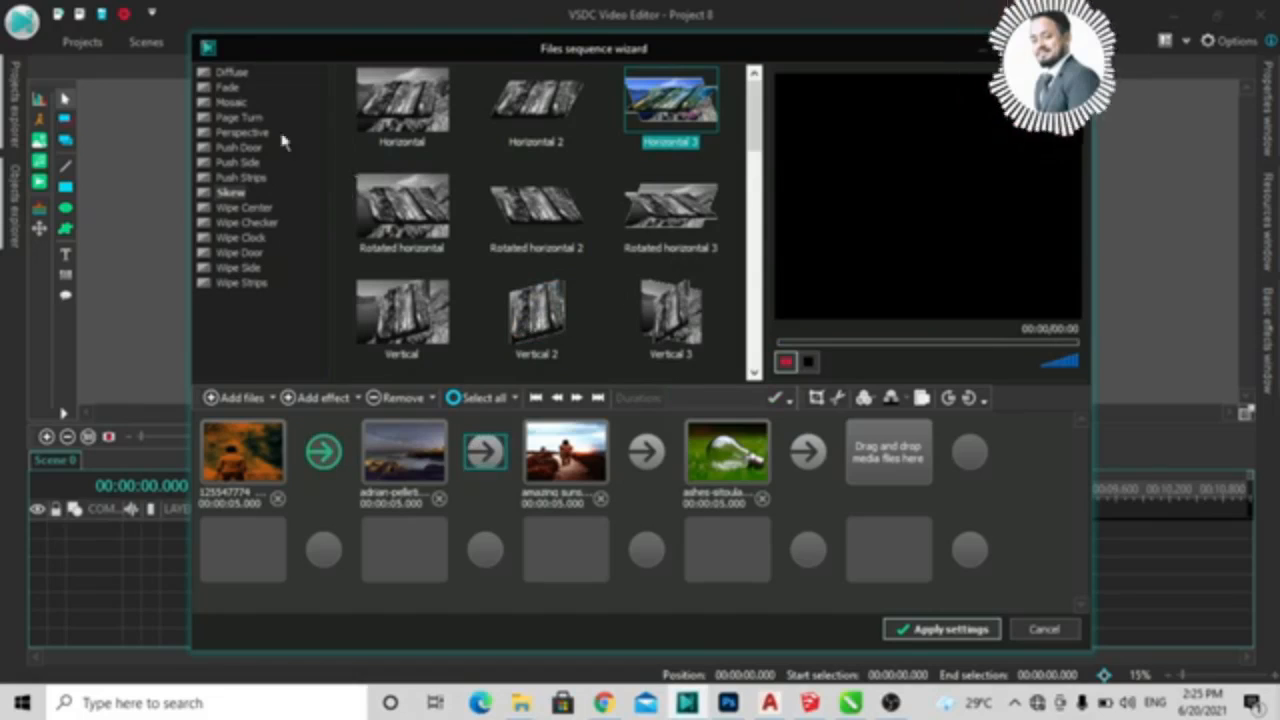
click(246, 118)
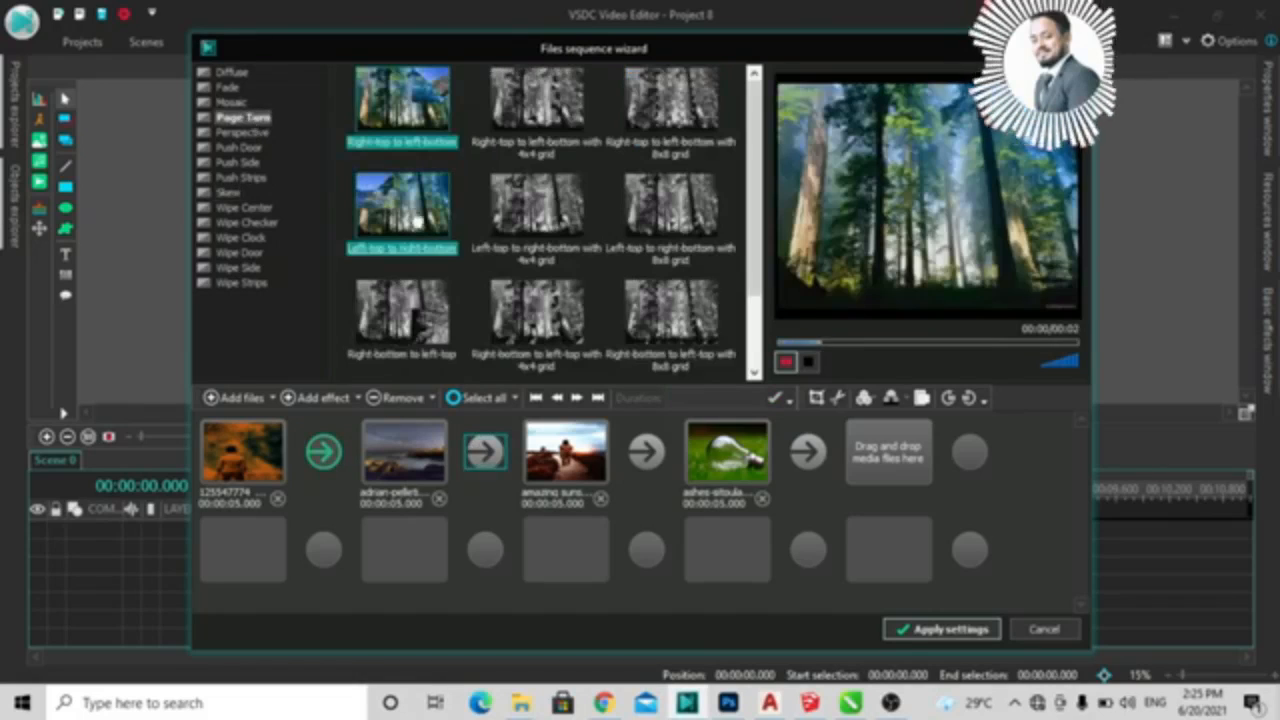
click(514, 114)
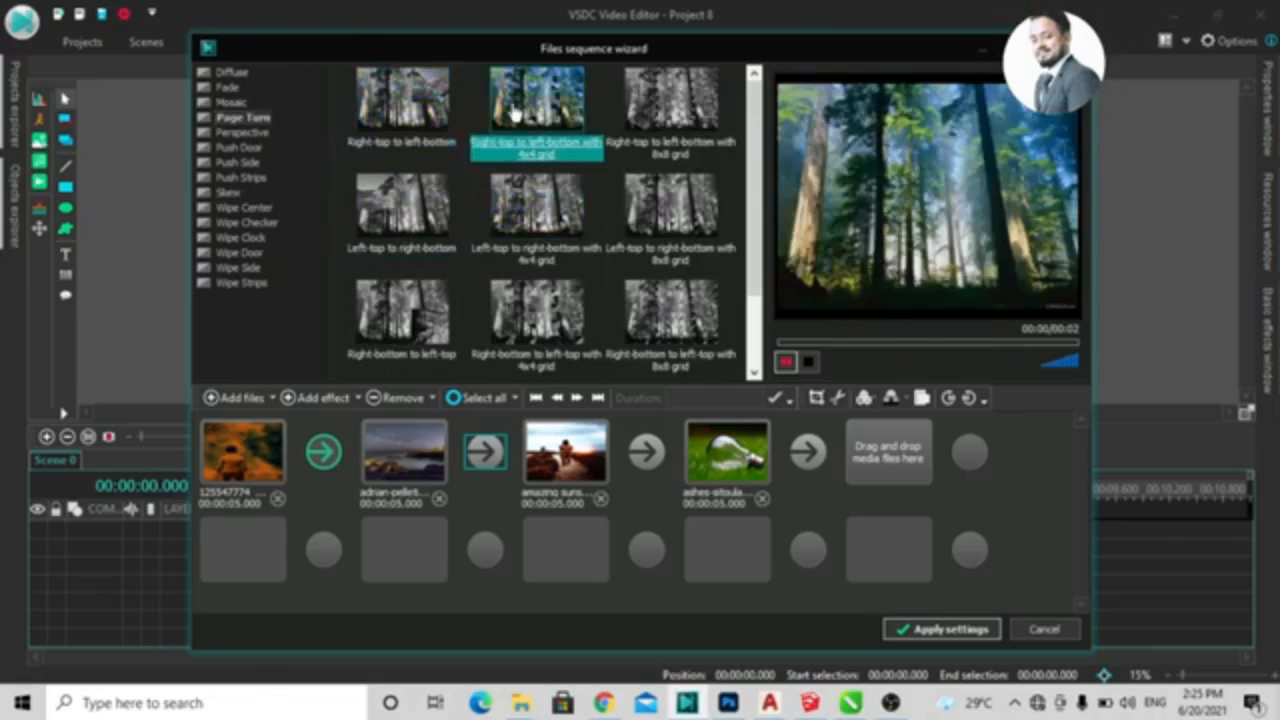
click(651, 200)
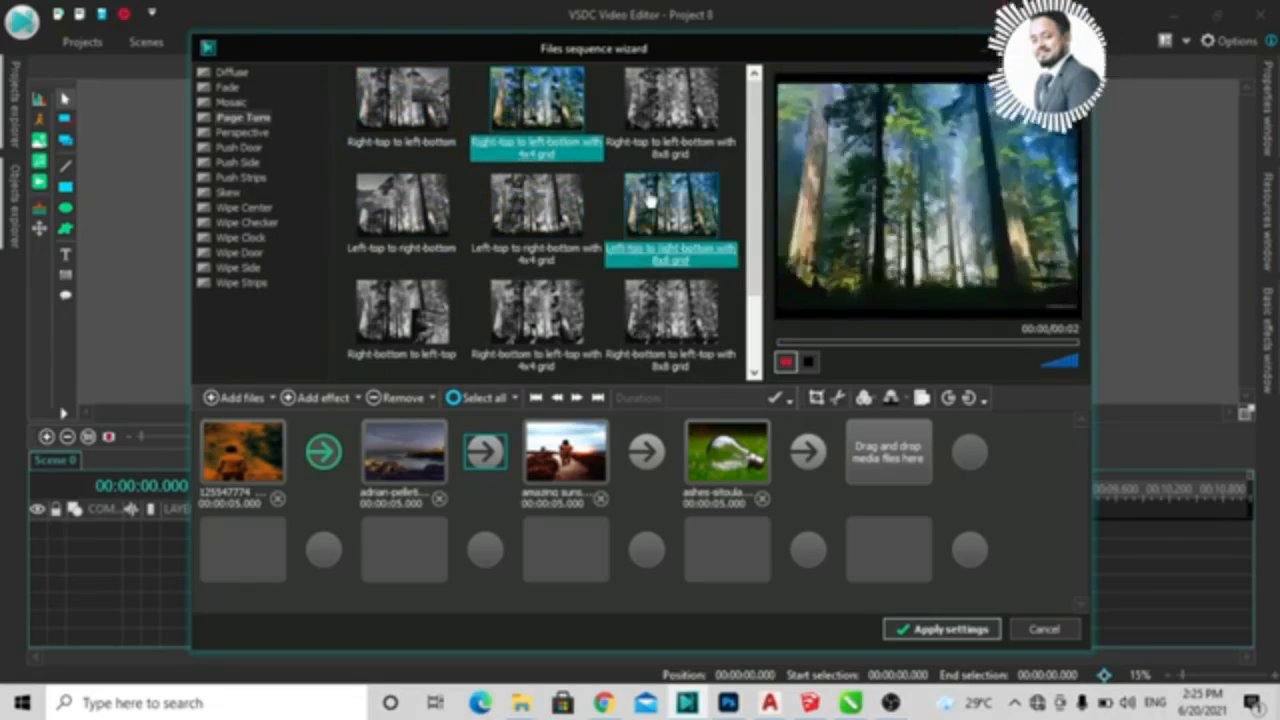
click(572, 230)
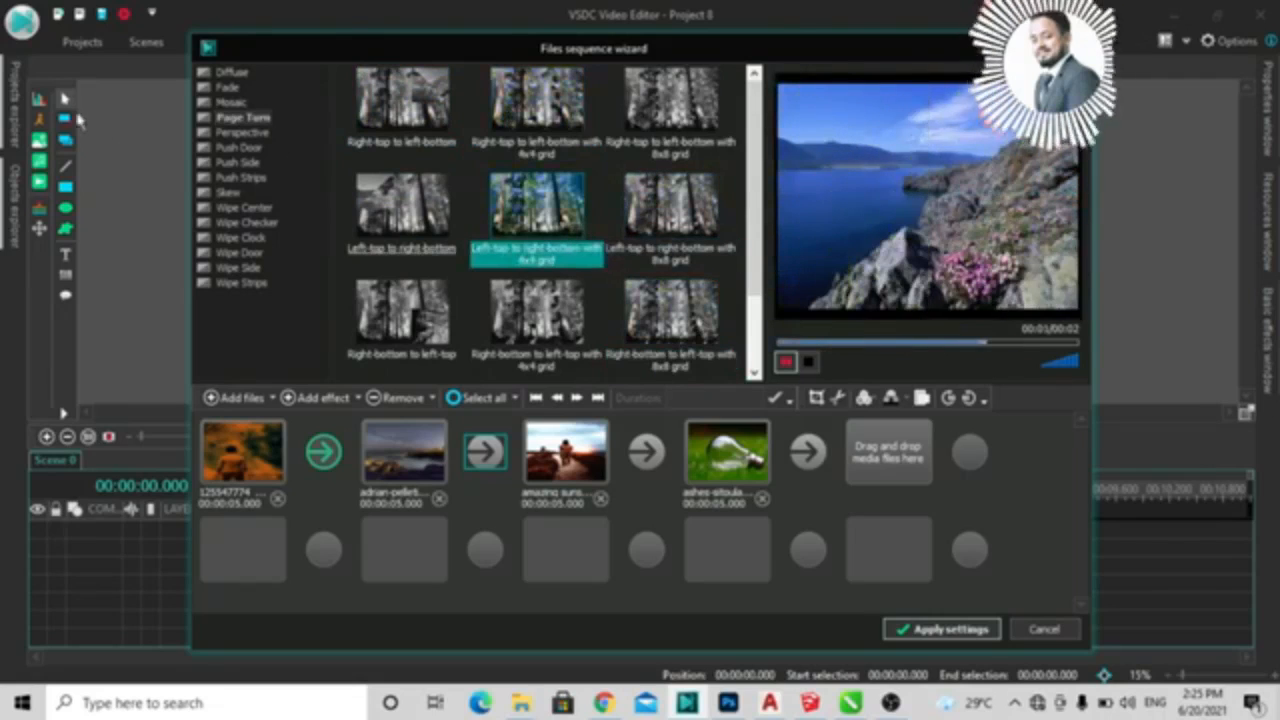
Step: Preview the Perspective effects Rotated horizontal 3, Rotated horizontal 2 and Rotated horizontal
click(250, 133)
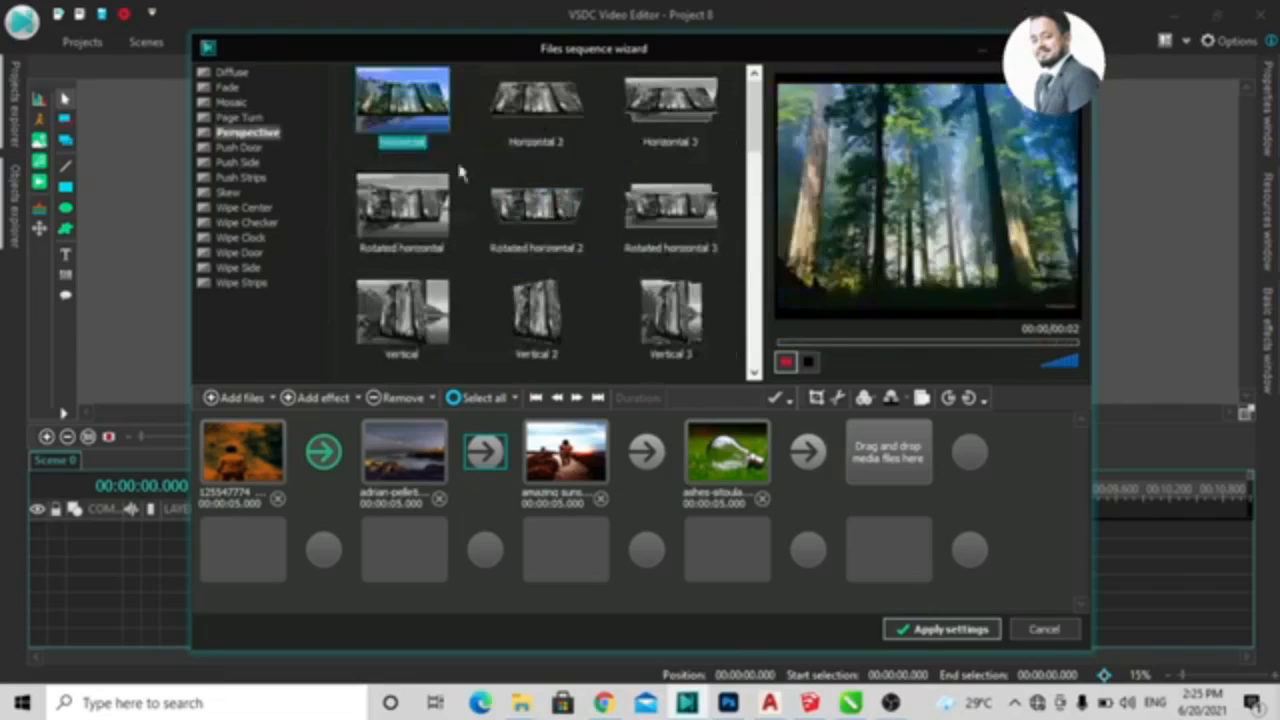
click(645, 237)
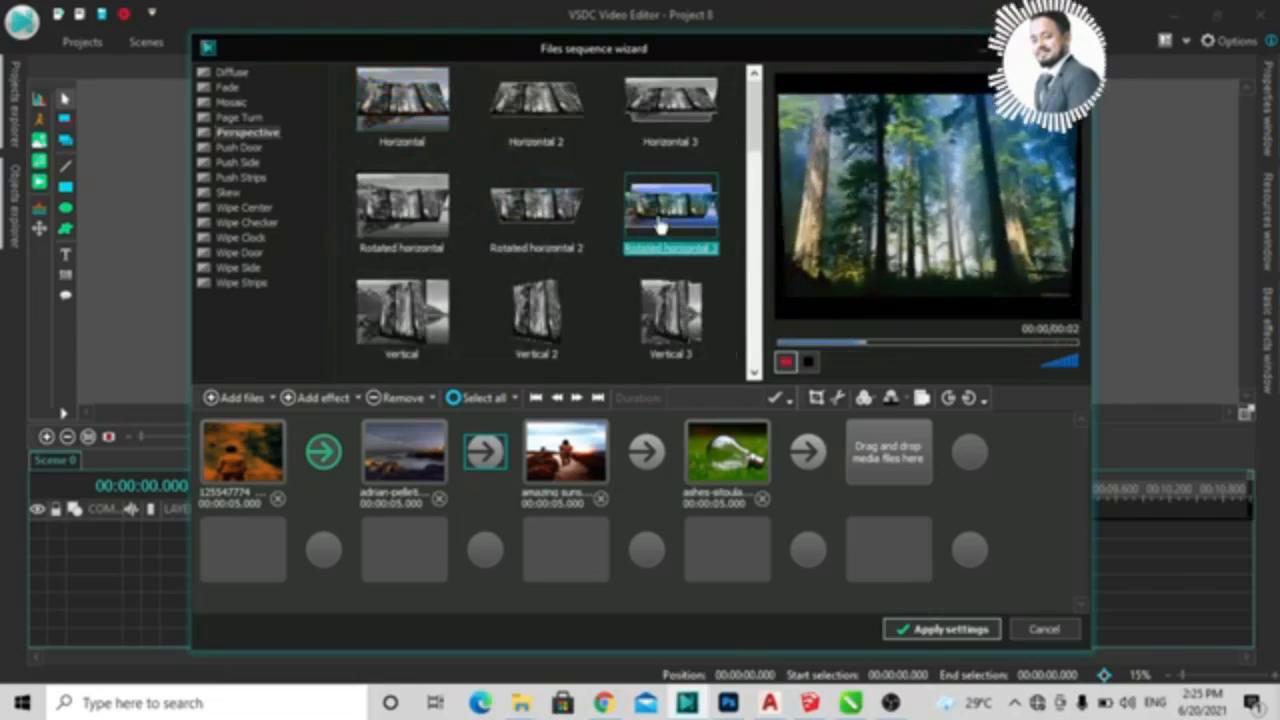
click(535, 210)
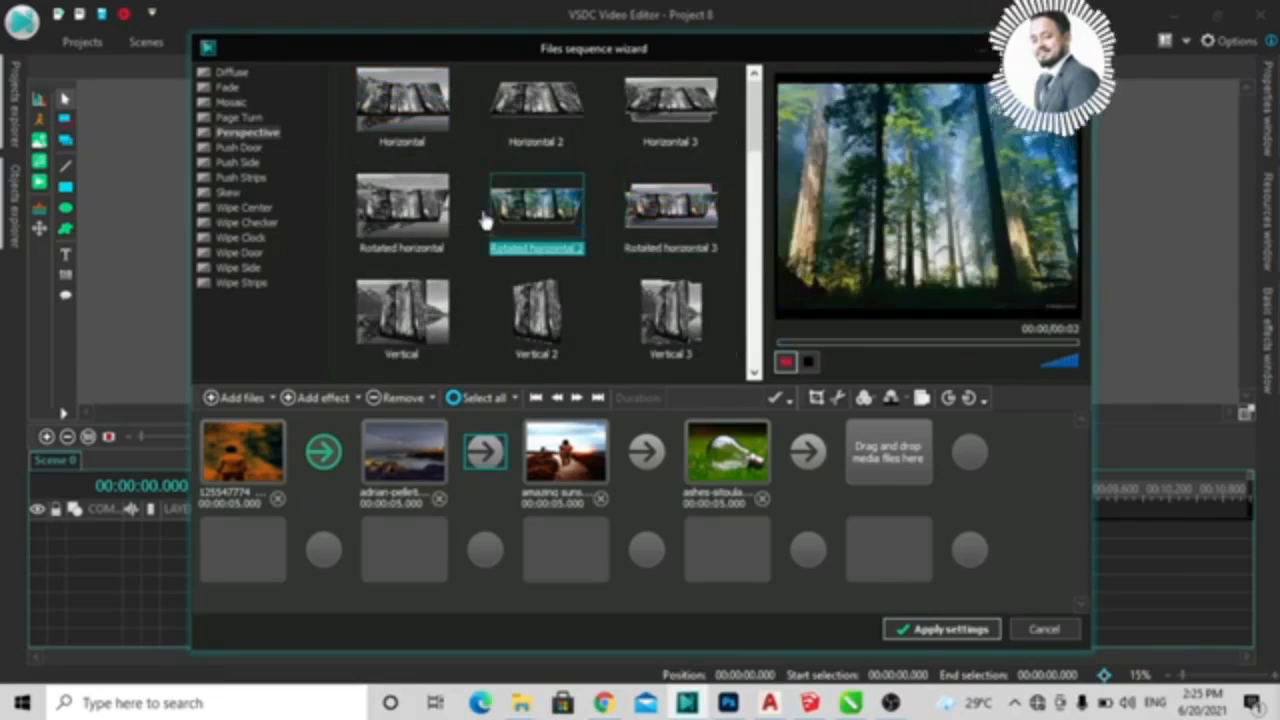
click(406, 218)
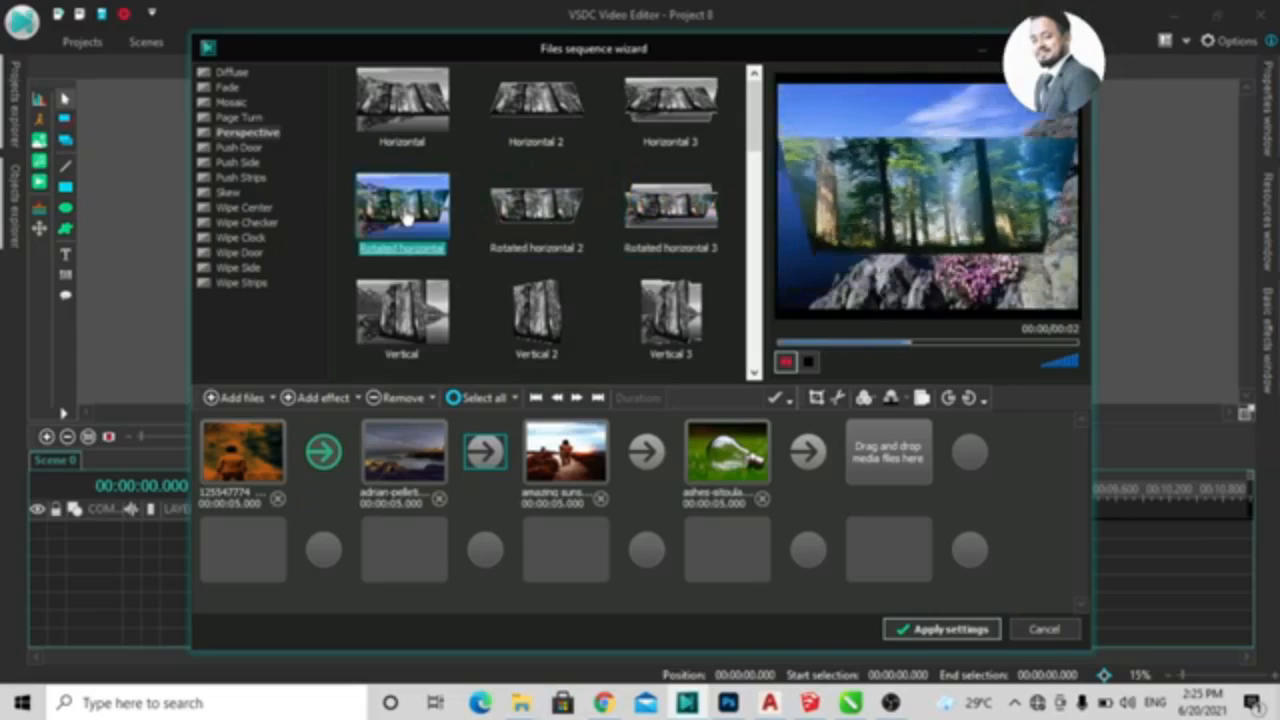
Step: Add the Wipe Center effect Box Out with 4x4 grid to the transition between the second and third images
click(246, 208)
click(578, 246)
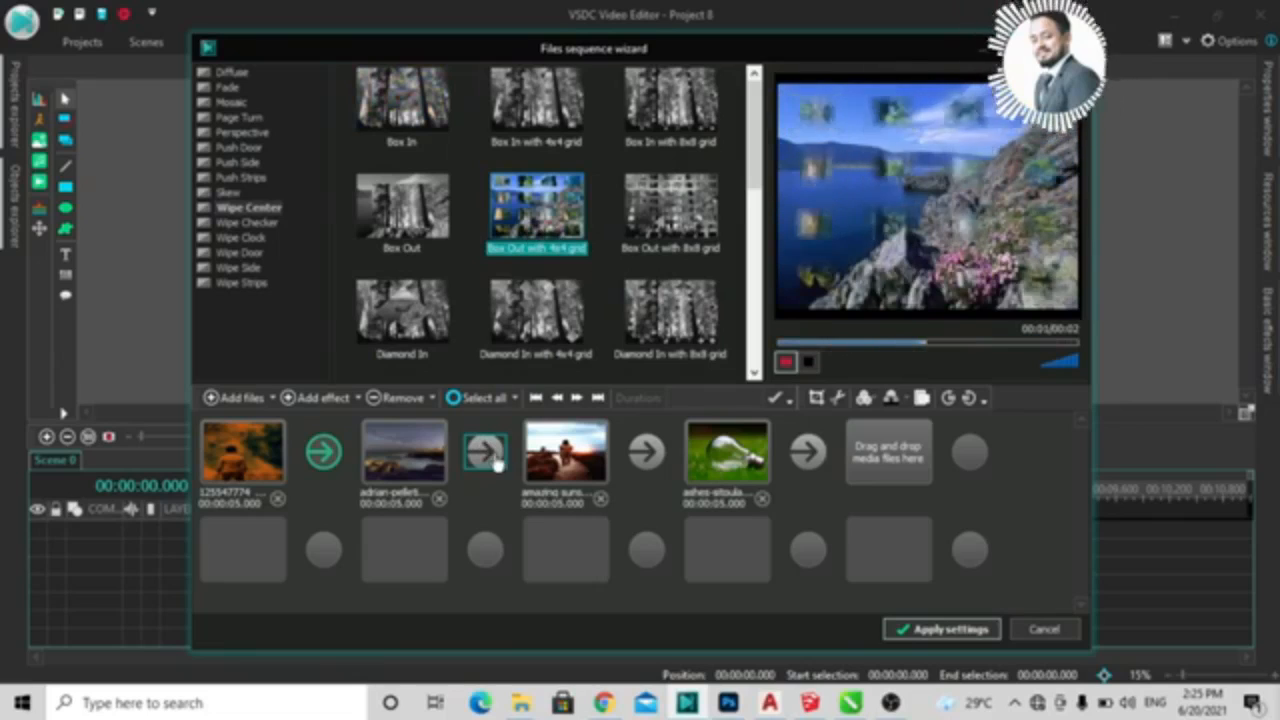
click(292, 398)
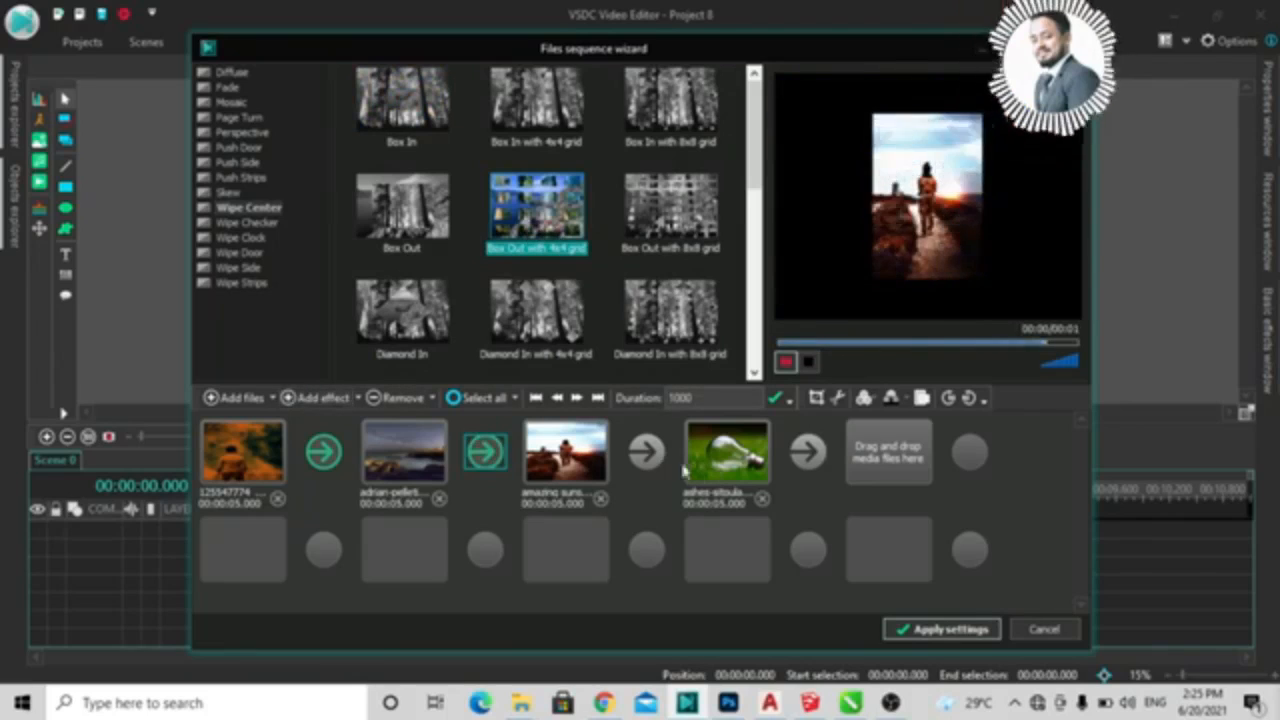
Step: Add the Push Door effect Vertical In to the transition between the third and fourth images
click(648, 455)
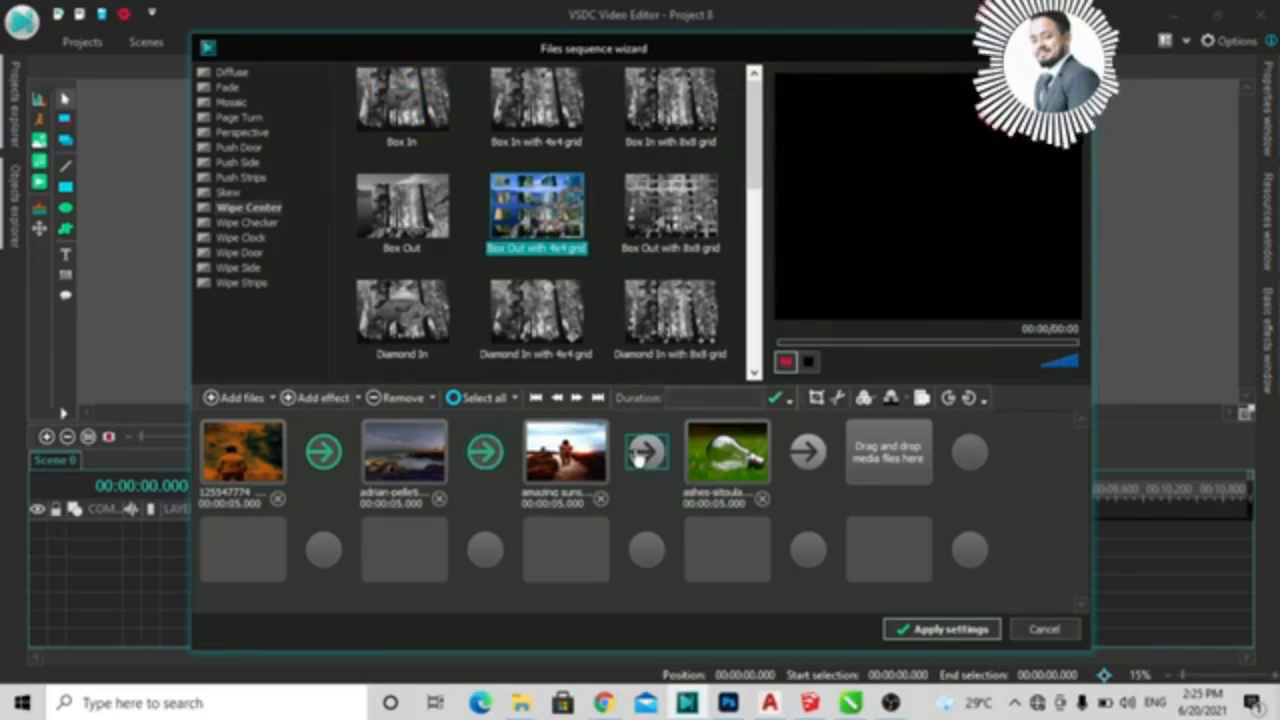
click(235, 148)
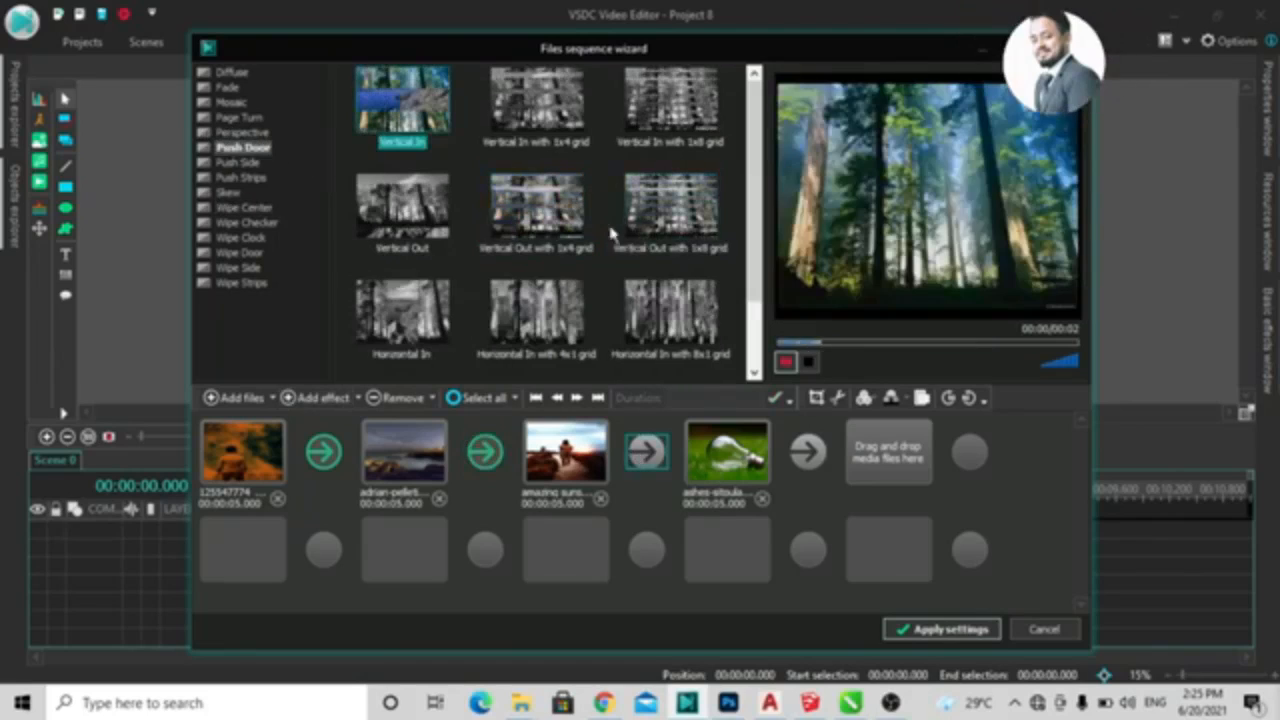
click(570, 225)
click(445, 120)
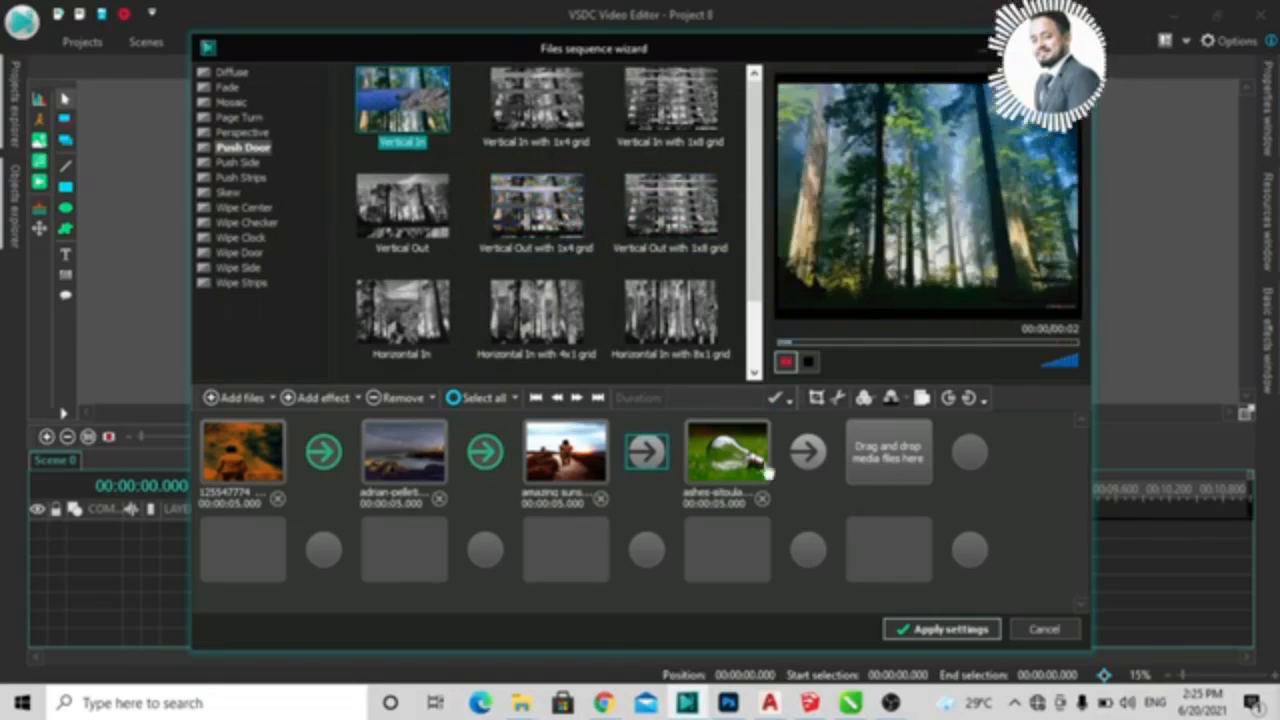
click(296, 402)
Step: Add the Push Side effect Left to right with 8x1 grid to the transition slot after the fourth image
click(797, 458)
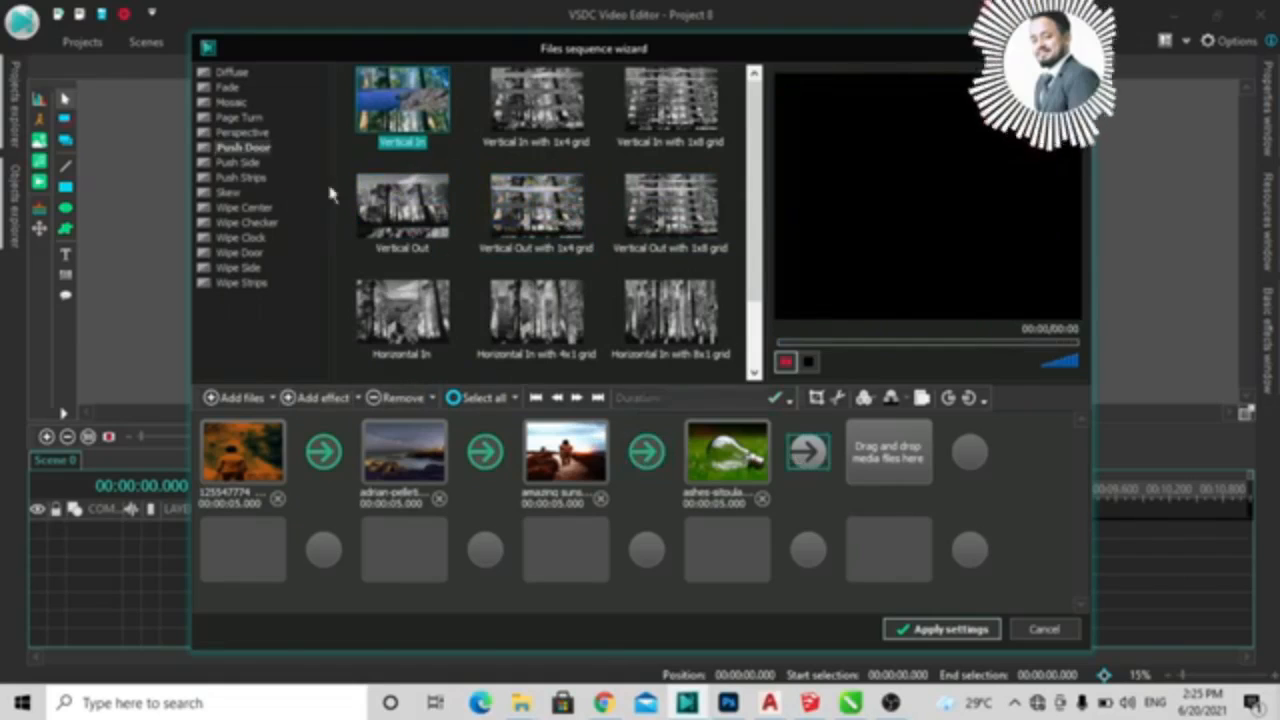
click(240, 162)
click(705, 240)
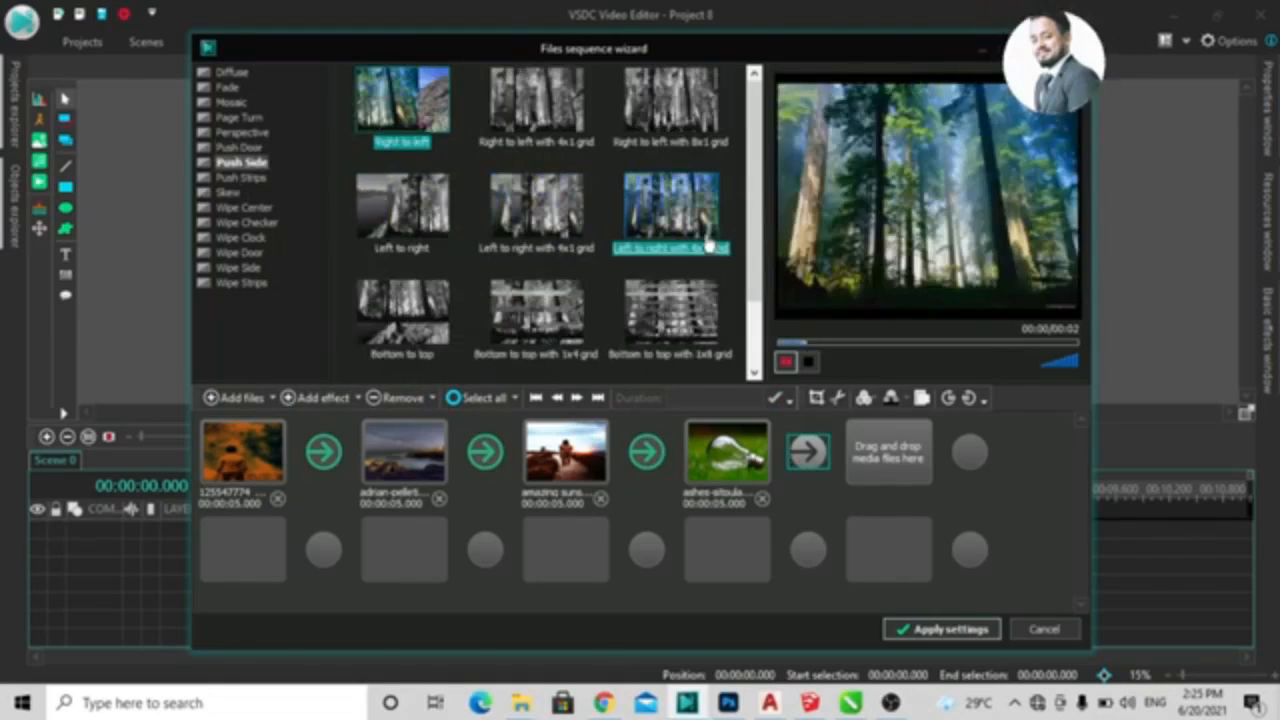
click(490, 232)
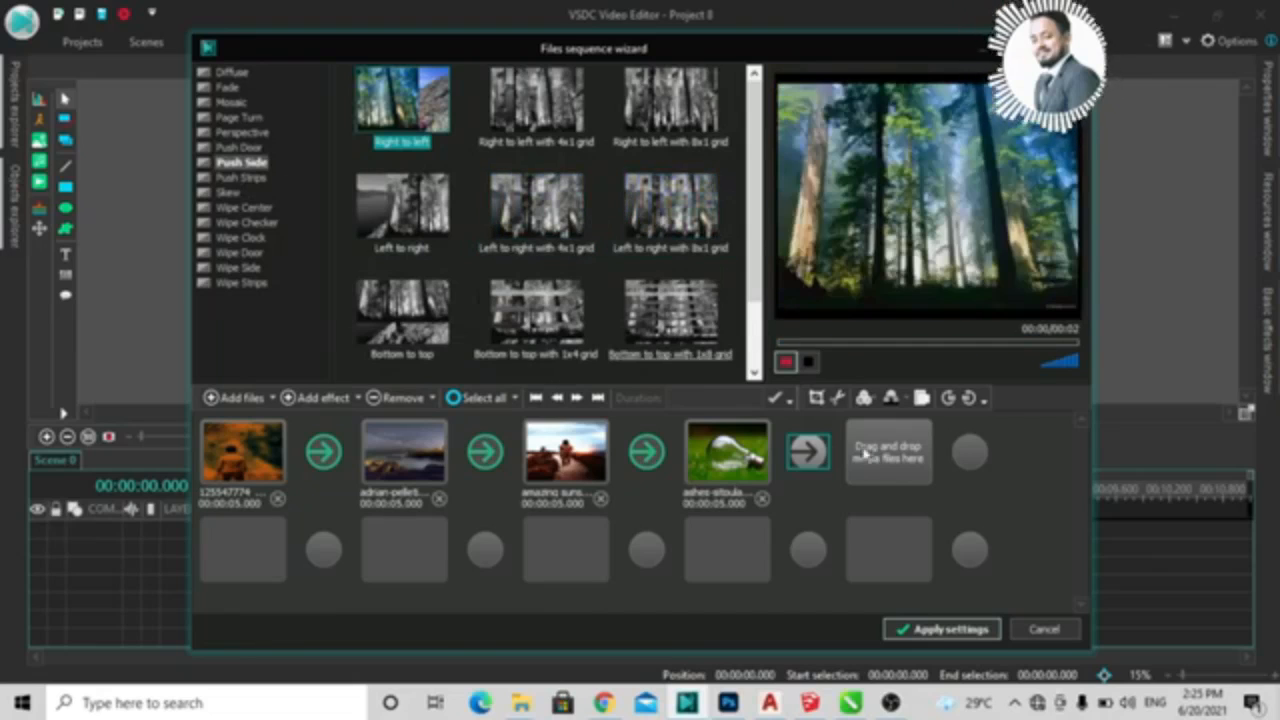
click(688, 244)
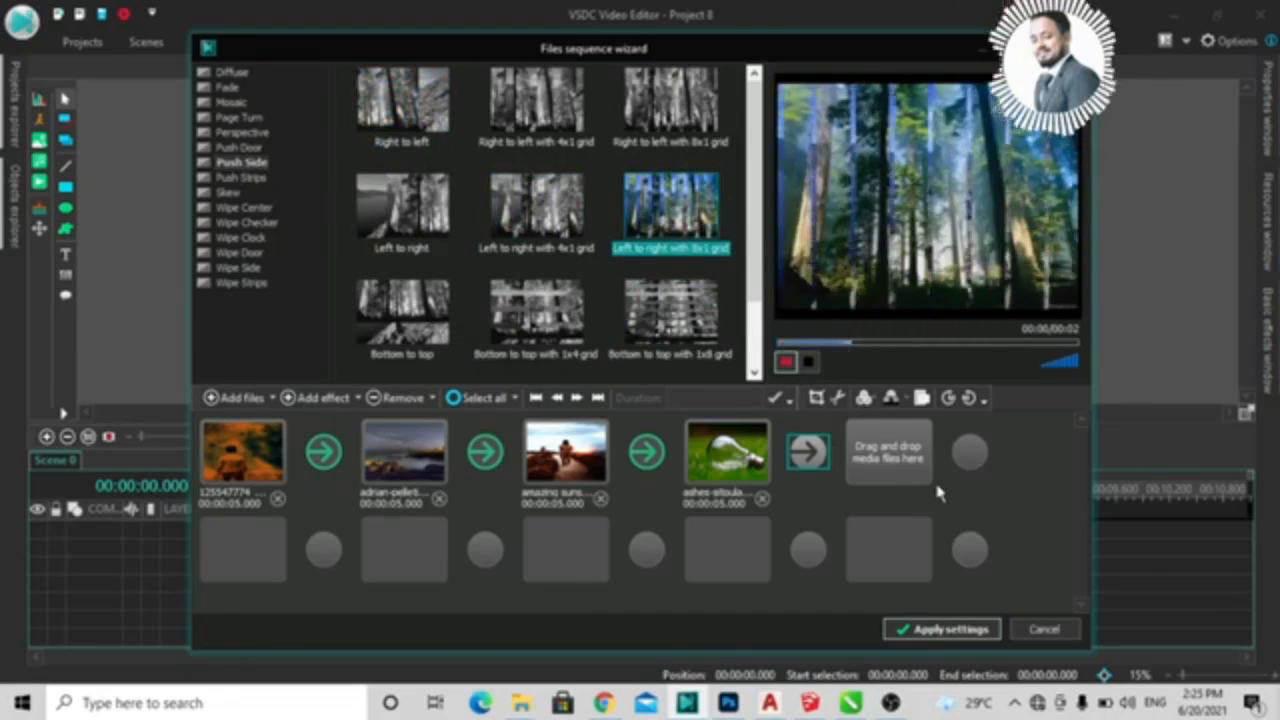
click(799, 458)
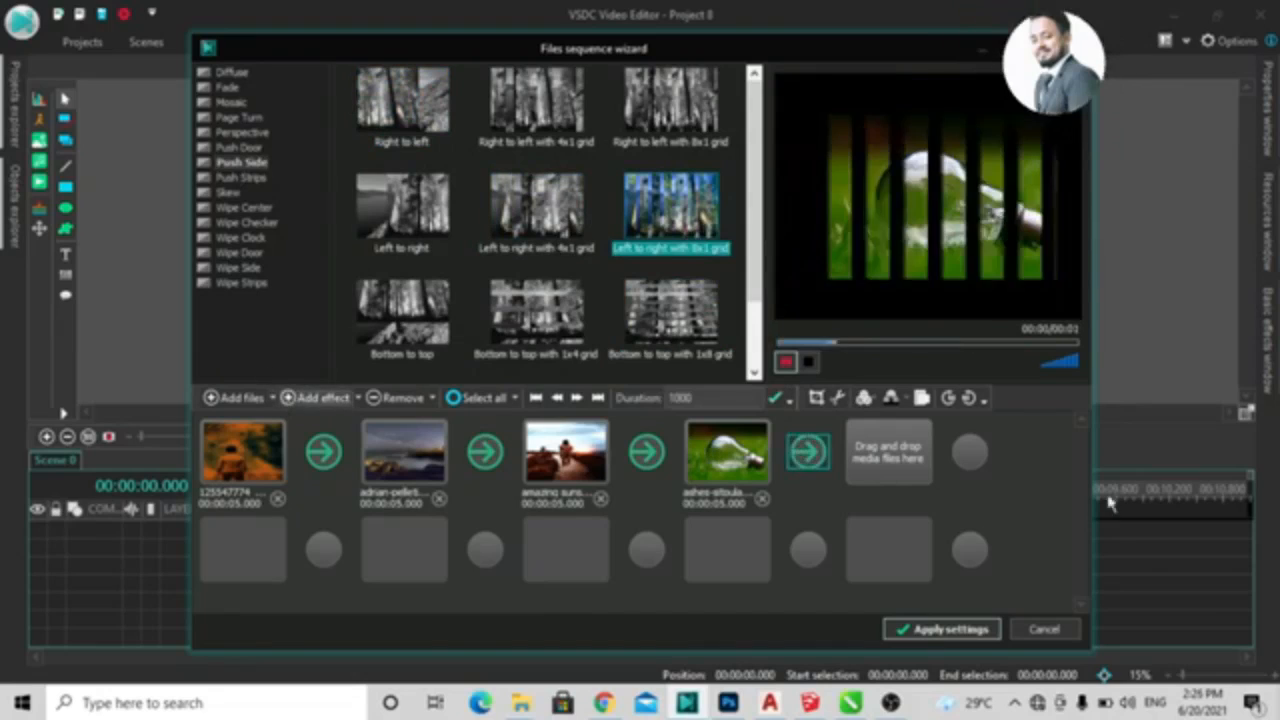
Step: Apply the files sequence settings and play the slideshow preview through to the fourth image
click(915, 630)
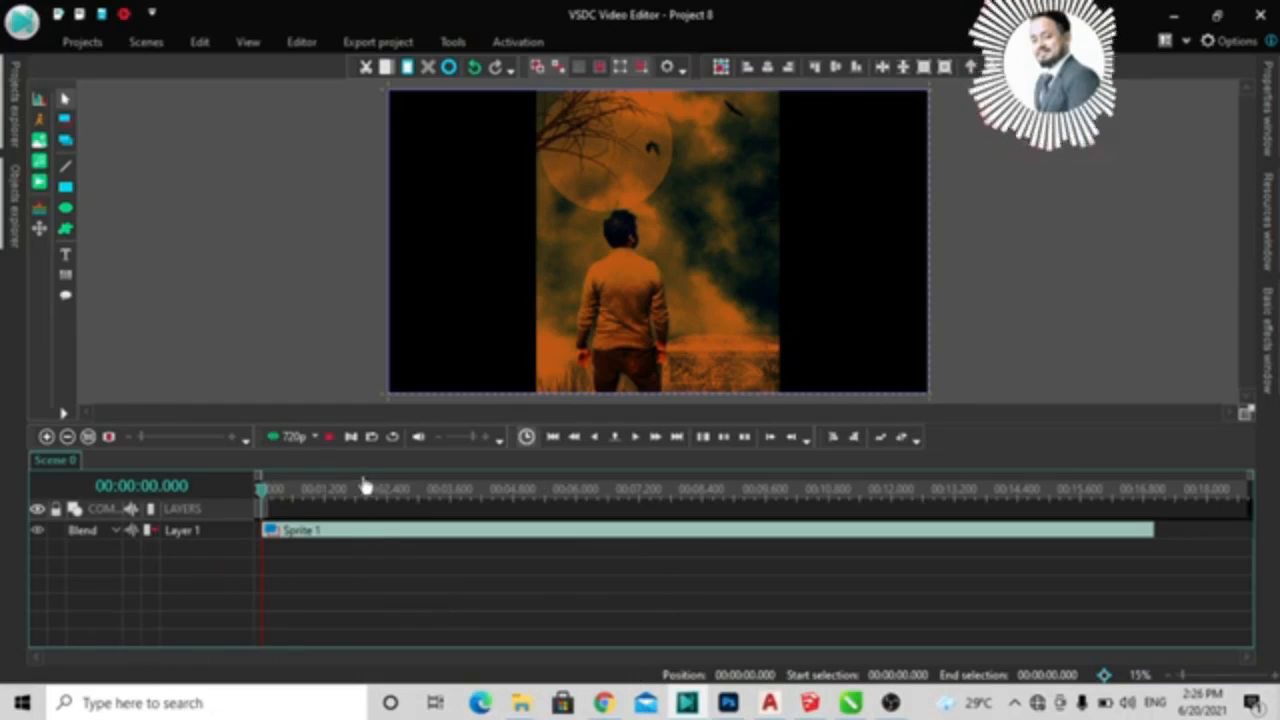
click(331, 437)
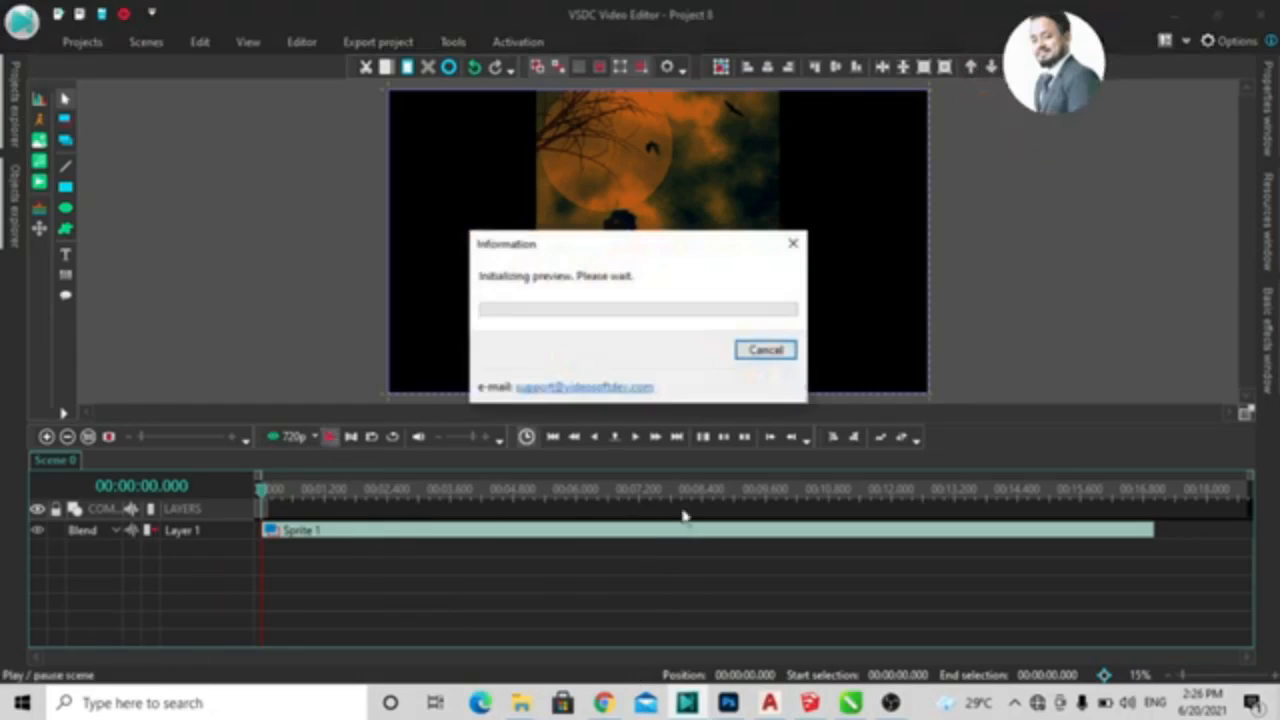
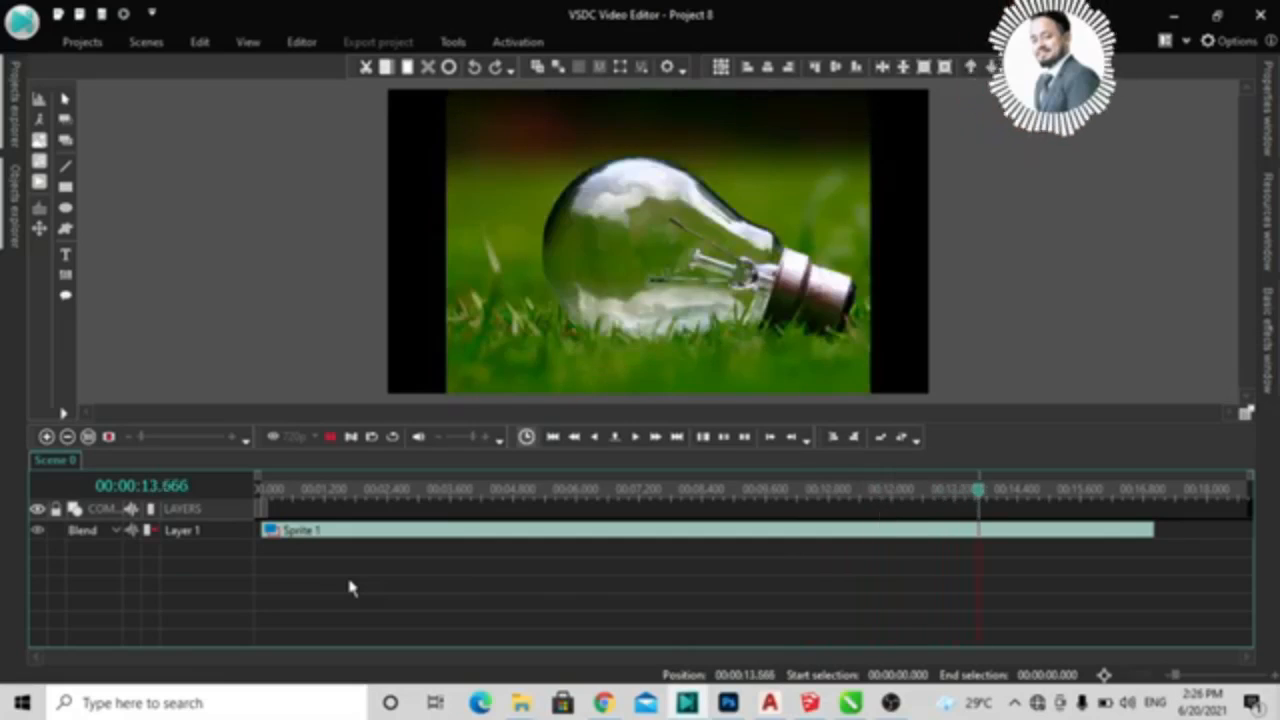
click(335, 437)
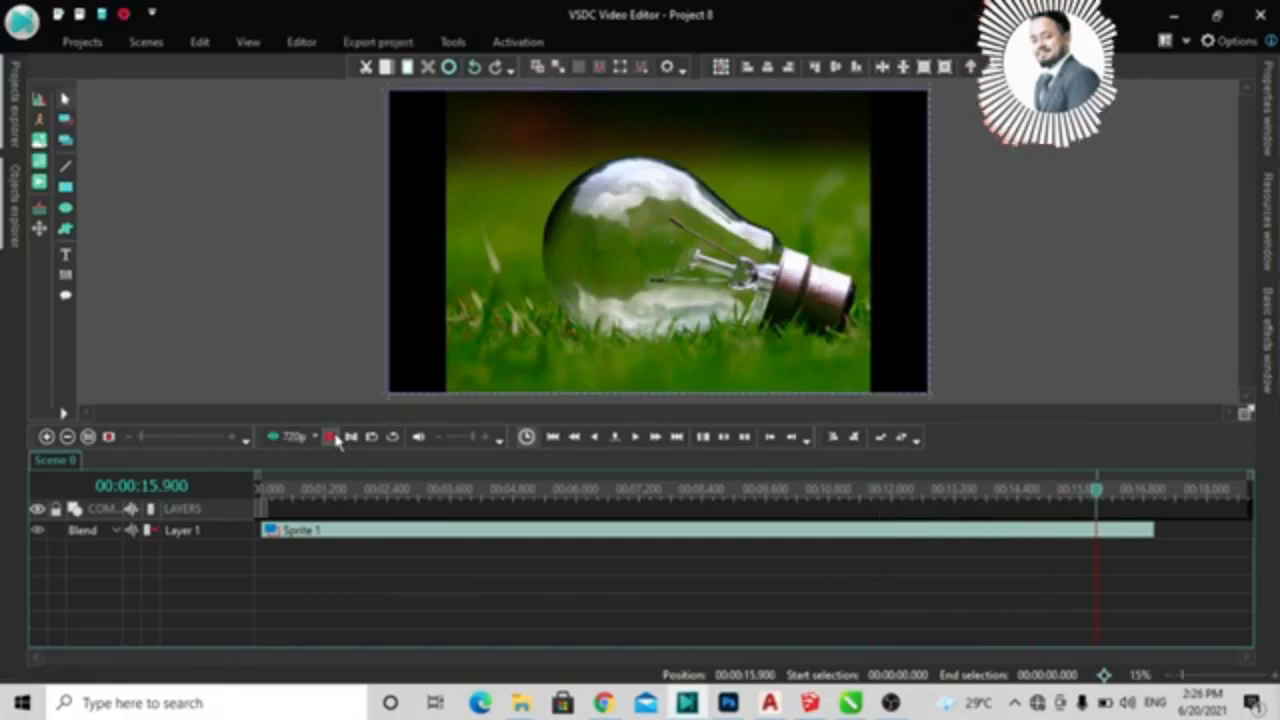
Step: Open the slideshow sprite's contents and examine the first image's properties, including its drawing duration
double_click(378, 540)
click(378, 540)
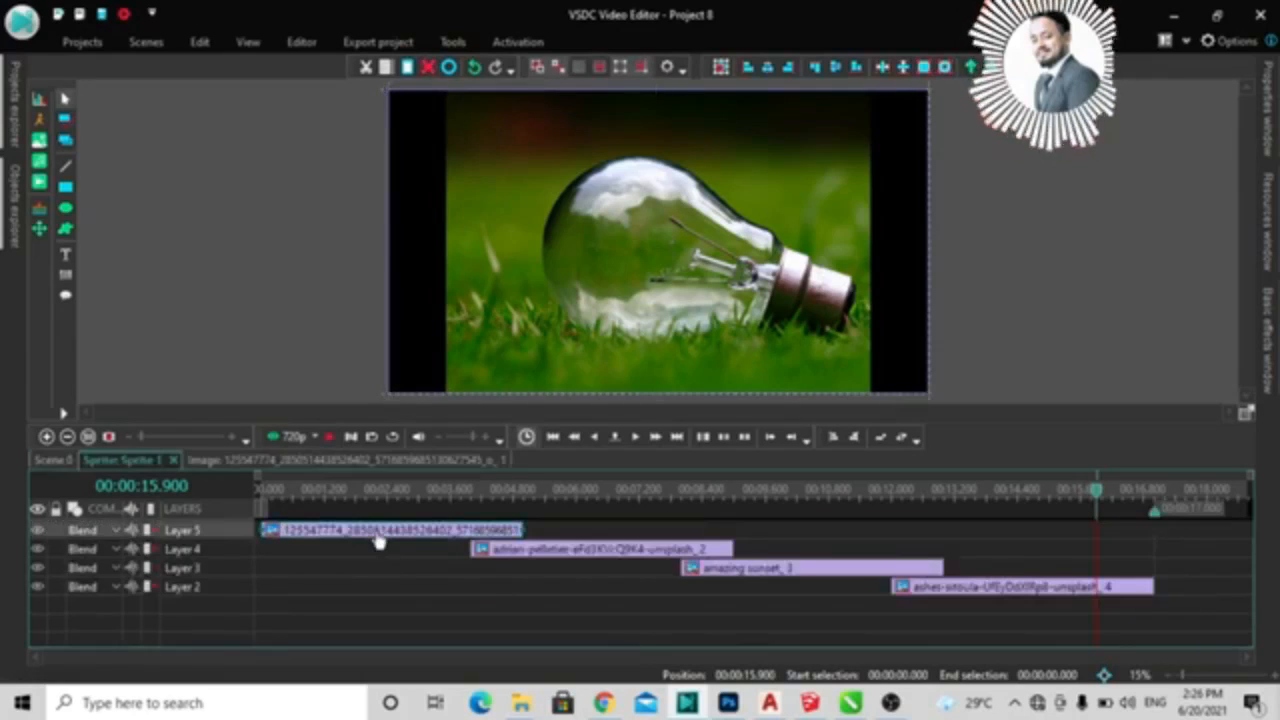
mouse_move(503, 537)
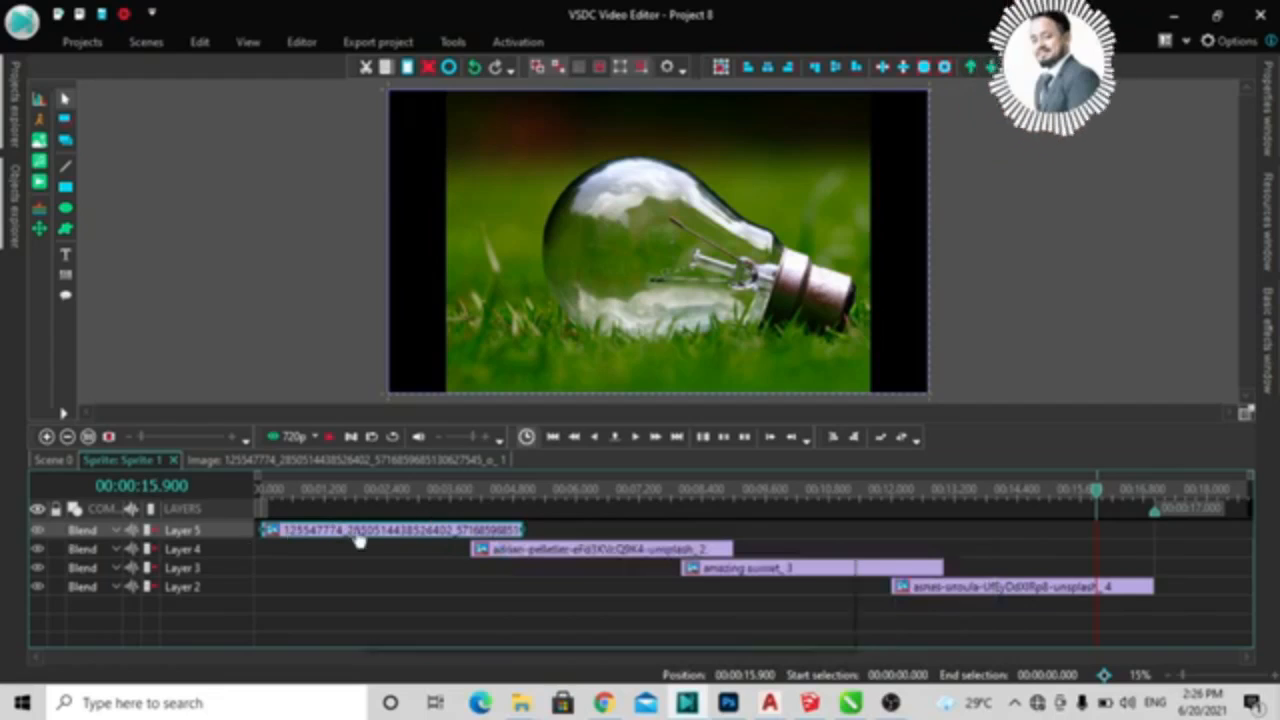
mouse_move(359, 539)
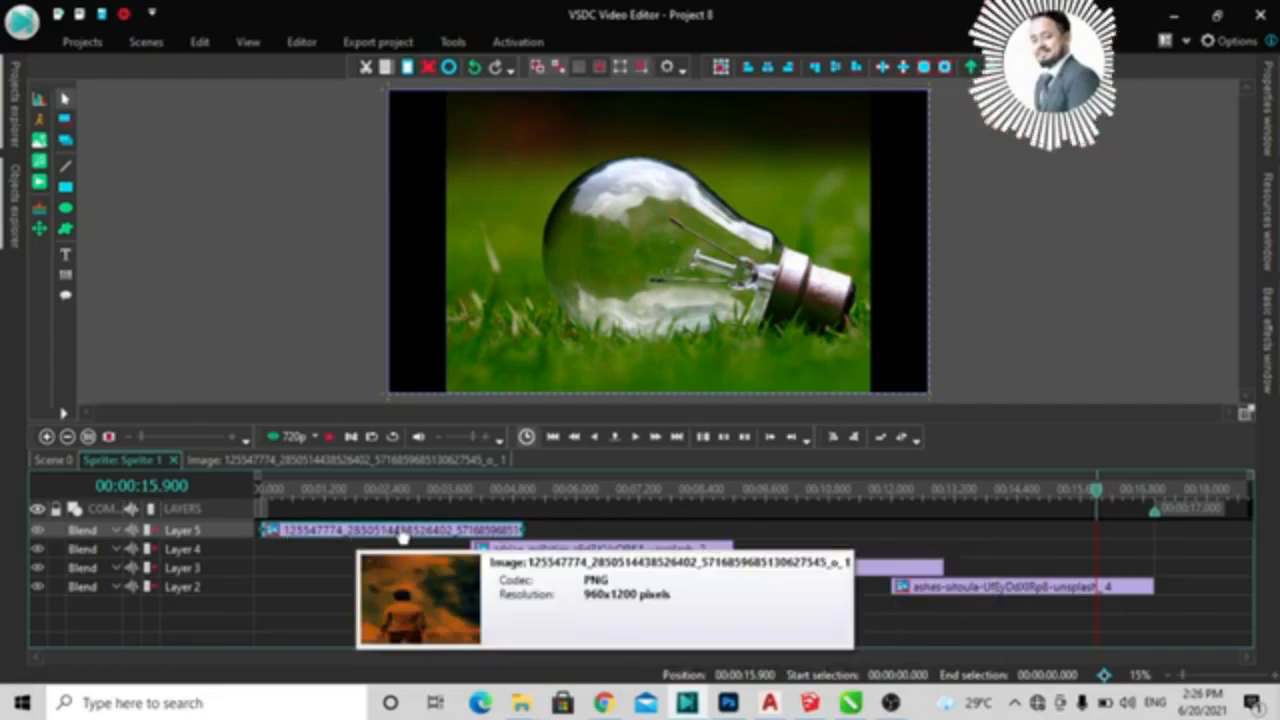
right_click(402, 535)
click(445, 512)
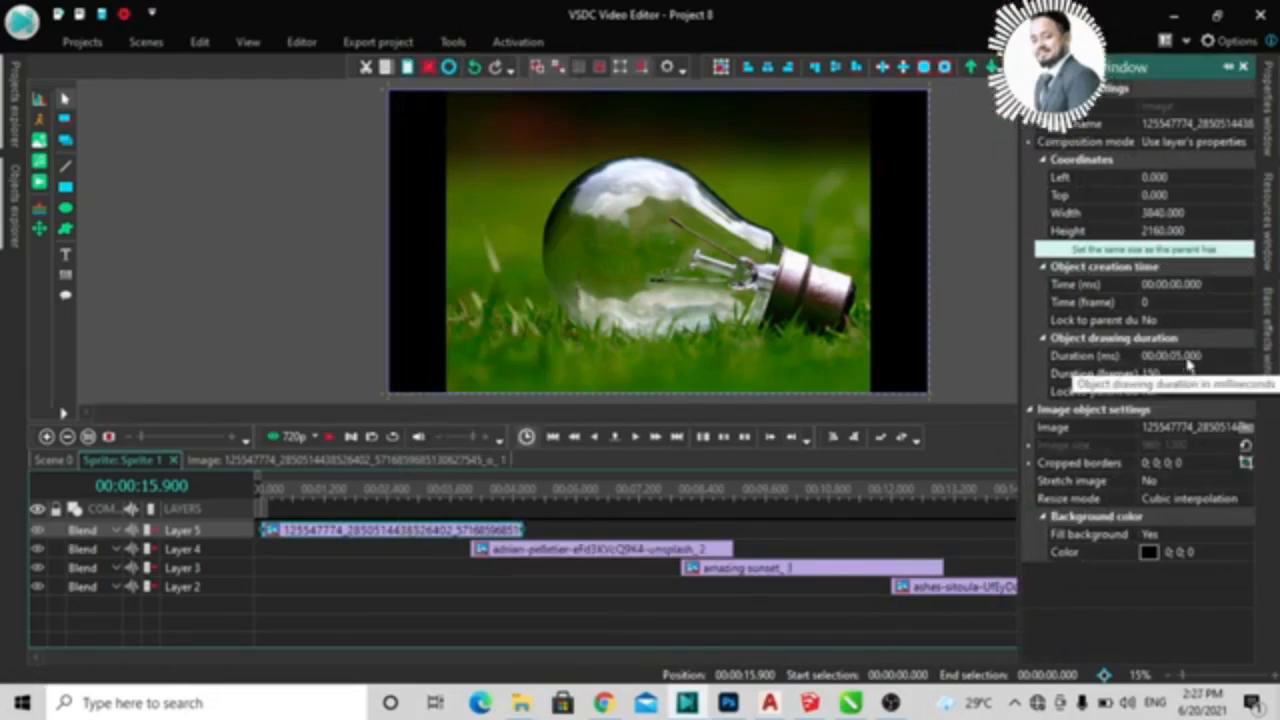
key(ctrl)
key(ctrl)
key(ctrl)
key(ctrl)
key(ctrl)
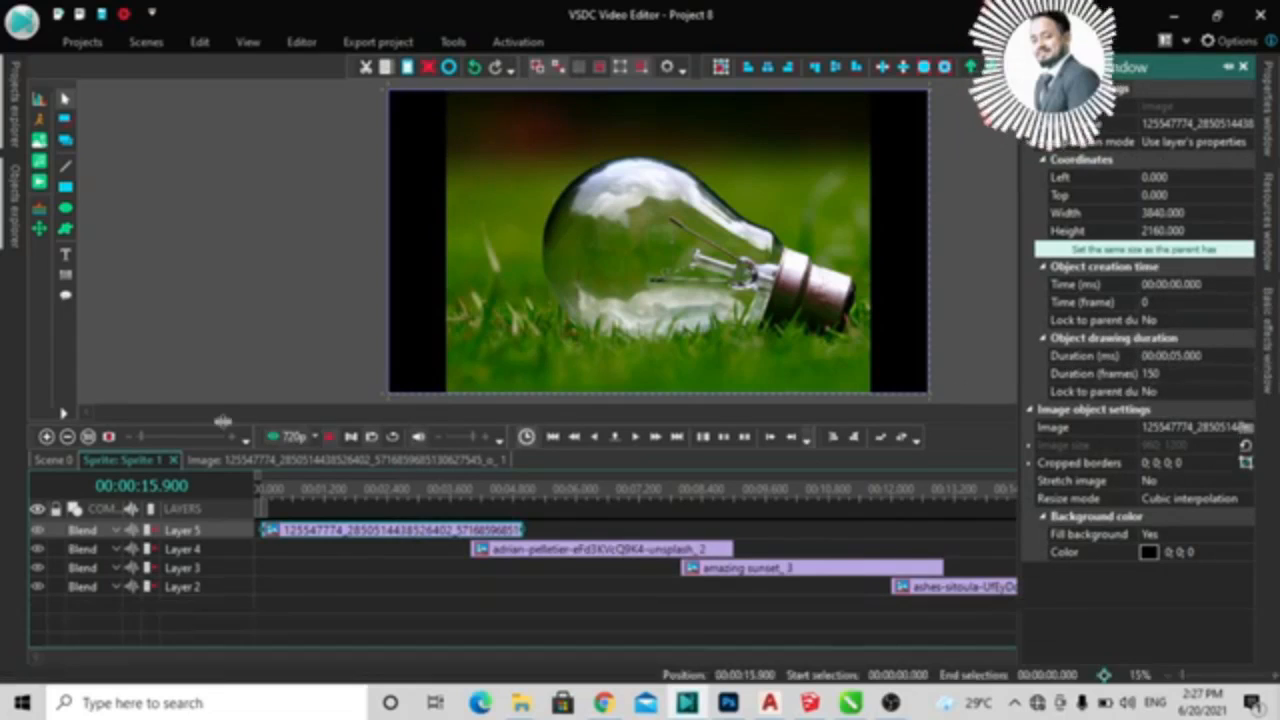
click(360, 568)
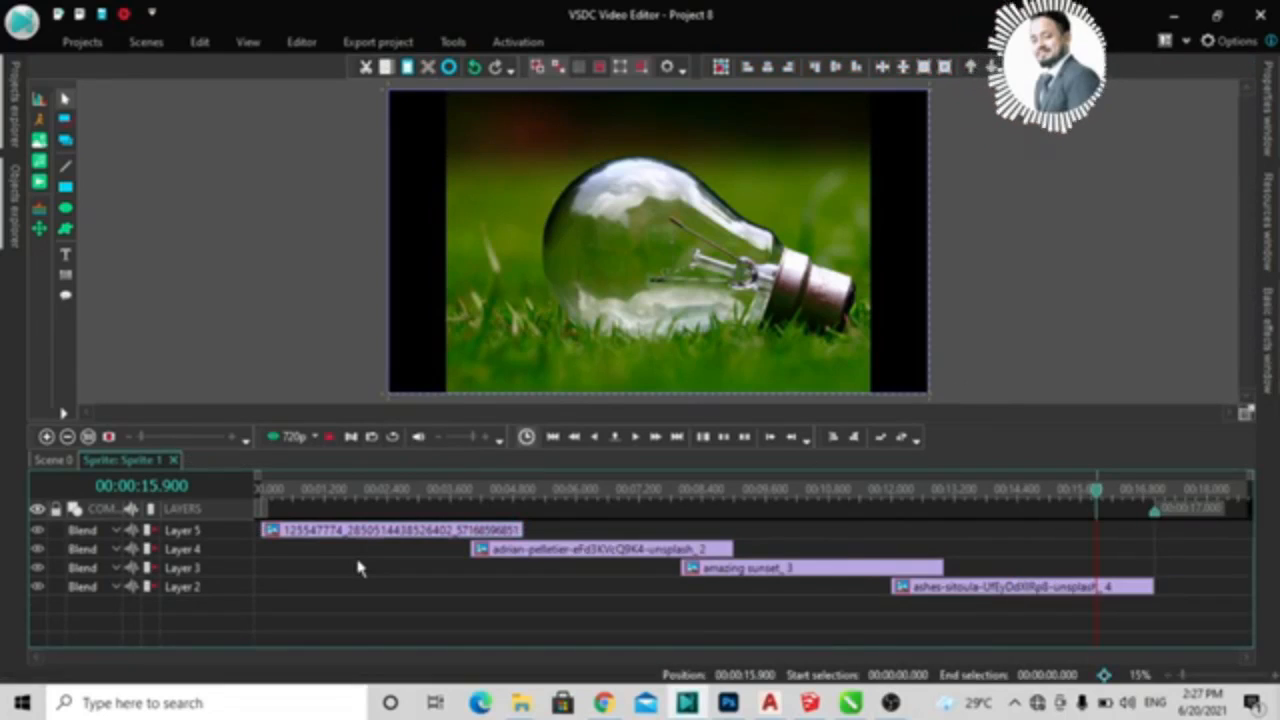
Step: Return the playhead to the start, open the first image's effect timeline and delete its Skew transition
drag(1098, 492, 6, 575)
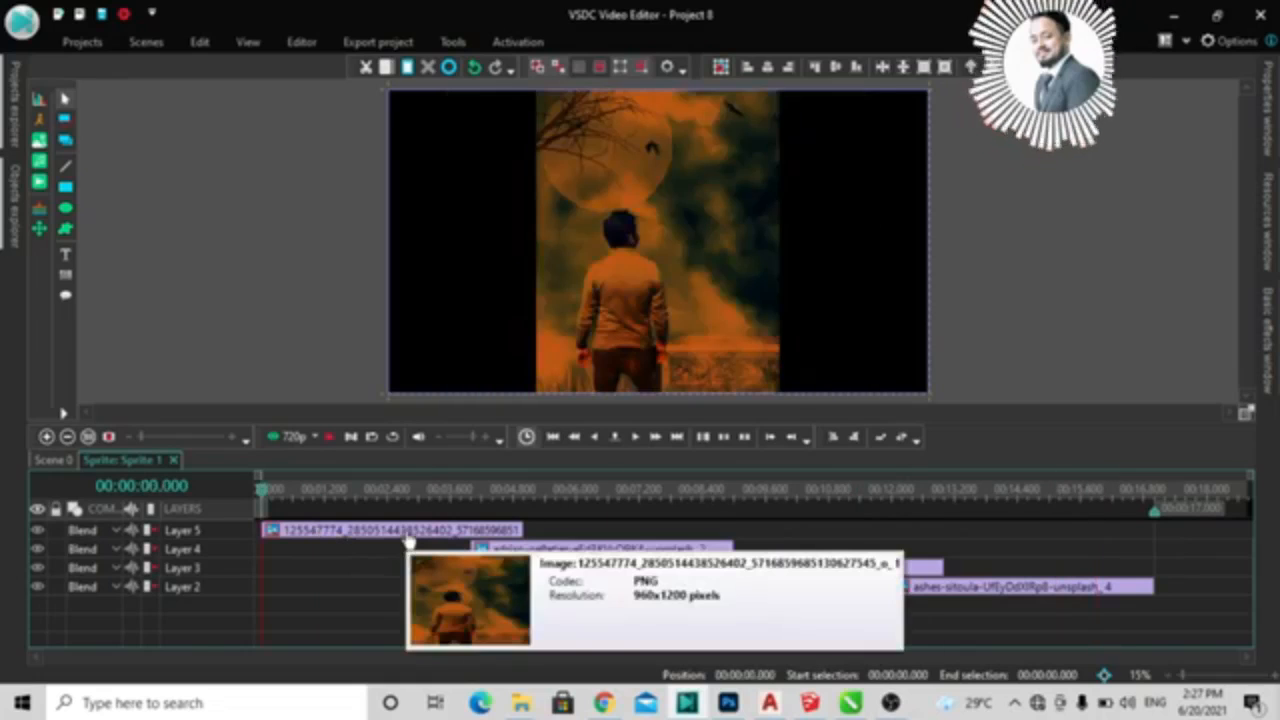
double_click(409, 533)
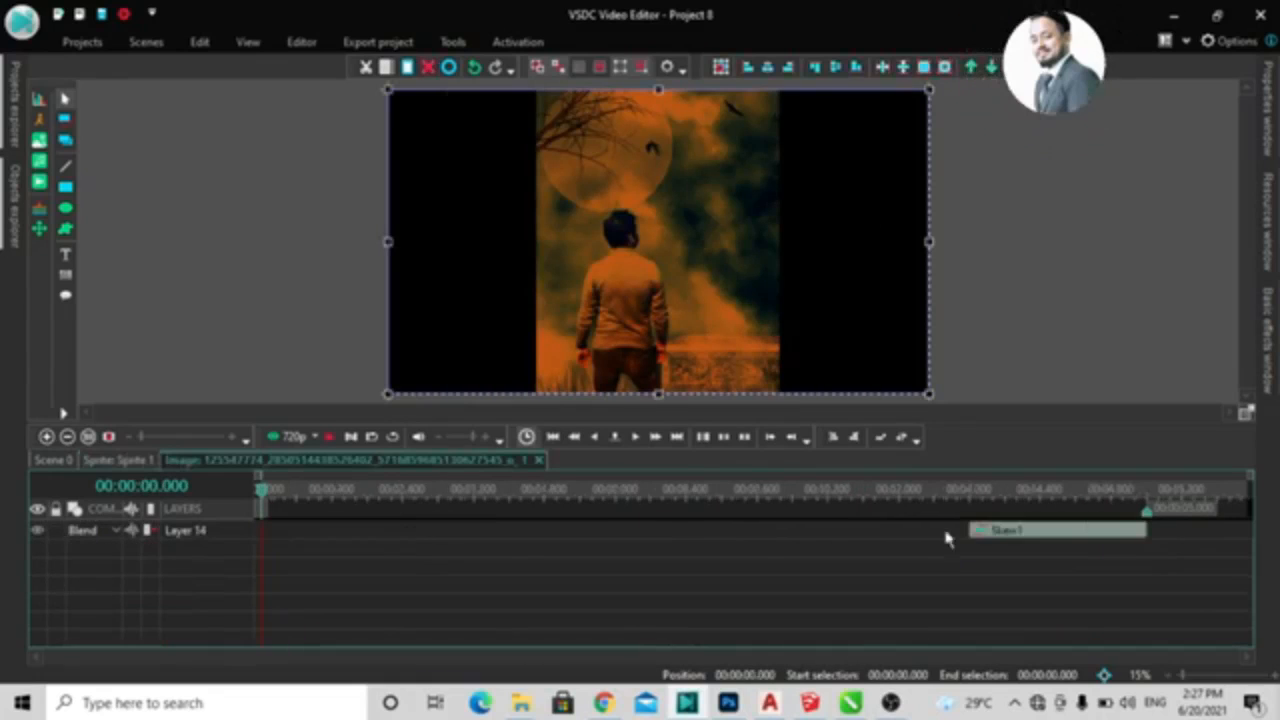
click(1043, 539)
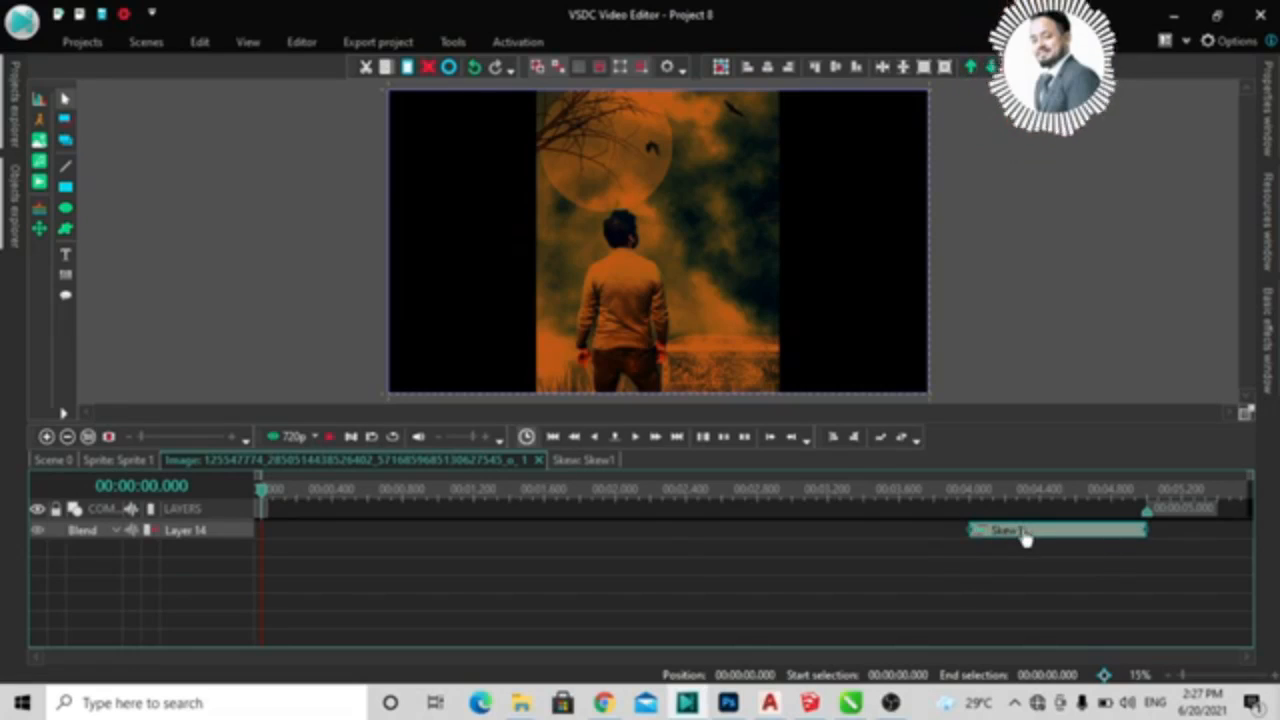
key(Delete)
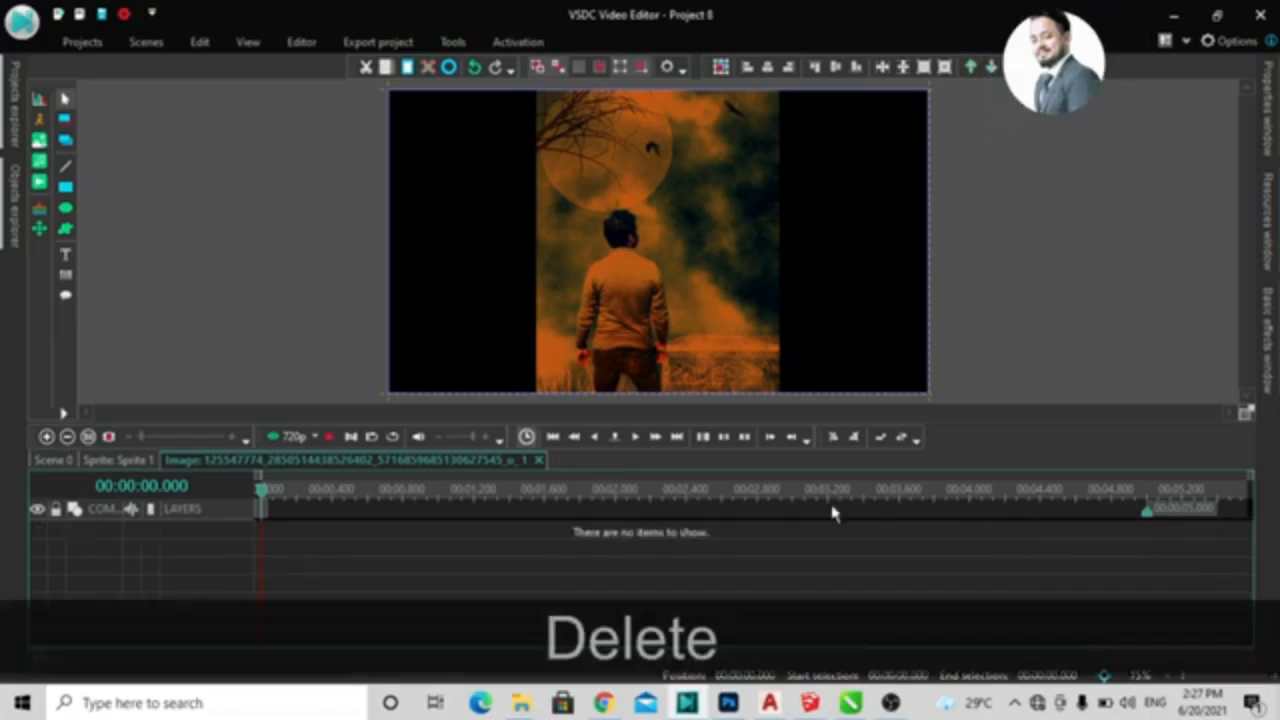
Step: Apply the Skew transform video effect to the first image in the sprite, using the whole parent duration on a new layer
click(101, 465)
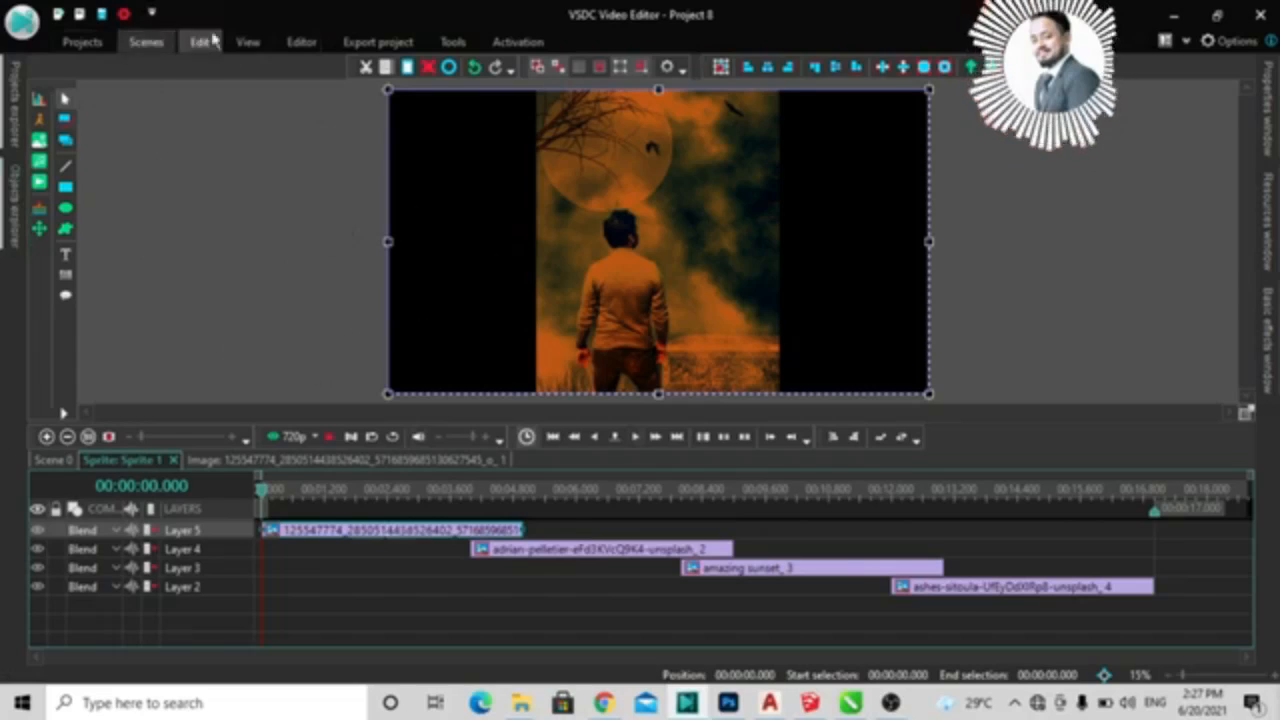
click(302, 44)
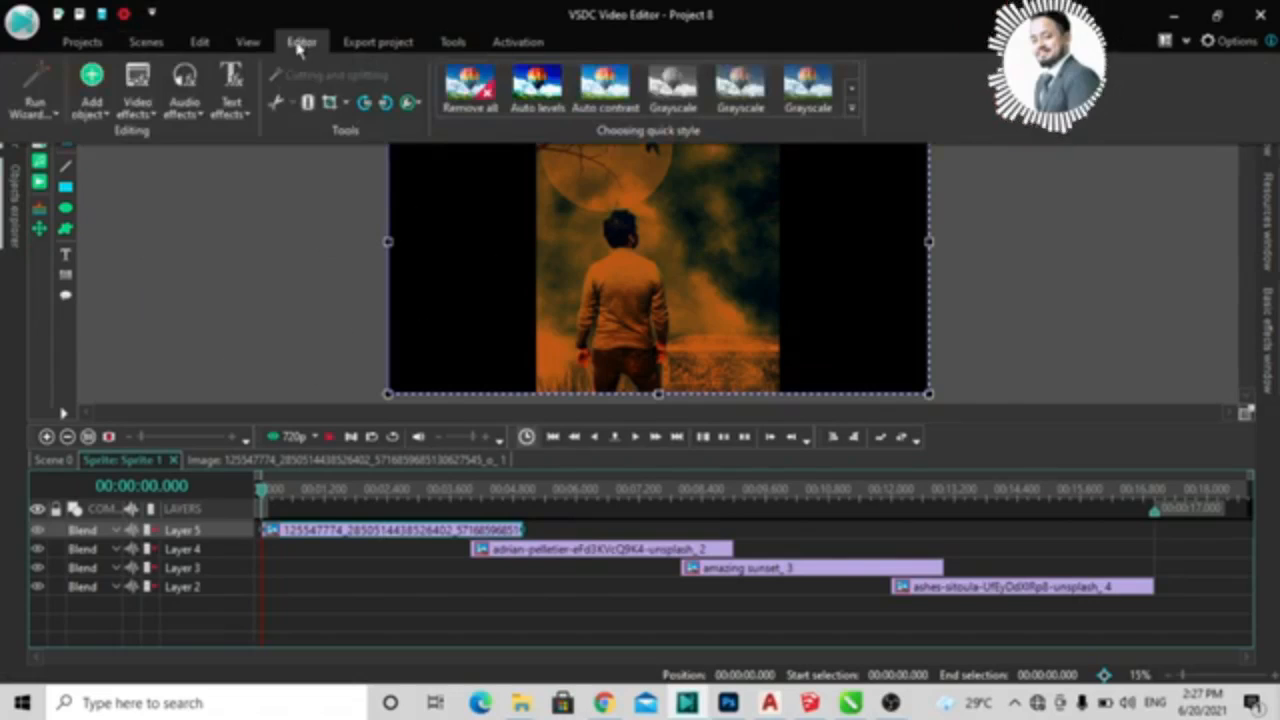
key(ctrl)
key(ctrl)
key(ctrl)
click(126, 117)
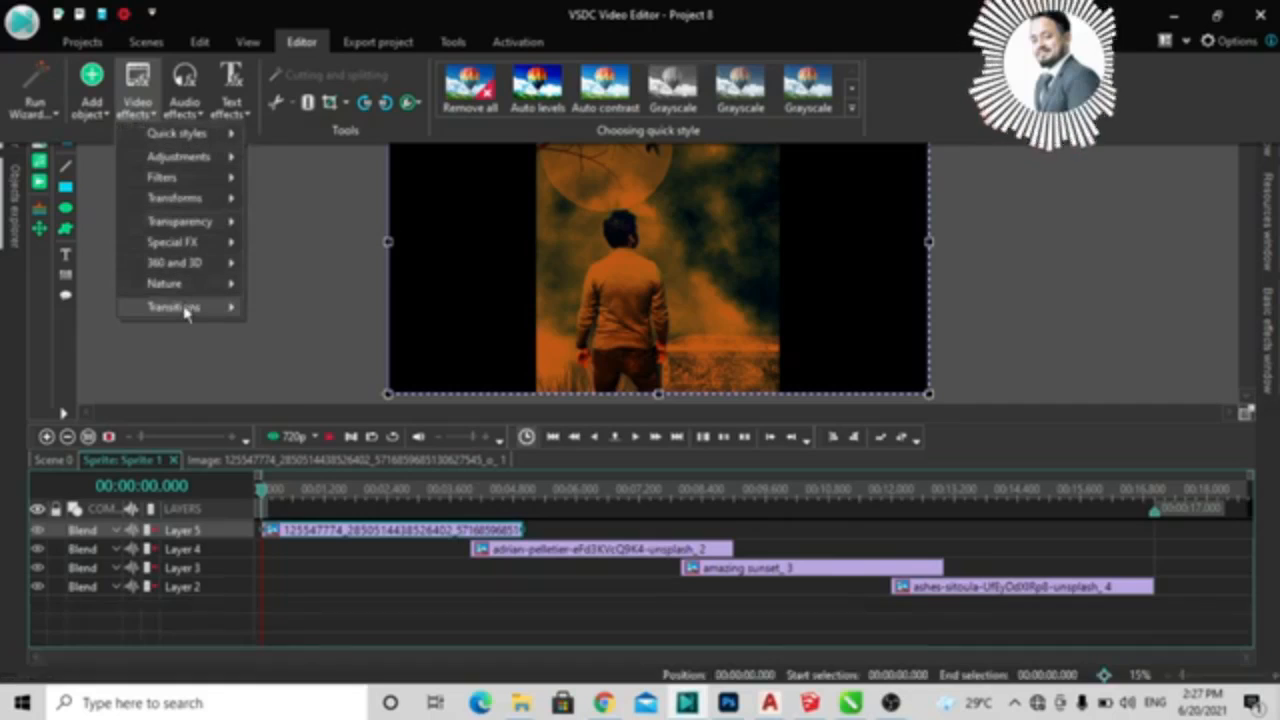
mouse_move(185, 312)
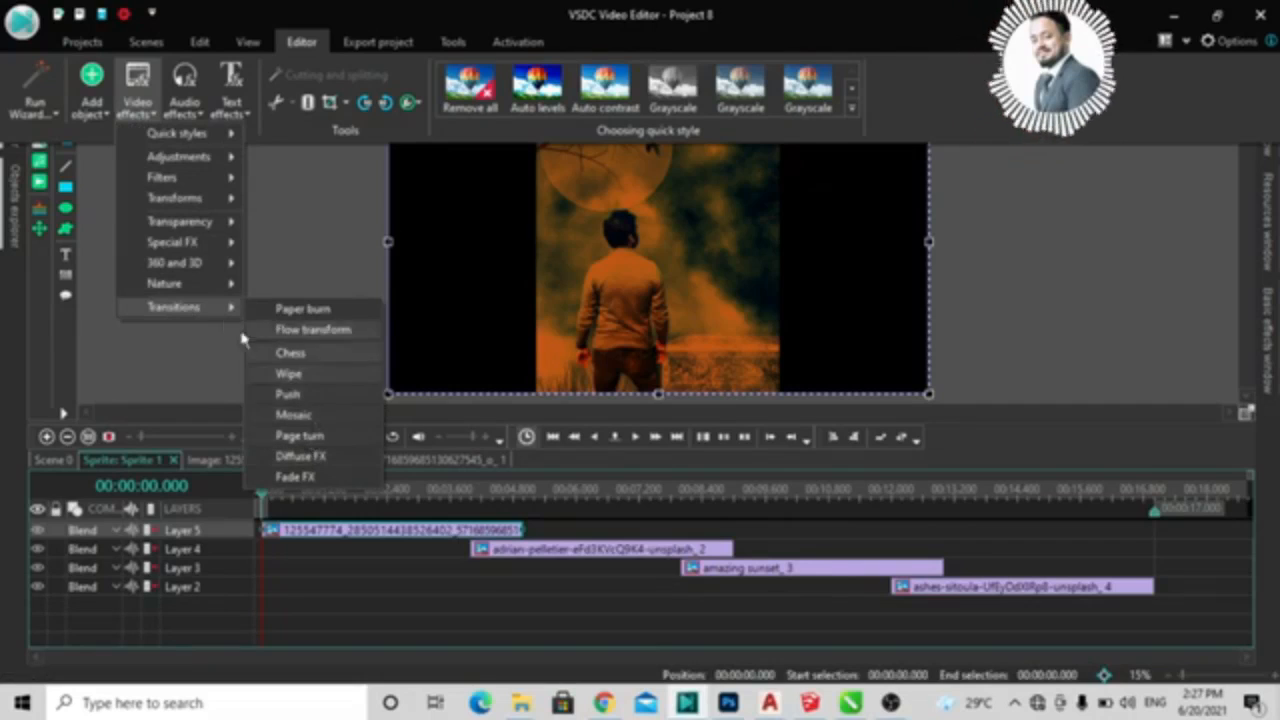
mouse_move(200, 287)
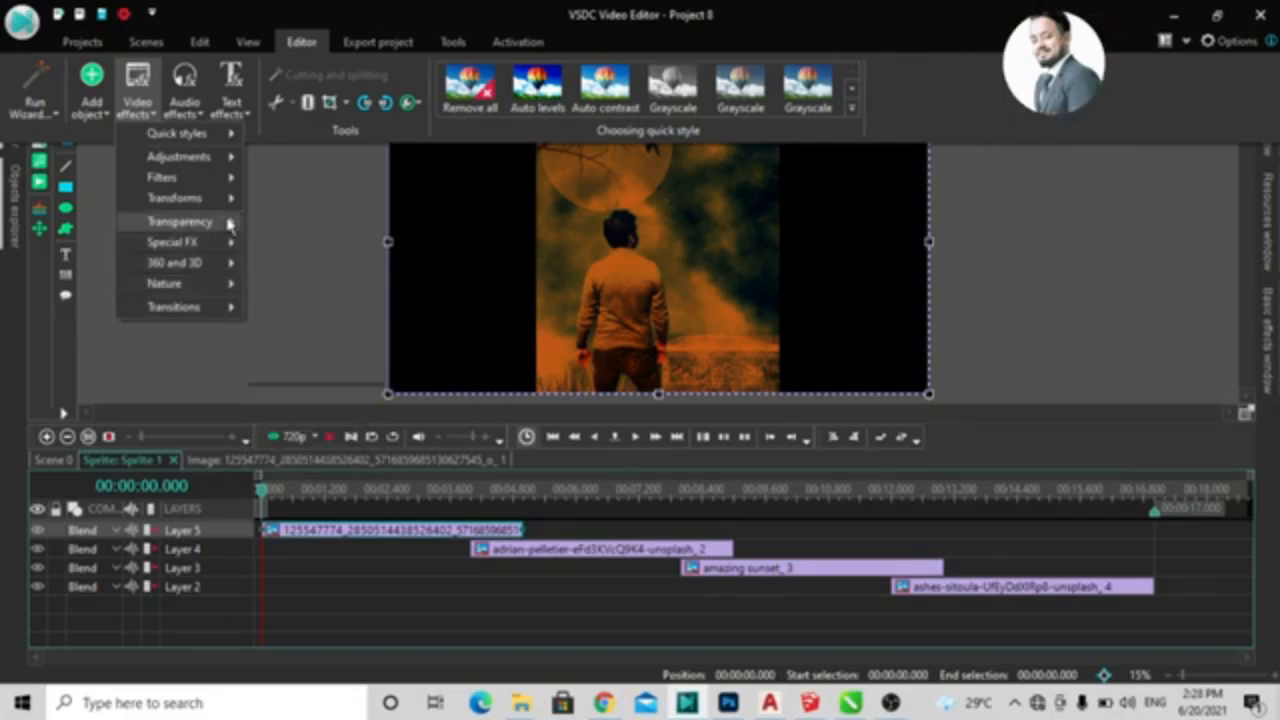
mouse_move(217, 245)
mouse_move(214, 218)
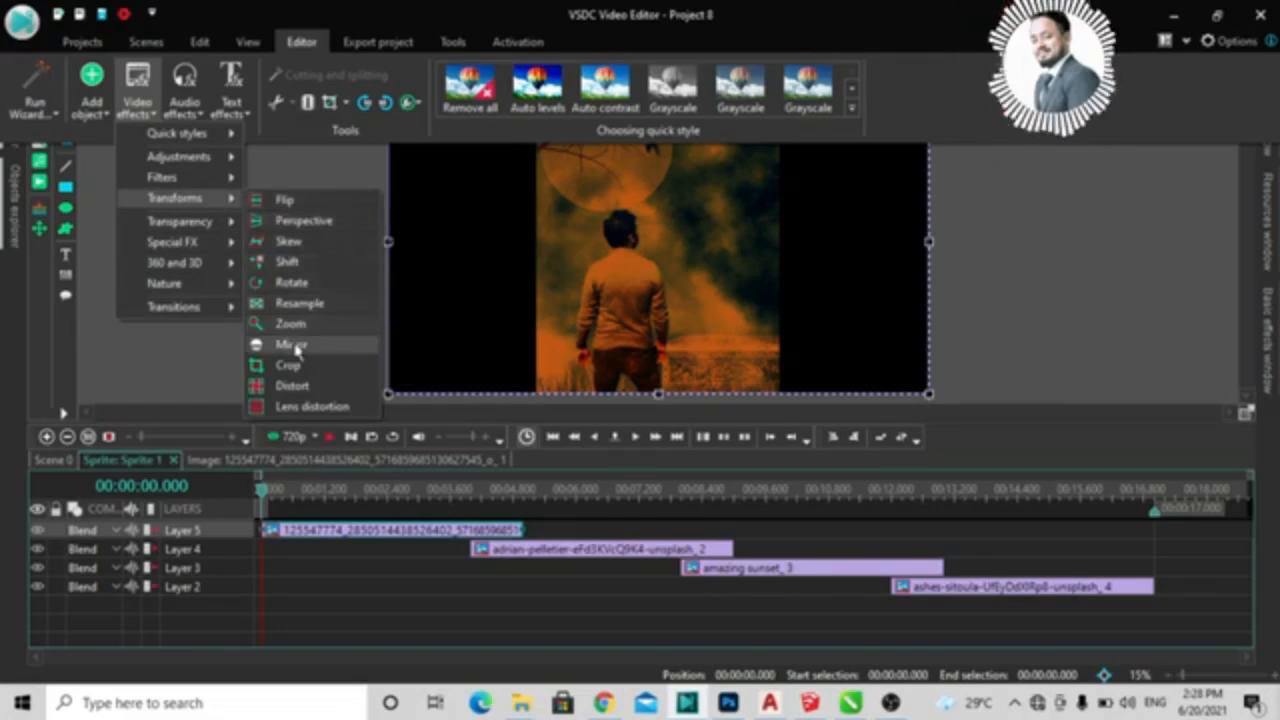
click(289, 243)
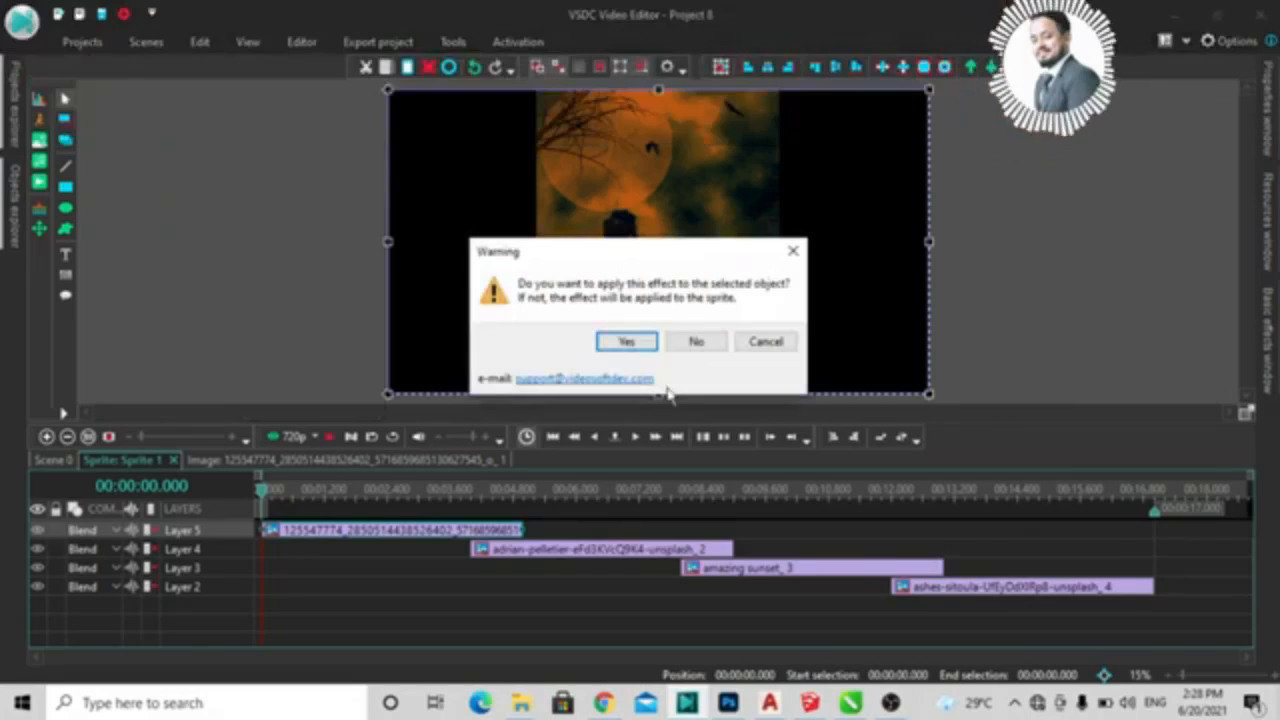
click(630, 344)
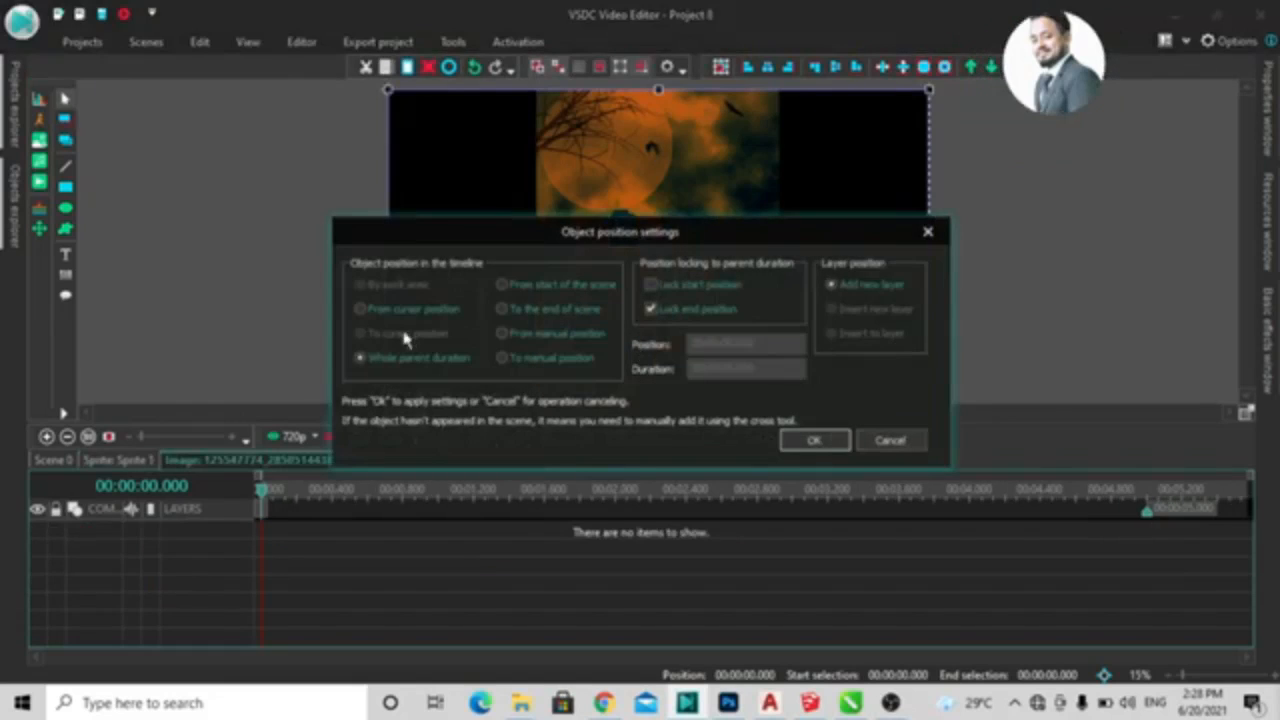
click(838, 441)
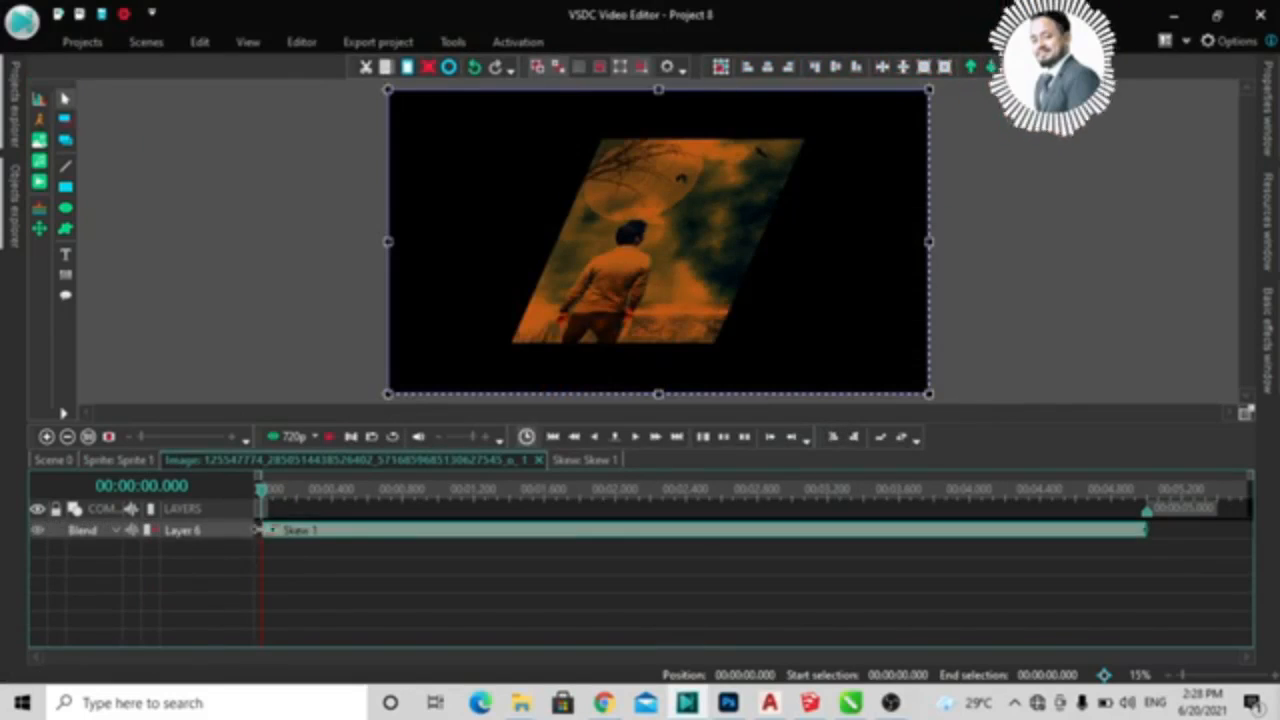
Step: Trim the Skew effect to start at about 3.93 s and set its drawing duration to 00:00:01.000
drag(268, 530, 545, 530)
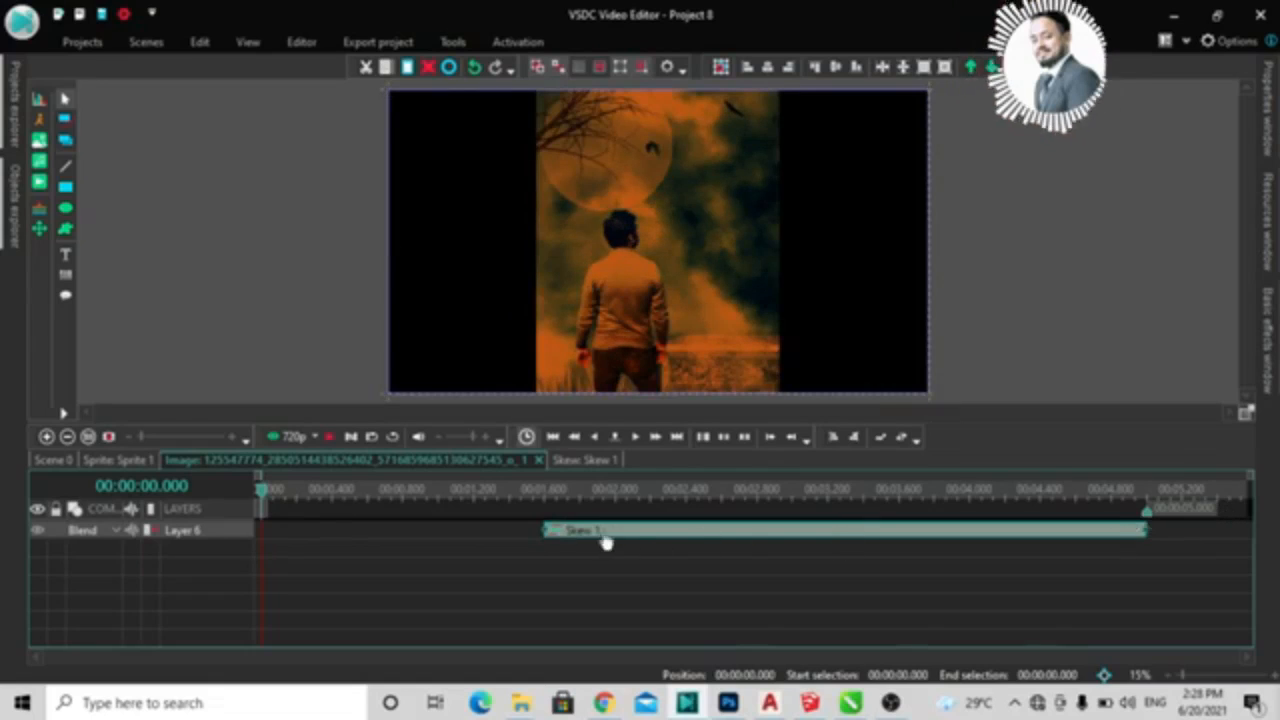
drag(540, 530, 957, 530)
right_click(1006, 534)
click(1030, 519)
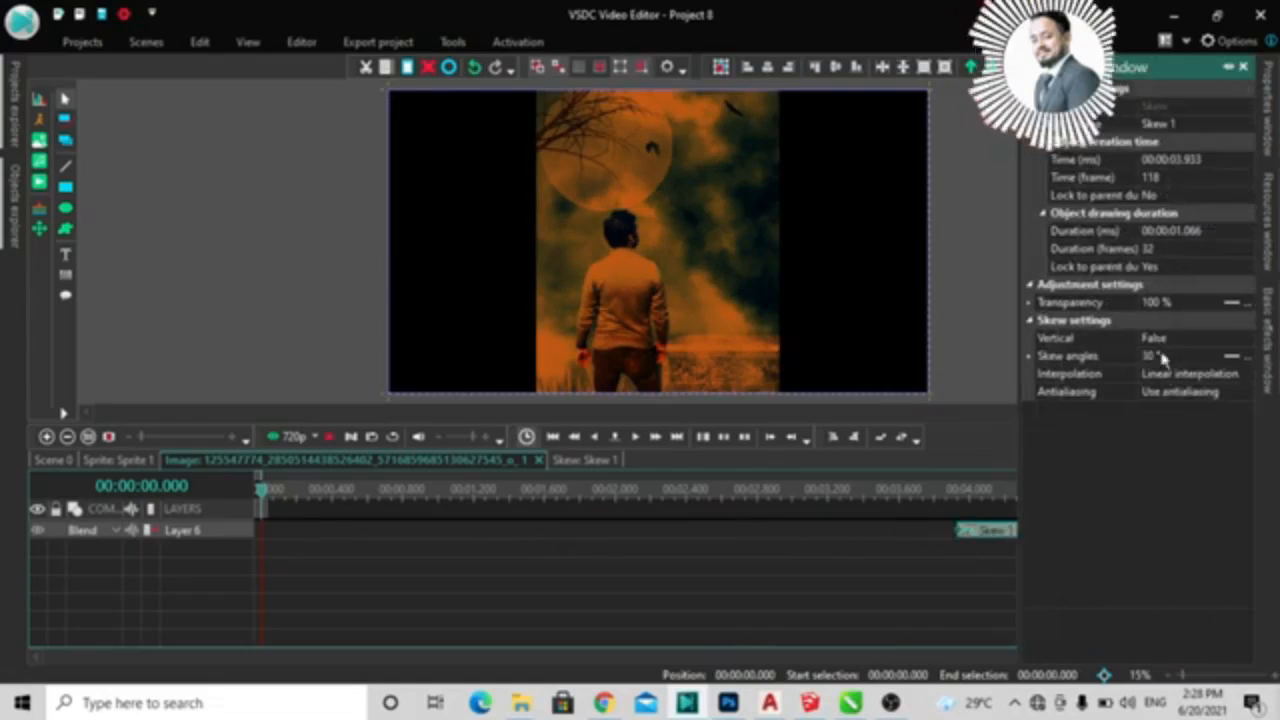
click(1172, 231)
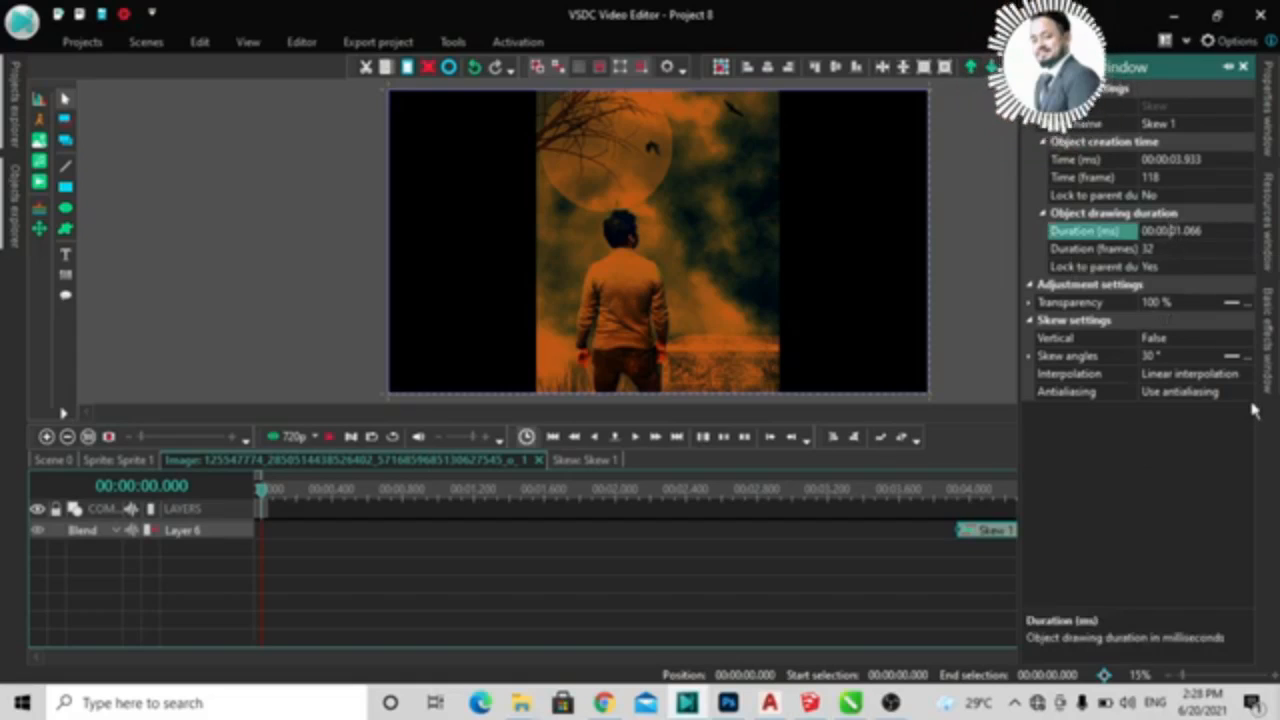
text(010000)
key(Return)
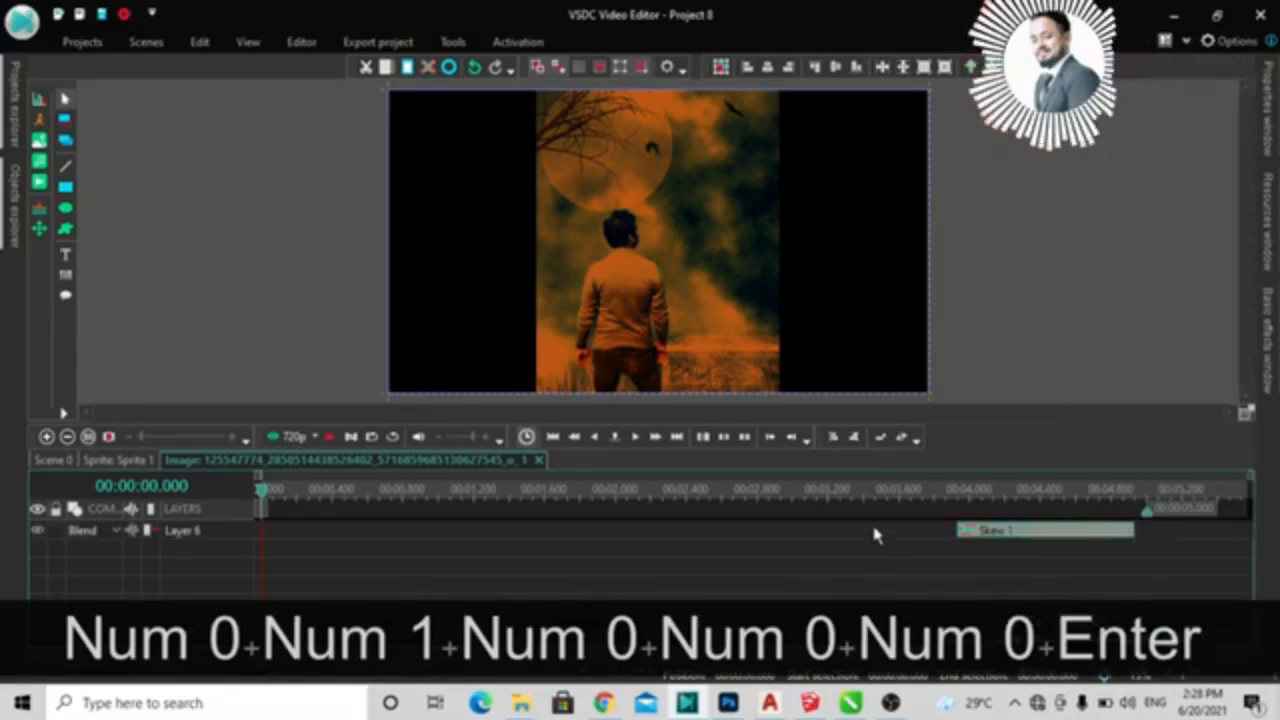
Step: Shift the Skew effect so it ends exactly with the first image, and preview the transition in the slideshow sprite from the start
click(1015, 533)
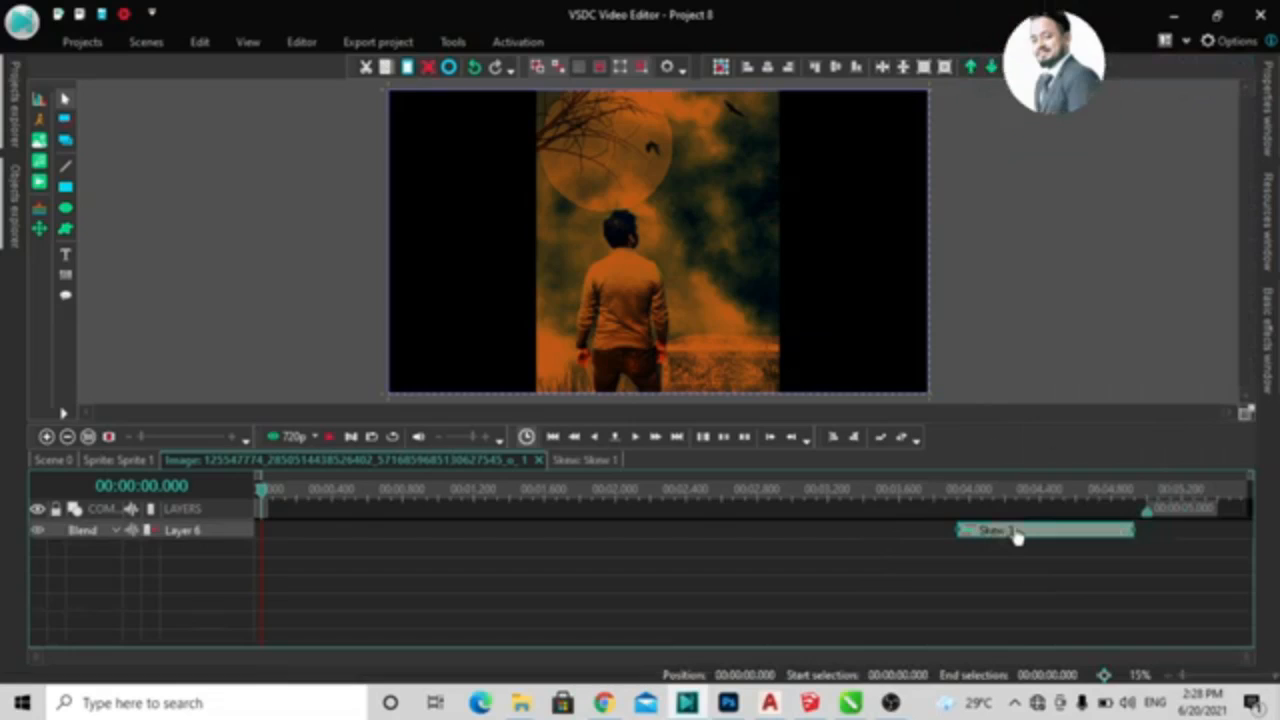
drag(1016, 537, 1028, 535)
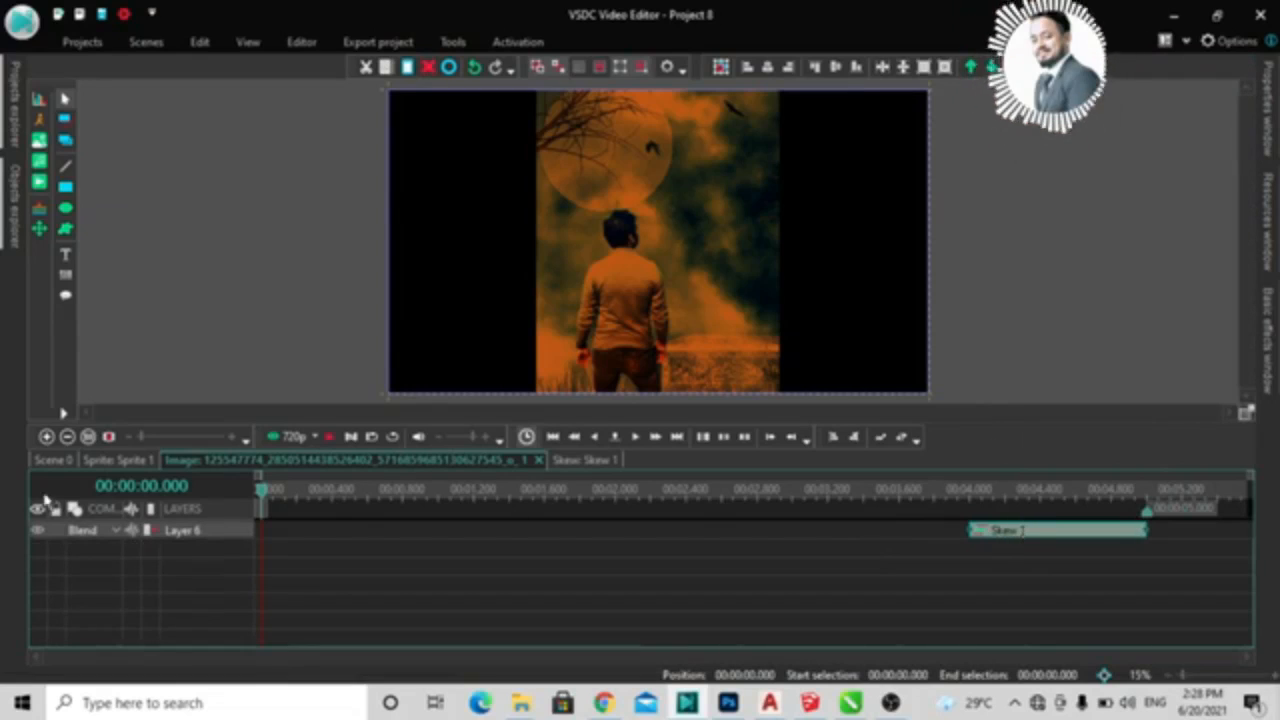
click(116, 460)
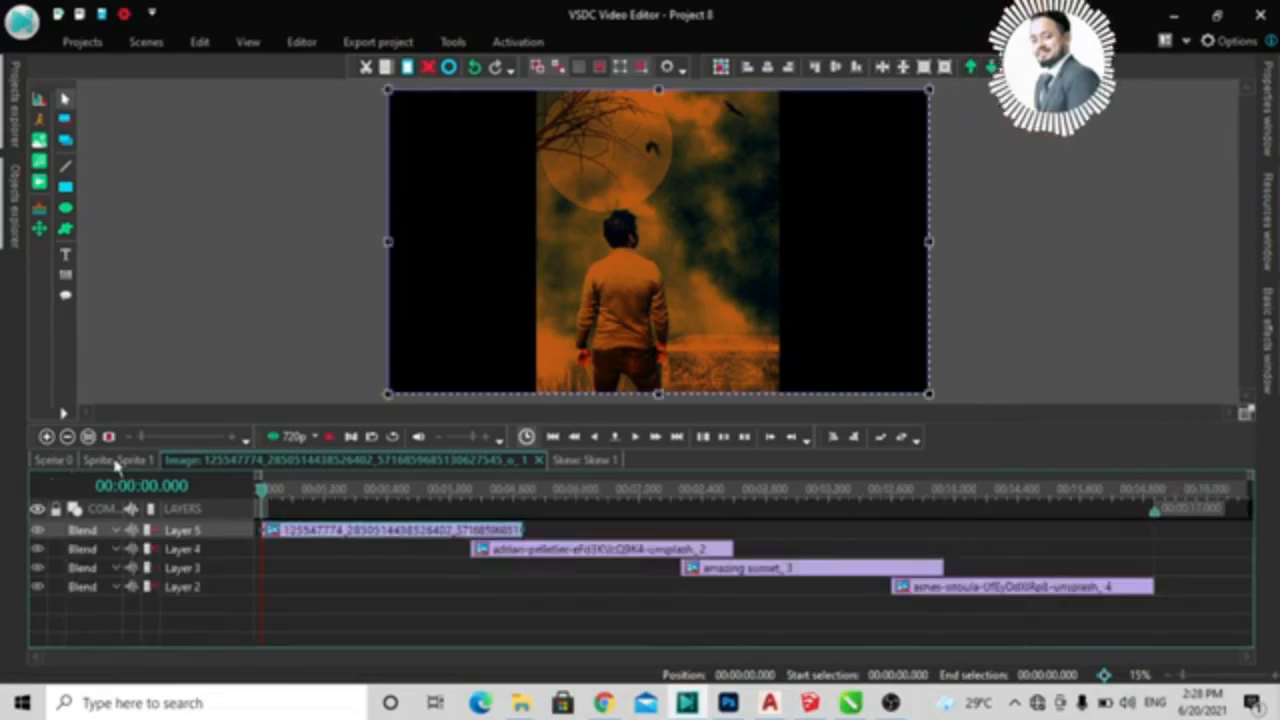
click(334, 447)
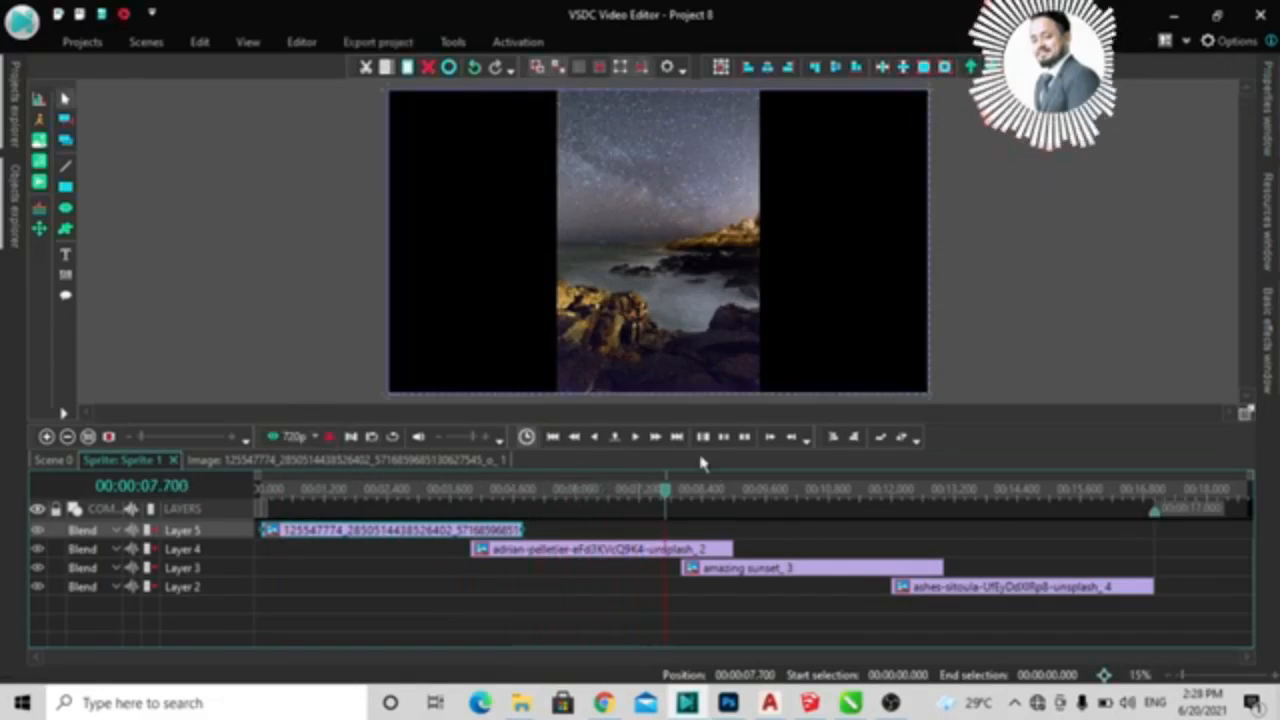
drag(668, 490, 5, 505)
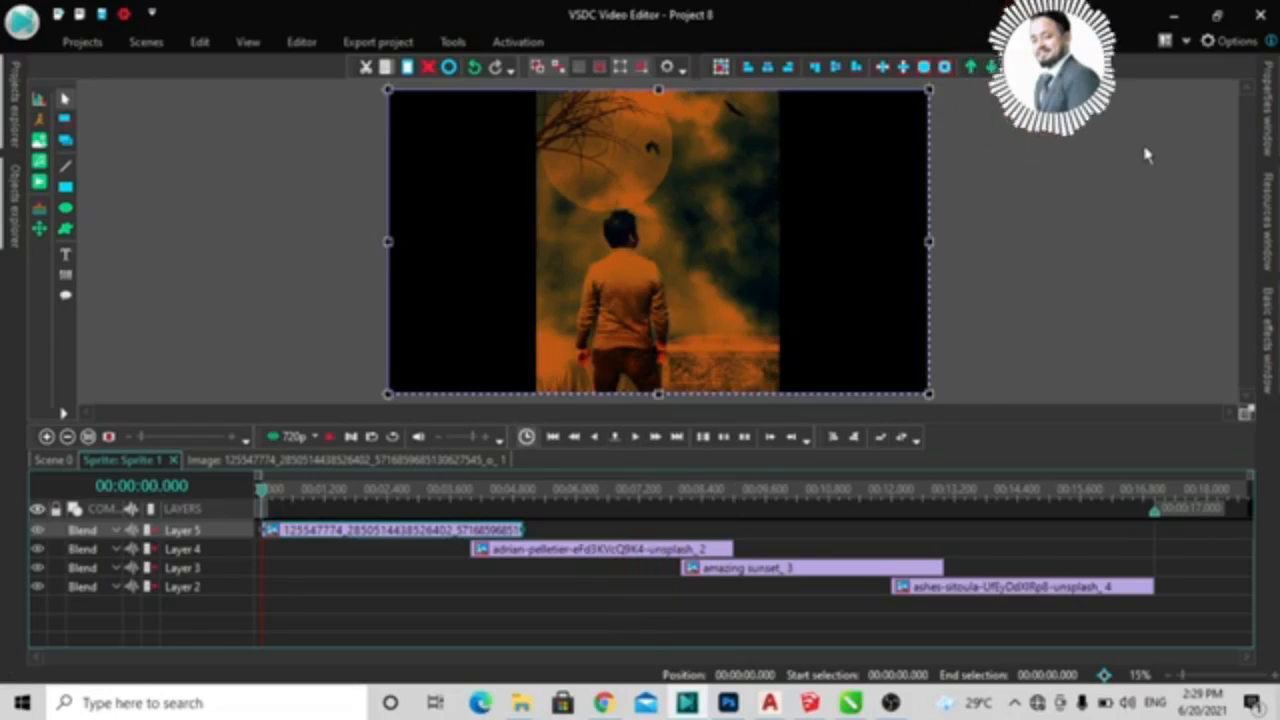
Step: Open the program options, look over the acceleration settings and close them without changes
click(1228, 48)
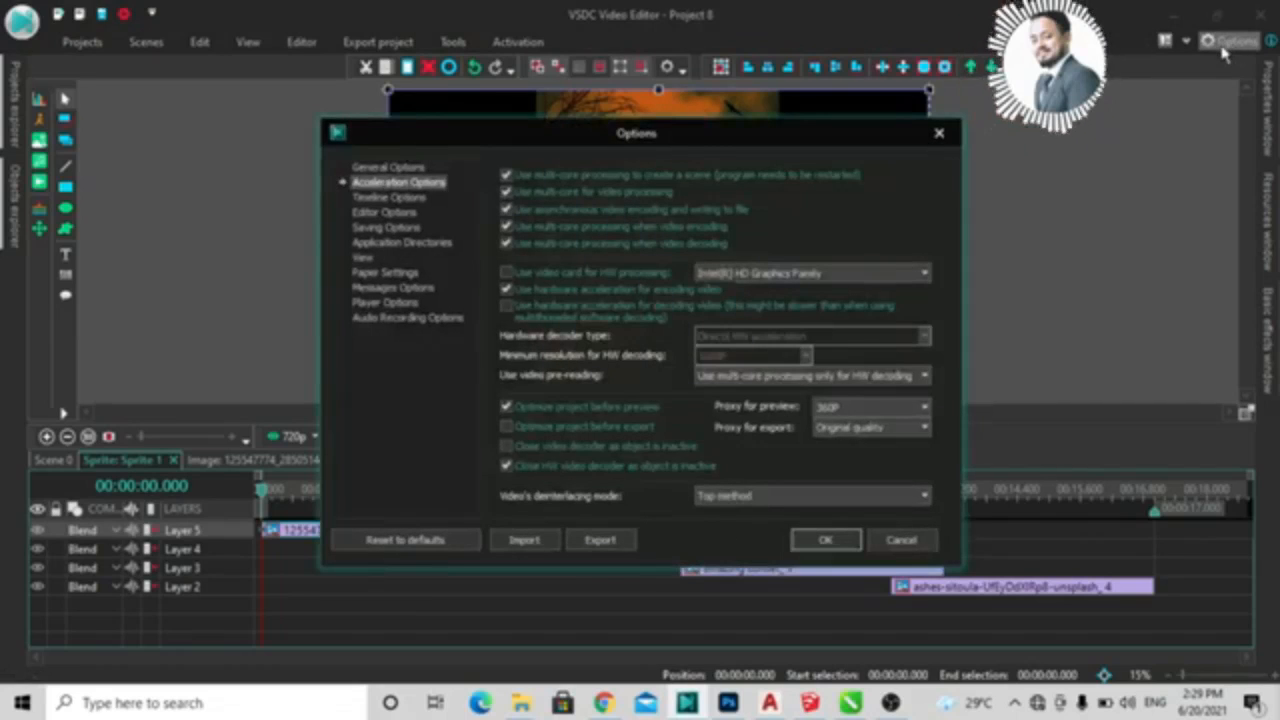
click(933, 132)
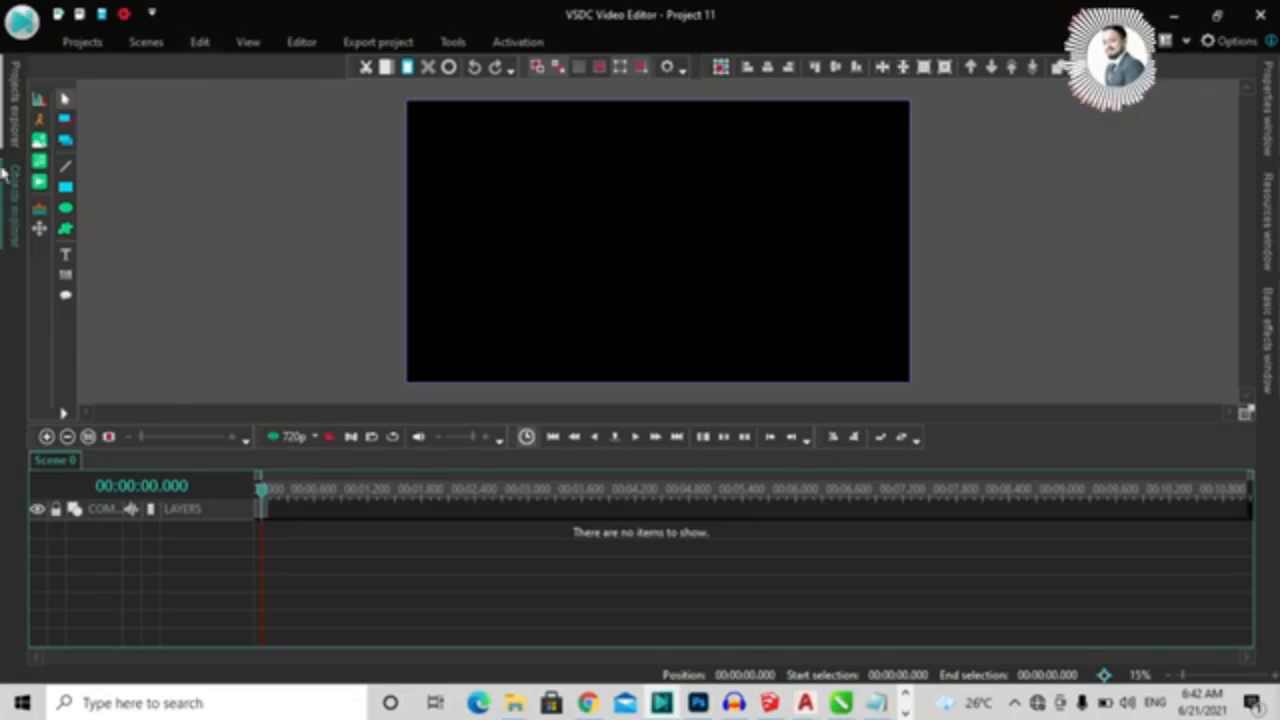
Step: Examine the Projects explorer and the Objects explorer for the empty Project 11 and its Scene 0
click(16, 92)
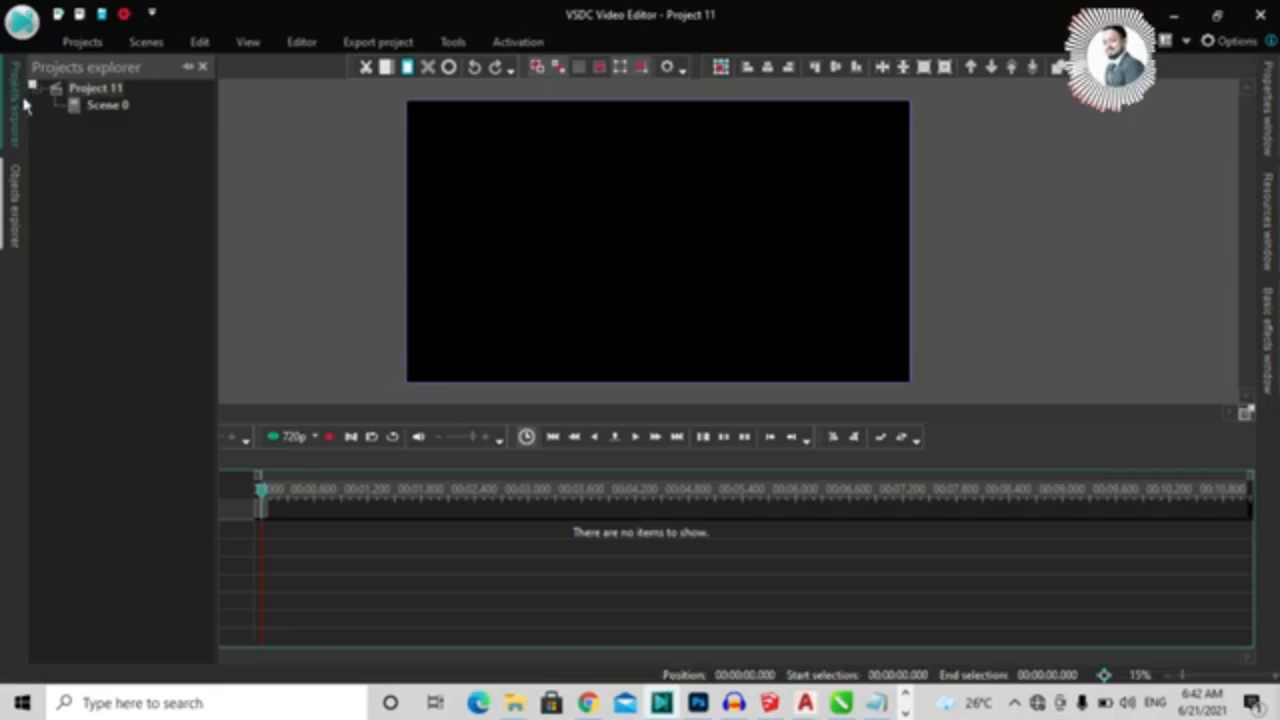
click(15, 198)
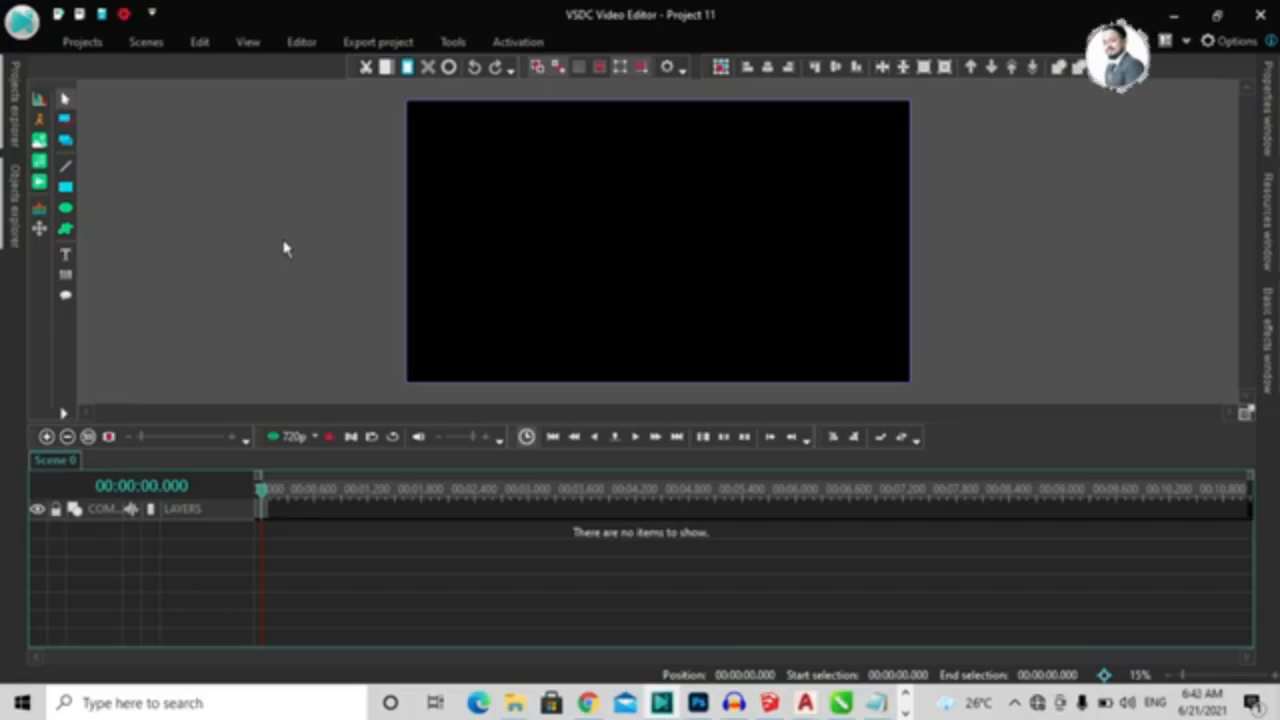
click(1108, 676)
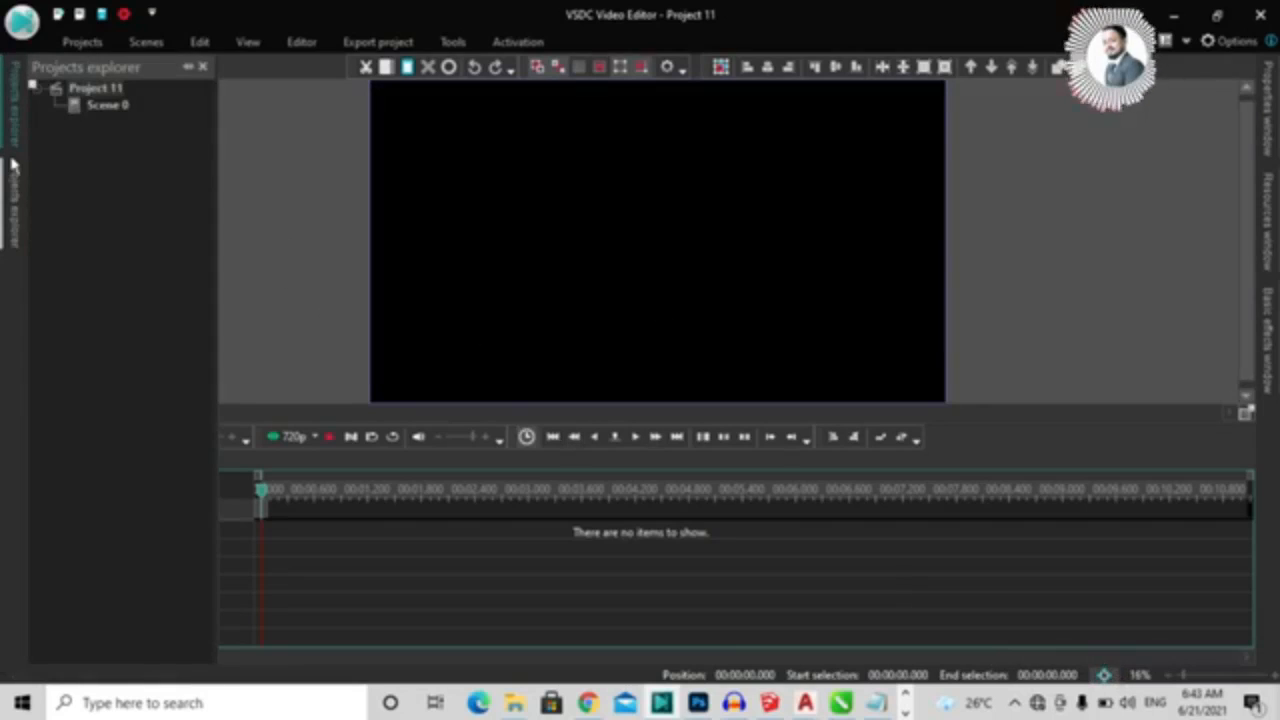
key(ctrl)
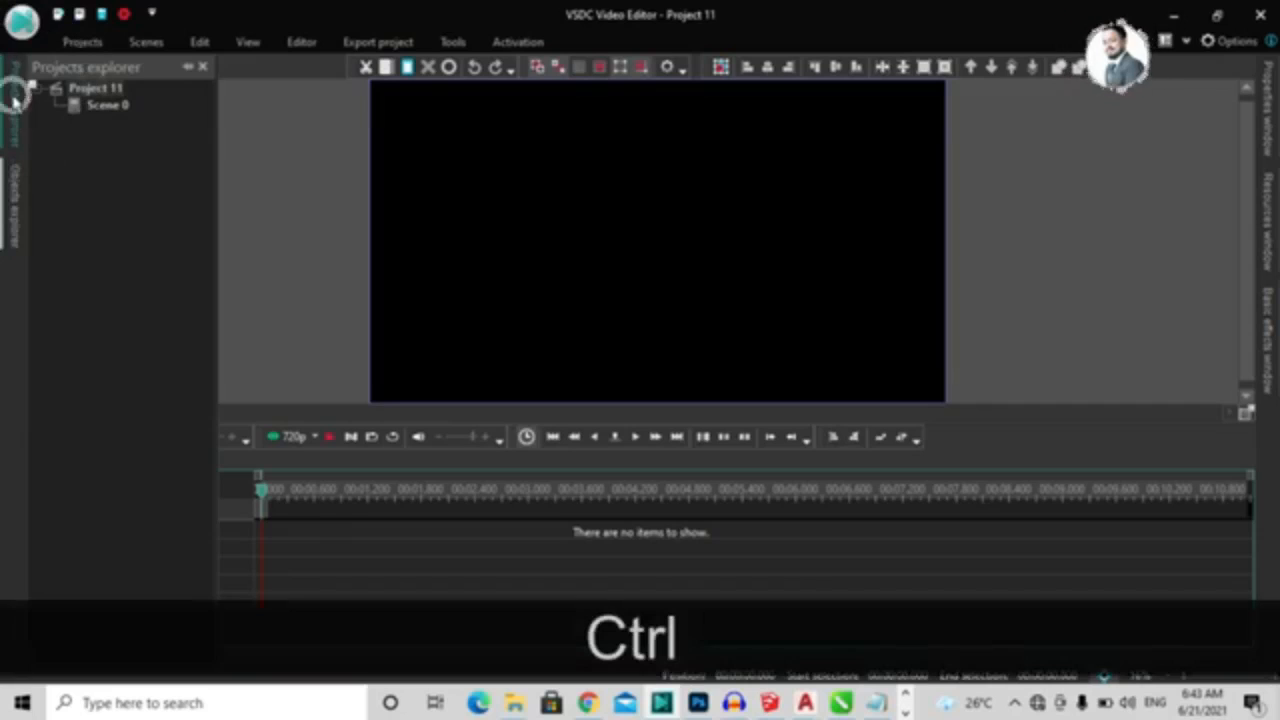
key(Page_Down)
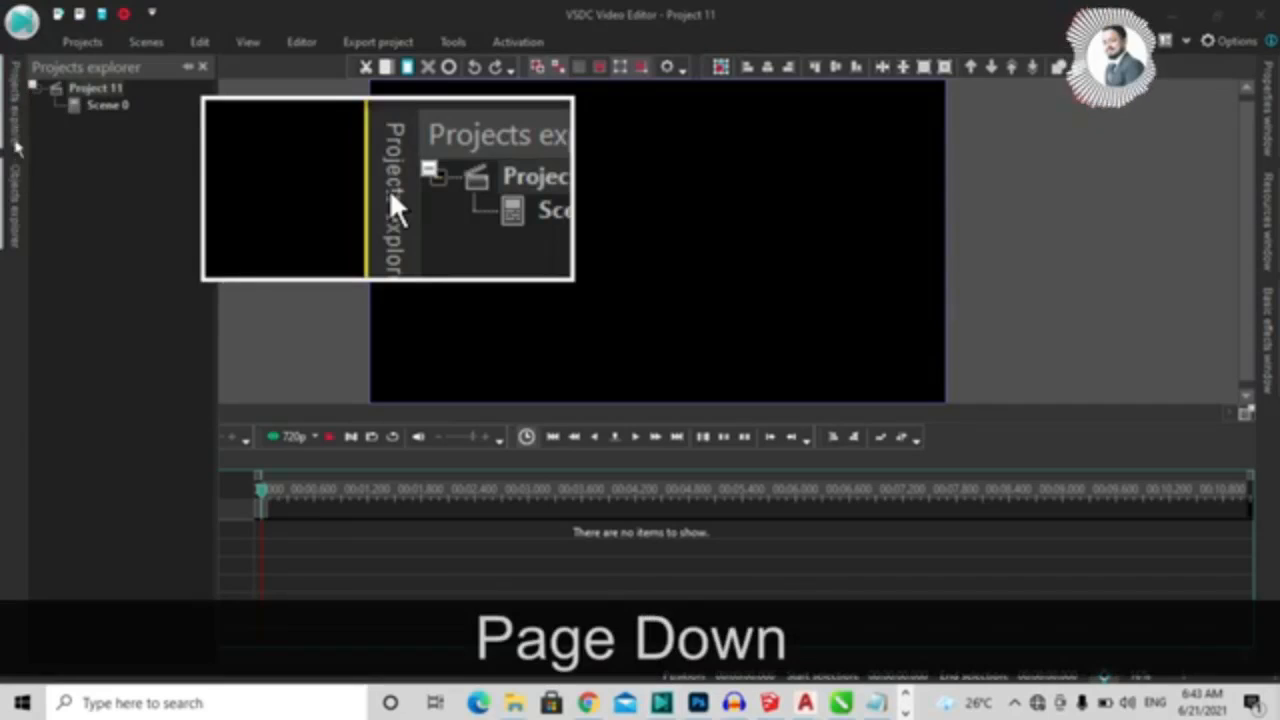
click(16, 210)
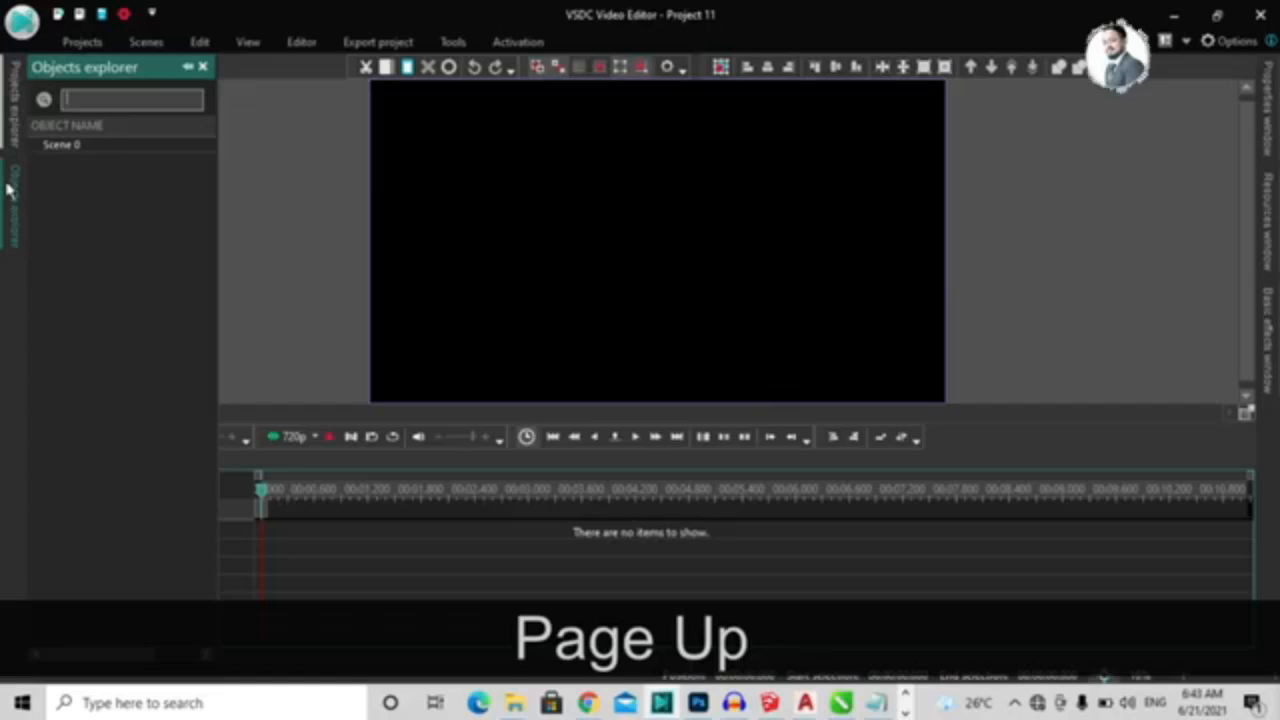
key(ctrl)
key(ctrl)
key(ctrl)
key(ctrl)
key(ctrl)
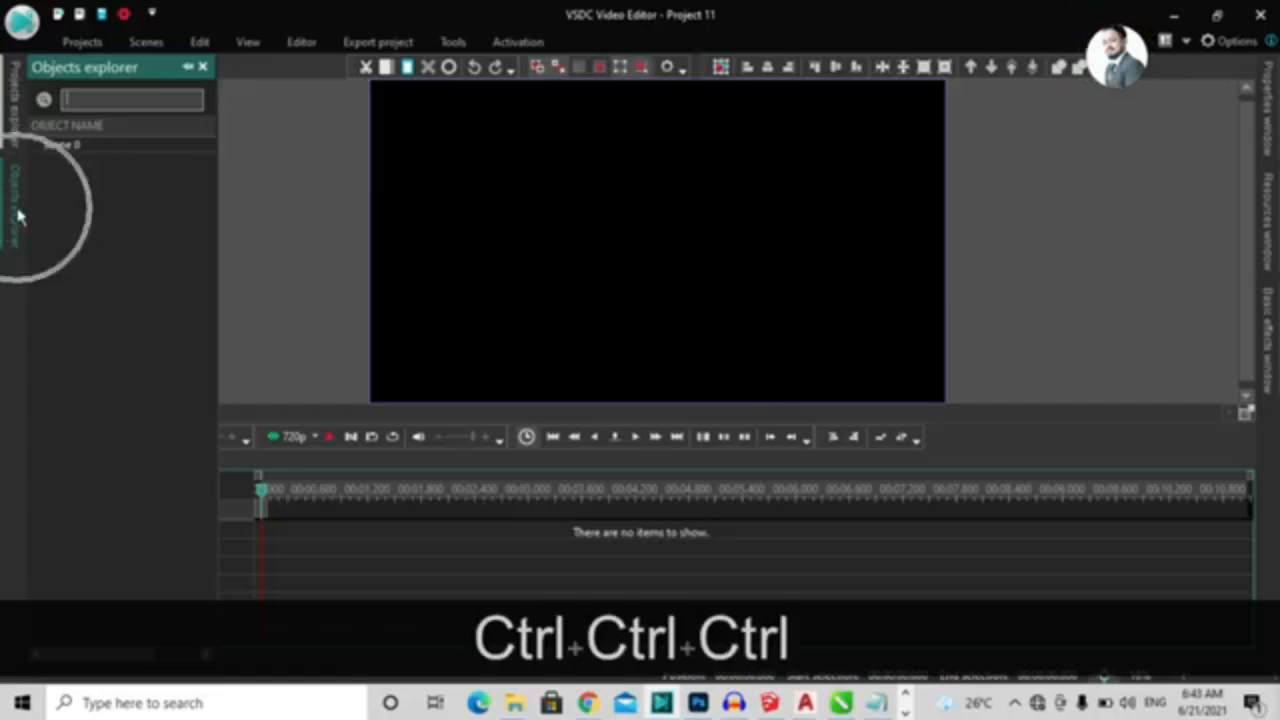
key(ctrl)
key(ctrl)
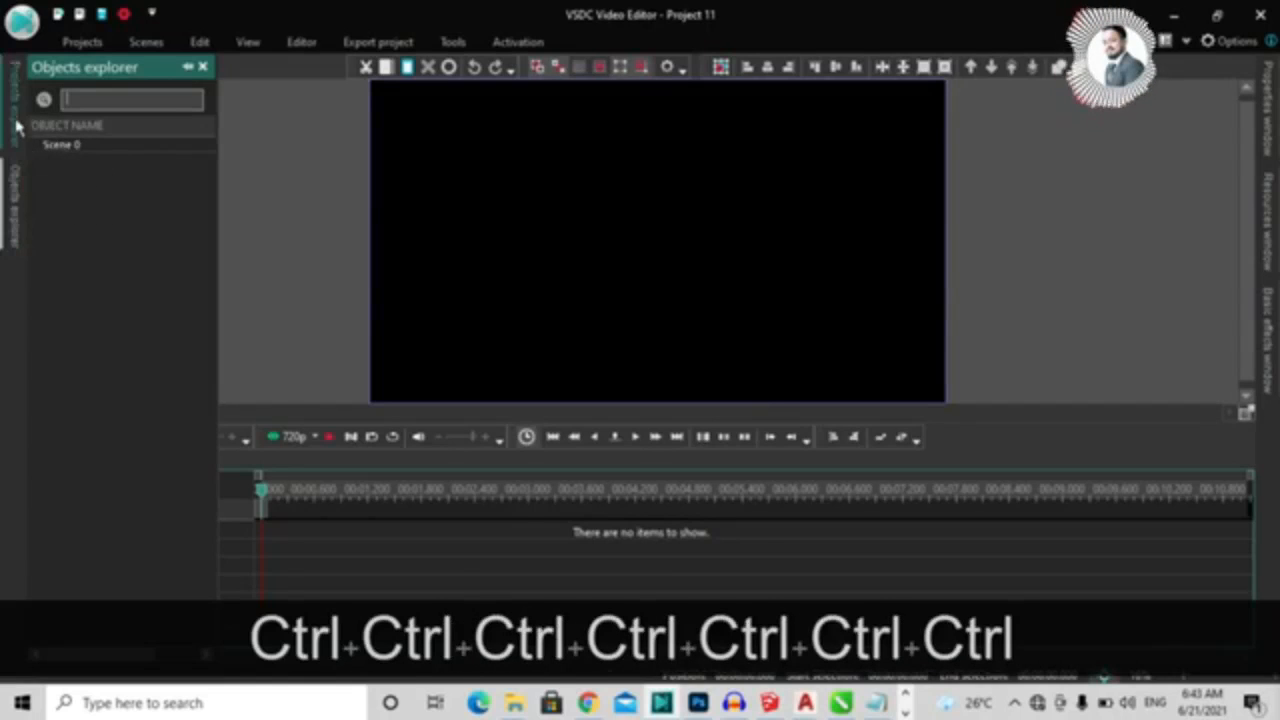
mouse_move(16, 127)
key(ctrl)
key(ctrl)
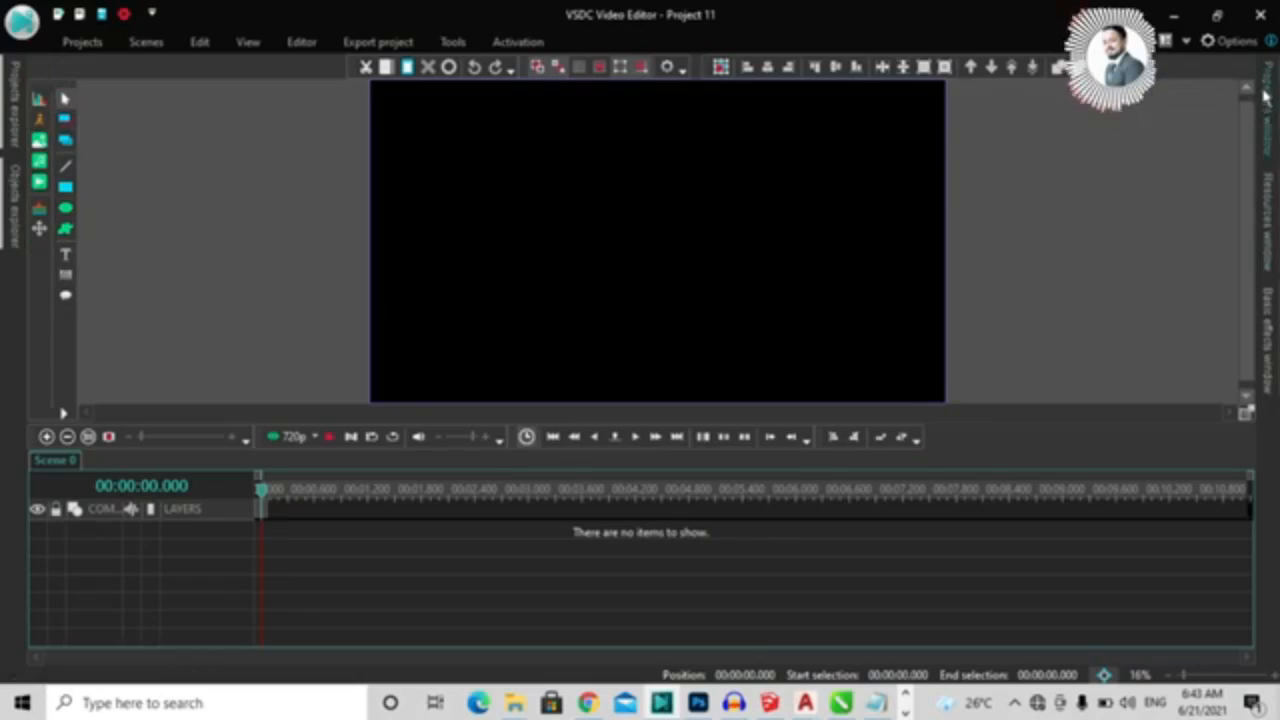
Step: Examine the Properties, Resources and Basic effects windows, including the project settings and basic colour correction options
mouse_move(1270, 108)
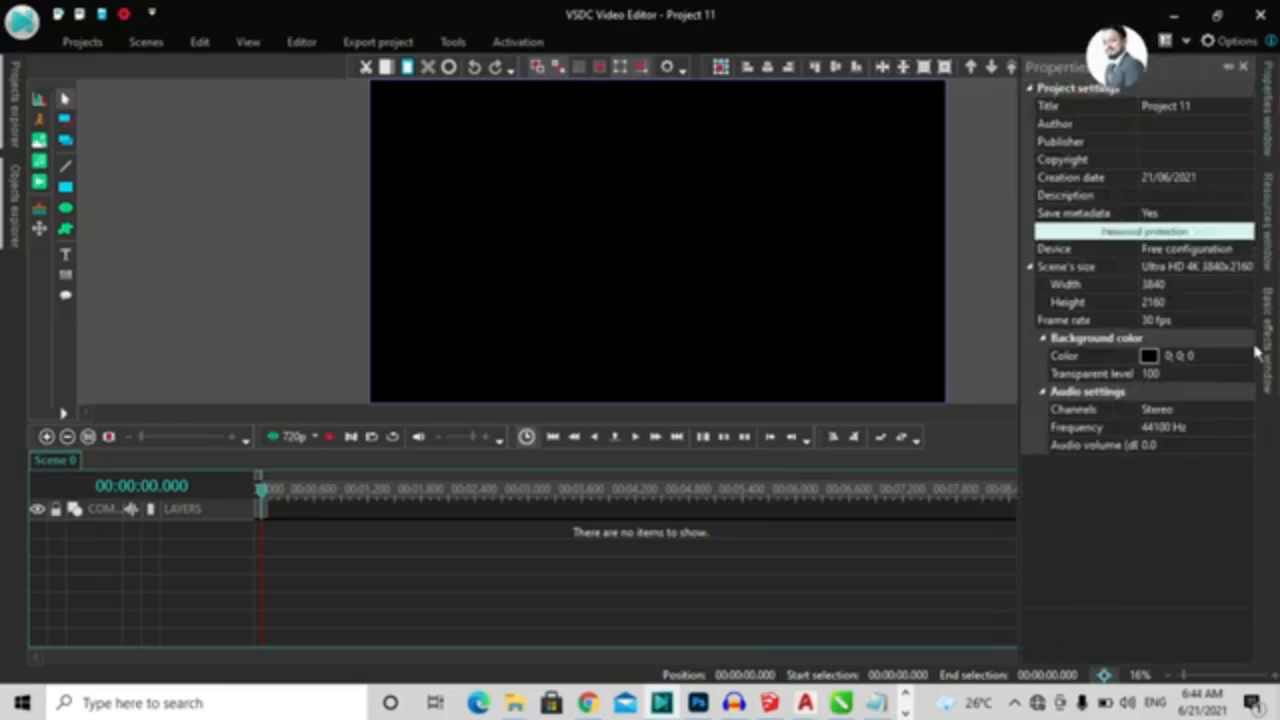
mouse_move(1275, 338)
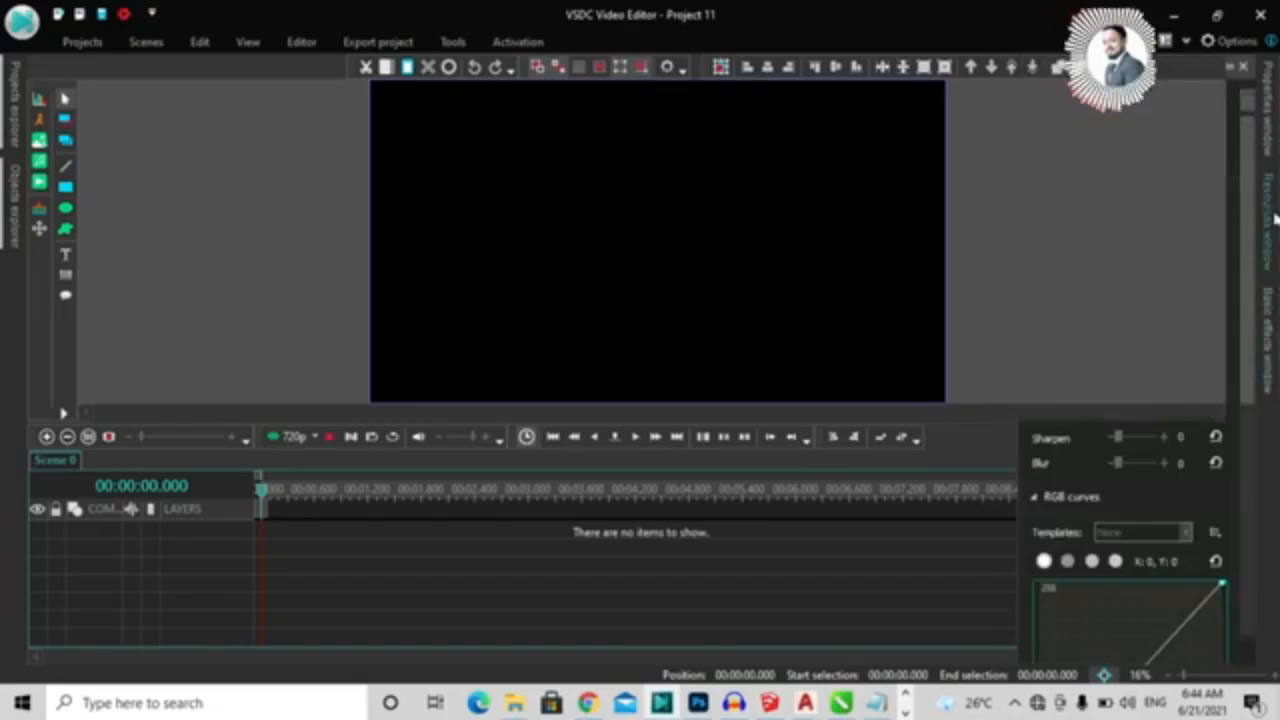
mouse_move(1274, 228)
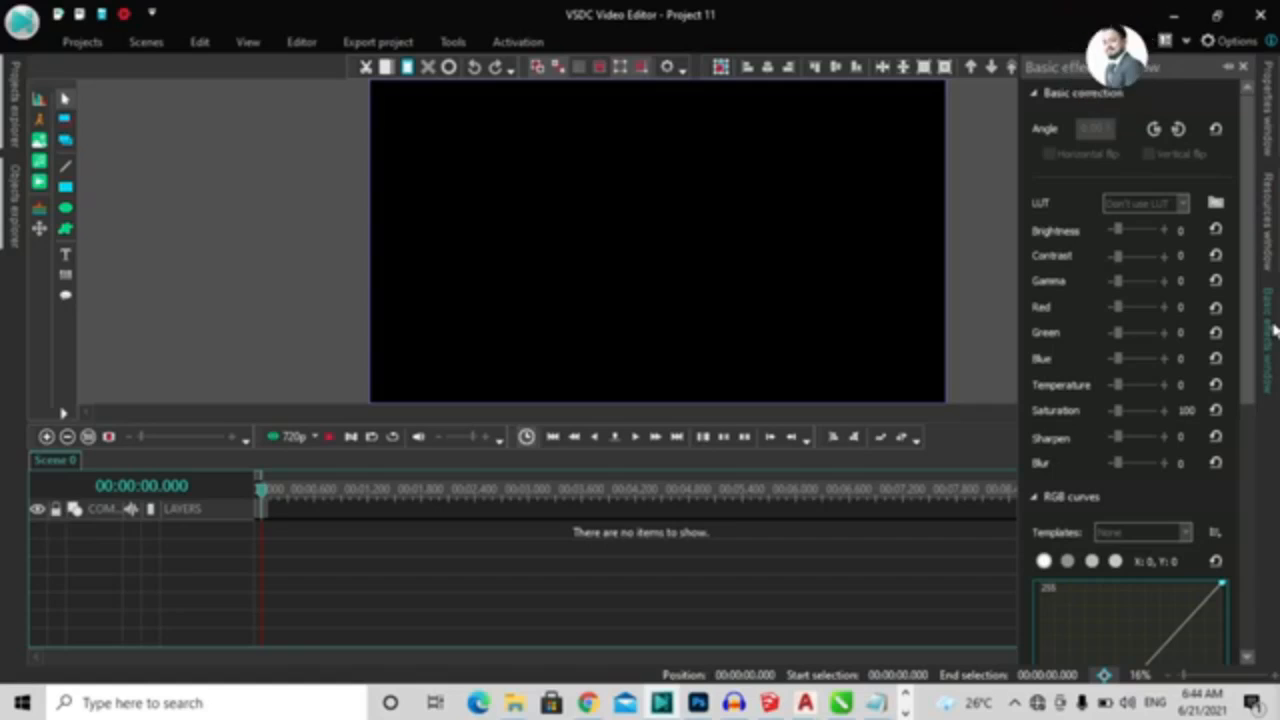
key(ctrl)
key(ctrl)
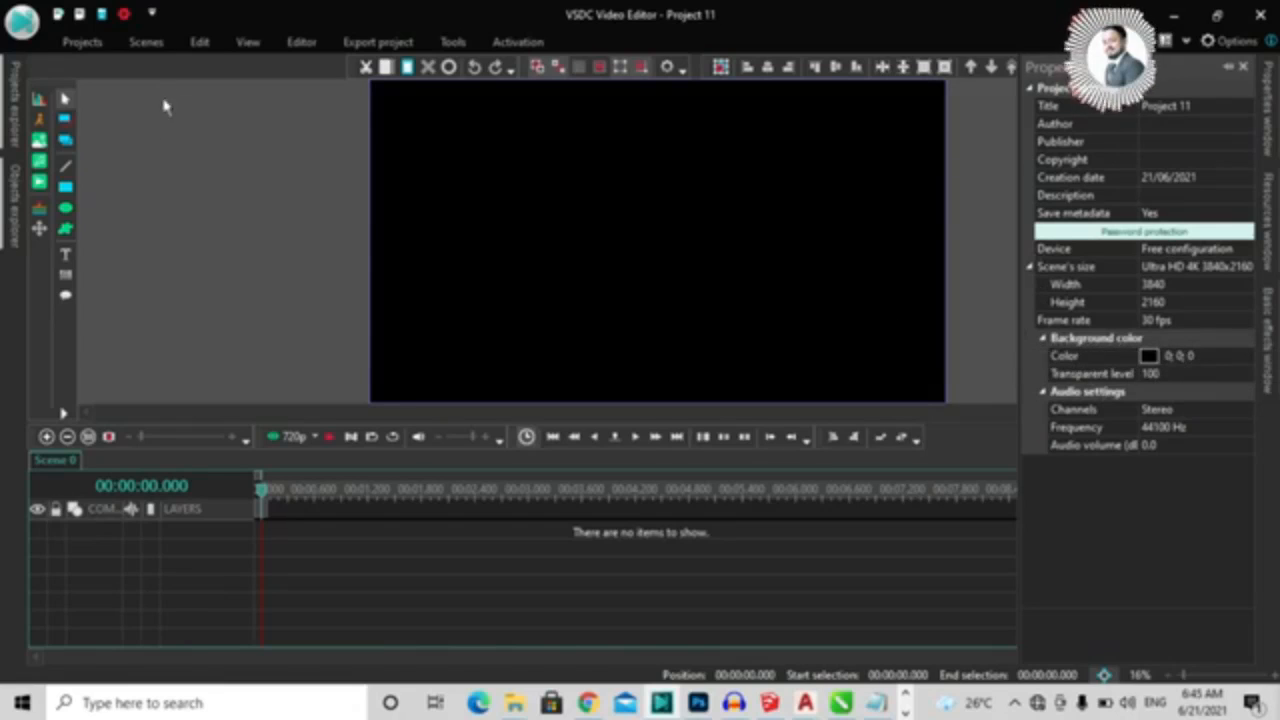
Step: Set the project's background colour to blue (0; 0; 255) in the project properties
mouse_move(1268, 100)
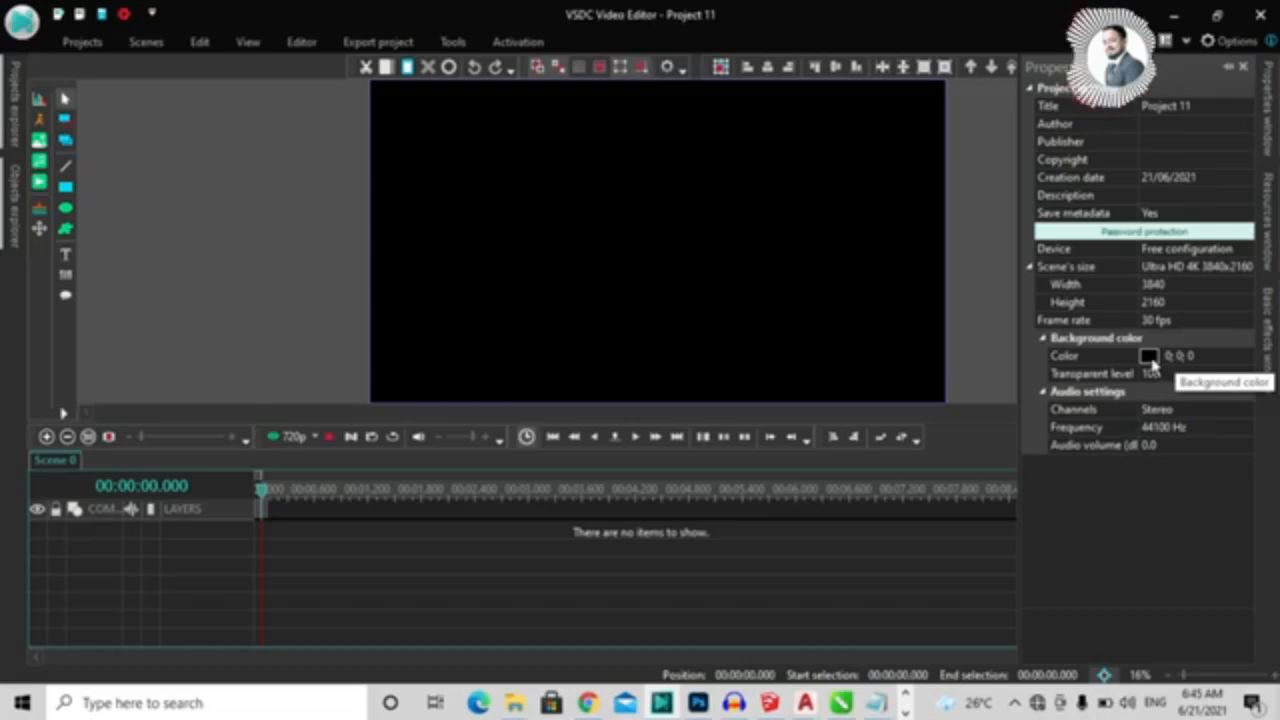
click(1152, 362)
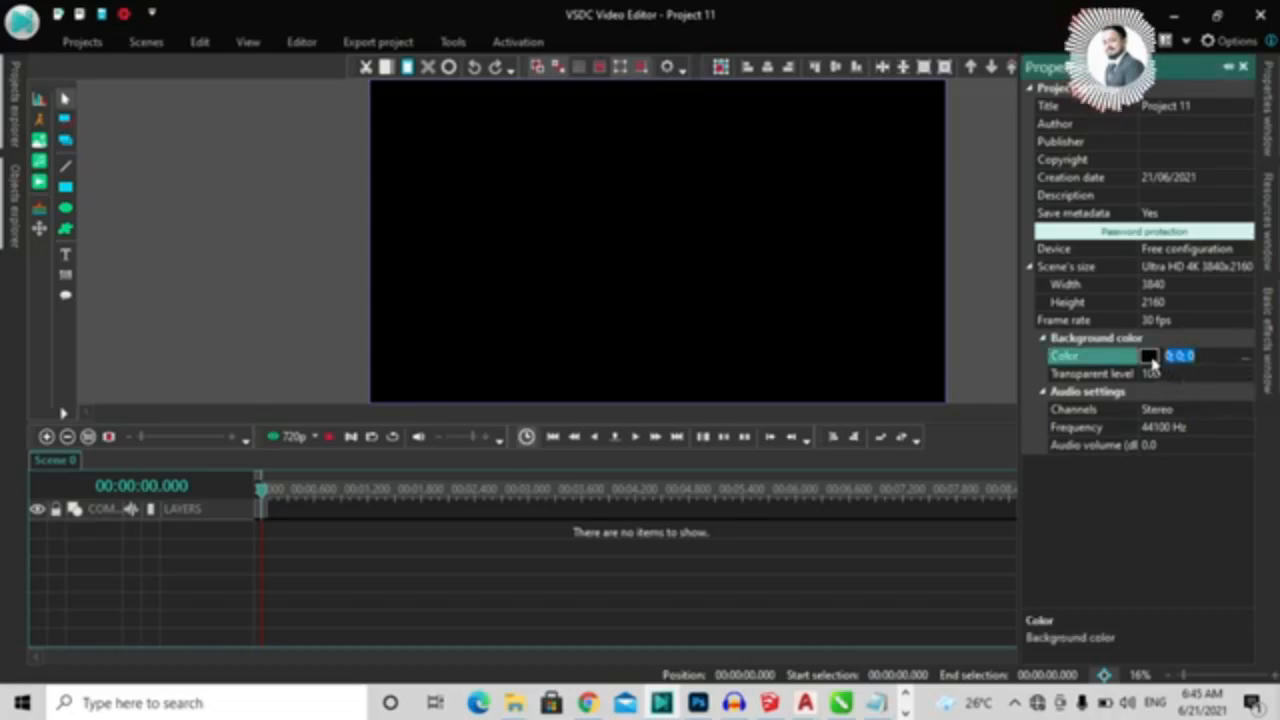
click(1244, 358)
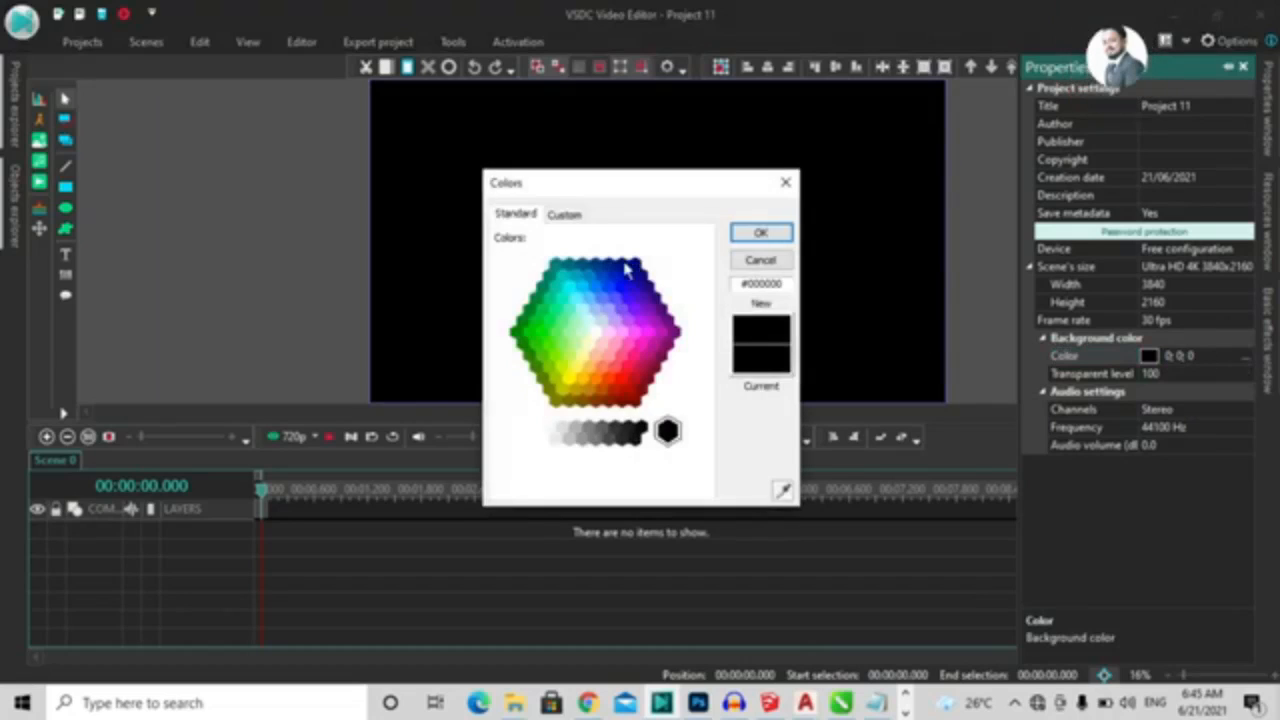
click(623, 288)
click(772, 238)
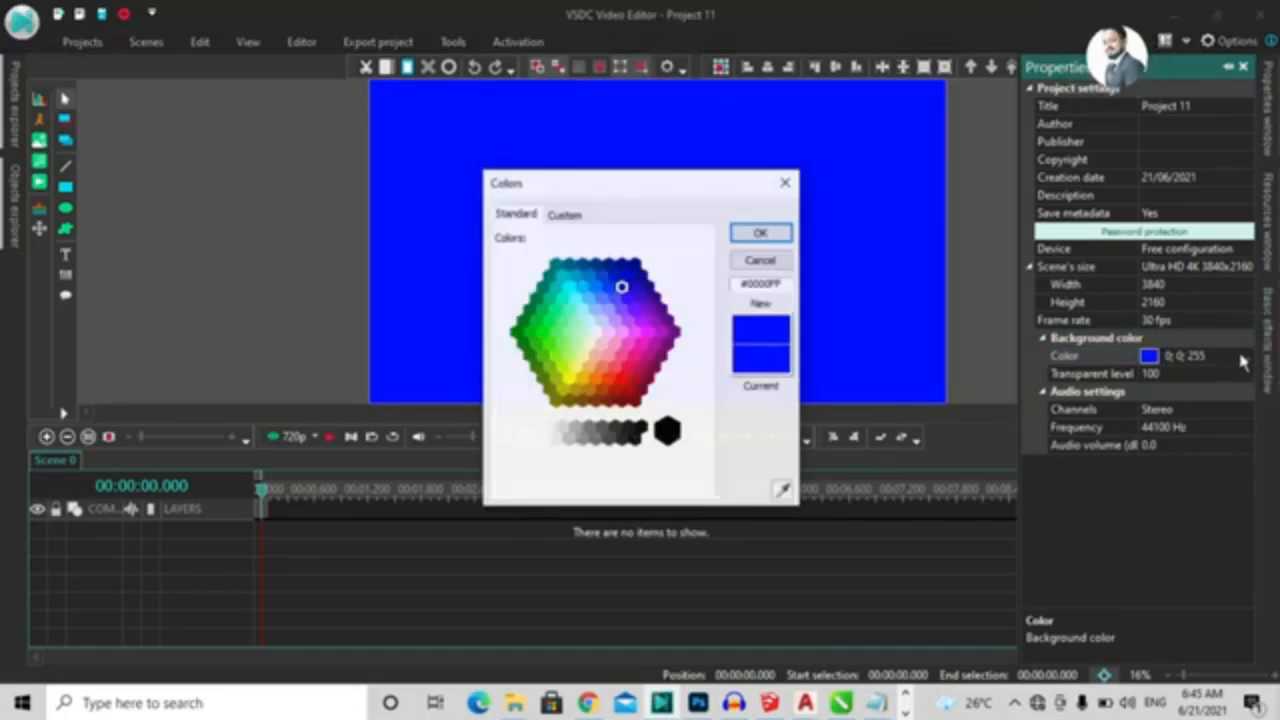
Step: Set the project's background colour back to black (#000000)
click(1245, 357)
click(666, 431)
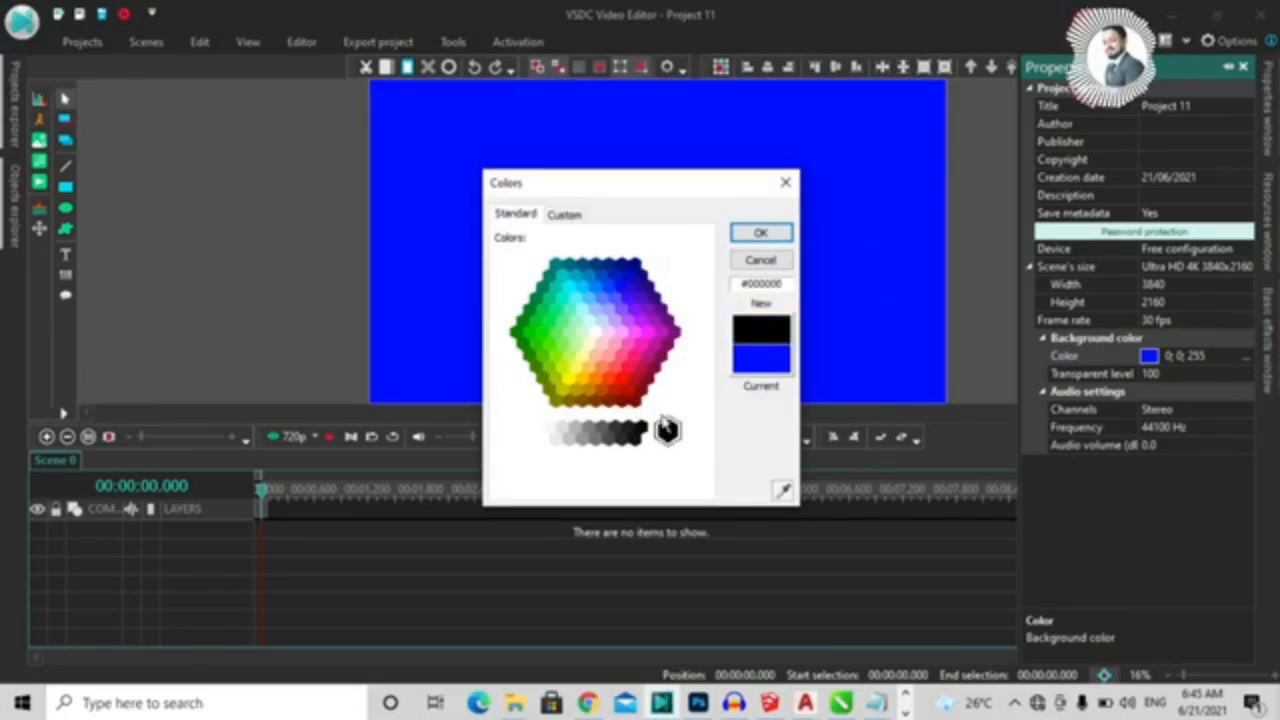
click(762, 233)
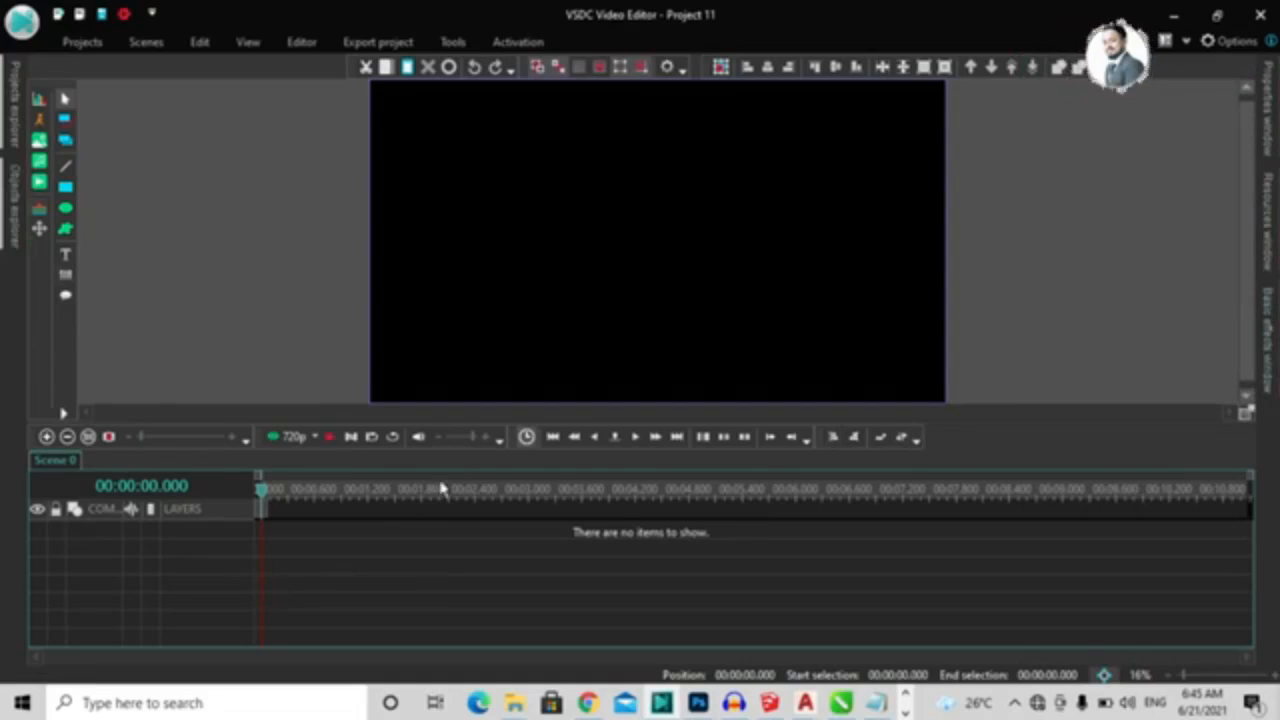
Step: Examine the project management commands, in particular those for creating a new project and opening an existing one
click(83, 42)
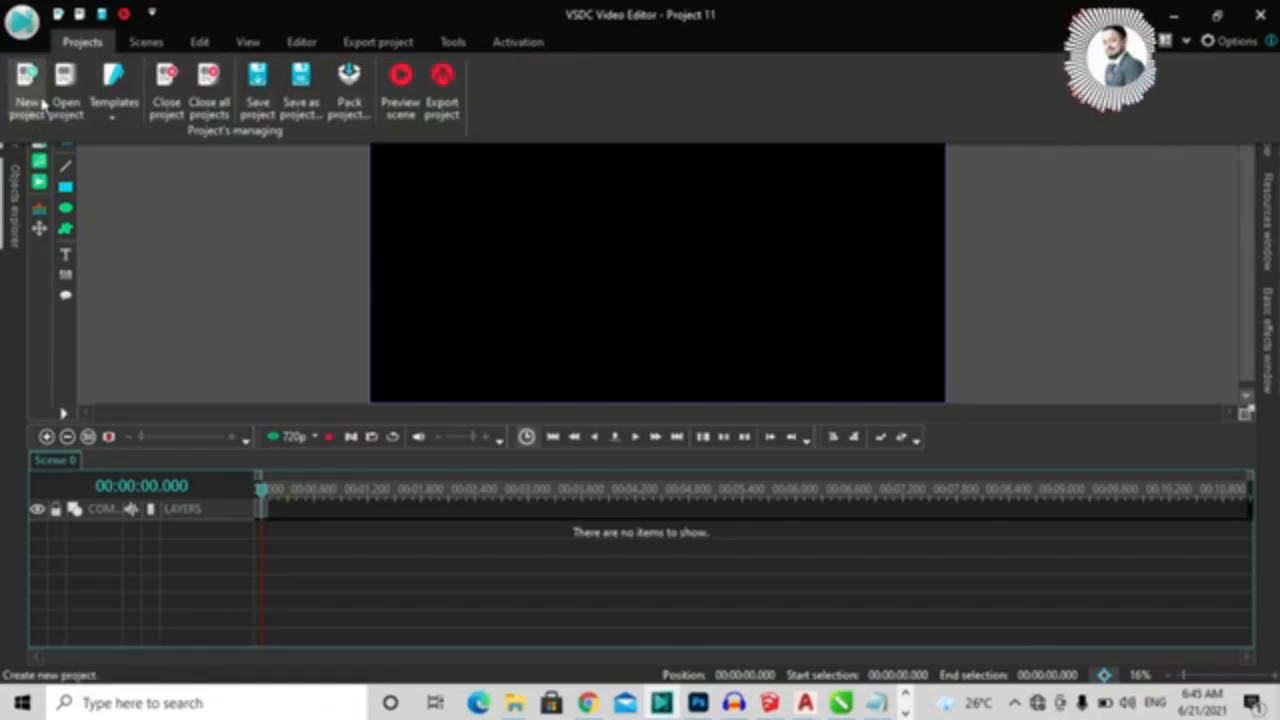
key(ctrl)
key(ctrl)
key(ctrl)
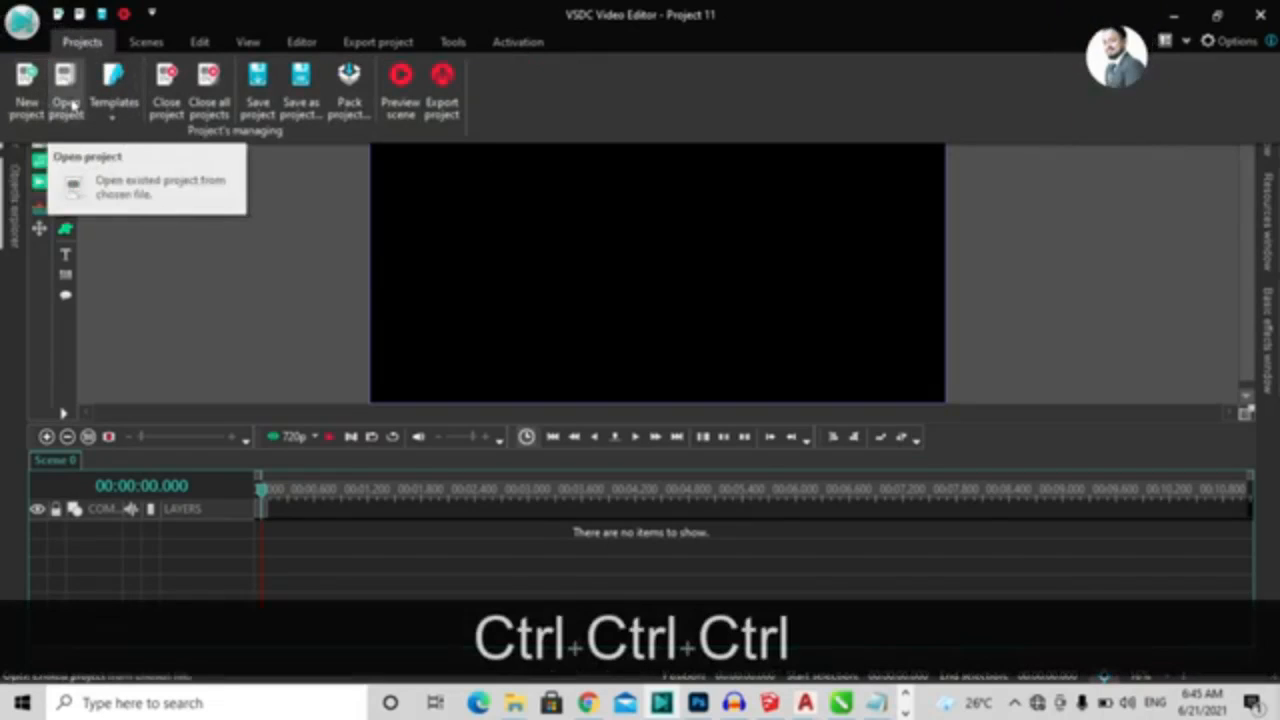
key(ctrl)
key(ctrl)
key(ctrl)
key(ctrl)
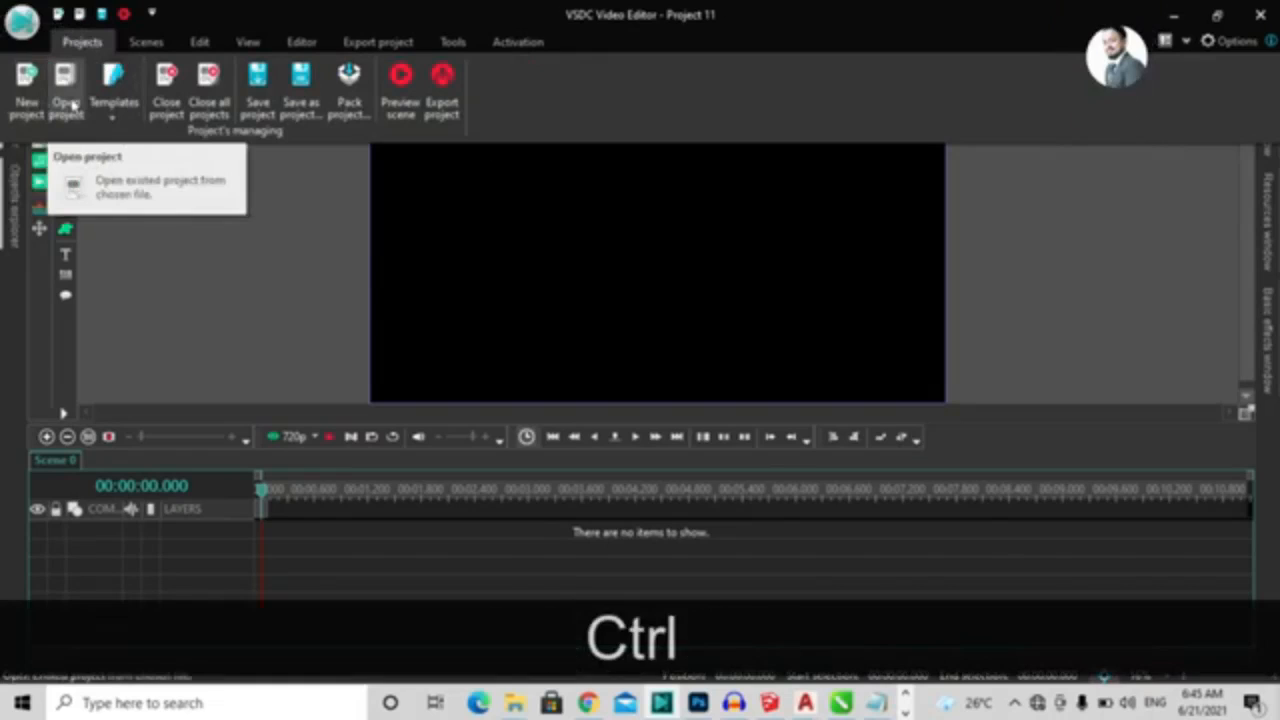
Step: Examine the project Templates options for user's styles, LUTs, AI models, VirtualDub filters and glitch presets
click(113, 112)
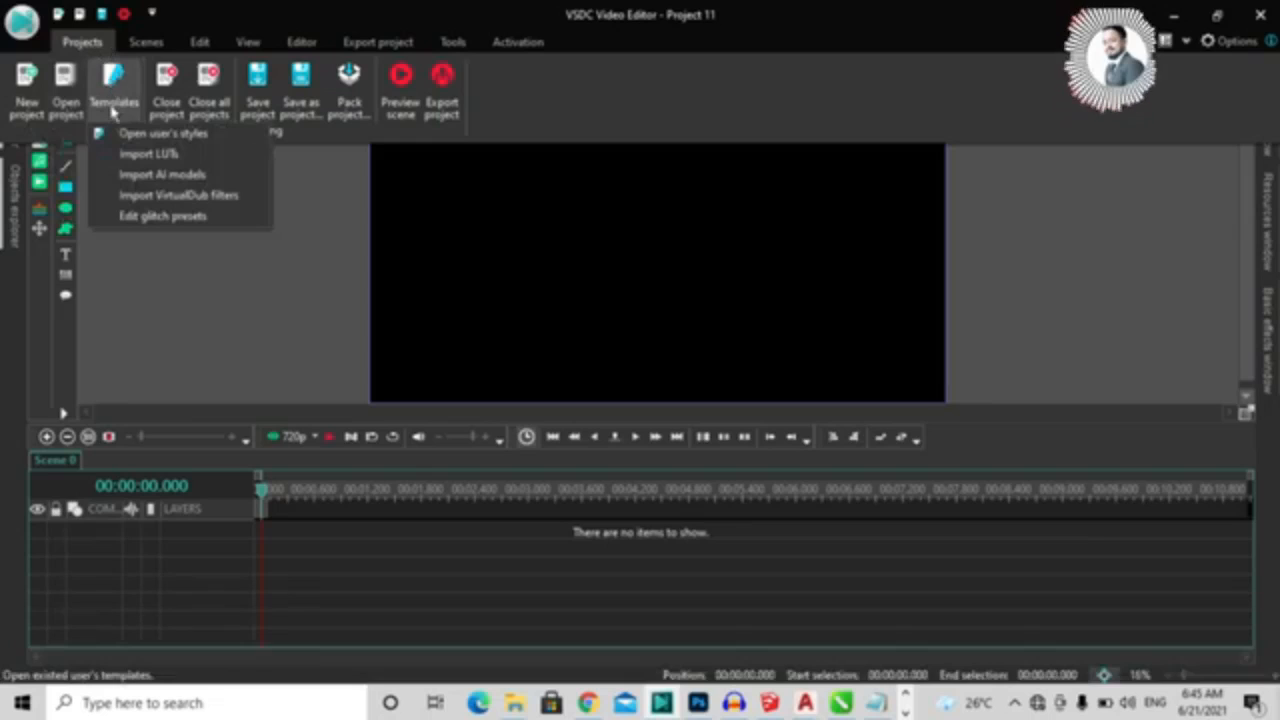
key(ctrl)
key(ctrl)
key(ctrl)
key(ctrl)
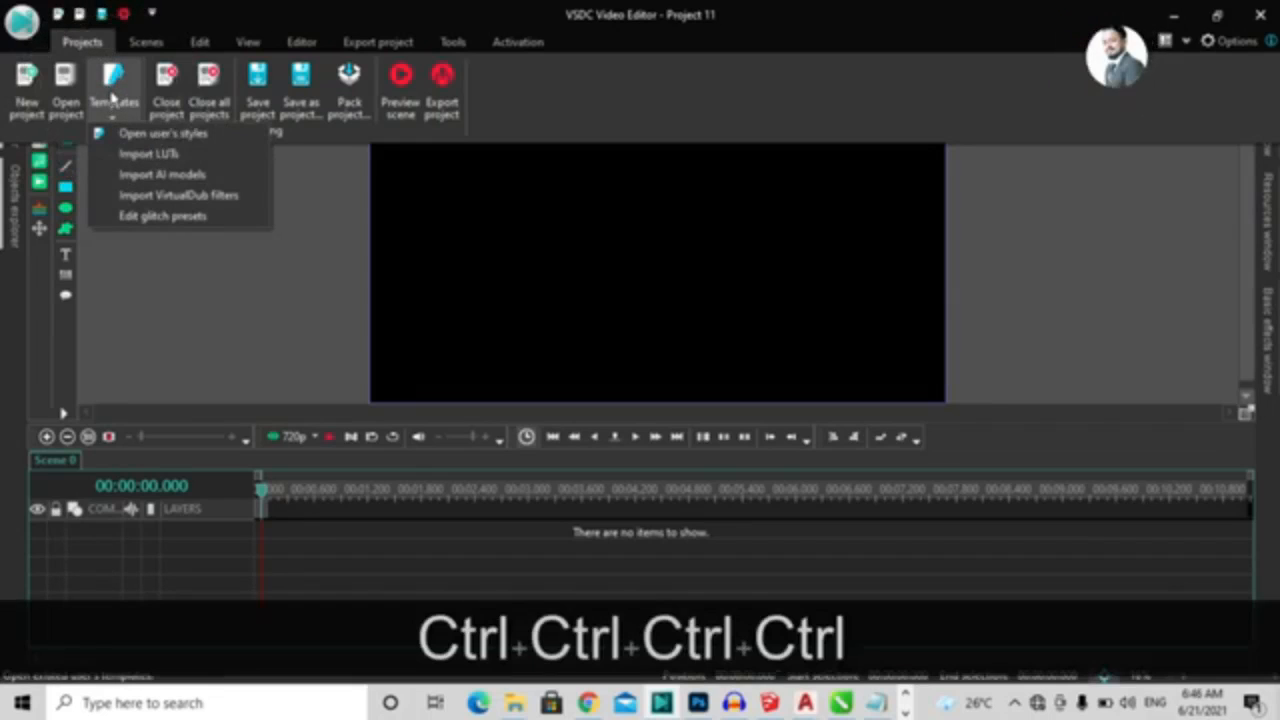
key(ctrl)
Step: Start closing Project 11 and cancel so that it stays open
click(176, 104)
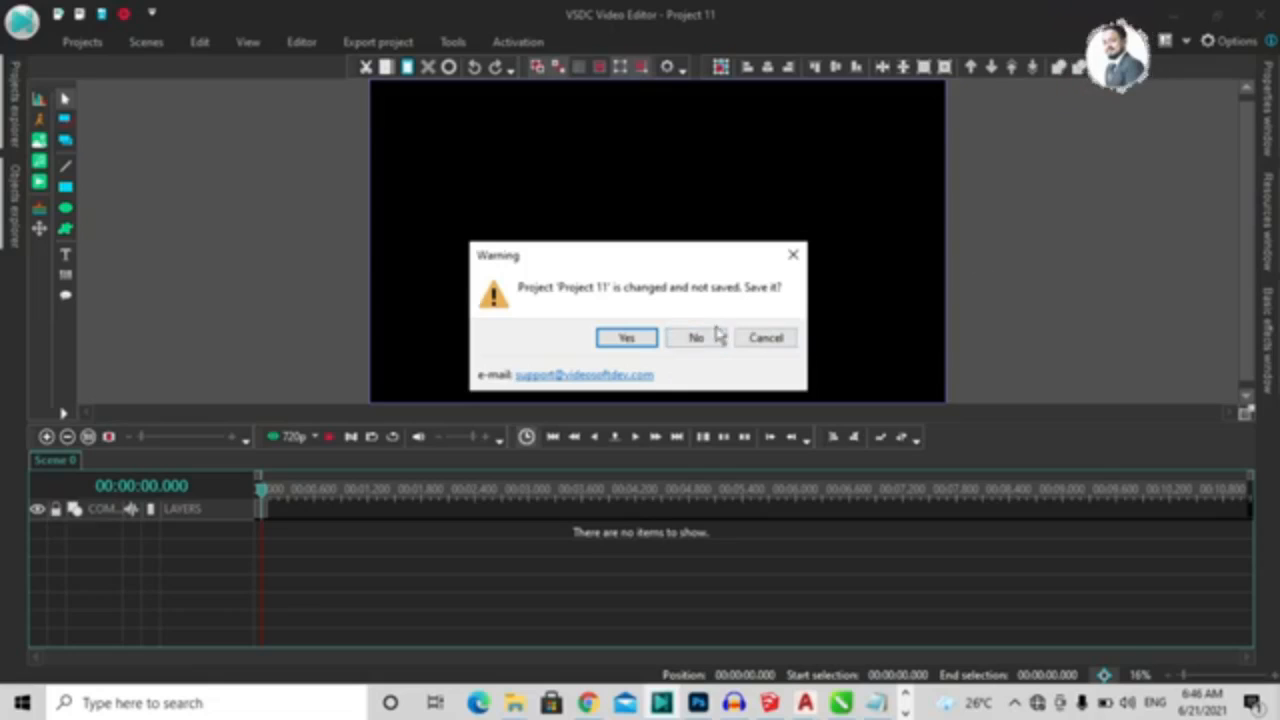
click(793, 255)
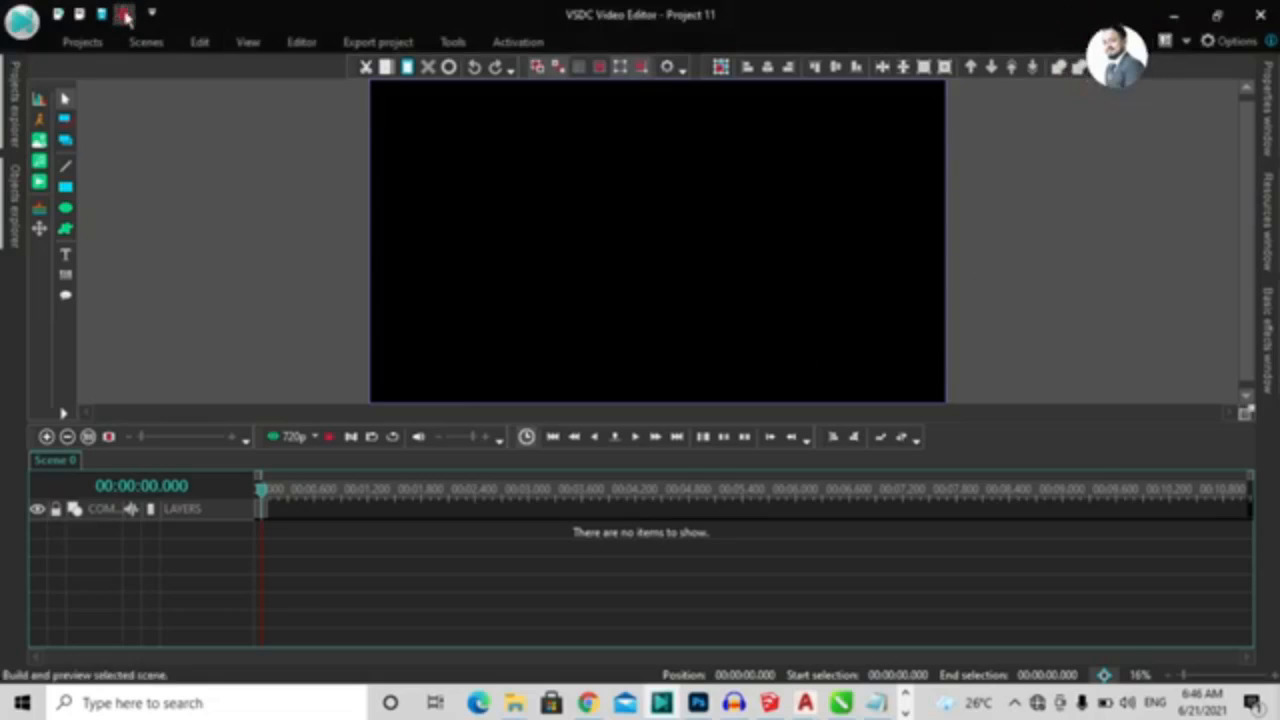
Step: Examine the project management command that closes all open projects
click(84, 44)
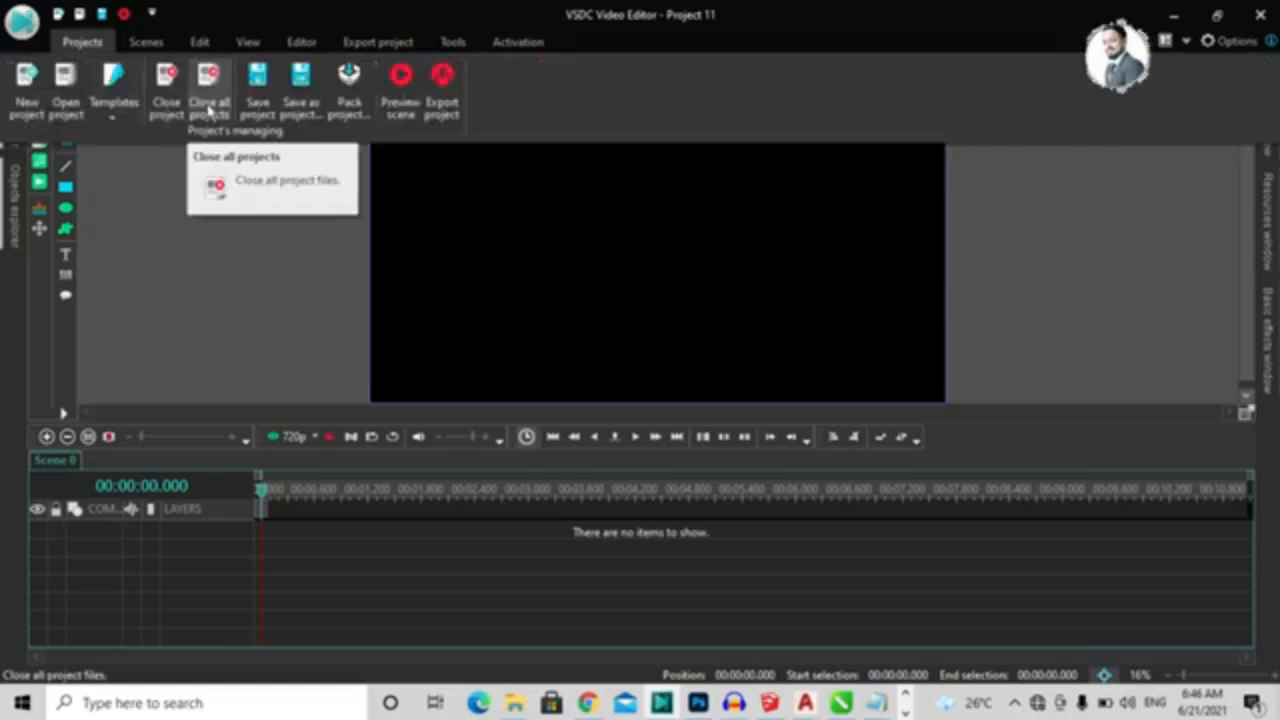
key(ctrl)
key(ctrl)
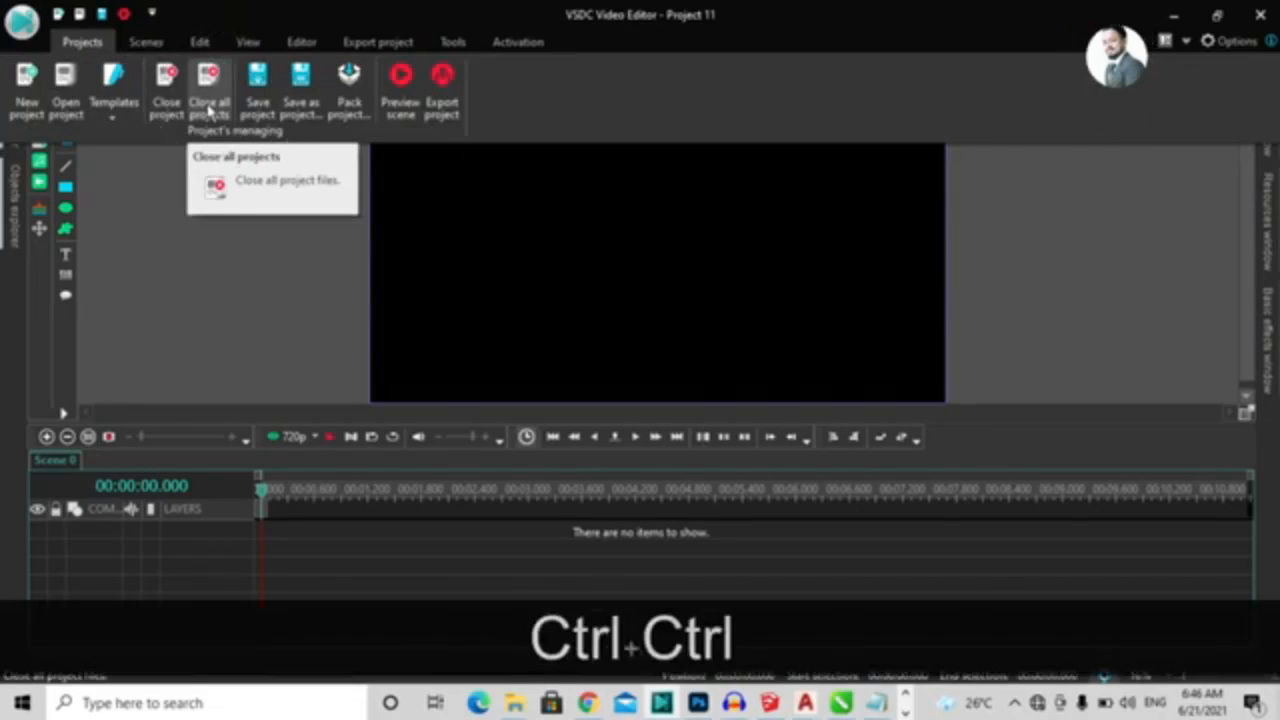
Step: Examine the project management commands for saving, saving under a chosen name and packing the project for transfer
key(ctrl)
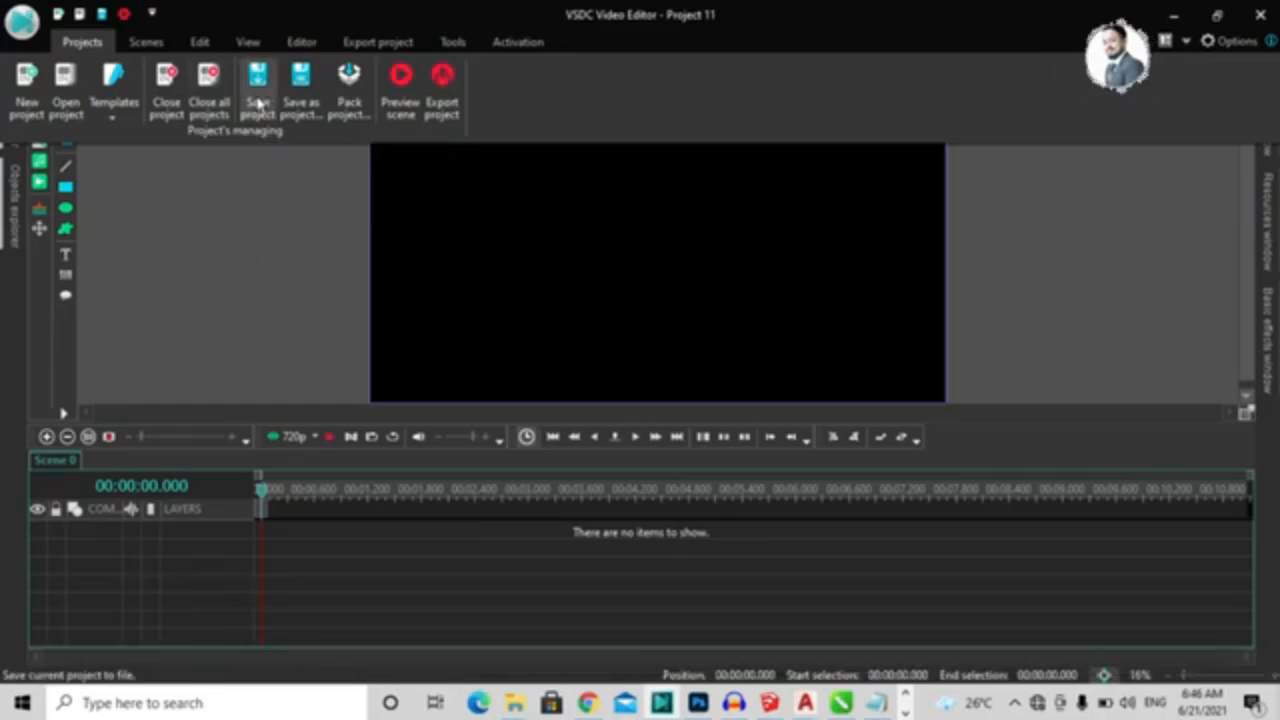
key(ctrl)
key(ctrl)
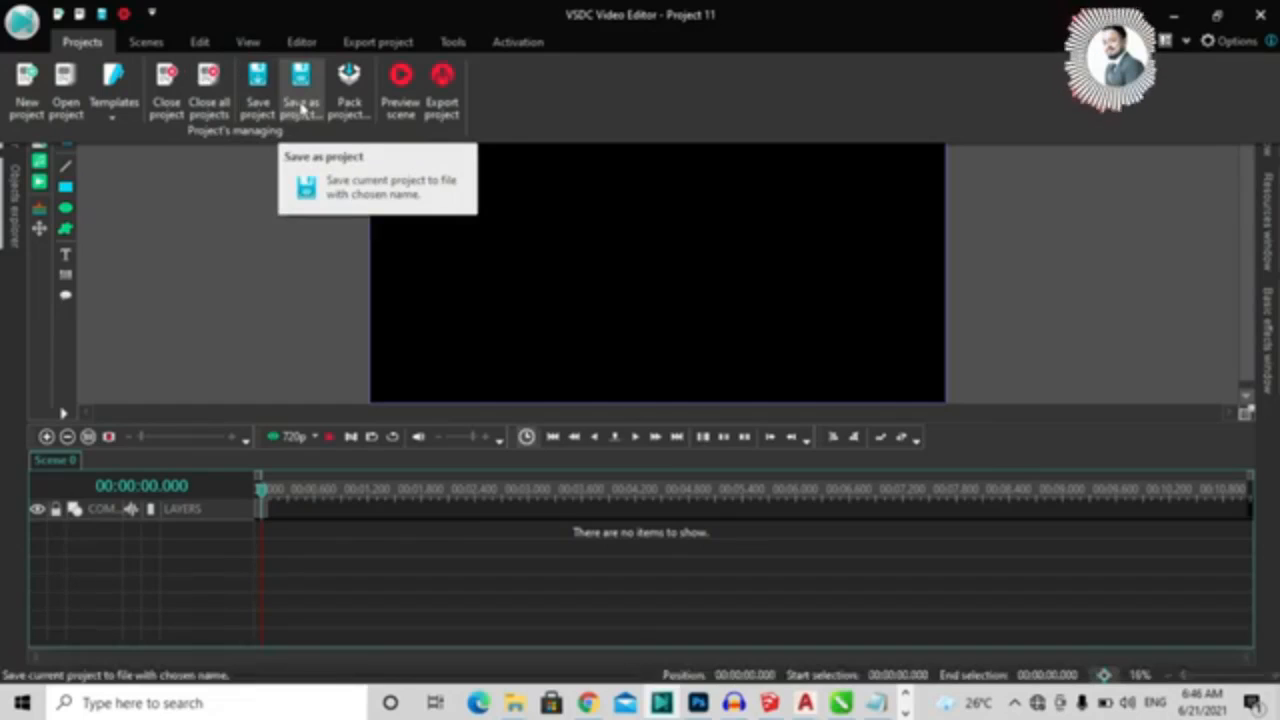
key(ctrl)
key(ctrl)
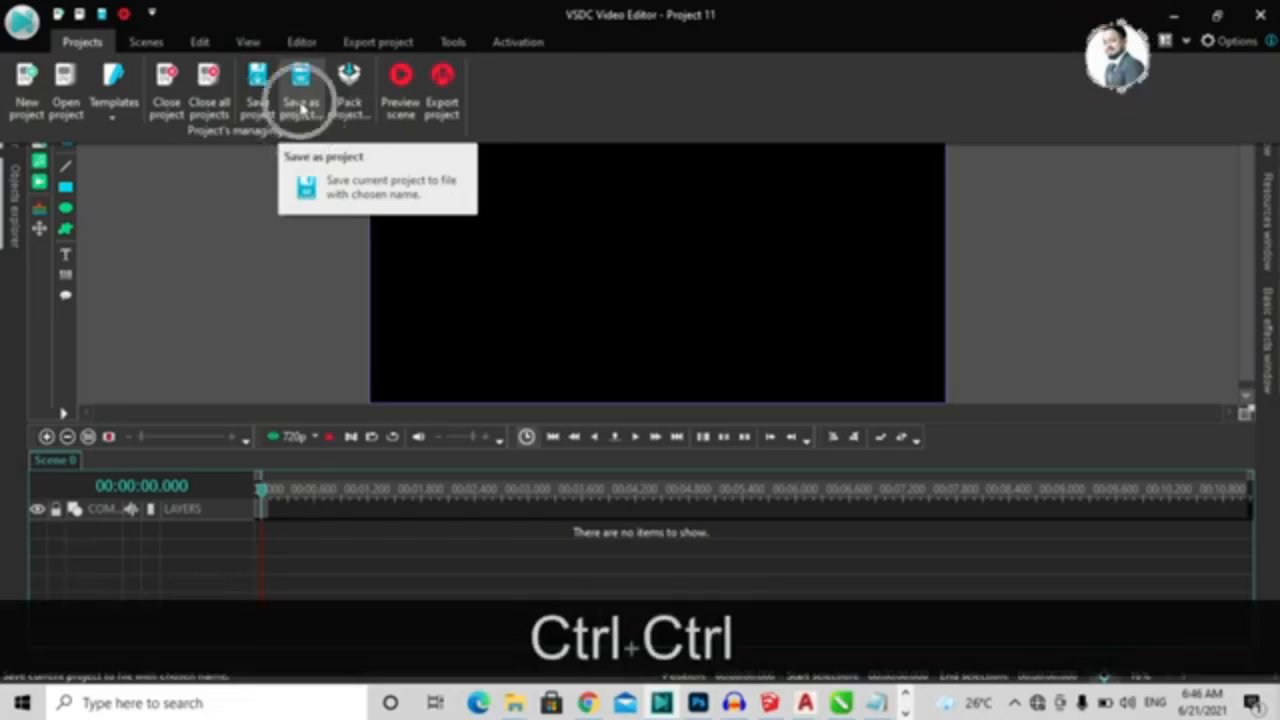
key(ctrl)
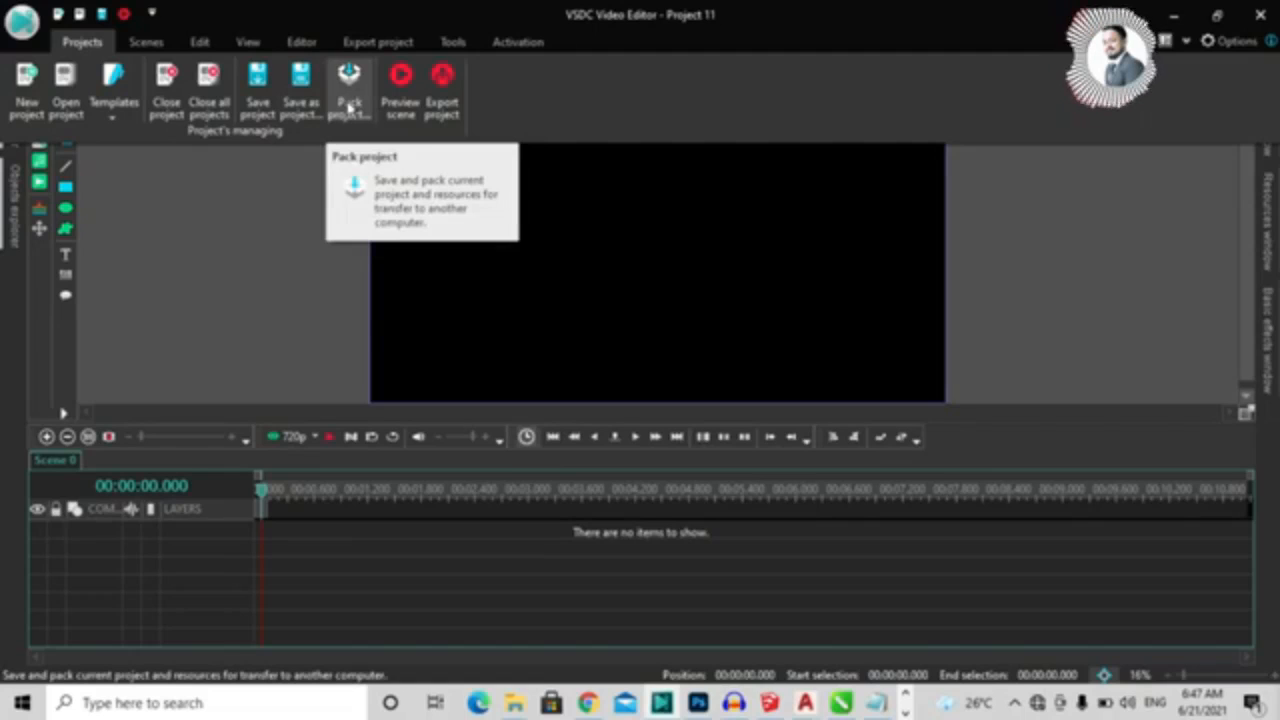
click(251, 252)
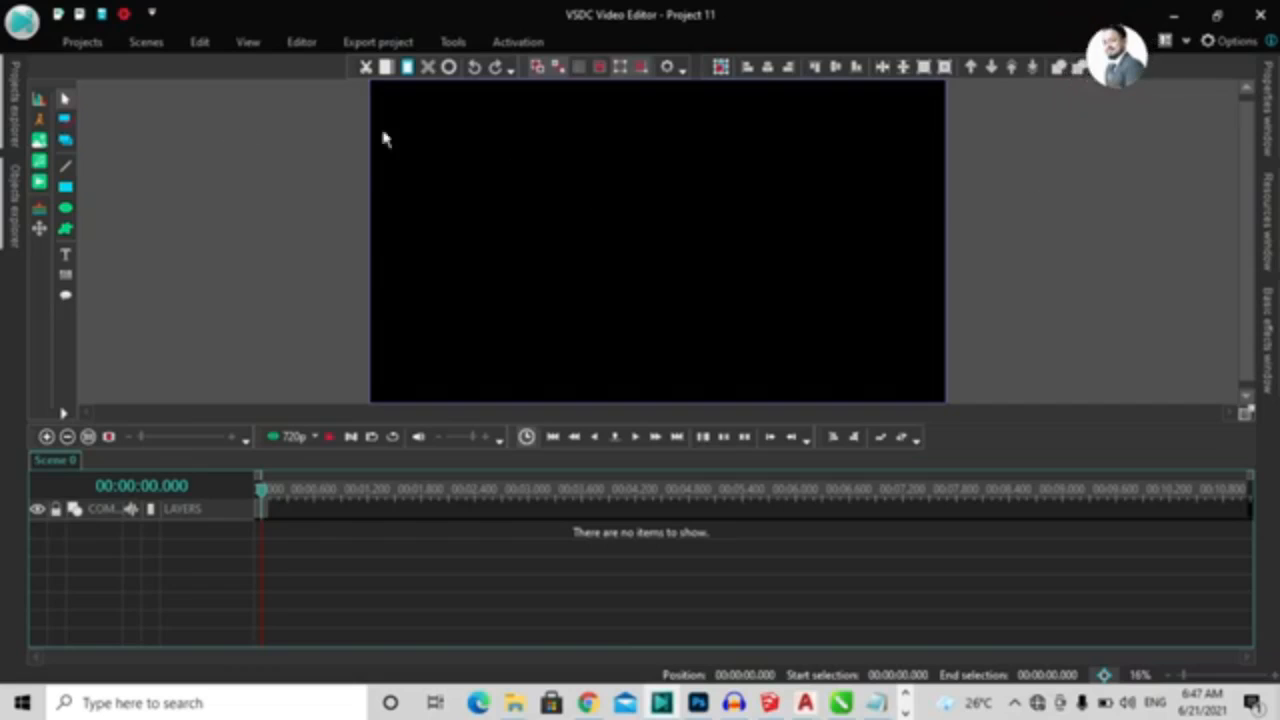
Step: Close the Projects explorer and the Objects explorer
mouse_move(17, 66)
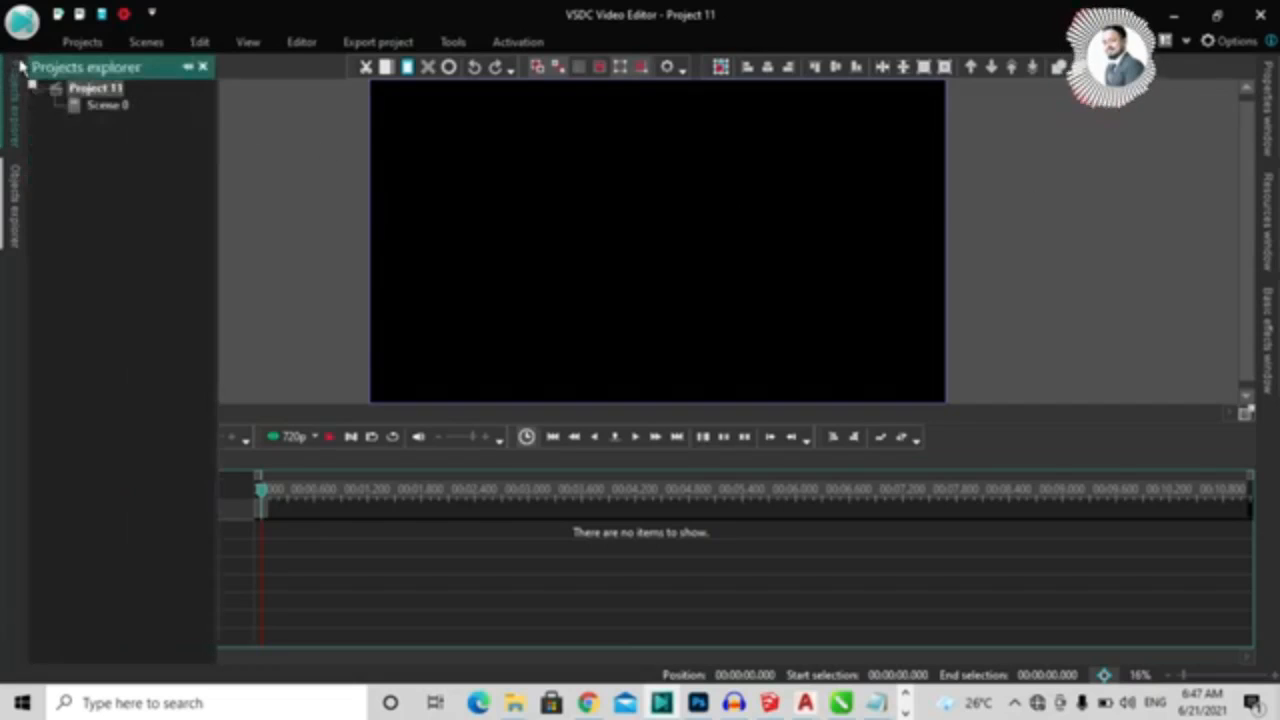
click(201, 67)
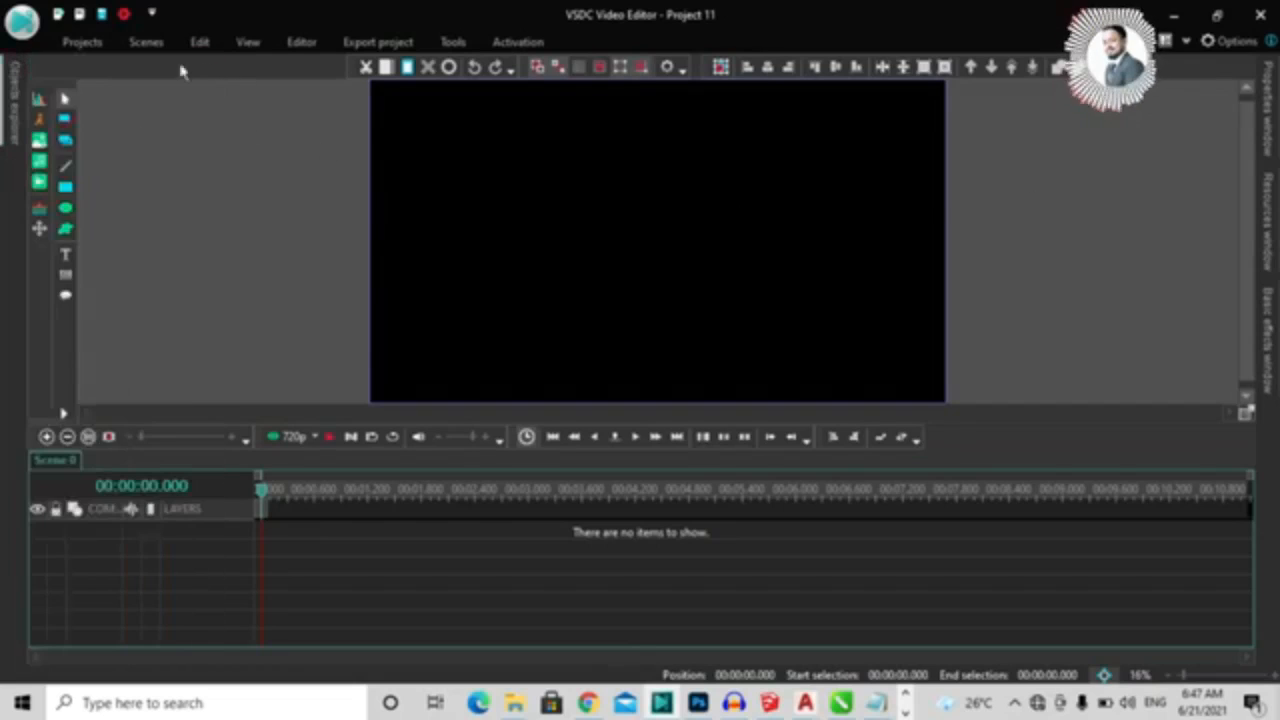
mouse_move(18, 72)
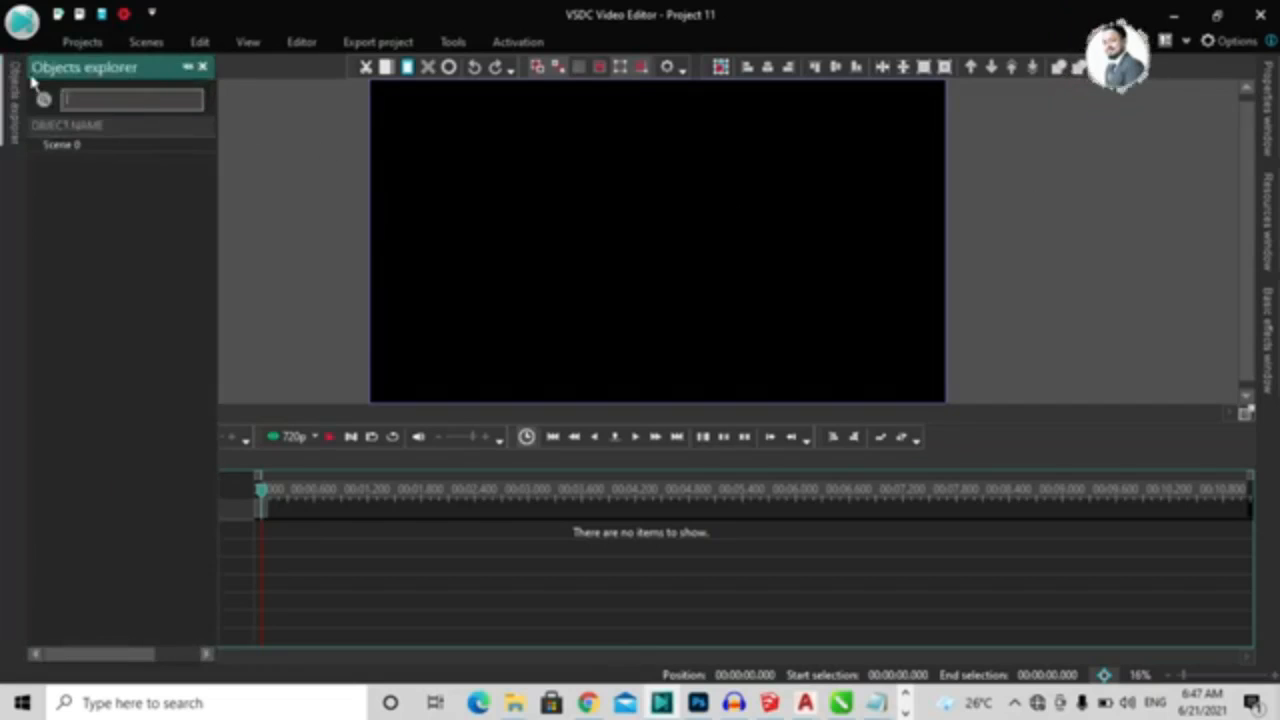
click(201, 67)
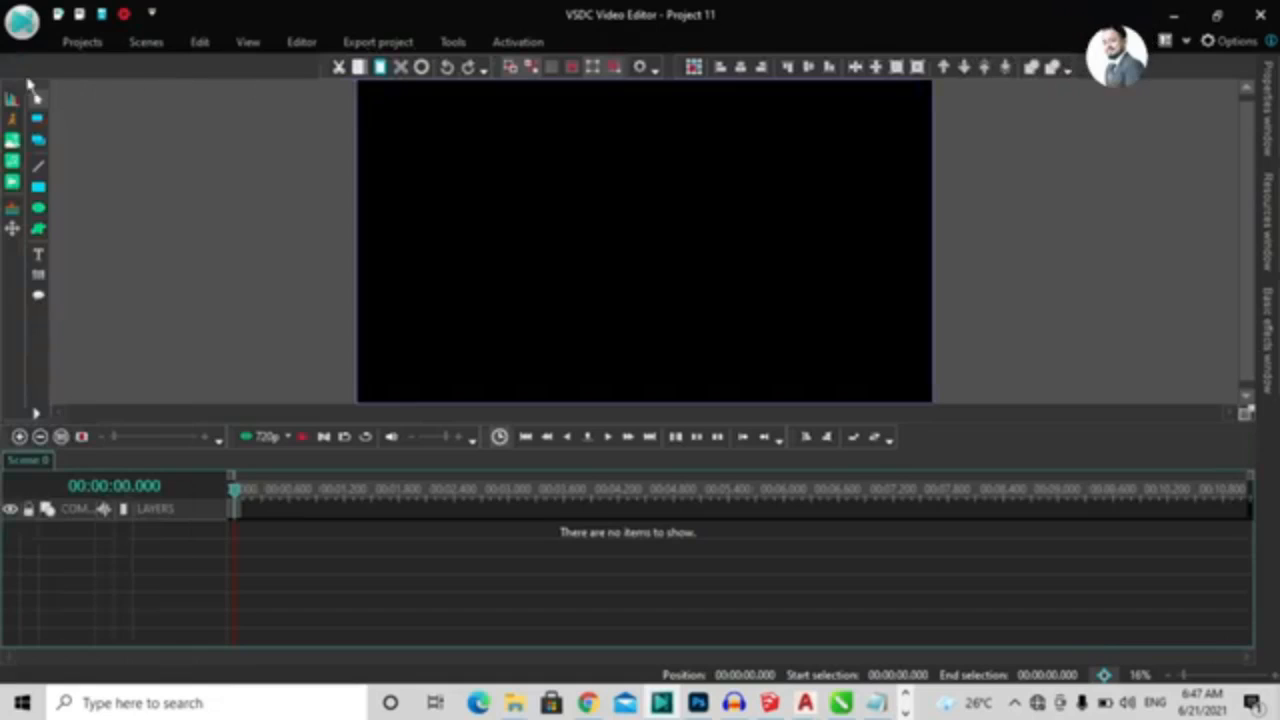
Step: Undock and close the Objects tools toolbar, and shift the Layout tools toolbar down to a second row
drag(14, 88, 175, 120)
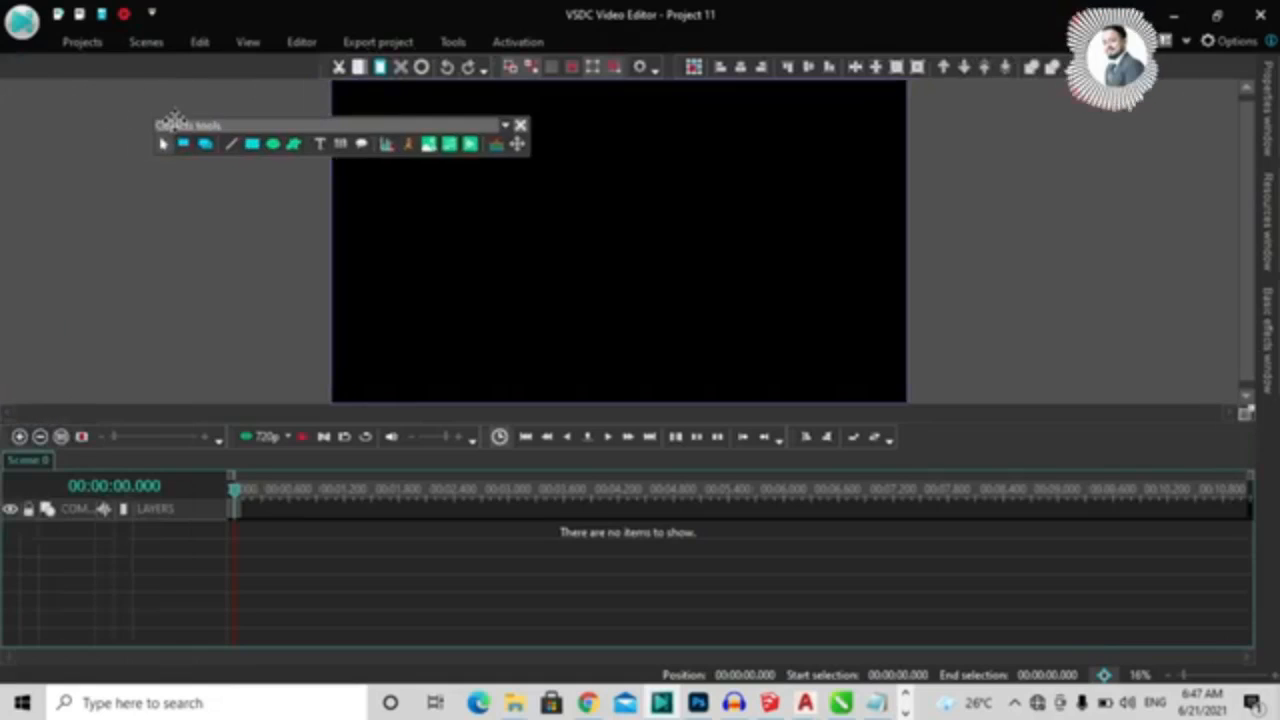
click(520, 125)
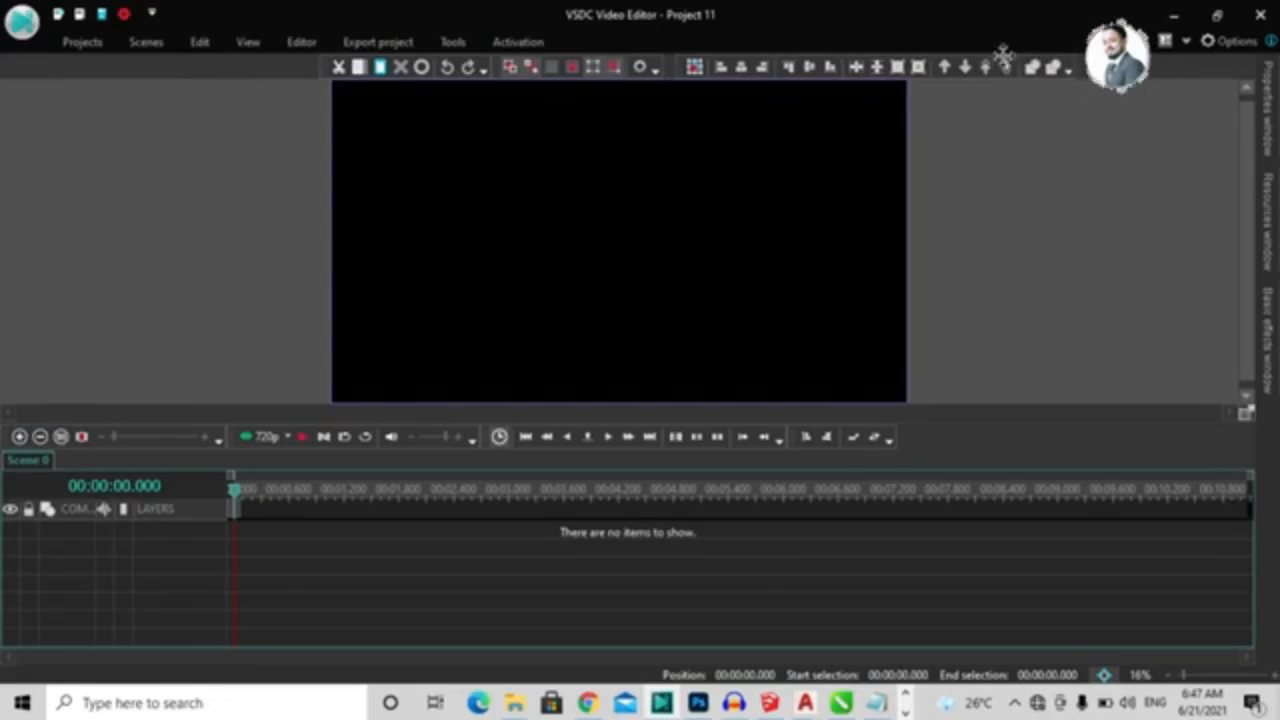
drag(1003, 58, 1037, 114)
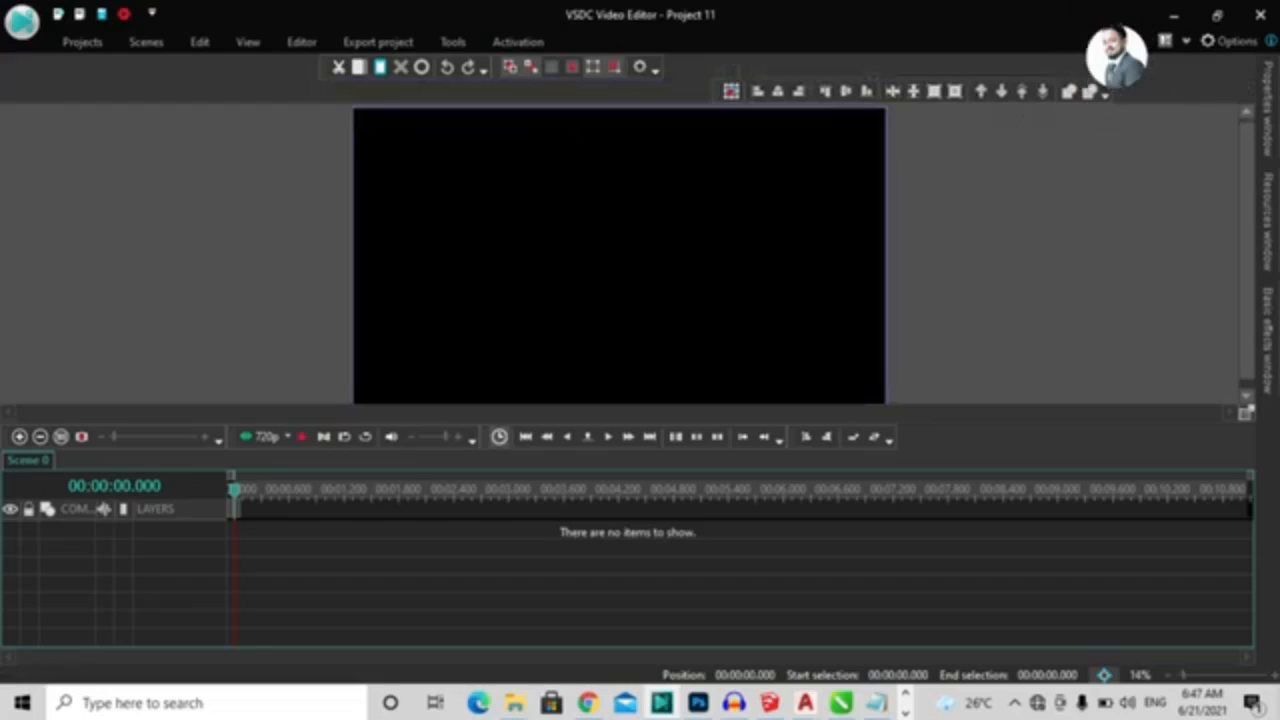
Step: Close the Properties, Resources and Basic effects windows
click(1270, 104)
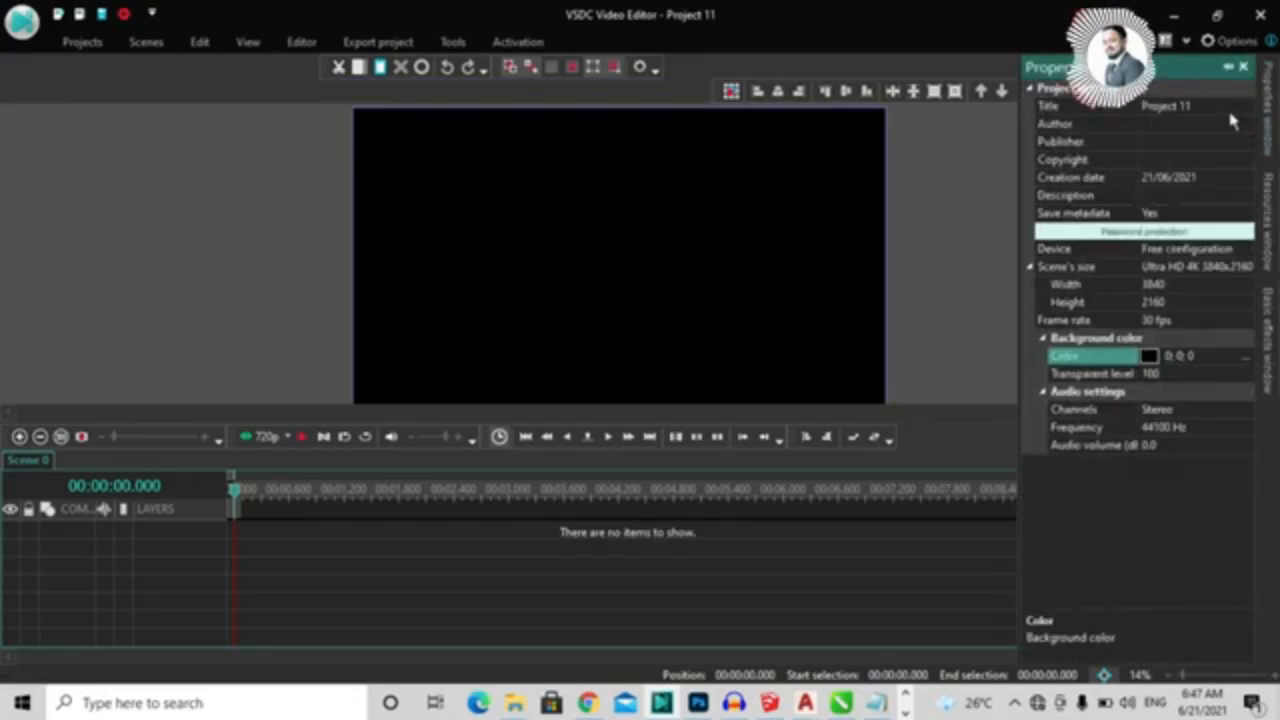
click(1268, 216)
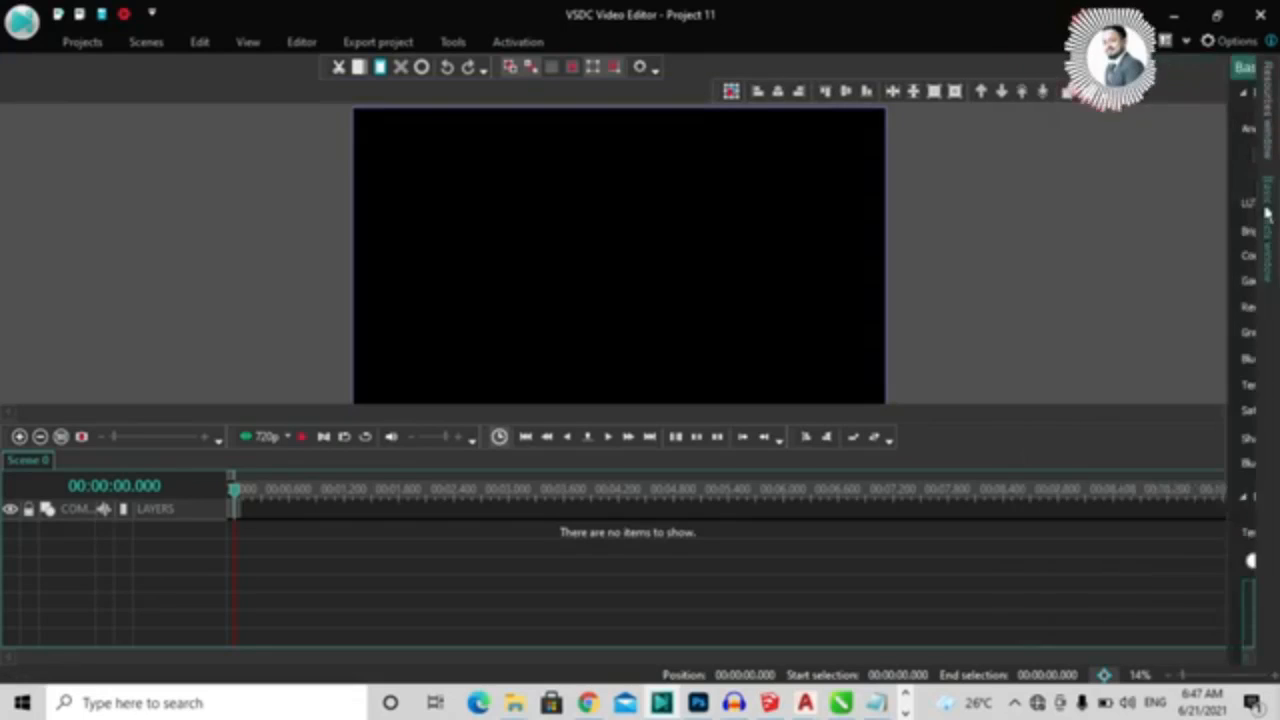
click(1270, 122)
click(1244, 67)
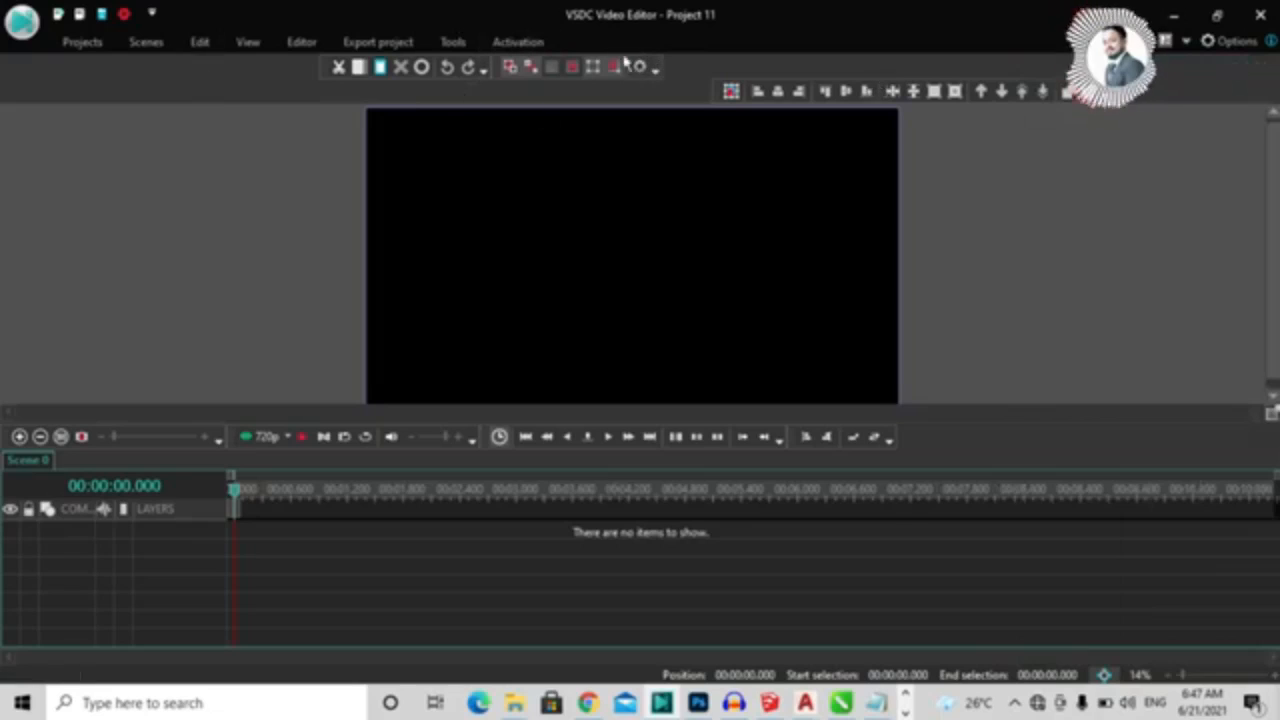
Step: Undock and close the Layout tools, Editing tools and Paper tools toolbars
drag(709, 92, 888, 183)
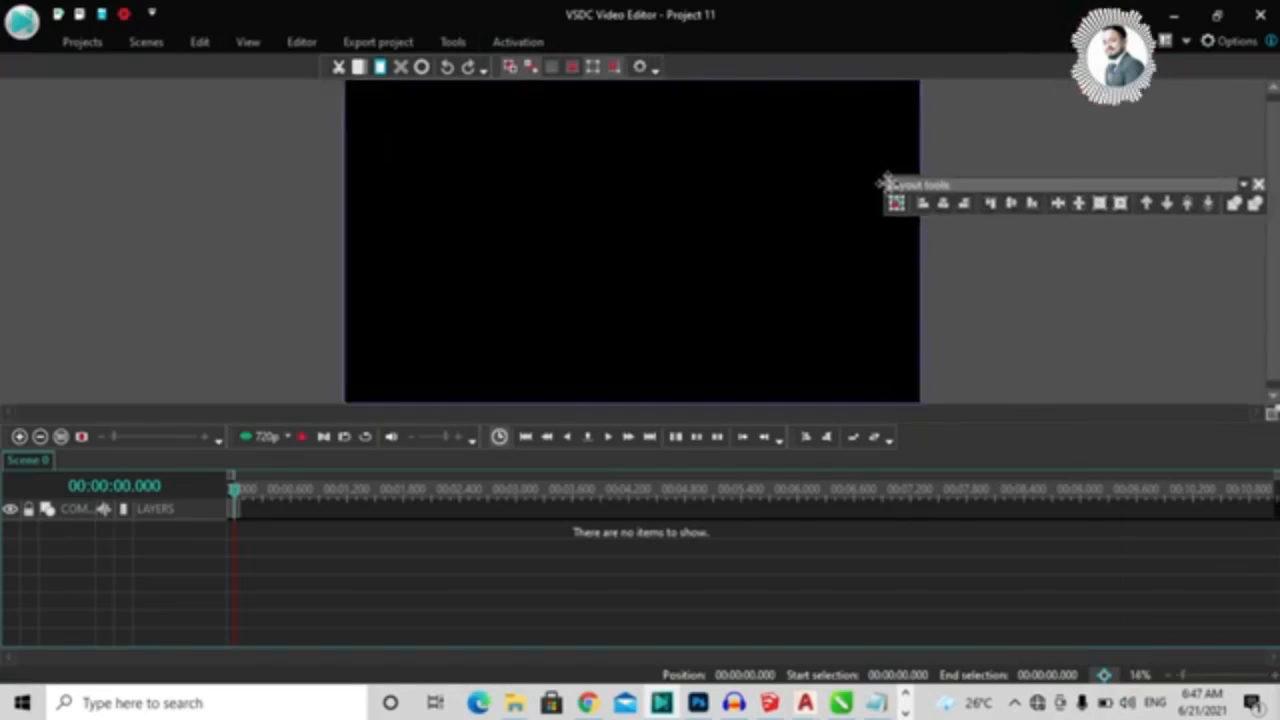
click(1258, 184)
drag(338, 66, 990, 180)
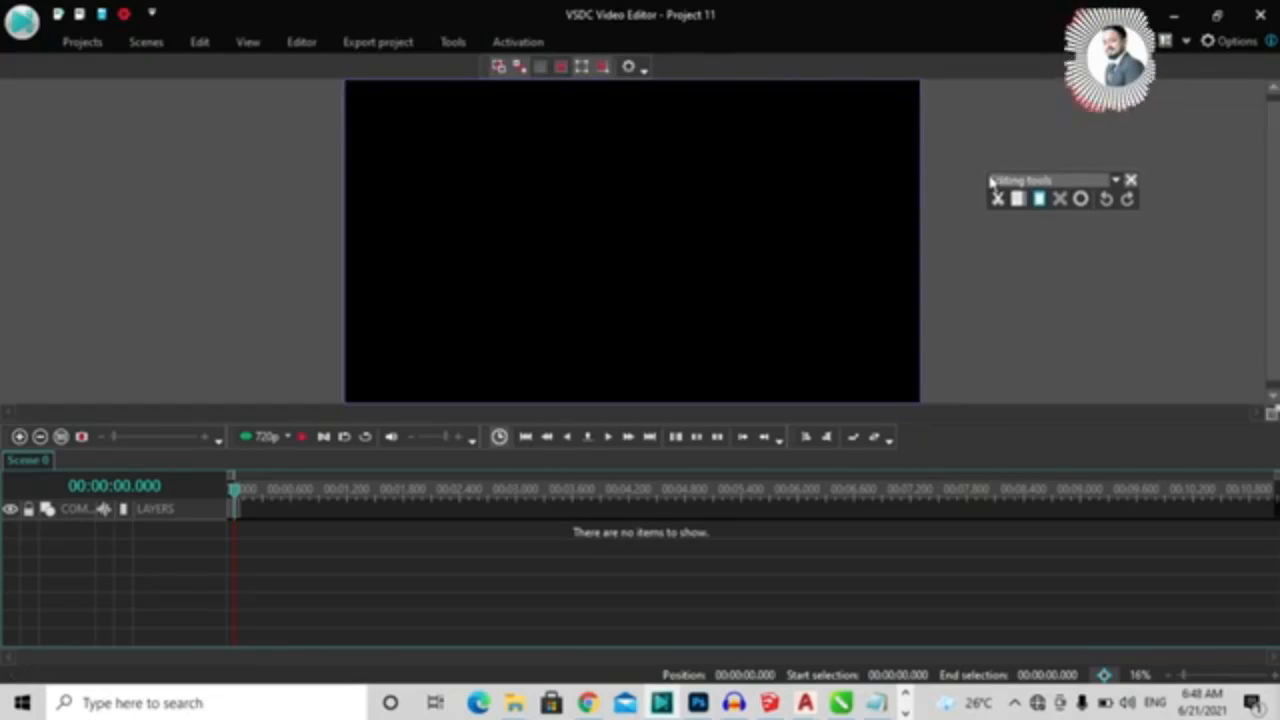
click(1130, 181)
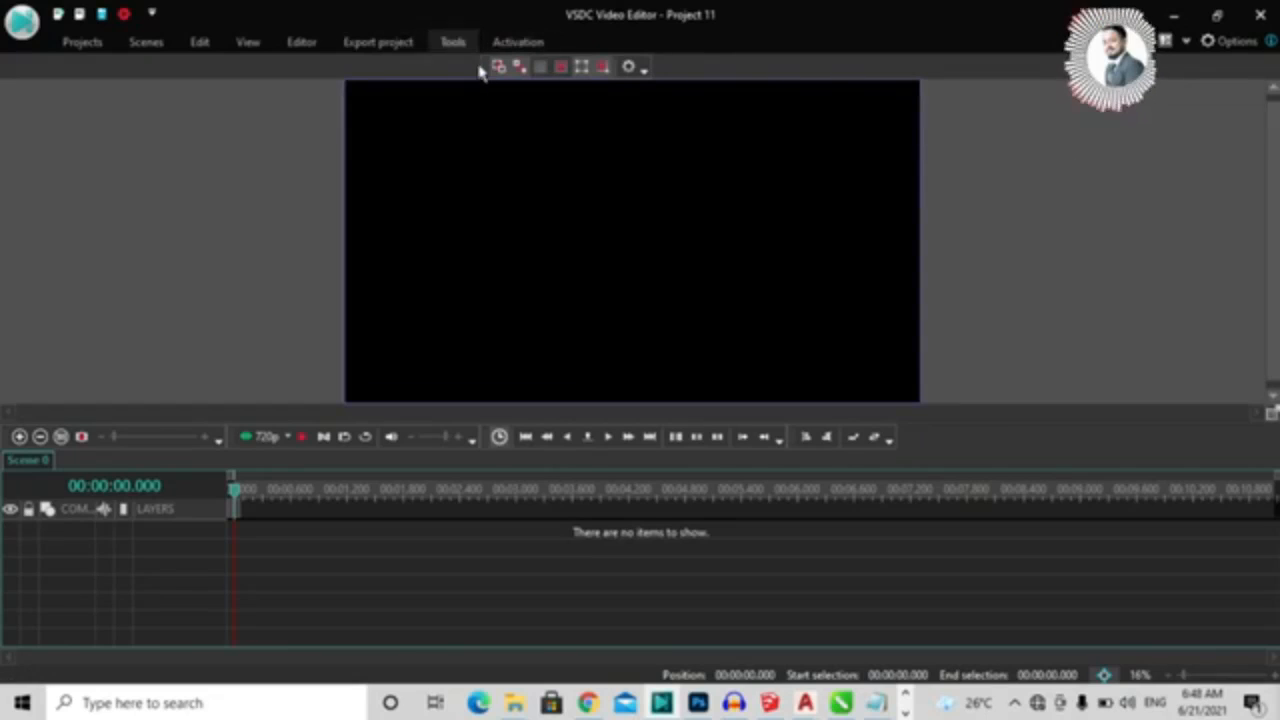
drag(488, 65, 990, 163)
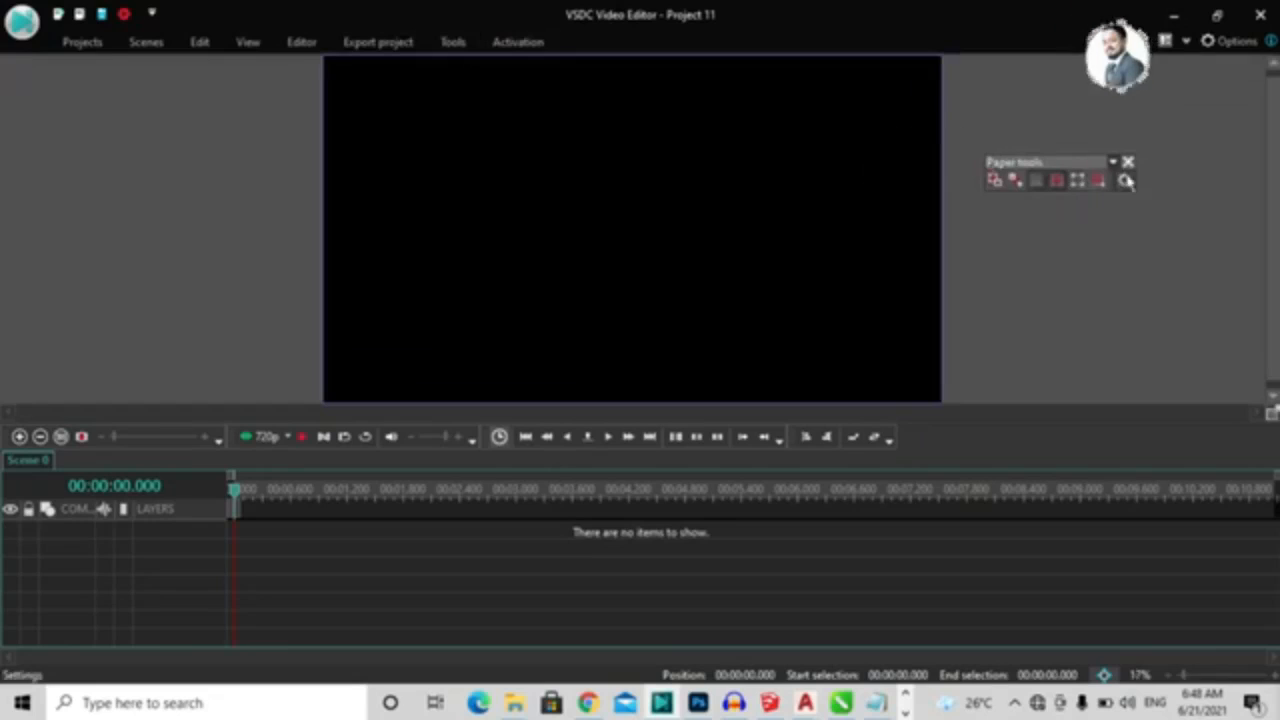
click(1127, 163)
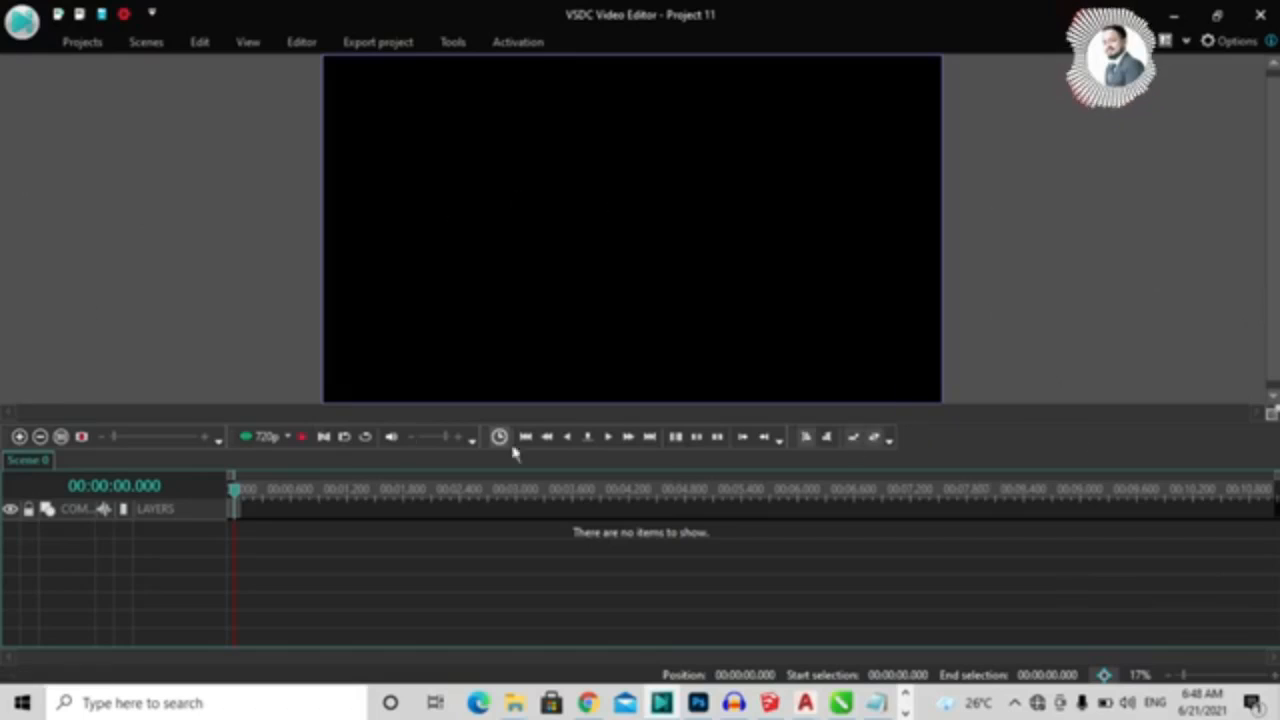
Step: Restore the Projects explorer and set it to auto-hide at the edge of the workspace
click(250, 45)
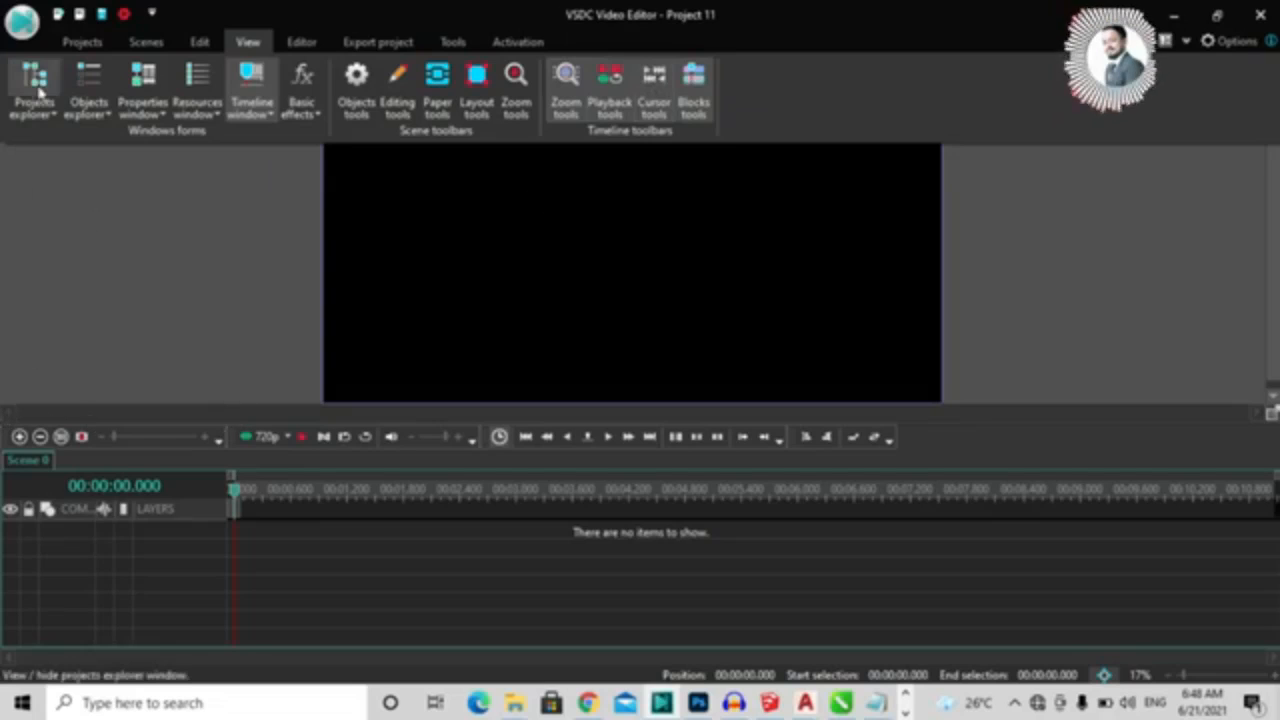
key(ctrl)
key(ctrl)
key(ctrl)
key(ctrl)
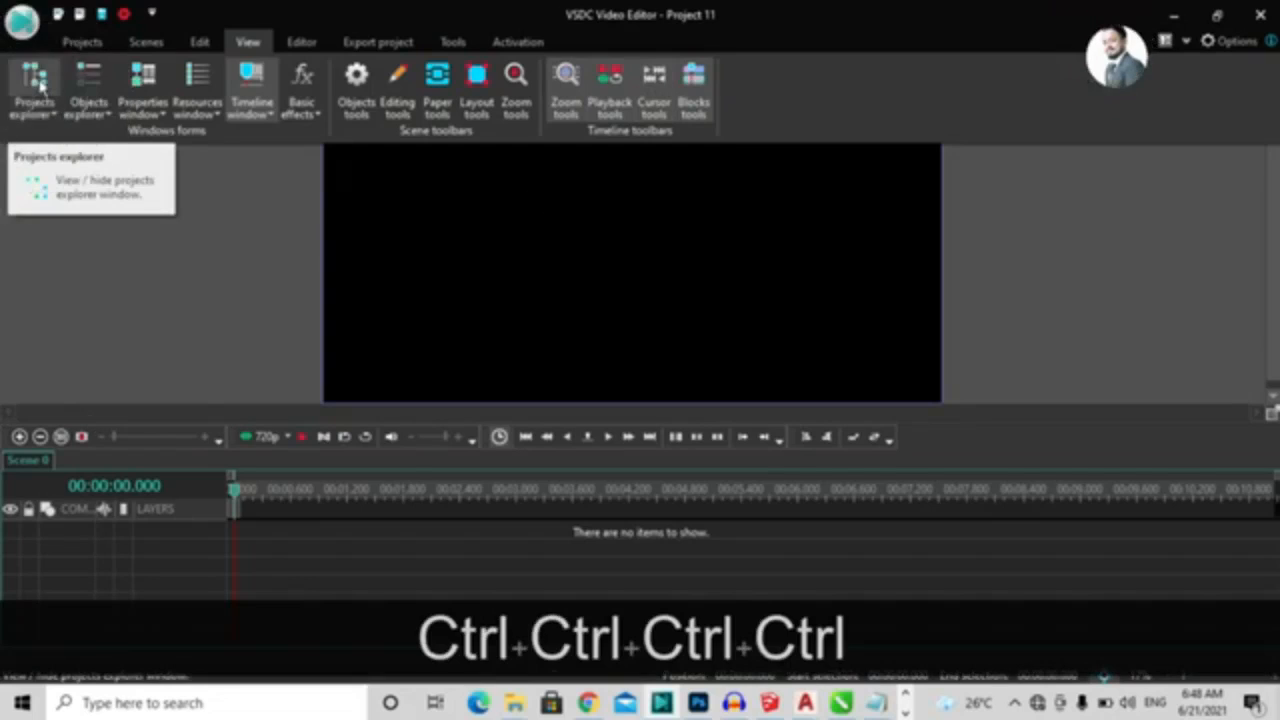
click(38, 105)
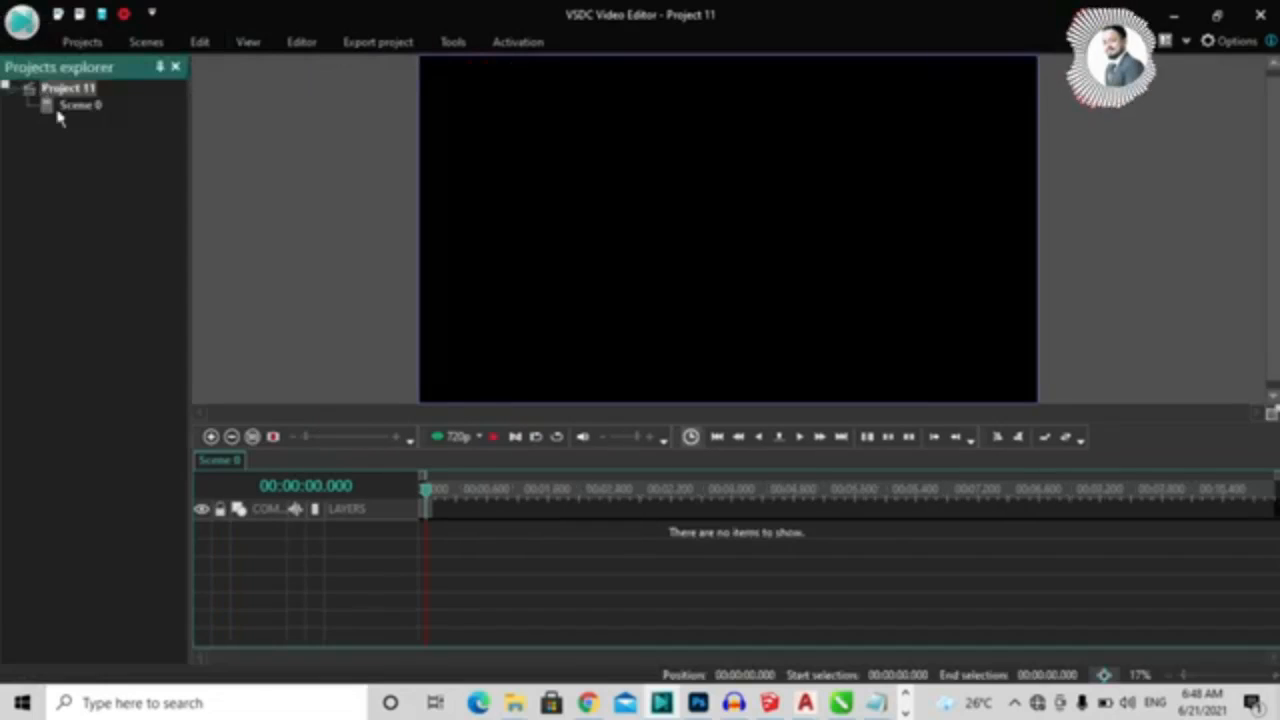
click(287, 165)
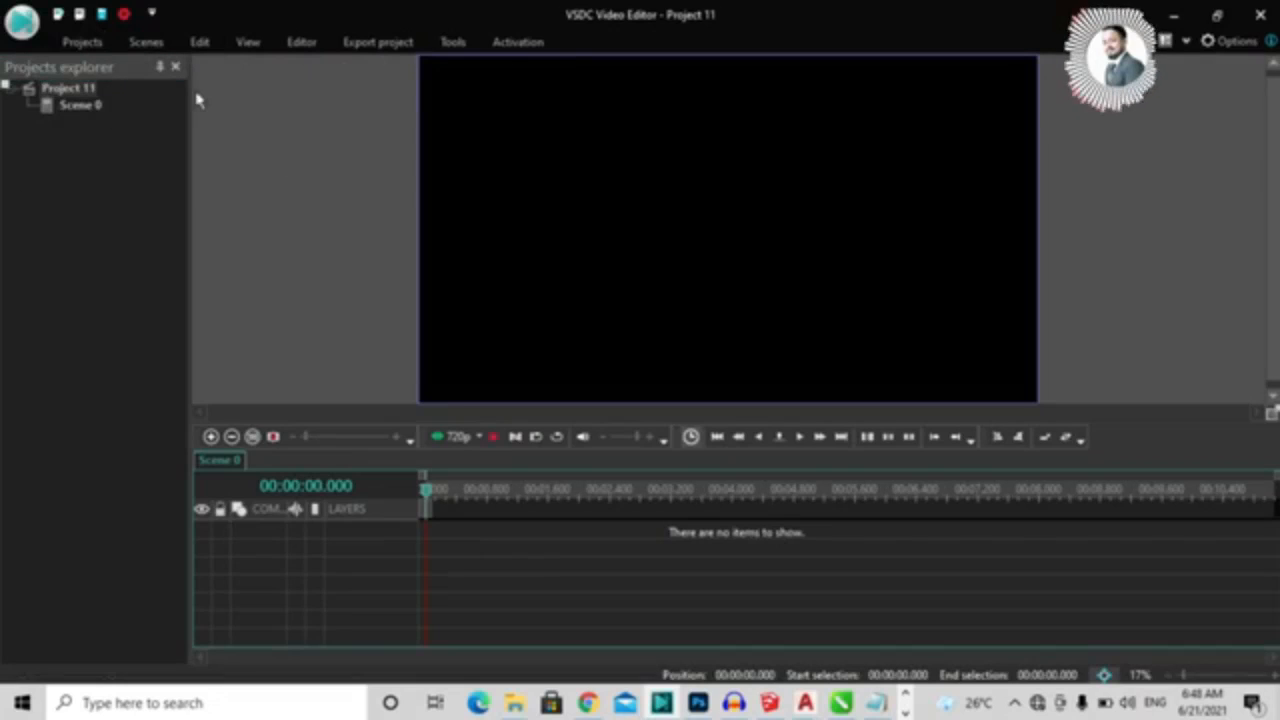
click(159, 66)
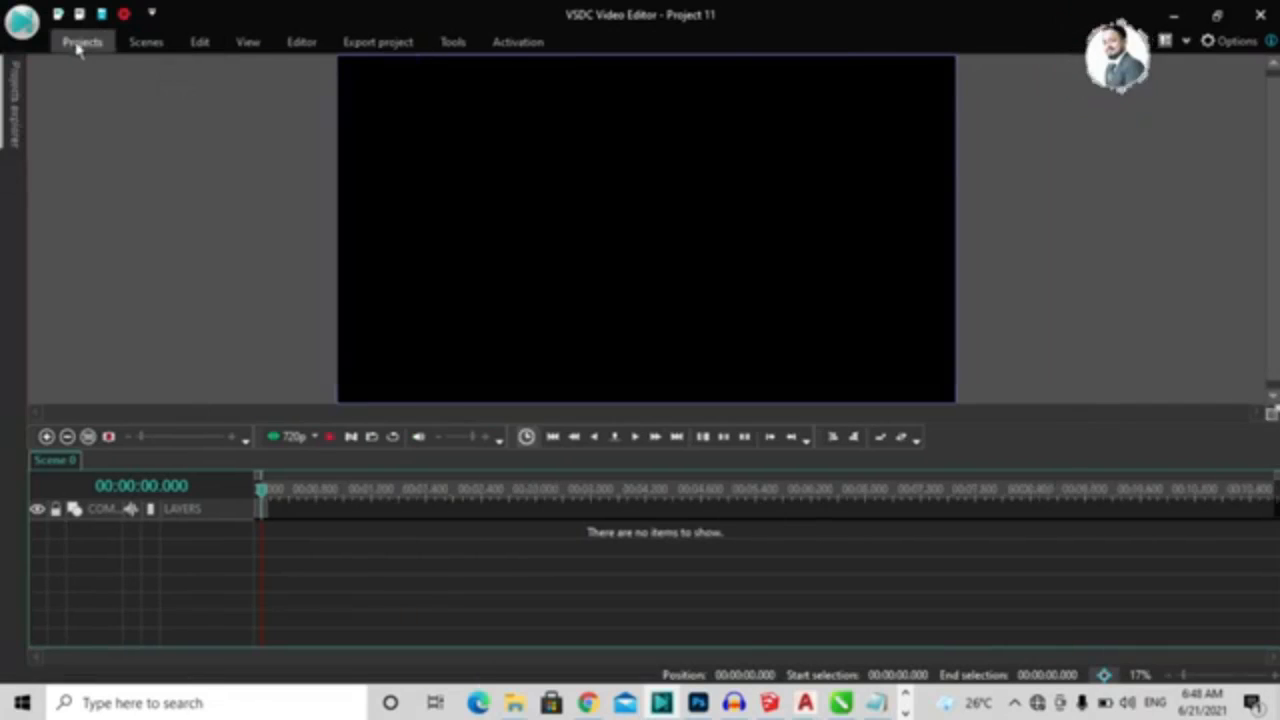
Step: Restore the Objects explorer and set it to auto-hide beside the Projects explorer
key(ctrl)
key(ctrl)
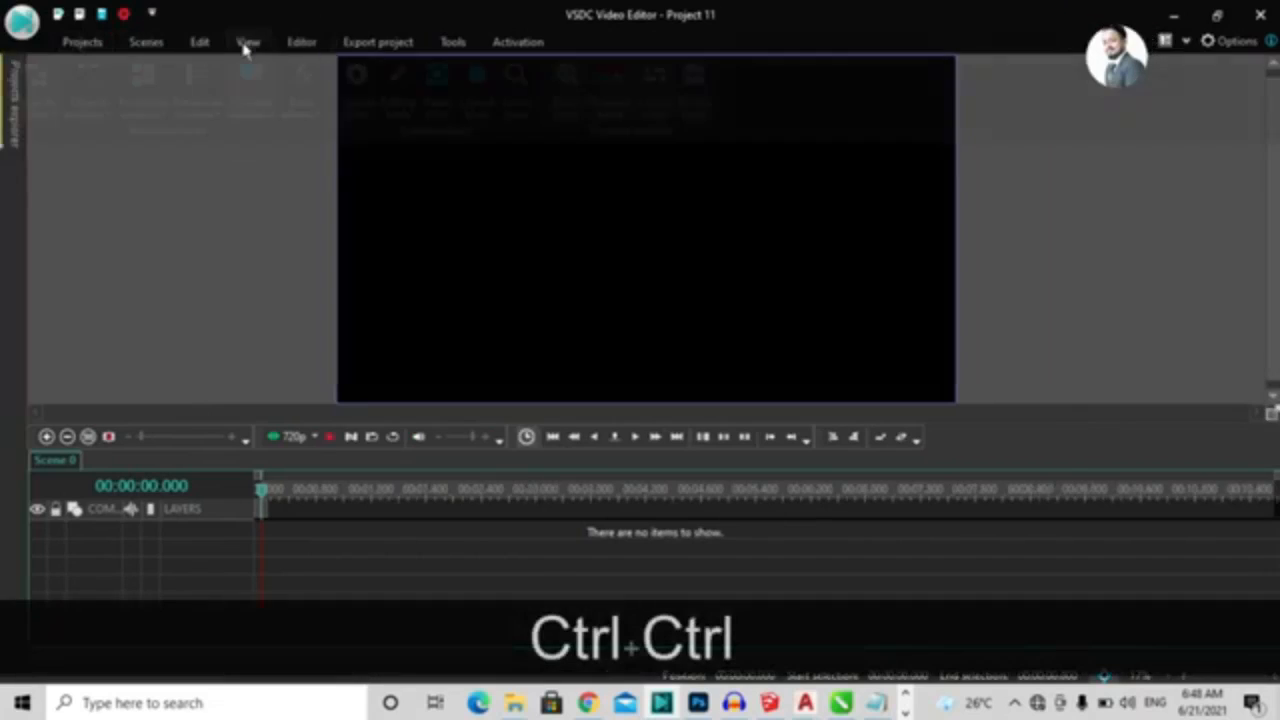
click(247, 45)
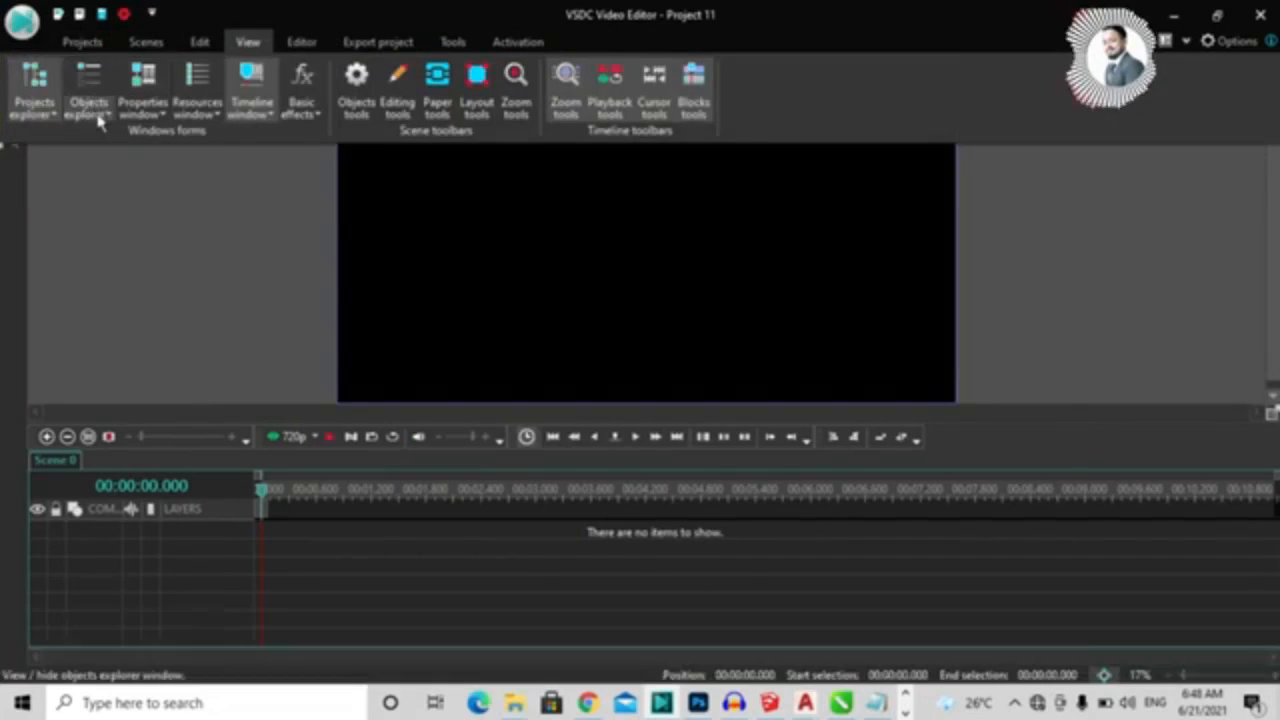
click(91, 106)
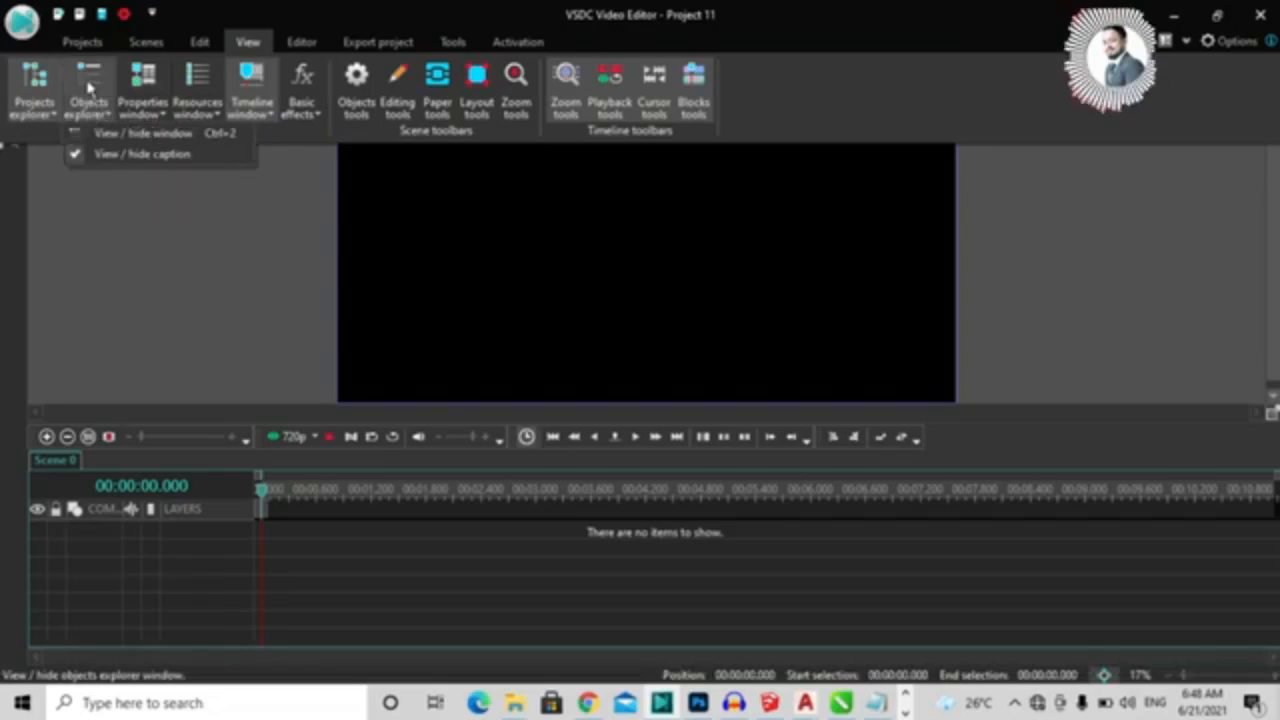
click(88, 88)
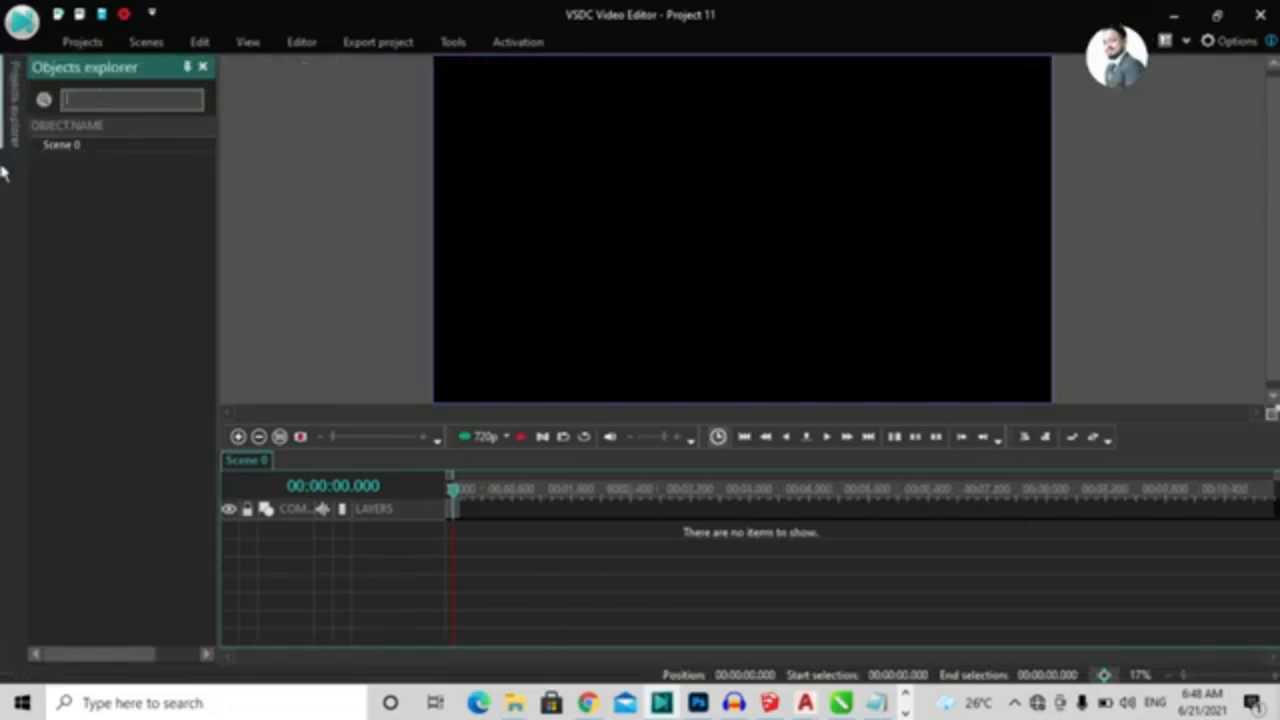
click(186, 67)
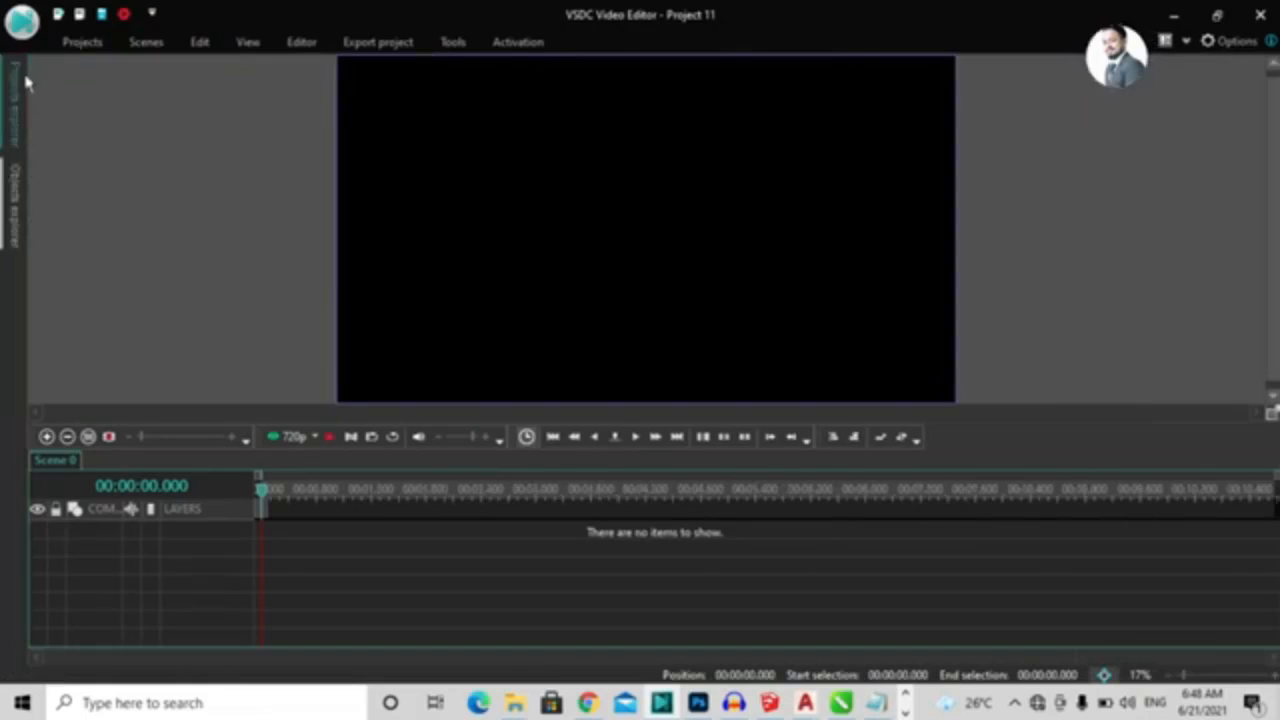
Step: Expand the auto-hidden Projects explorer to view the project and its scene
key(ctrl)
key(ctrl)
key(ctrl)
mouse_move(8, 88)
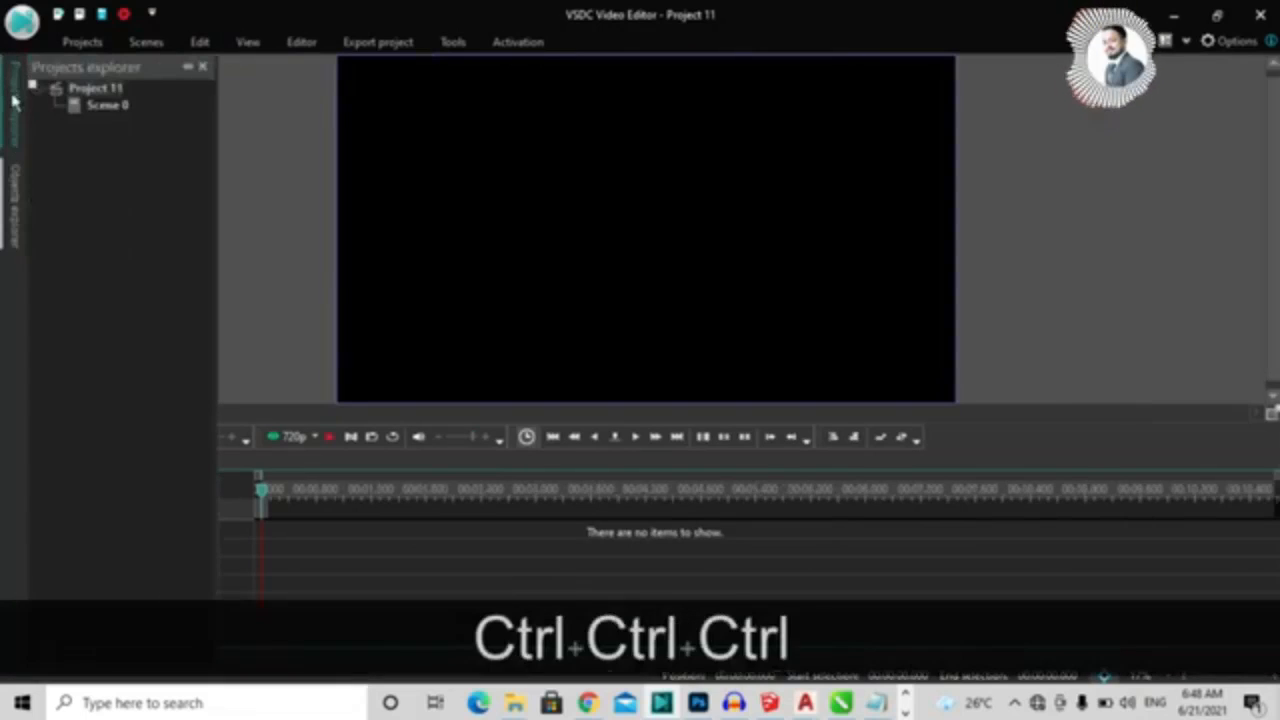
key(ctrl)
key(ctrl)
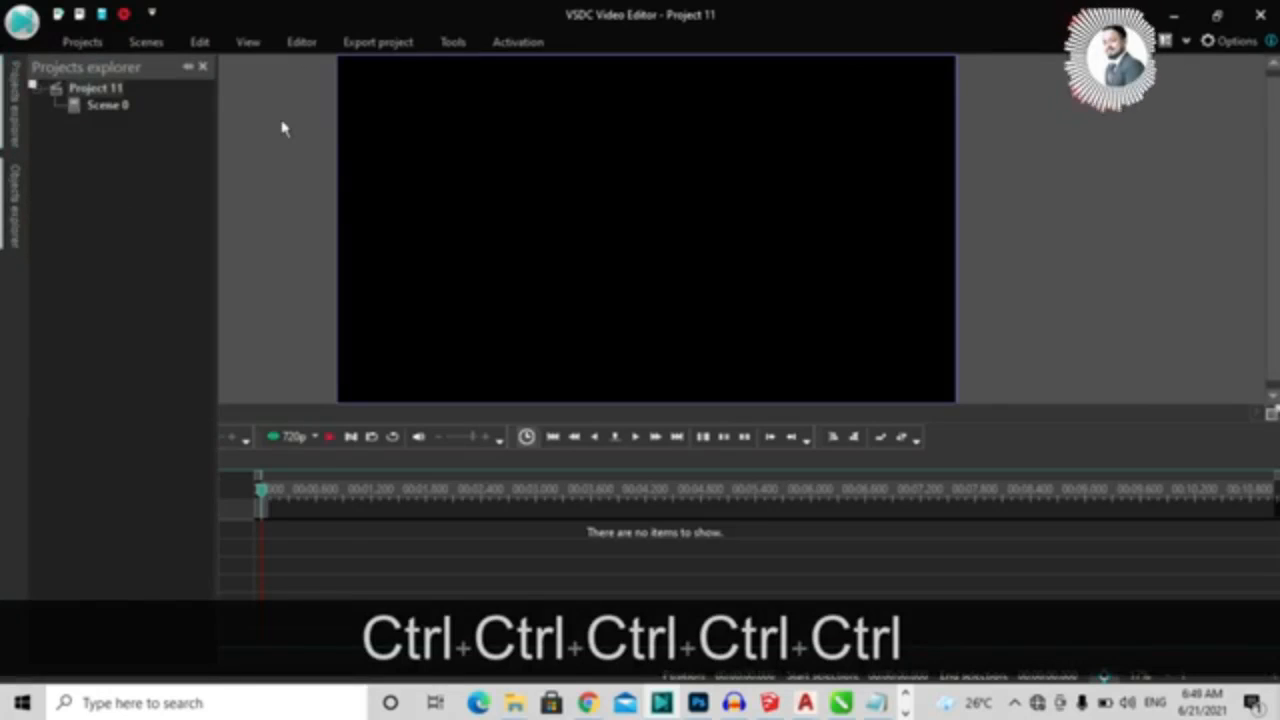
Step: Restore the Properties window and set it to auto-hide at the edge of the workspace
click(250, 44)
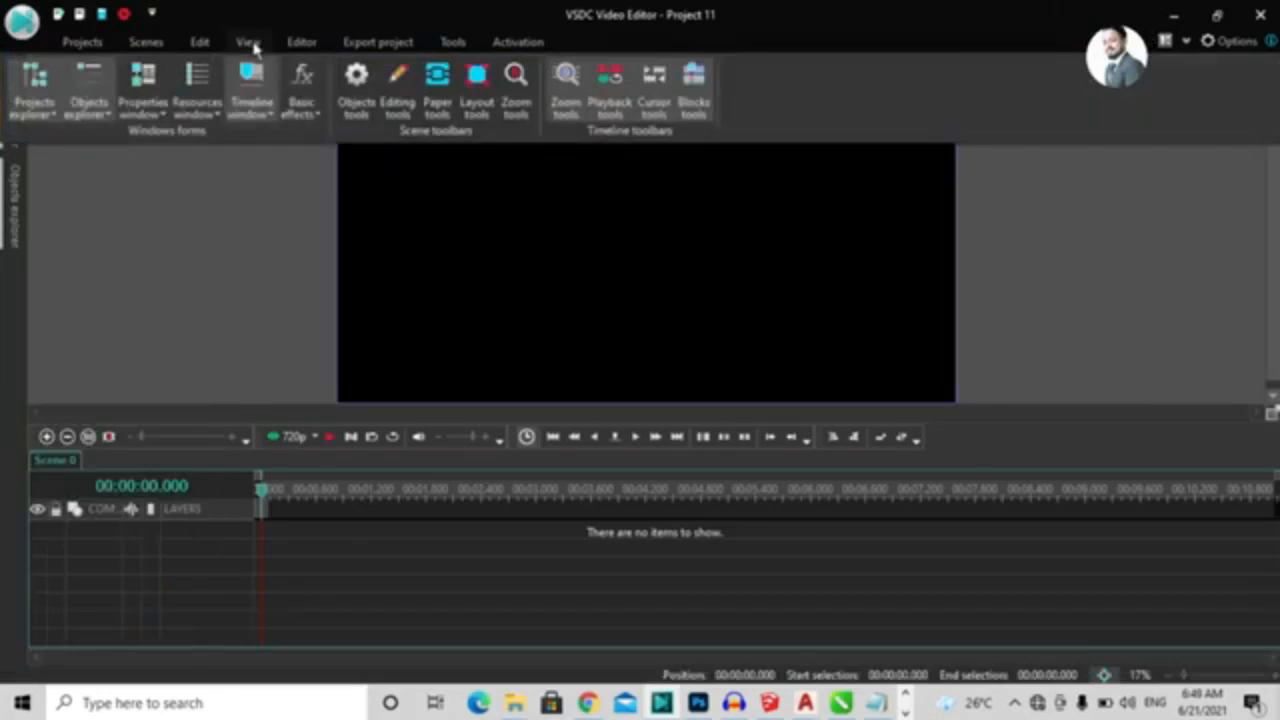
click(143, 85)
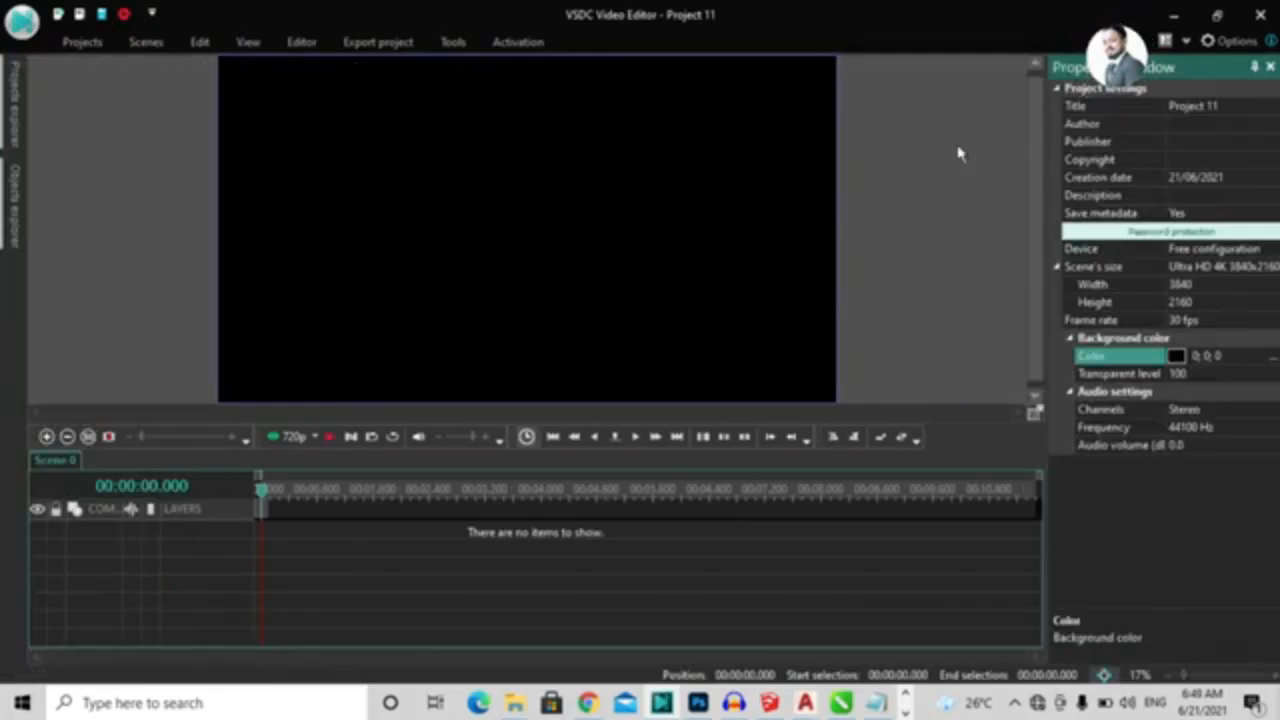
key(ctrl)
key(ctrl)
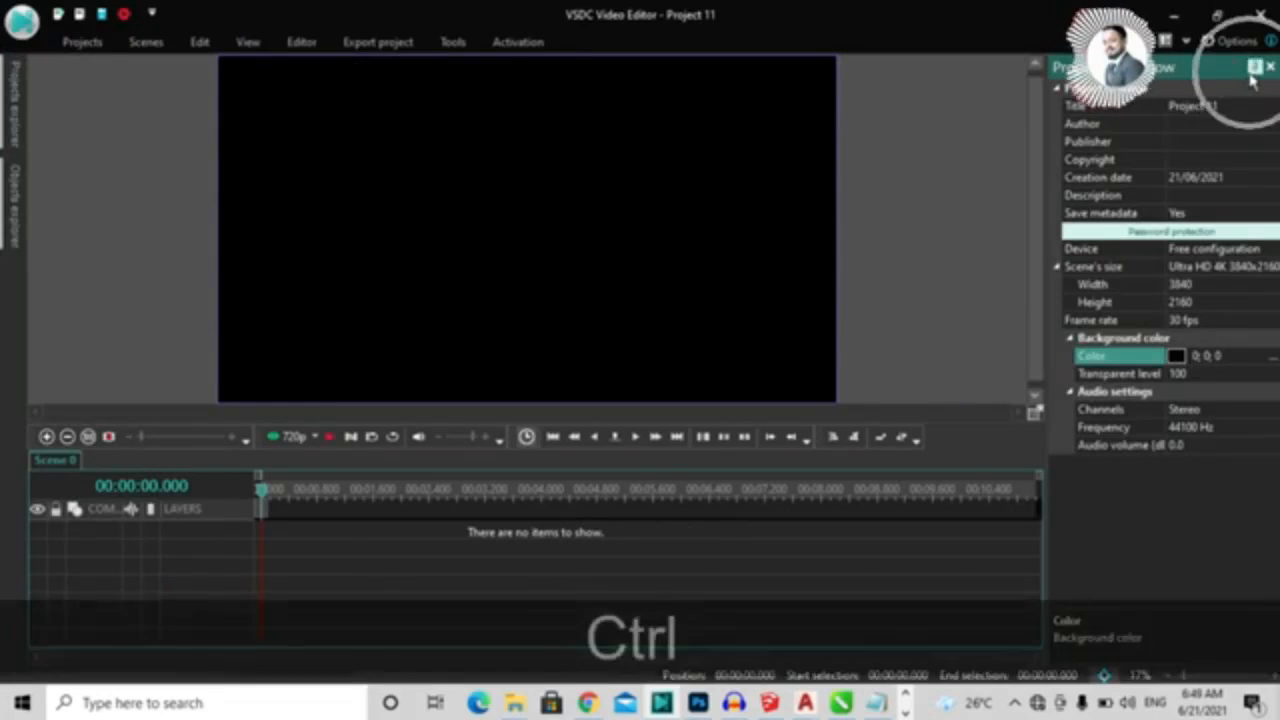
click(1255, 70)
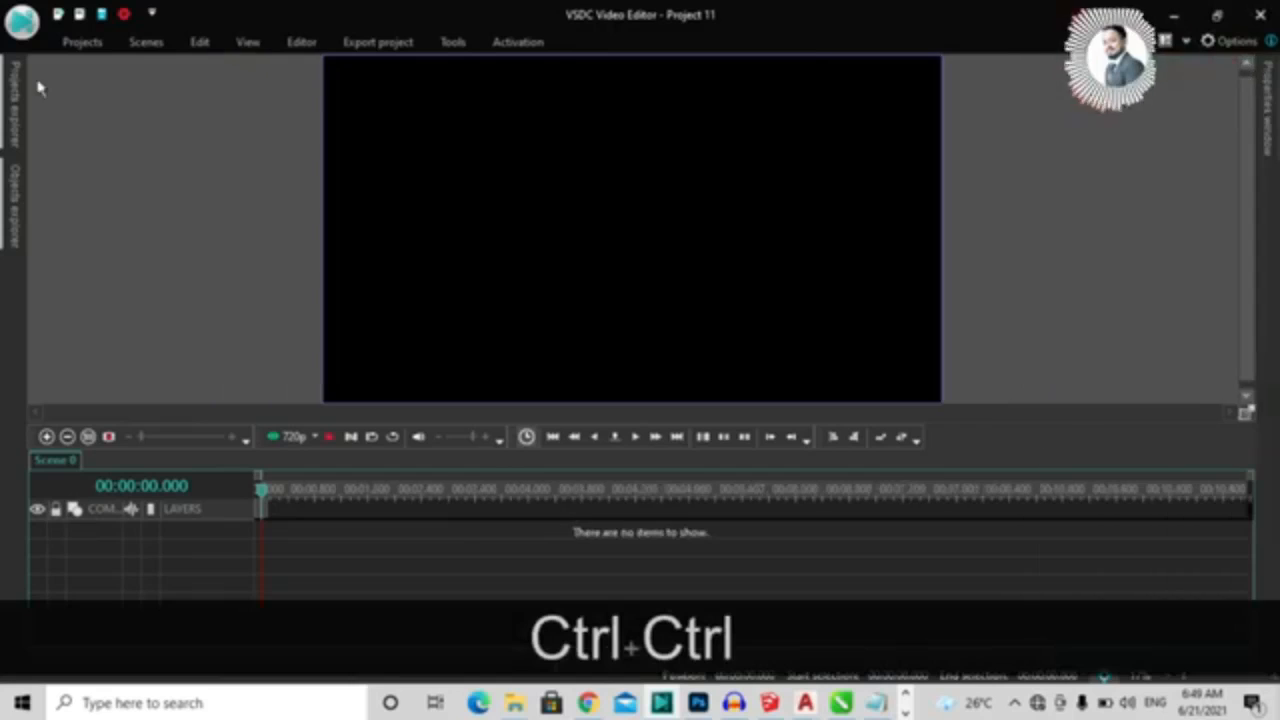
Step: Show the Resources window and the Basic effects window, and set both to auto-hide
click(248, 44)
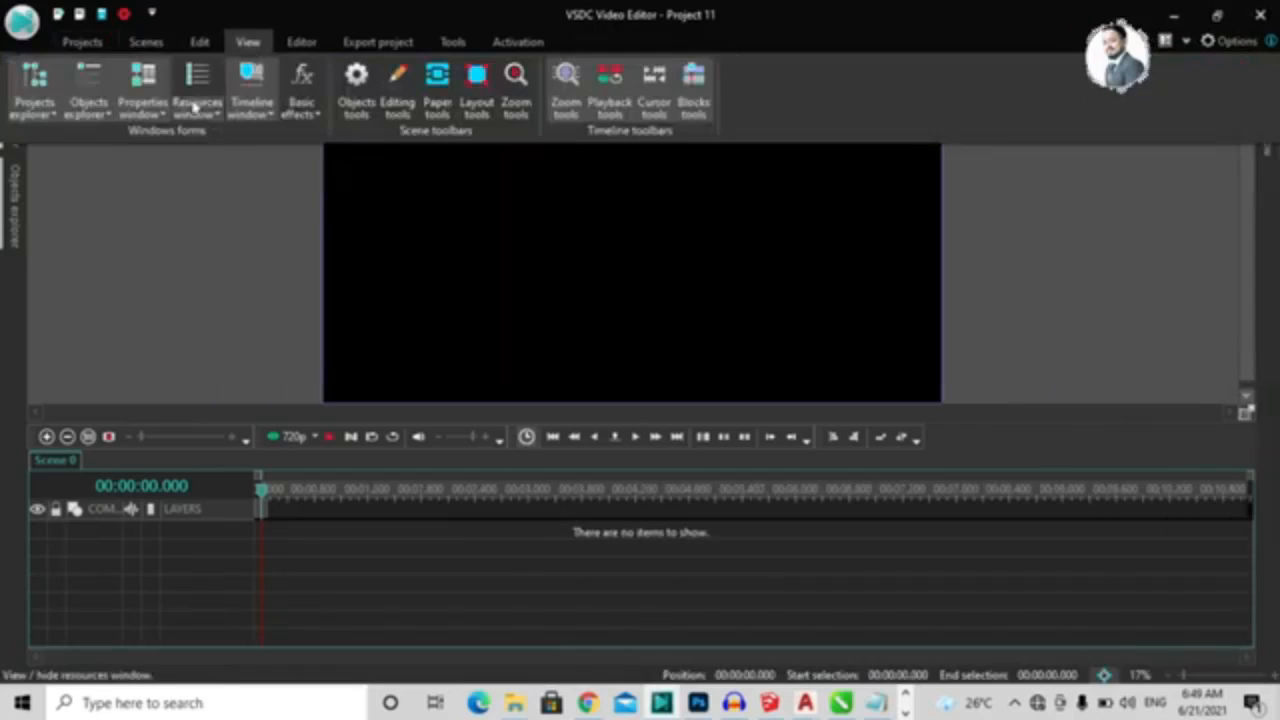
click(198, 82)
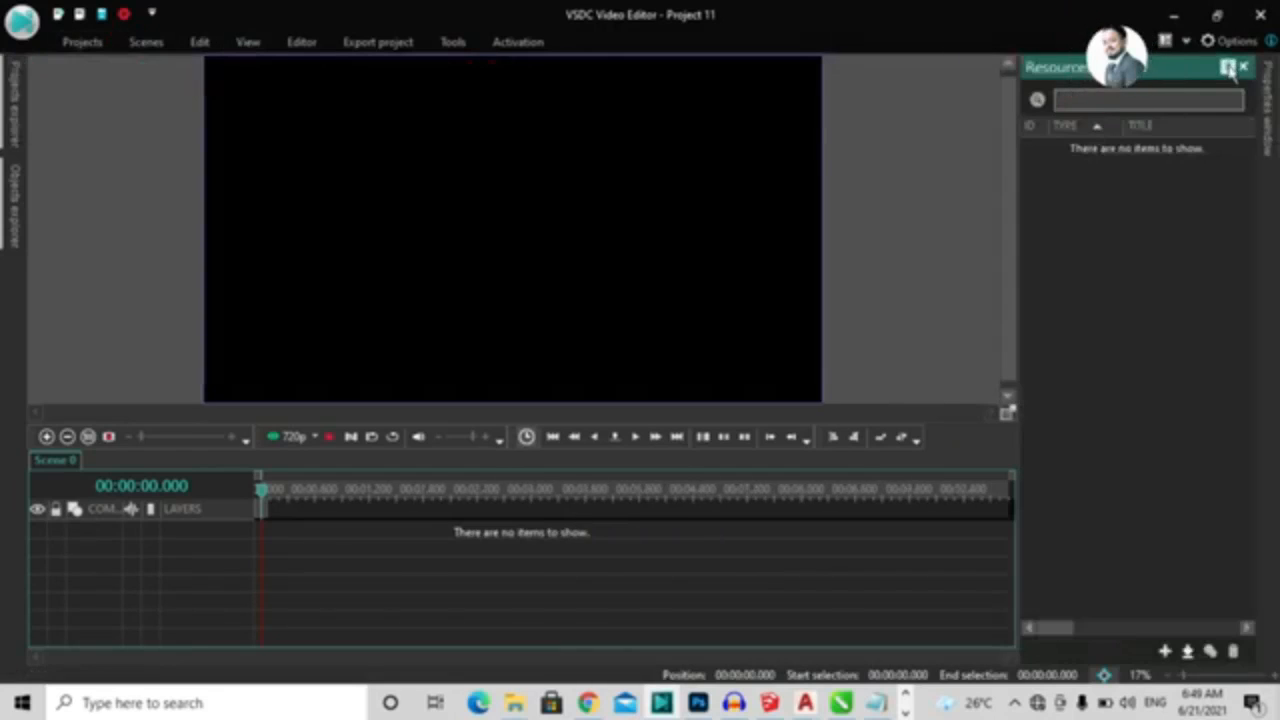
click(1230, 64)
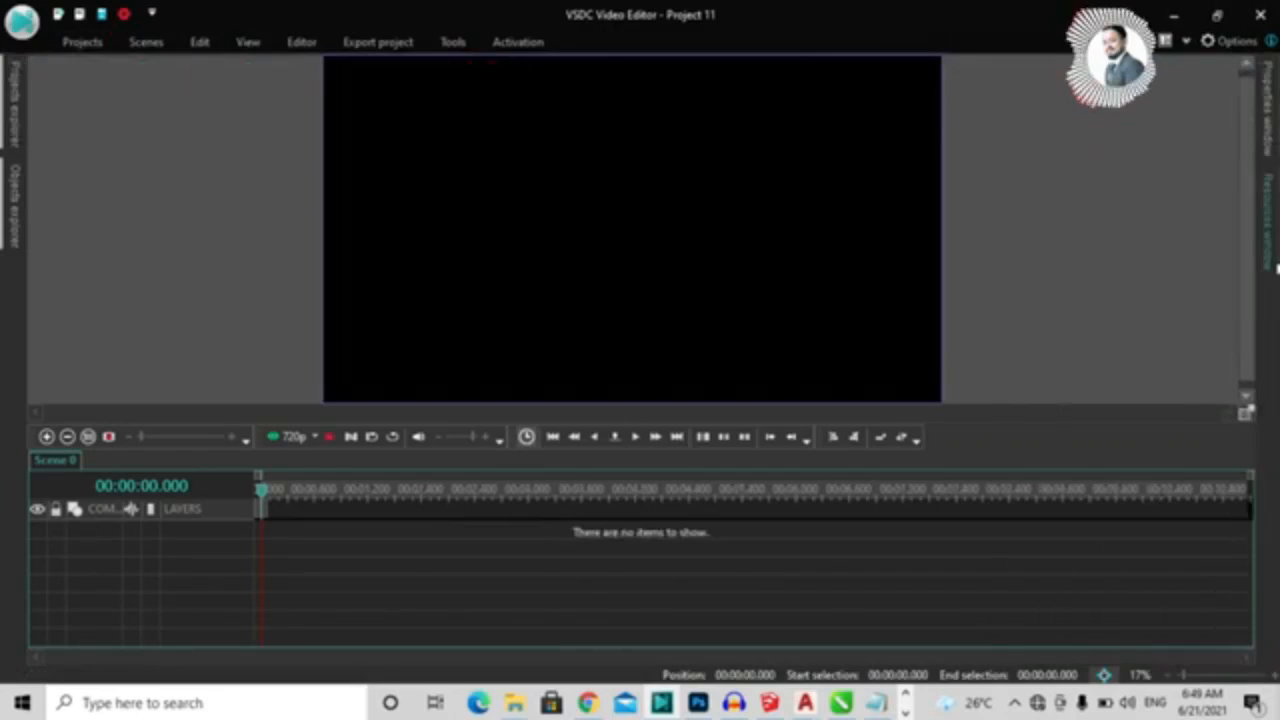
click(252, 42)
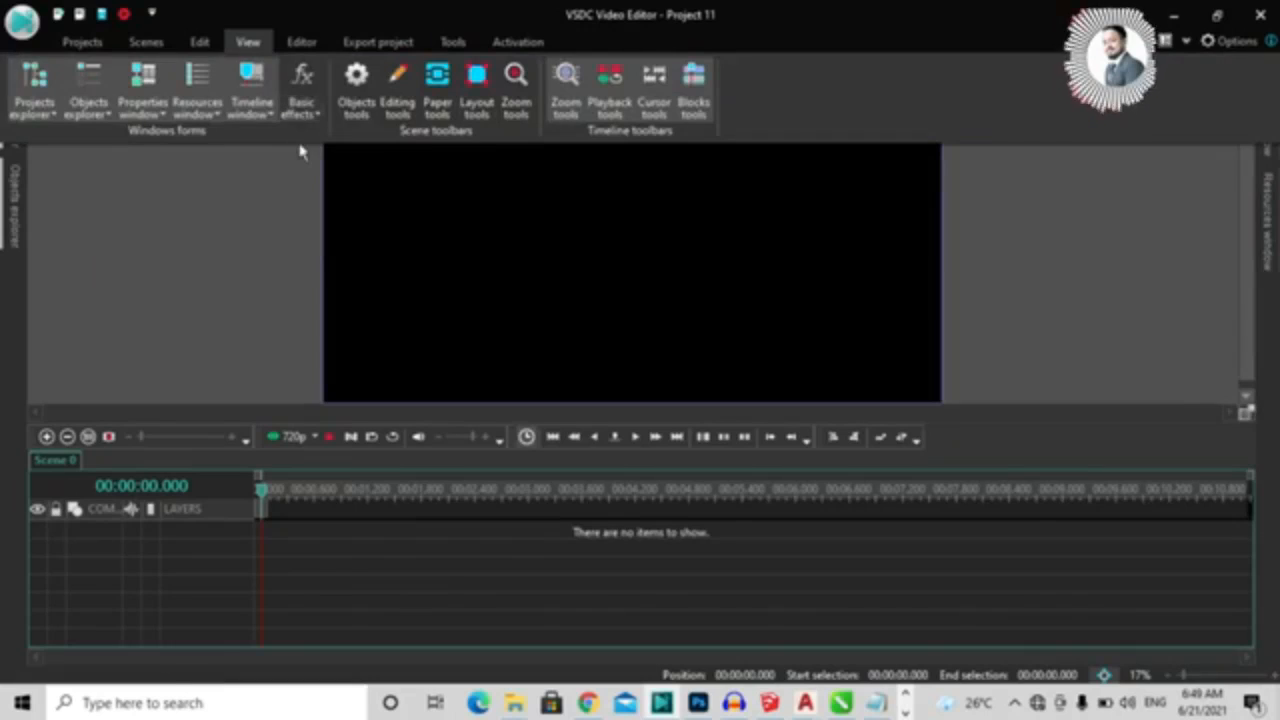
click(300, 85)
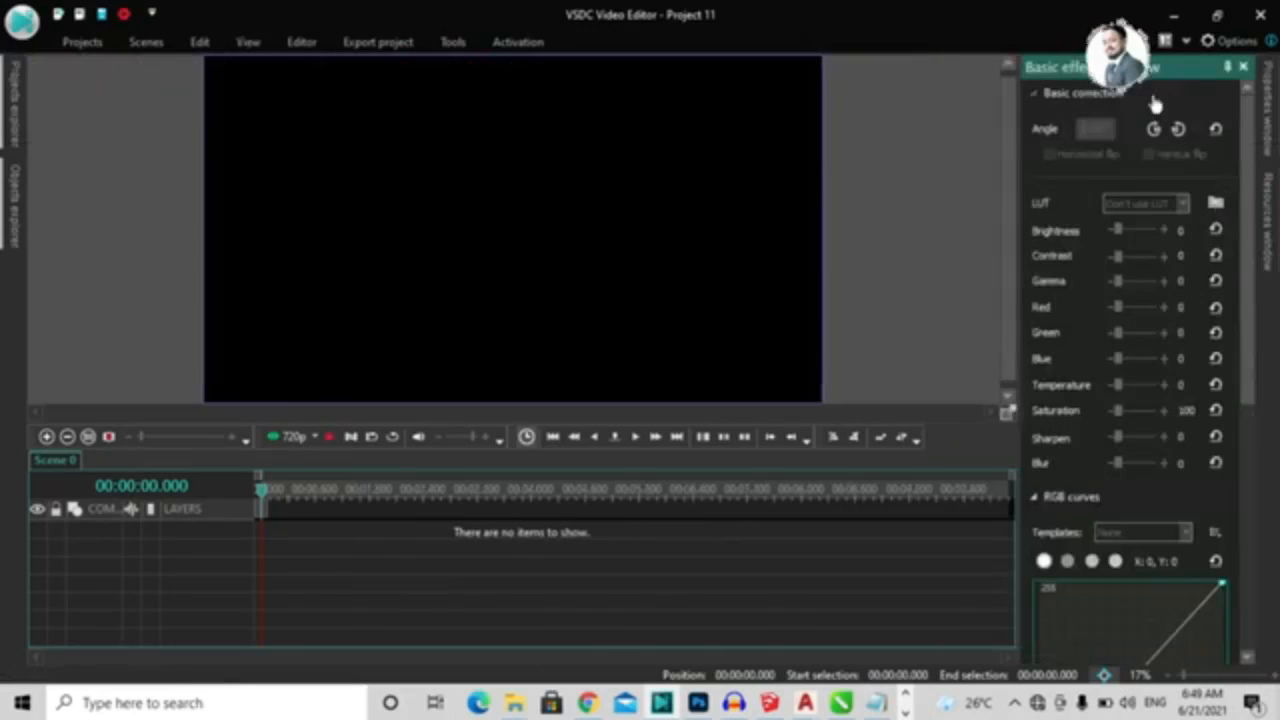
click(1228, 67)
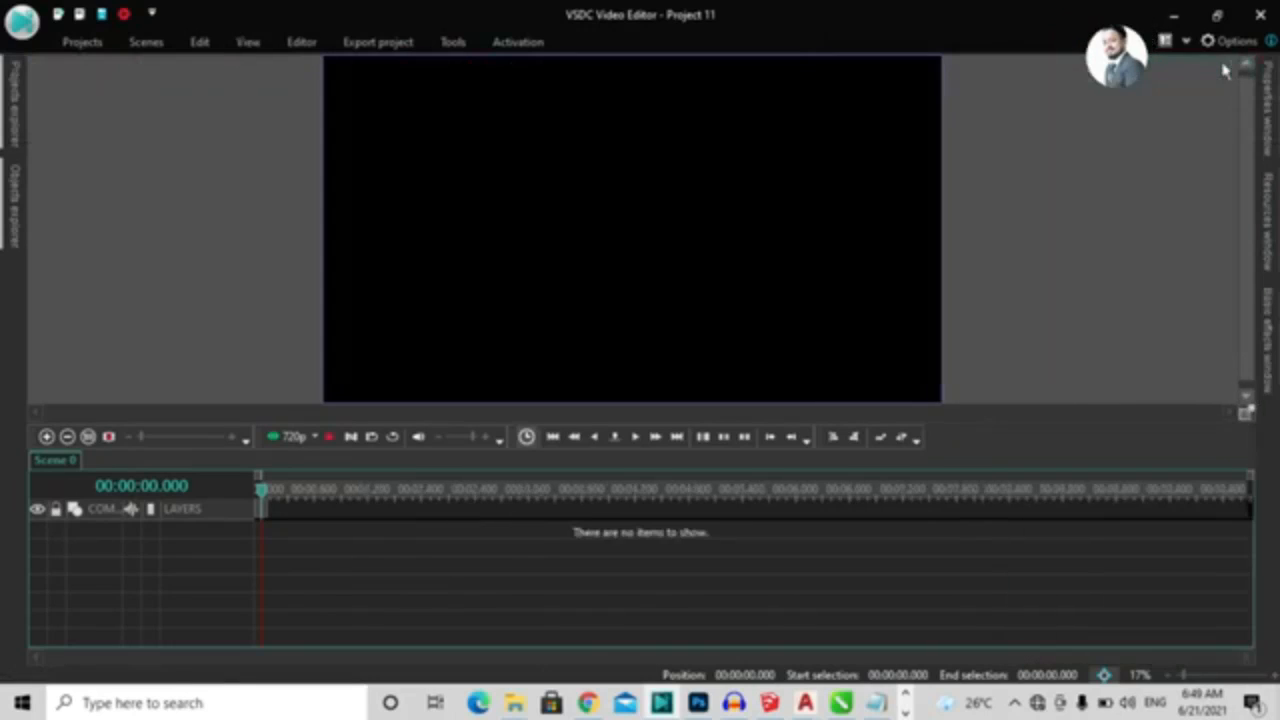
Step: Show the Objects tools toolbar docked vertically beside the scene and the Editing tools toolbar docked above it
click(247, 42)
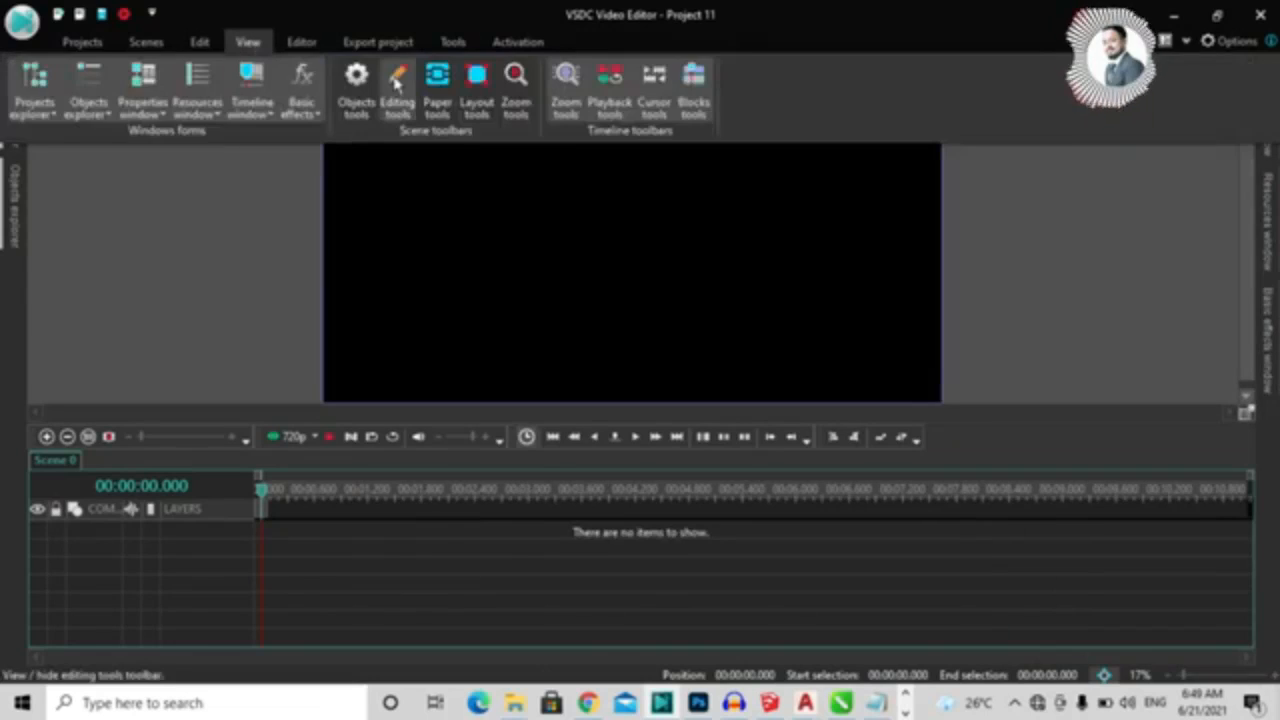
click(354, 86)
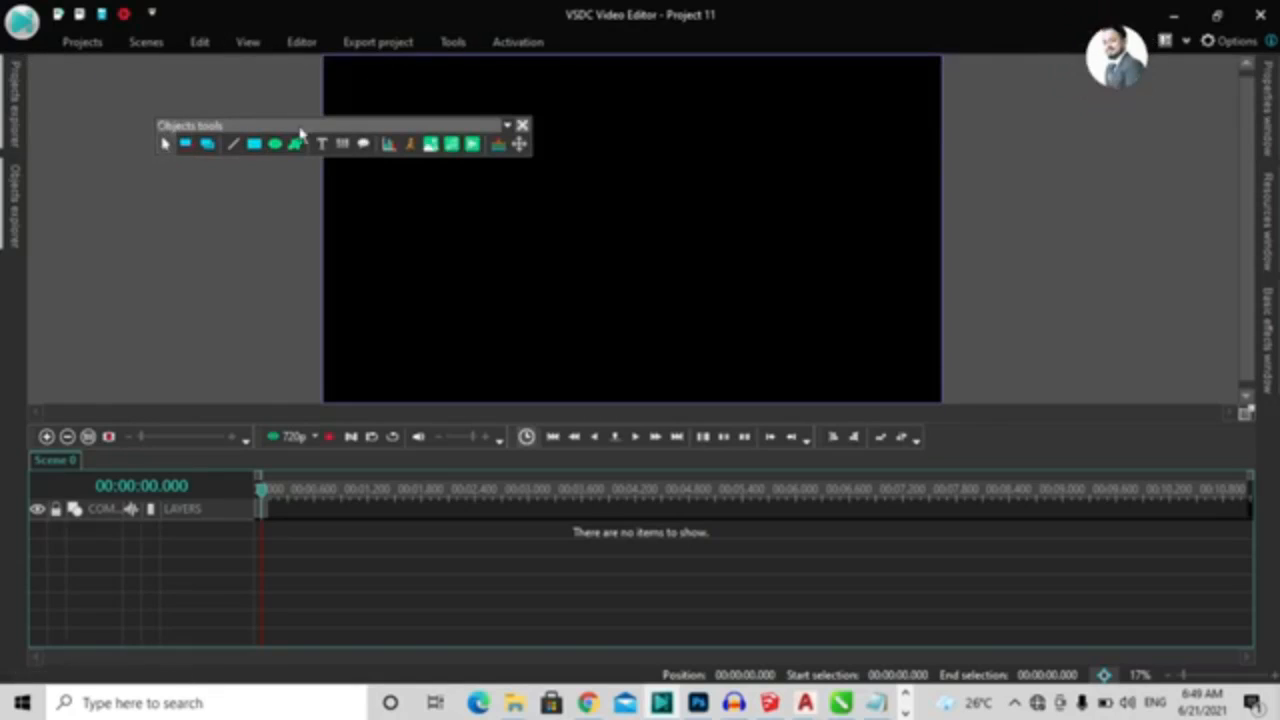
drag(332, 126, 38, 90)
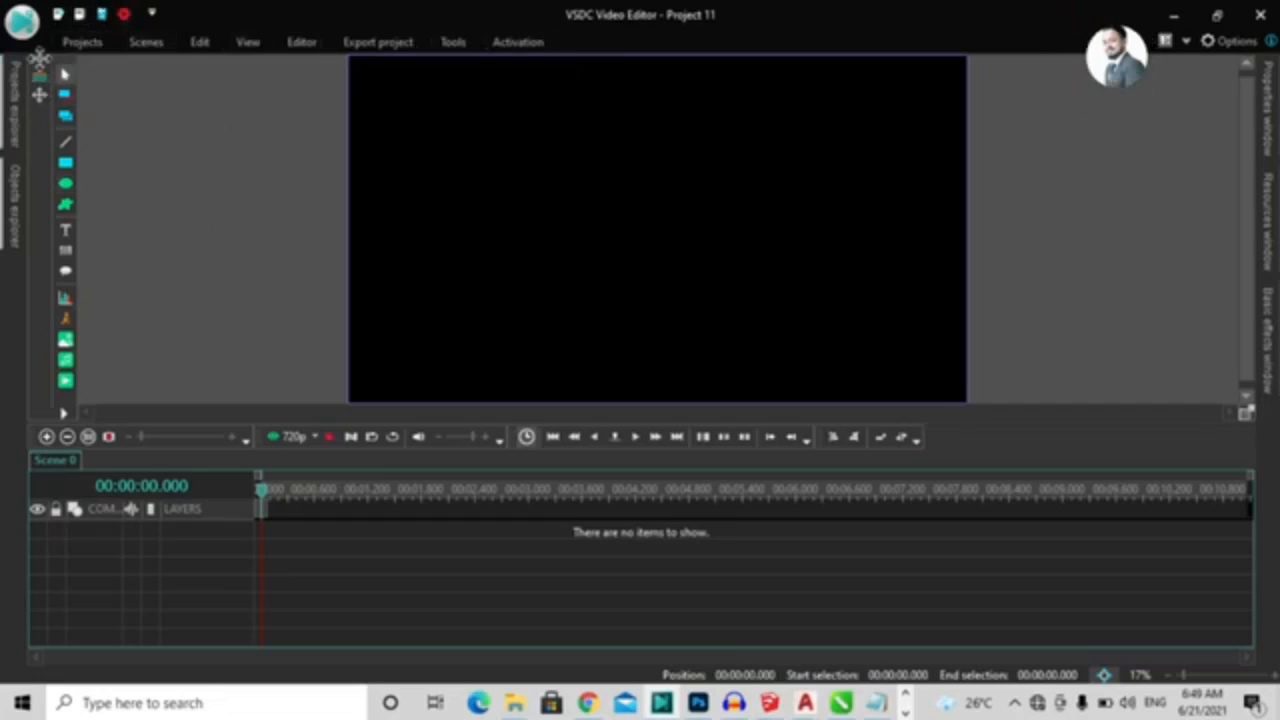
click(249, 45)
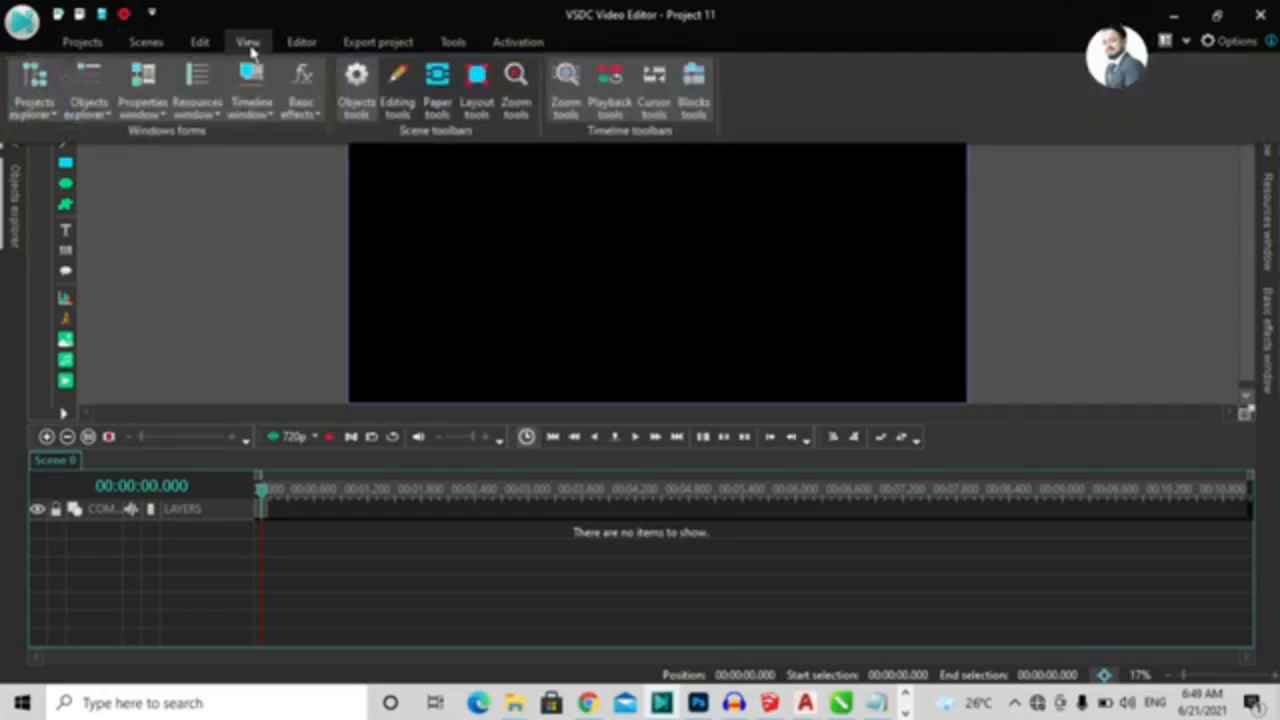
click(397, 105)
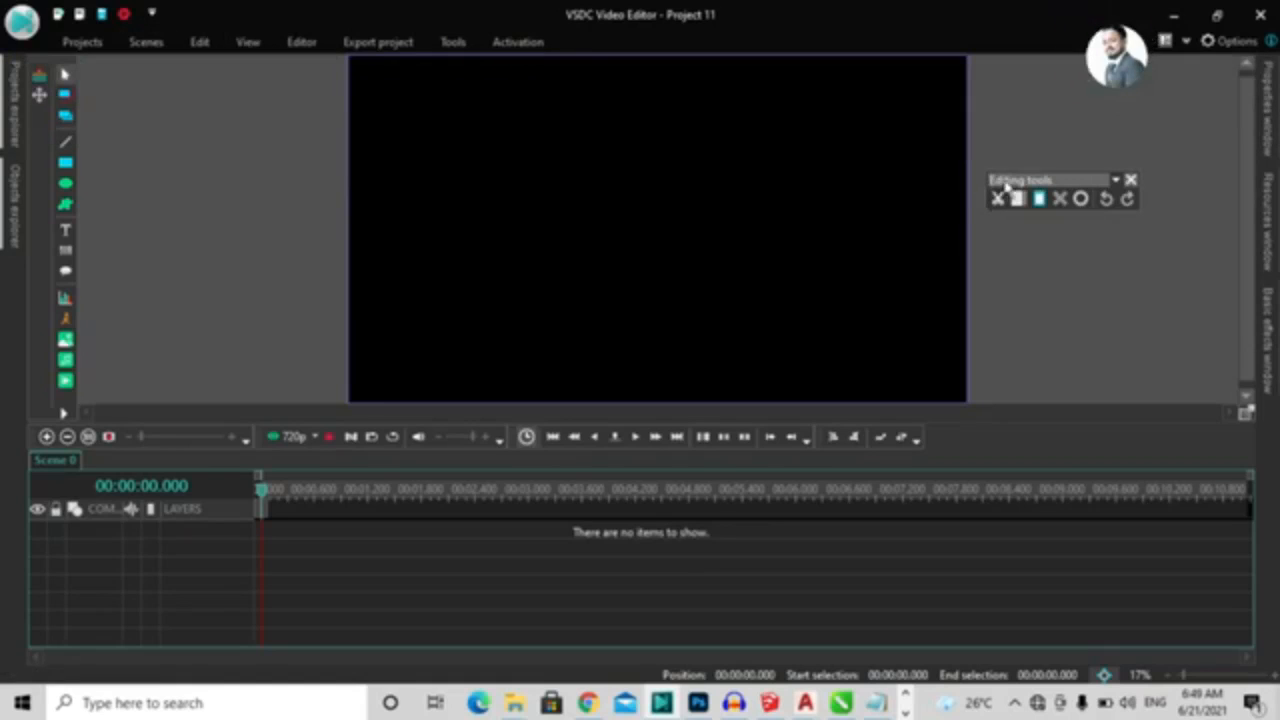
drag(1007, 186, 514, 54)
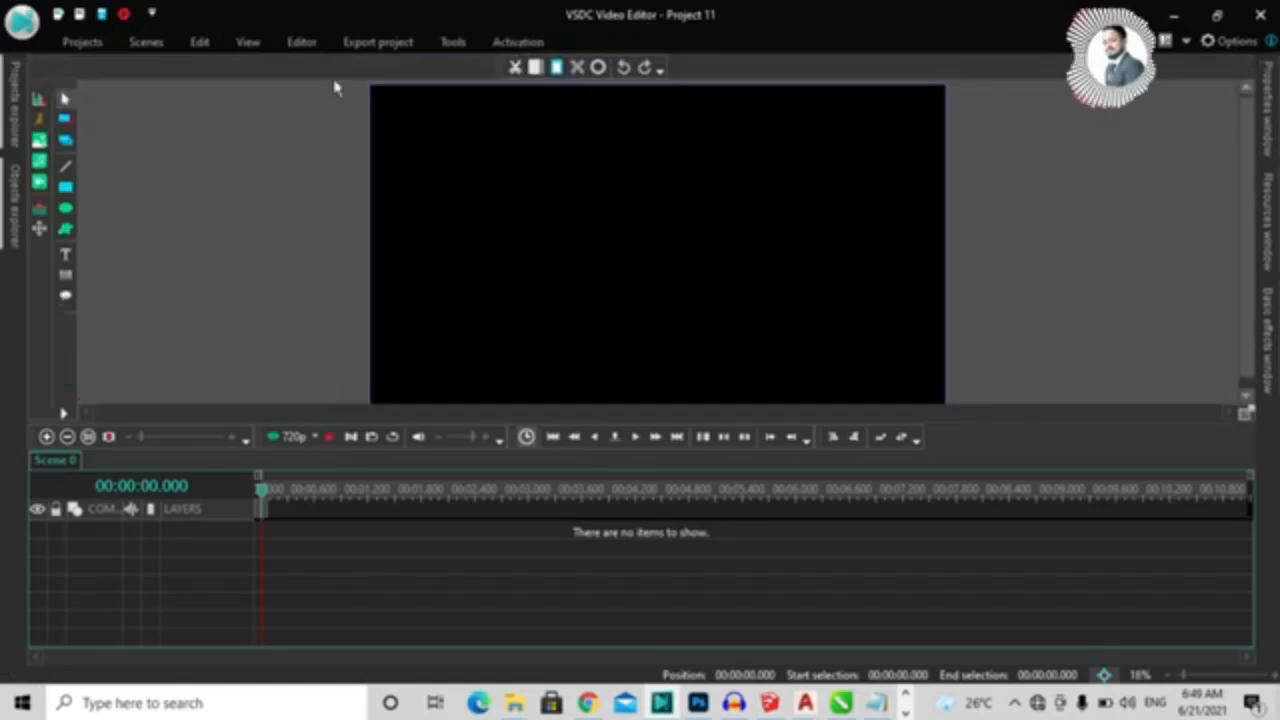
Step: Show the Paper tools and Layout tools toolbars and dock them above the scene on either side of the Editing tools
click(250, 43)
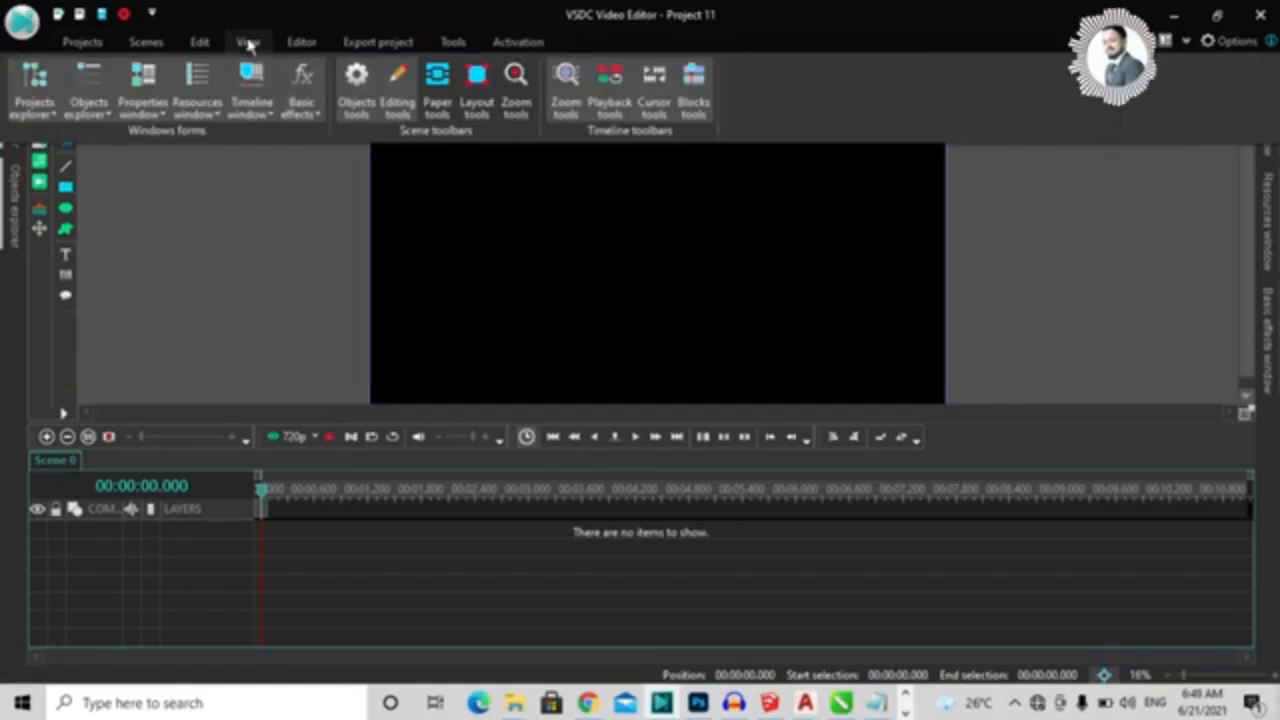
click(438, 90)
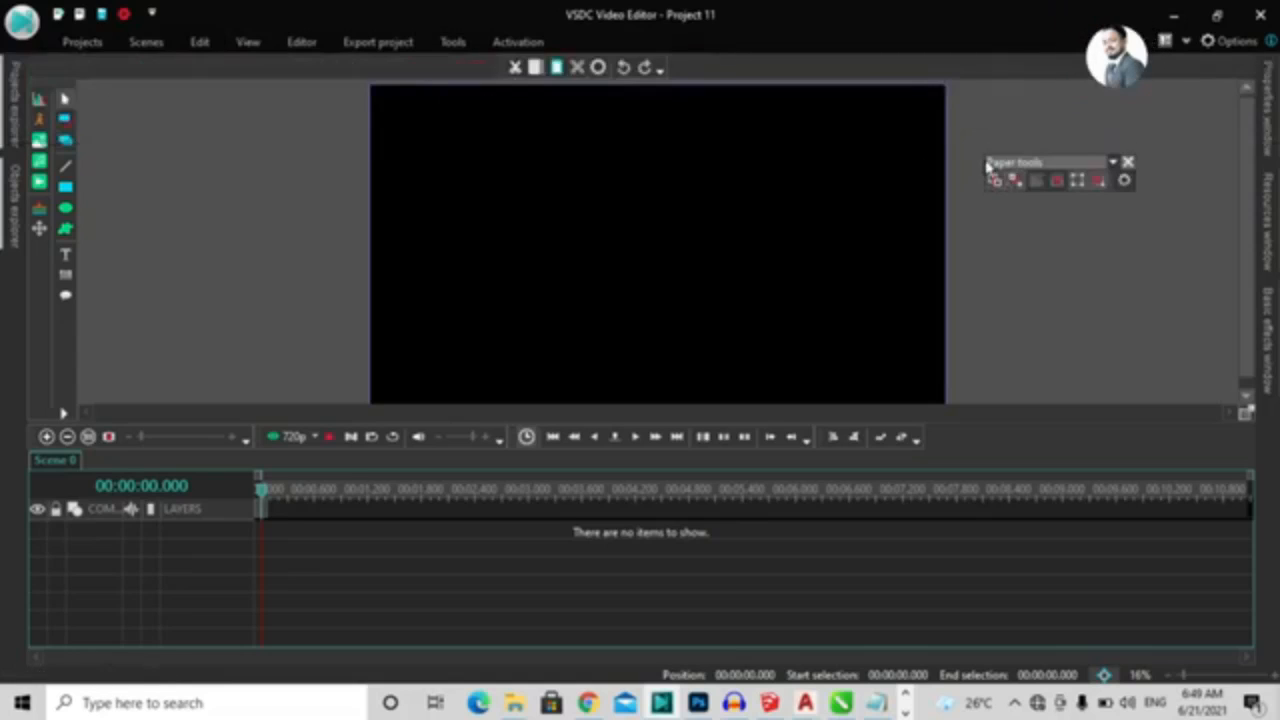
drag(1084, 161, 680, 62)
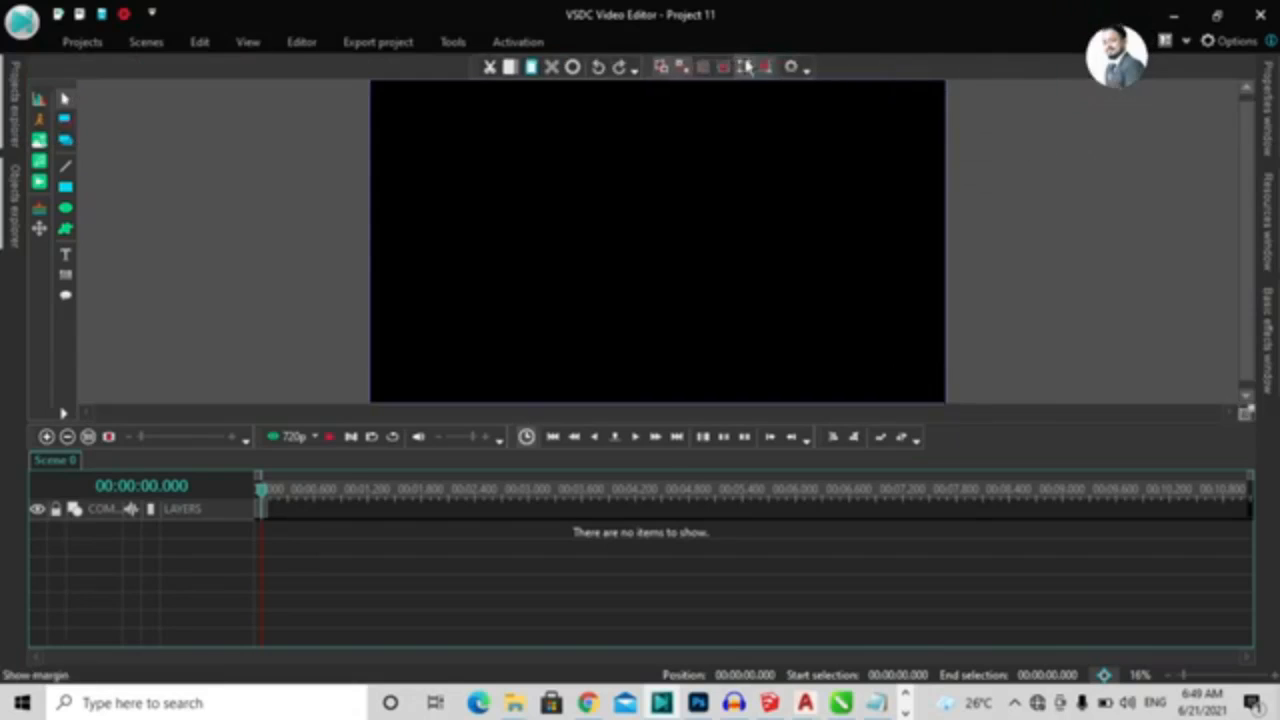
click(249, 41)
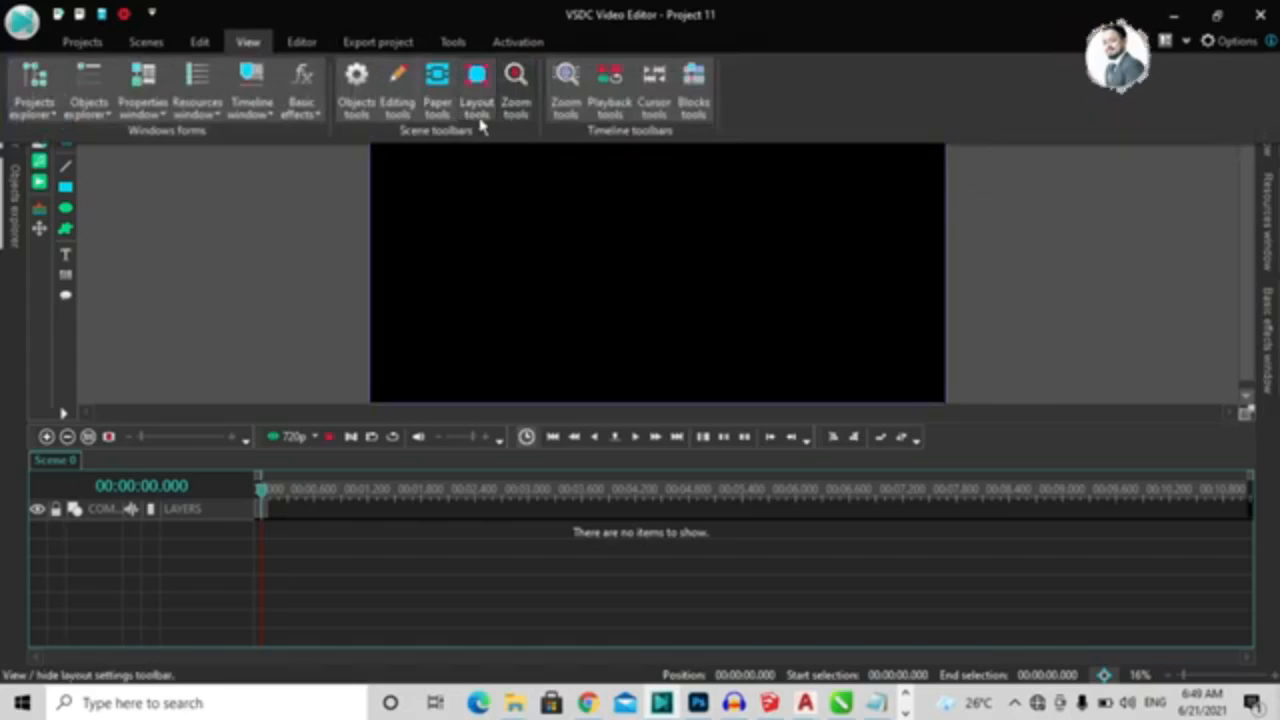
click(478, 112)
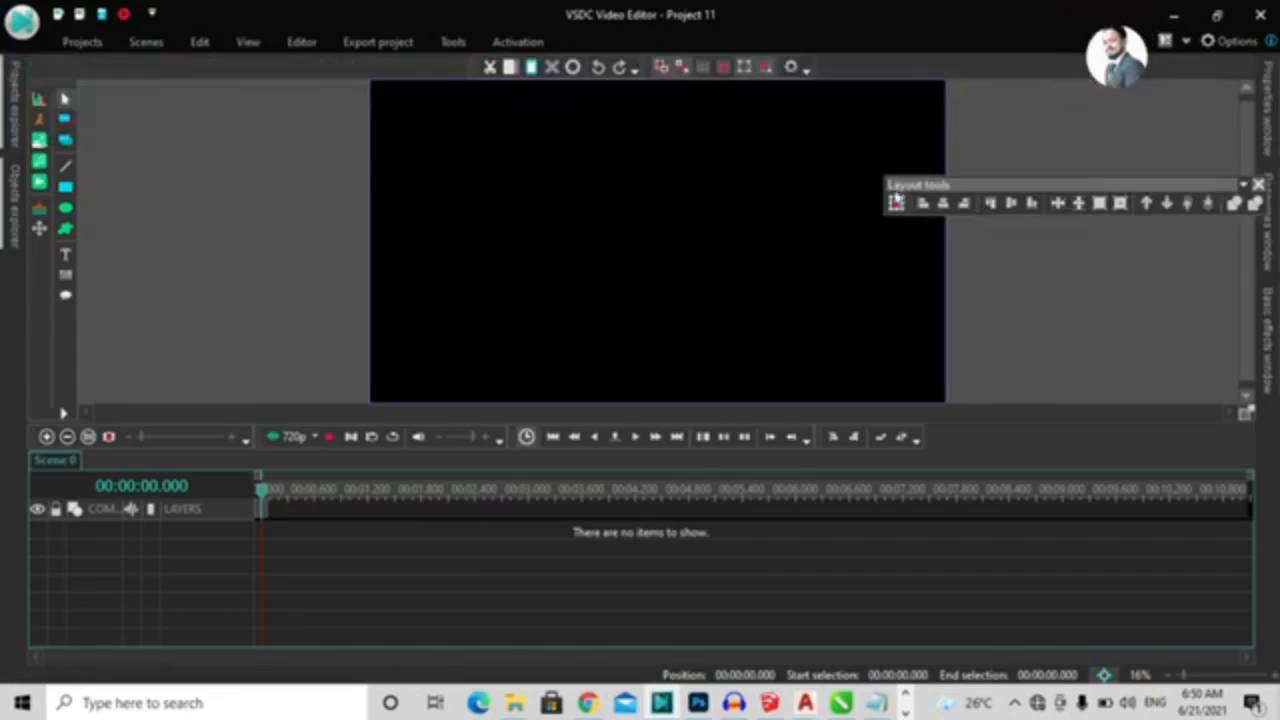
drag(885, 186, 250, 72)
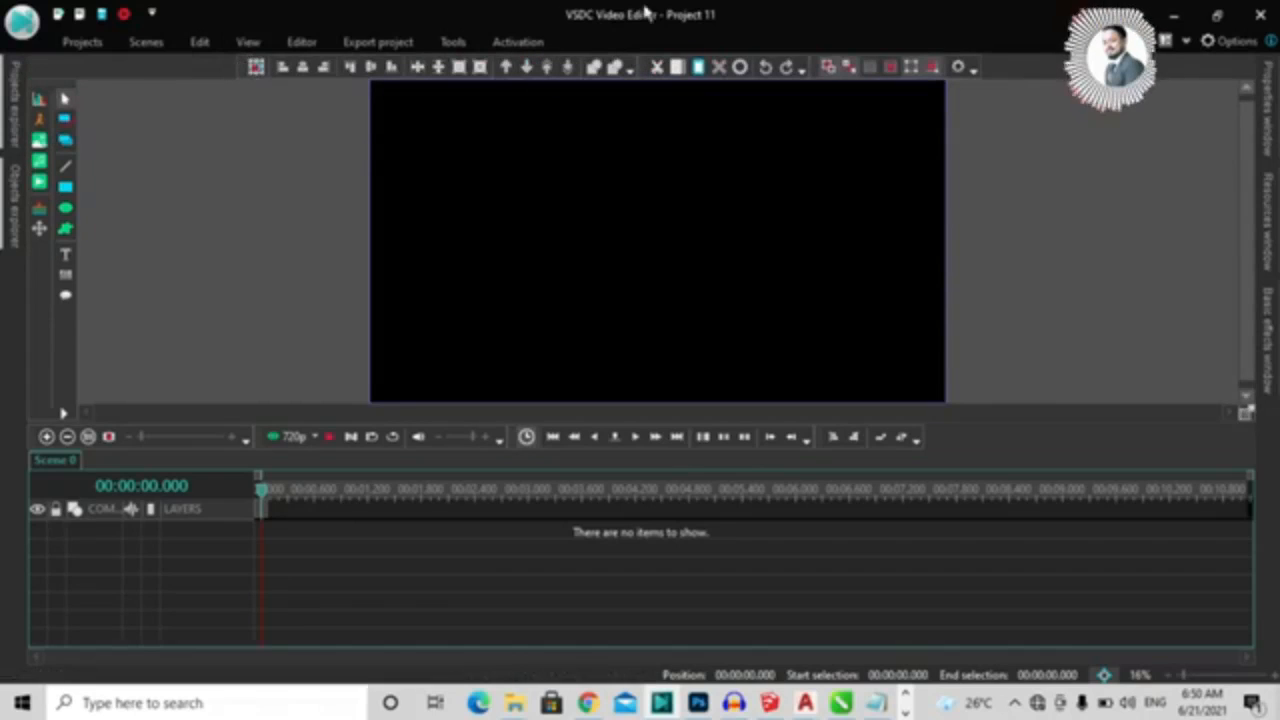
Step: Show the Scene zoom tools toolbar and dock it above the scene after the Paper tools
click(248, 42)
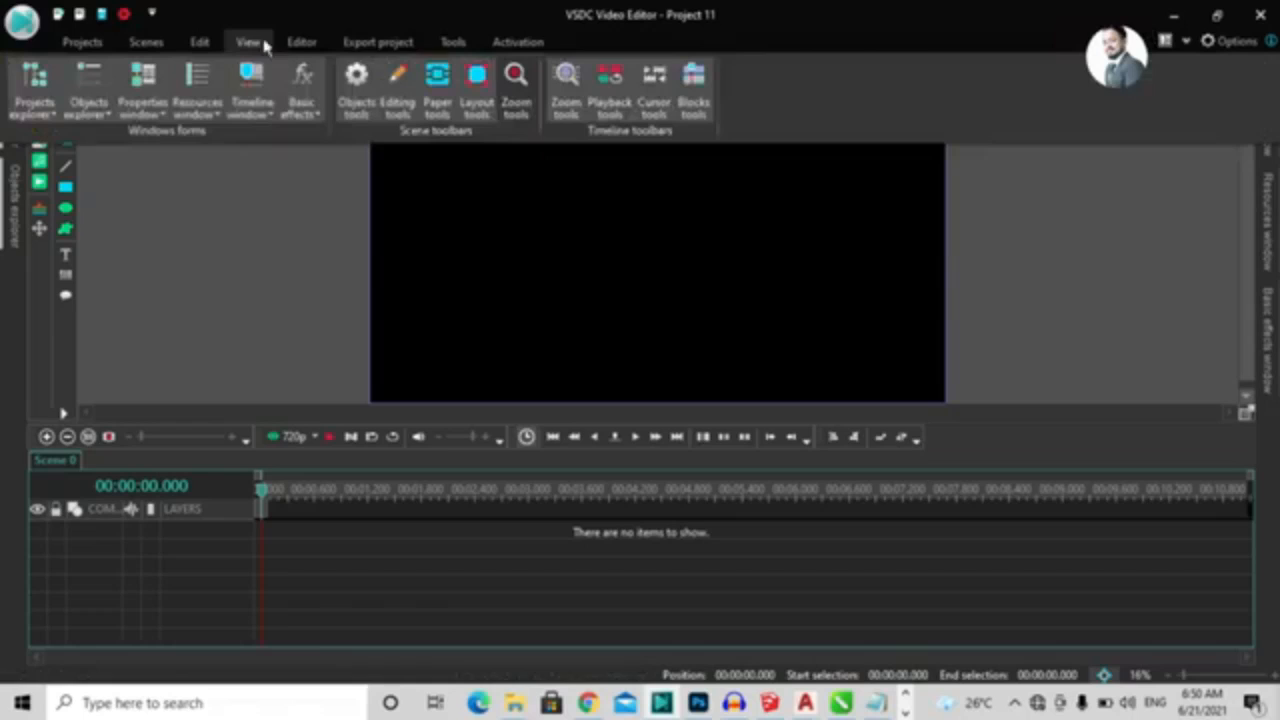
click(518, 120)
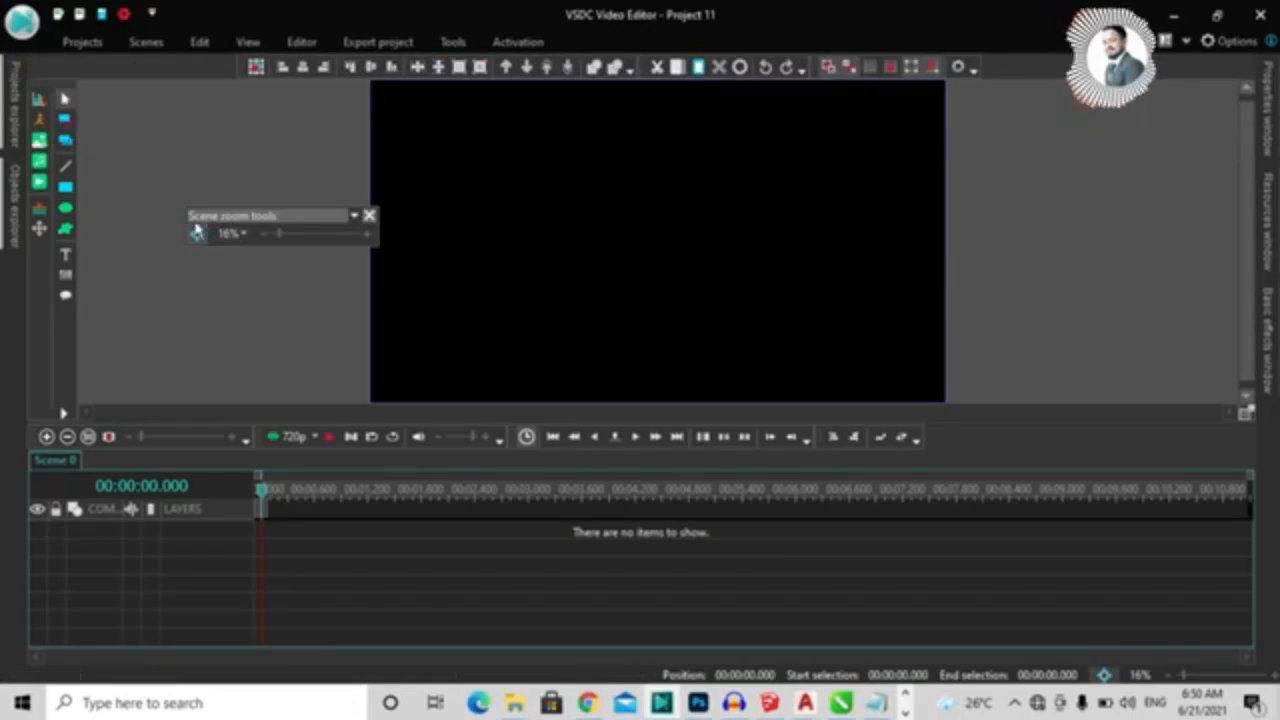
drag(186, 215, 1005, 68)
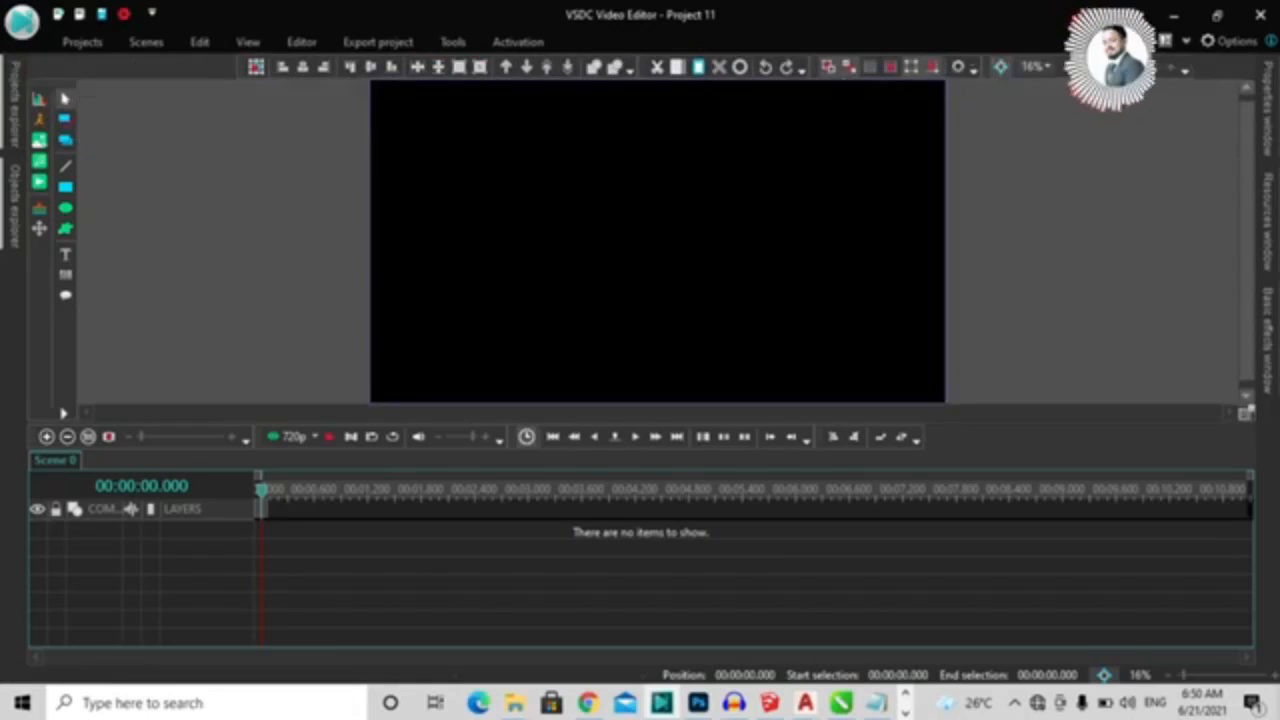
key(ctrl)
key(ctrl)
key(ctrl)
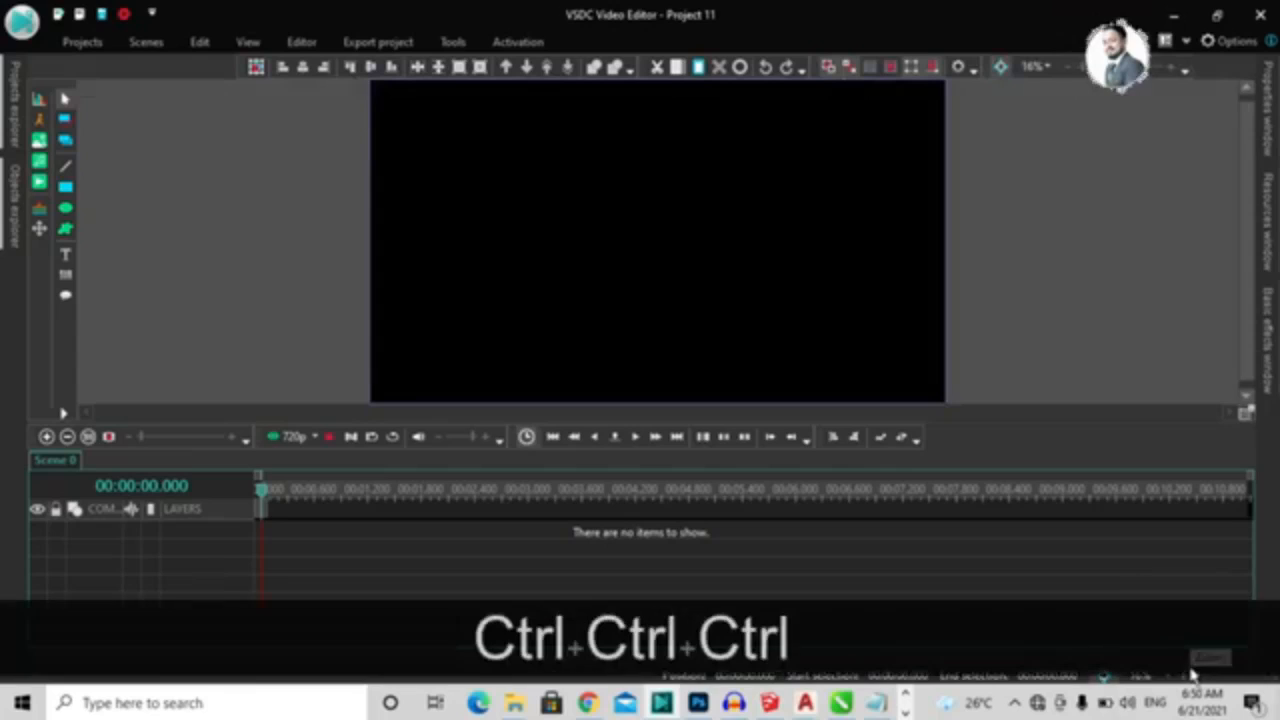
Step: Hide the Projects explorer window and show it again
click(250, 43)
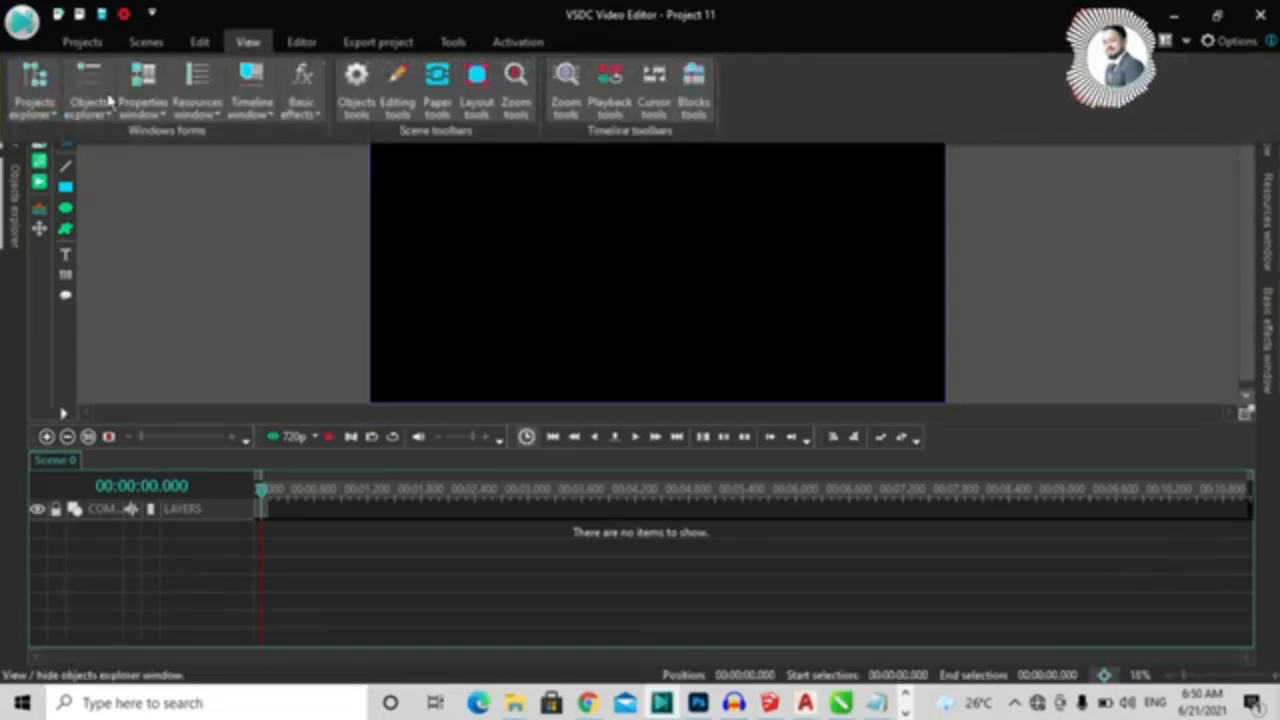
key(ctrl)
key(ctrl)
key(ctrl)
key(ctrl)
key(ctrl)
key(ctrl)
key(ctrl)
key(ctrl)
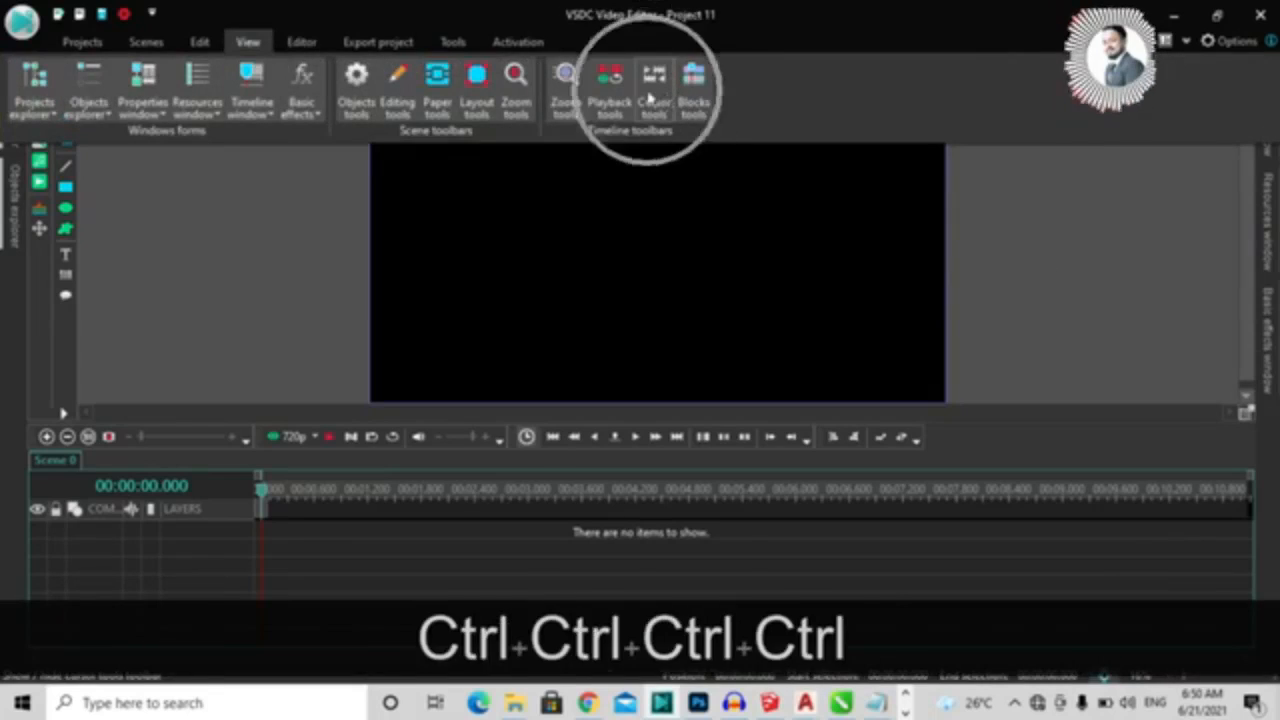
click(43, 95)
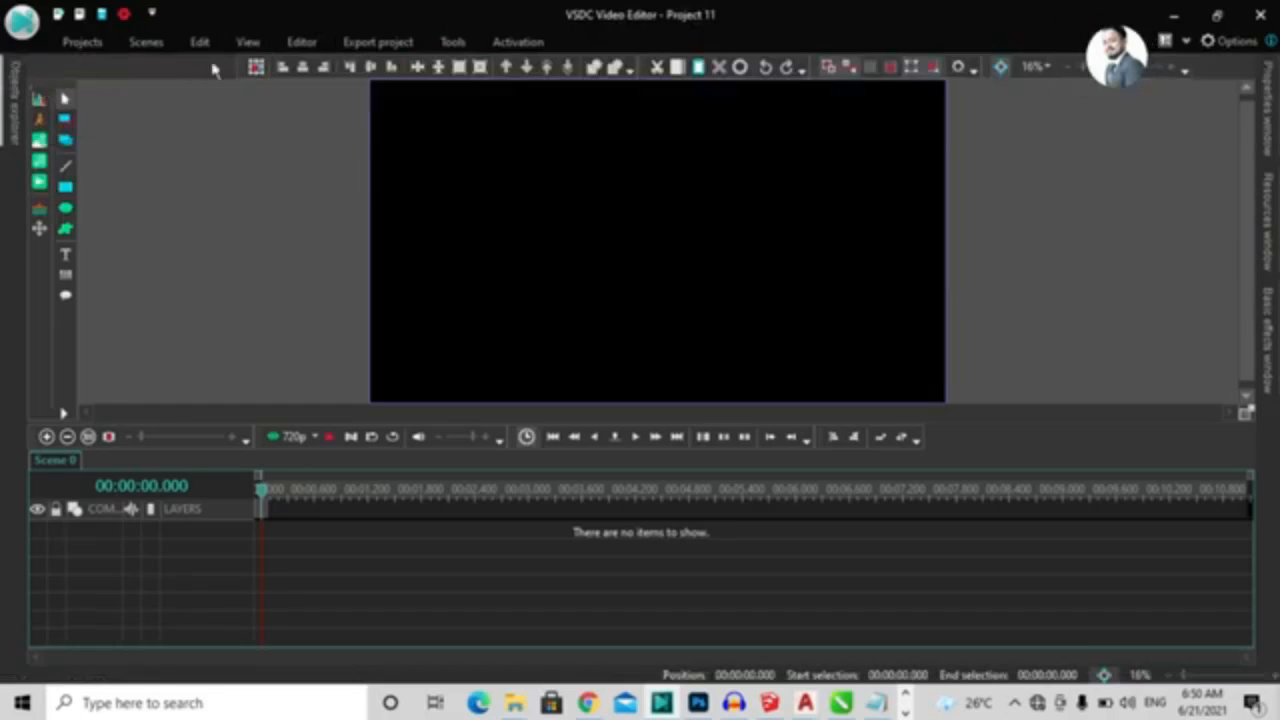
click(248, 42)
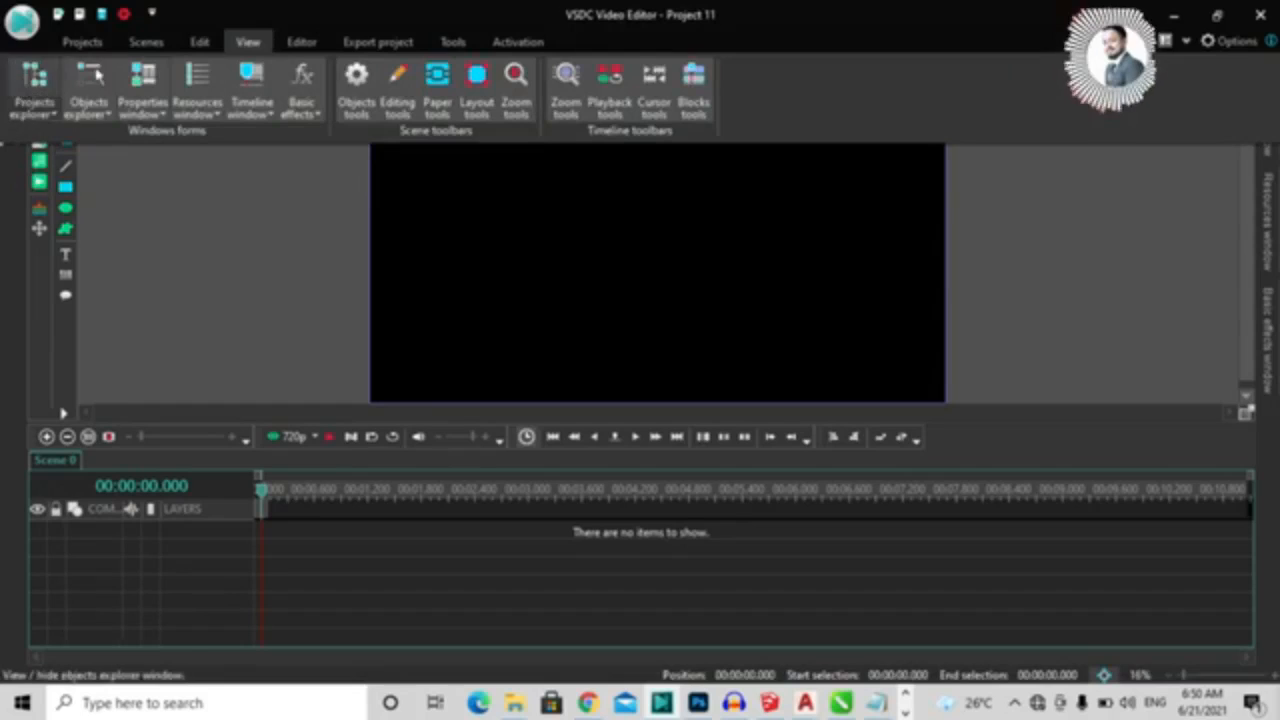
click(24, 76)
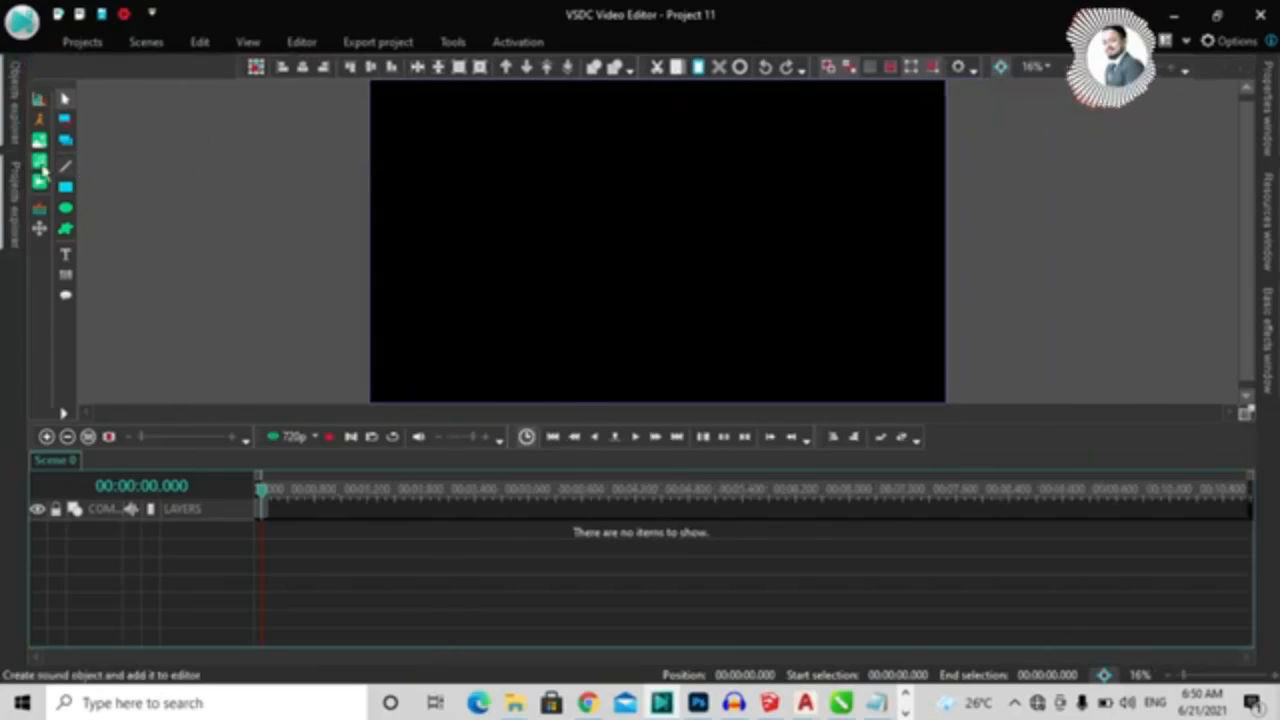
key(ctrl)
key(ctrl)
click(252, 43)
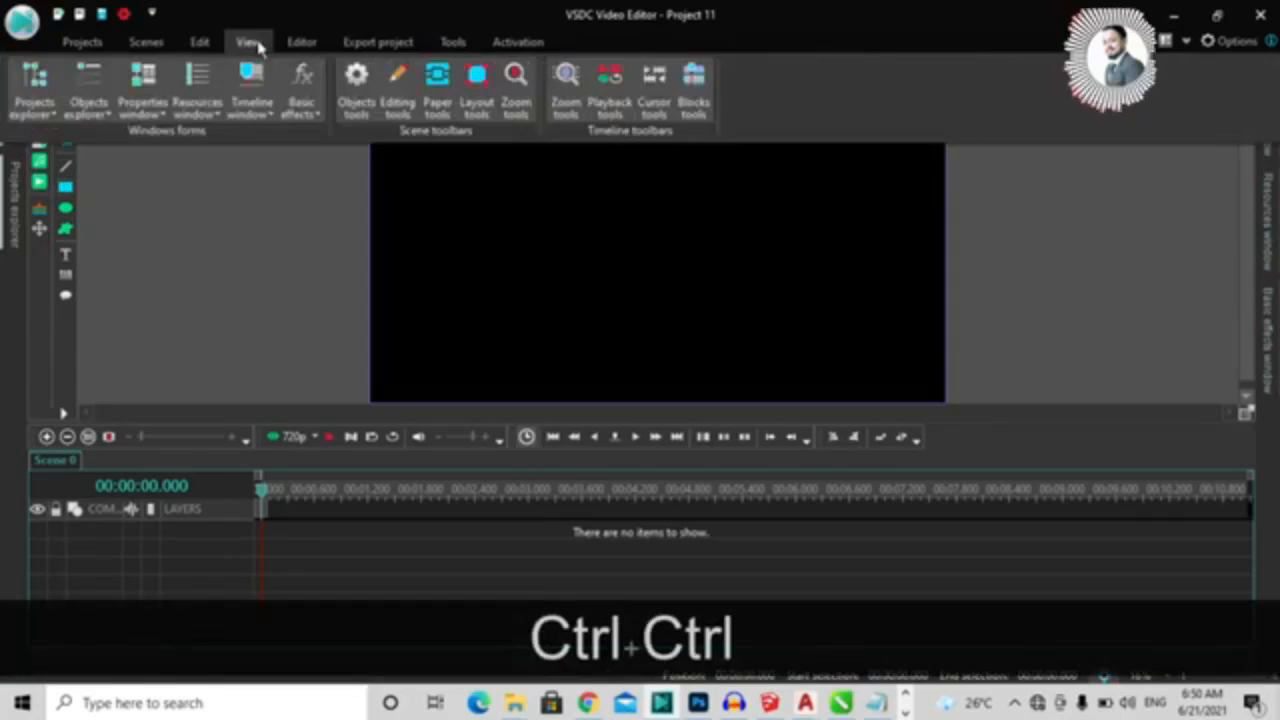
click(250, 42)
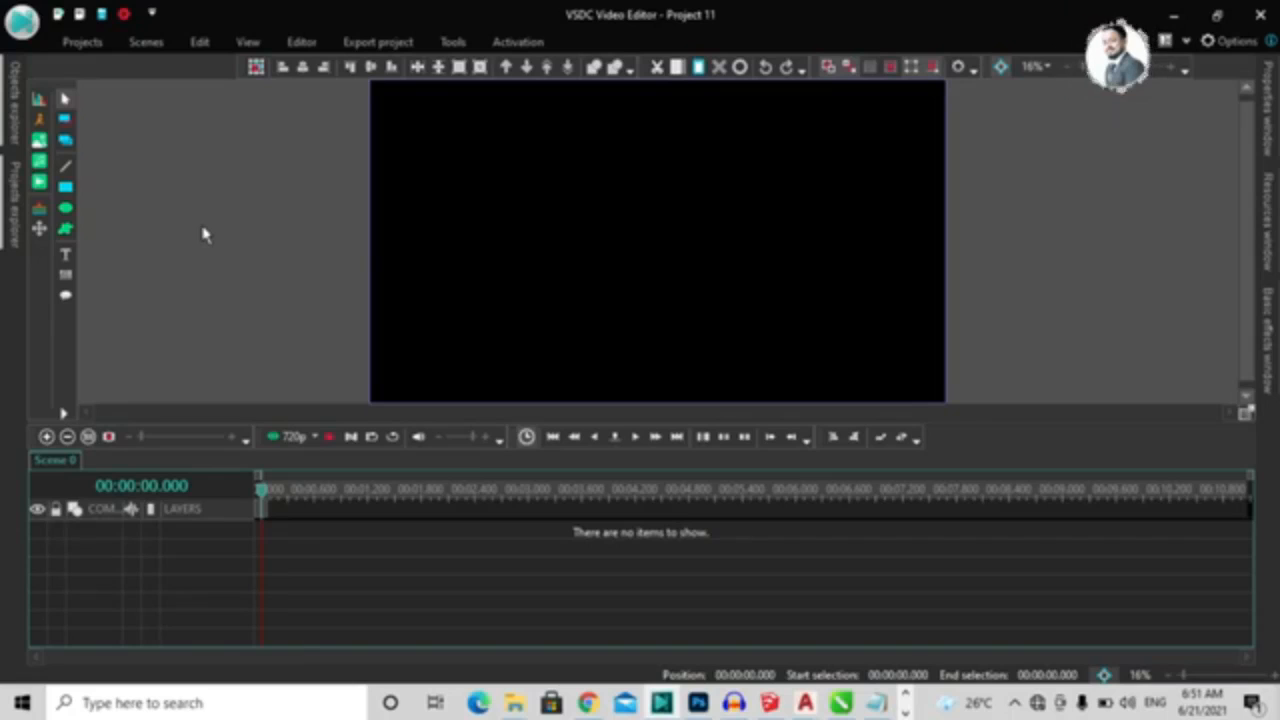
key(KP_Subtract)
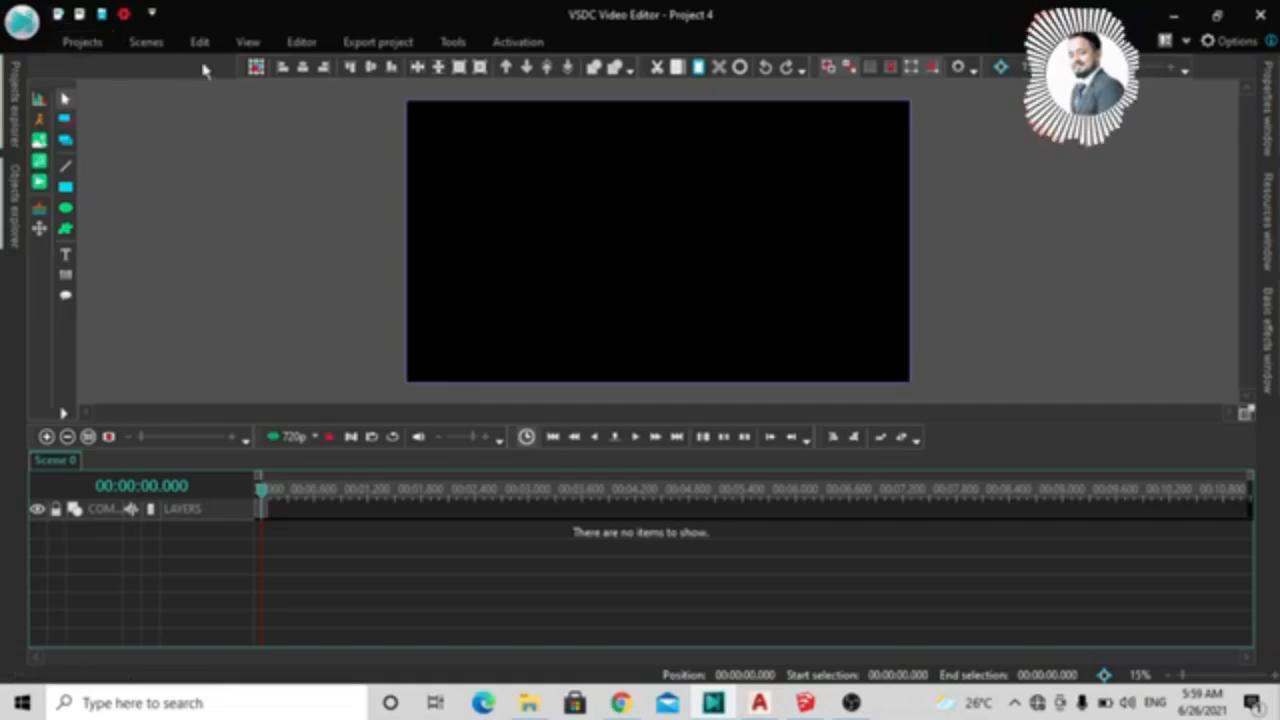
key(ctrl)
key(ctrl)
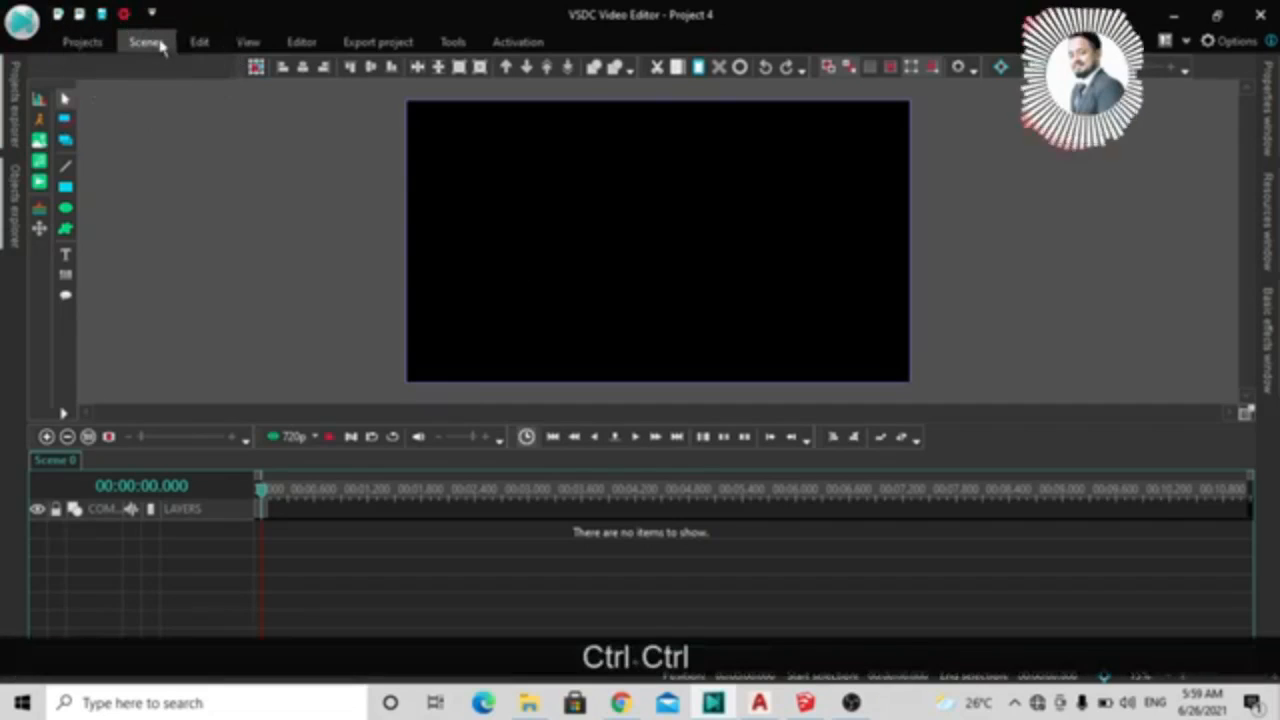
key(Page_Up)
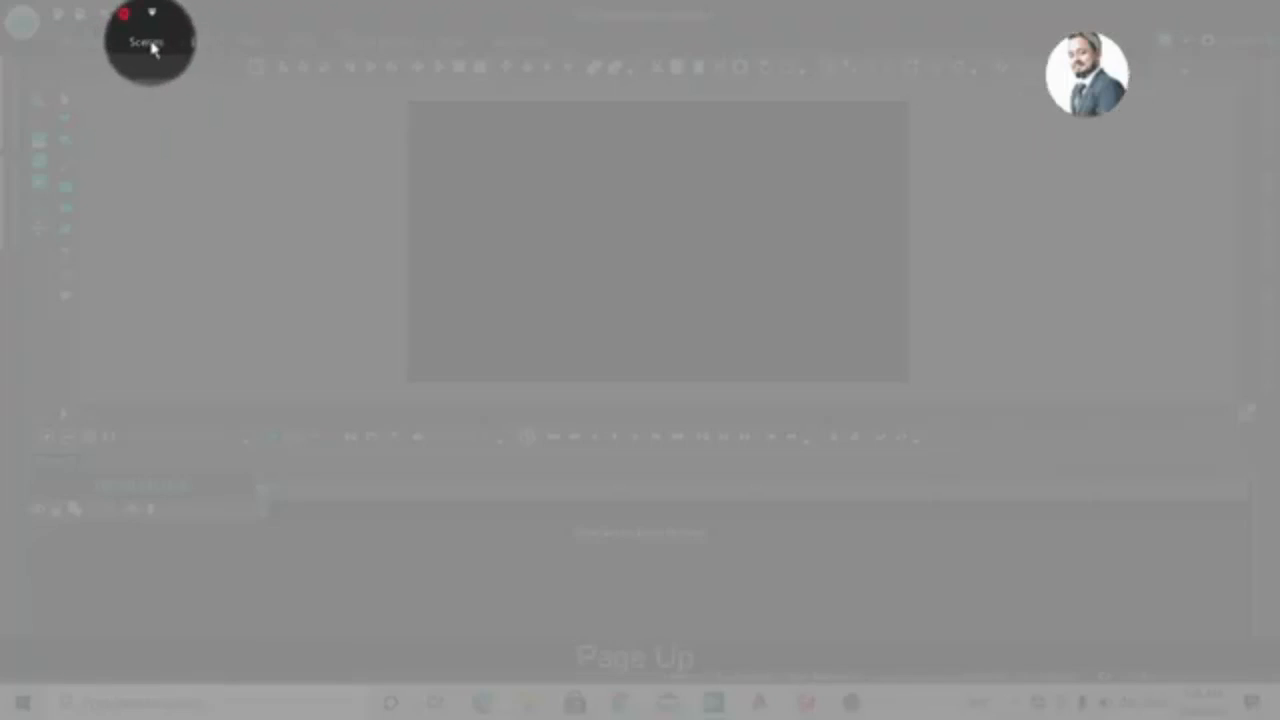
key(Page_Up)
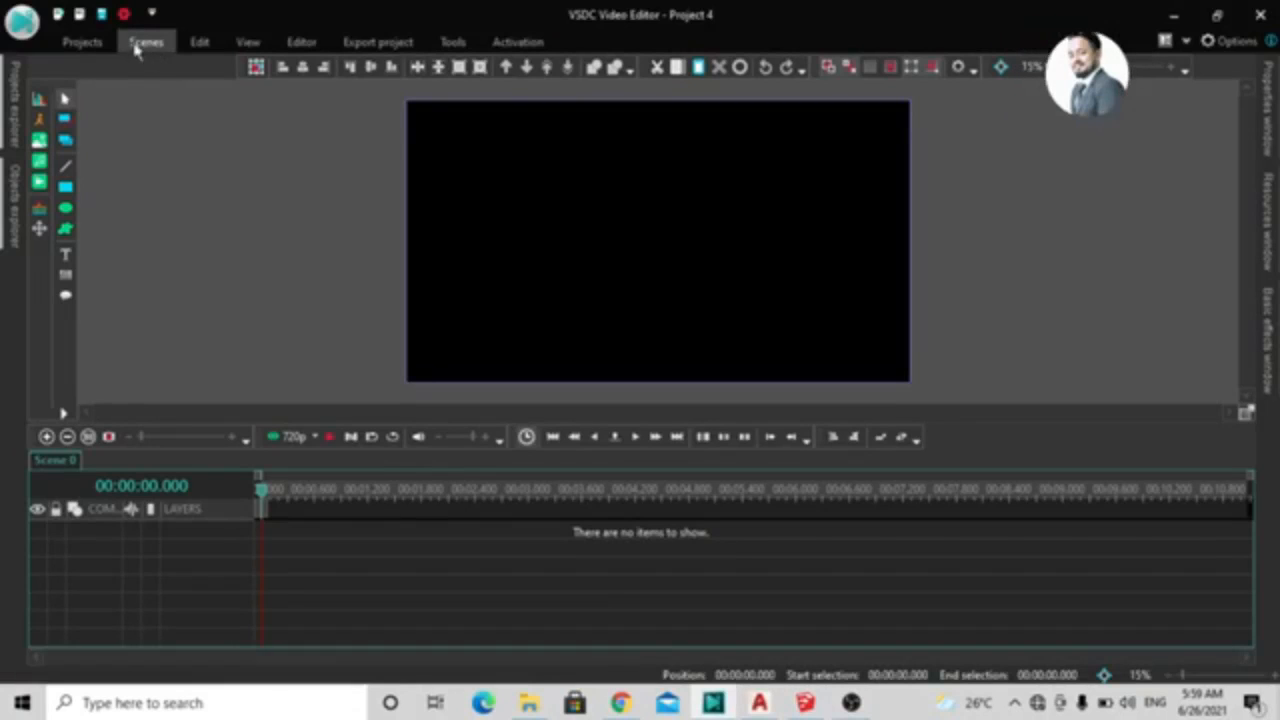
click(84, 48)
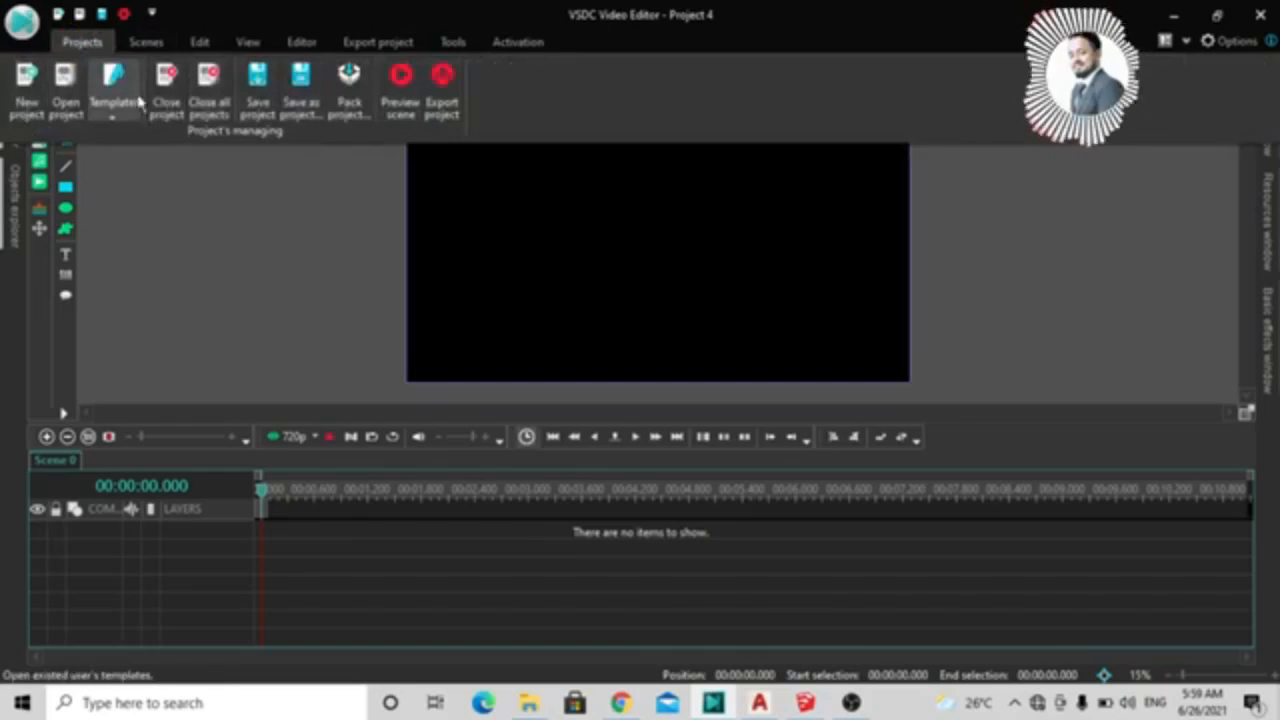
click(146, 43)
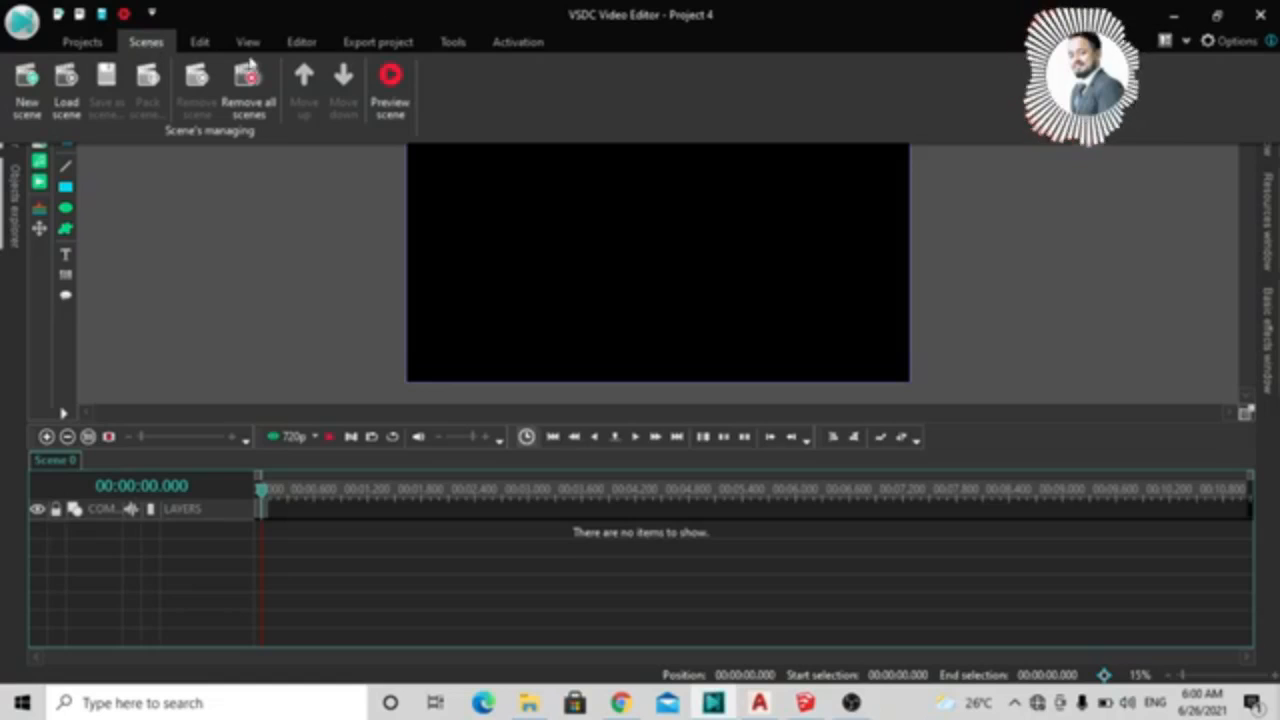
click(202, 44)
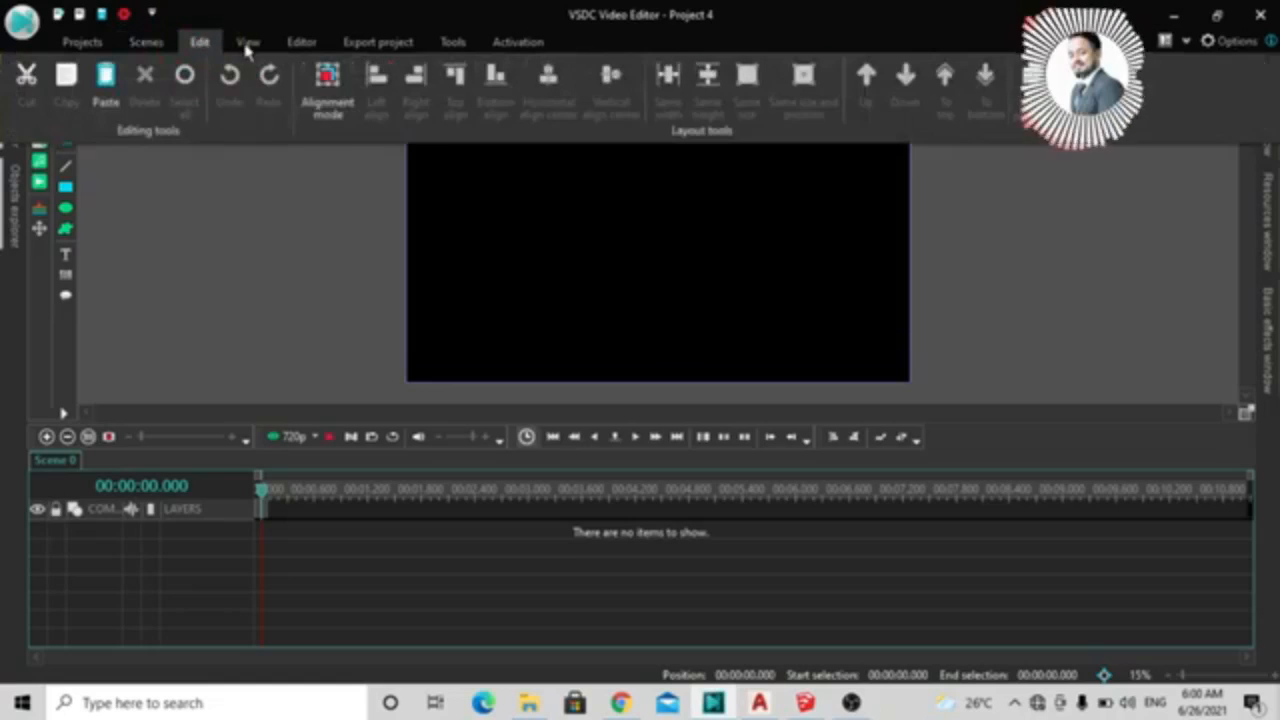
click(248, 44)
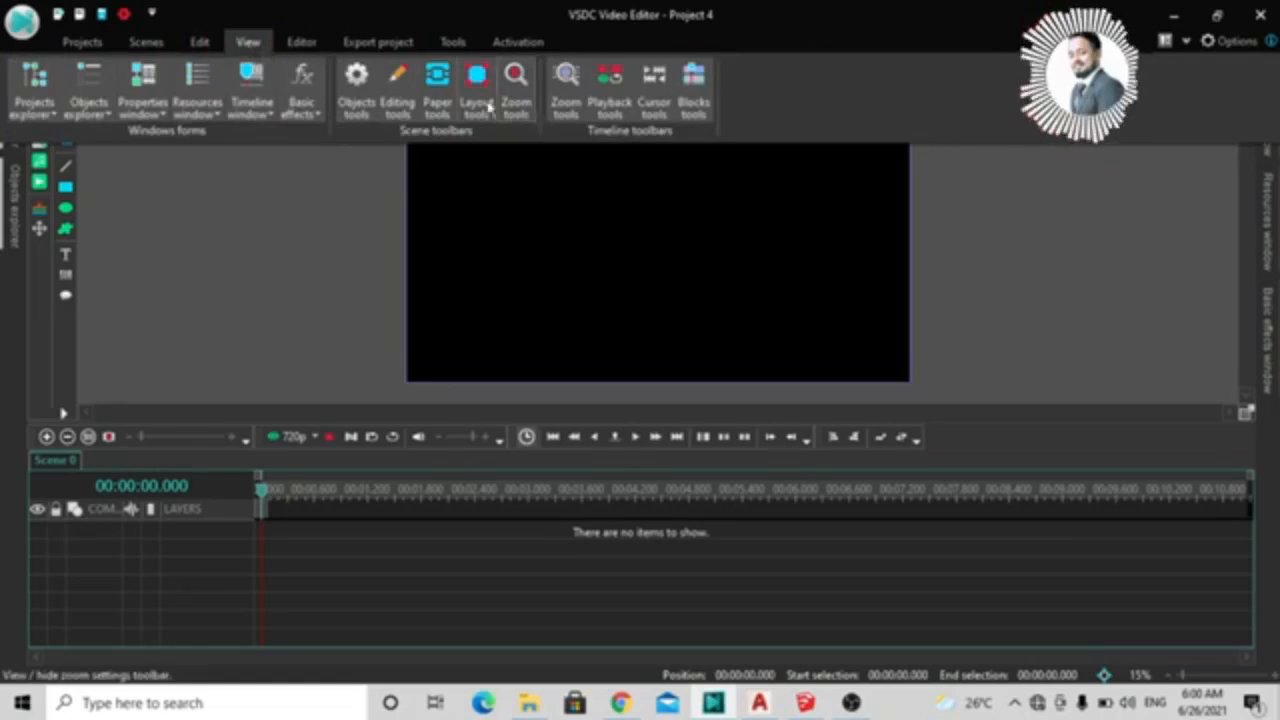
click(302, 44)
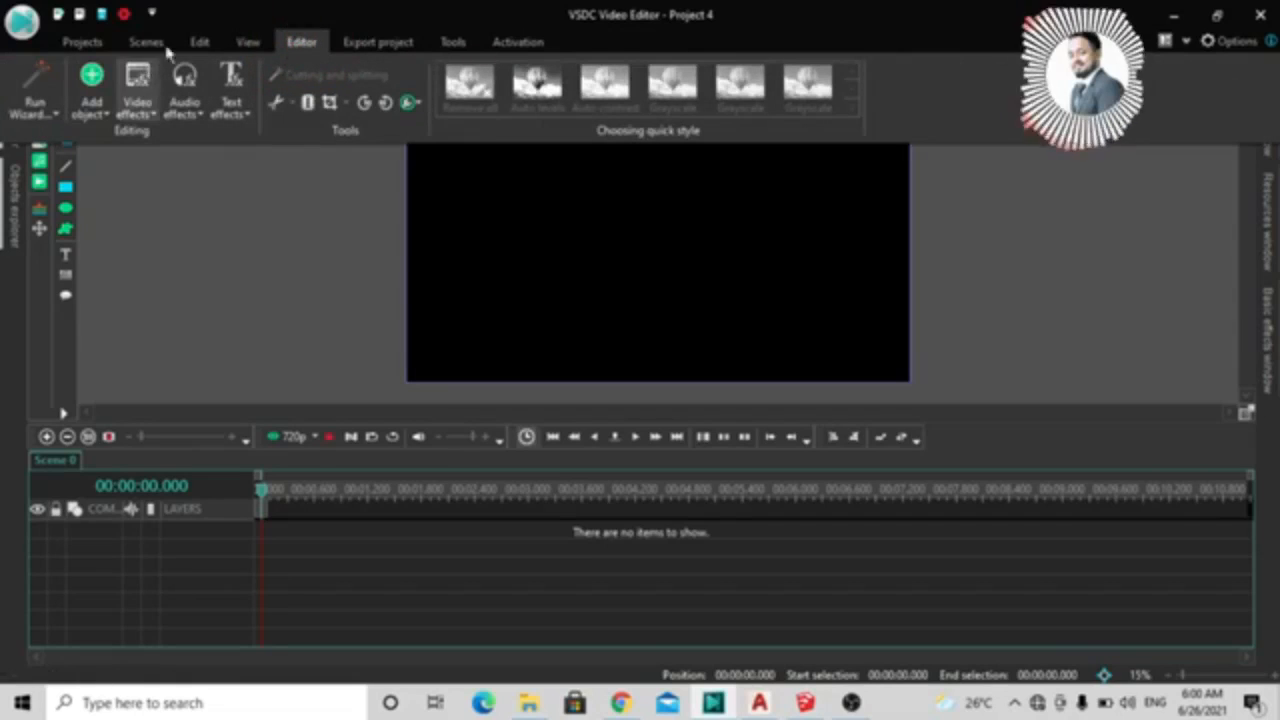
click(201, 43)
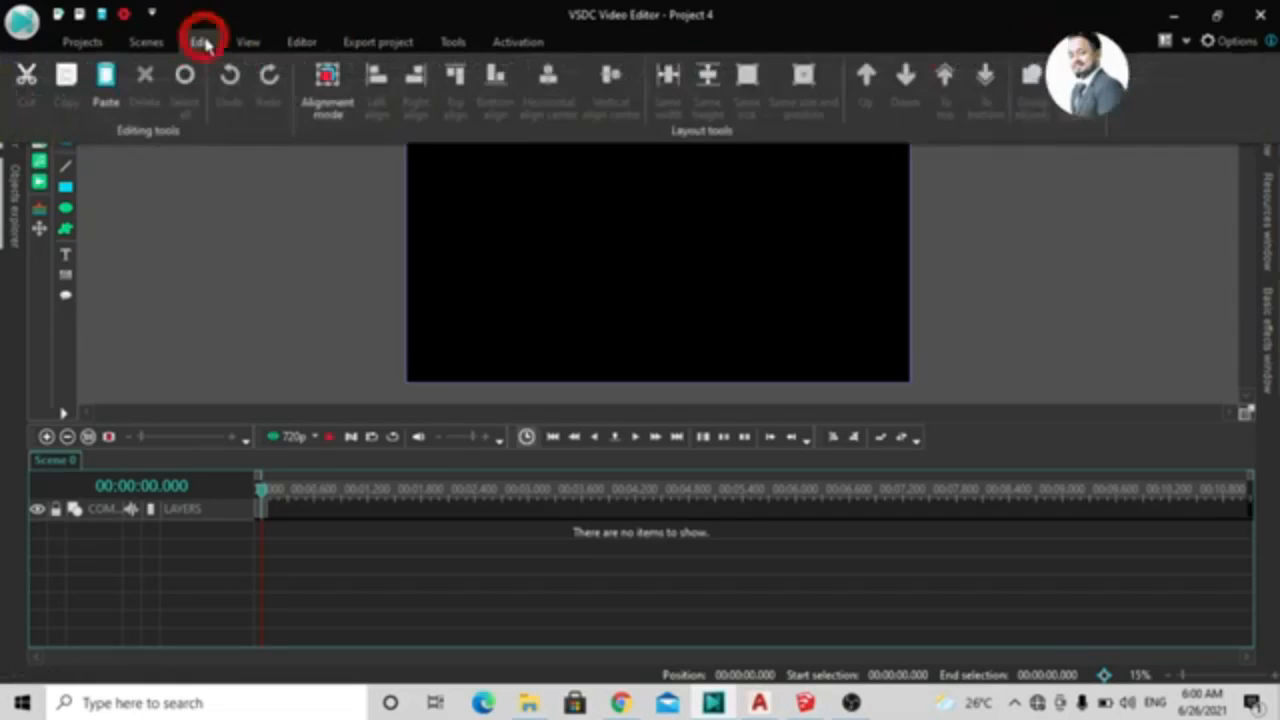
click(146, 43)
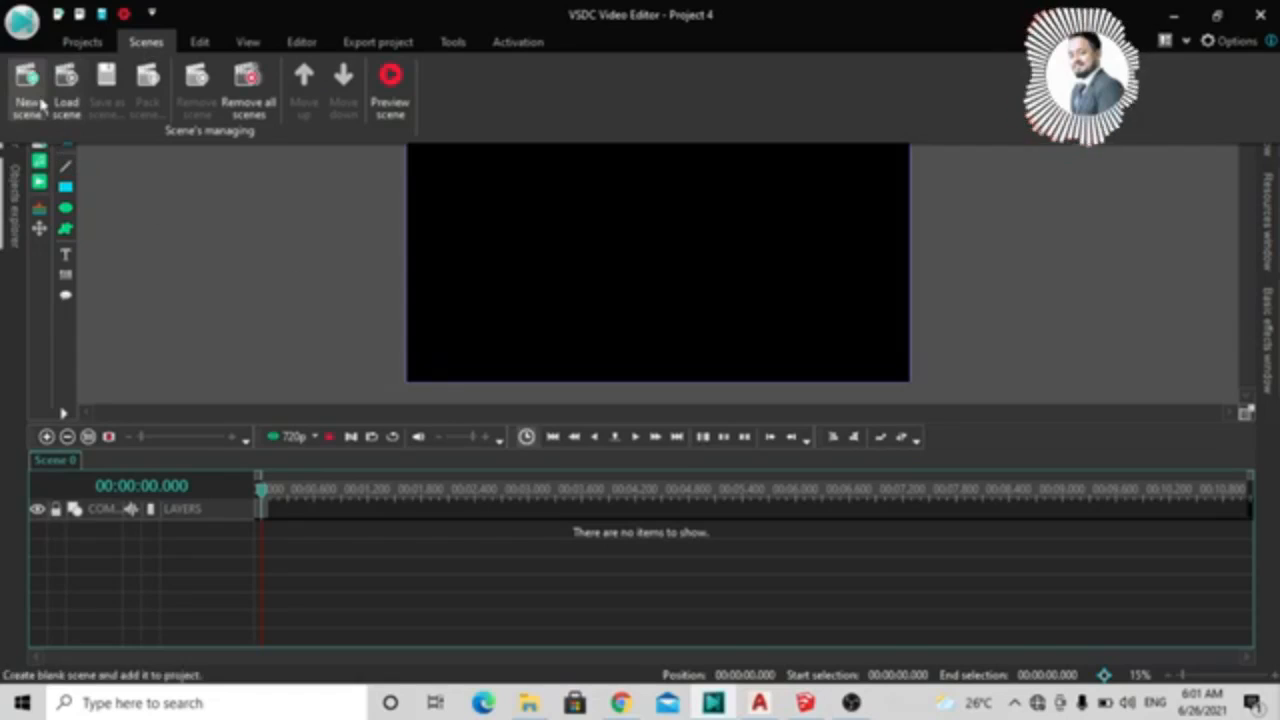
click(167, 306)
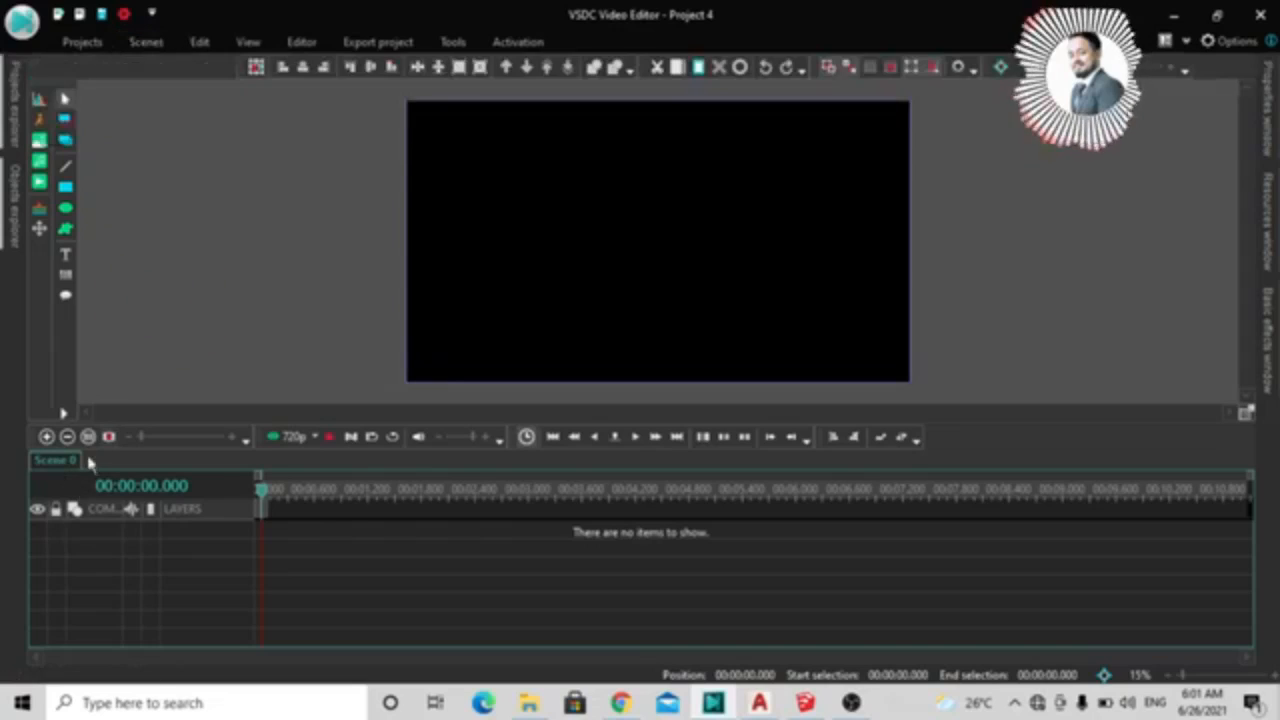
Step: Insert the green-screen clip "video" from the up tutorials folder into the Scene 0 timeline
mouse_move(528, 705)
click(523, 655)
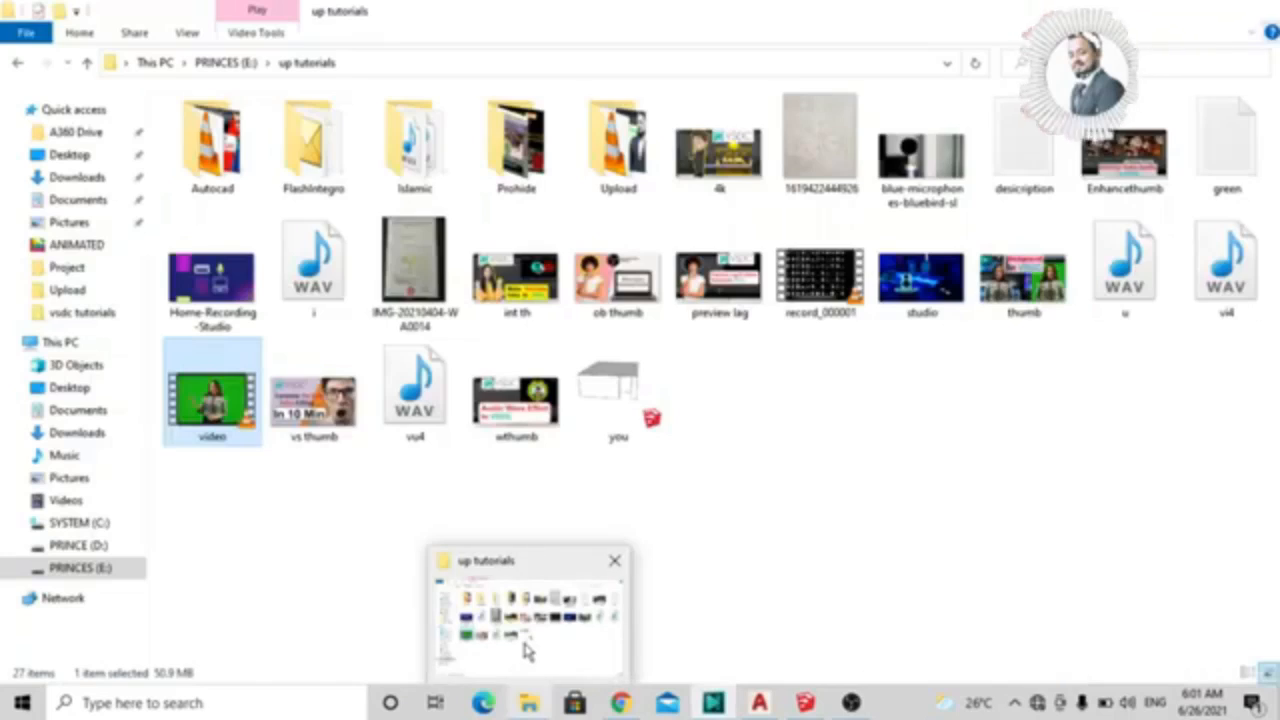
drag(218, 402, 628, 550)
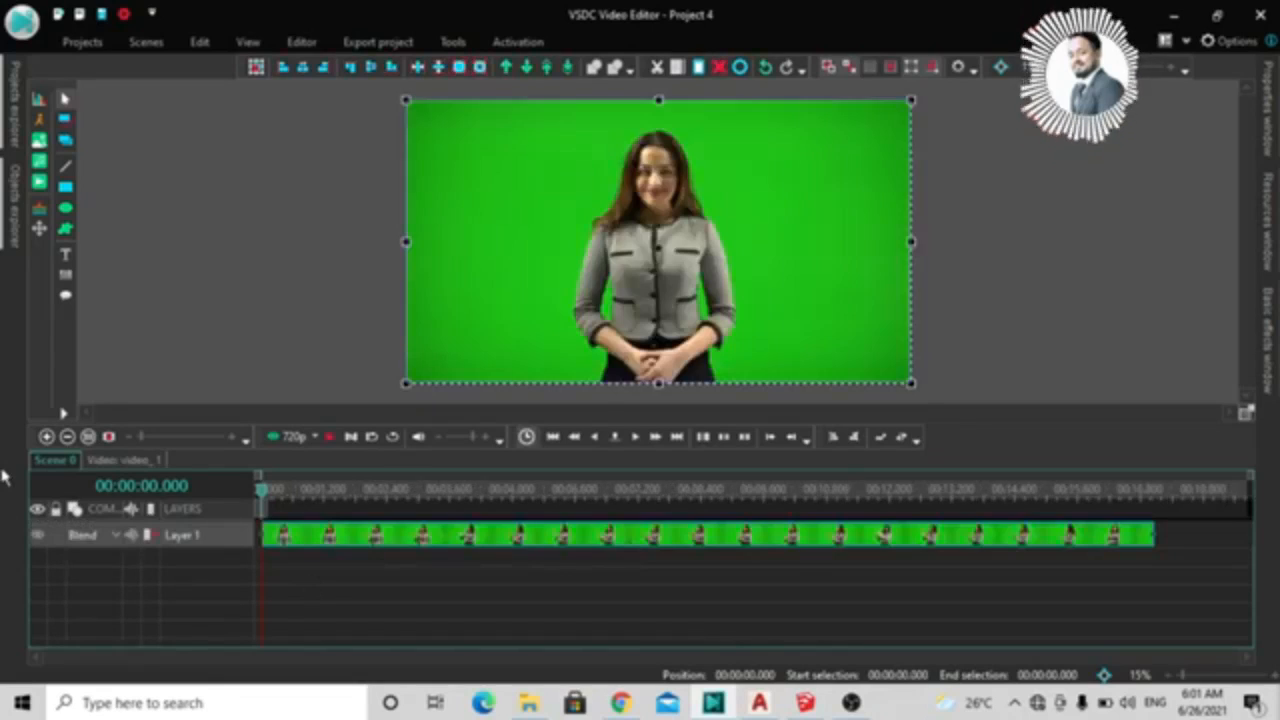
key(ctrl)
key(ctrl)
key(ctrl)
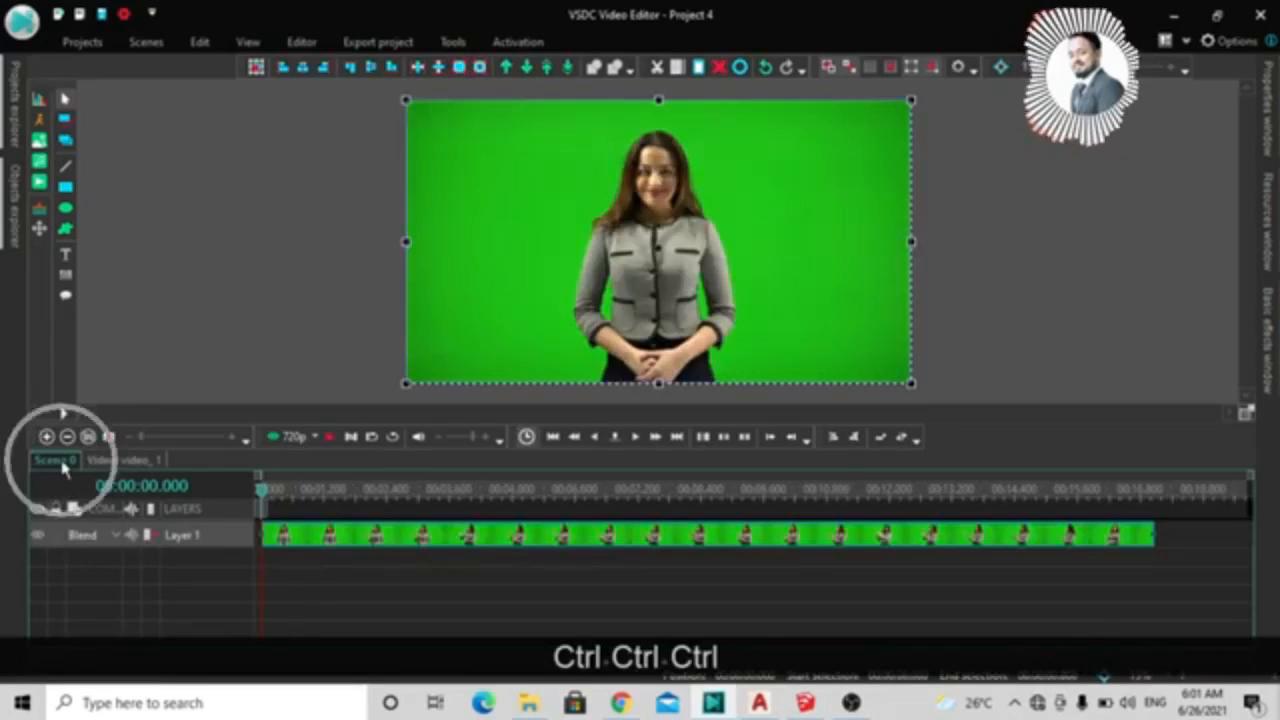
key(ctrl)
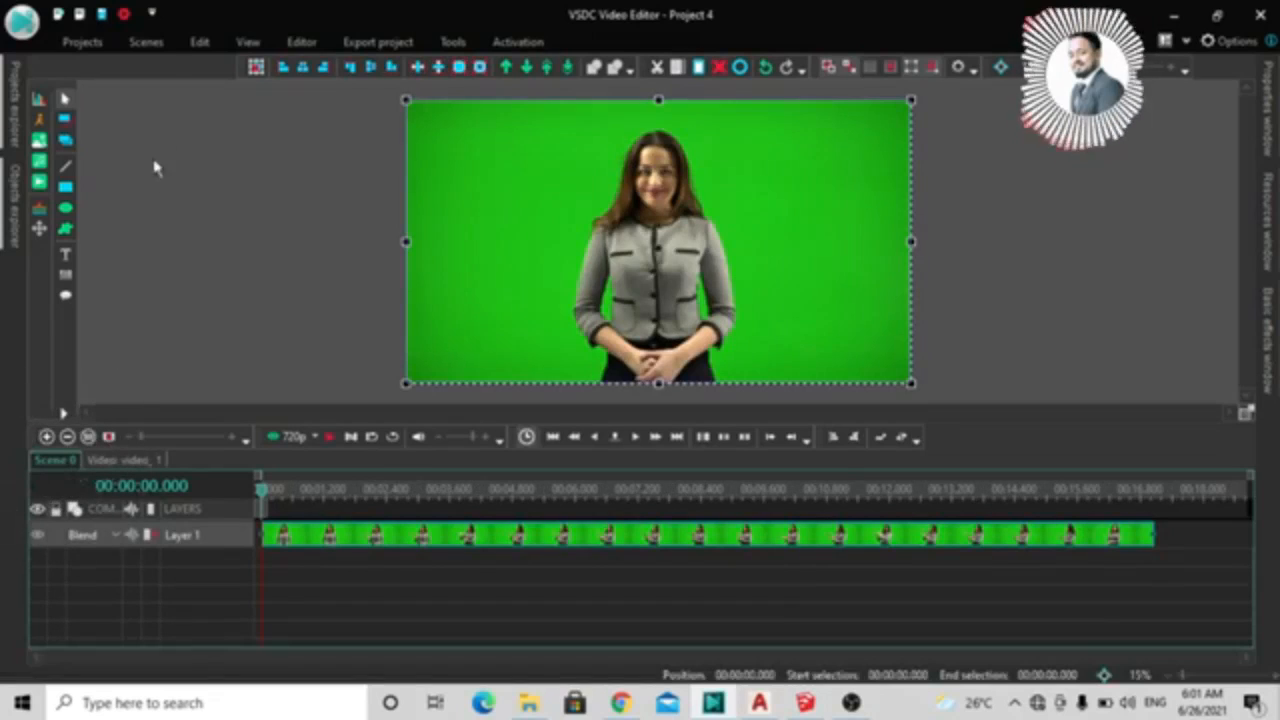
key(ctrl)
key(ctrl)
Step: Add a new blank scene to the project and open it for editing
click(150, 44)
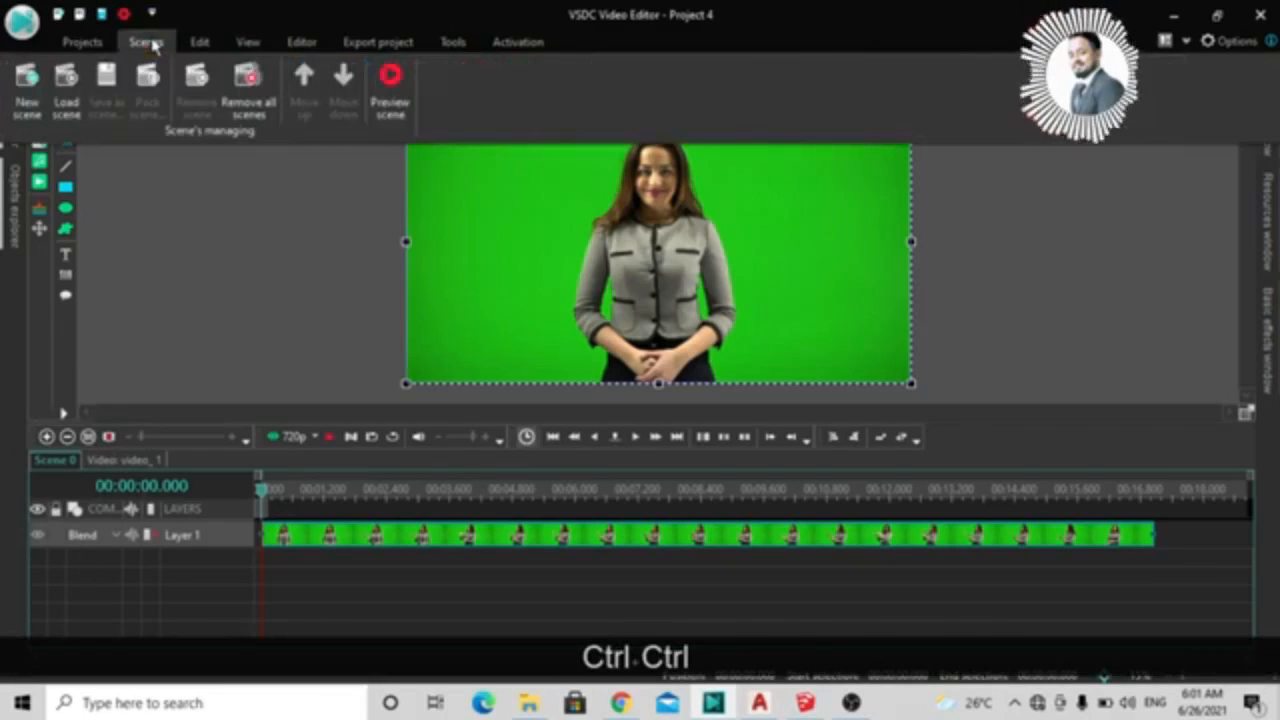
click(26, 112)
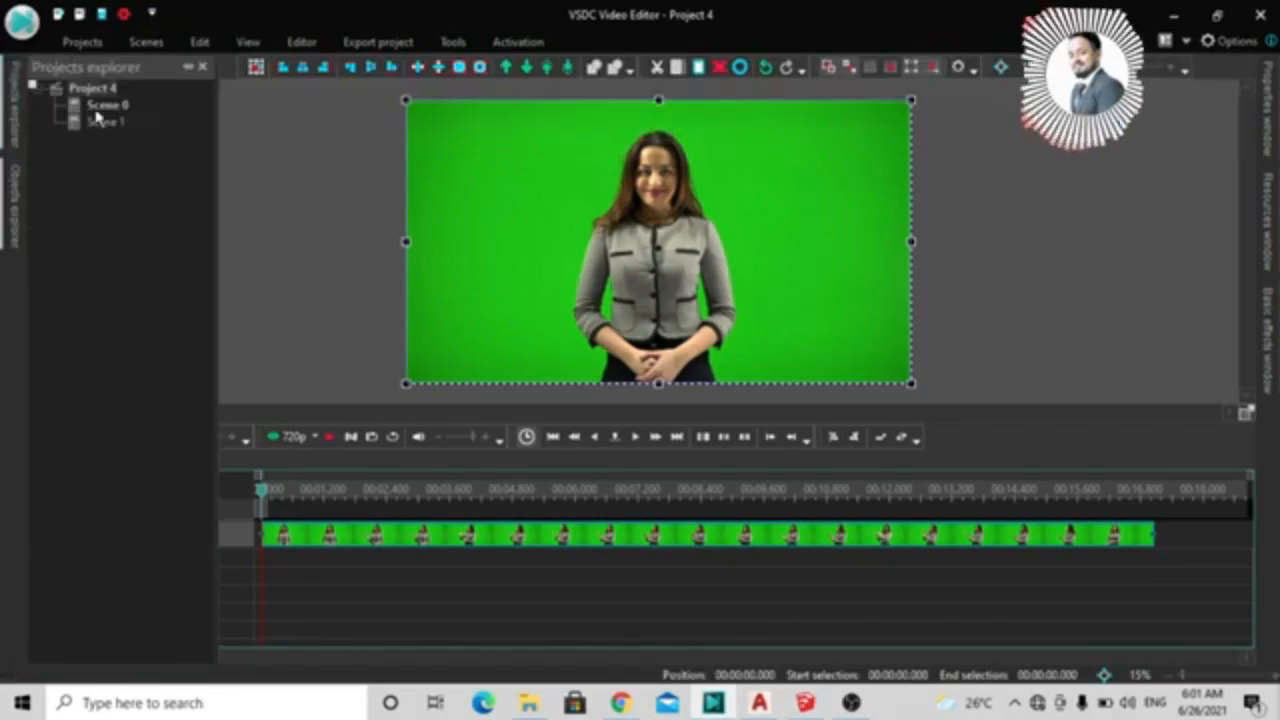
key(ctrl)
key(ctrl)
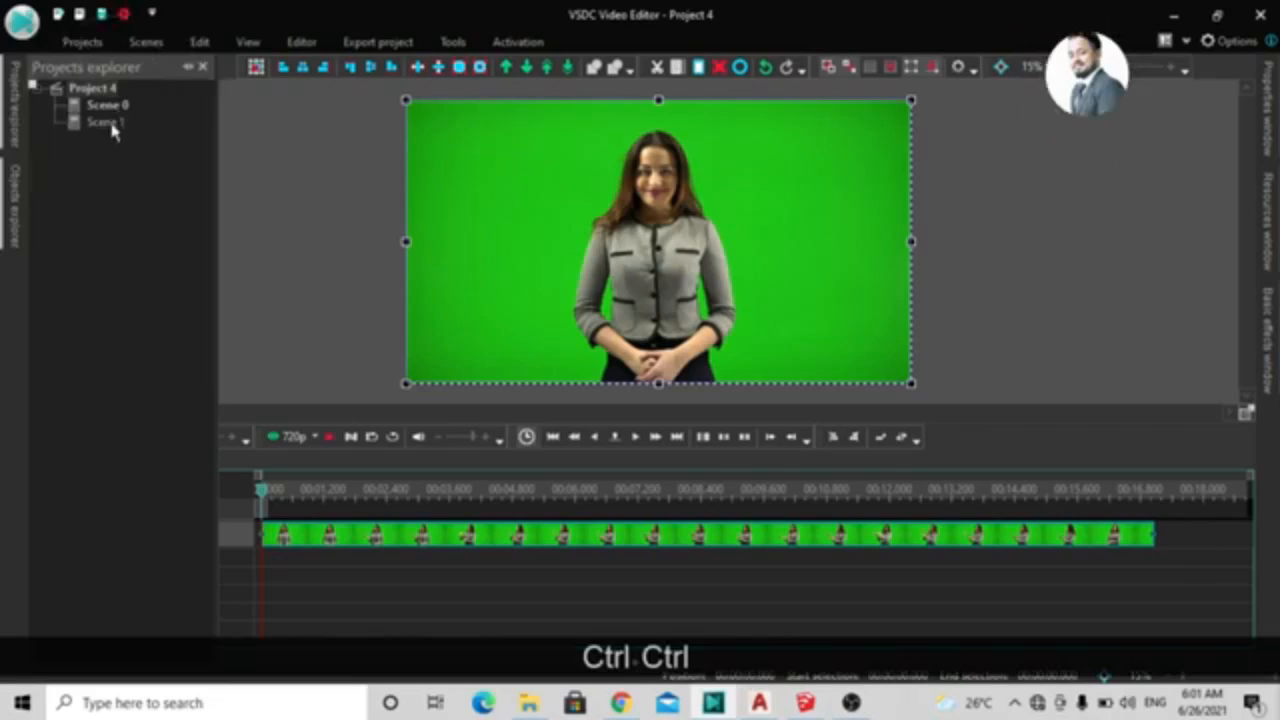
key(ctrl)
key(ctrl)
click(112, 124)
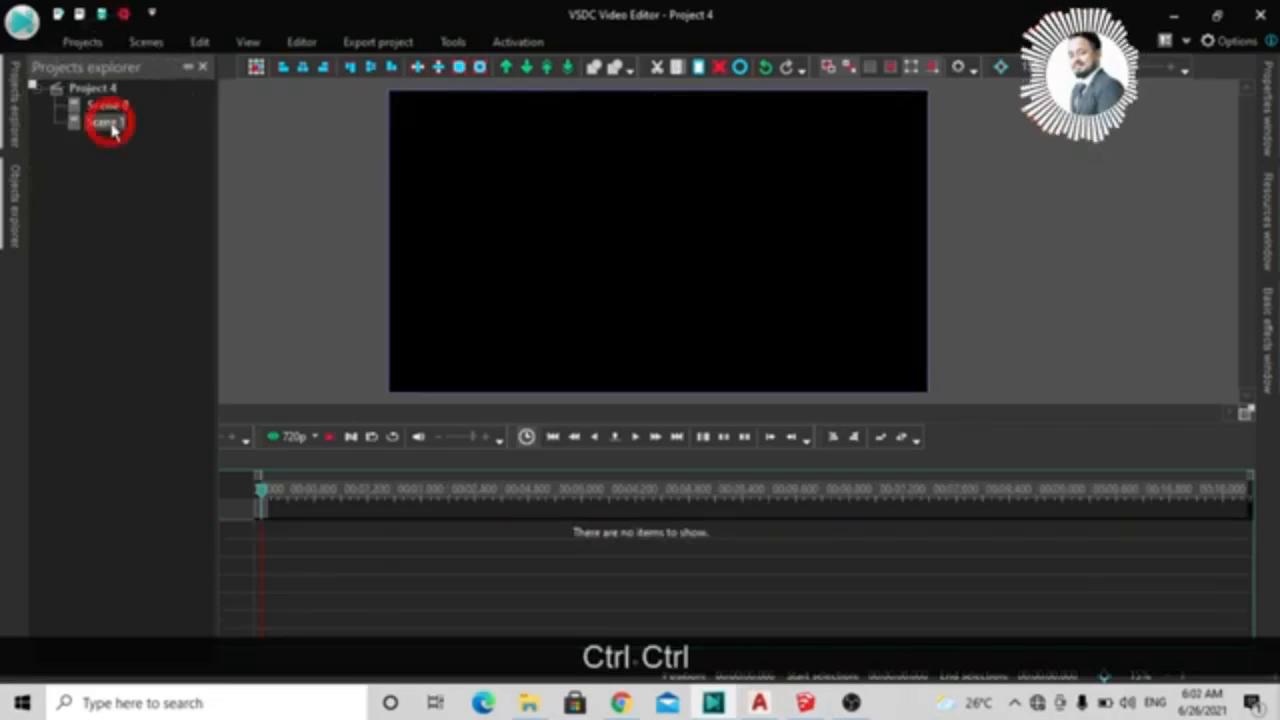
right_click(114, 124)
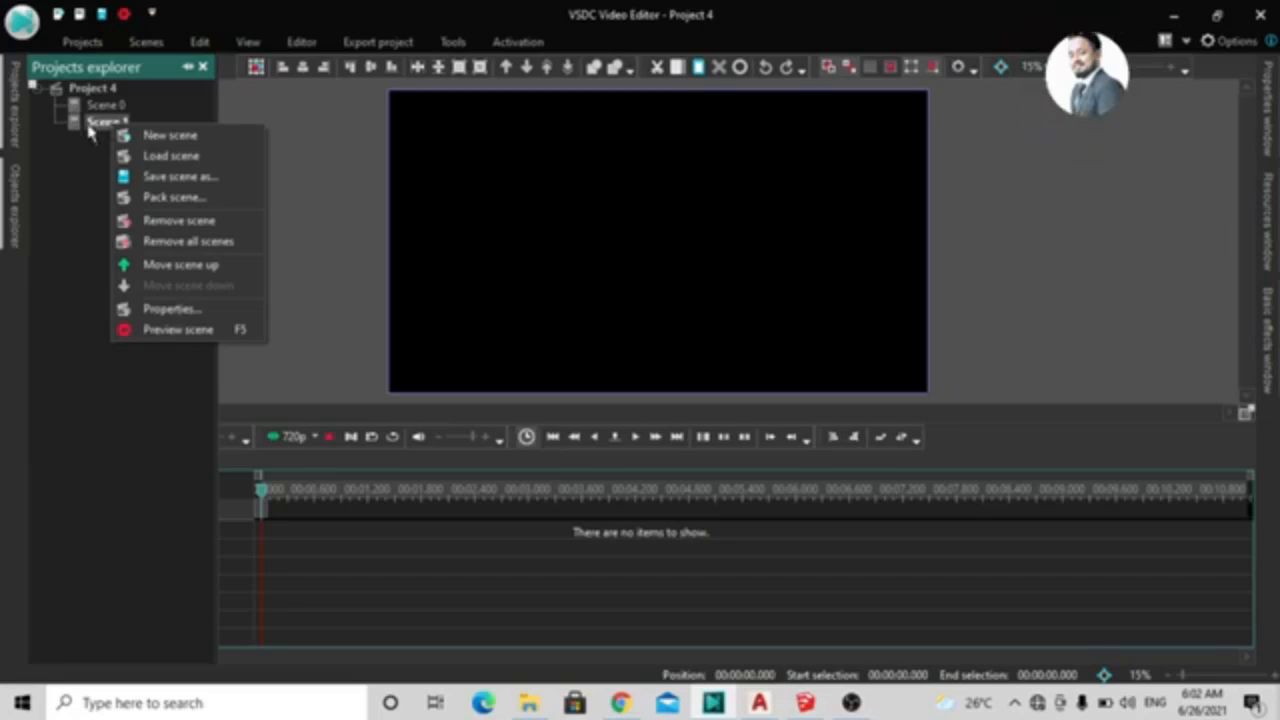
click(89, 132)
click(89, 131)
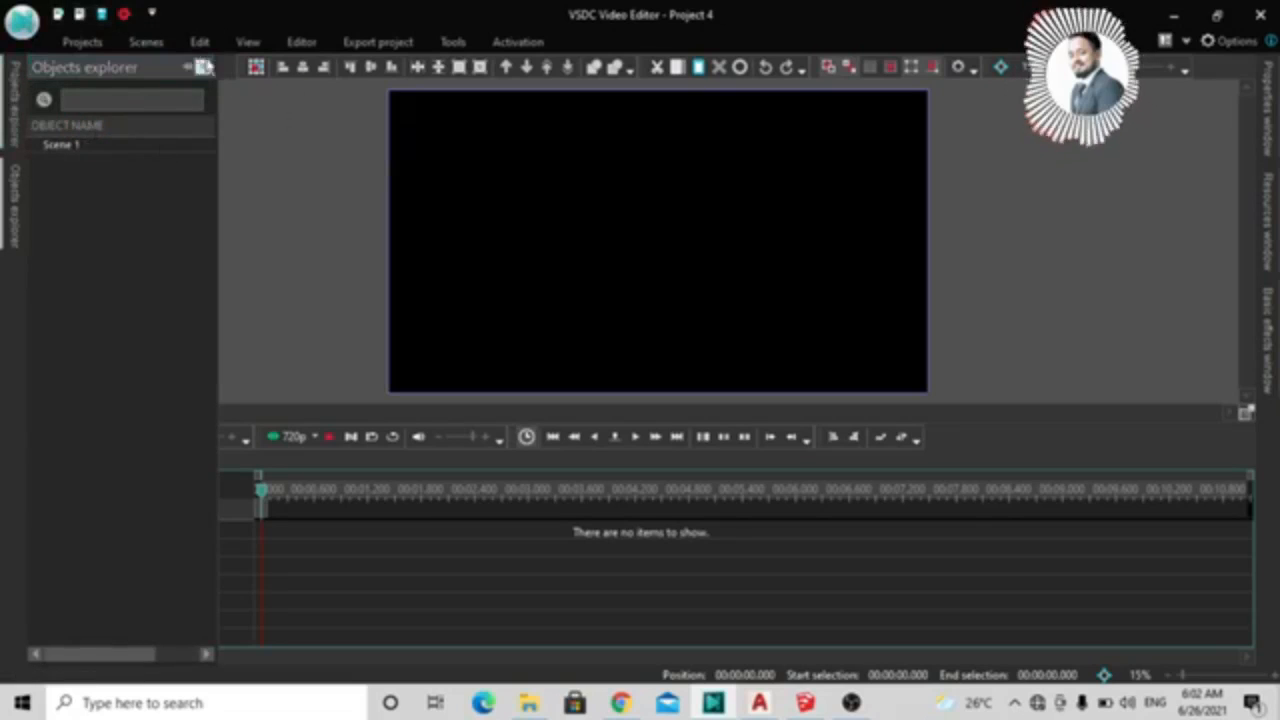
Step: Dock the explorer windows beside the scene and return them to auto-hide
click(203, 66)
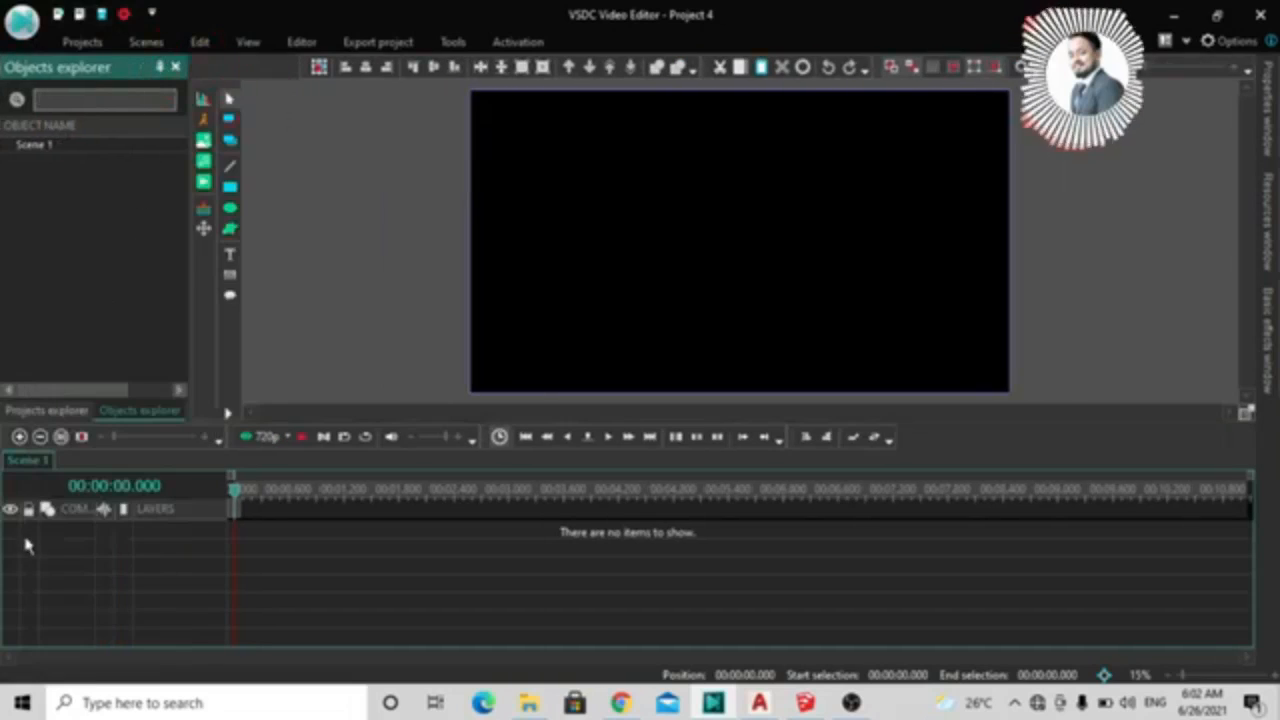
click(22, 465)
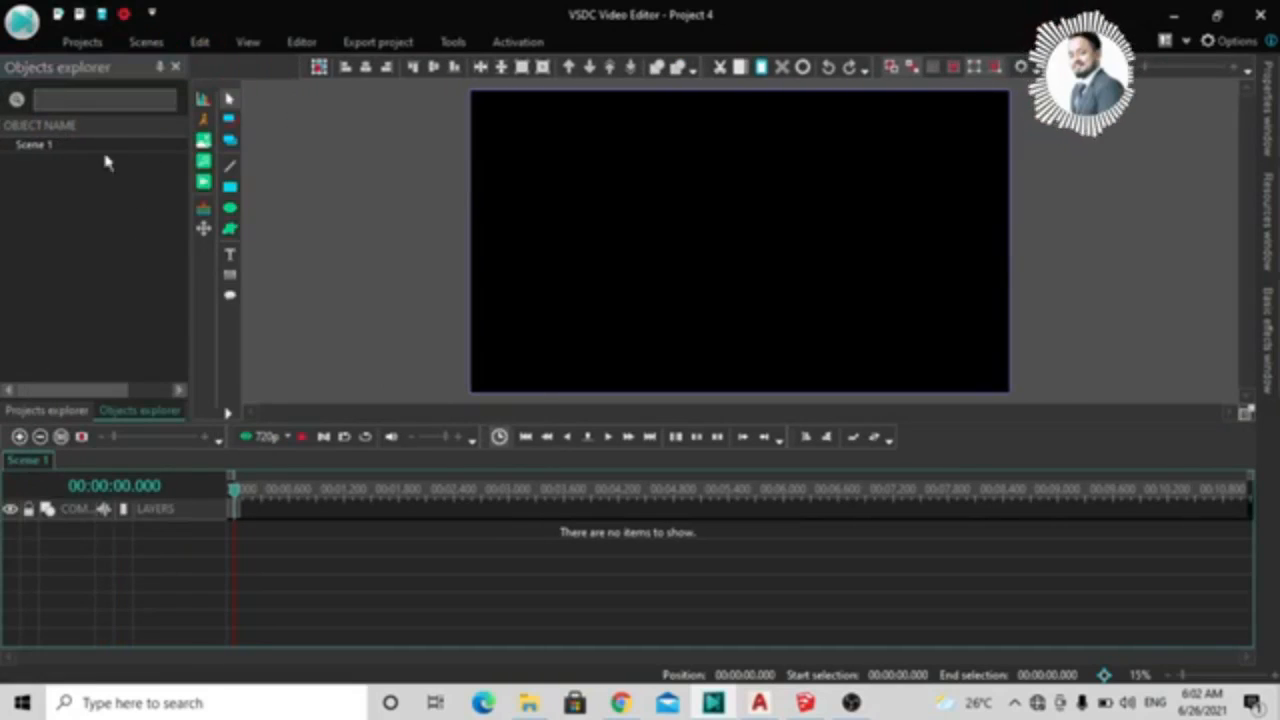
click(160, 67)
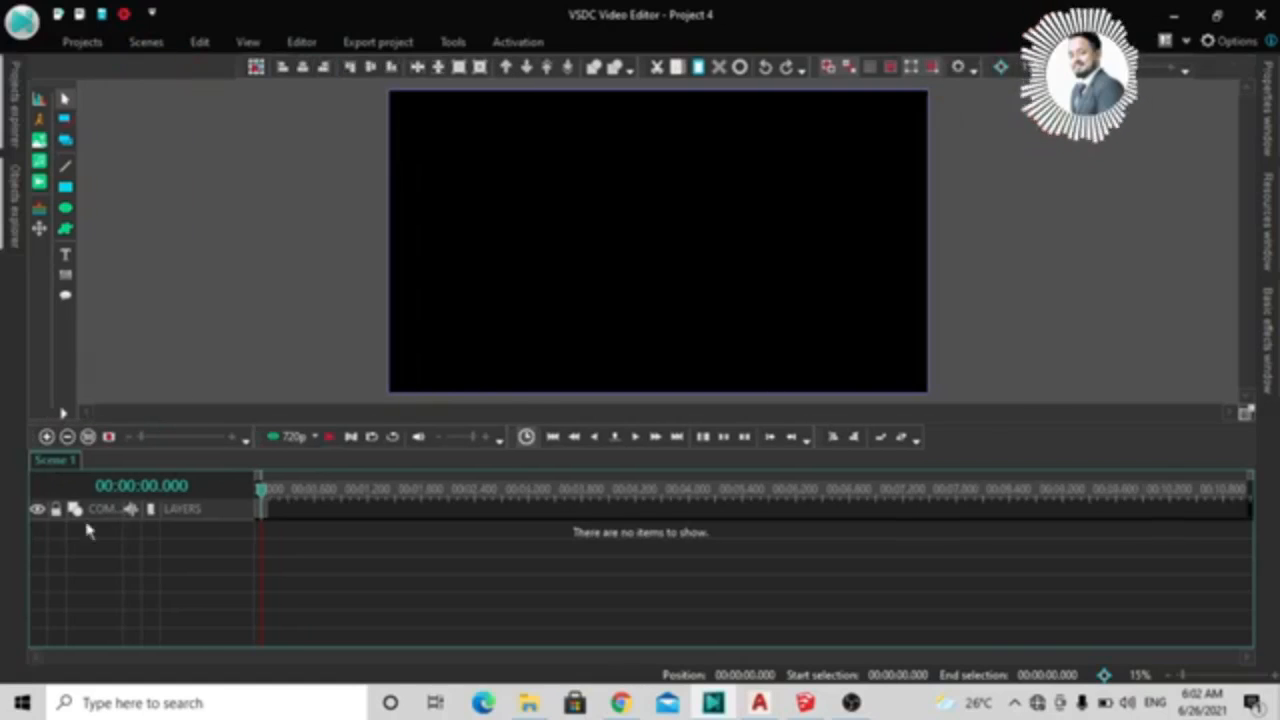
Step: Insert the same "video" clip from the up tutorials folder into the empty Scene 1 timeline
click(527, 703)
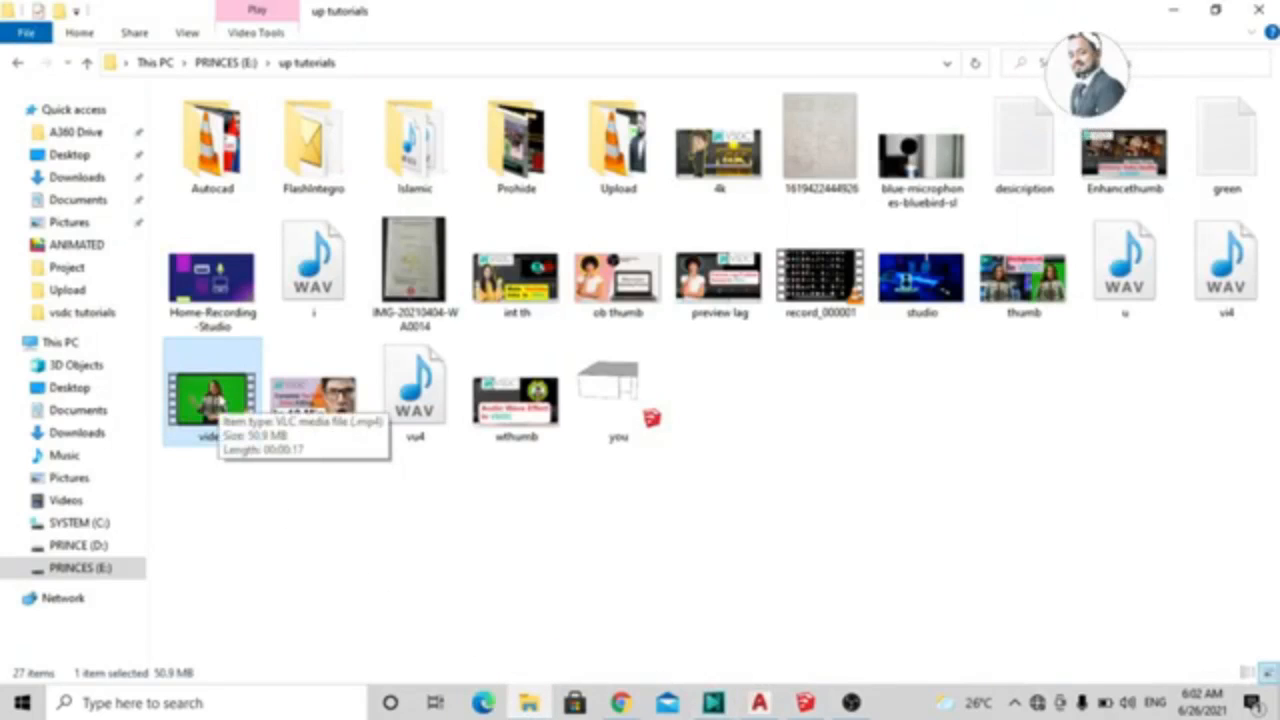
drag(212, 400, 572, 556)
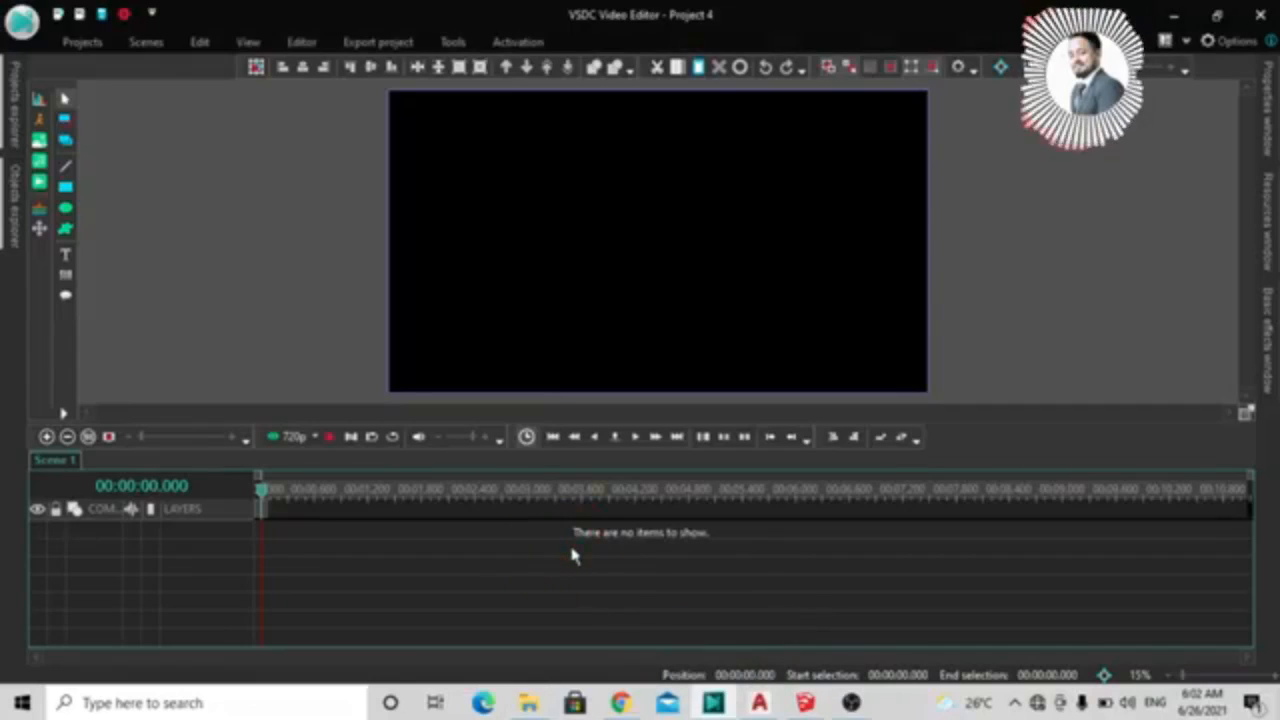
Step: Apply the Flip transform effect to the Scene 1 video for the whole parent duration on a new layer
click(294, 45)
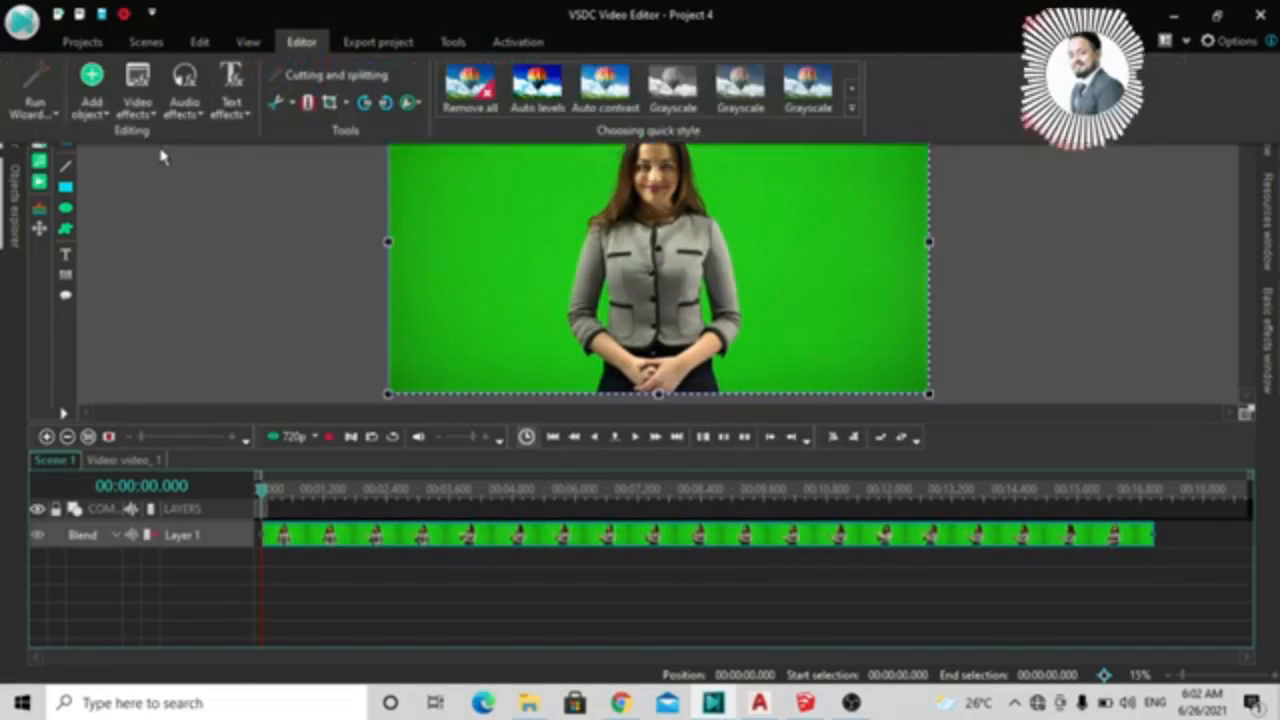
click(147, 118)
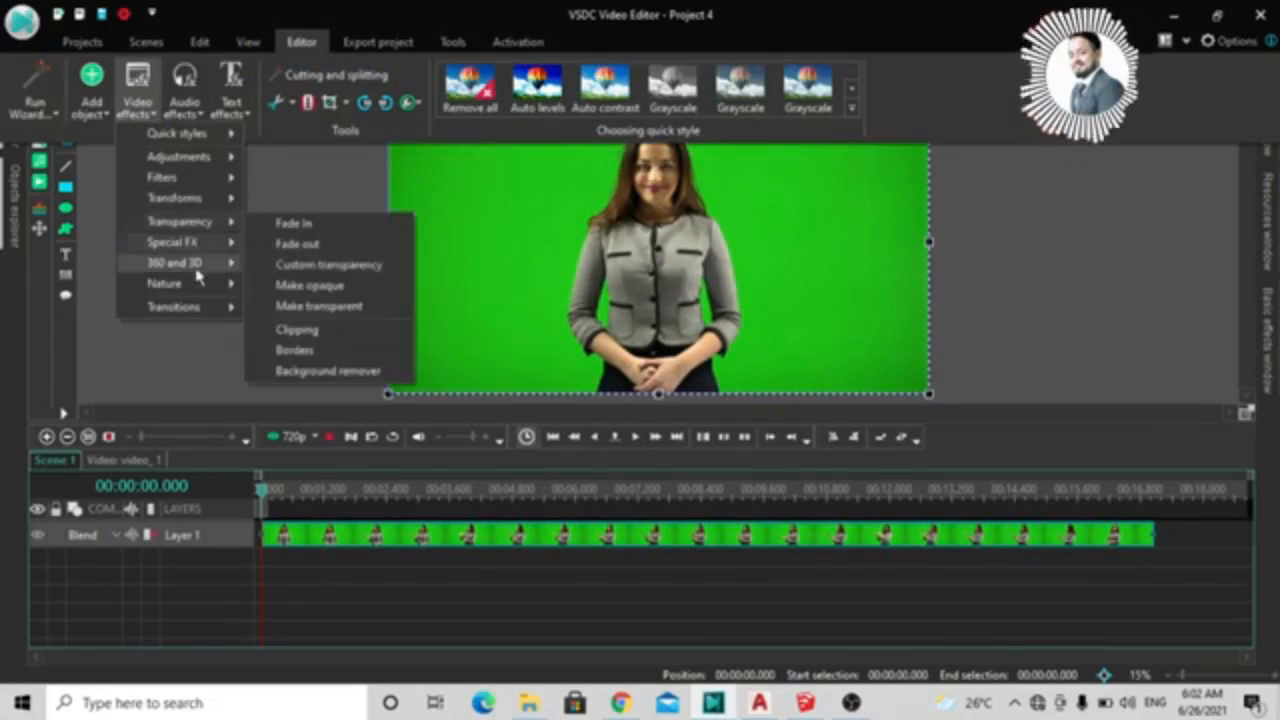
mouse_move(203, 203)
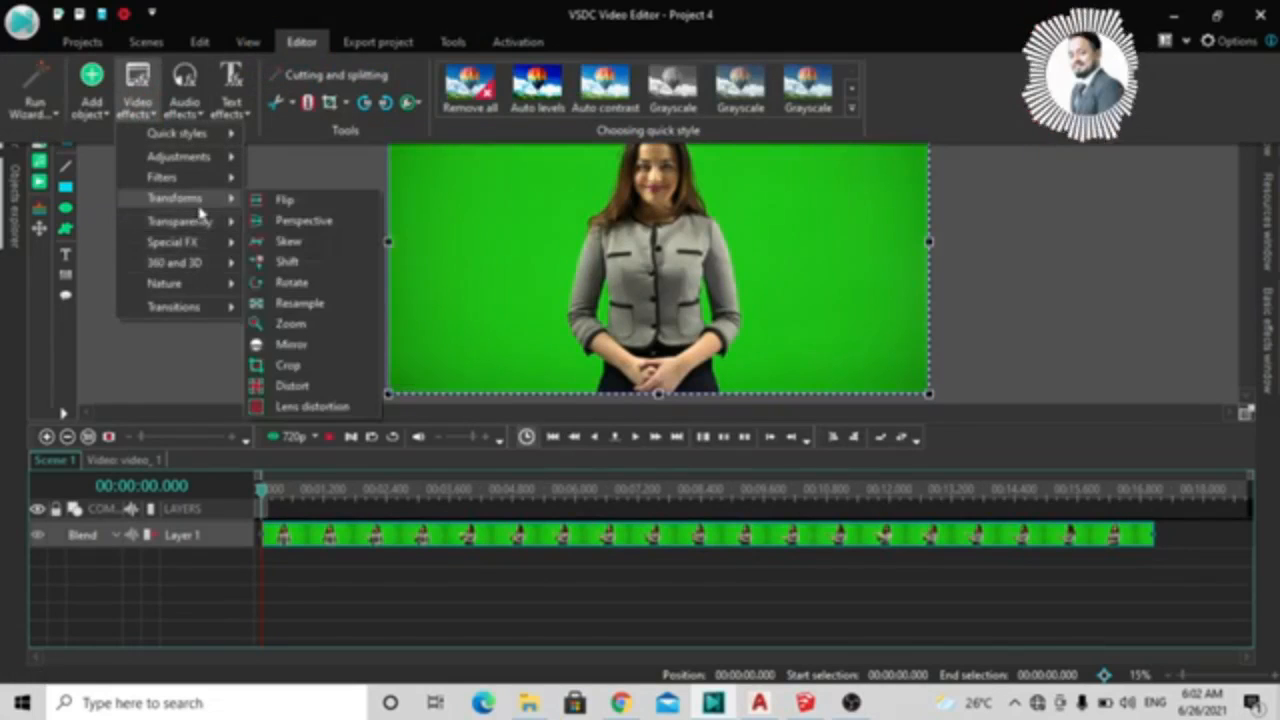
click(314, 213)
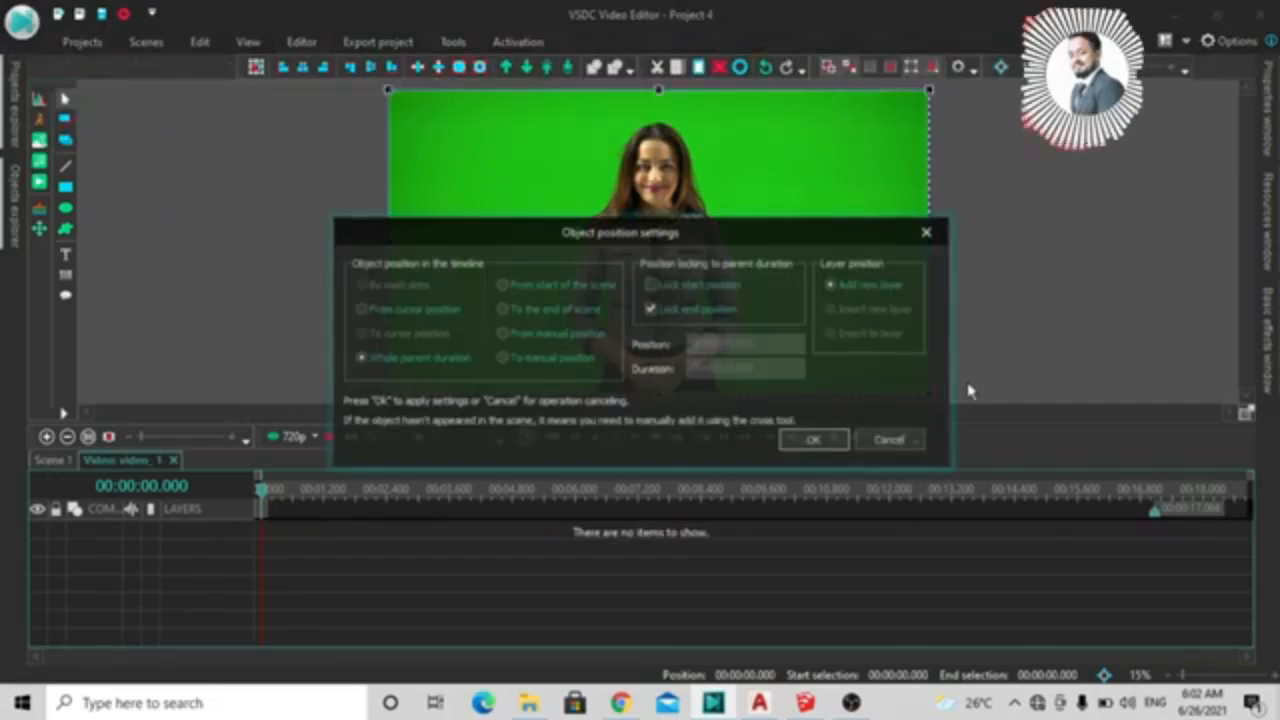
click(822, 440)
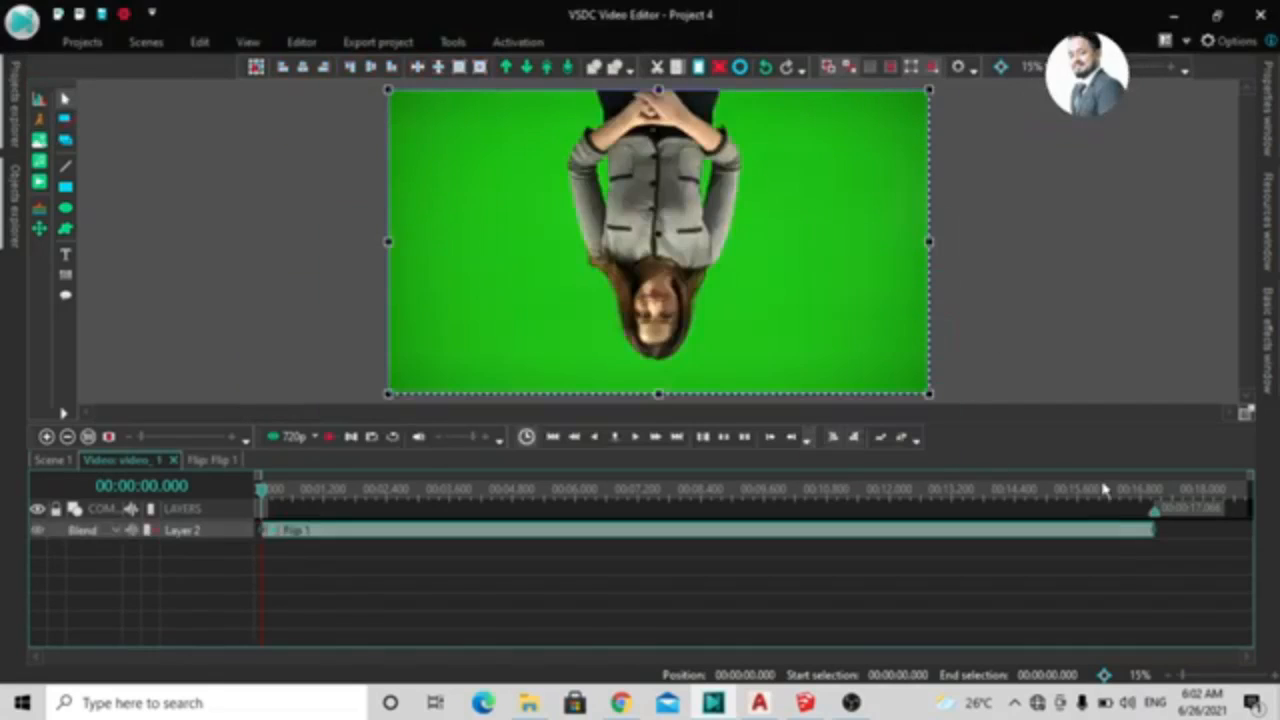
Step: Set the direction of the Flip effect on the Scene 1 video to Horizontal flip
right_click(1100, 531)
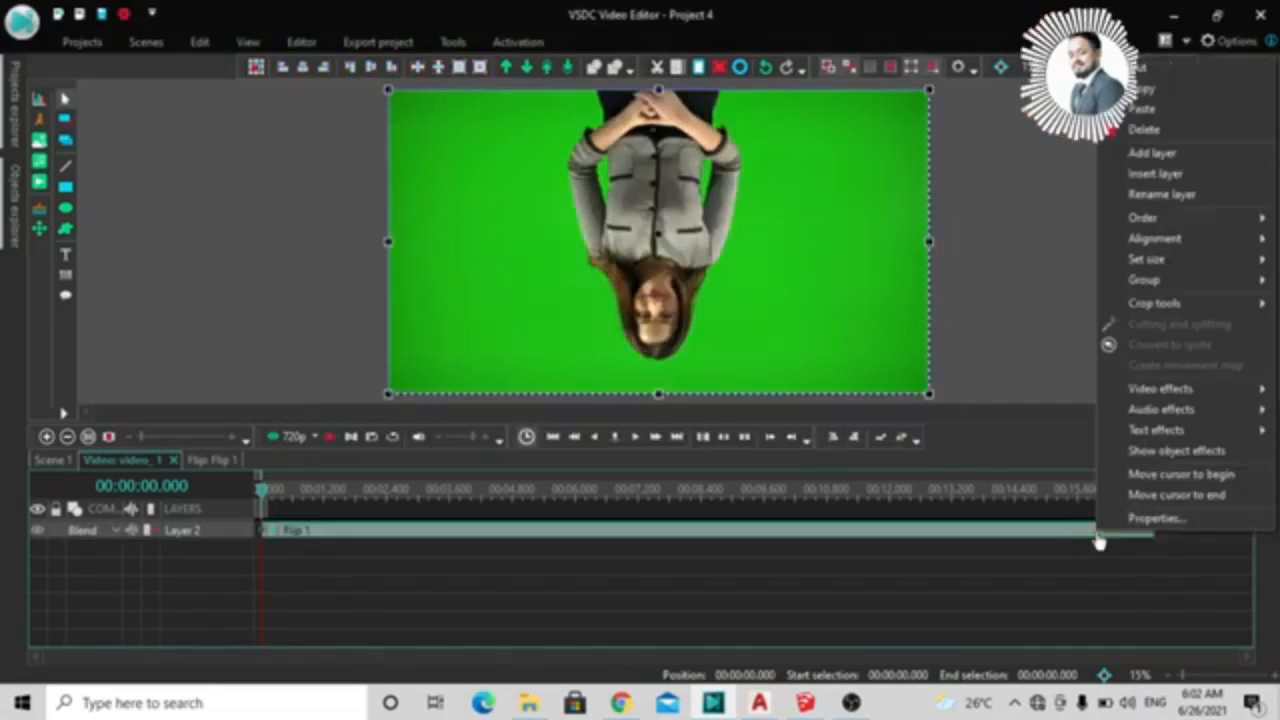
click(1130, 520)
click(1230, 357)
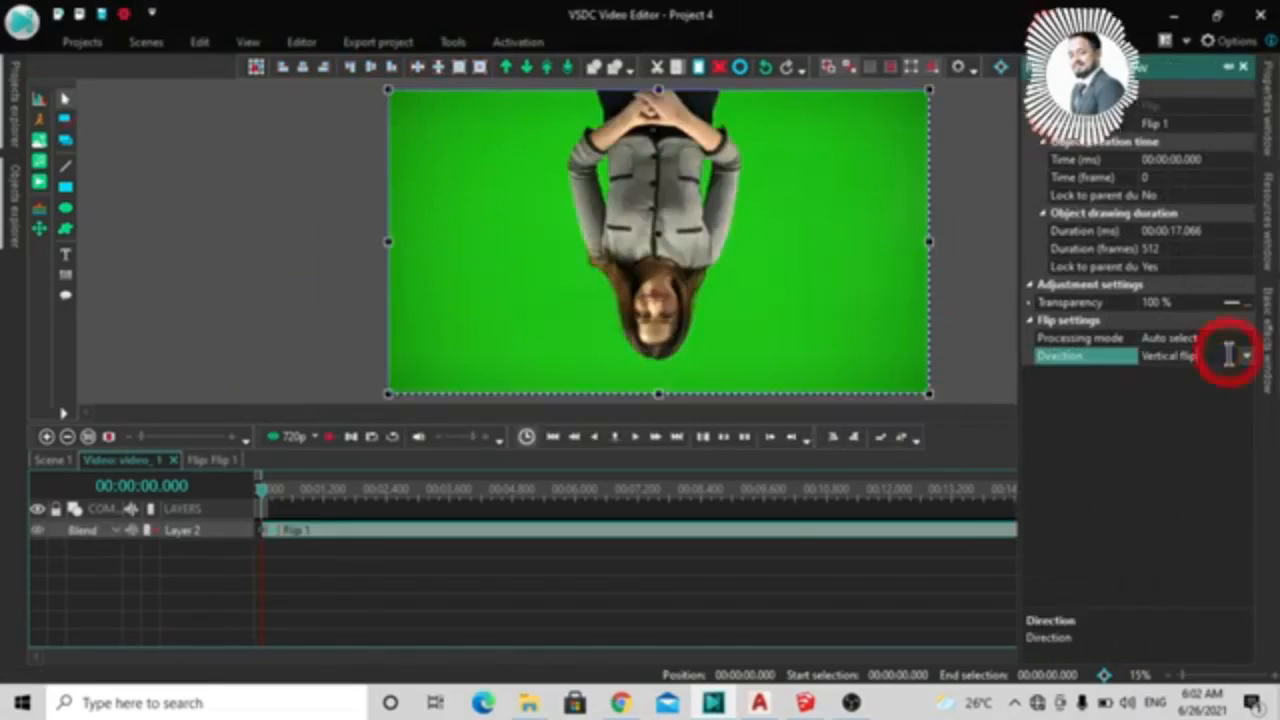
click(1245, 358)
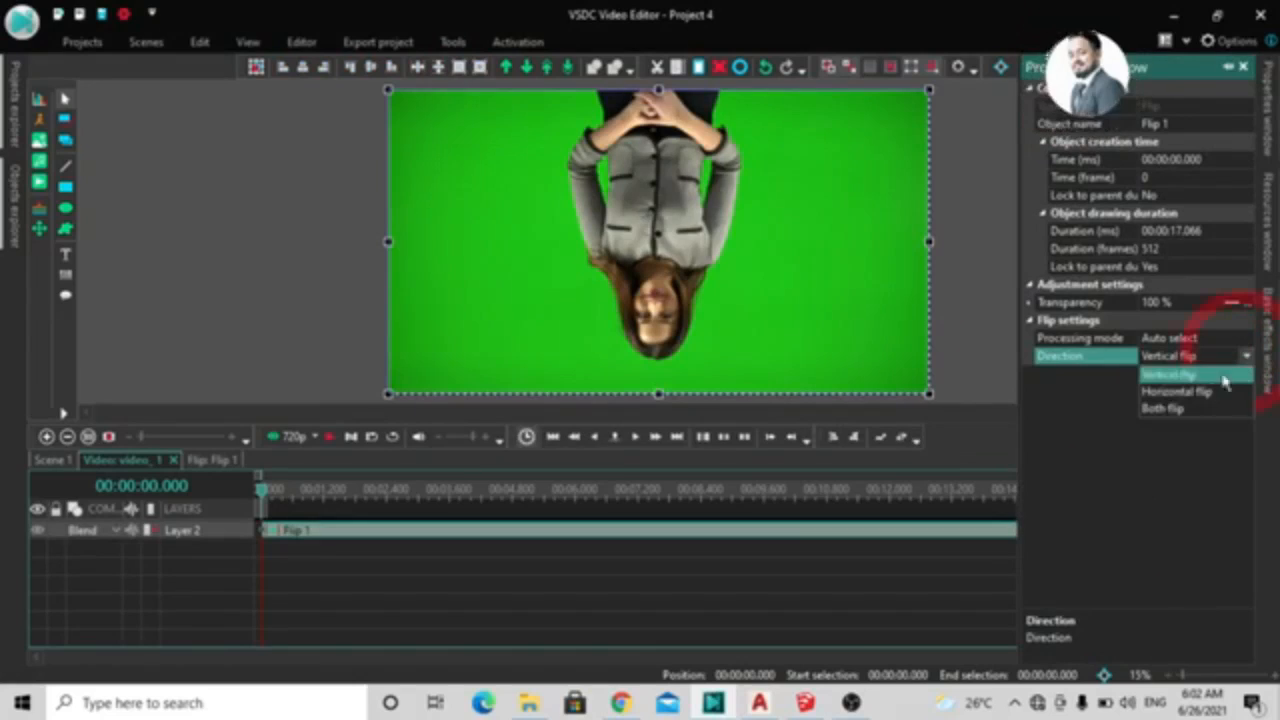
click(1172, 392)
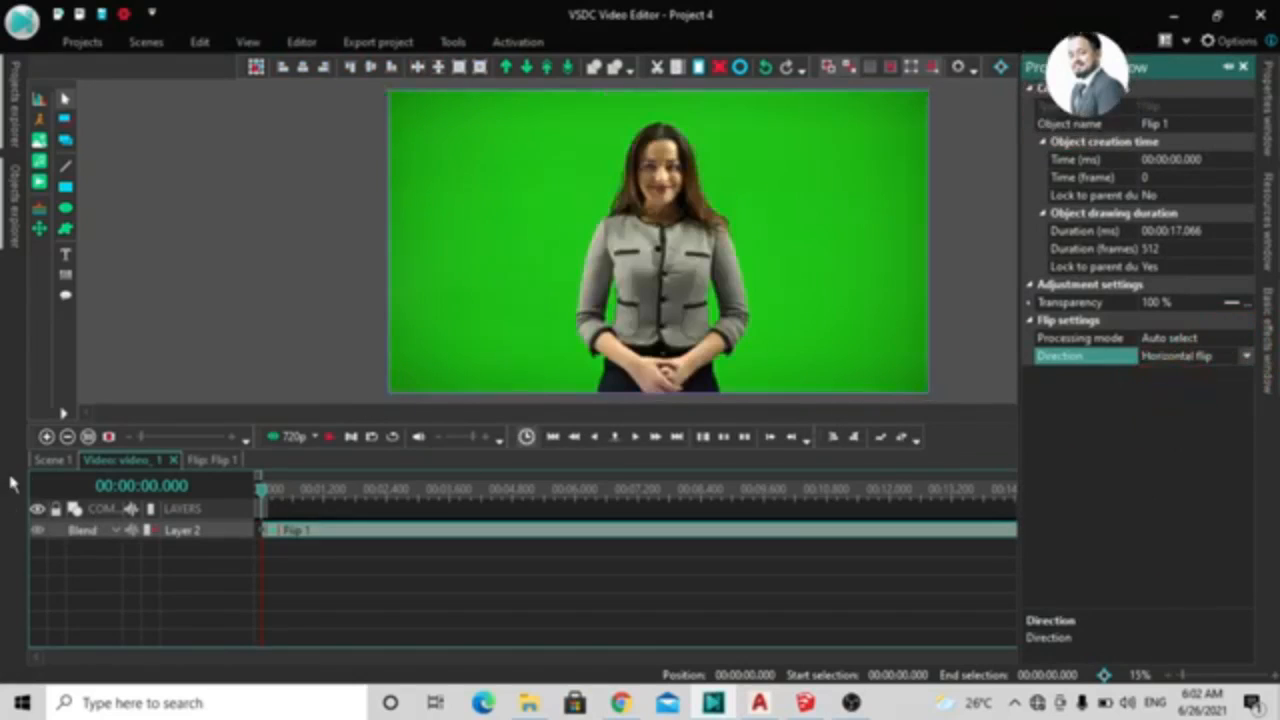
Step: Return to the Scene 1 timeline and switch between Scene 0 and Scene 1 to compare their videos
click(52, 460)
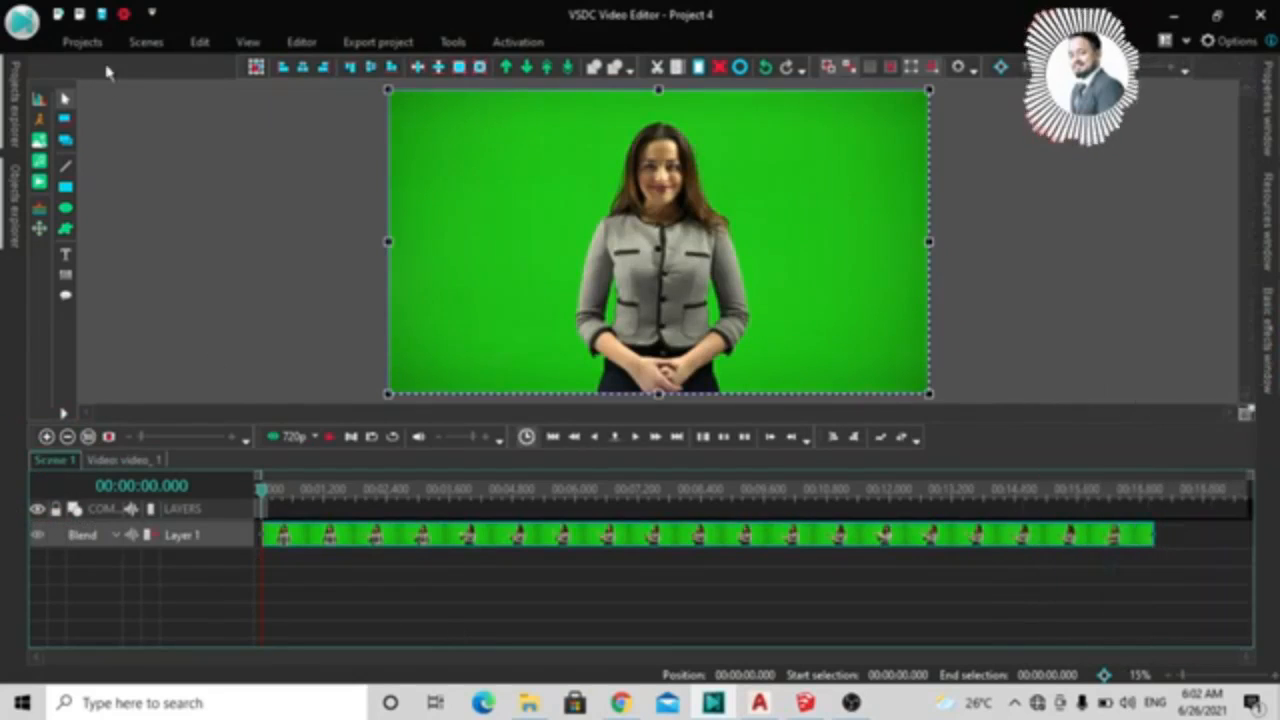
mouse_move(20, 90)
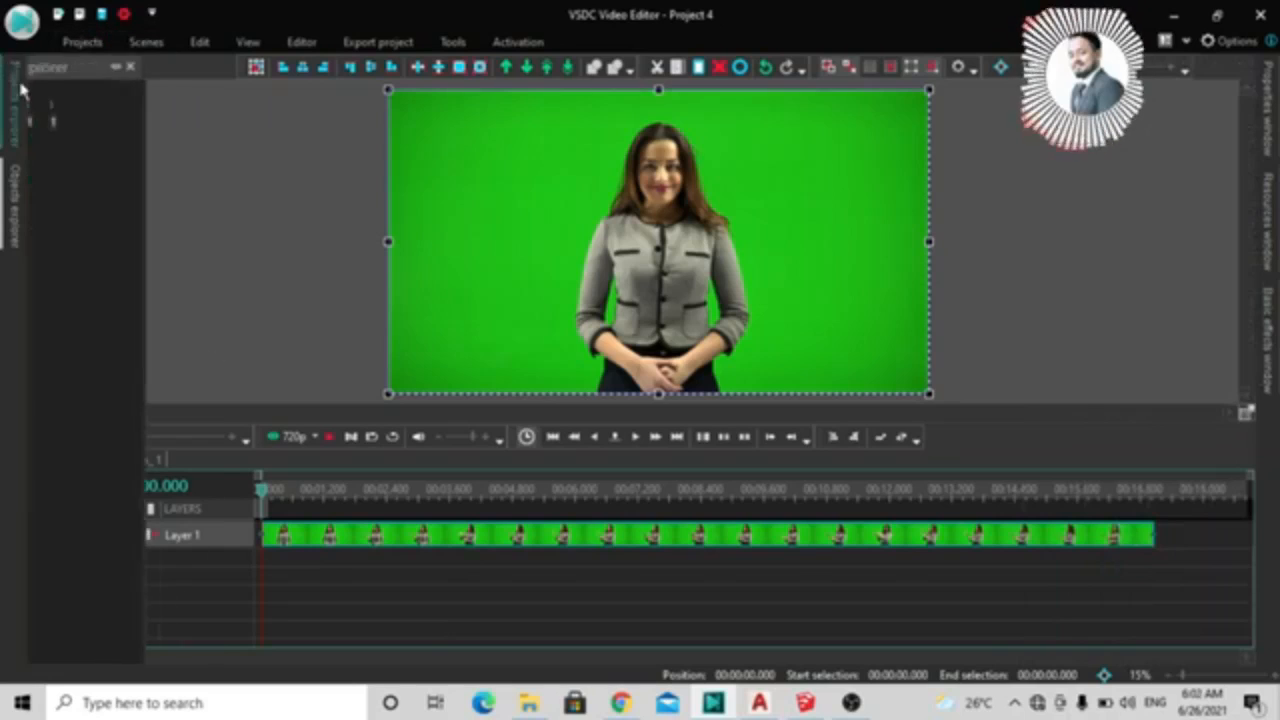
click(112, 106)
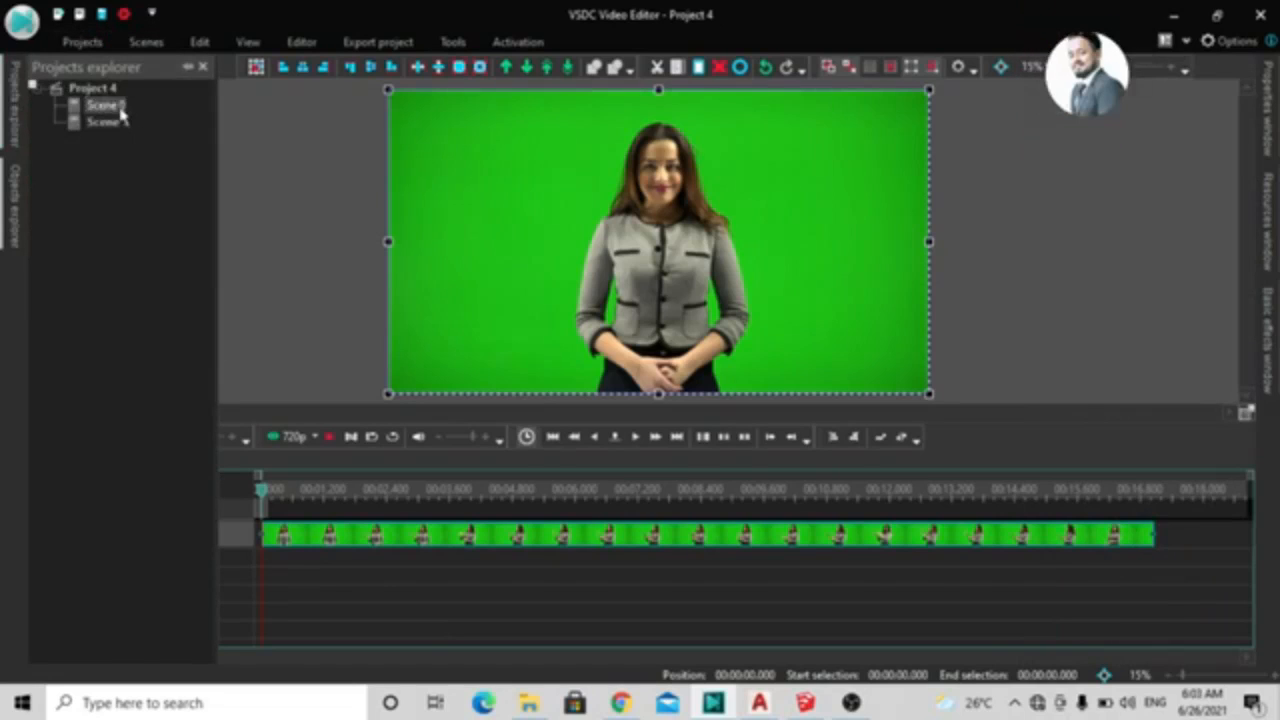
click(114, 124)
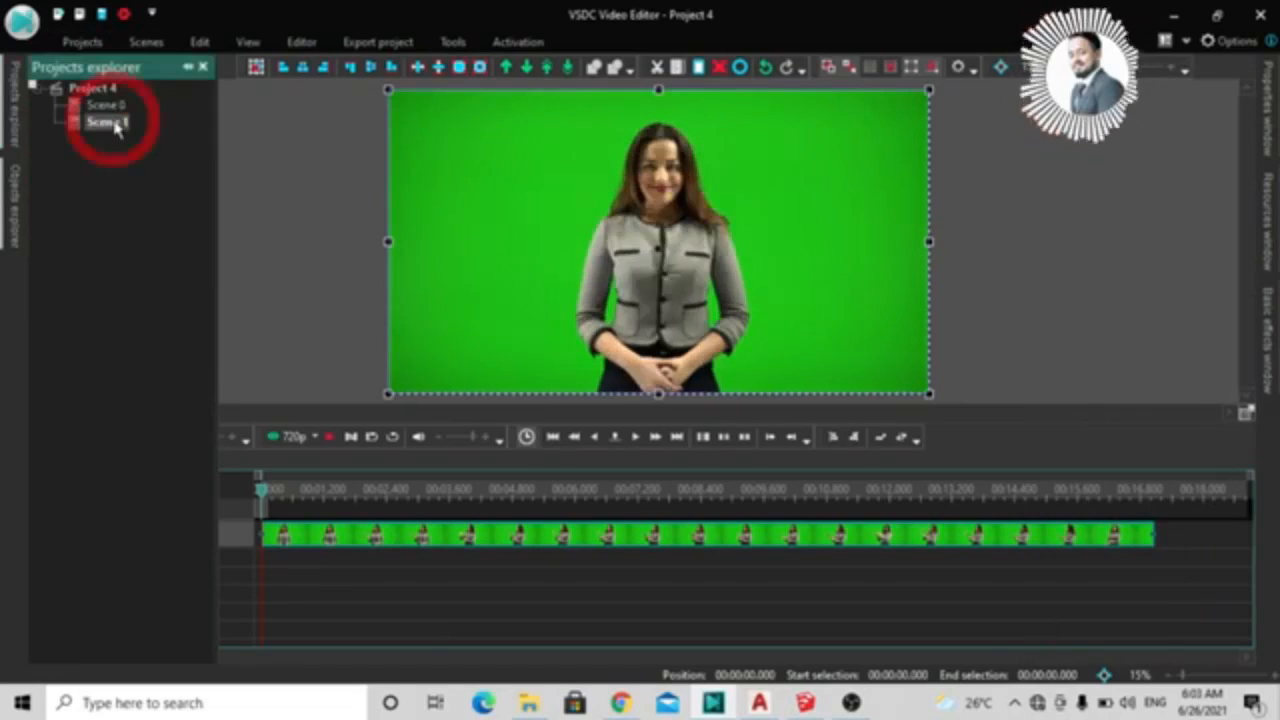
click(115, 108)
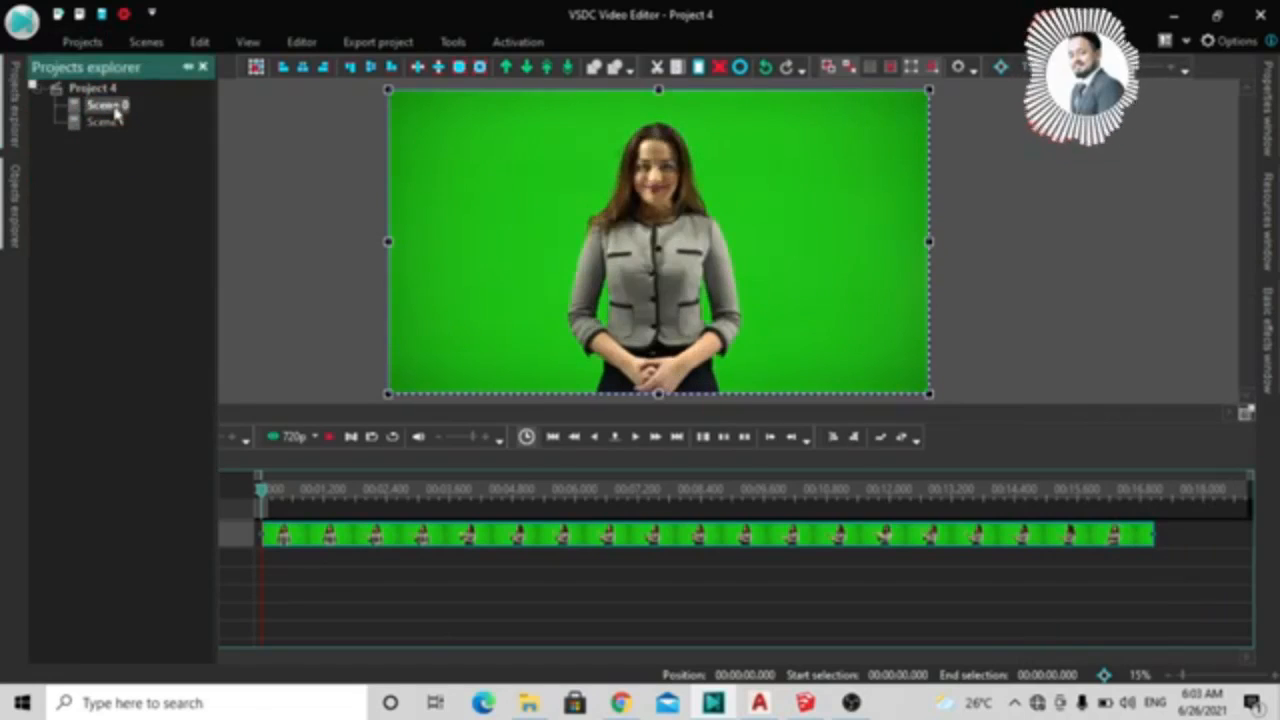
Step: Compare the Scene 0 and Scene 1 previews again, leaving Scene 1 active and the Projects explorer on auto-hide
click(112, 123)
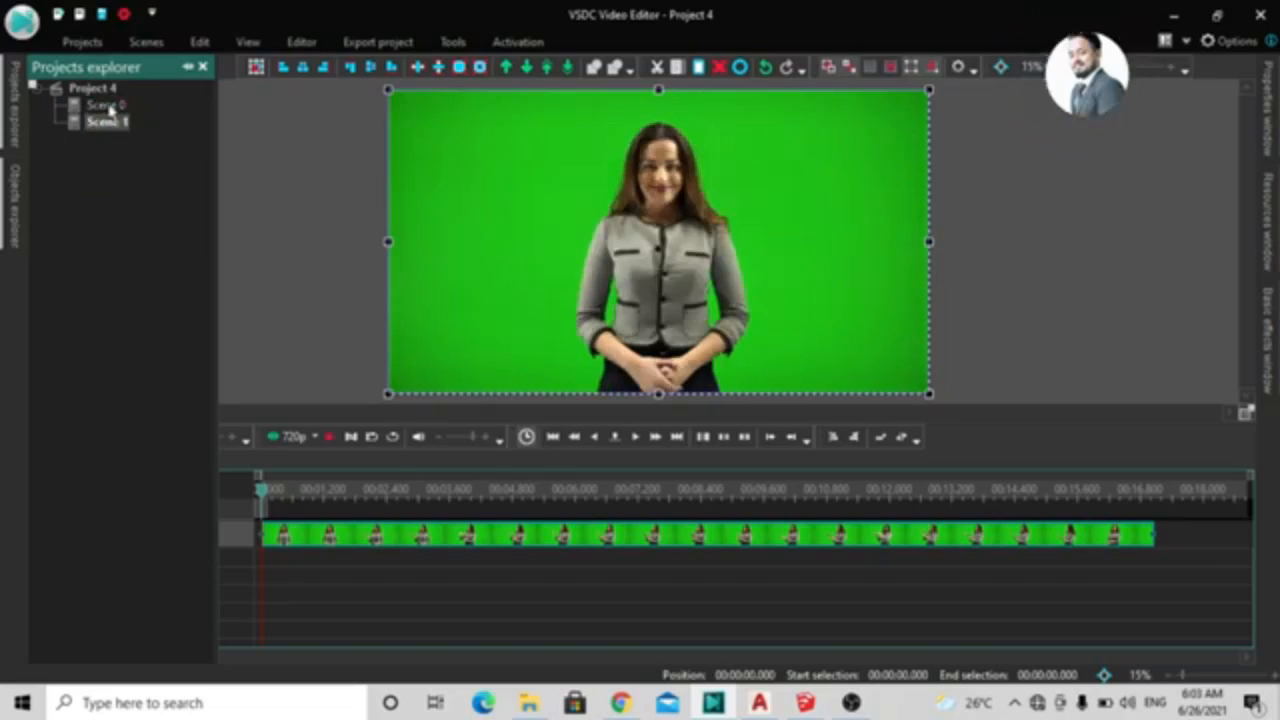
click(106, 105)
click(112, 123)
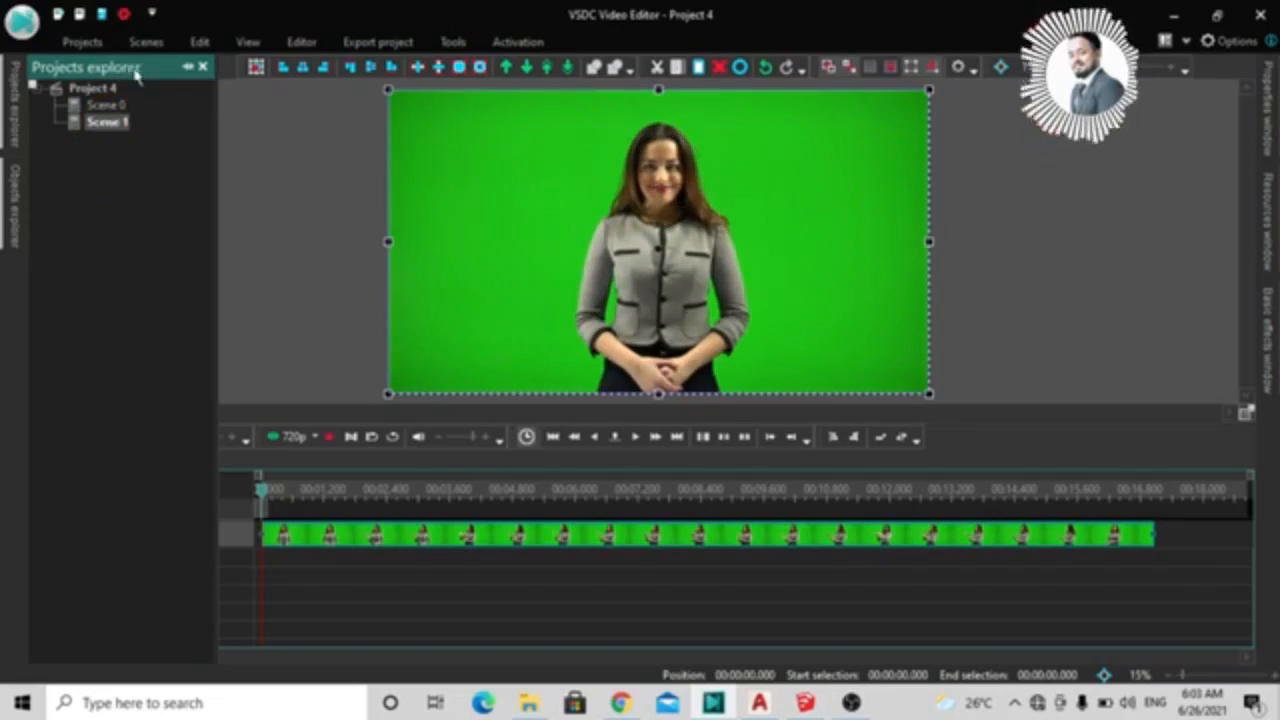
click(320, 189)
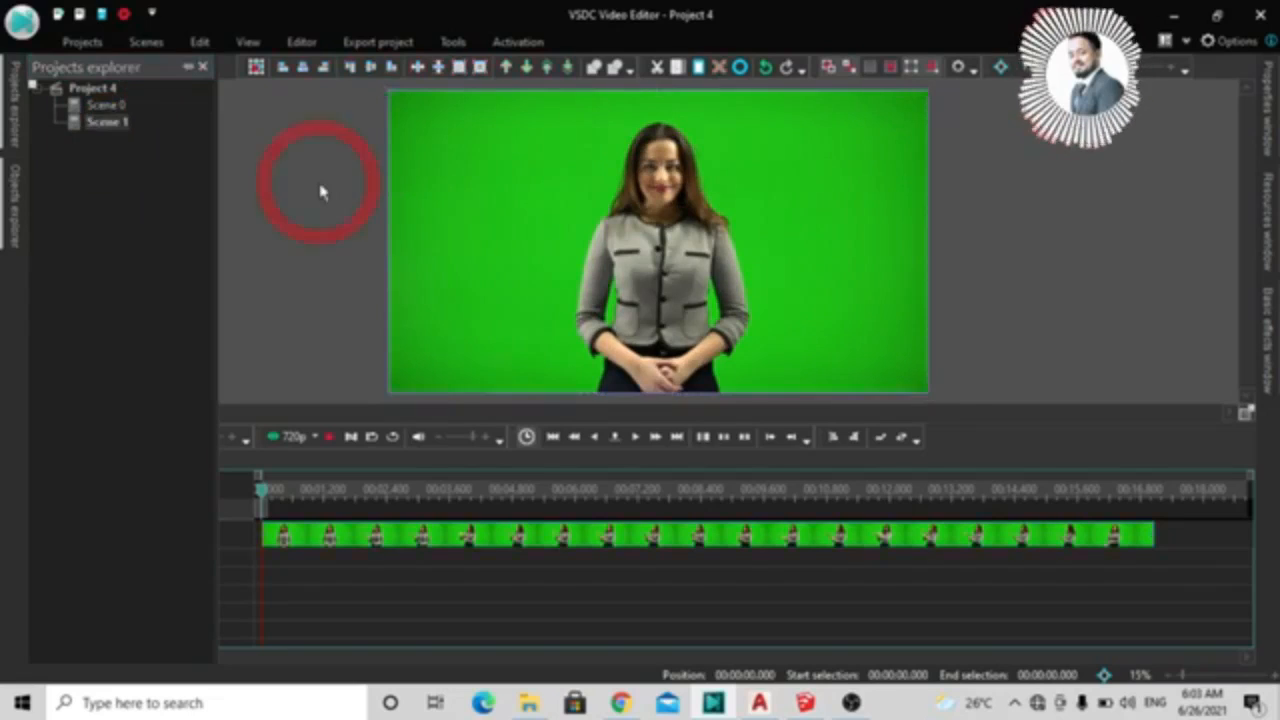
click(188, 66)
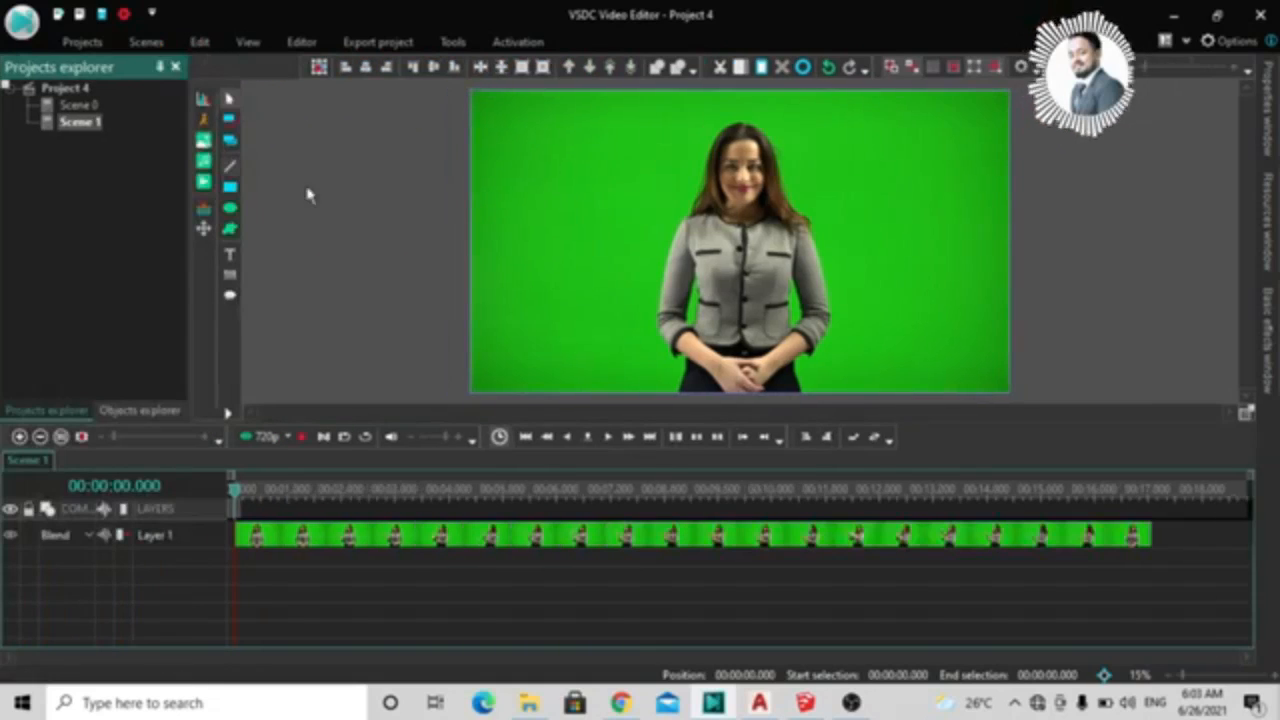
click(159, 66)
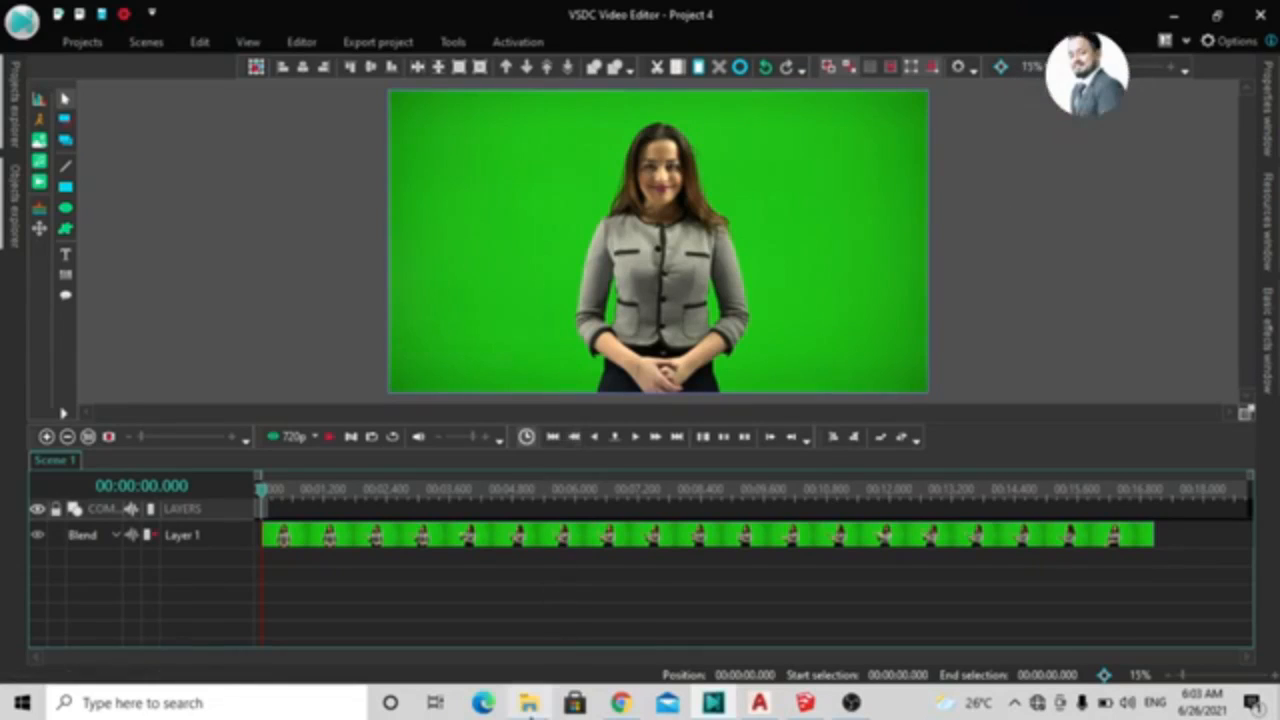
Step: Switch to File Explorer, play the Project 2 video from the Videos folder in VLC media player, and close the player
mouse_move(530, 703)
click(563, 582)
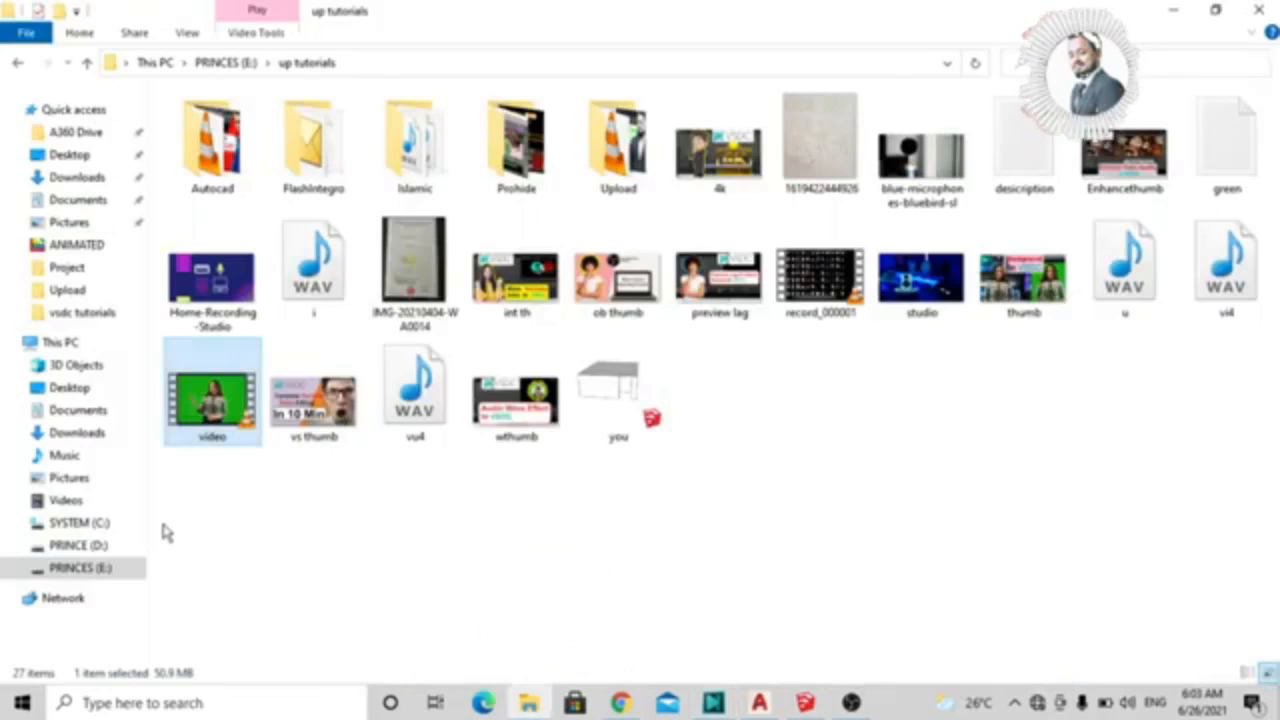
click(80, 522)
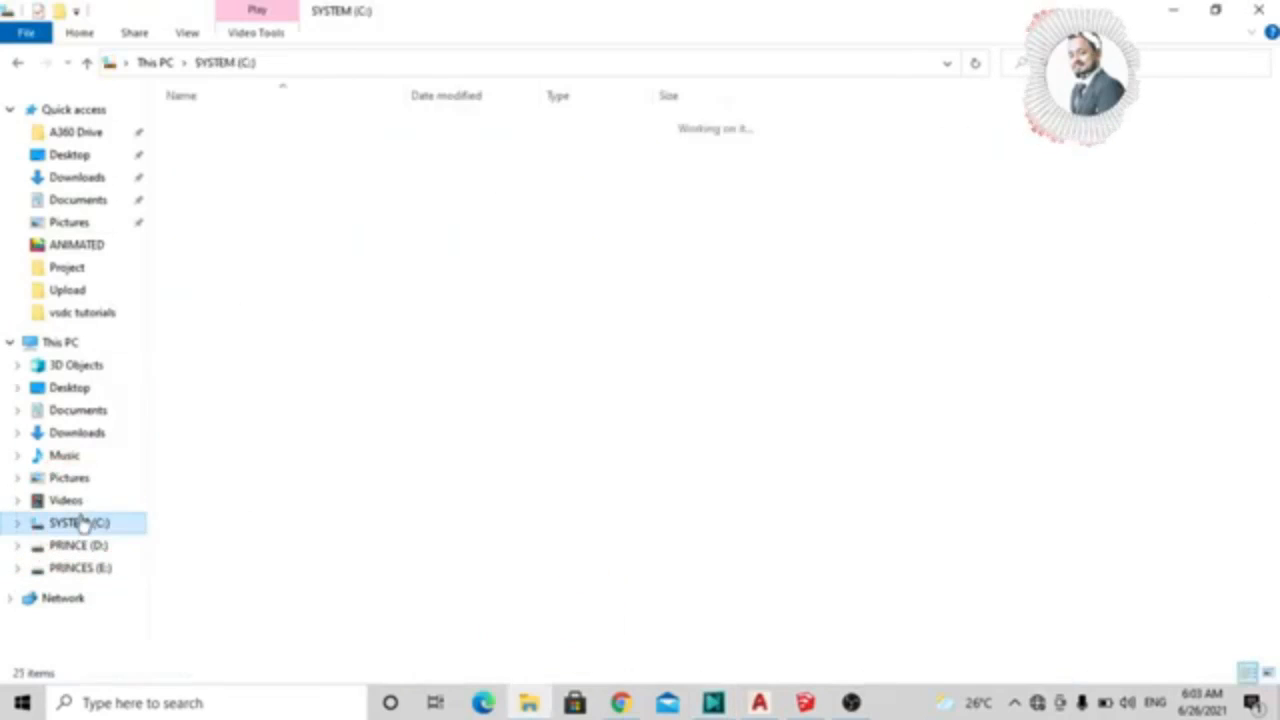
click(80, 503)
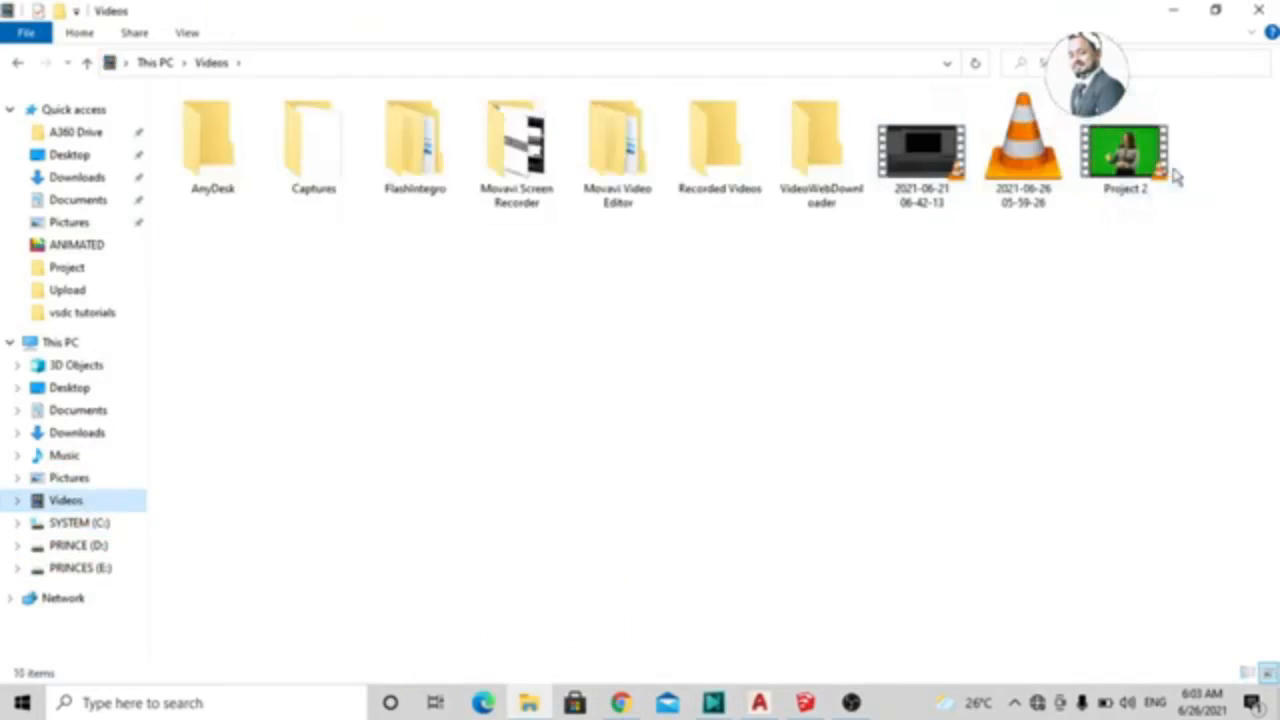
click(1160, 178)
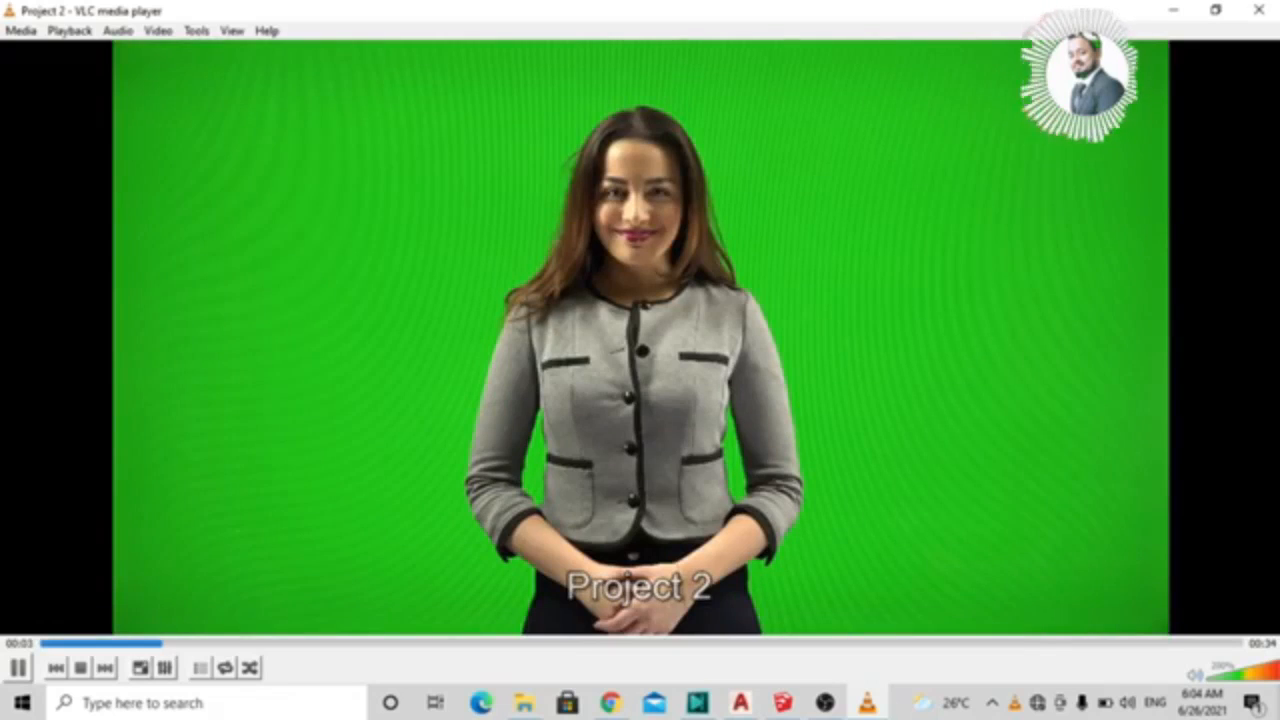
click(1259, 10)
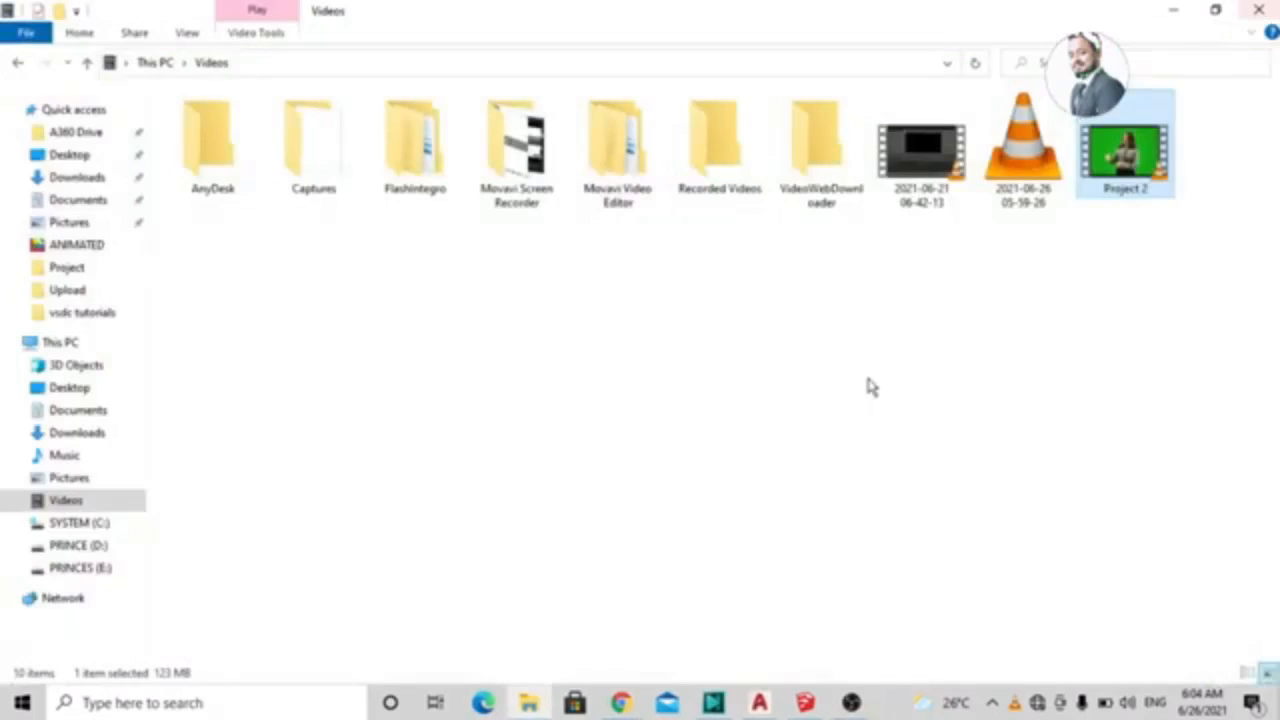
Step: Open the Project 2 video with Windows Media Player instead of the default player
right_click(1127, 186)
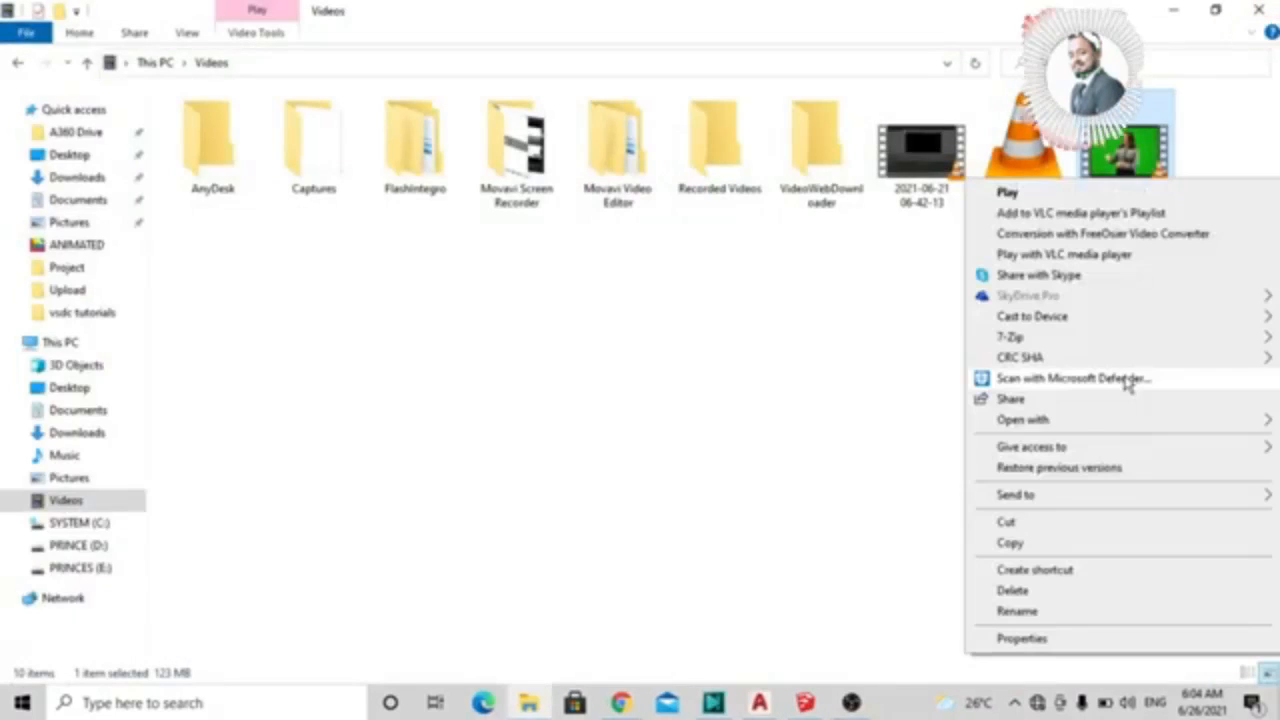
mouse_move(1113, 428)
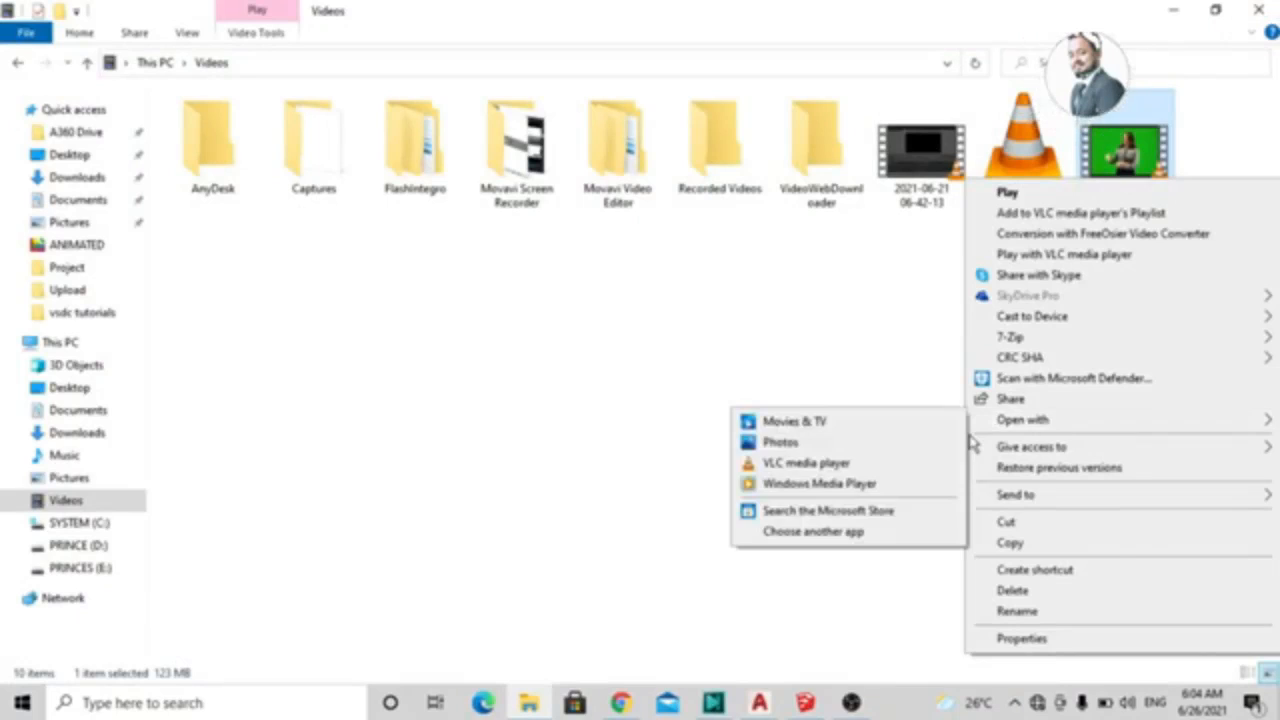
click(784, 486)
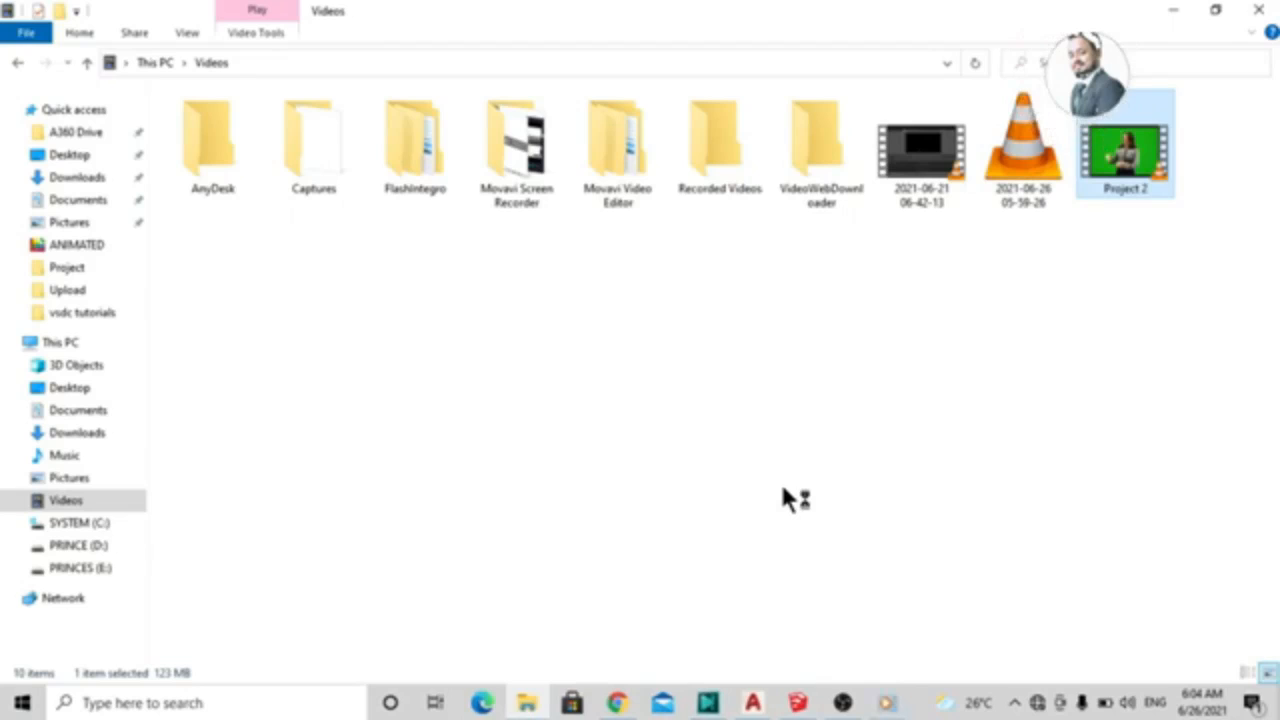
mouse_move(887, 702)
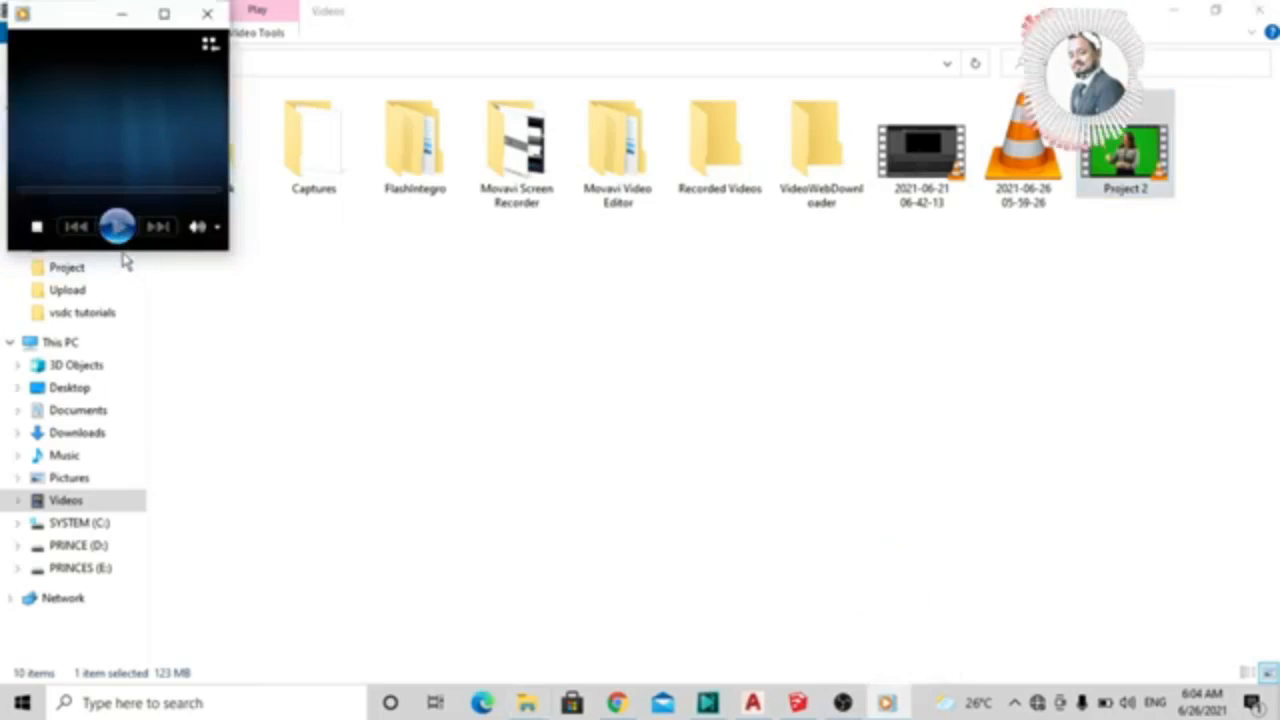
click(178, 15)
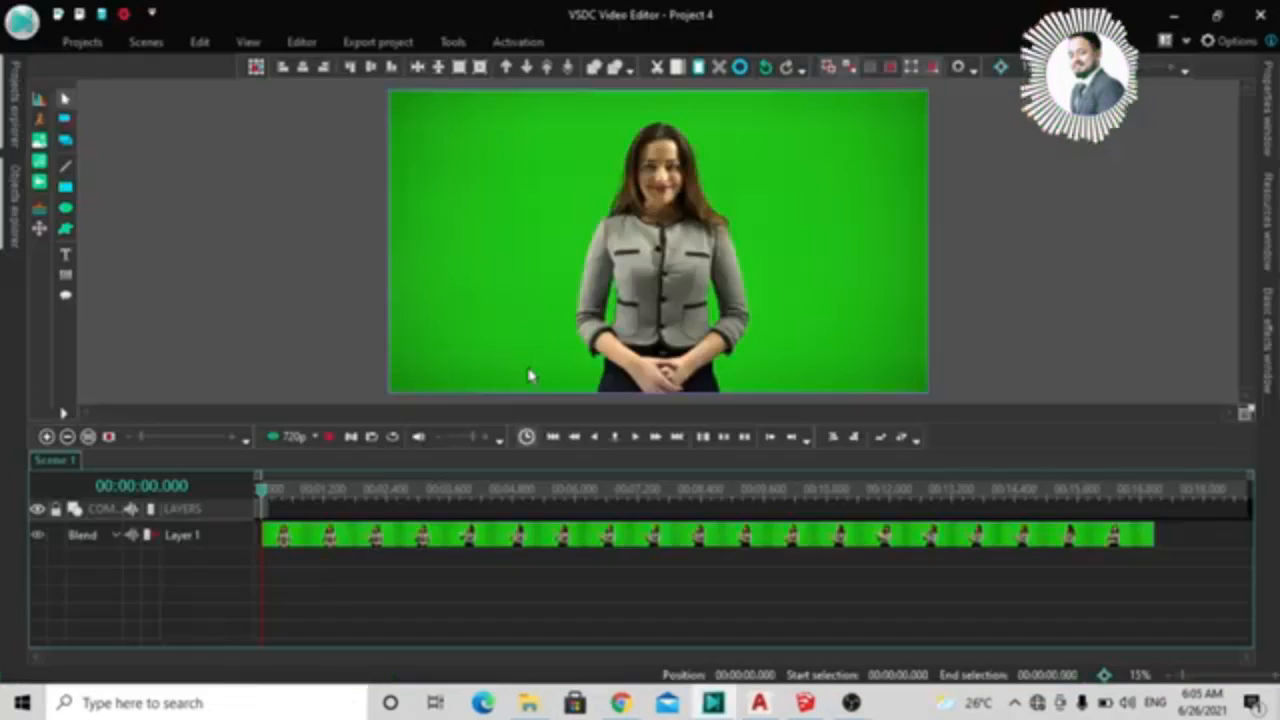
Step: Apply the Background remover transparency effect to the Scene 1 video for the whole parent duration on a new layer
click(530, 375)
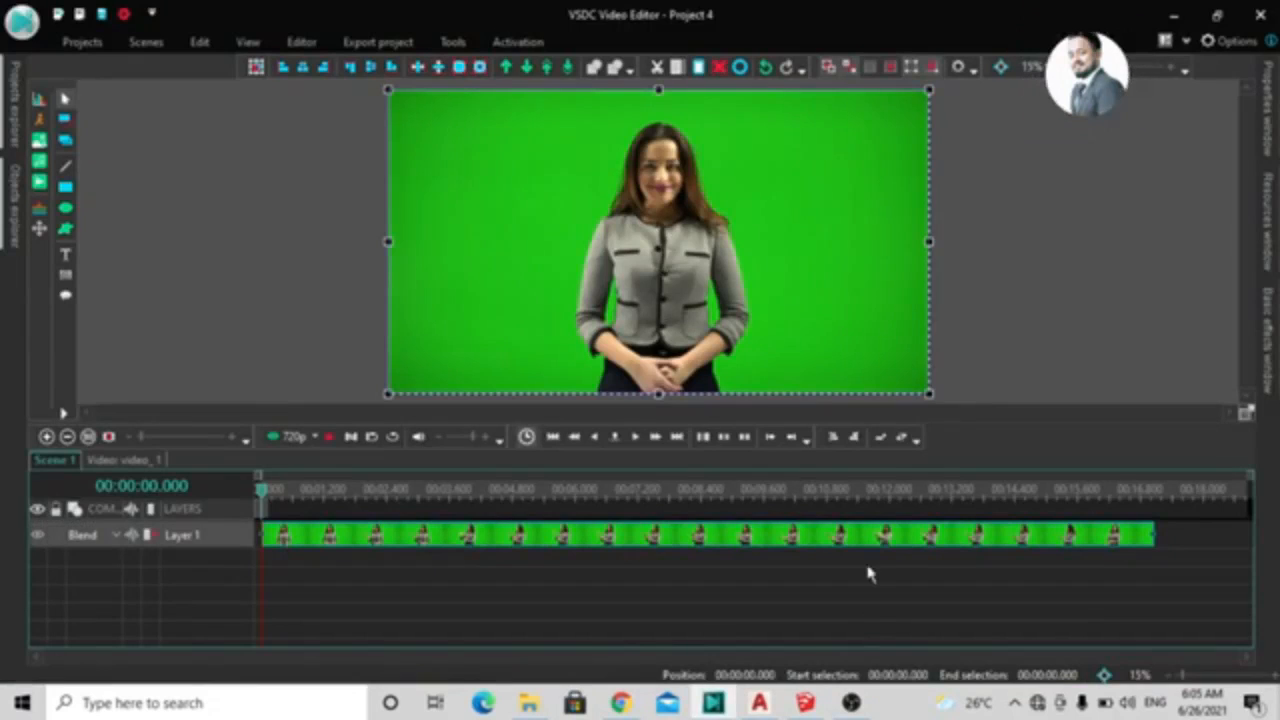
click(140, 44)
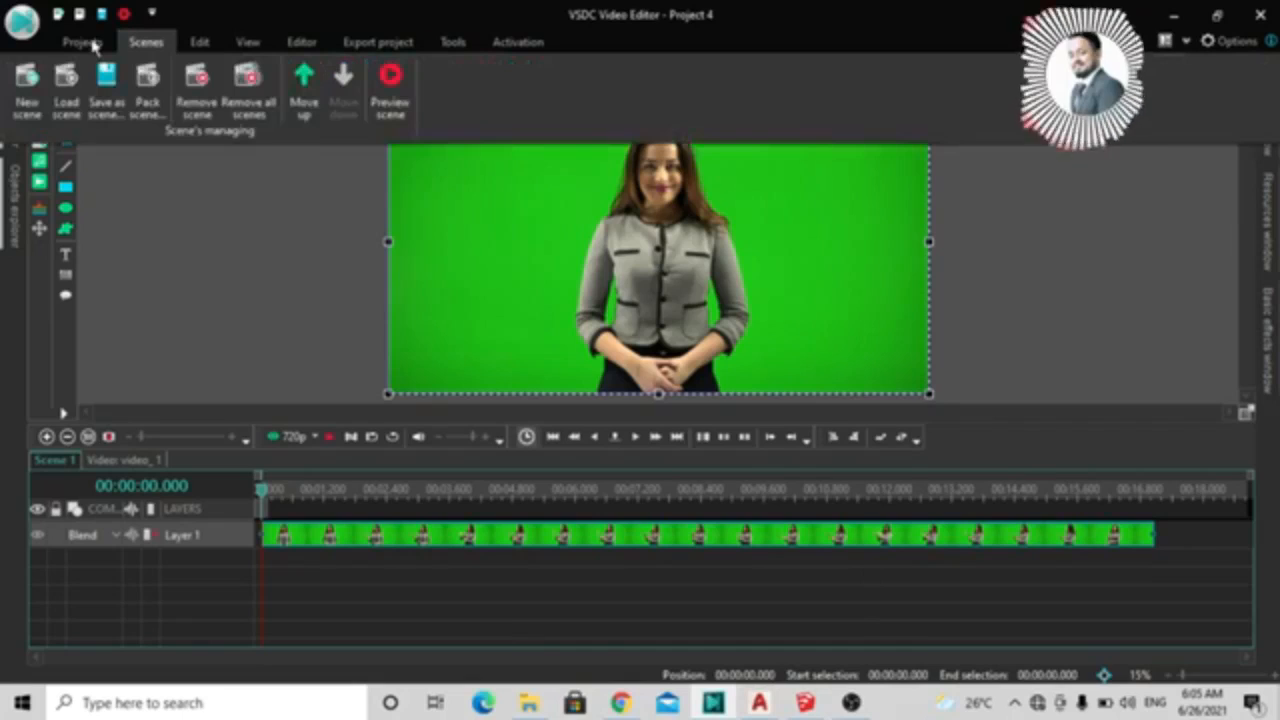
click(88, 43)
click(303, 43)
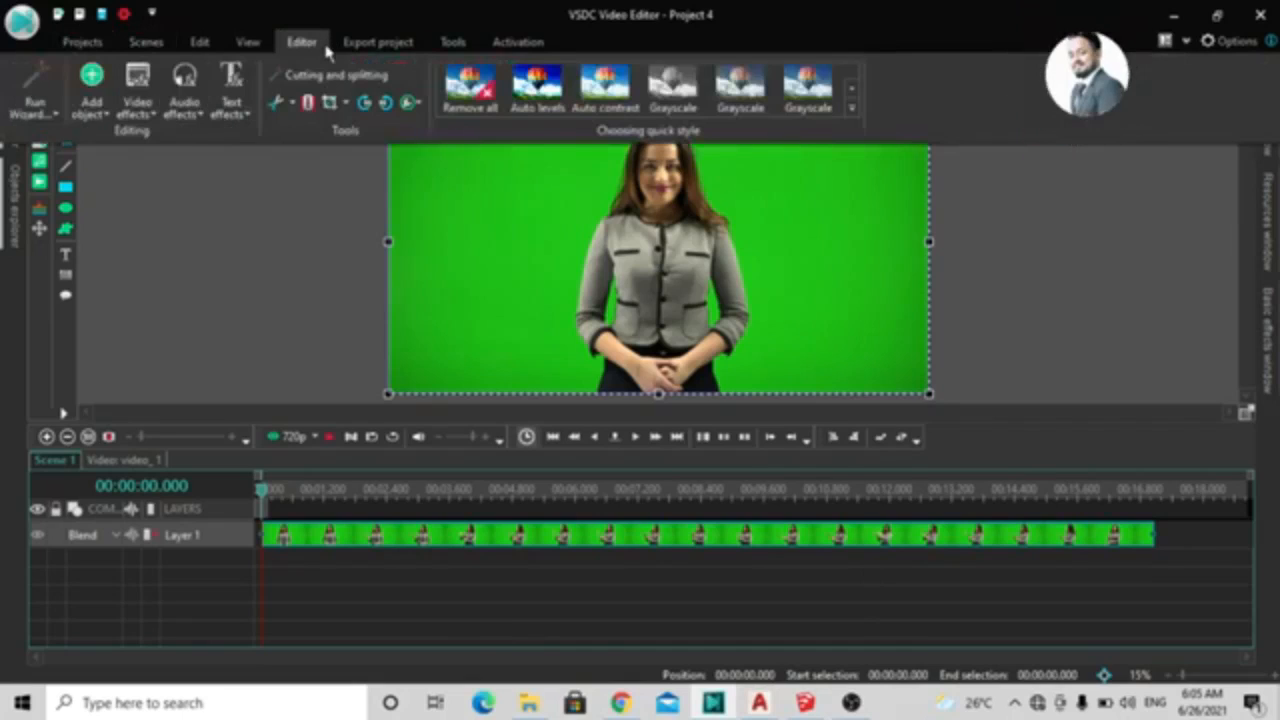
click(137, 105)
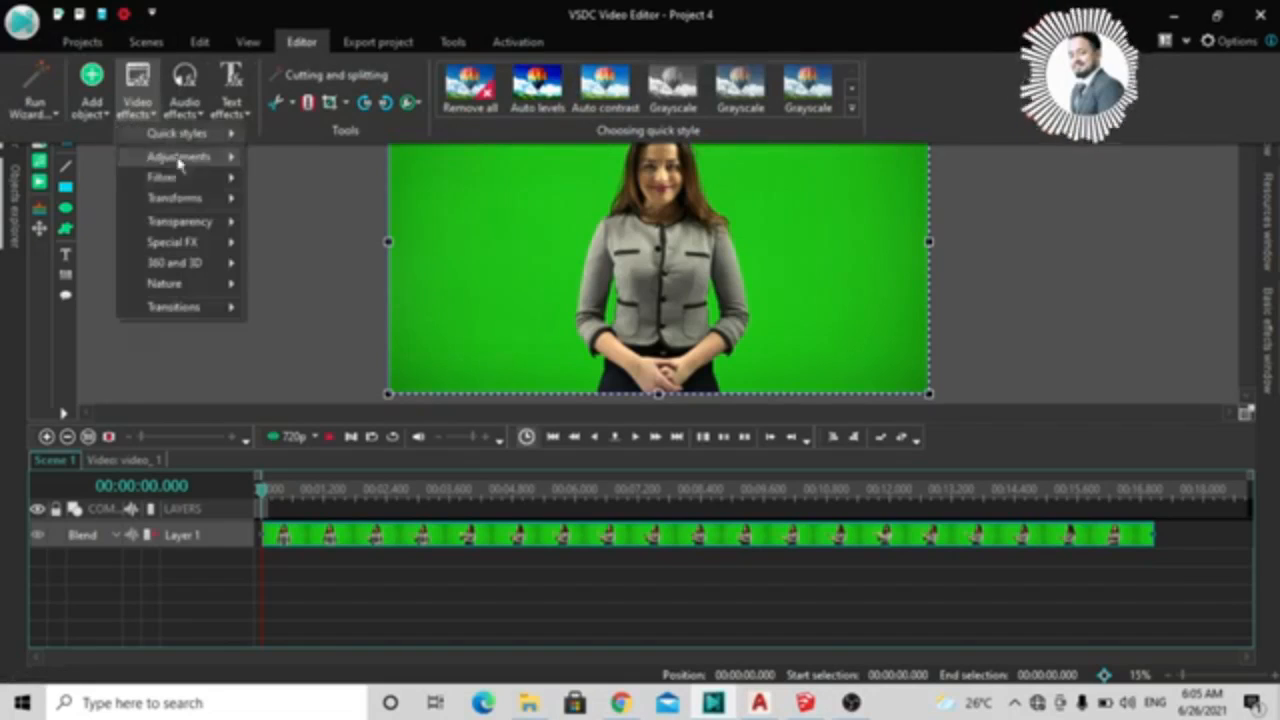
mouse_move(195, 228)
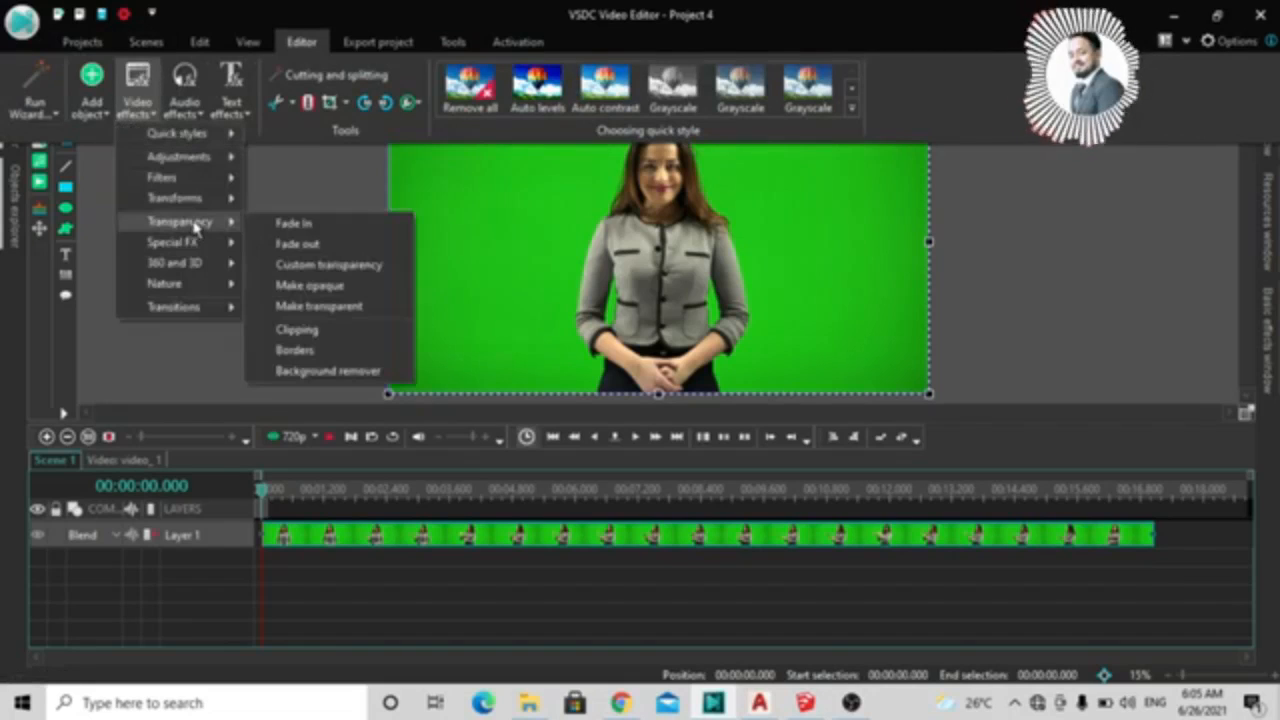
mouse_move(205, 207)
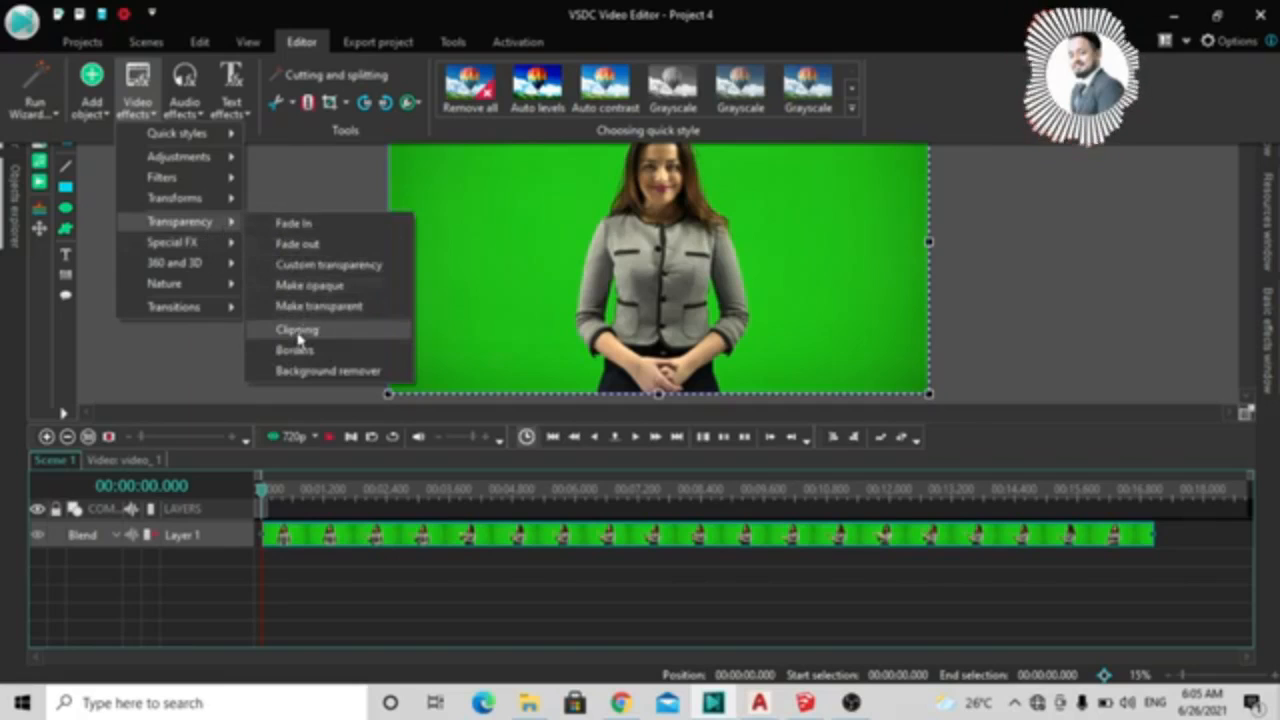
click(323, 372)
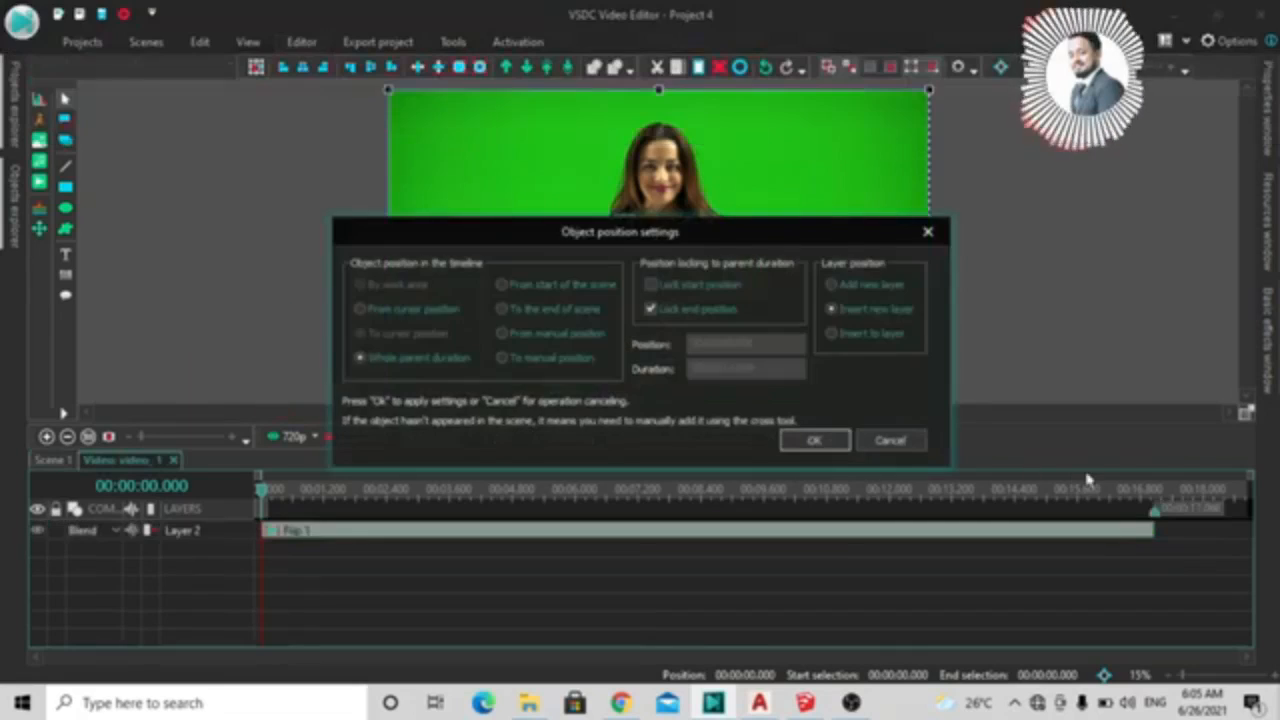
click(835, 437)
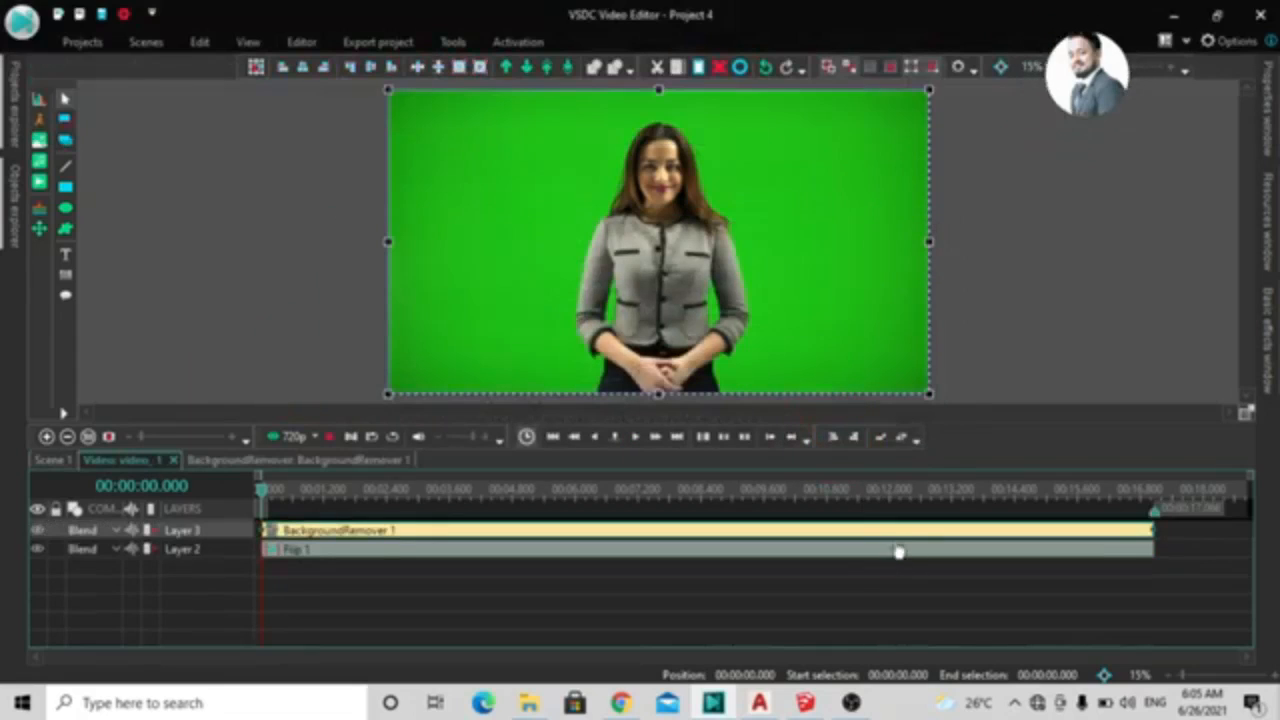
Step: Set the Background remover's chromakey color by sampling the green background in the video preview
right_click(896, 540)
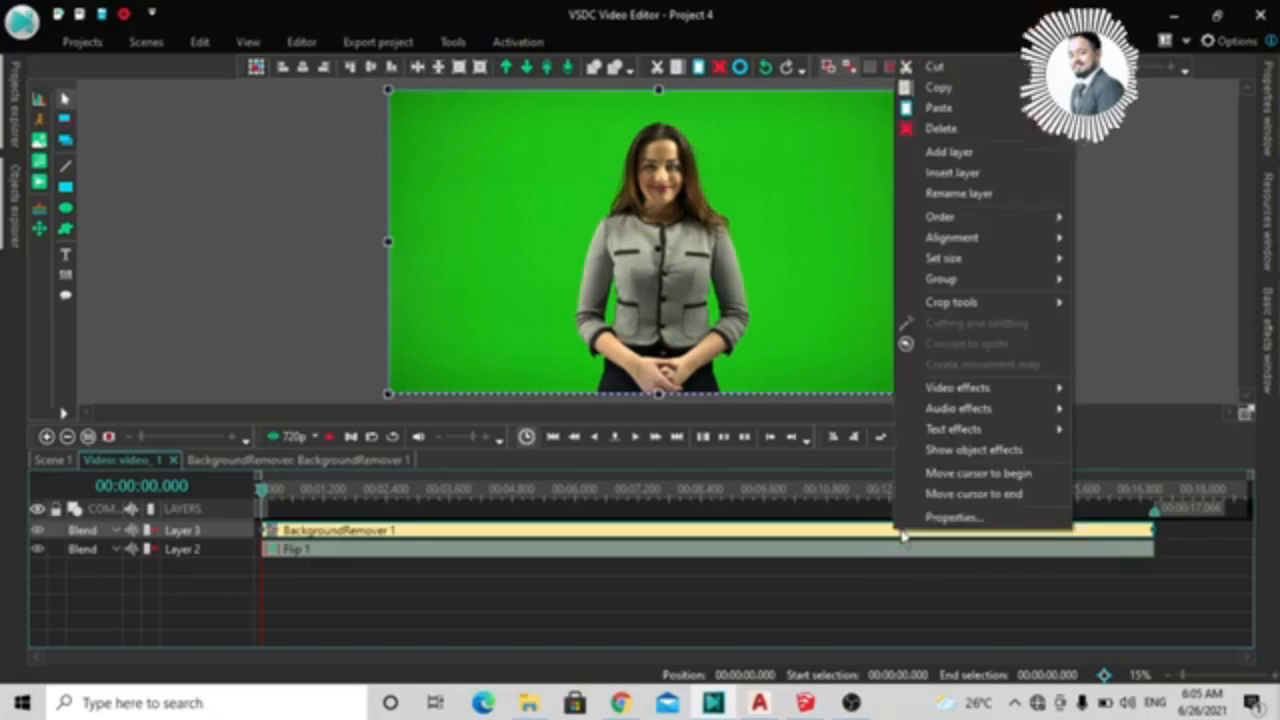
click(960, 517)
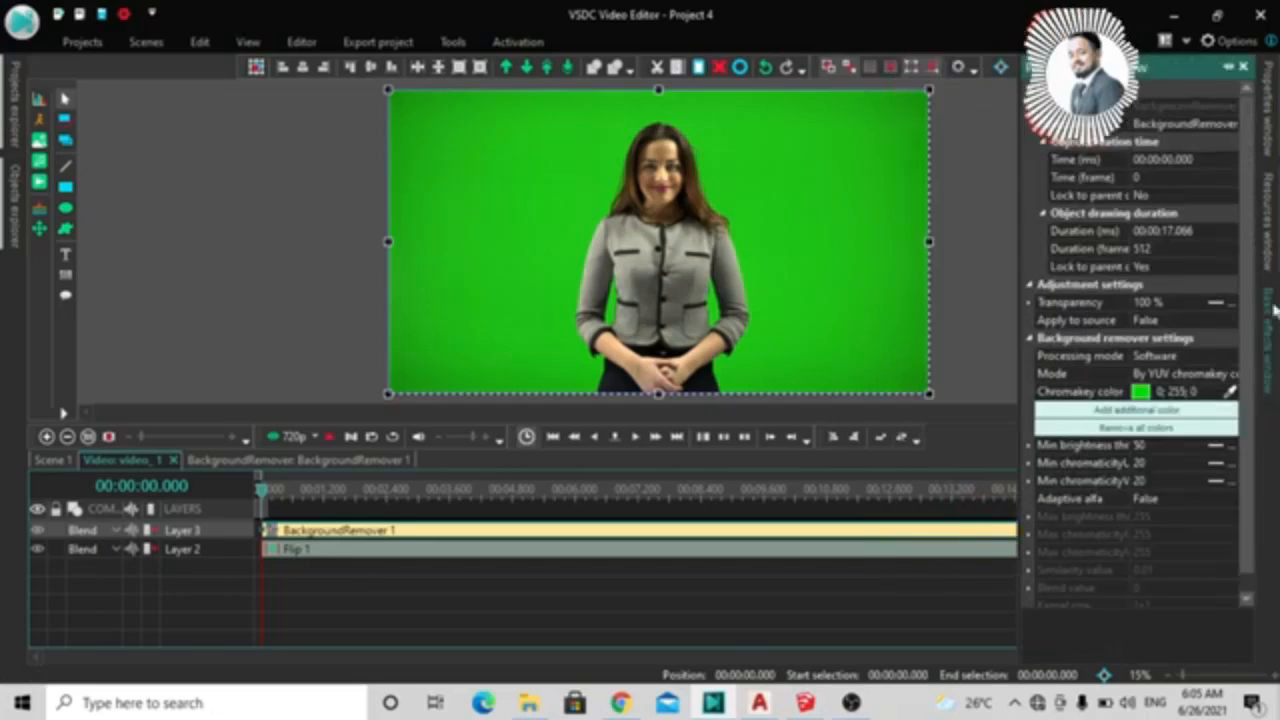
click(1231, 392)
click(884, 230)
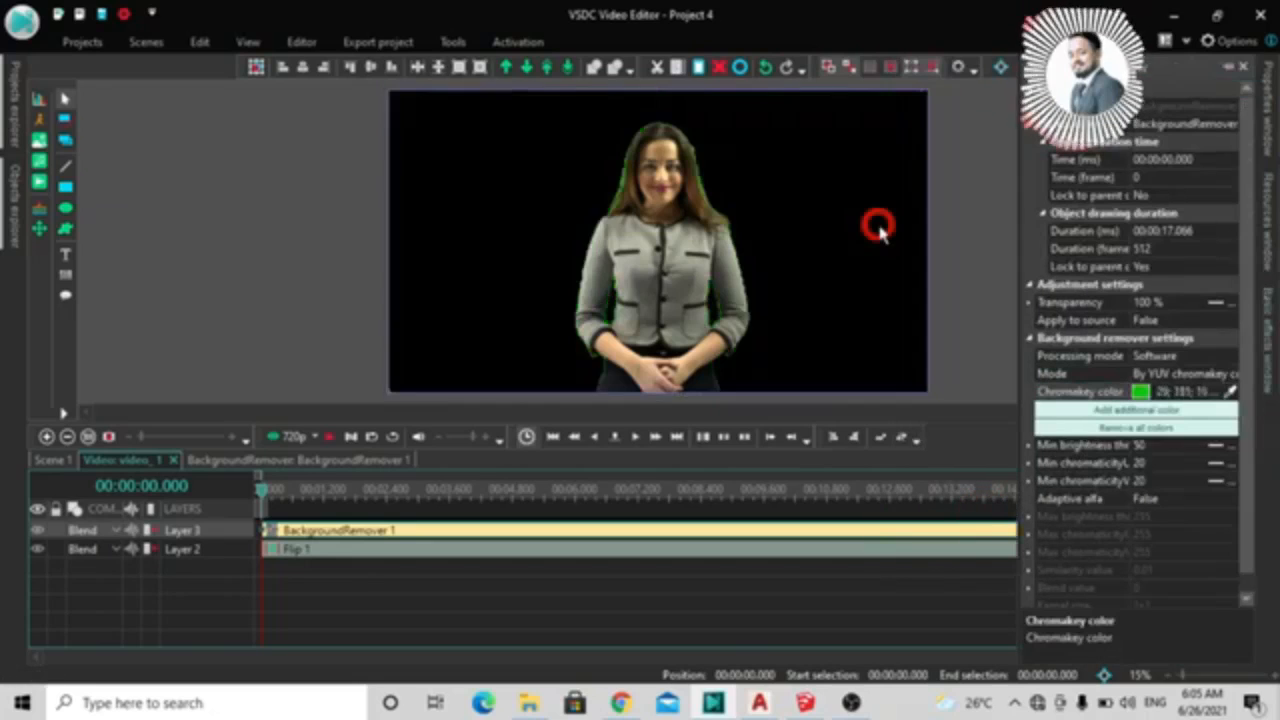
Step: Move the keyed Scene 1 video toward the left side of the frame so the woman stands left of centre
click(84, 41)
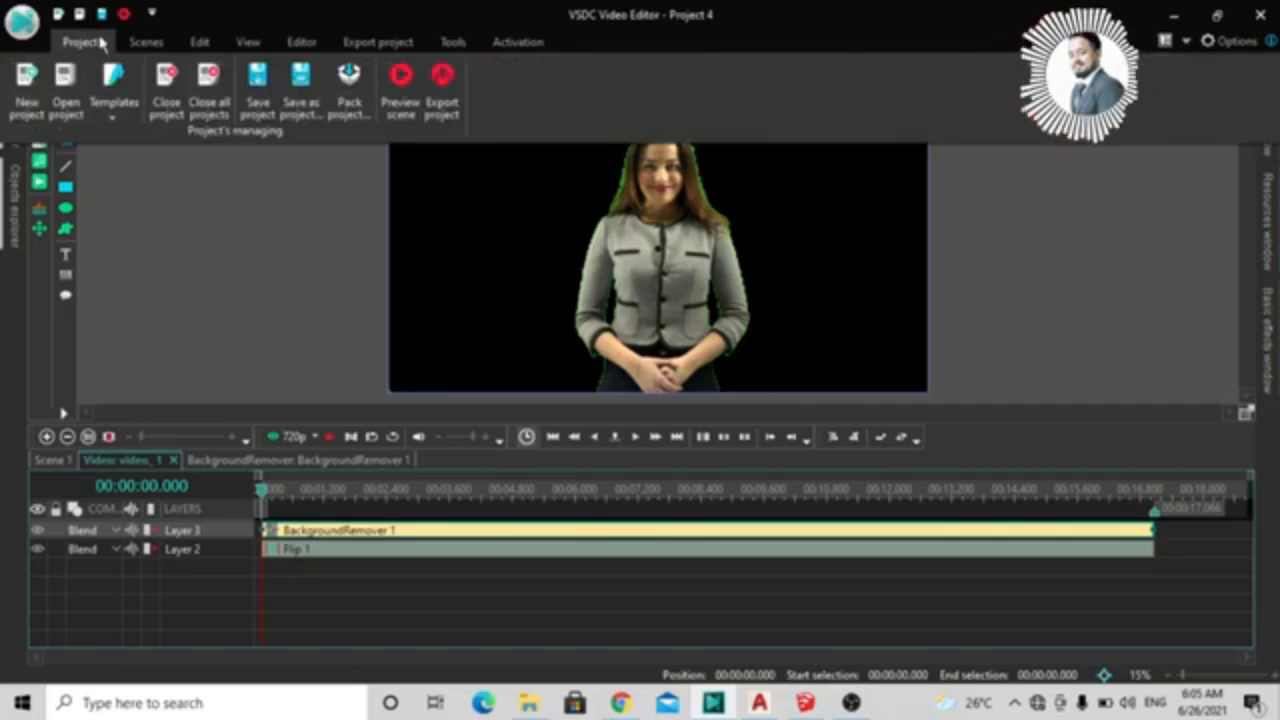
click(683, 283)
drag(683, 283, 572, 282)
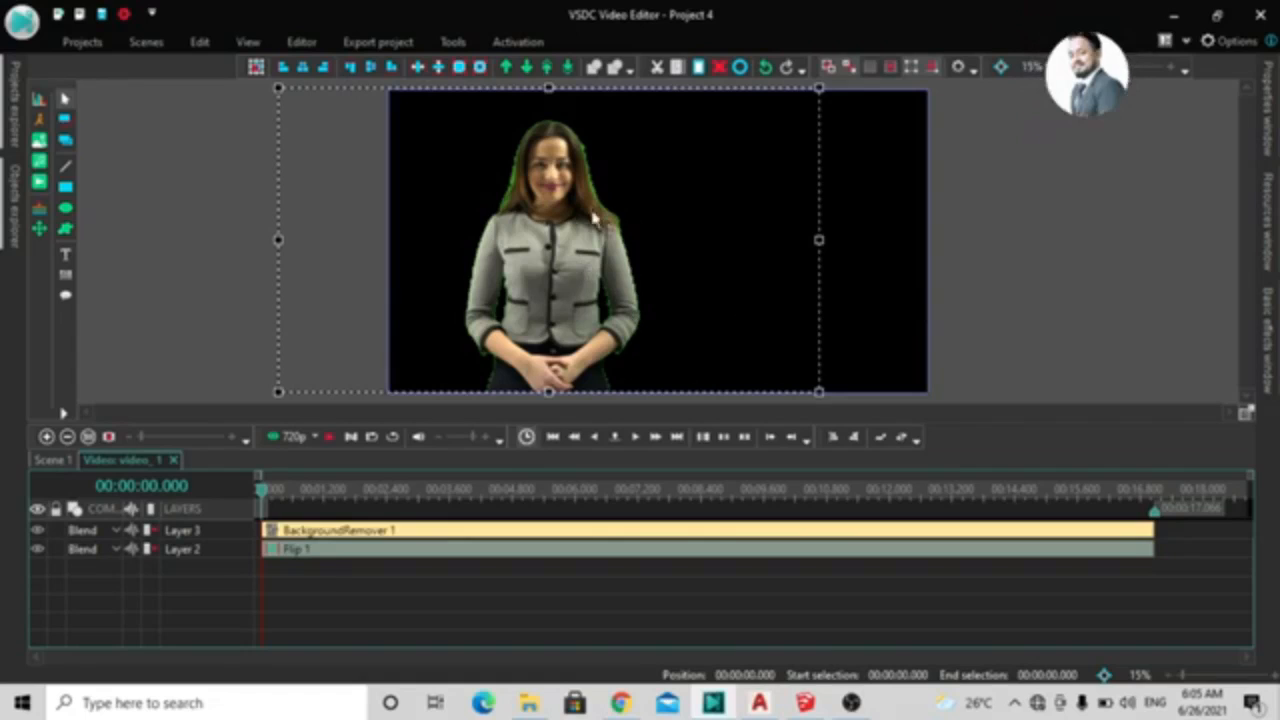
key(ctrl)
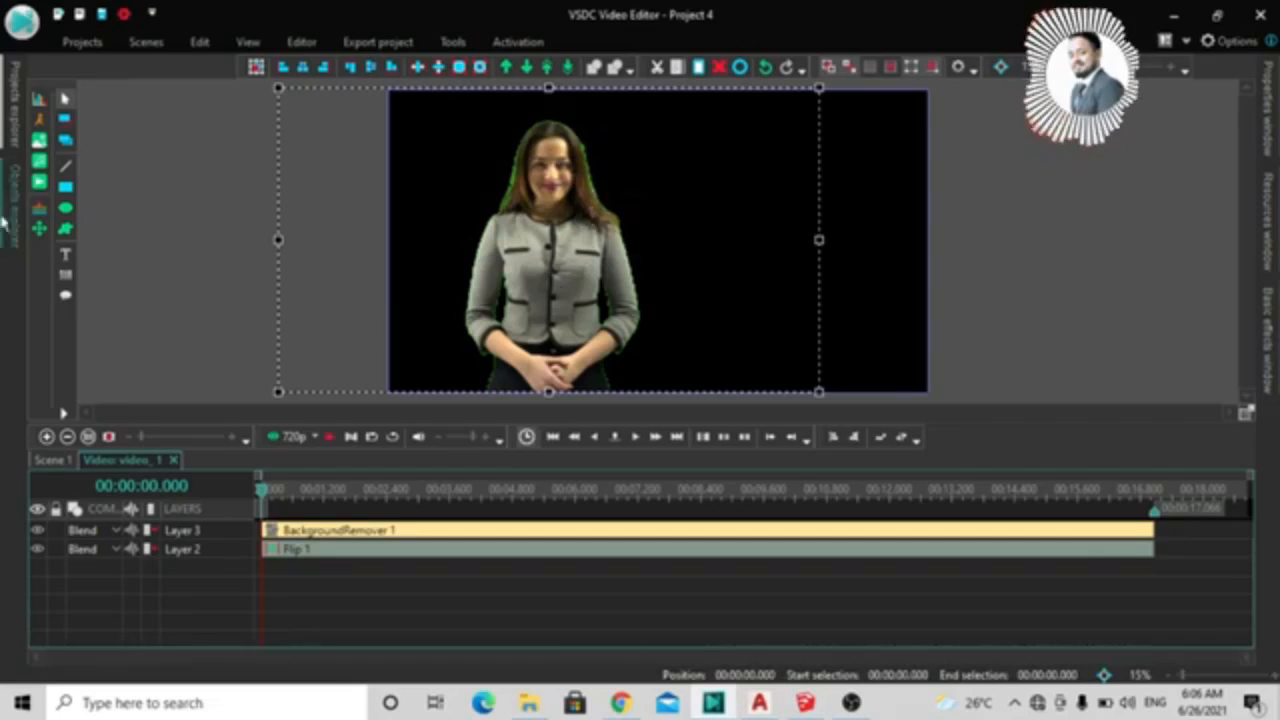
Step: Inspect the Load scene dialog's file types, switch the filter to Any files (*.*), and close it without loading anything
click(150, 48)
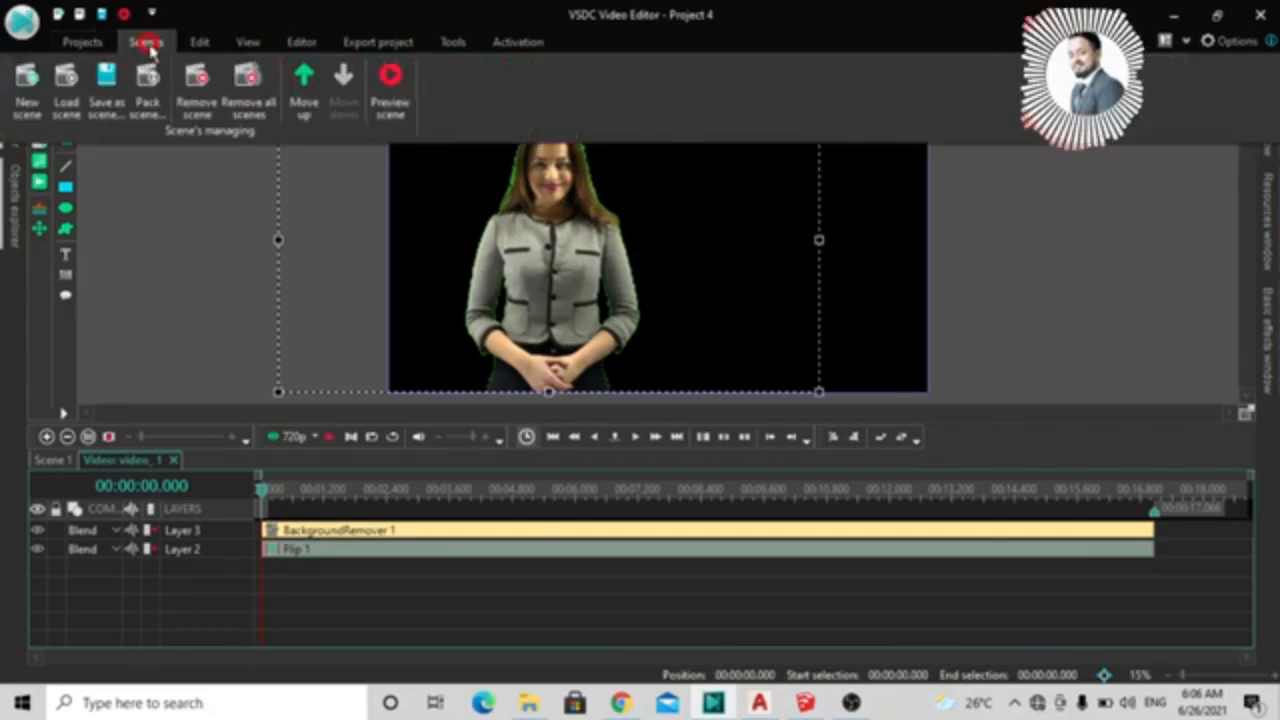
click(74, 118)
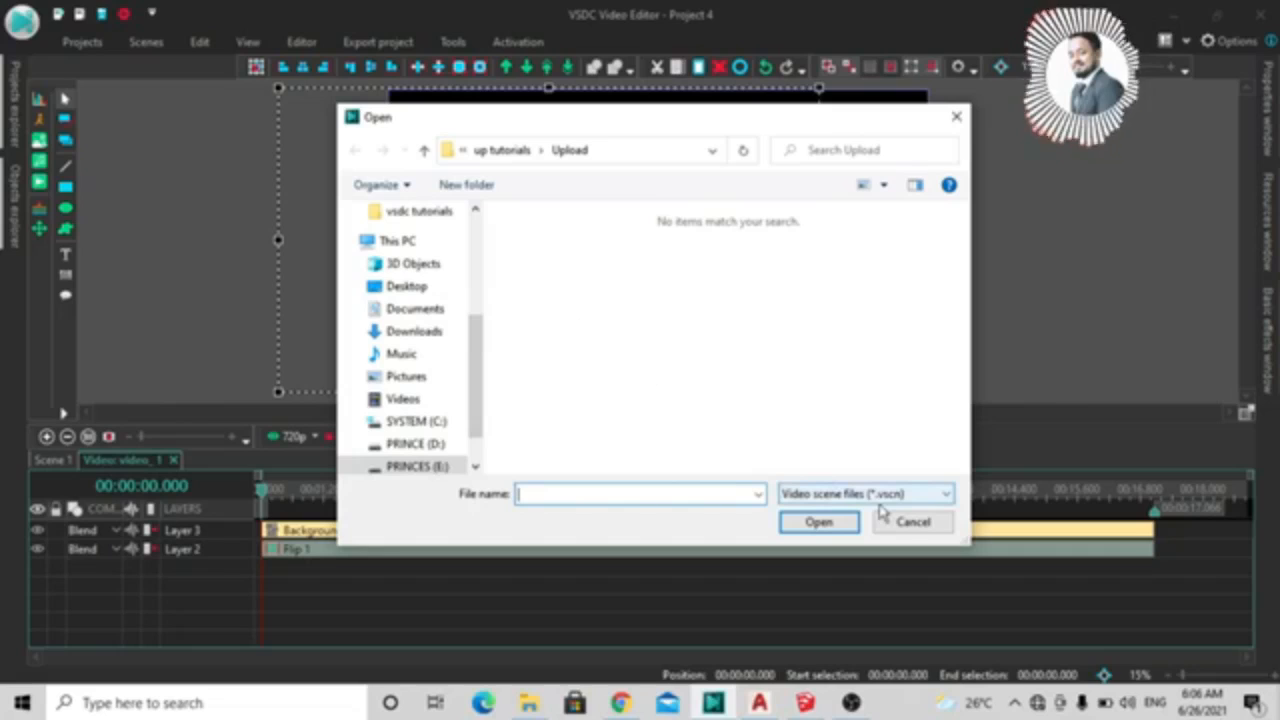
key(ctrl)
key(ctrl)
key(ctrl)
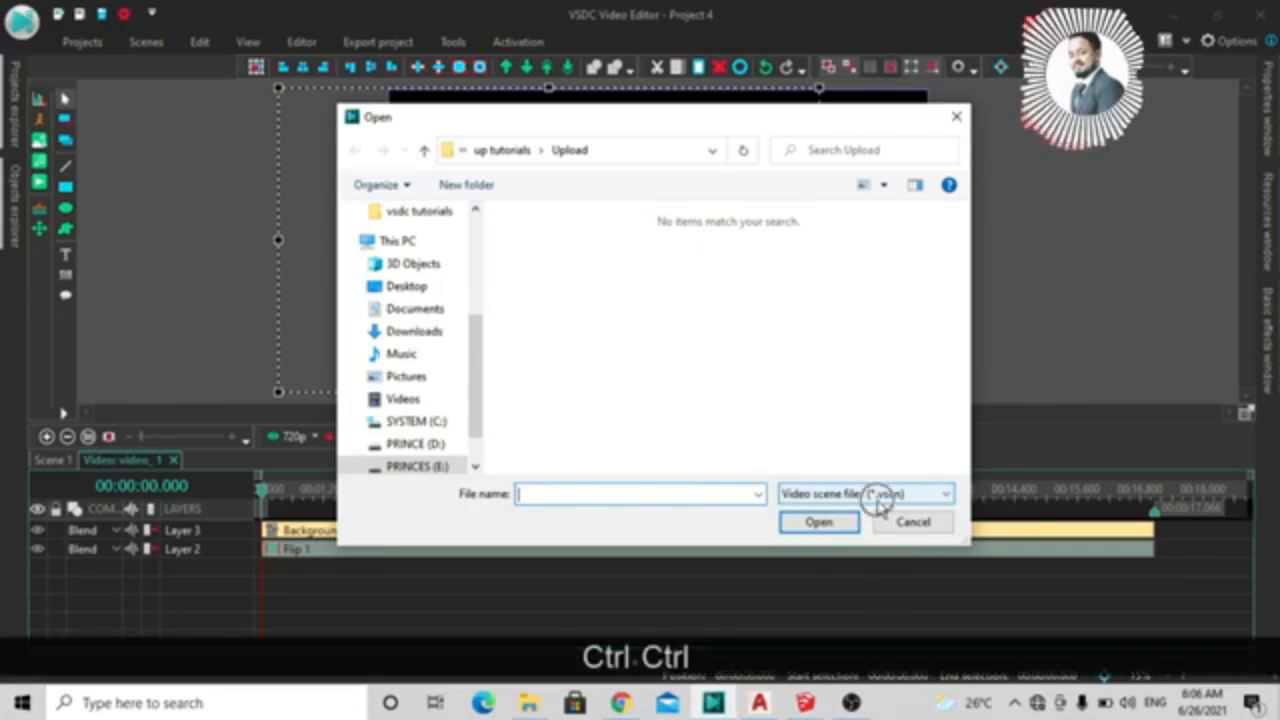
click(878, 500)
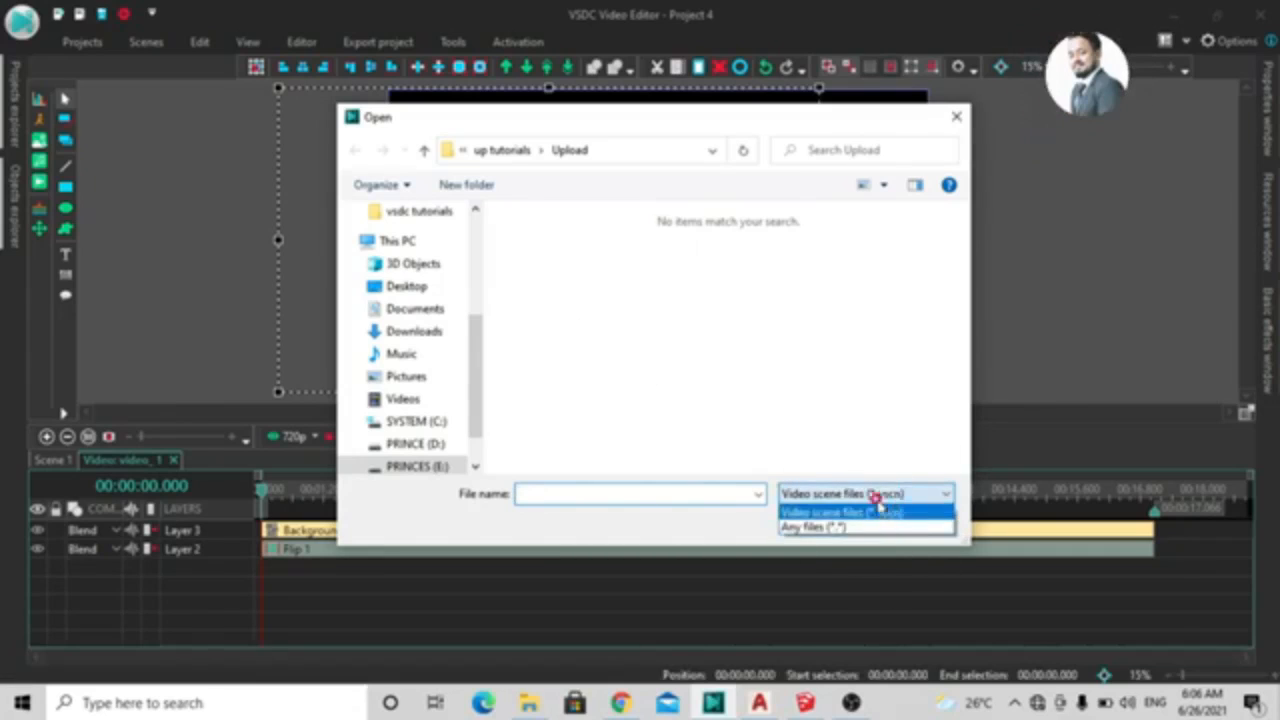
click(879, 508)
click(878, 502)
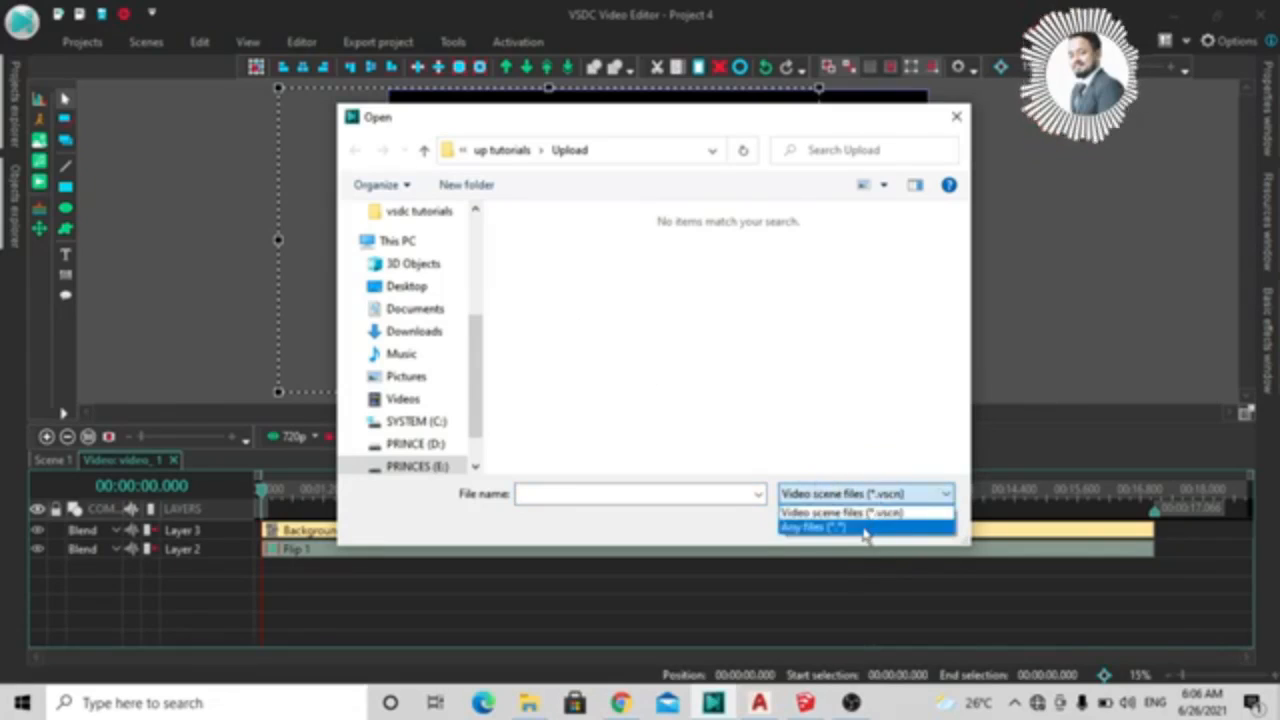
click(866, 533)
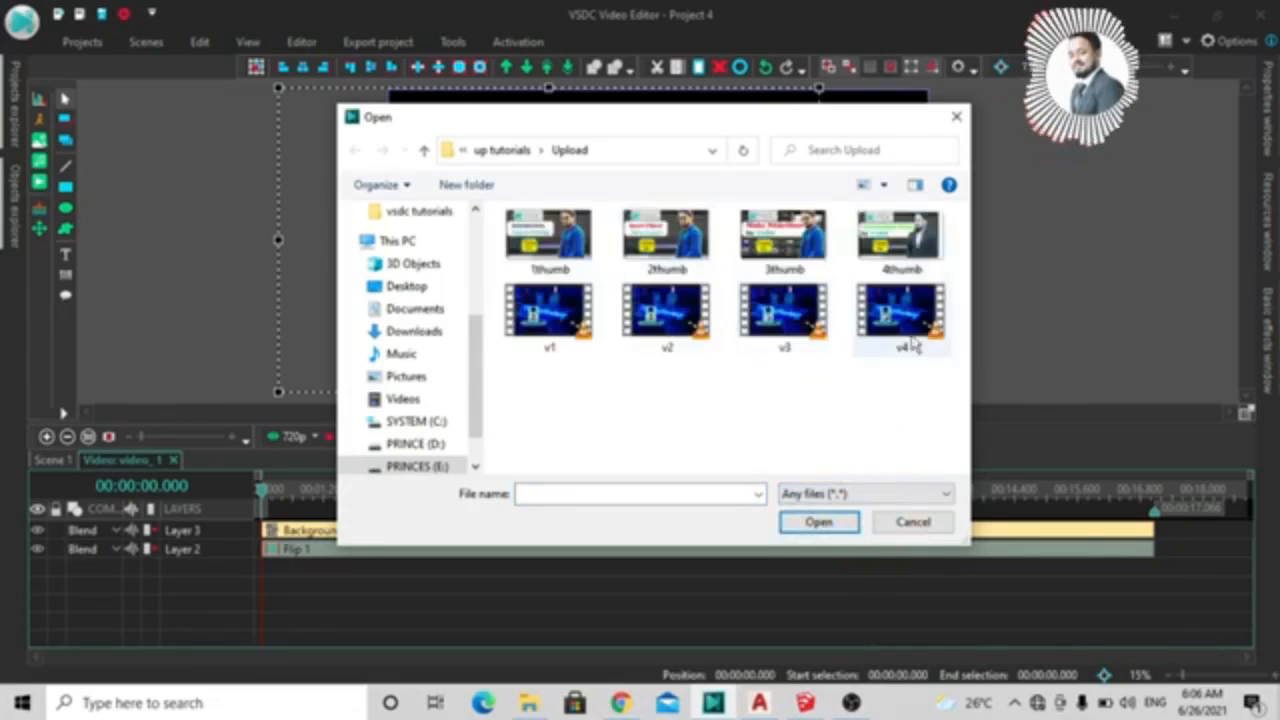
click(957, 118)
Step: Inspect the file type offered when saving Scene 1 as a separate file, and close the dialog without saving
click(138, 44)
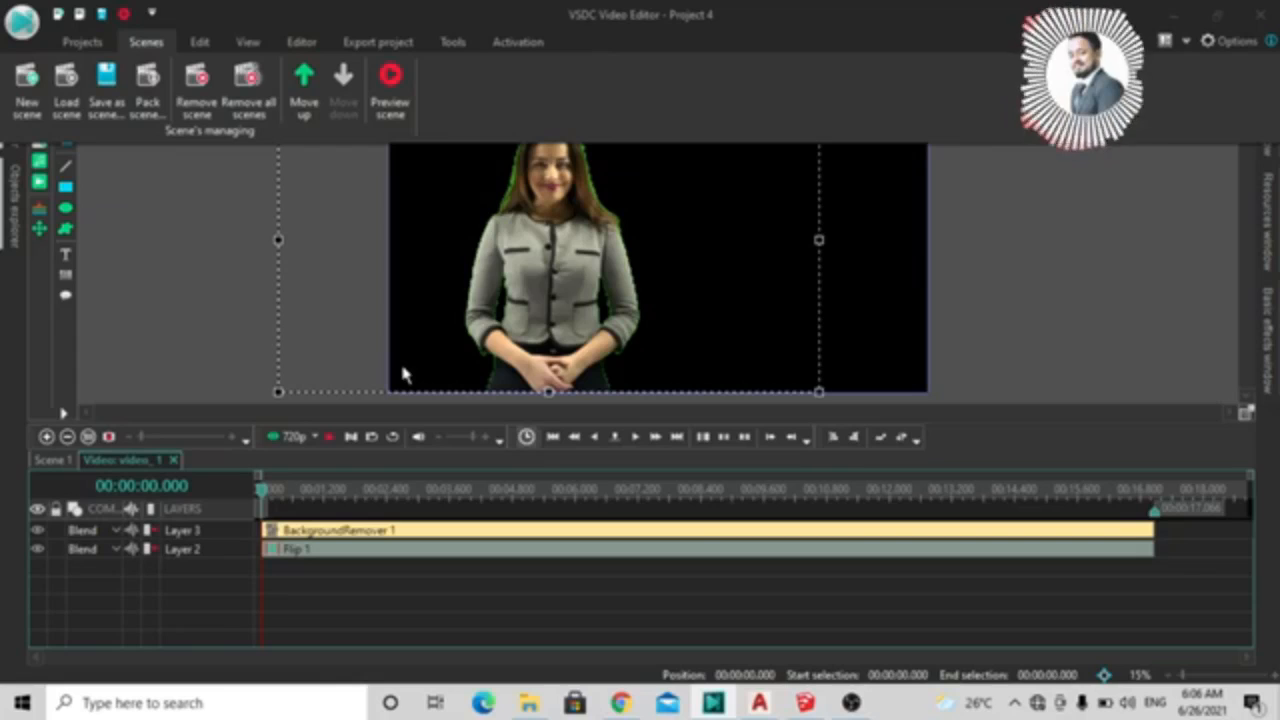
click(107, 112)
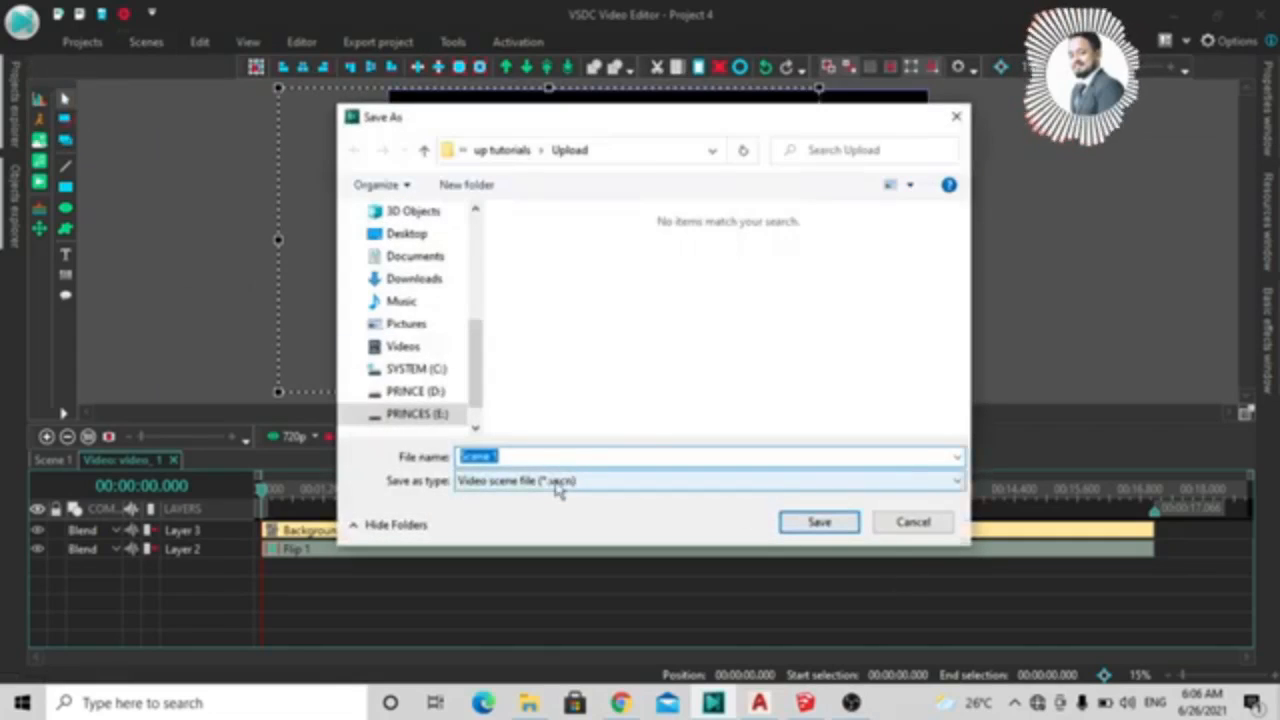
key(ctrl)
key(ctrl)
key(ctrl)
key(ctrl)
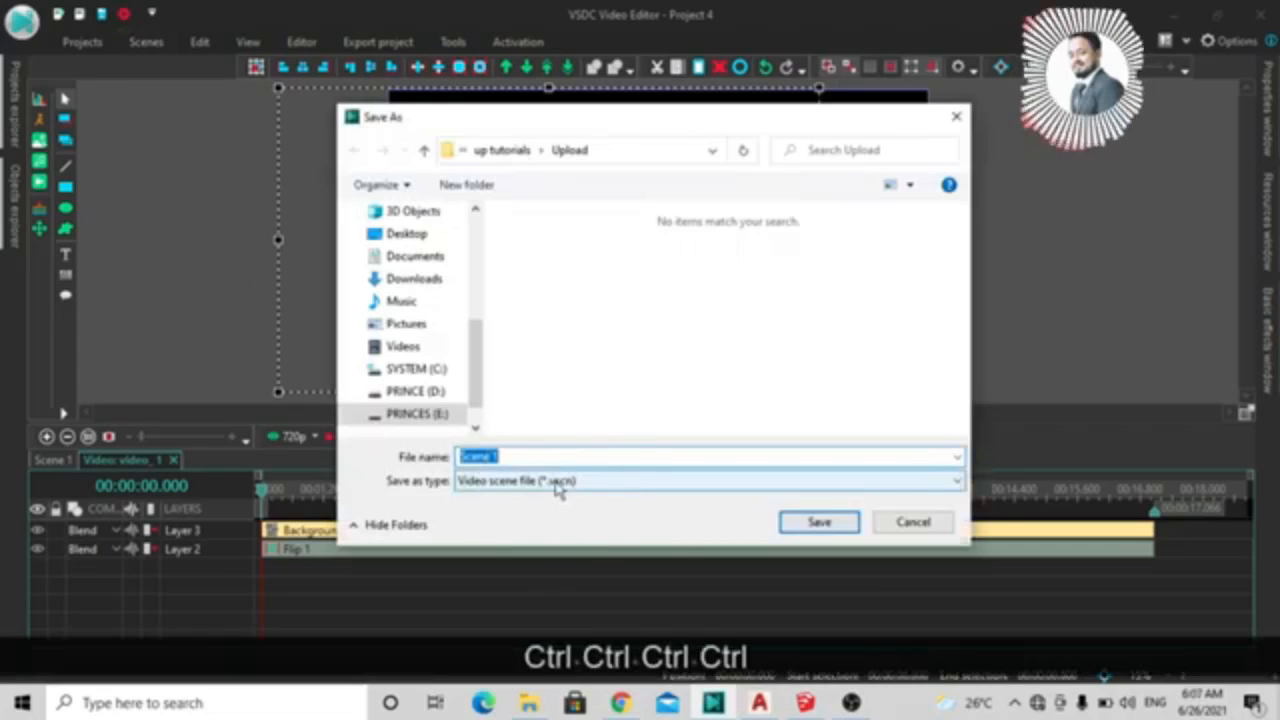
click(557, 484)
click(557, 484)
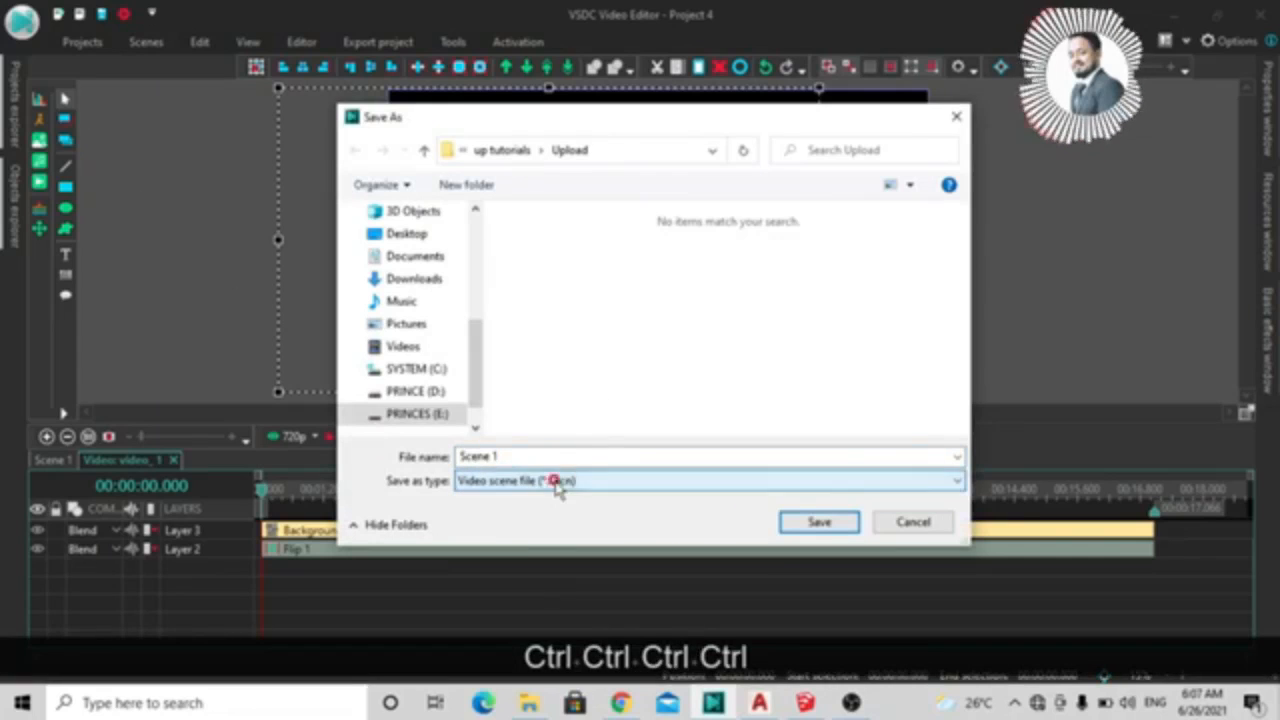
click(956, 117)
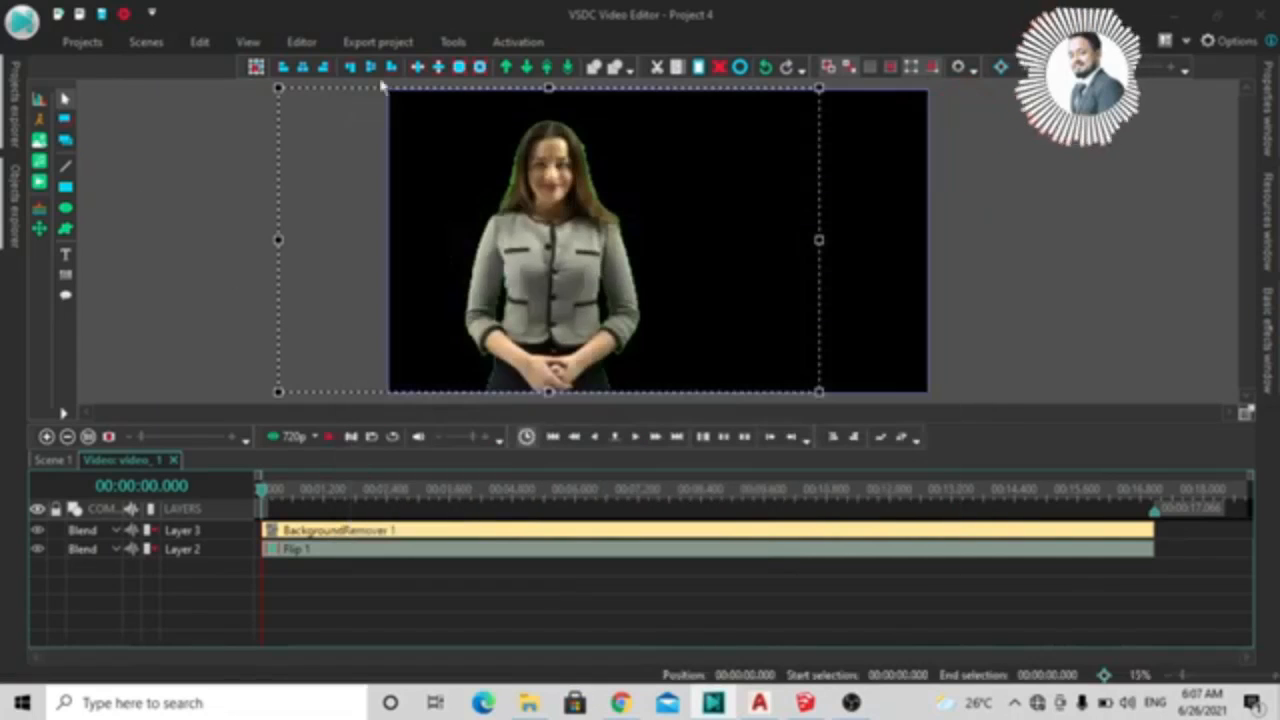
Step: Examine the Pack scene command's save type options for Scene 1, and cancel without packing the scene
click(146, 42)
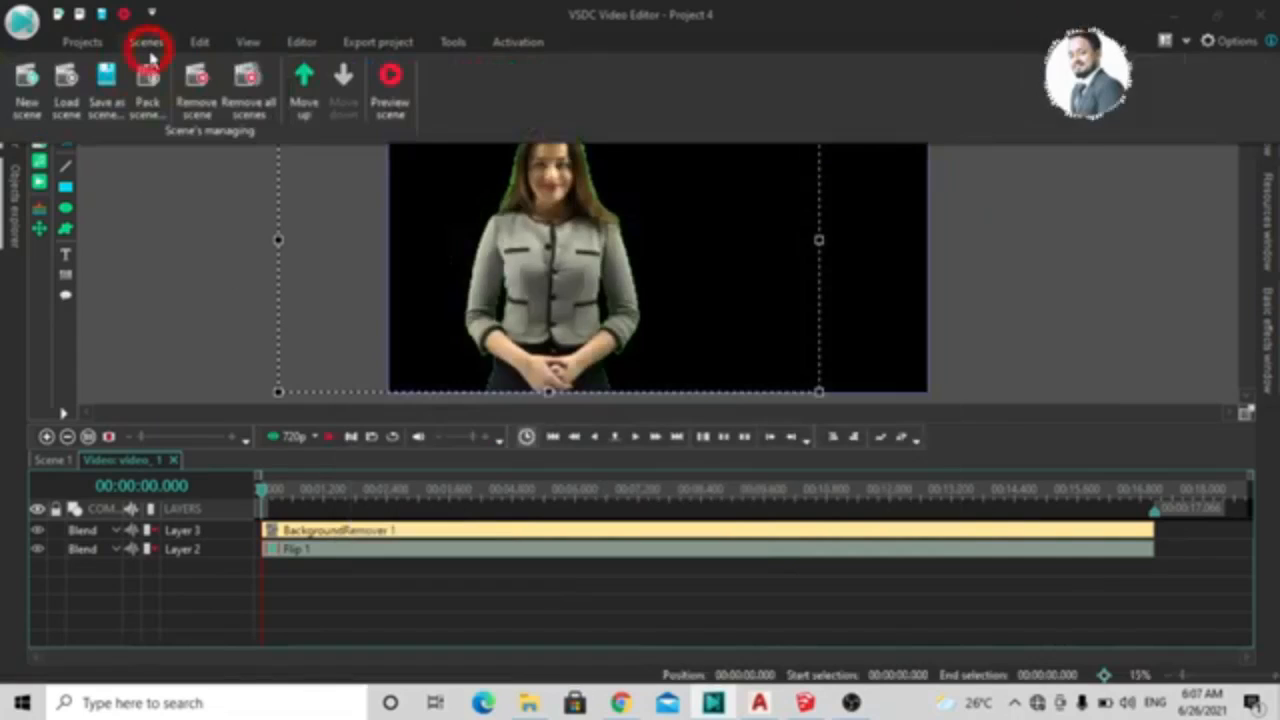
click(150, 107)
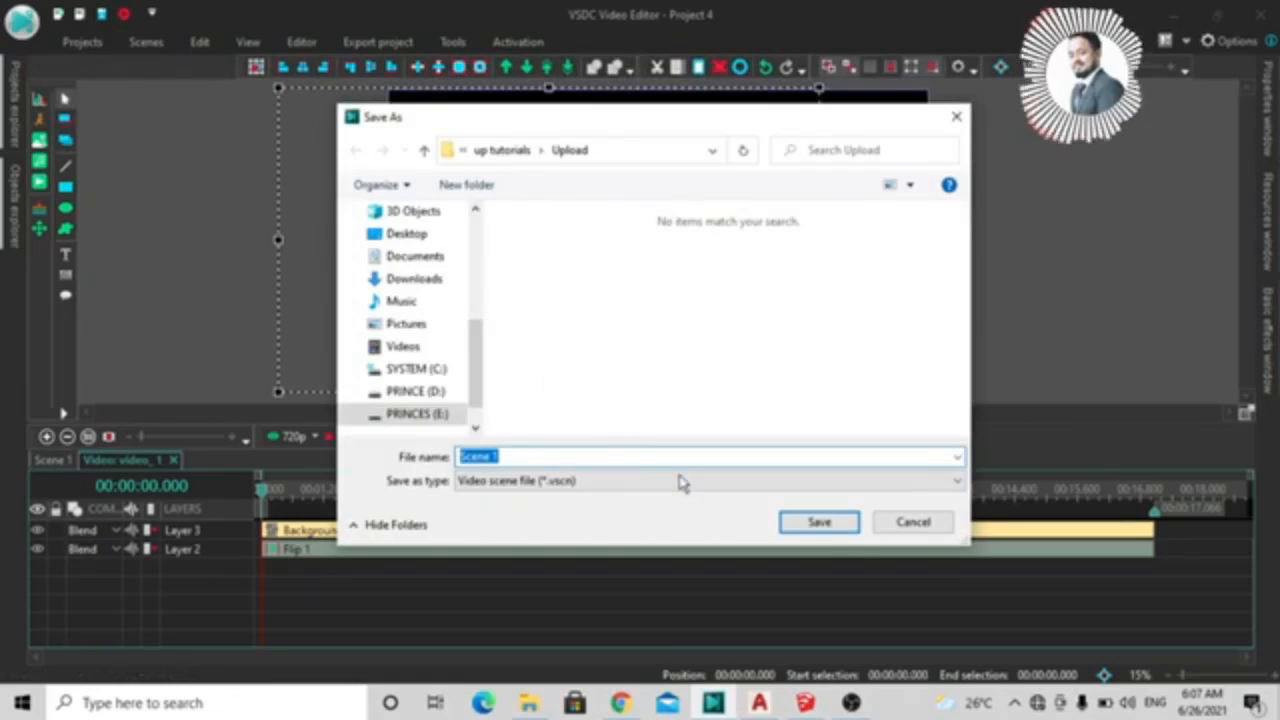
click(684, 483)
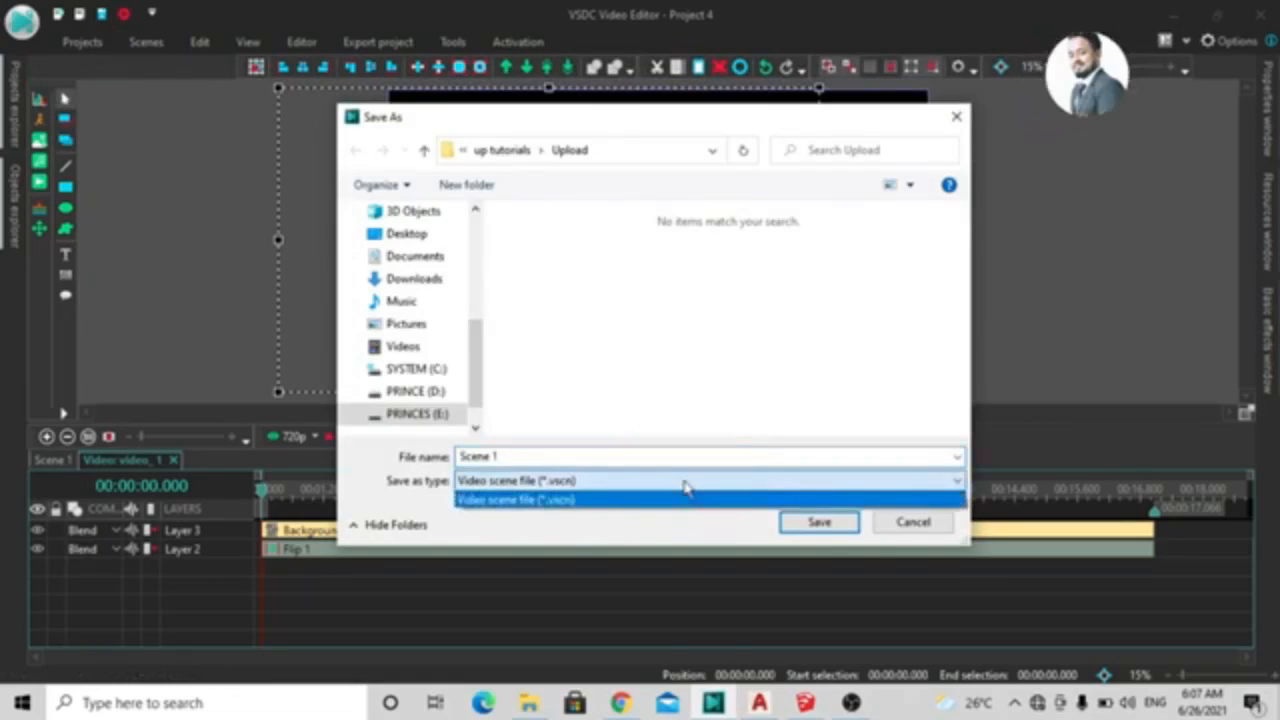
click(683, 484)
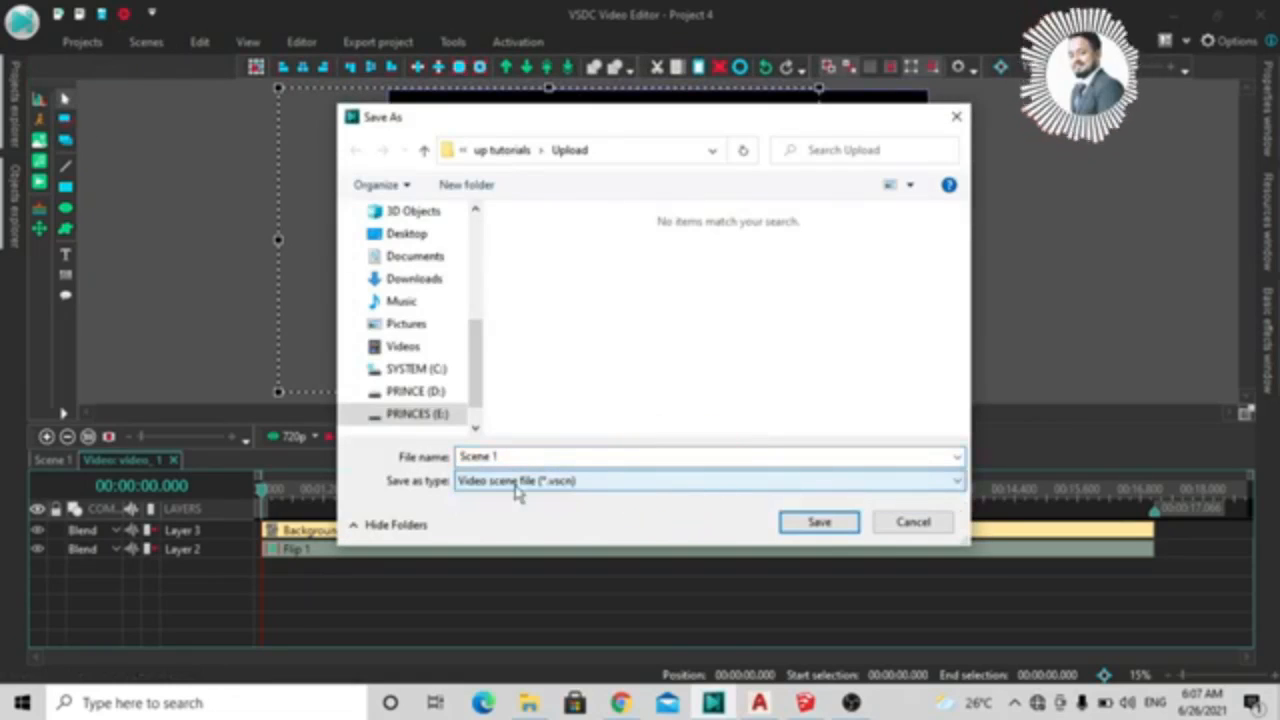
click(910, 522)
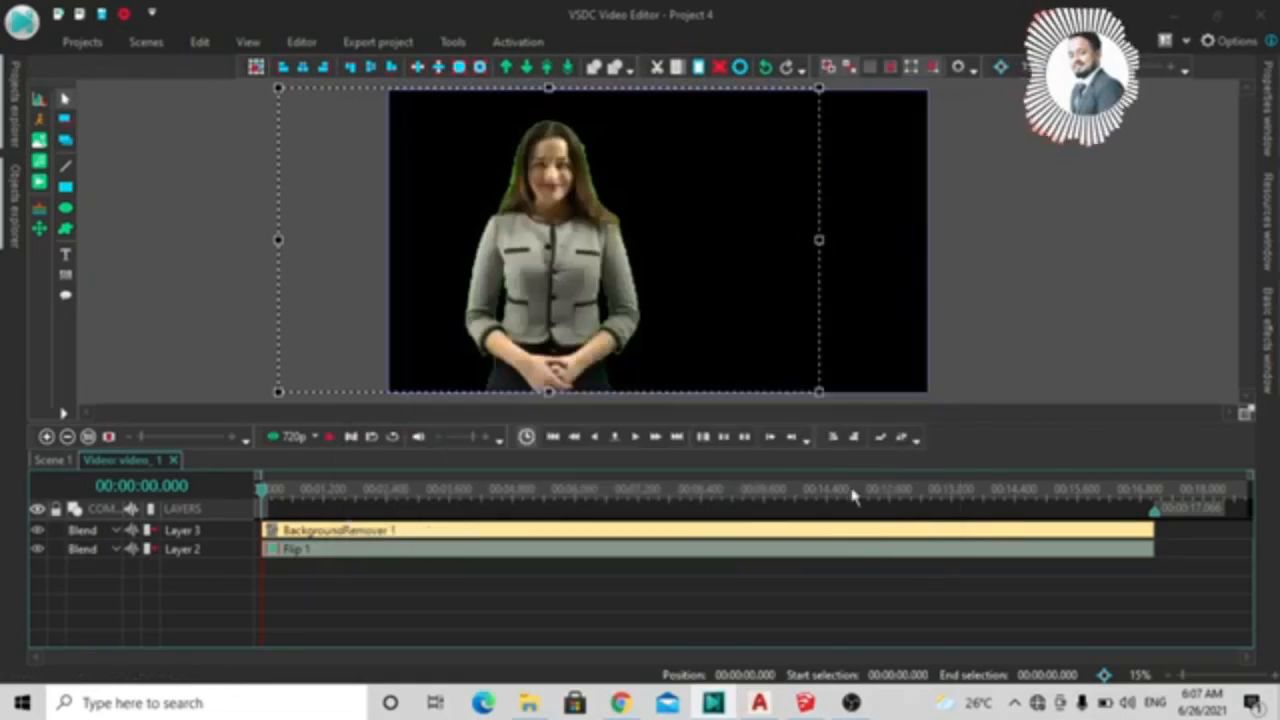
Step: Call up the removal confirmation for Scene 1 and dismiss it without deleting the scene
click(148, 44)
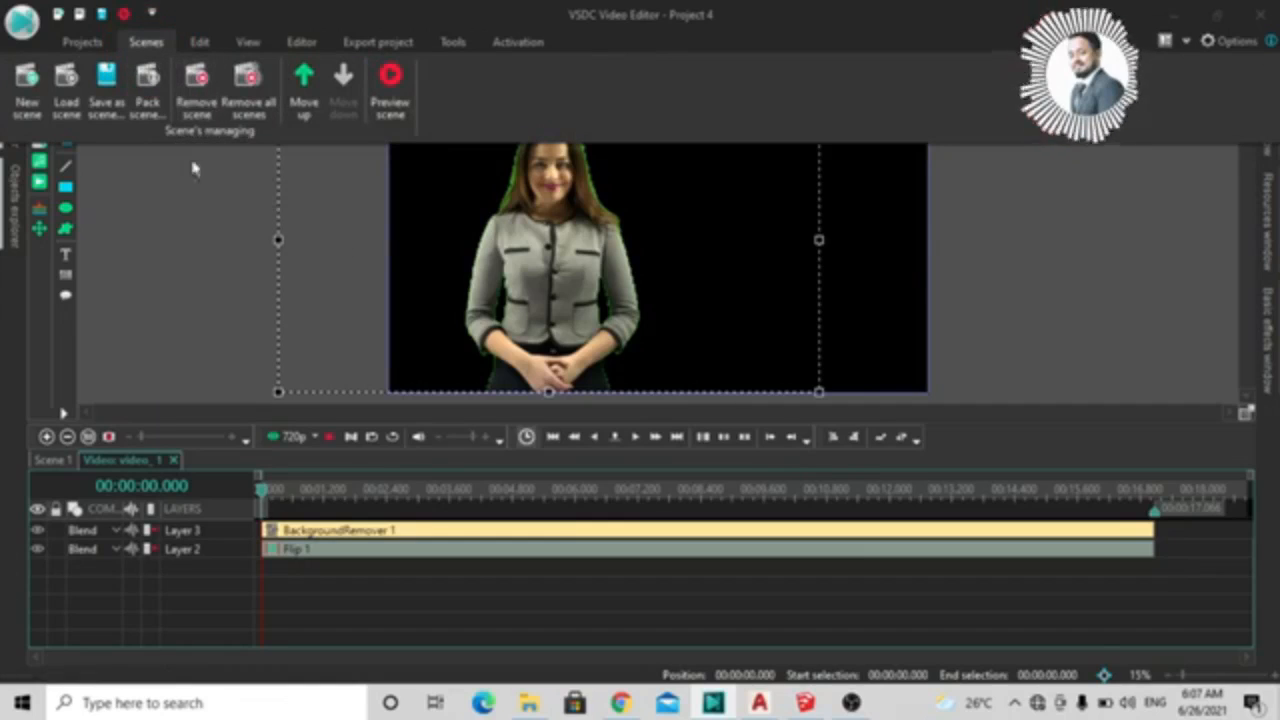
click(197, 93)
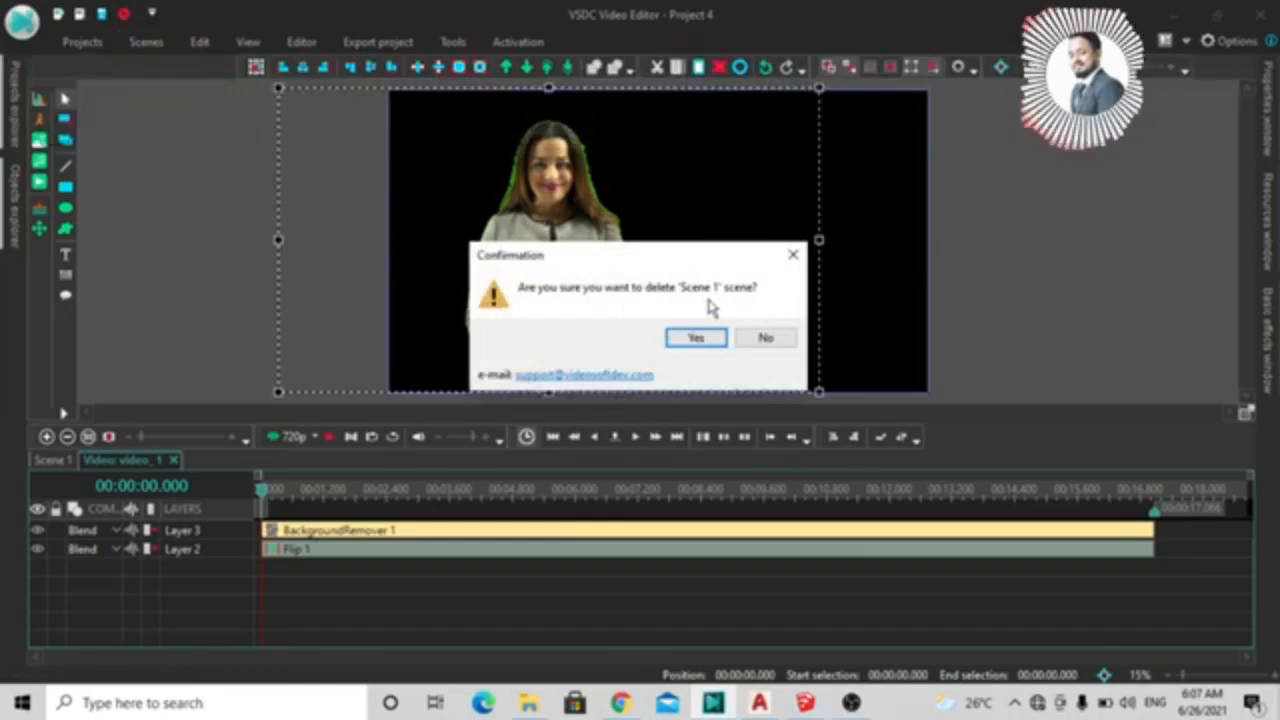
key(ctrl)
key(ctrl)
key(ctrl)
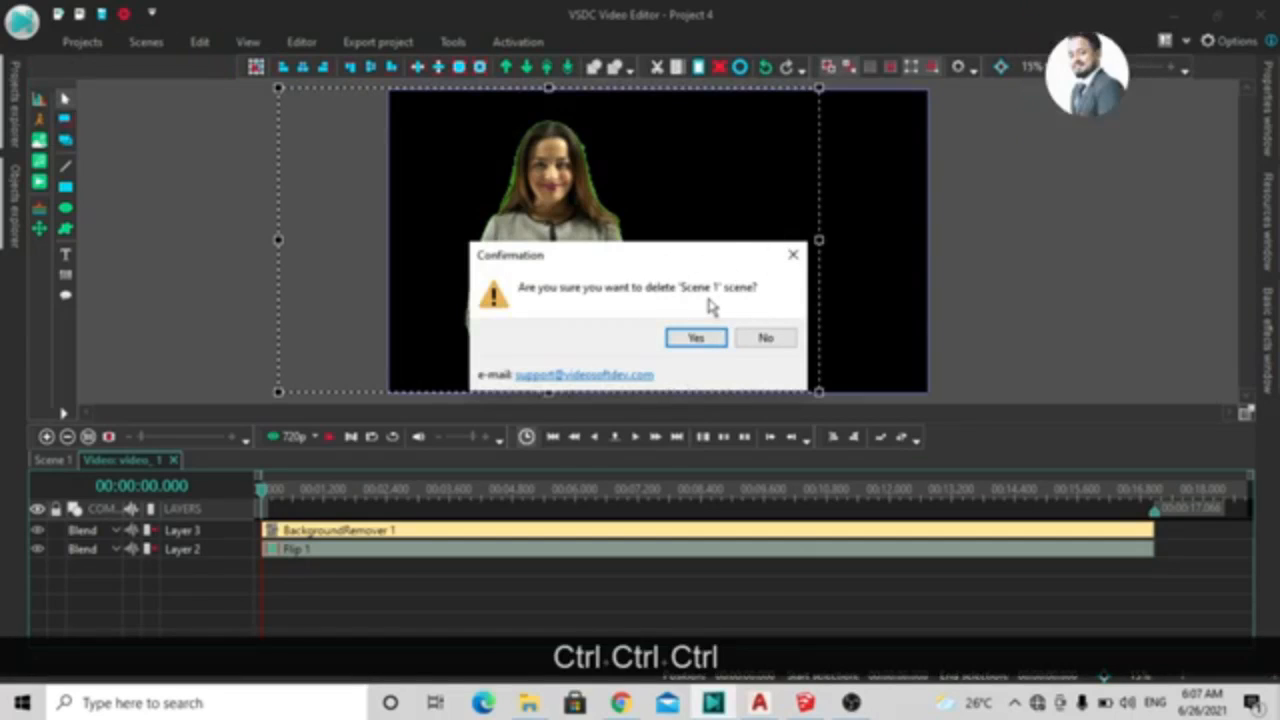
key(ctrl)
key(ctrl)
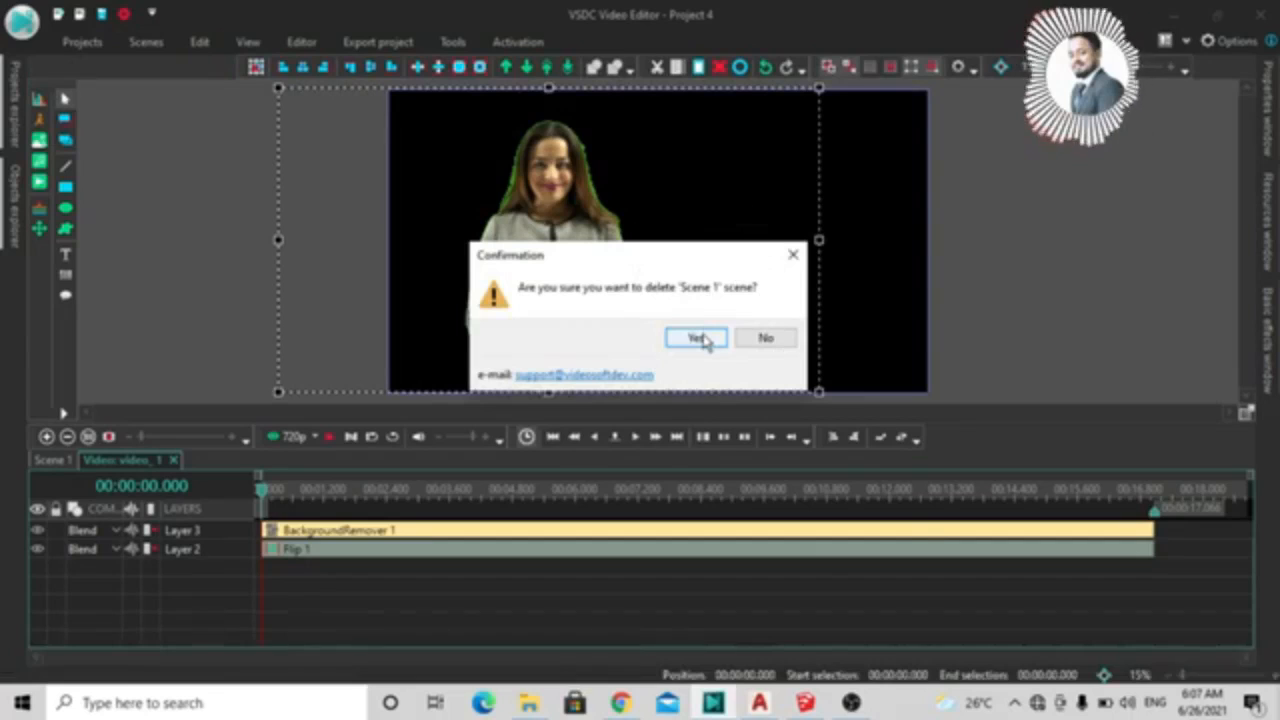
click(795, 256)
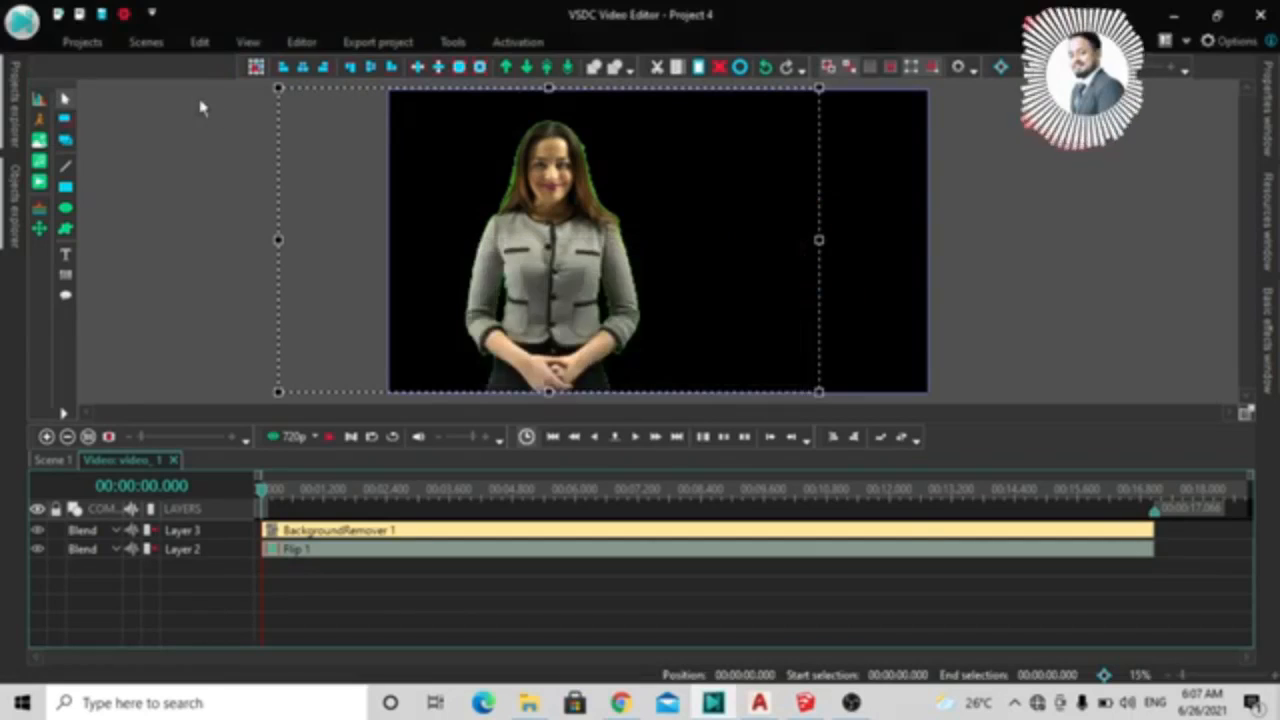
Step: Move Scene 1 above Scene 0 in Project 4 and check the order in the Projects explorer
click(146, 44)
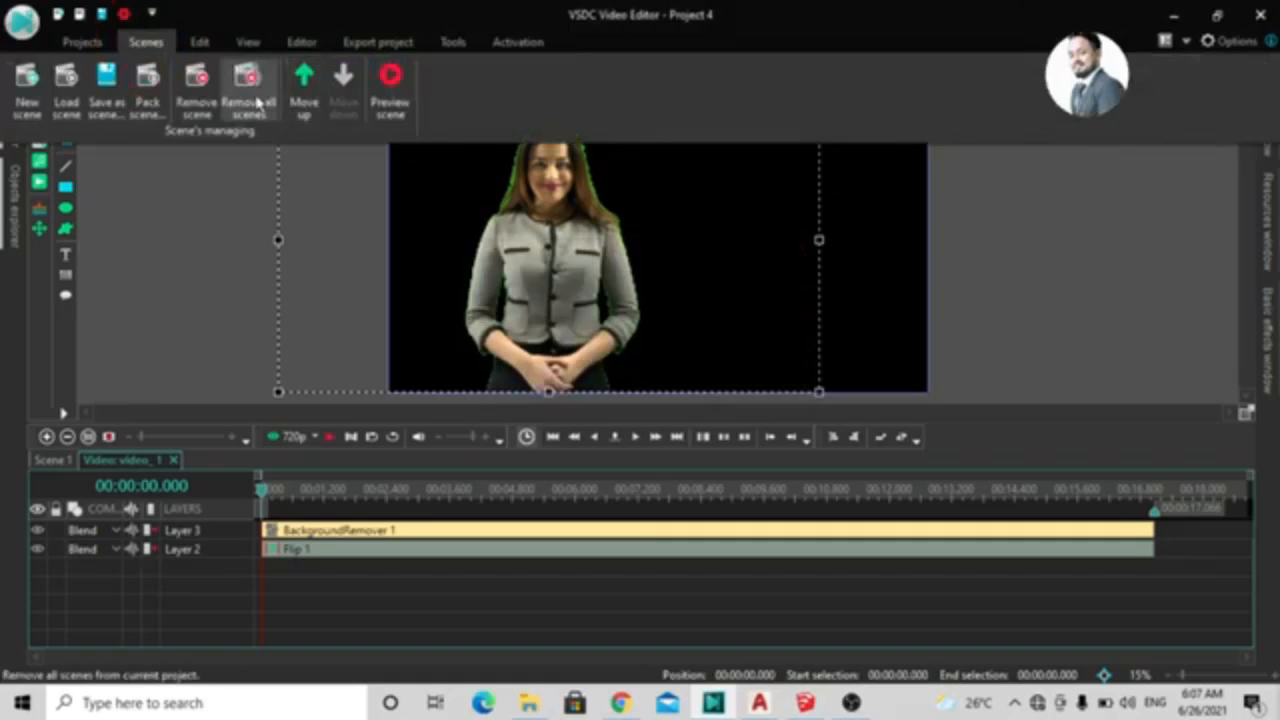
click(305, 111)
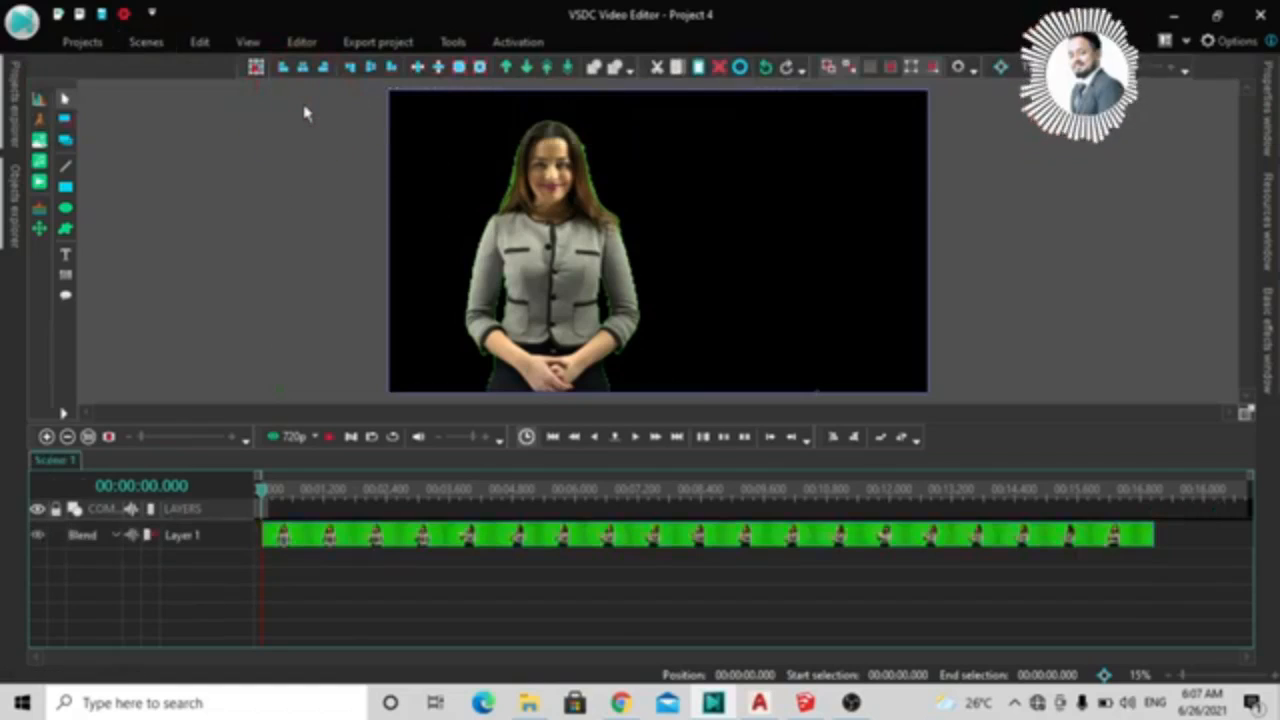
click(14, 95)
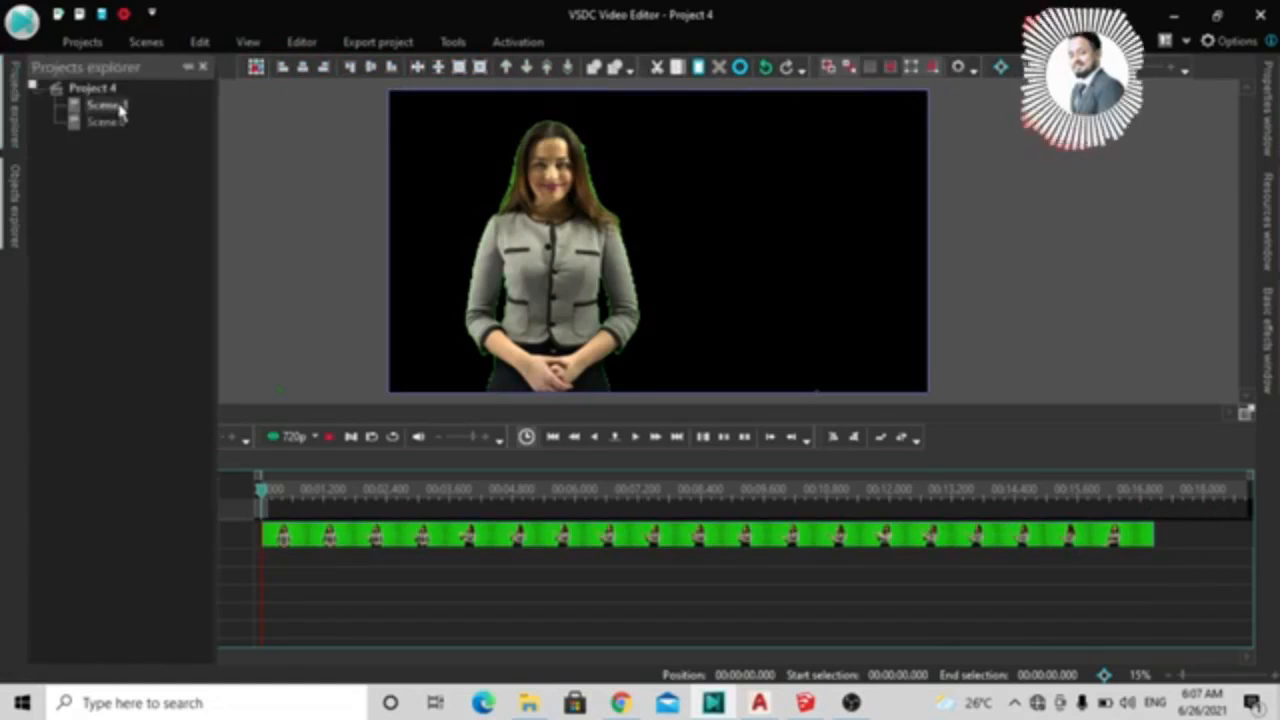
key(ctrl)
key(ctrl)
key(ctrl)
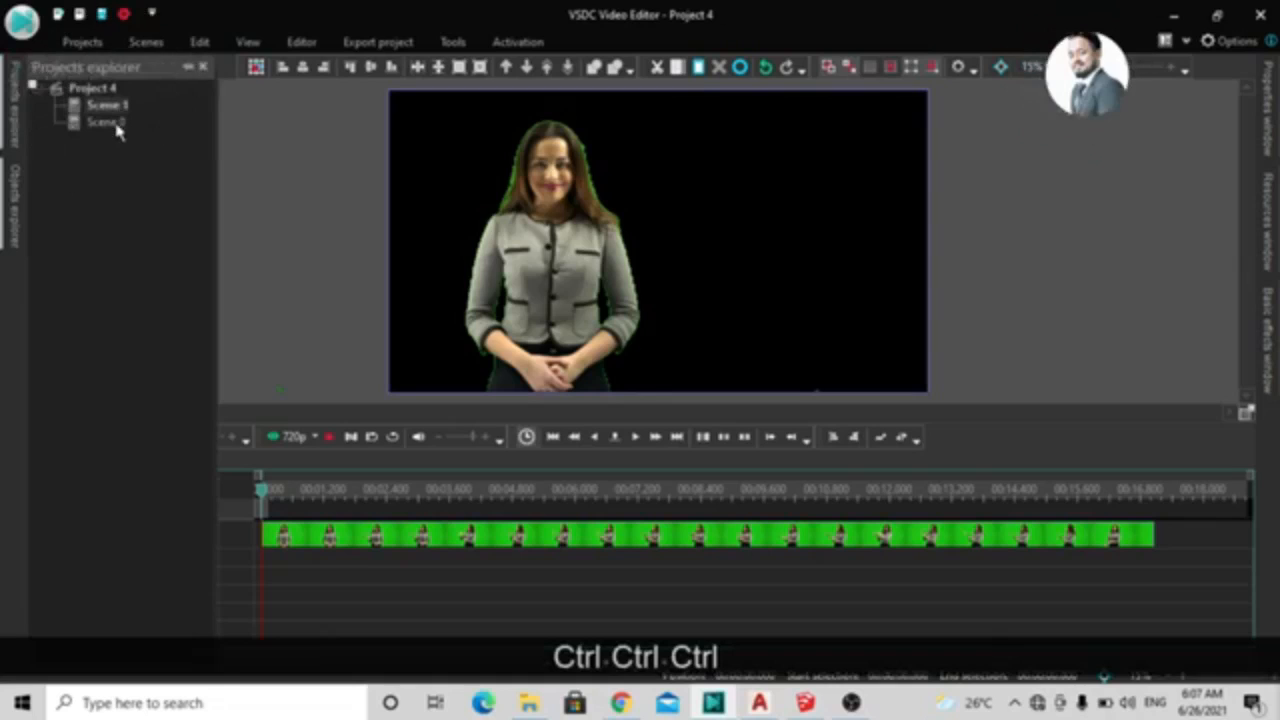
click(287, 122)
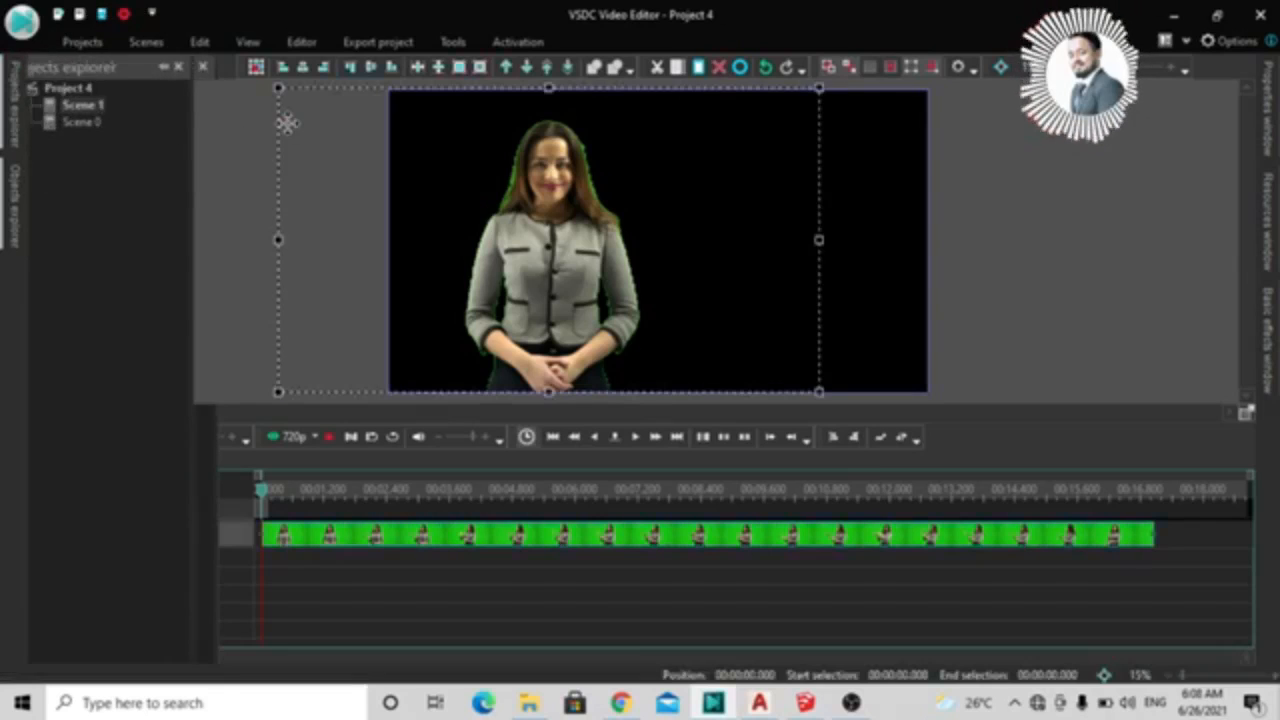
Step: Move Scene 1 back down below Scene 0 and run a scene preview
click(145, 45)
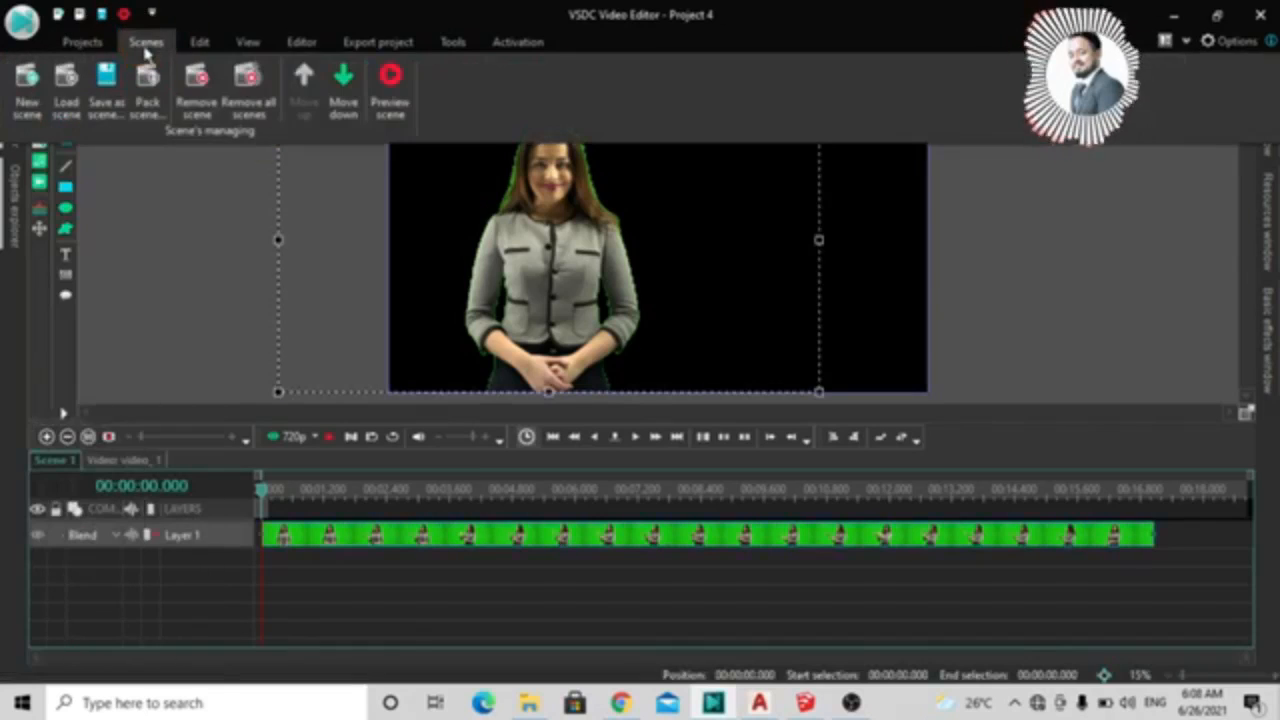
click(344, 92)
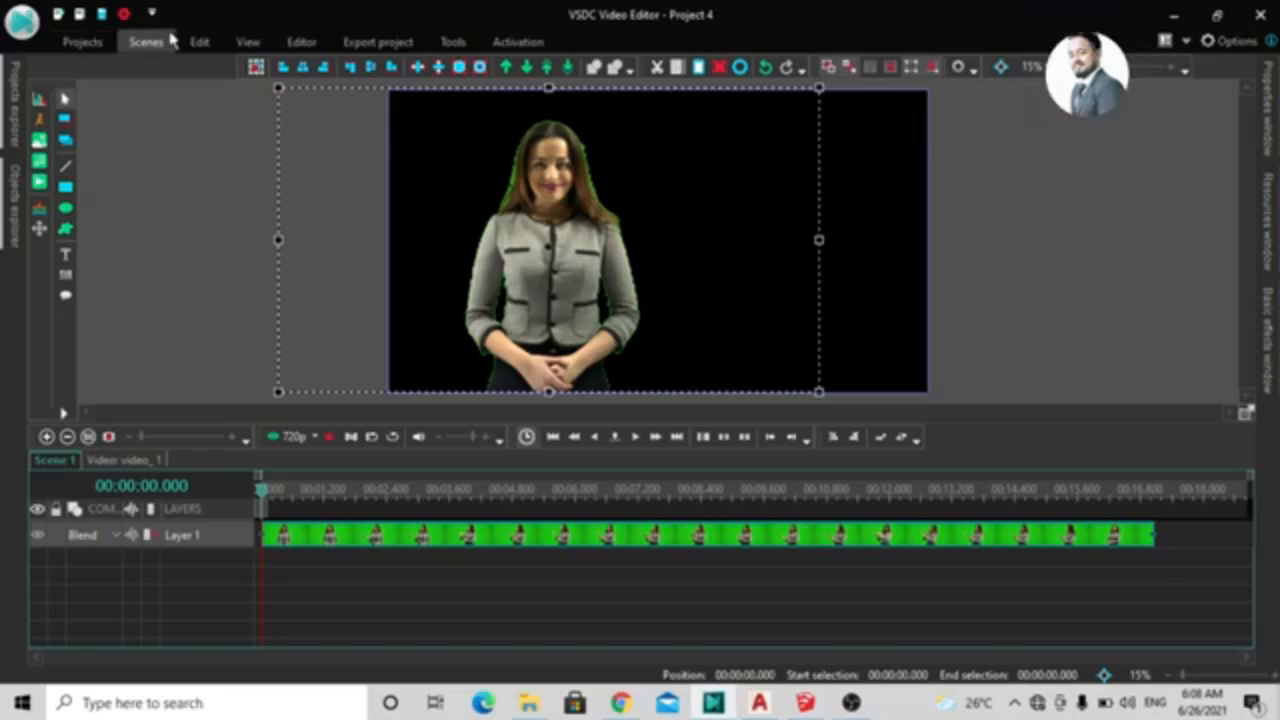
click(160, 40)
click(390, 85)
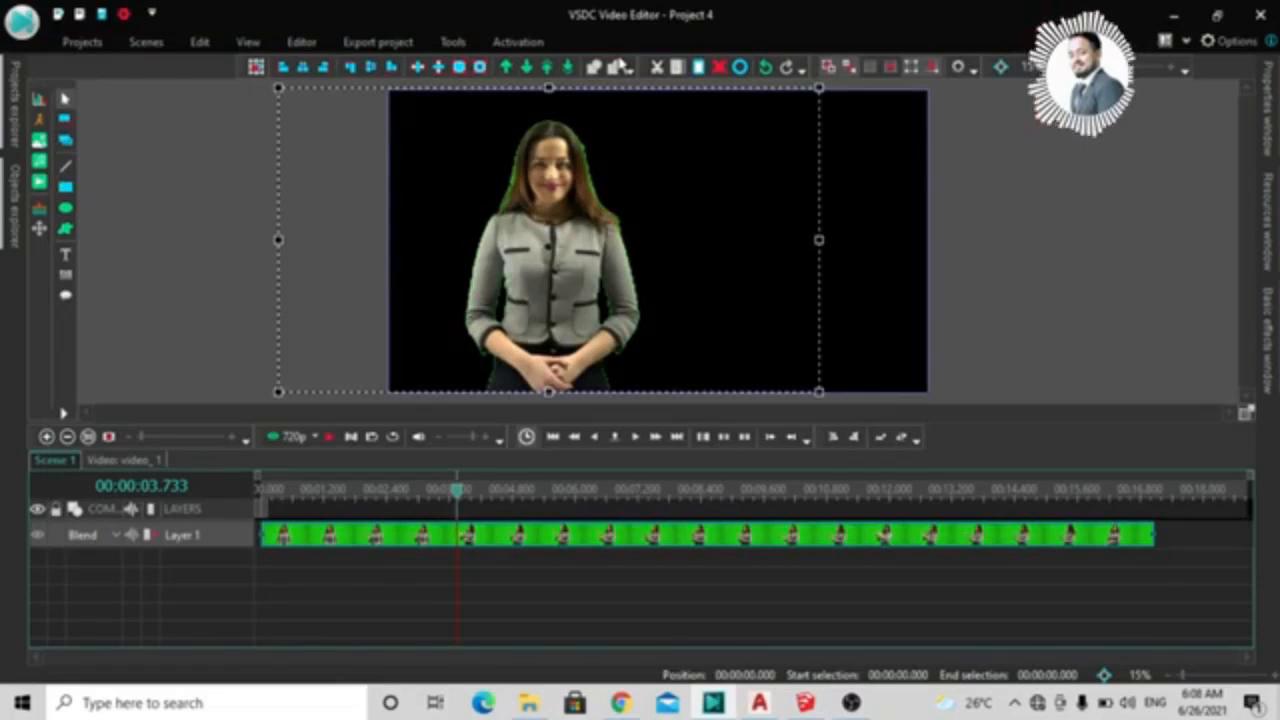
Step: Check the order of Project 4's scenes in the Projects explorer and review the scene management commands again
click(90, 42)
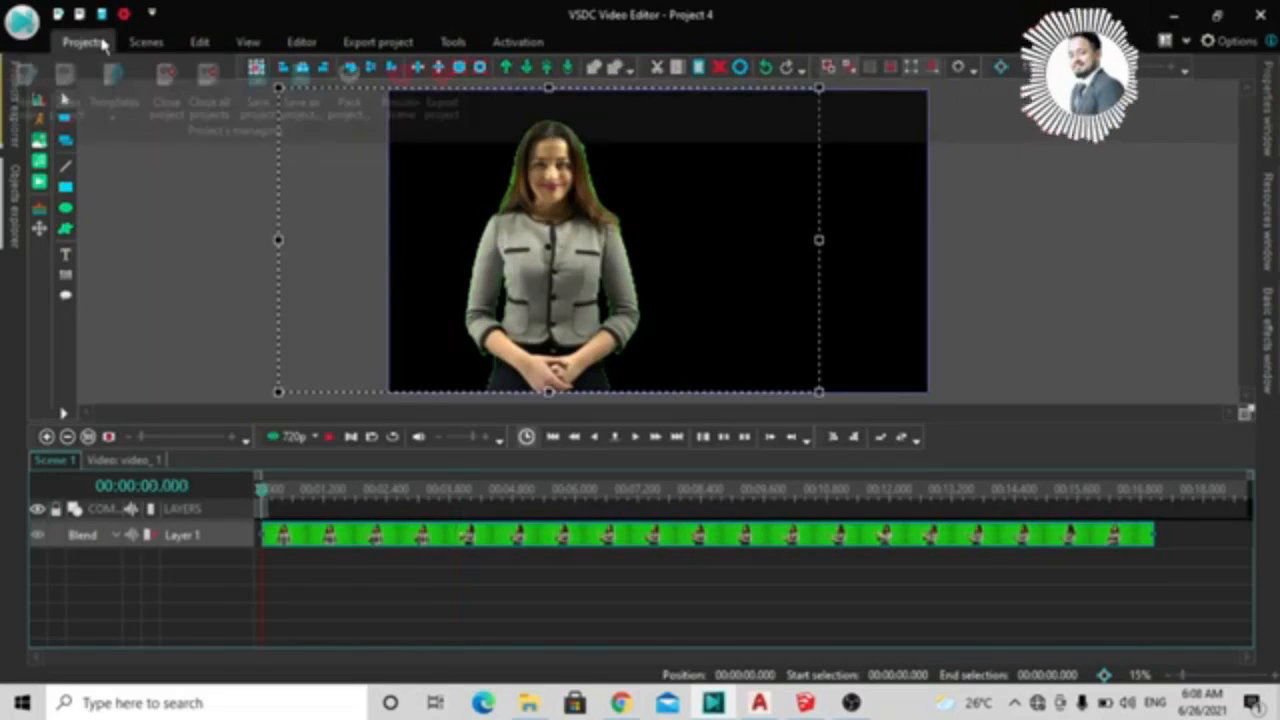
click(5, 88)
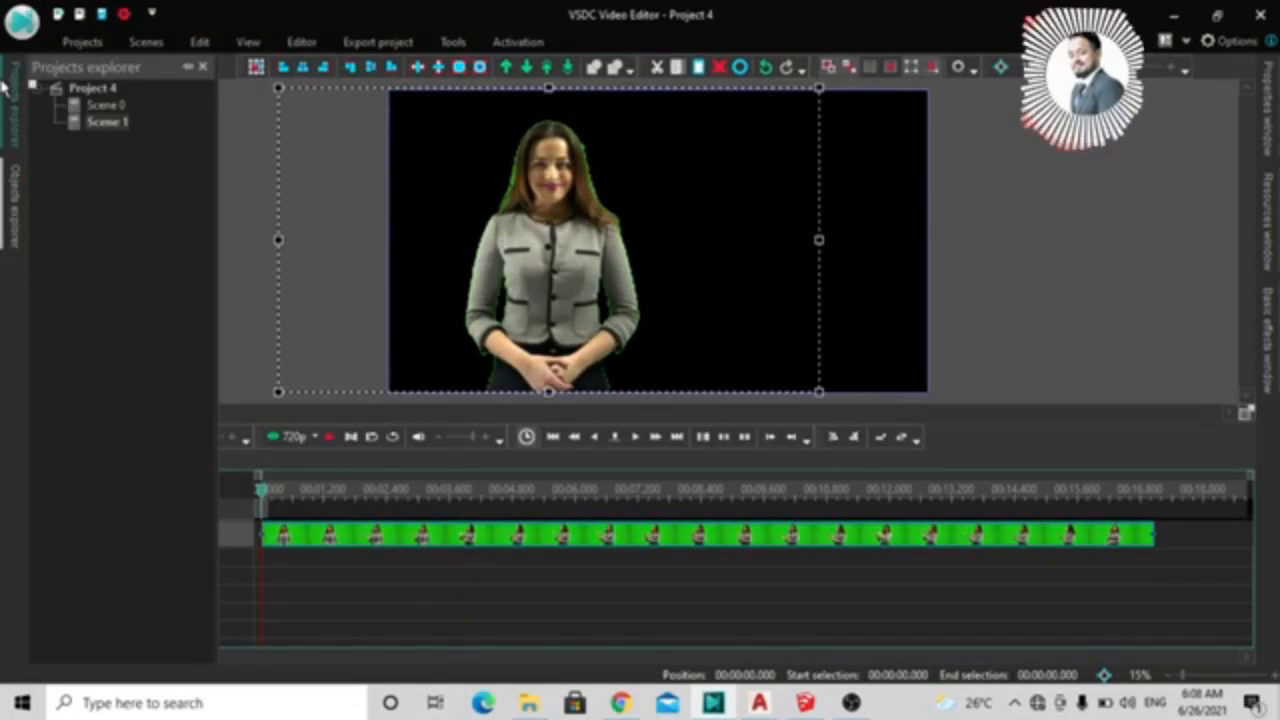
click(225, 120)
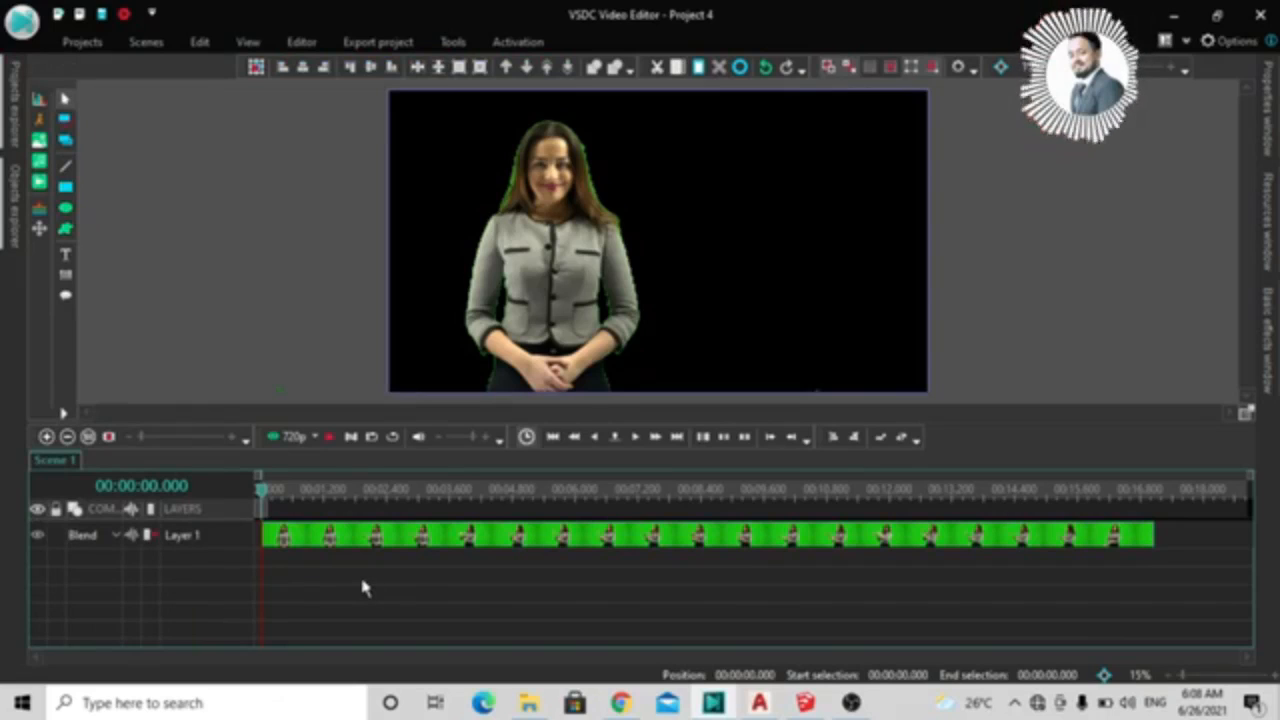
key(ctrl)
key(ctrl)
key(ctrl)
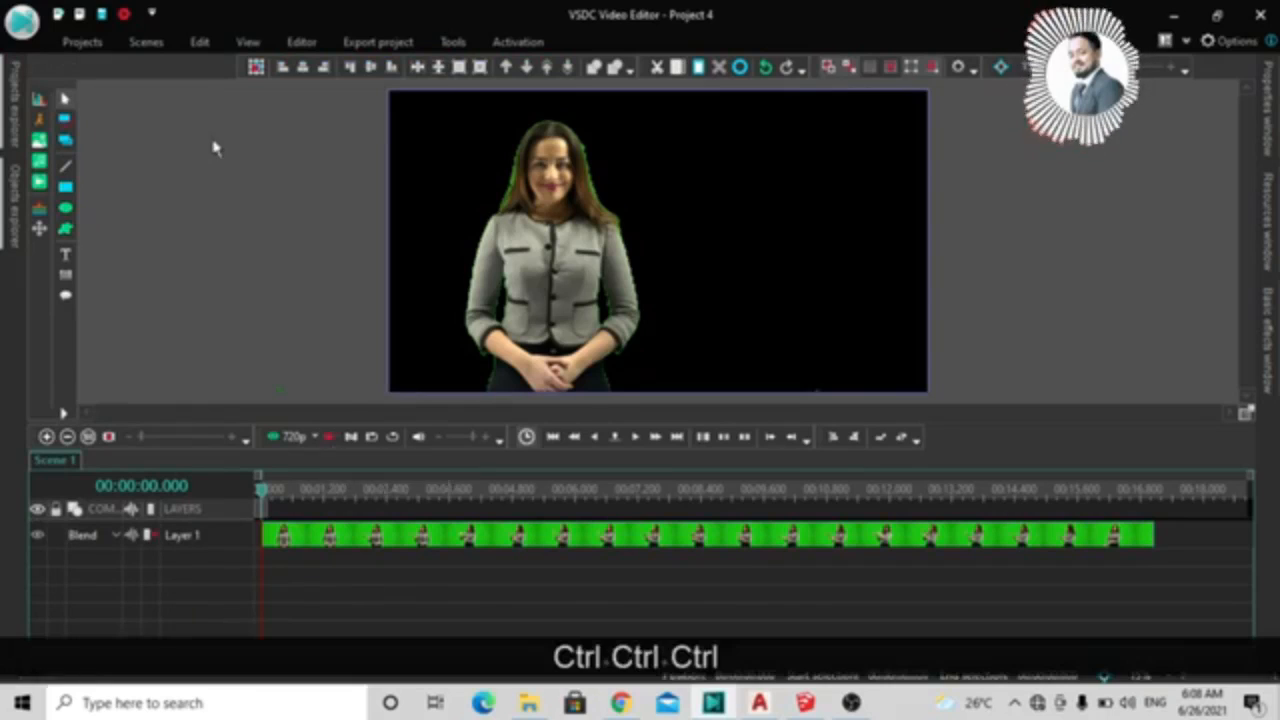
click(146, 42)
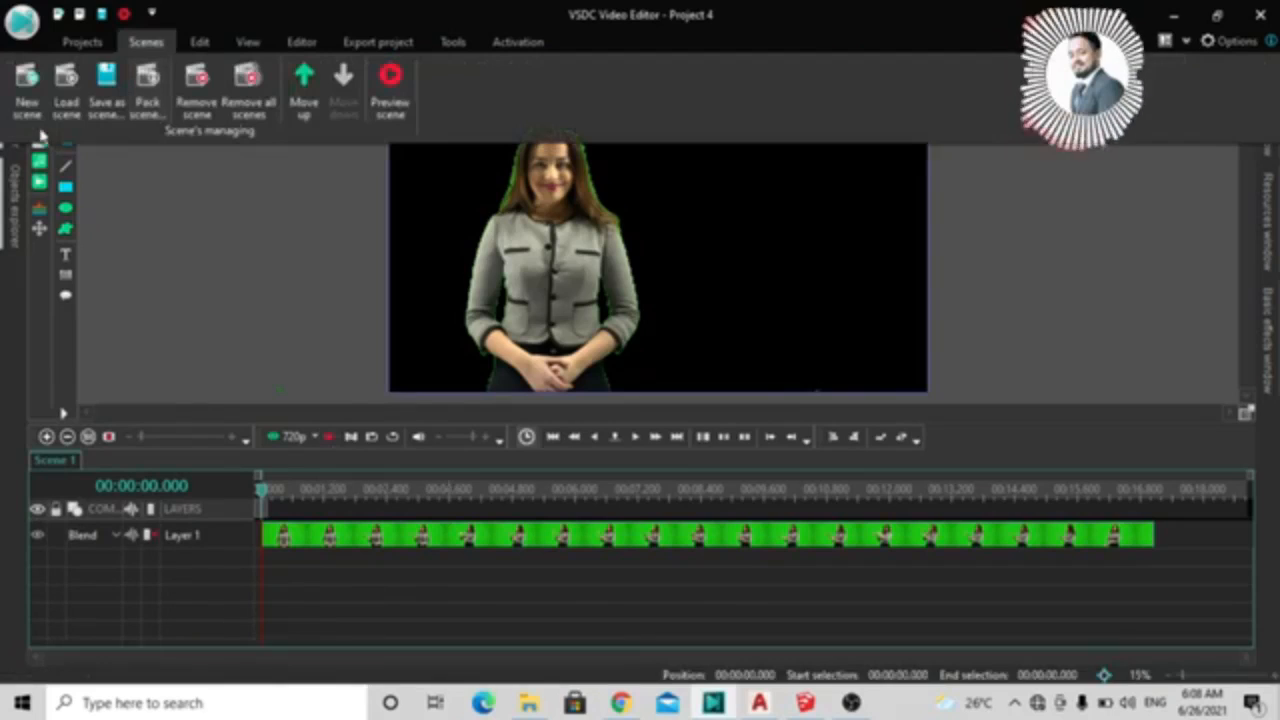
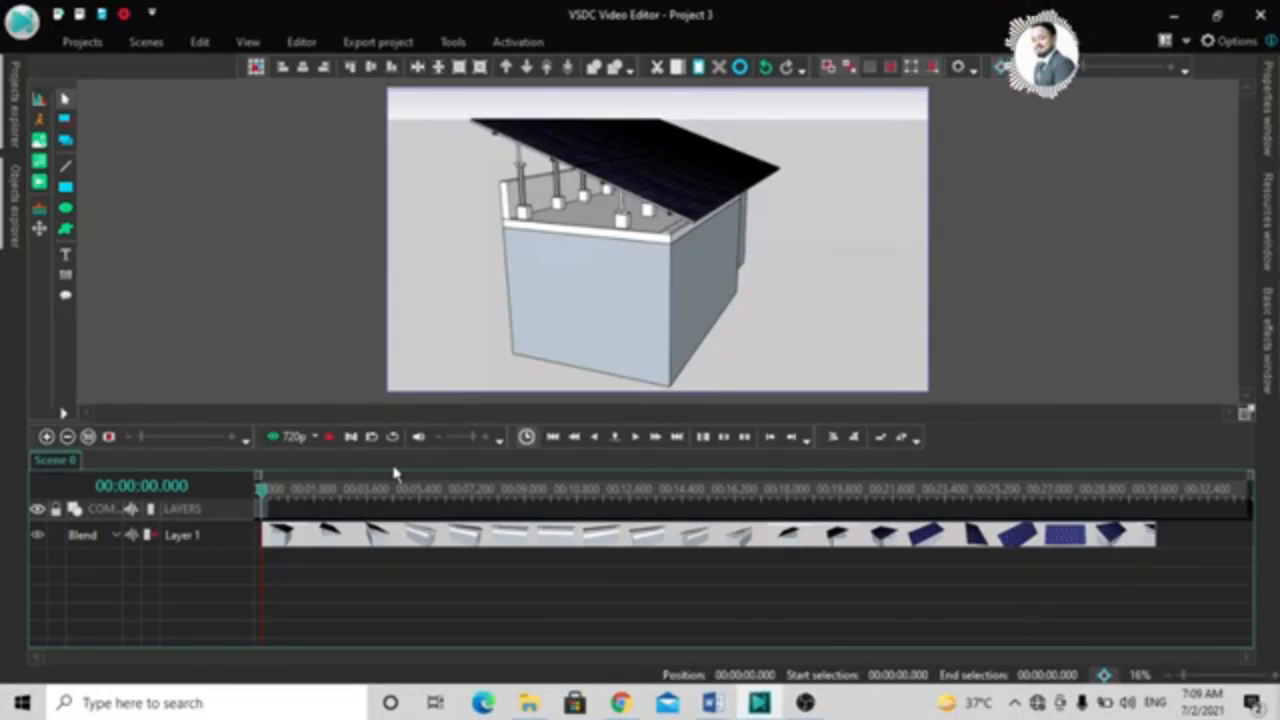
click(199, 40)
key(ctrl)
key(ctrl)
key(ctrl)
key(ctrl)
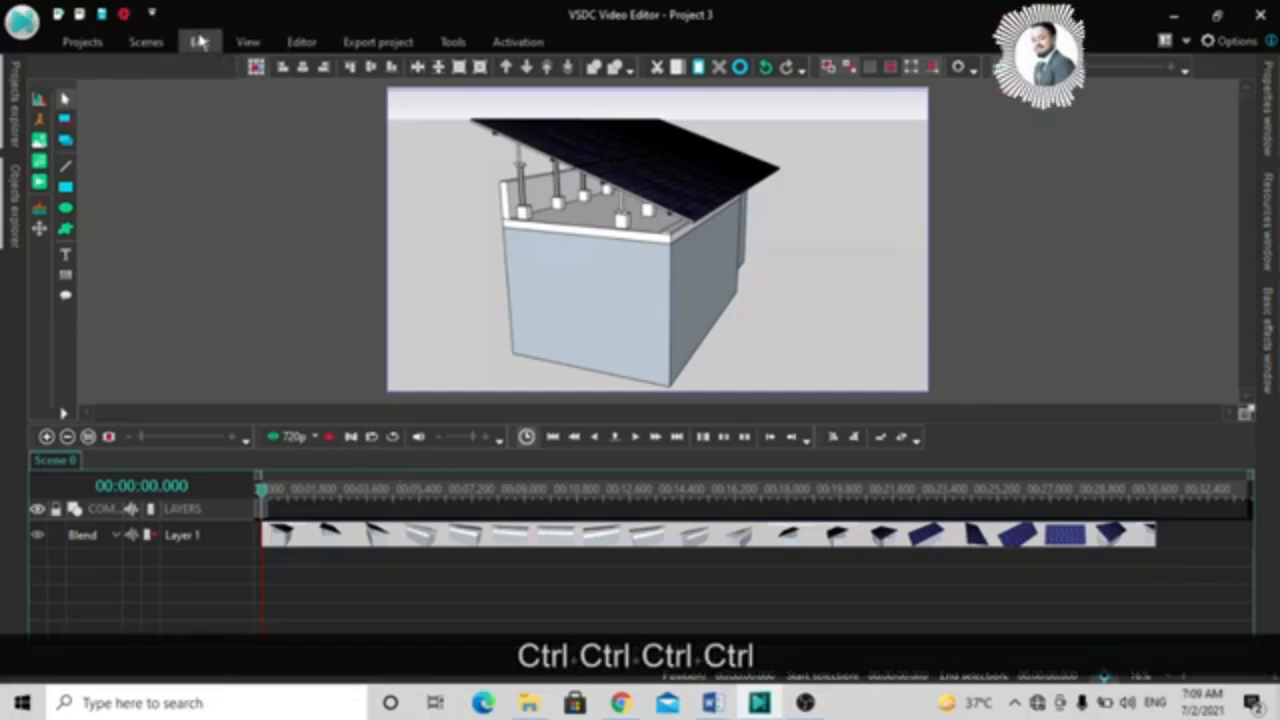
key(Page_Up)
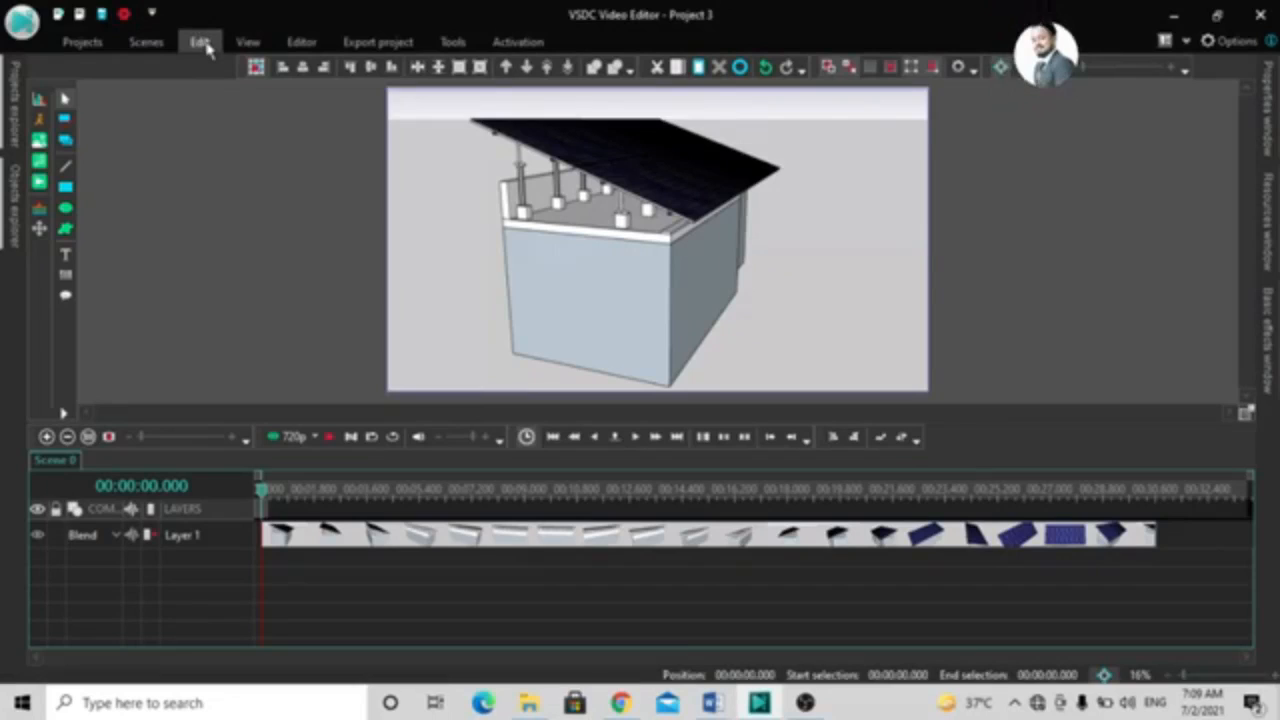
Step: Select the video clip in Scene 0 and shrink it towards the frame's lower-left corner
click(205, 45)
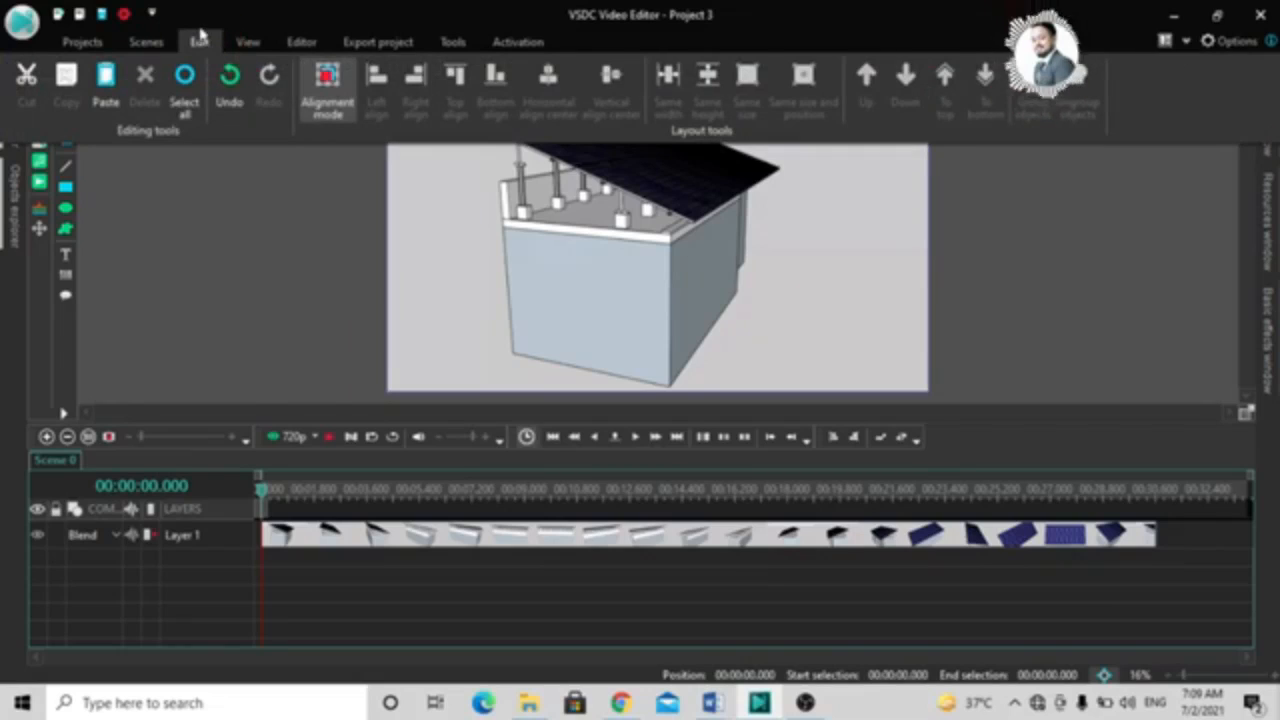
click(200, 36)
click(452, 540)
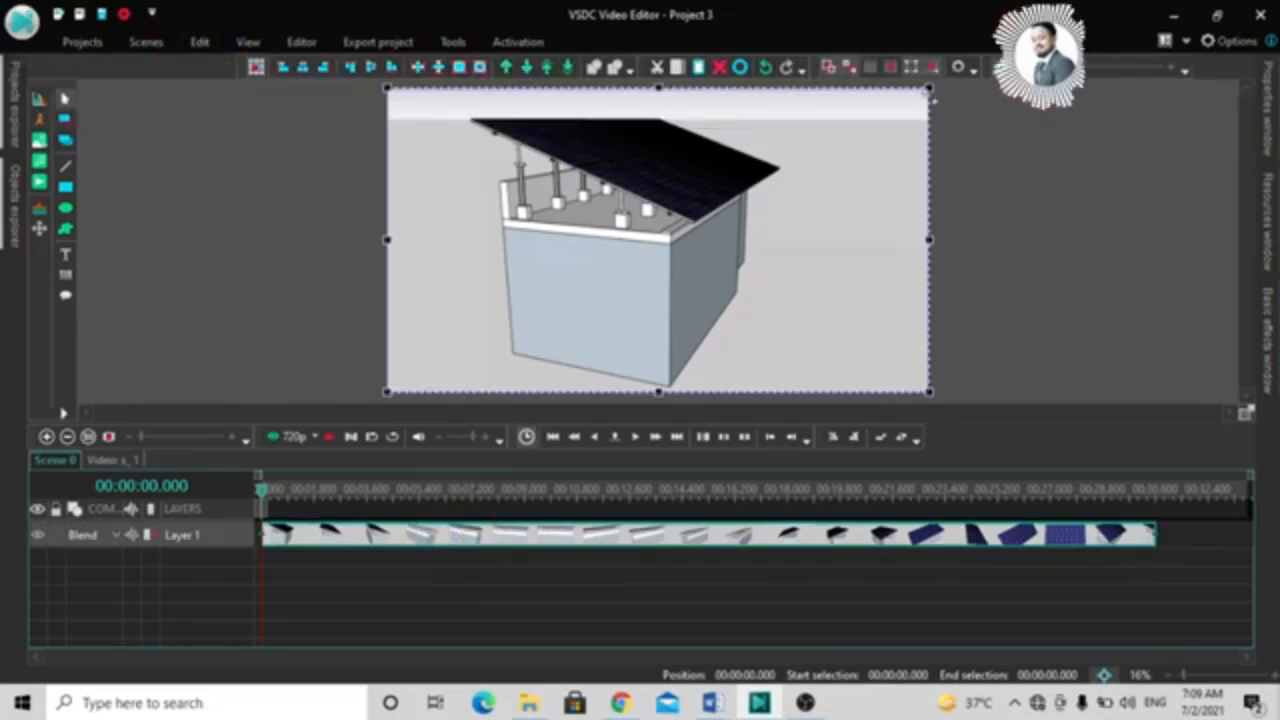
drag(929, 88, 766, 219)
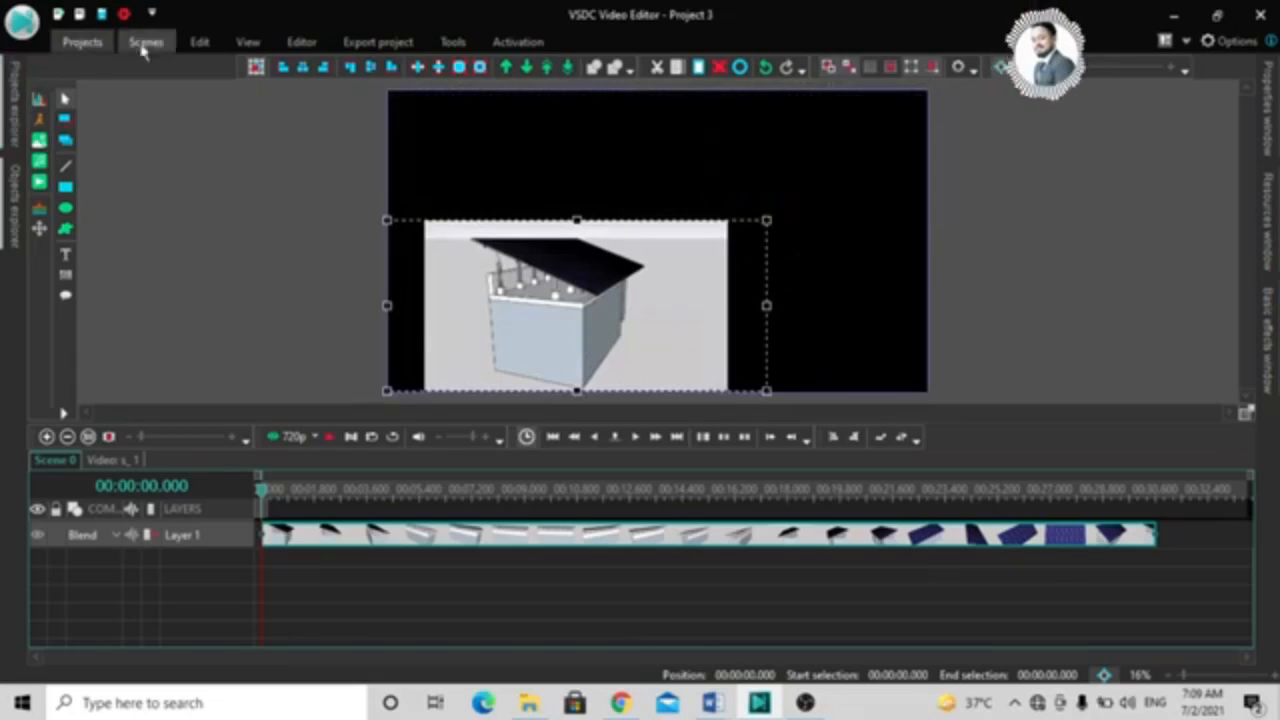
Step: Cut the resized video clip from Scene 0 and paste it back onto the timeline
click(200, 40)
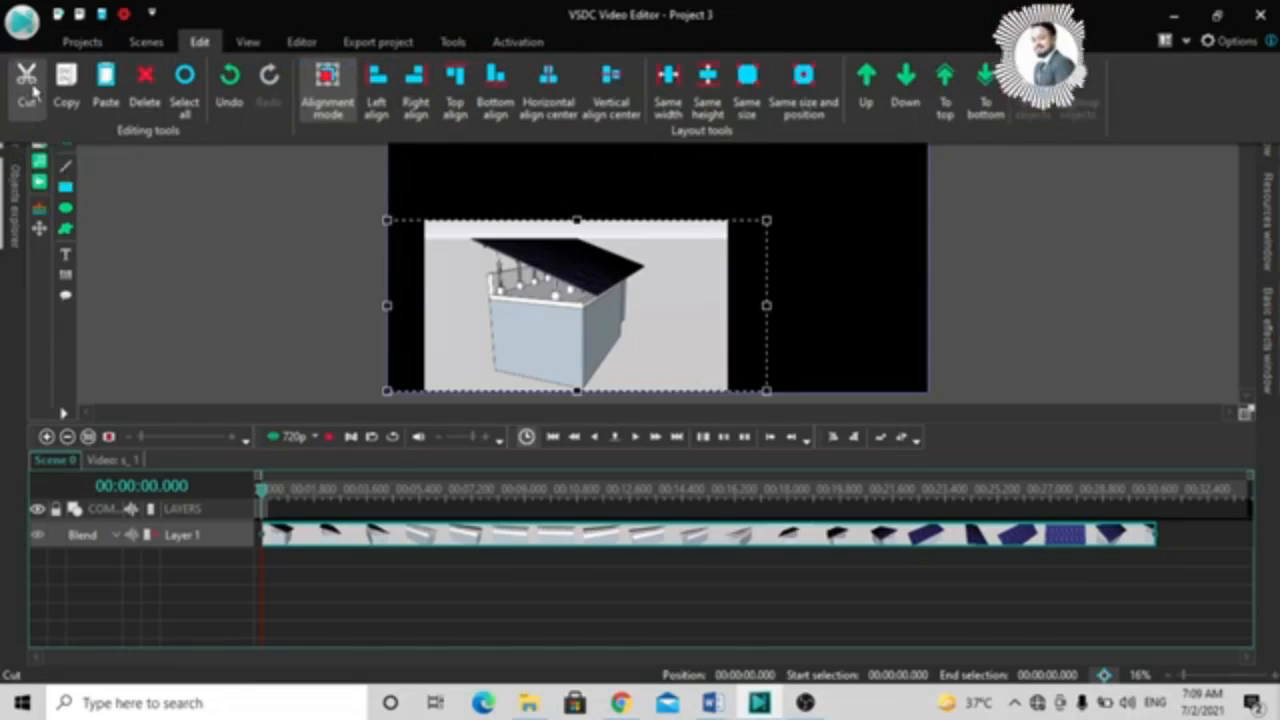
click(31, 88)
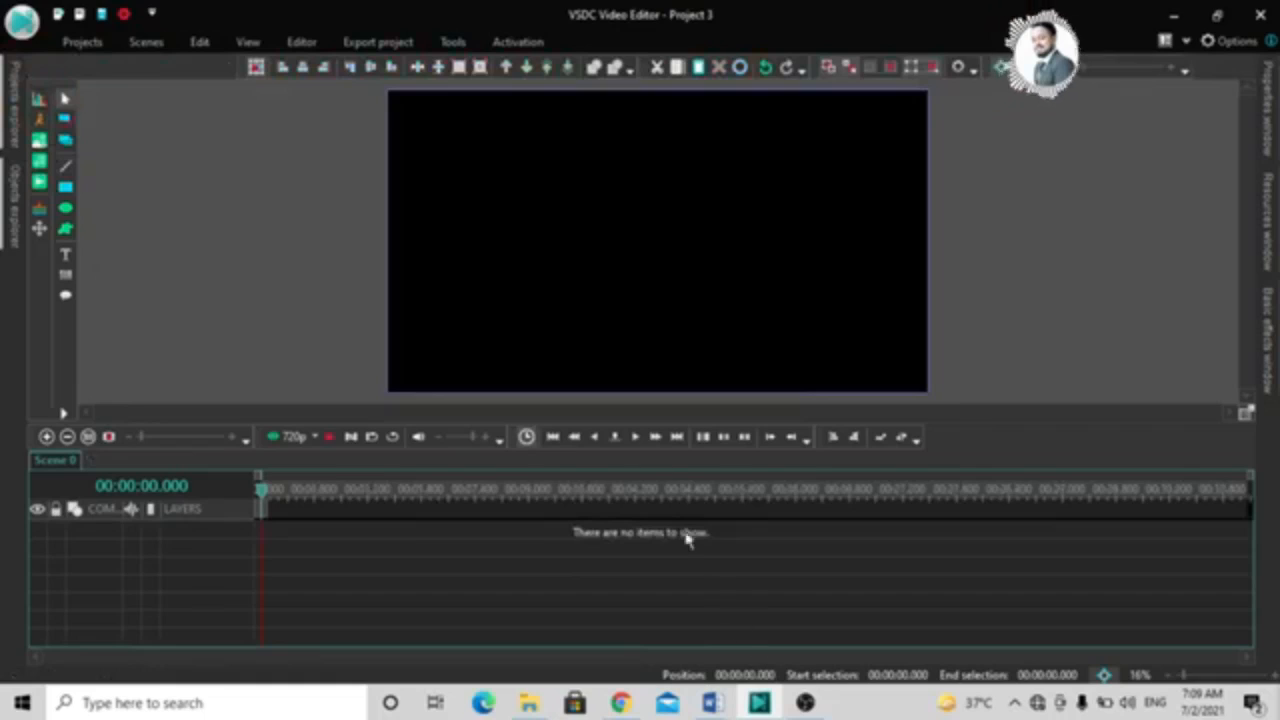
key(ctrl+v)
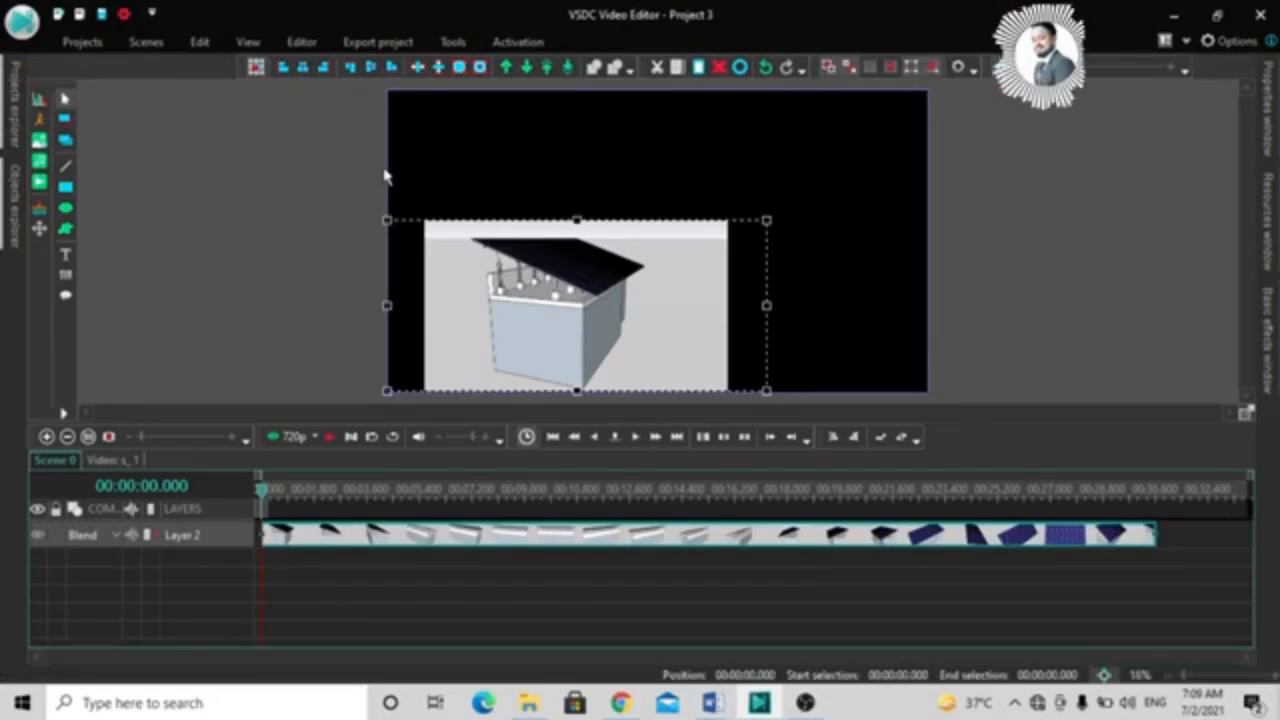
Step: Copy the video clip, paste a duplicate onto a new layer, and undo the paste
click(196, 46)
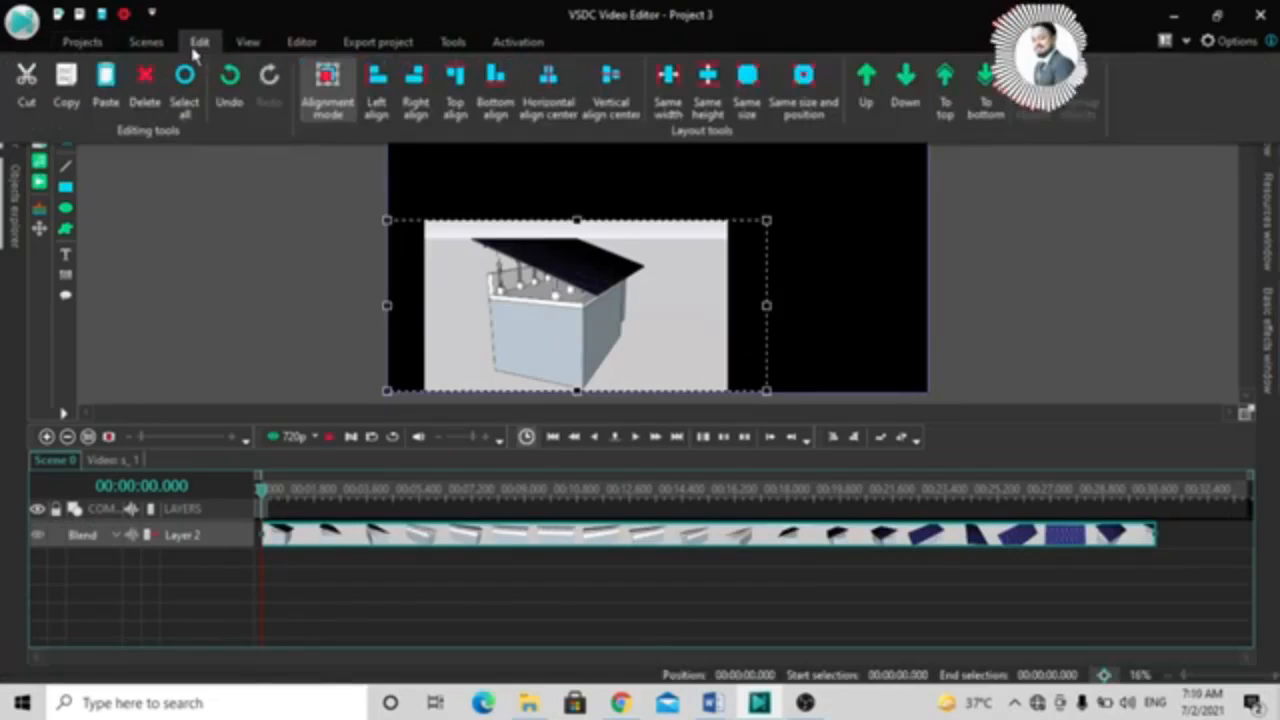
click(68, 103)
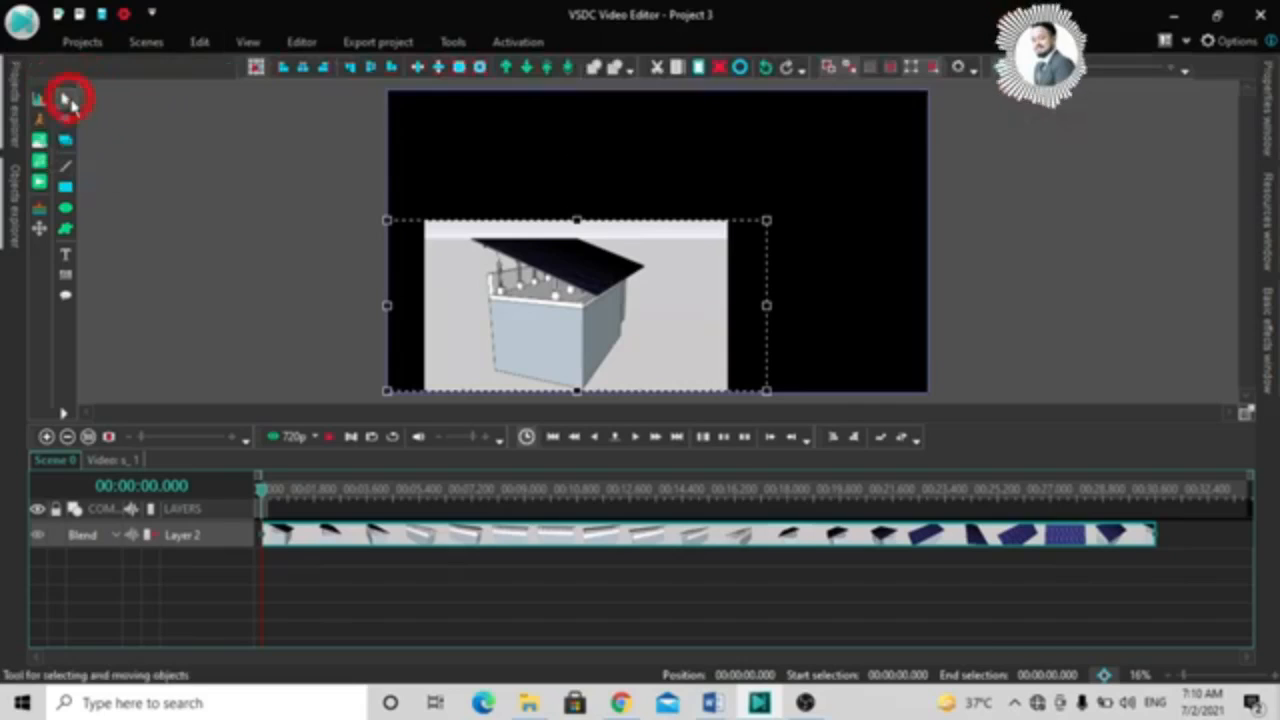
click(204, 45)
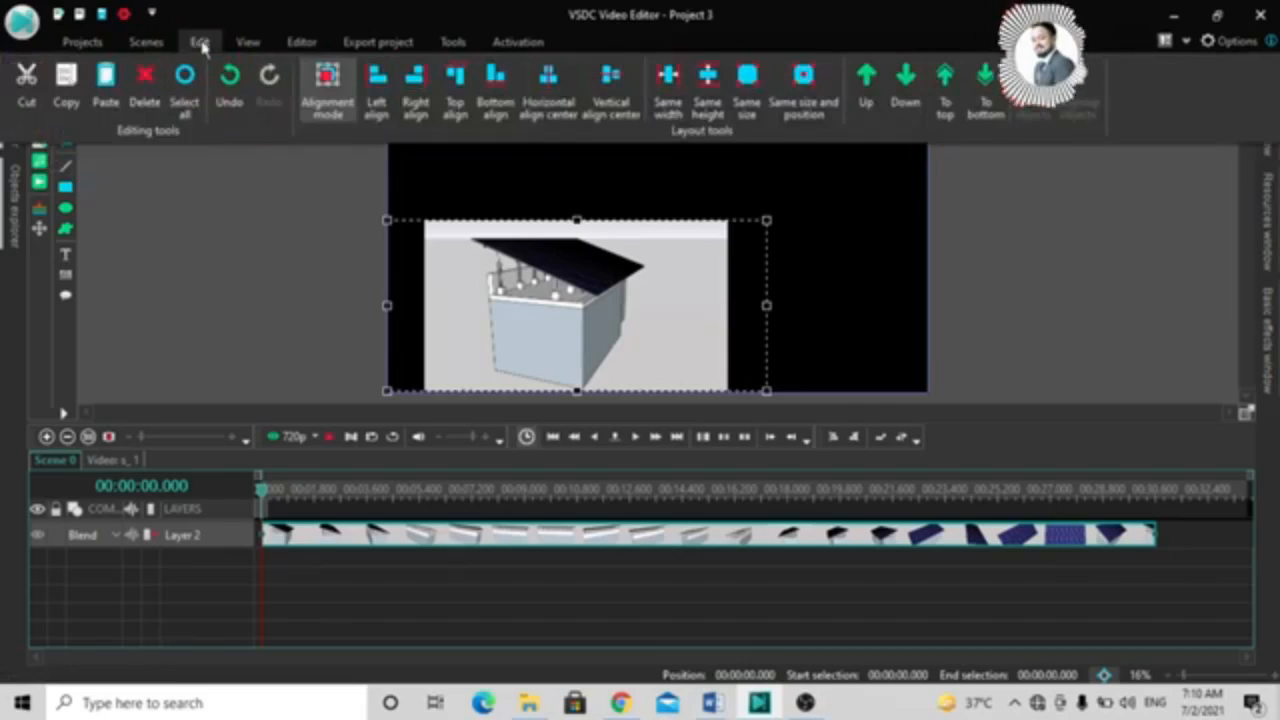
click(108, 90)
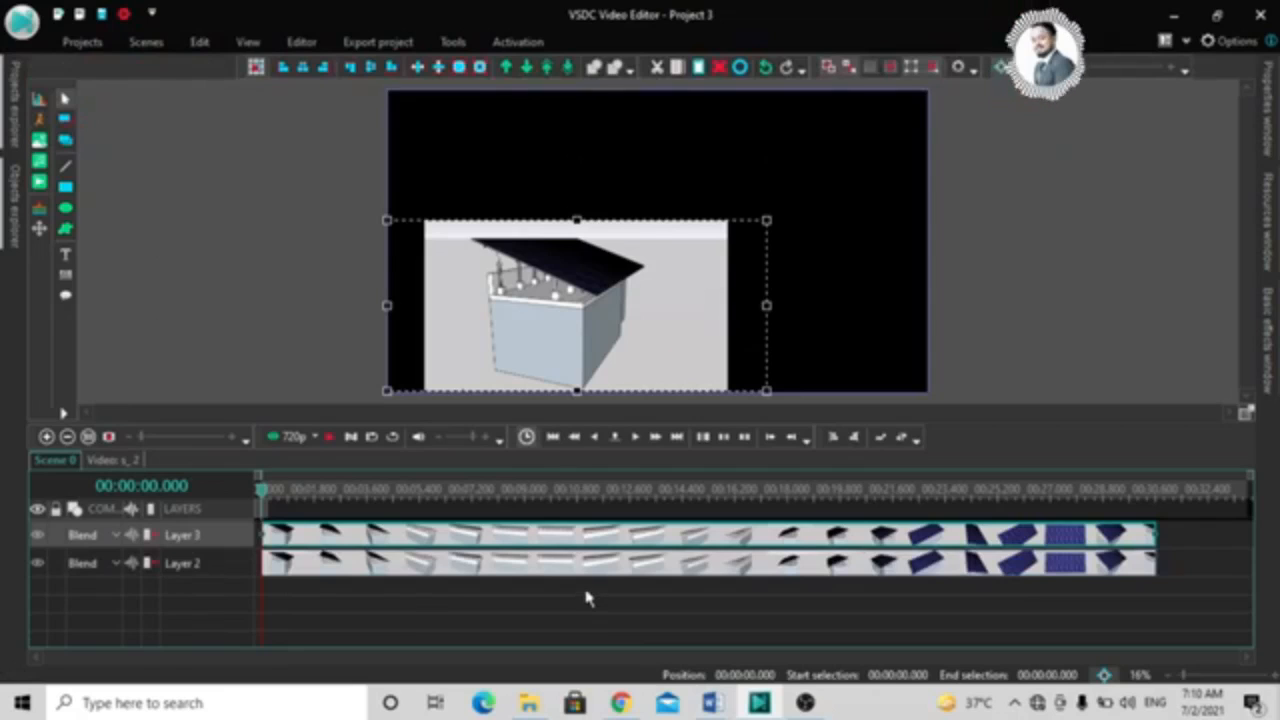
key(ctrl+z)
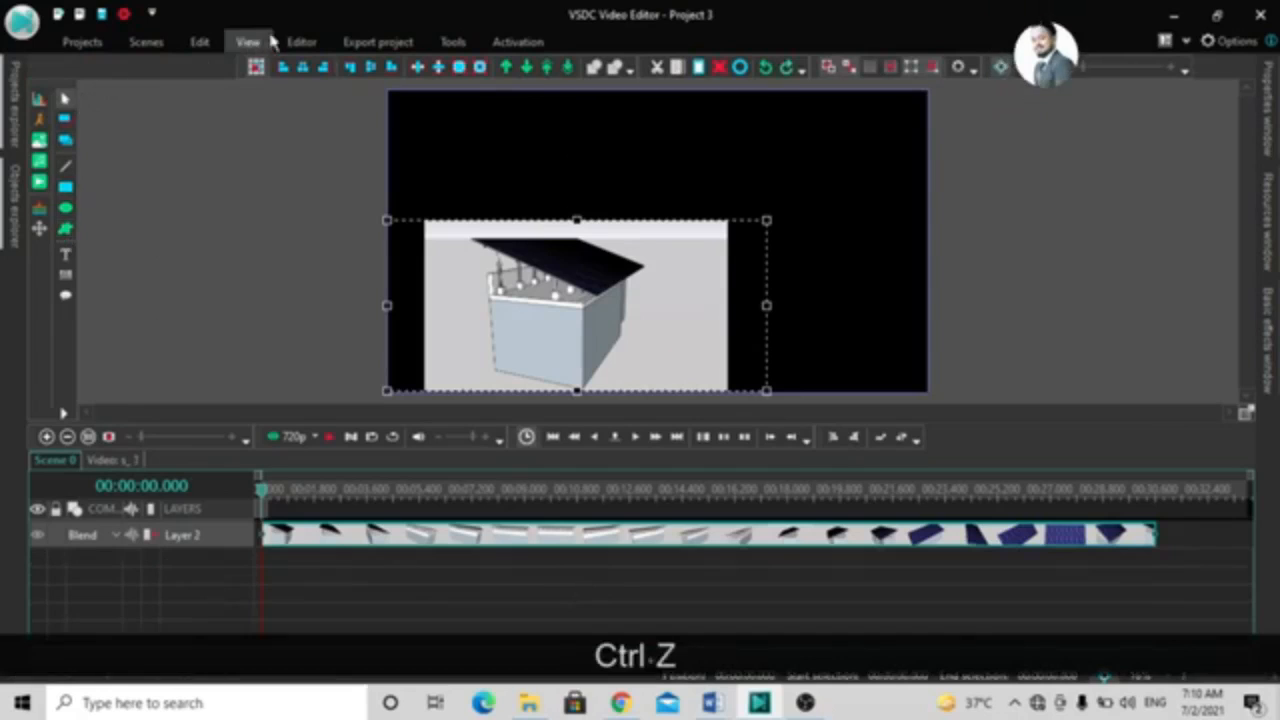
Step: Delete the video clip from the timeline and undo the deletion
click(204, 41)
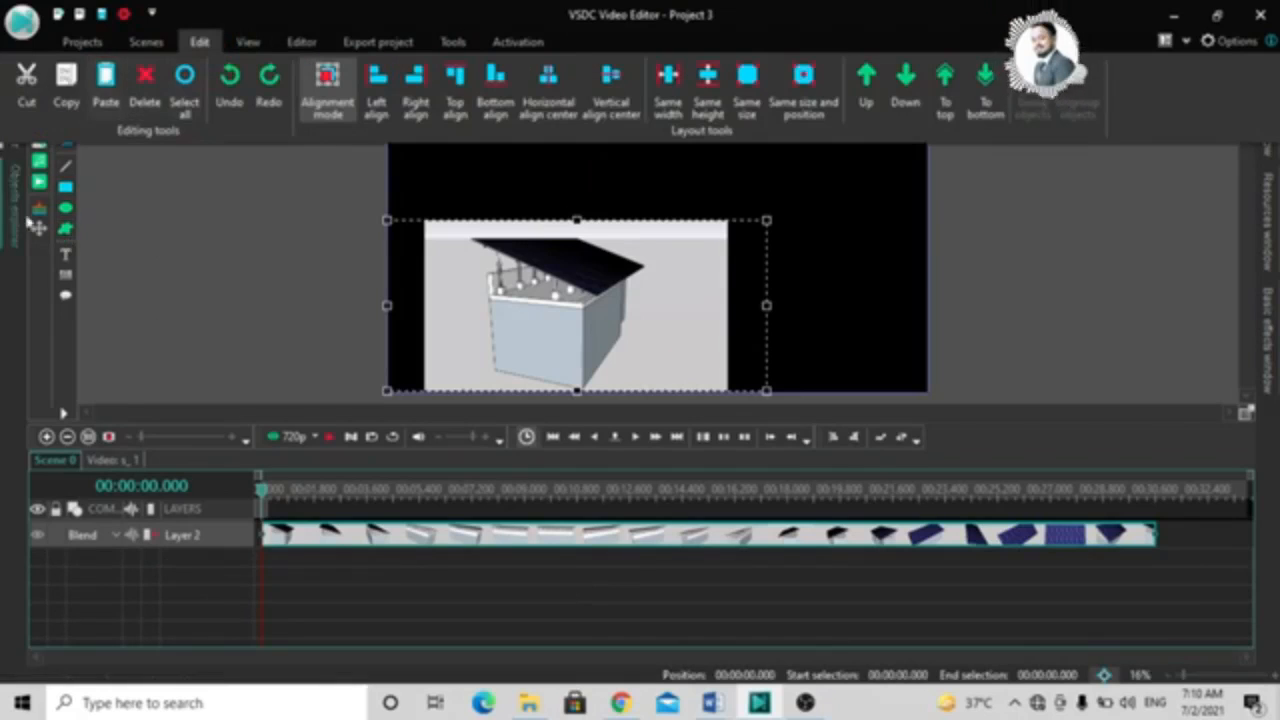
click(145, 76)
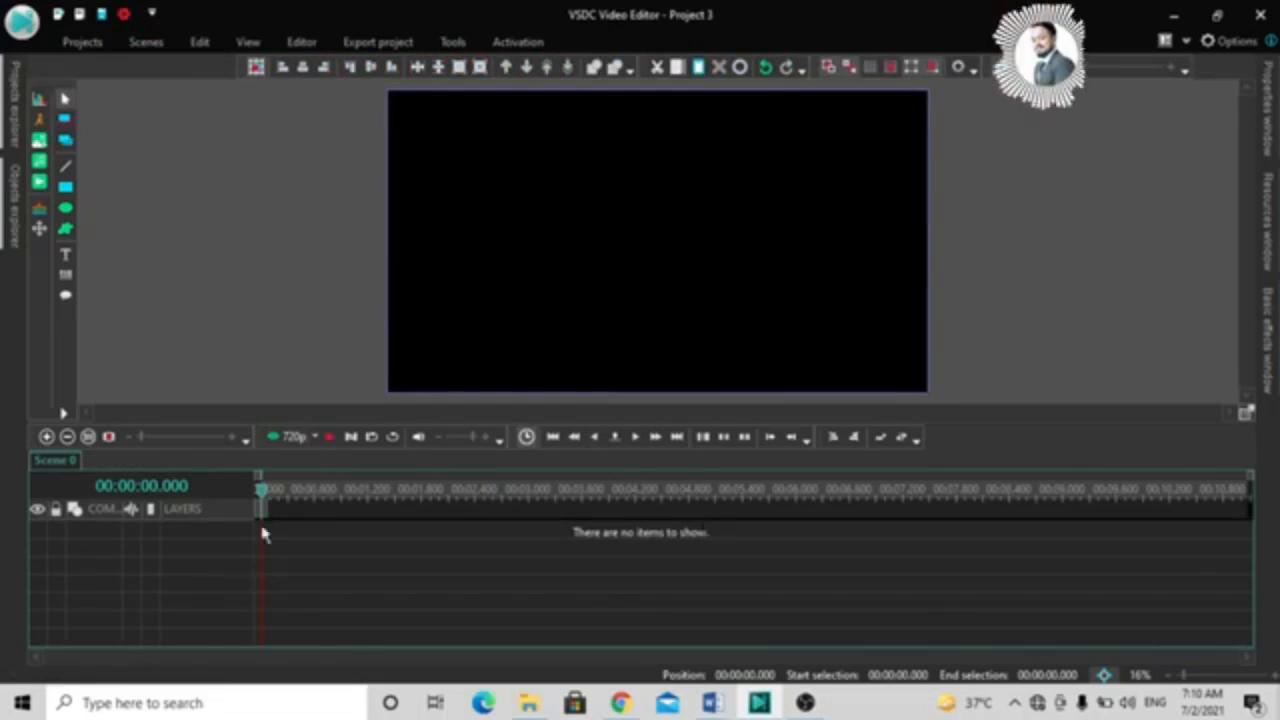
key(ctrl+z)
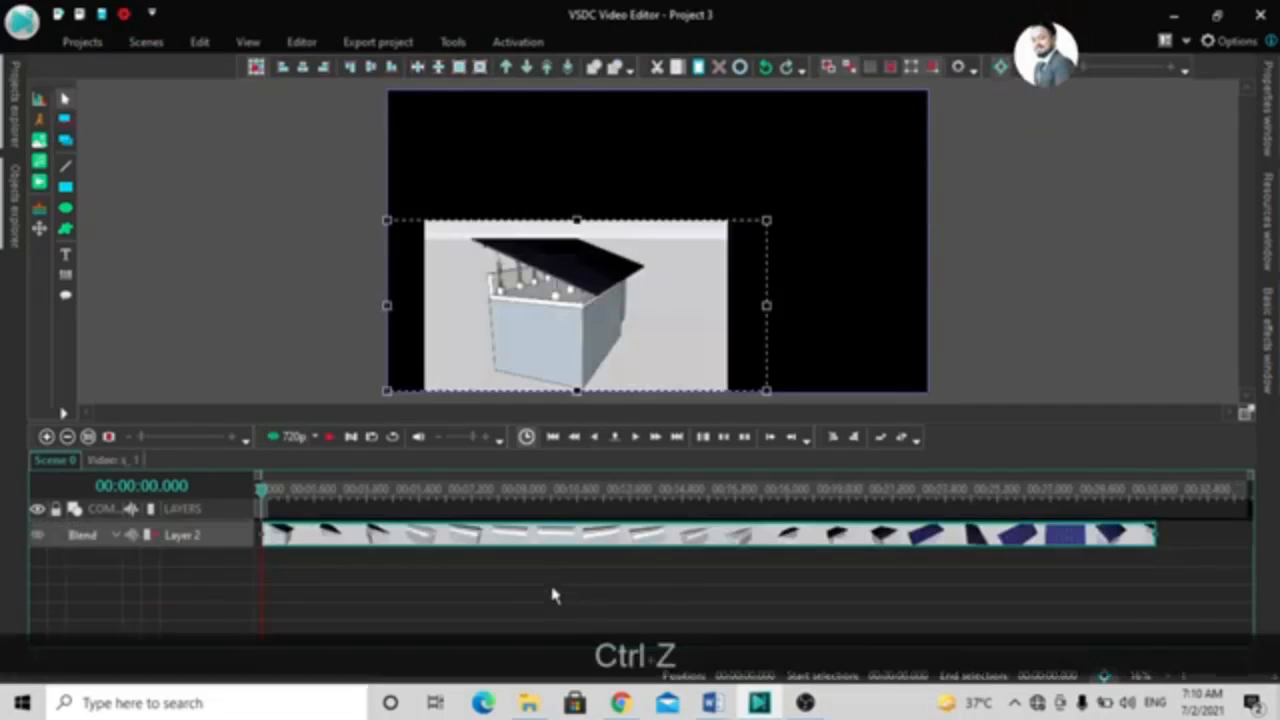
Step: Copy the Layer 2 video clip and paste three duplicates onto new layers
click(200, 42)
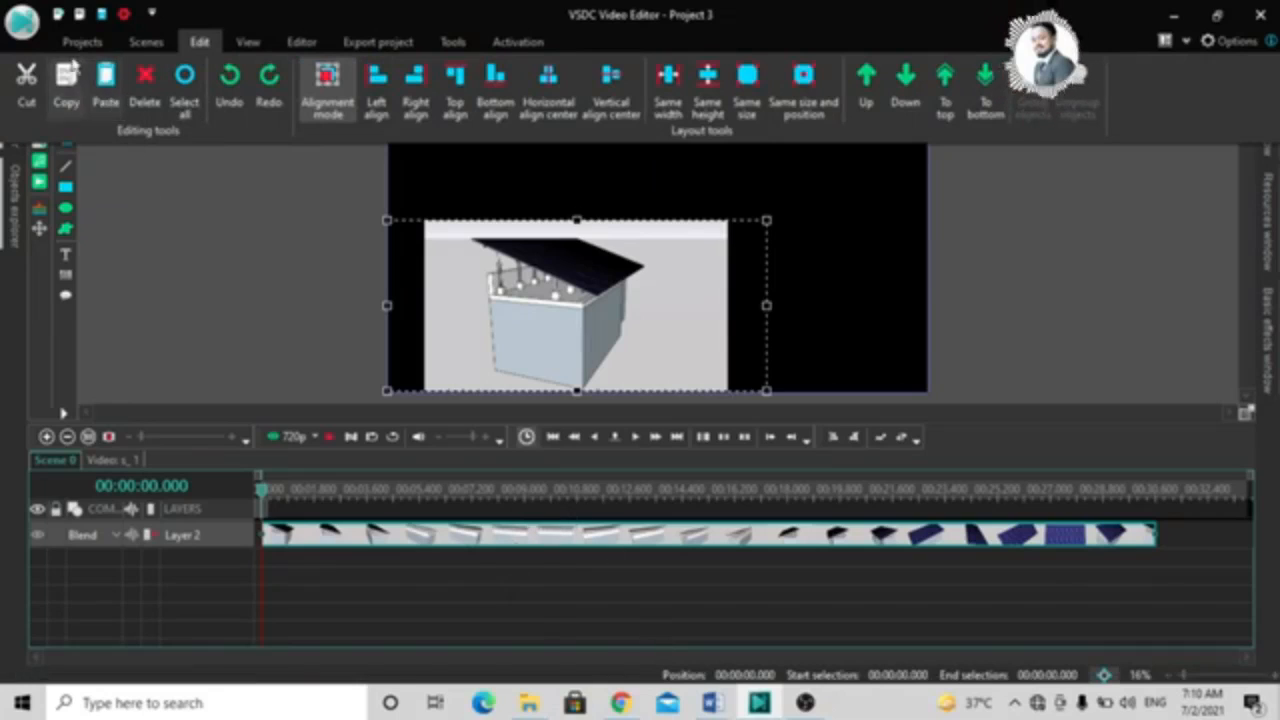
click(72, 70)
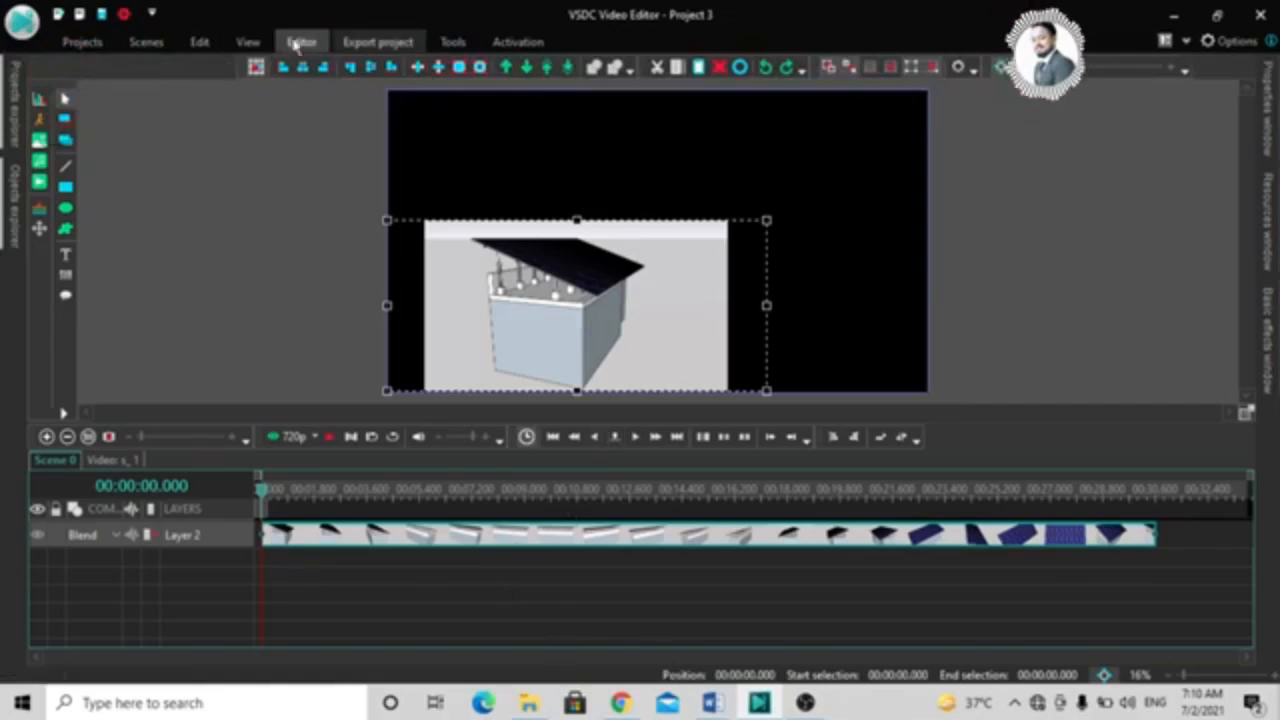
click(199, 42)
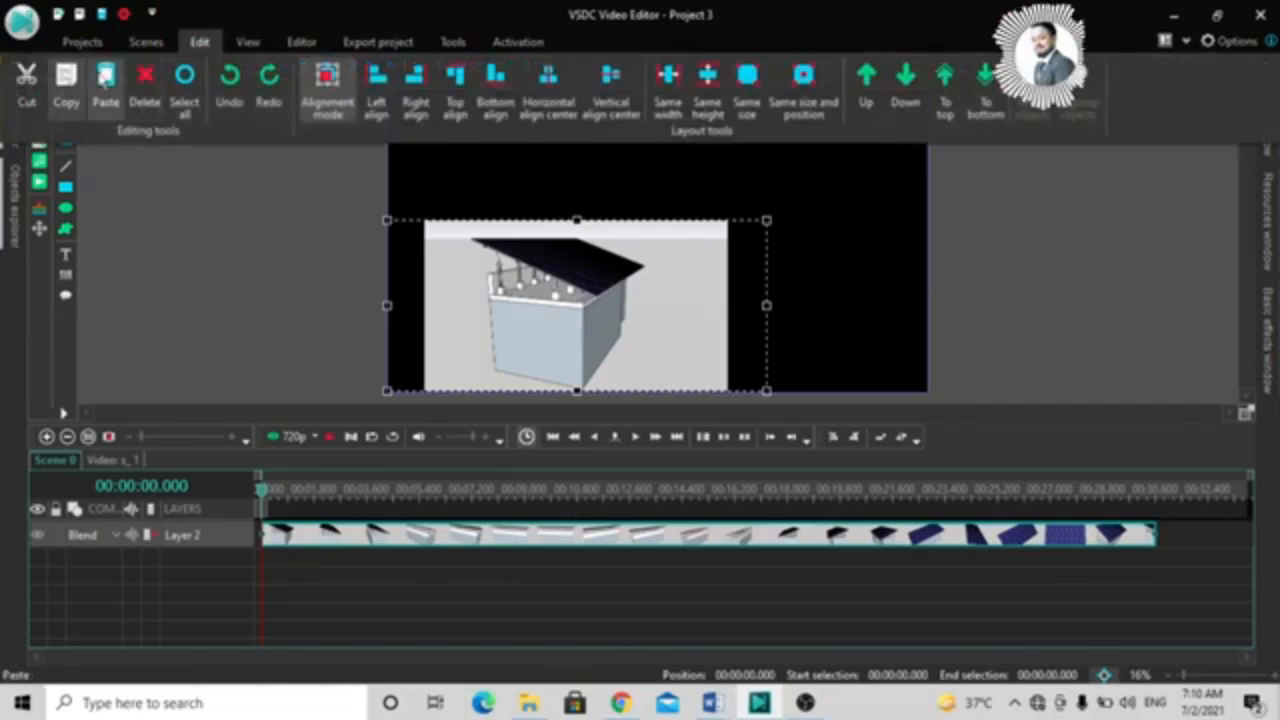
click(105, 78)
click(199, 42)
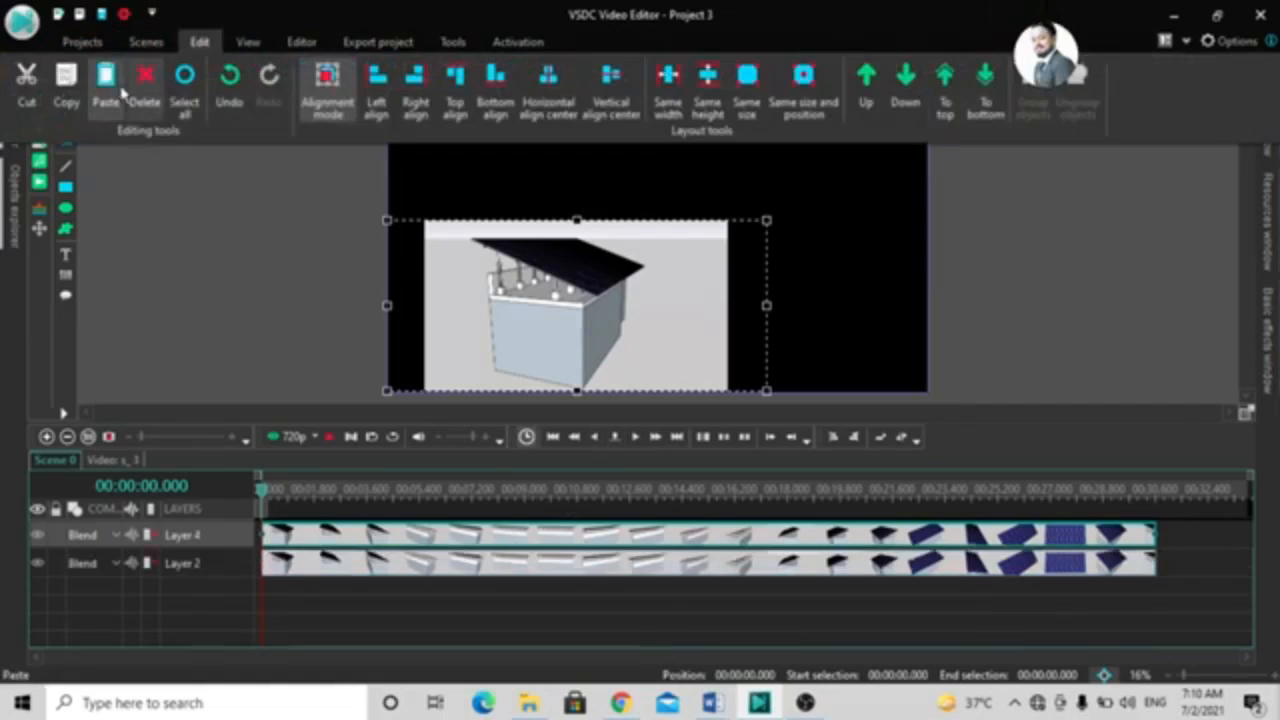
click(114, 82)
click(199, 42)
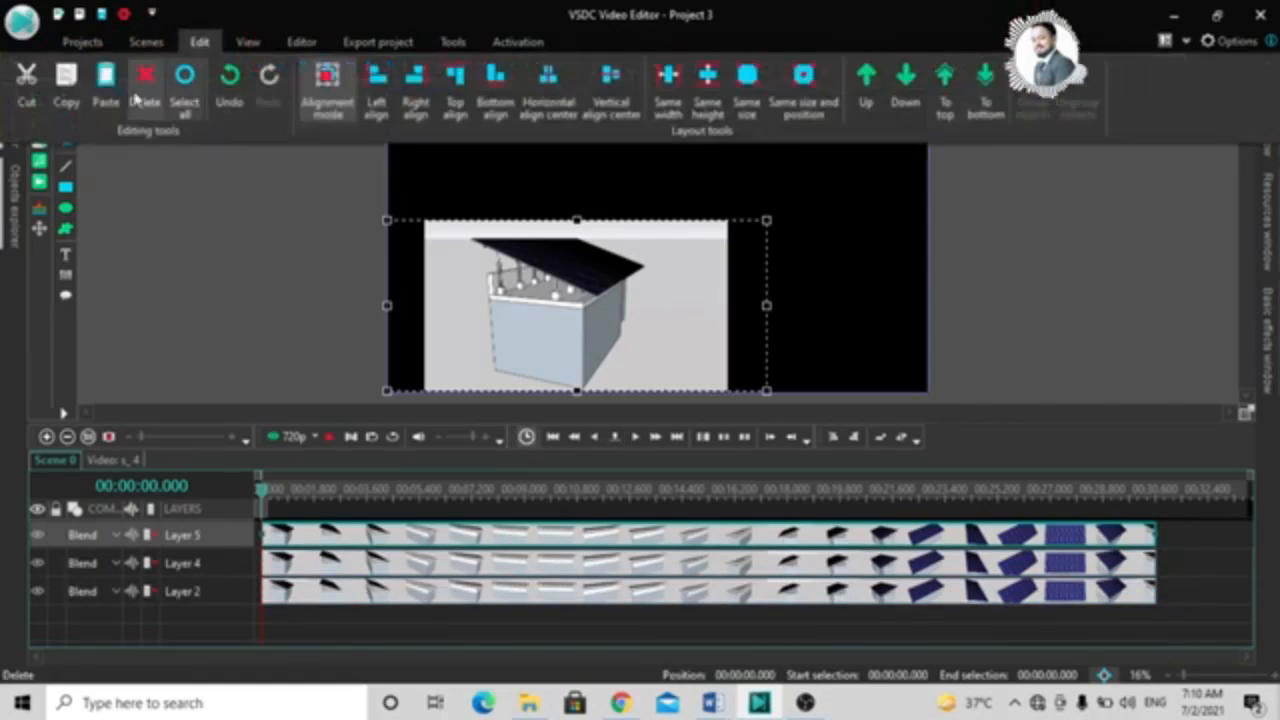
click(112, 82)
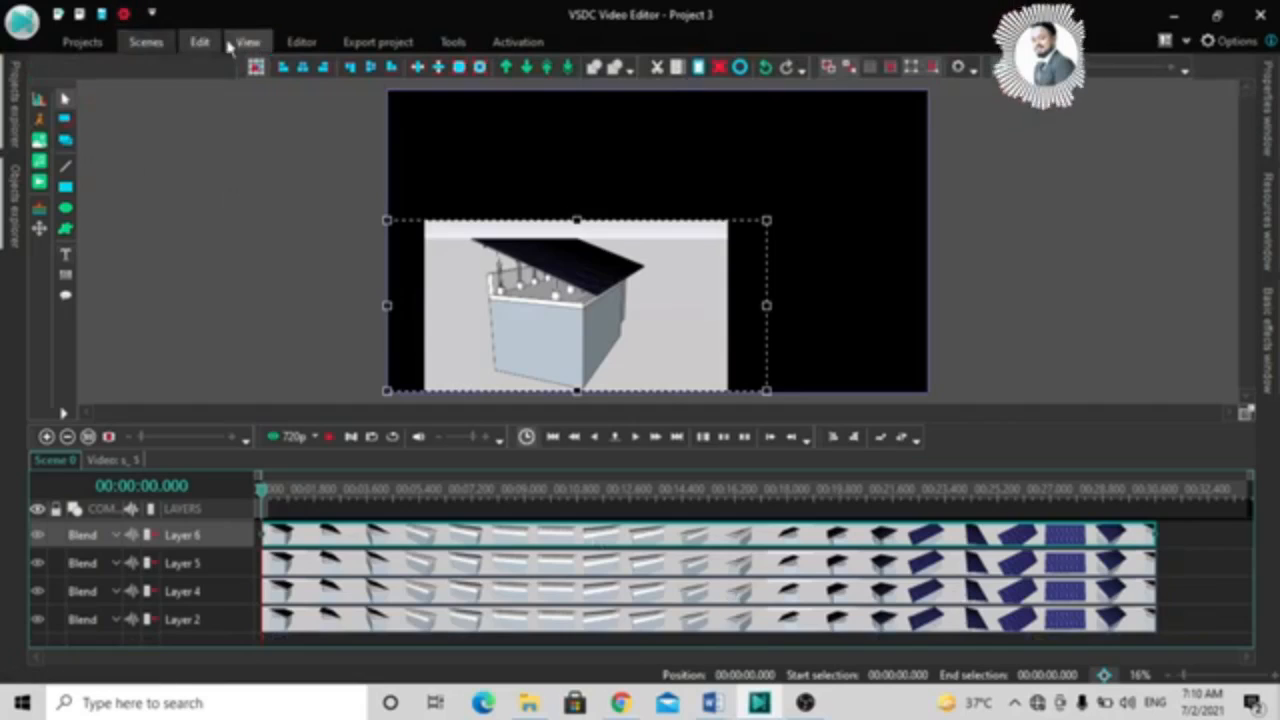
Step: Select all clips on the timeline, and separately multi-select only the clips on Layers 6, 5 and 4
click(197, 41)
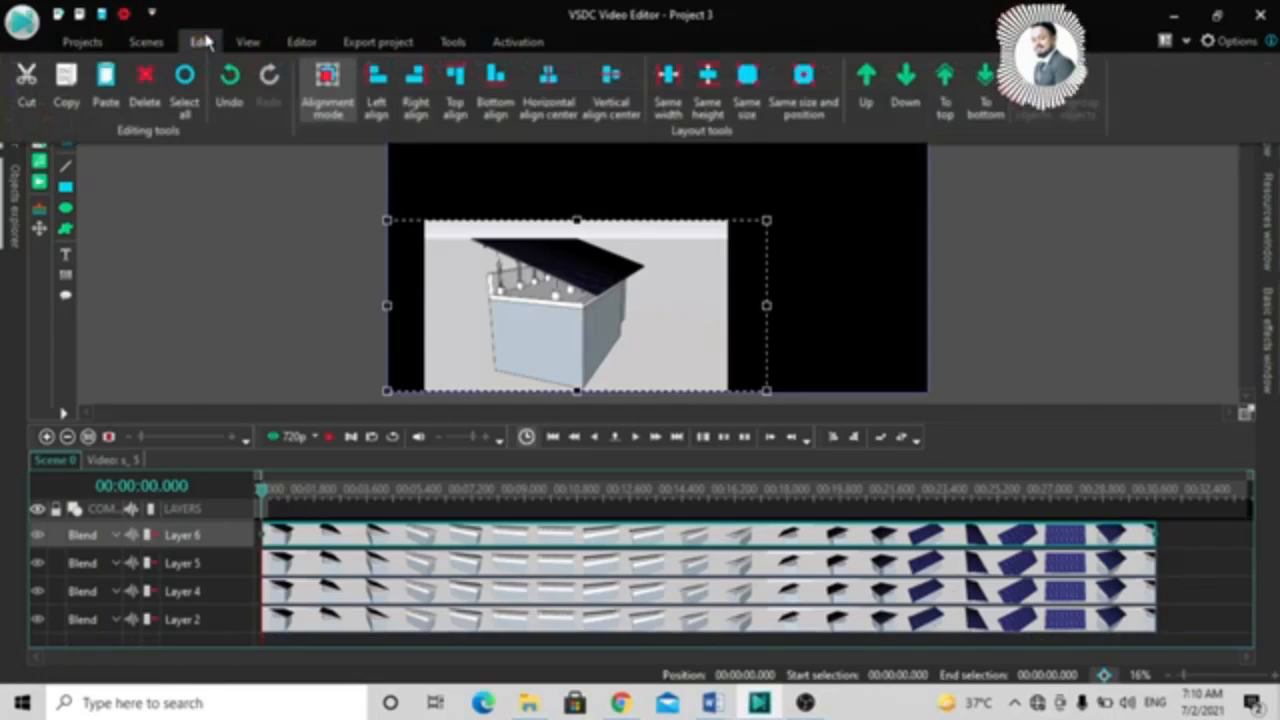
click(188, 92)
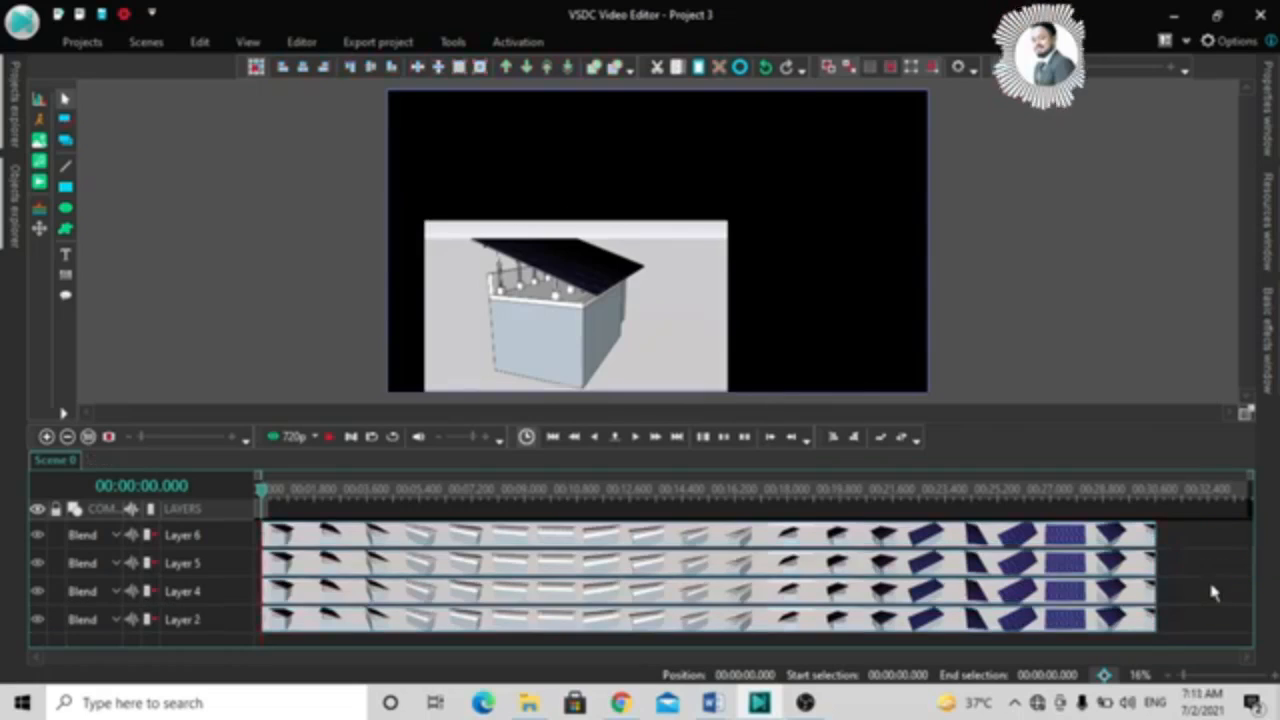
key(ctrl)
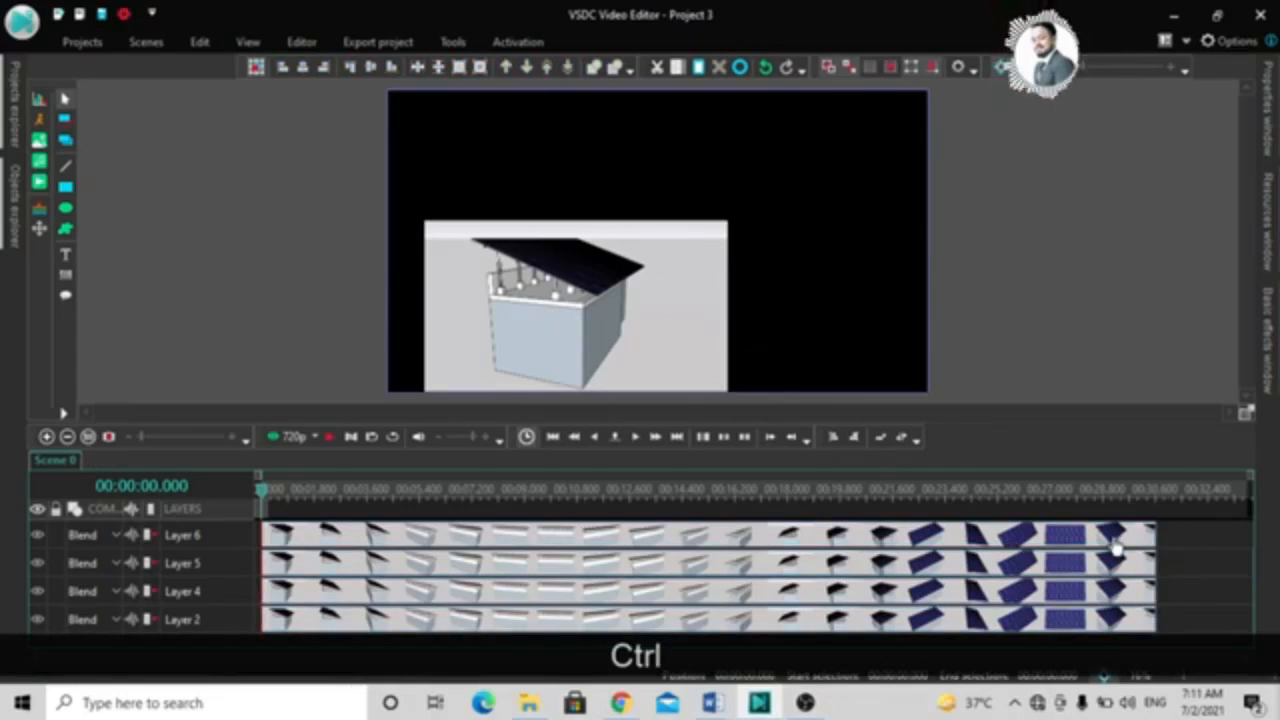
click(1113, 540)
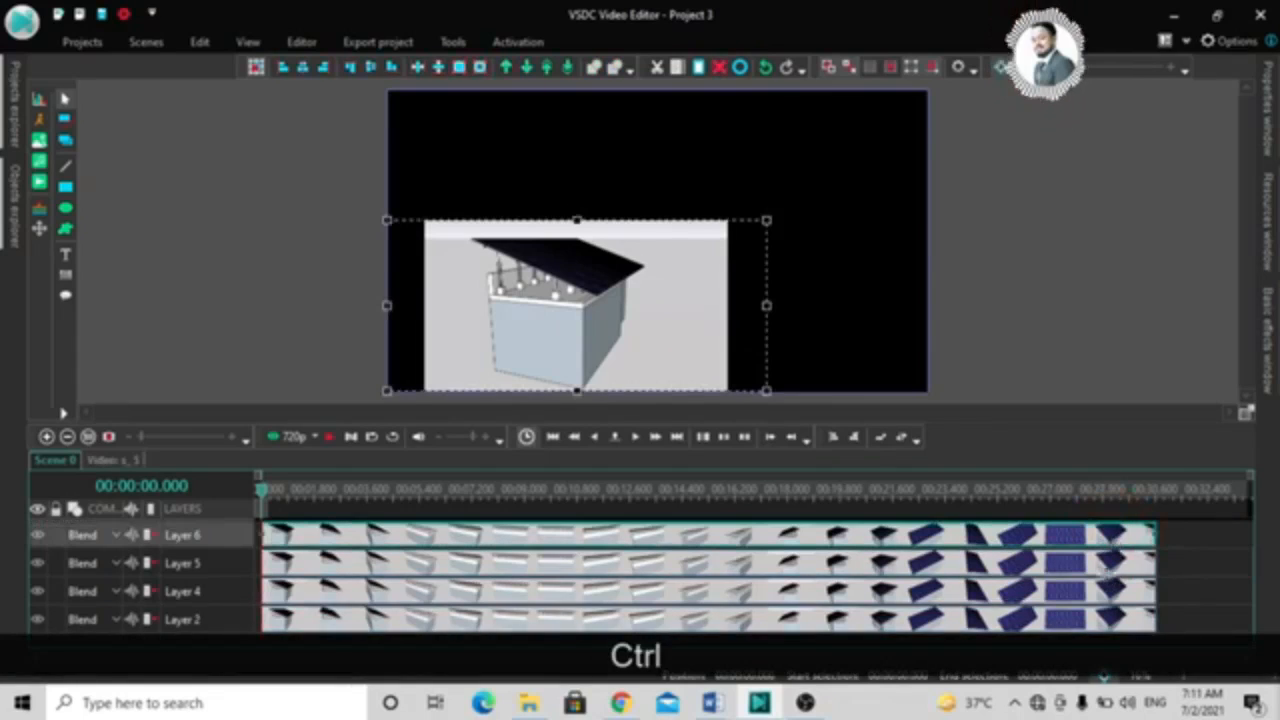
ctrl+click(1104, 566)
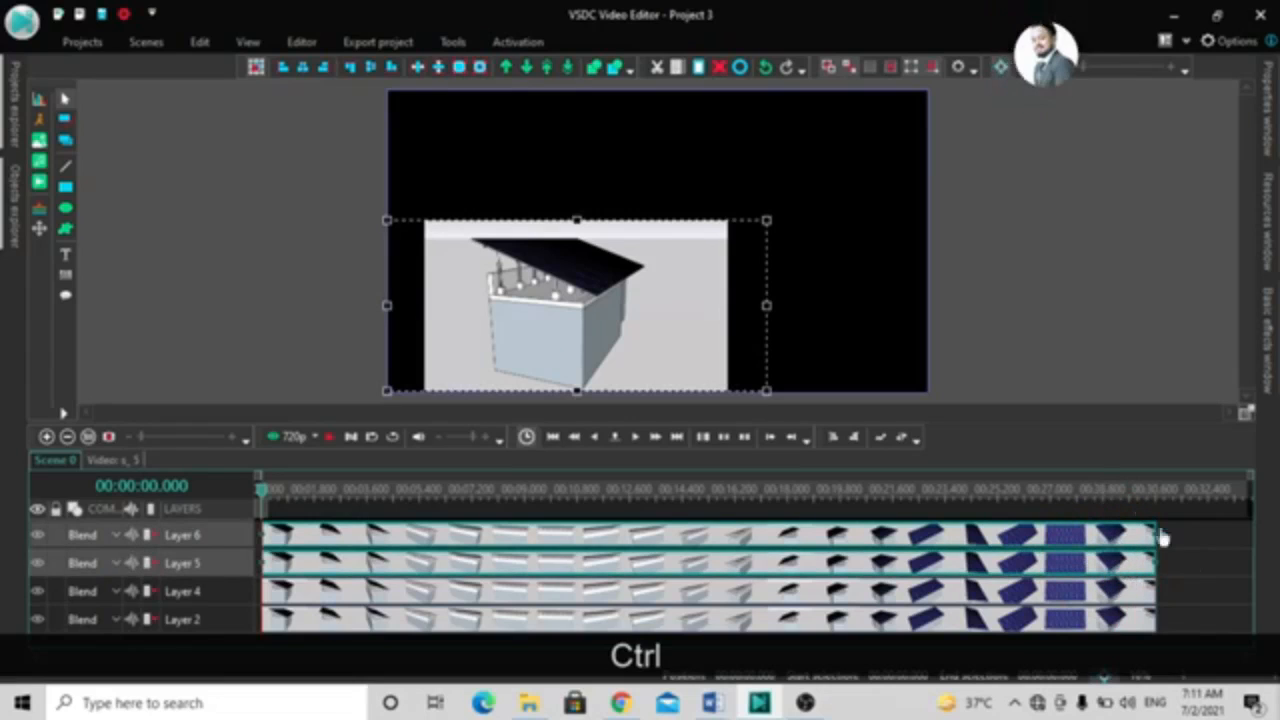
ctrl+click(1062, 600)
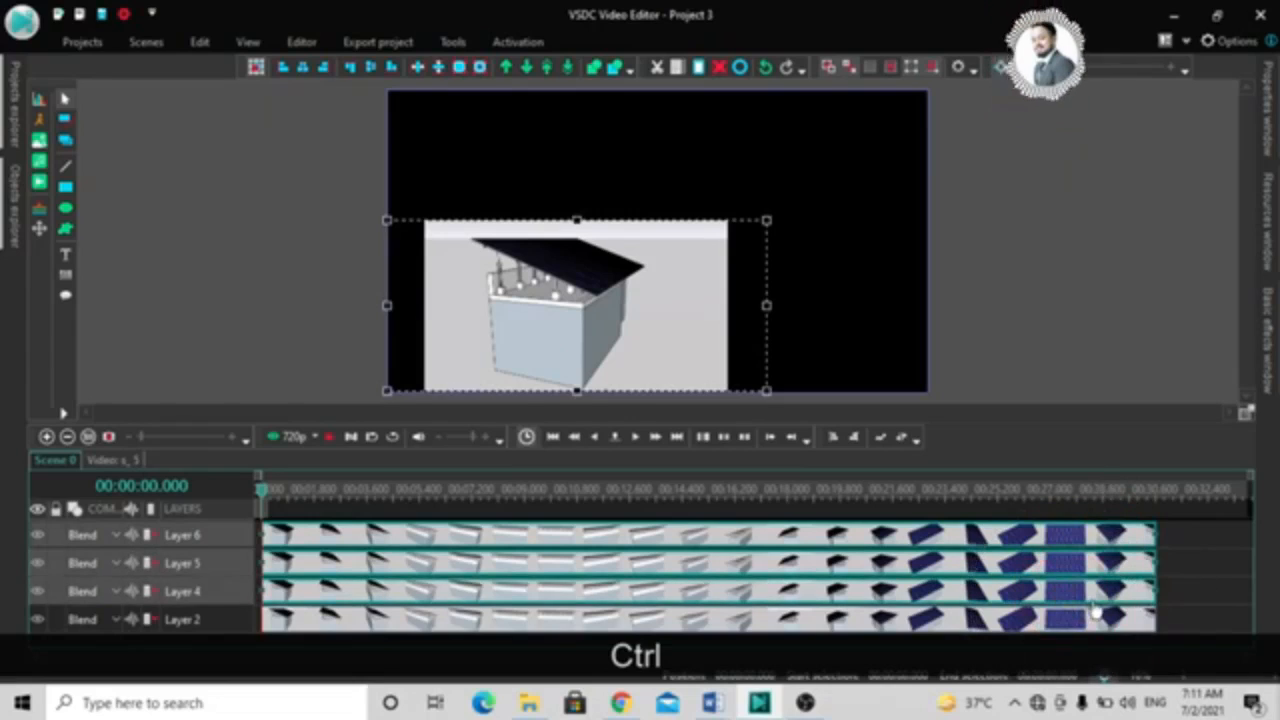
Step: Undo the three pasted duplicates and deselect the clip on Layer 2
key(ctrl+z)
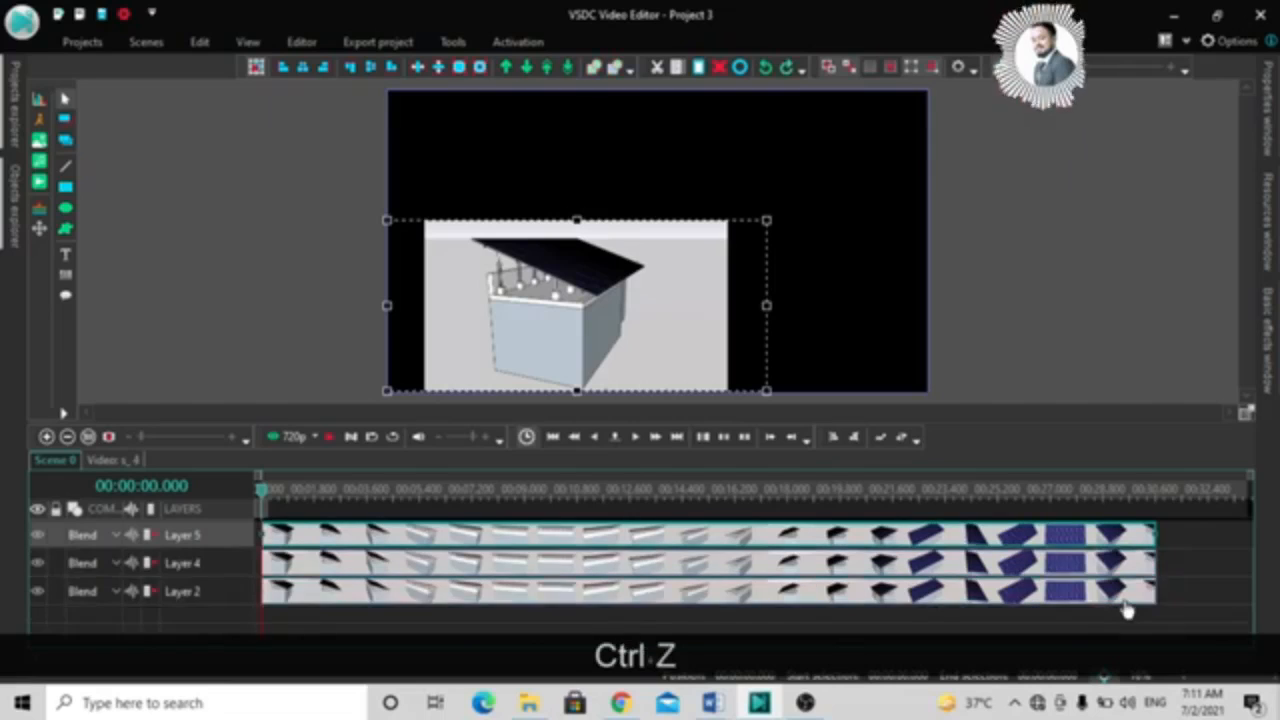
key(ctrl+z)
key(ctrl+z)
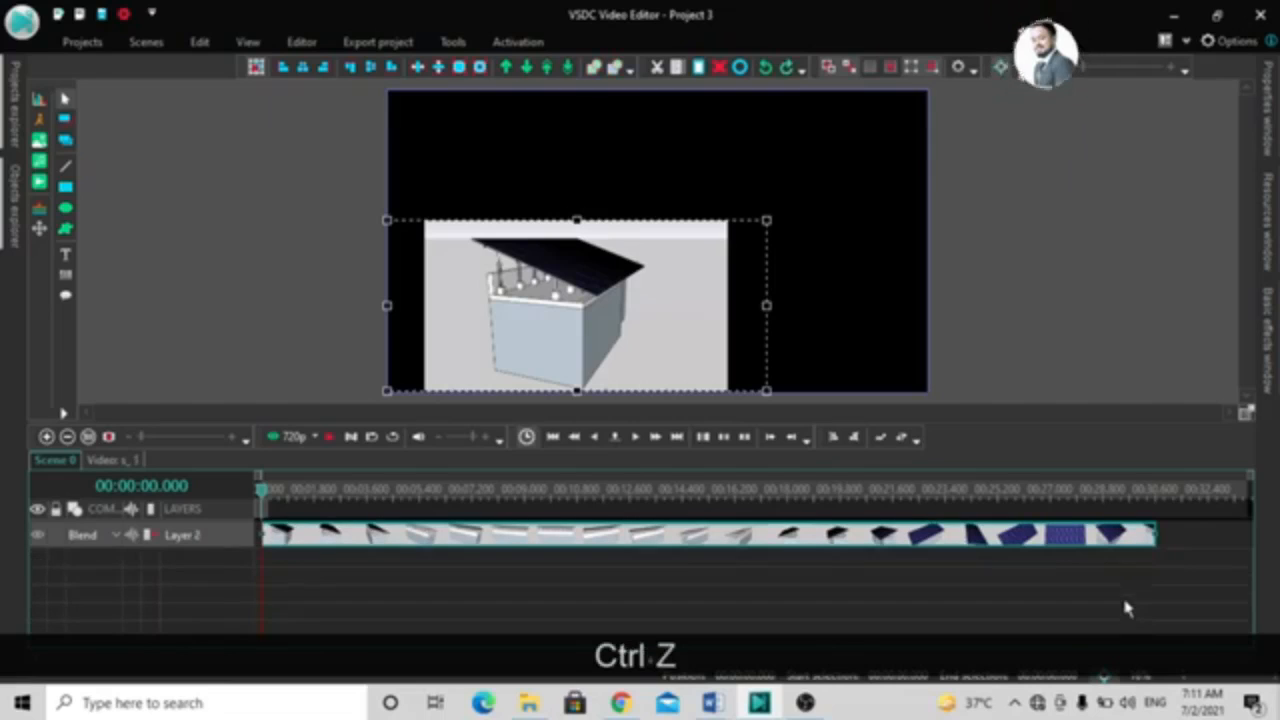
click(931, 577)
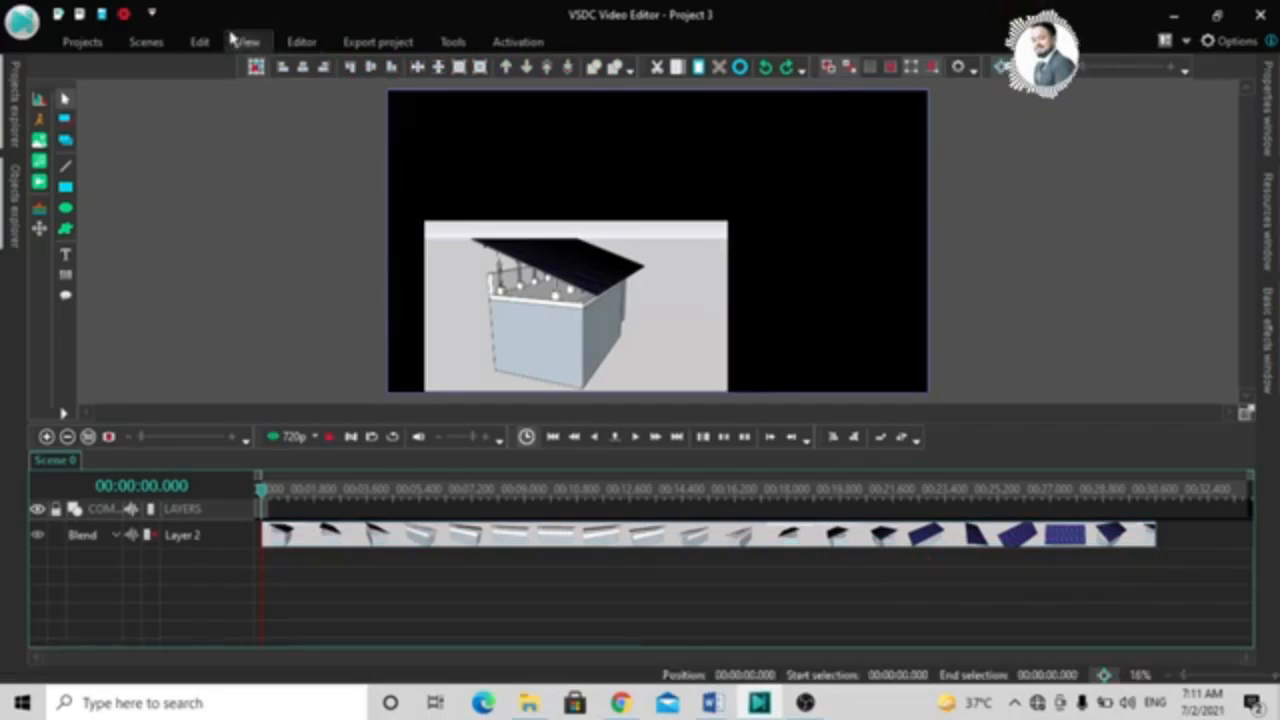
Step: Undo the paste of the Layer 2 video clip and redo it
click(200, 42)
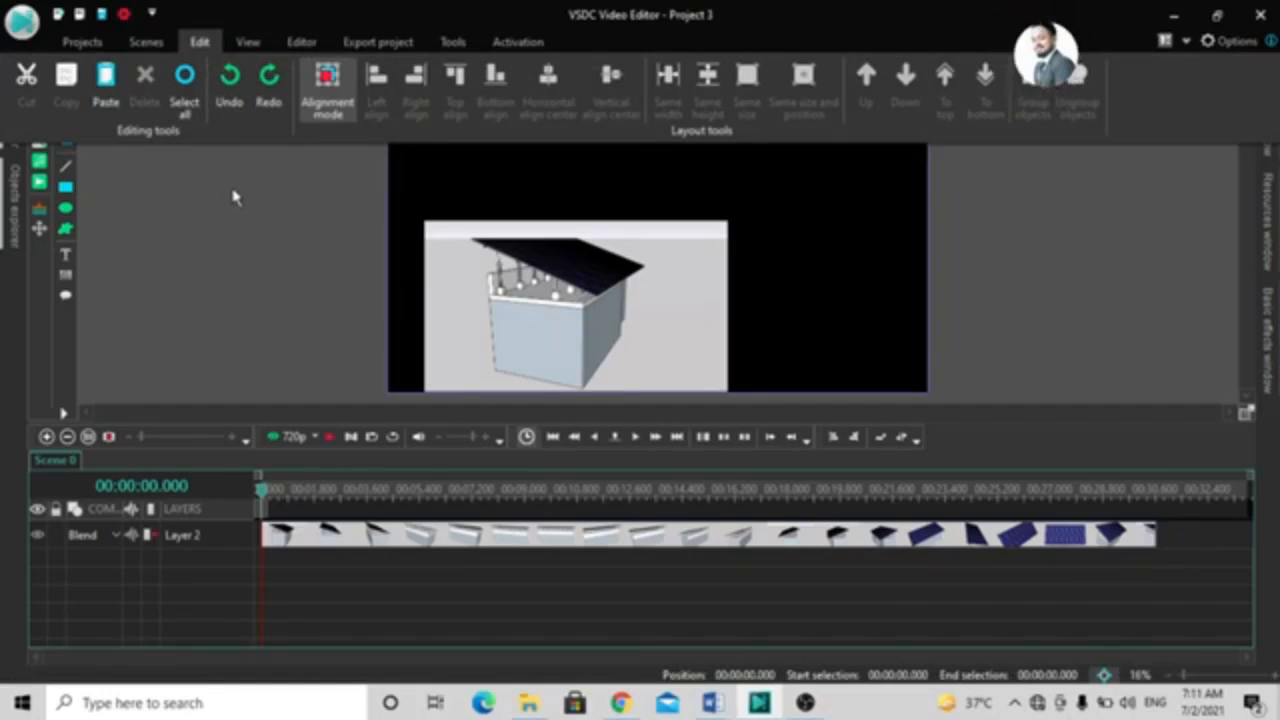
click(230, 83)
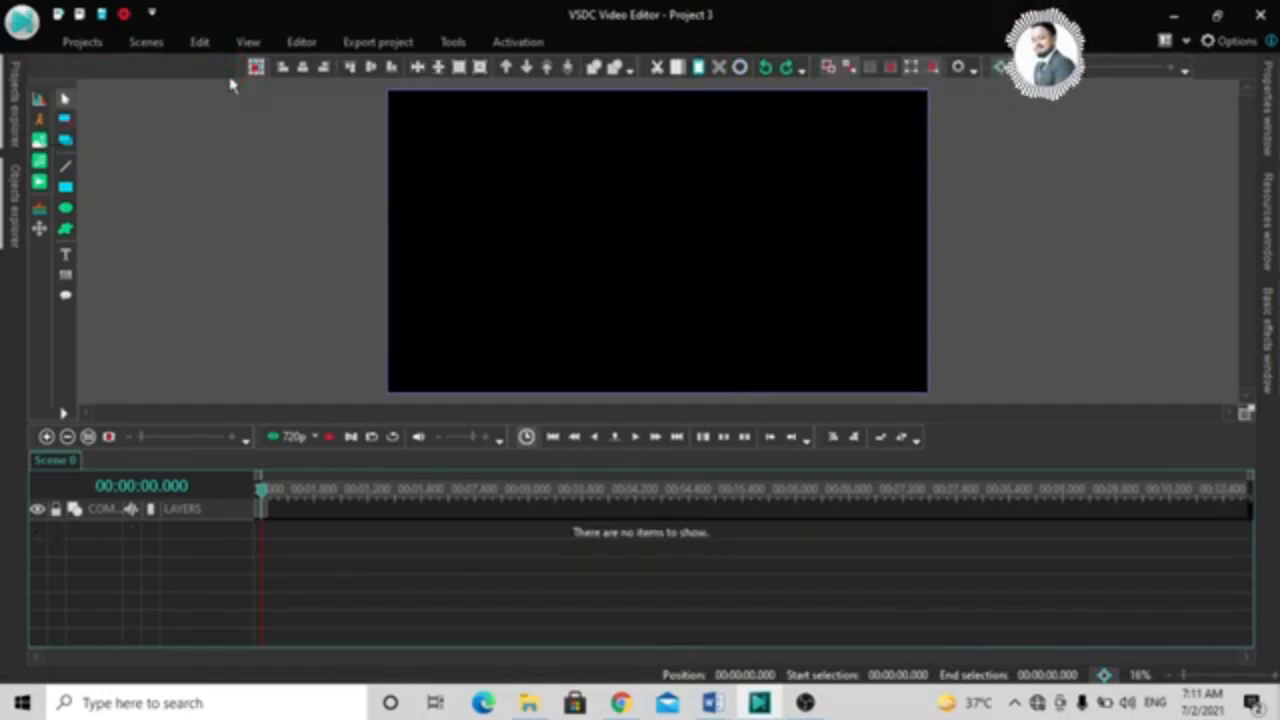
click(197, 43)
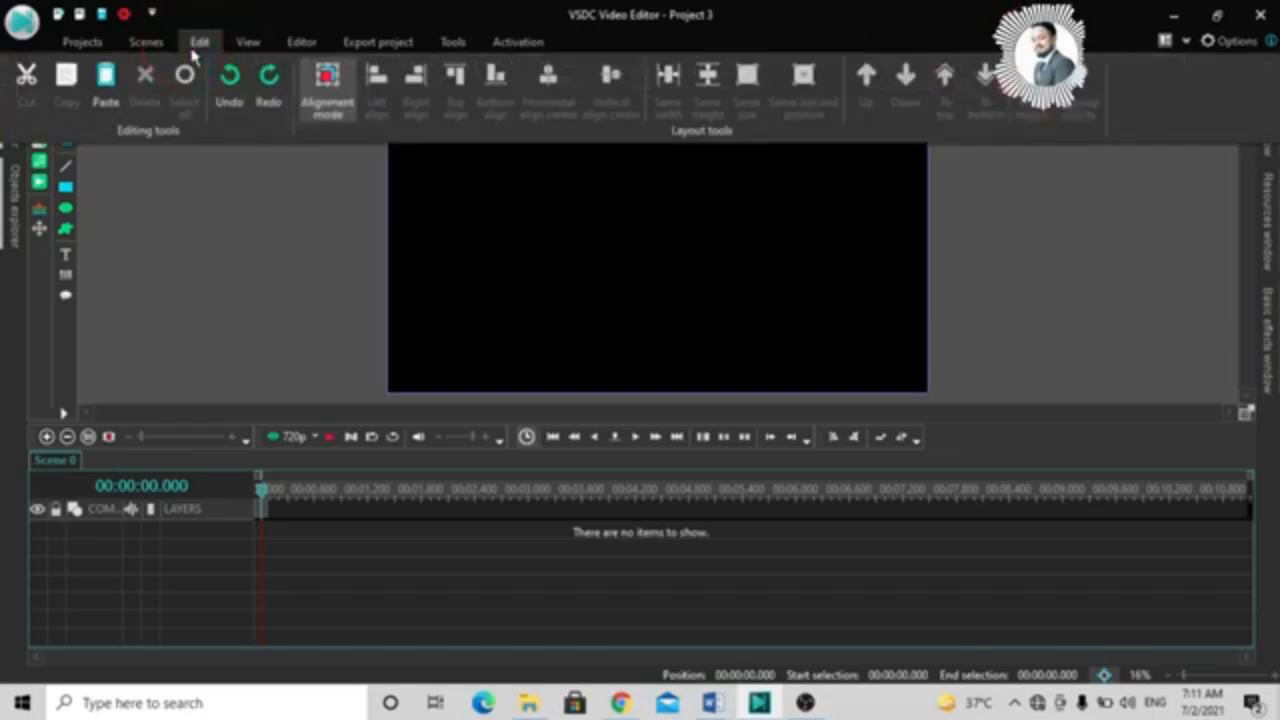
click(266, 85)
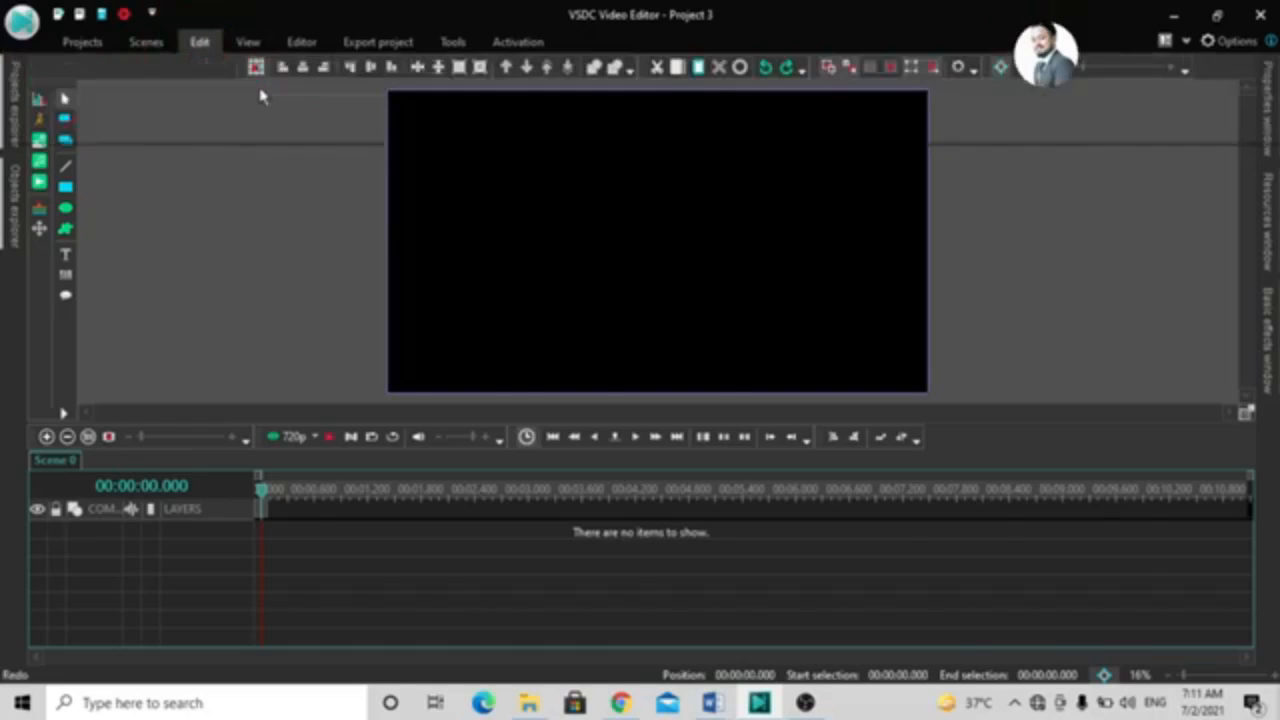
Step: Redo the two undone clip additions on the timeline, and undo both of them again
click(200, 42)
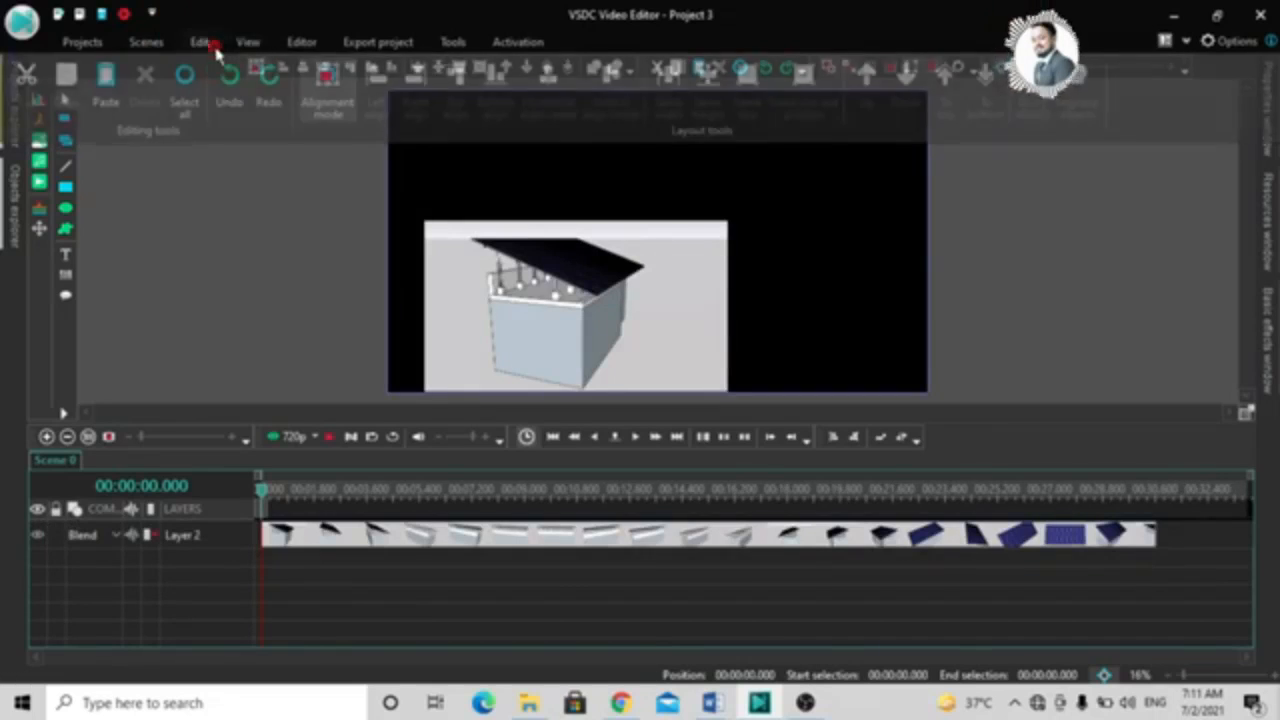
click(264, 84)
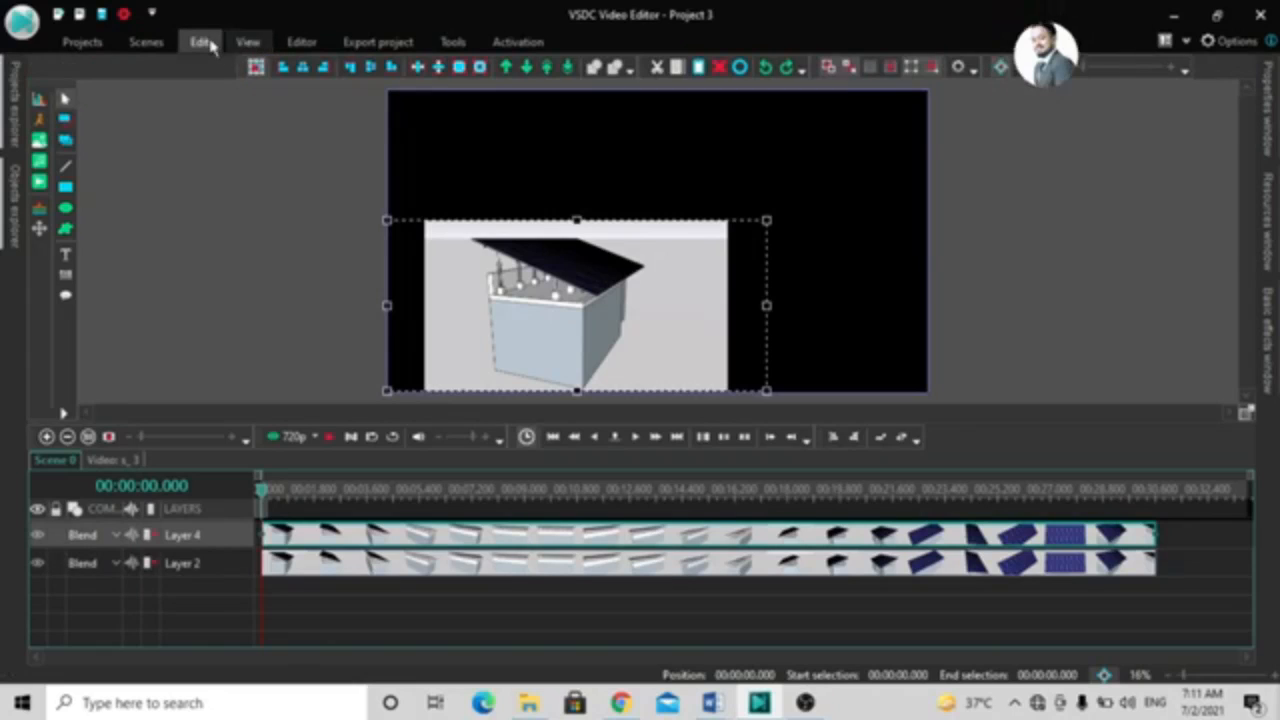
click(205, 43)
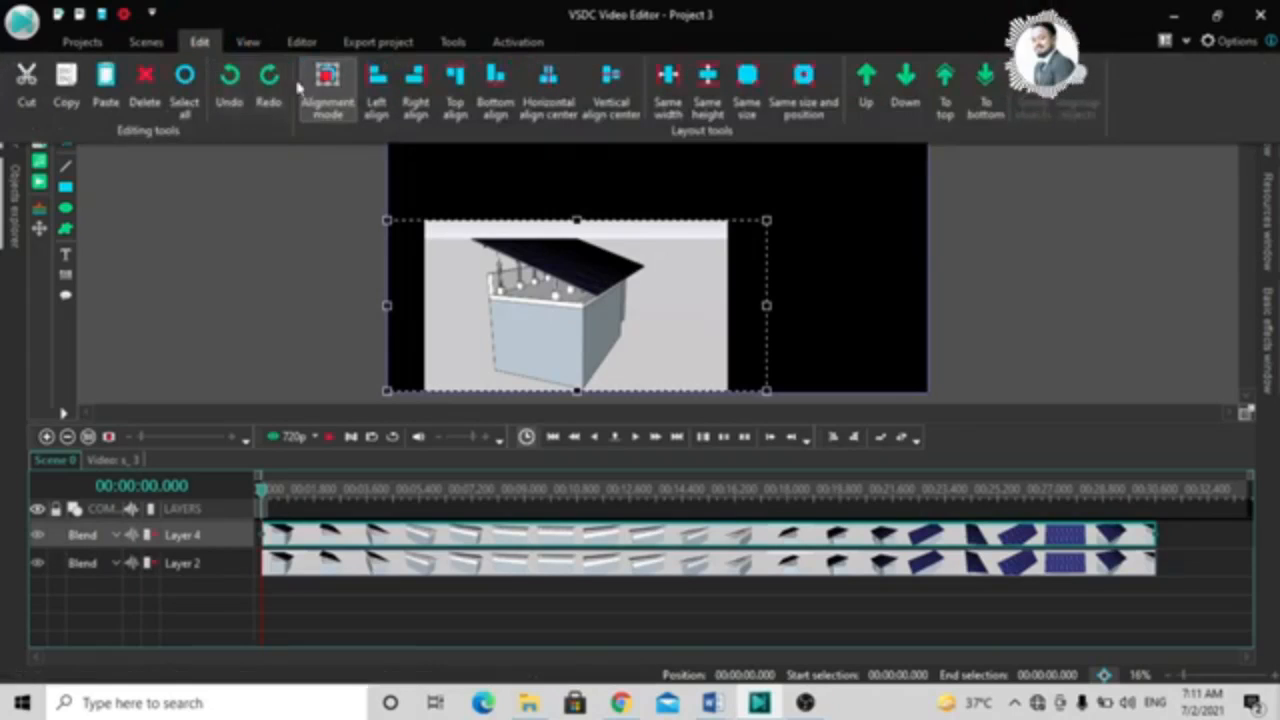
click(230, 100)
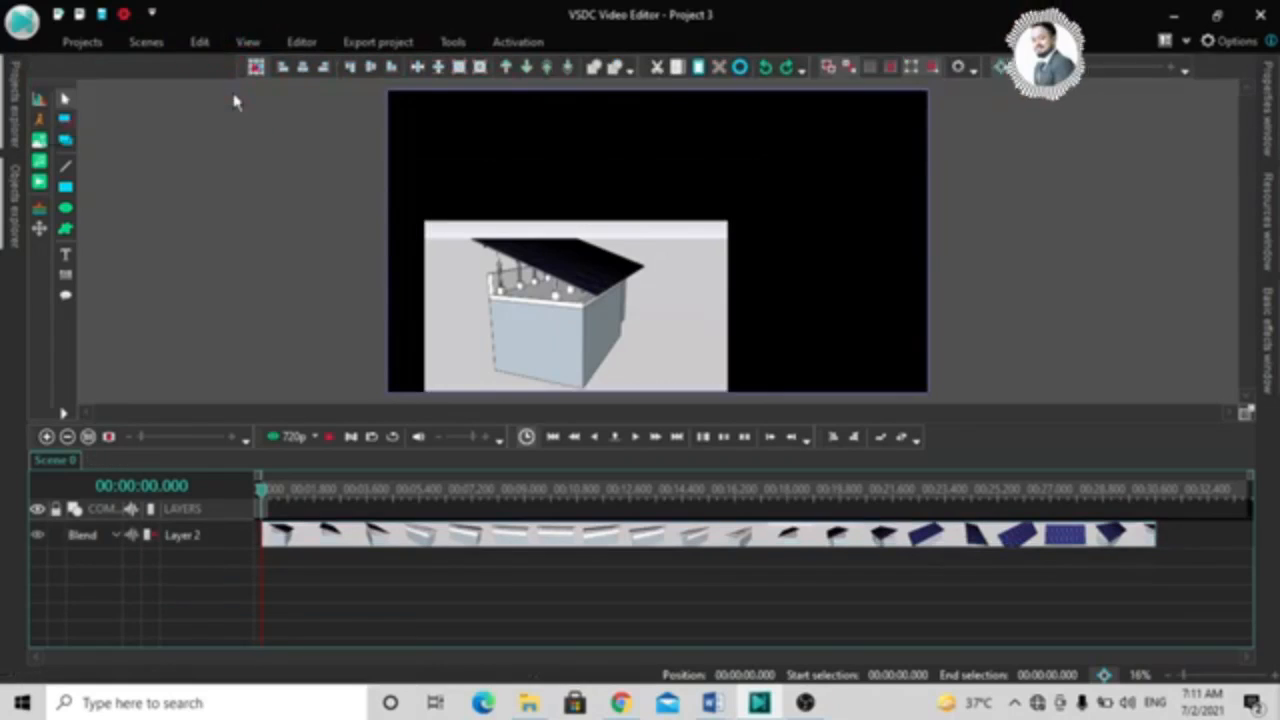
click(201, 42)
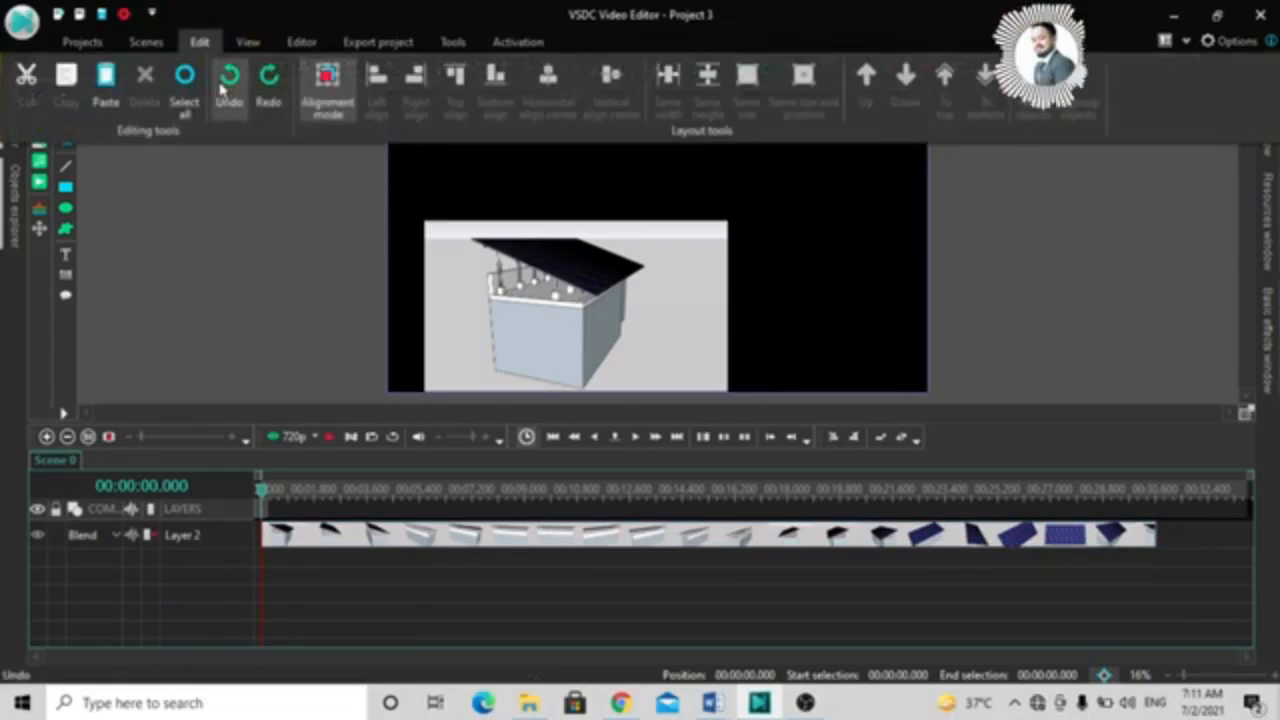
click(222, 88)
Step: Redo the two undone edits to restore the video clips on Layer 2 and Layer 4
click(205, 42)
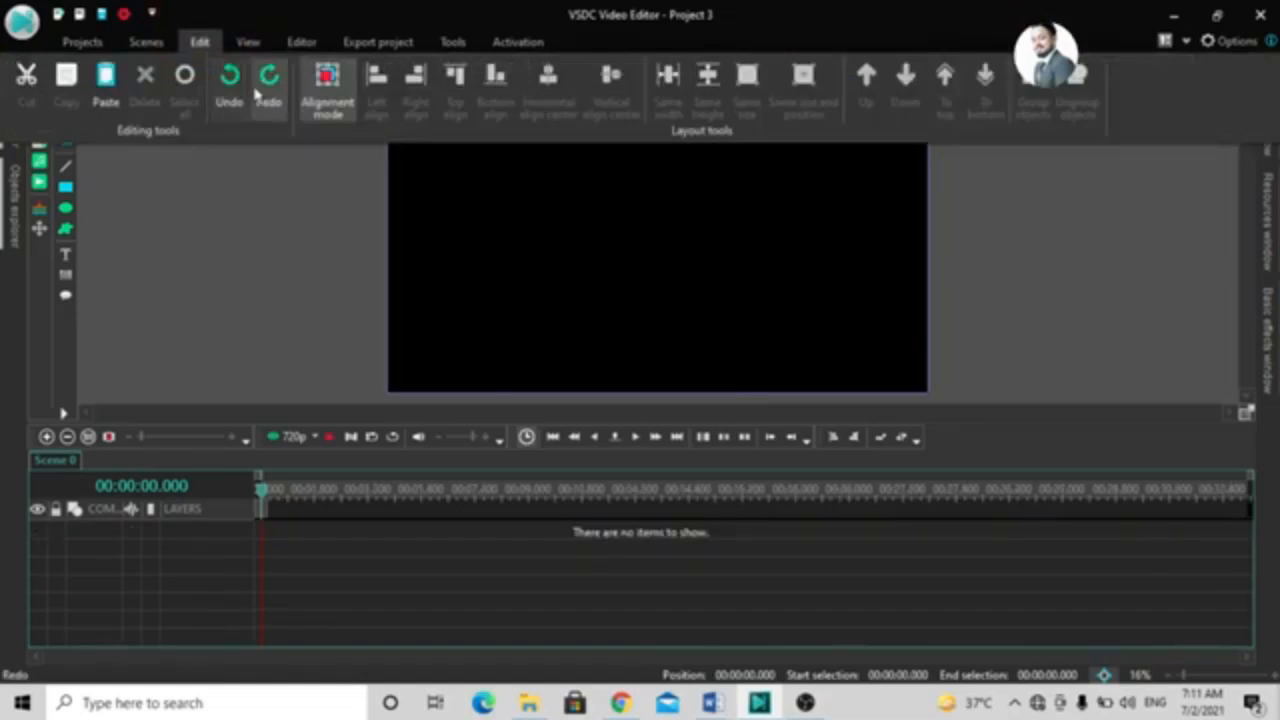
click(260, 90)
click(205, 44)
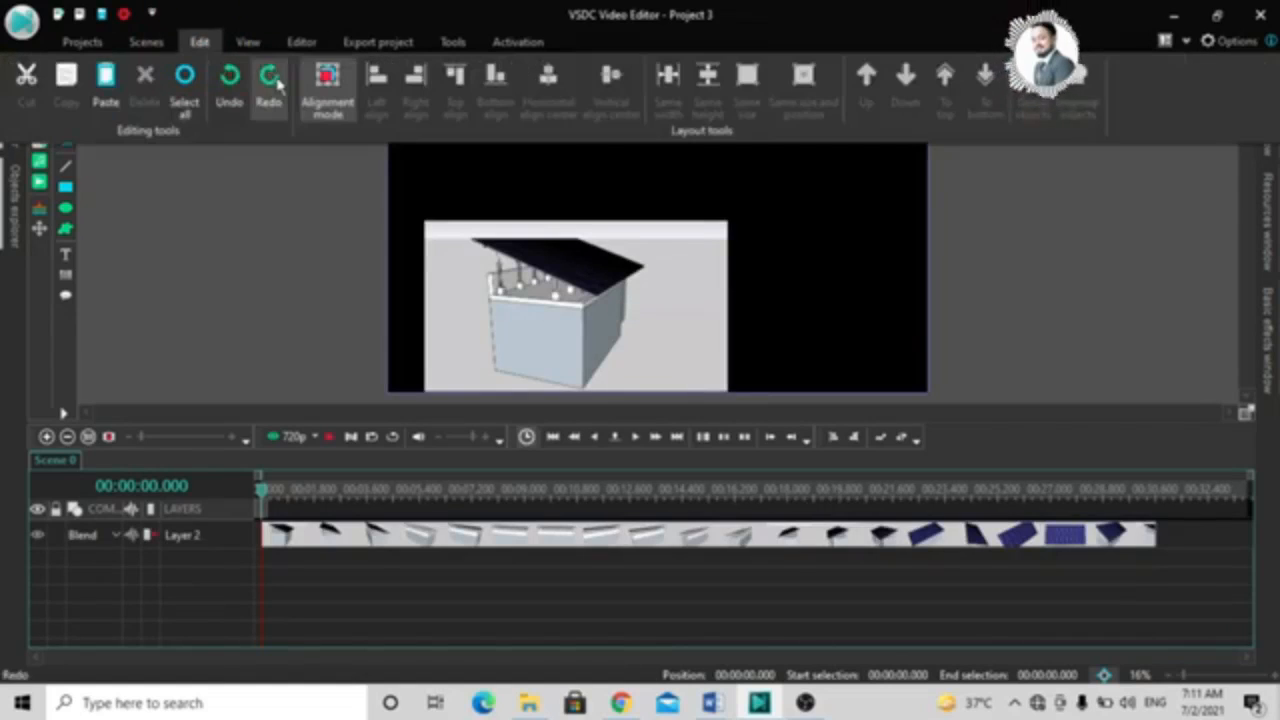
click(270, 88)
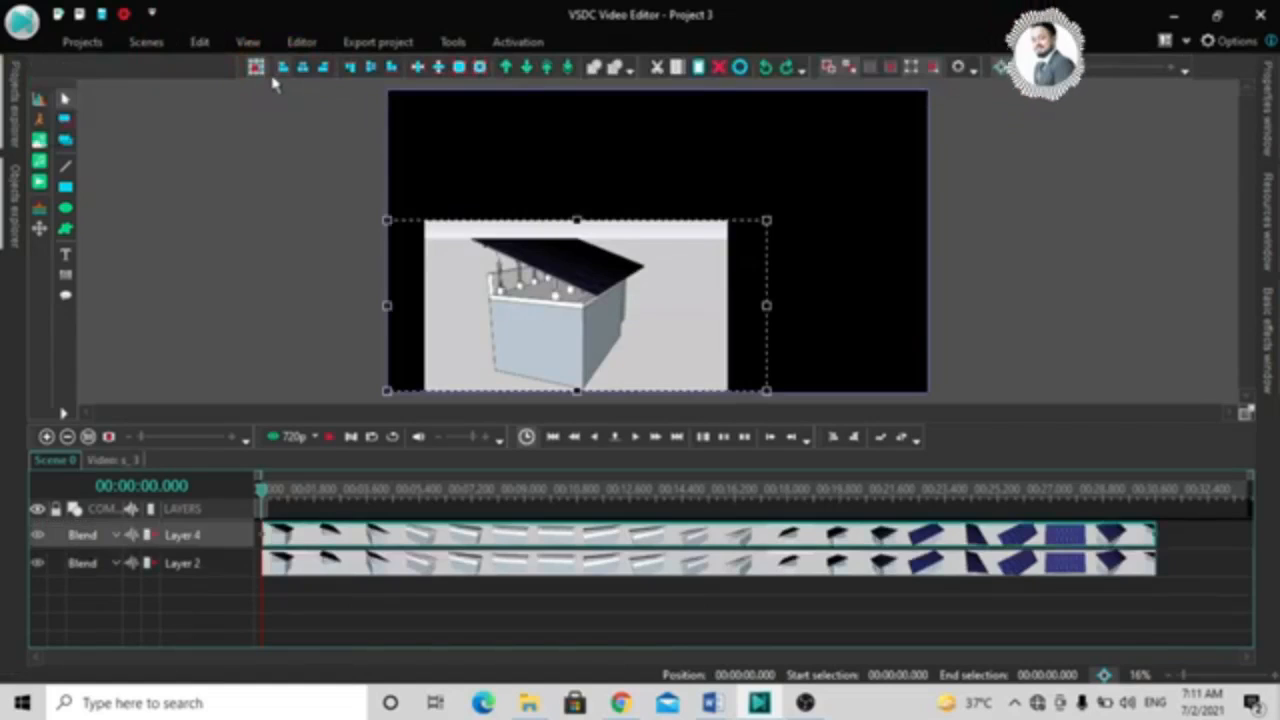
Step: Turn off alignment mode in the layout tools
click(203, 44)
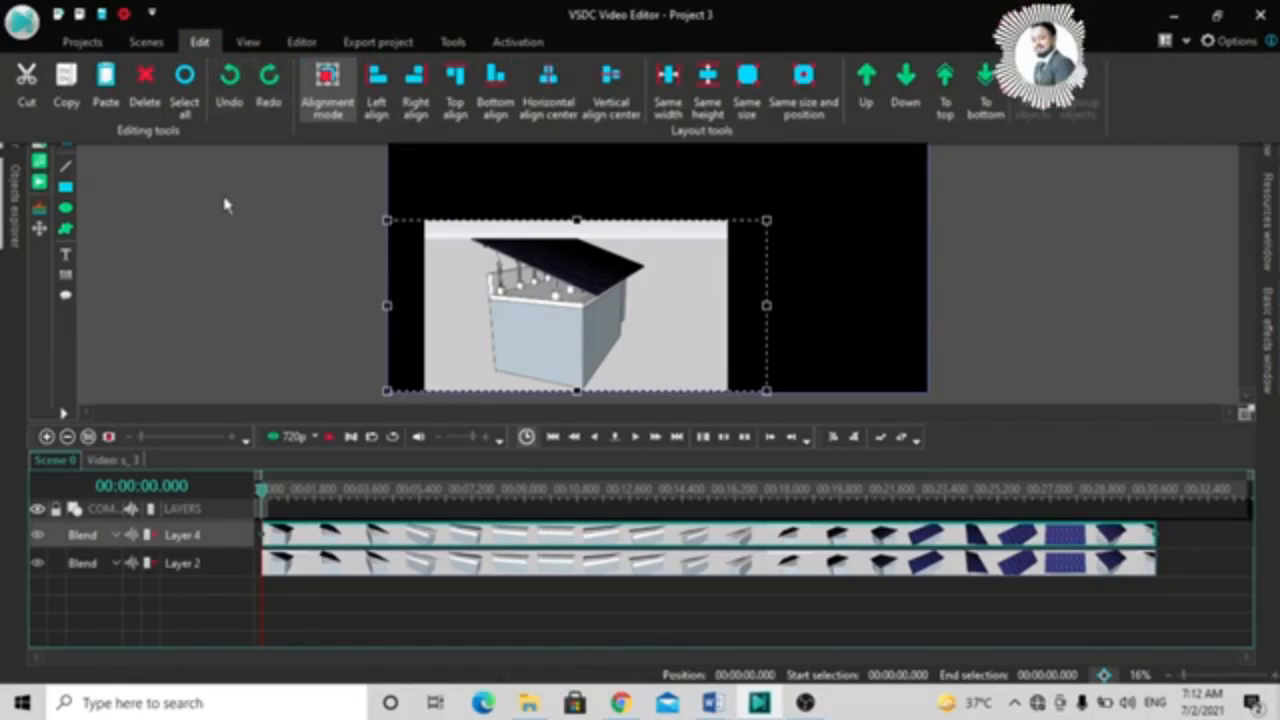
click(336, 104)
key(ctrl)
key(ctrl)
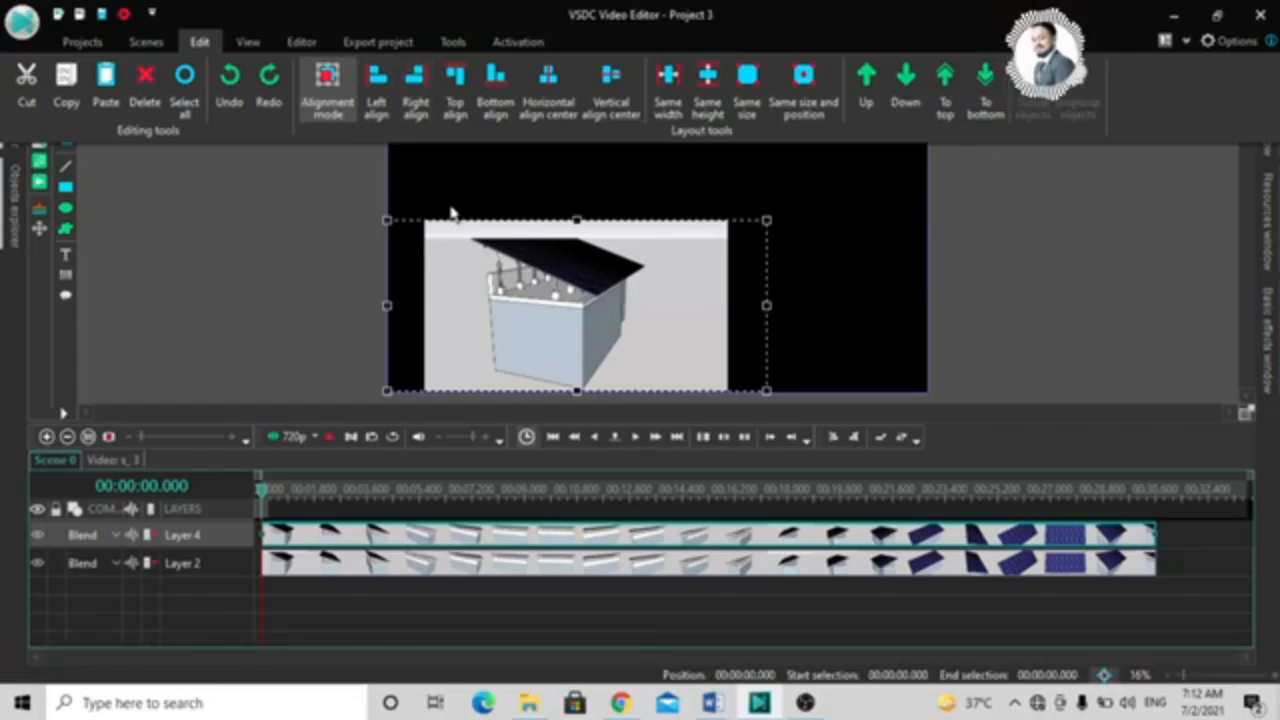
click(307, 95)
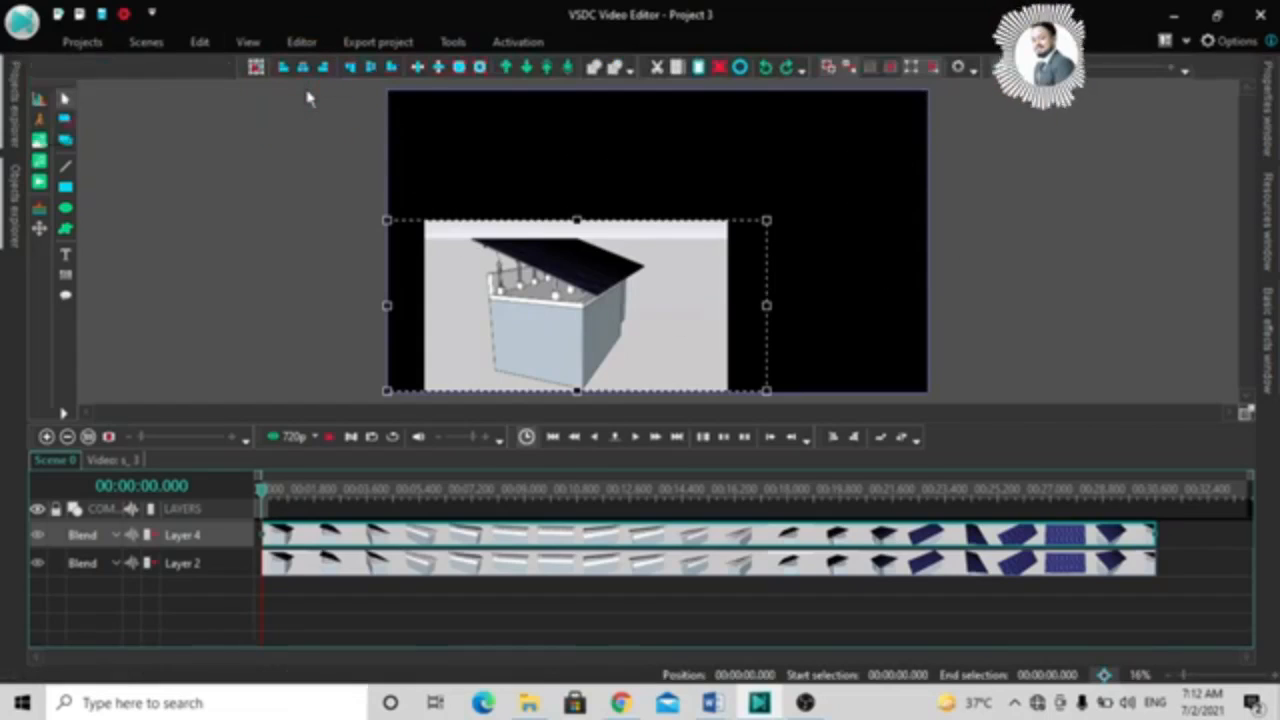
click(202, 44)
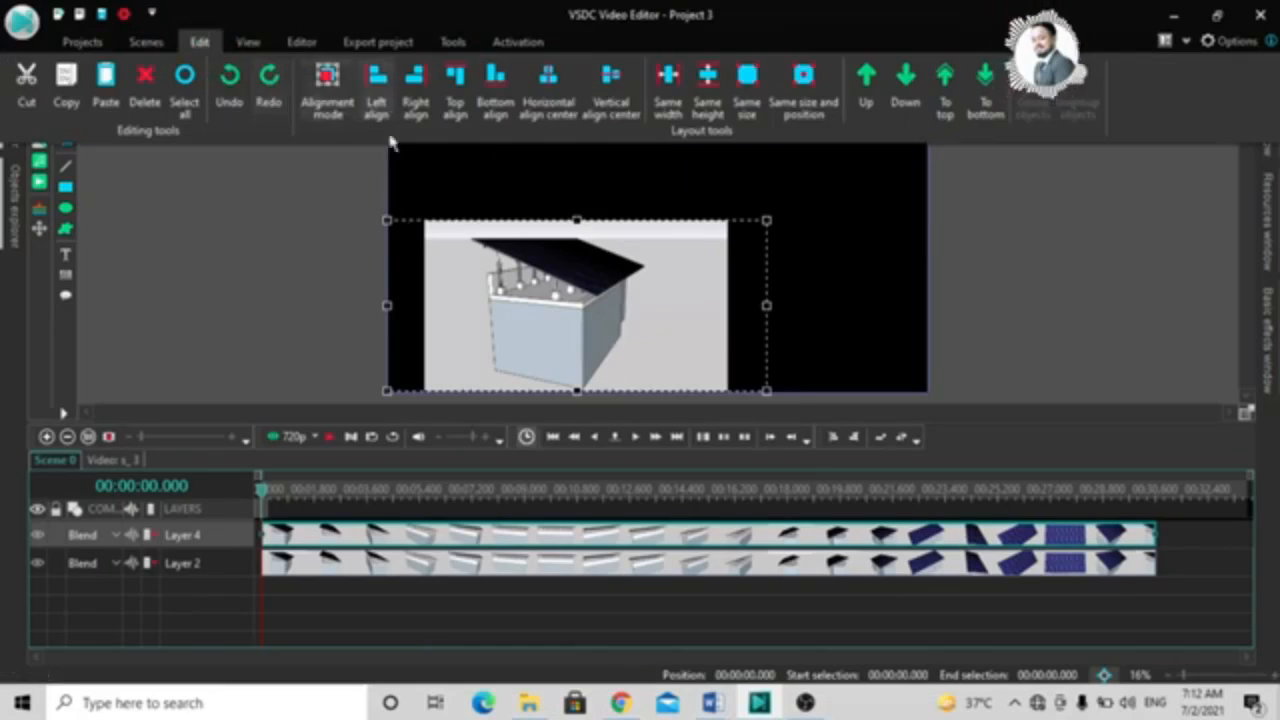
Step: Delete the video clips on Layer 2 and Layer 4 from the timeline
click(625, 579)
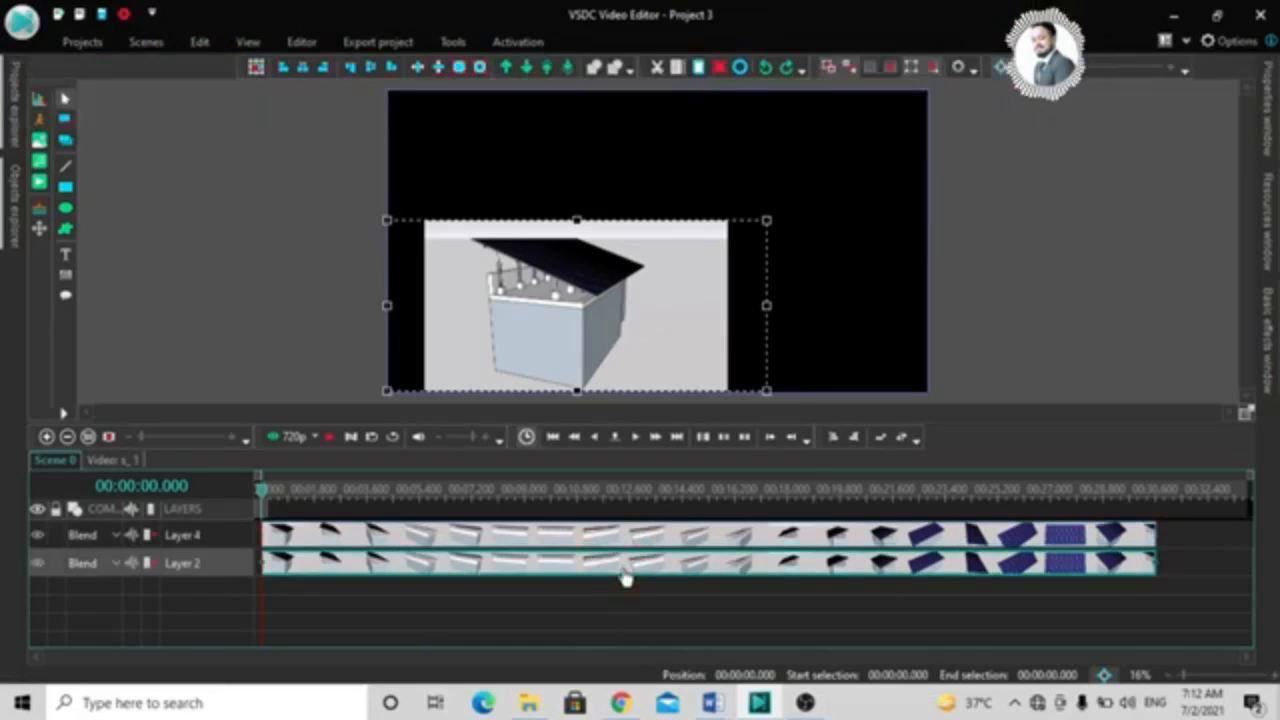
key(Delete)
click(628, 540)
key(Delete)
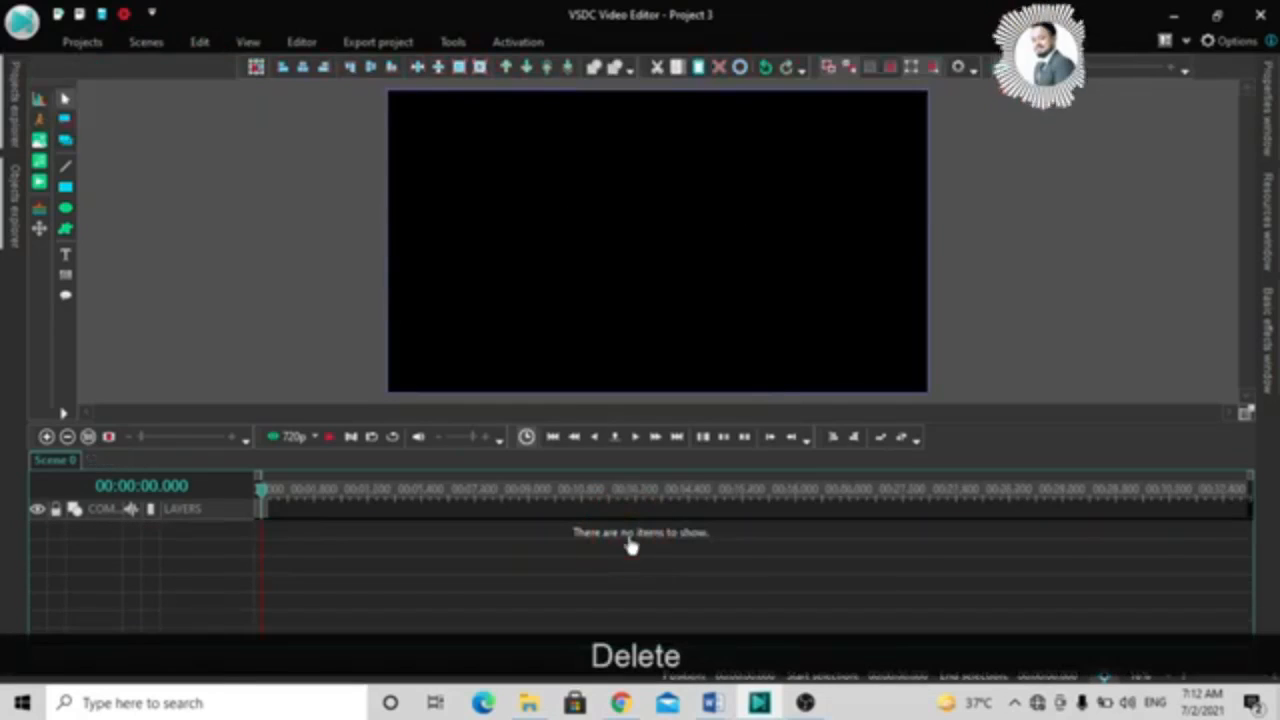
Step: Switch to the open File Explorer folder and import the video file from it into the empty scene
mouse_move(530, 705)
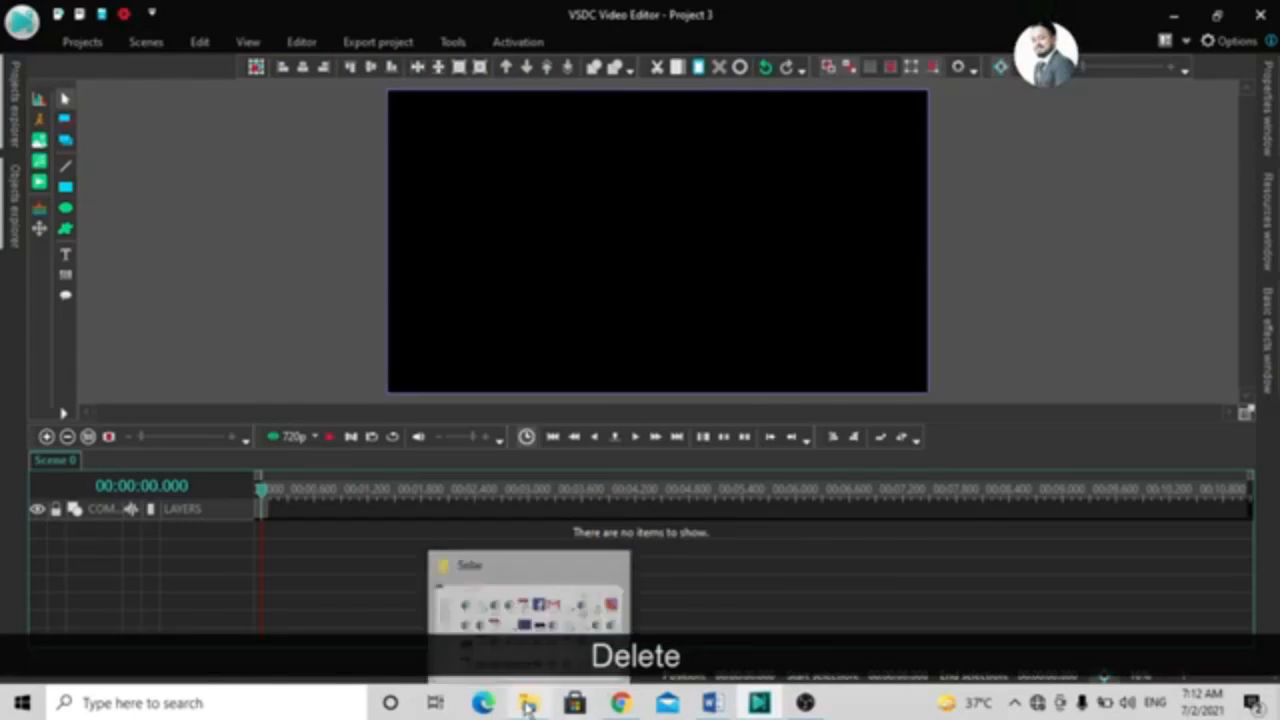
click(582, 635)
drag(1008, 415, 825, 285)
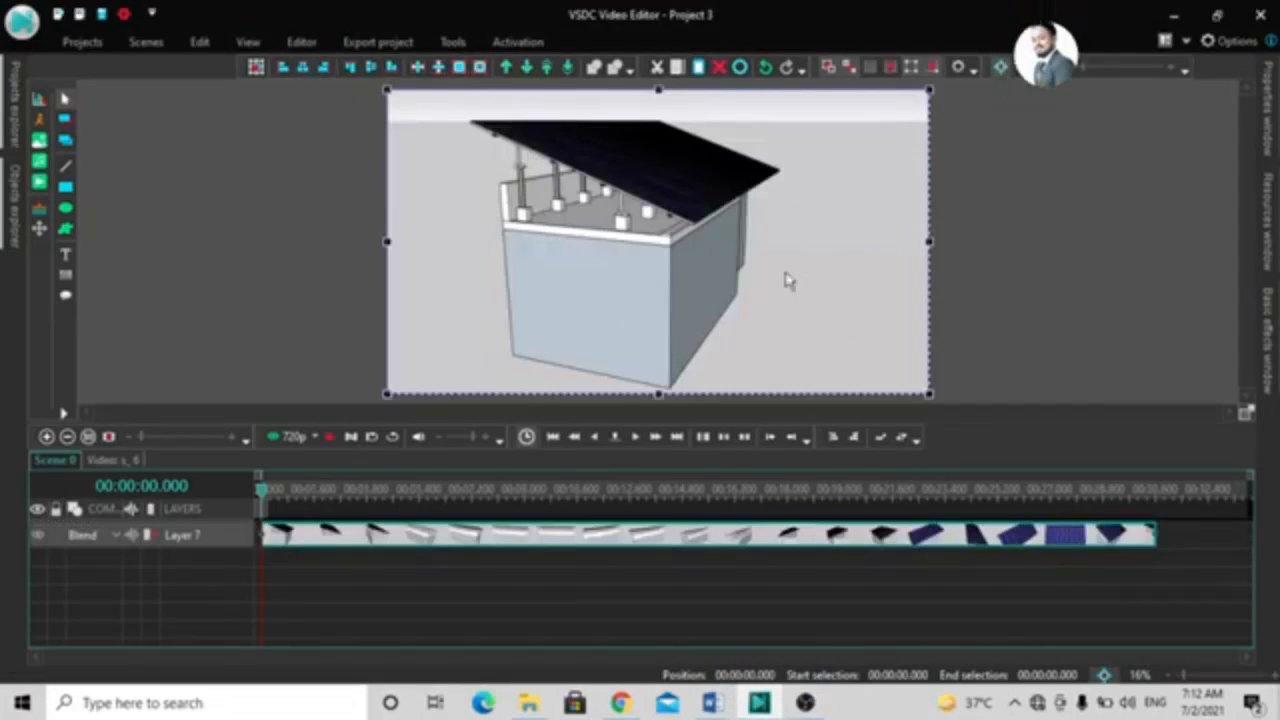
Step: Move the Layer 7 video to the right in the preview, scale it down, and reposition it near the frame's centre
click(200, 41)
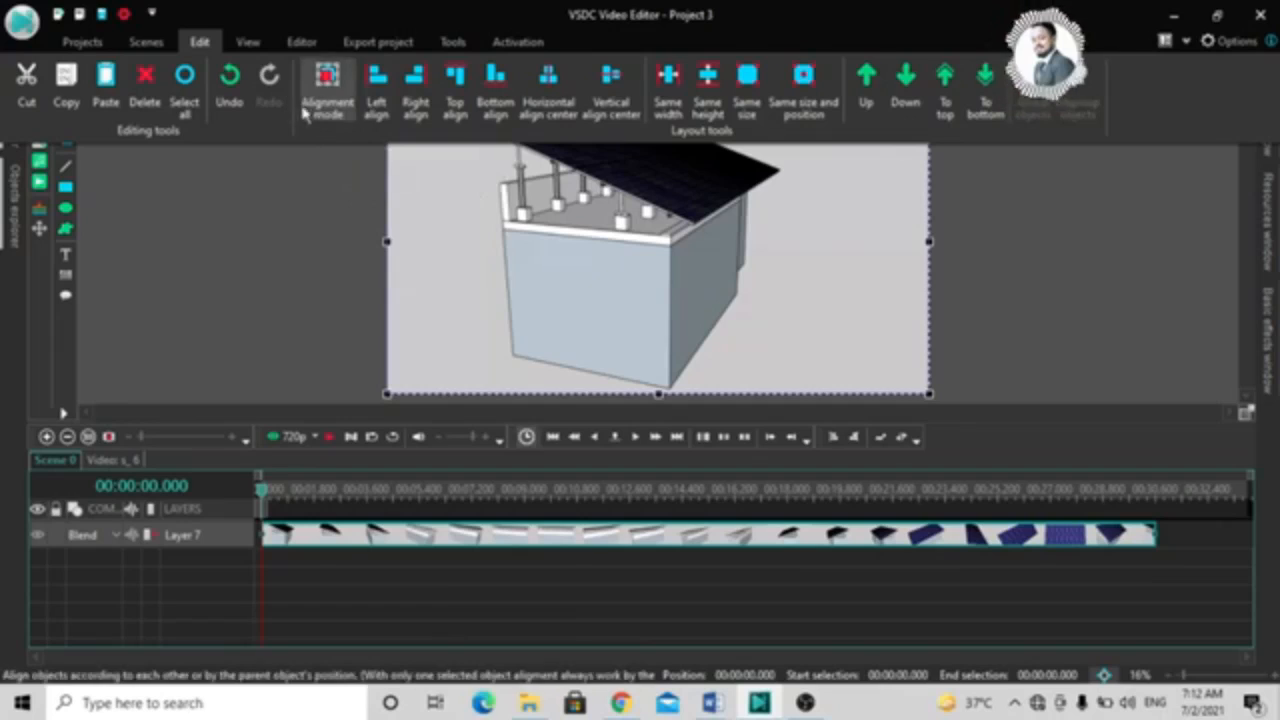
drag(563, 331, 635, 318)
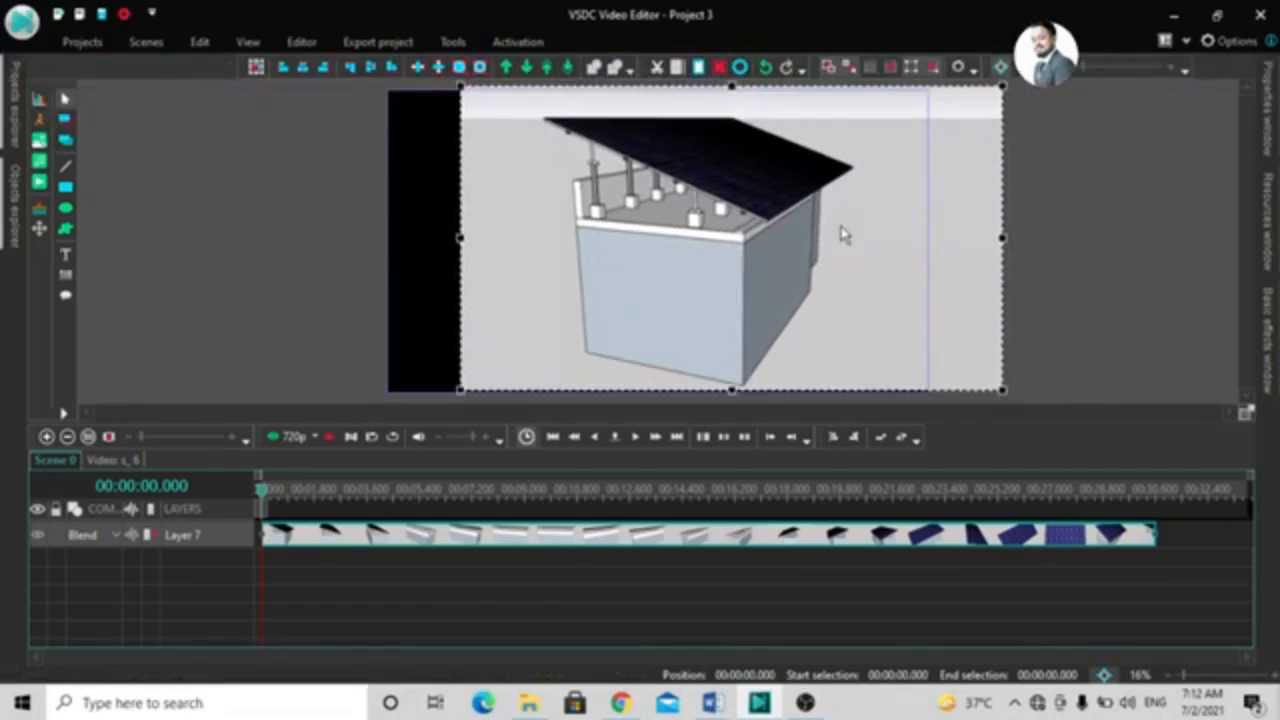
drag(1000, 88, 866, 189)
drag(698, 277, 903, 219)
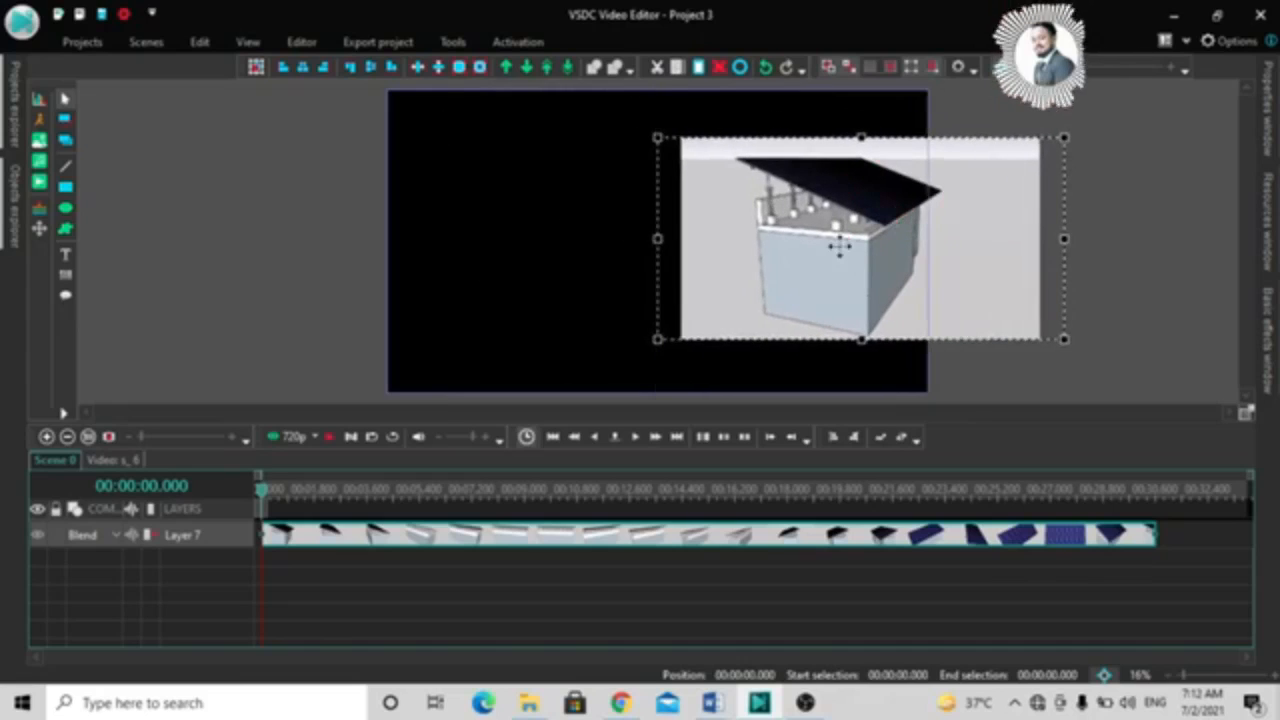
drag(837, 246, 592, 291)
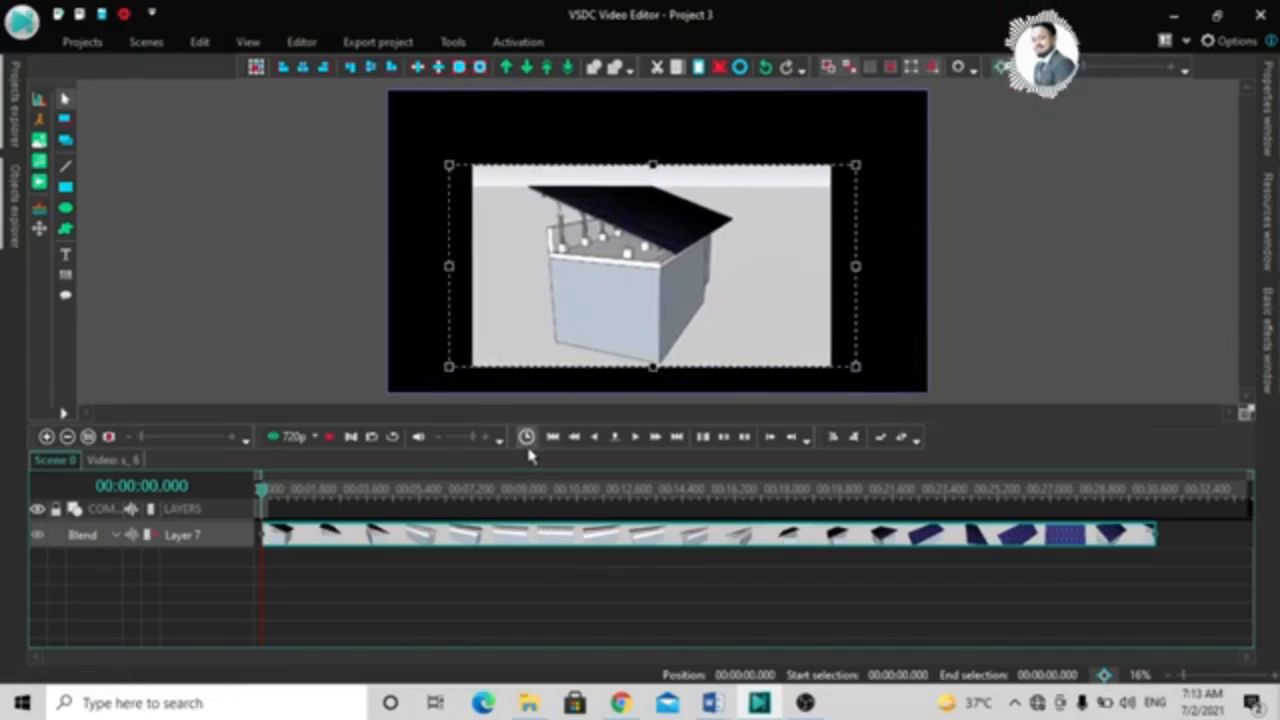
Step: Undo the moves and the scaling of the Layer 7 video so it fills the frame
key(ctrl+z)
key(ctrl+z)
key(ctrl+z)
key(ctrl+z)
key(ctrl+z)
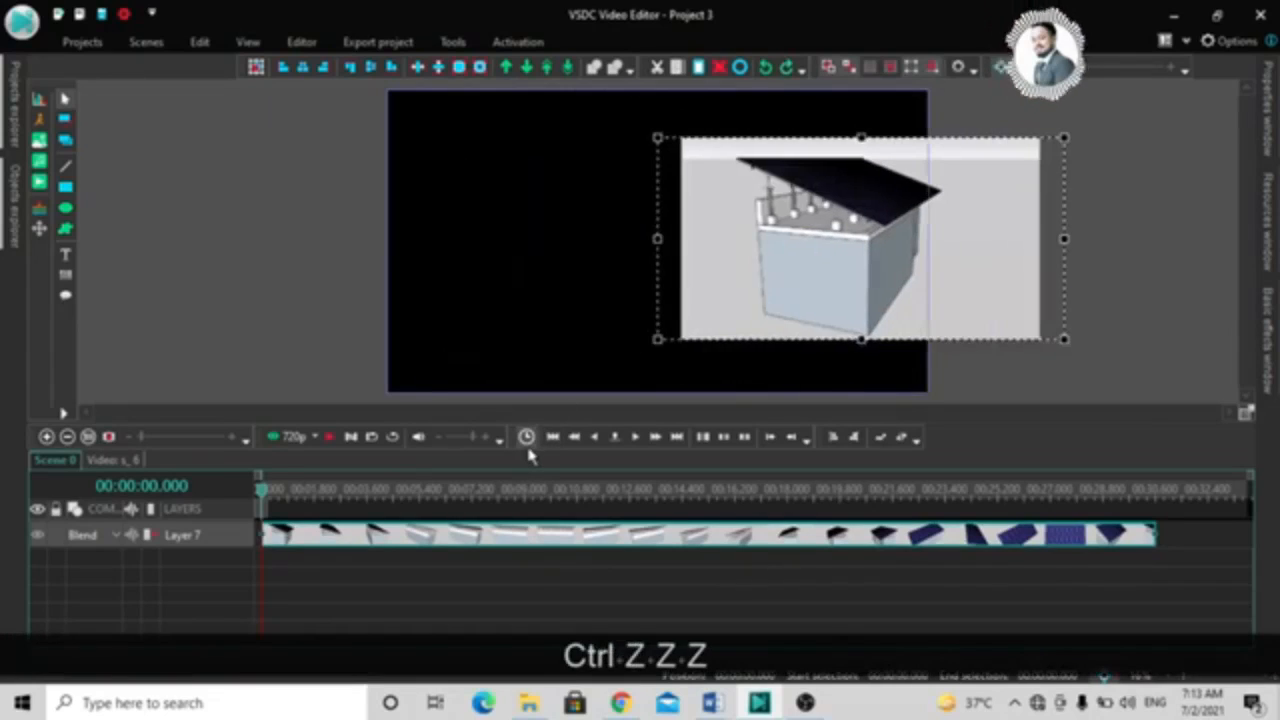
key(ctrl+z)
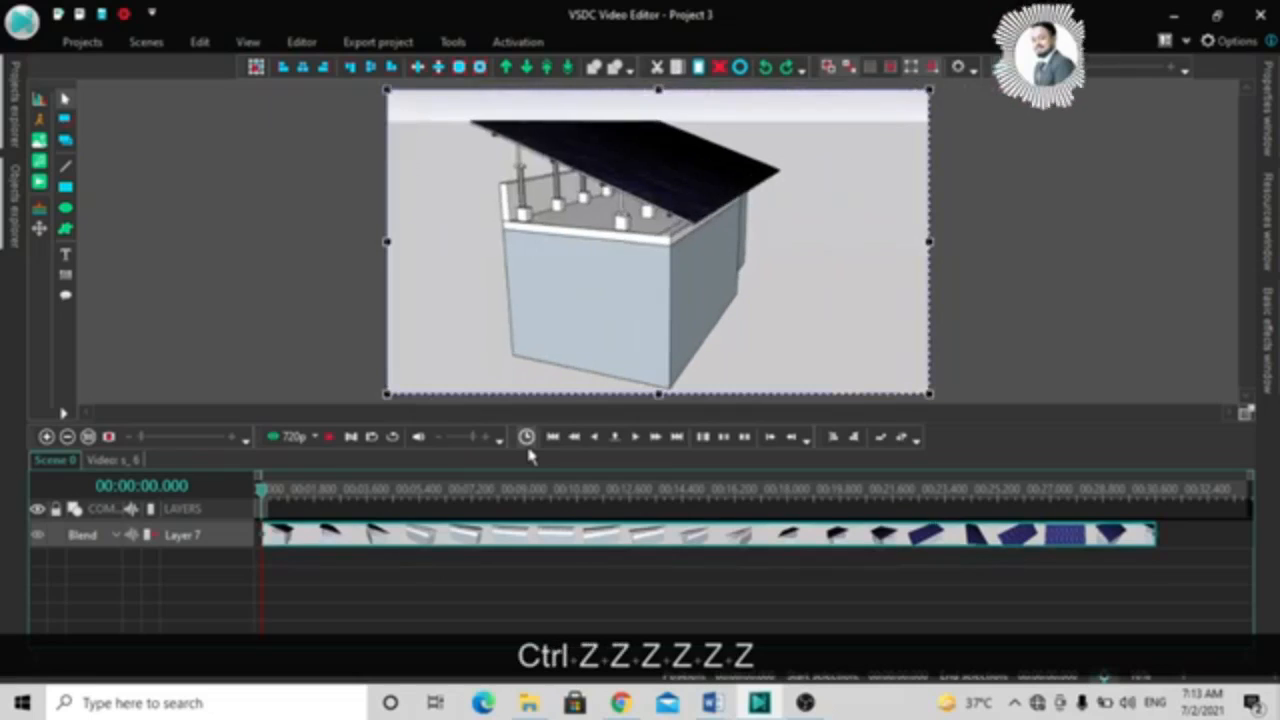
Step: Turn alignment mode back on in the layout tools
click(200, 42)
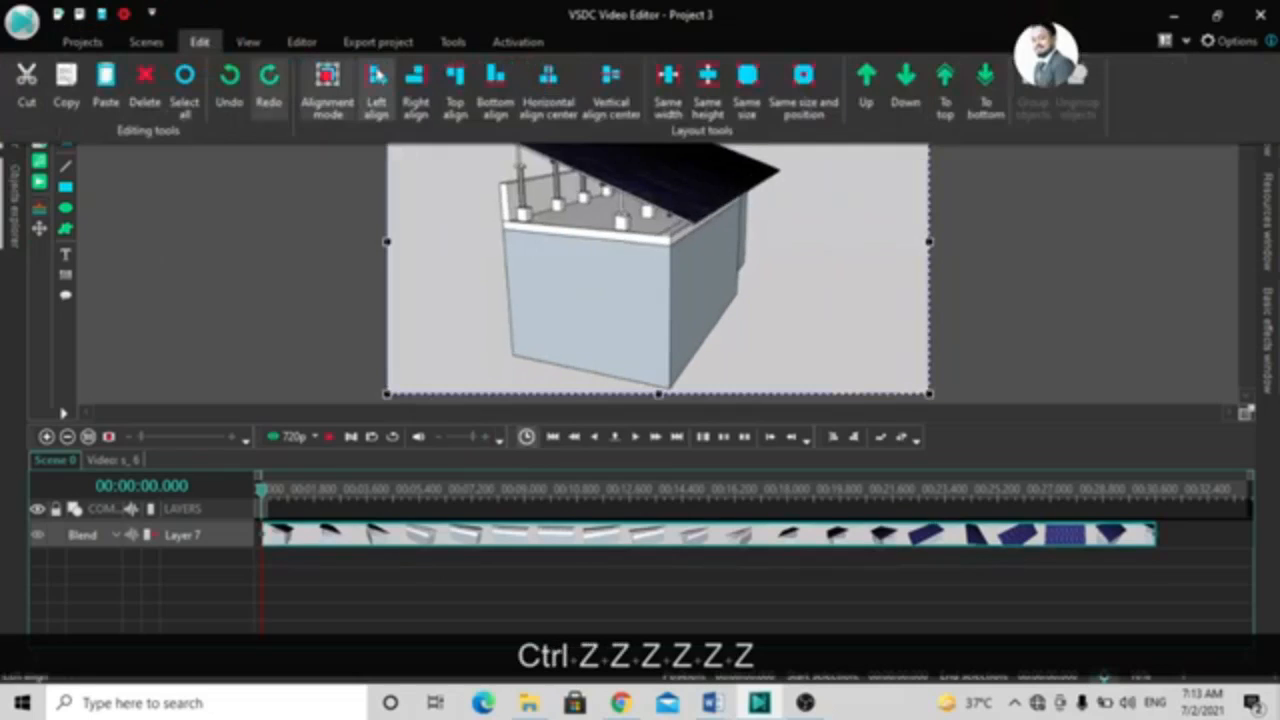
click(327, 97)
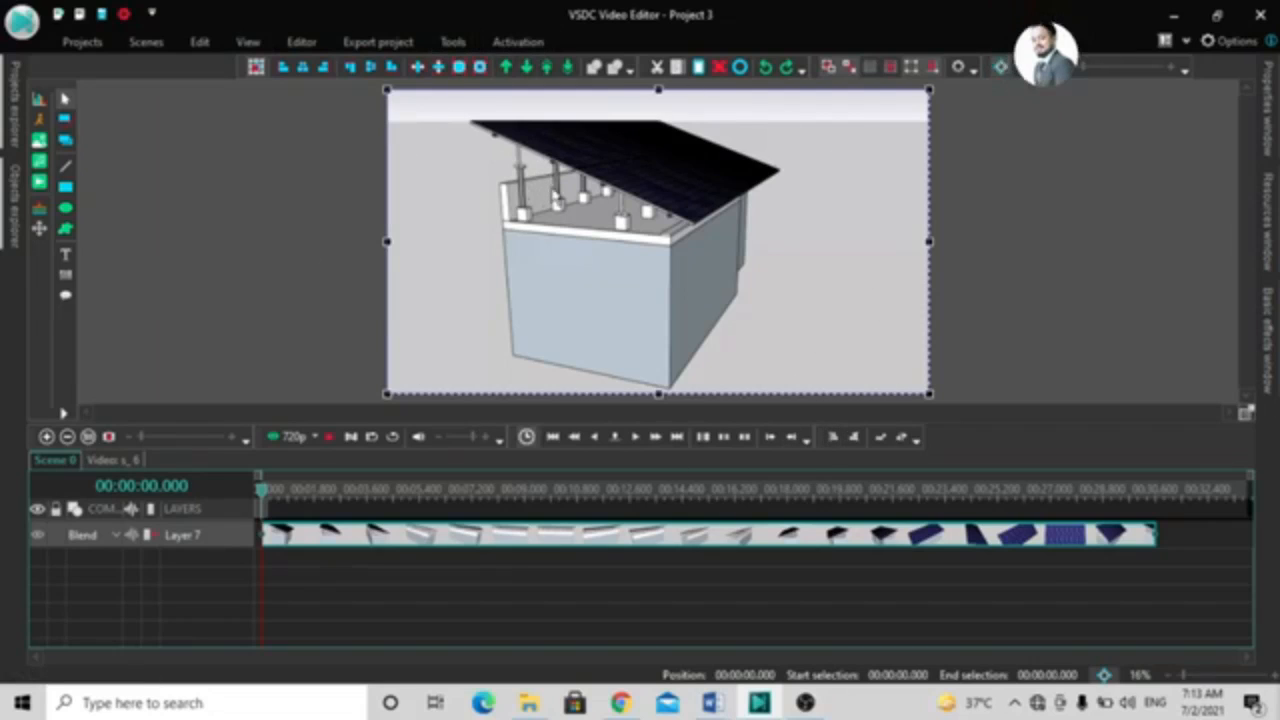
click(205, 41)
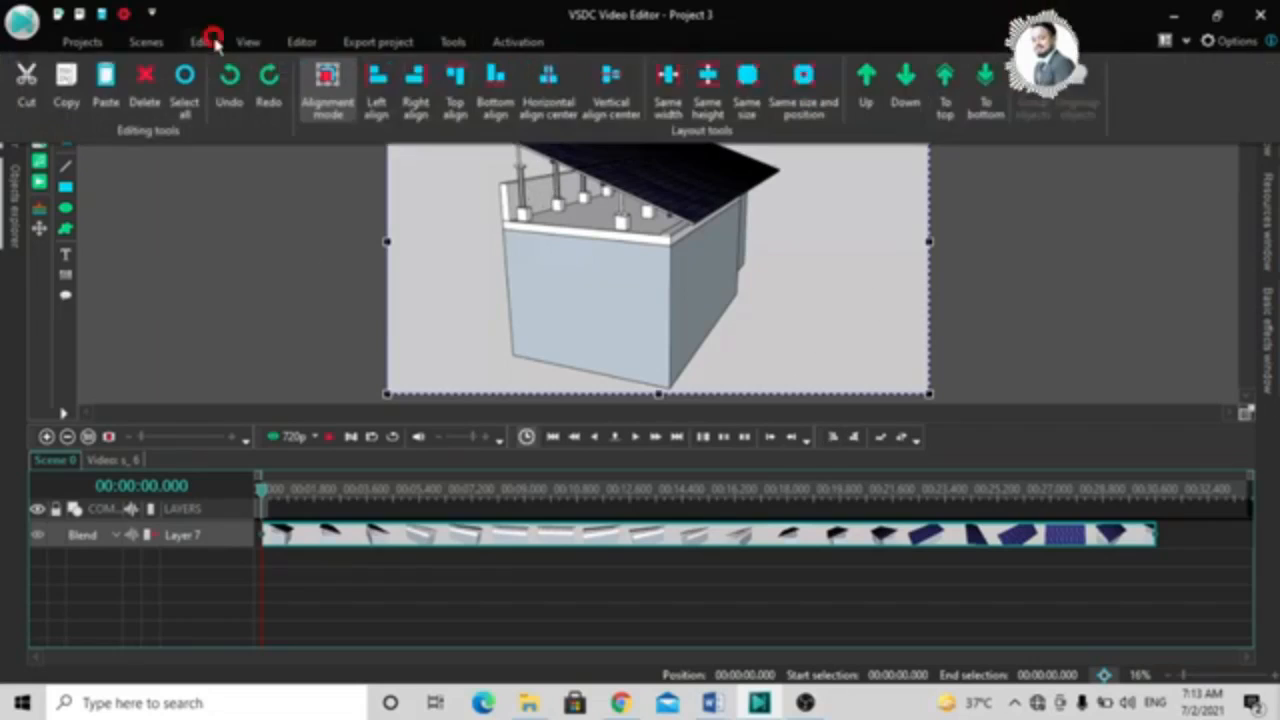
click(201, 41)
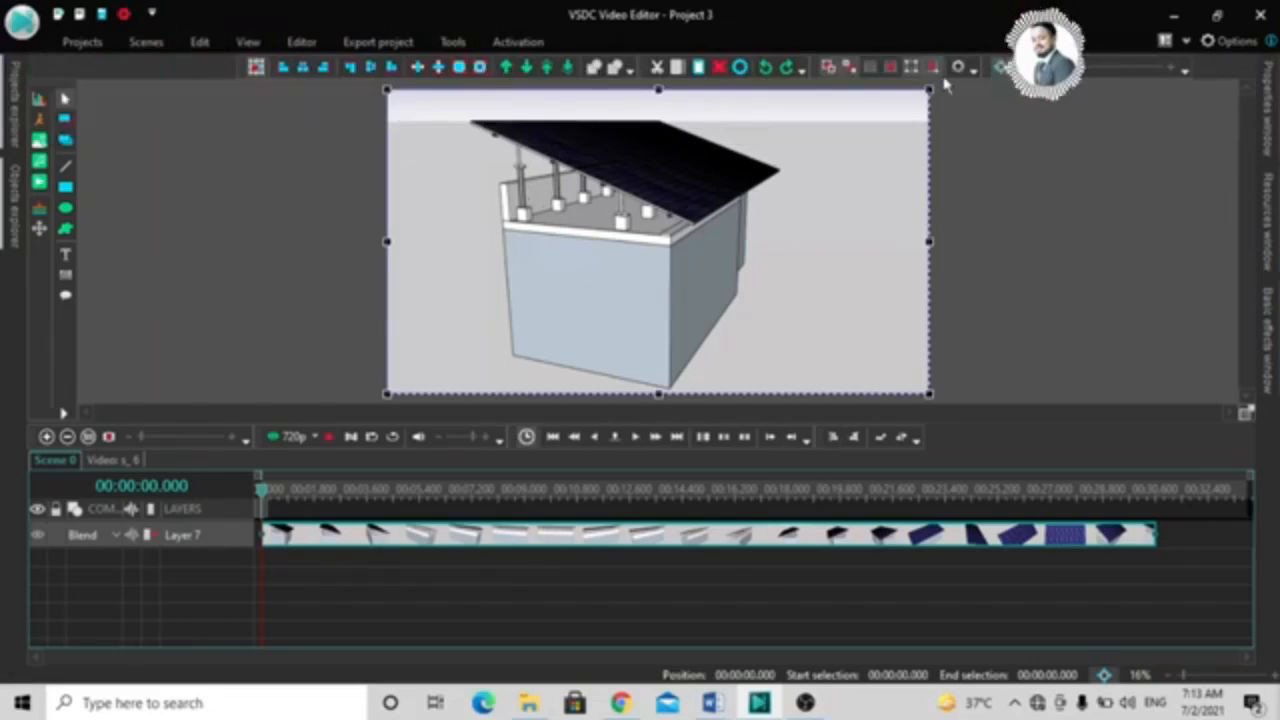
Step: Scale the Layer 7 video down towards the frame's lower-left corner and left-align it
drag(930, 88, 768, 254)
click(203, 41)
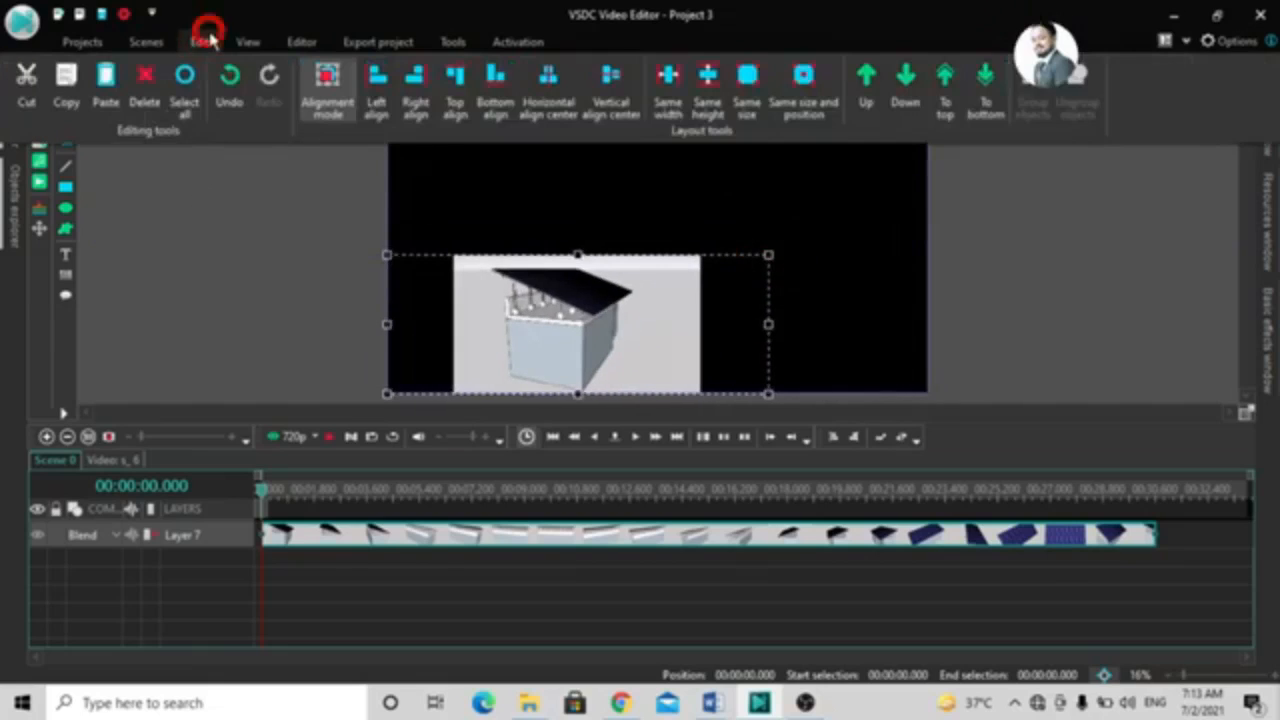
click(371, 108)
Step: Move the scaled-down video slightly right and up, away from the frame's edges, and left-align it to the frame
drag(659, 292, 705, 273)
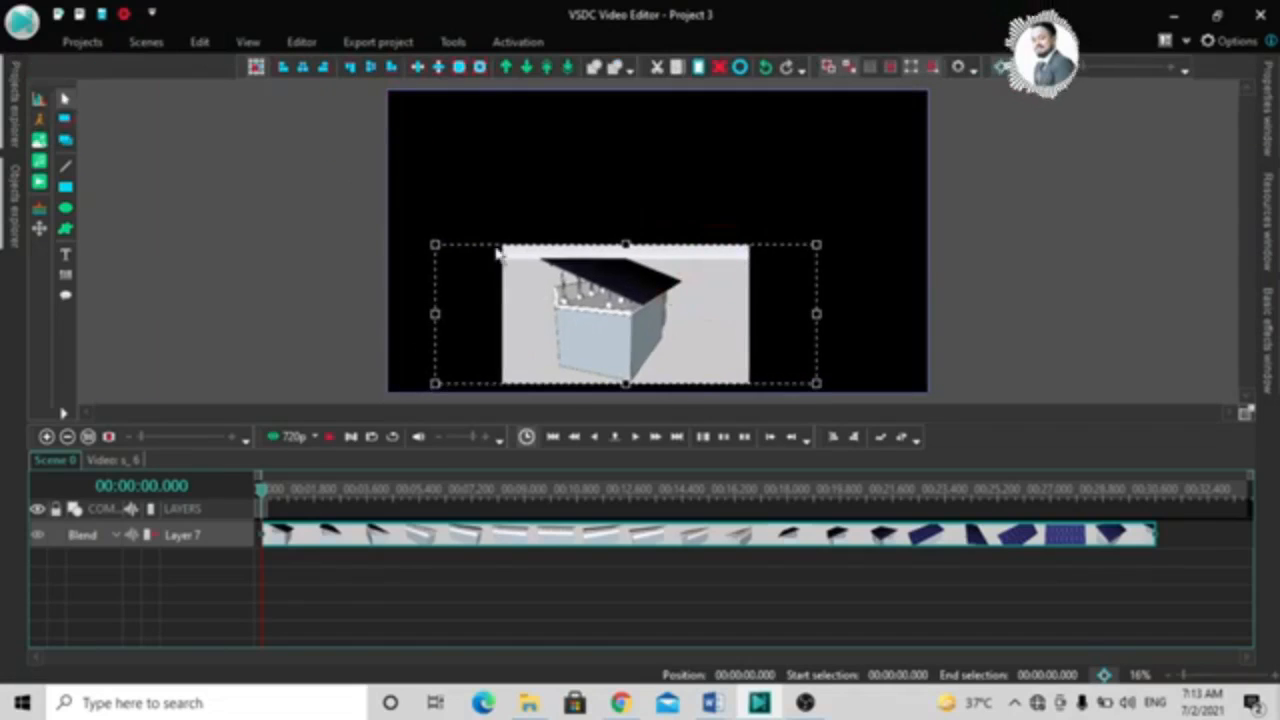
key(ctrl)
key(ctrl)
key(ctrl)
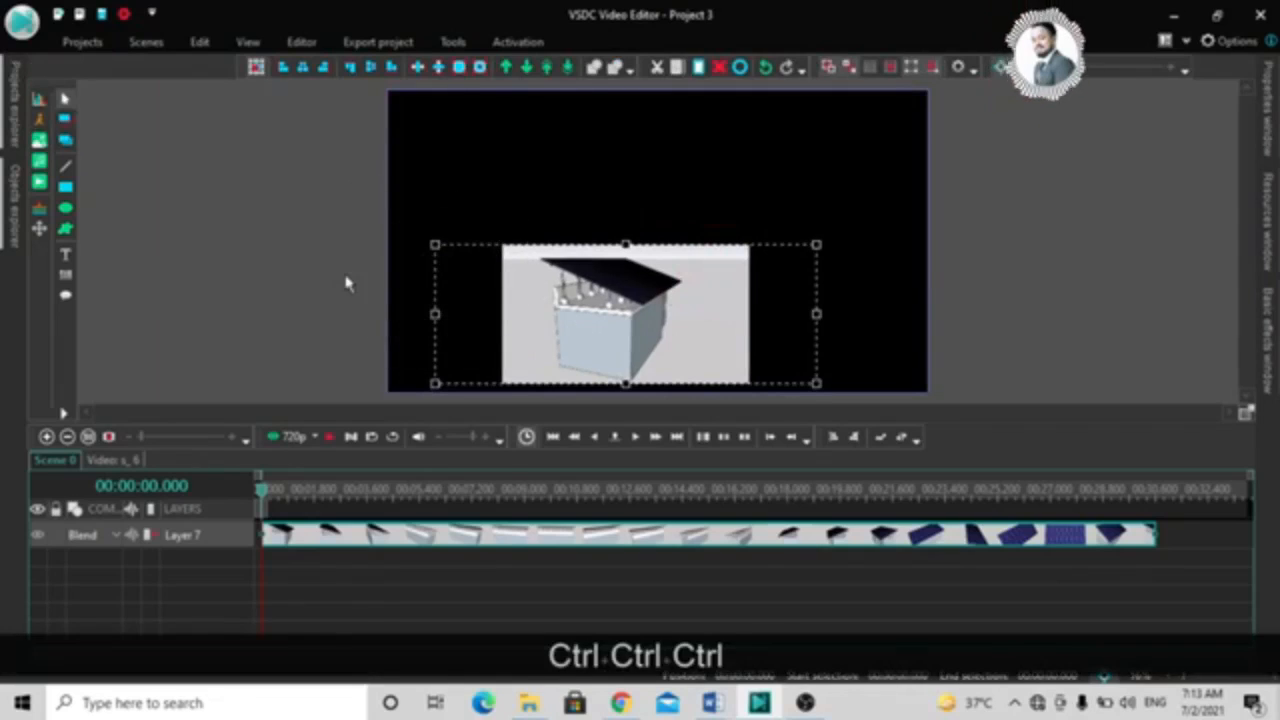
key(ctrl)
key(ctrl)
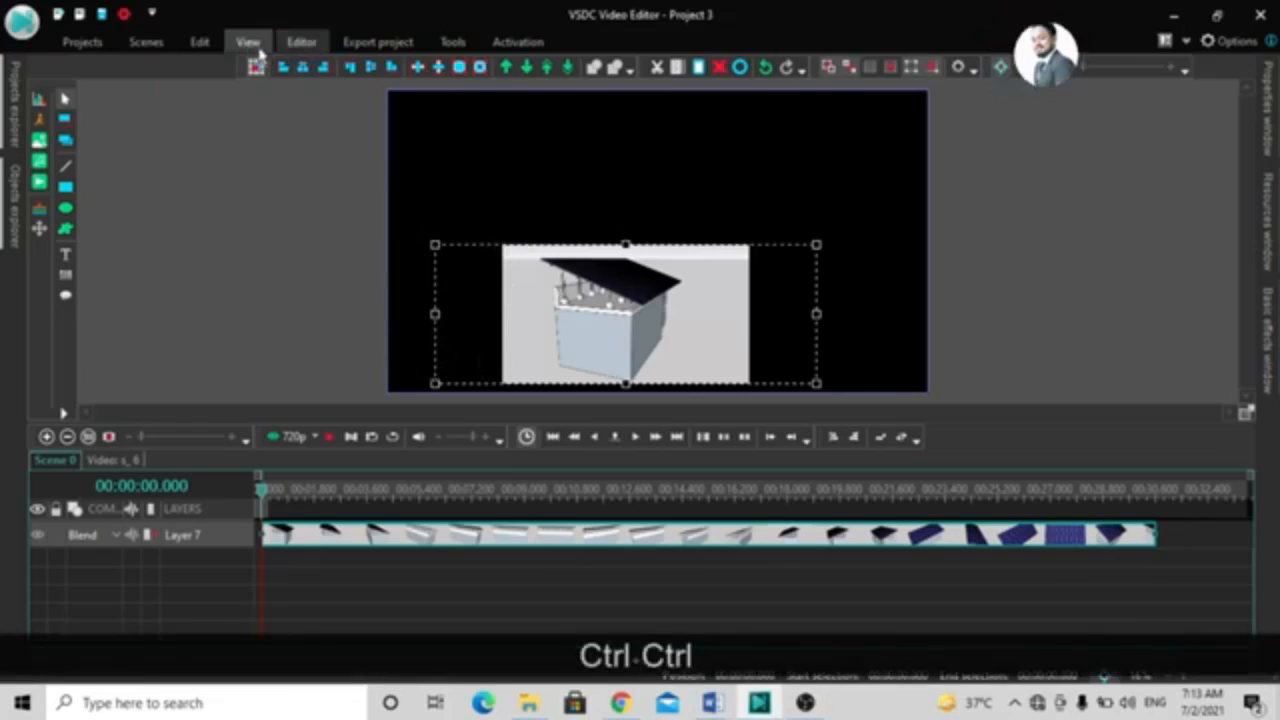
click(204, 43)
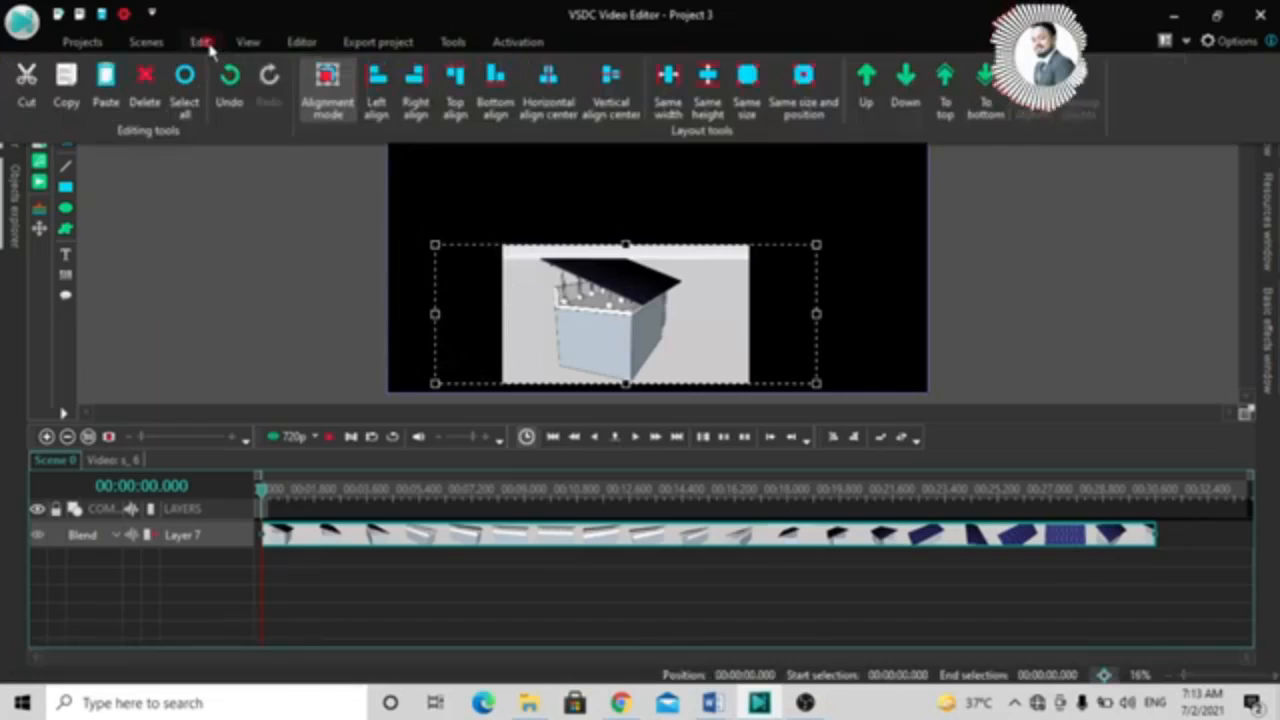
click(376, 98)
key(ctrl)
key(ctrl)
key(ctrl)
key(ctrl)
key(ctrl)
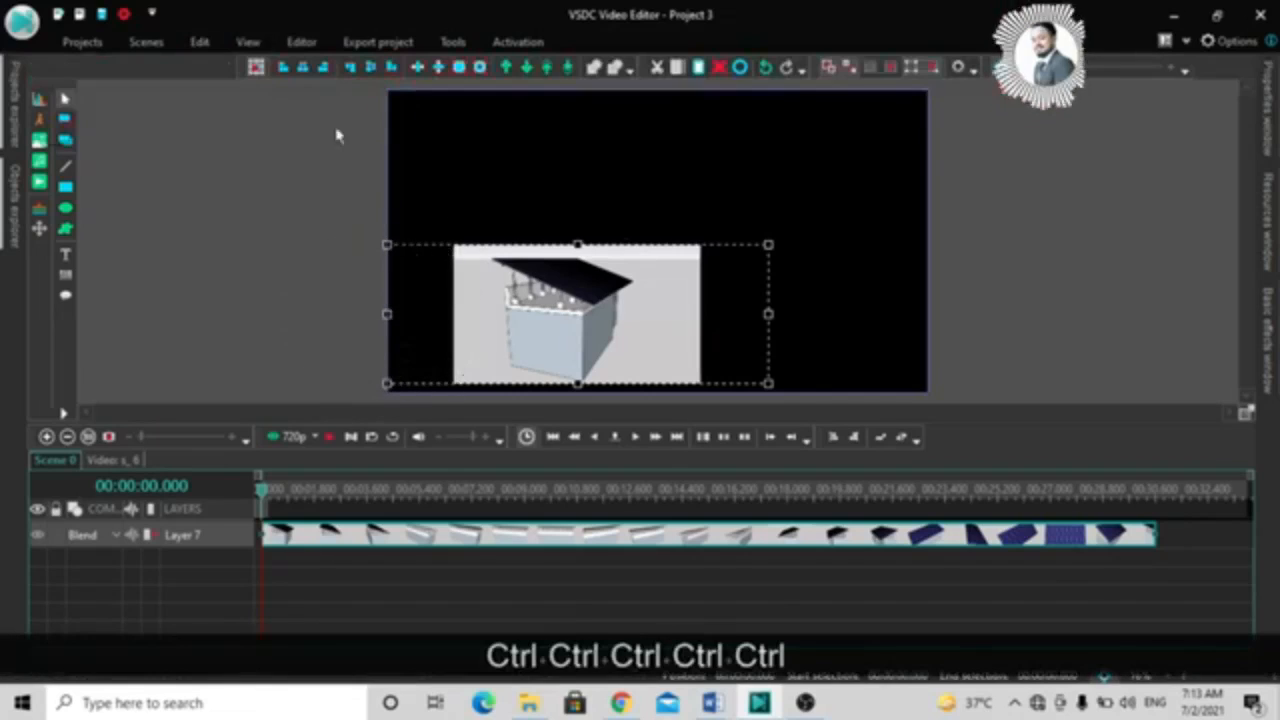
Step: Right-align the scaled-down Layer 7 video to the frame
click(210, 44)
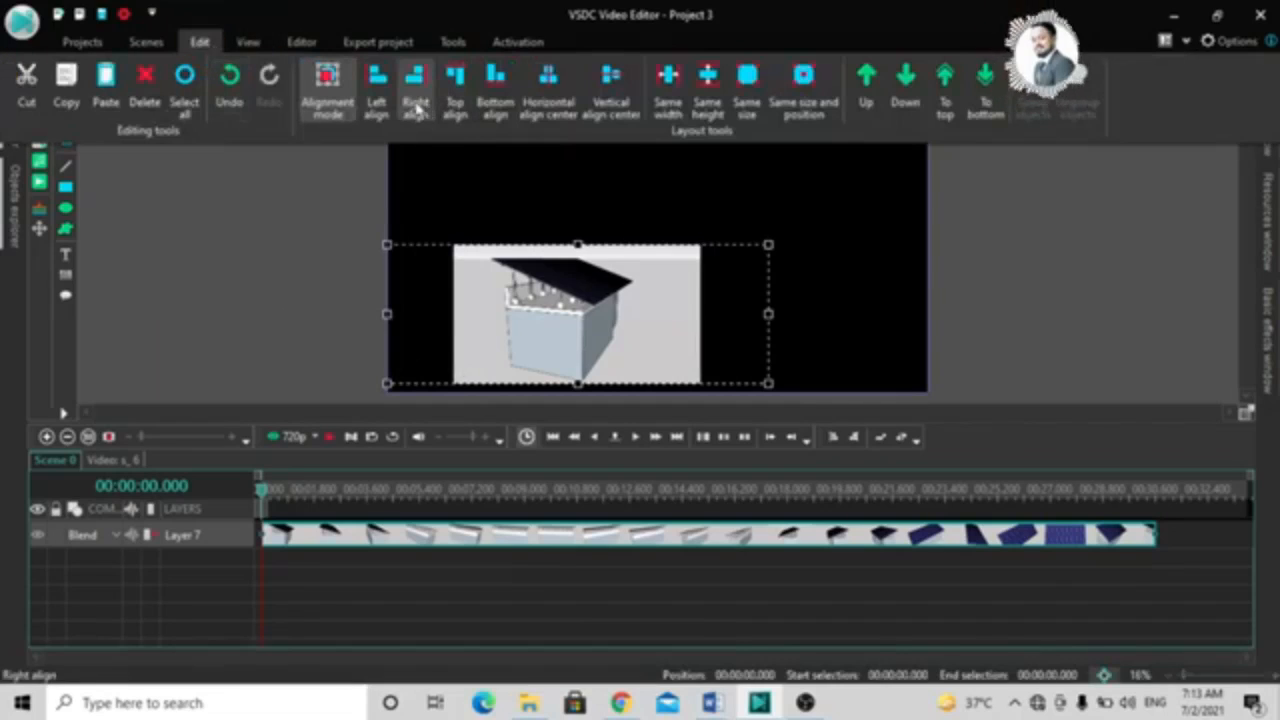
click(416, 106)
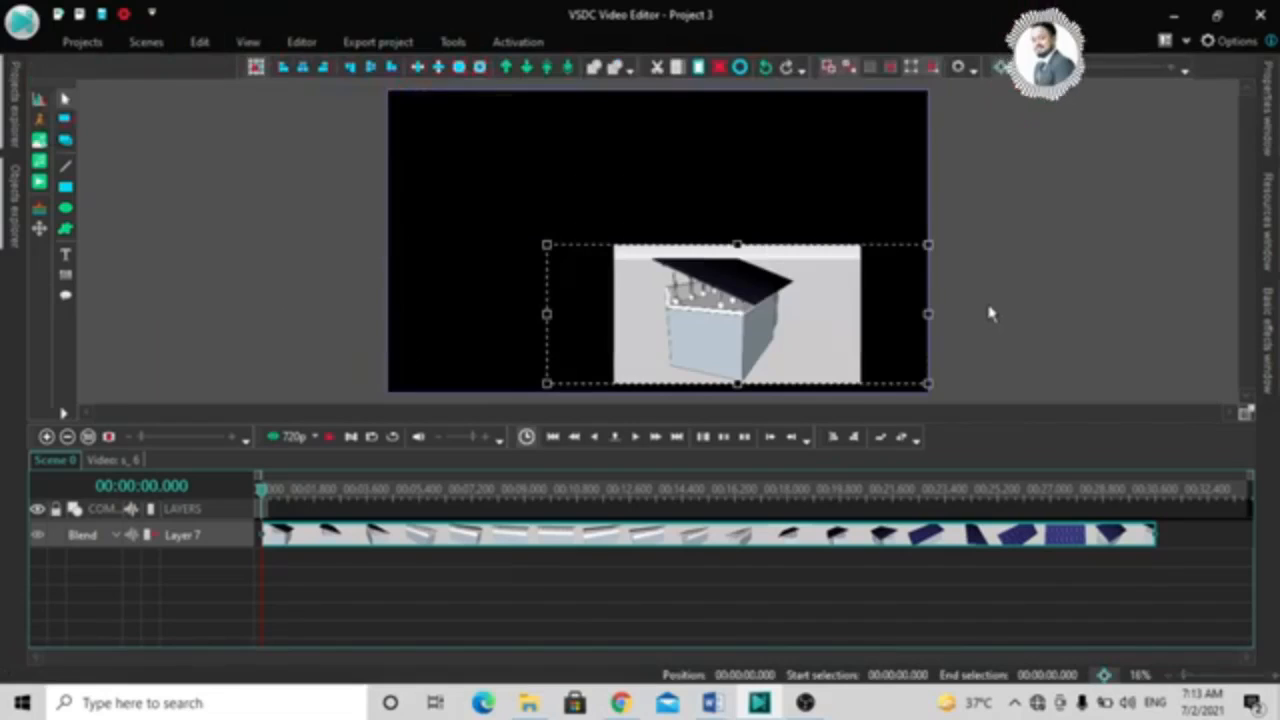
click(196, 46)
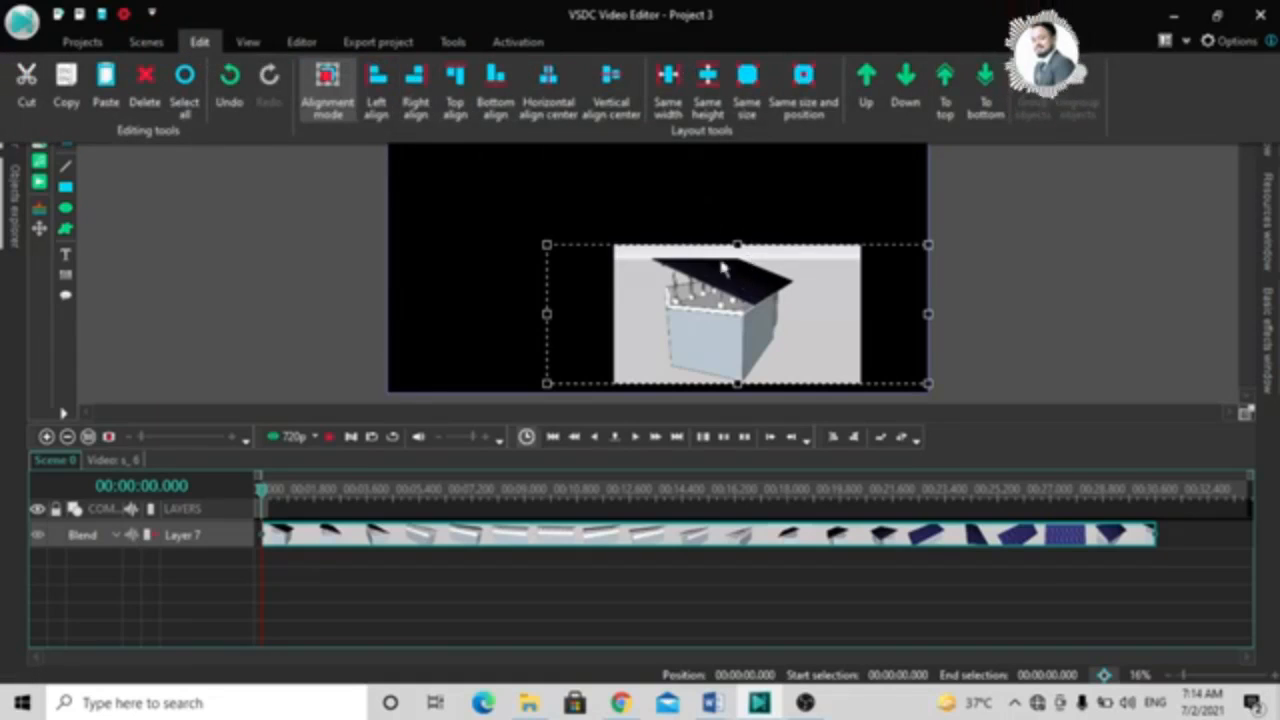
Step: Top-align the scaled-down Layer 7 video to the frame, and bottom-align it to the frame
click(458, 104)
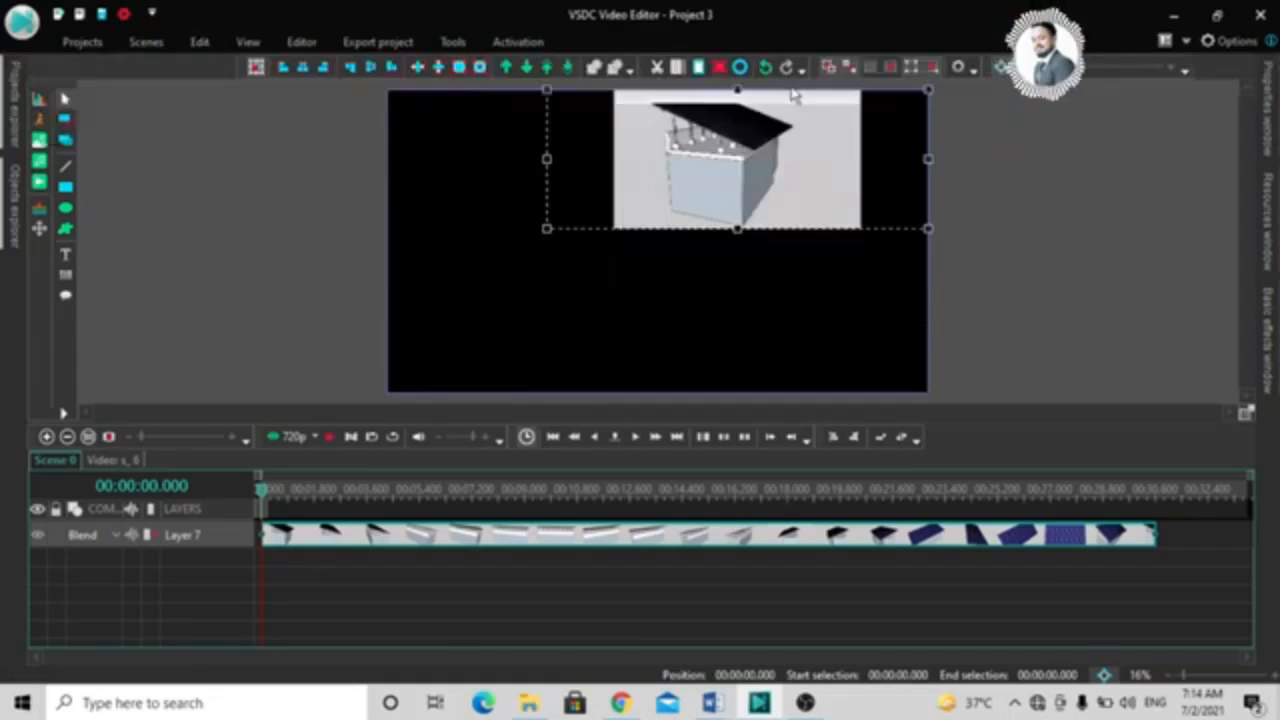
click(201, 42)
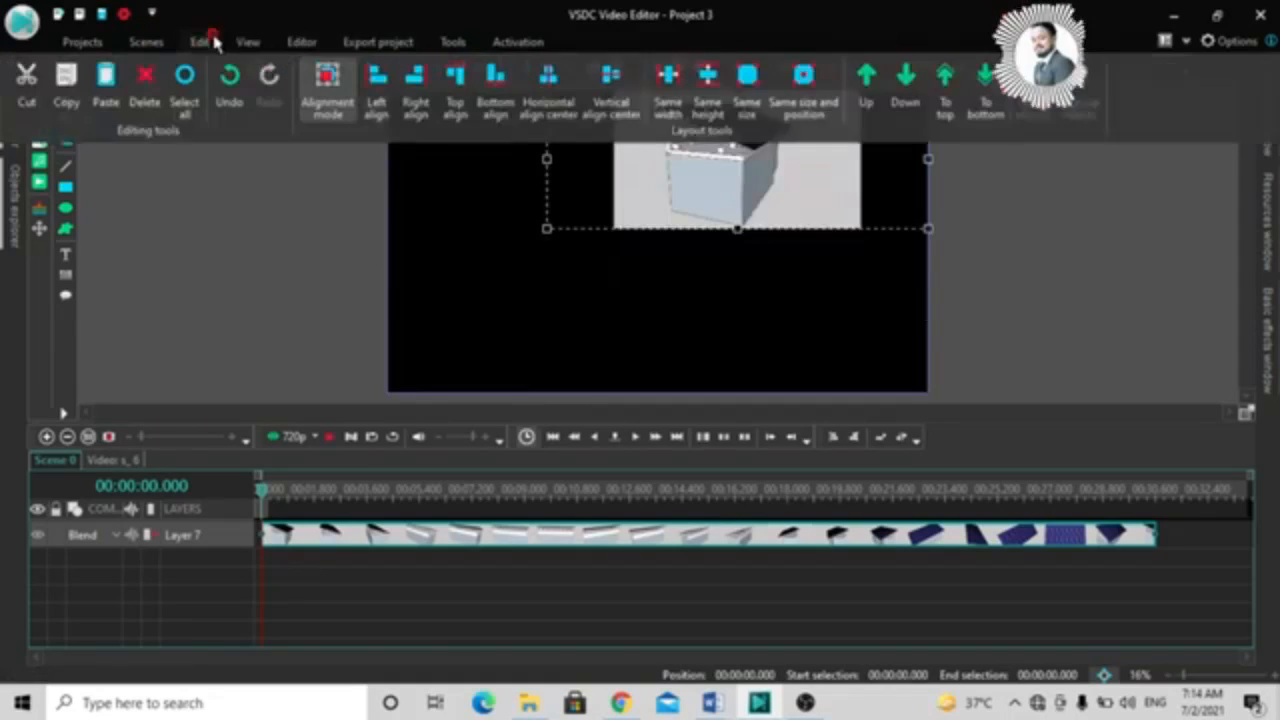
click(495, 106)
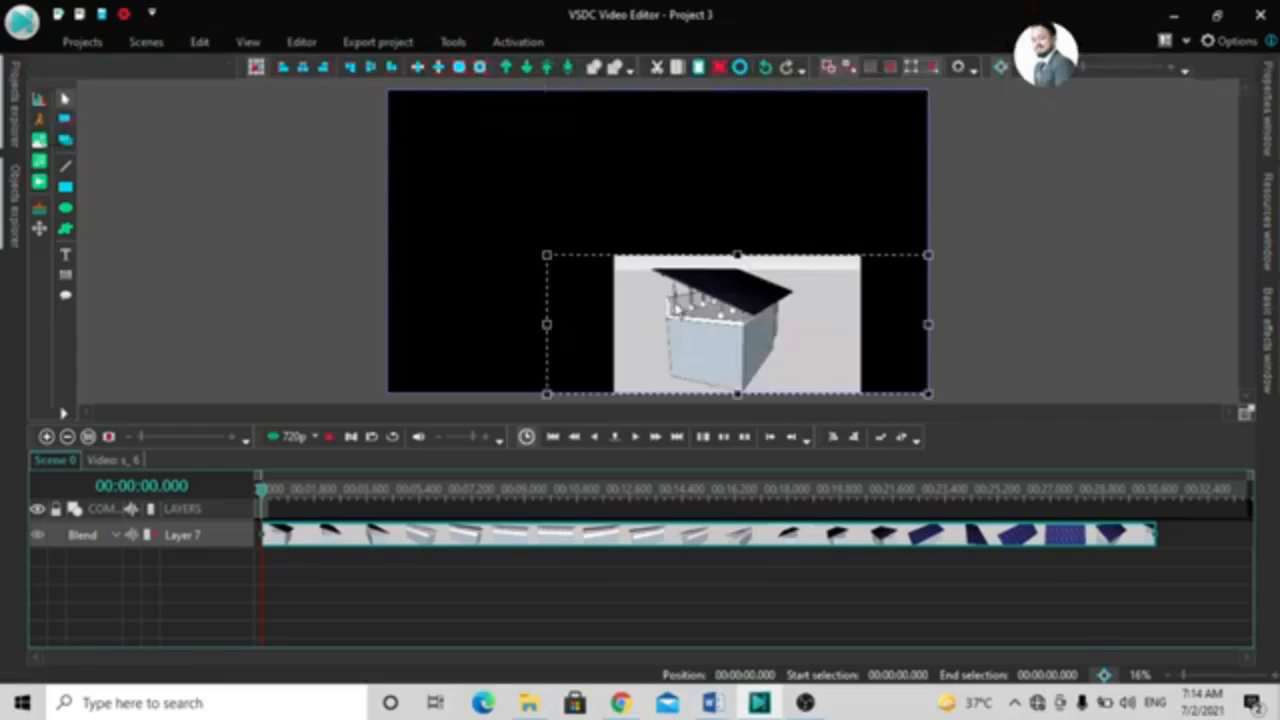
Step: Center the Layer 7 video in the frame, first horizontally and then vertically
click(201, 42)
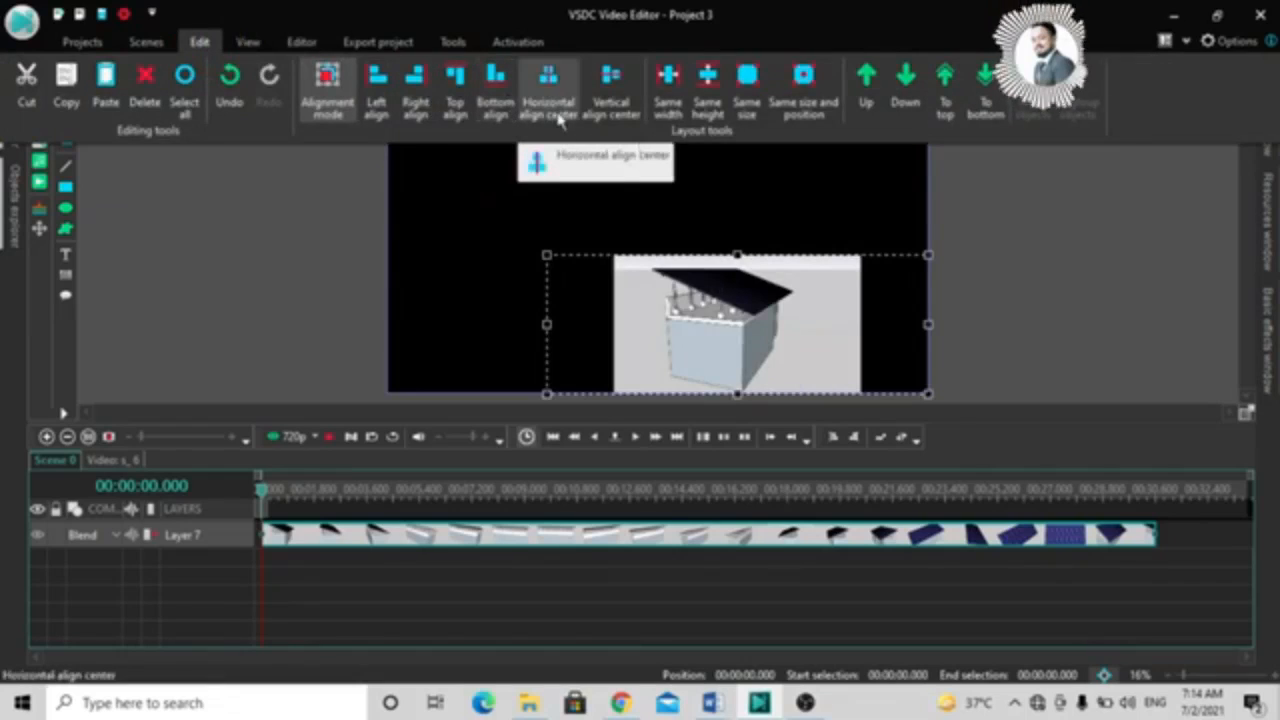
click(559, 117)
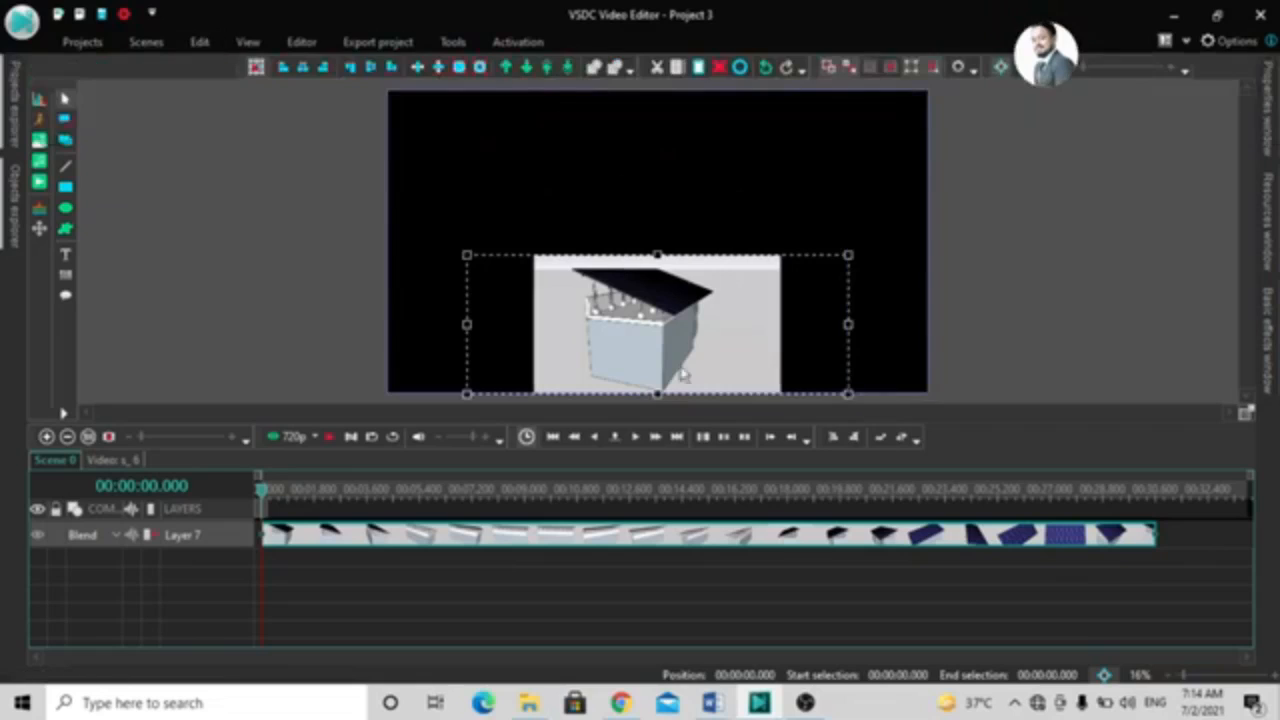
click(202, 42)
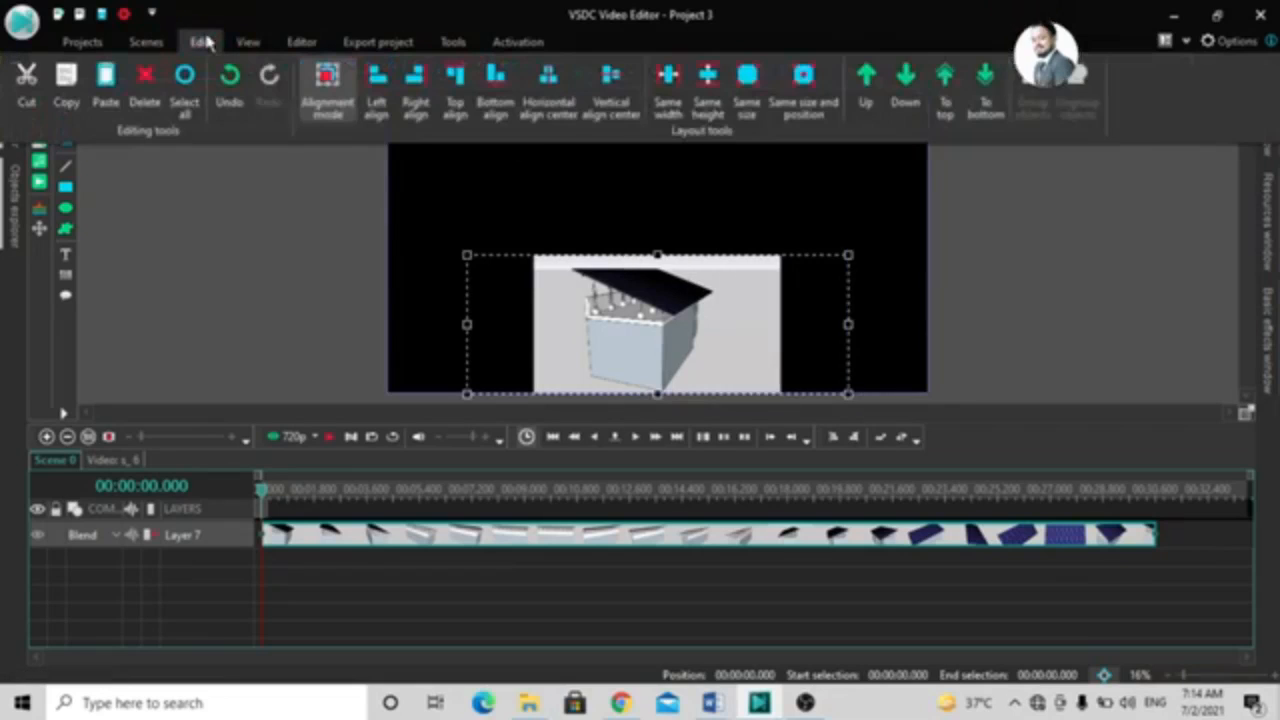
click(612, 105)
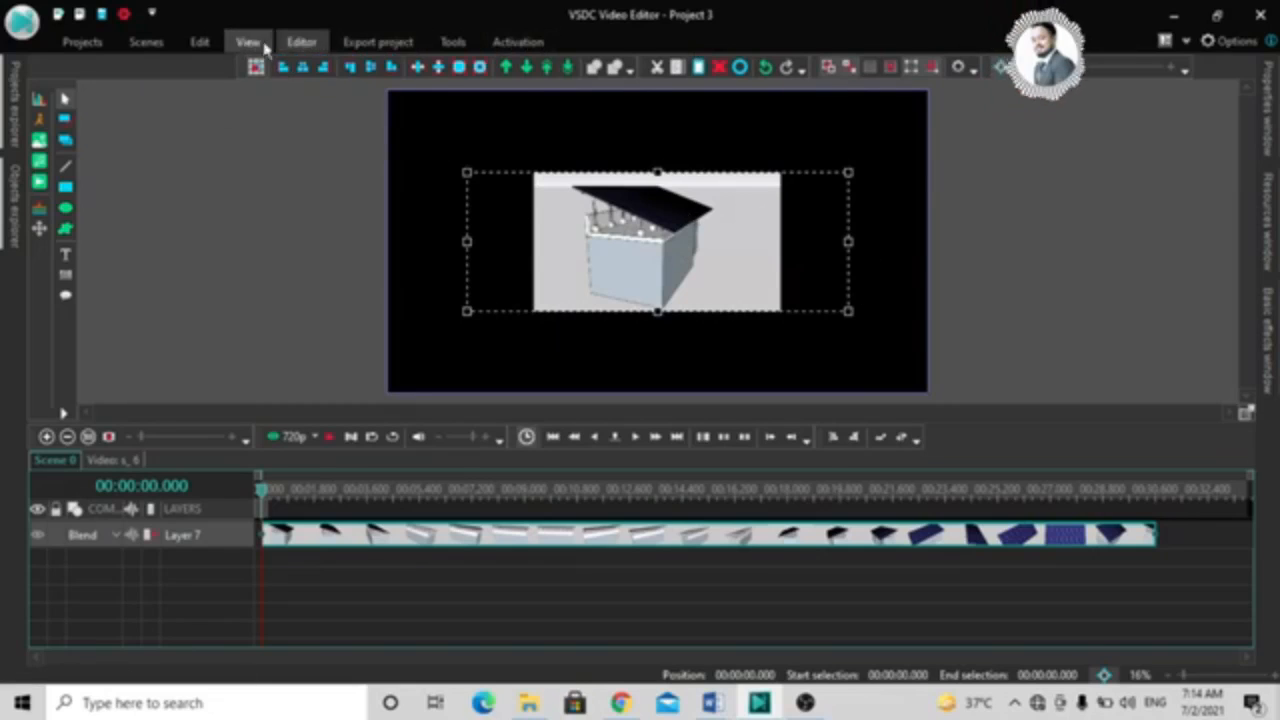
Step: Examine the horizontal and vertical center alignment commands in the layout tools
click(199, 41)
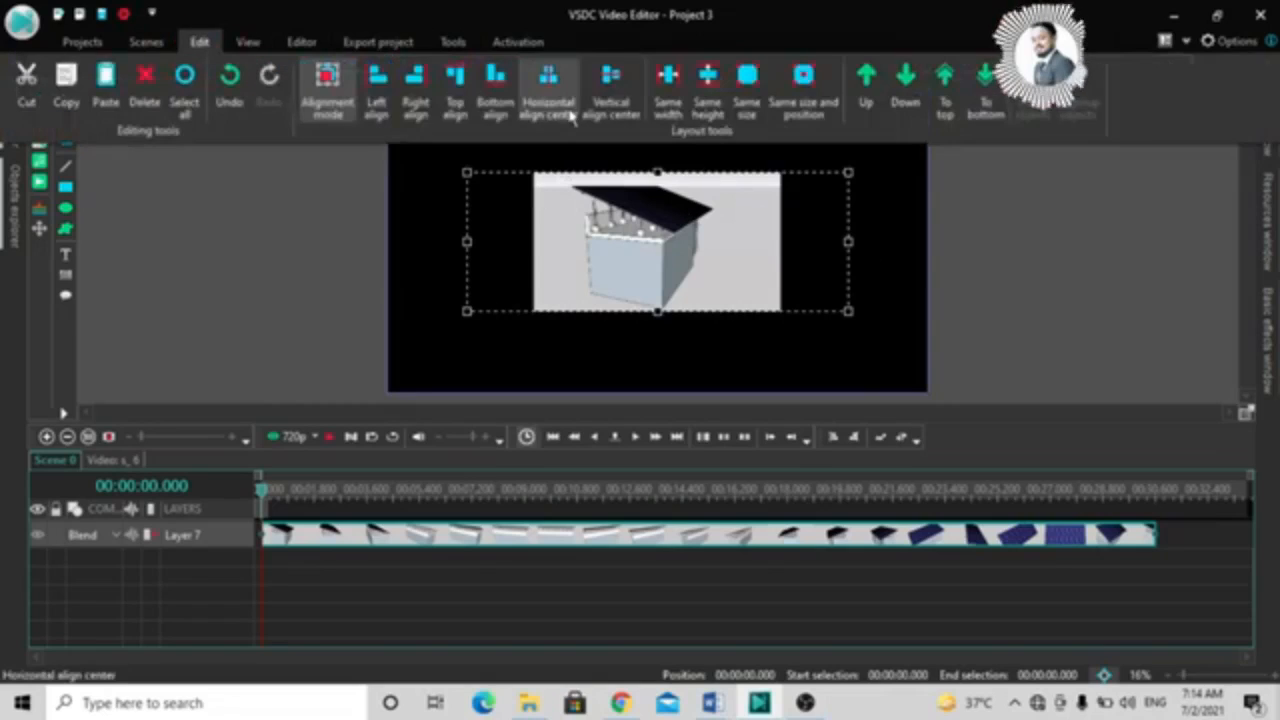
key(ctrl)
key(ctrl)
key(ctrl)
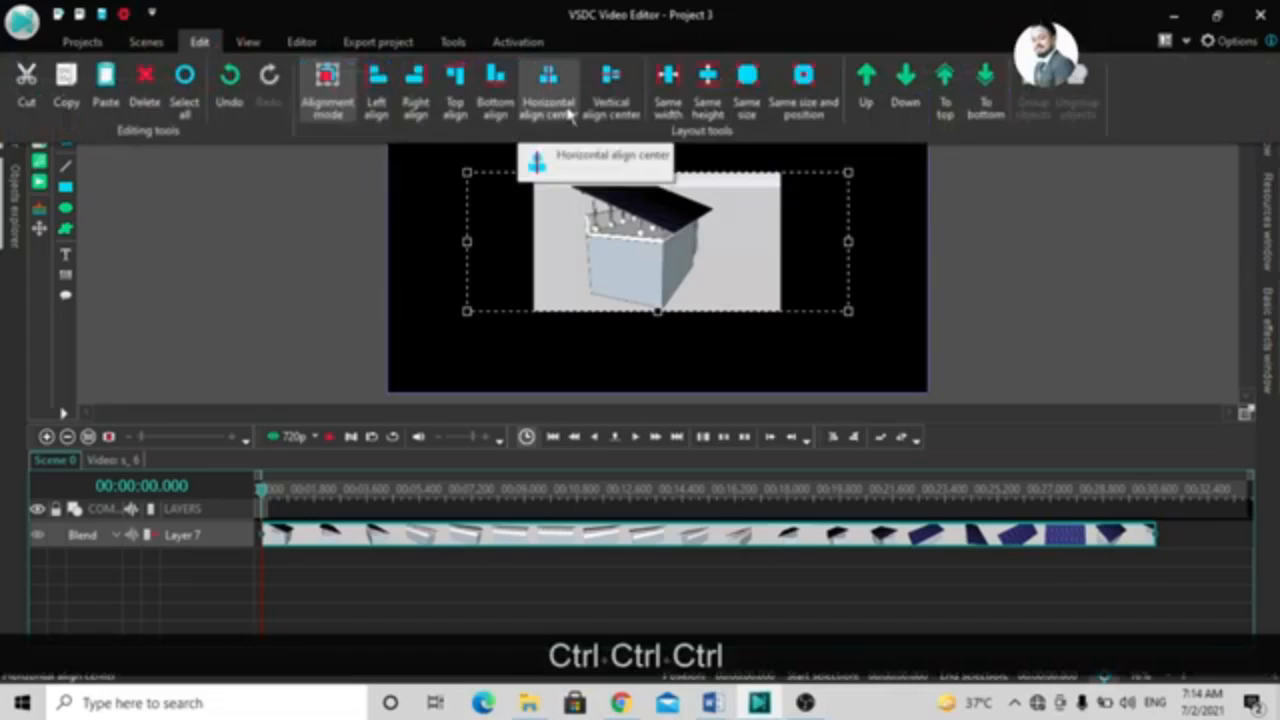
key(Page_Down)
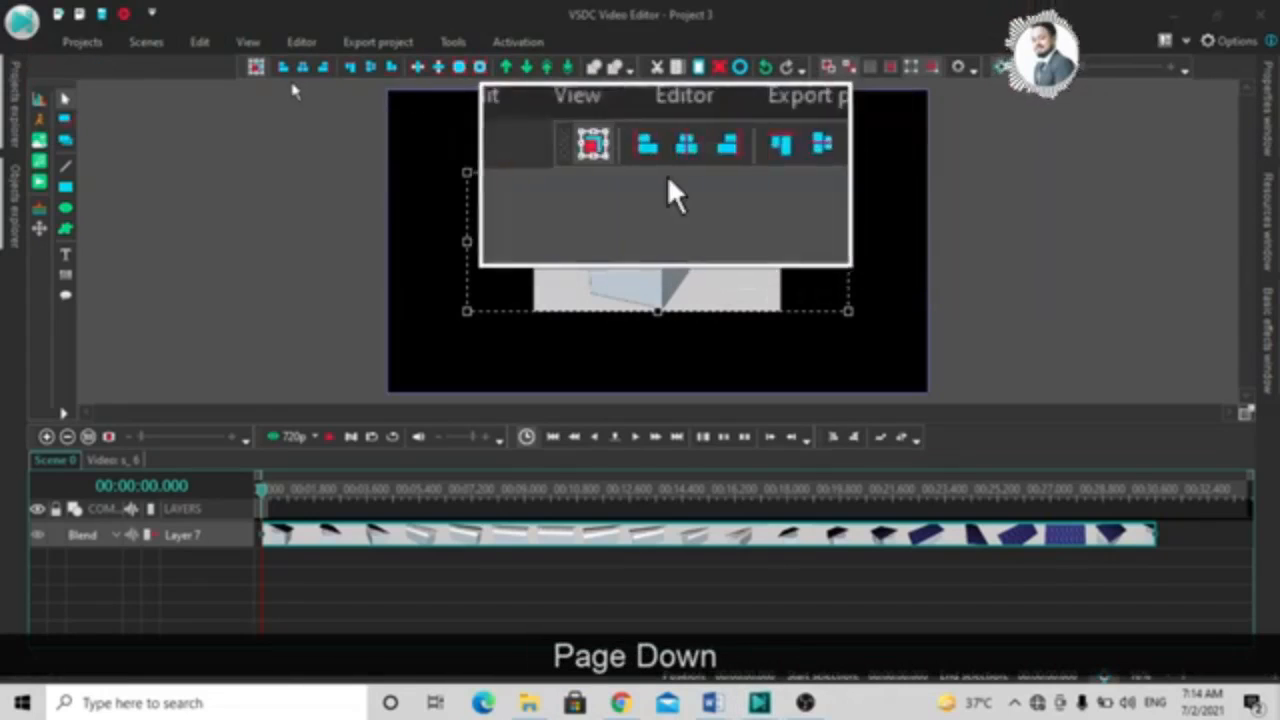
click(199, 42)
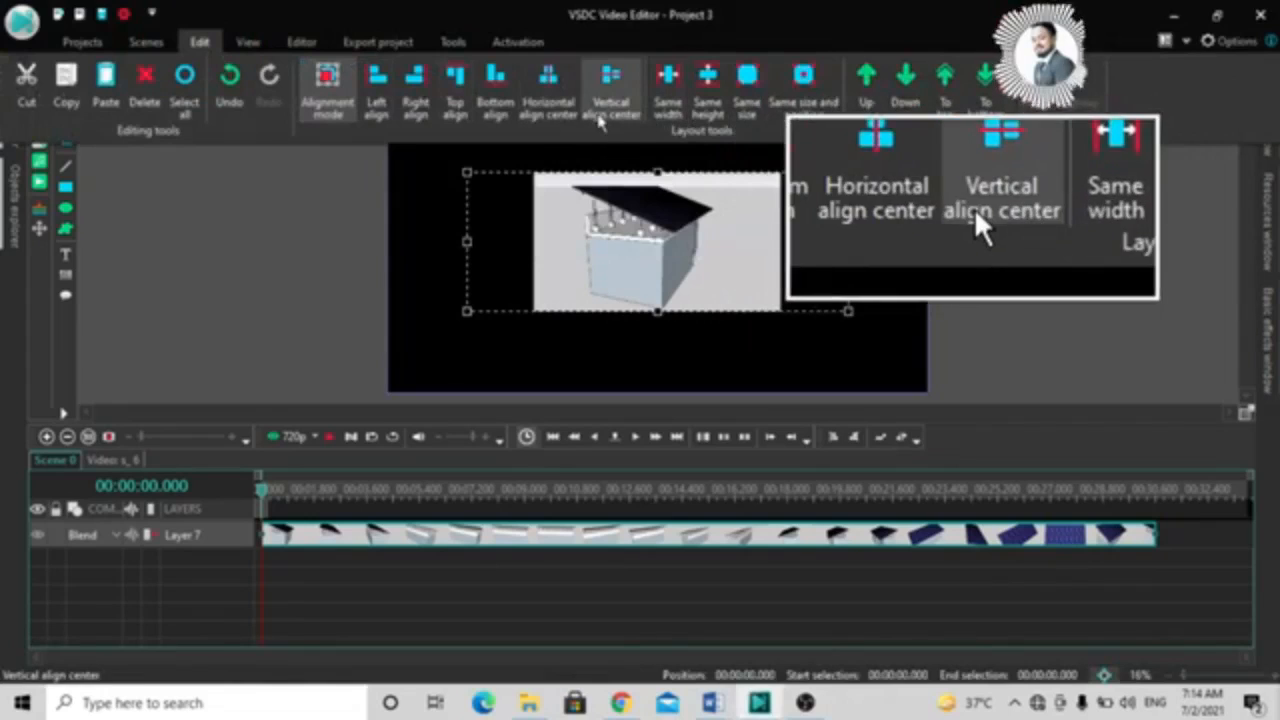
key(ctrl)
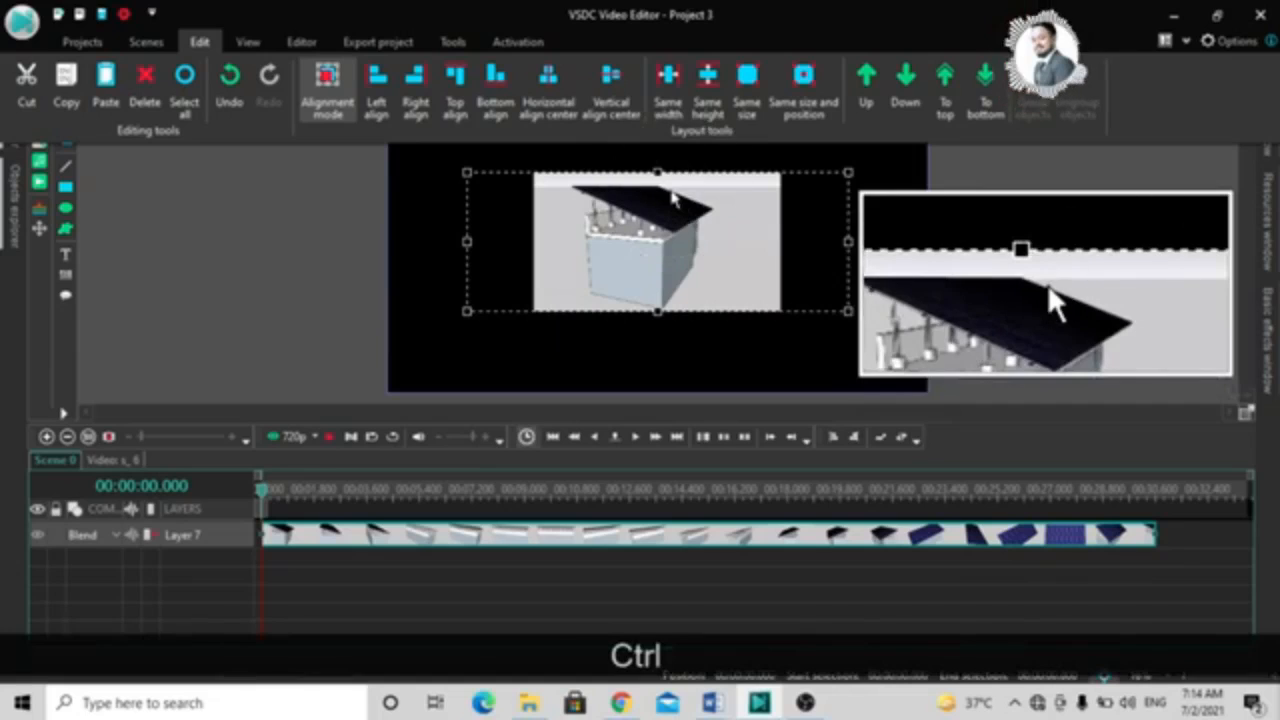
key(Page_Down)
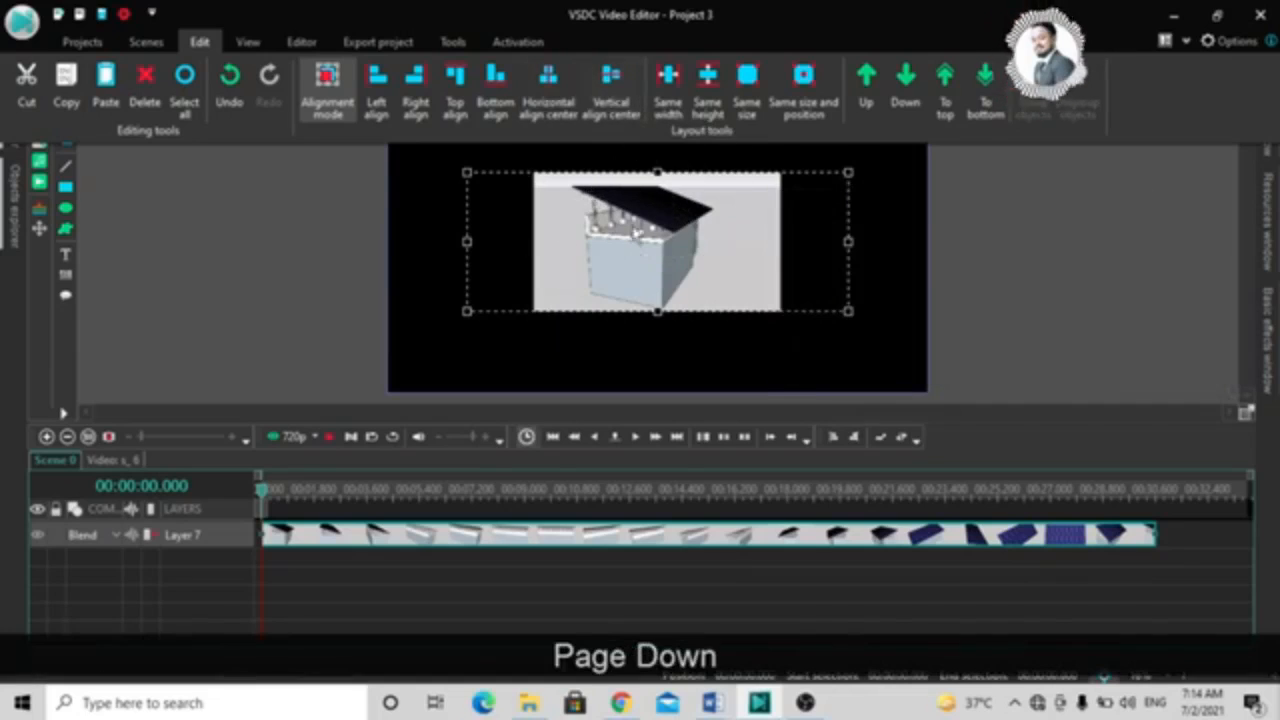
Step: Move the Layer 7 video down and left to the frame's left edge, and make it the same width as the frame
drag(627, 240, 551, 297)
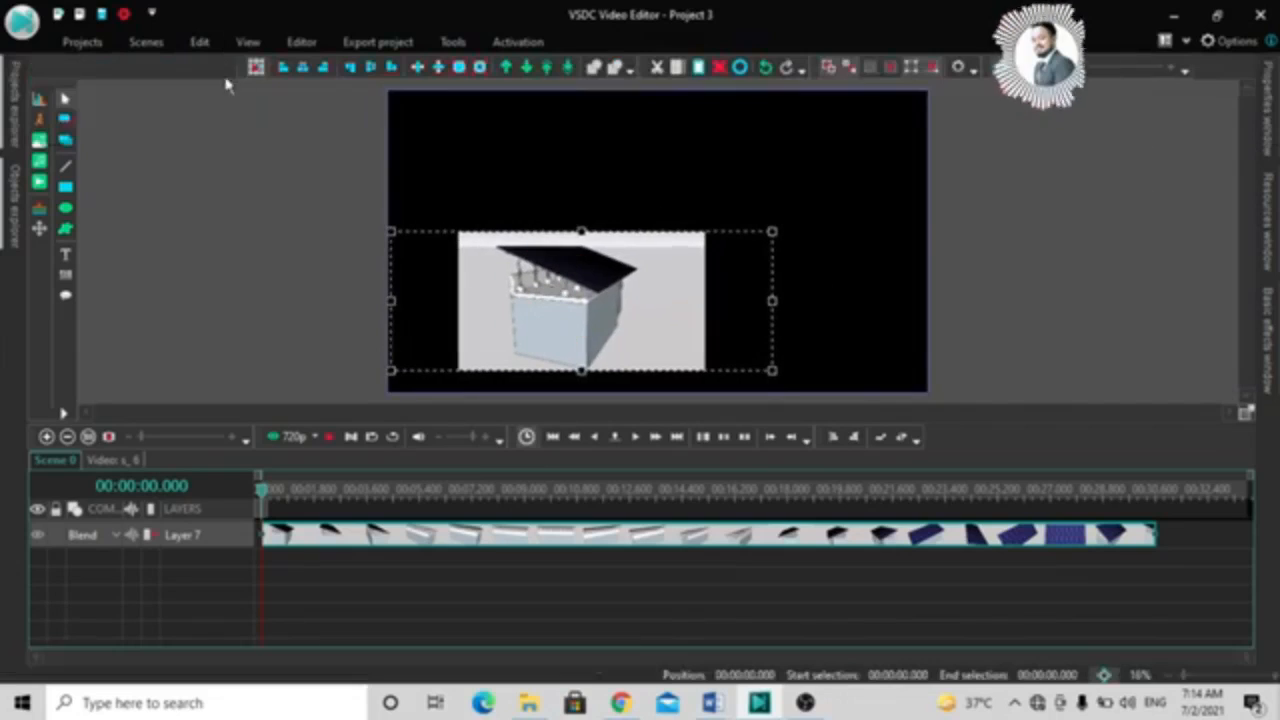
click(210, 42)
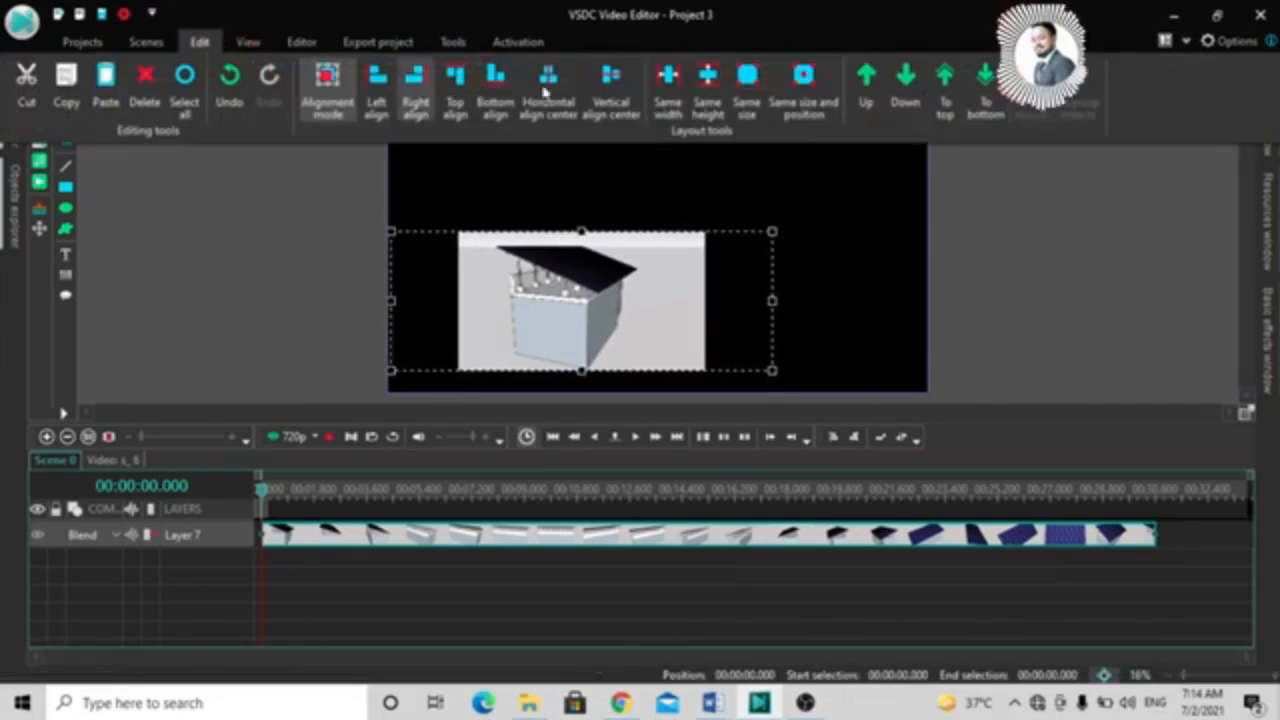
click(677, 116)
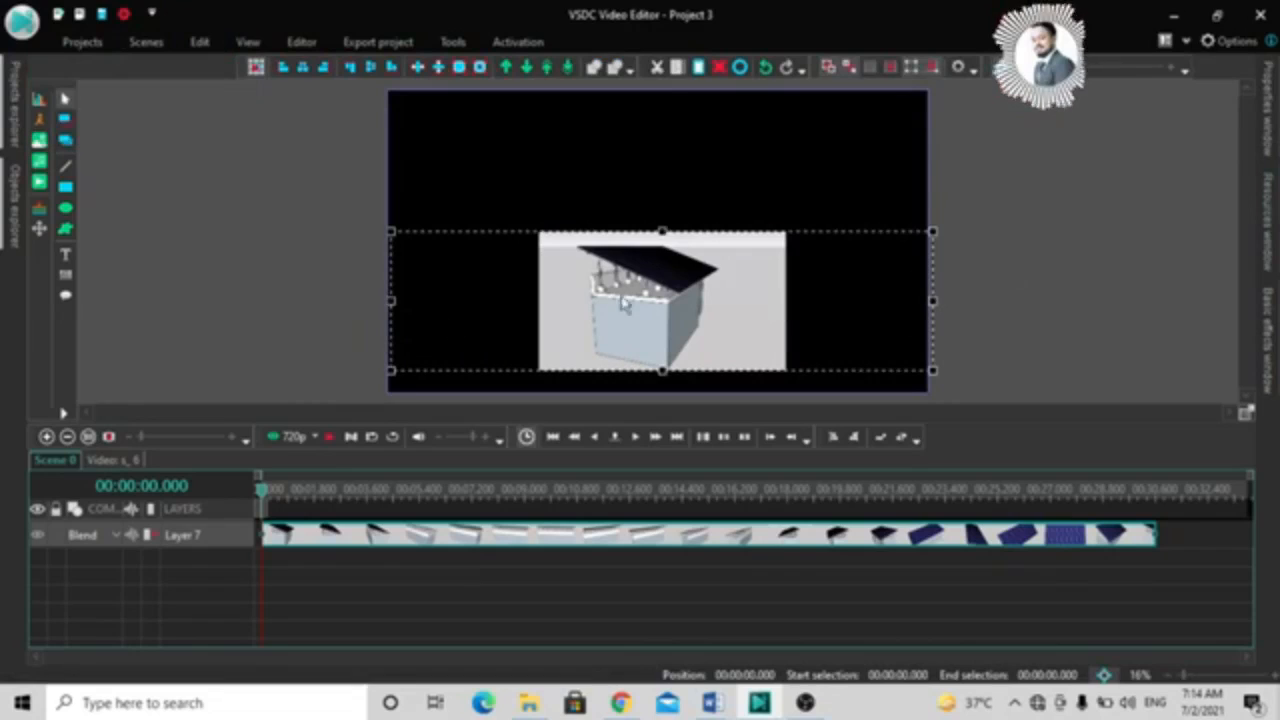
Step: Narrow the Layer 7 video to under half the frame's width near its middle, and fit it to the frame's full height
drag(930, 301, 641, 291)
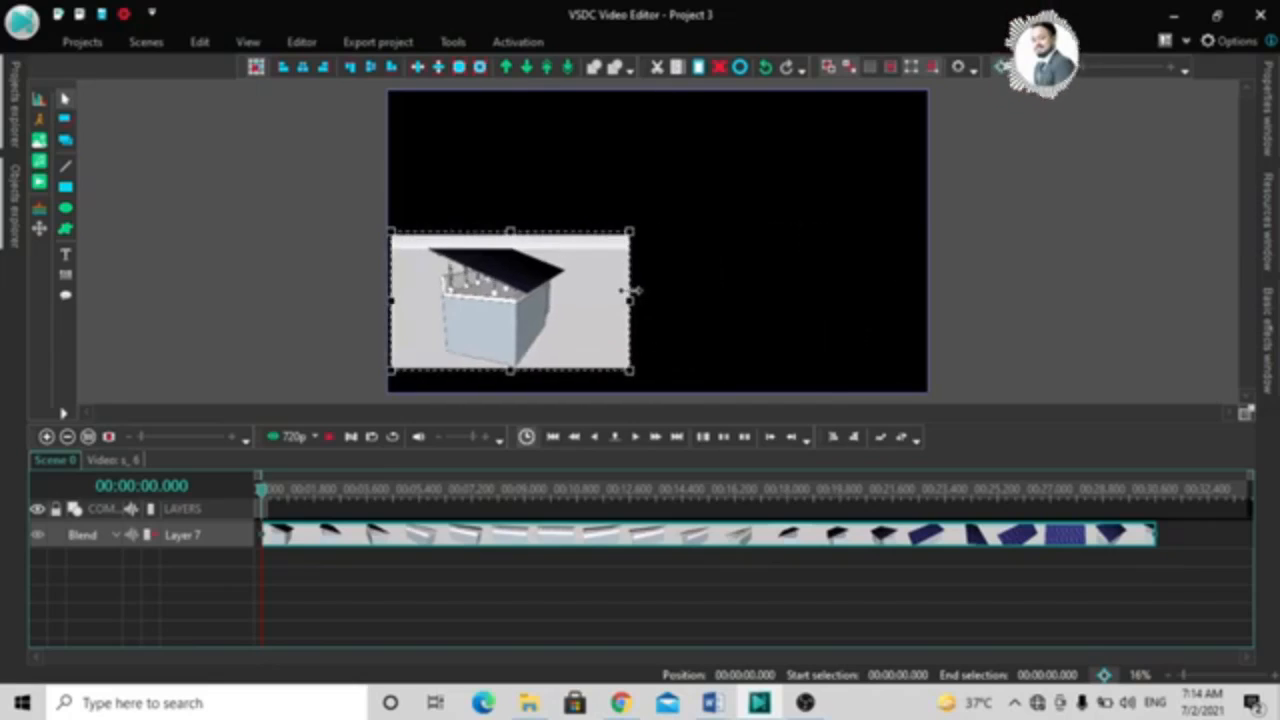
drag(566, 329, 708, 318)
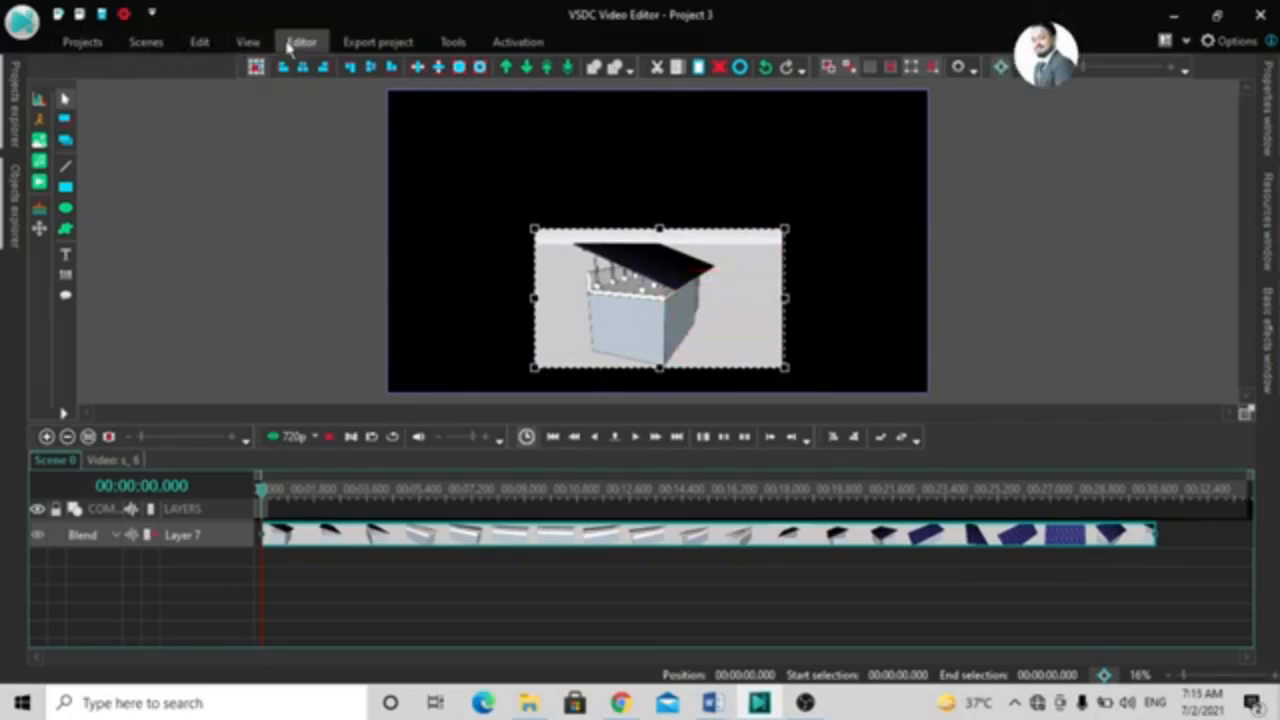
click(199, 42)
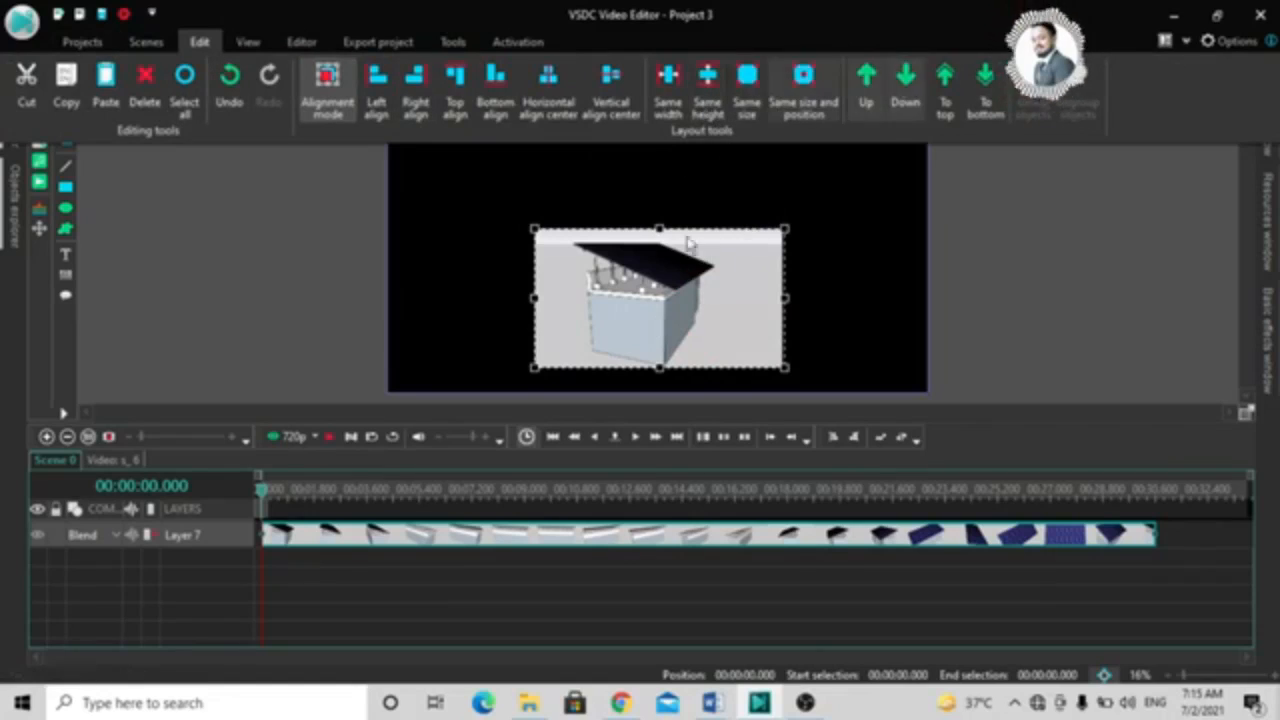
click(707, 80)
drag(685, 349, 699, 211)
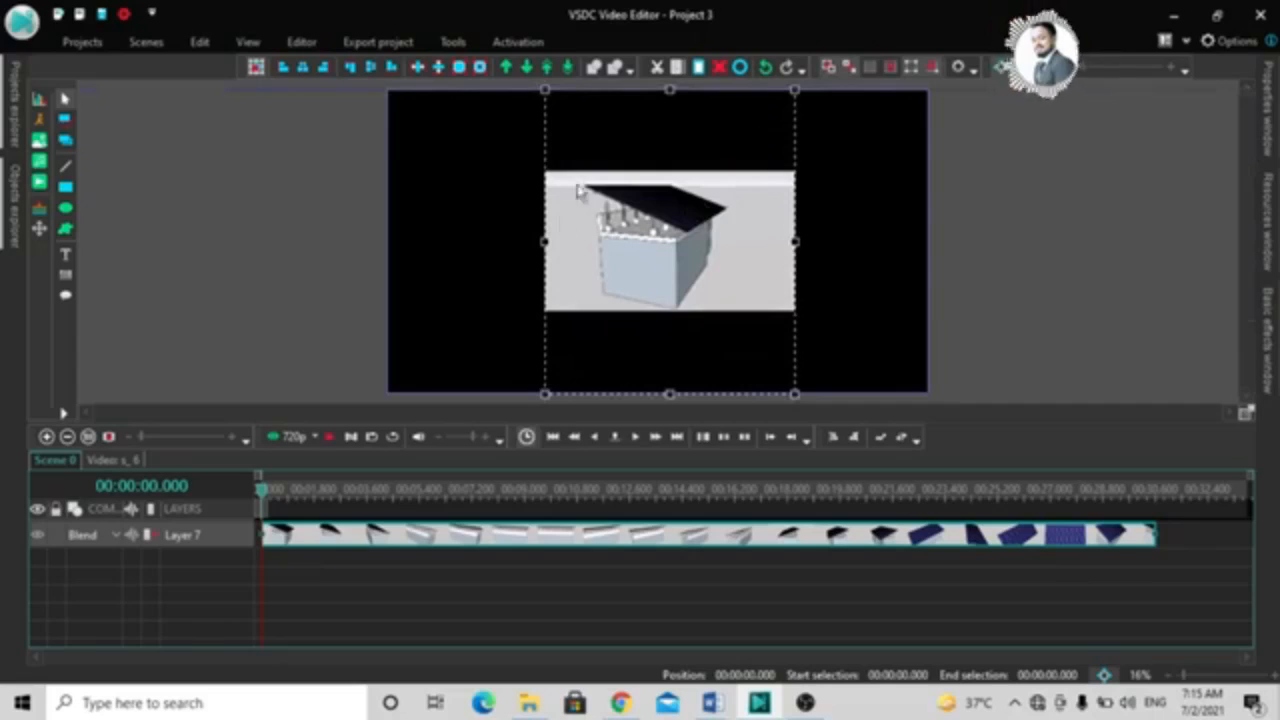
Step: Make the Layer 7 video the same size as the frame and shift it slightly up and left
click(199, 42)
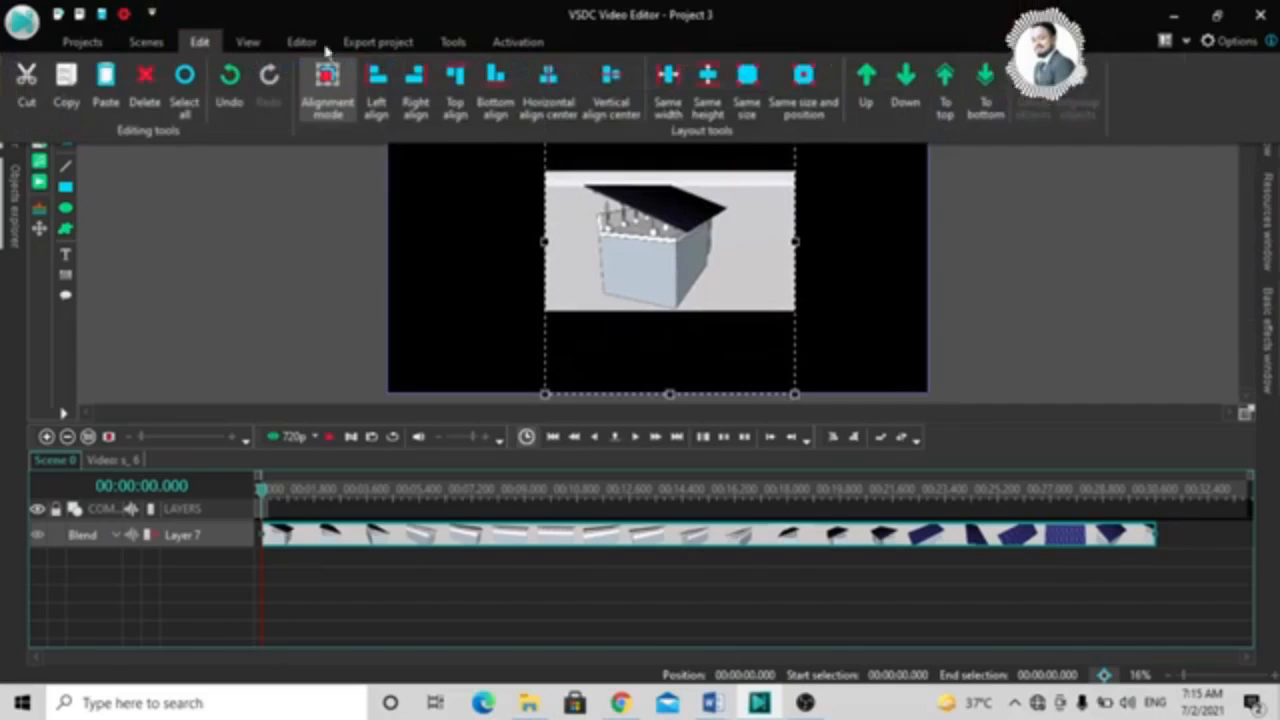
click(743, 85)
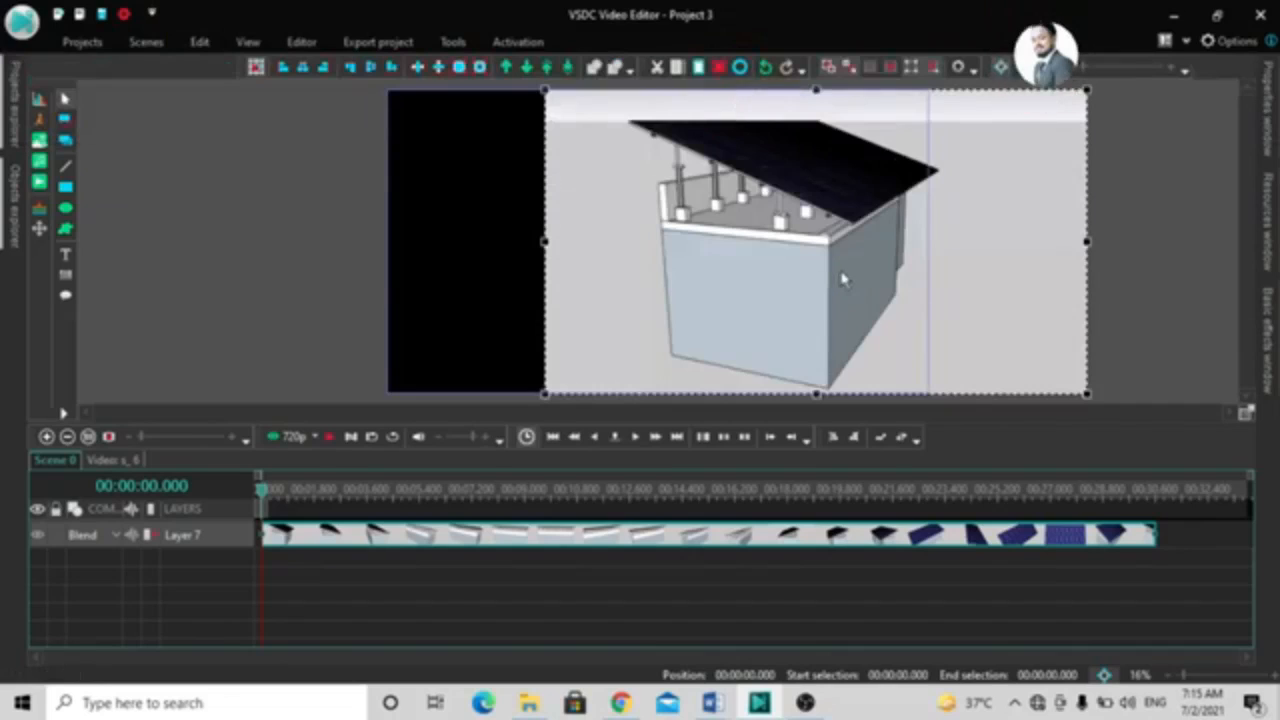
drag(843, 280, 831, 254)
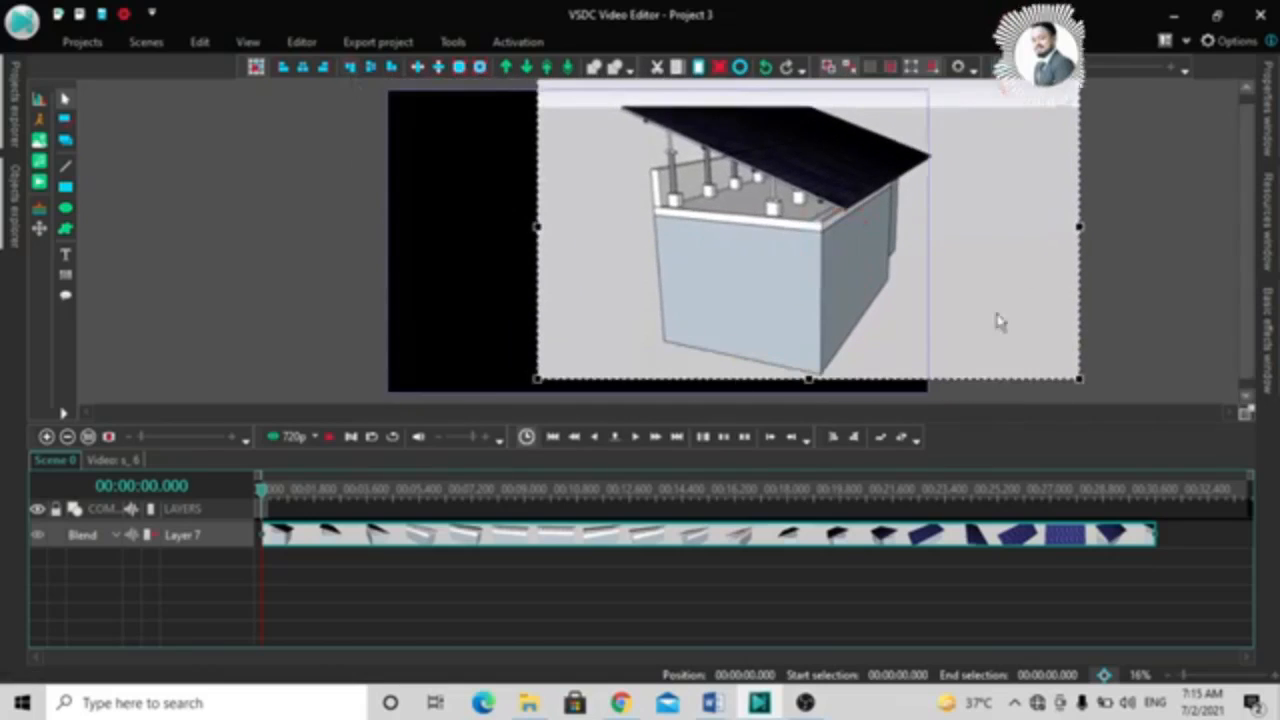
Step: Match the Layer 7 video's size and position to the frame
click(203, 42)
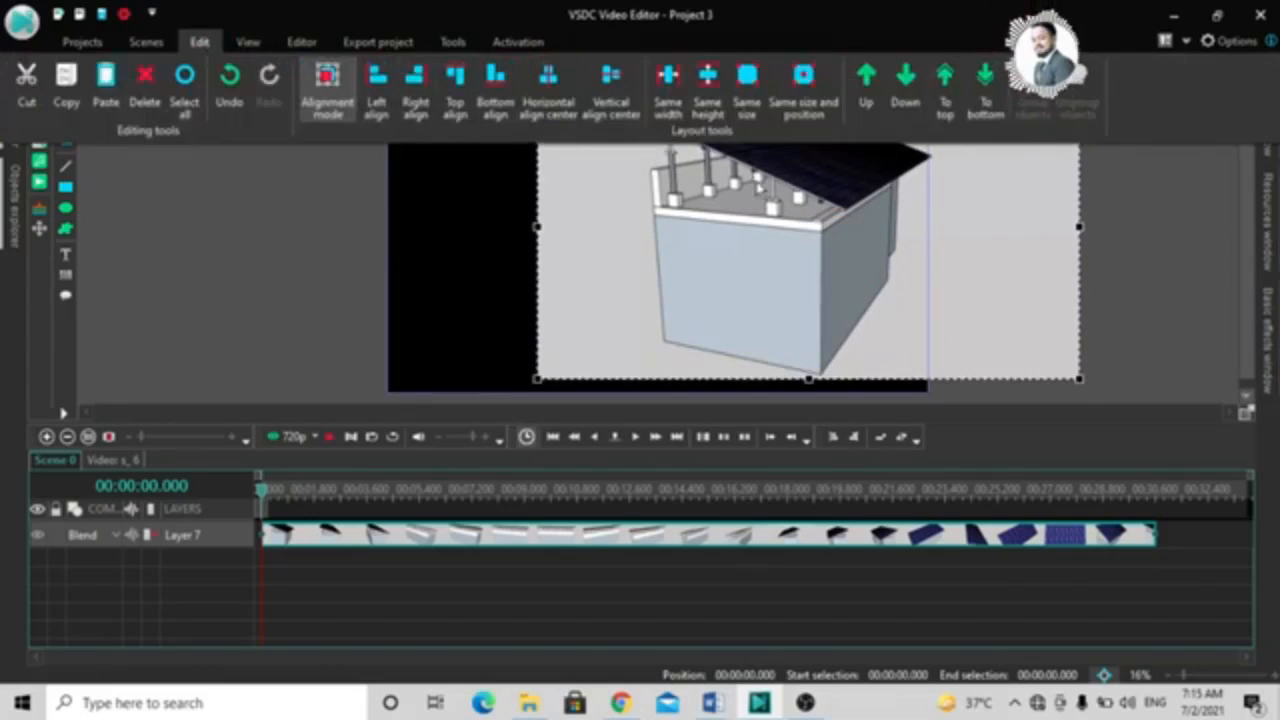
click(808, 78)
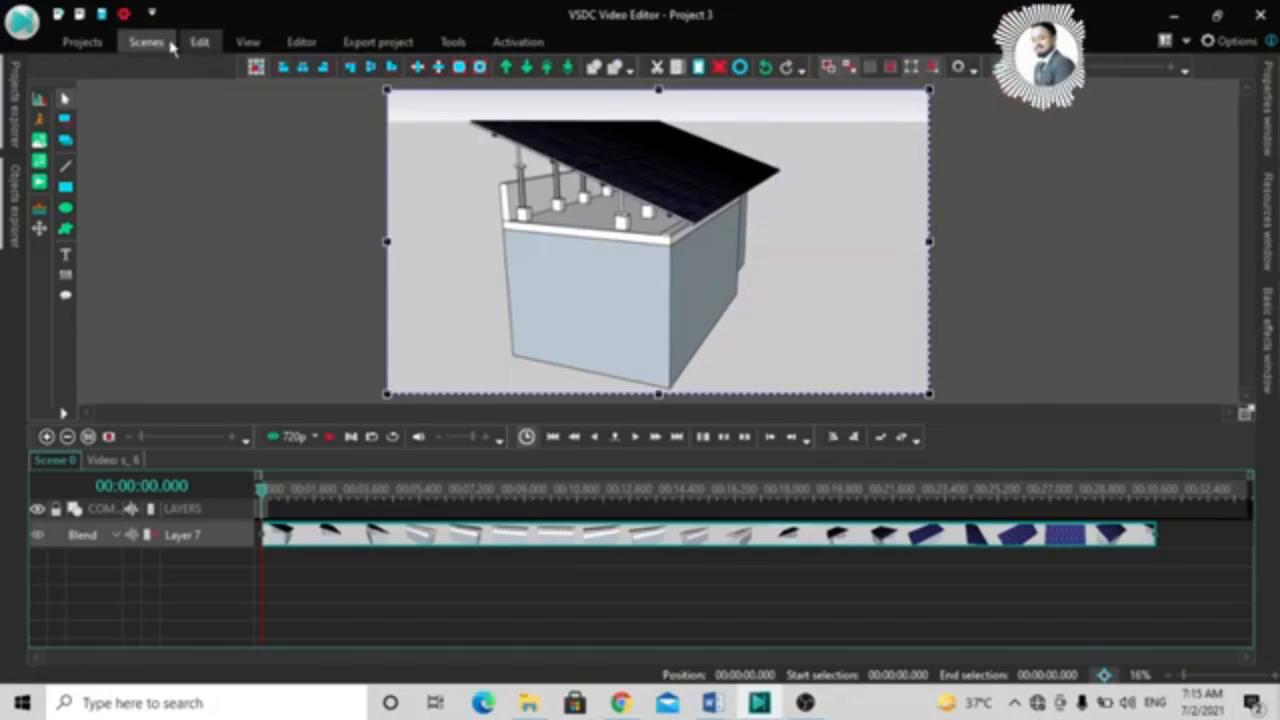
click(200, 48)
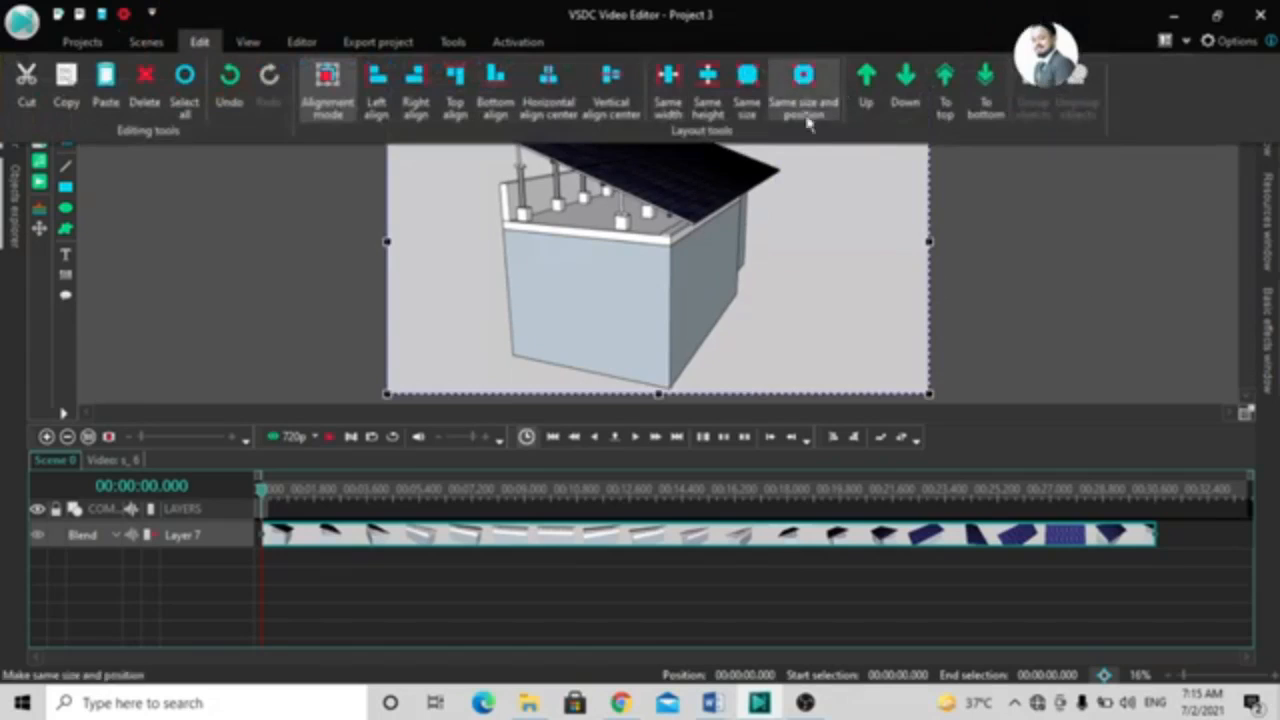
Step: Move the Layer 7 video mostly outside the frame's right edge, and snap it back with Same size and position
drag(654, 277, 1046, 206)
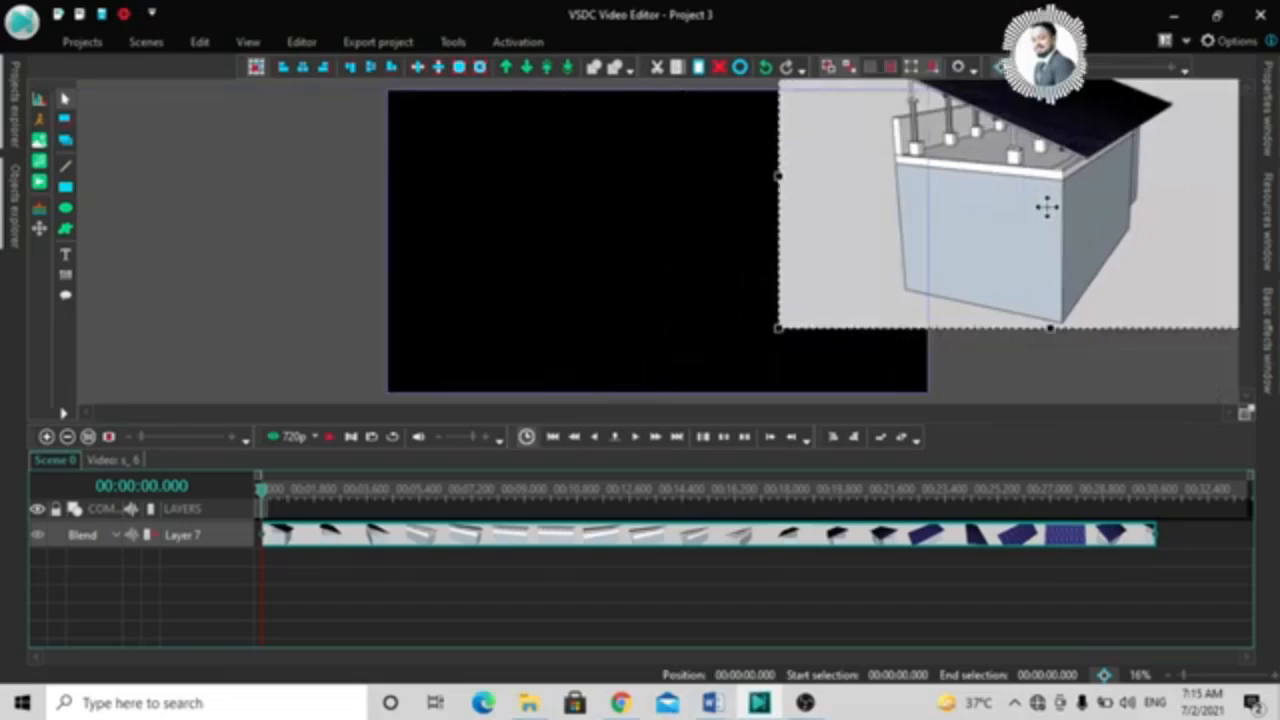
click(196, 42)
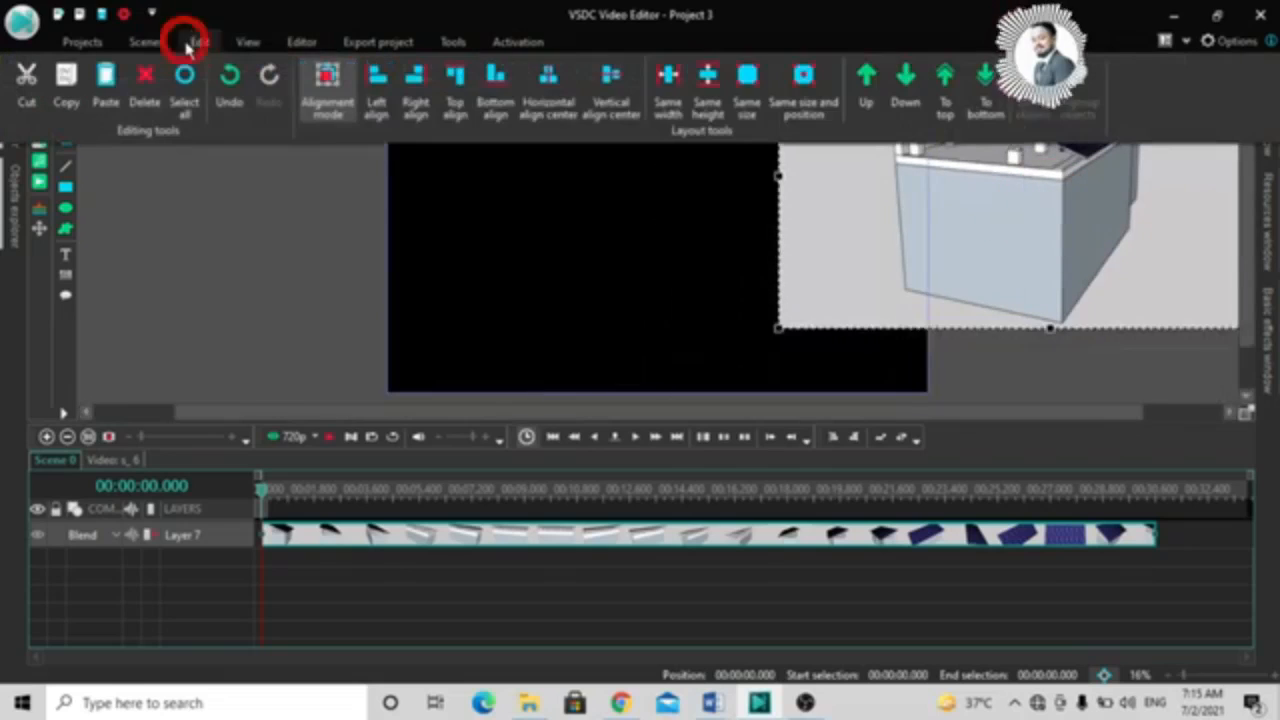
click(791, 95)
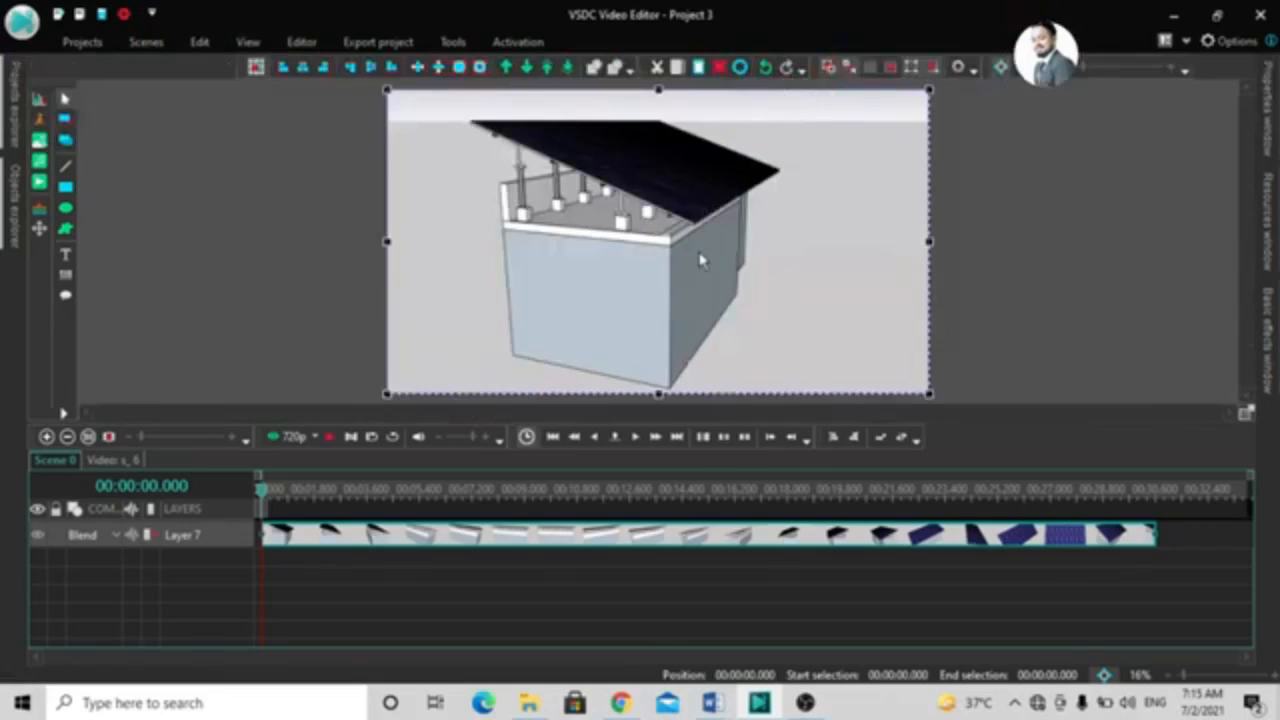
Step: Offset the Layer 7 video slightly down and right, and apply Same size and position to it again
drag(500, 318, 598, 346)
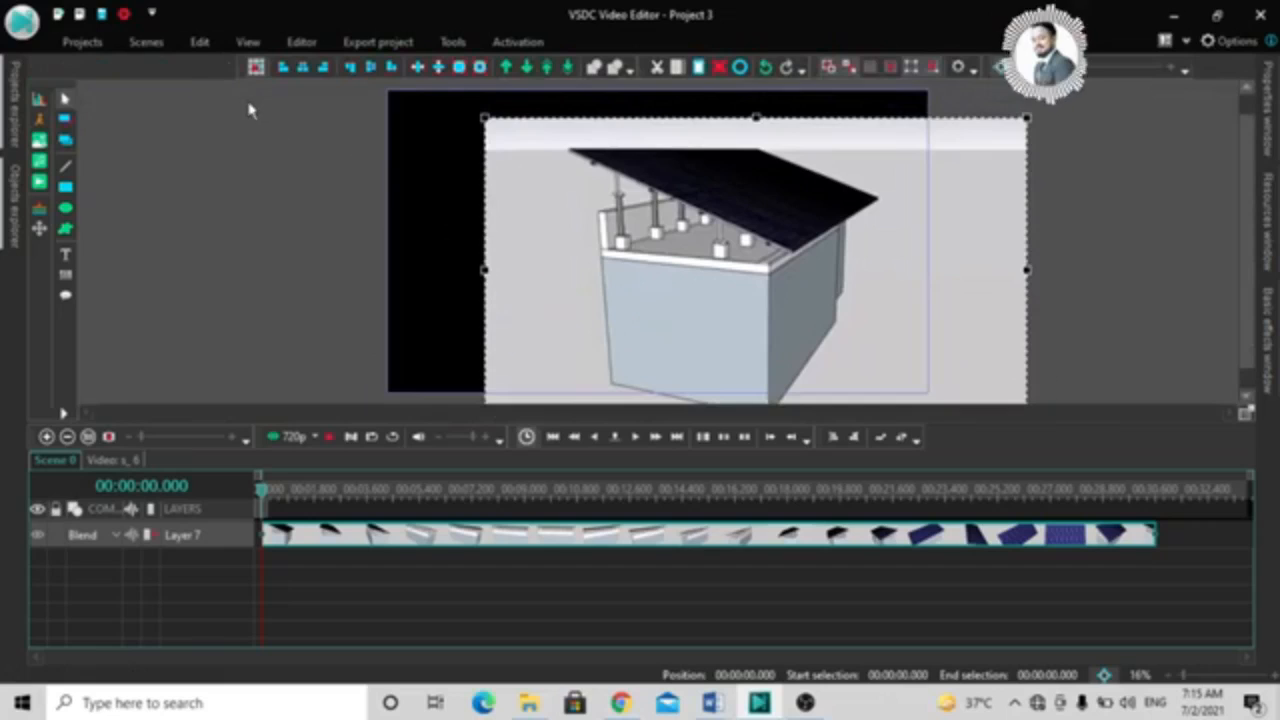
click(190, 45)
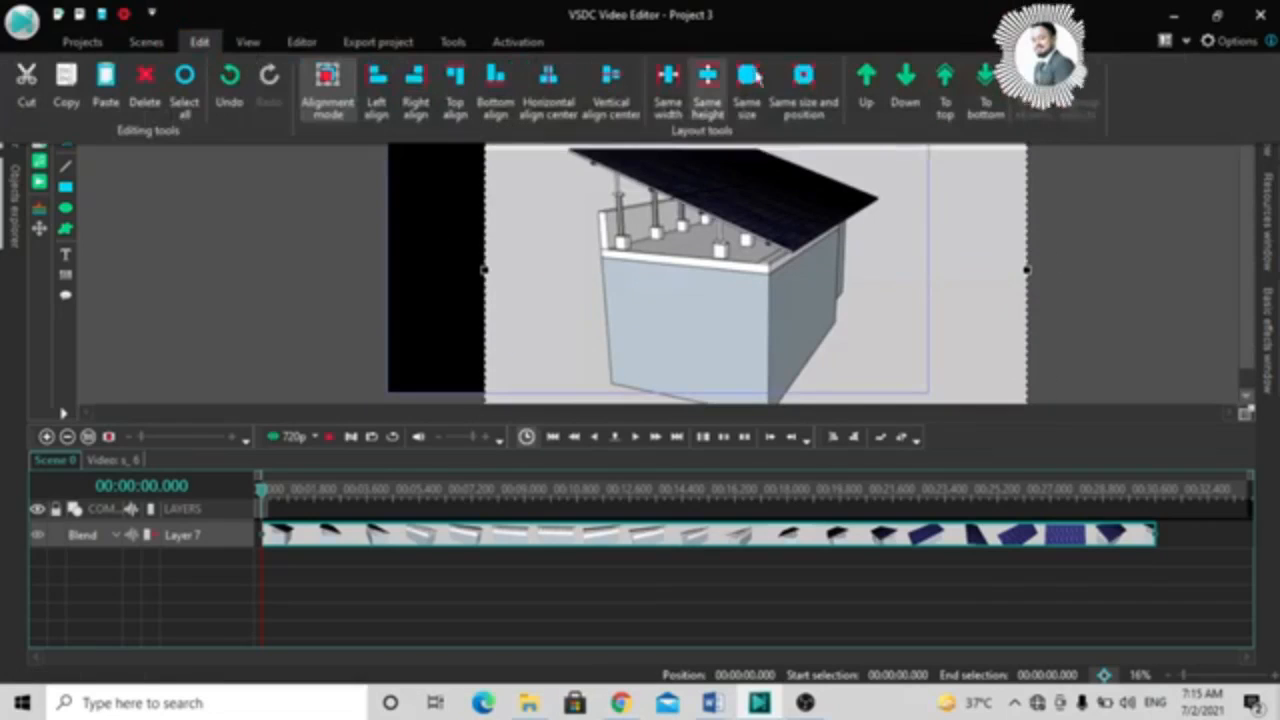
click(800, 97)
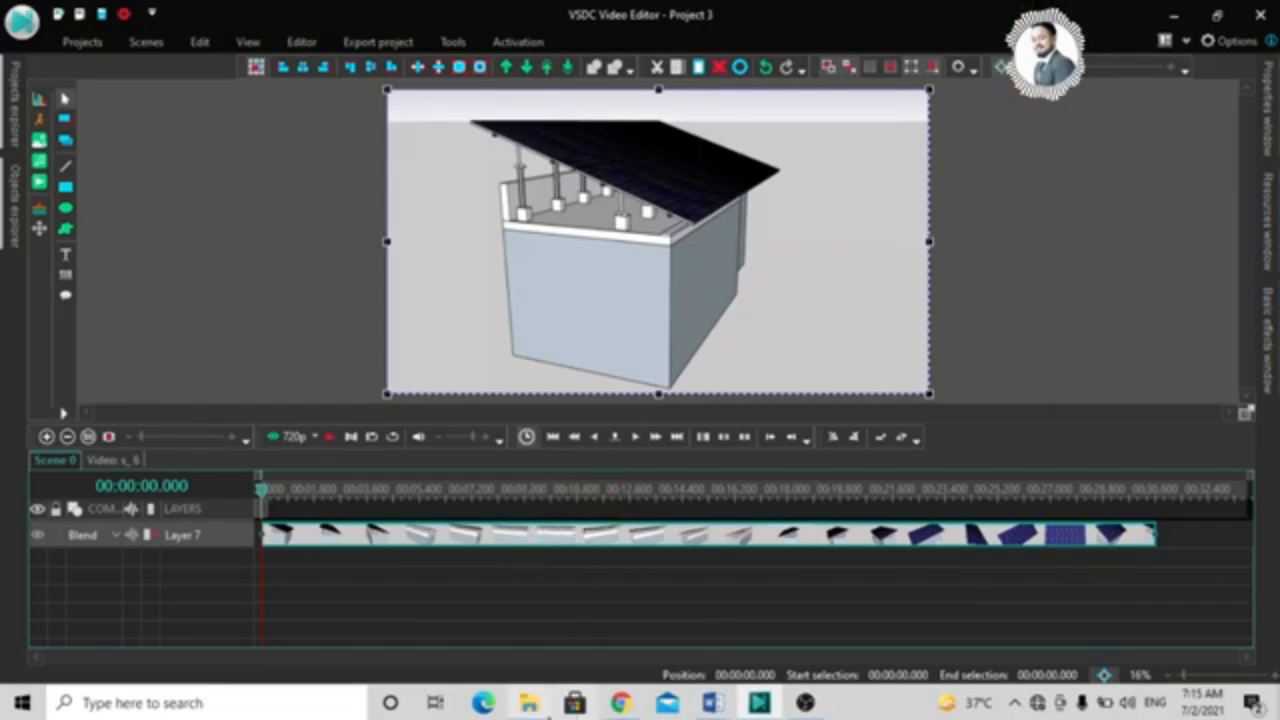
Step: Switch to File Explorer and add the "download (1)" image from the Solar folder to the timeline below Layer 7
mouse_move(528, 705)
click(545, 640)
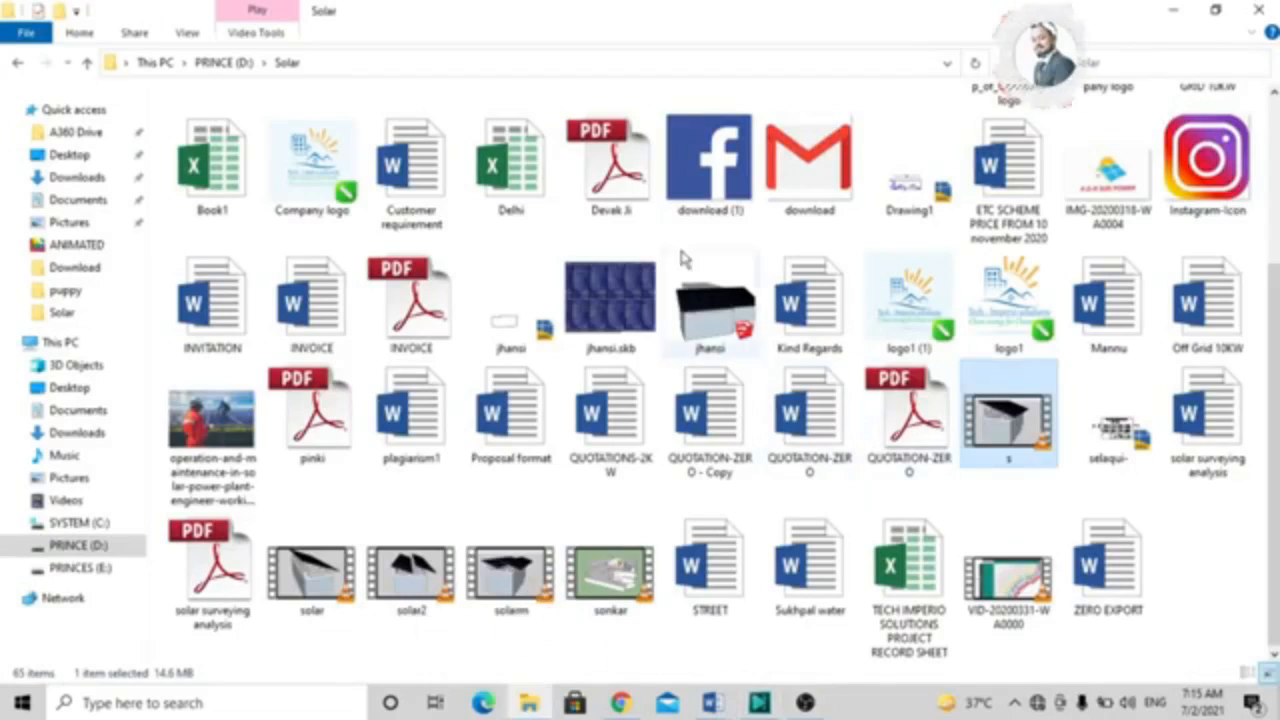
drag(727, 165, 745, 640)
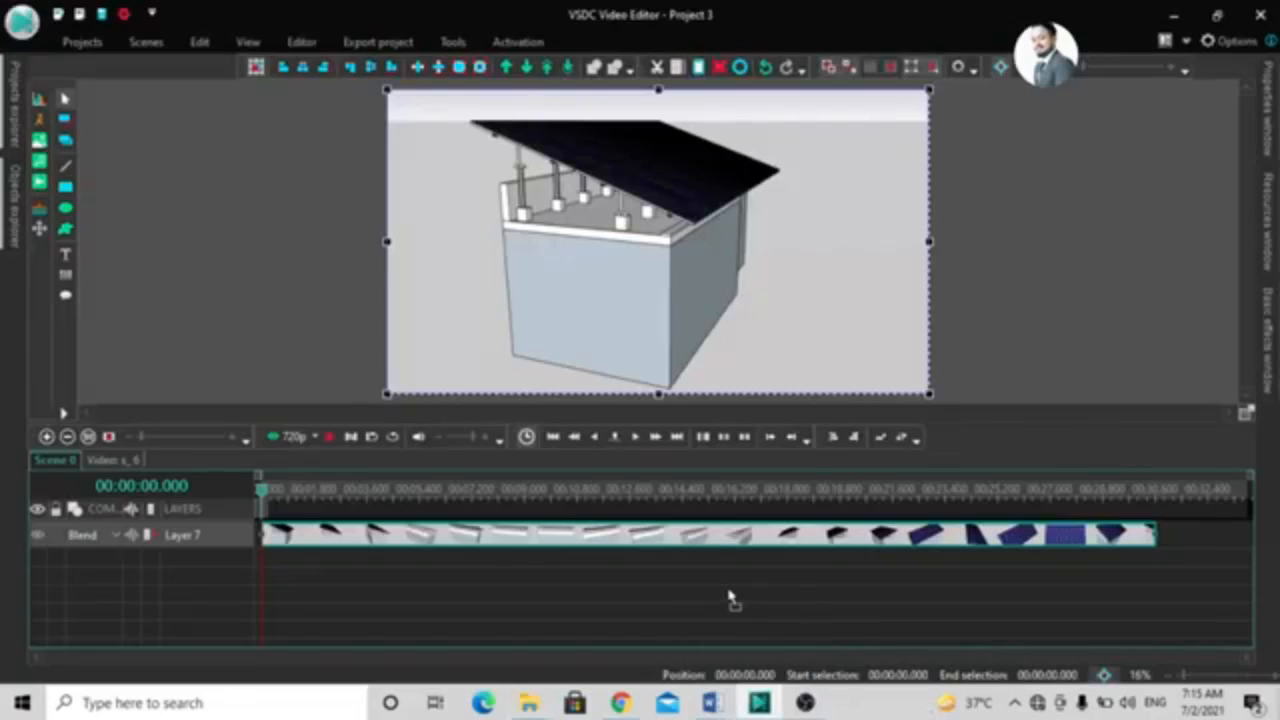
drag(697, 562, 698, 561)
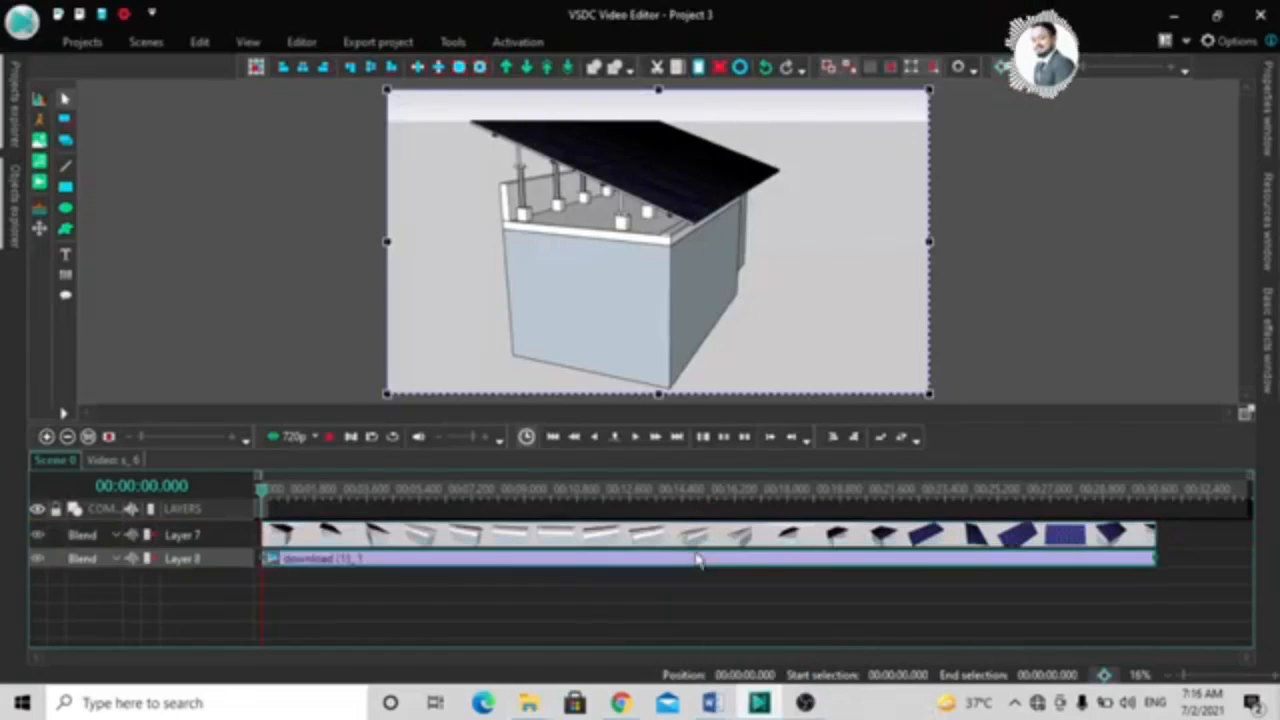
Step: Switch to File Explorer, add the Instagram-Icon image from the Solar folder to the timeline, and move its layer up one level
click(527, 703)
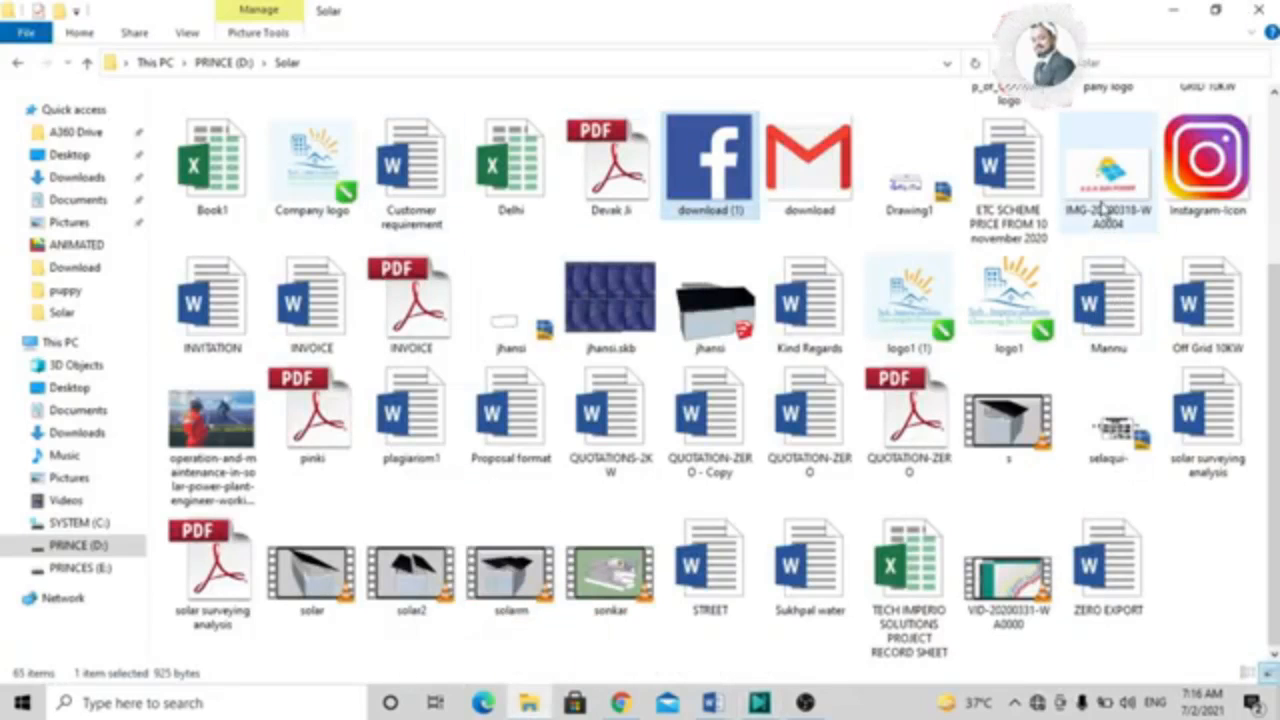
drag(1205, 160, 766, 580)
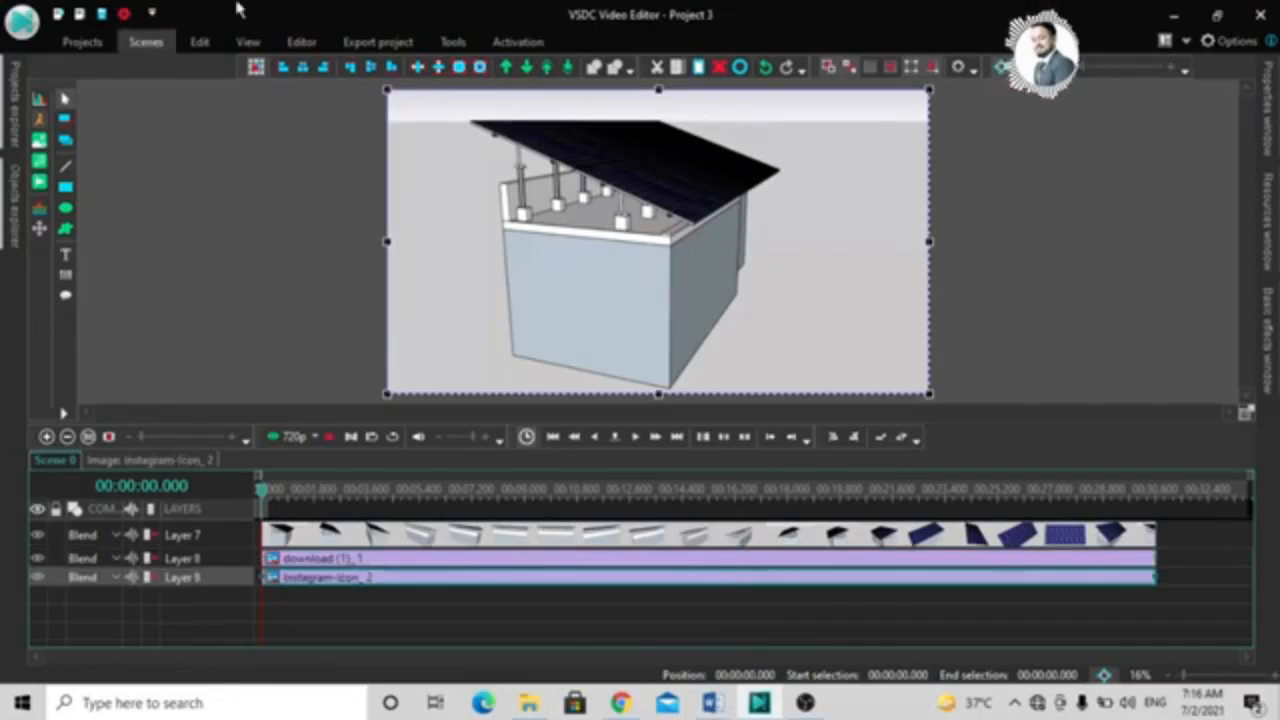
click(200, 43)
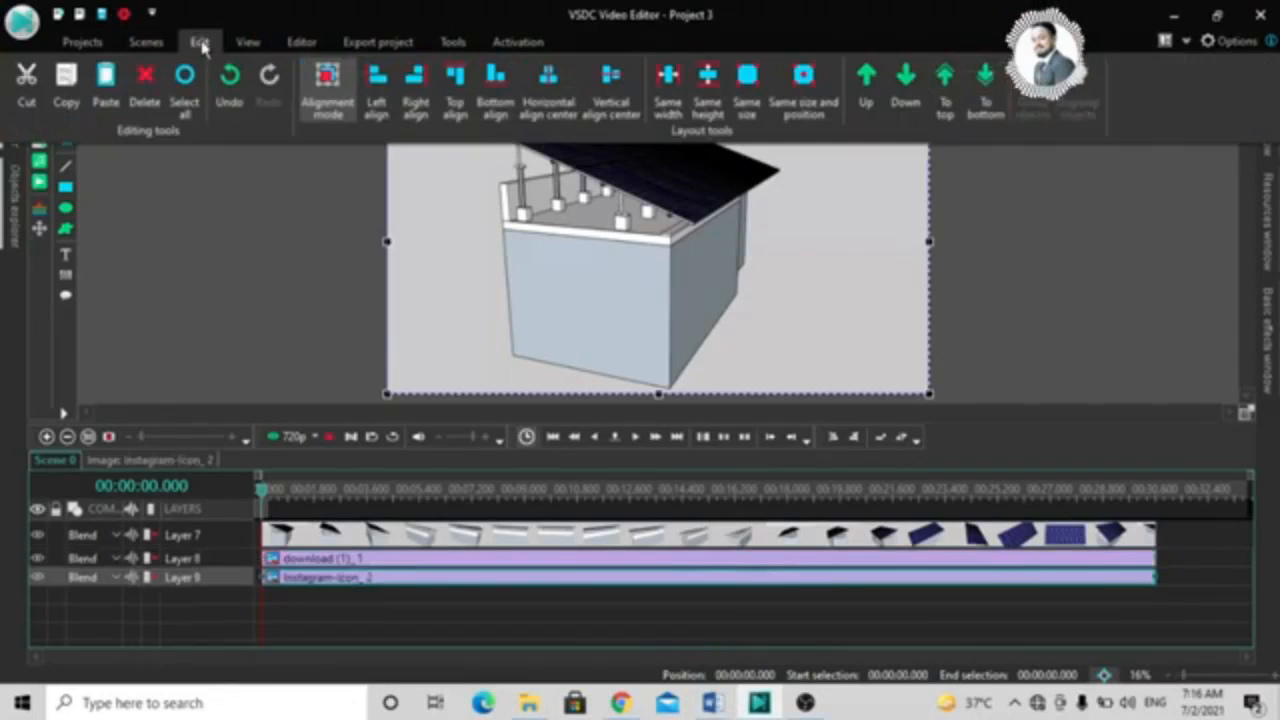
mouse_move(645, 590)
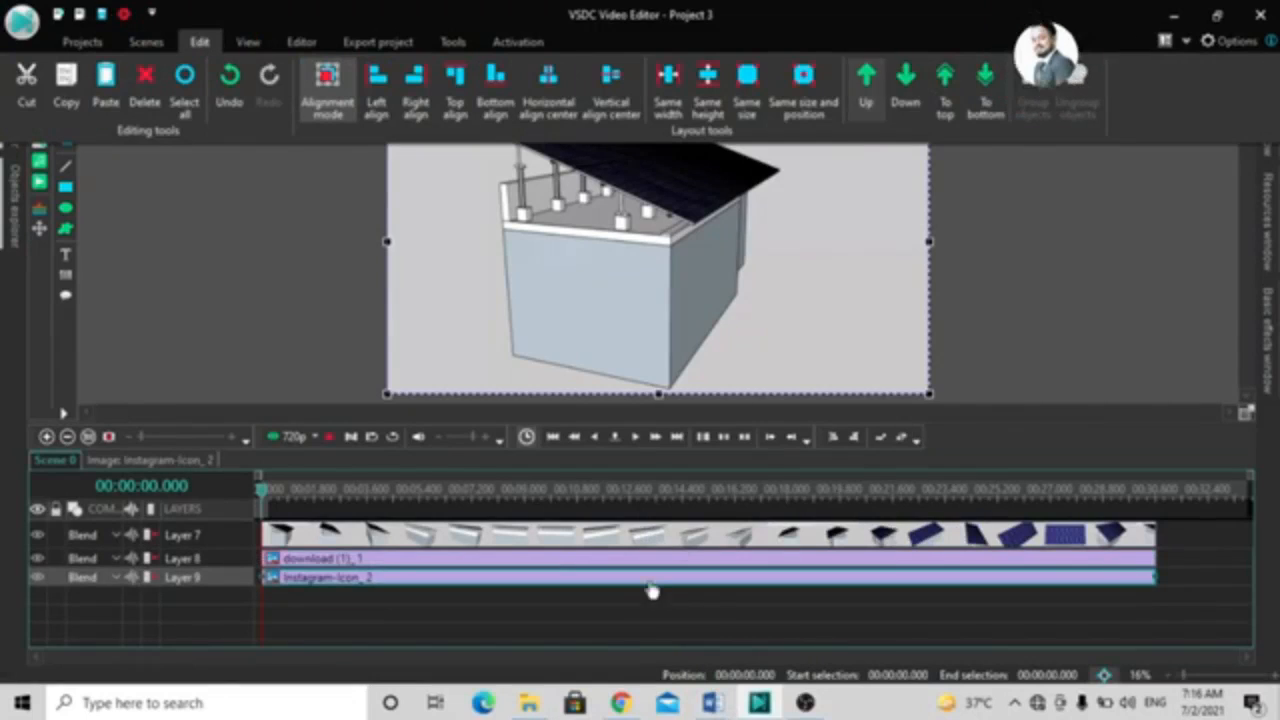
click(866, 76)
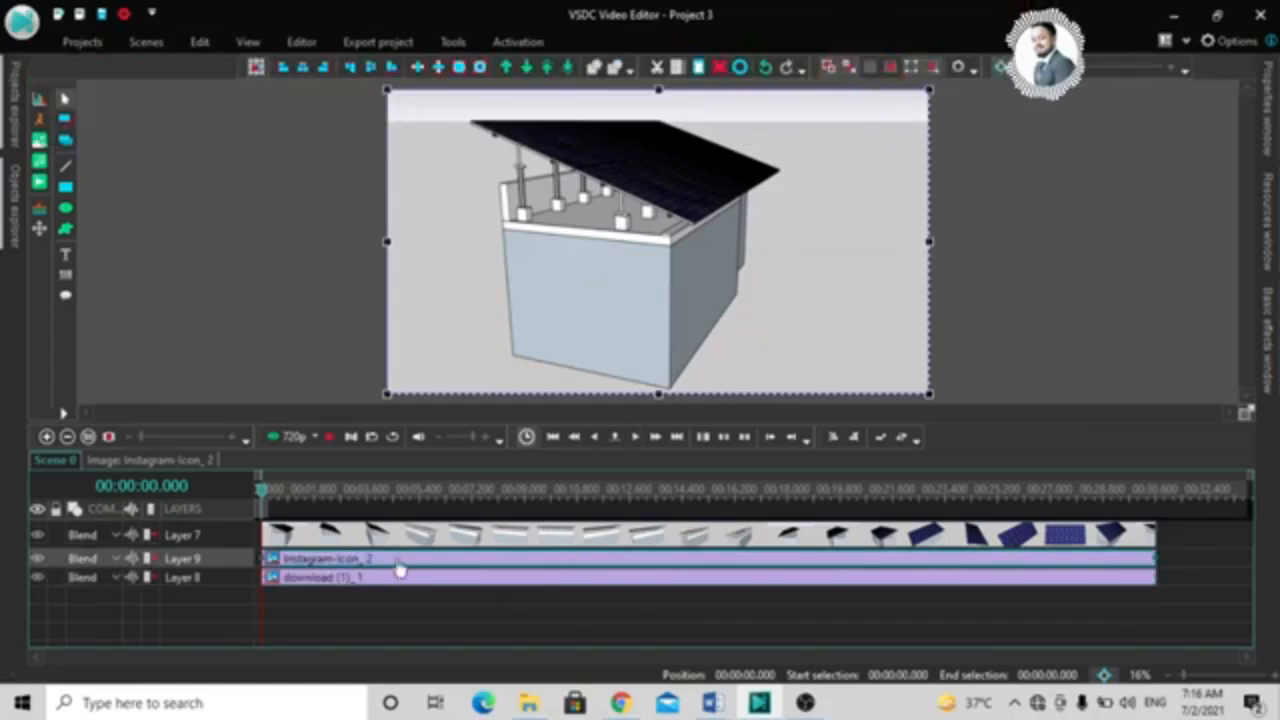
Step: Hide the Layer 7 video to check the images beneath it, show it again, and try moving it to the top
click(40, 536)
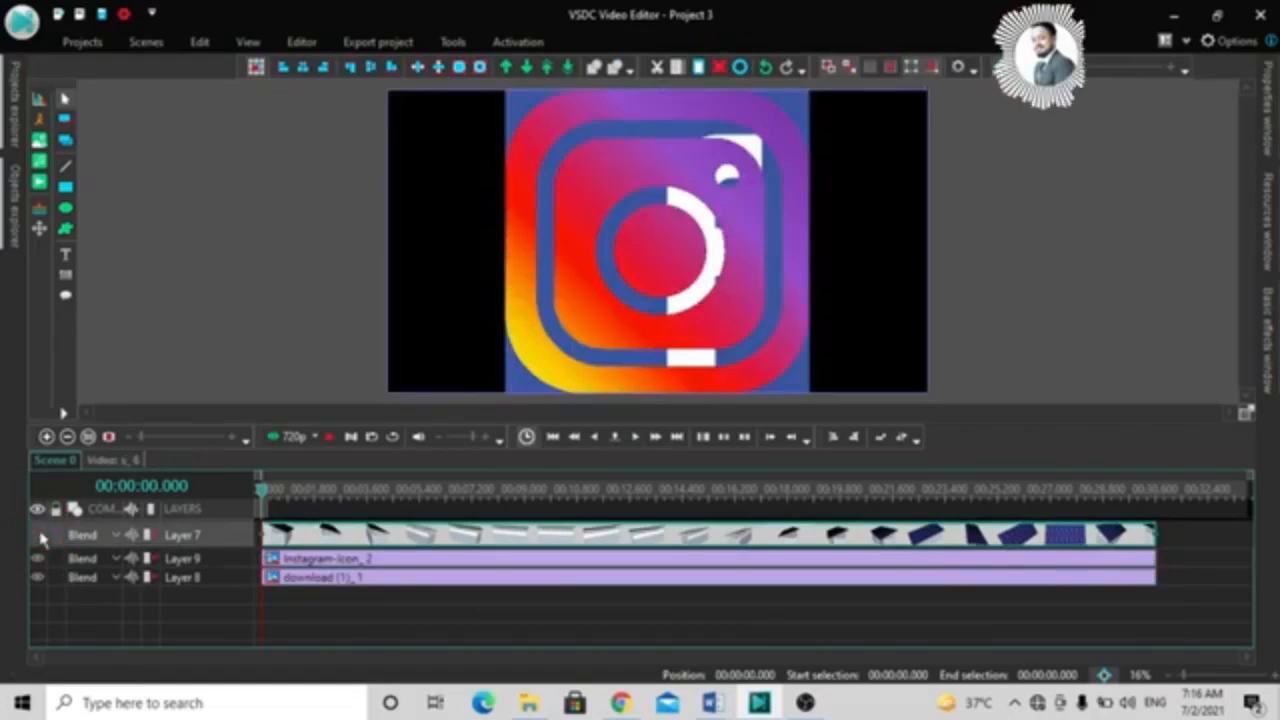
click(40, 537)
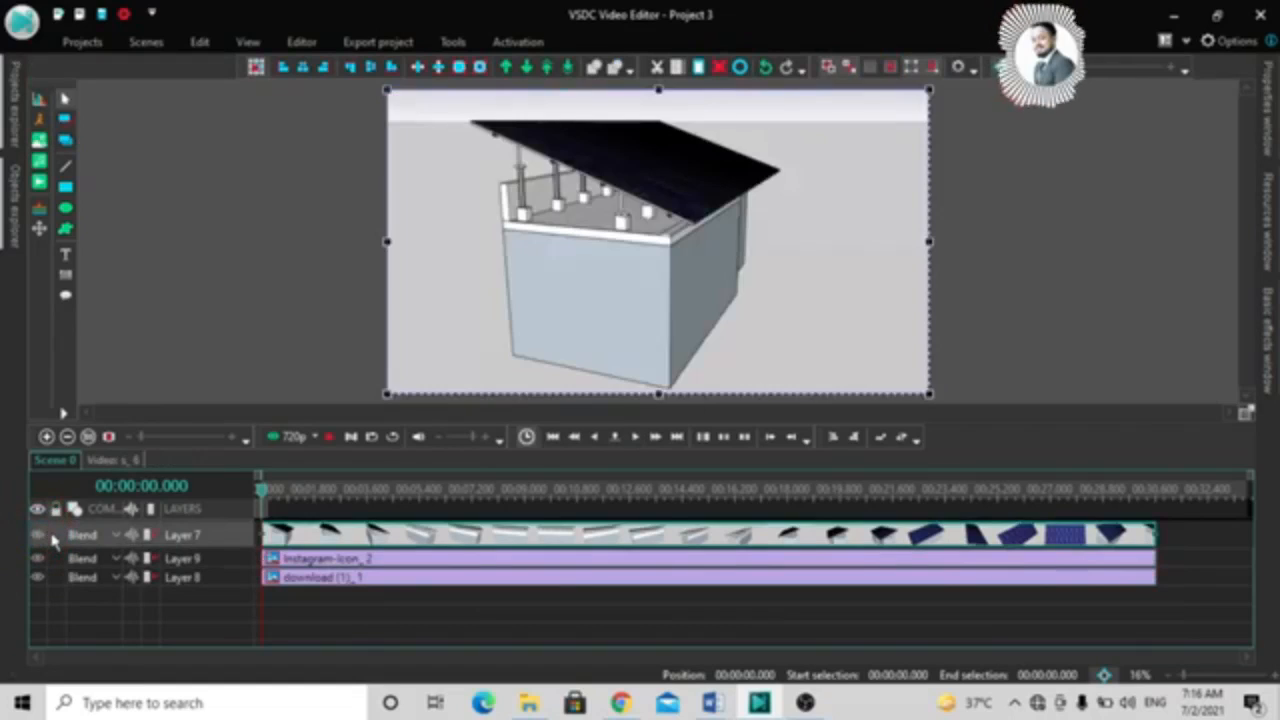
click(195, 42)
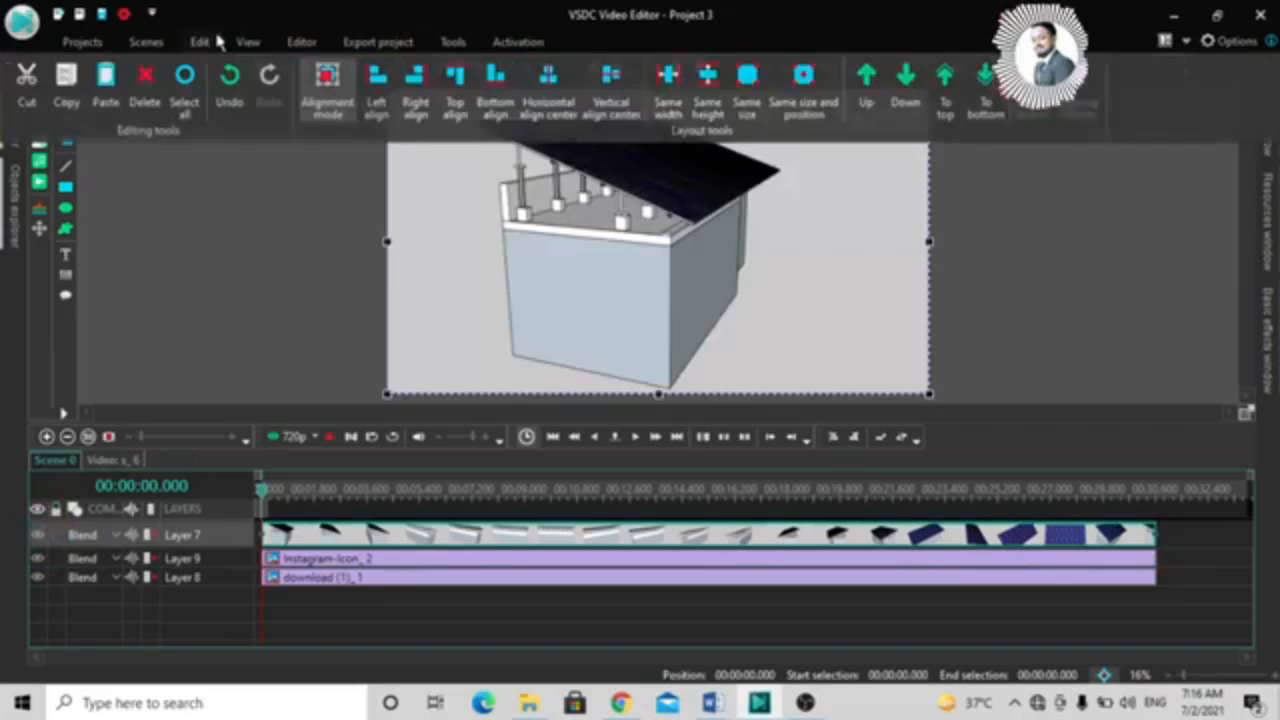
click(950, 92)
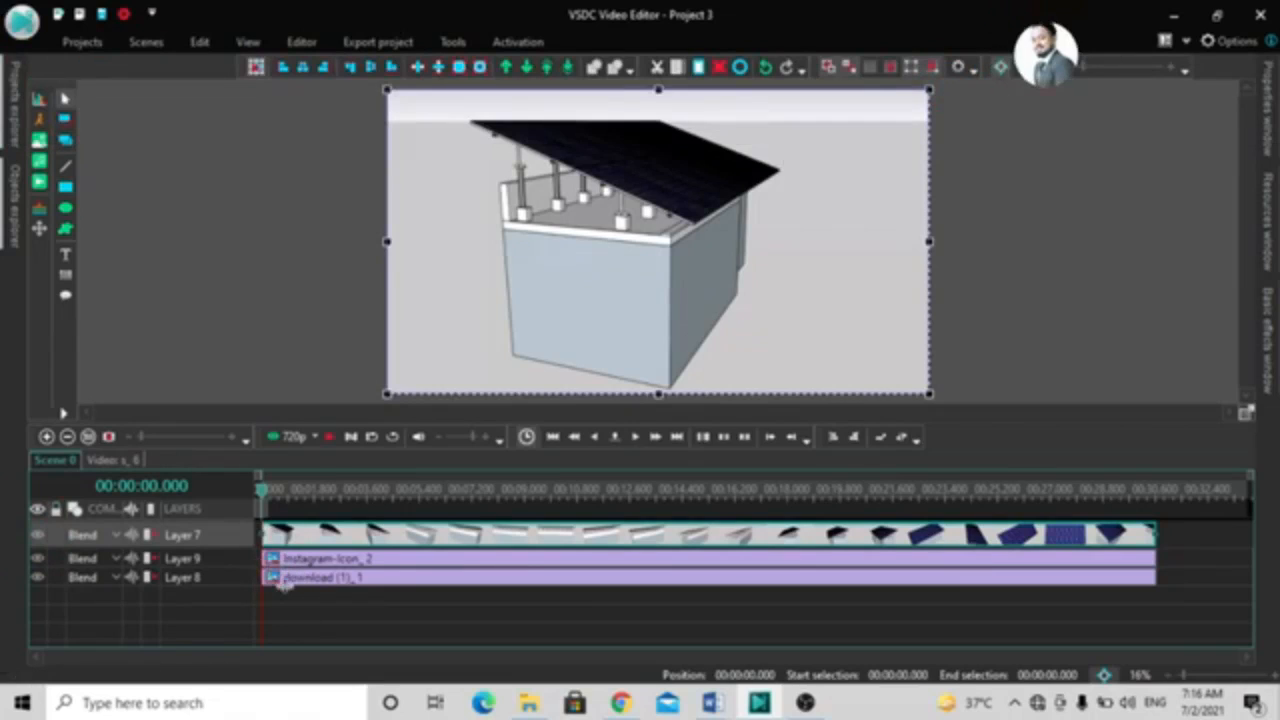
Step: Bring the "download (1)" image layer to the top of the layer stack
click(287, 580)
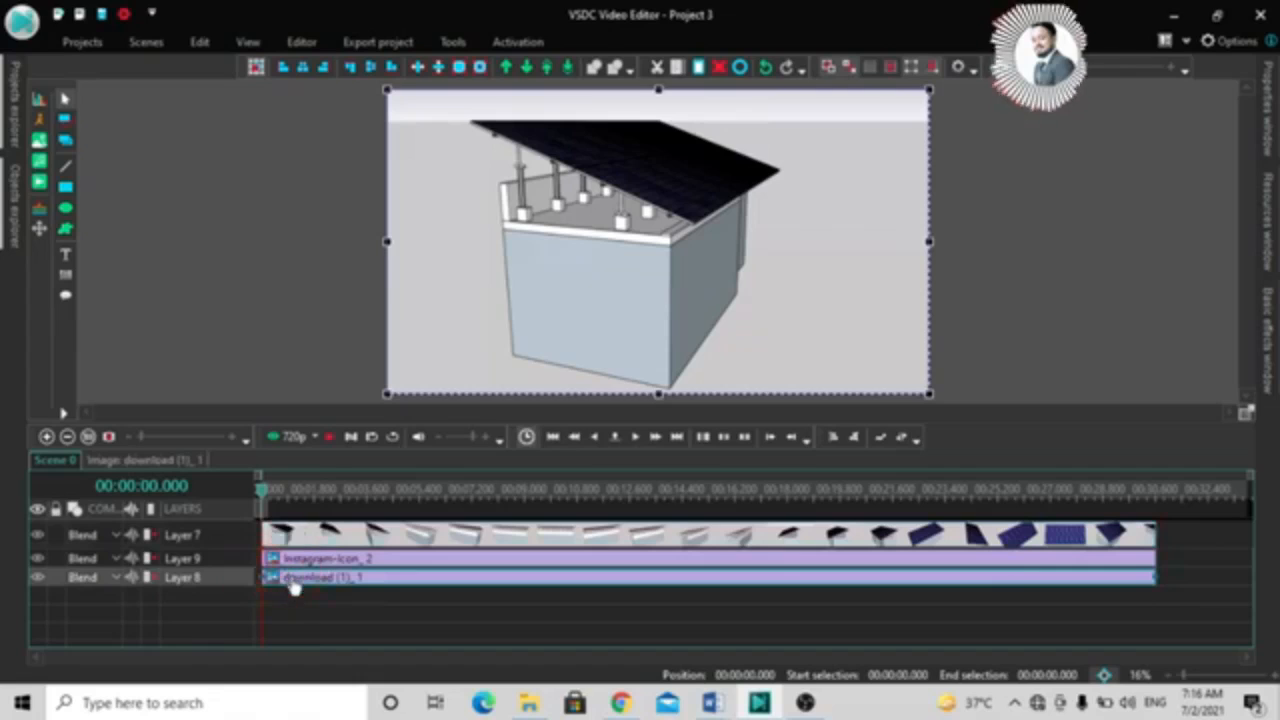
click(203, 43)
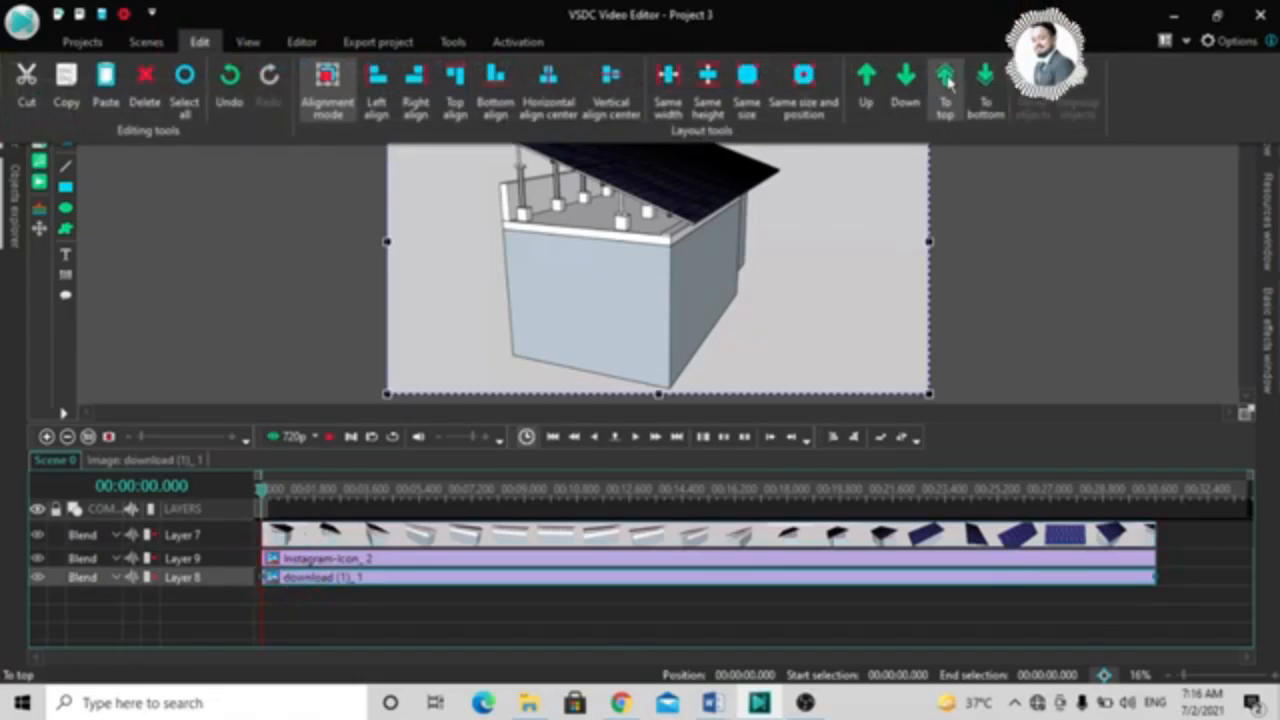
key(ctrl)
key(ctrl)
click(946, 80)
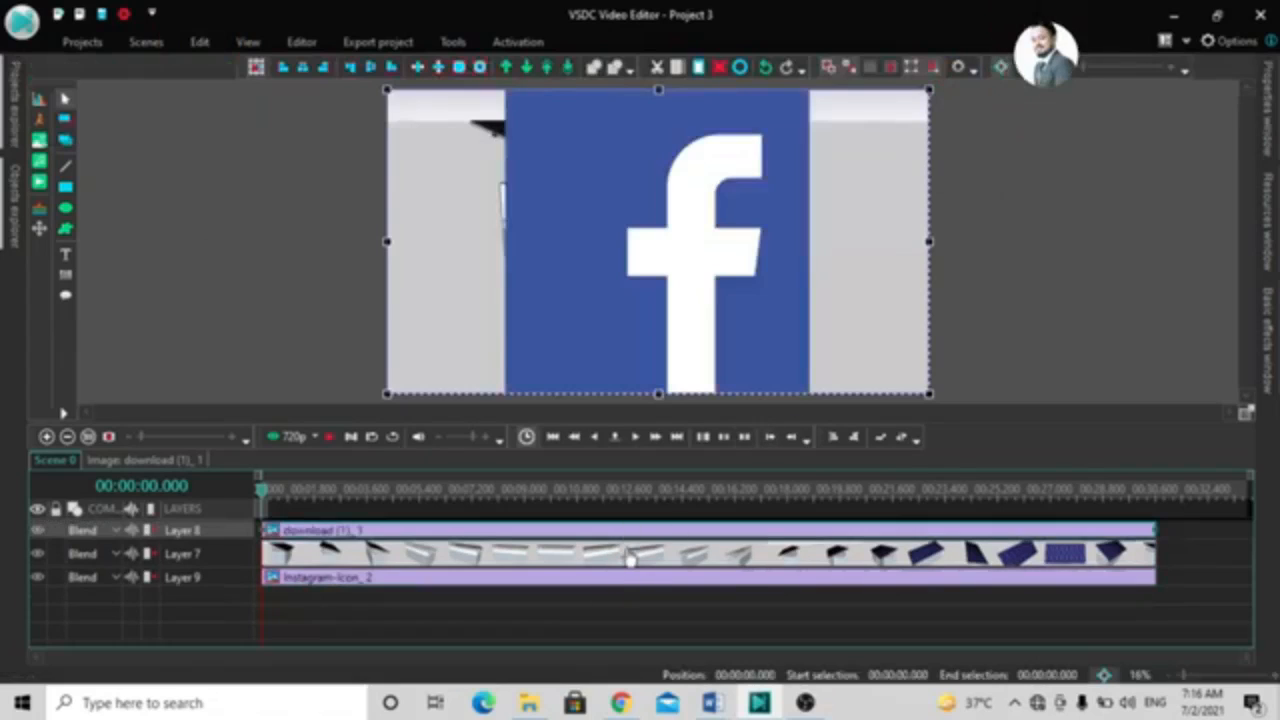
Step: Send the "download (1)" image layer to the bottom of the layer stack
mouse_move(630, 560)
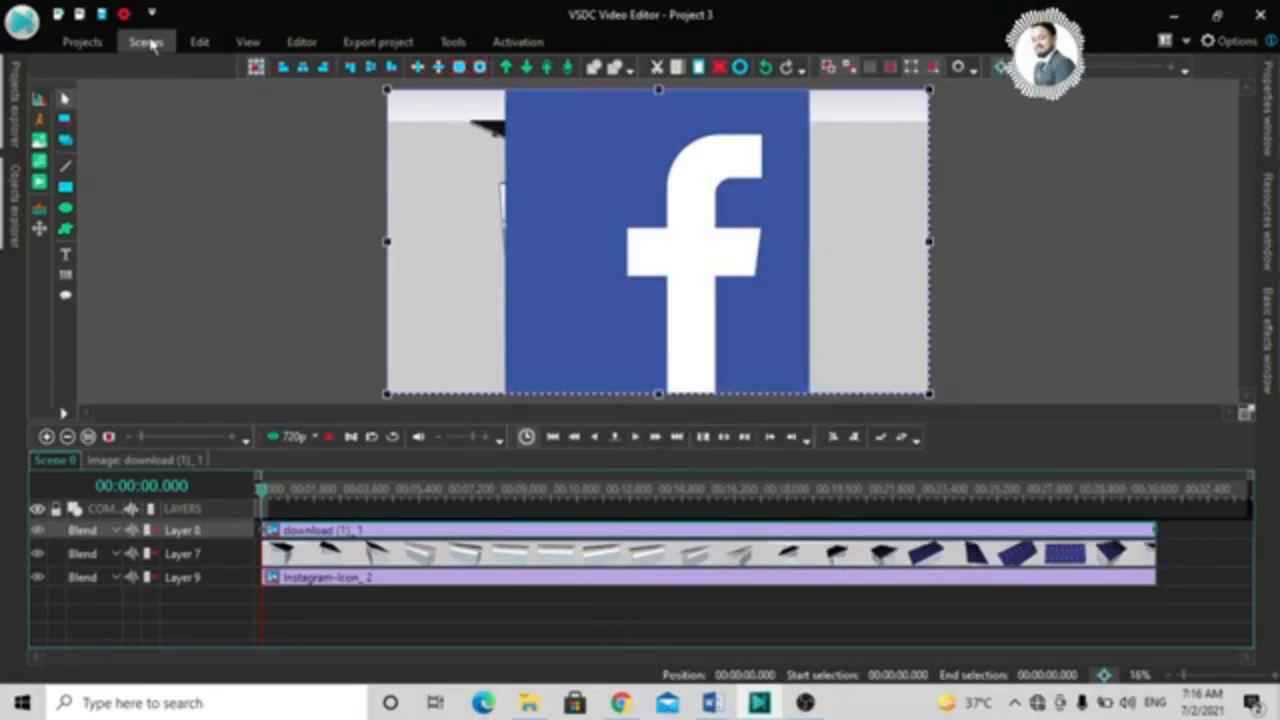
click(186, 45)
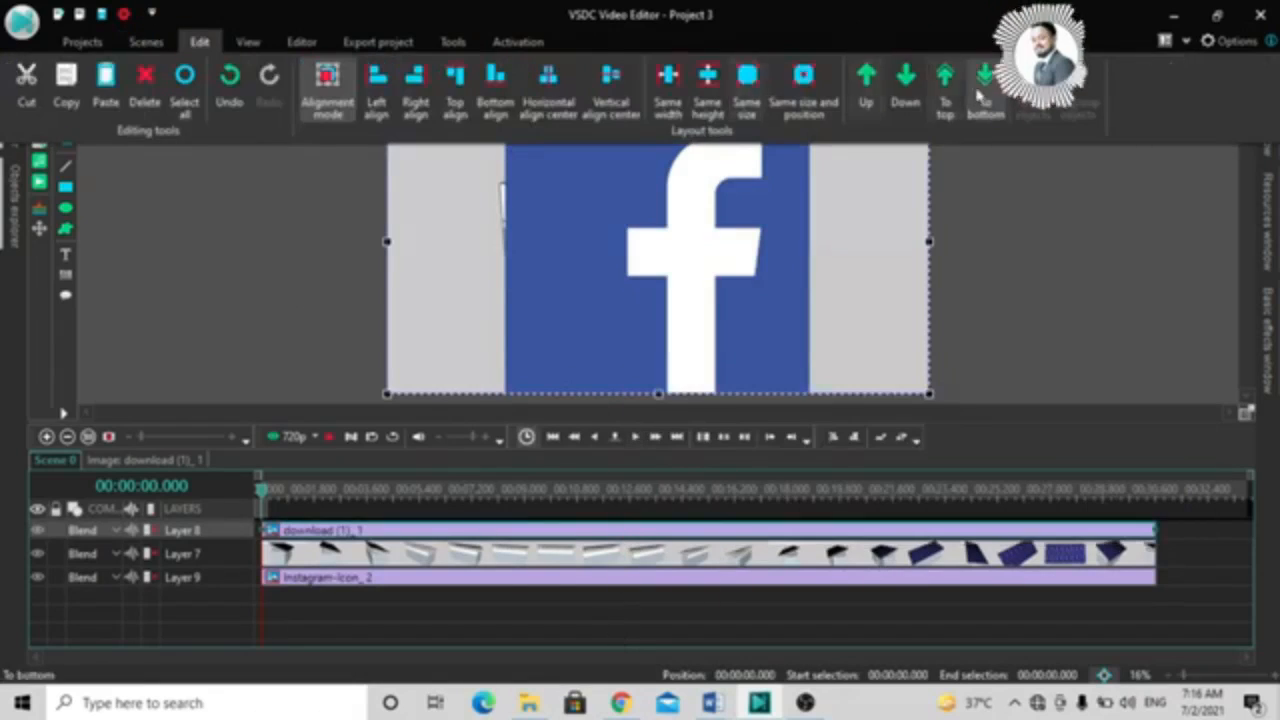
key(ctrl)
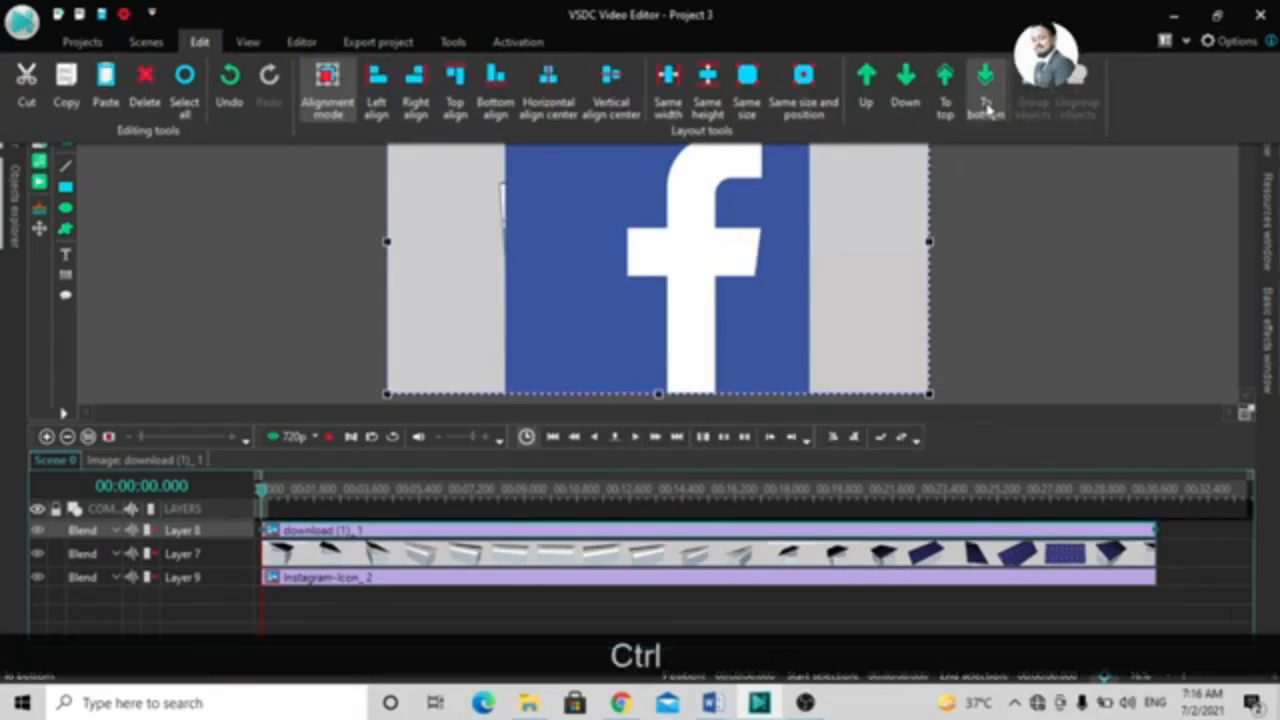
click(985, 105)
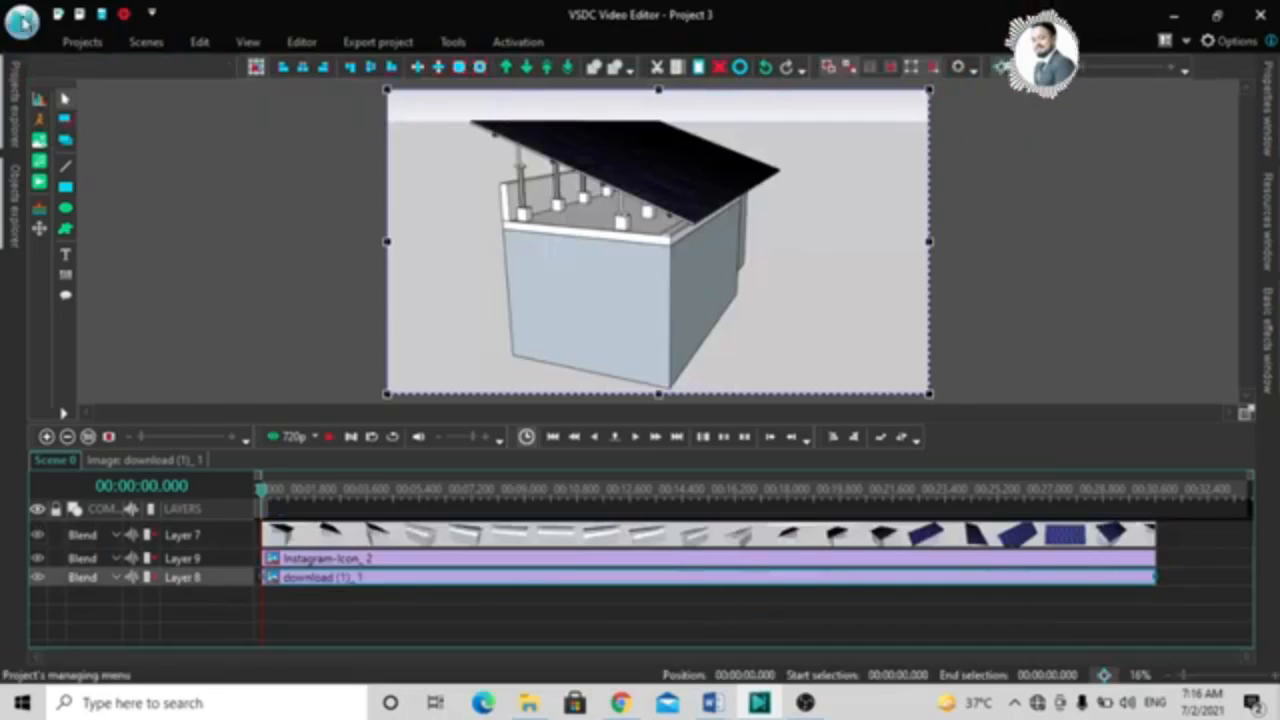
Step: Select all three layers in the scene and group them
click(200, 42)
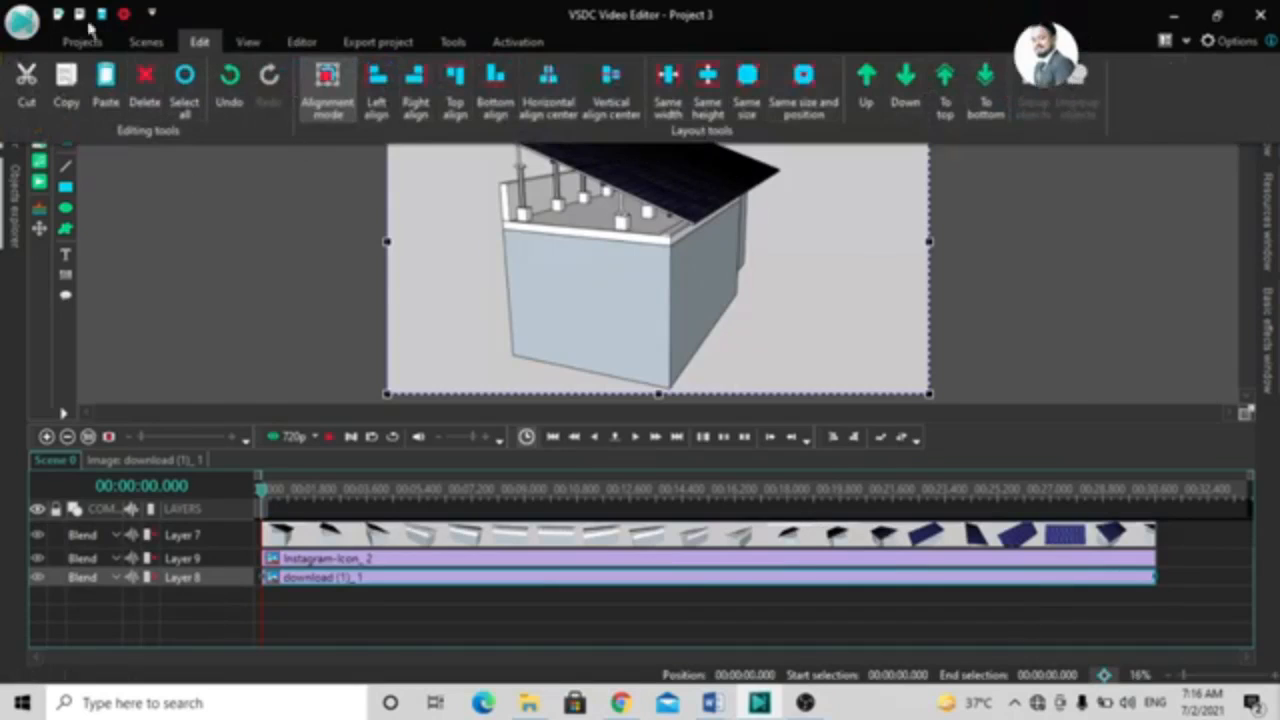
click(196, 95)
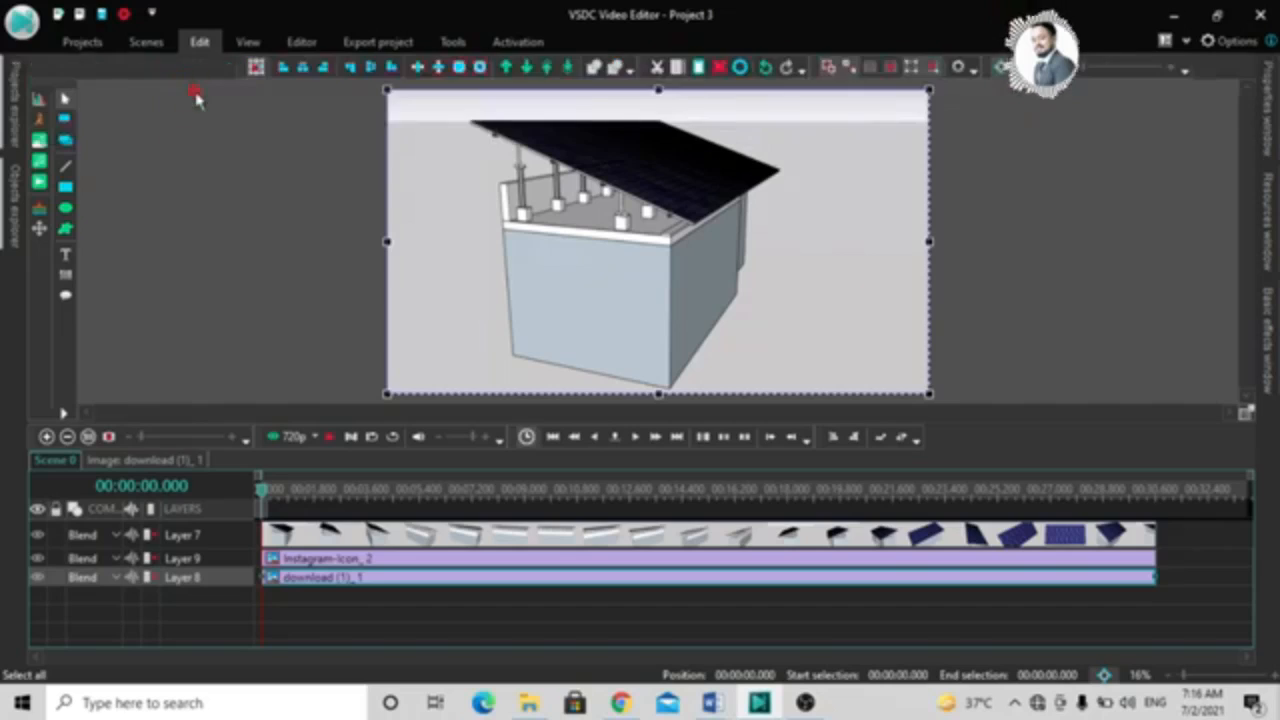
click(210, 43)
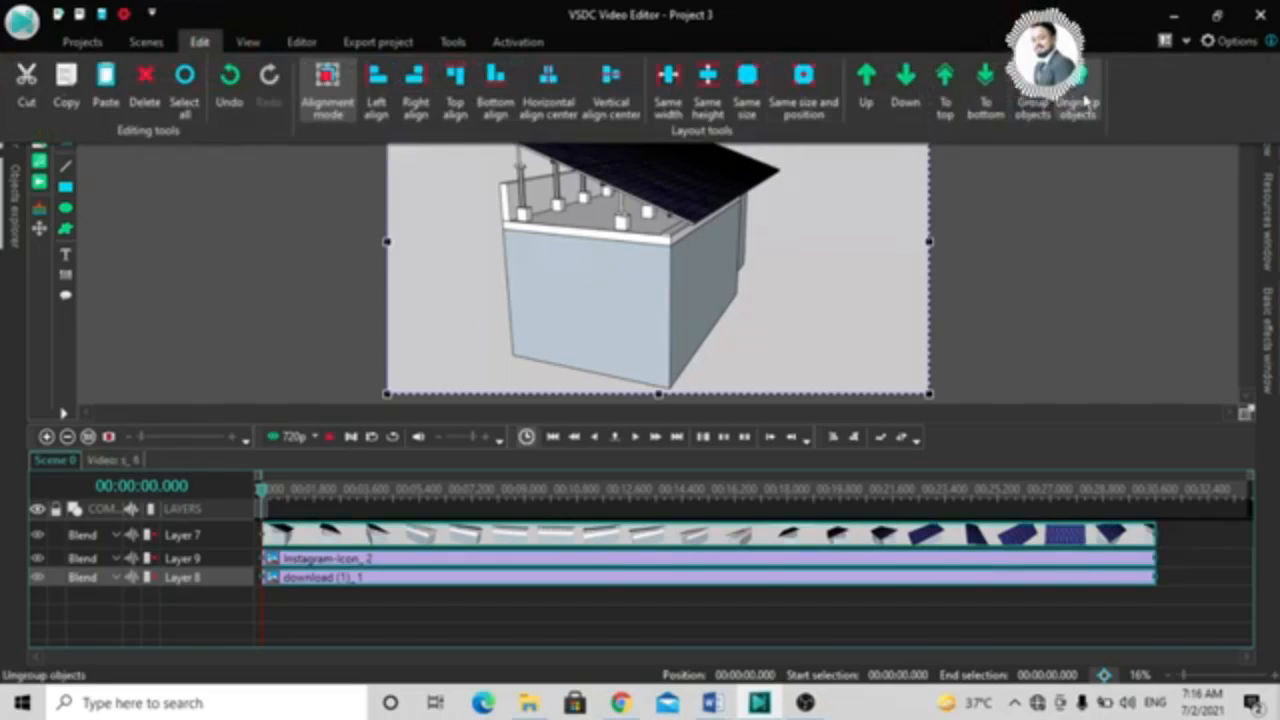
key(ctrl)
key(ctrl)
key(ctrl)
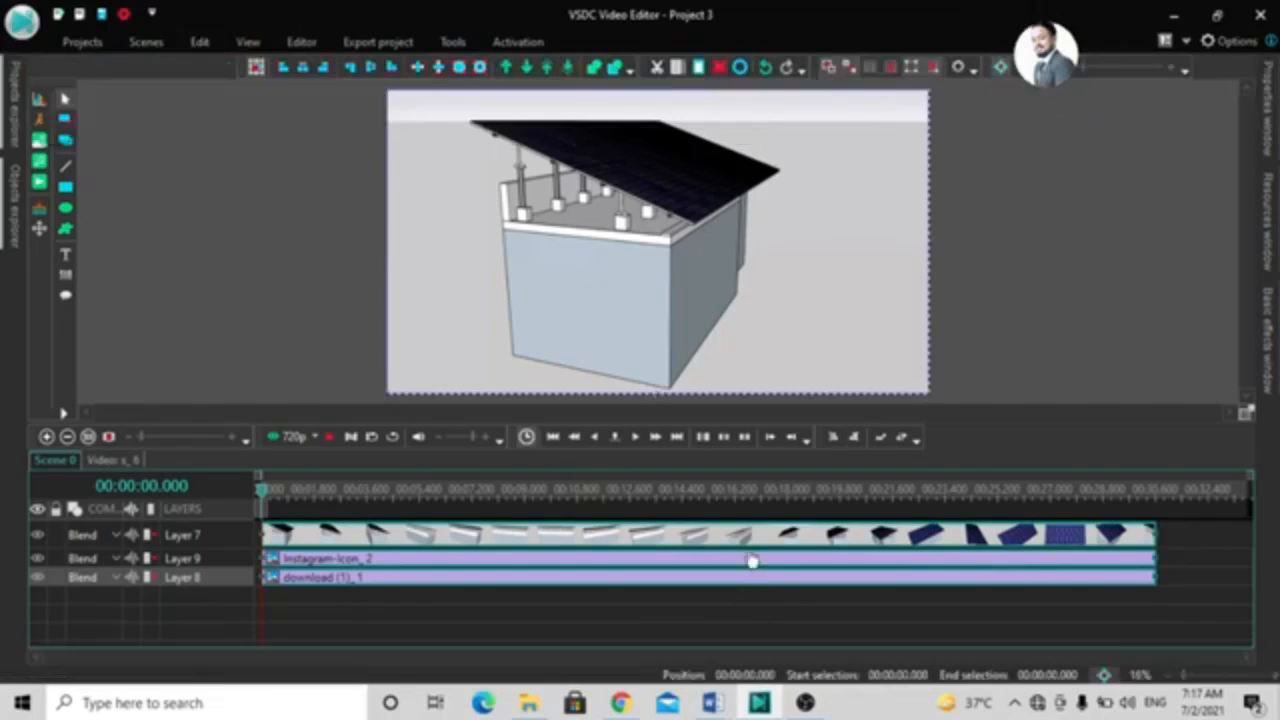
Step: Test the group by repeatedly deselecting everything and selecting the Layer 7 video on the timeline
drag(752, 549, 684, 532)
click(698, 635)
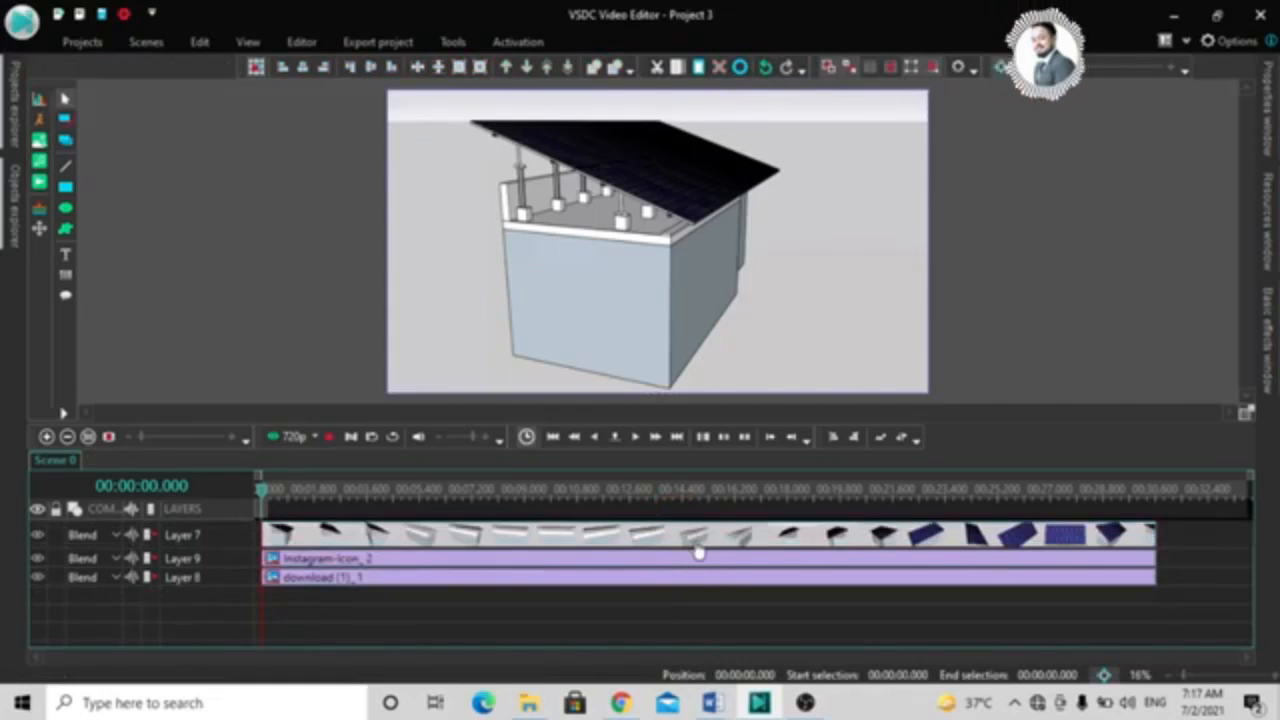
click(698, 549)
click(697, 594)
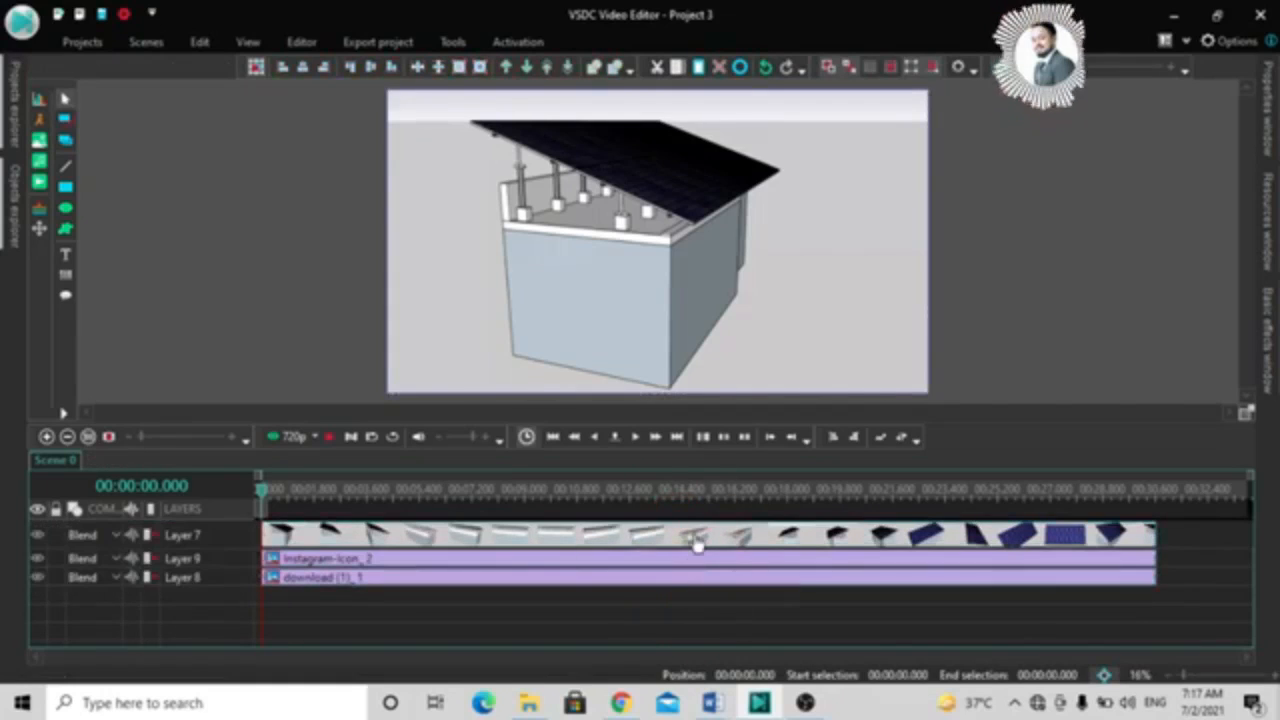
click(697, 544)
click(672, 638)
click(686, 531)
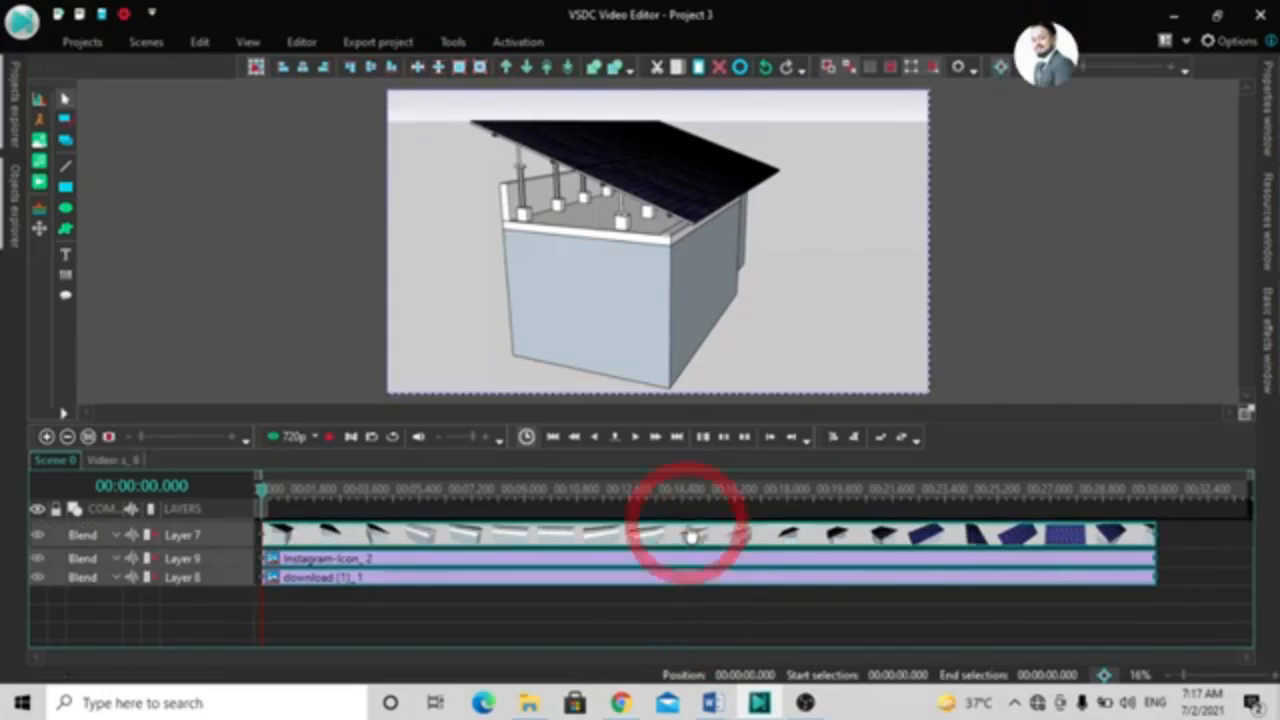
Step: Undo the grouping of the layers and the move of the "download (1)" image to the bottom
key(ctrl+z)
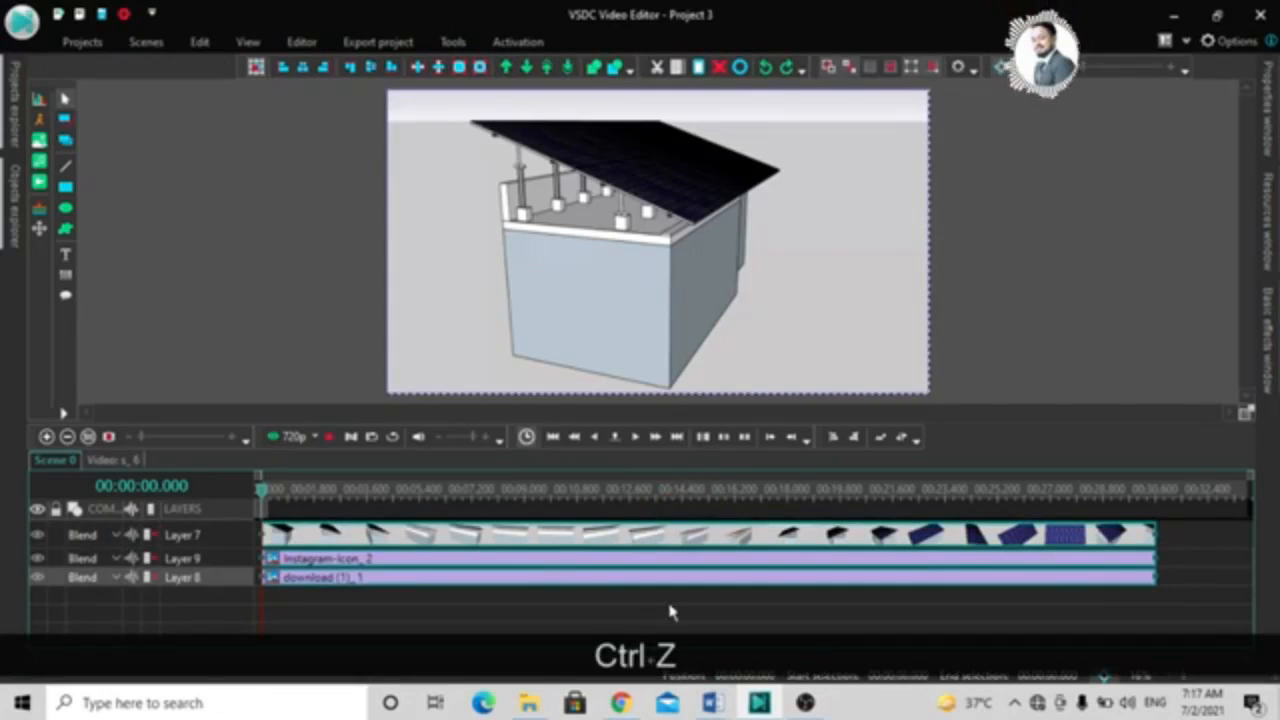
key(ctrl+z)
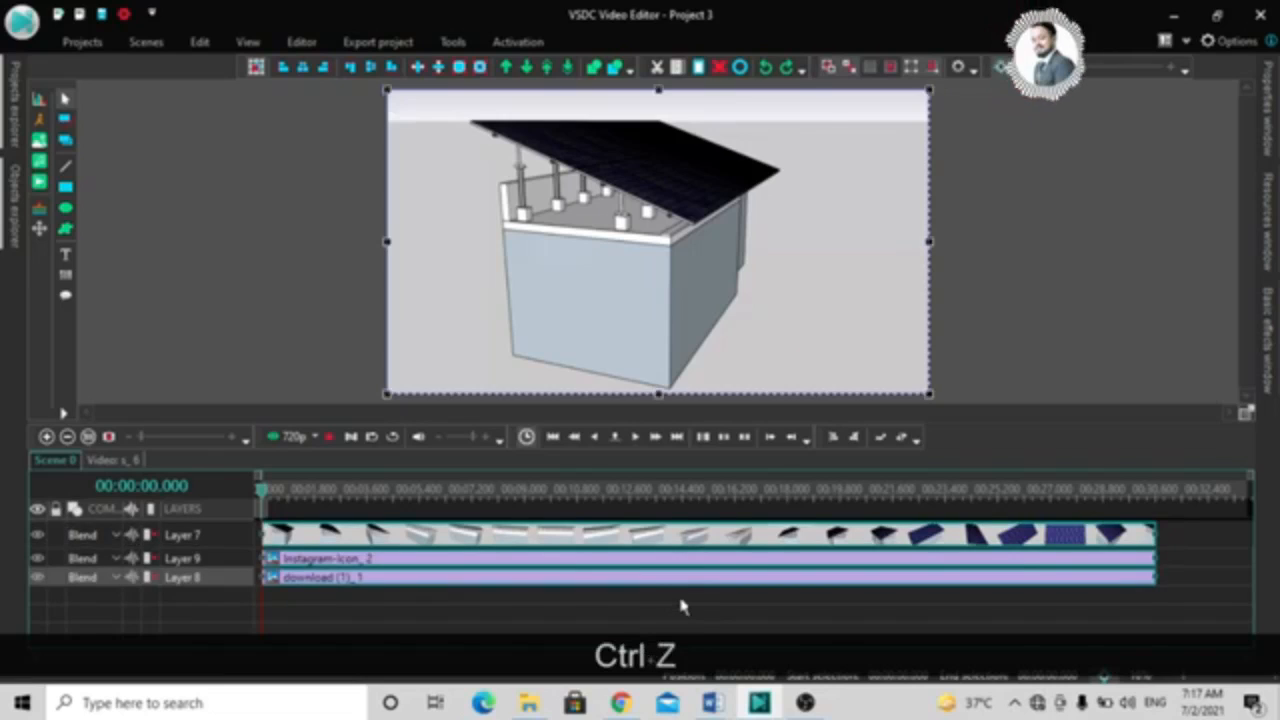
key(ctrl+z)
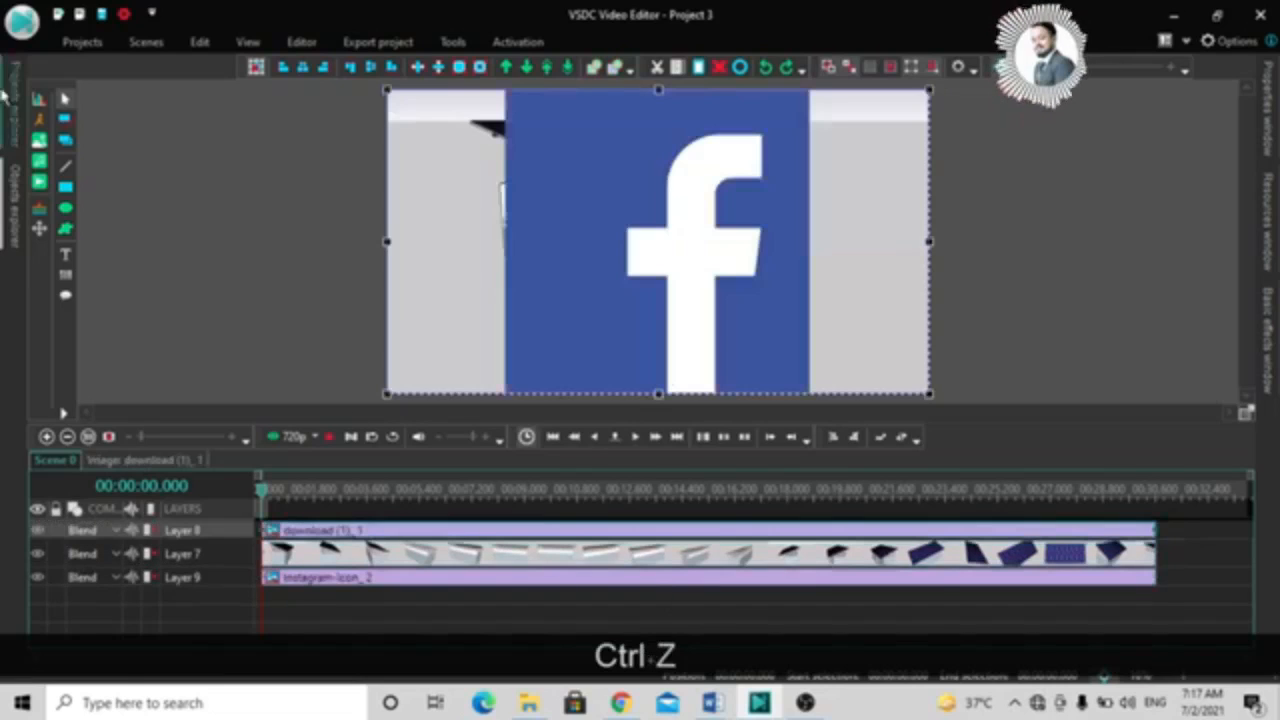
Step: Review the object grouping commands and compare the editing and layout tools with the View options
click(205, 42)
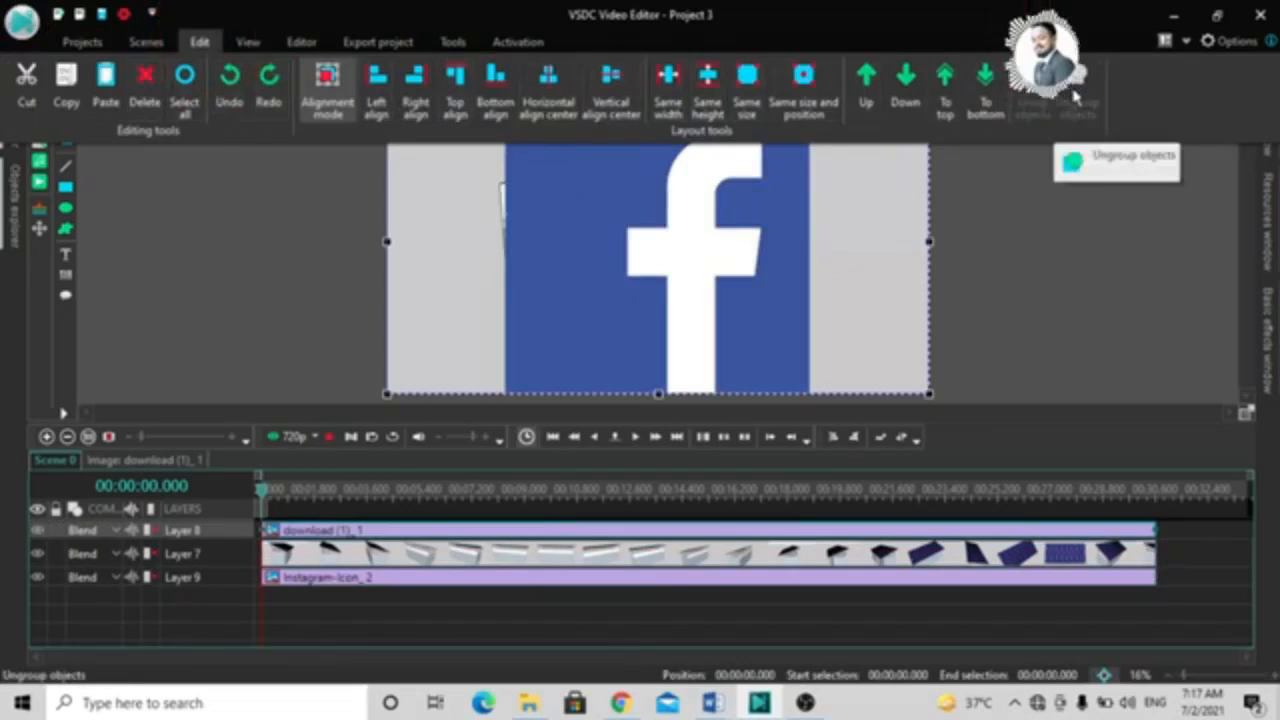
click(247, 43)
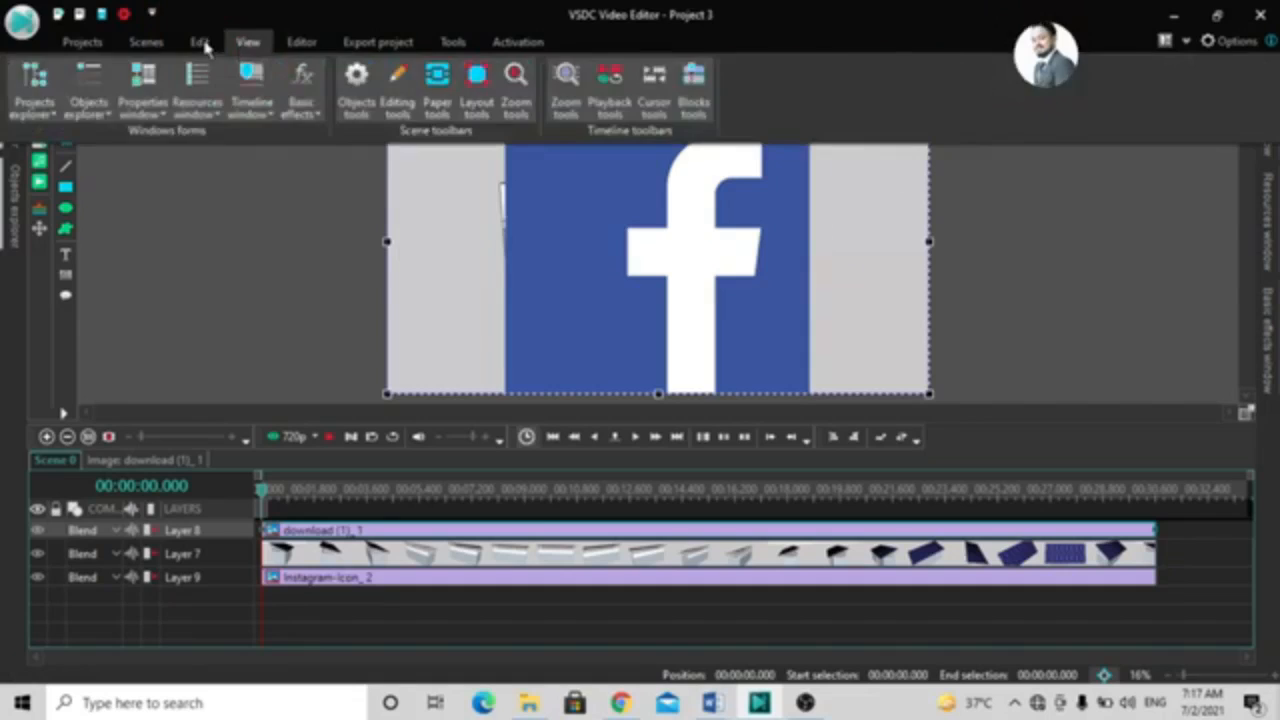
click(202, 43)
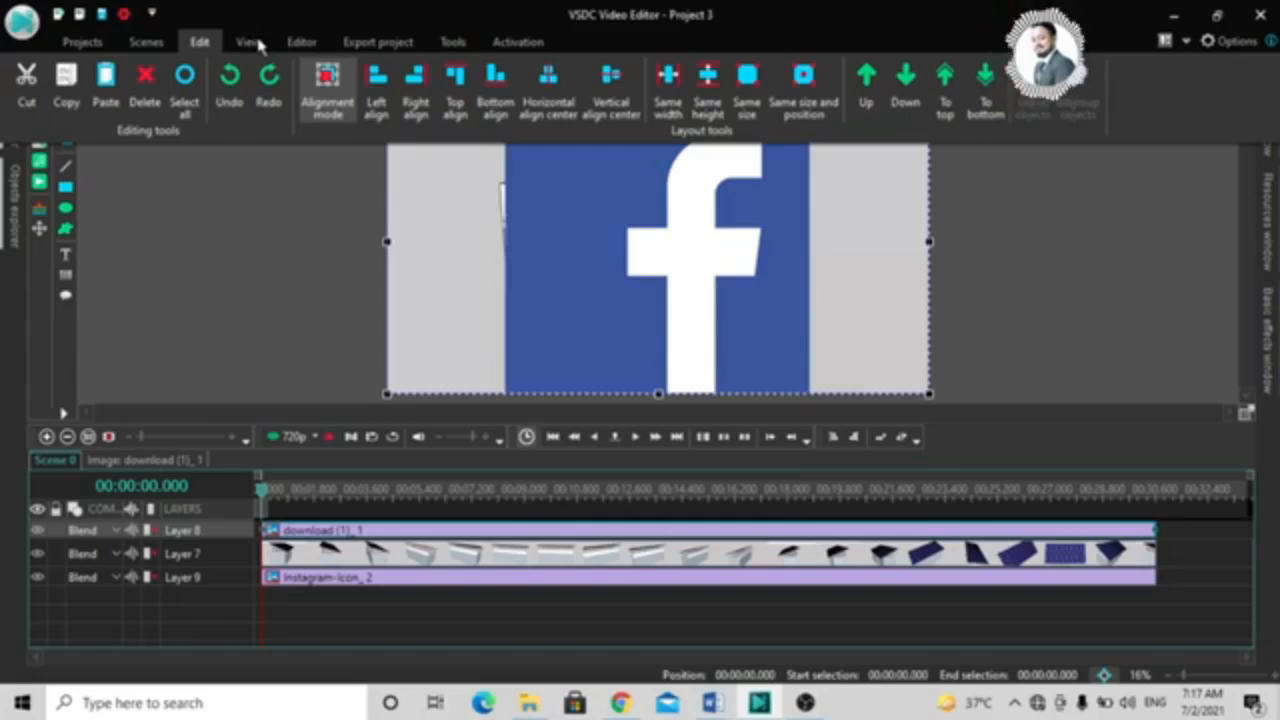
click(295, 50)
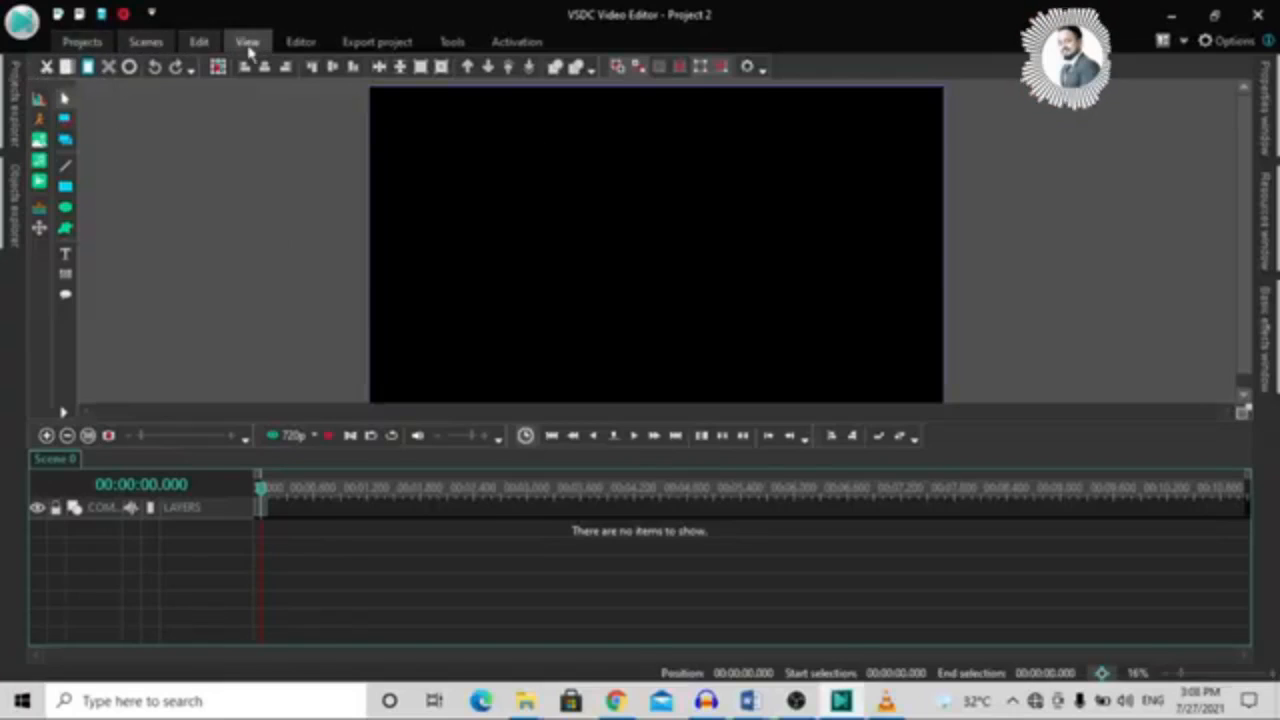
Step: Examine the View options for windows, scene tools and timeline tools, and the Editor's effects, cutting tools and quick styles
key(ctrl)
key(ctrl)
key(ctrl)
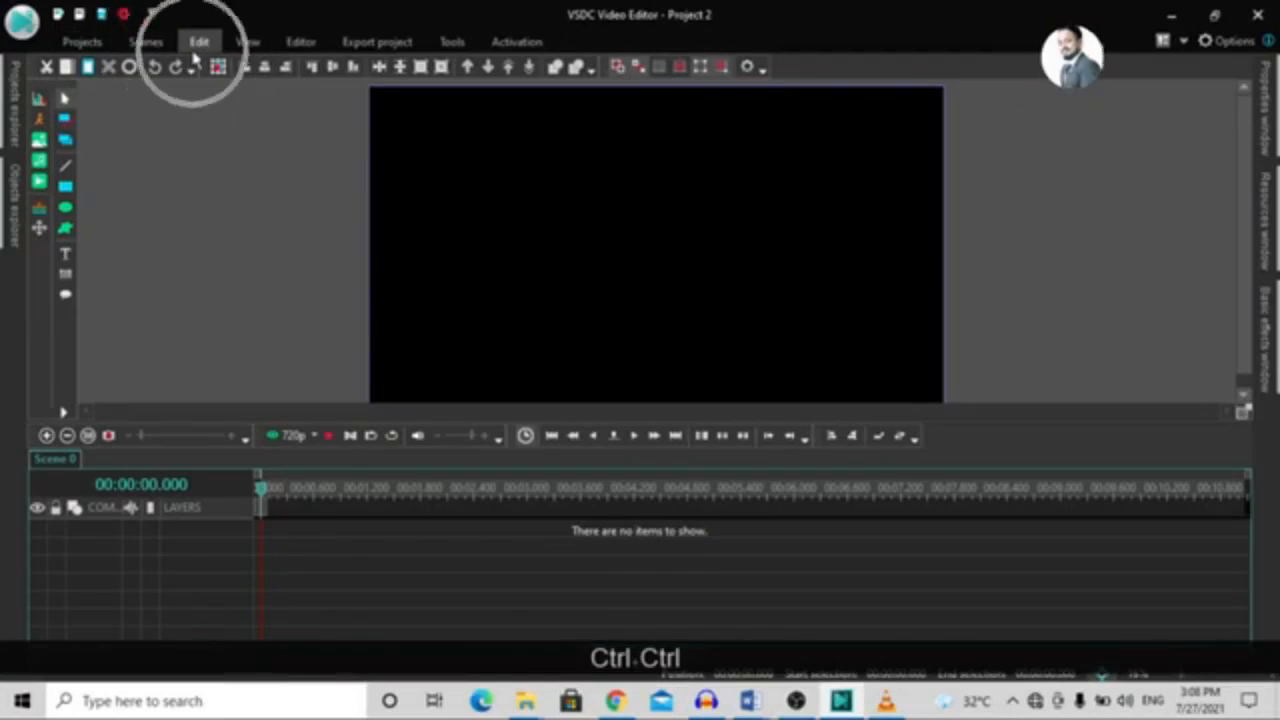
click(249, 41)
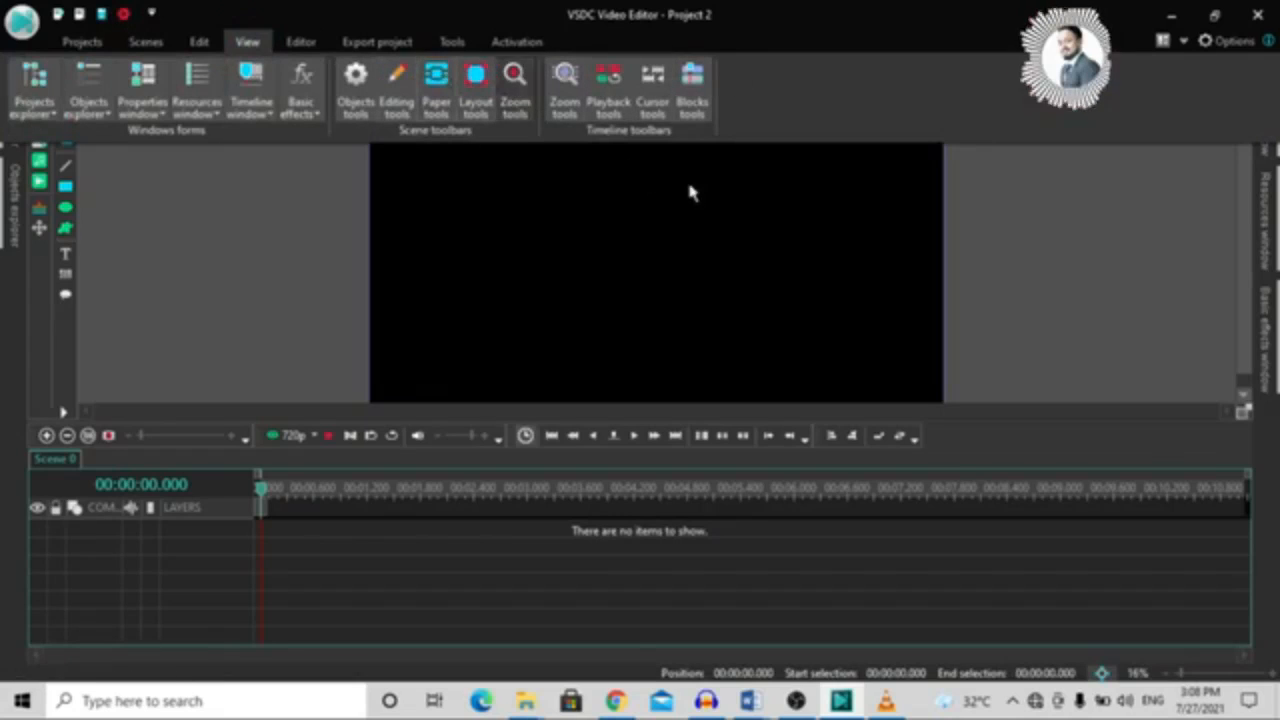
click(302, 44)
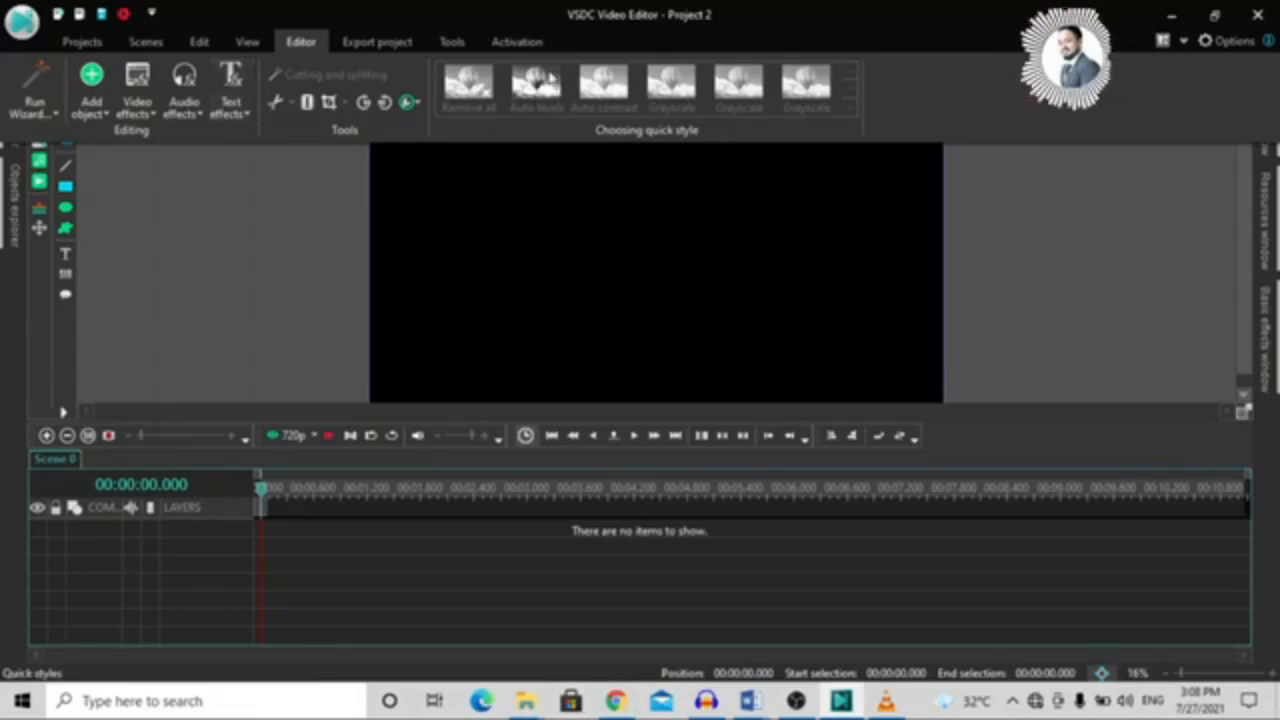
Step: Switch to File Explorer and open the "up tutorials" folder on the PRINCES (E:) drive
click(525, 703)
mouse_move(526, 638)
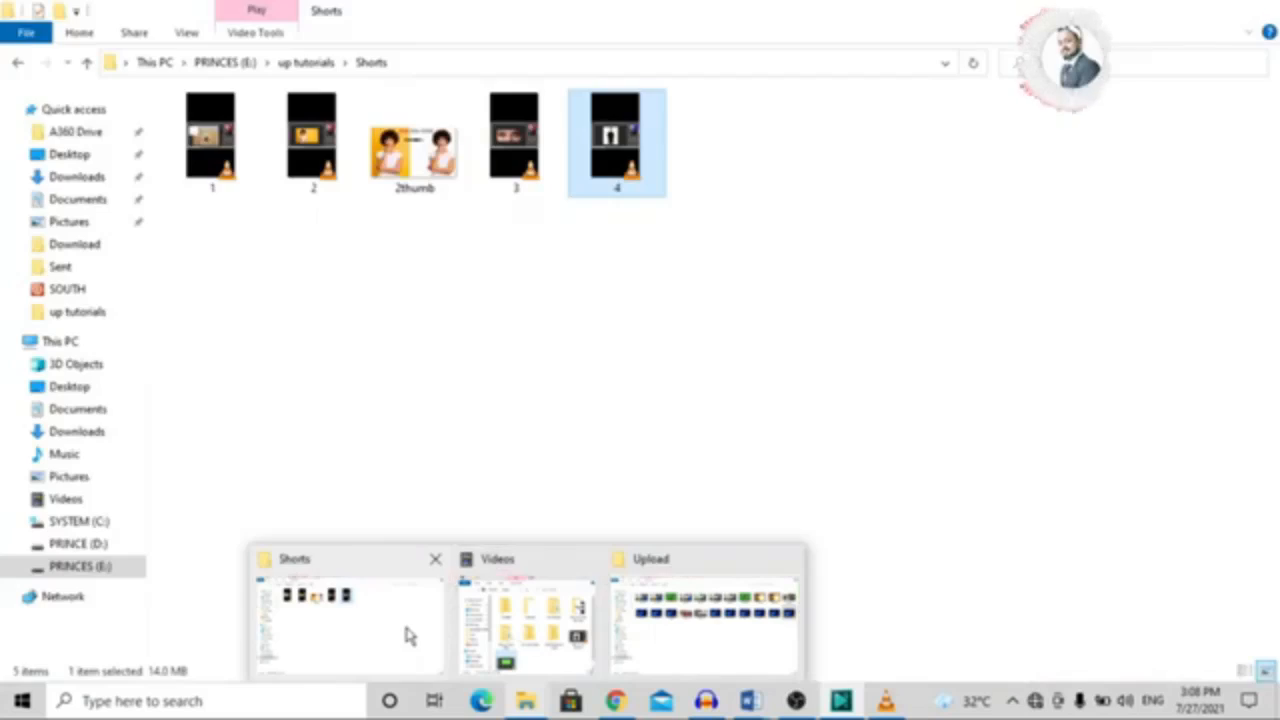
click(404, 626)
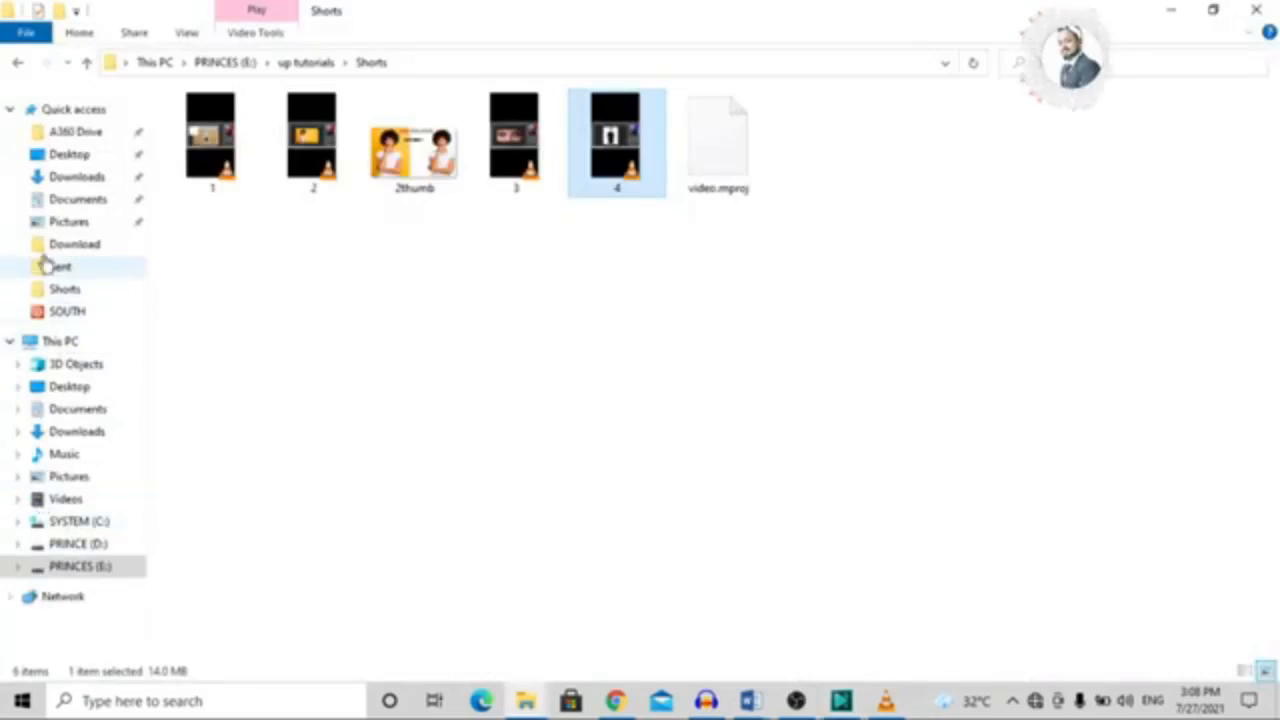
click(63, 268)
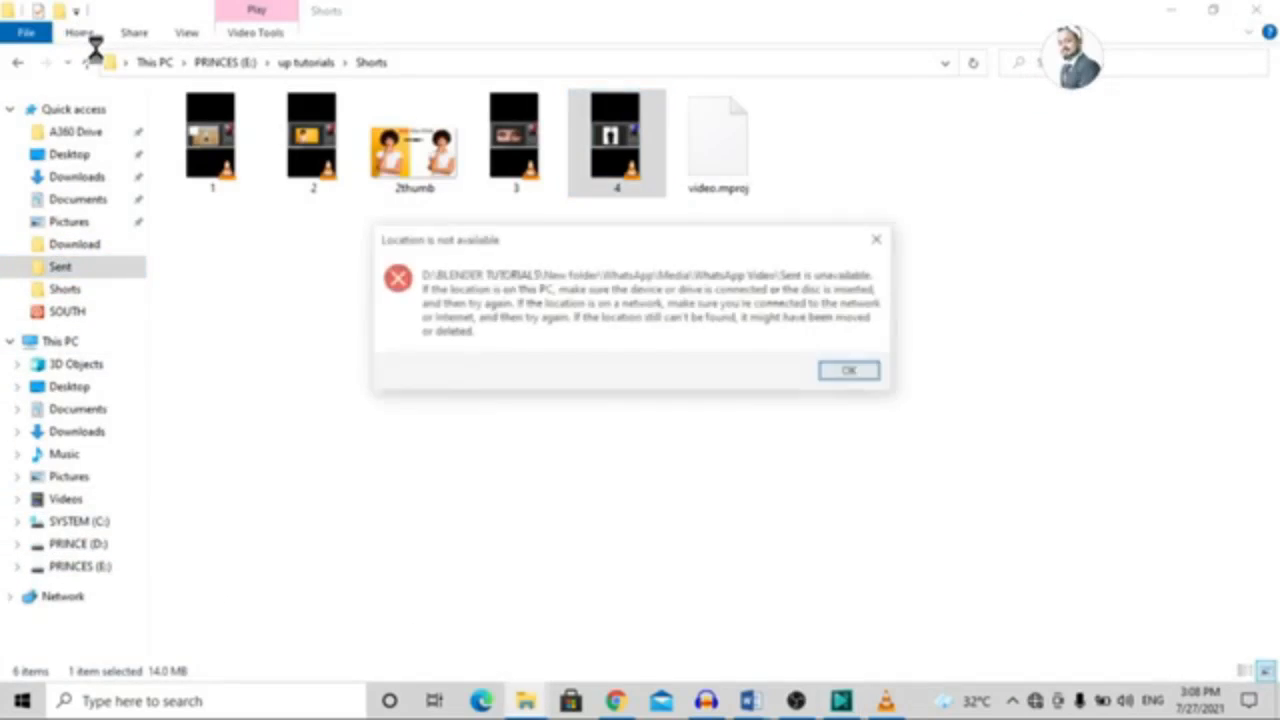
click(860, 372)
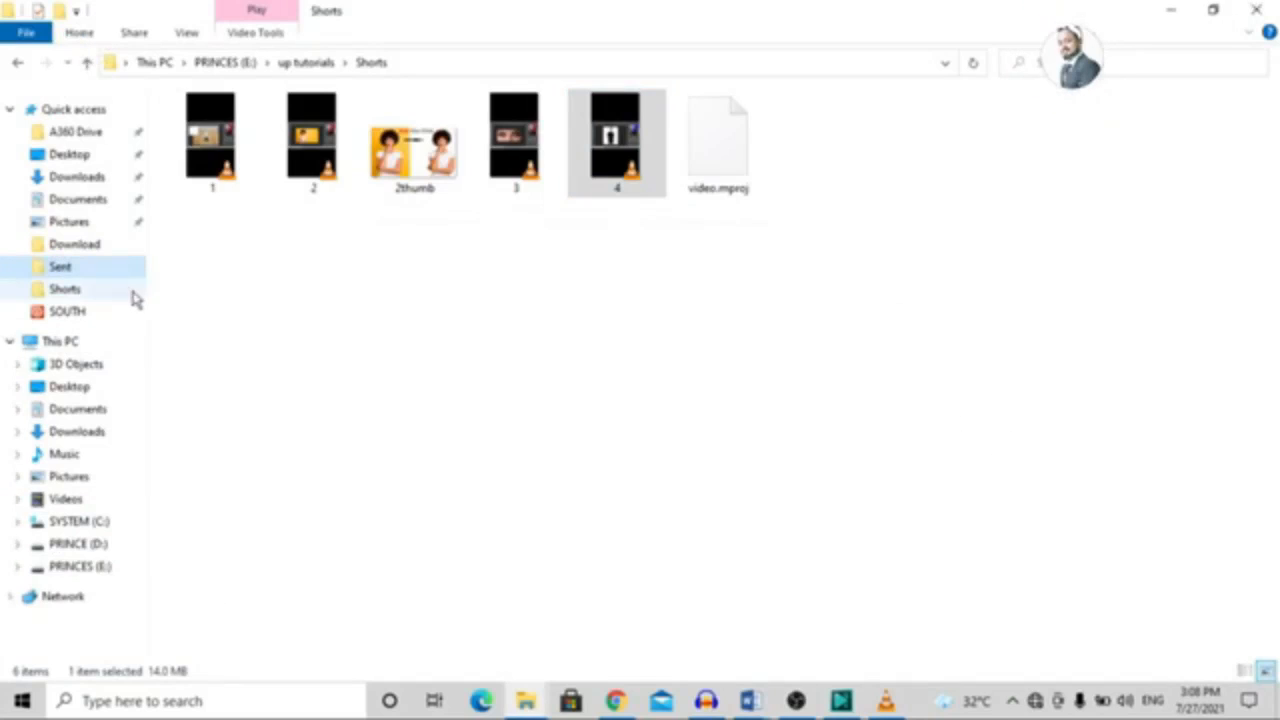
click(85, 318)
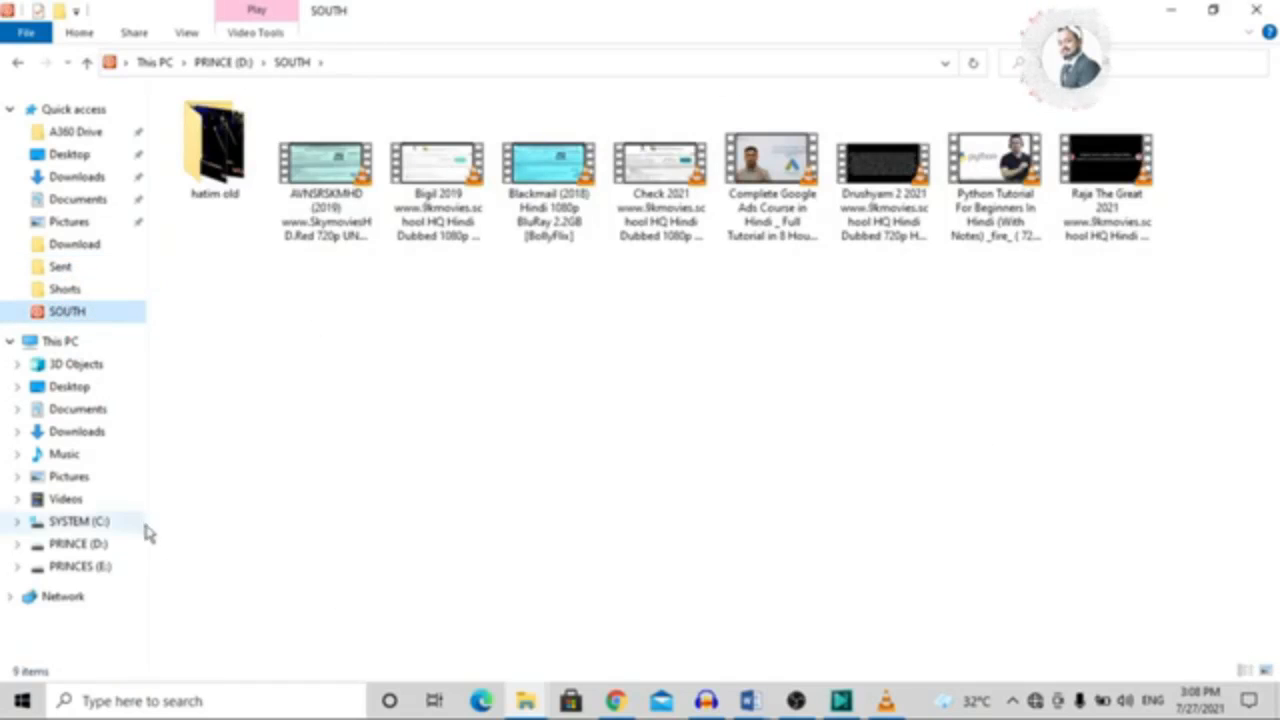
click(88, 290)
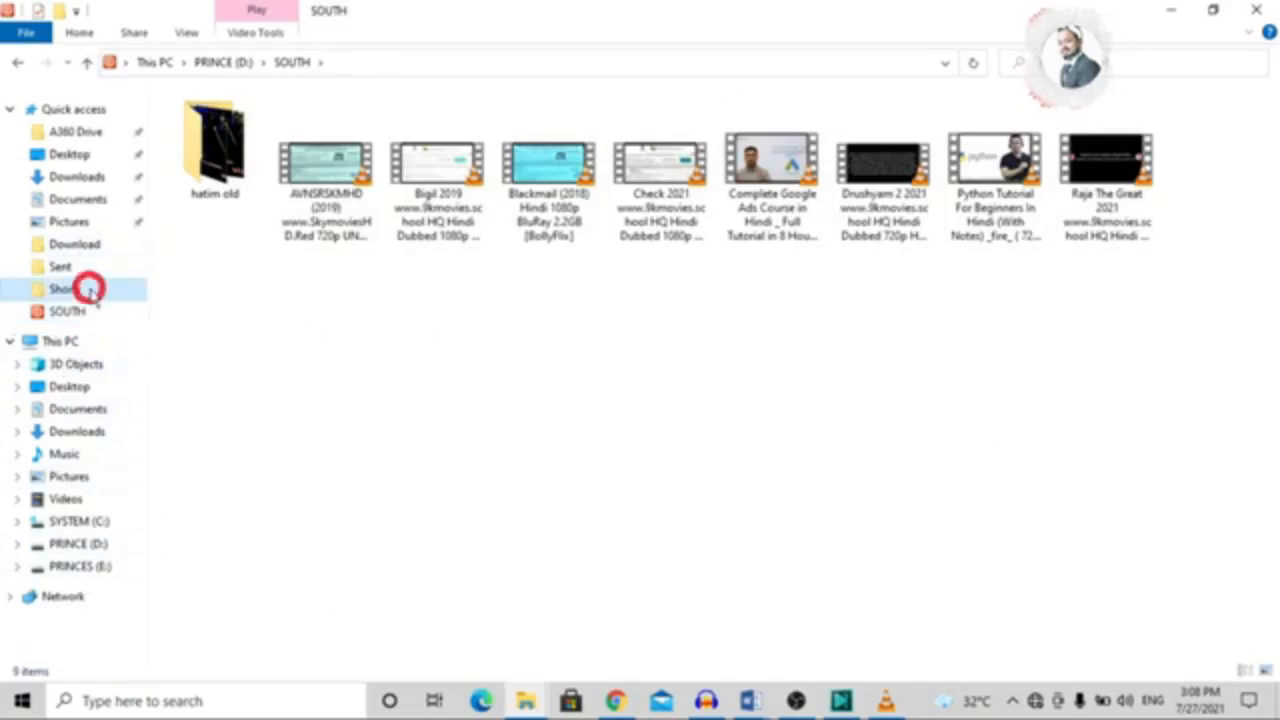
click(84, 66)
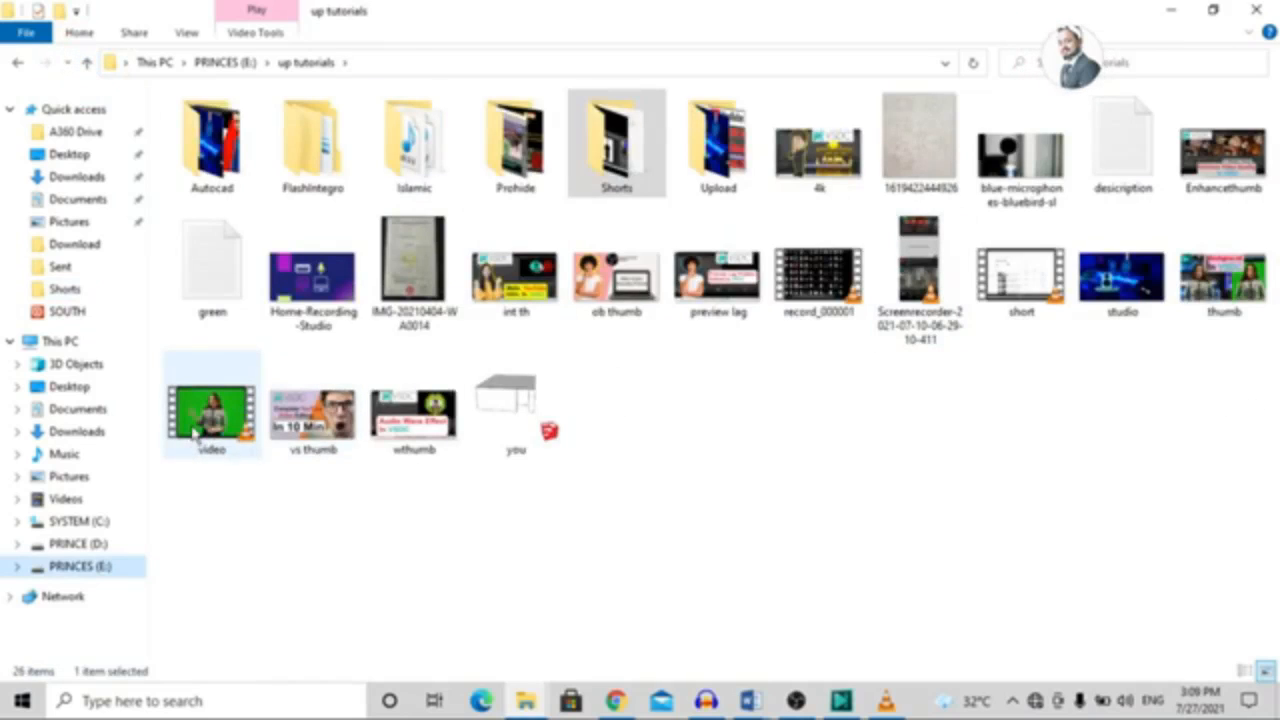
Step: Add the green-screen "video" clip from the "up tutorials" folder to the Scene 0 timeline in VSDC Video Editor
drag(218, 430, 785, 478)
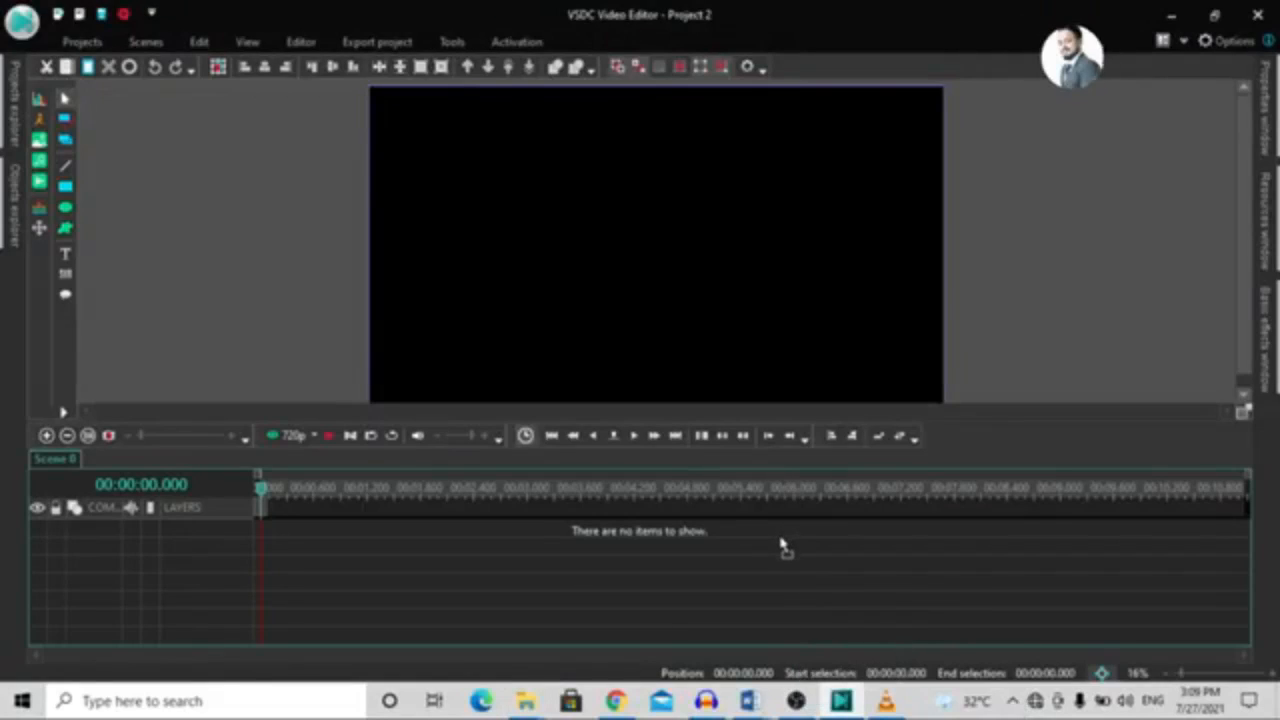
drag(783, 546, 783, 545)
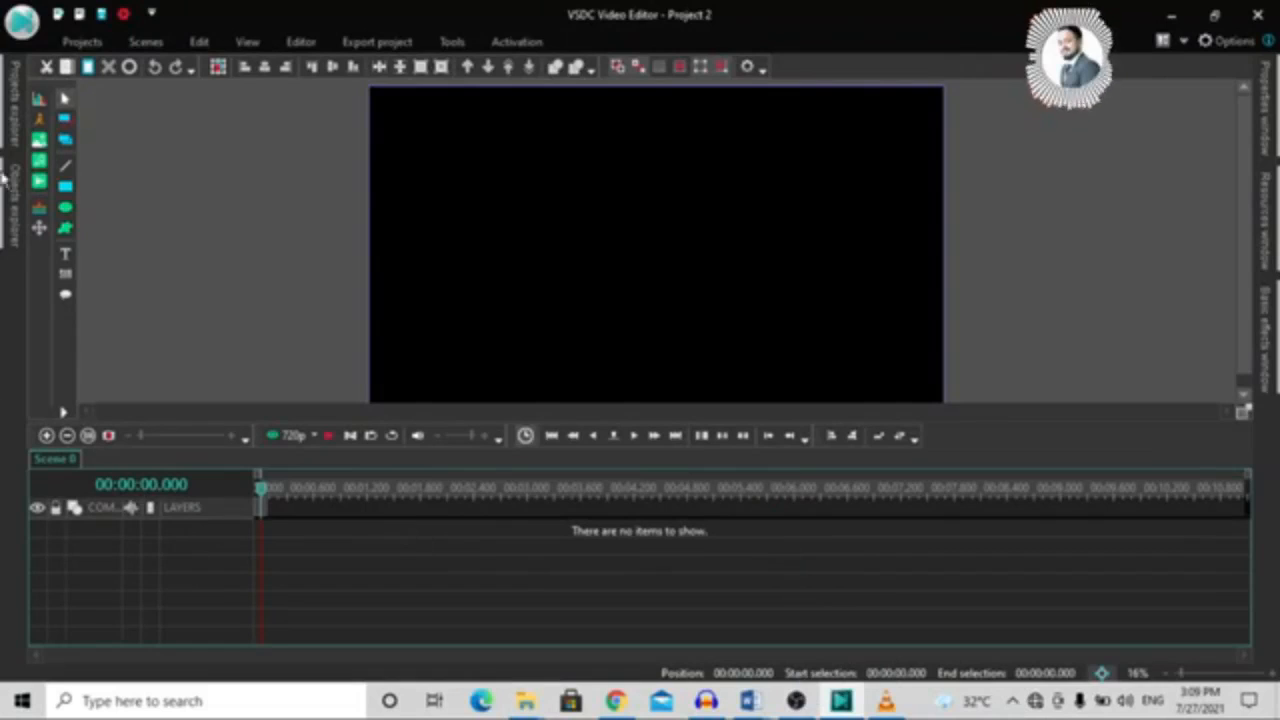
key(ctrl)
key(ctrl)
key(ctrl)
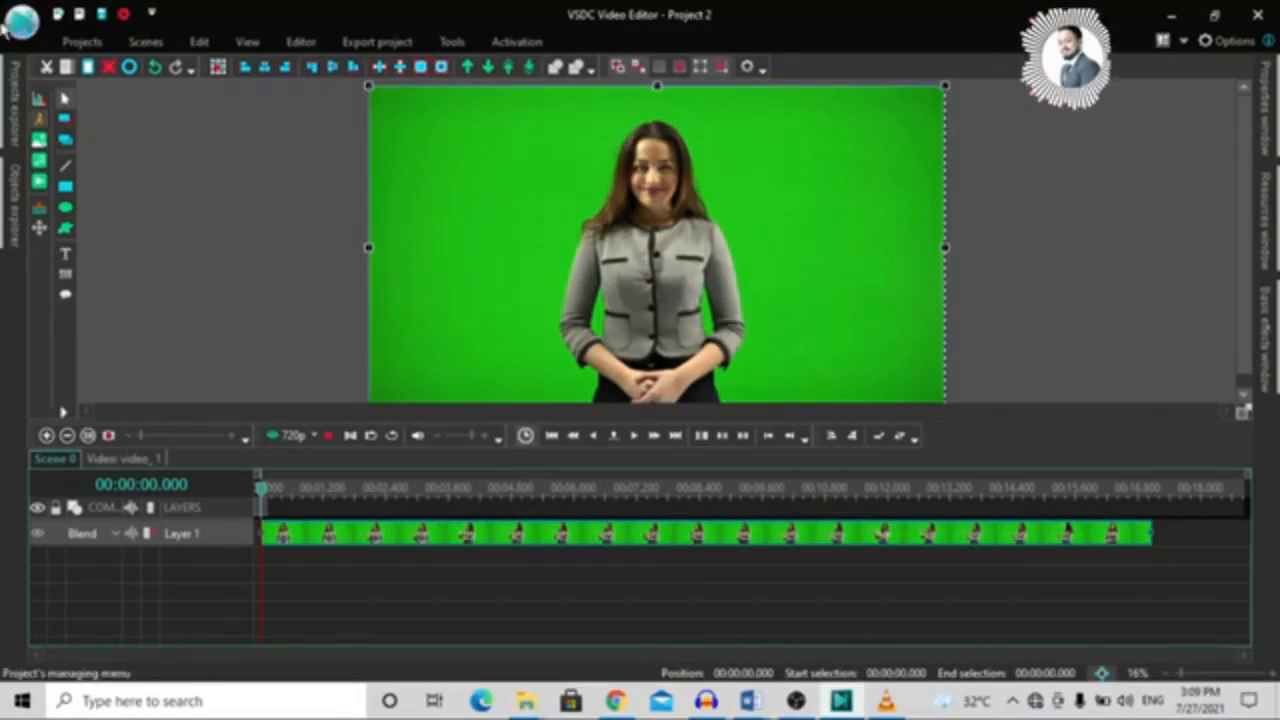
Step: Browse the full set of quick styles, try Auto levels on the green-screen video, and undo it
click(301, 44)
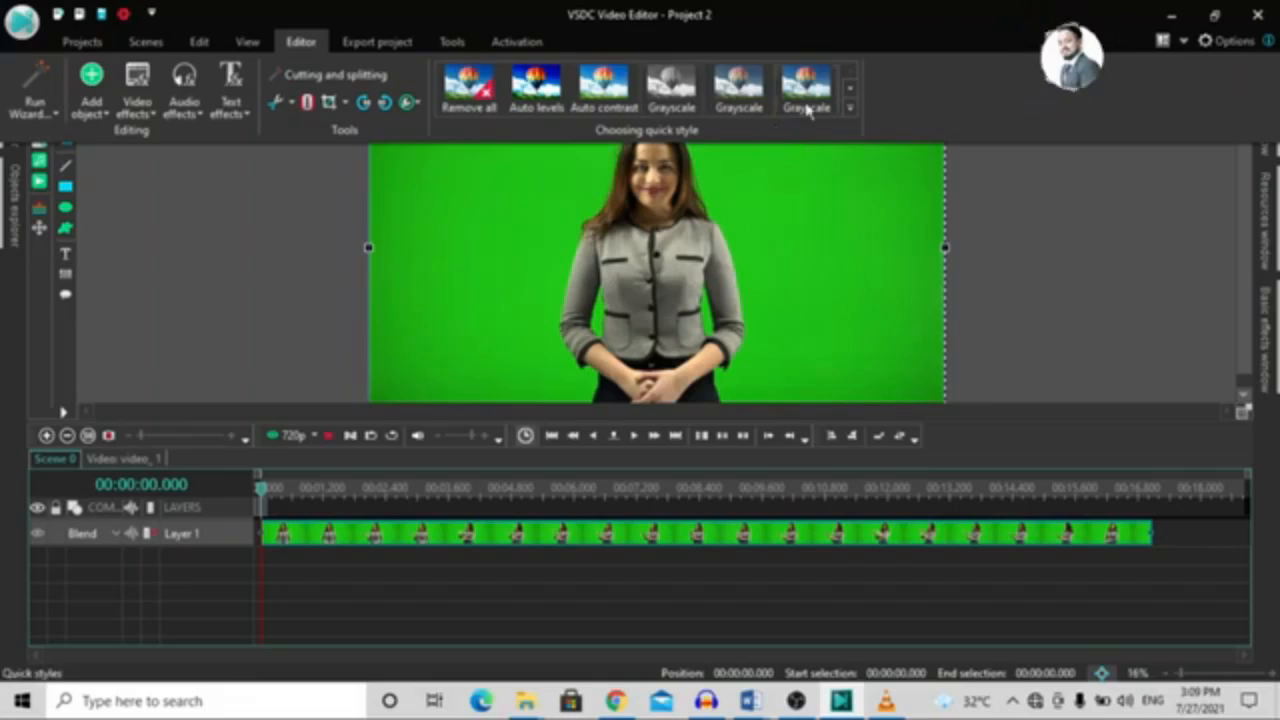
click(850, 90)
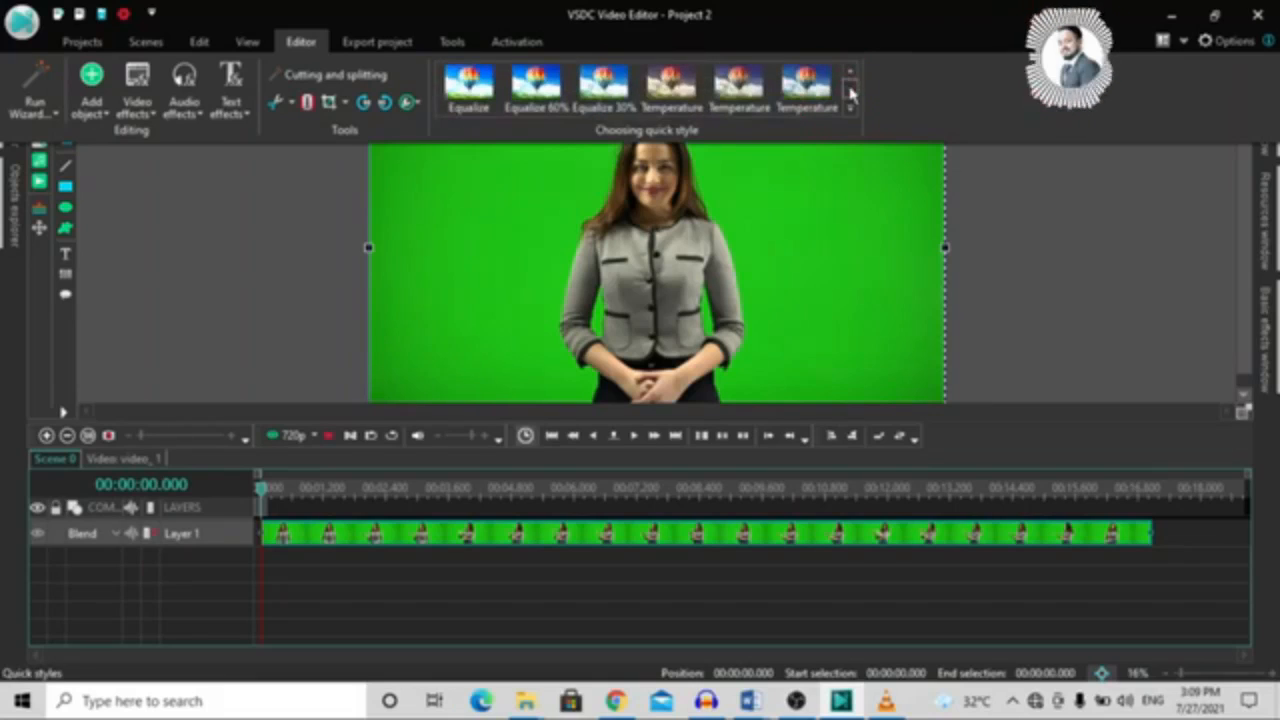
click(852, 109)
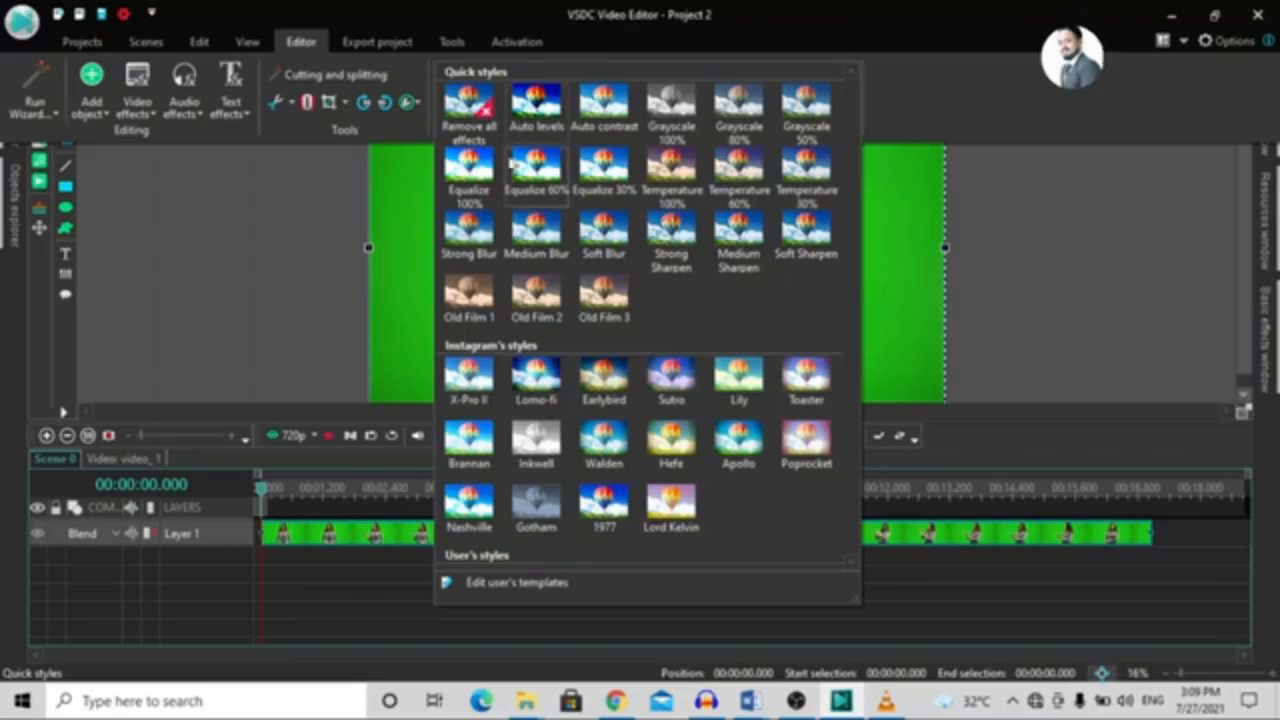
click(536, 122)
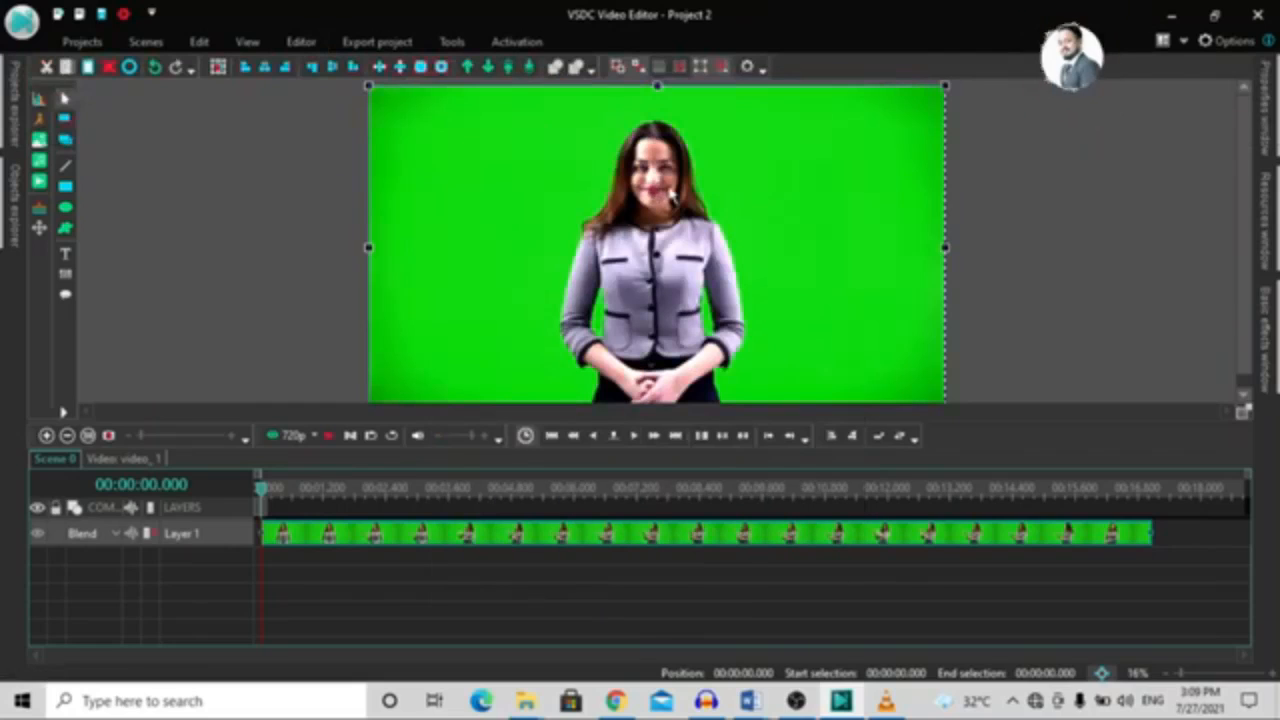
key(ctrl+z)
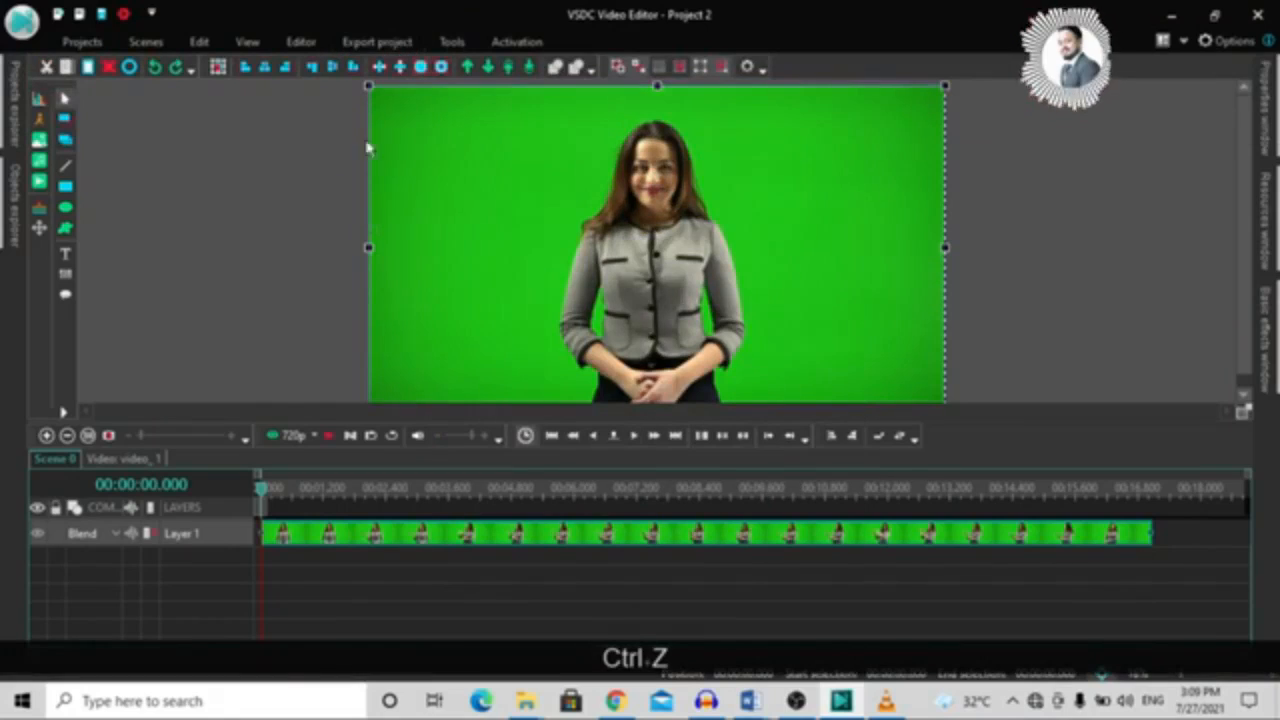
Step: Lower the Layer 1 video's opacity to 17% and raise it back to 100%
click(301, 42)
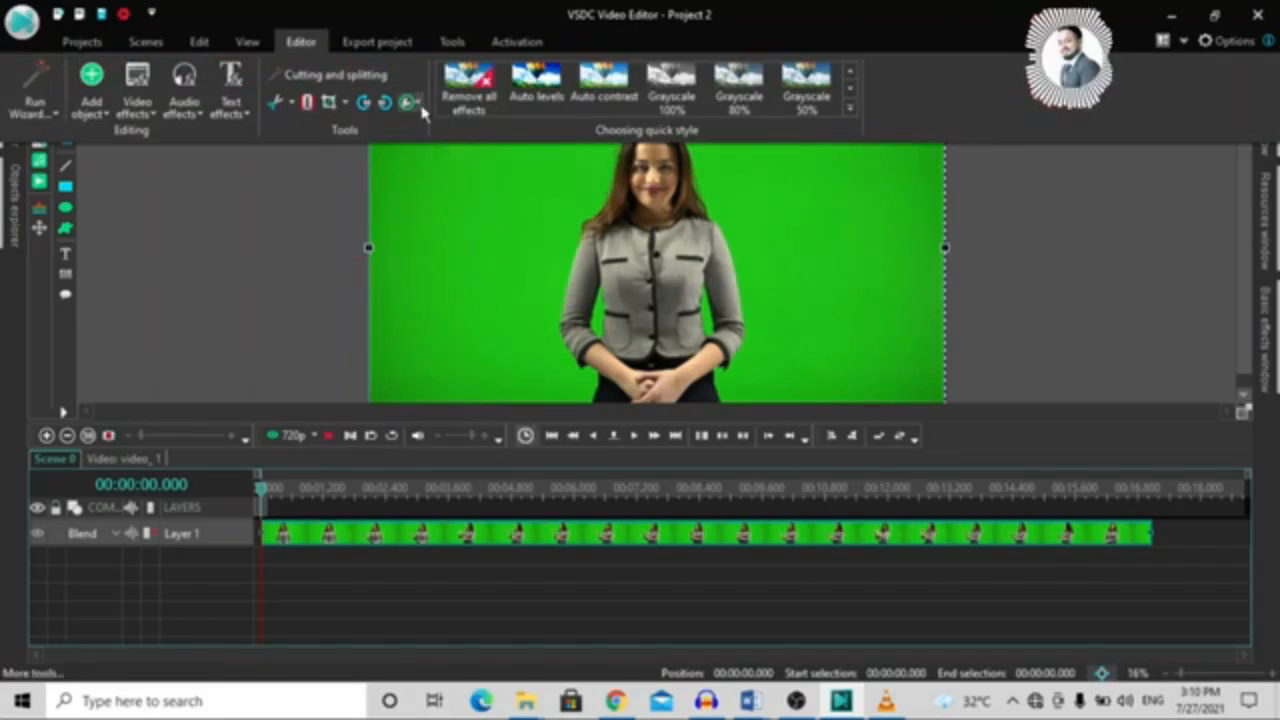
key(ctrl)
key(ctrl)
key(ctrl)
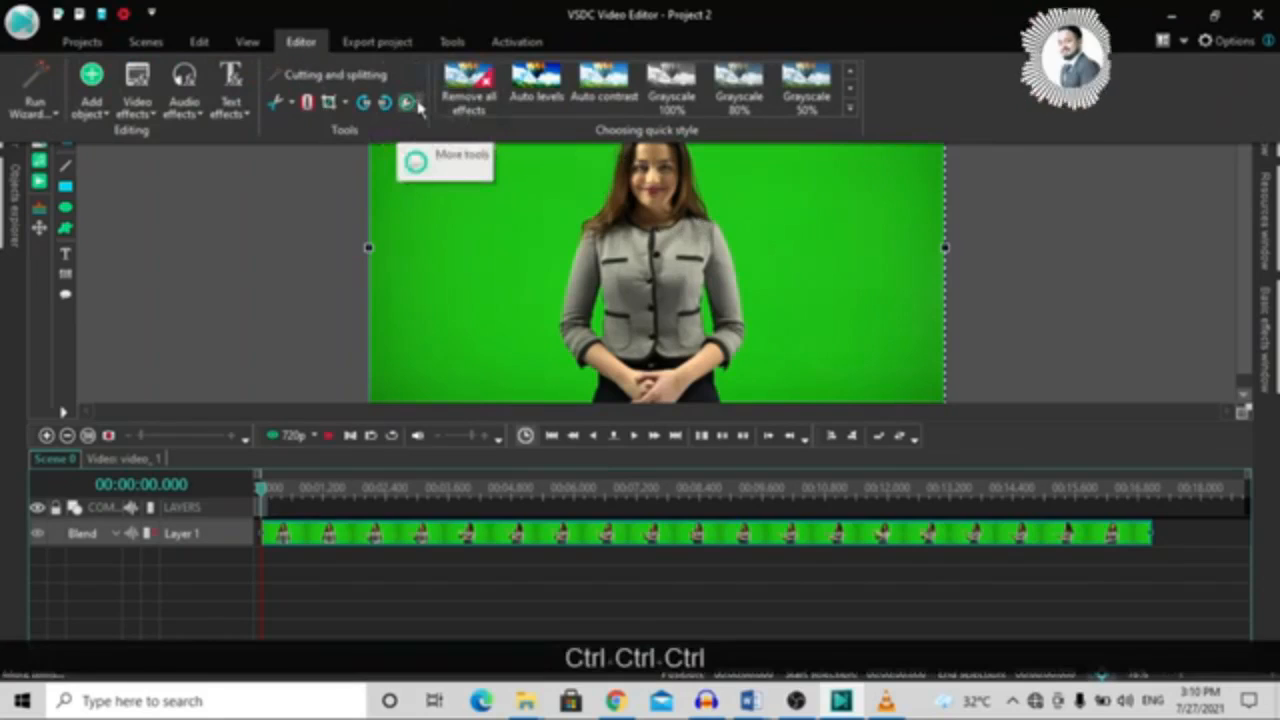
click(419, 107)
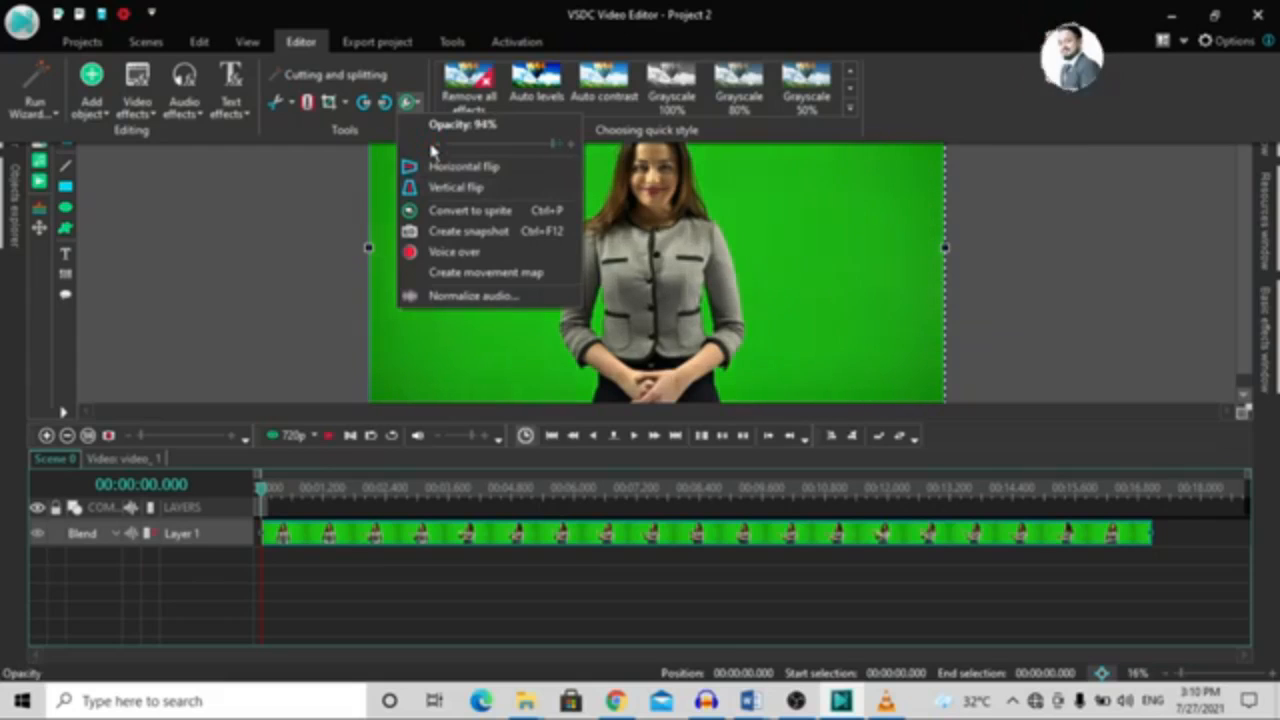
scroll(432, 150, down, 5)
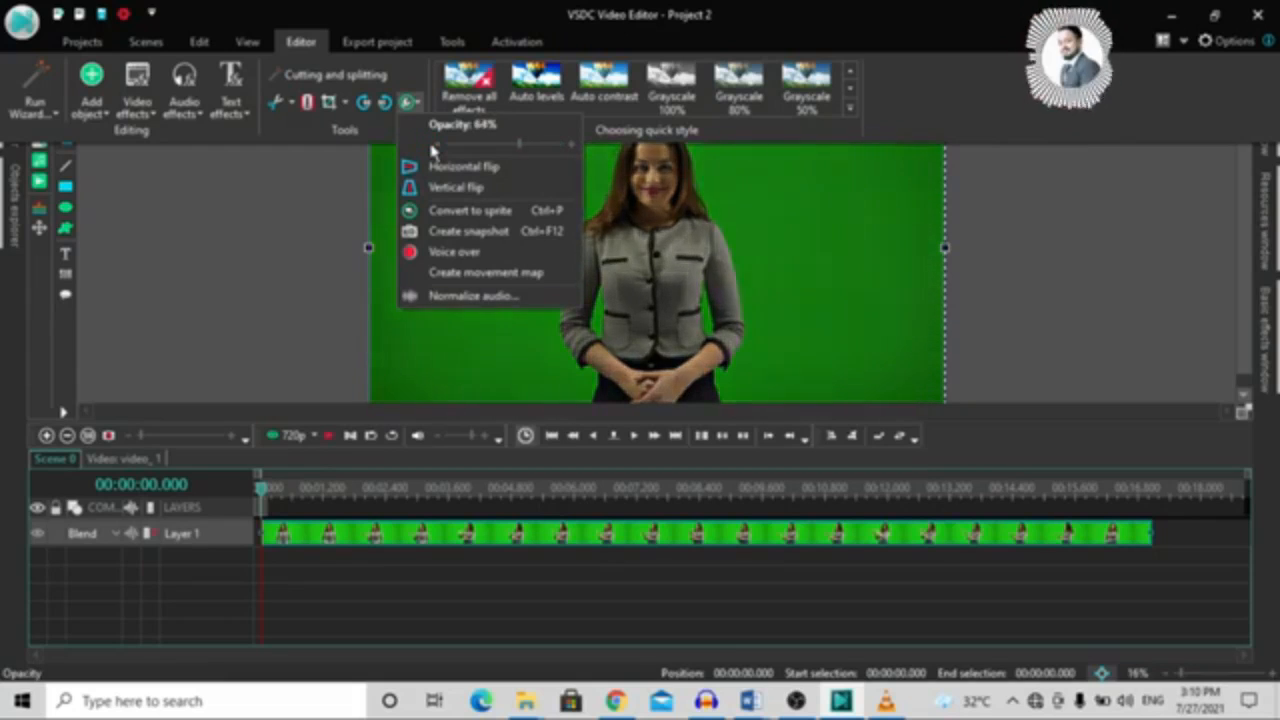
scroll(432, 150, down, 4)
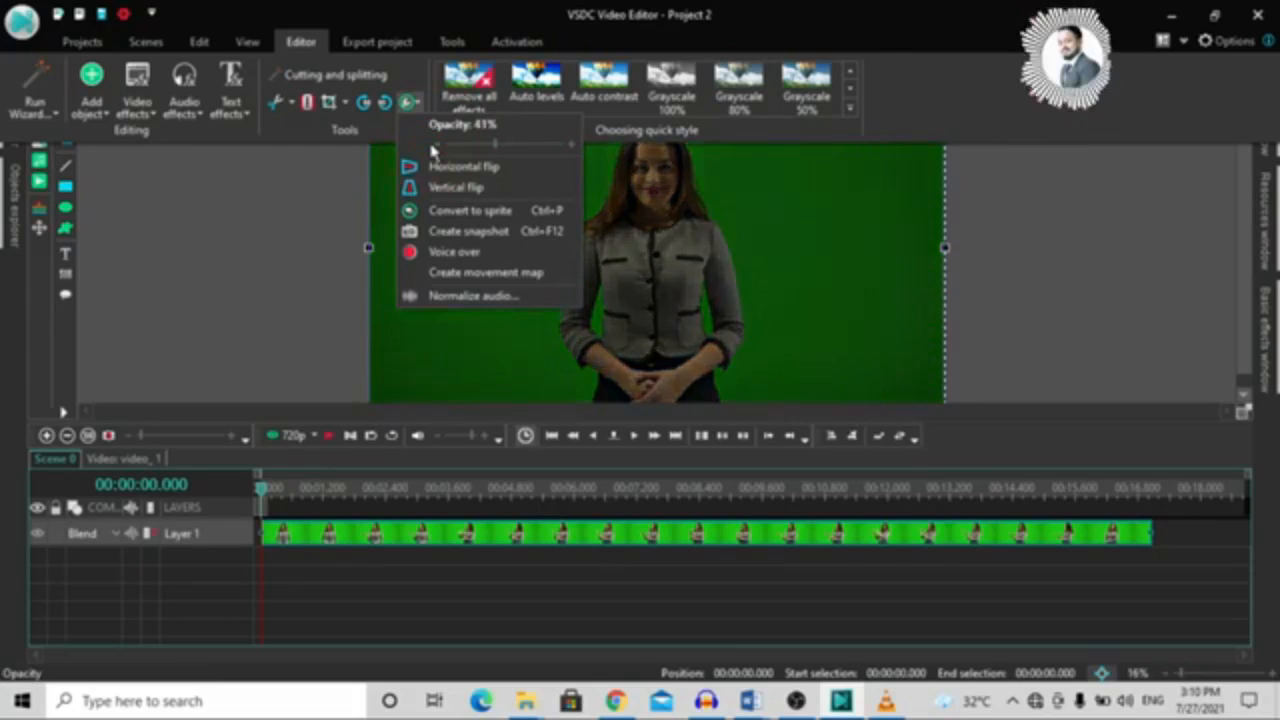
scroll(432, 150, down, 4)
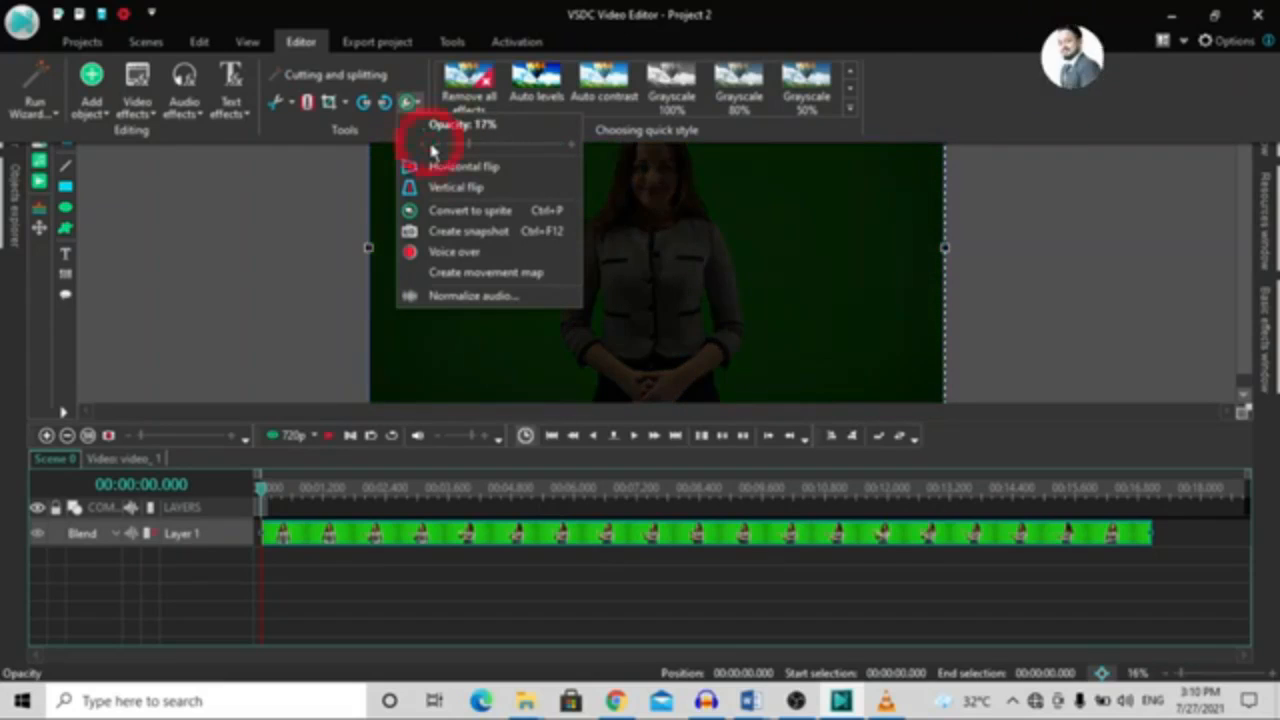
scroll(572, 147, up, 6)
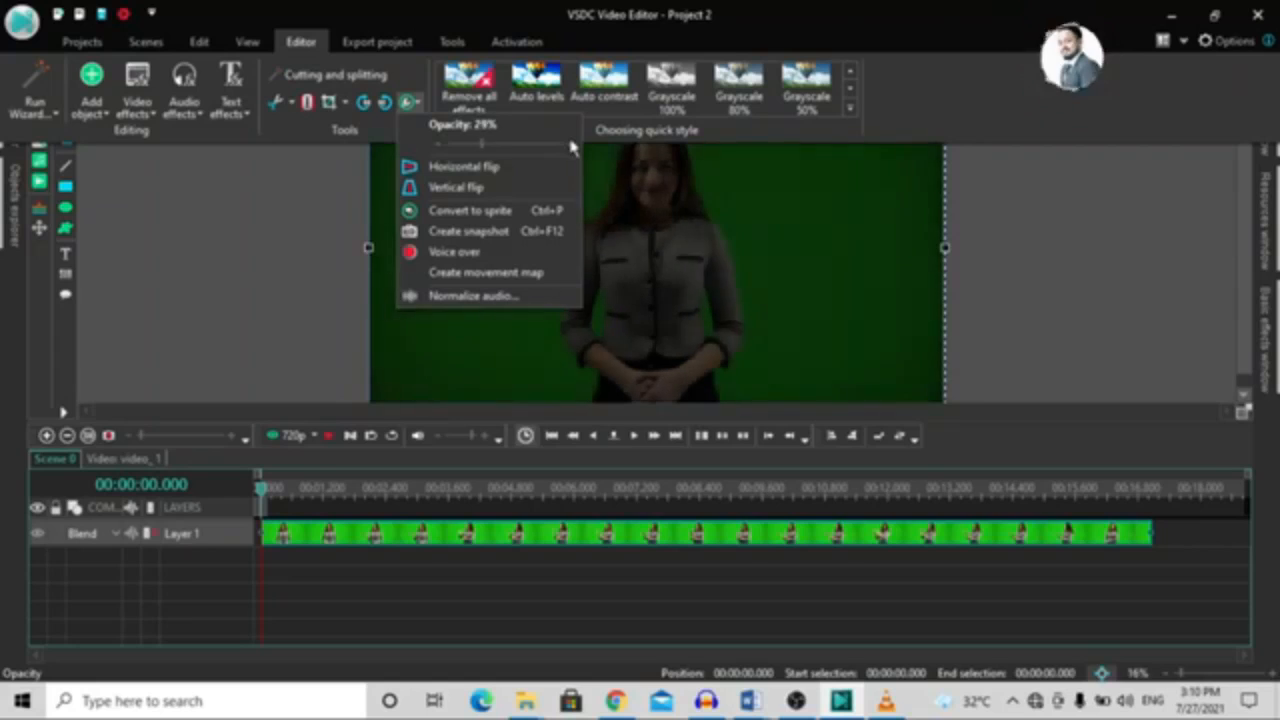
scroll(572, 147, up, 6)
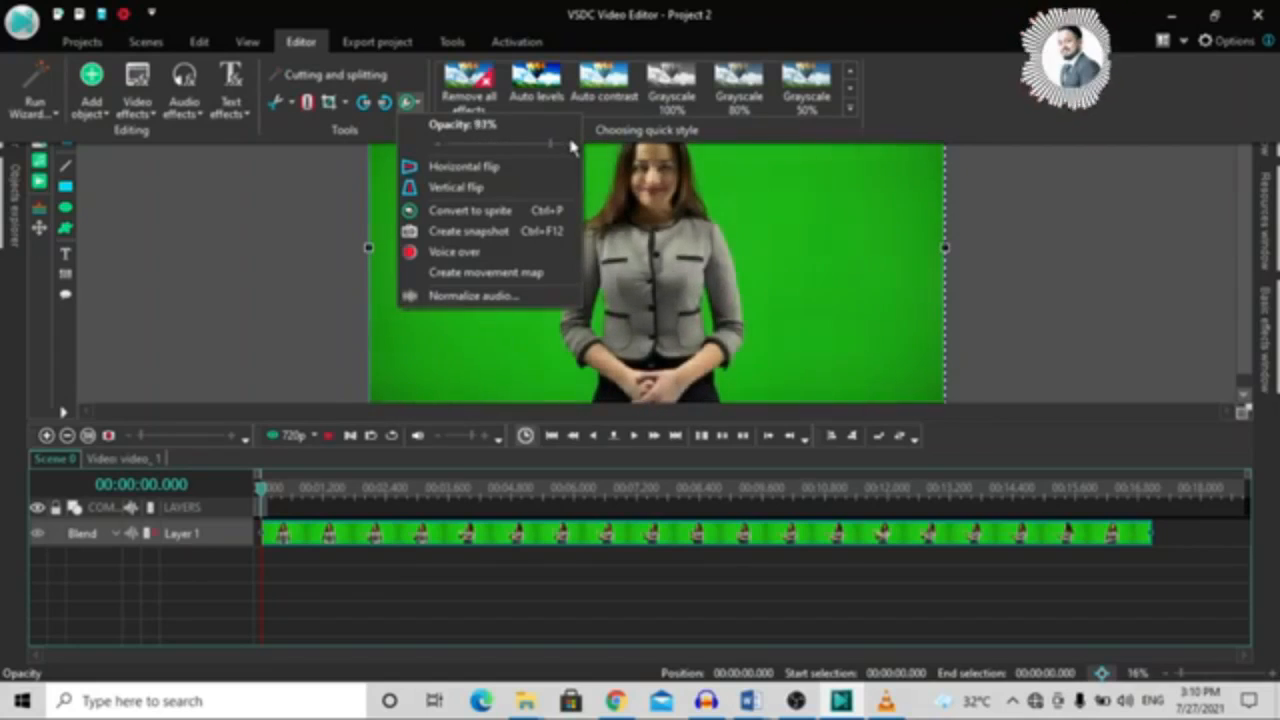
scroll(572, 147, up, 3)
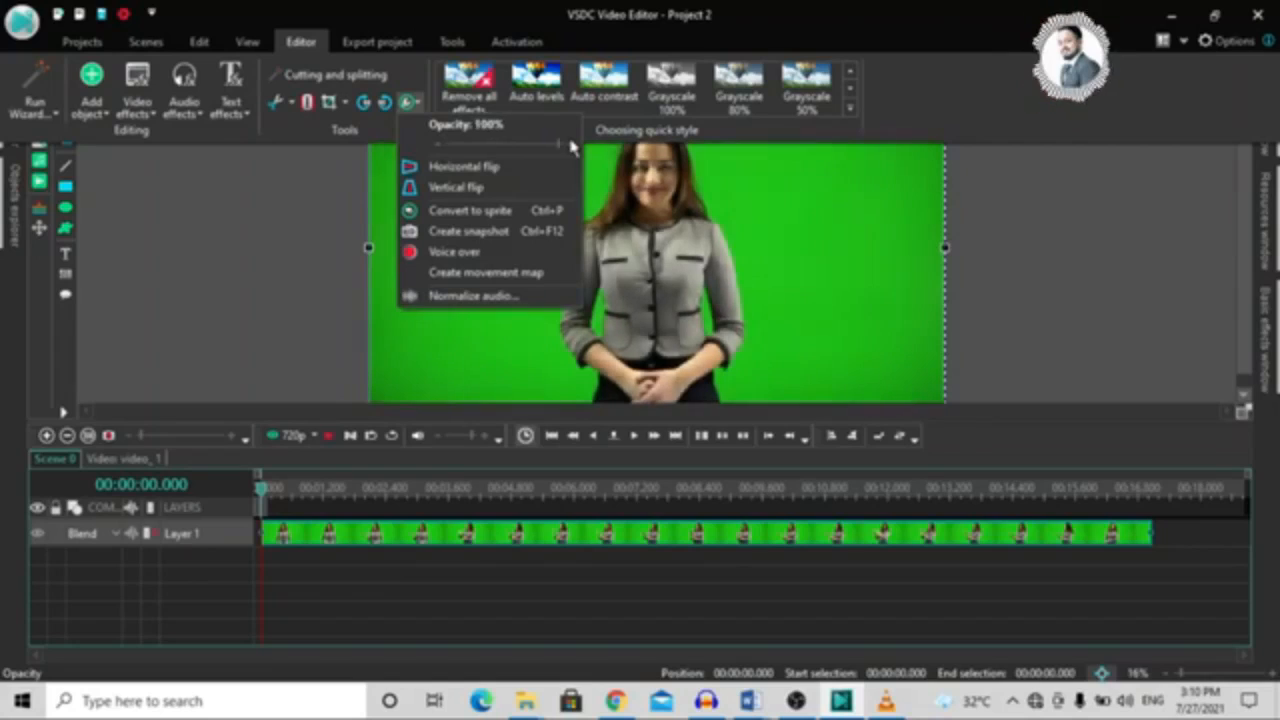
Step: Try a horizontal flip and a vertical flip on the green-screen video, undoing each one
click(458, 172)
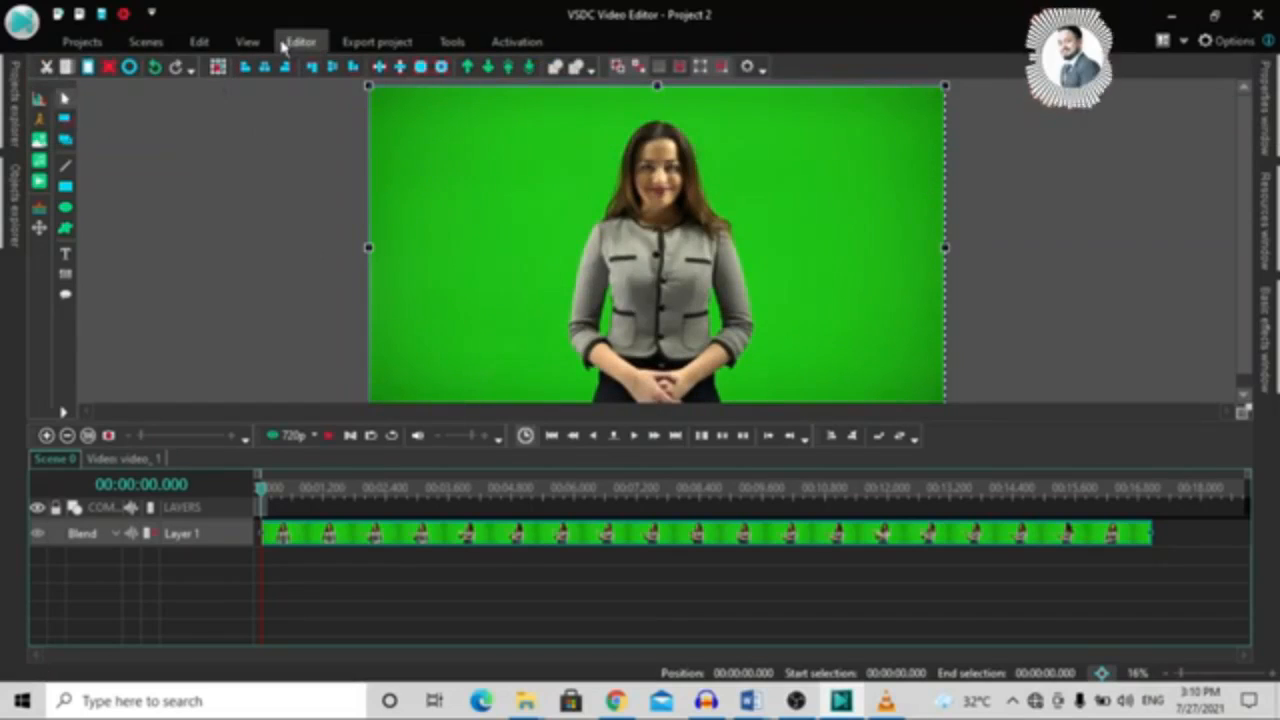
key(ctrl+z)
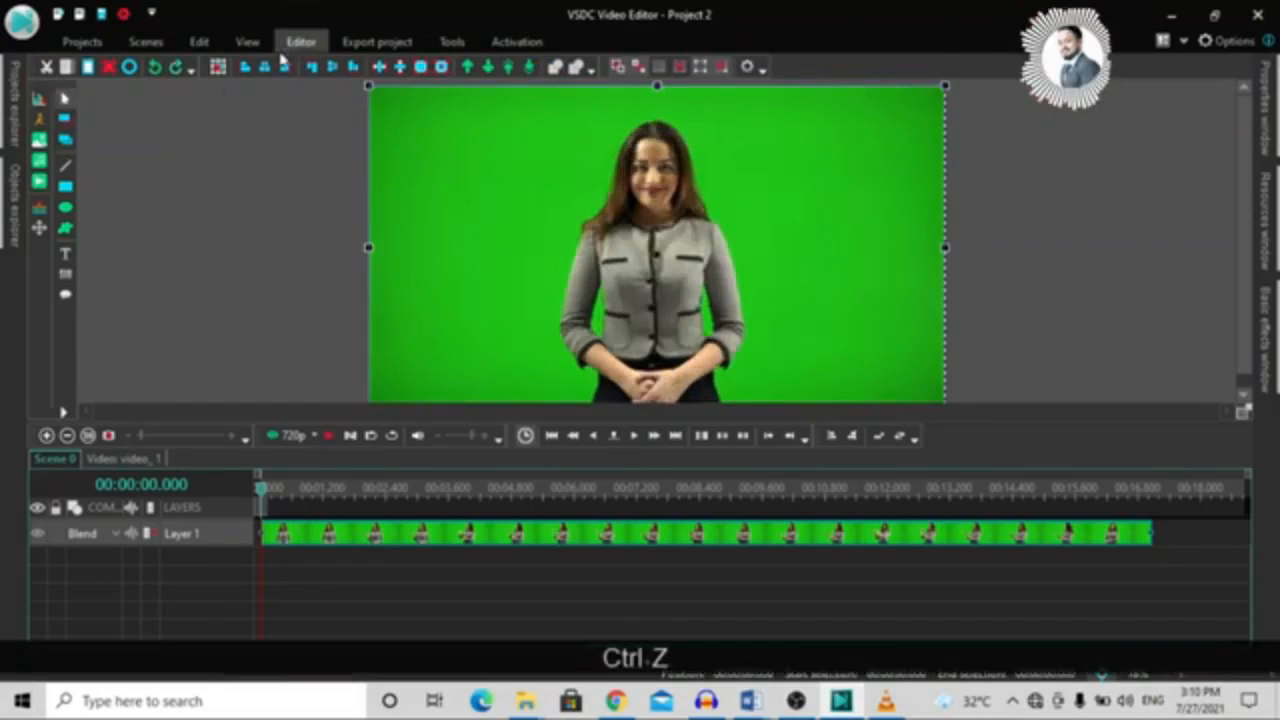
click(280, 47)
click(416, 103)
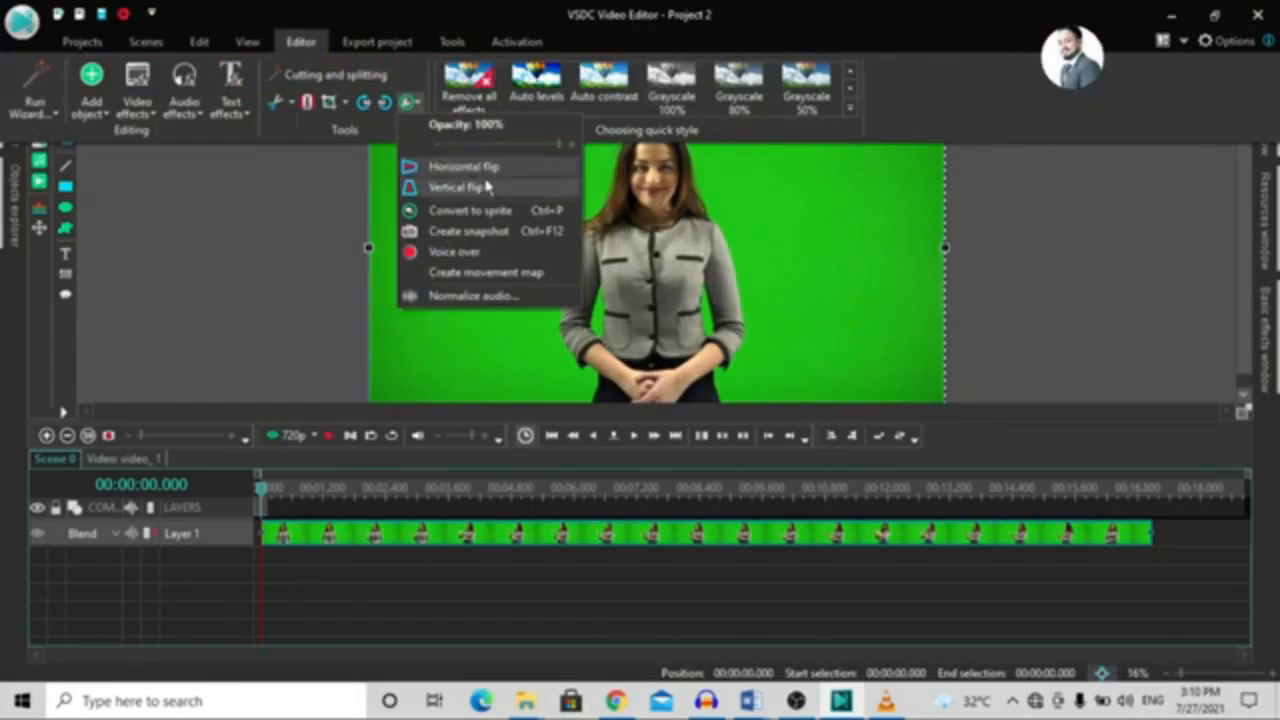
click(457, 188)
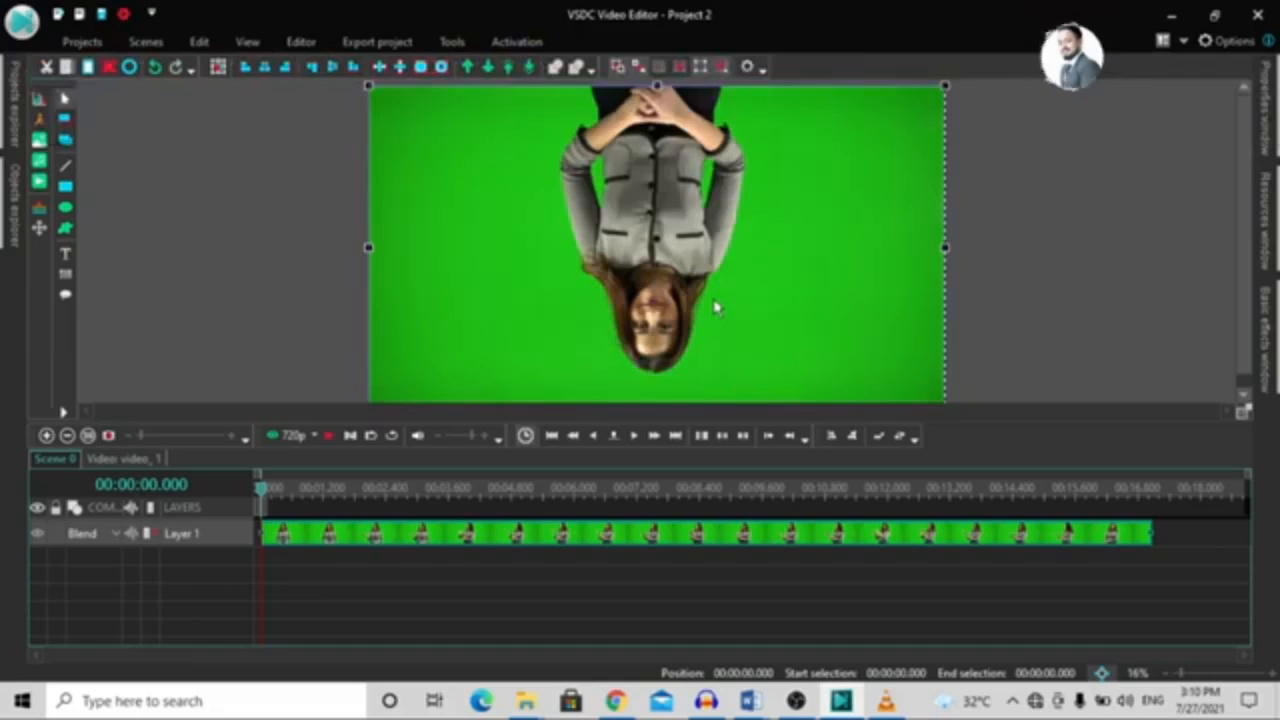
key(ctrl+z)
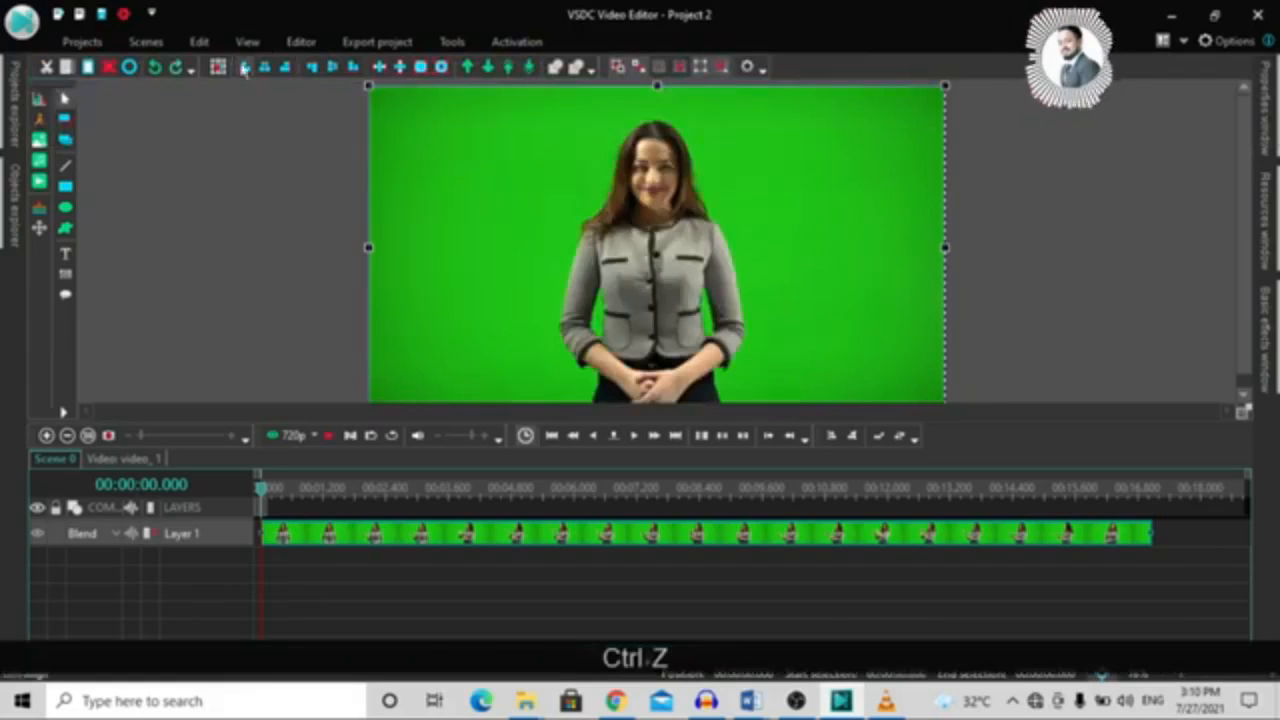
Step: Review the additional Editor tools for sprite conversion, snapshots, voice over, movement maps and audio normalization
click(288, 45)
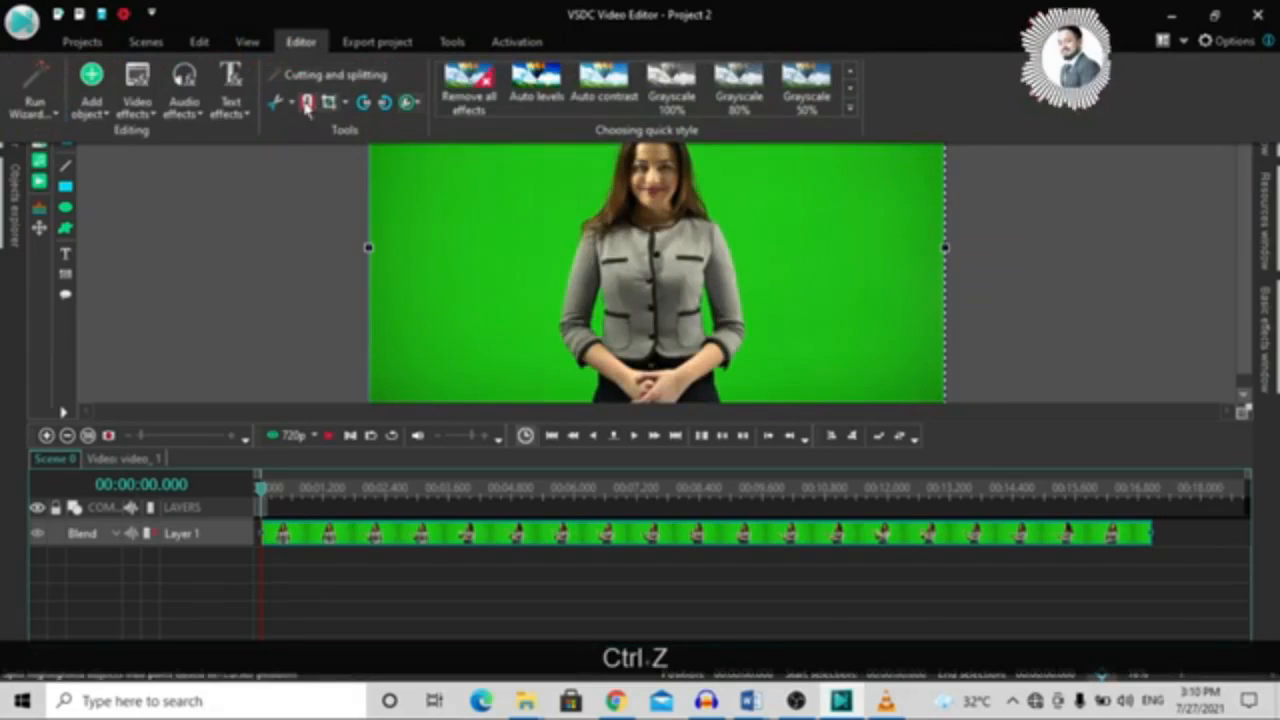
click(419, 104)
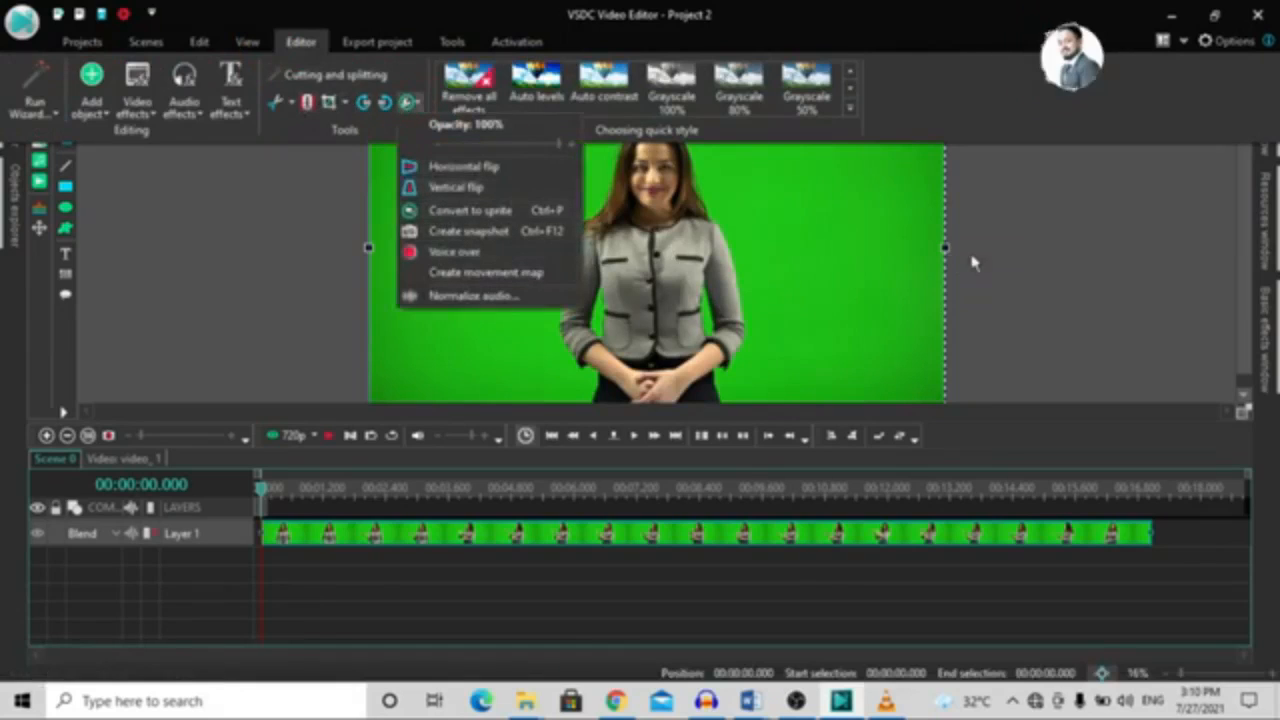
click(760, 594)
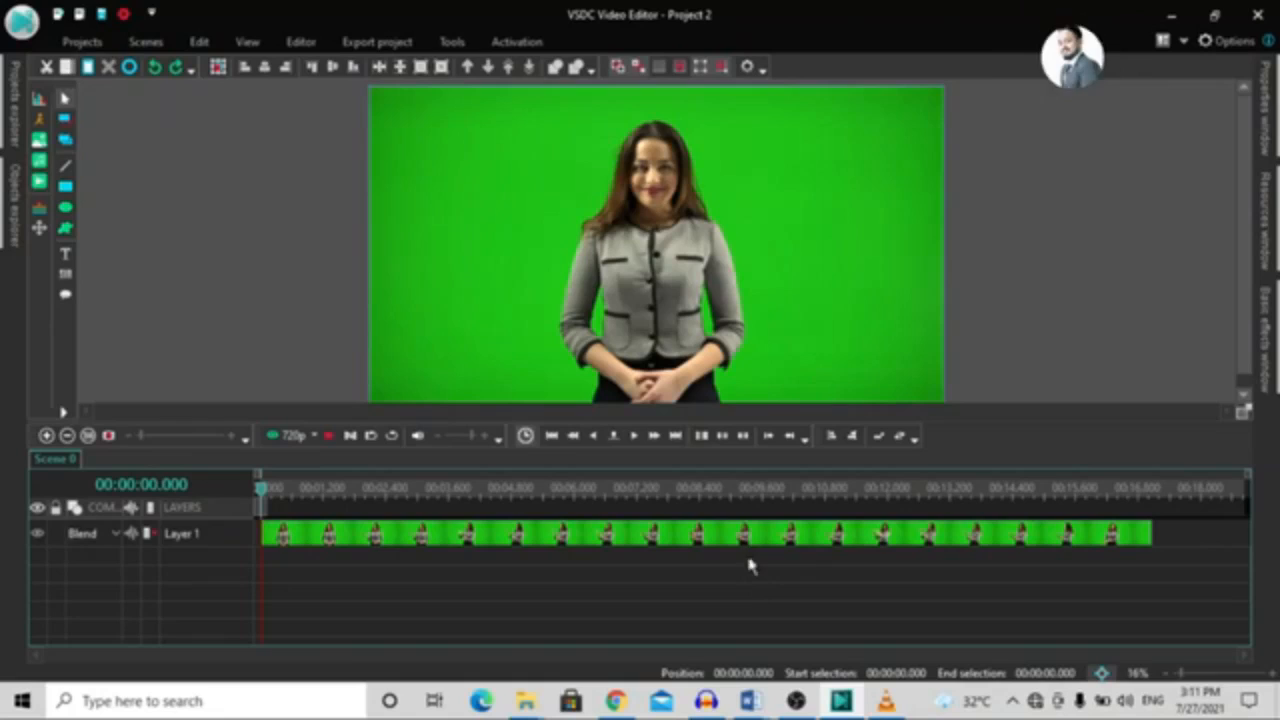
Step: Duplicate the green-screen video from Layer 1 onto a new layer with copy and paste
click(743, 540)
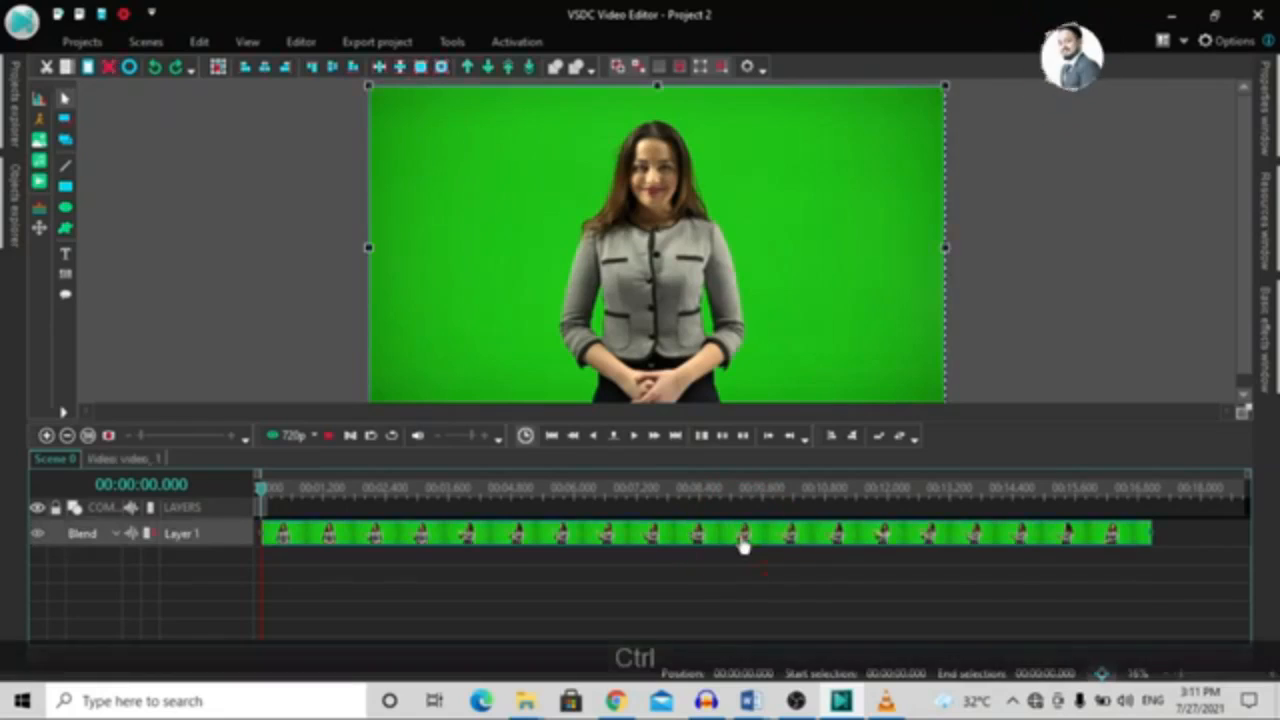
key(ctrl+c)
key(ctrl+v)
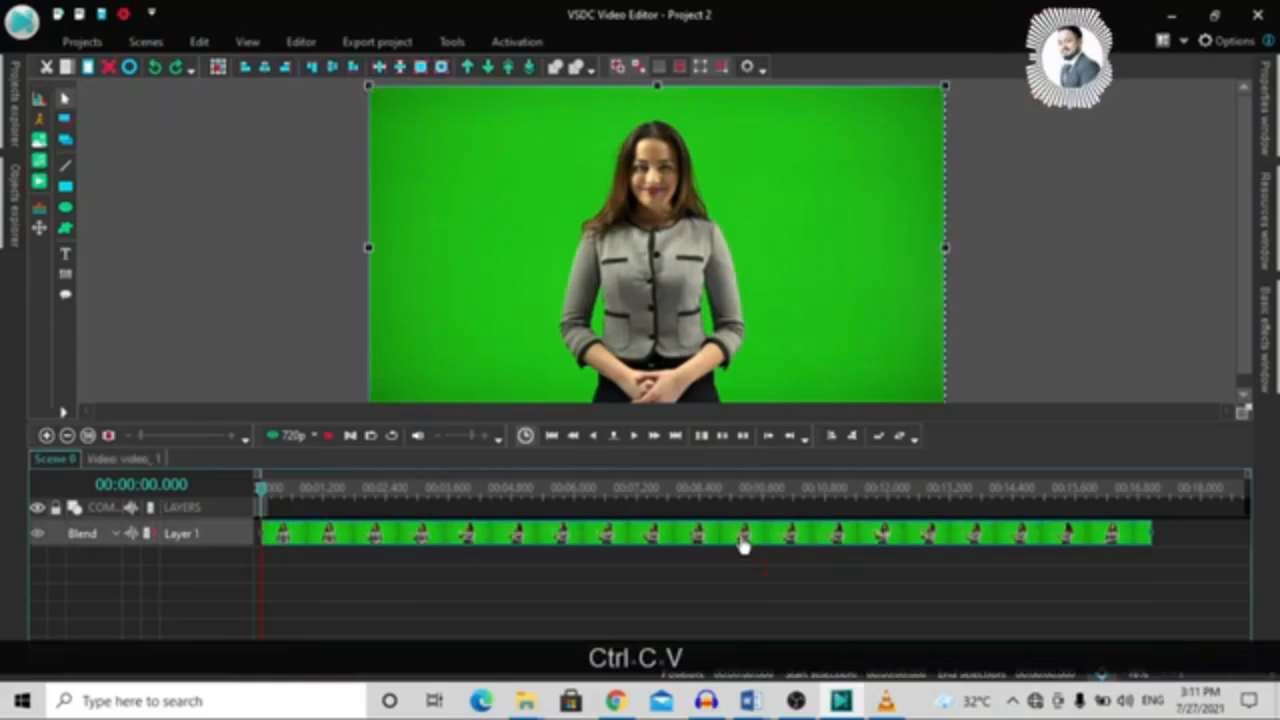
click(743, 540)
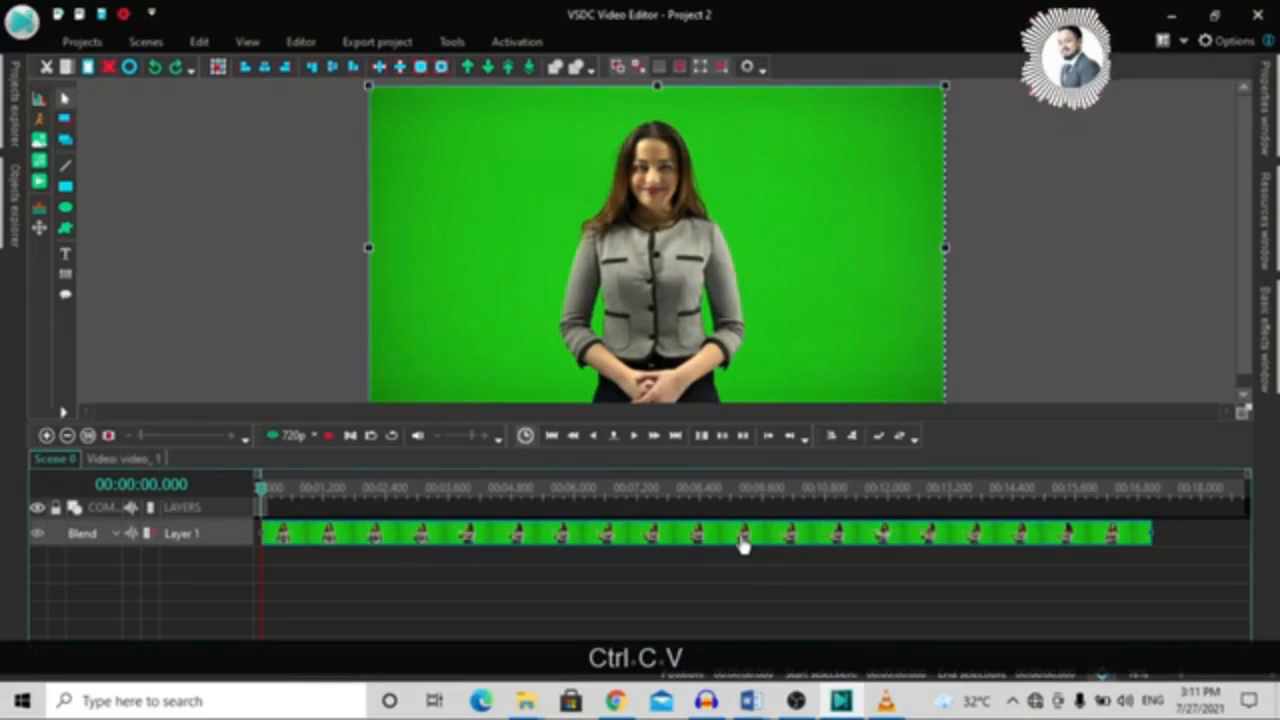
click(743, 540)
right_click(743, 545)
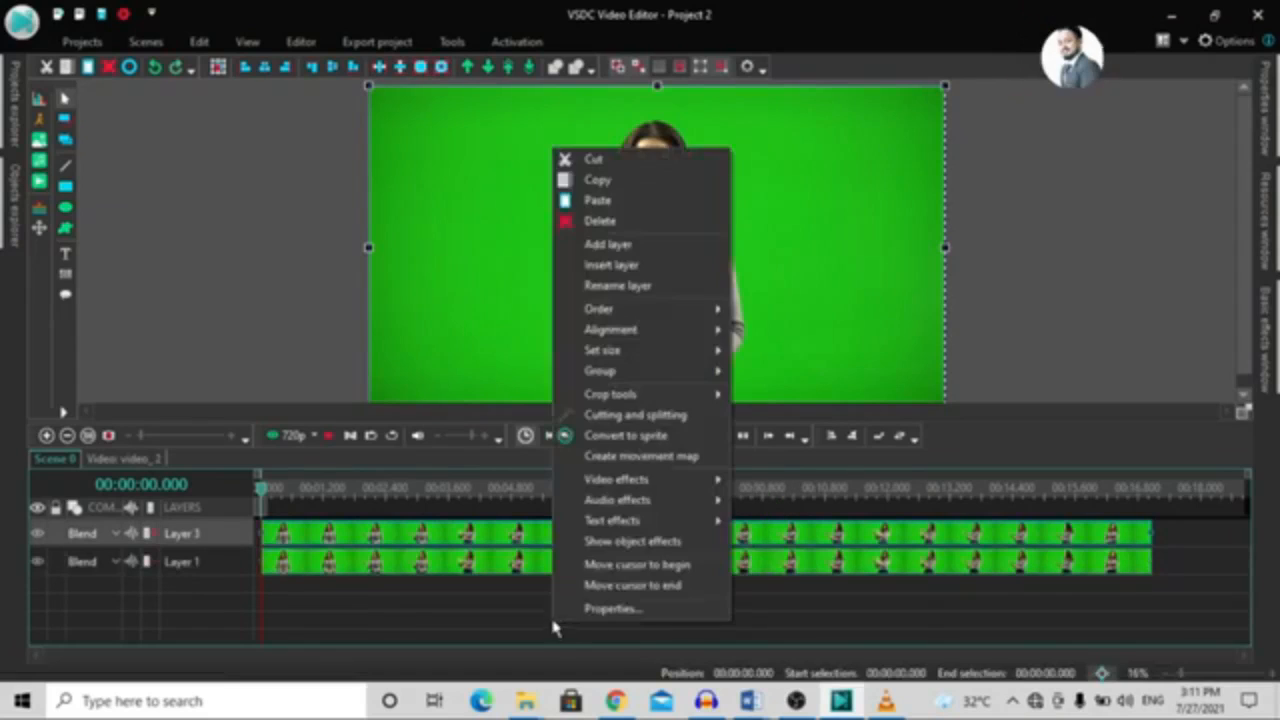
click(545, 600)
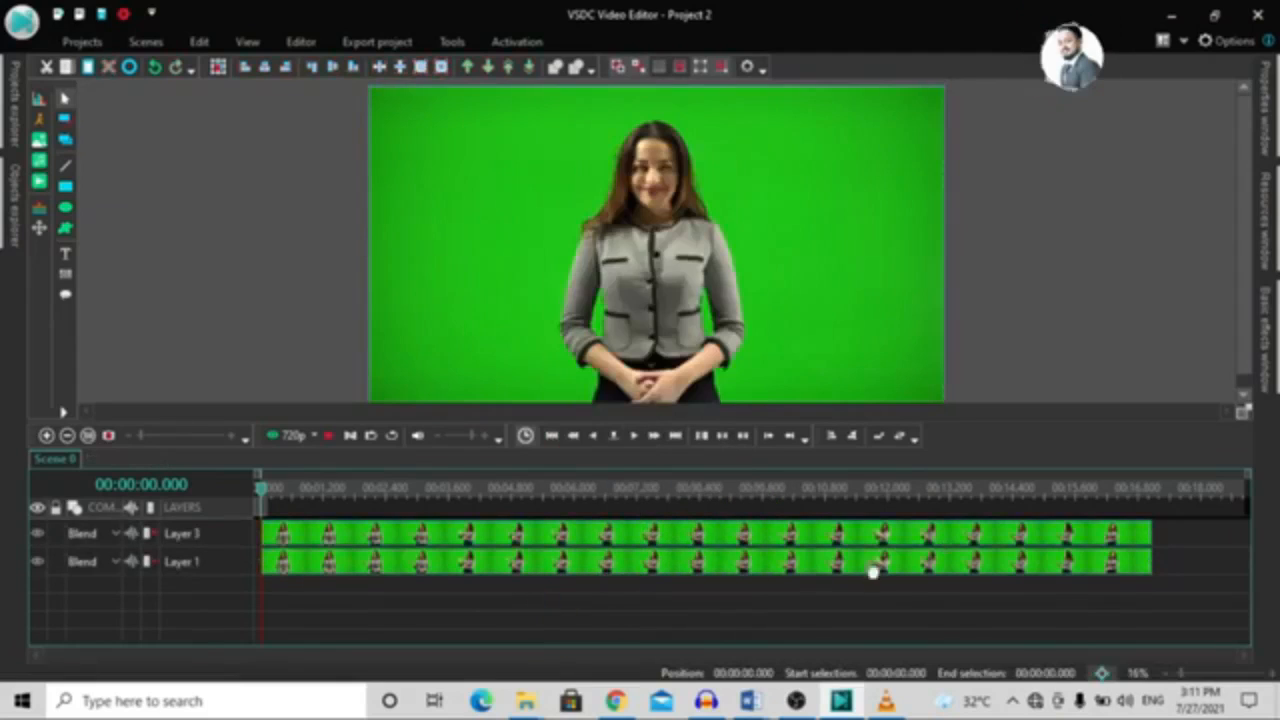
Step: Try converting both green-screen video layers into one sprite, and undo the conversion and the duplicated layer
click(590, 542)
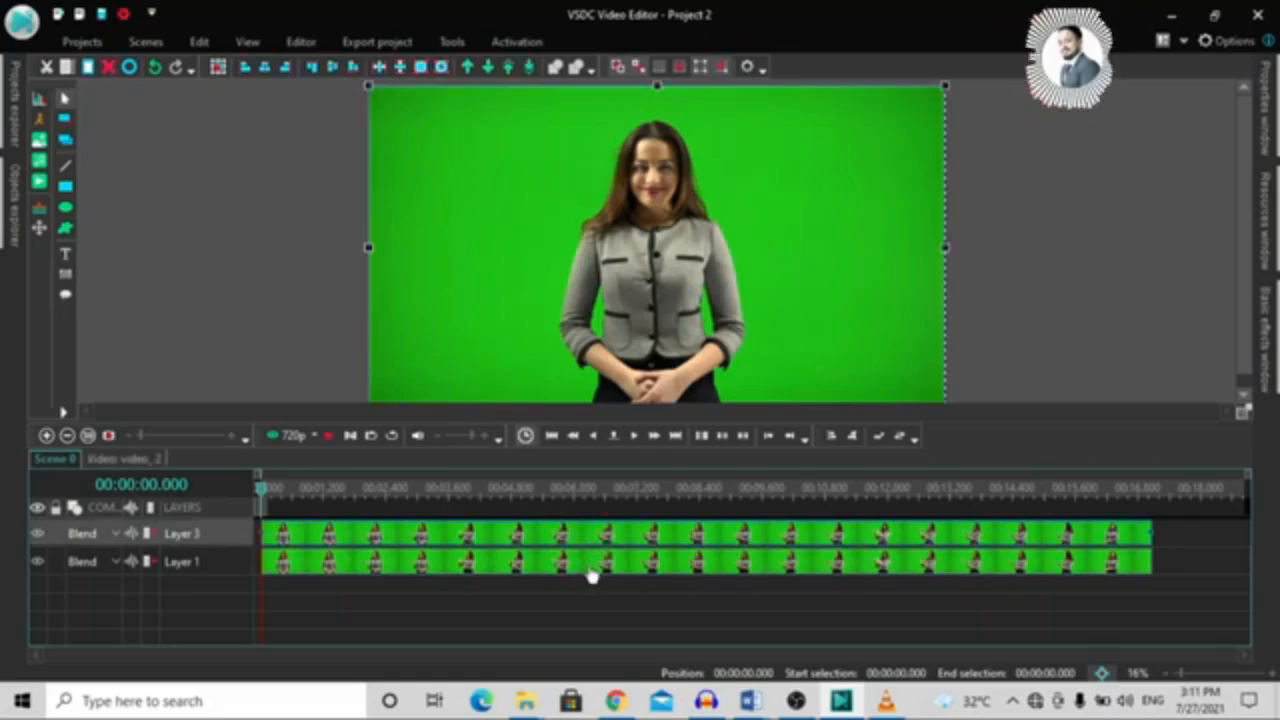
ctrl+click(591, 562)
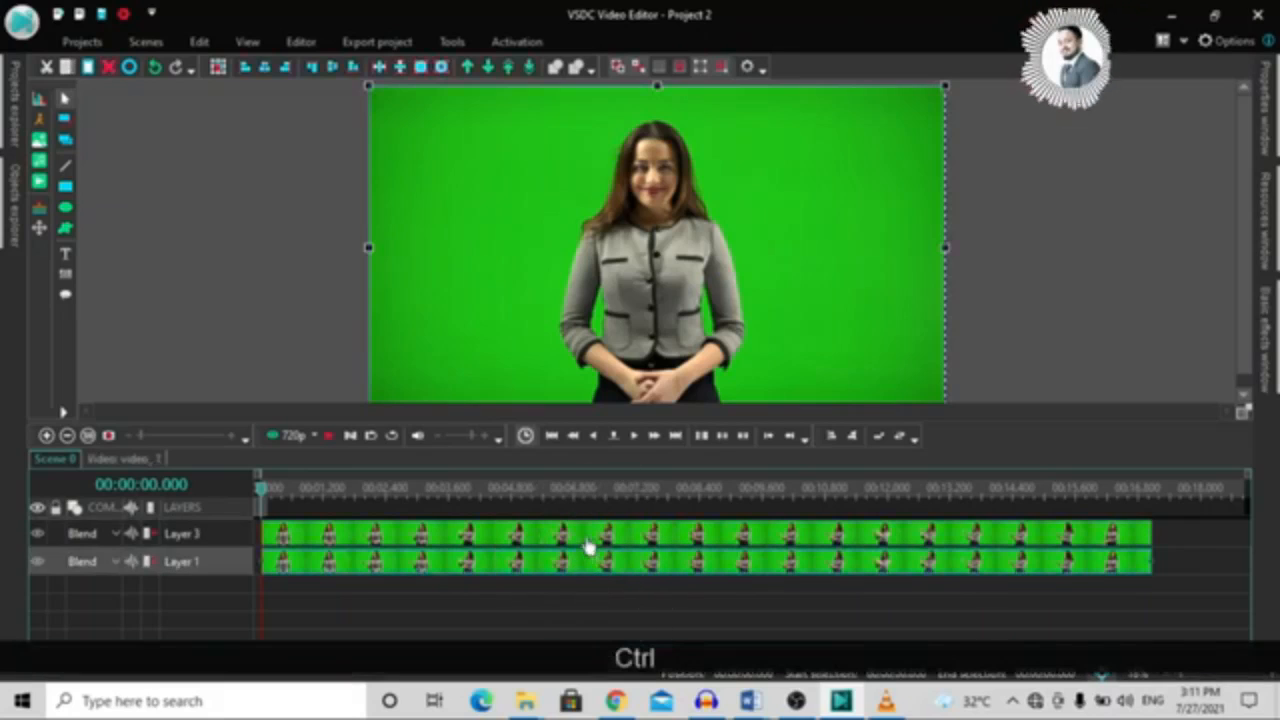
shift+click(586, 543)
right_click(588, 543)
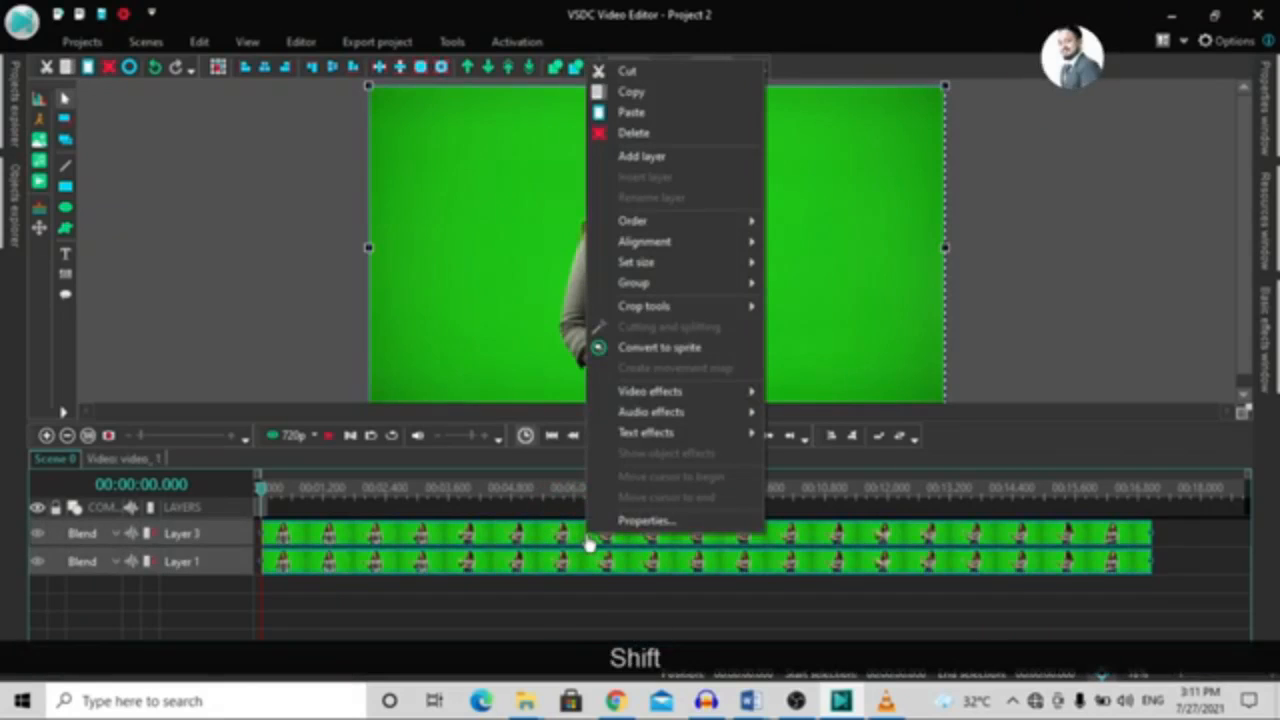
click(656, 349)
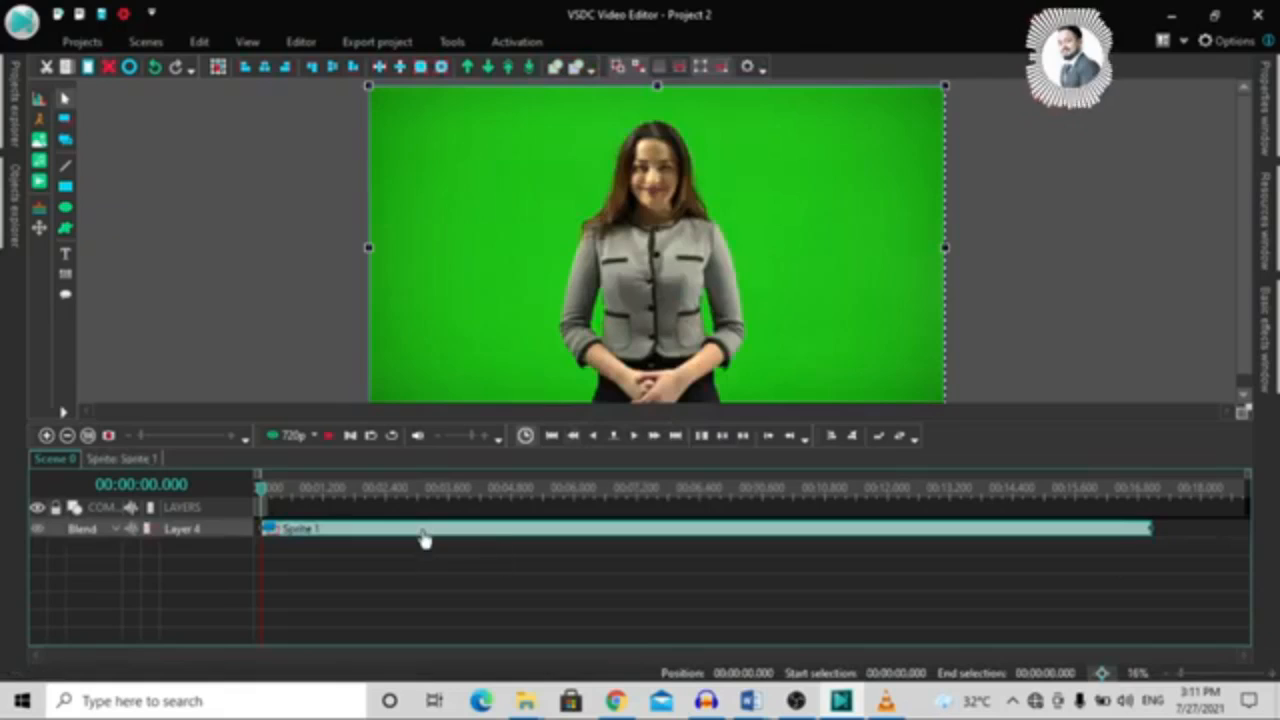
click(423, 530)
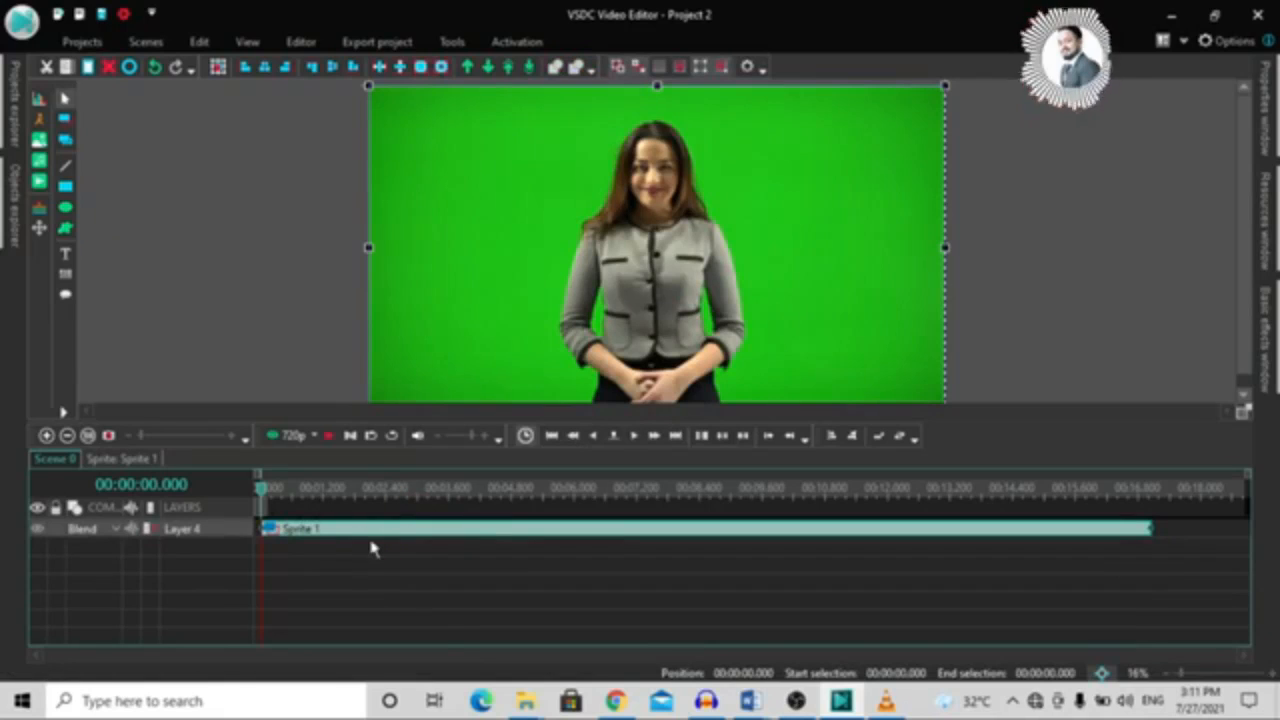
key(ctrl+z)
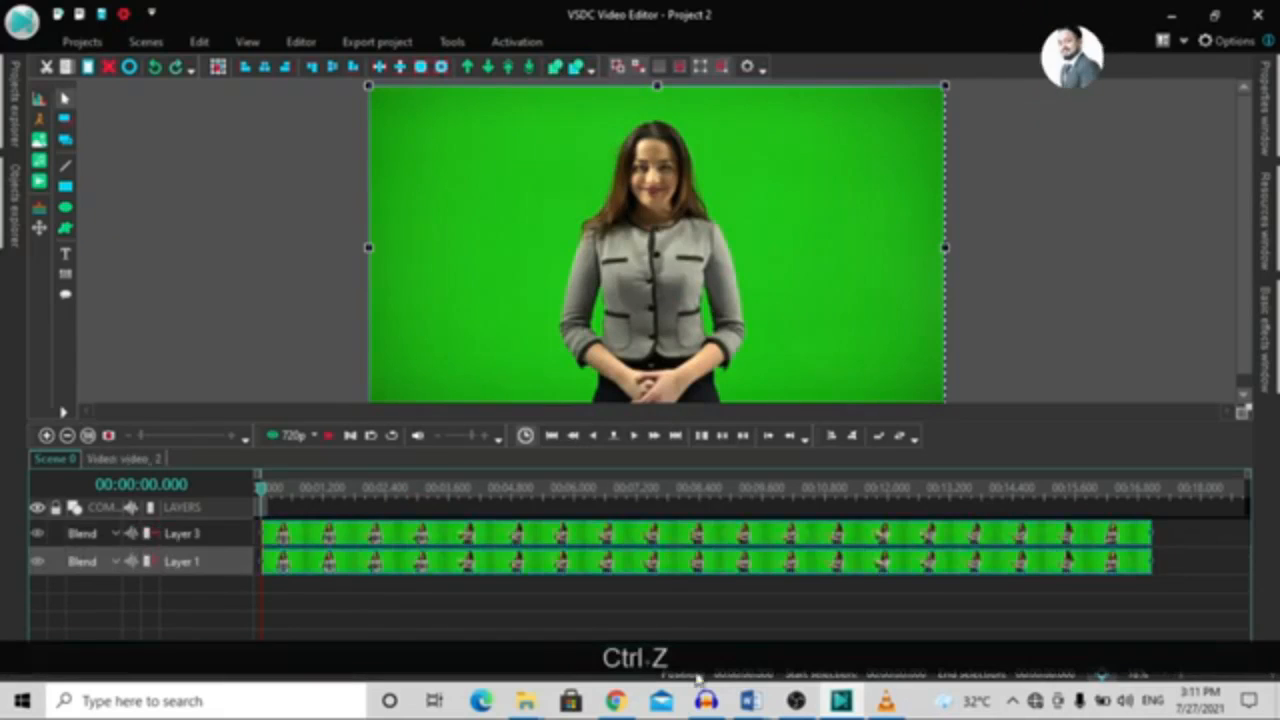
key(ctrl+z)
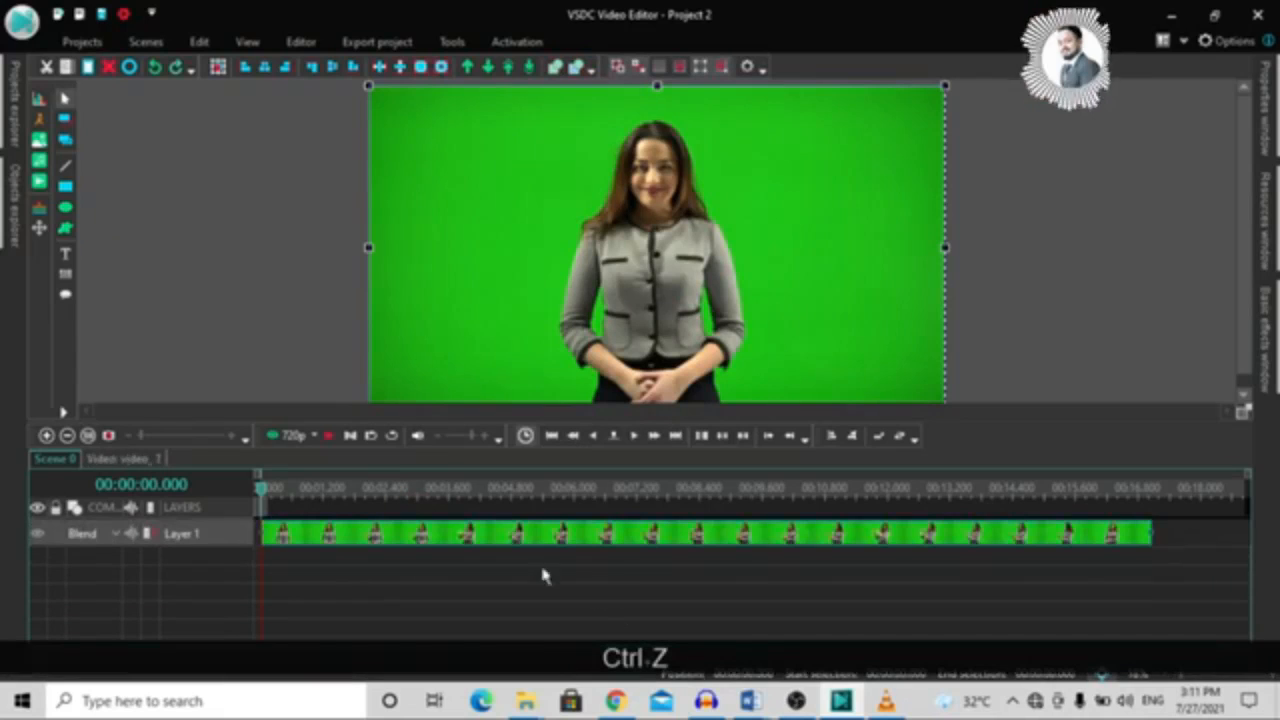
Step: Review the Create snapshot option among the additional Editor tools
click(304, 44)
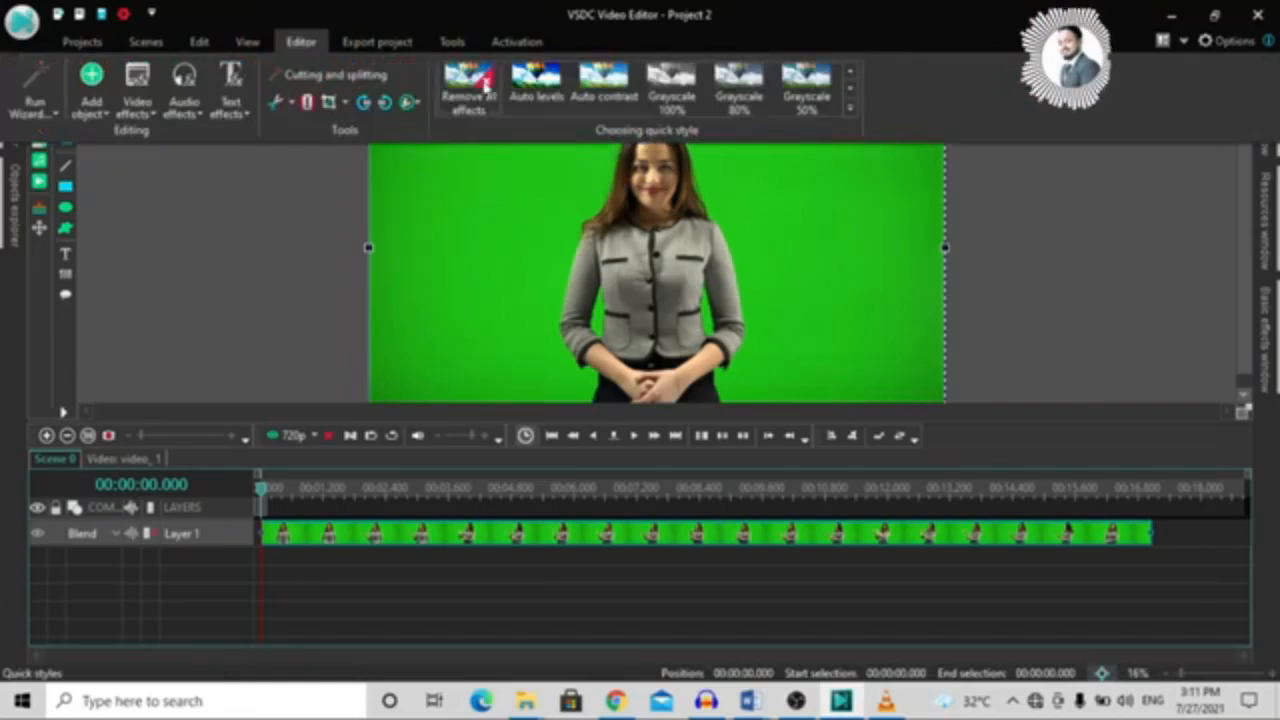
click(420, 110)
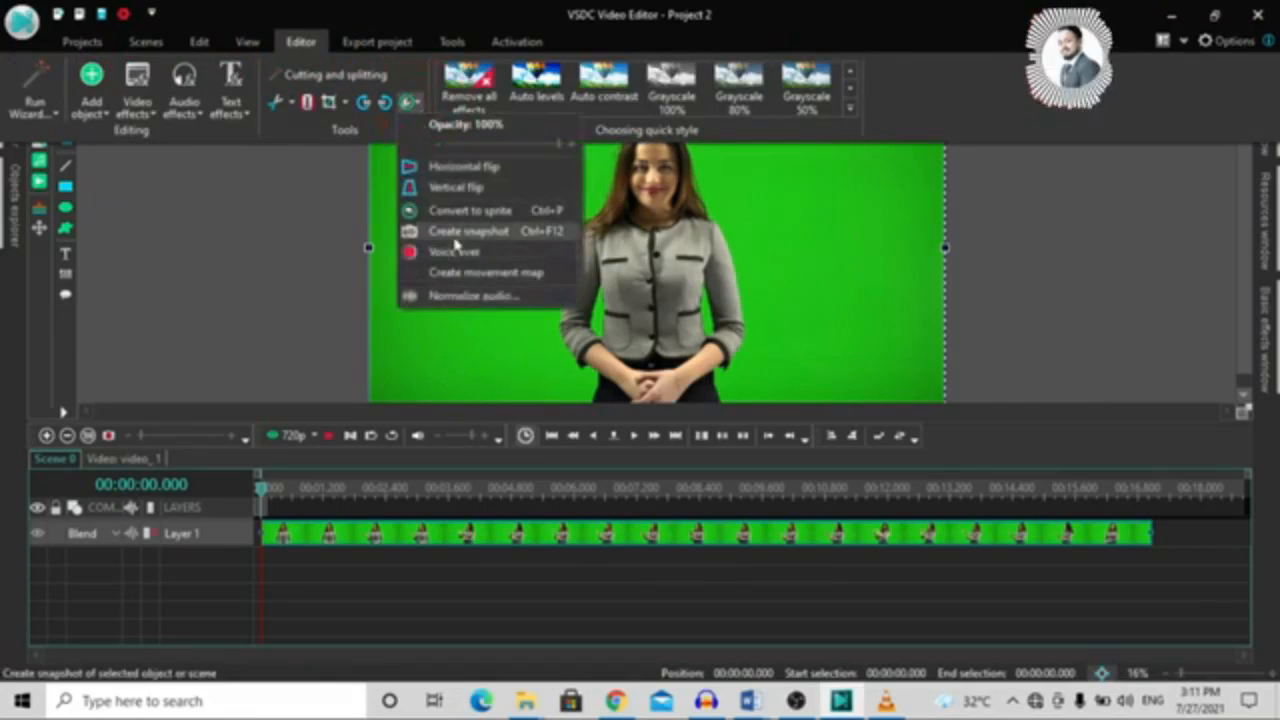
click(432, 597)
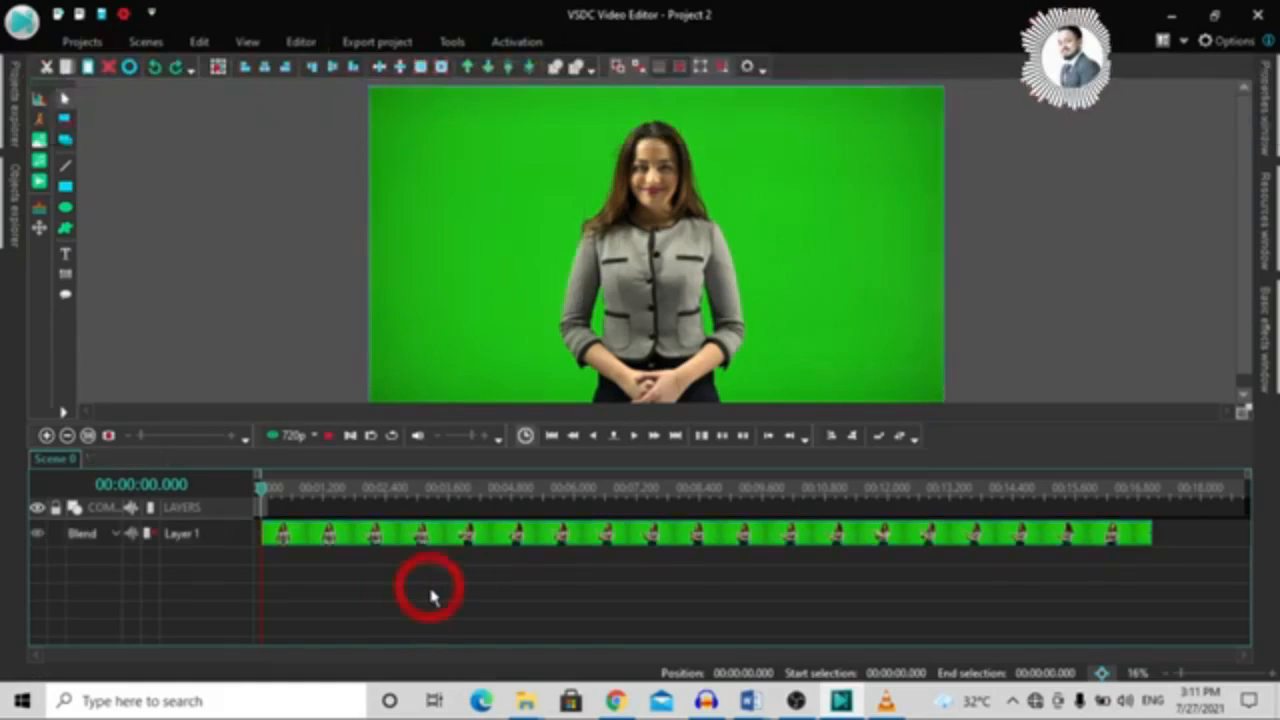
click(312, 43)
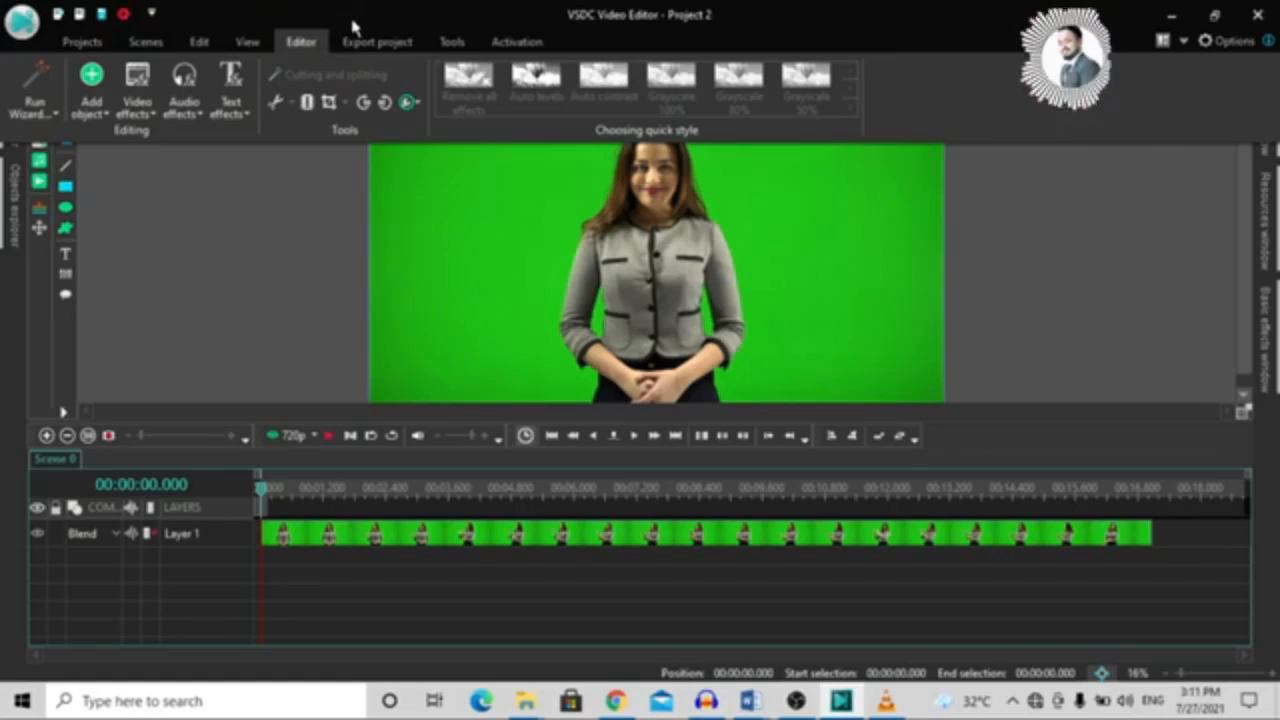
Step: Create a snapshot of the green-screen video at 00:00:07.166 on the timeline
click(463, 543)
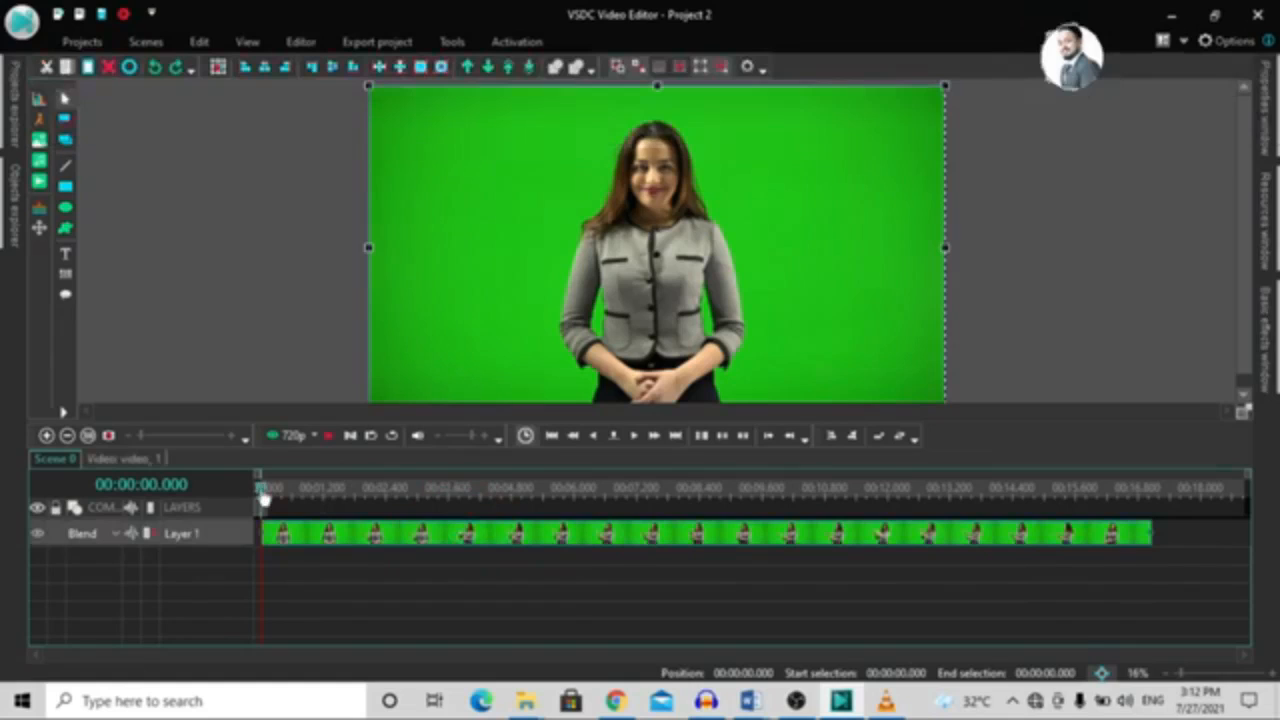
drag(265, 497, 566, 500)
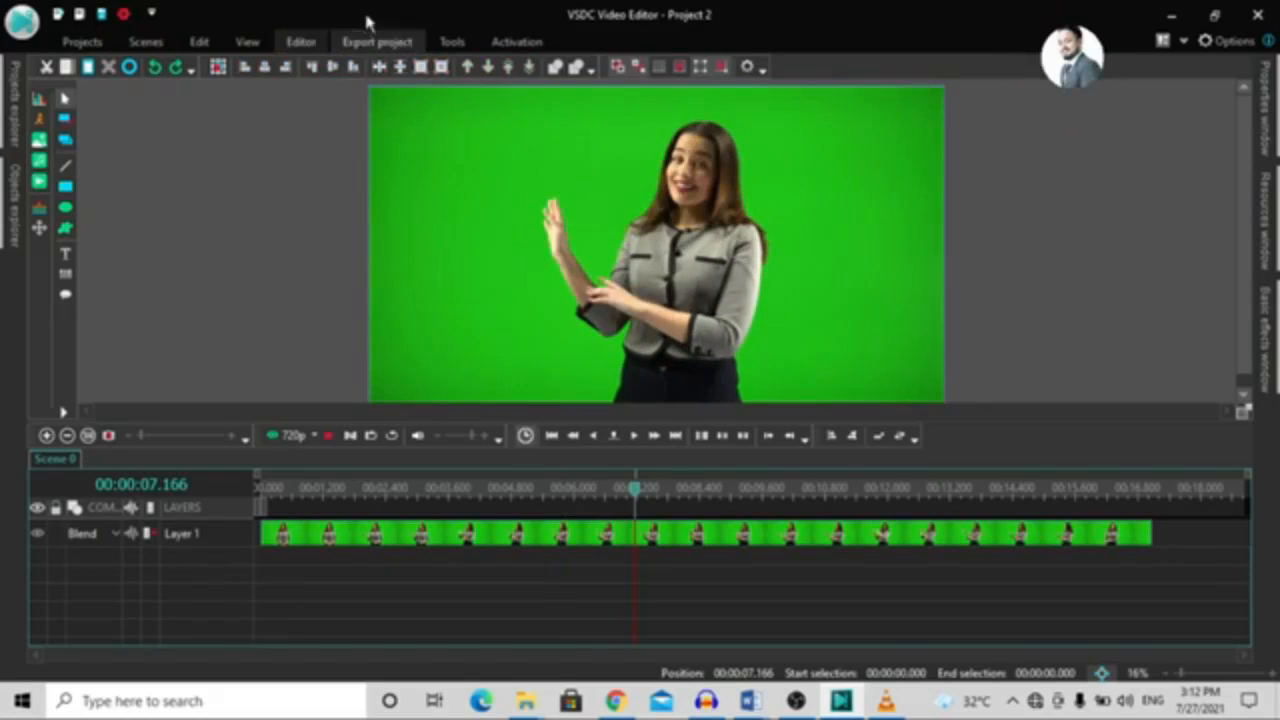
click(305, 42)
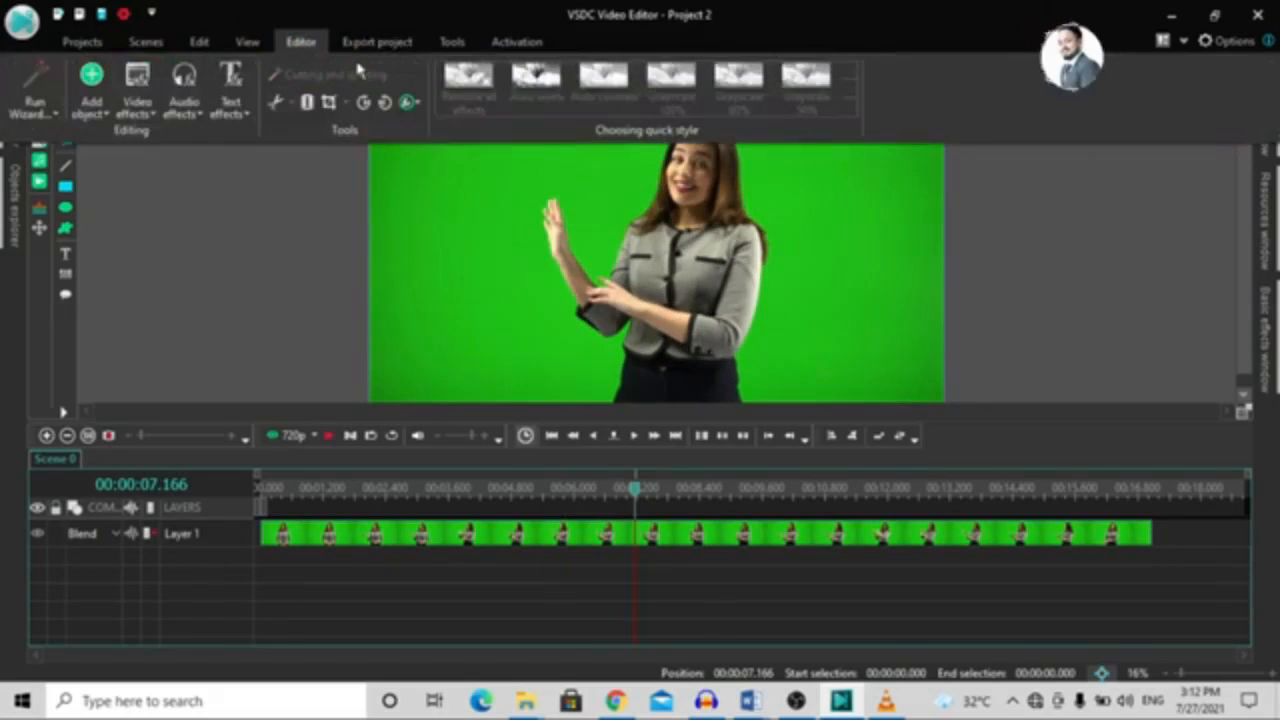
click(477, 537)
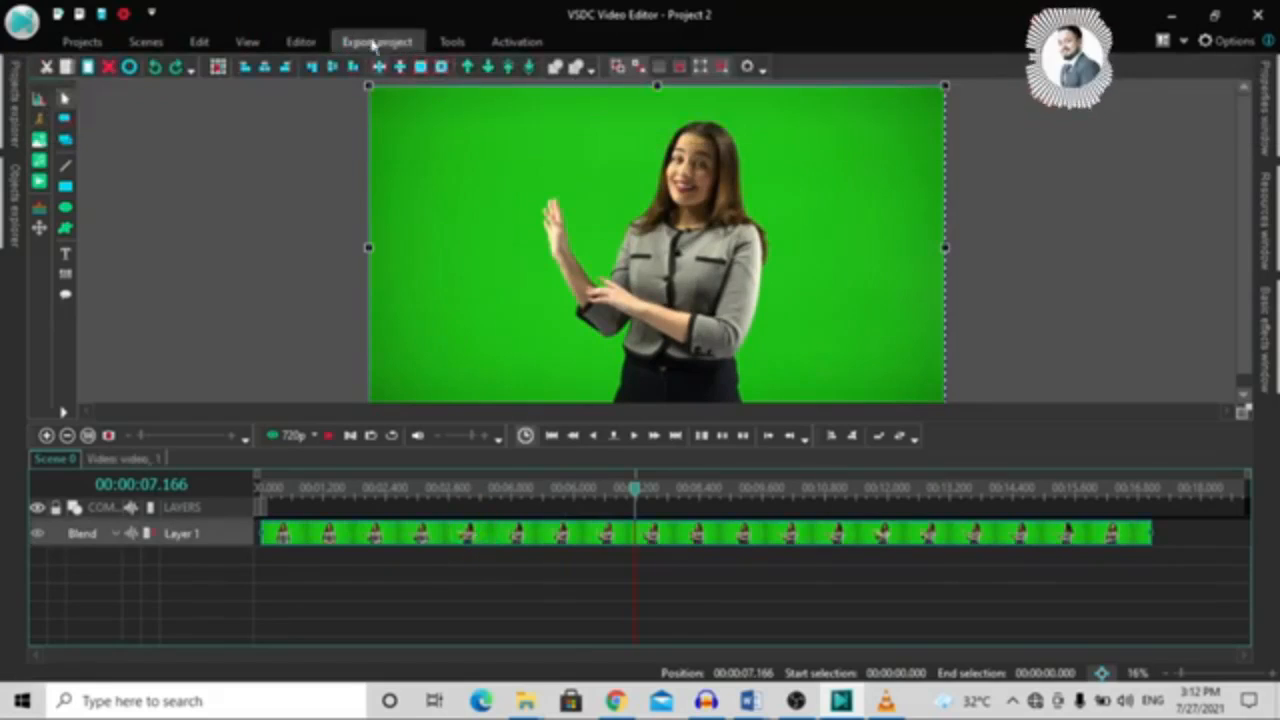
click(299, 42)
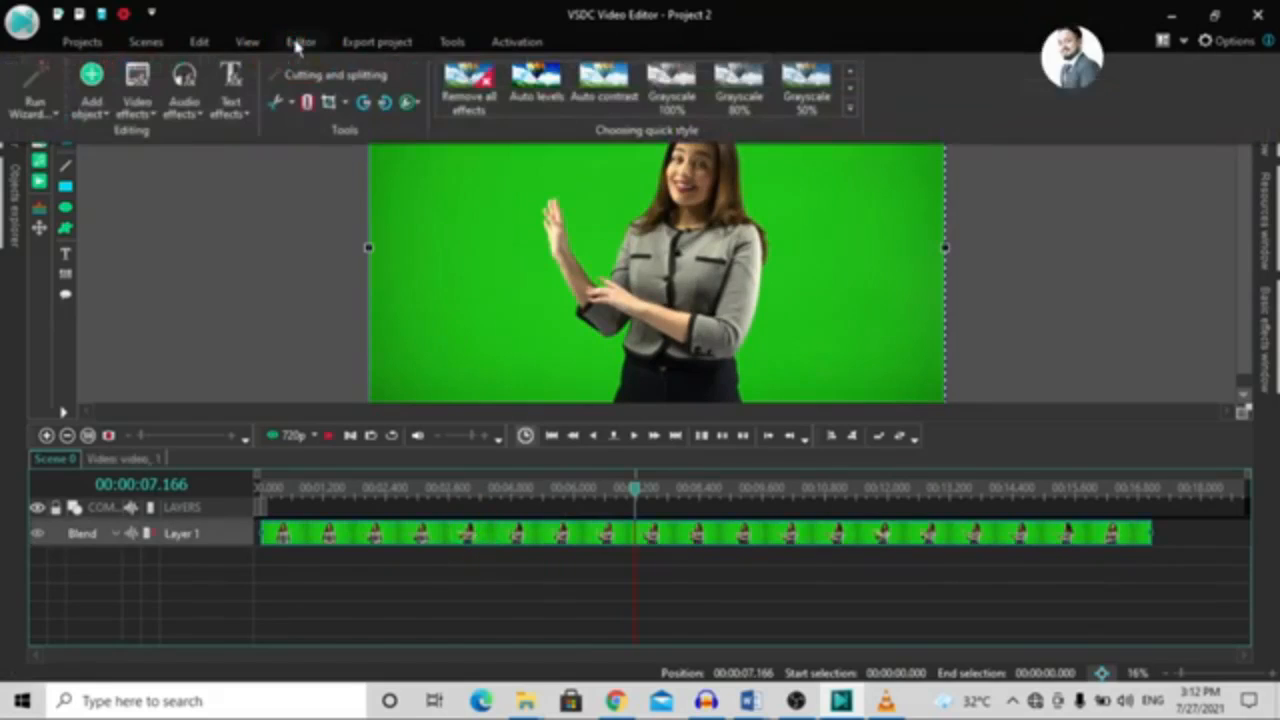
click(410, 104)
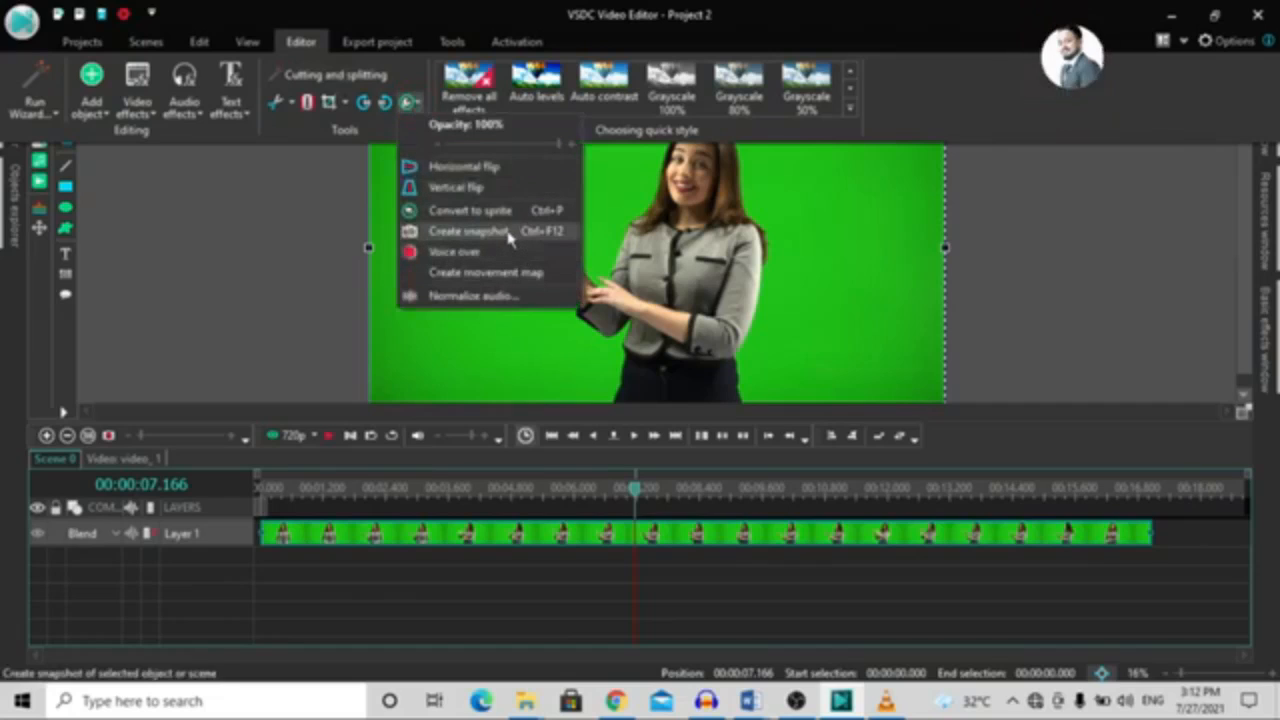
key(Page_Up)
key(Page_Up)
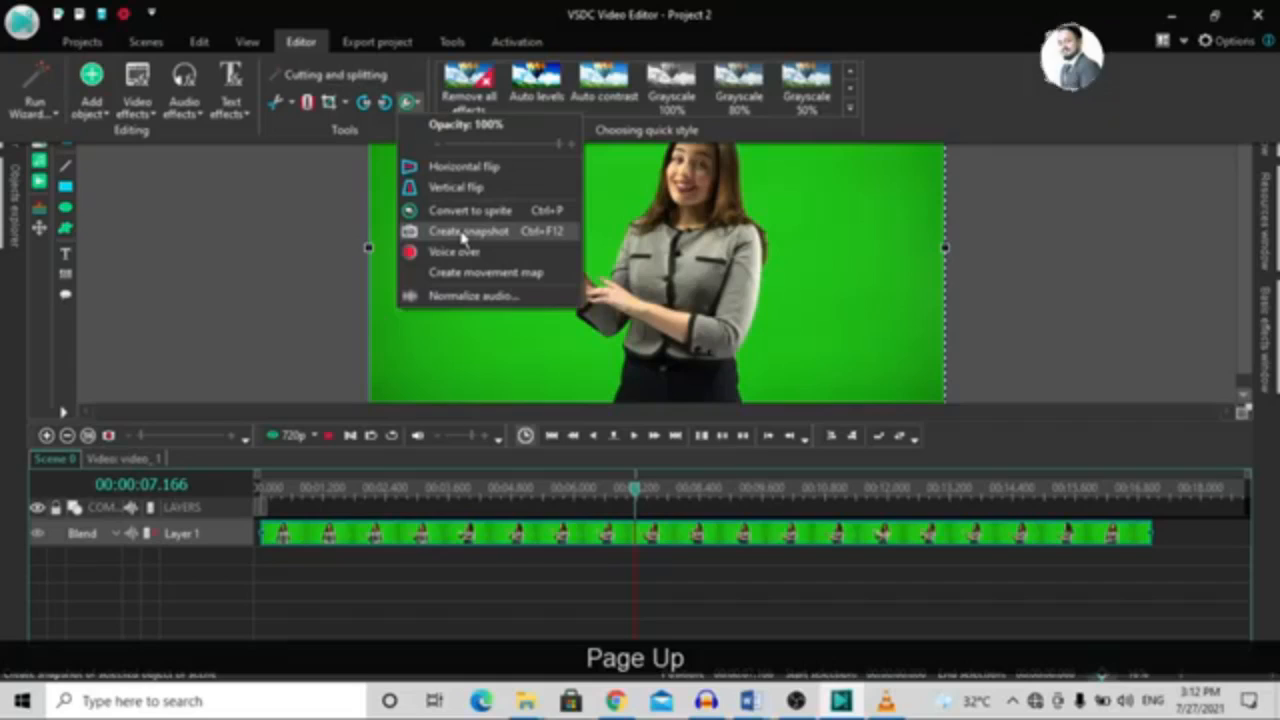
click(462, 238)
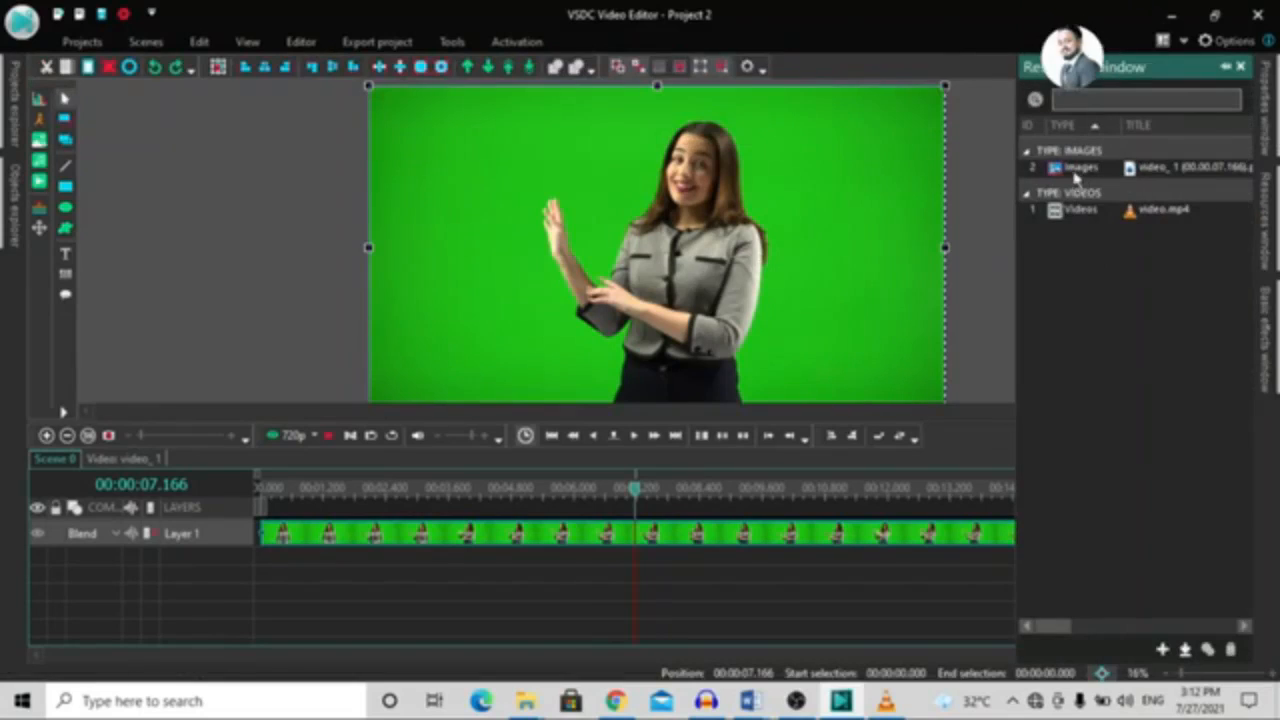
Step: View the resource commands and PNG export settings for the snapshot image, leaving without saving a file
right_click(1174, 170)
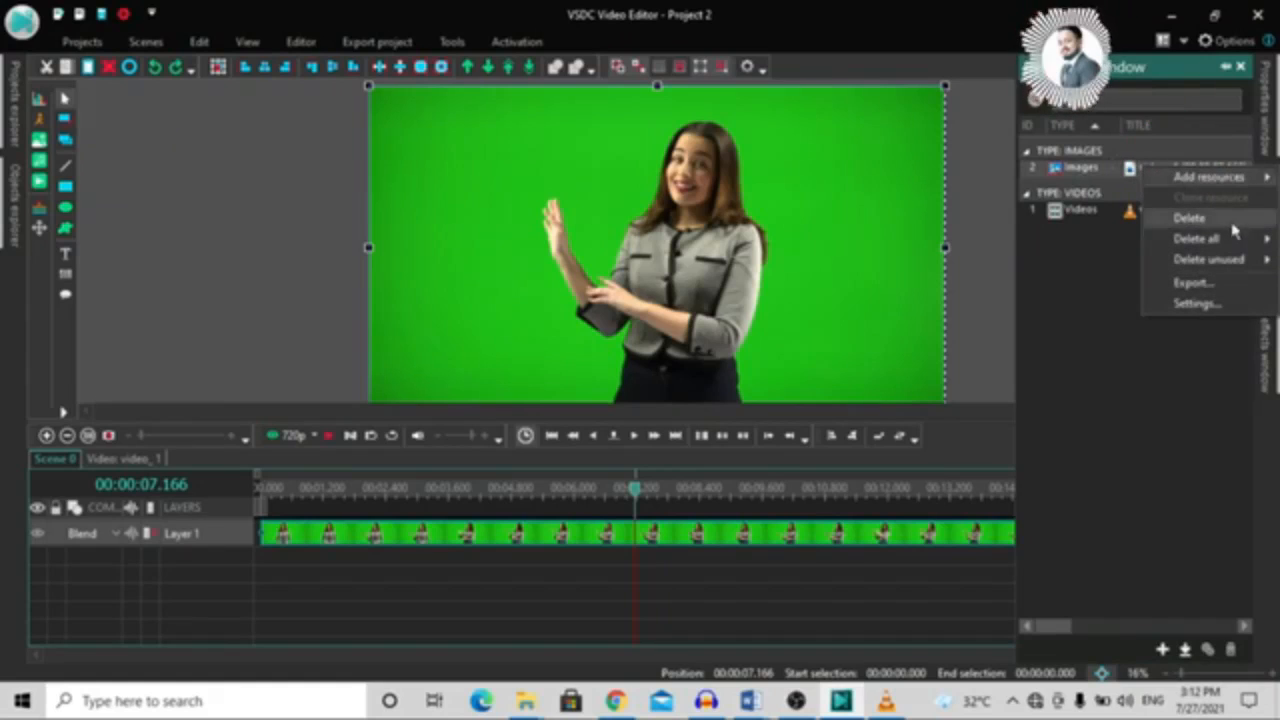
mouse_move(1180, 239)
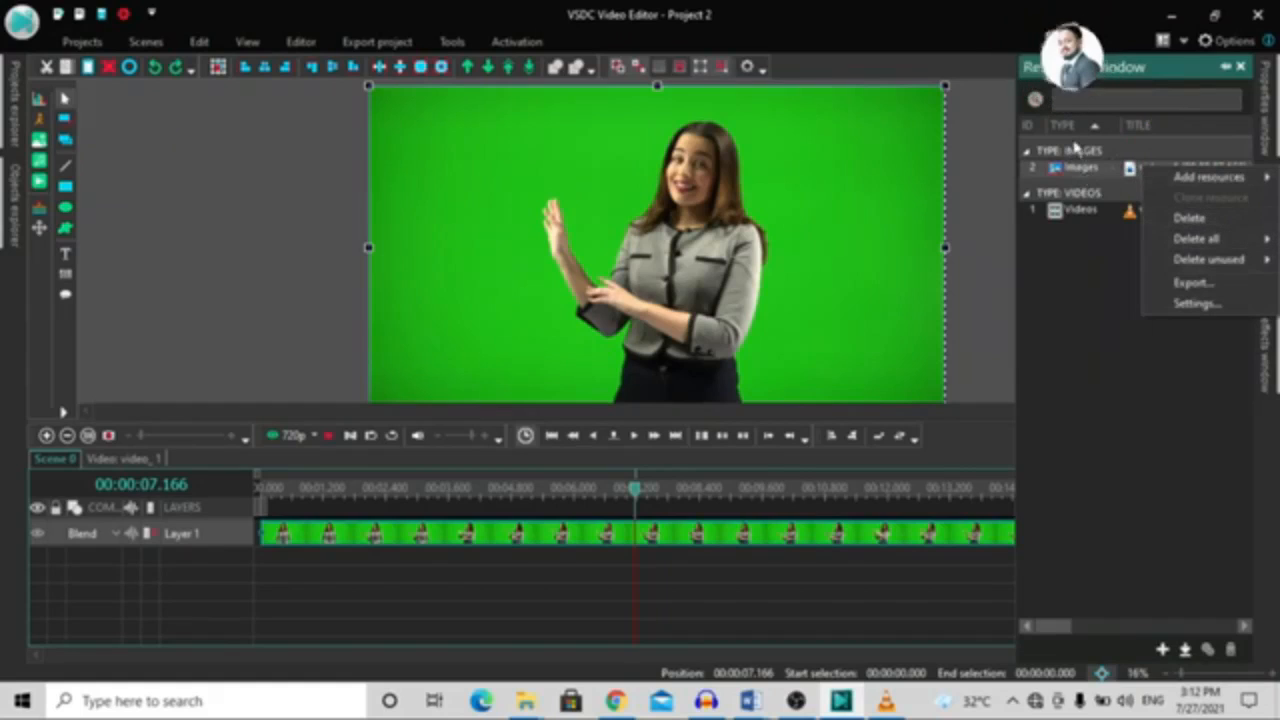
click(1190, 283)
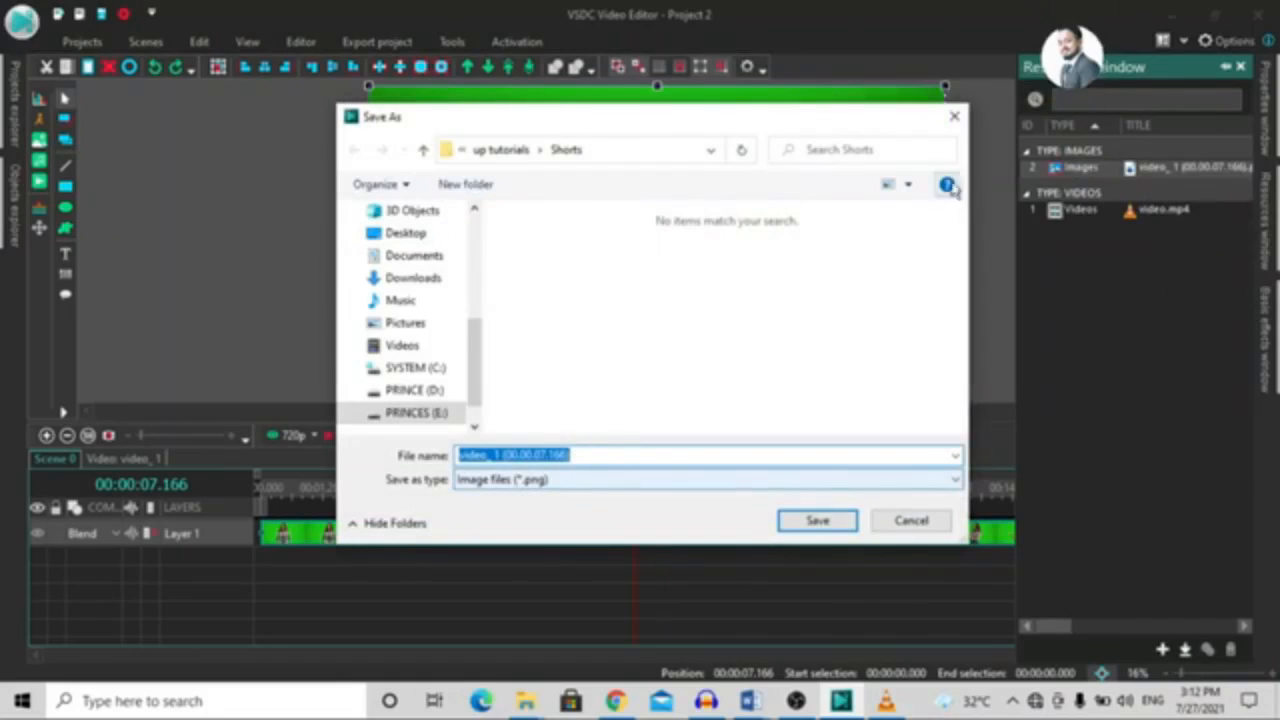
click(954, 116)
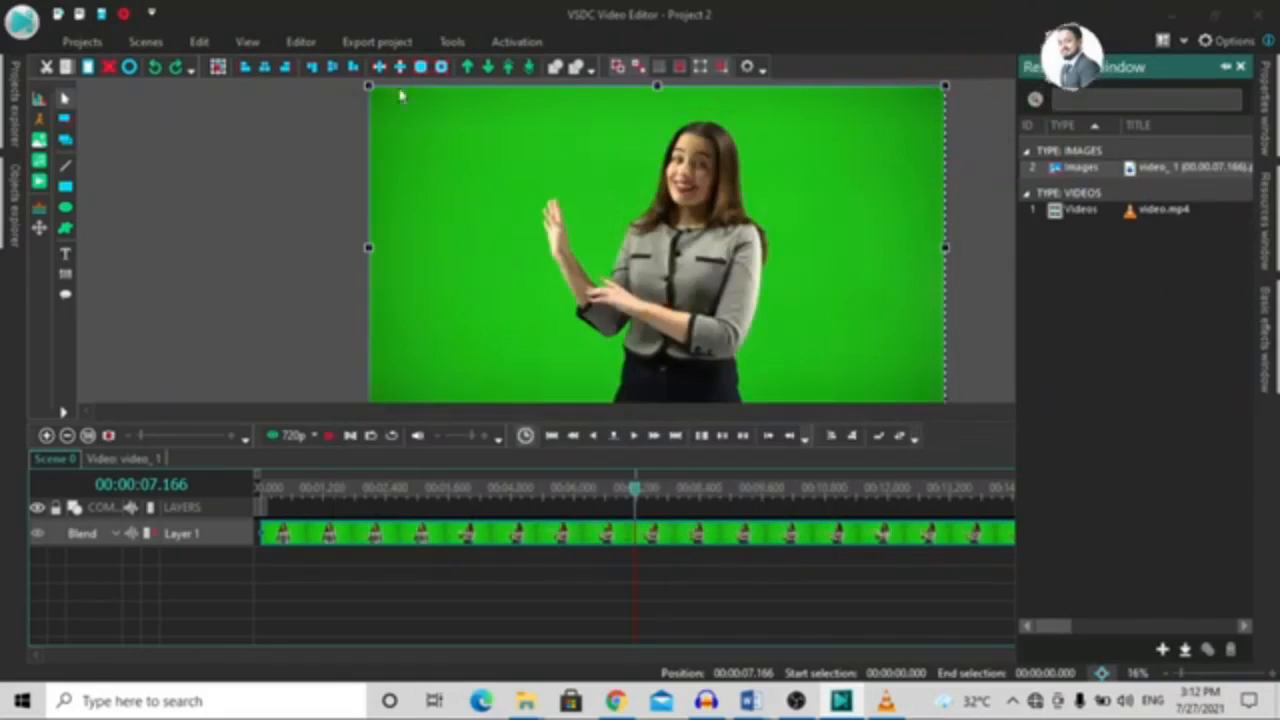
Step: Open the Voice over tool for the selected video and dismiss its upgrade notice
click(310, 41)
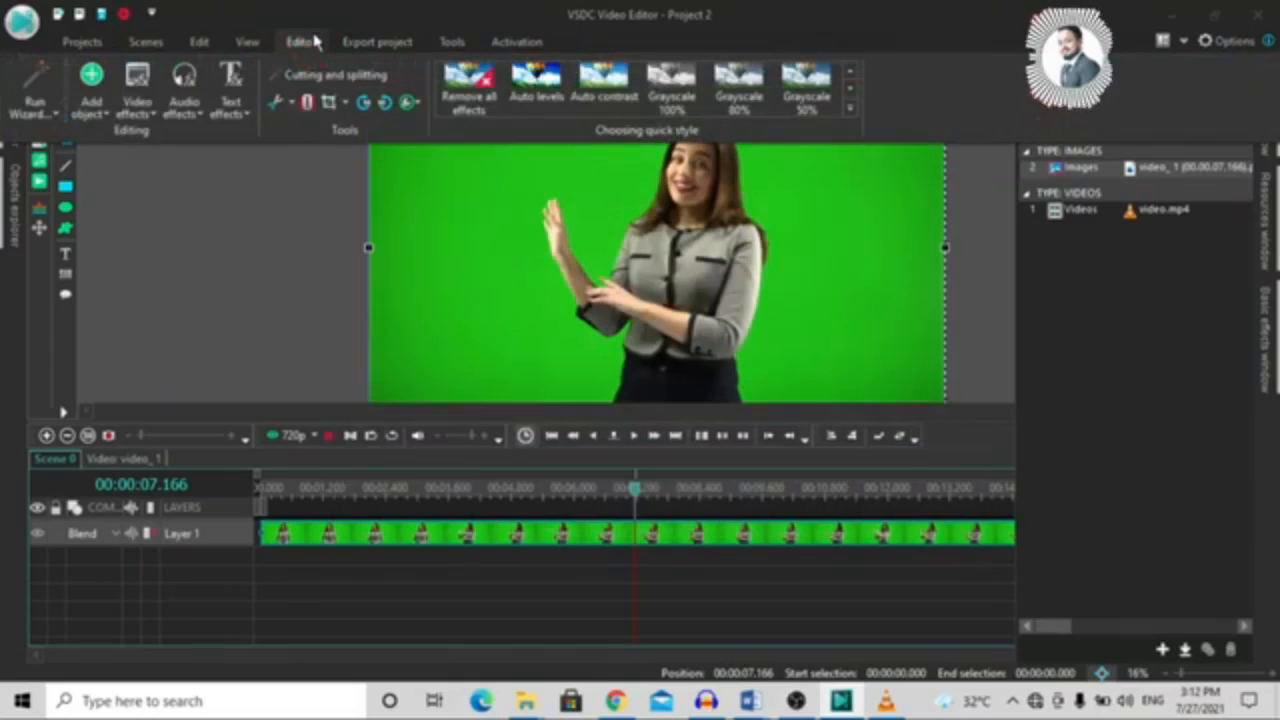
click(412, 103)
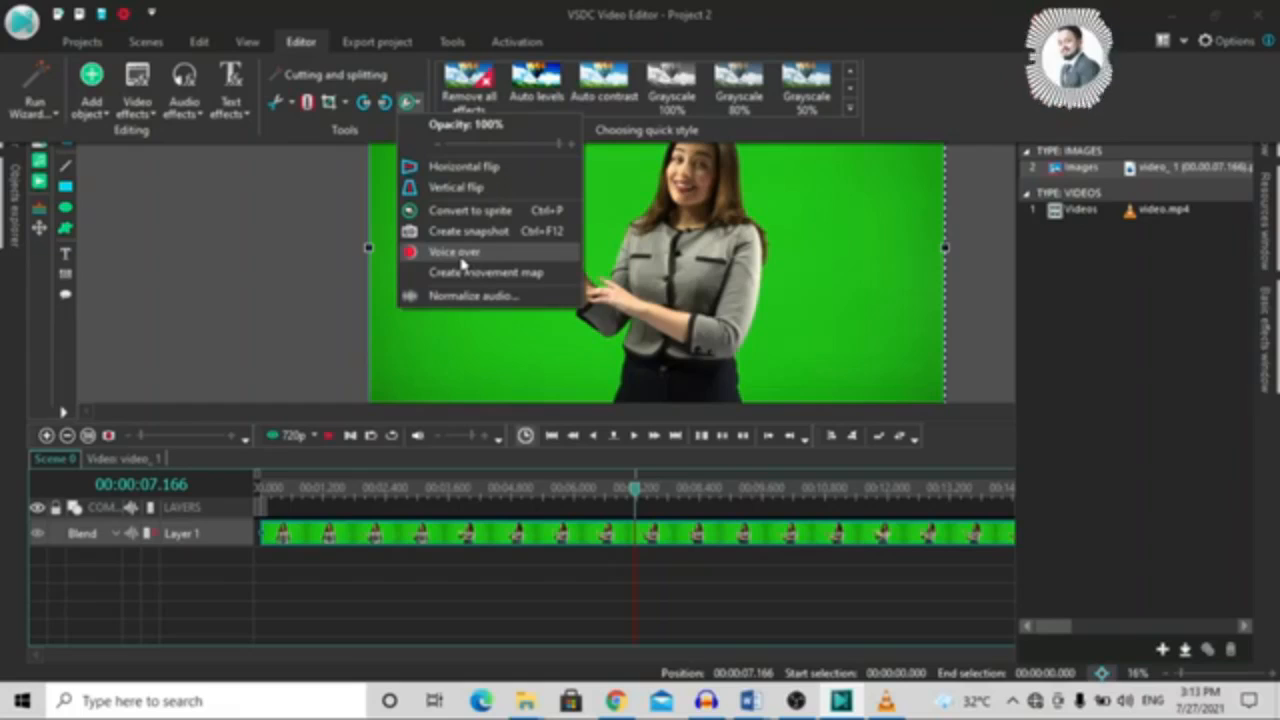
click(462, 258)
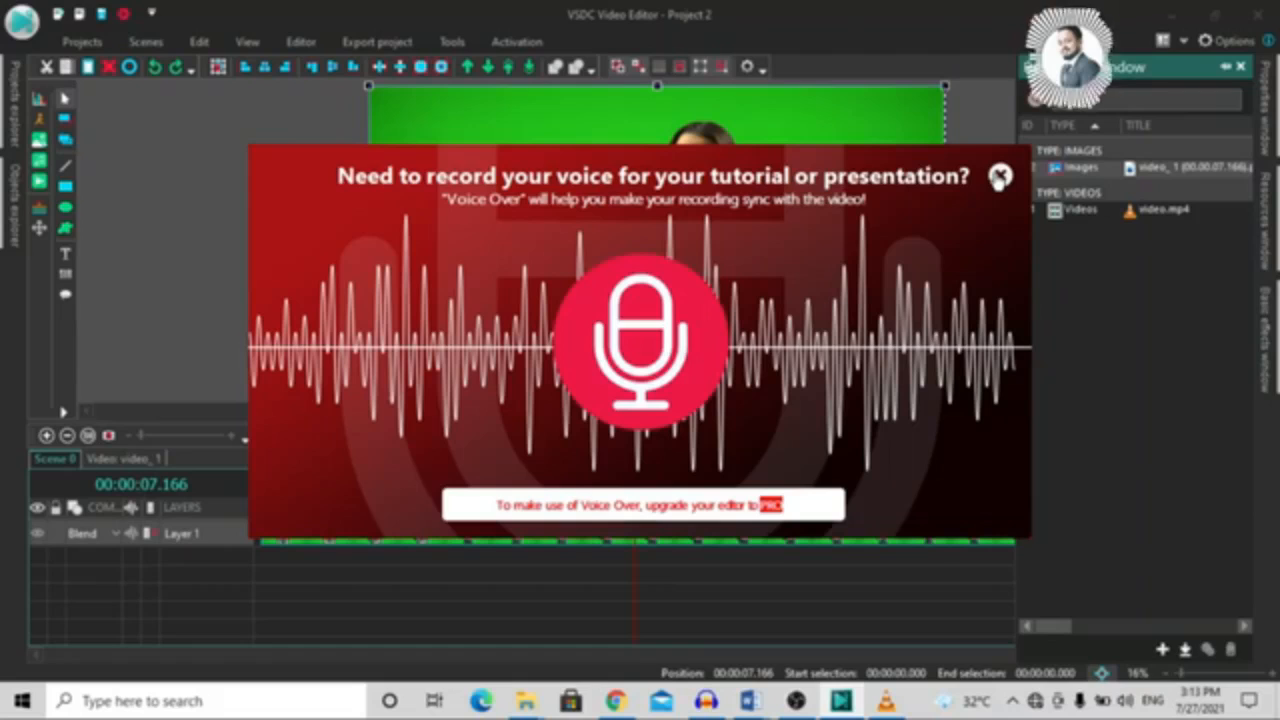
click(998, 177)
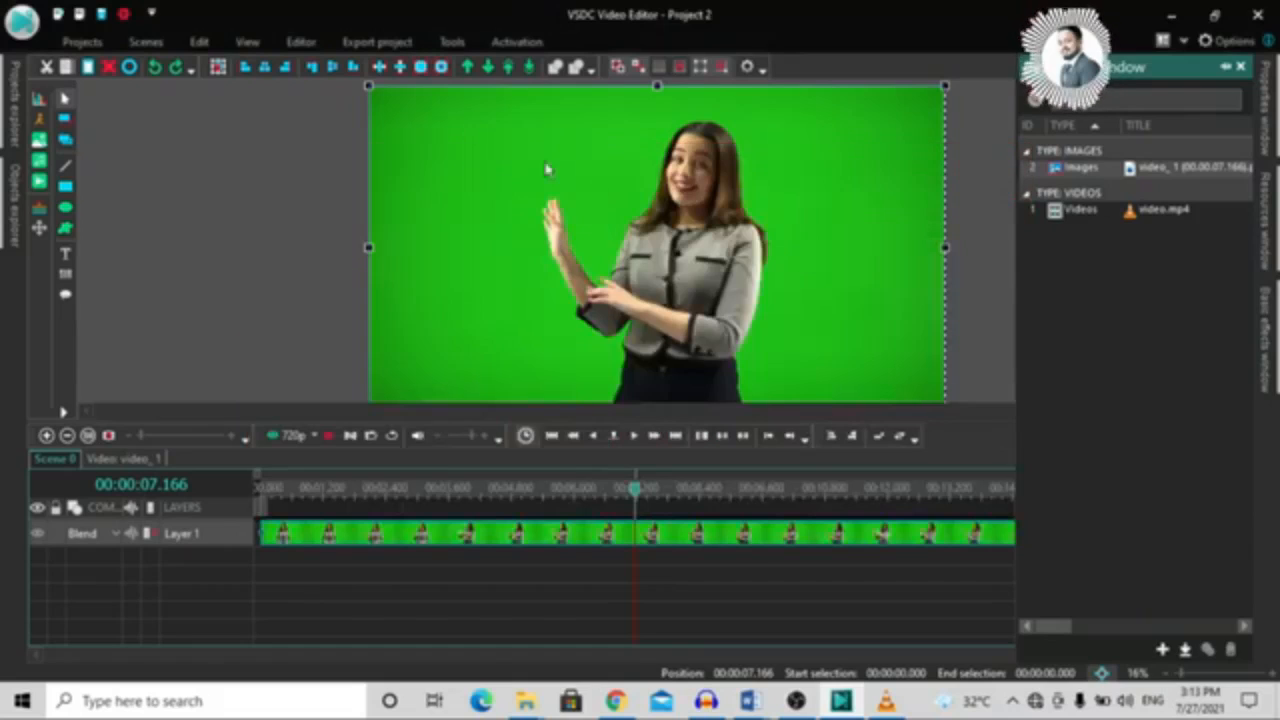
Step: Review the Create movement map and Normalize audio options for the selected video
click(310, 43)
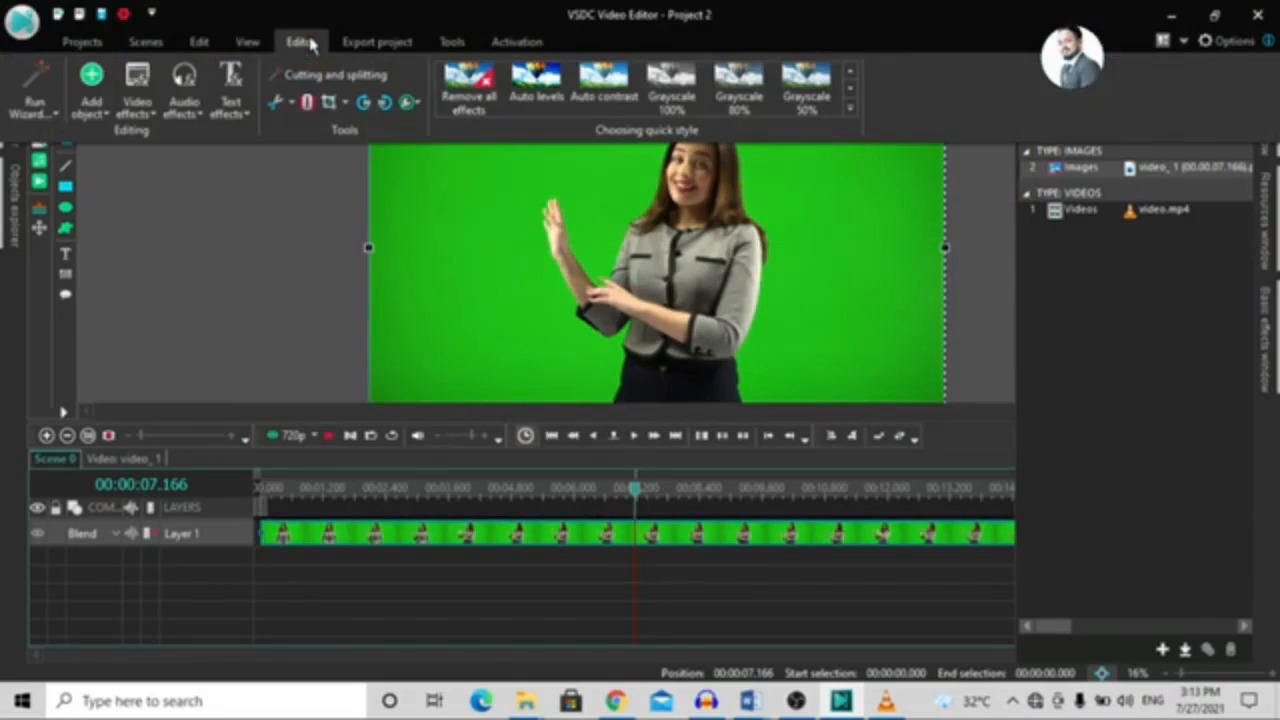
click(412, 103)
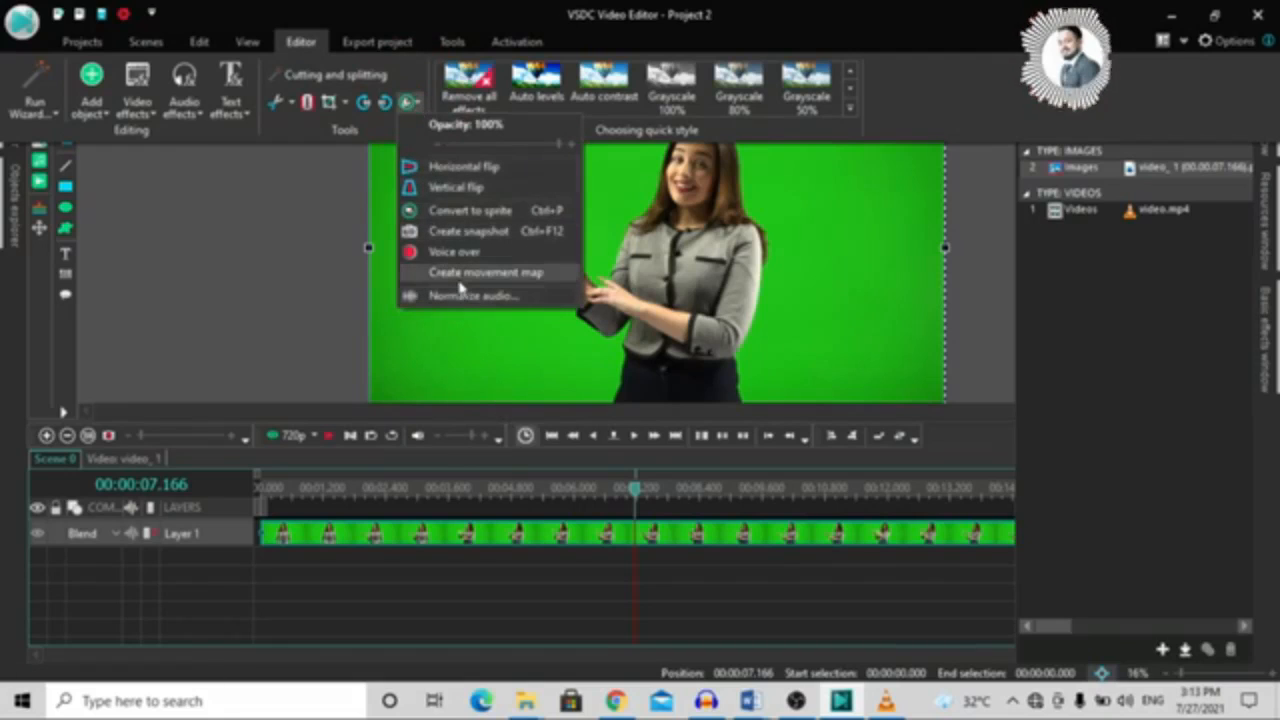
key(ctrl)
key(ctrl)
key(ctrl)
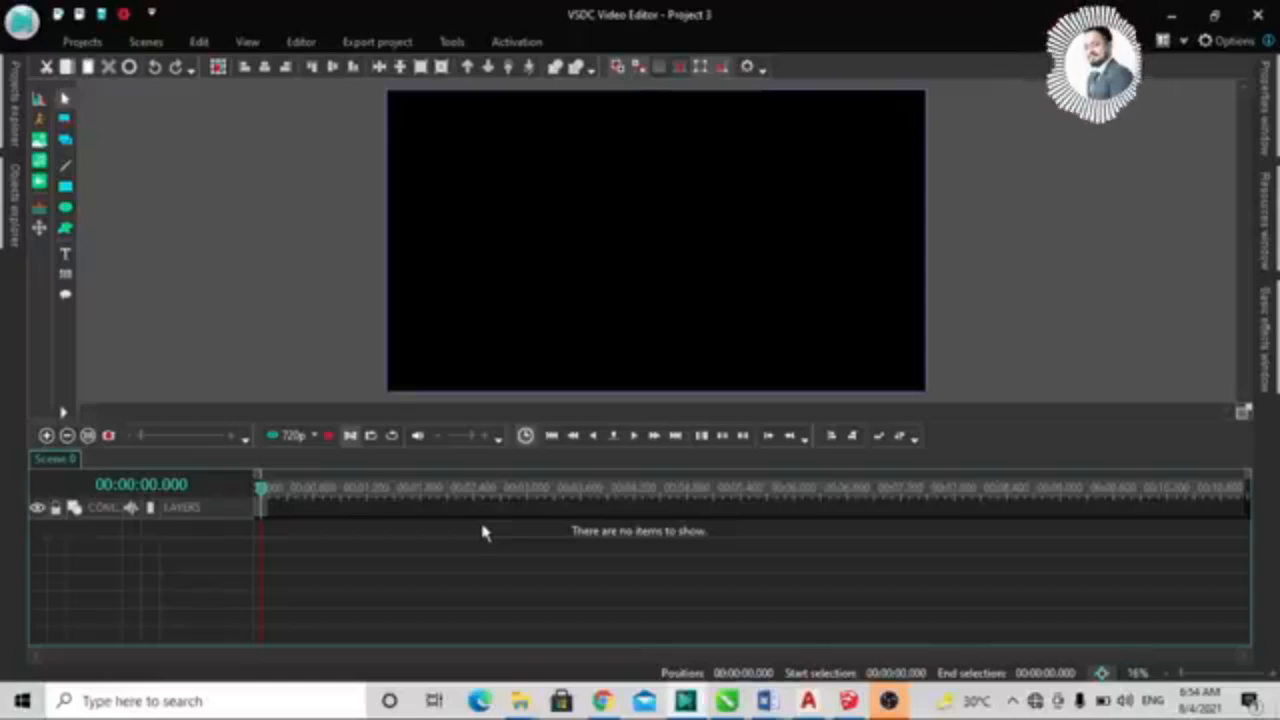
Step: Review the Video effects and Audio effects categories available in the Editor for the empty Project 3
click(301, 42)
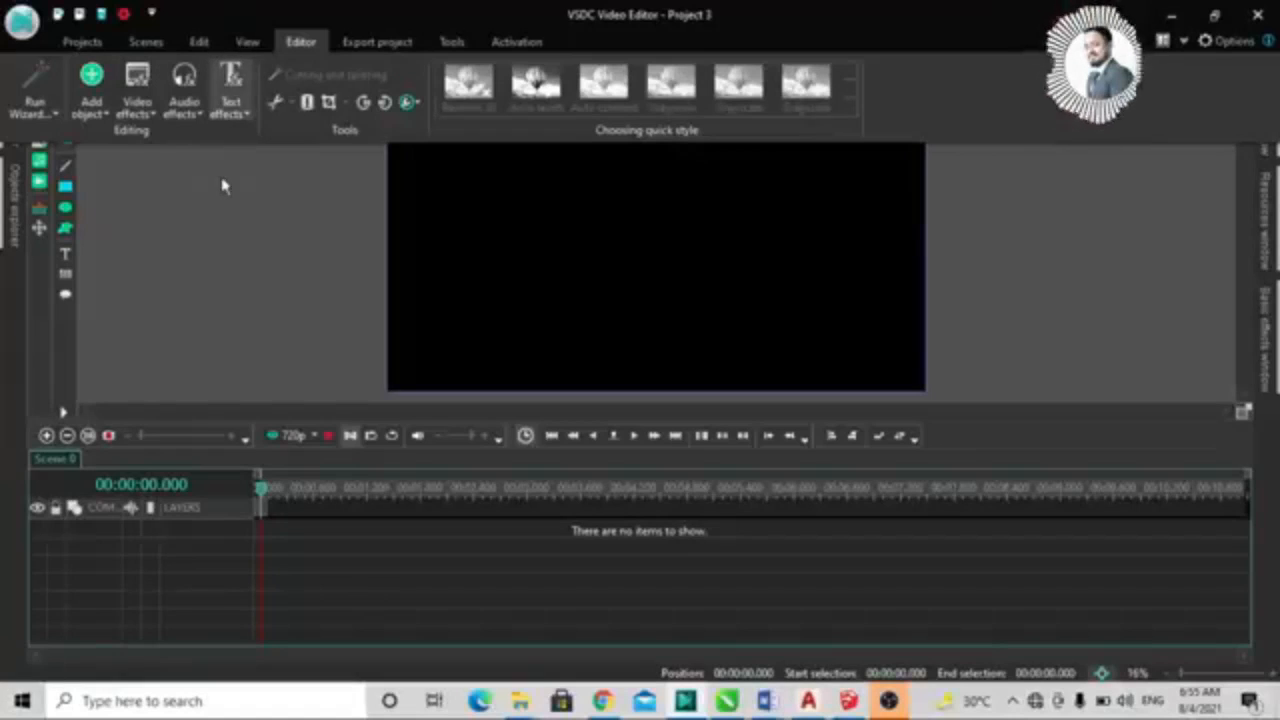
click(131, 122)
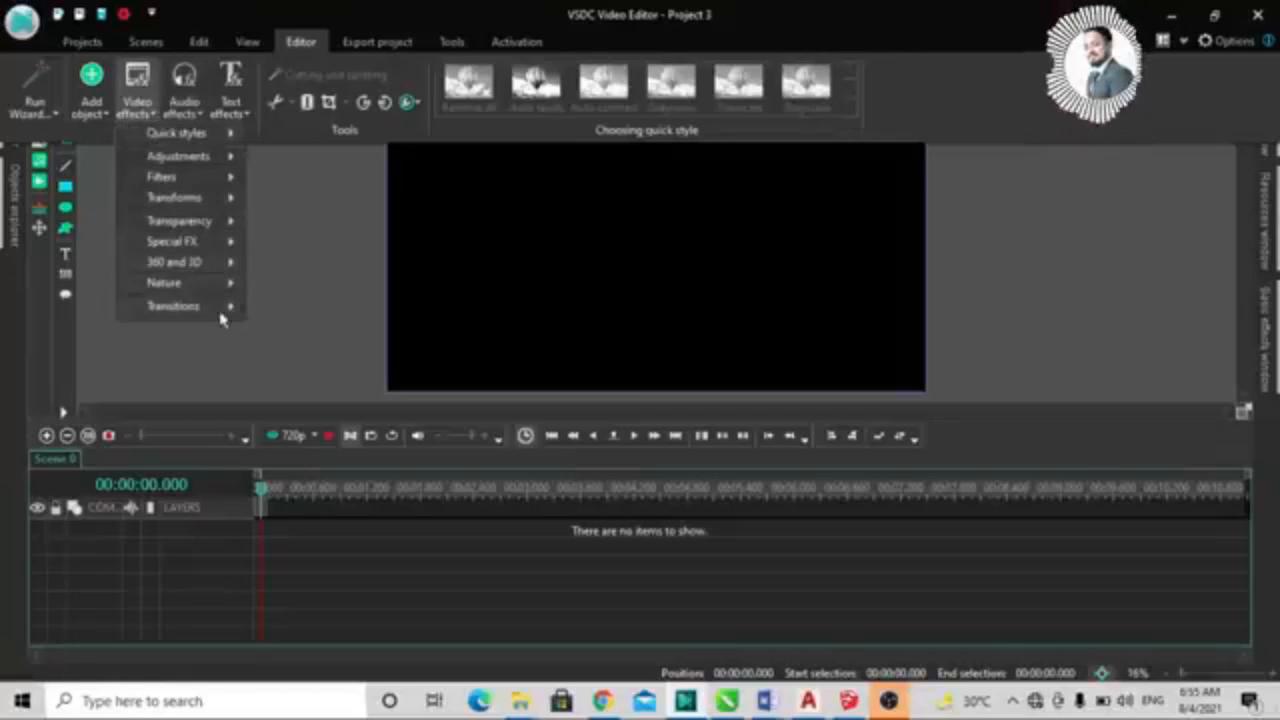
click(318, 203)
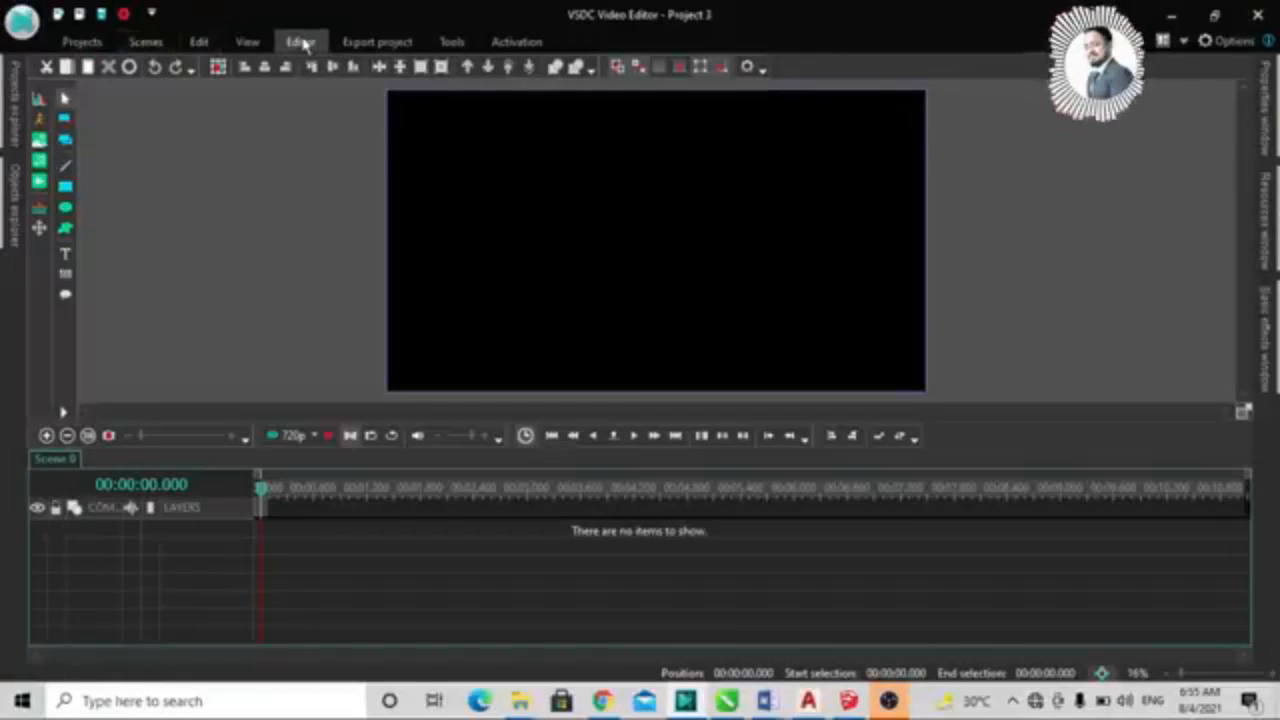
click(299, 41)
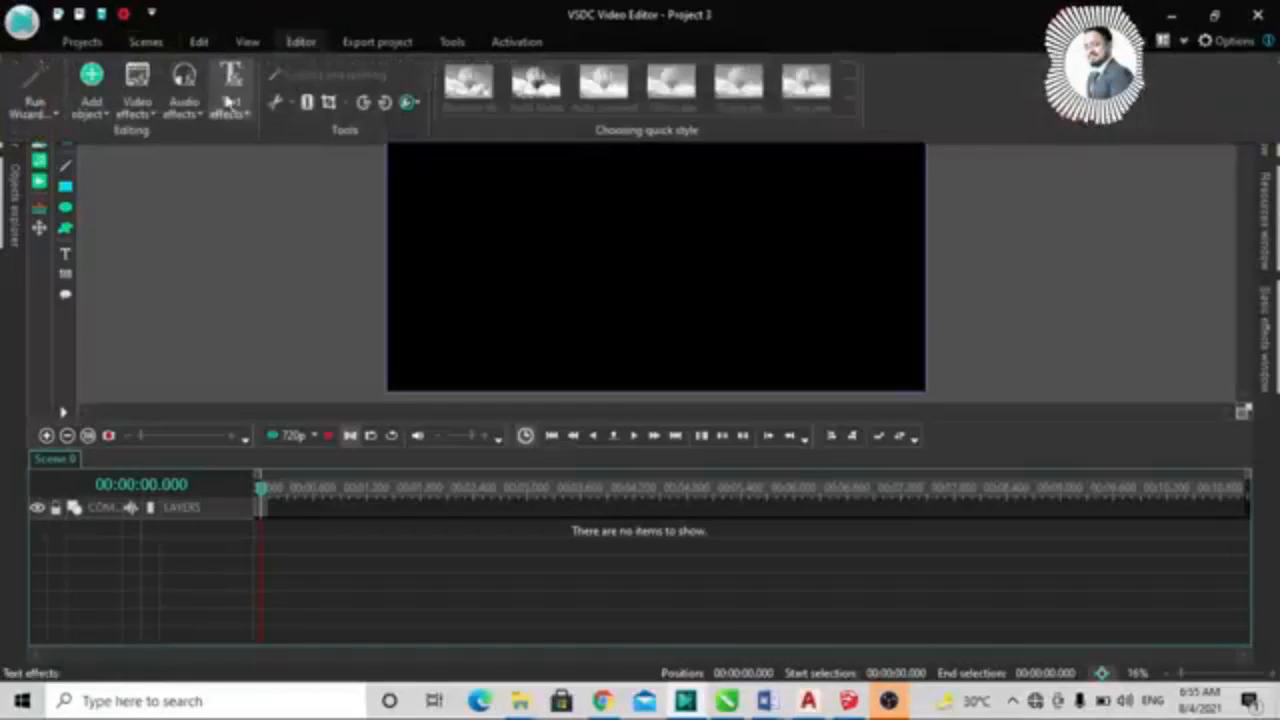
click(180, 122)
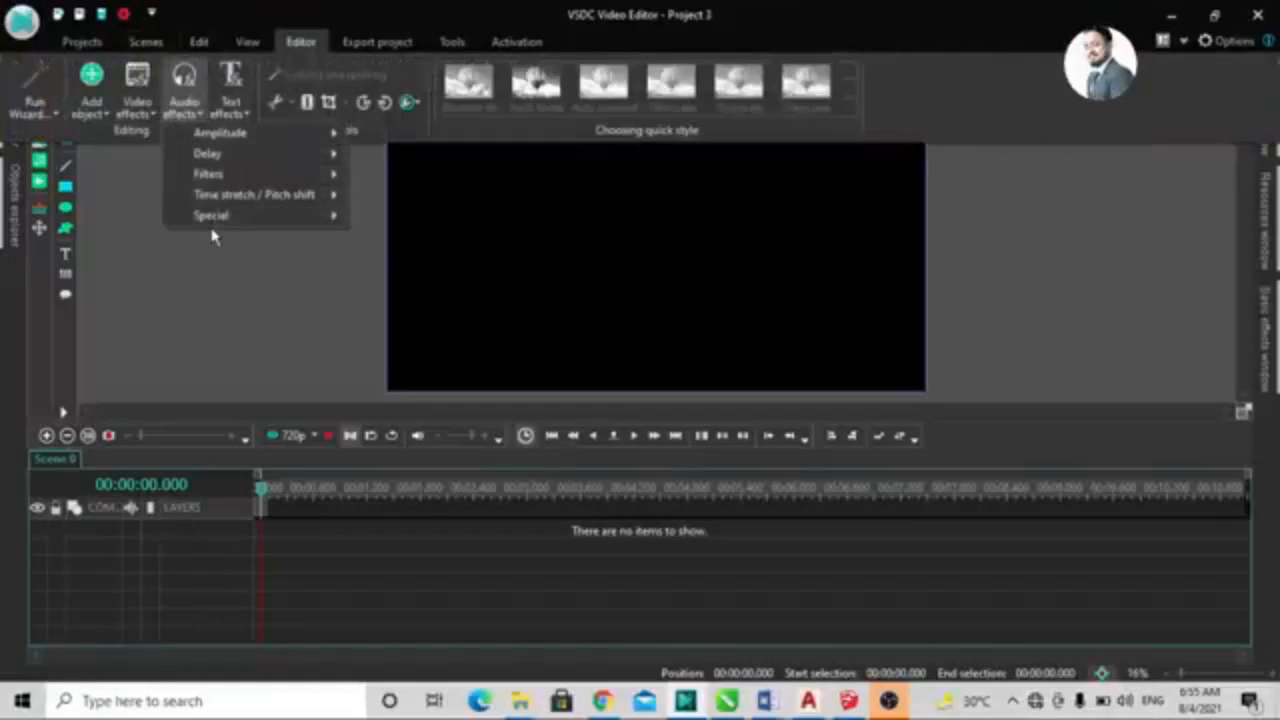
mouse_move(210, 220)
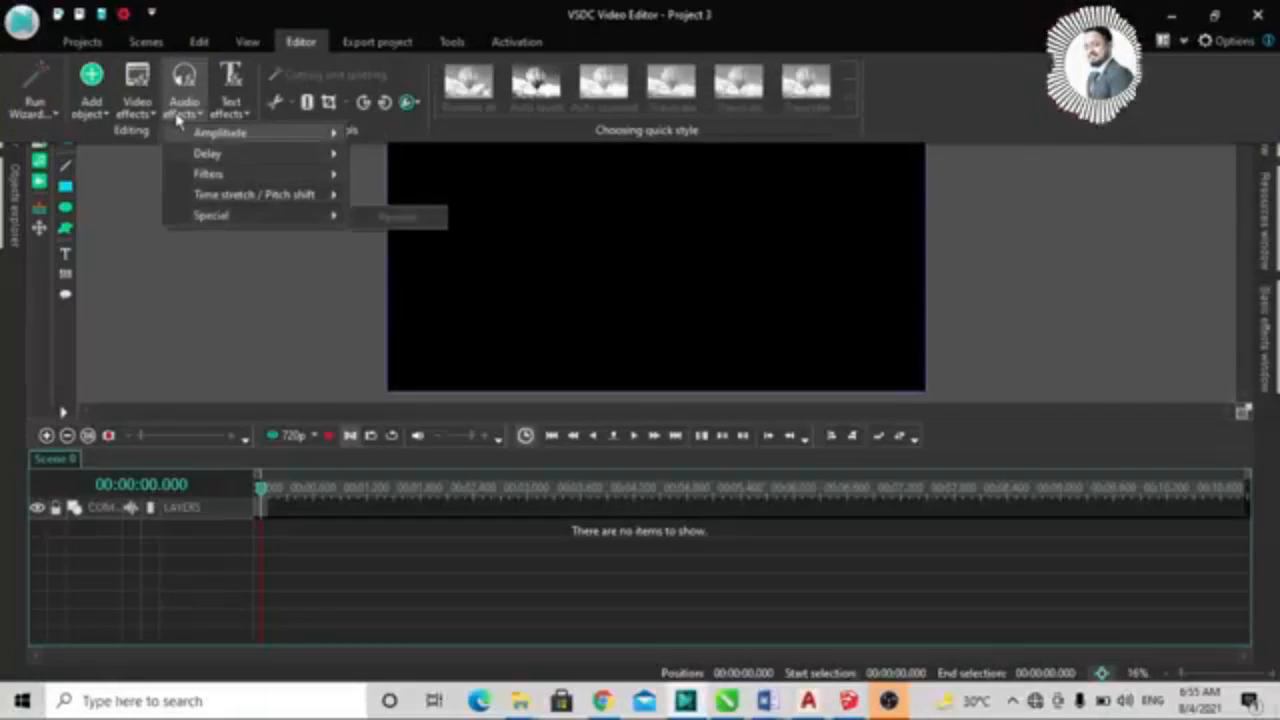
mouse_move(185, 128)
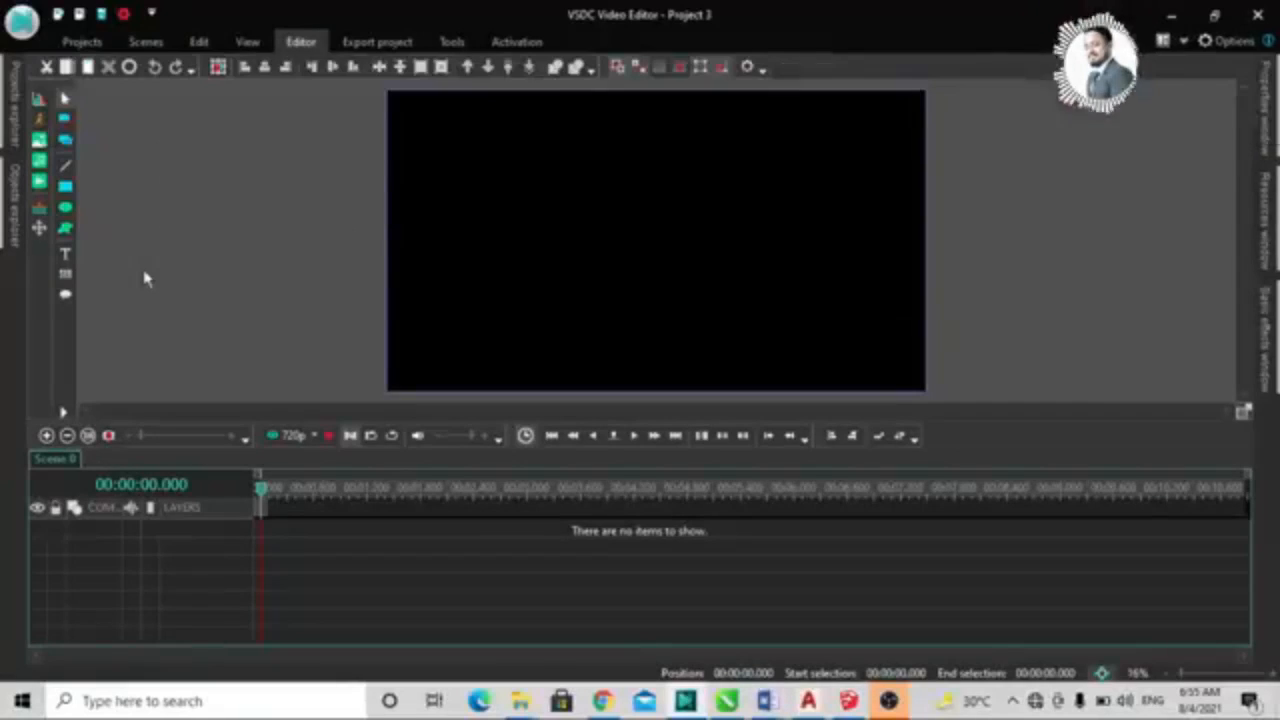
click(198, 45)
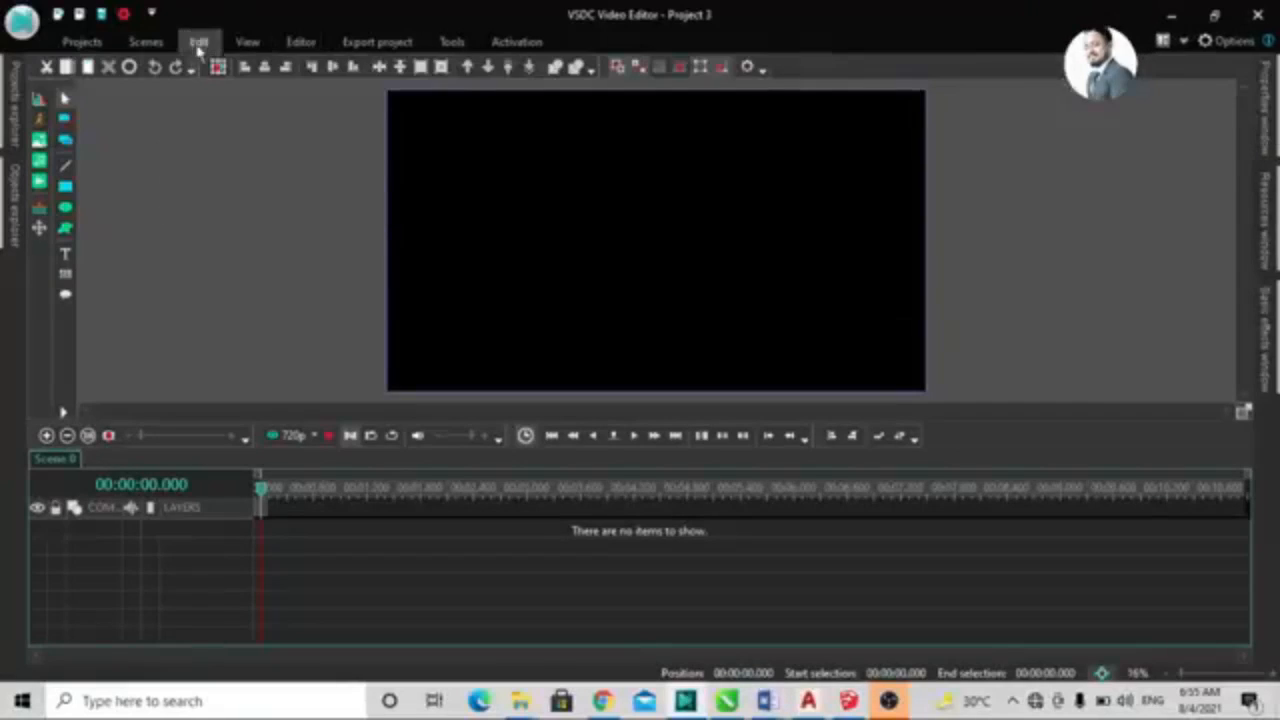
click(301, 42)
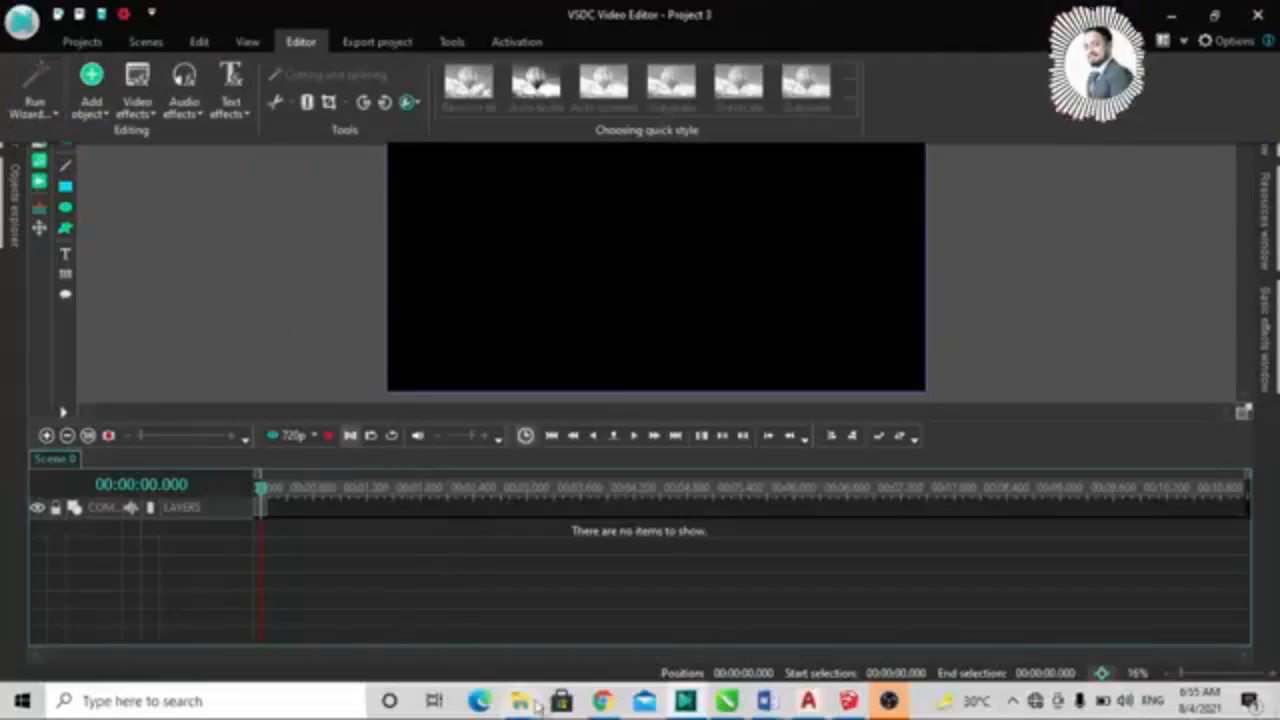
Step: Switch to File Explorer and bring the WAV file i from the up tutorials folder onto the empty VSDC timeline
mouse_move(522, 702)
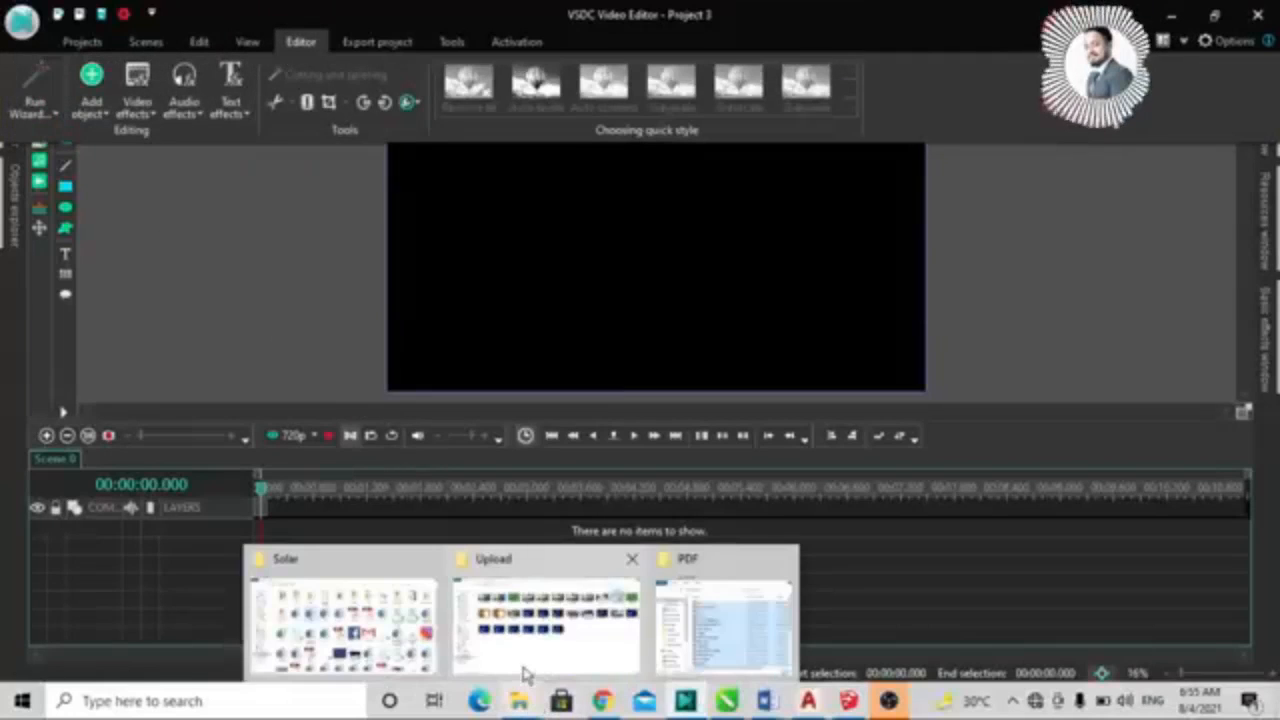
click(488, 646)
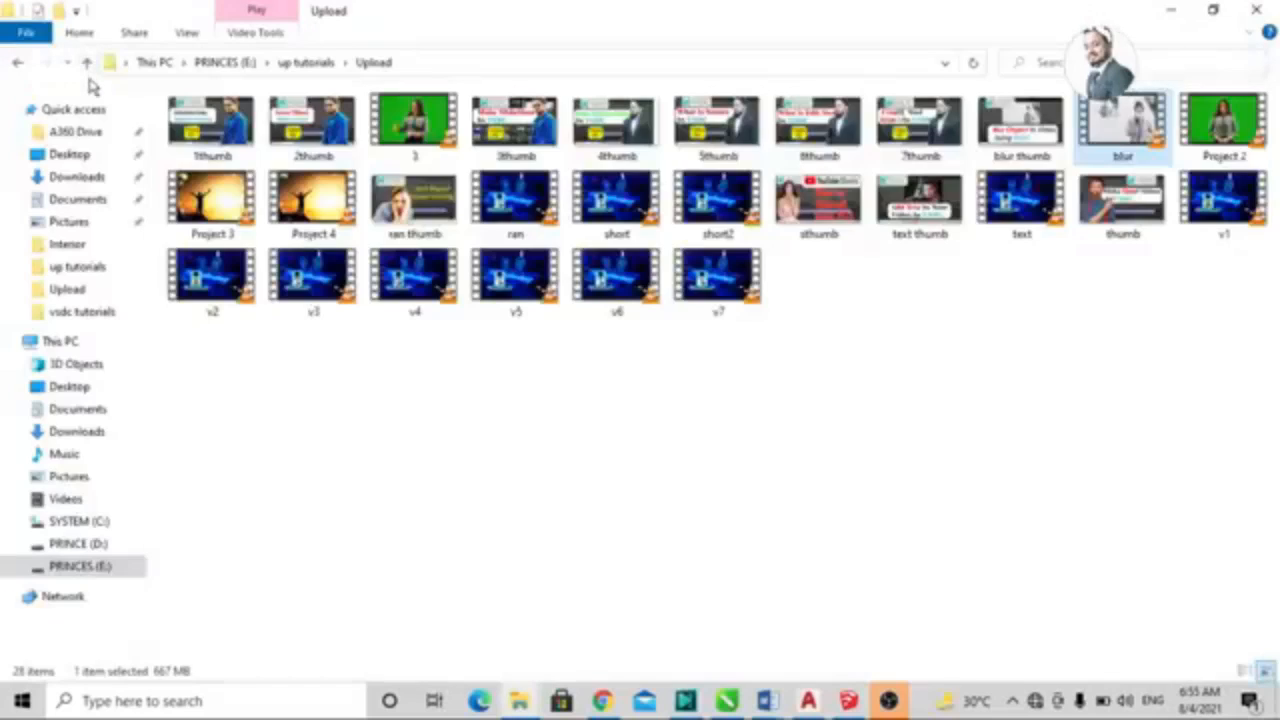
click(86, 62)
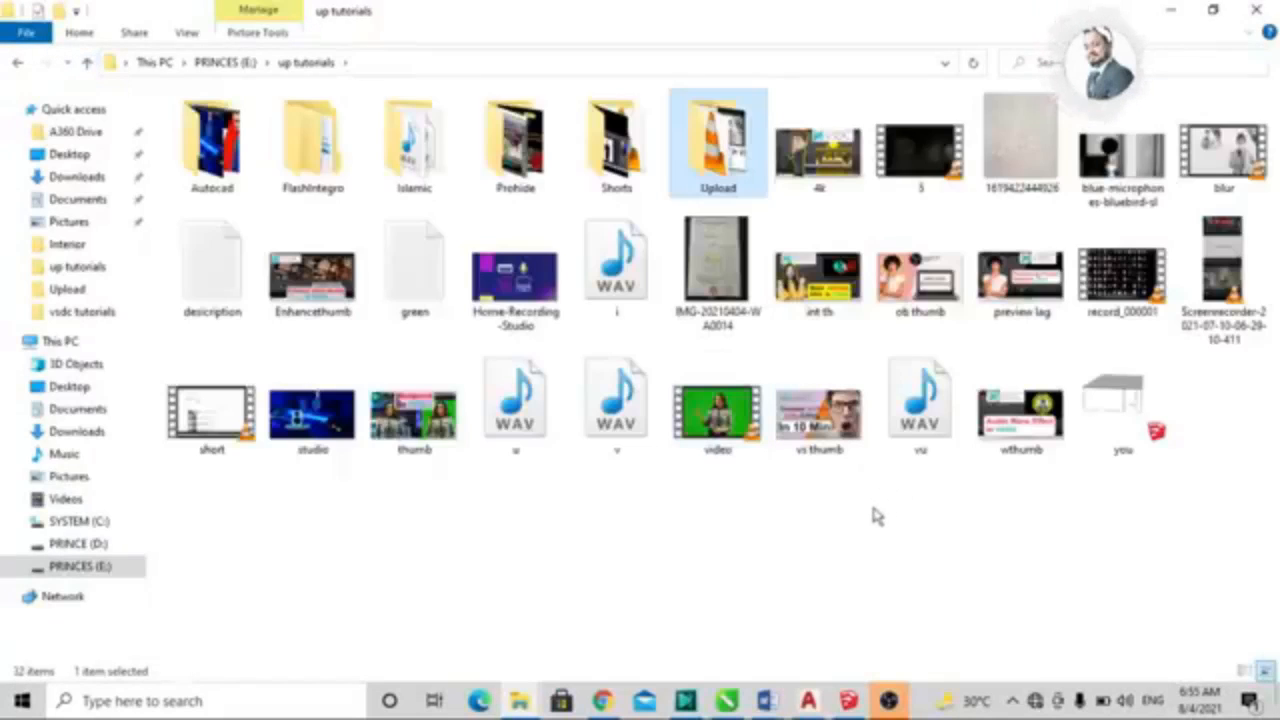
click(622, 290)
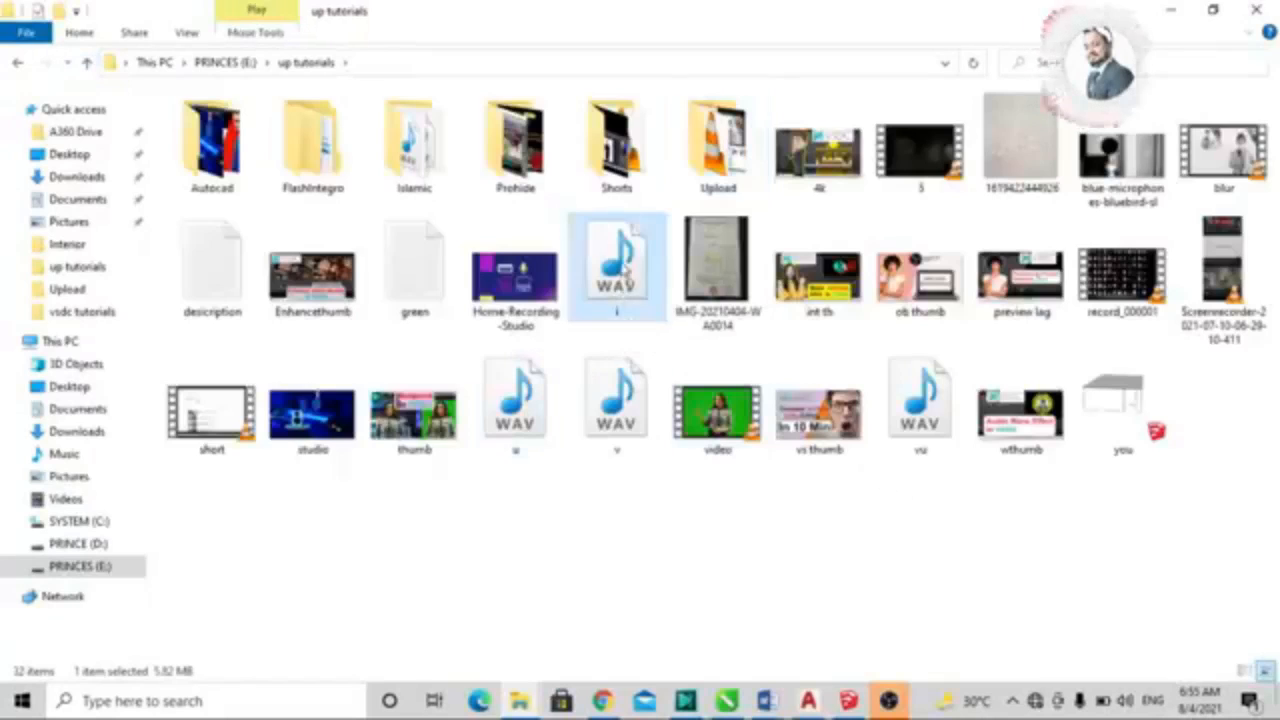
drag(885, 640, 618, 541)
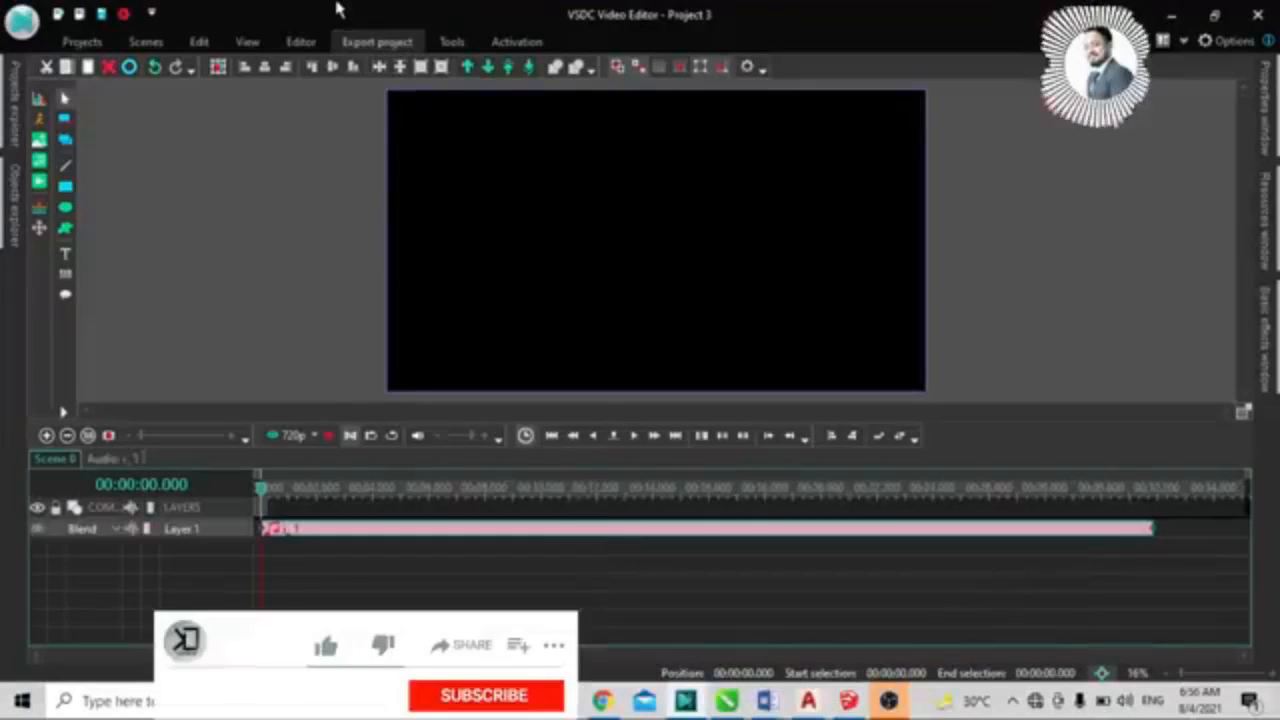
click(300, 43)
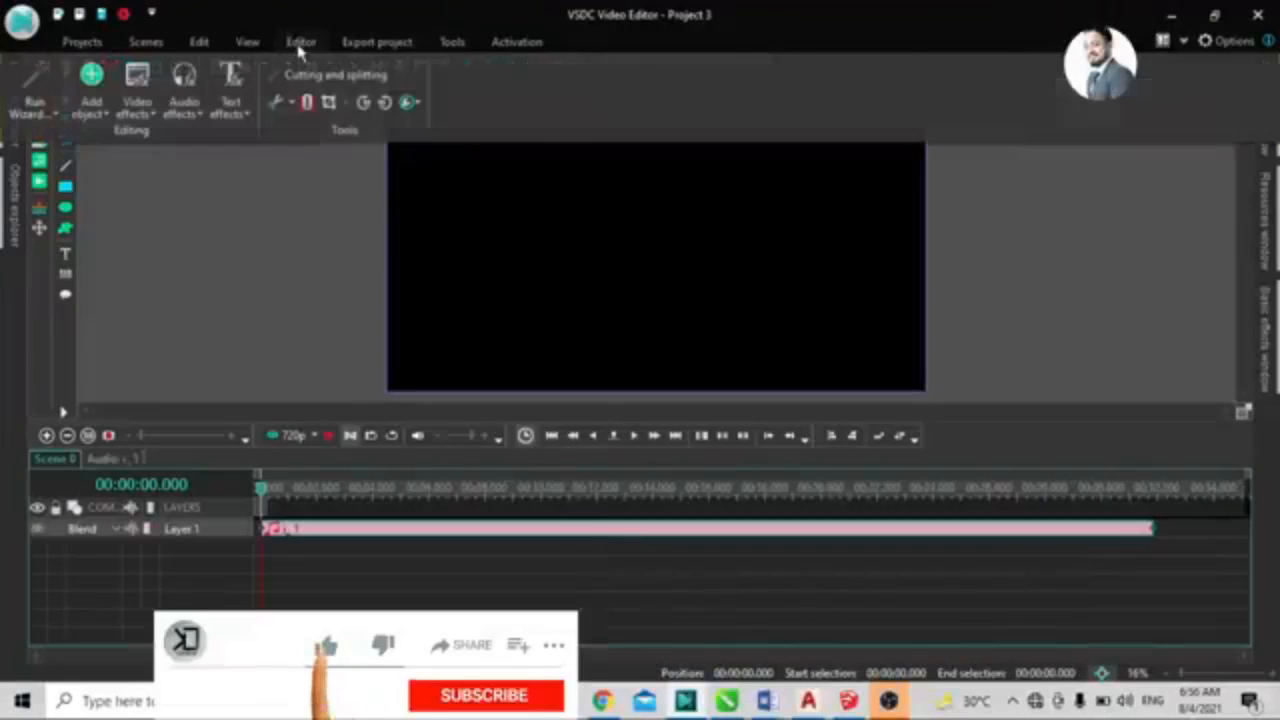
click(191, 120)
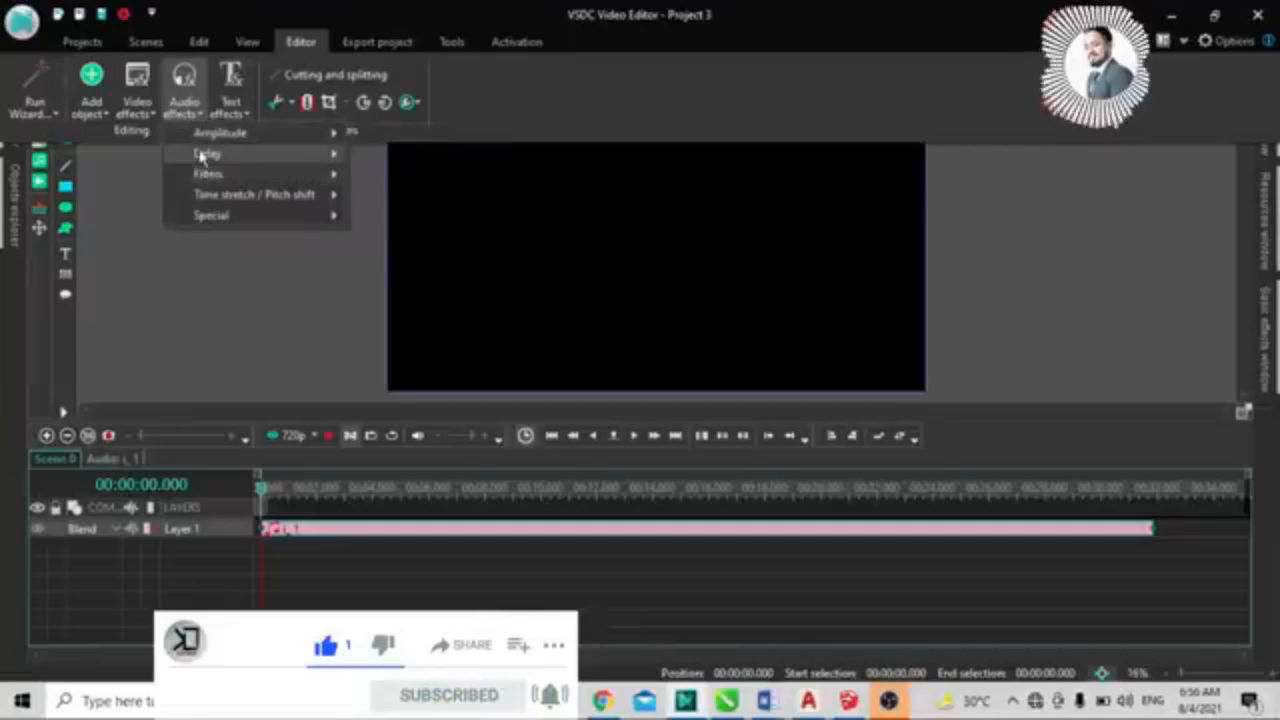
mouse_move(199, 134)
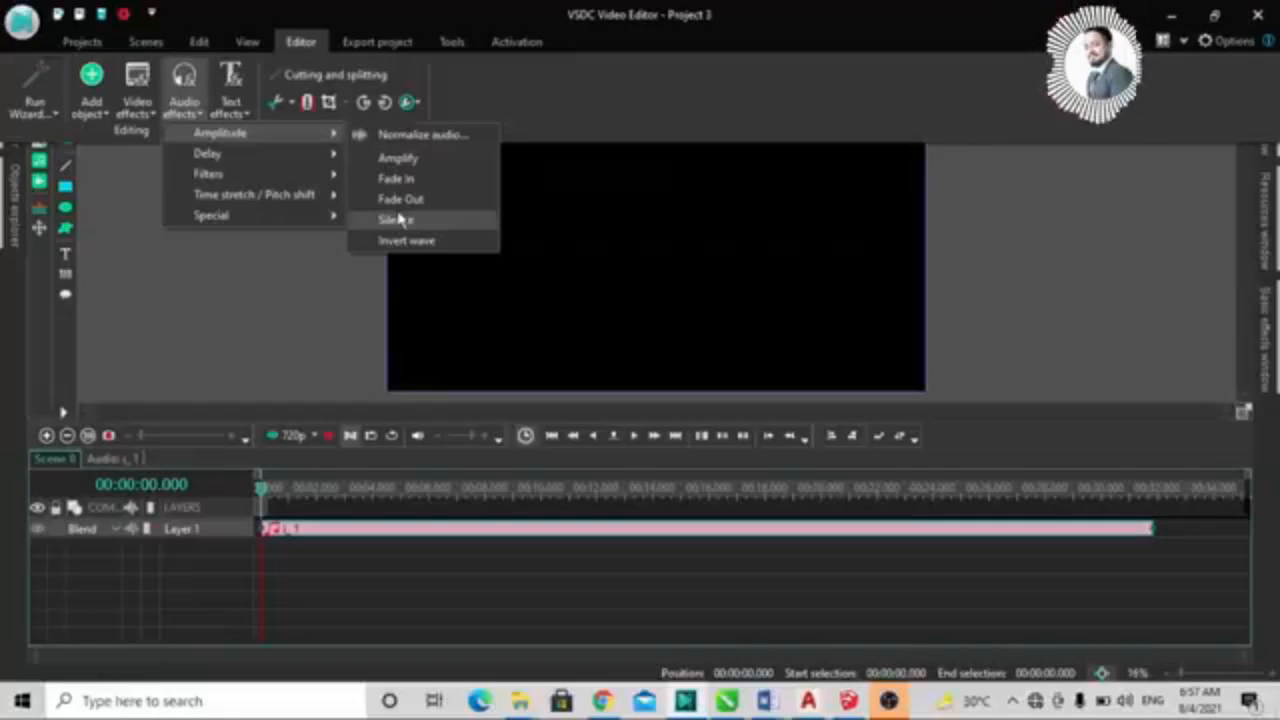
click(340, 600)
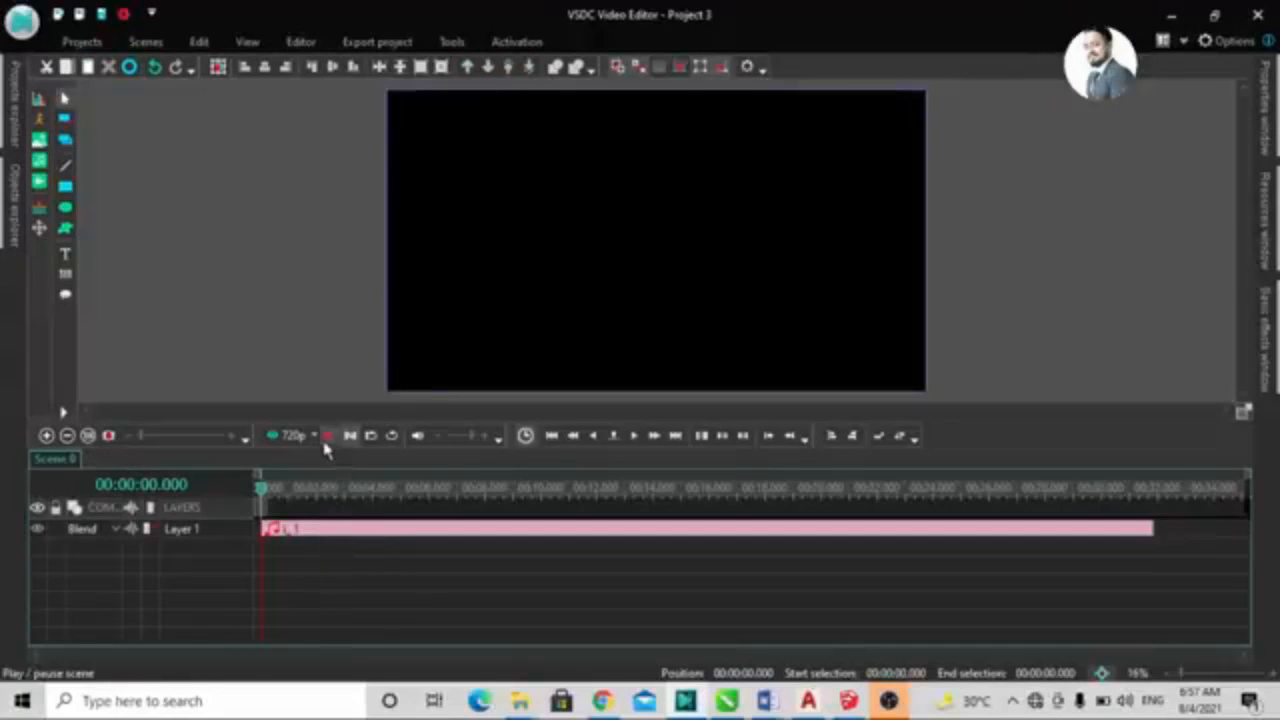
Step: Play the beginning of the imported audio and return the playhead to the start of the timeline
key(space)
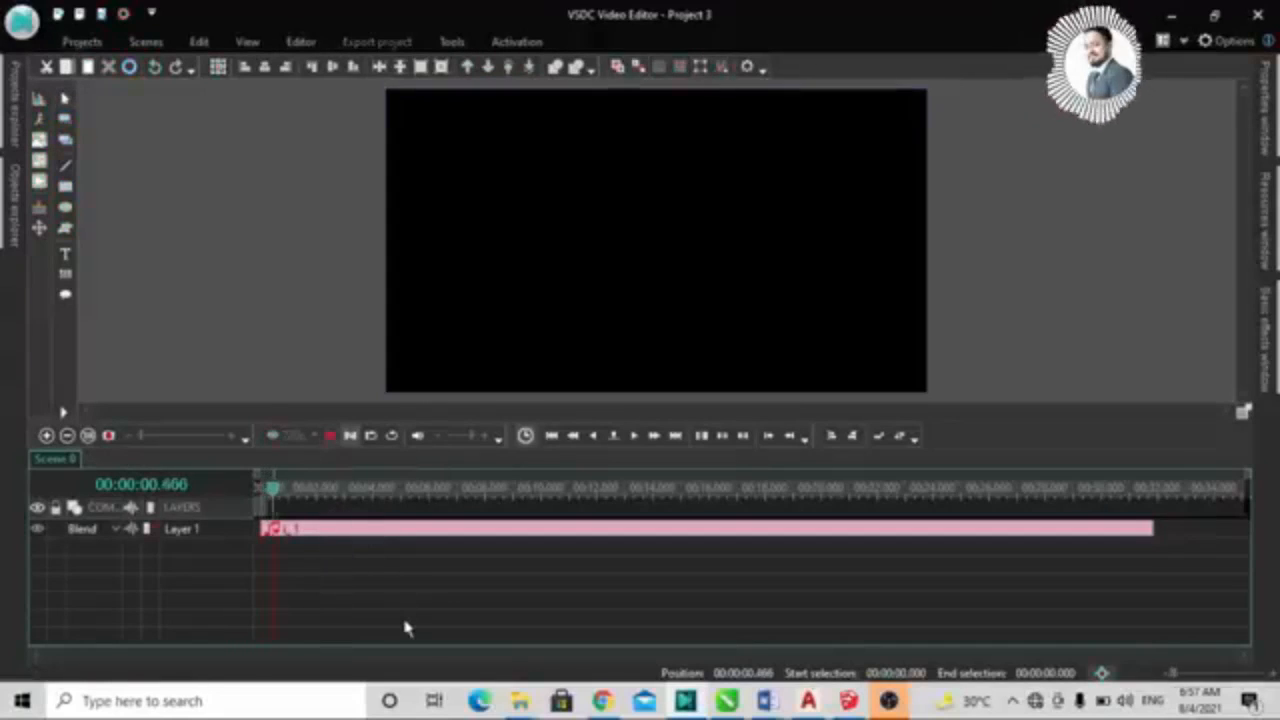
click(328, 441)
drag(334, 506, 200, 491)
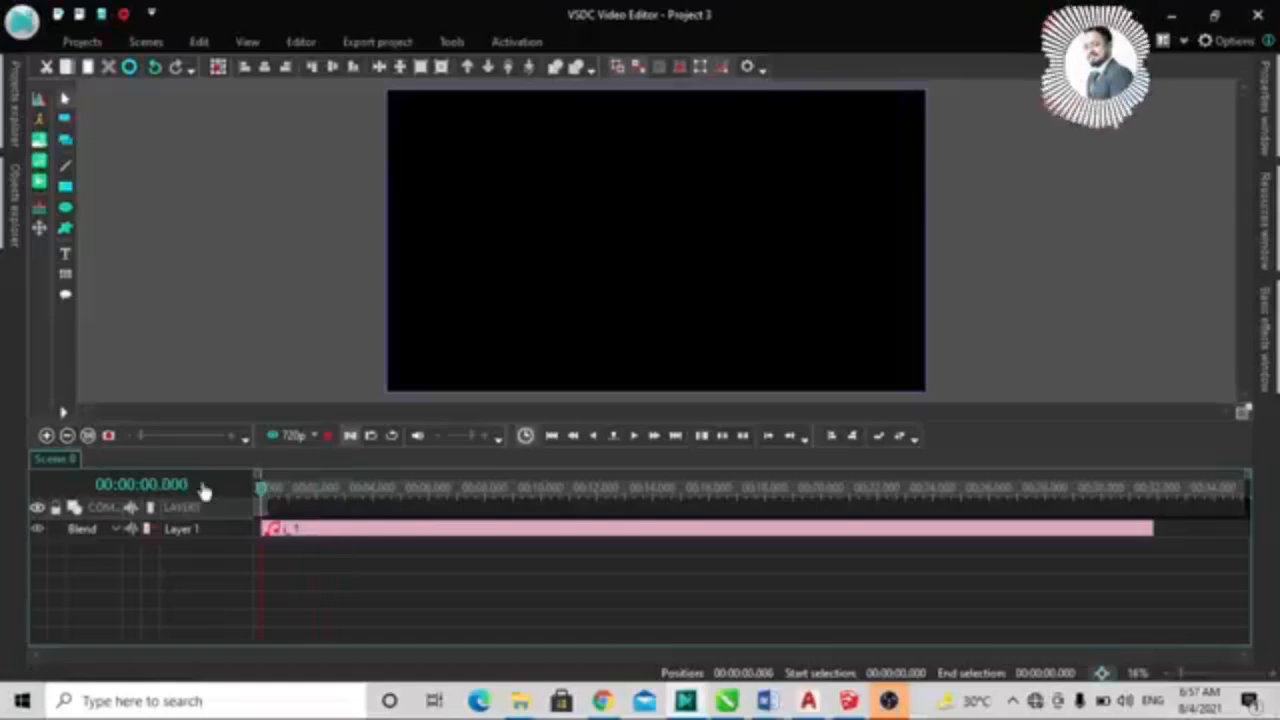
Step: Normalize the timeline's audio clip with the default sound normalization parameters and play its beginning
click(301, 44)
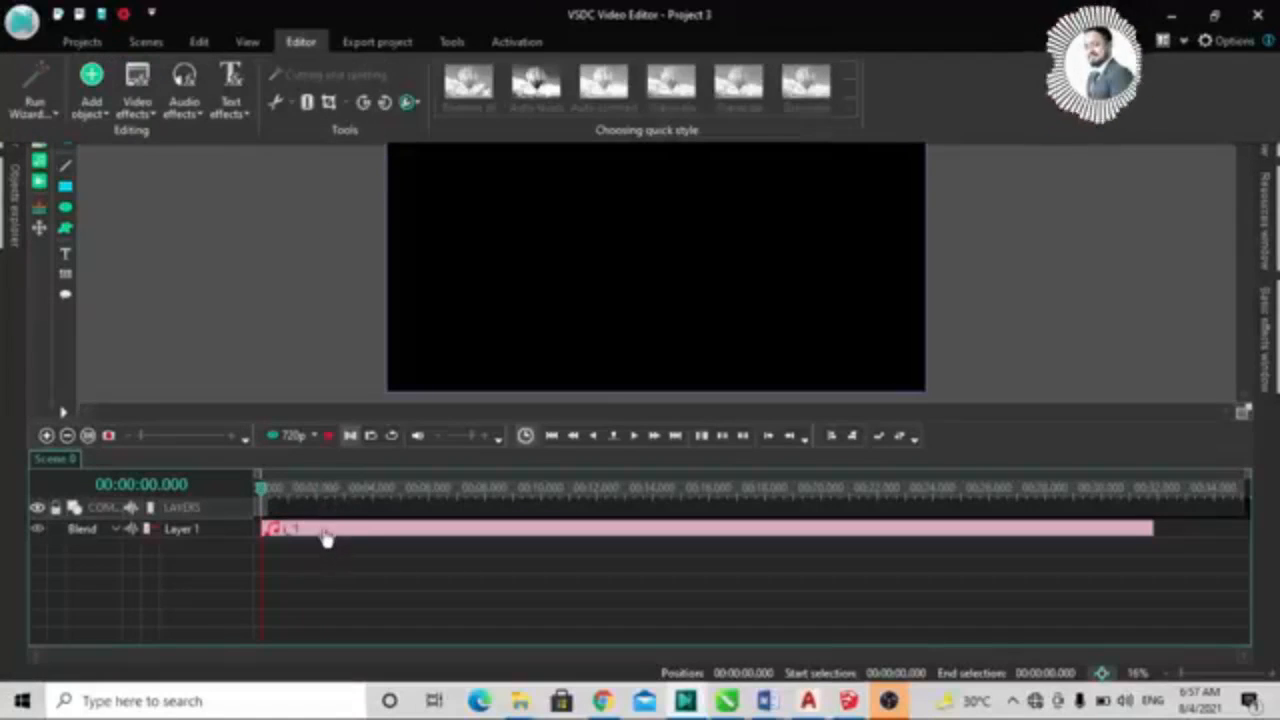
click(323, 536)
click(304, 44)
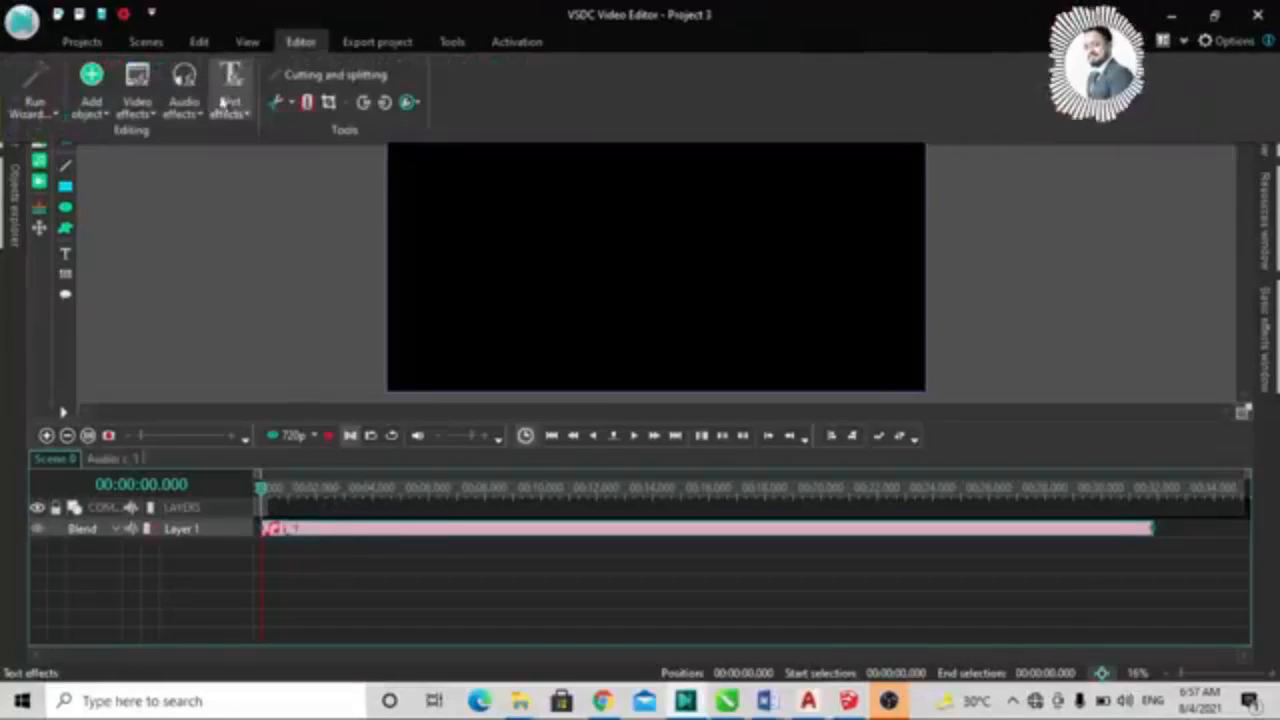
click(190, 114)
mouse_move(225, 133)
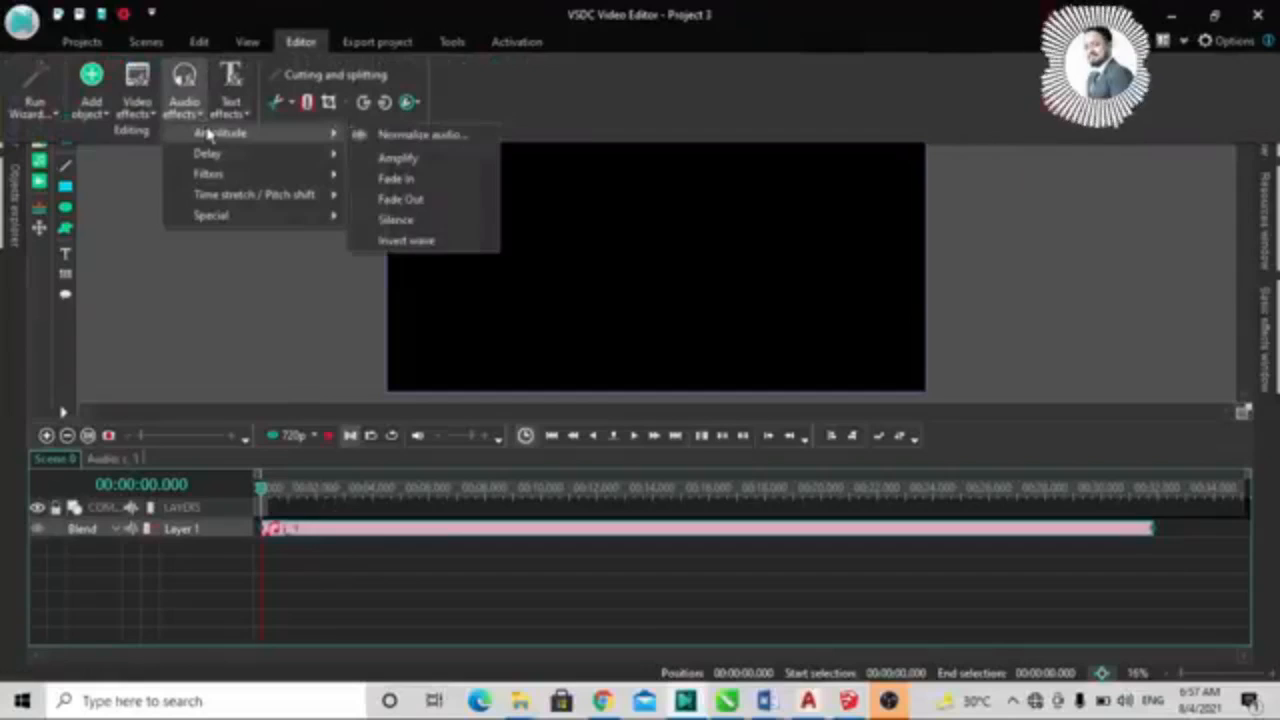
click(395, 136)
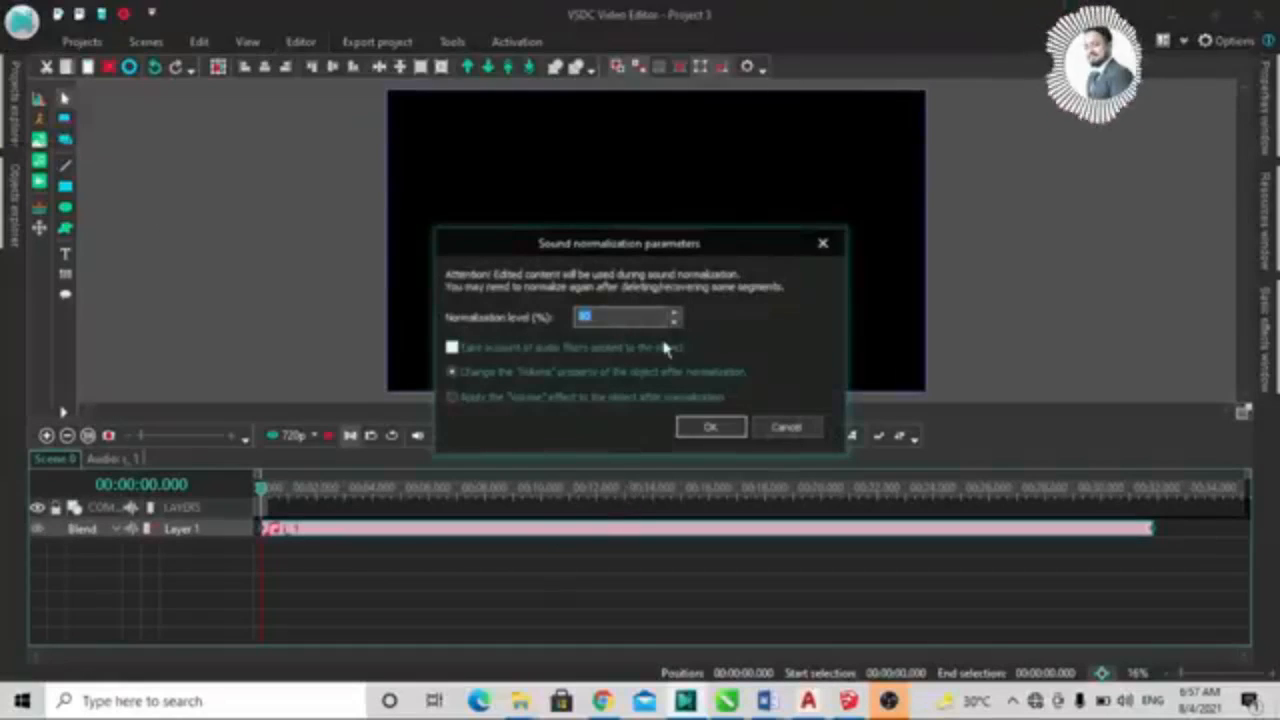
click(700, 430)
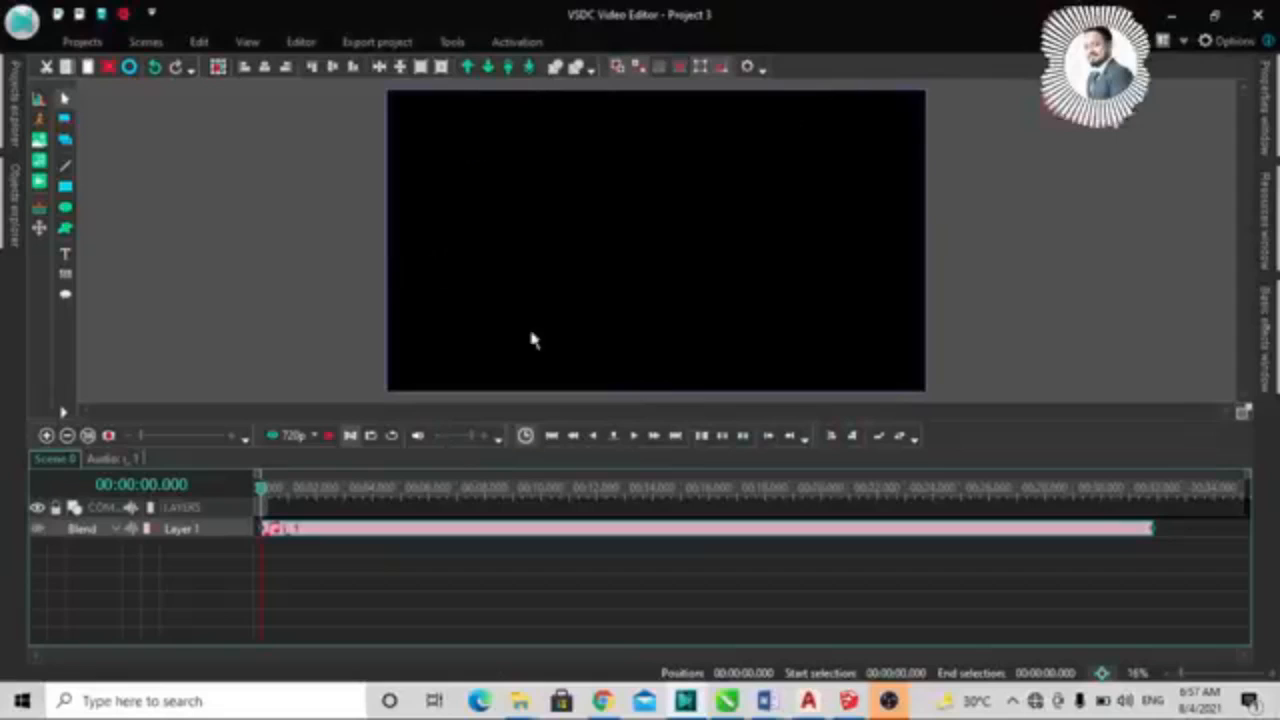
click(327, 437)
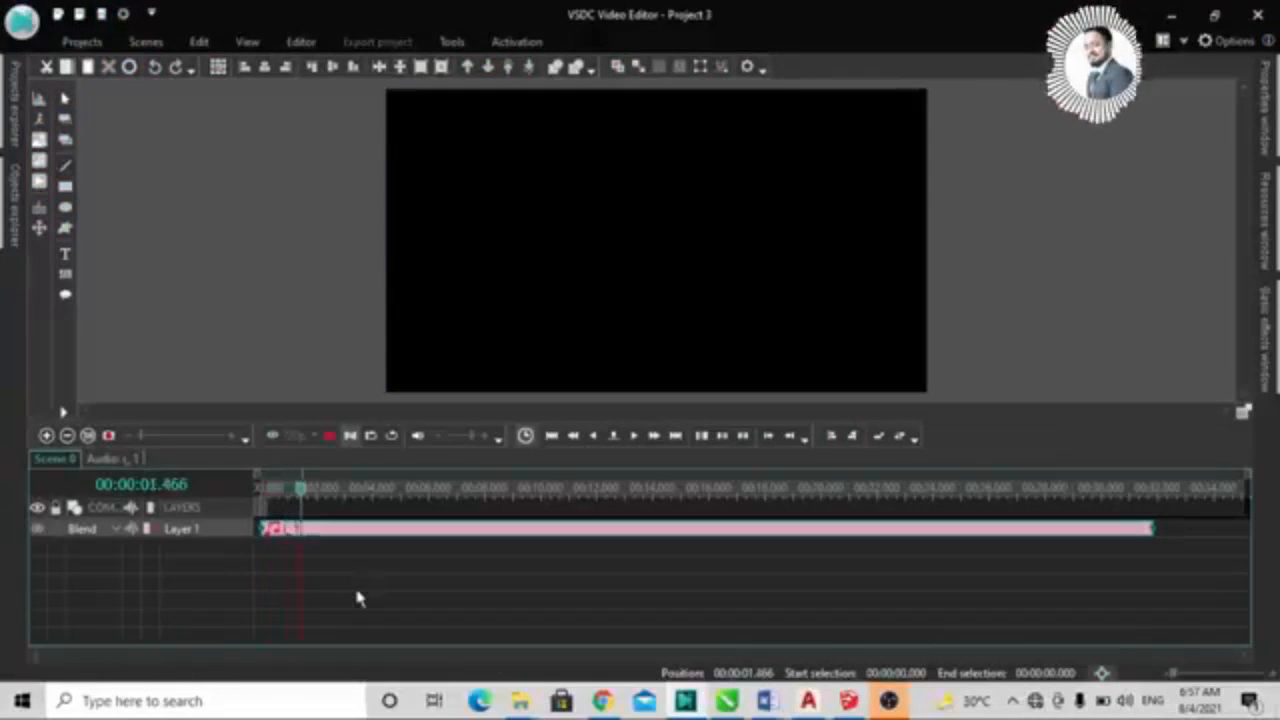
click(331, 437)
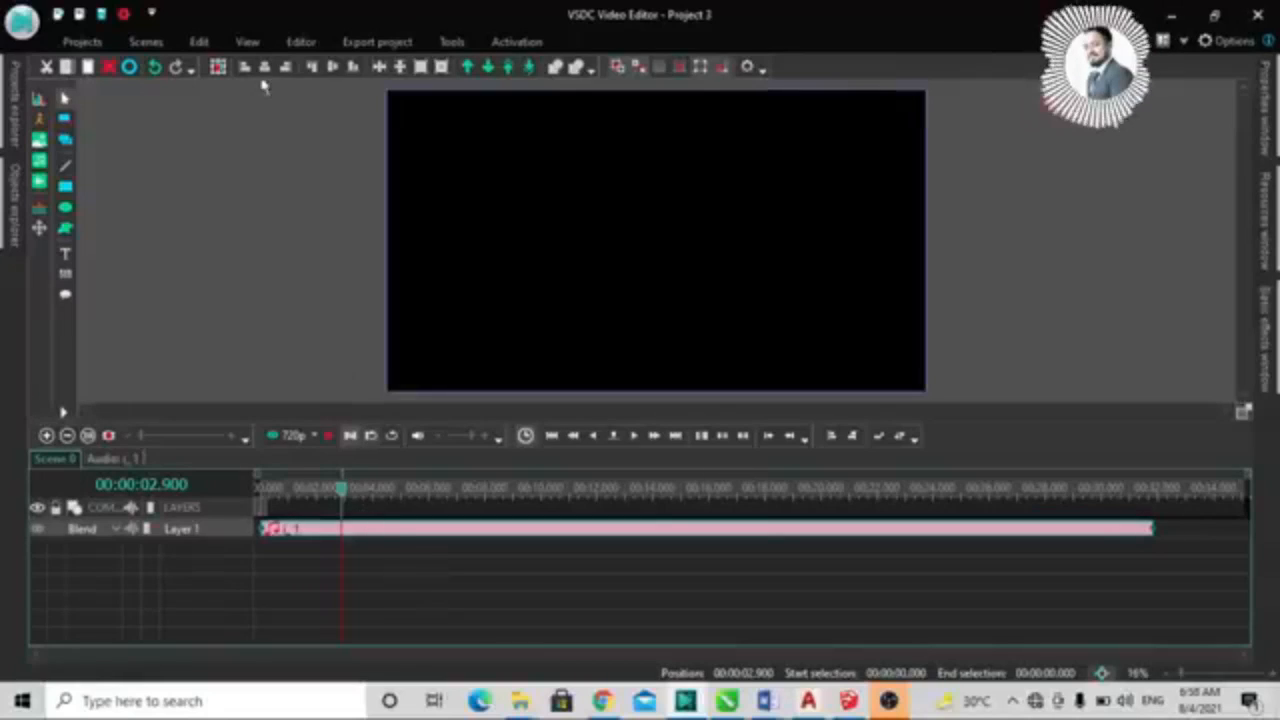
Step: Normalize the audio clip again with the normalization level set to 92%, applying it to the object's Volume property
click(300, 42)
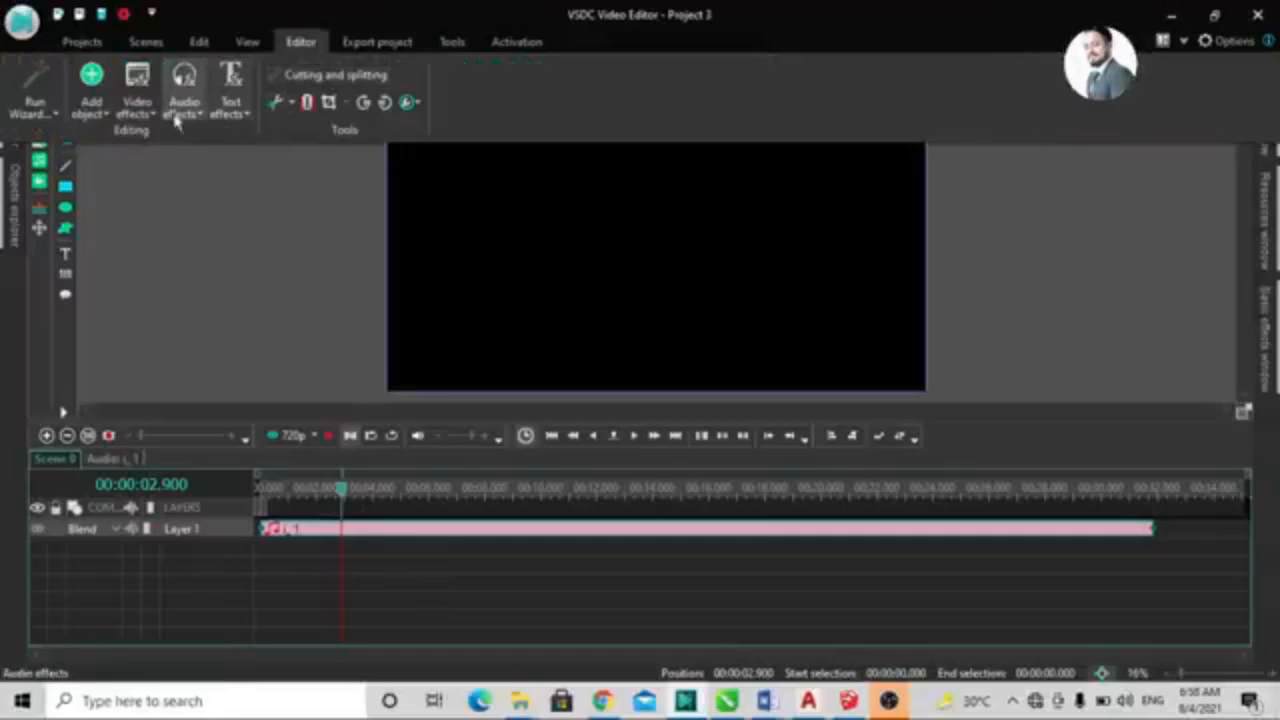
click(176, 116)
mouse_move(247, 157)
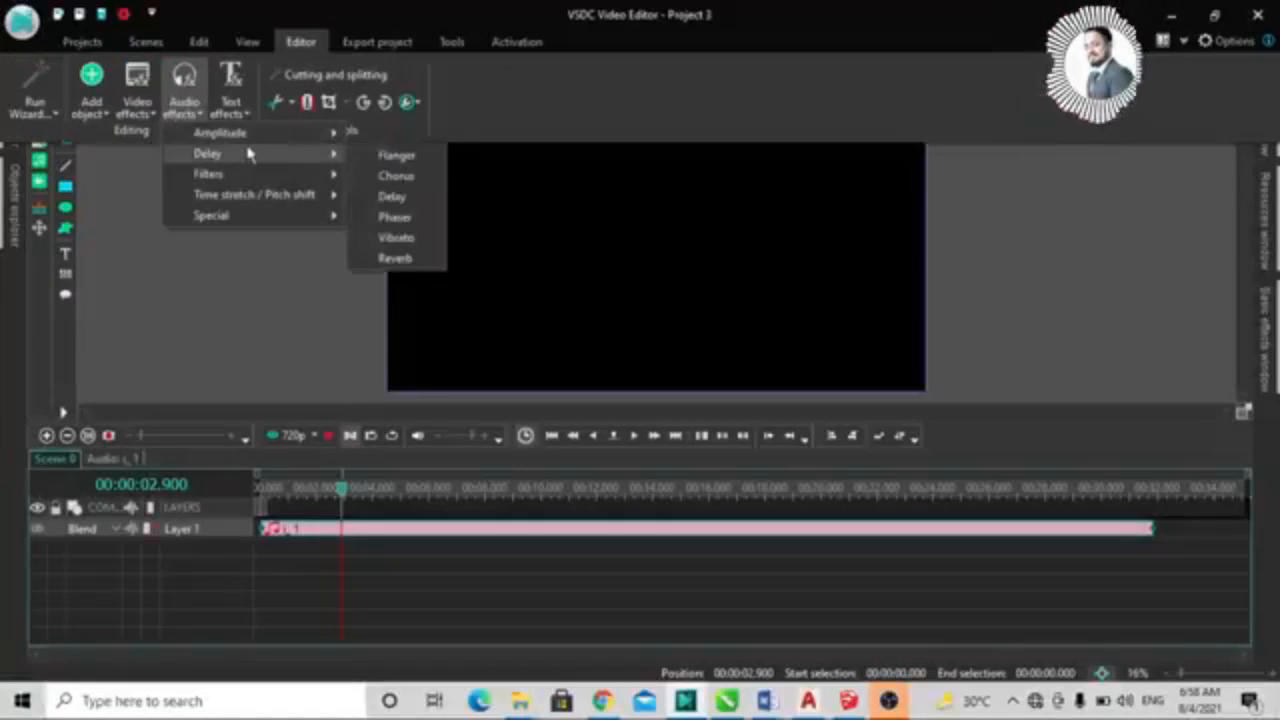
mouse_move(249, 134)
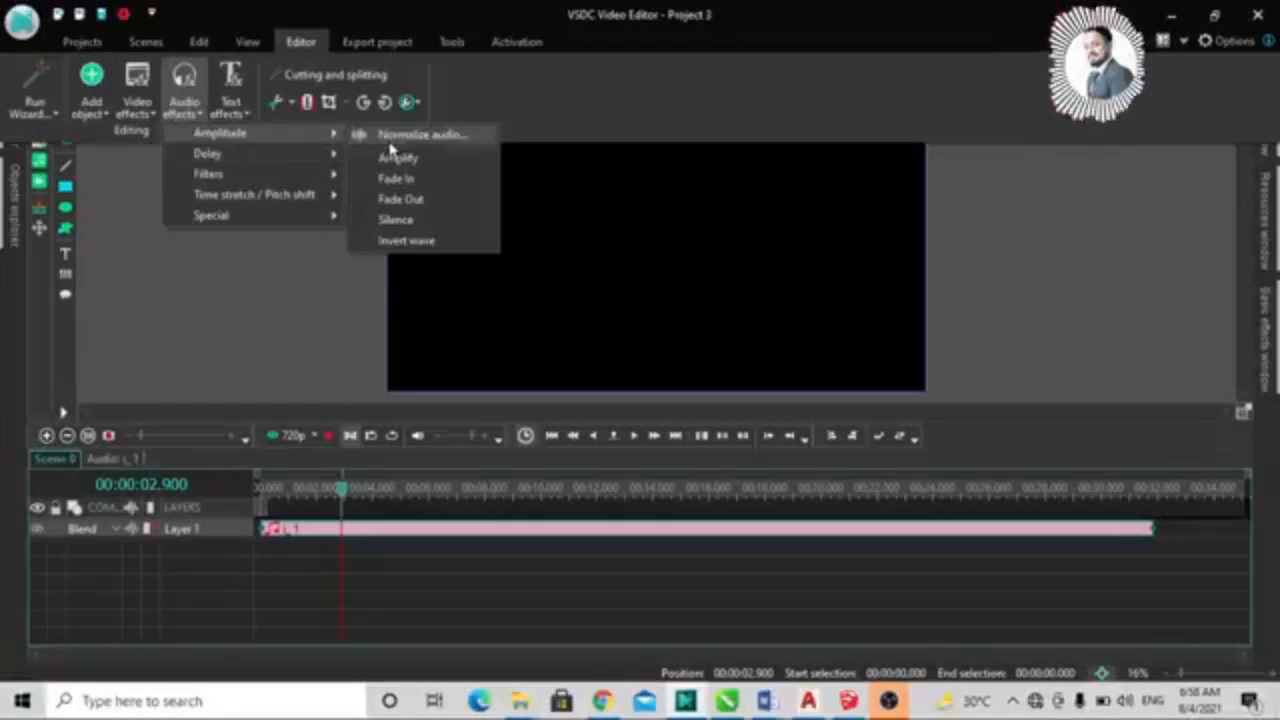
click(390, 145)
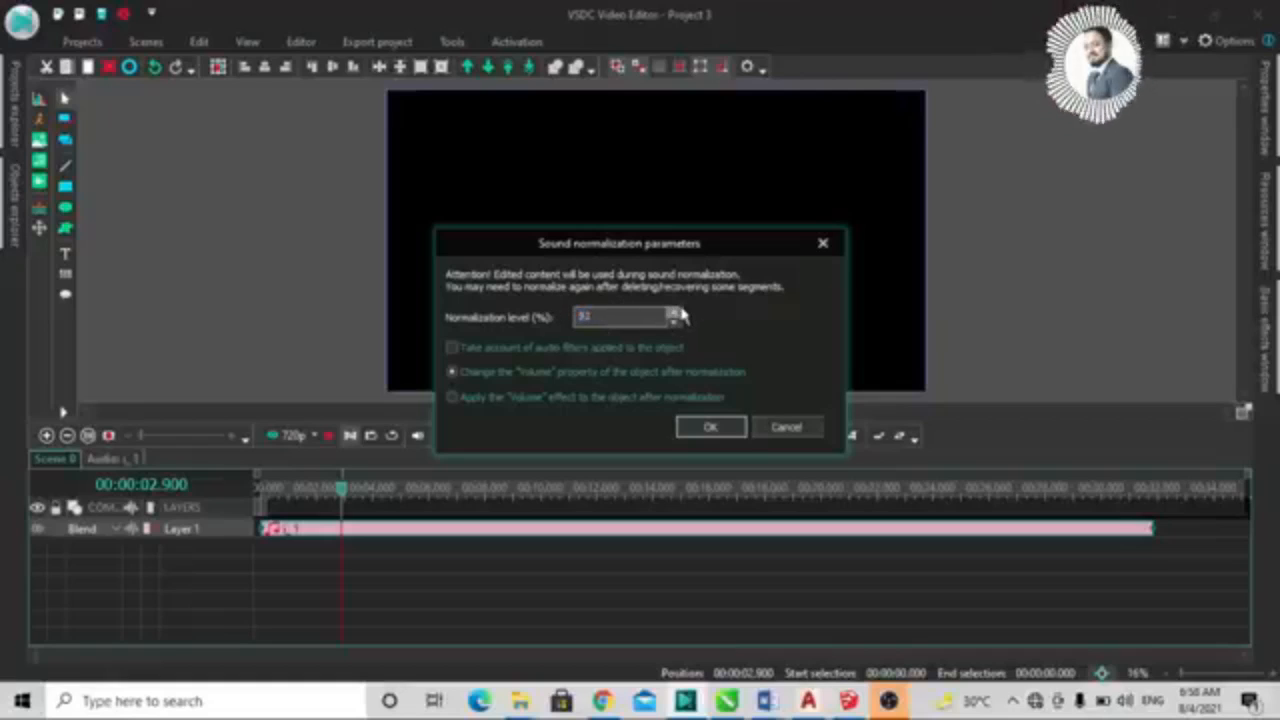
click(709, 427)
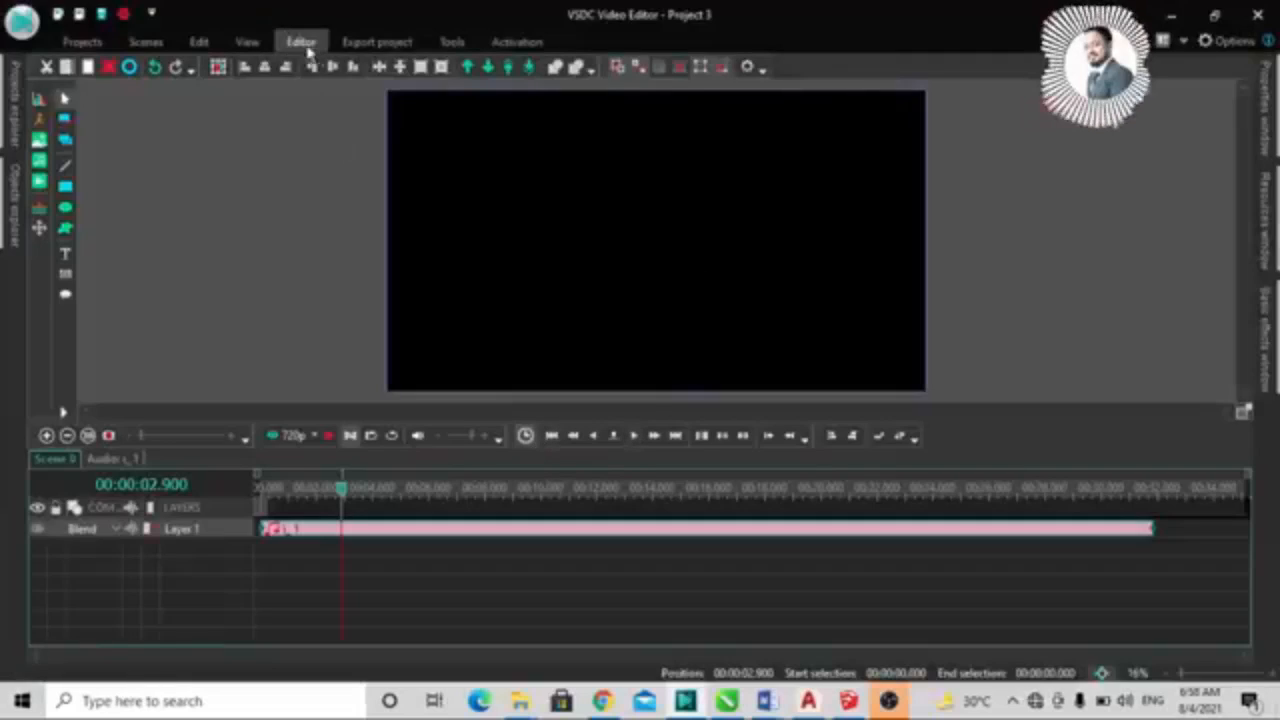
Step: Play the re-normalized audio clip for a few seconds from the current playhead position
click(349, 436)
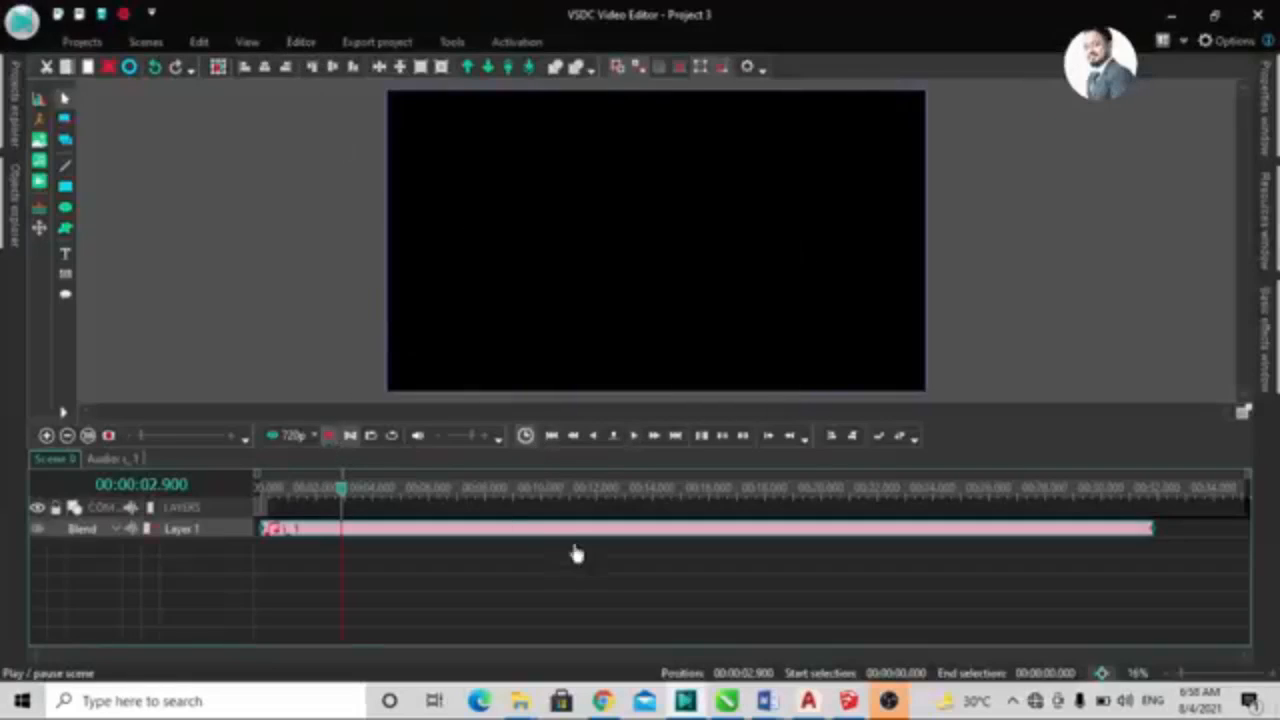
click(330, 437)
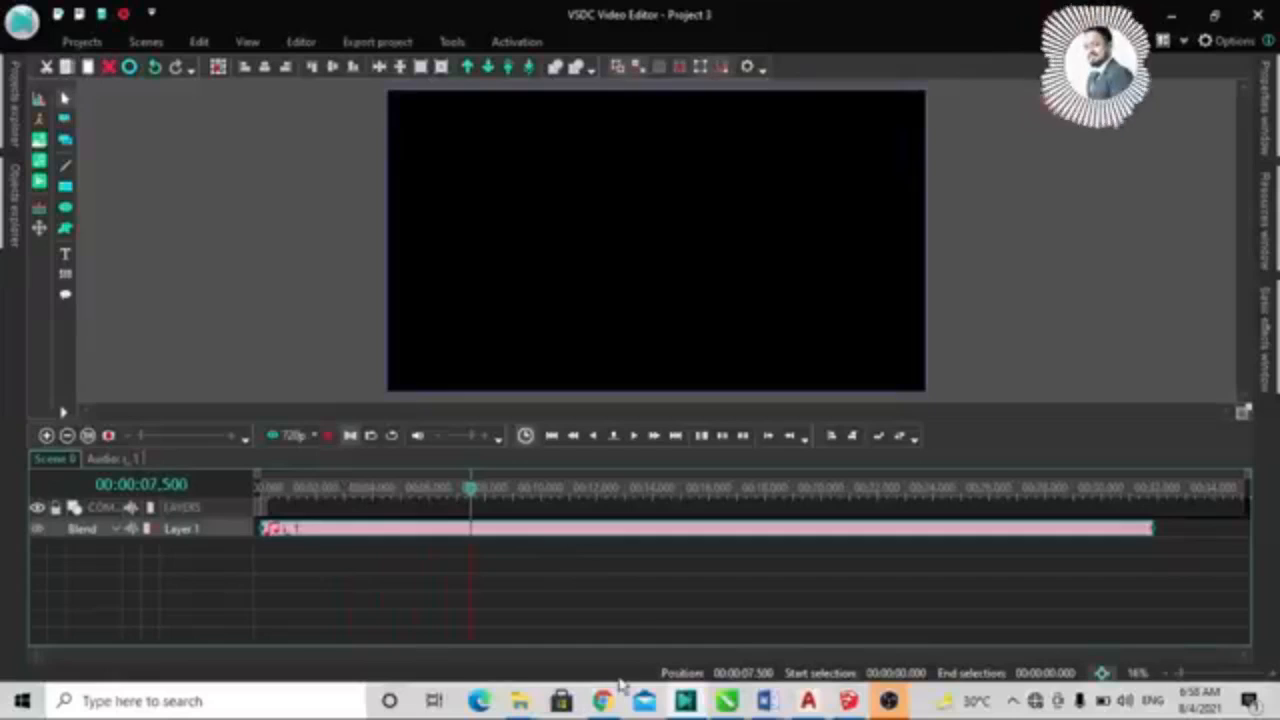
click(330, 437)
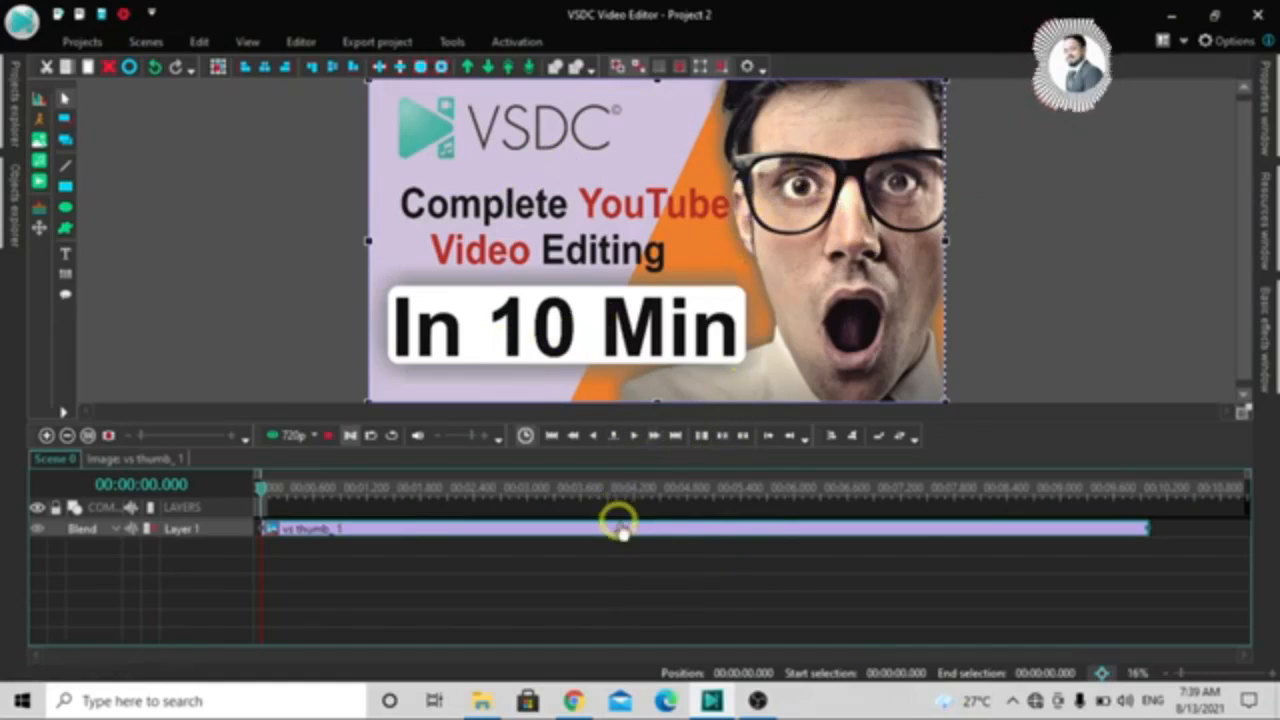
Step: Apply the Old Film 1 quick style to the vs thumb_ 1 image clip on the timeline
click(504, 558)
click(377, 528)
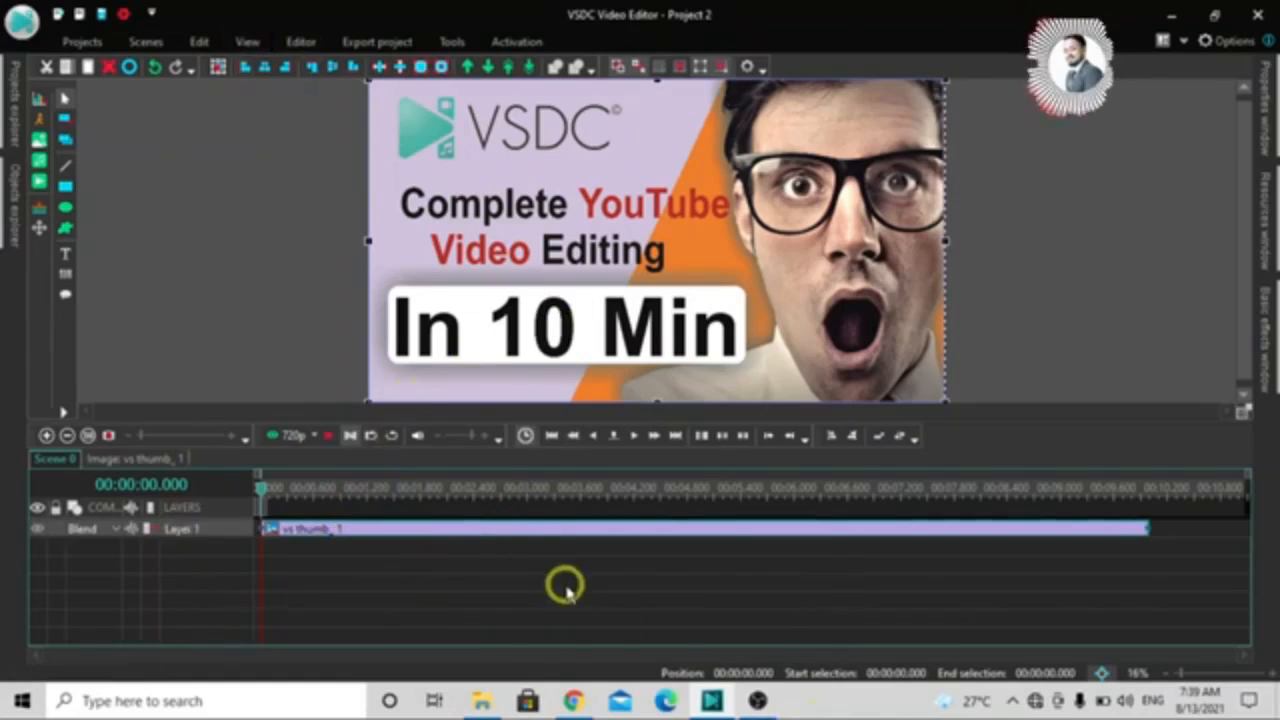
click(300, 40)
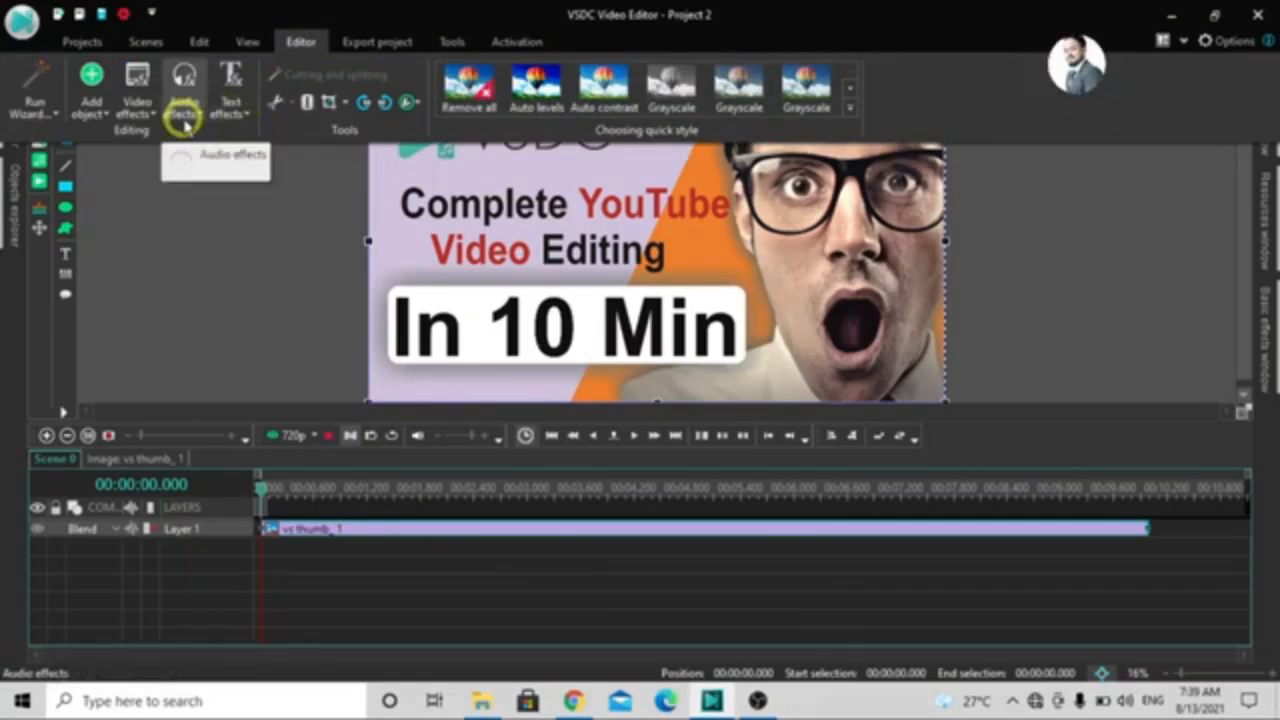
key(Page_Up)
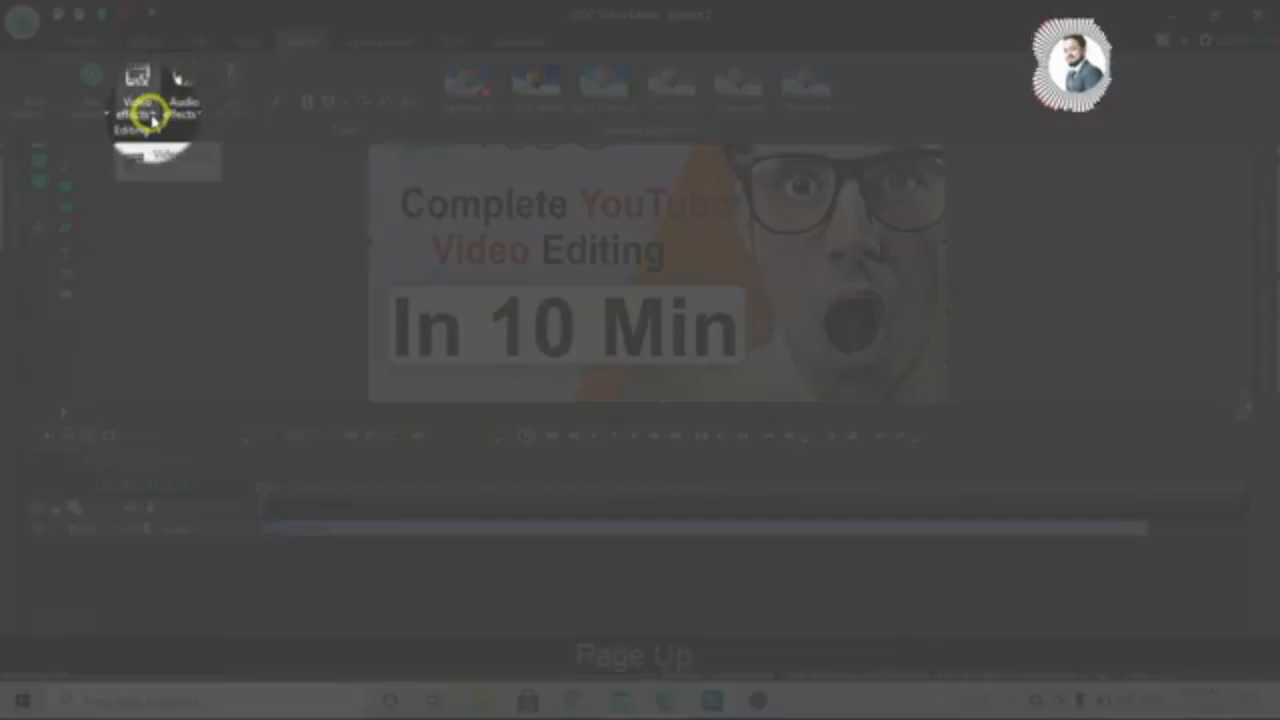
key(Page_Up)
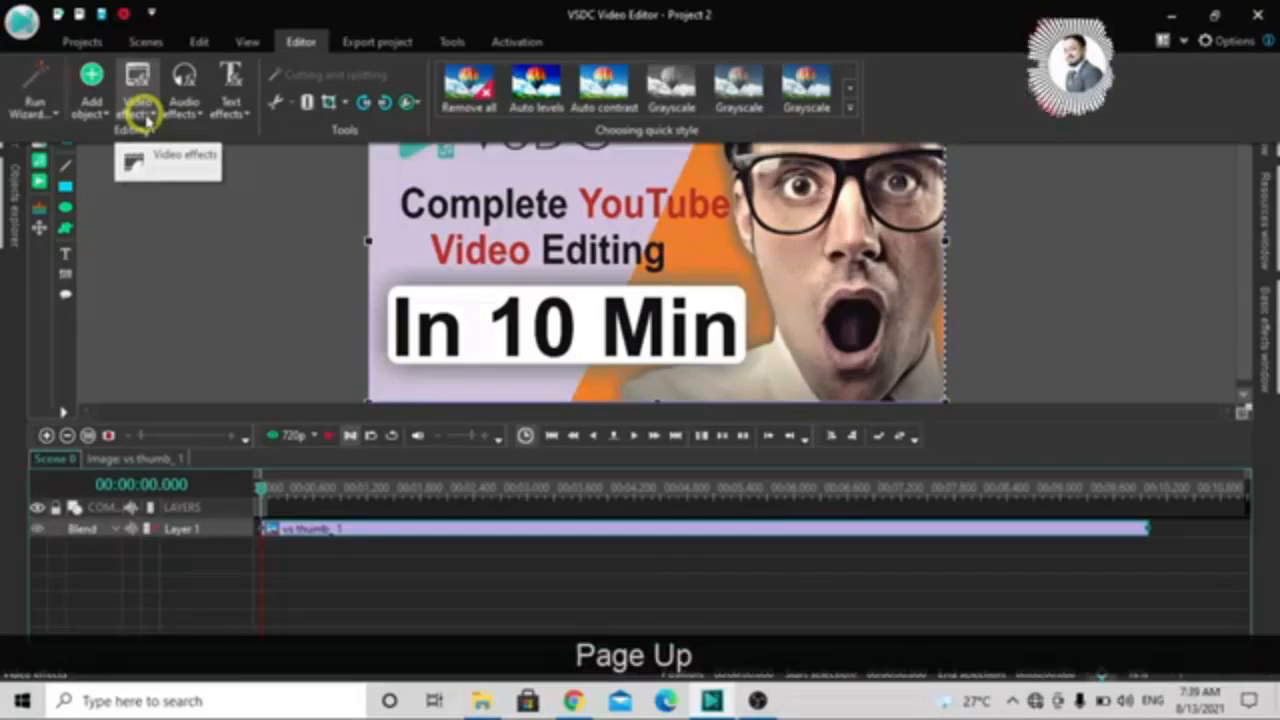
key(Page_Up)
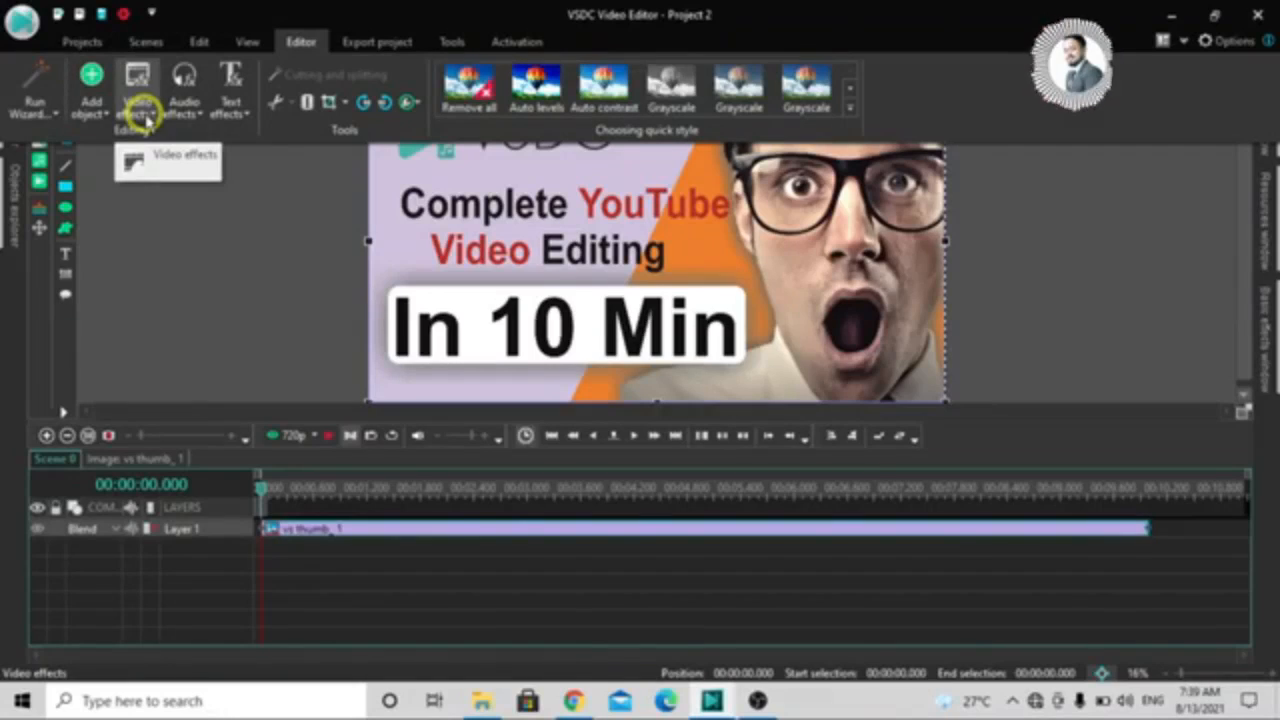
click(143, 115)
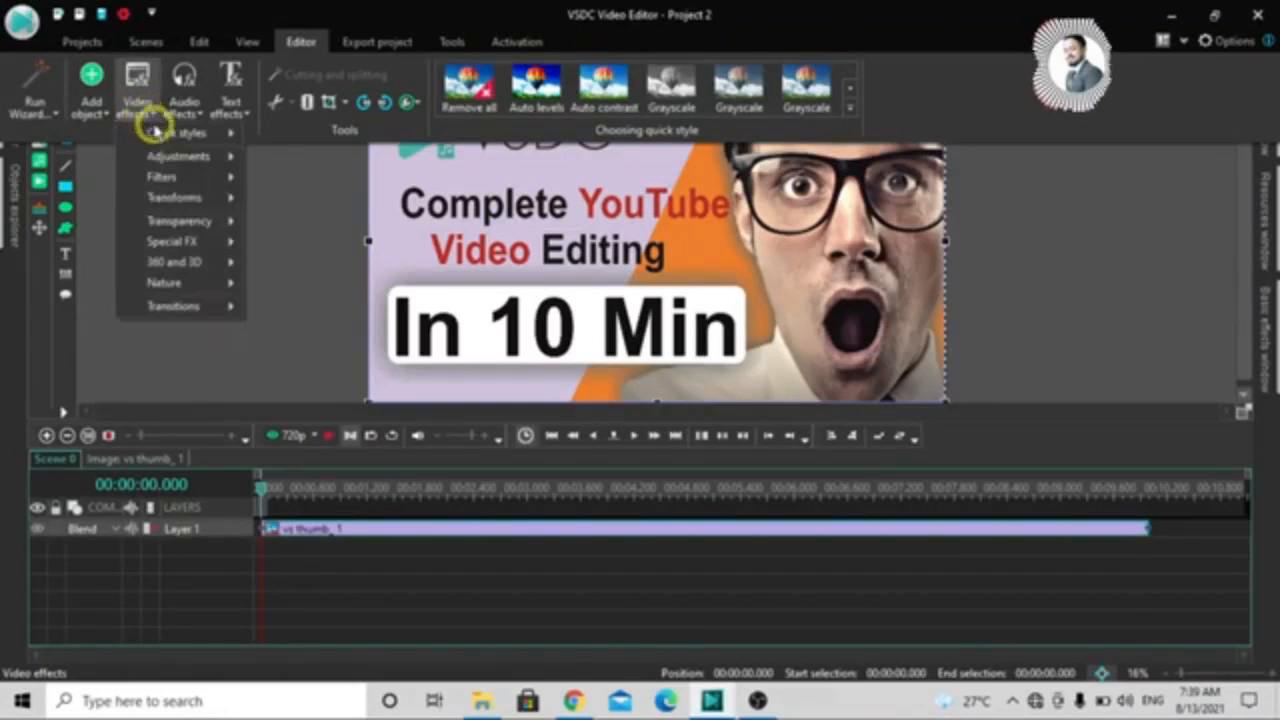
mouse_move(163, 134)
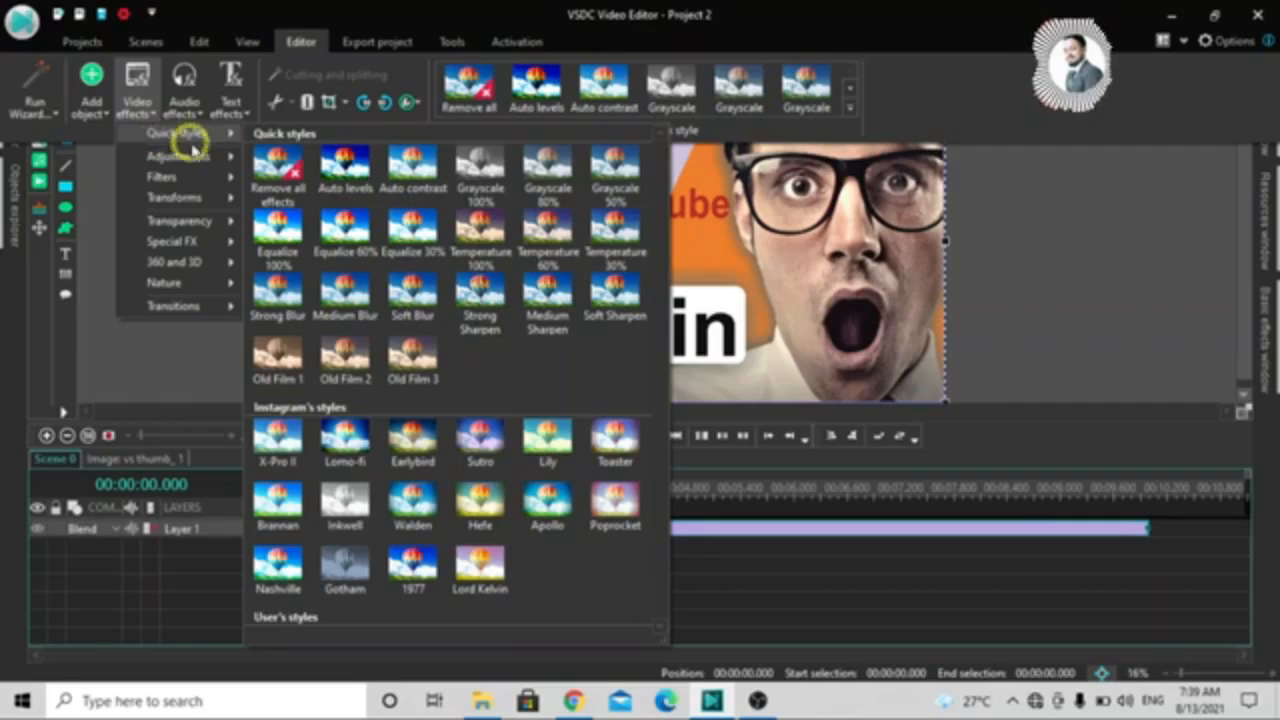
key(Page_Down)
key(Page_Down)
click(286, 366)
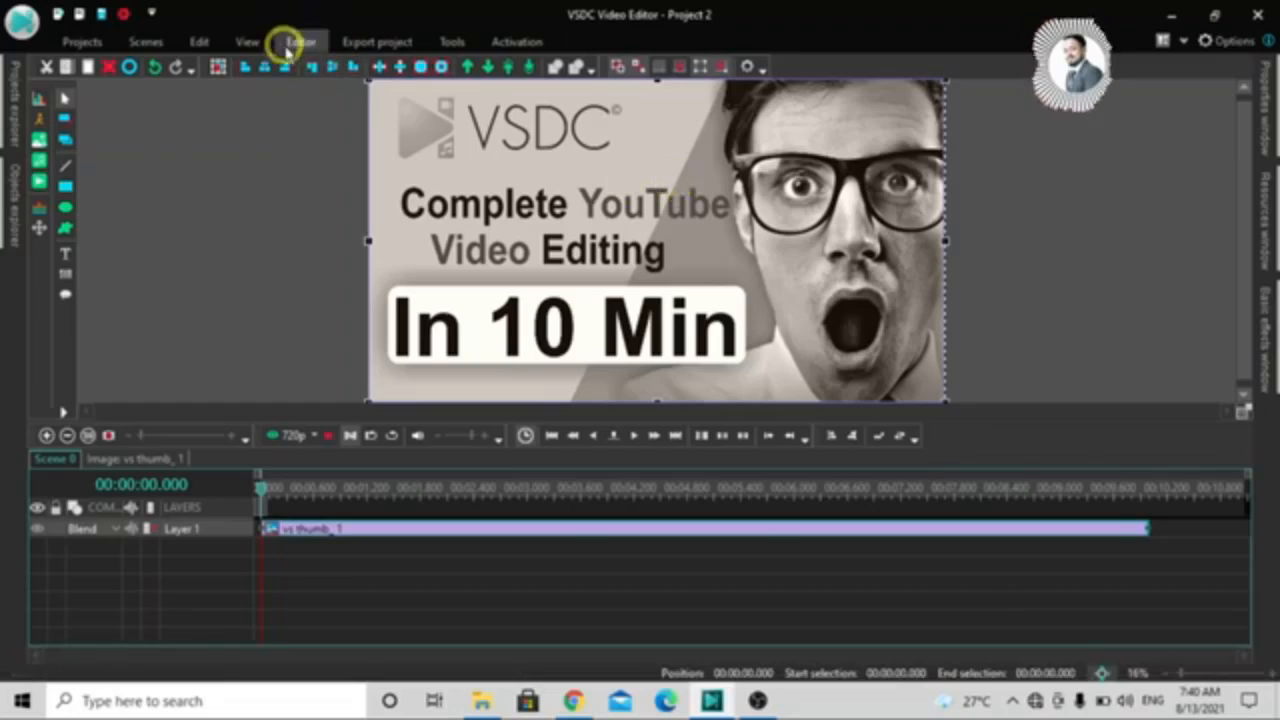
Step: Strip the applied style from the image clip with the Remove all effects quick style
click(301, 42)
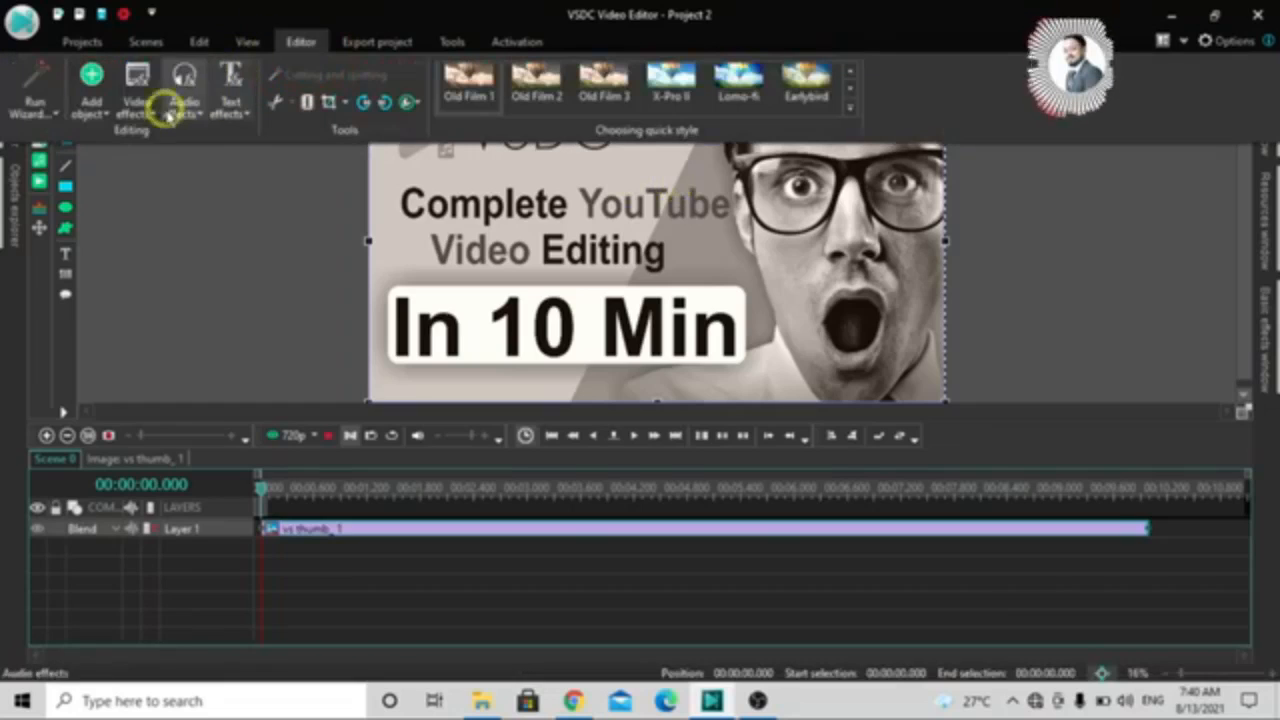
click(138, 110)
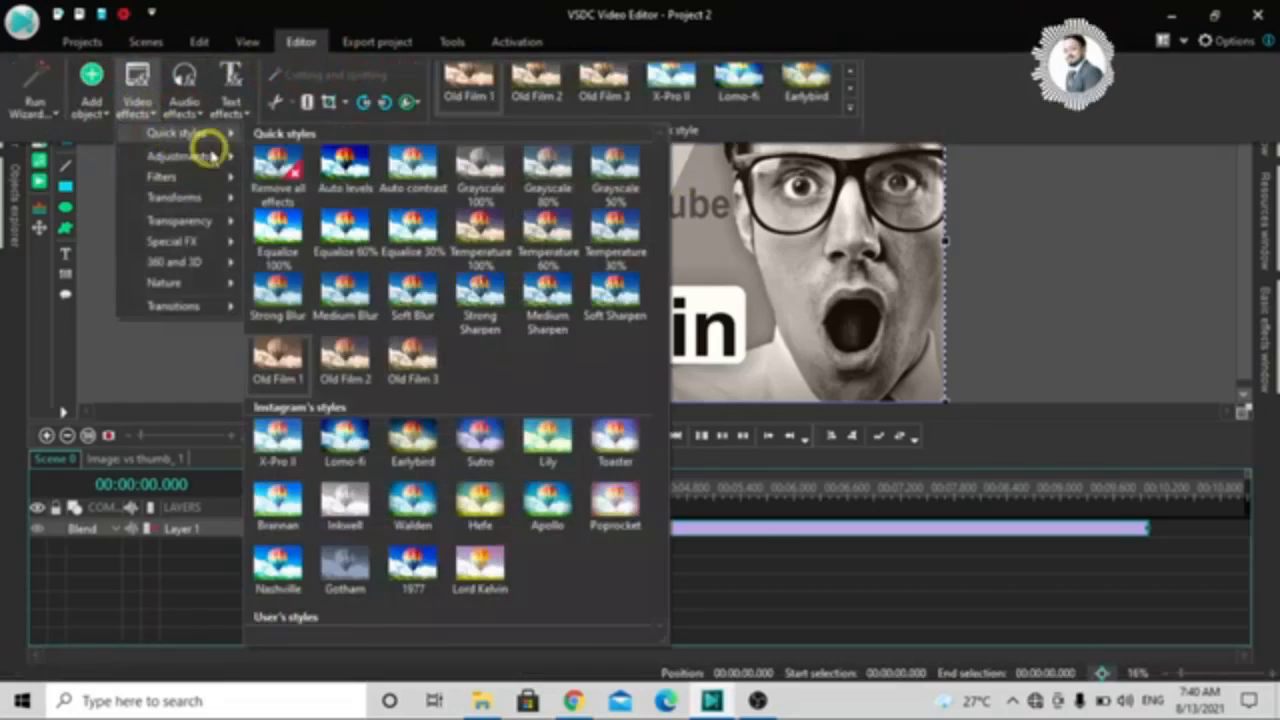
click(273, 178)
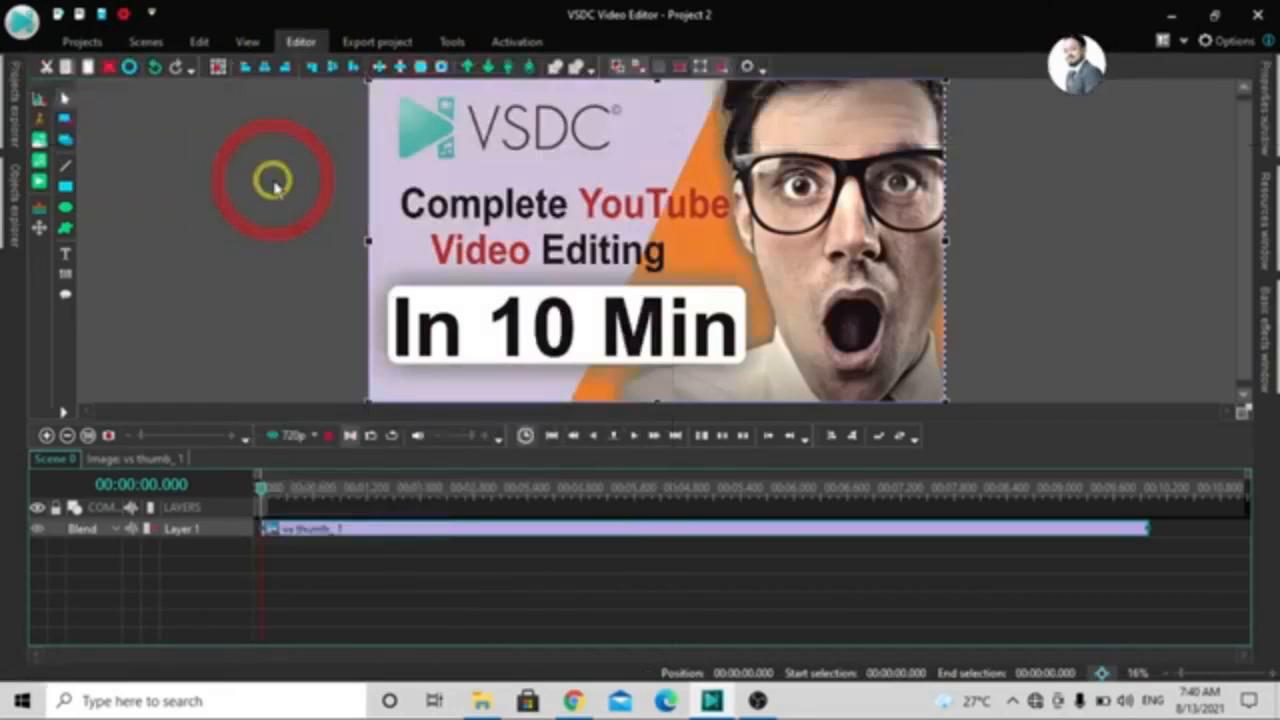
Step: Add a Box blur filter to the image clip on a new layer, spanning the whole parent duration
click(303, 42)
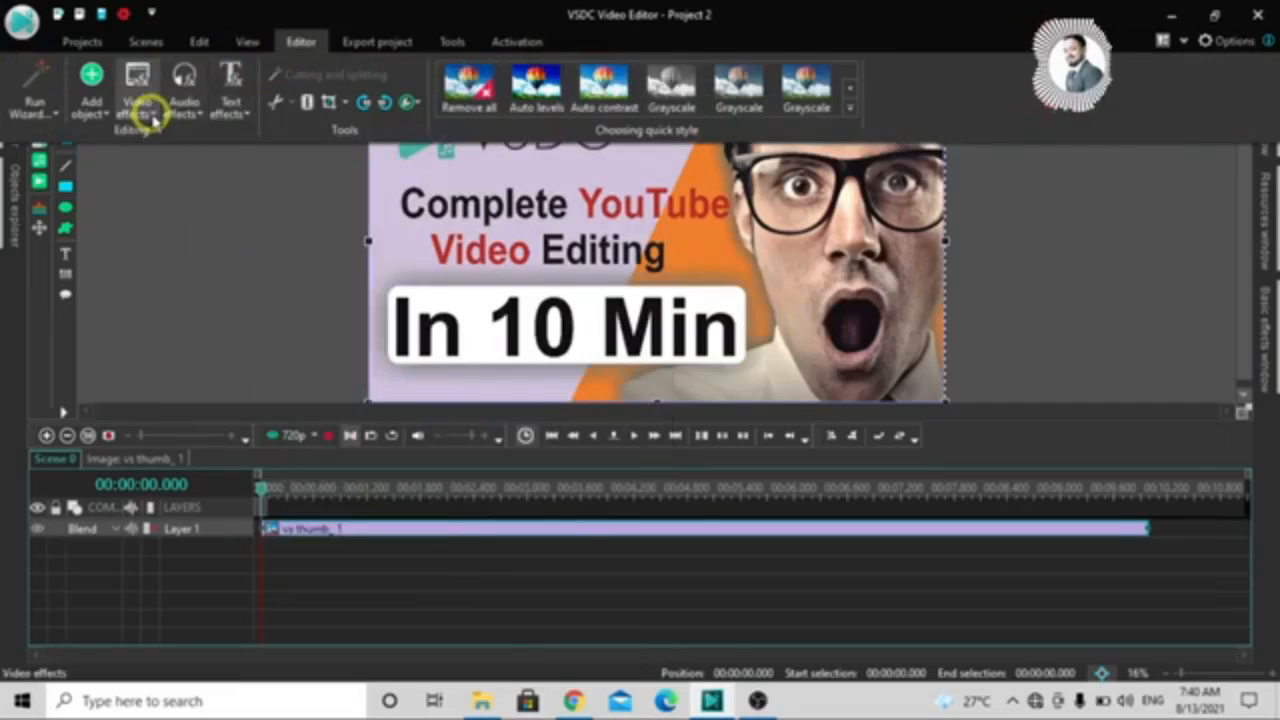
click(148, 112)
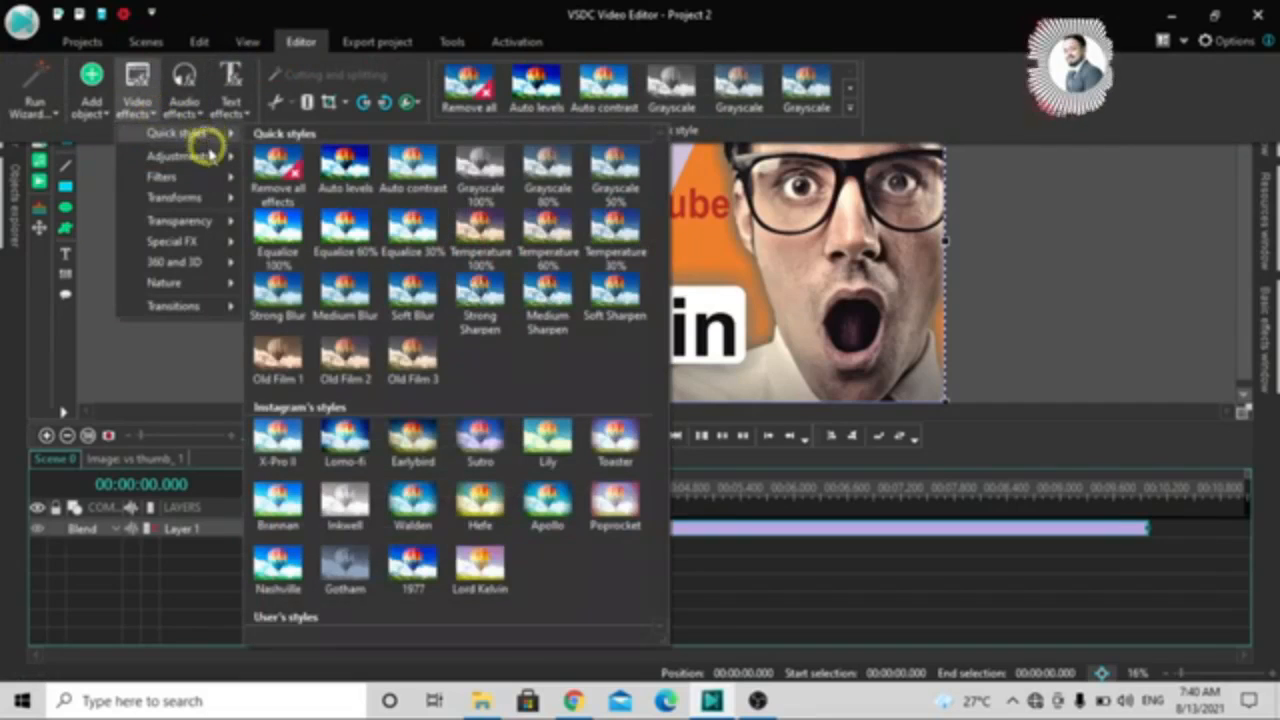
mouse_move(208, 164)
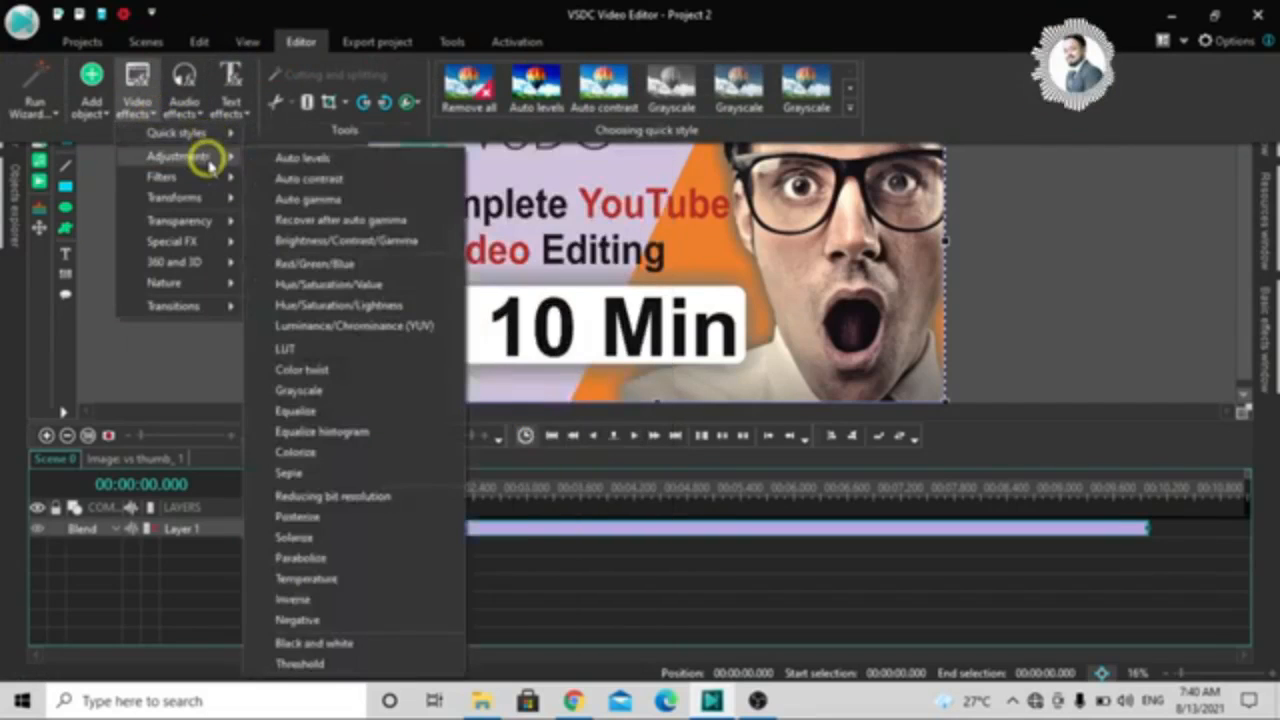
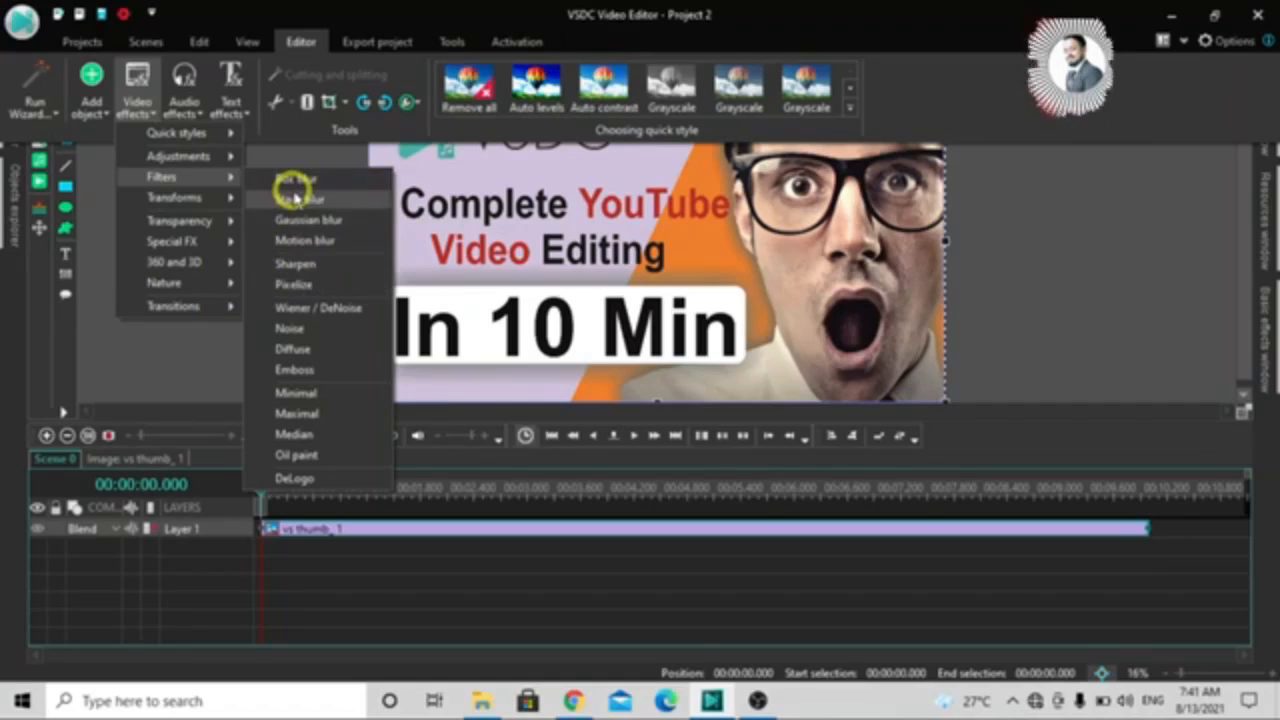
click(290, 180)
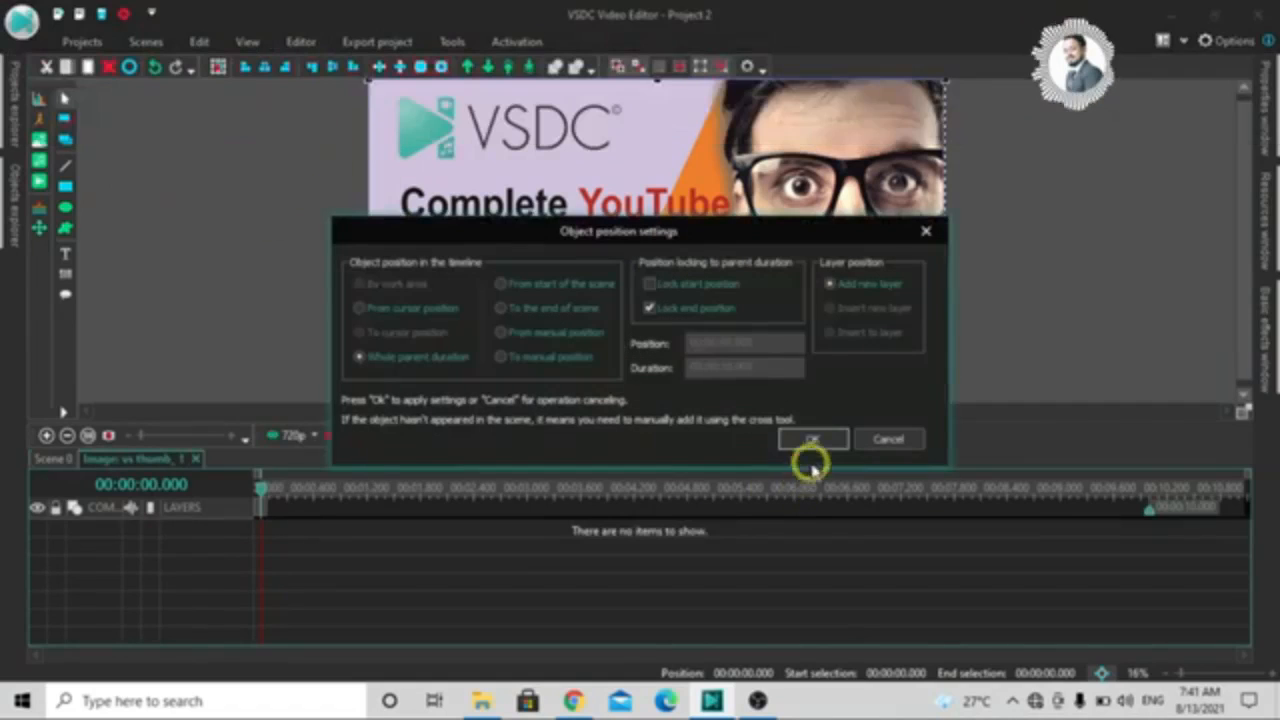
click(818, 439)
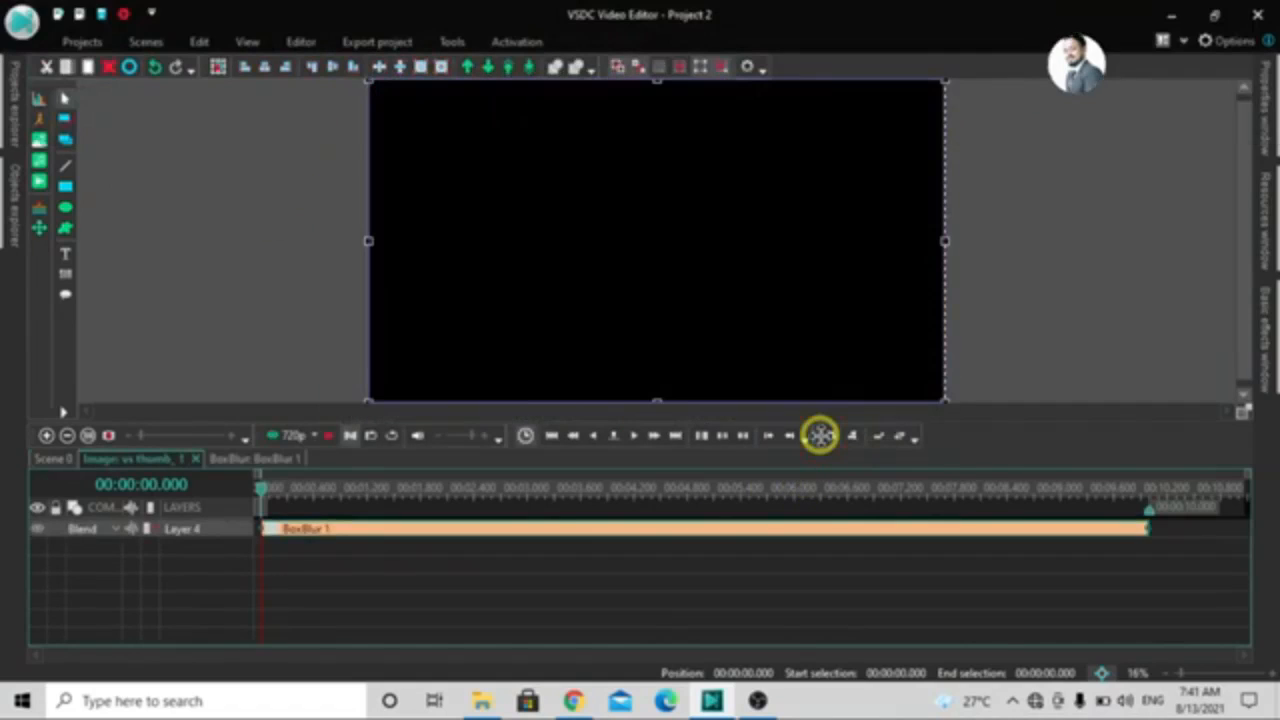
Step: Set the box blur effect's transparency to 20% in its properties and lower it further to 12%
right_click(432, 530)
click(440, 510)
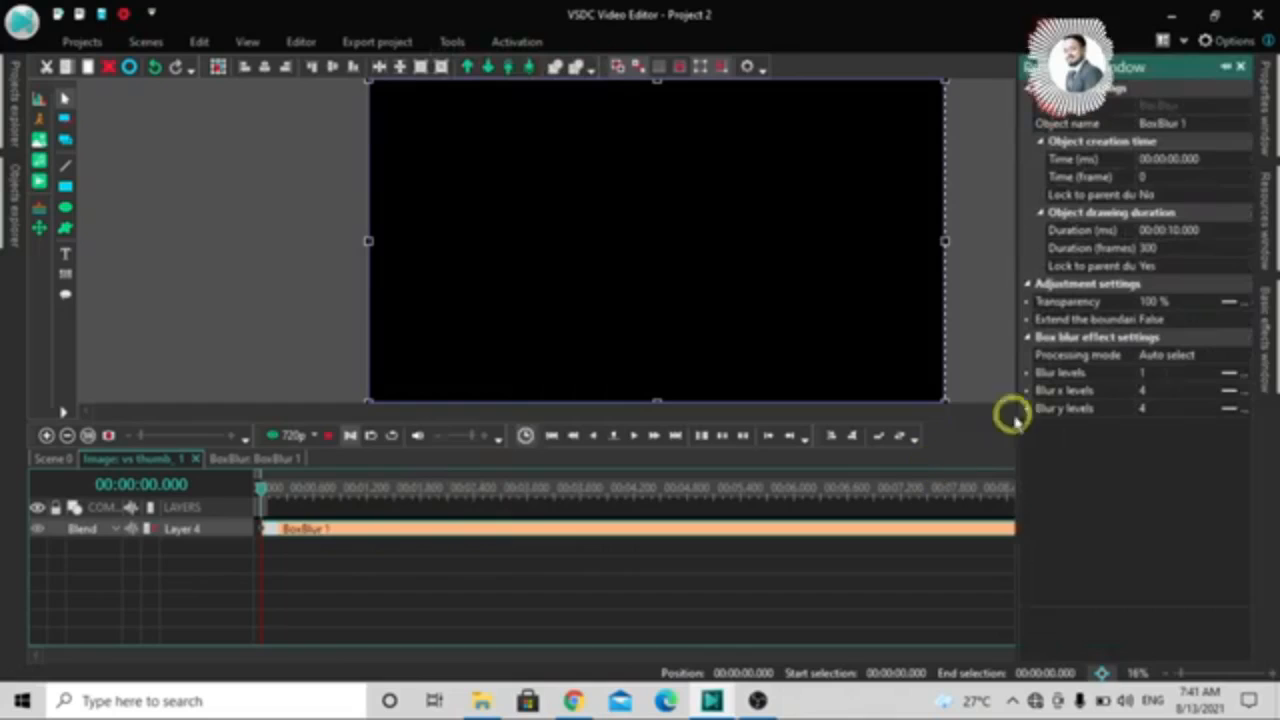
click(1148, 300)
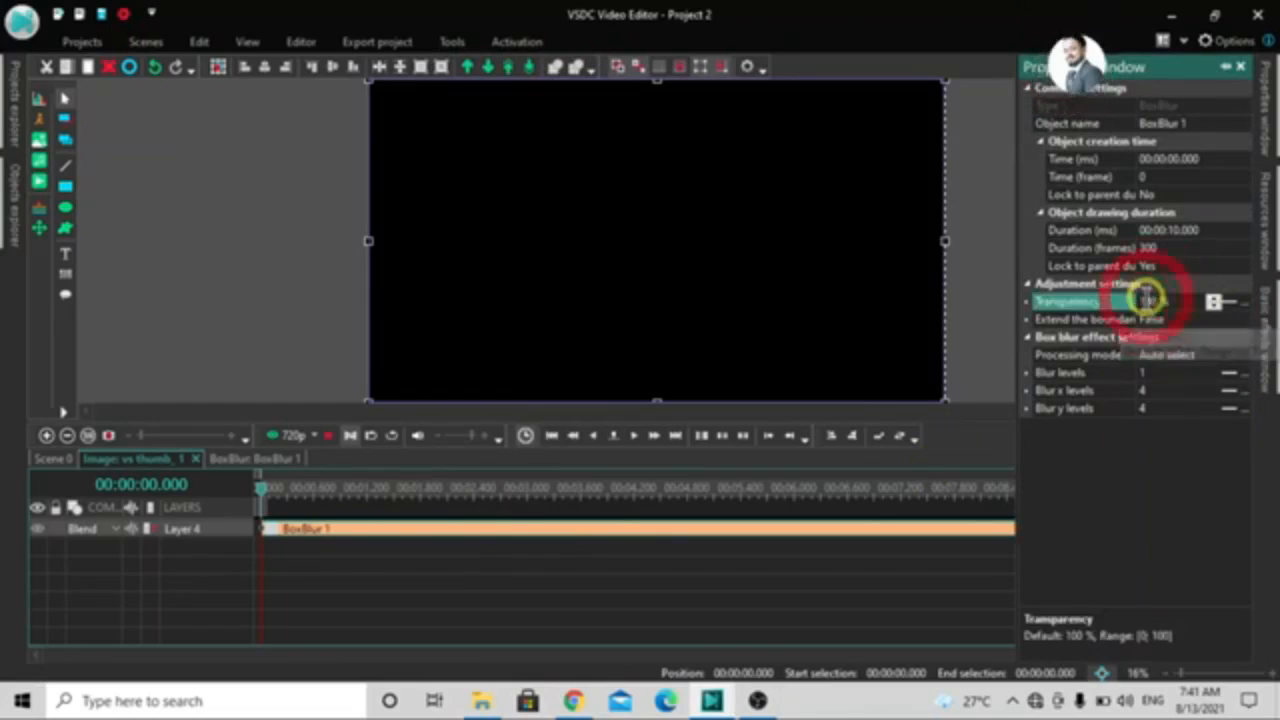
click(1124, 300)
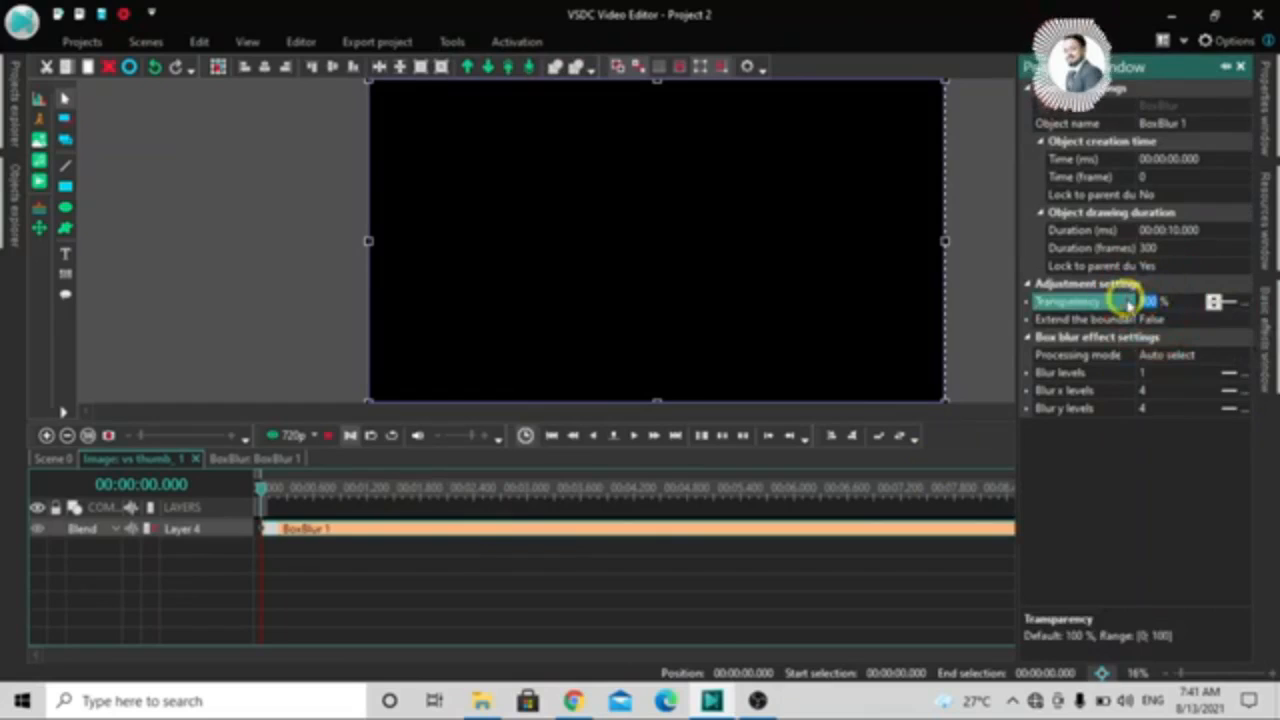
text(20)
key(Return)
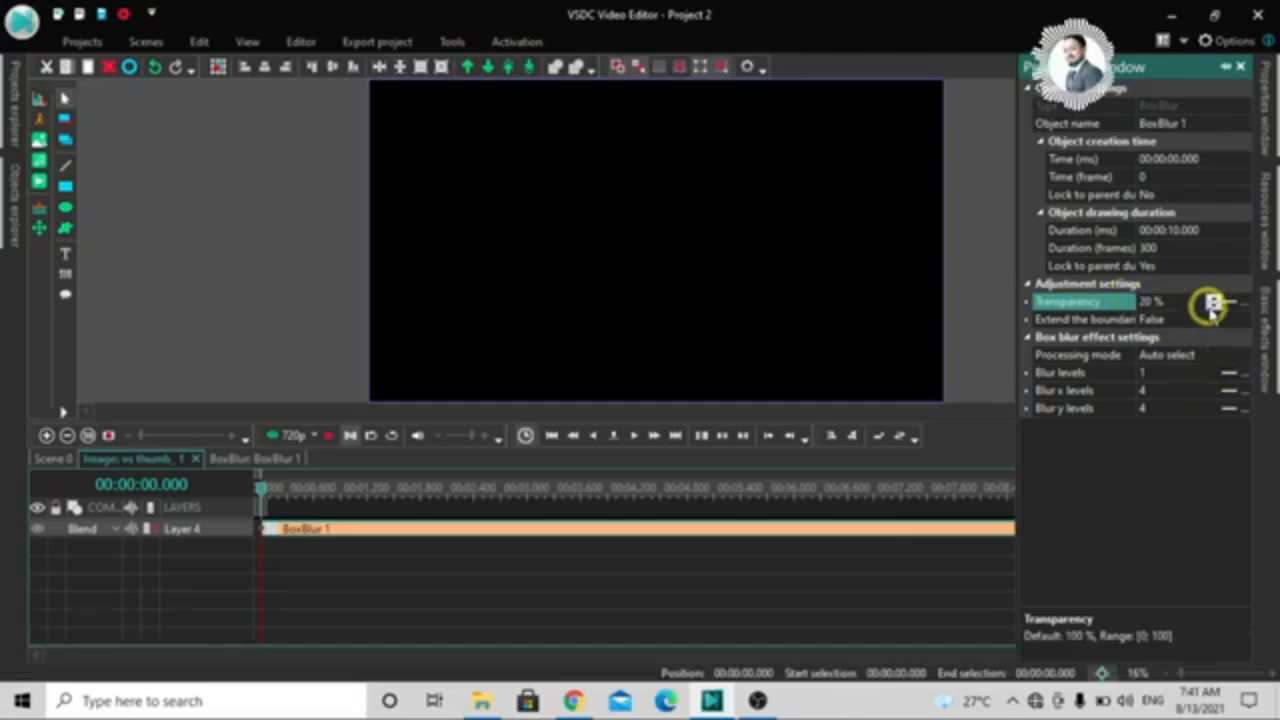
drag(1210, 308, 1206, 300)
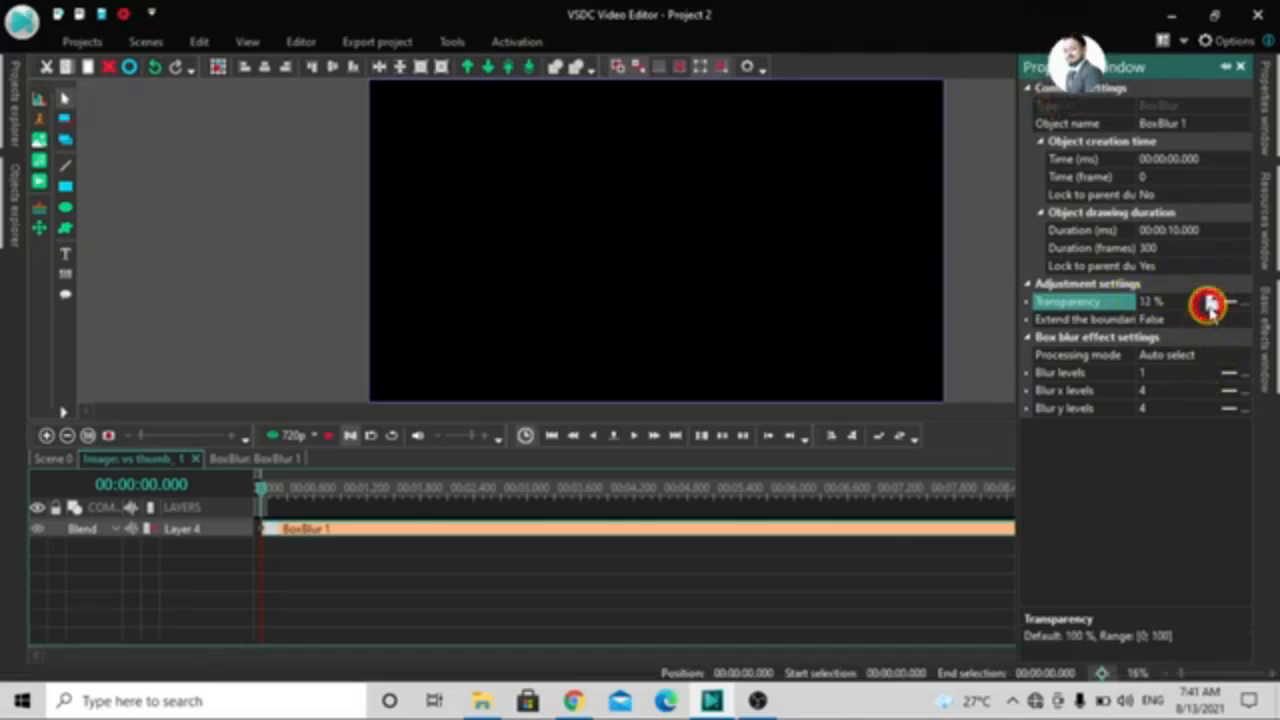
Step: Set Lock to parent duration to Yes for the box blur effect's creation time
click(1178, 199)
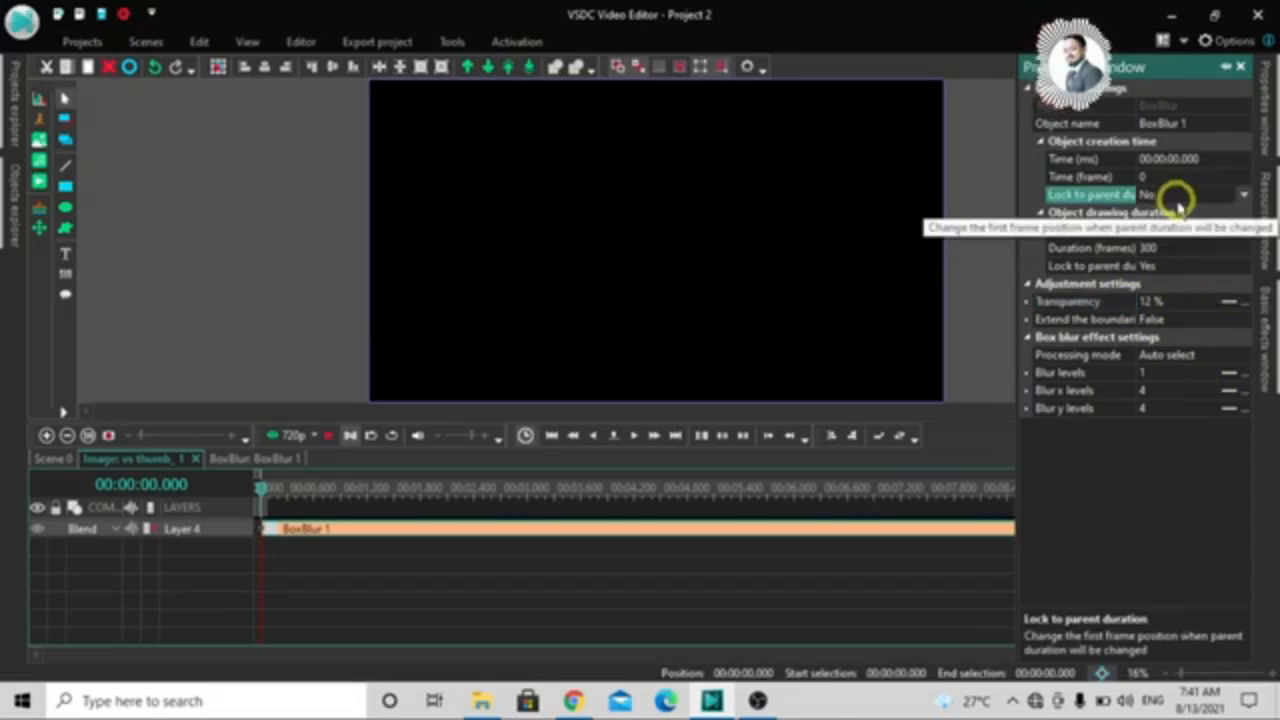
click(1238, 194)
click(1177, 213)
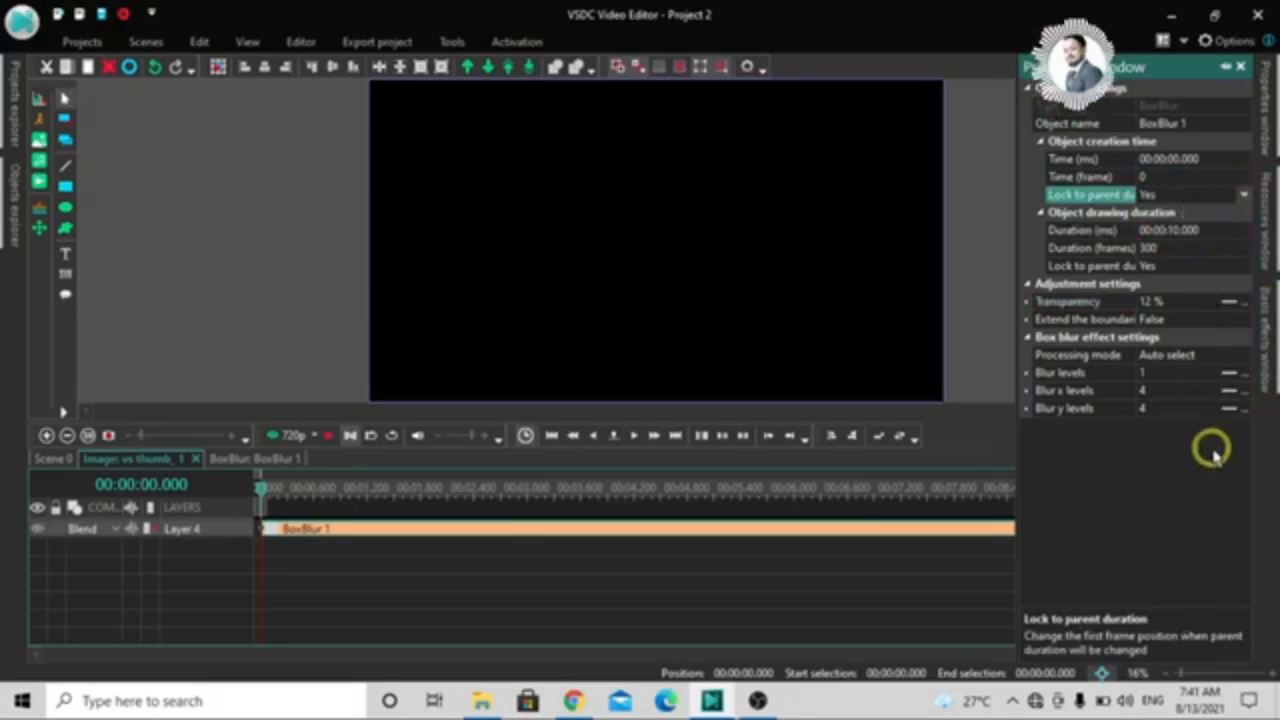
Step: Return to Scene 0 and delete the vs thumb_ 1 image clip from the timeline
click(55, 458)
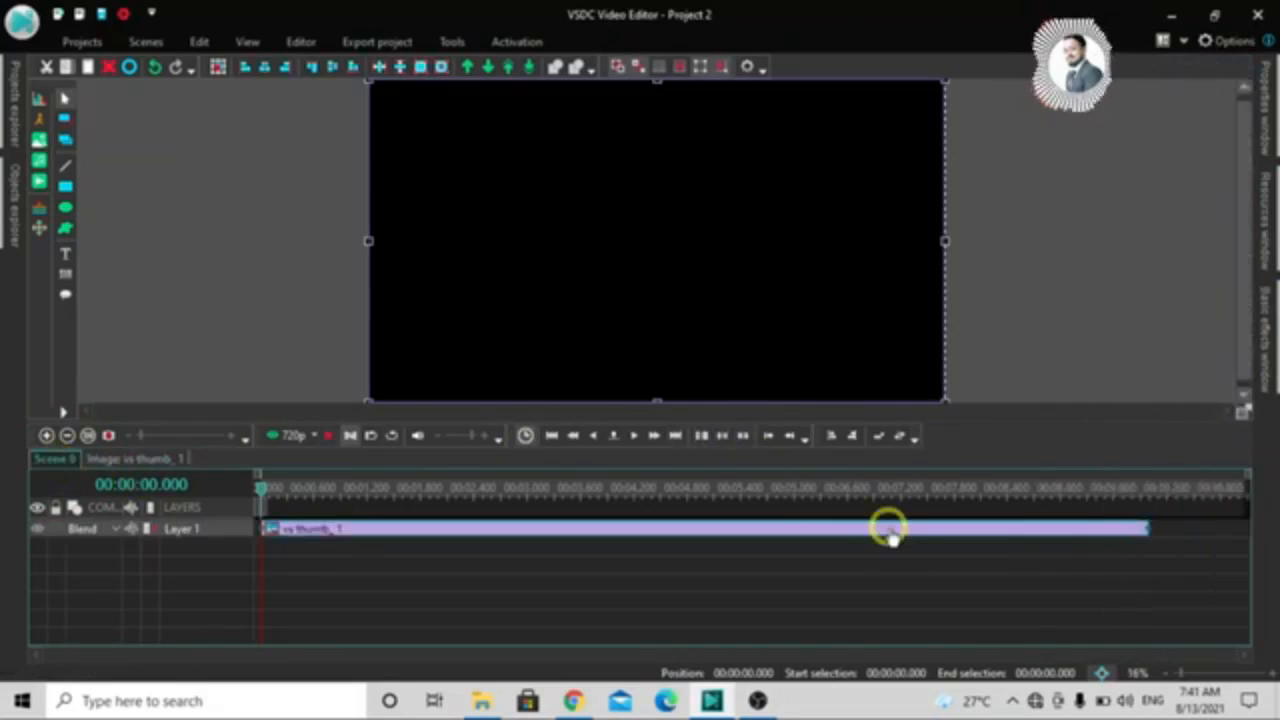
right_click(889, 533)
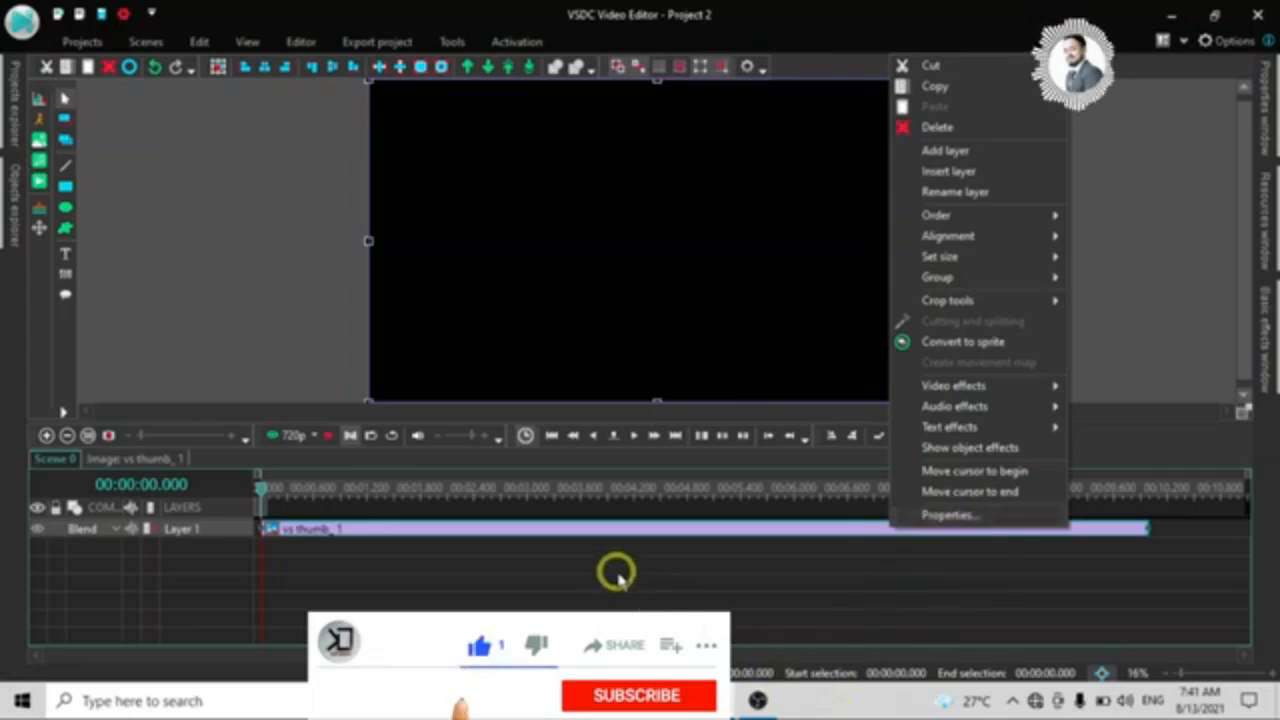
click(582, 532)
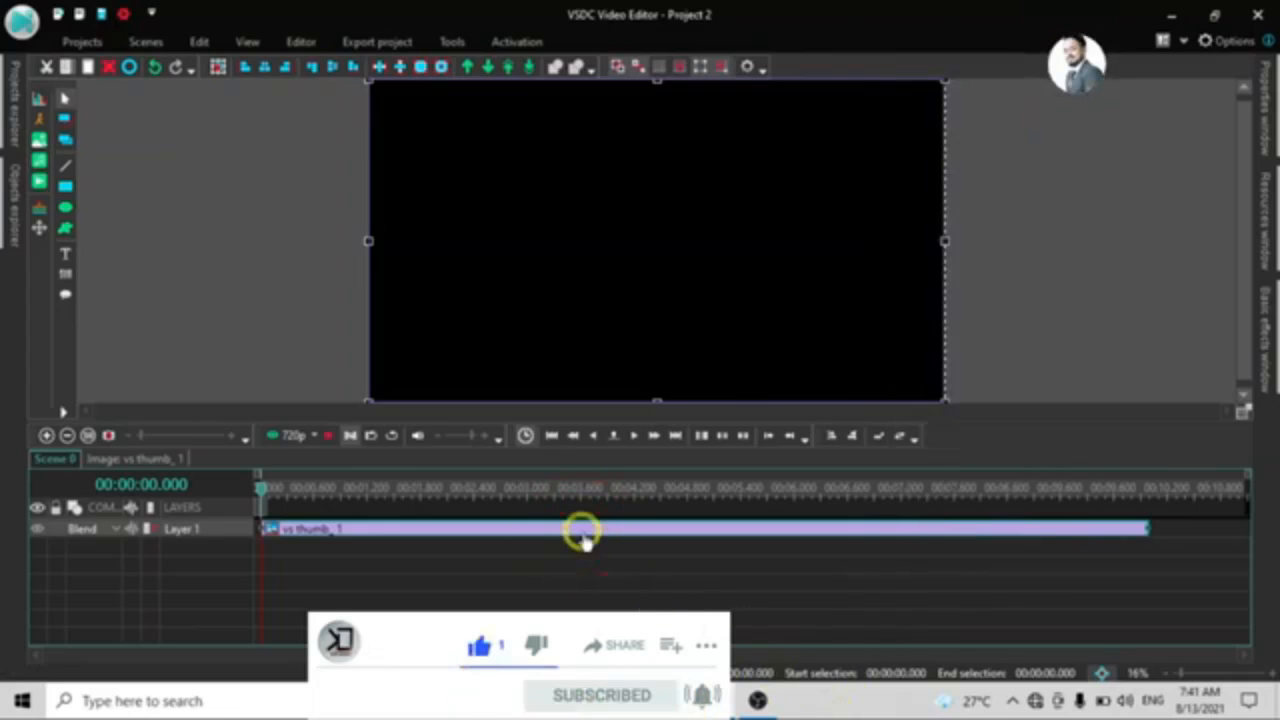
key(Delete)
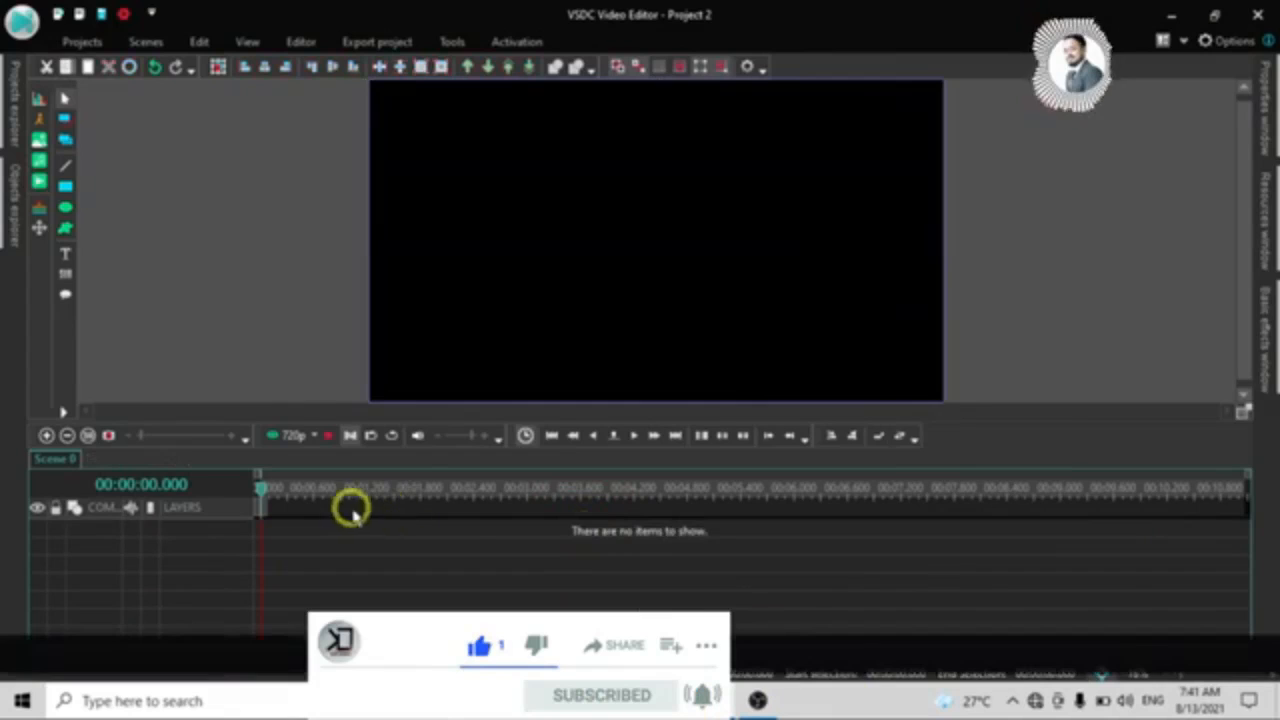
Step: Undo the last two changes to restore the image clip, and delete its box blur effect
key(ctrl+z)
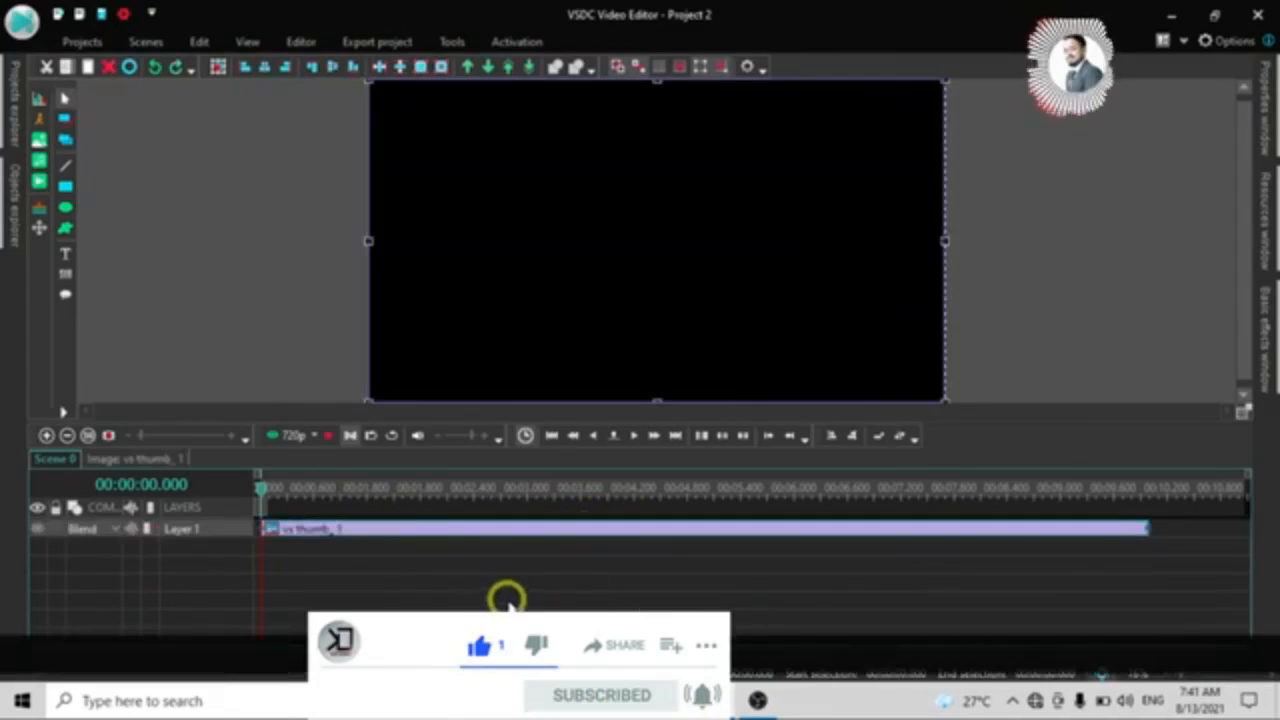
key(ctrl+z)
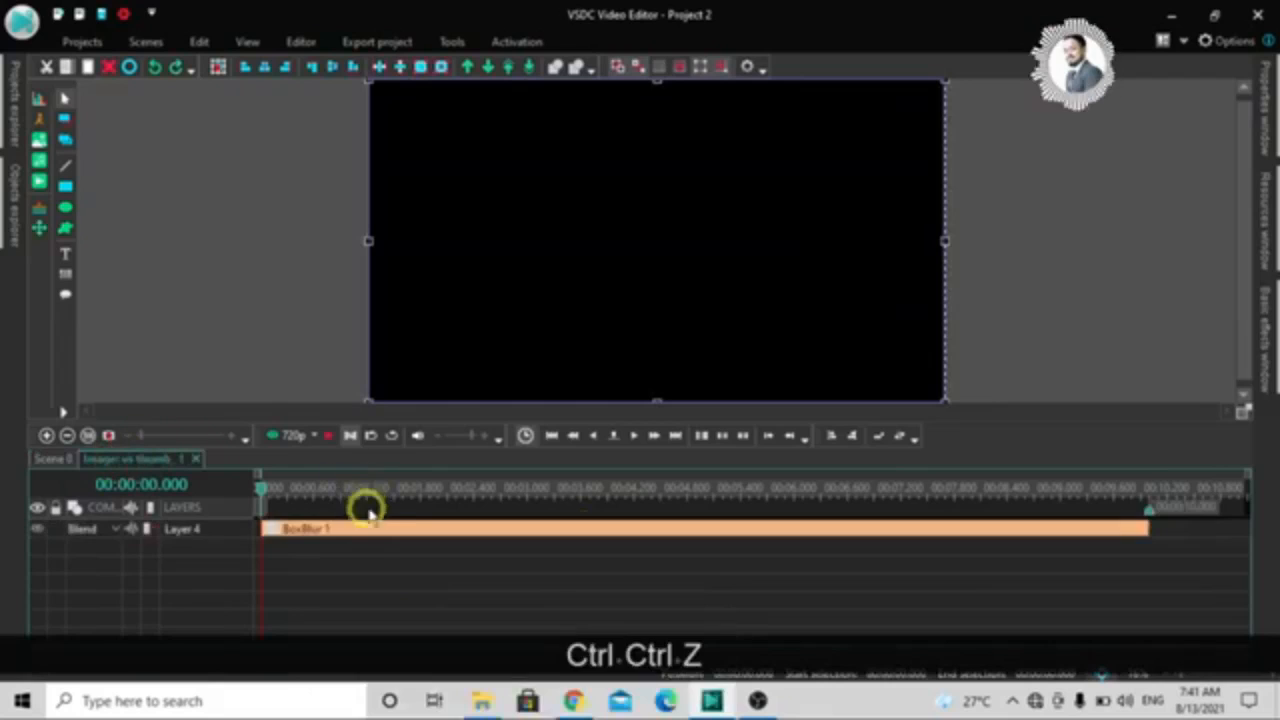
double_click(358, 532)
key(Delete)
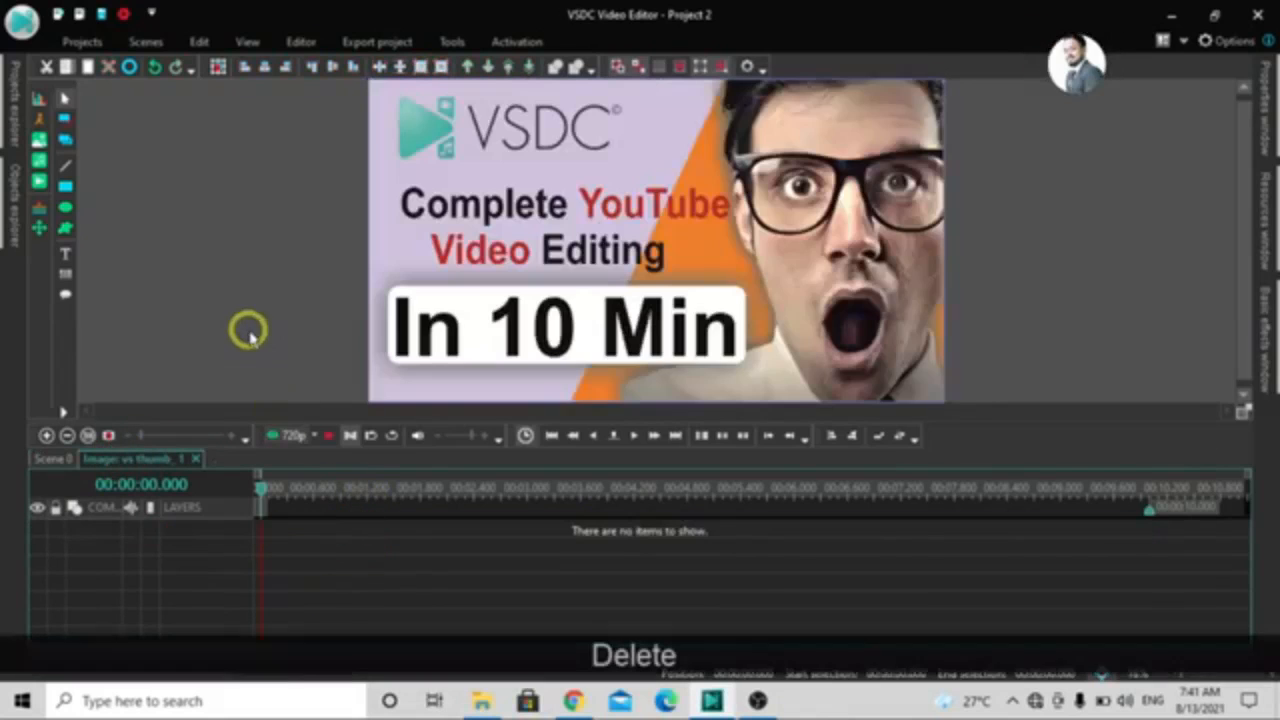
Step: Add a Gaussian blur filter to the image clip with the default object position settings
click(298, 44)
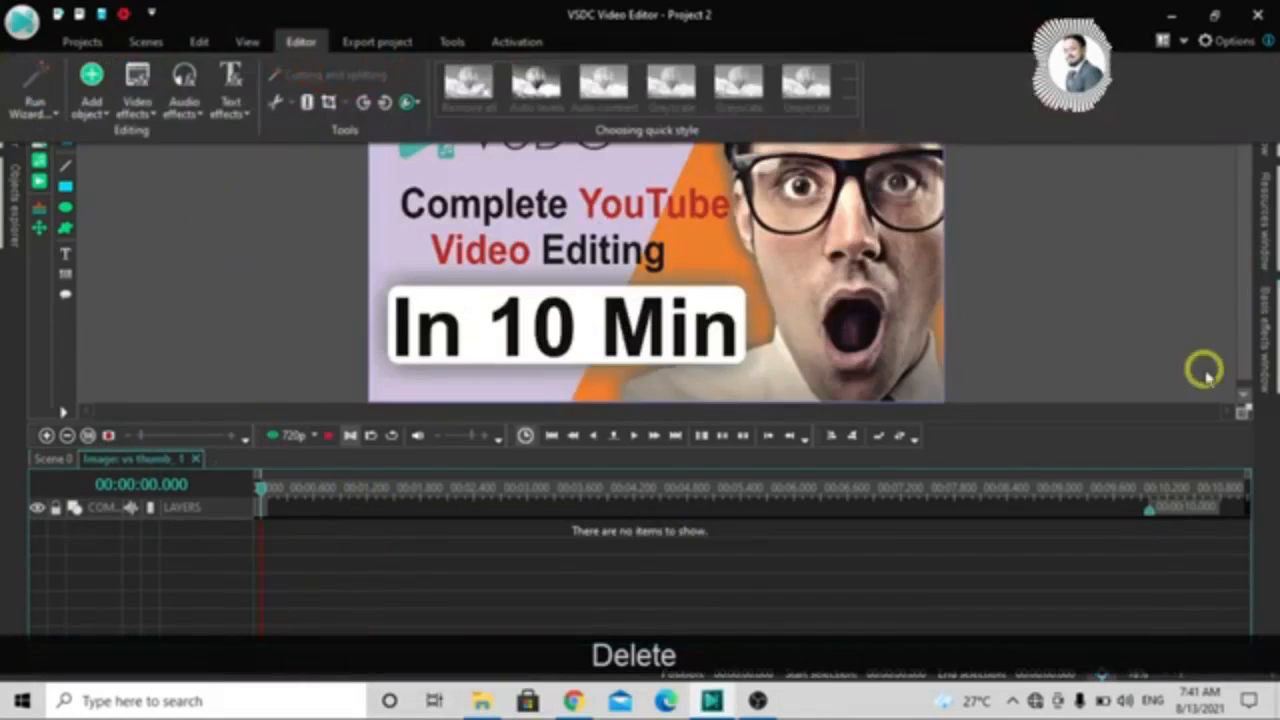
click(137, 113)
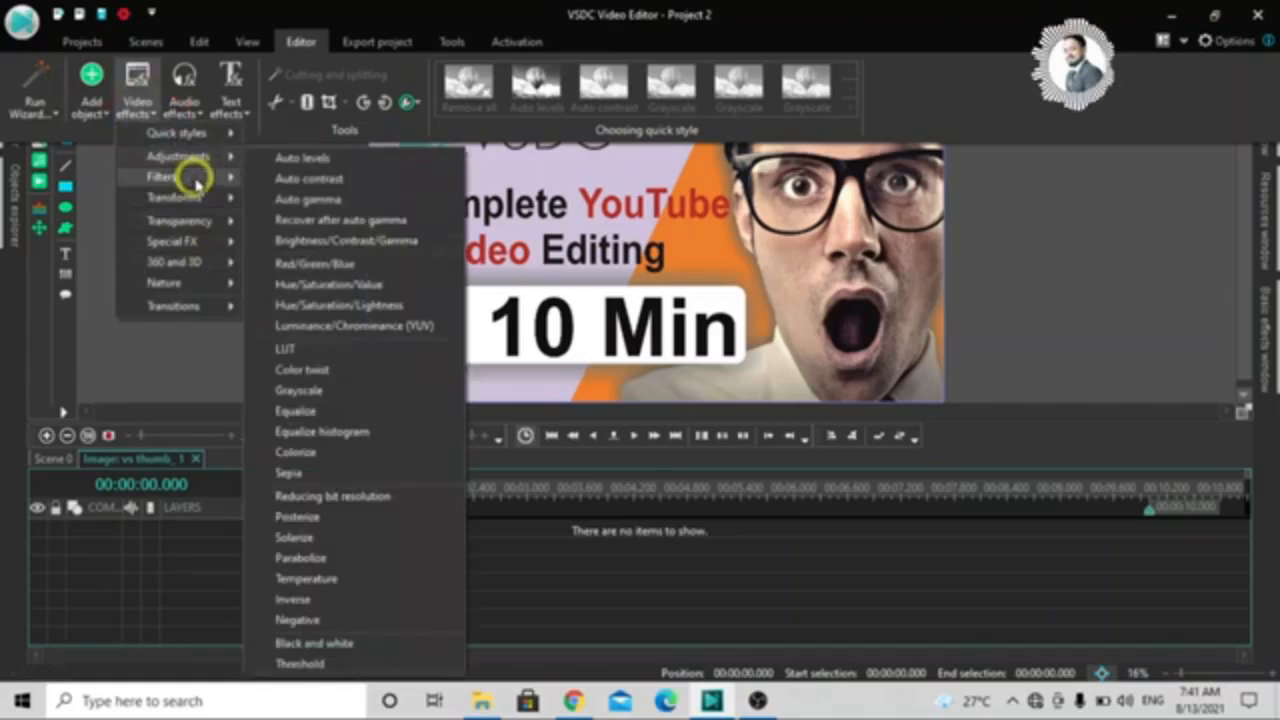
mouse_move(190, 176)
click(324, 224)
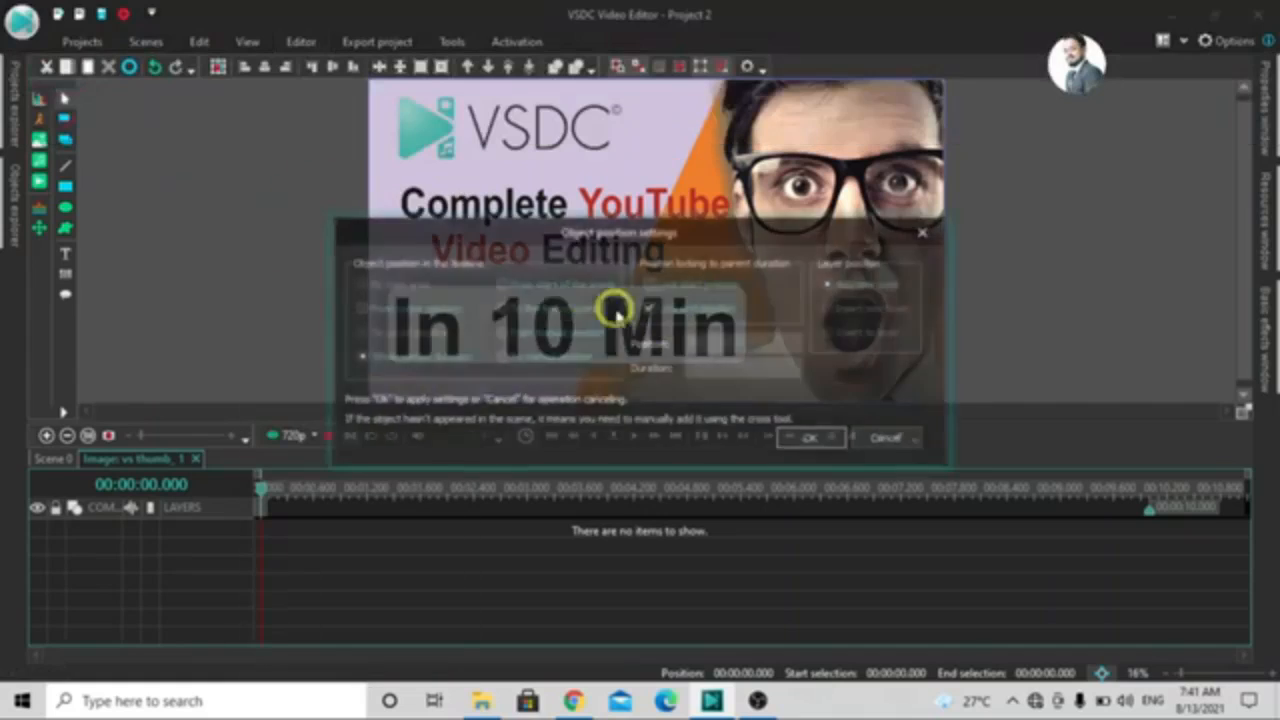
click(830, 443)
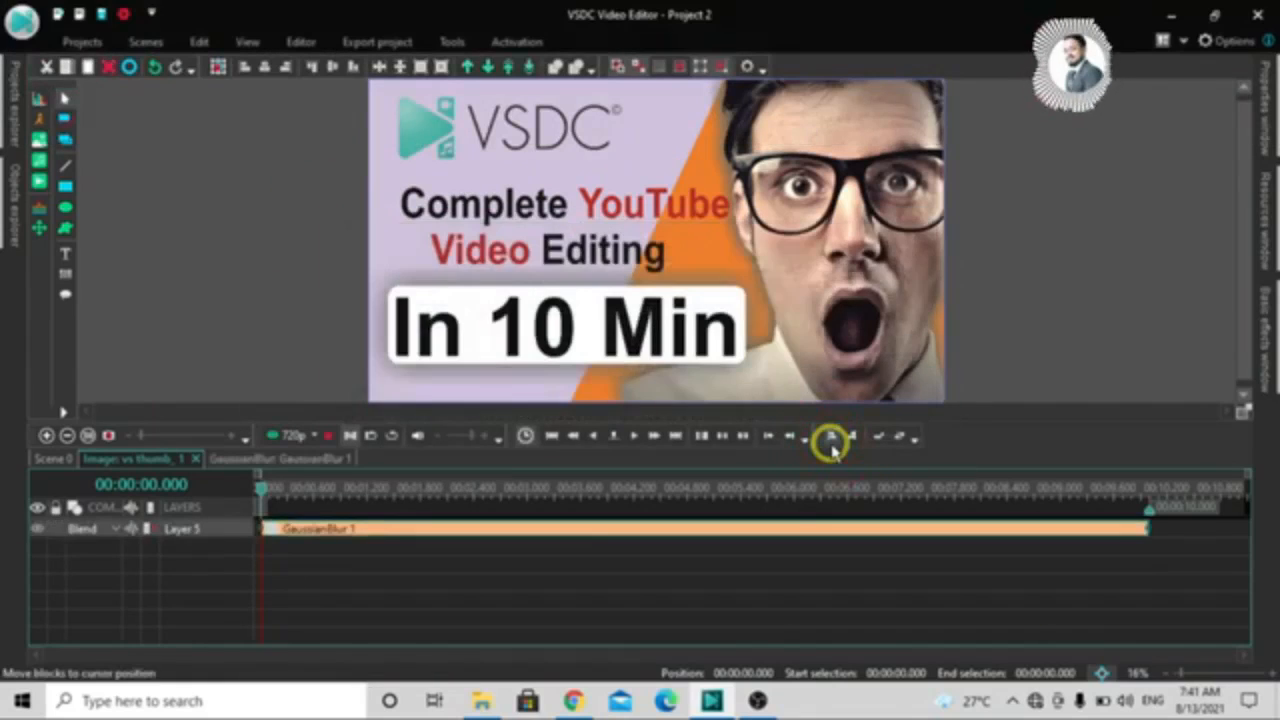
Step: Set the Gaussian blur effect's blur levels to 25
right_click(880, 532)
click(916, 518)
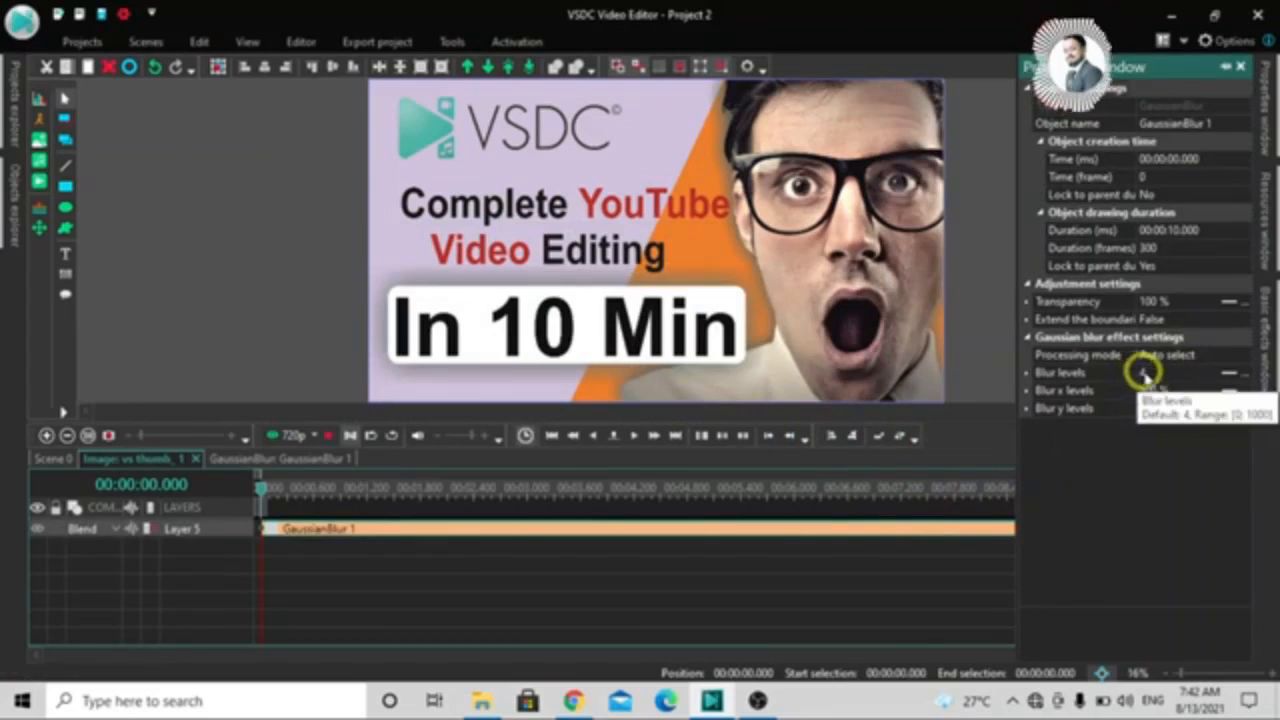
click(1145, 373)
click(1086, 371)
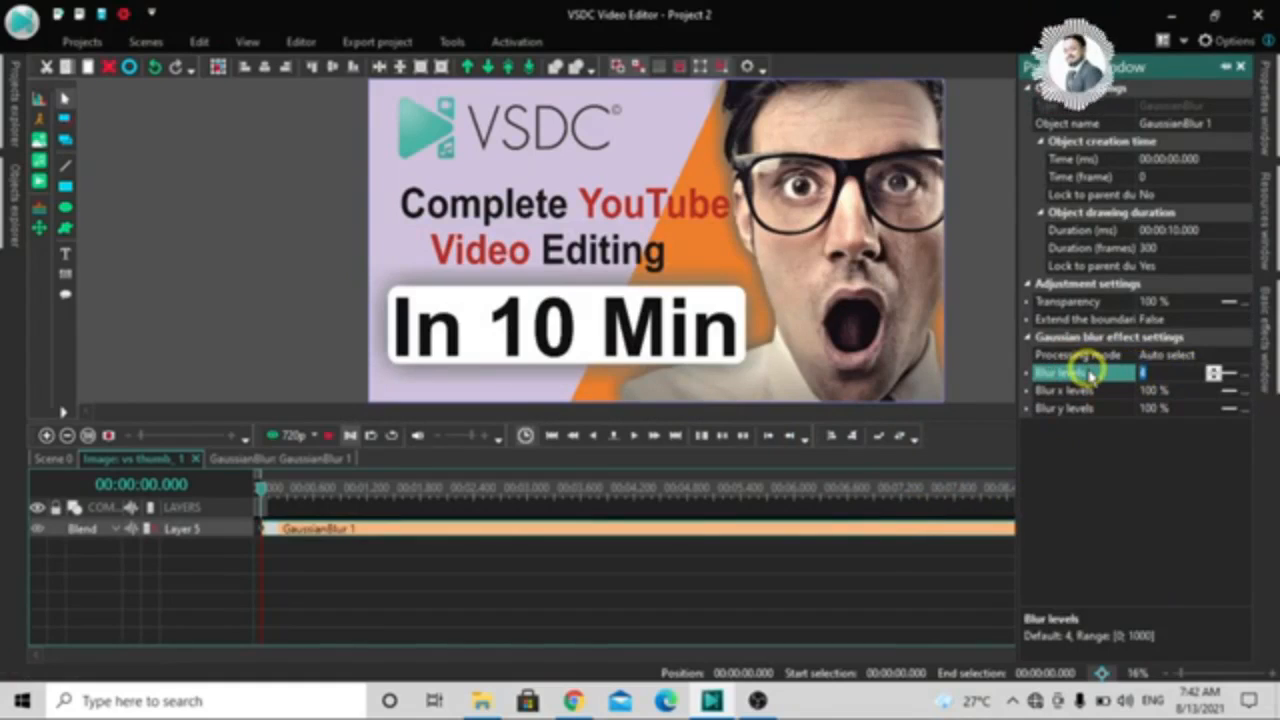
text(25)
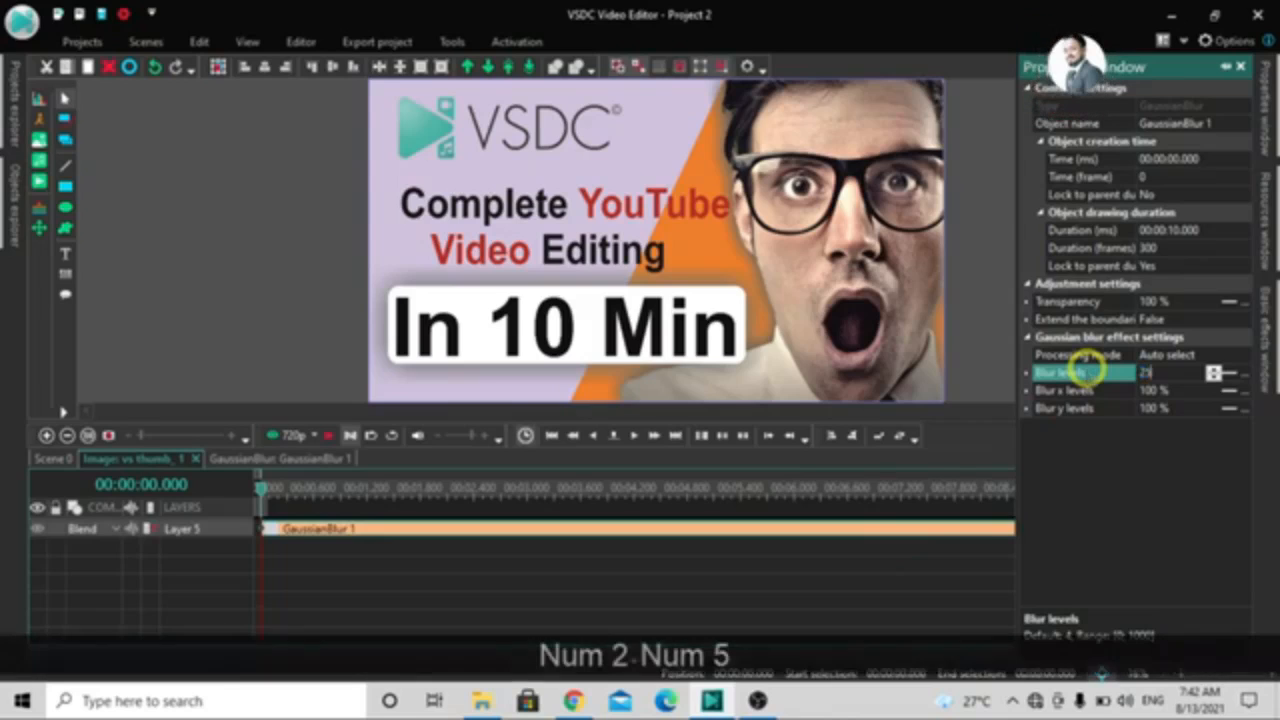
key(Return)
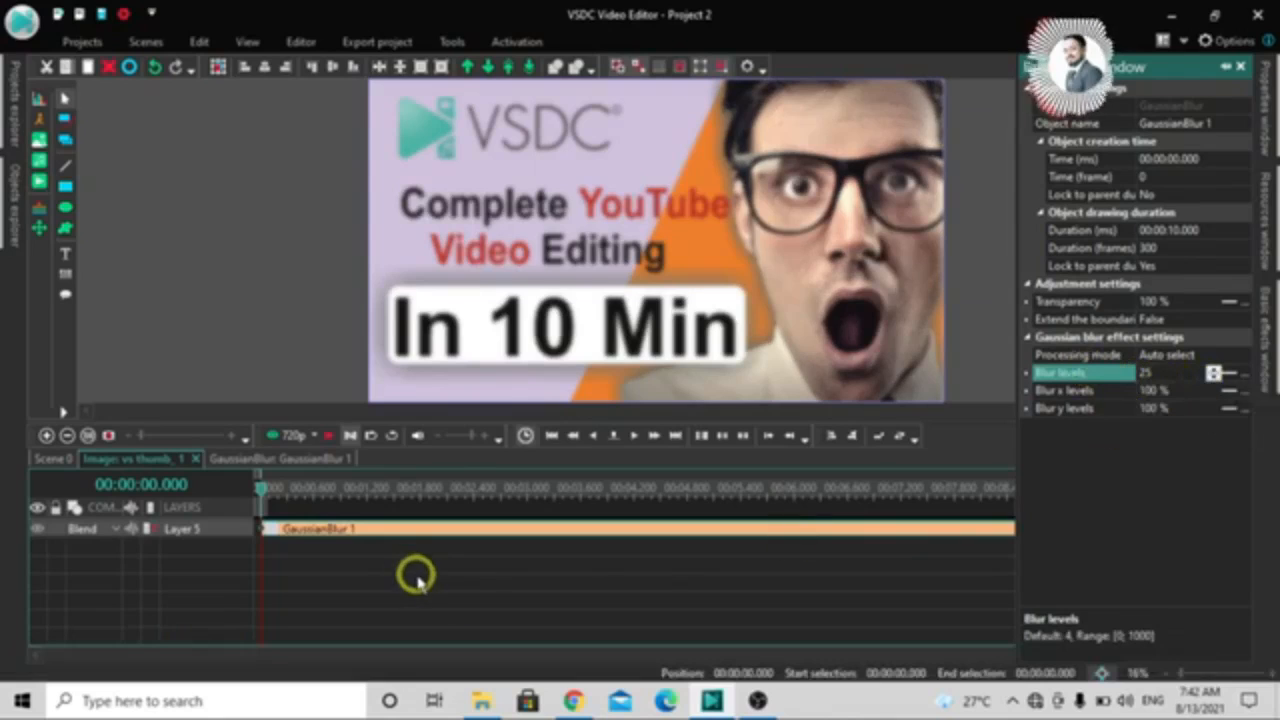
Step: Delete the Gaussian blur effect from the image clip's layer
click(372, 534)
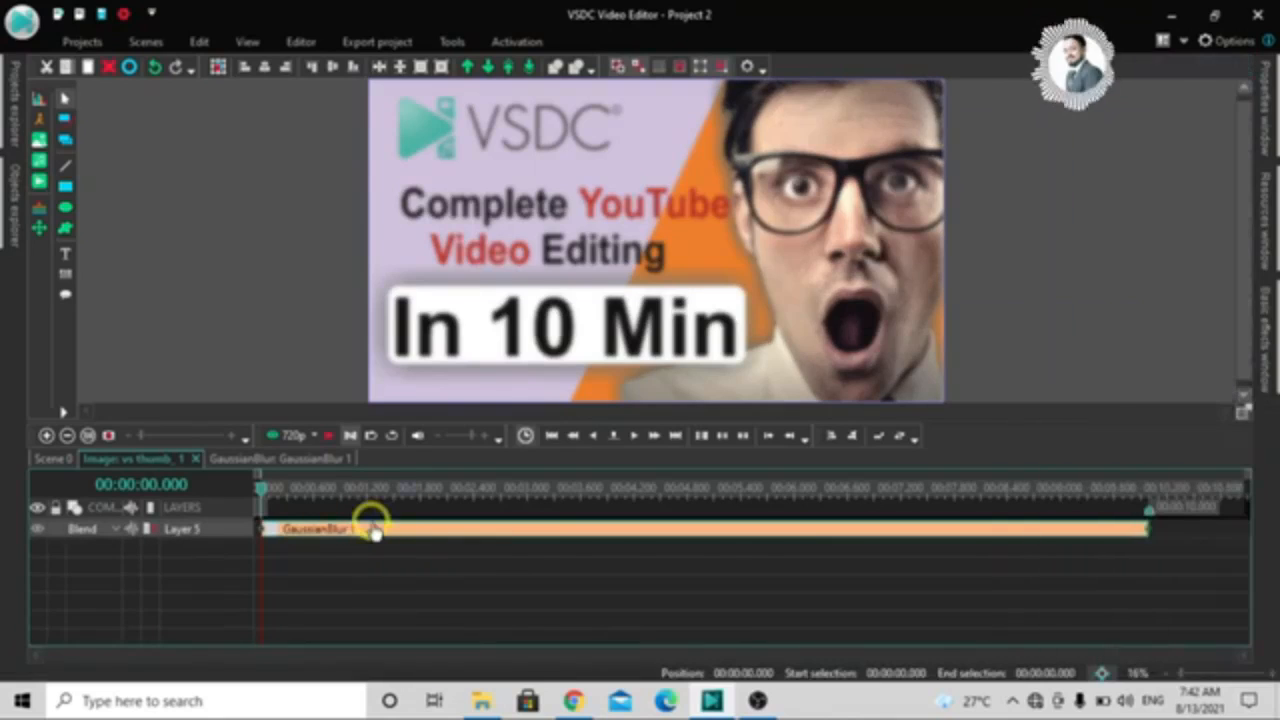
right_click(371, 522)
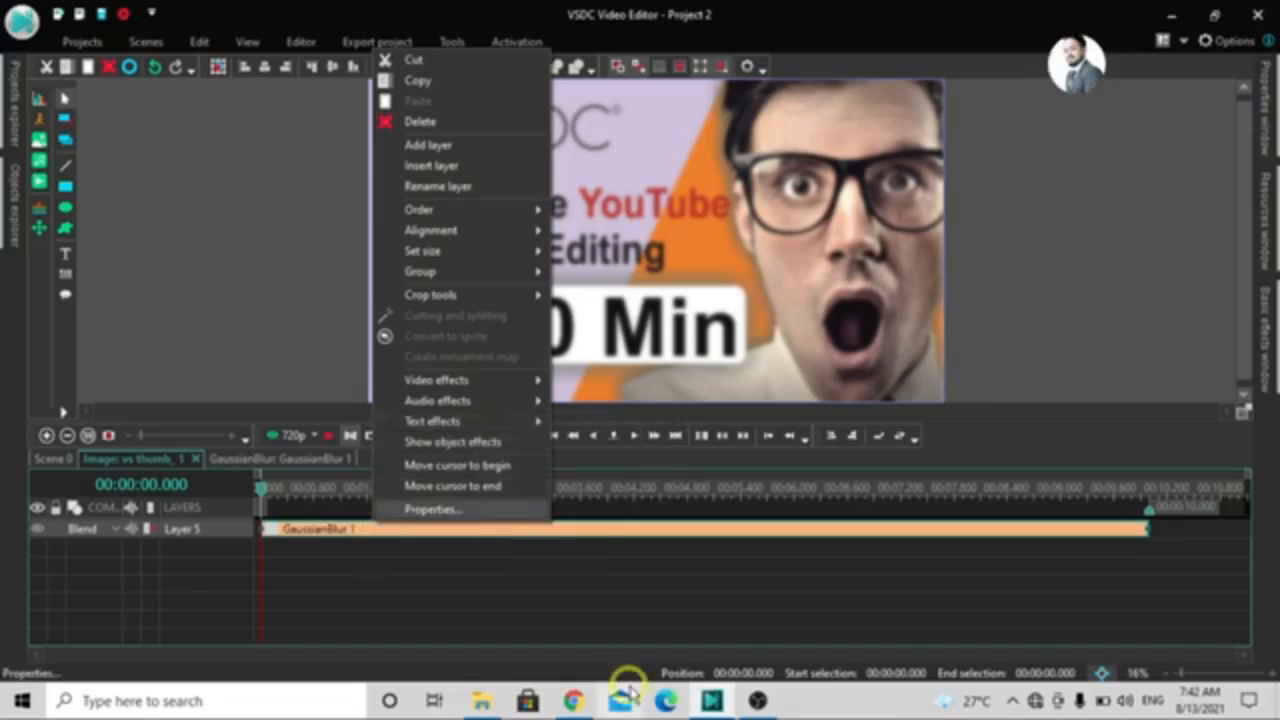
key(Delete)
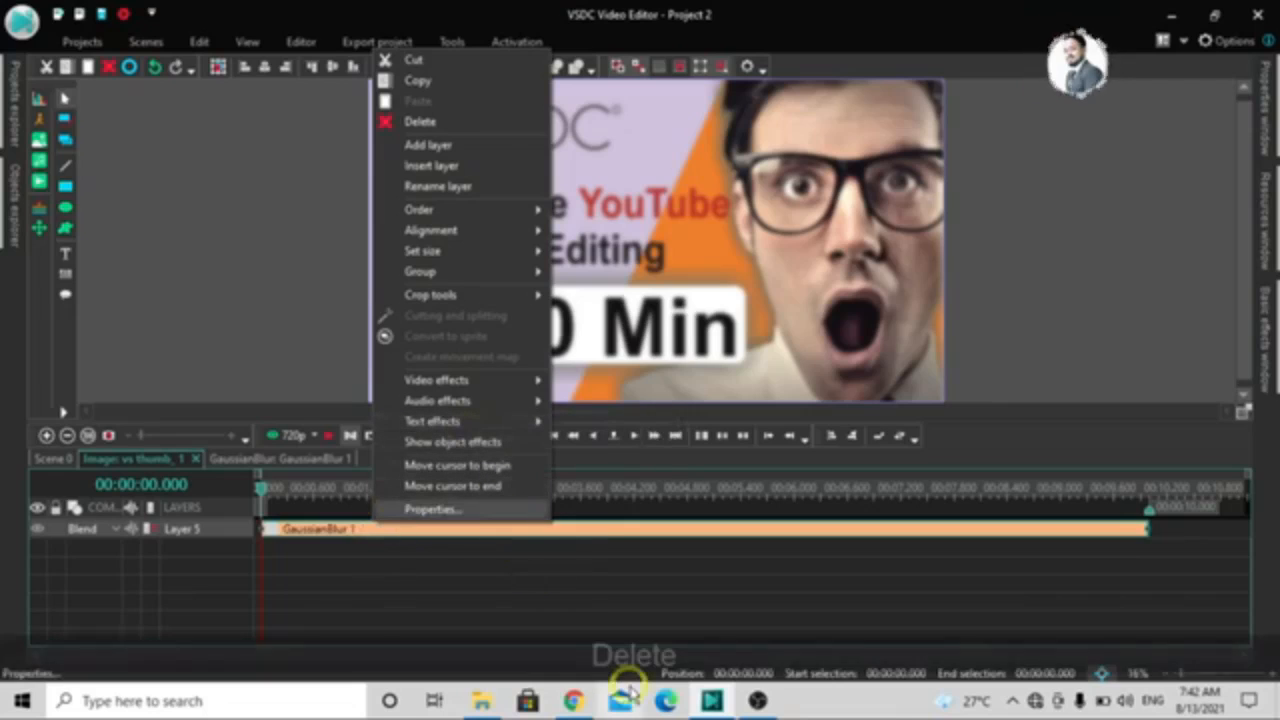
click(855, 540)
click(857, 562)
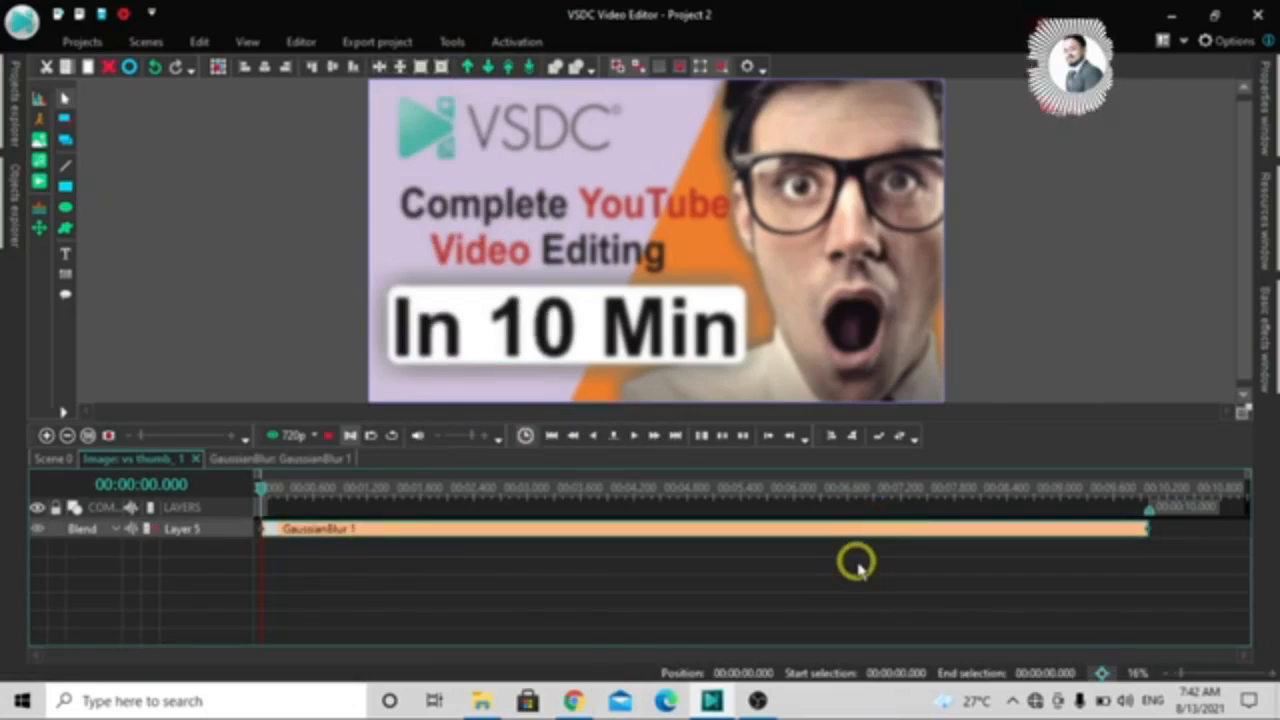
key(Delete)
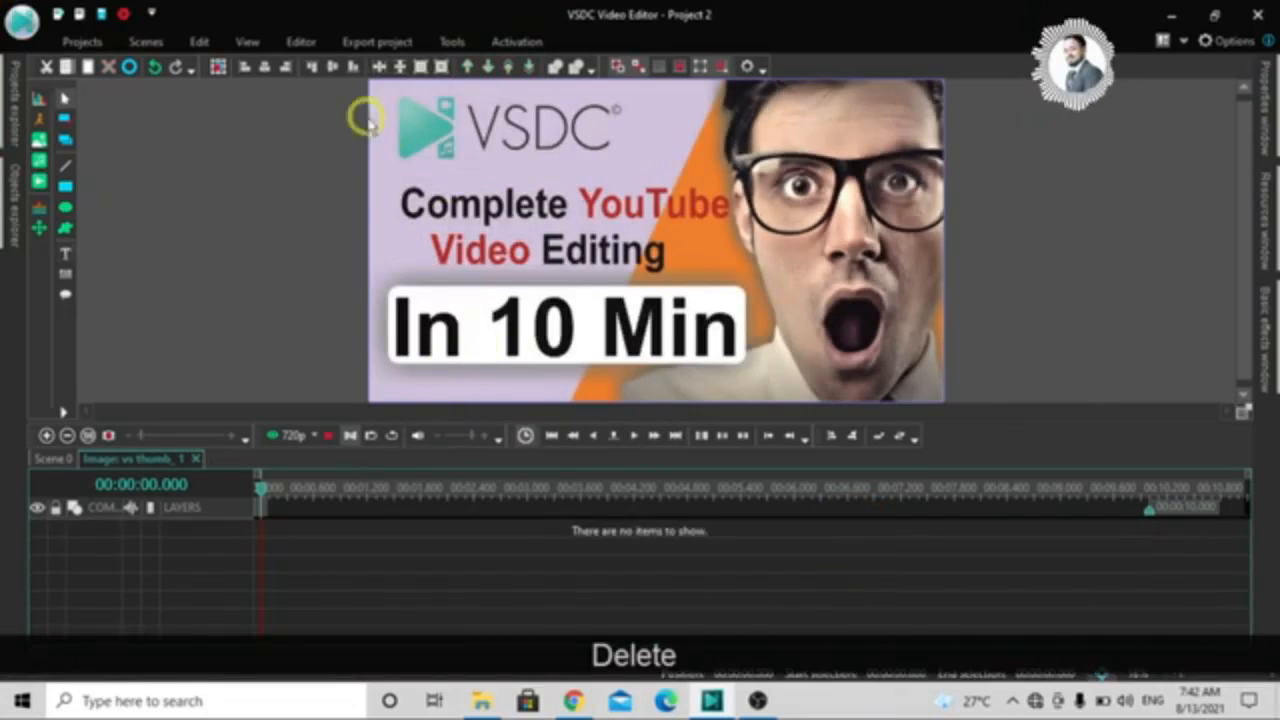
Step: Add a Box blur filter to the image clip with the default object position settings
click(290, 42)
click(133, 110)
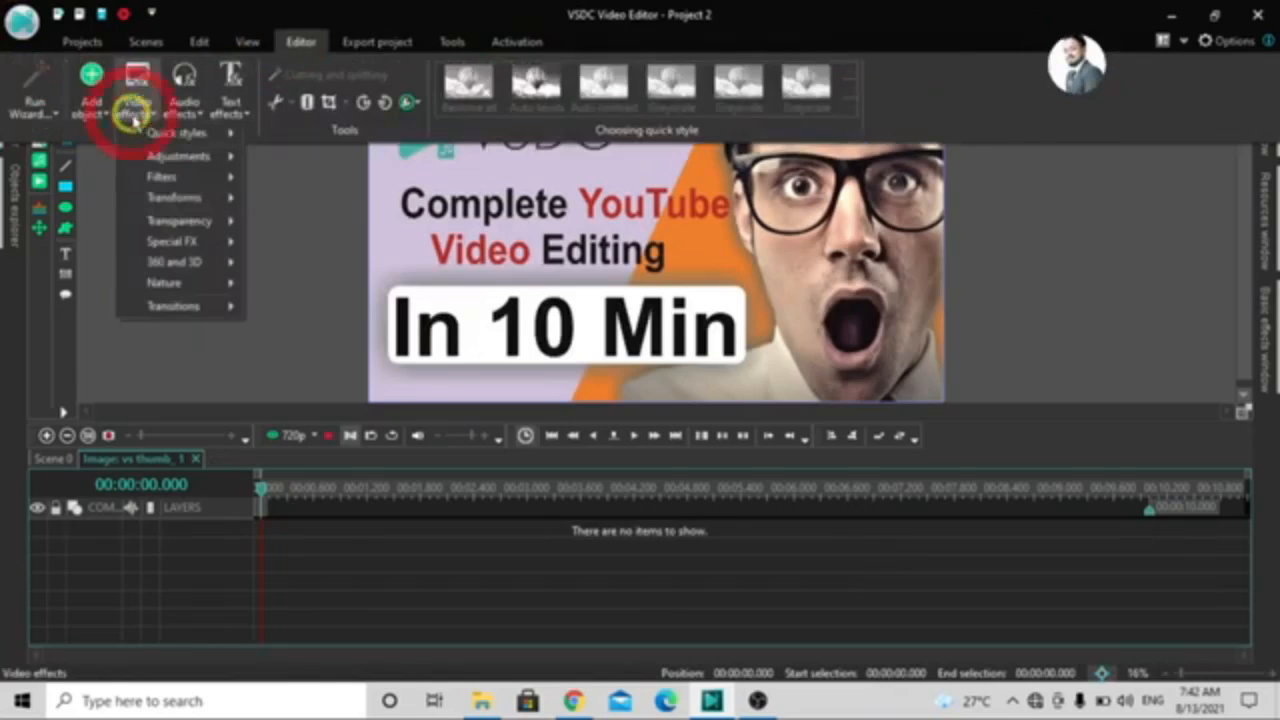
mouse_move(200, 177)
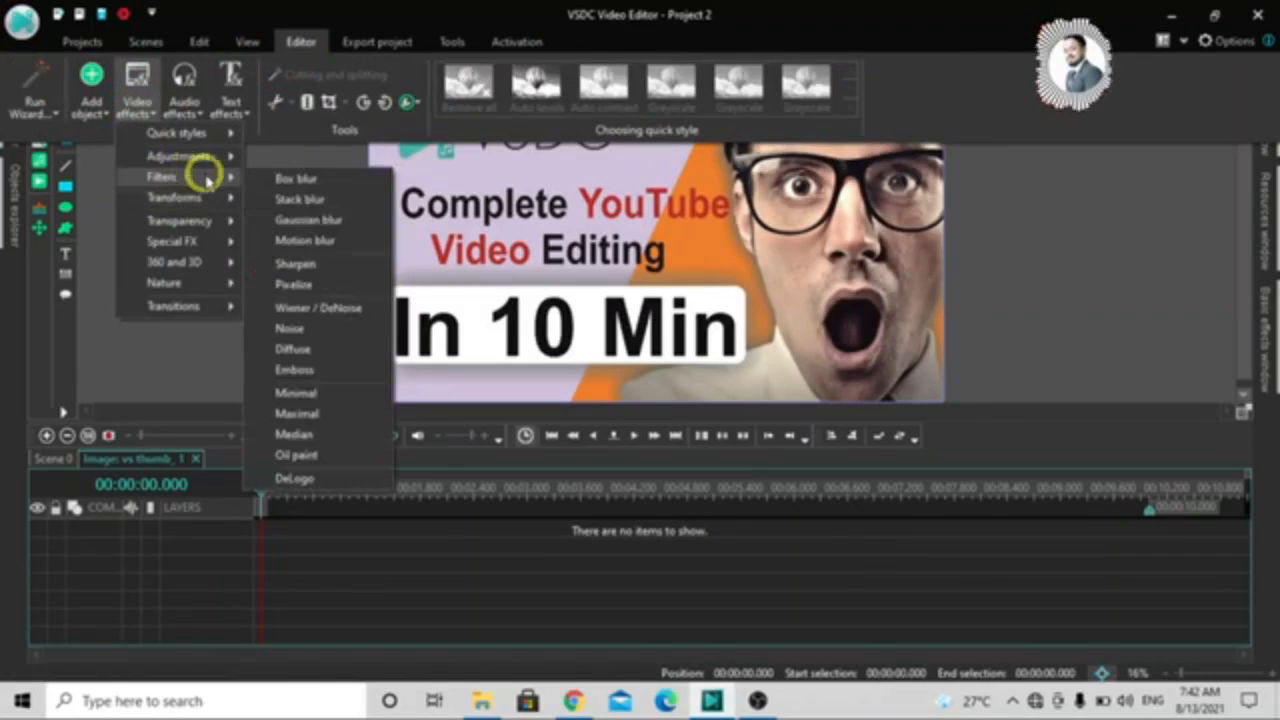
click(343, 178)
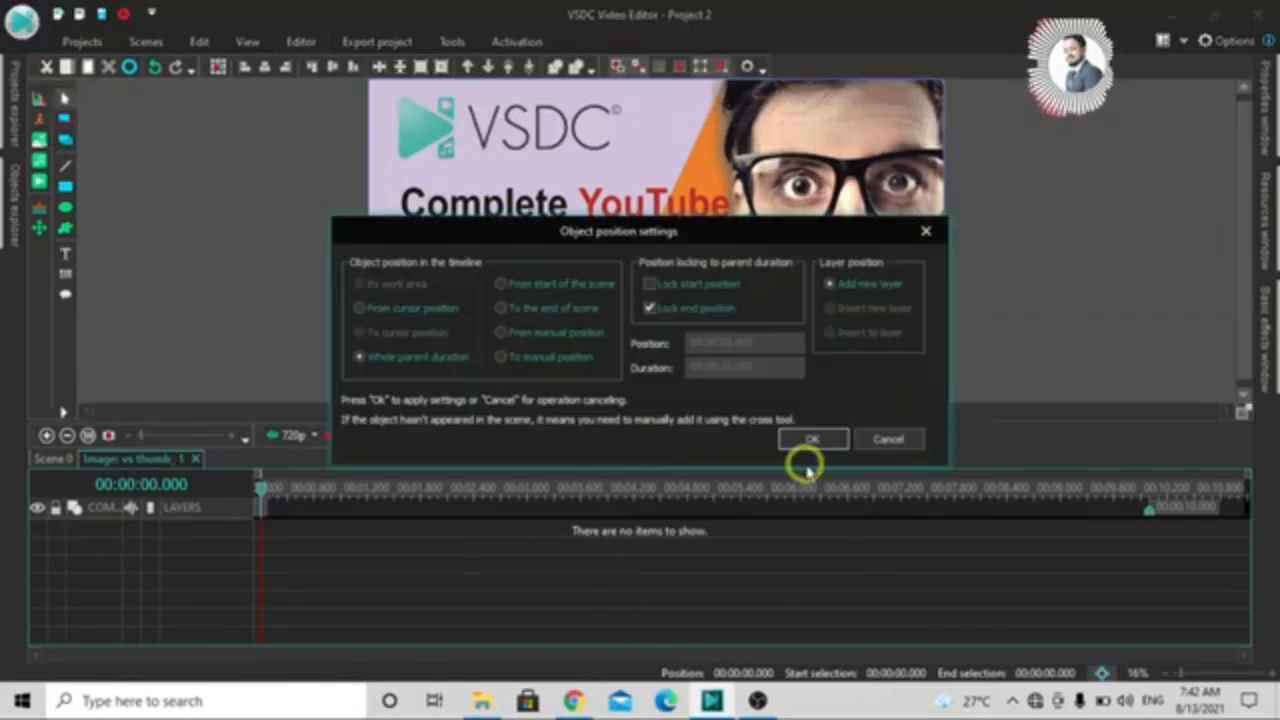
click(810, 441)
Step: Set the new box blur effect's blur levels to 50
right_click(783, 537)
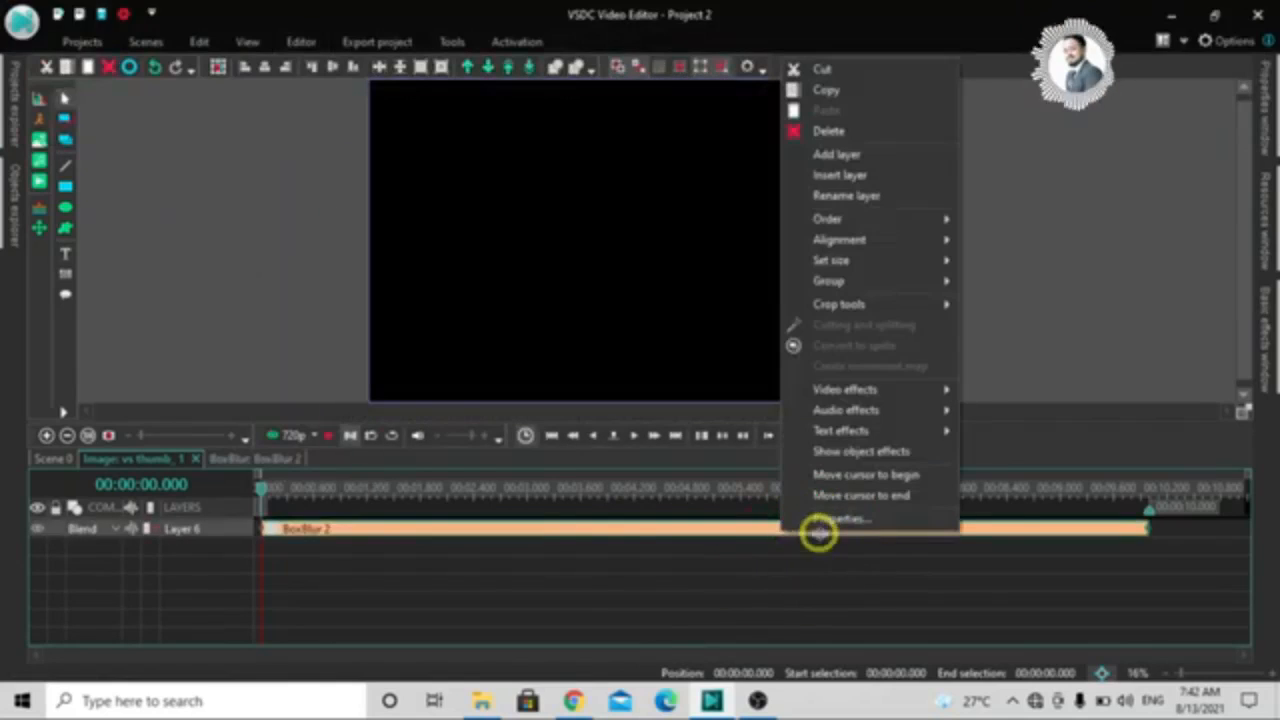
click(823, 516)
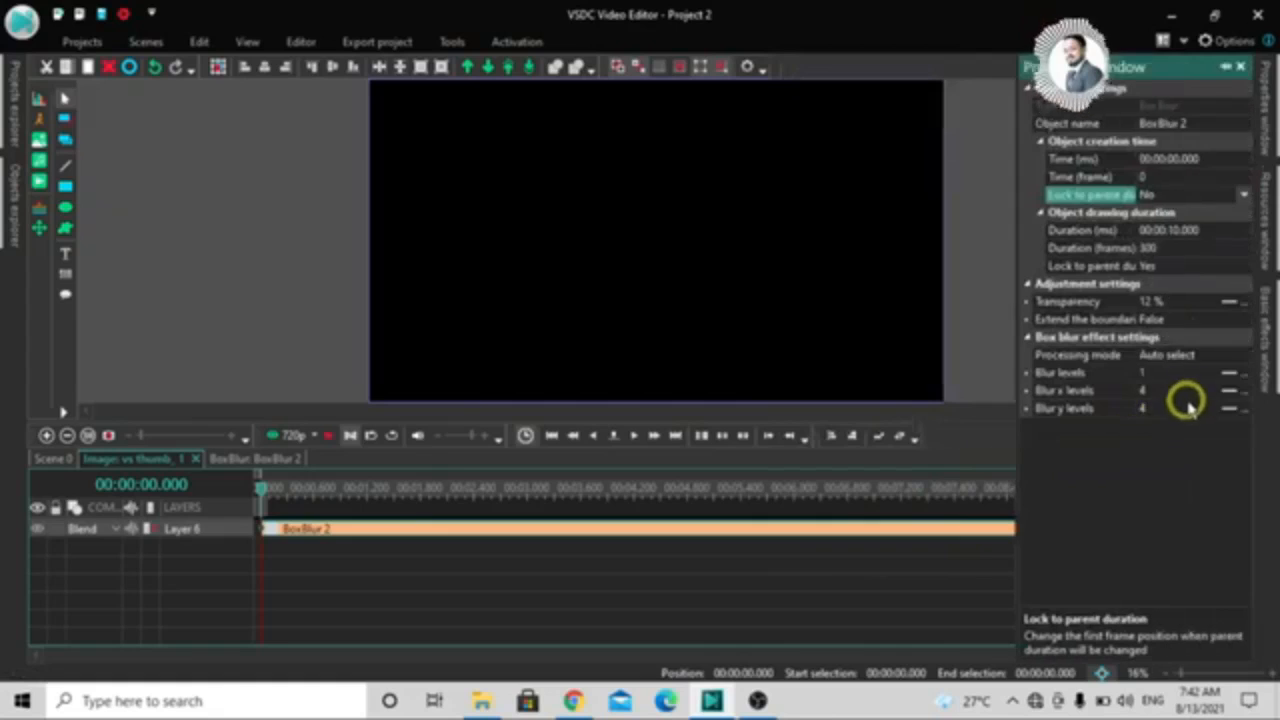
click(1140, 370)
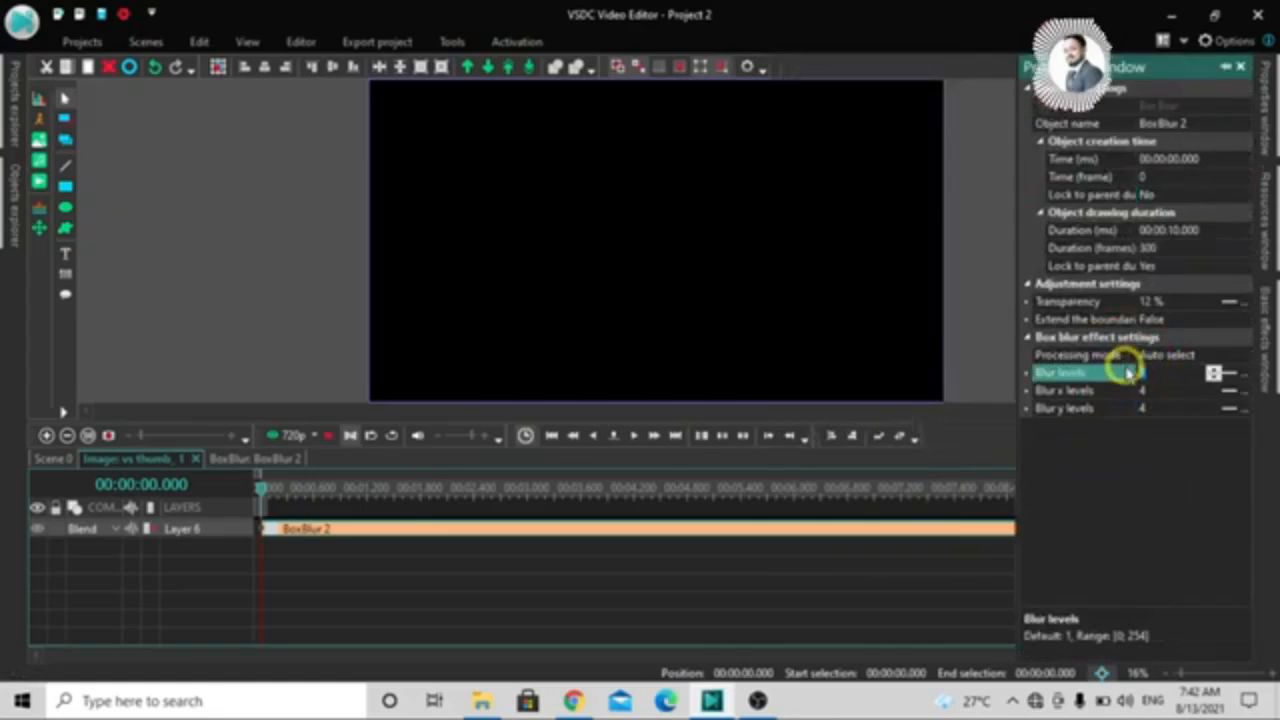
text(50)
key(Return)
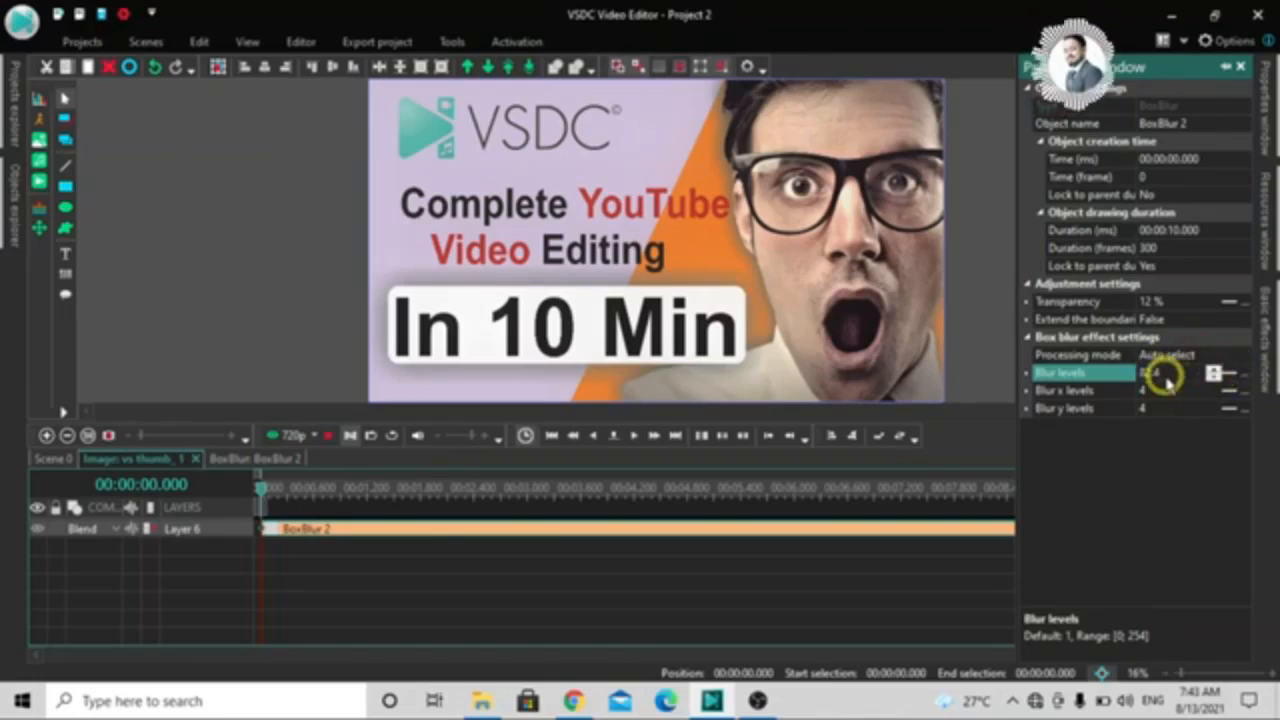
Step: Try blur levels of 10 and 100 for the box blur effect
drag(1165, 374, 1121, 358)
text(10)
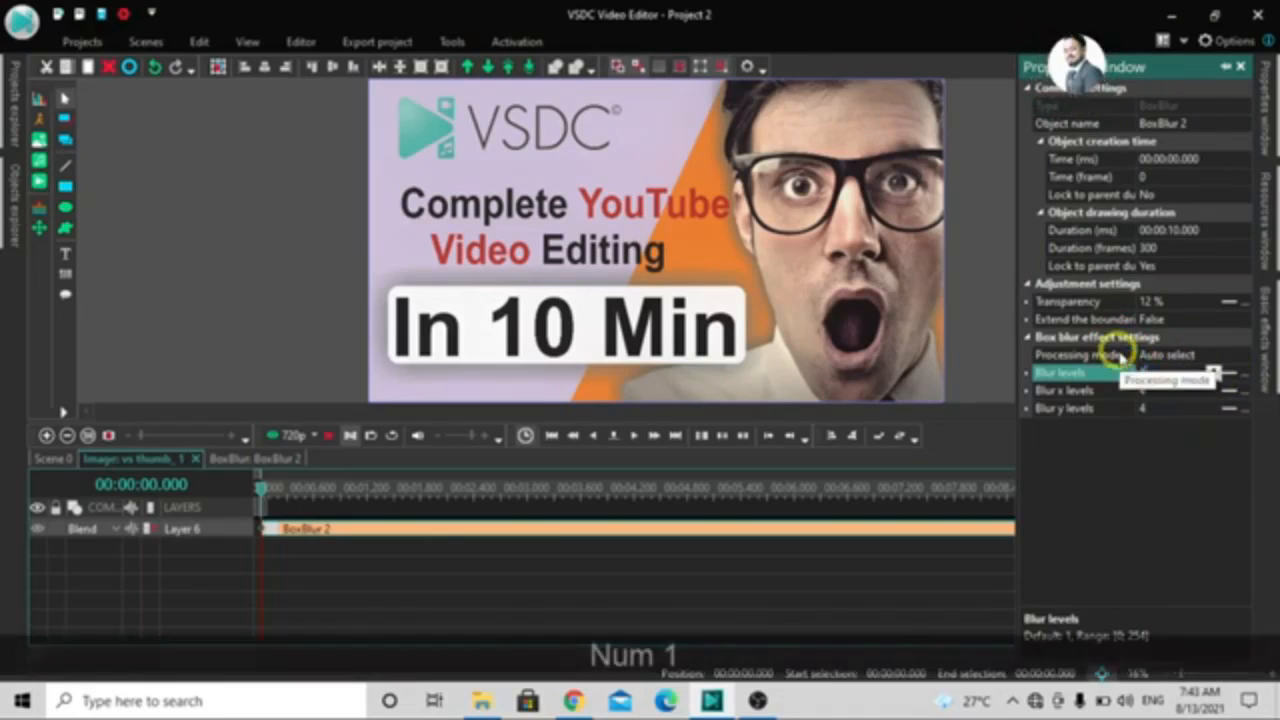
key(Return)
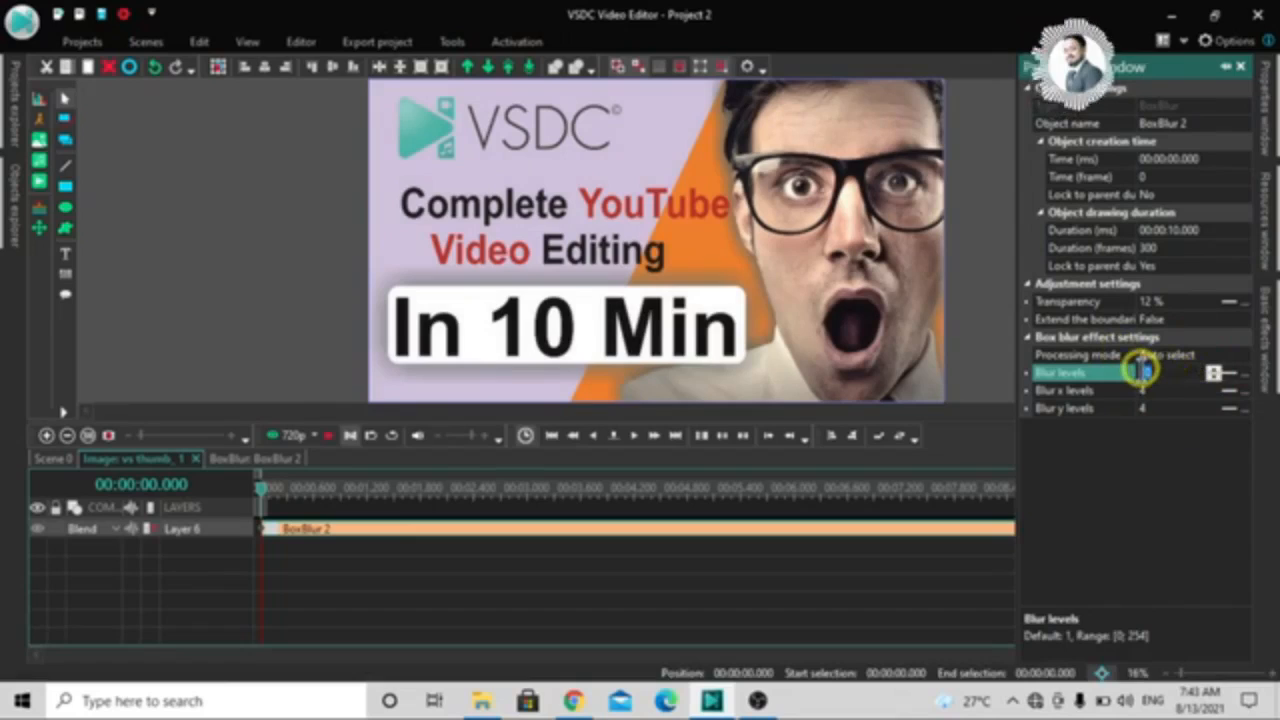
text(100)
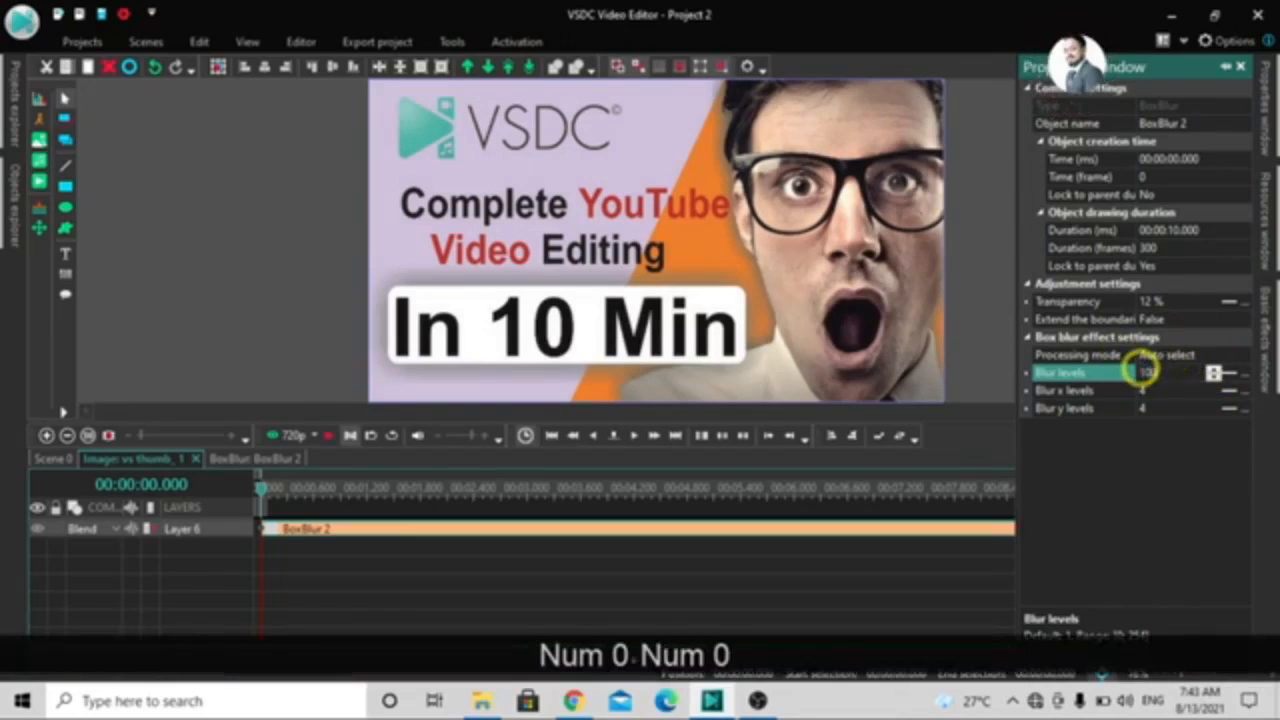
key(Return)
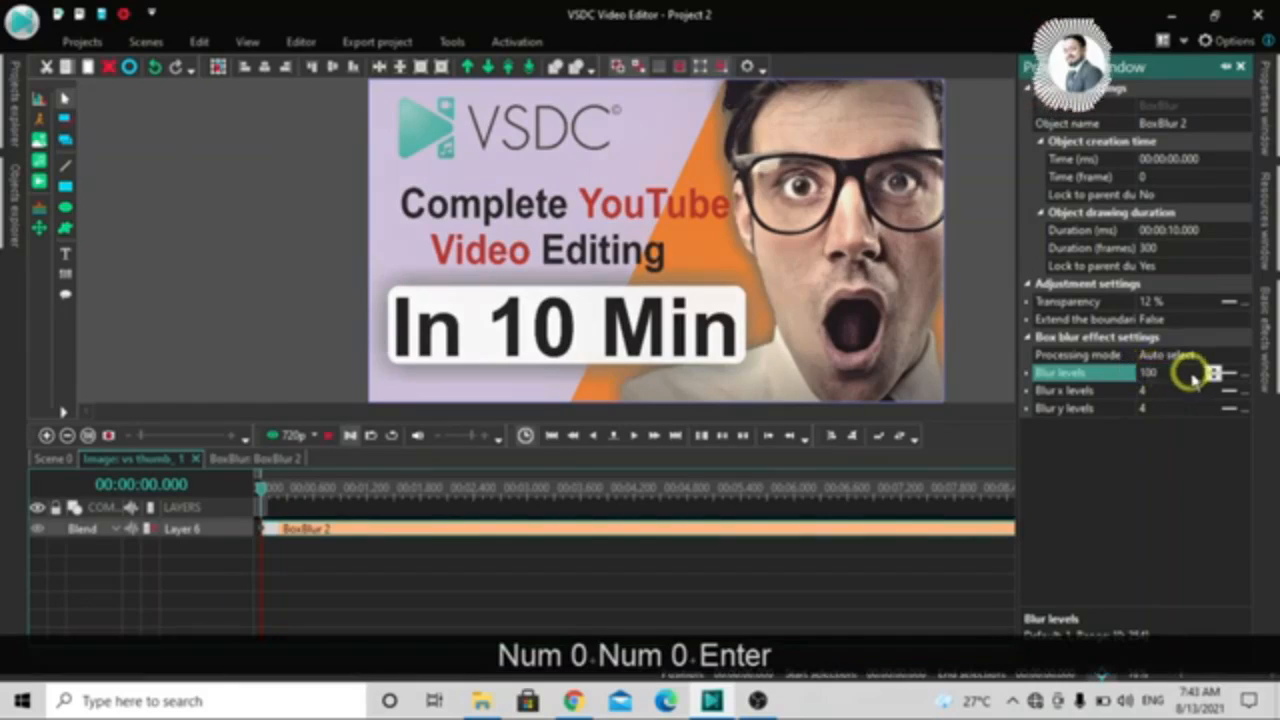
Step: Set the box blur's blur levels to 5 and delete the effect from the image clip
drag(1186, 372, 1145, 372)
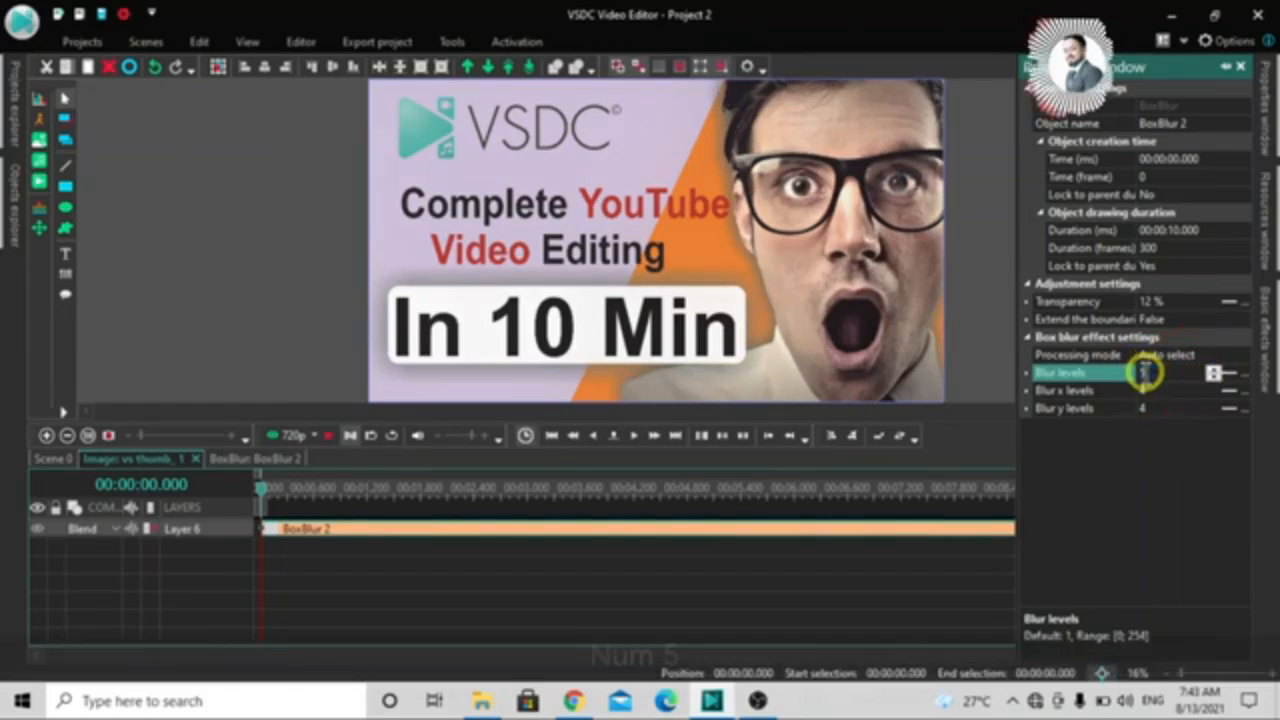
text(5)
key(Return)
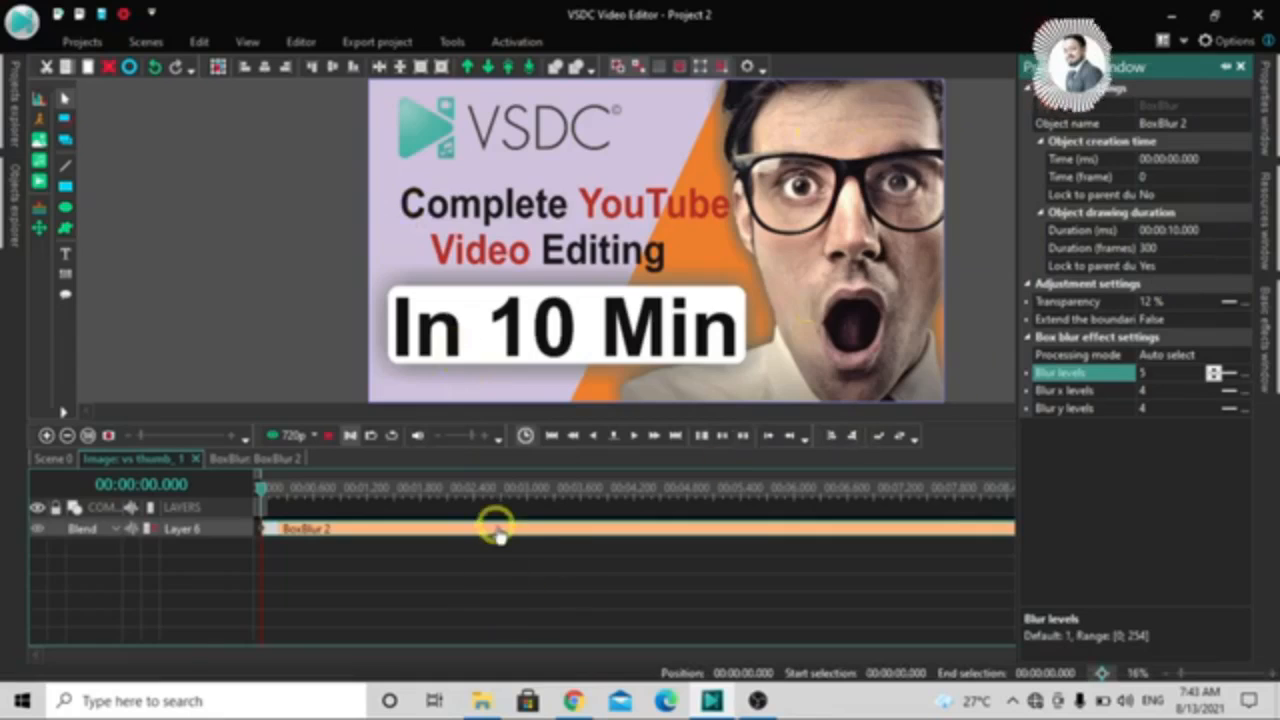
key(Delete)
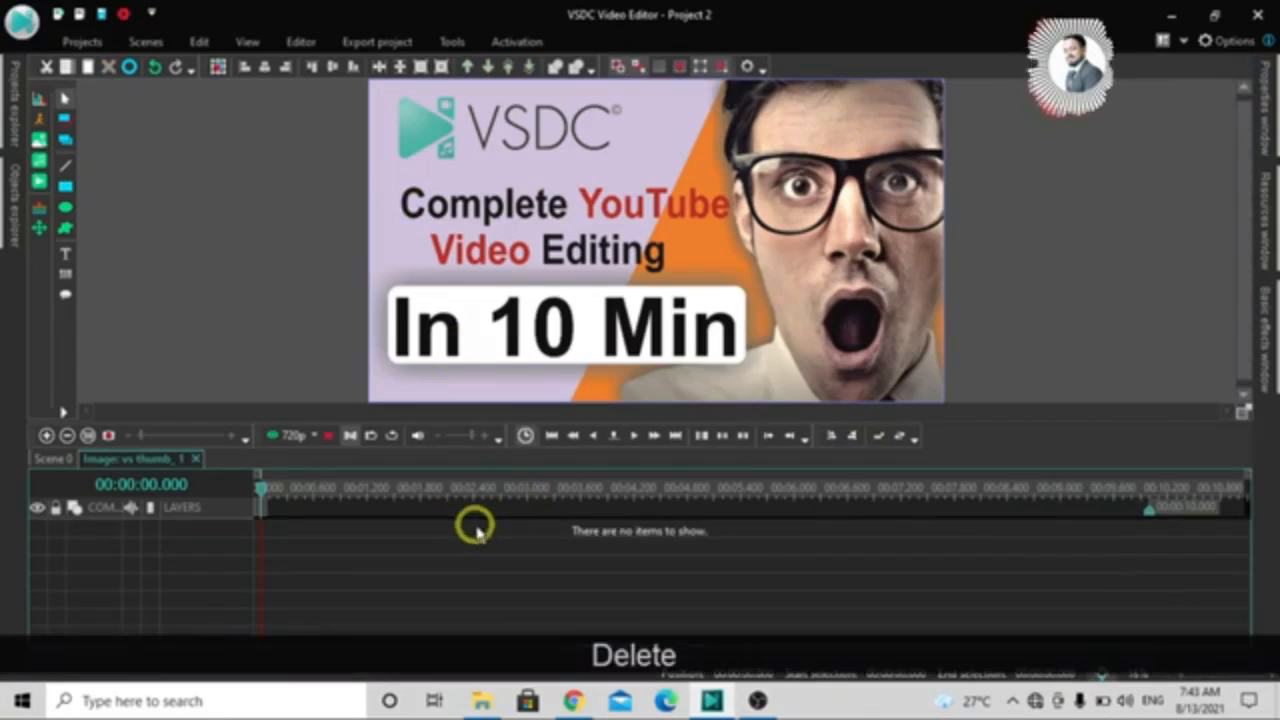
Step: Add an Oil paint filter to the image clip with the default object position settings
click(304, 41)
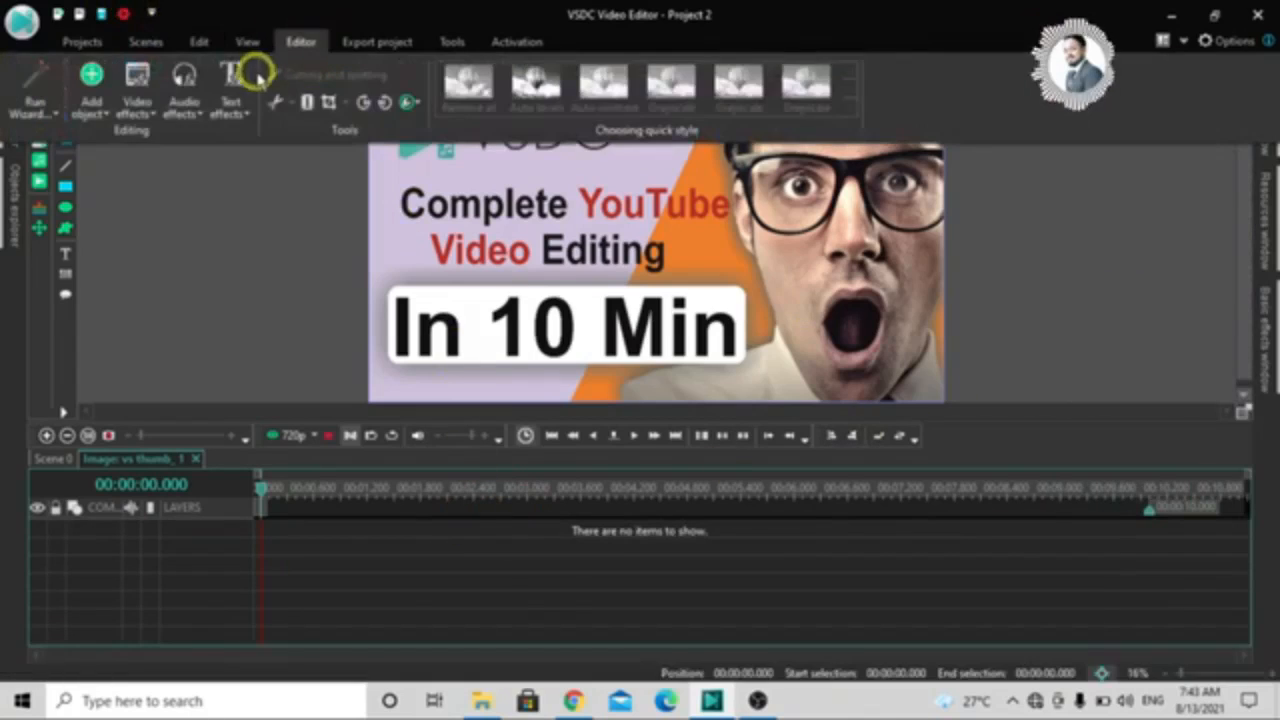
click(130, 110)
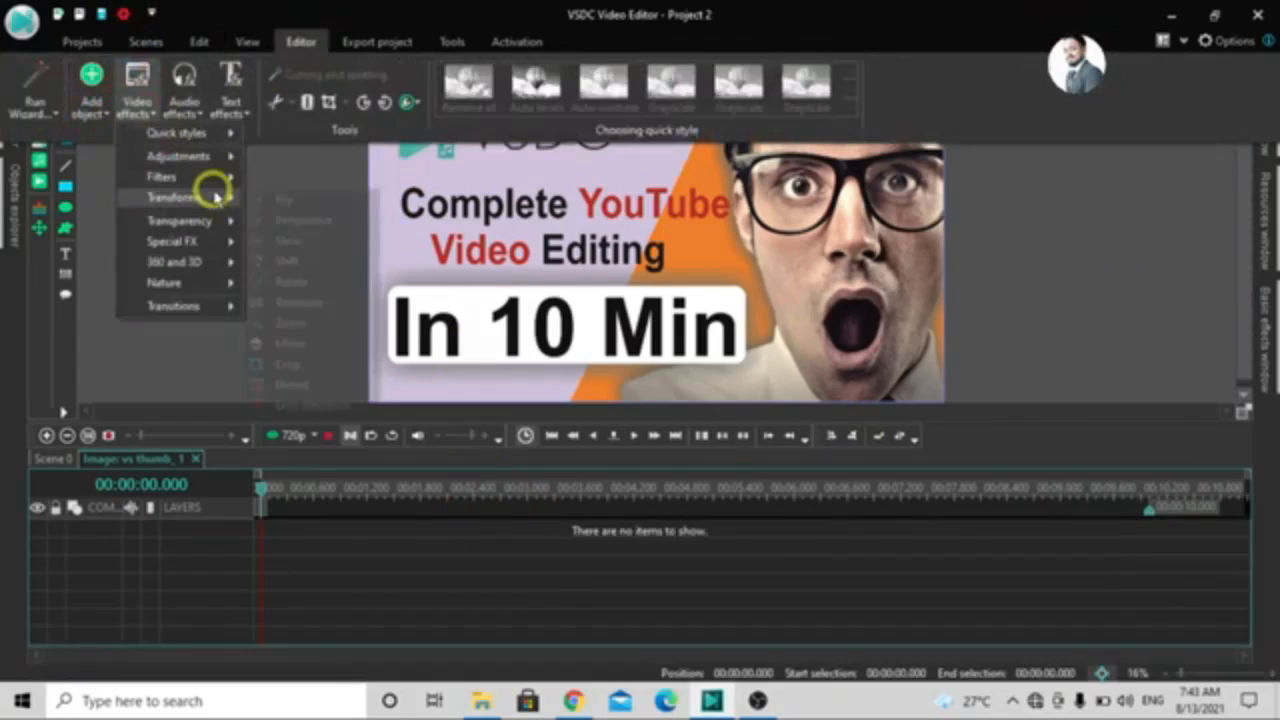
mouse_move(214, 178)
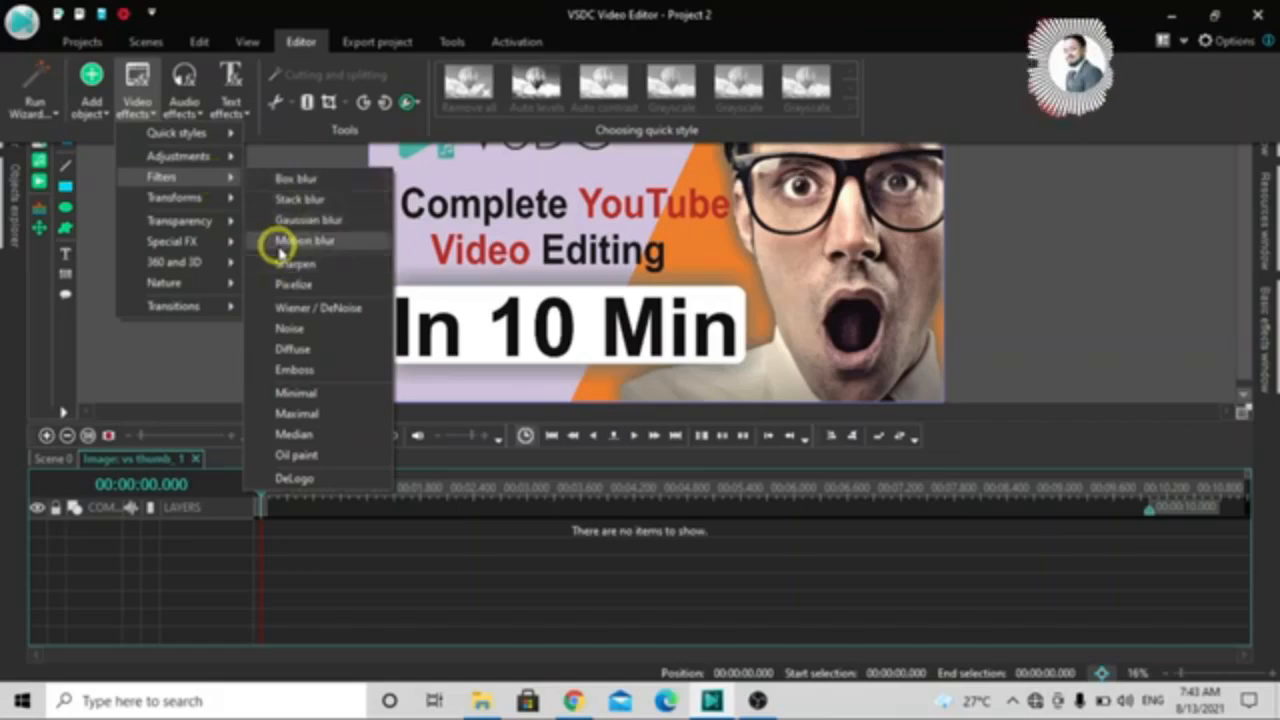
click(296, 453)
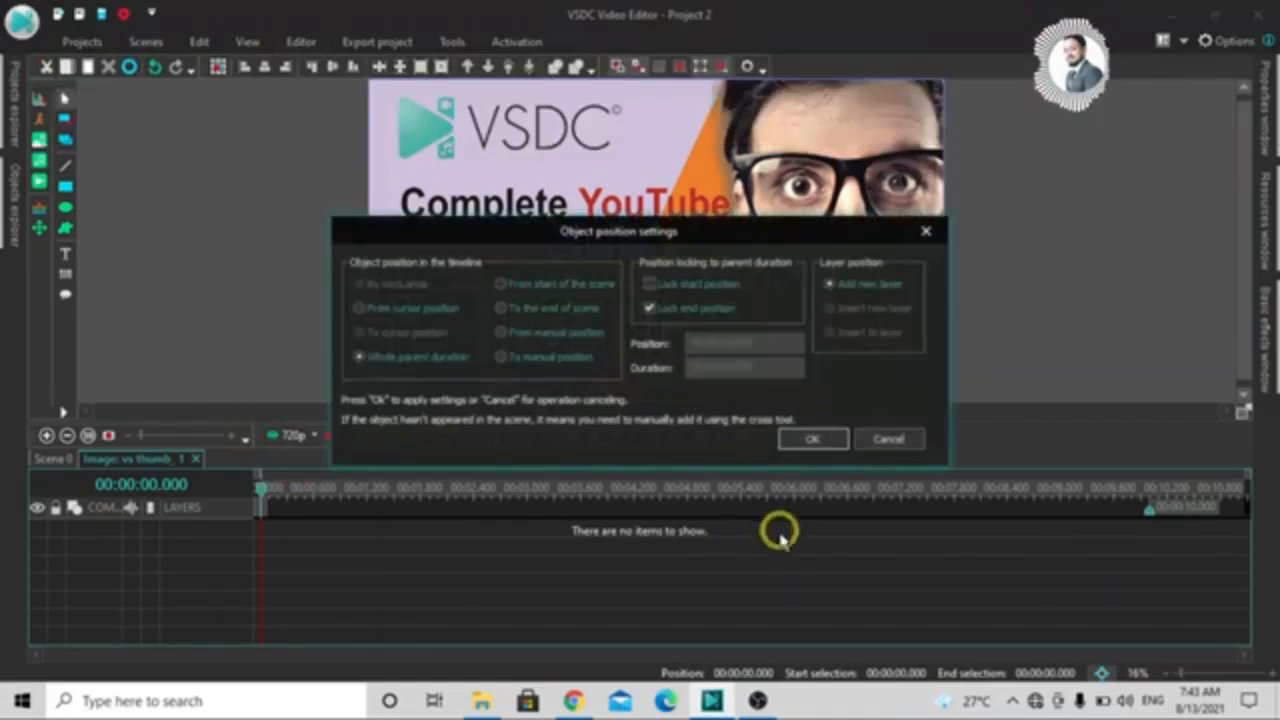
click(818, 442)
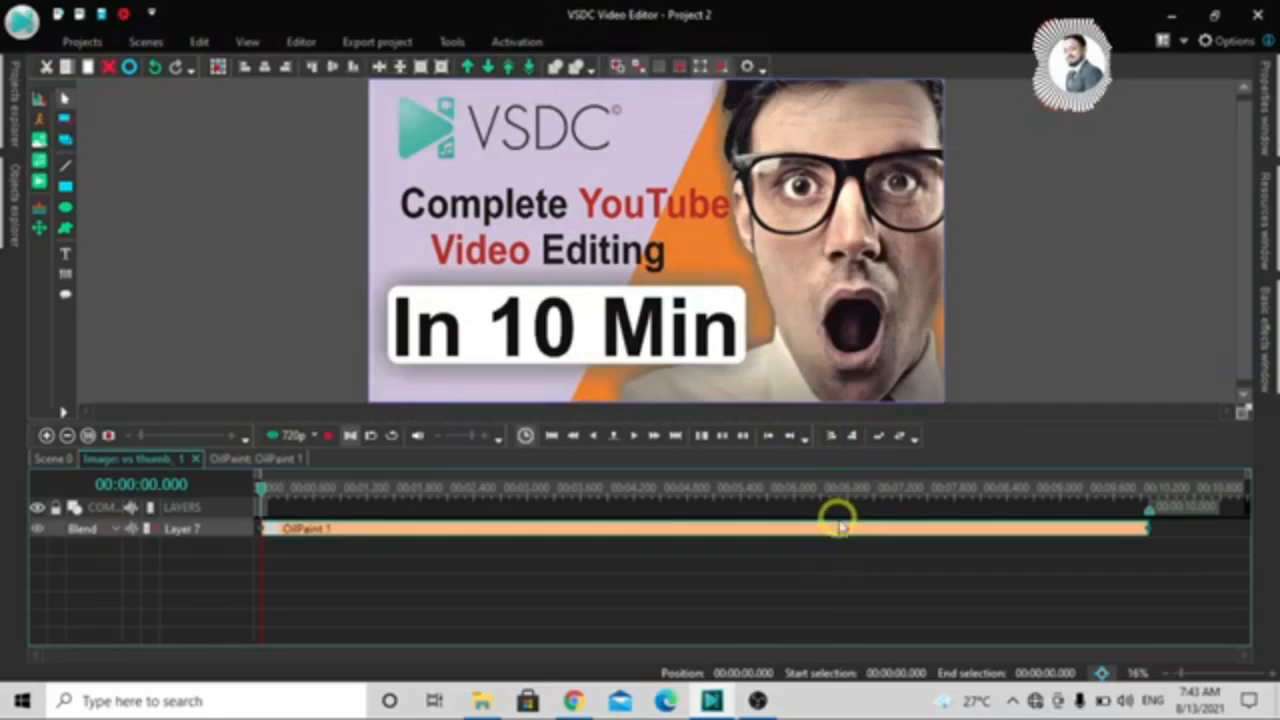
Step: View the oil paint effect's properties and delete the effect from the image clip
right_click(837, 520)
click(852, 507)
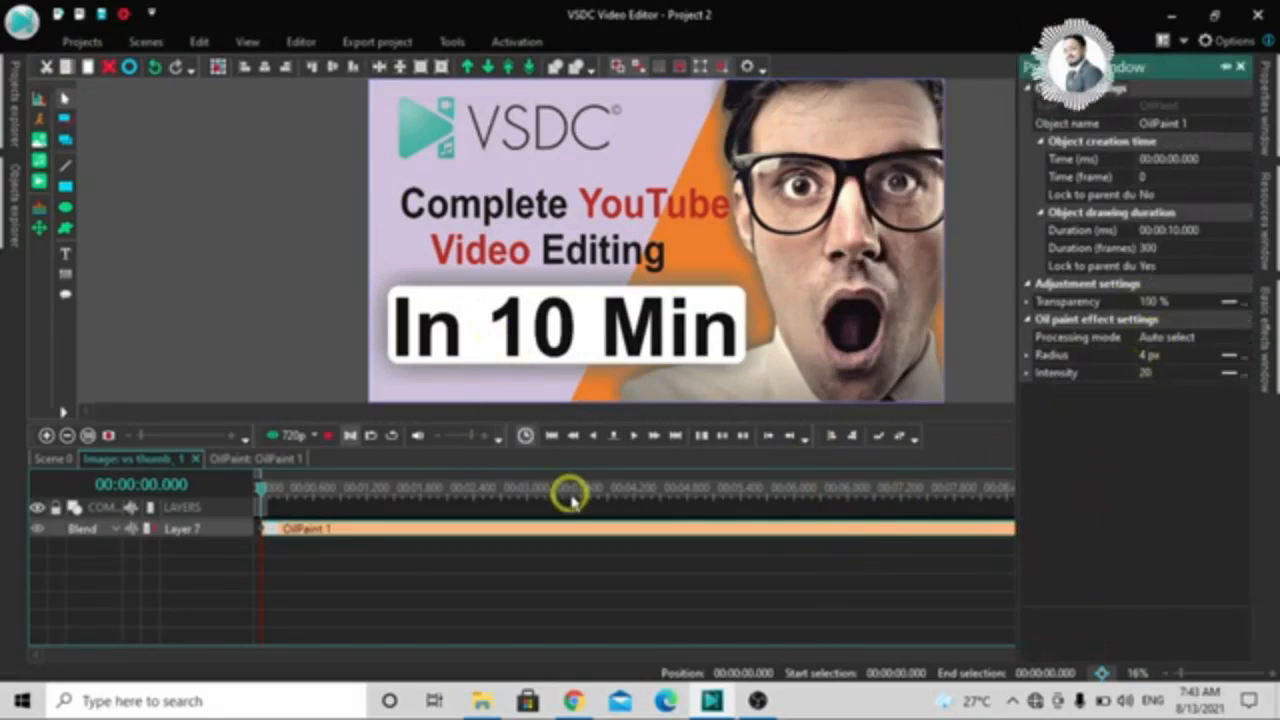
key(Delete)
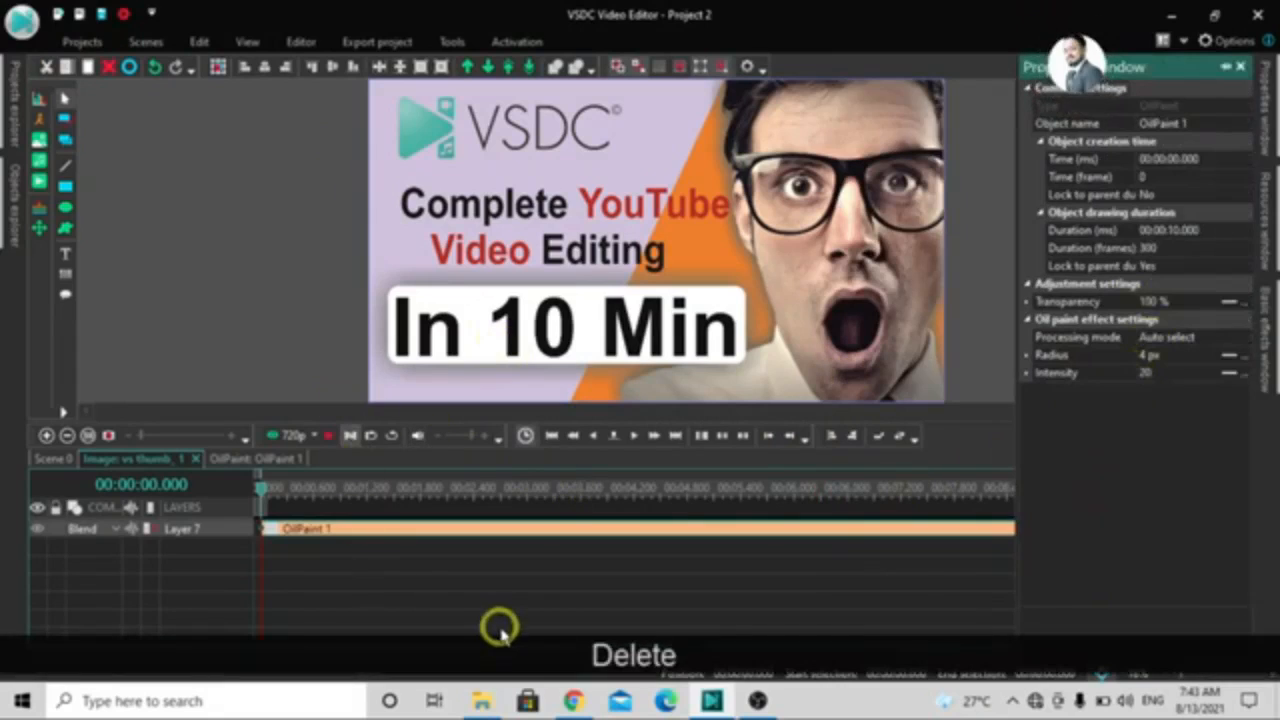
click(458, 535)
key(Delete)
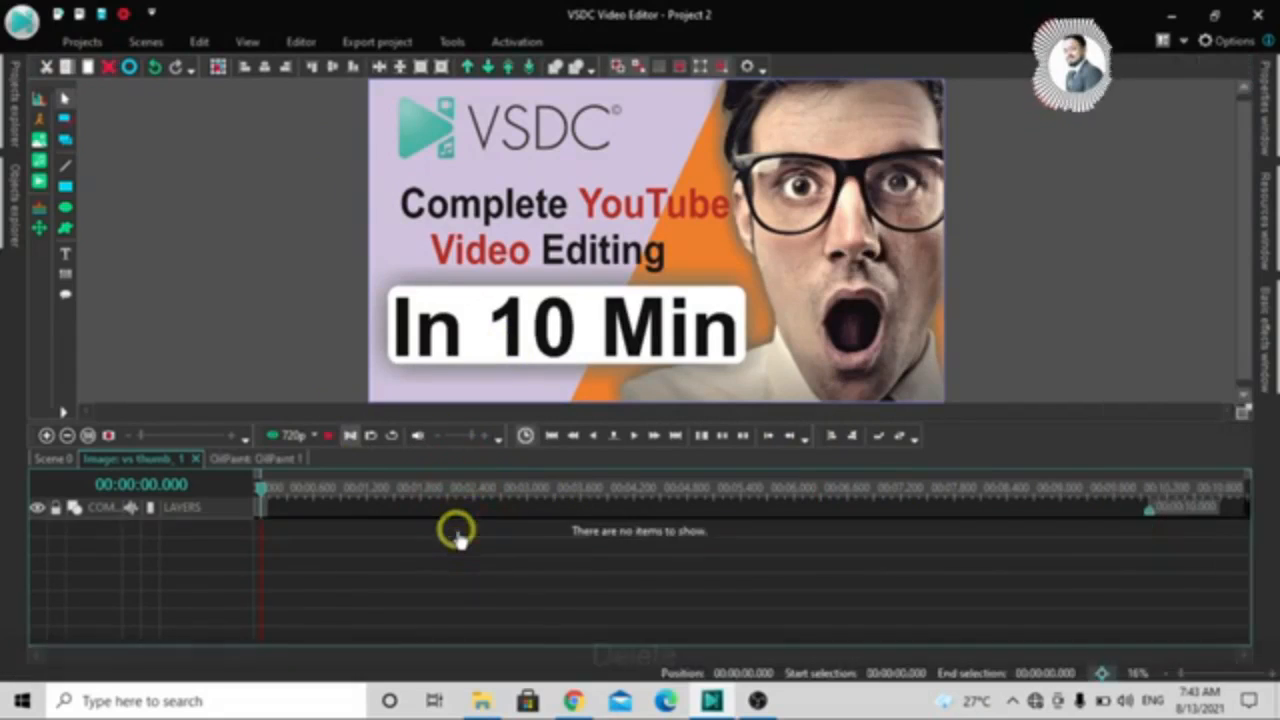
Step: Add a Flip transform to the image clip with the default object position settings
click(300, 41)
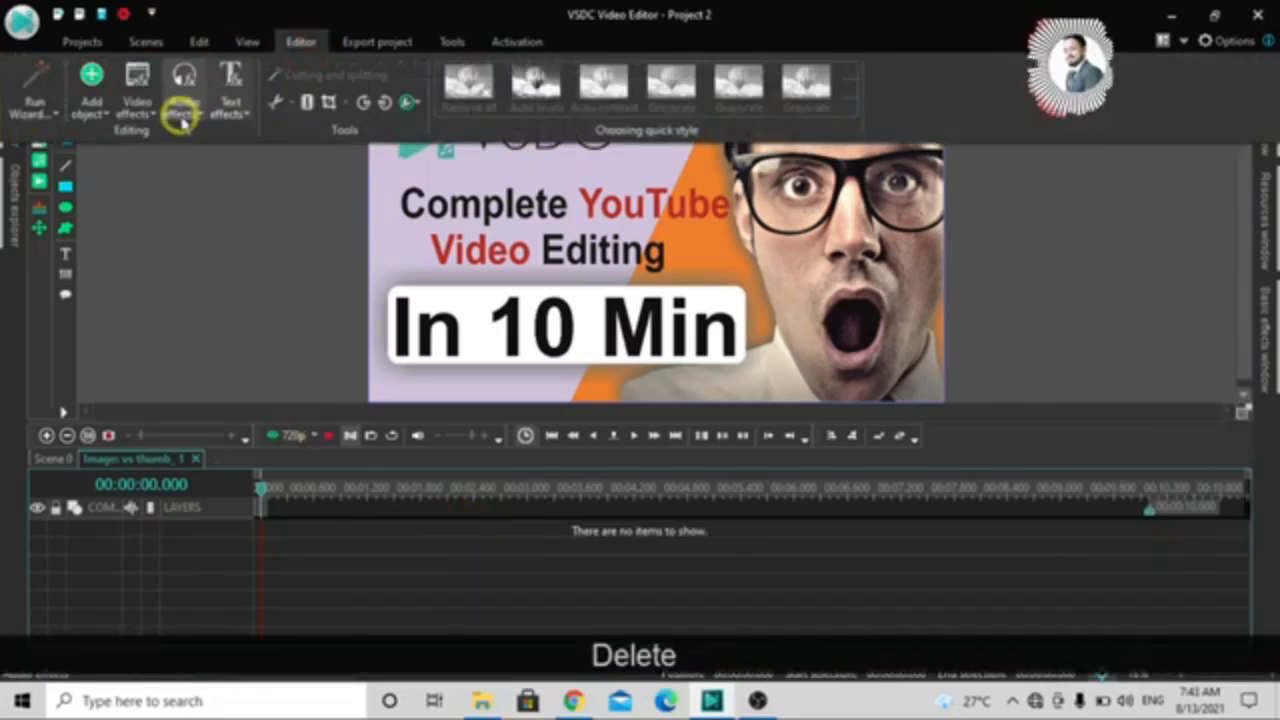
click(142, 117)
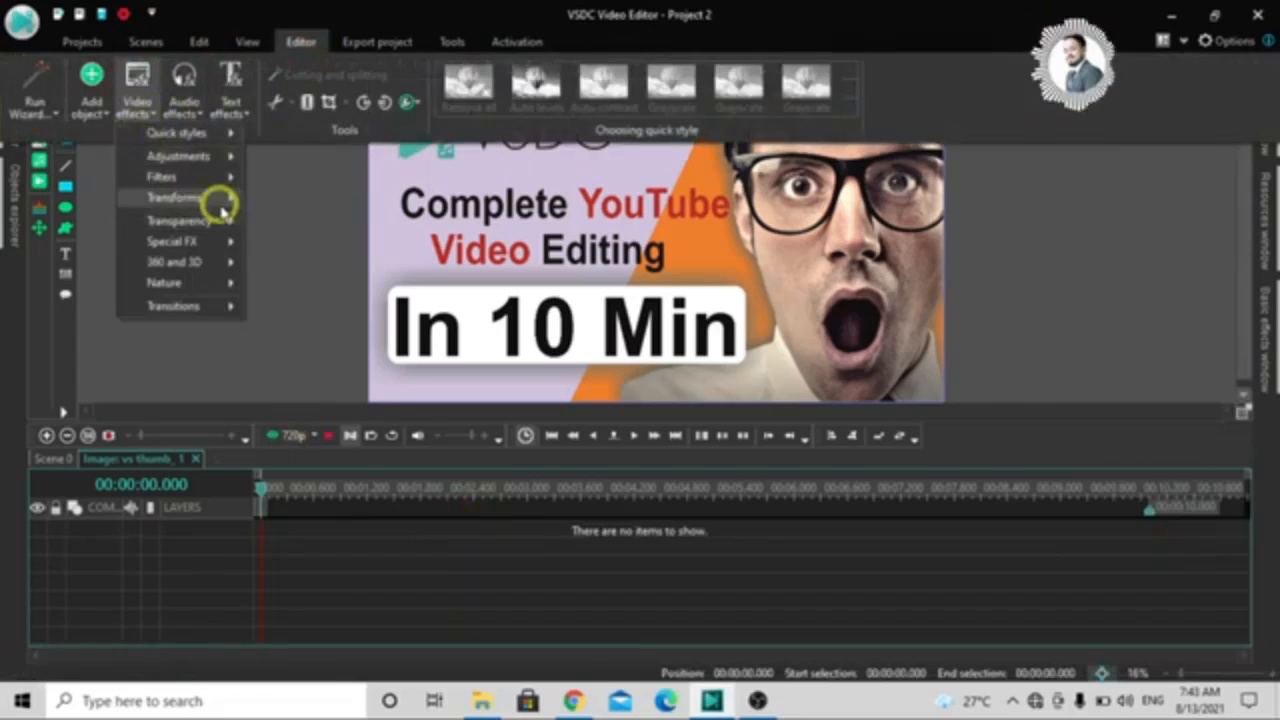
mouse_move(222, 208)
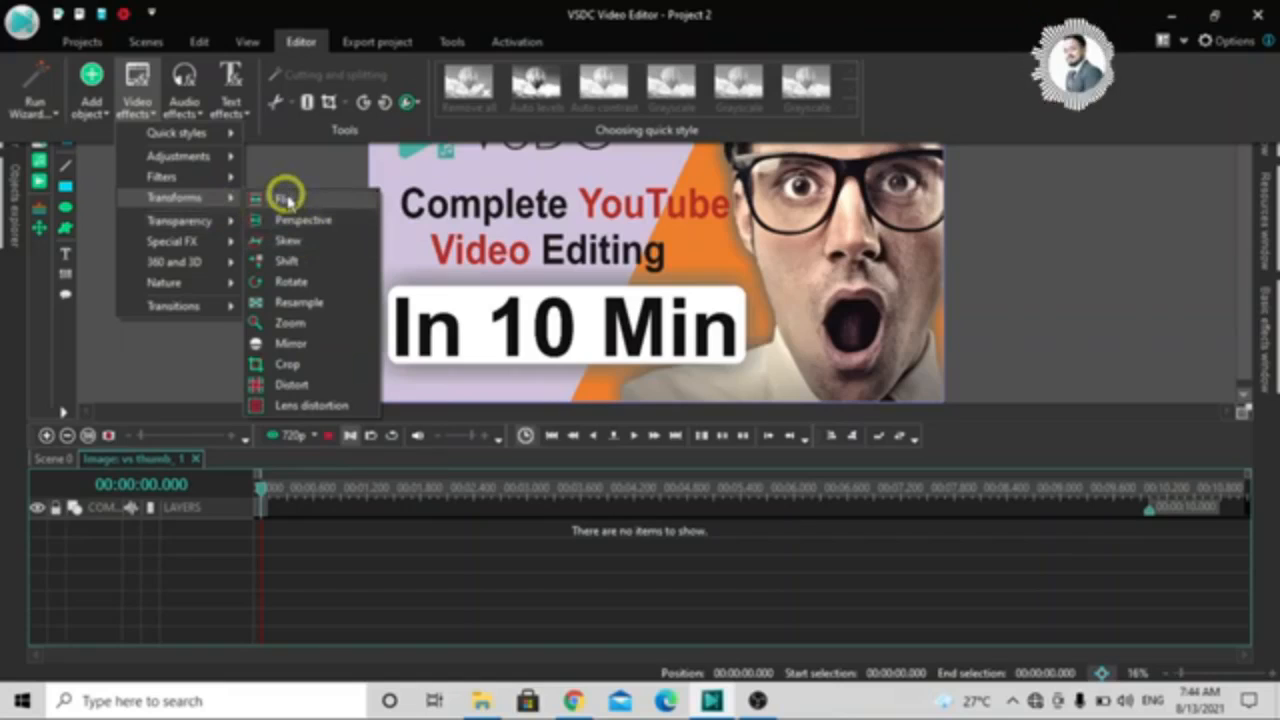
click(285, 199)
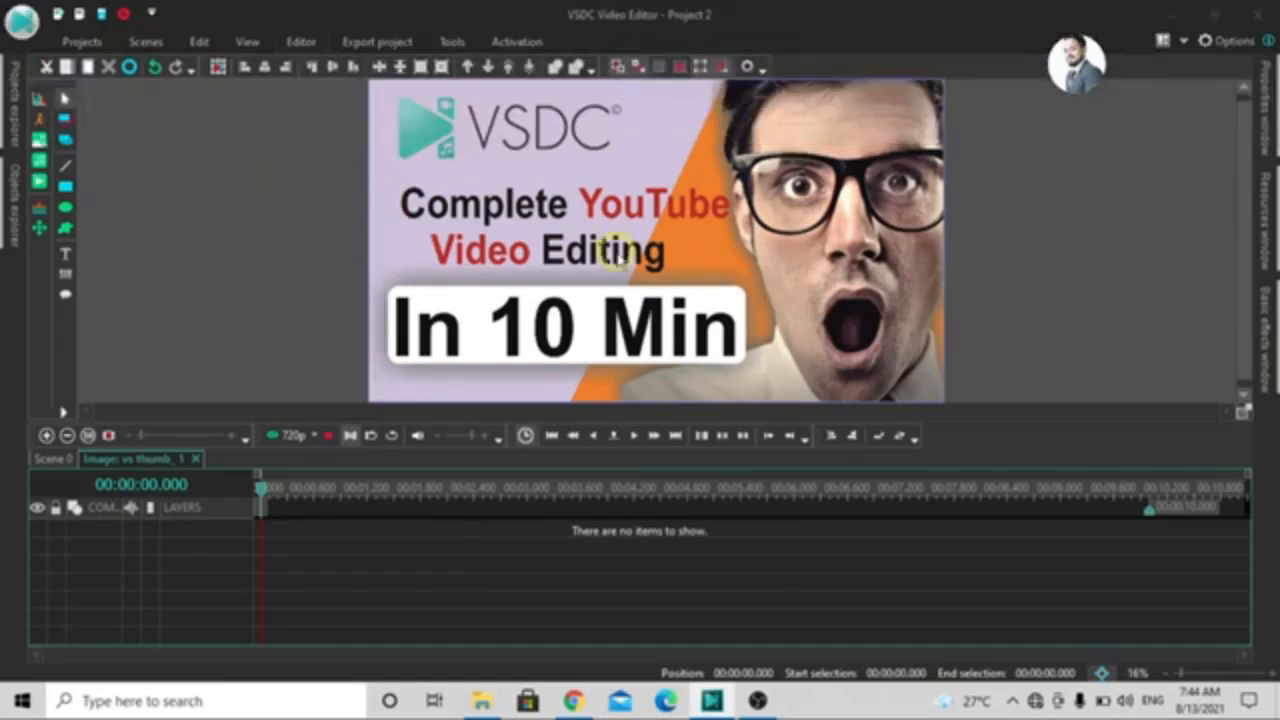
click(818, 440)
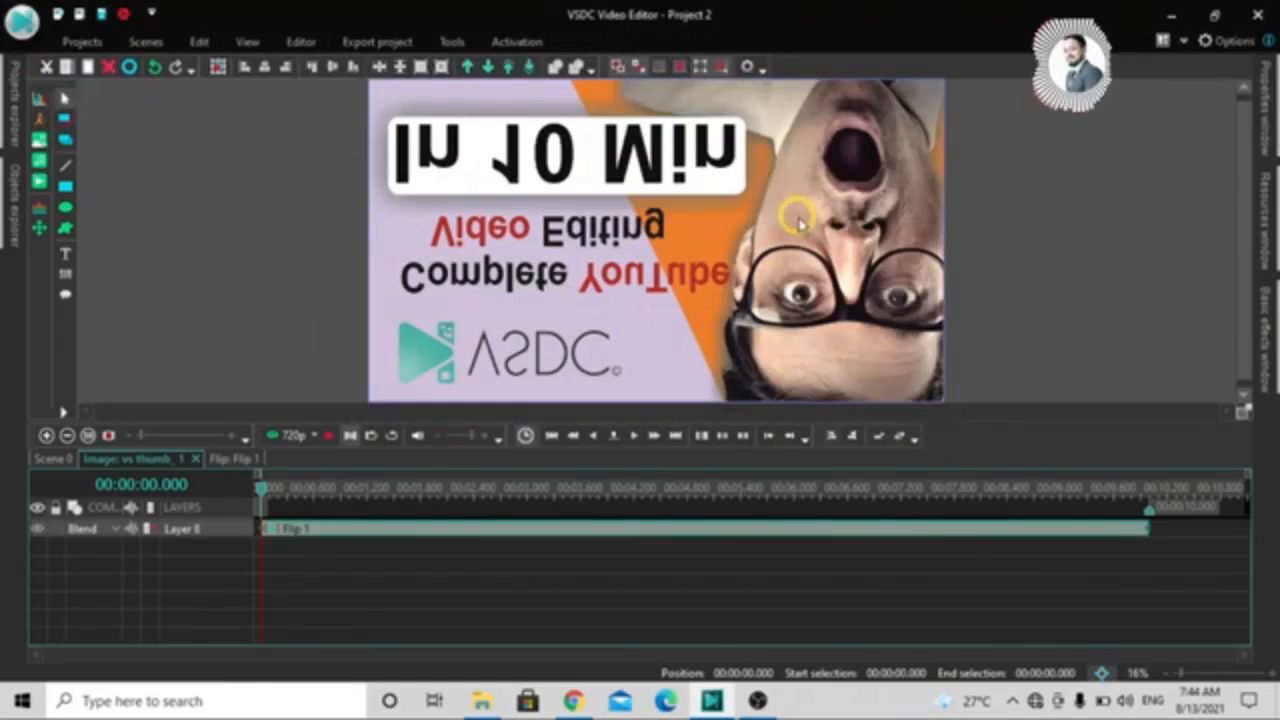
Step: Open the flip effect's properties and set its direction to Horizontal flip
right_click(656, 532)
click(708, 524)
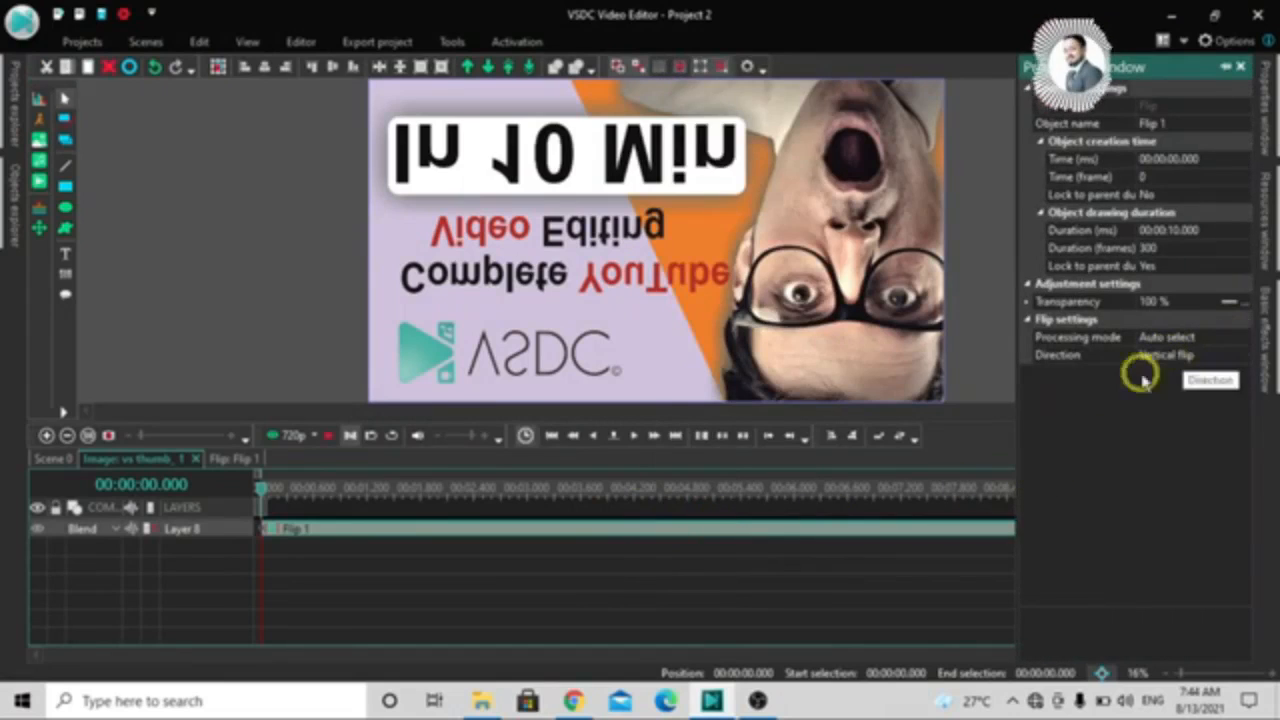
key(Page_Down)
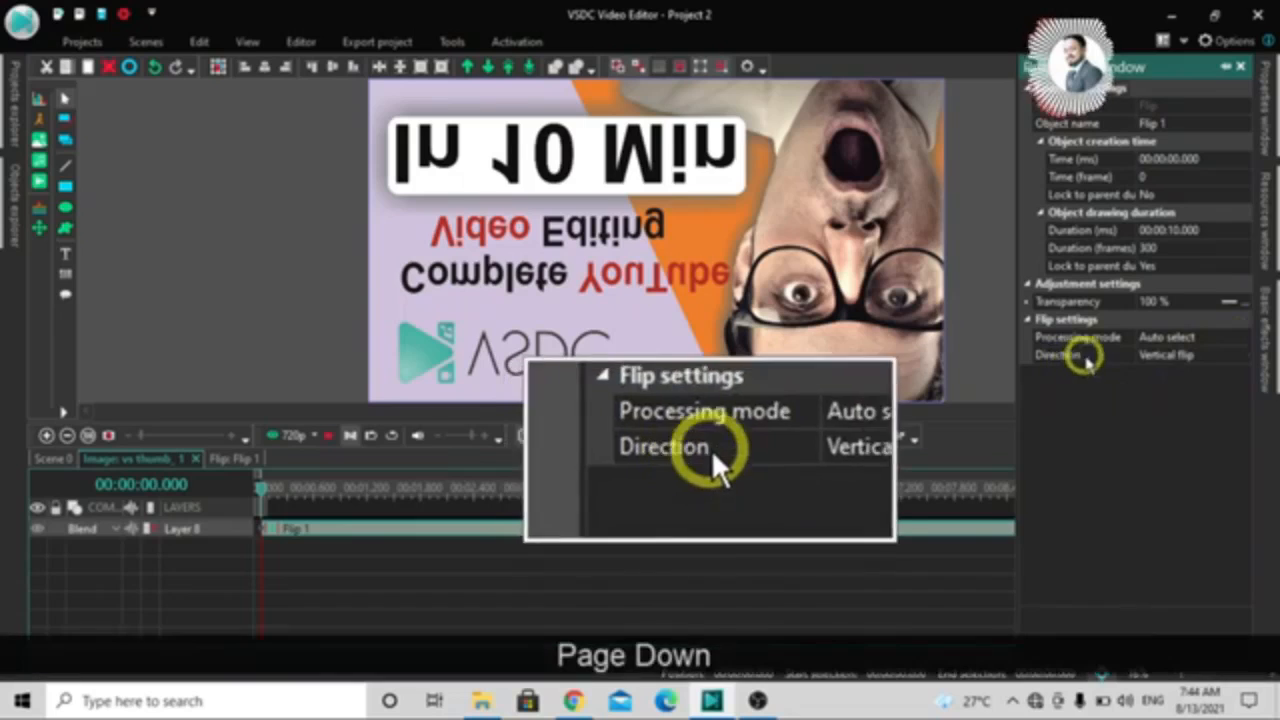
key(Page_Down)
click(1161, 358)
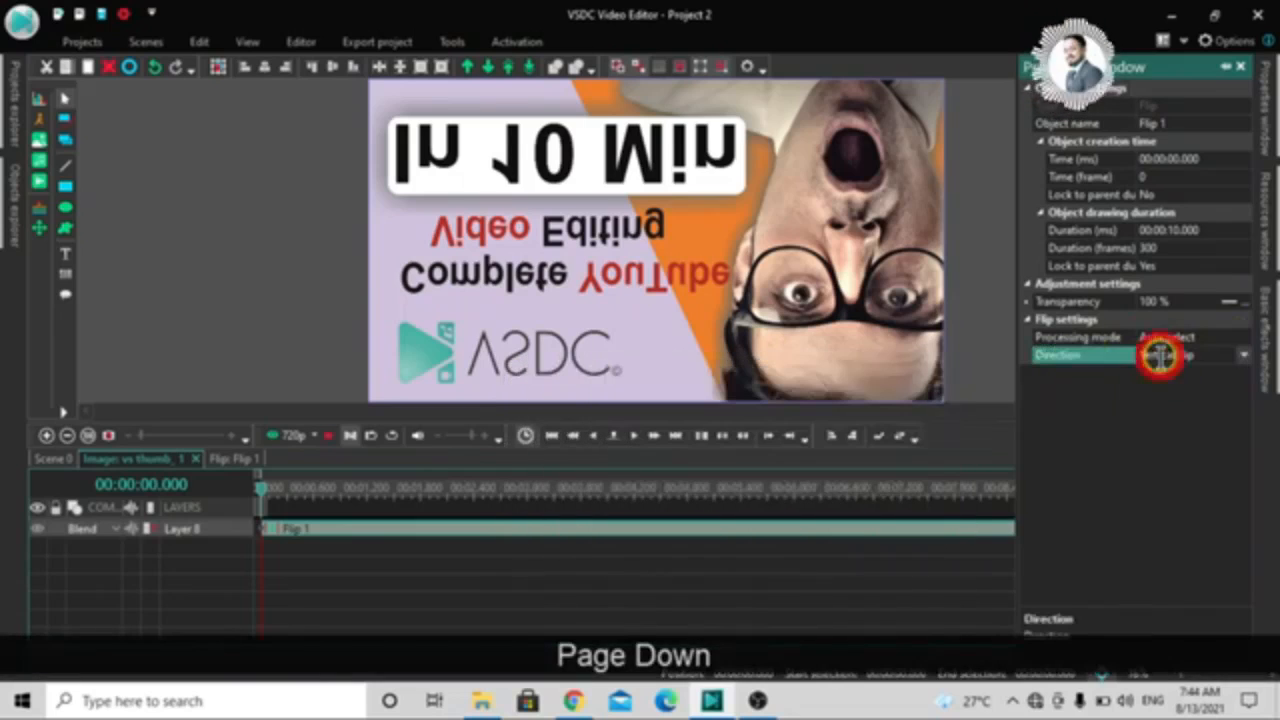
click(1240, 352)
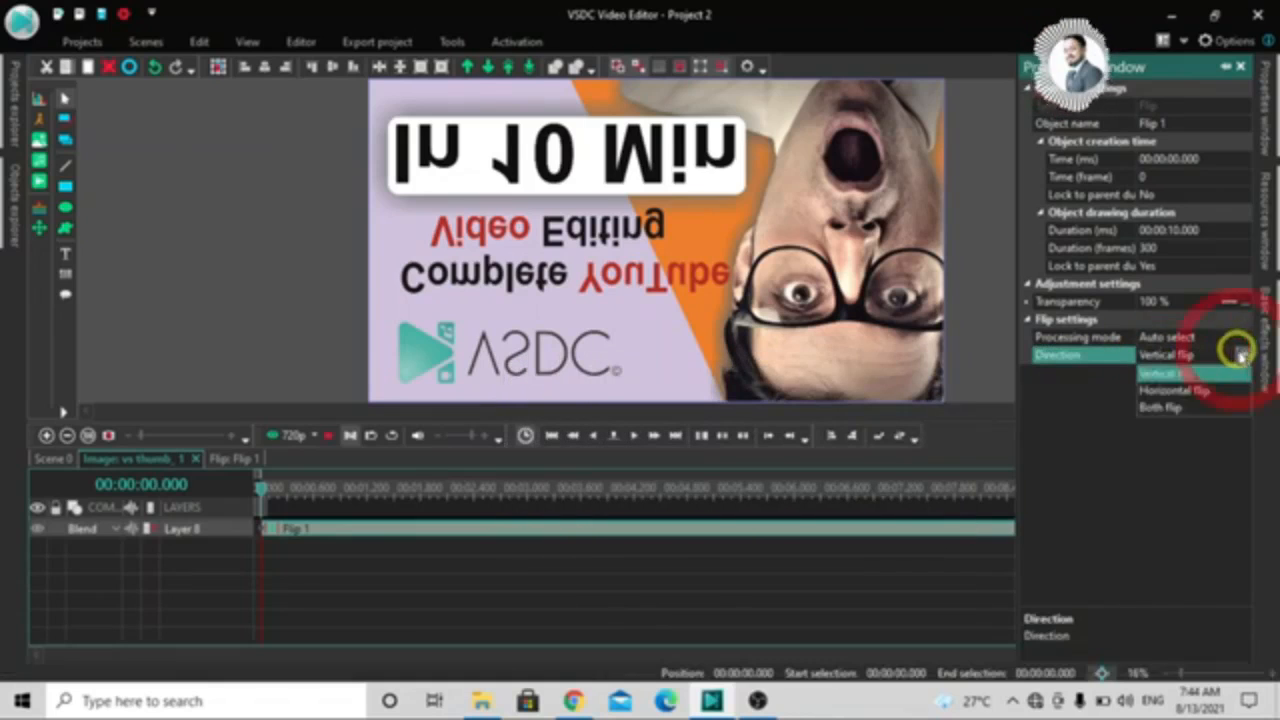
click(1172, 391)
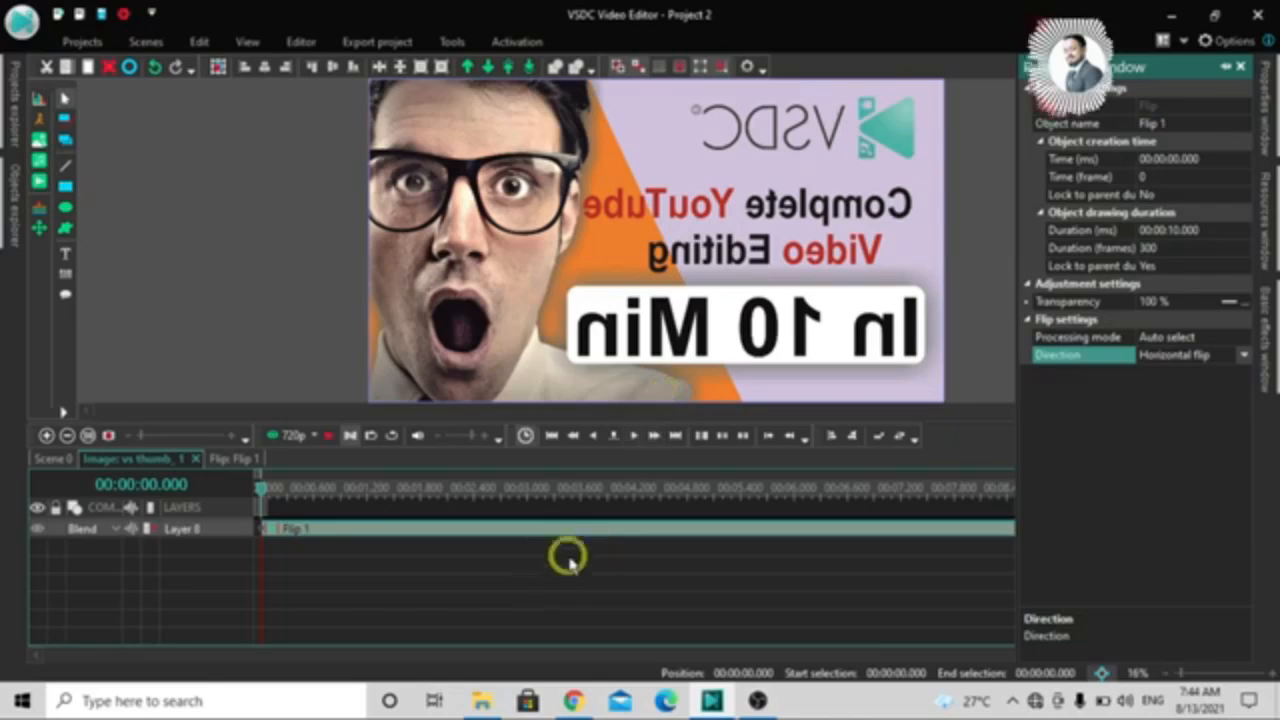
Step: Delete the flip effect from the image clip
click(543, 527)
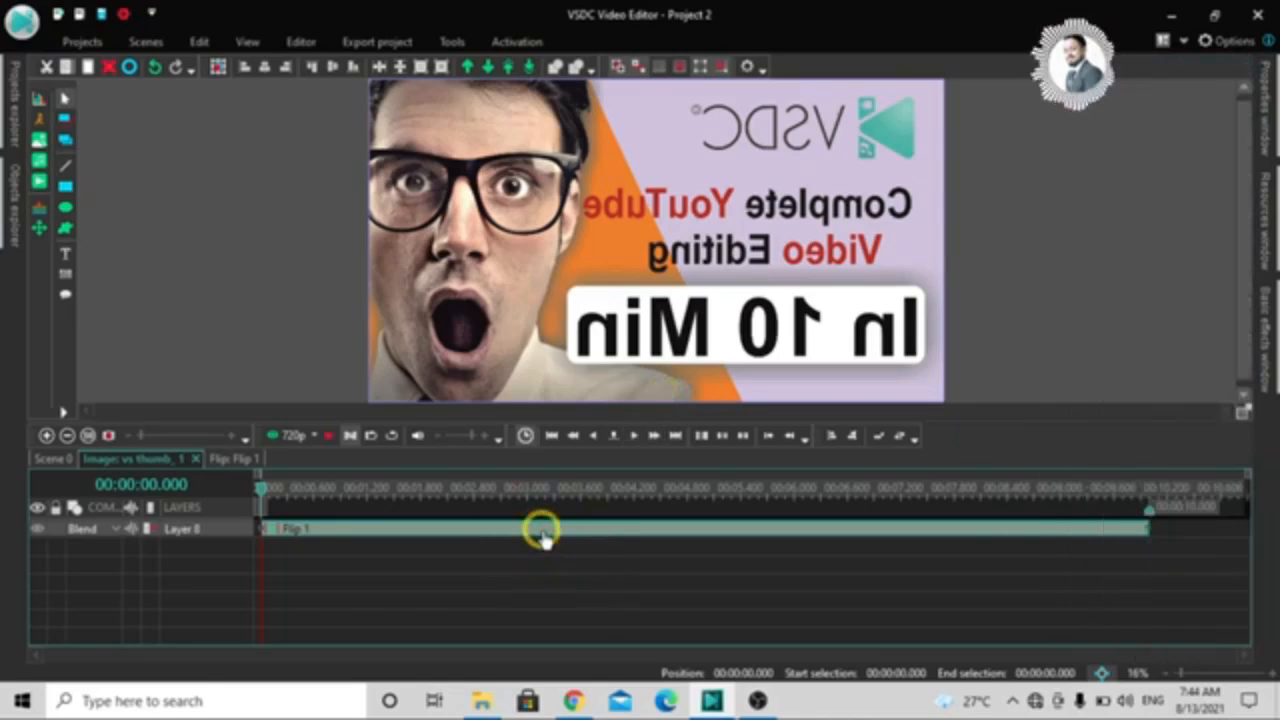
right_click(543, 533)
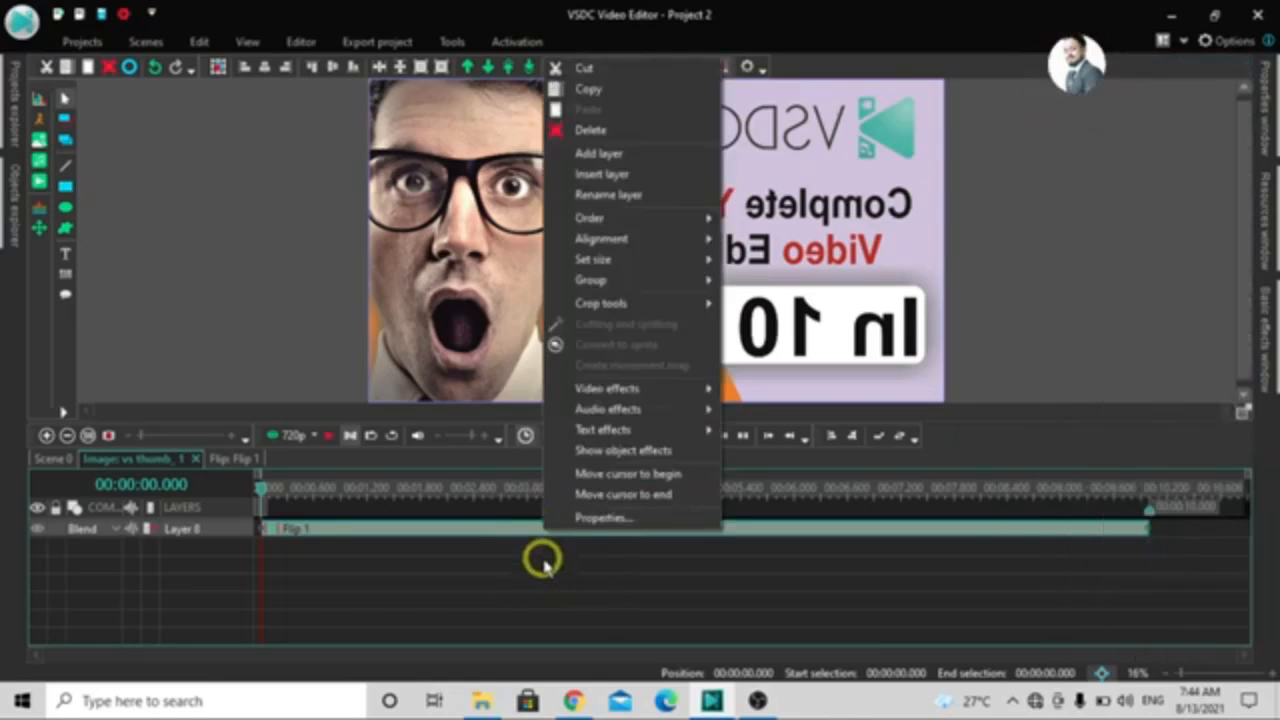
click(590, 130)
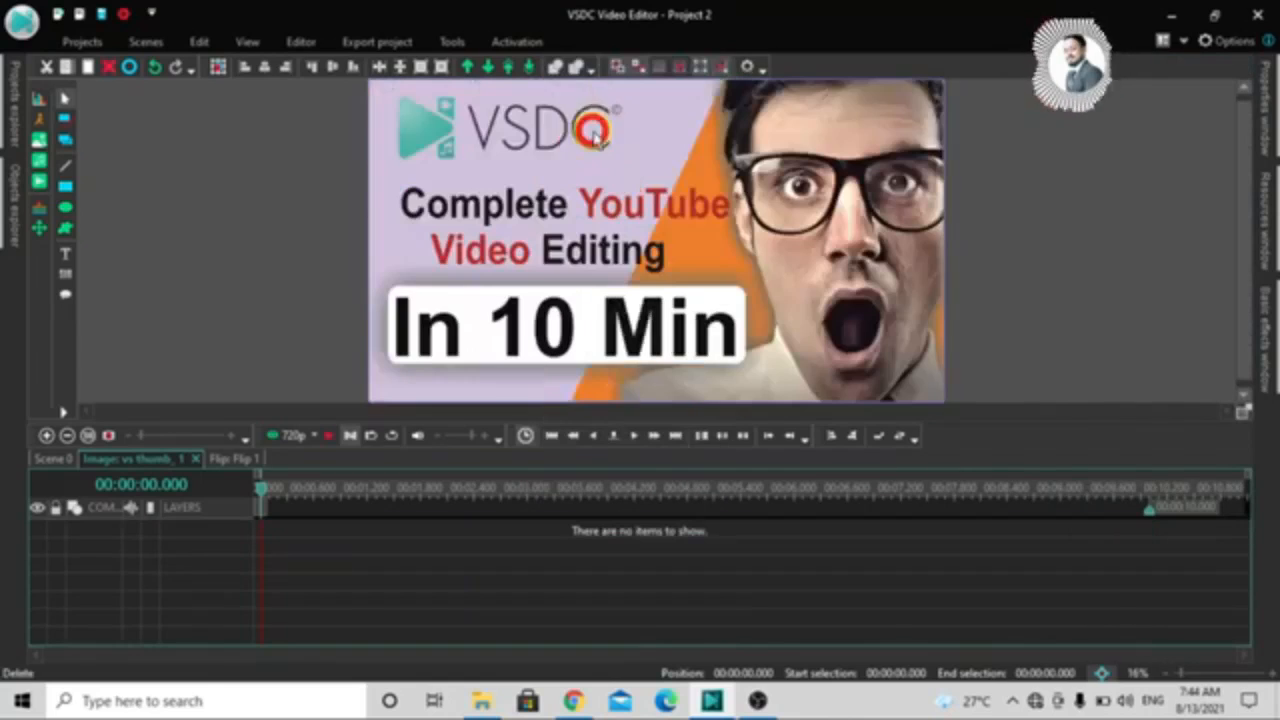
Step: Add a Perspective transform to the image clip for the whole parent duration on a new layer
click(300, 41)
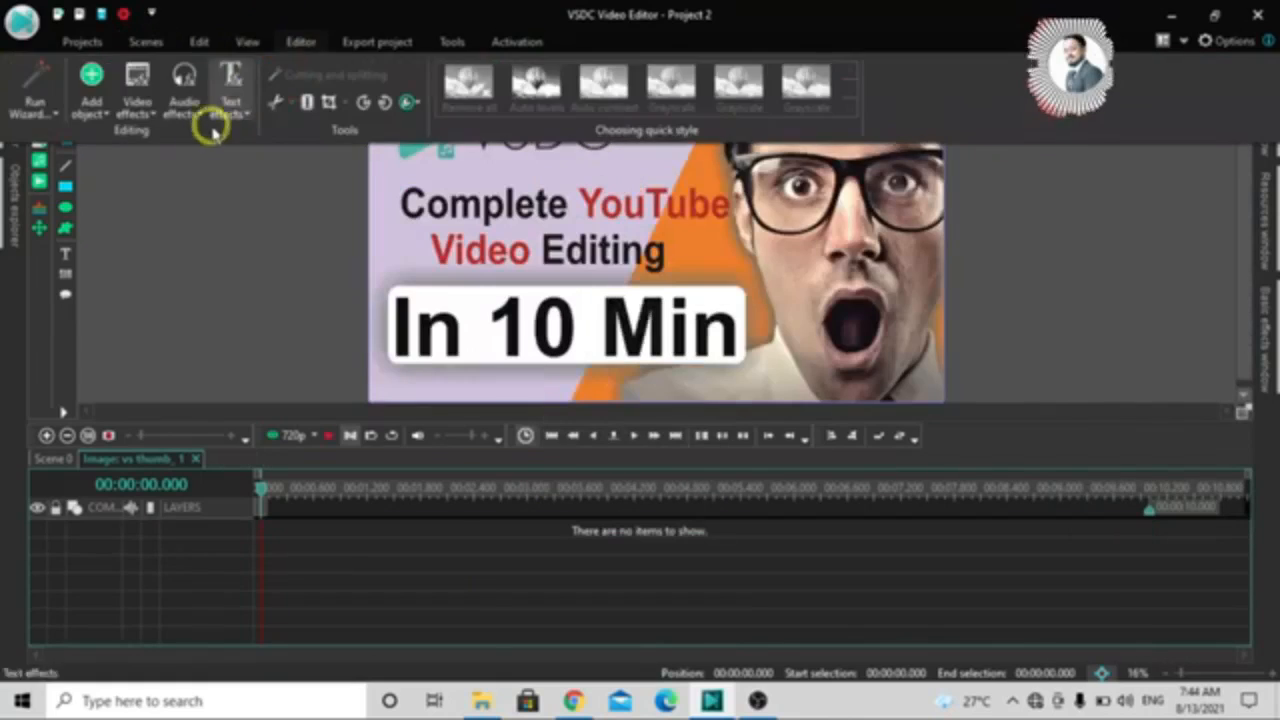
click(115, 117)
mouse_move(190, 195)
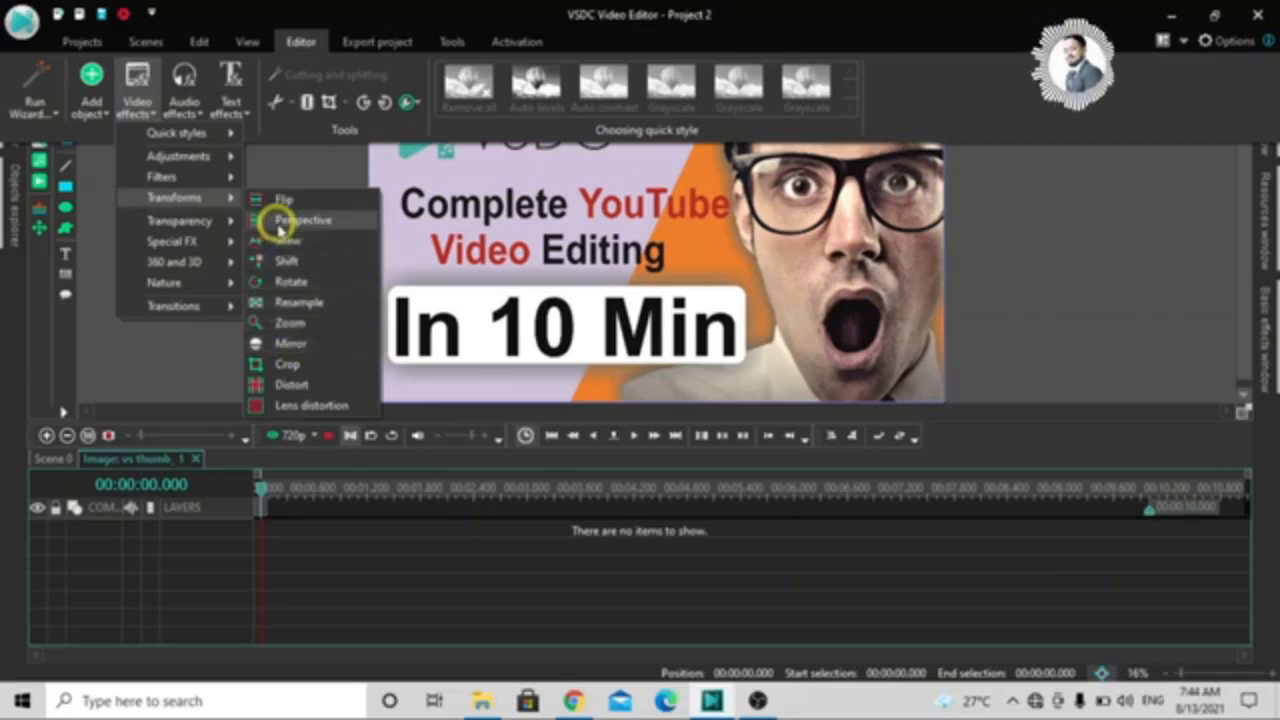
click(281, 228)
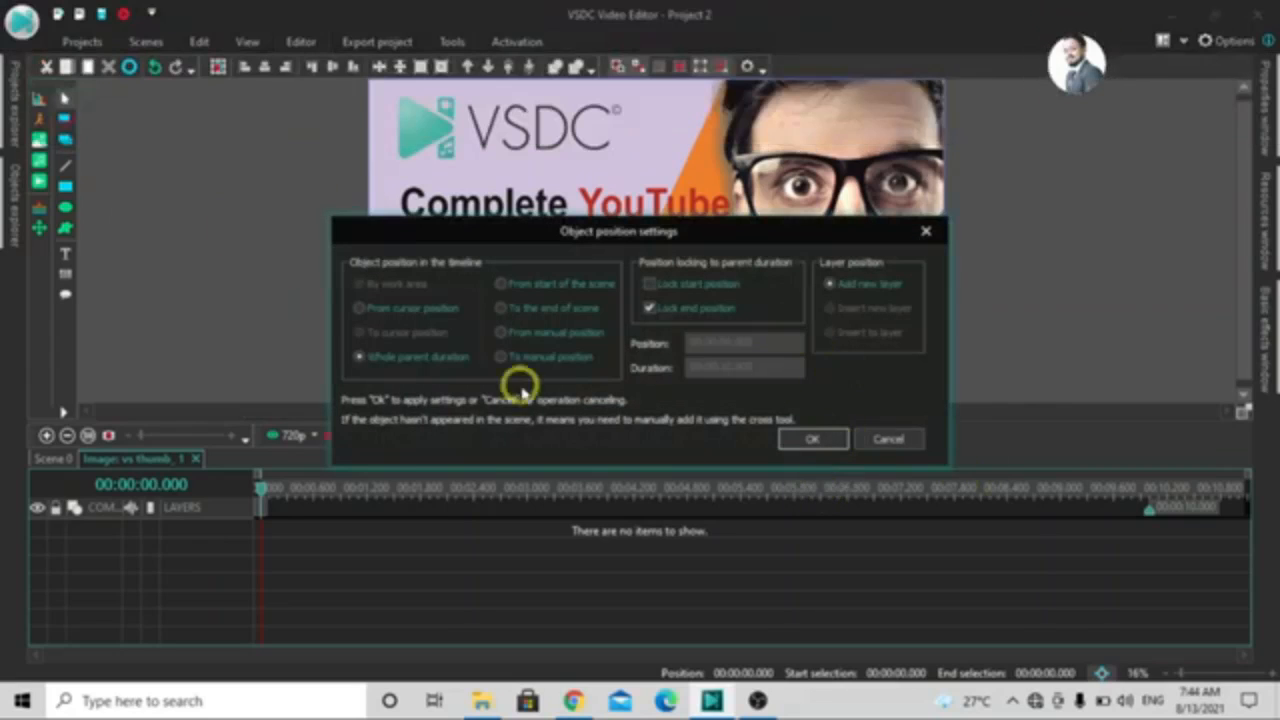
click(810, 439)
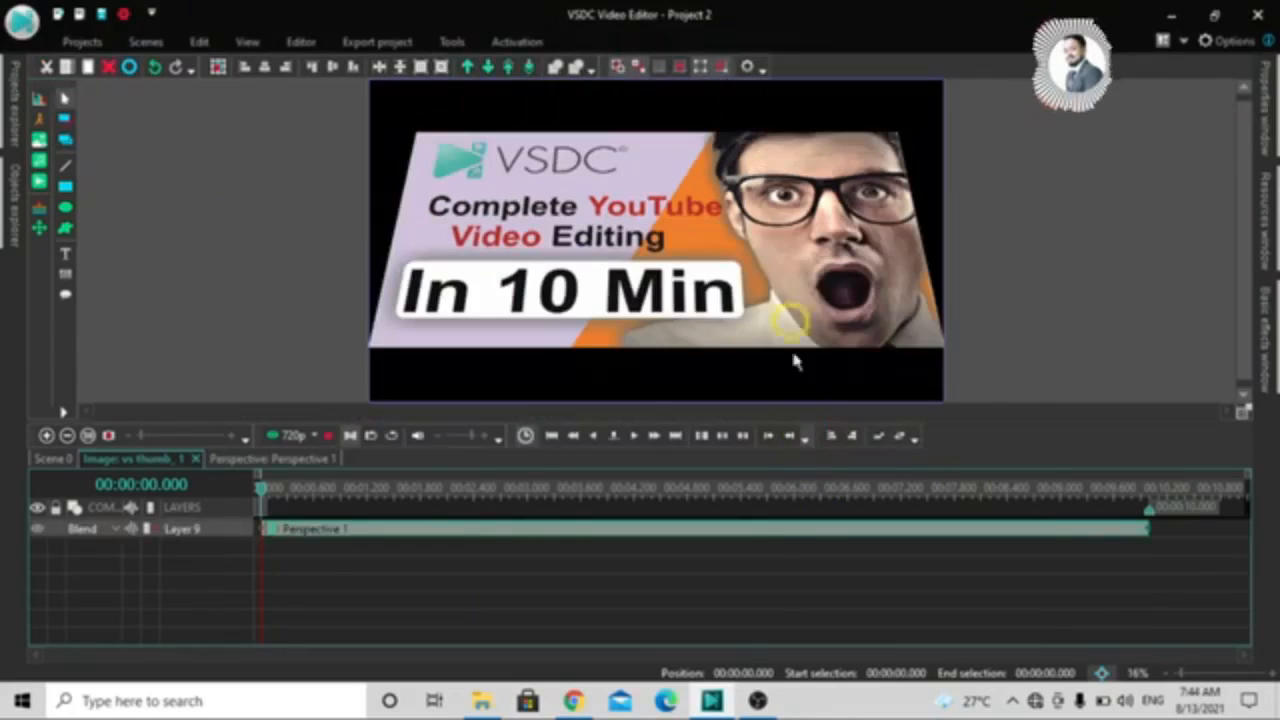
Step: View the perspective effect's settings in its properties
click(787, 530)
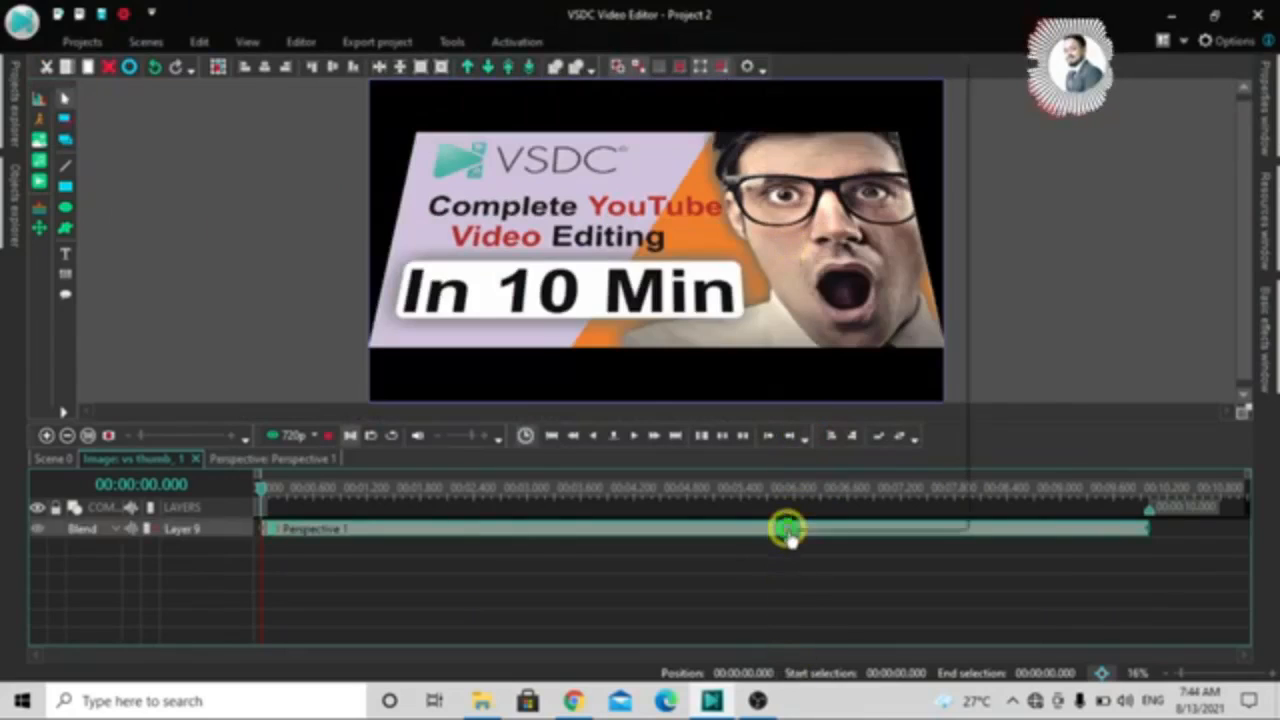
right_click(787, 530)
click(883, 517)
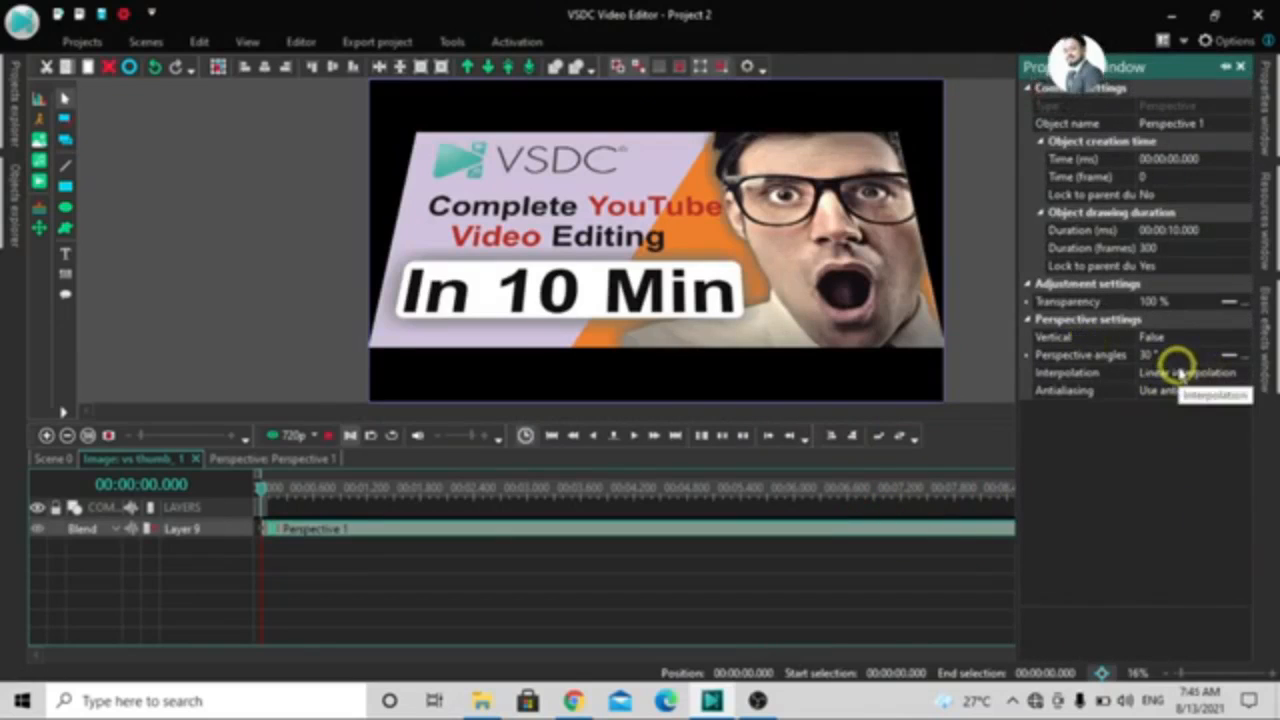
click(612, 276)
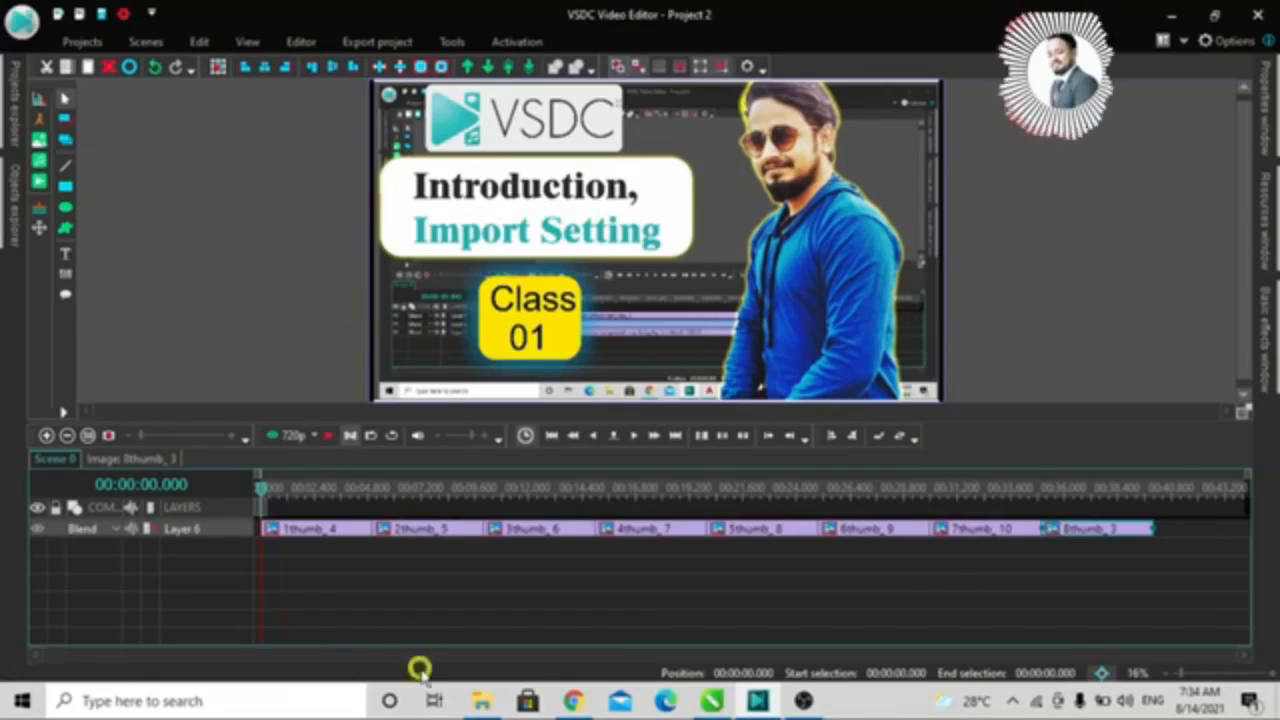
Step: Add a Fade In transparency effect to the 1thumb_4 image clip, positioned over the whole parent duration
click(300, 535)
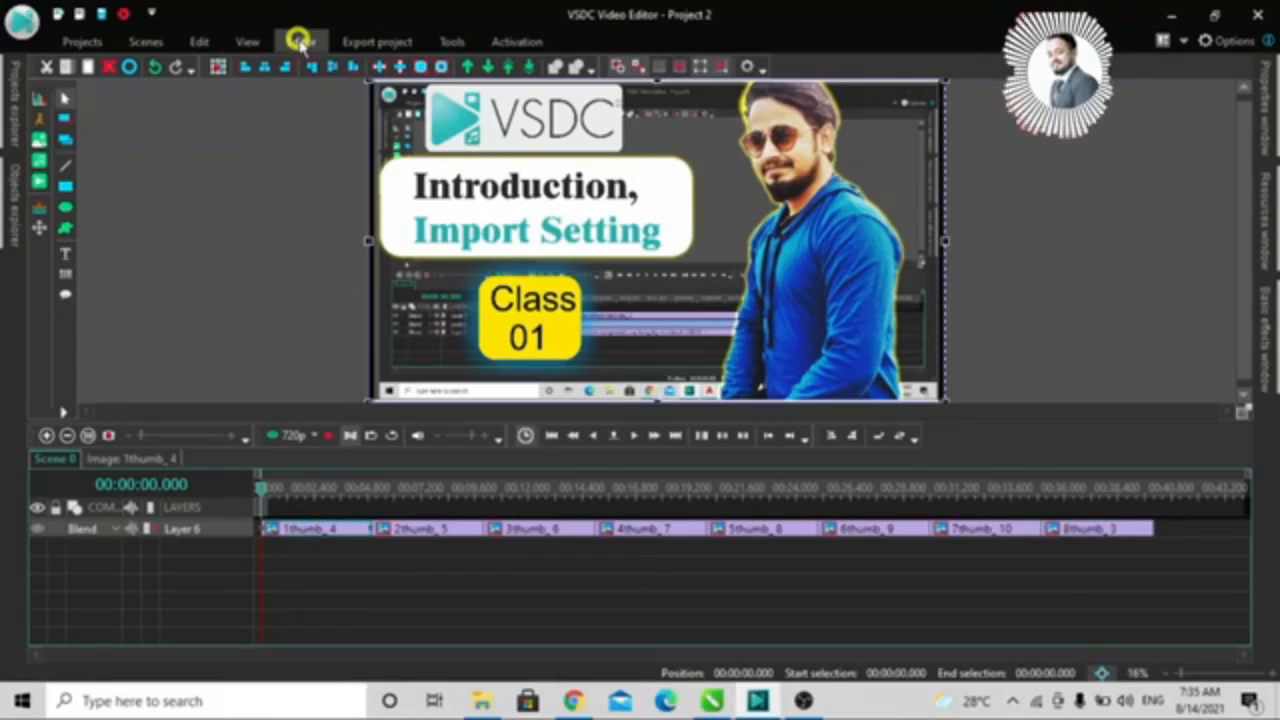
key(Page_Up)
key(Page_Up)
click(302, 44)
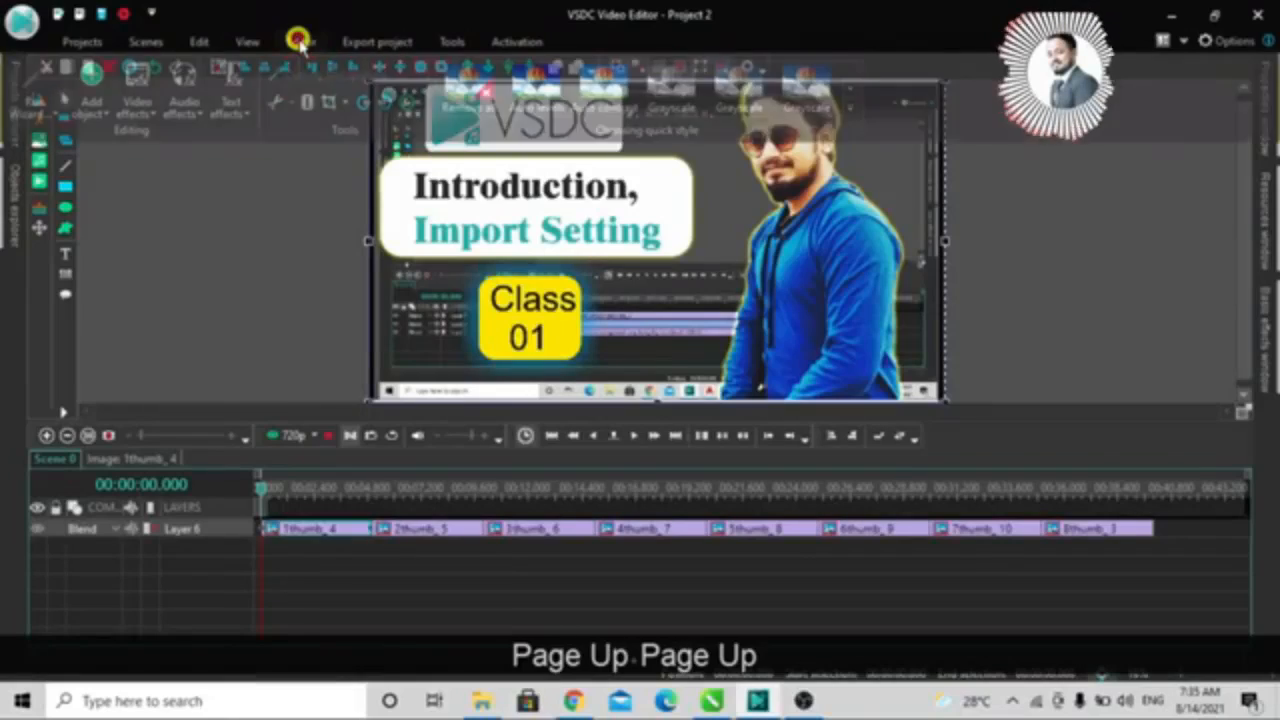
click(140, 110)
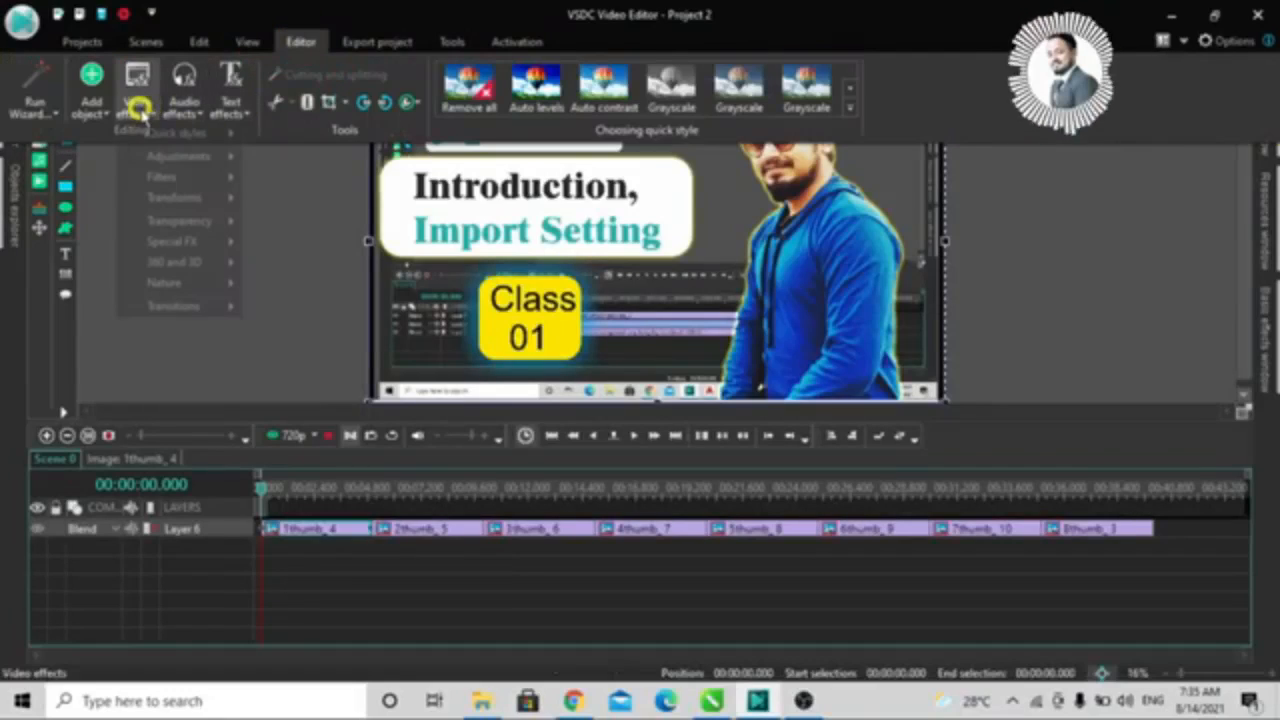
mouse_move(194, 209)
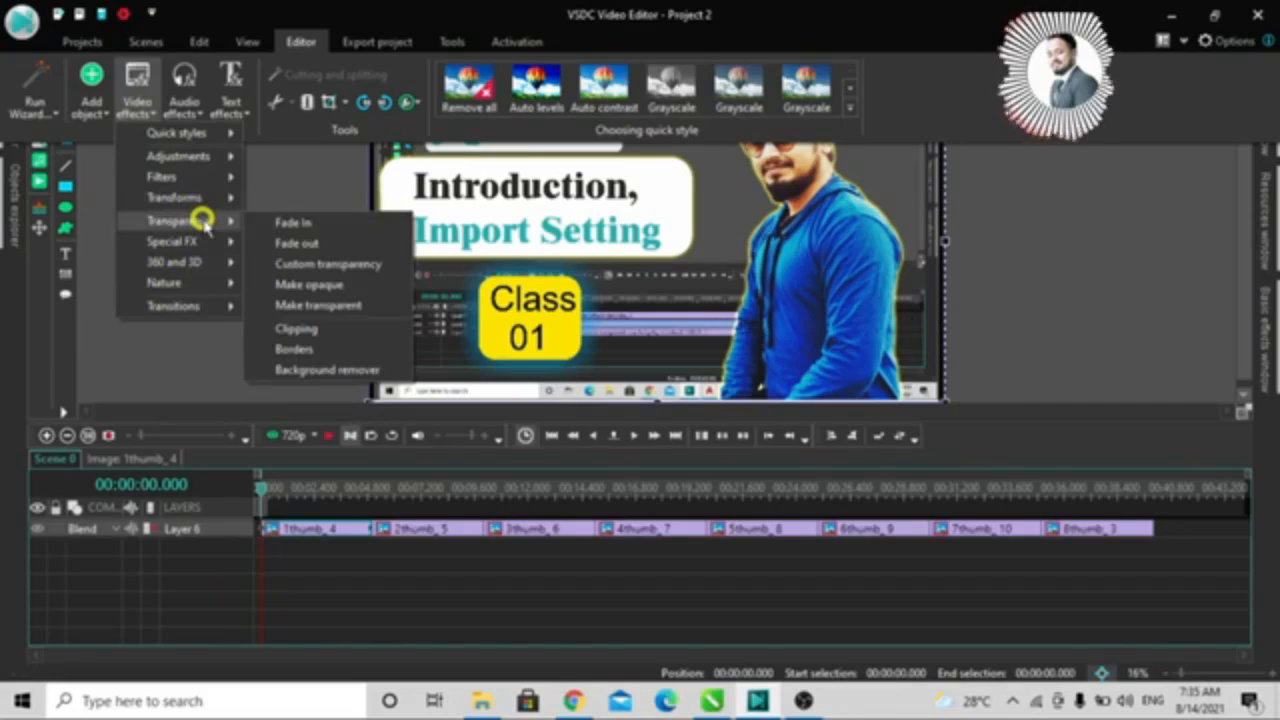
click(311, 228)
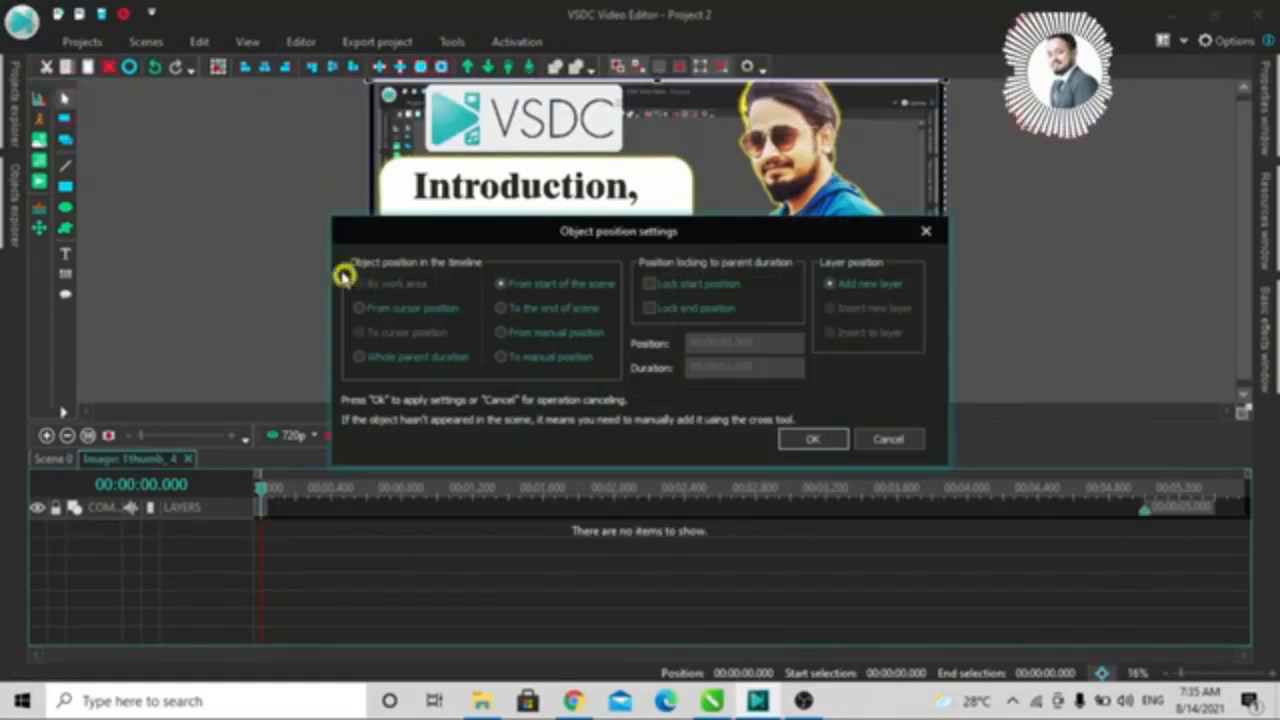
click(363, 360)
click(818, 443)
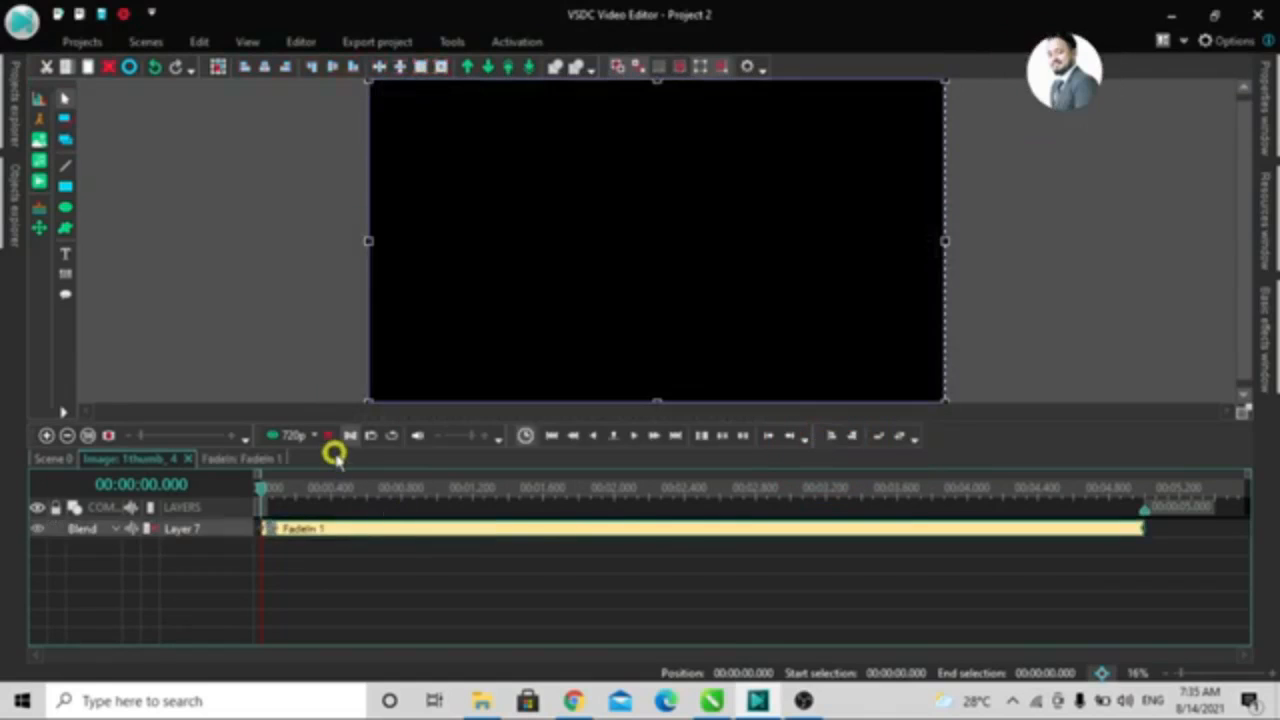
Step: Preview the fade-in effect, then return to Scene 0 with the playhead at the start of the timeline
click(326, 437)
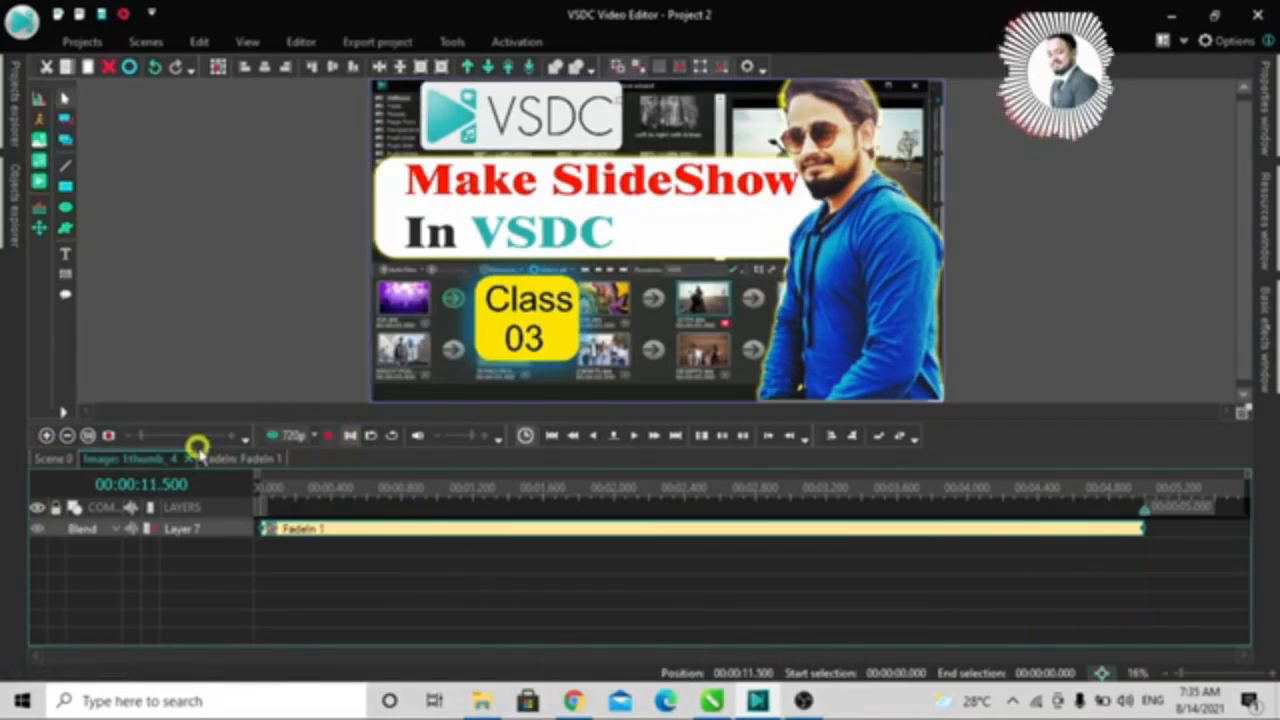
click(35, 460)
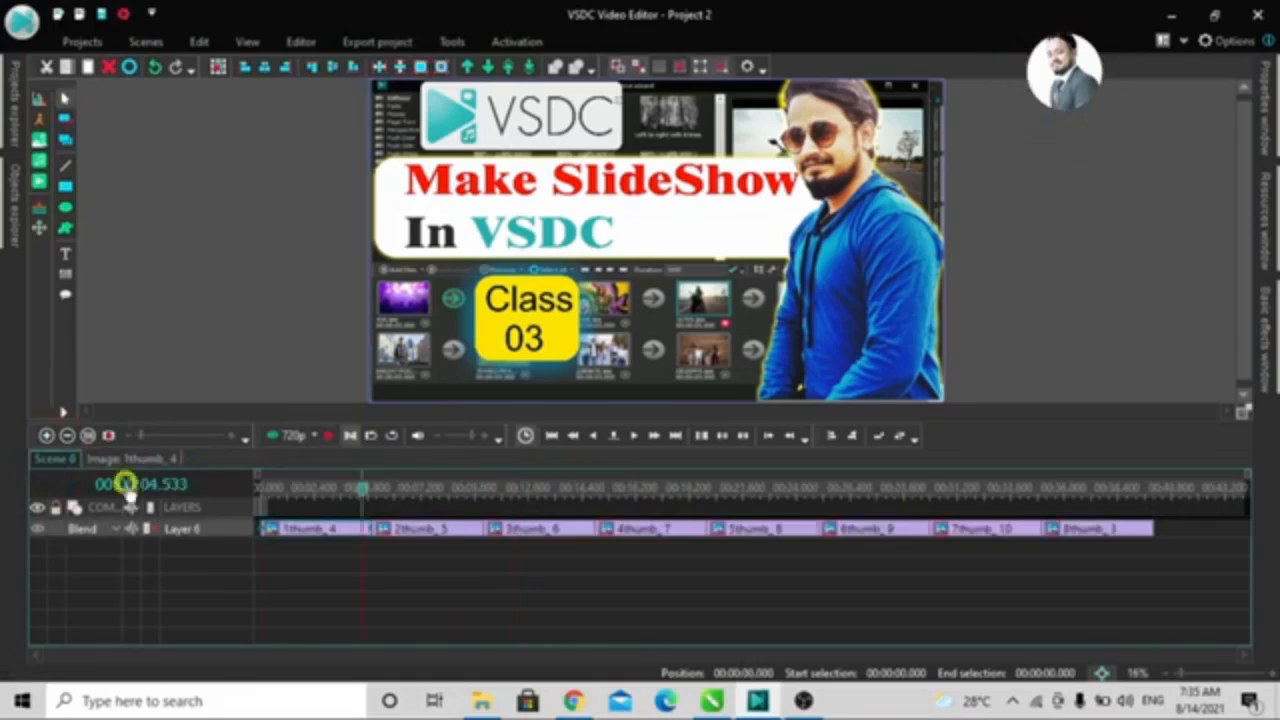
click(40, 490)
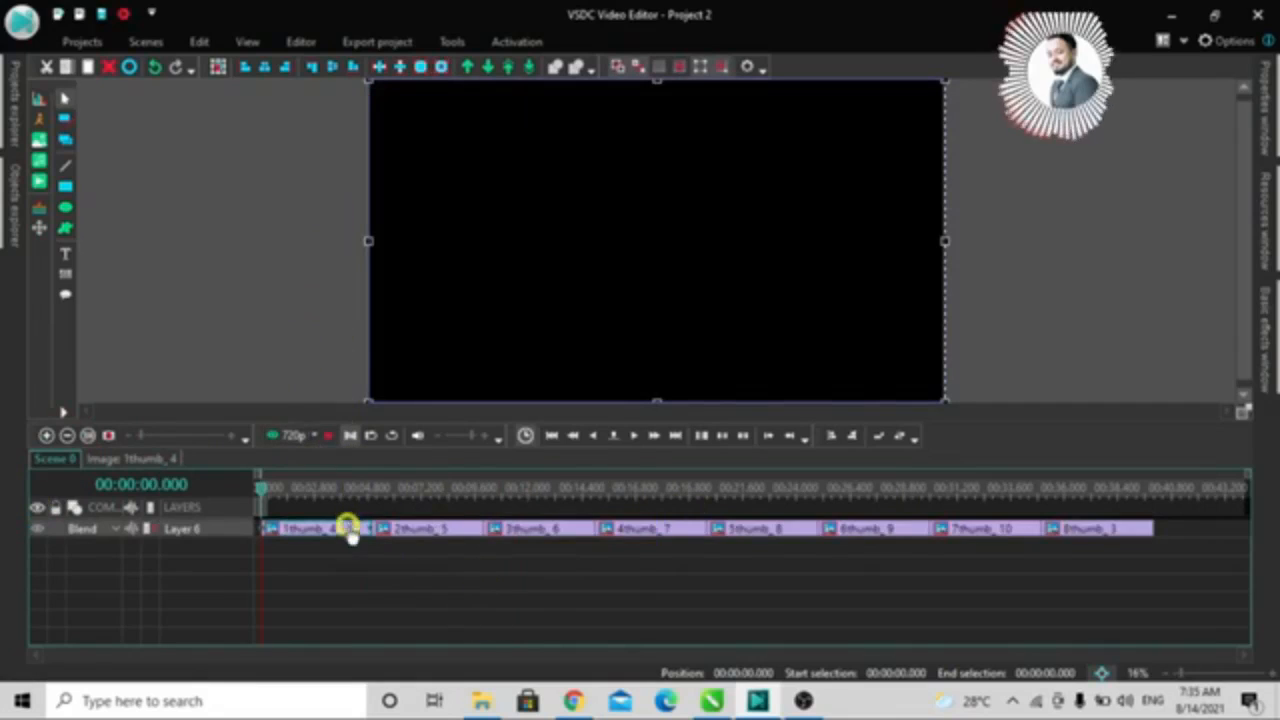
Step: Add a Page turn transition to the 1thumb_4 clip for the whole parent duration on an inserted new layer
click(299, 40)
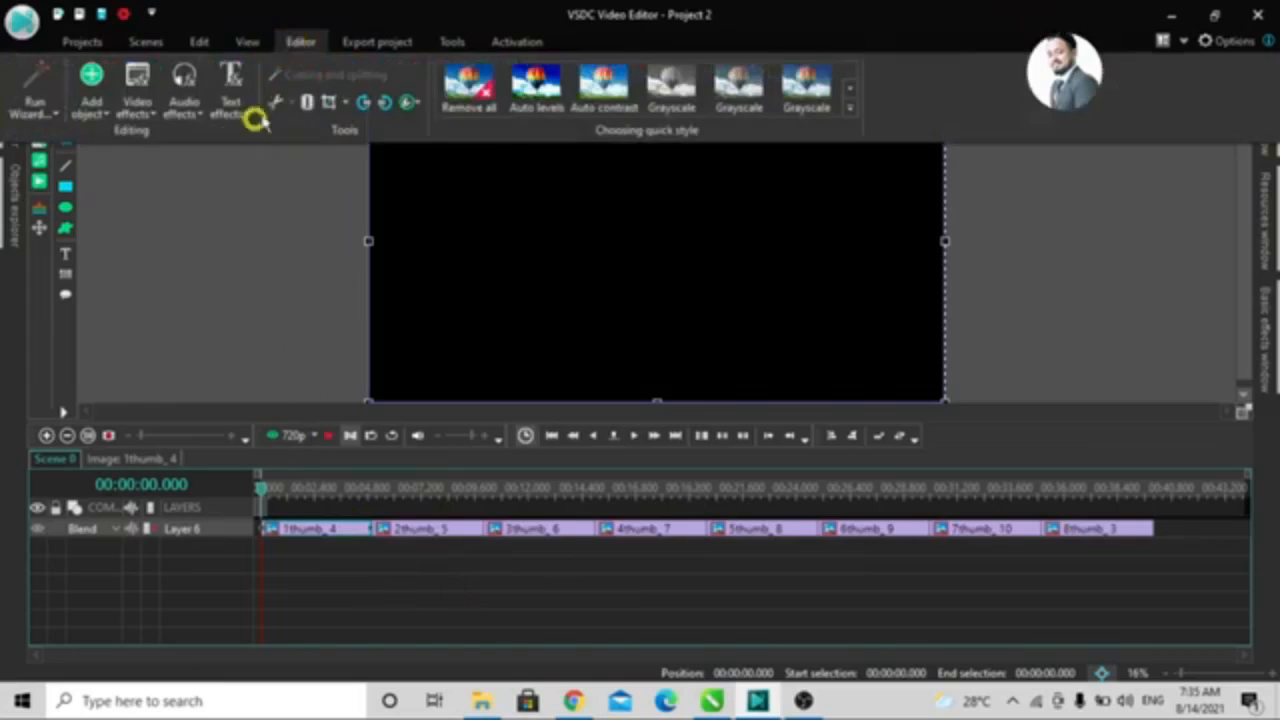
click(145, 115)
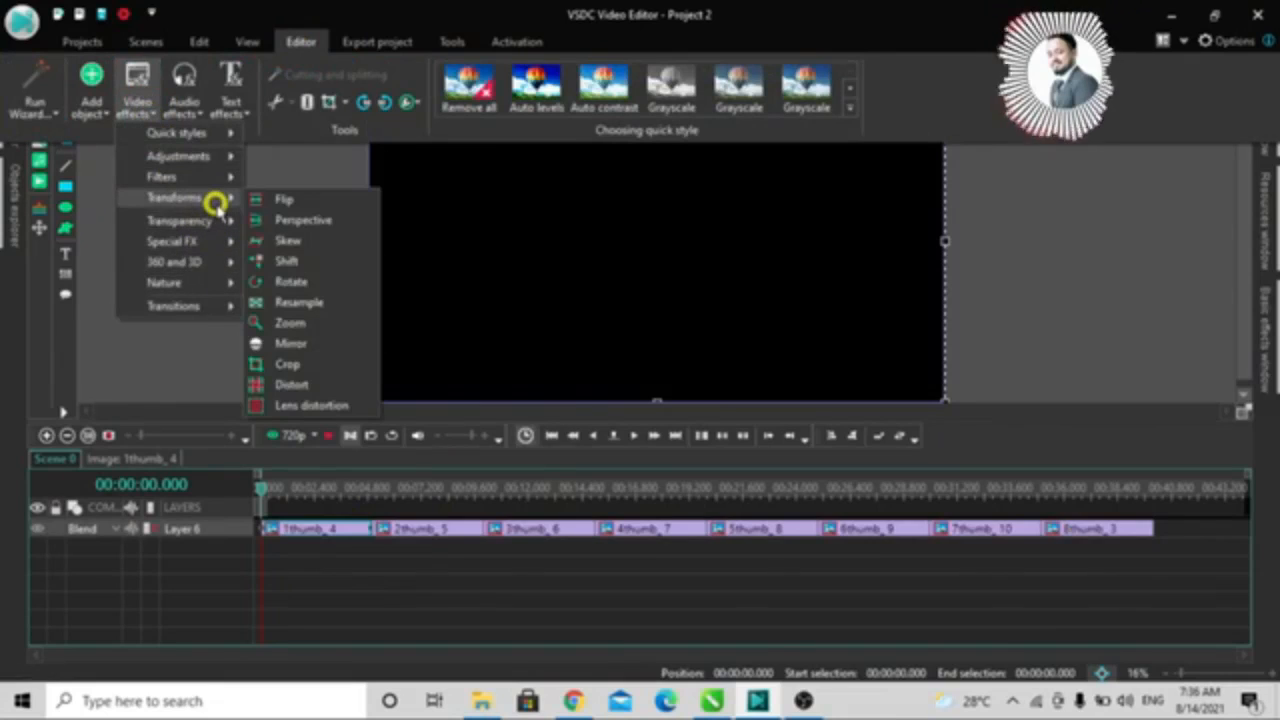
mouse_move(215, 310)
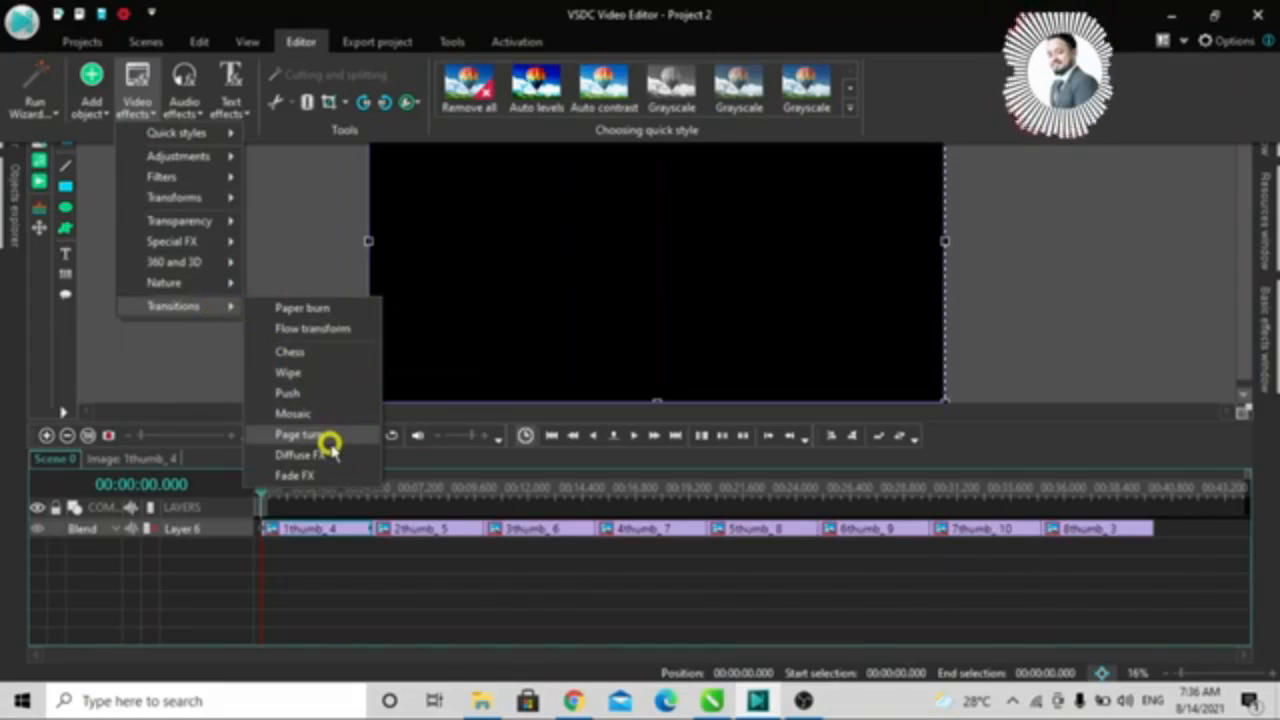
click(295, 475)
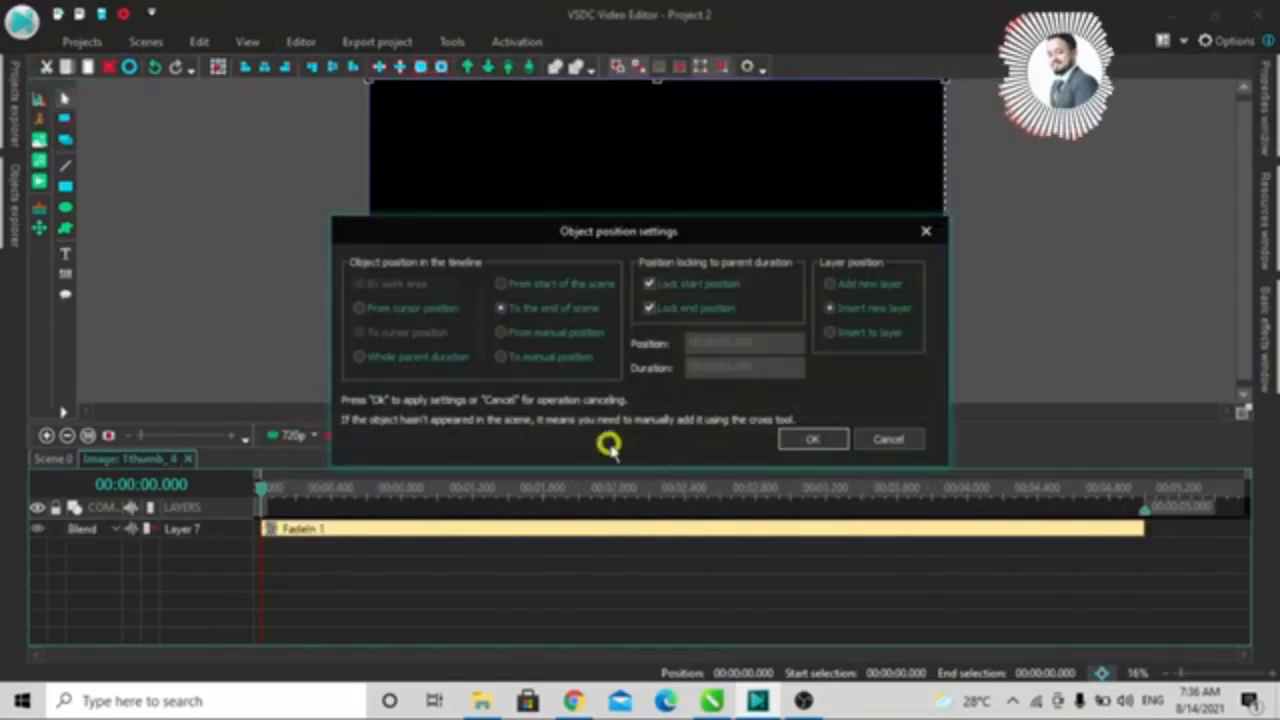
click(365, 355)
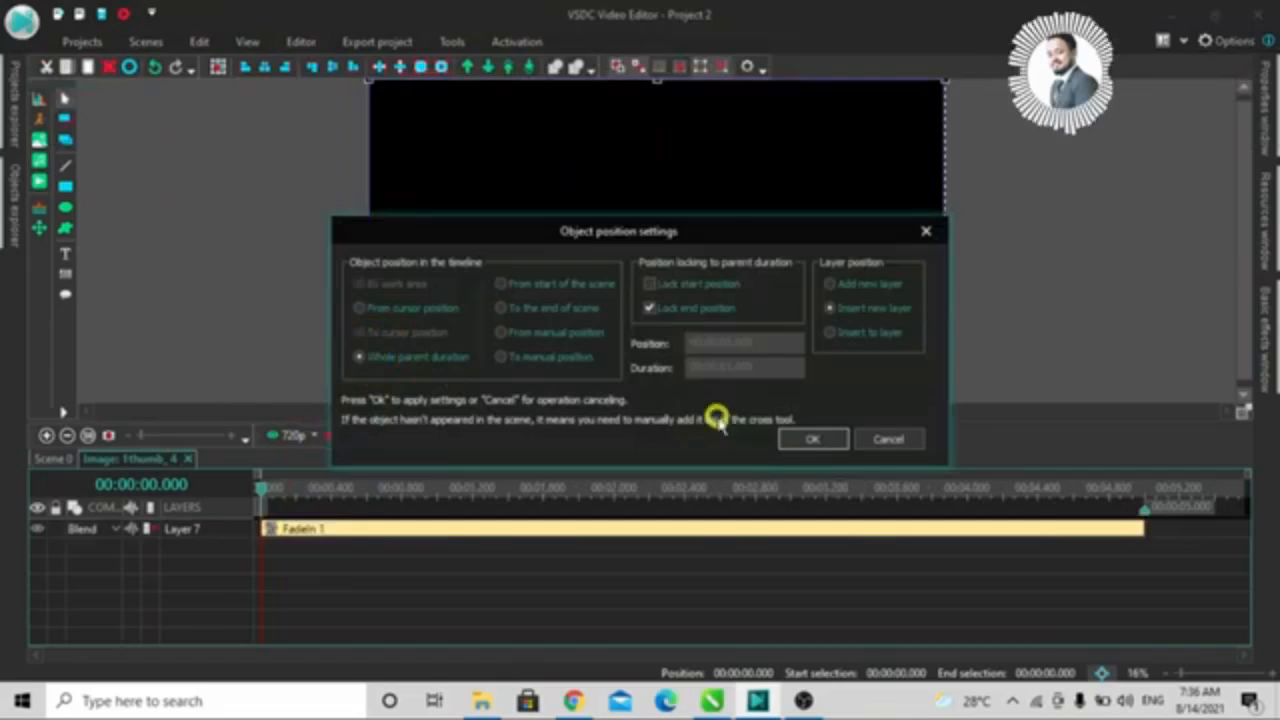
click(810, 438)
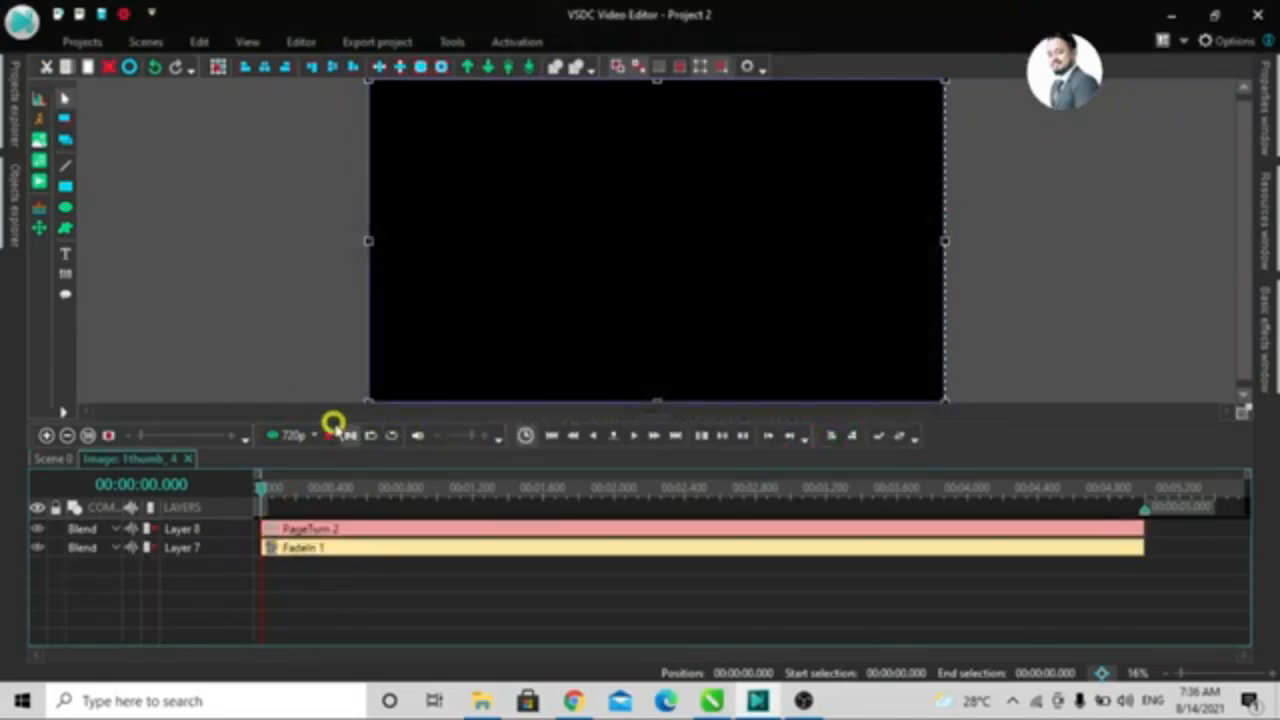
Step: Preview the Page turn transition combined with the Fade In effect on the 1thumb_4 clip, then return the playhead to the start
click(318, 434)
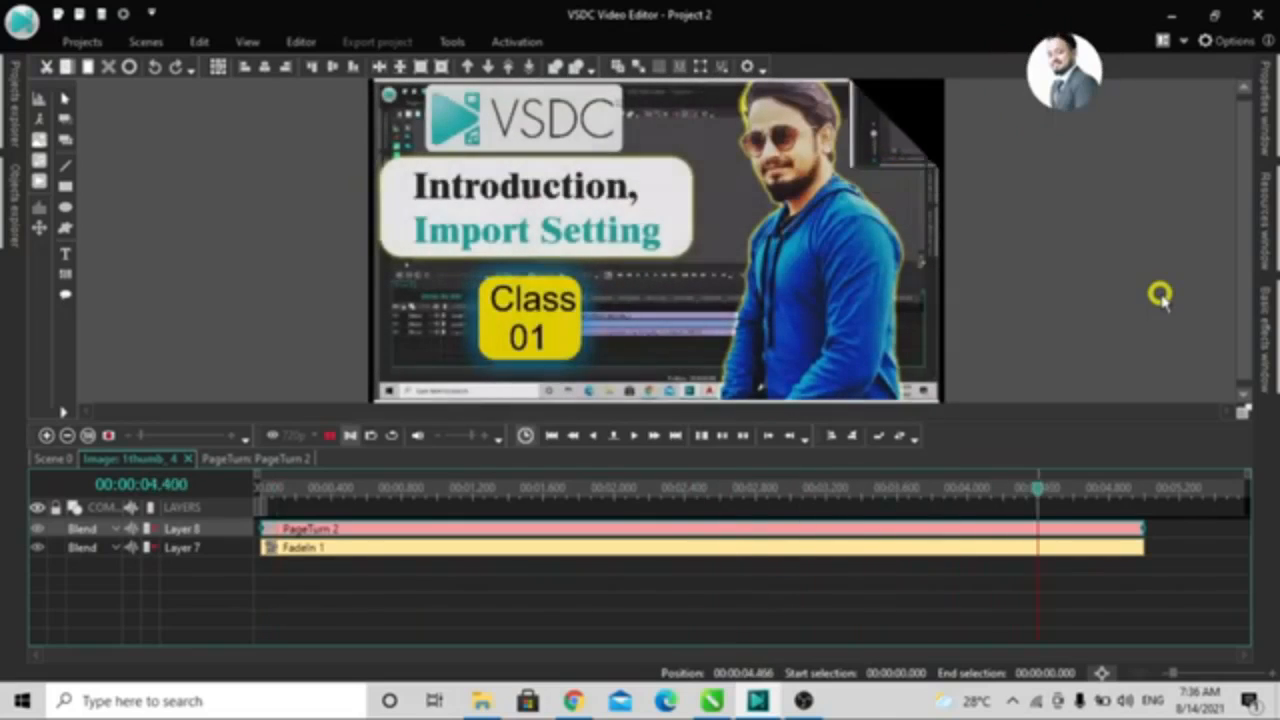
click(331, 435)
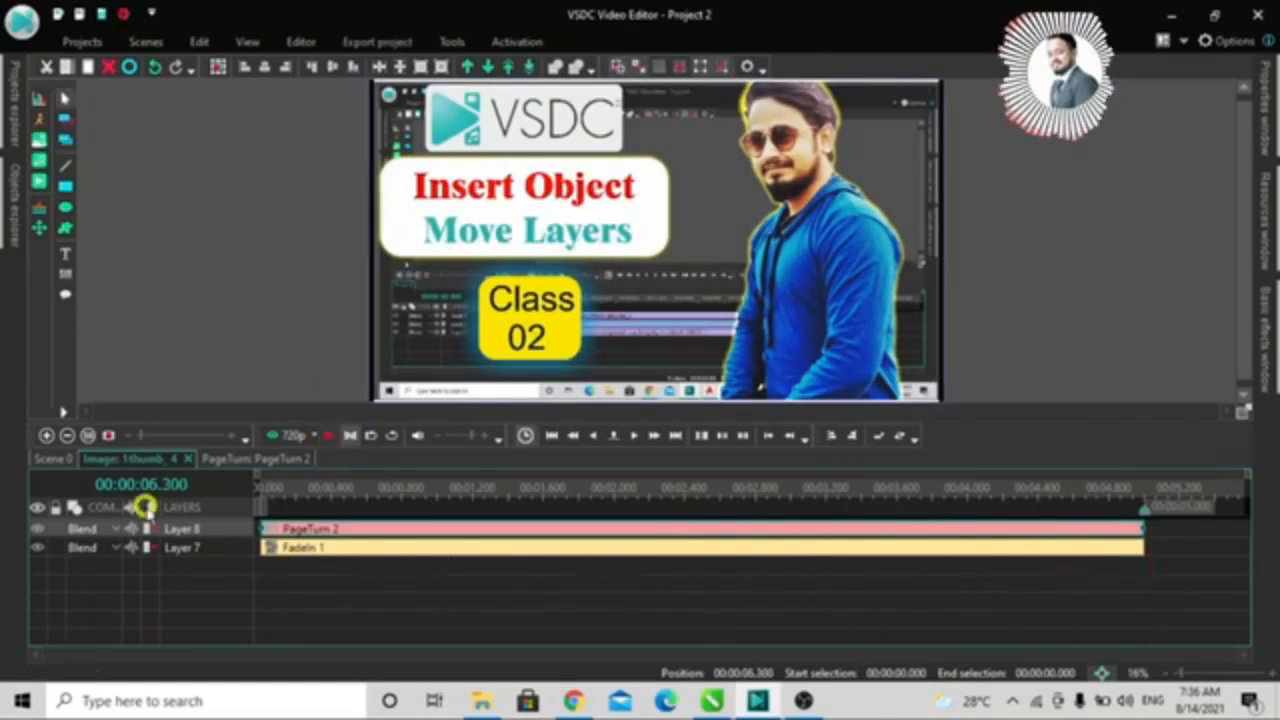
click(336, 529)
right_click(338, 530)
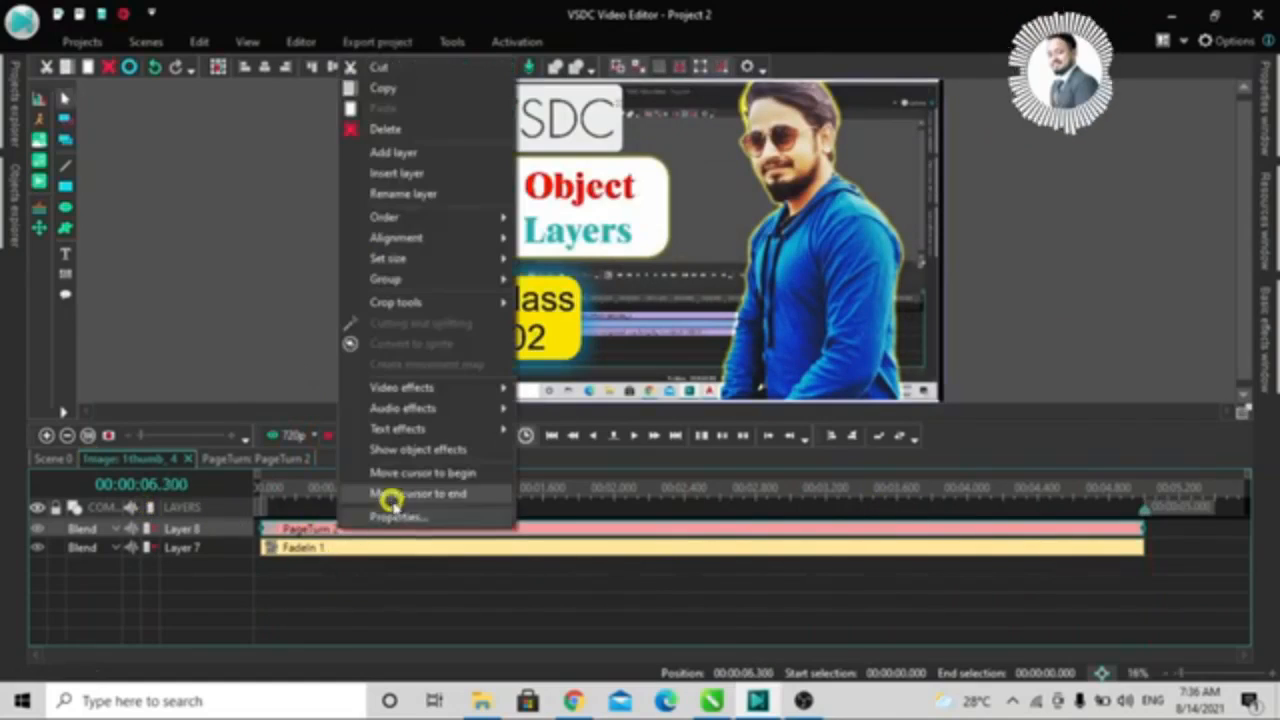
click(410, 472)
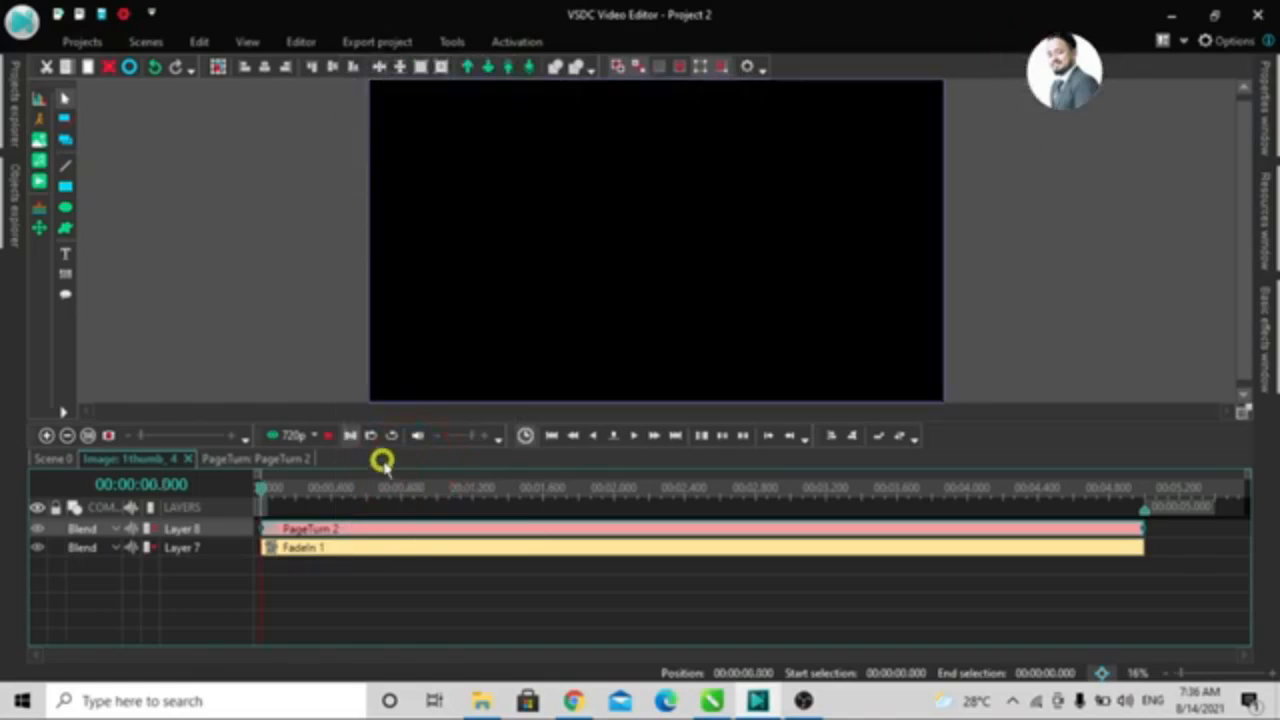
click(328, 433)
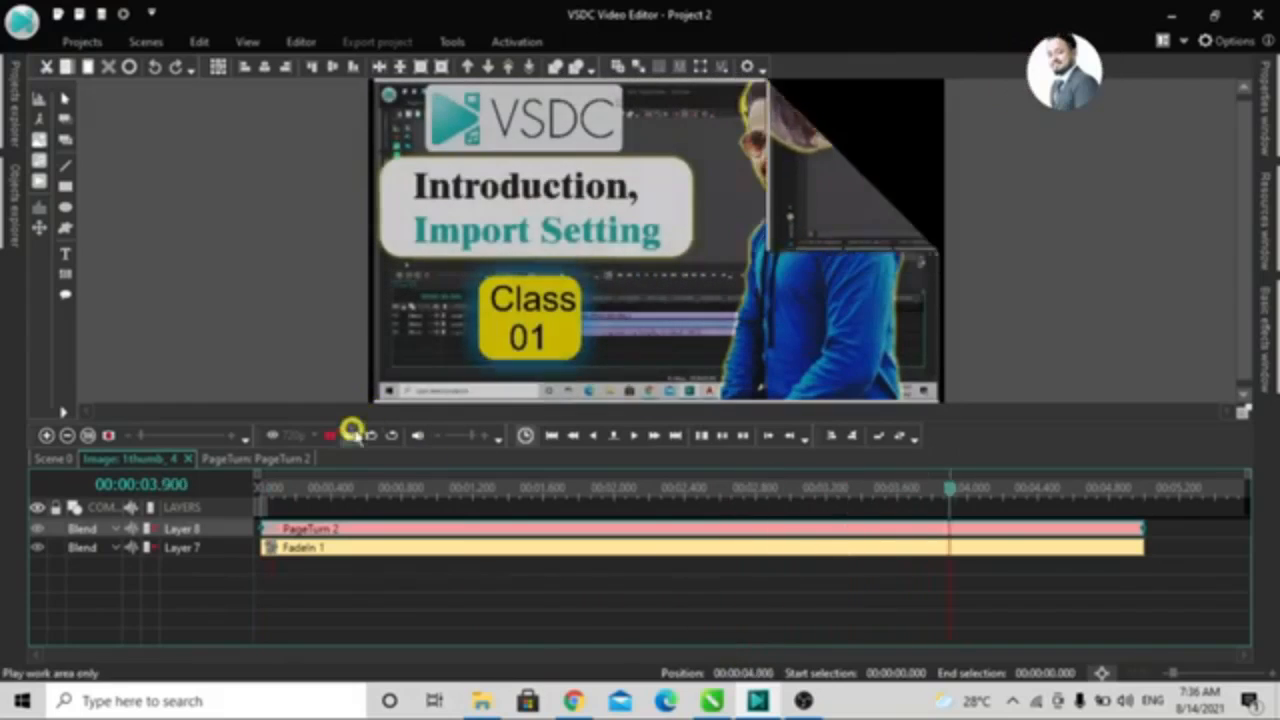
click(330, 436)
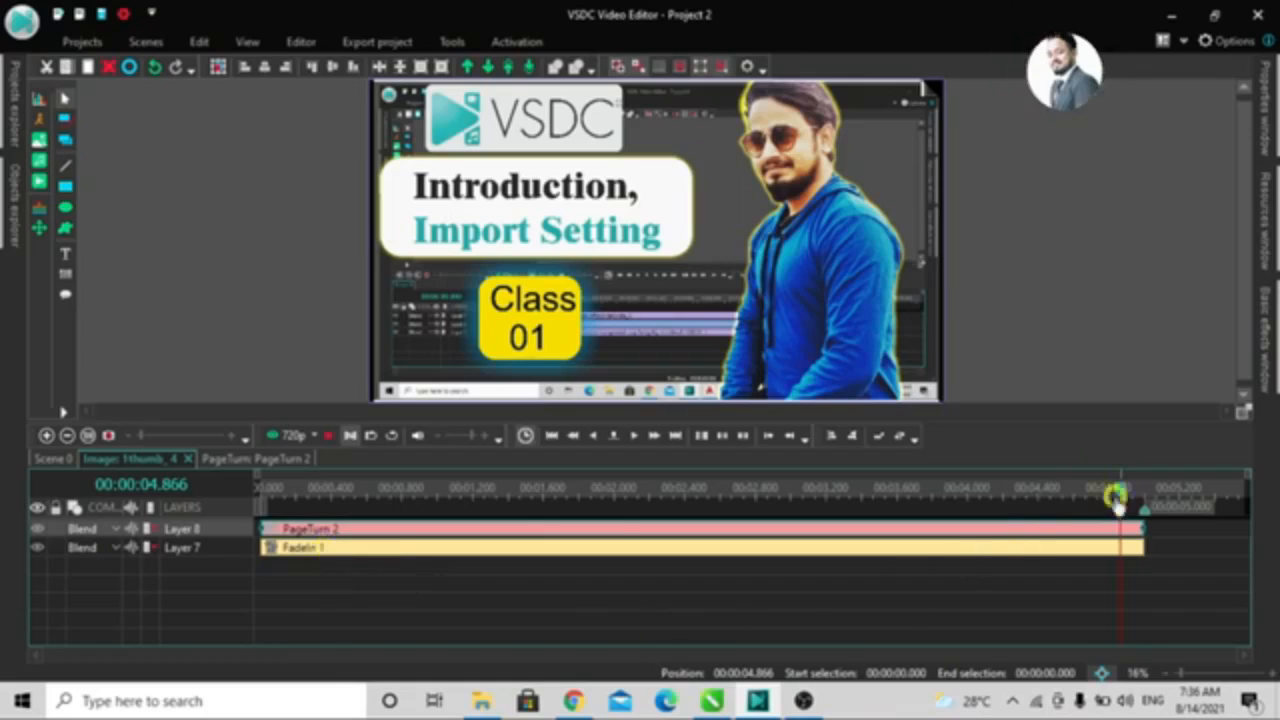
drag(1120, 492, 2, 502)
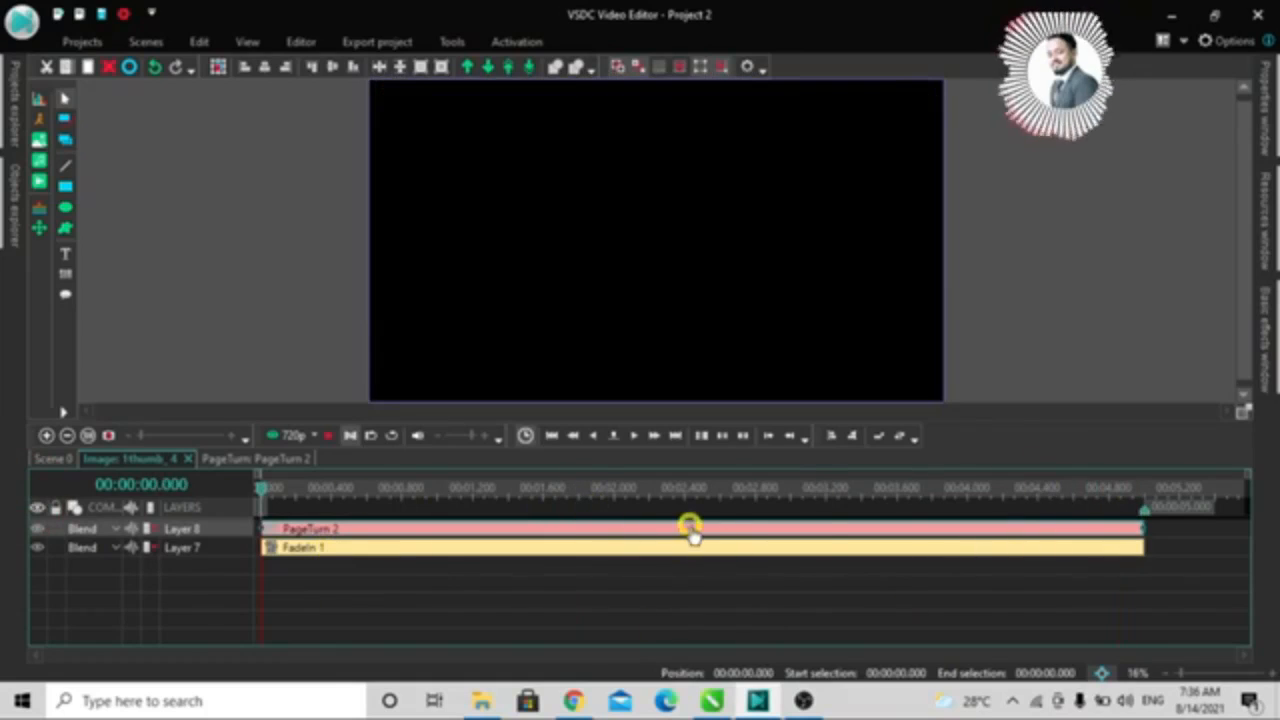
Step: Set the Page turn transition's duration to 2 seconds and shorten the Fade In effect to the same end point
right_click(345, 528)
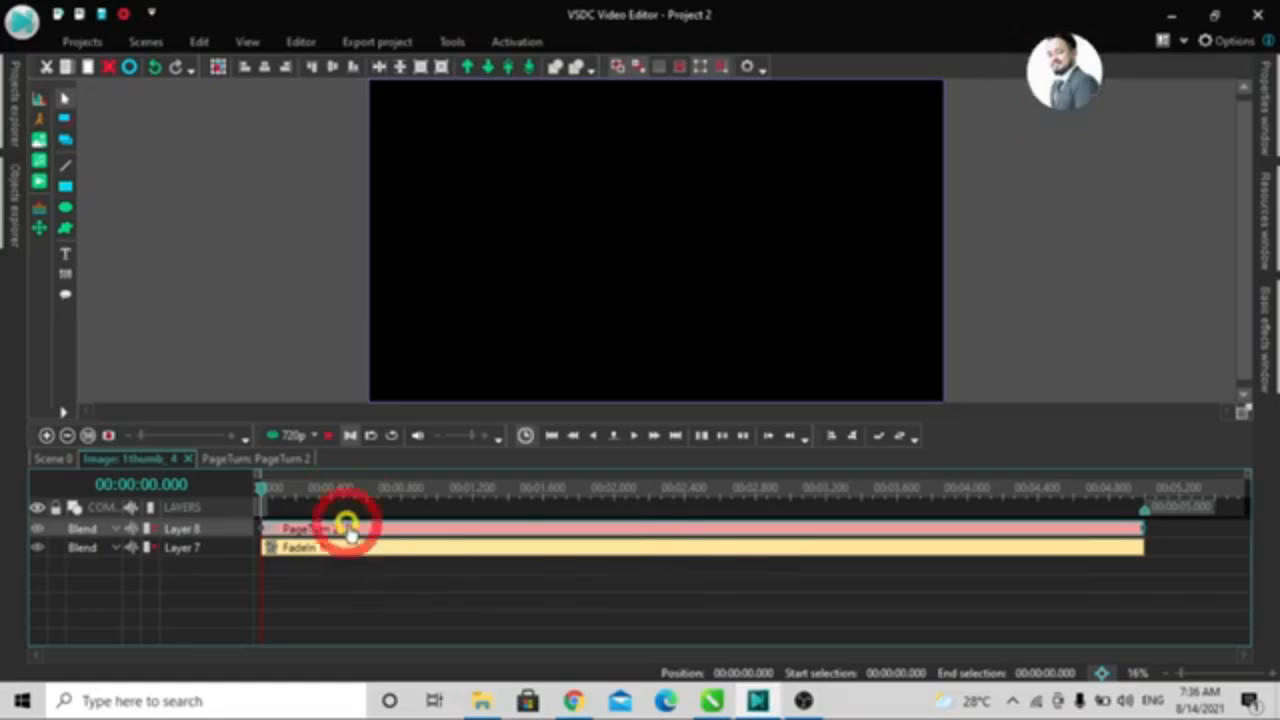
click(450, 502)
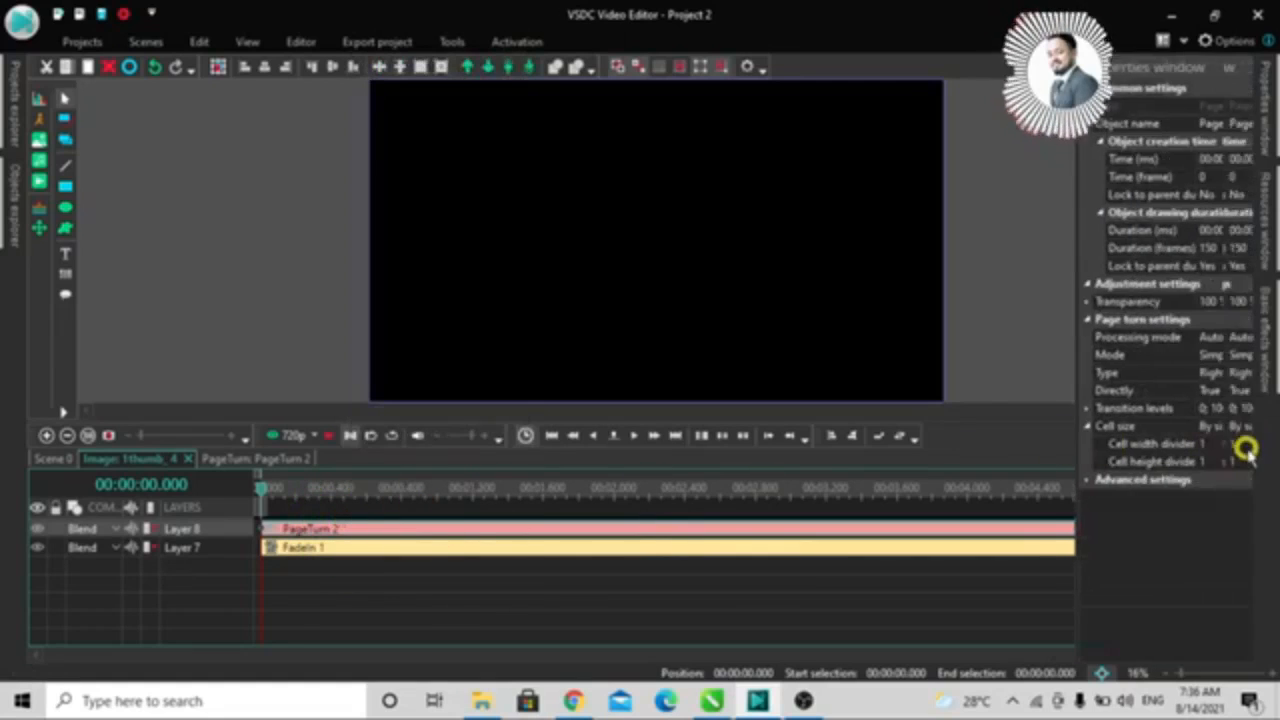
click(1168, 230)
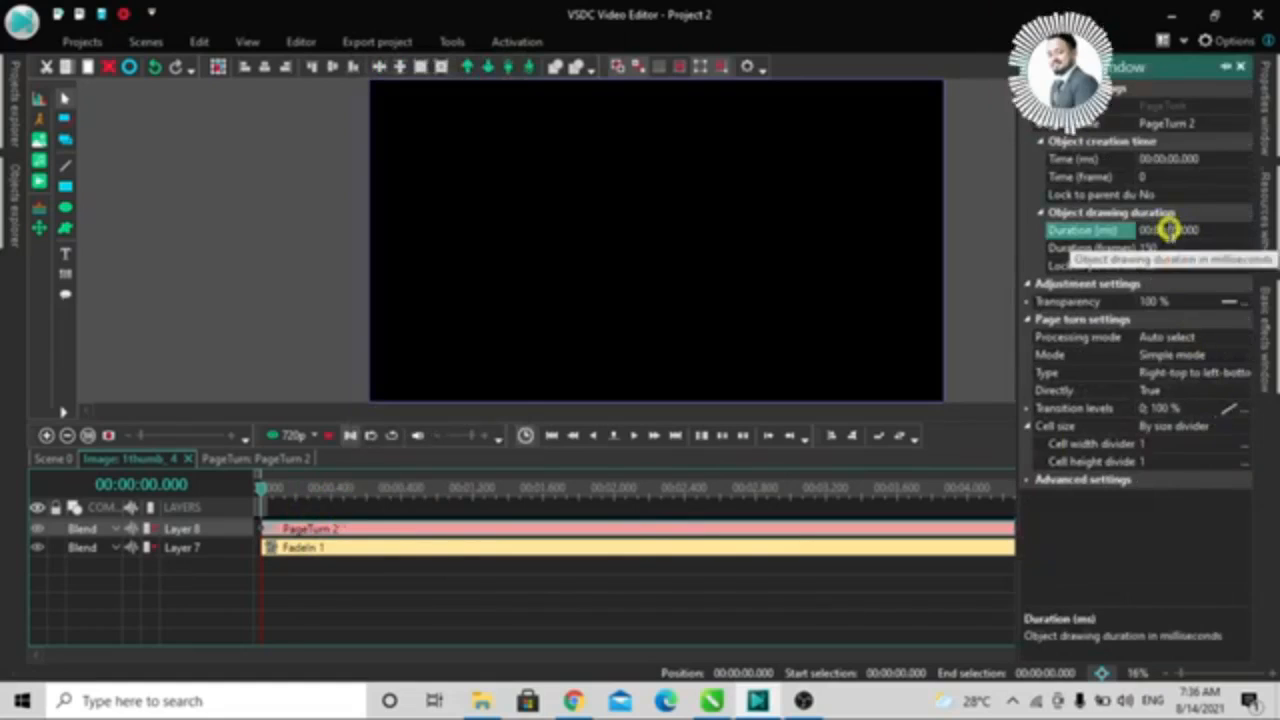
text(2.000)
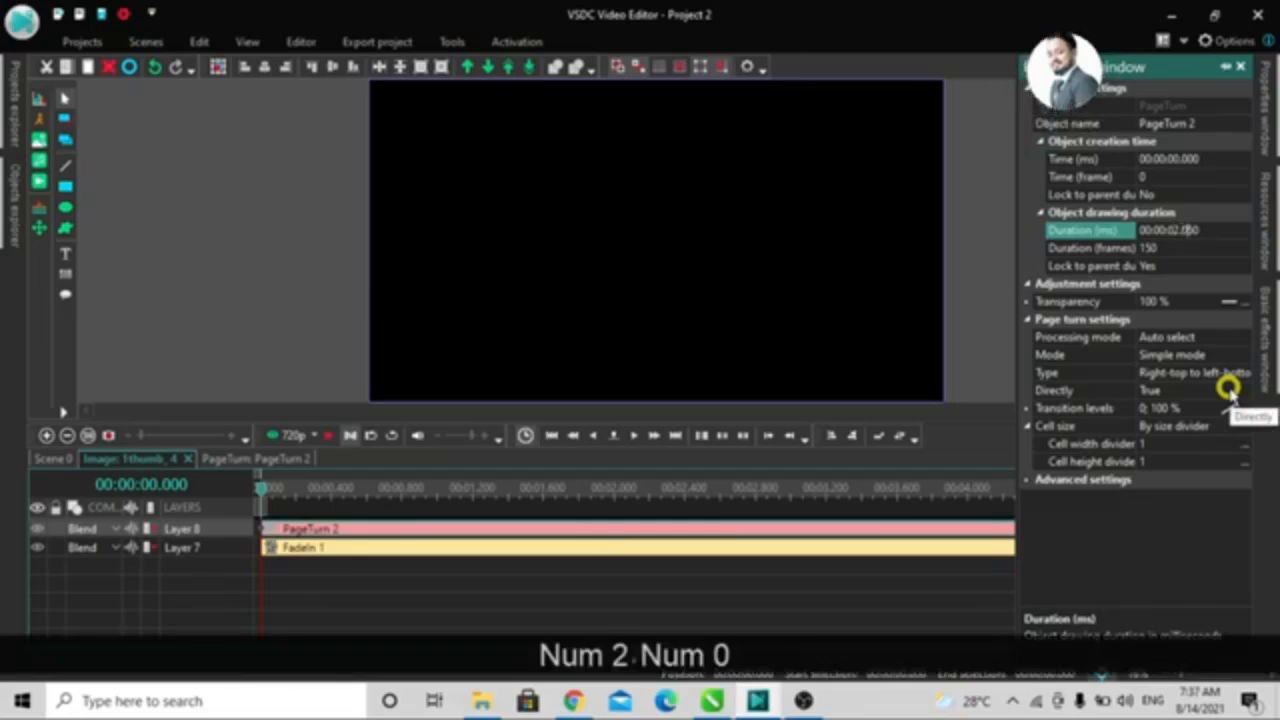
key(Return)
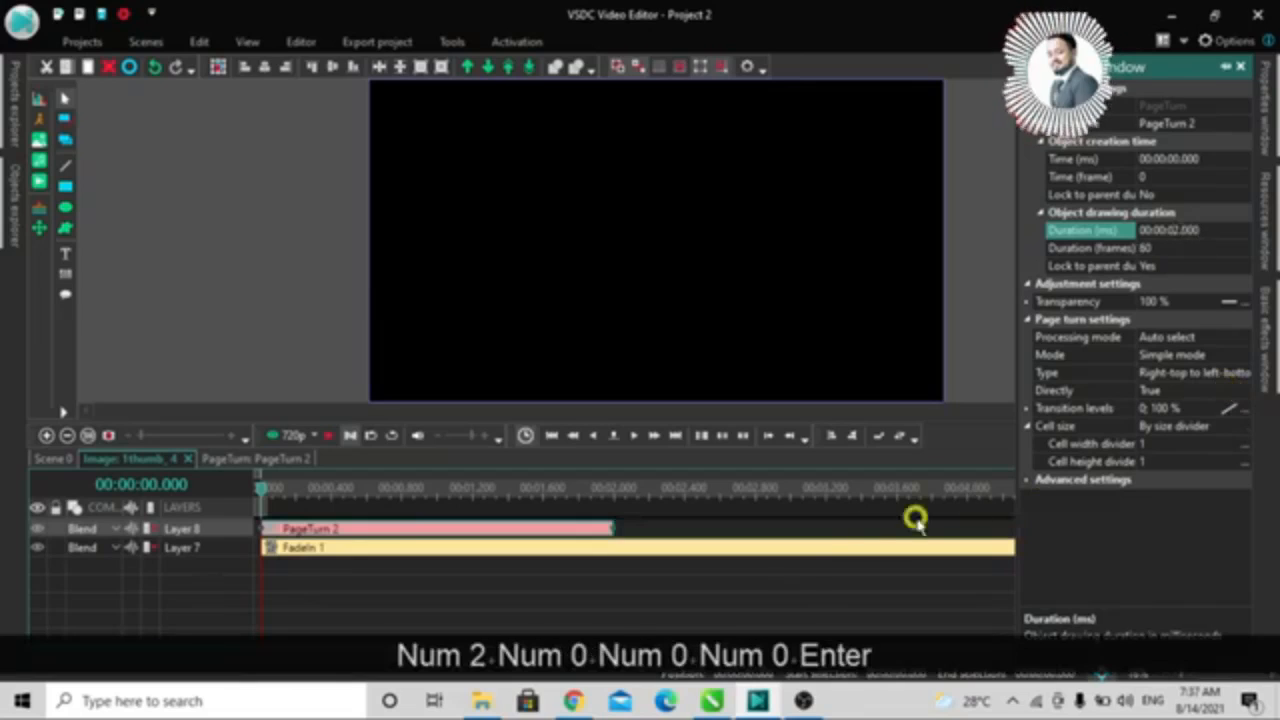
click(803, 549)
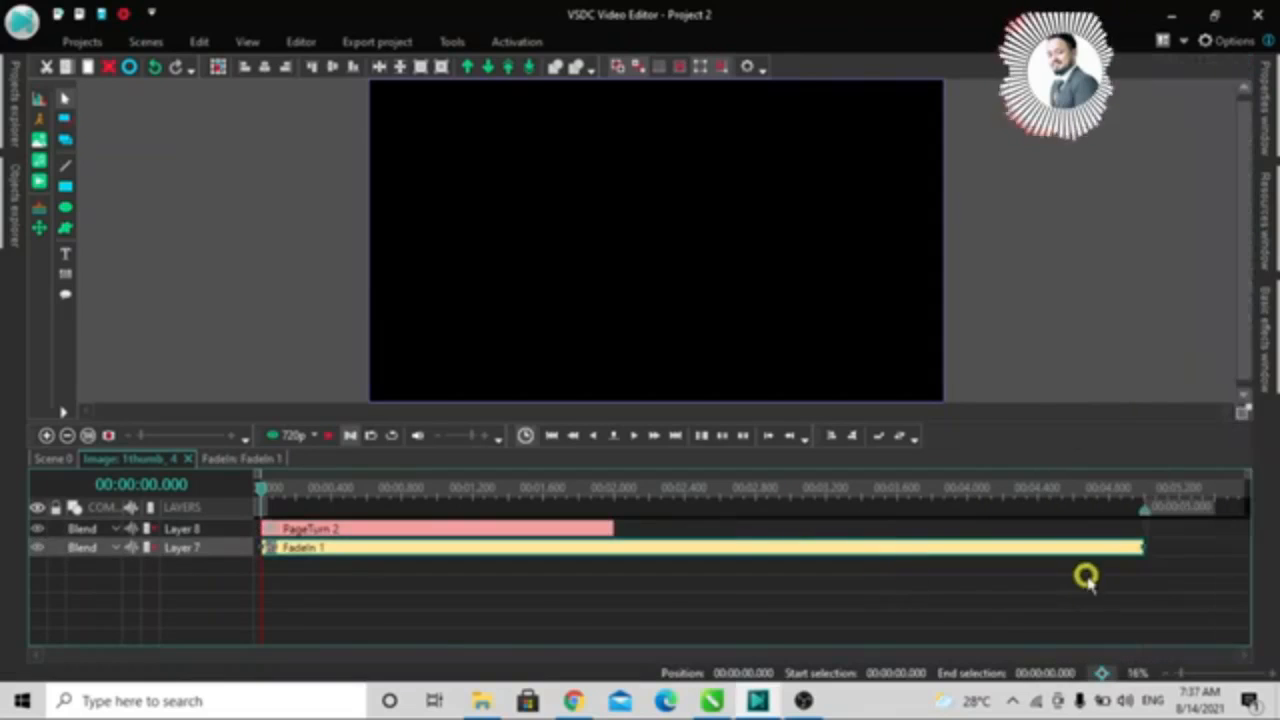
drag(1143, 548, 617, 525)
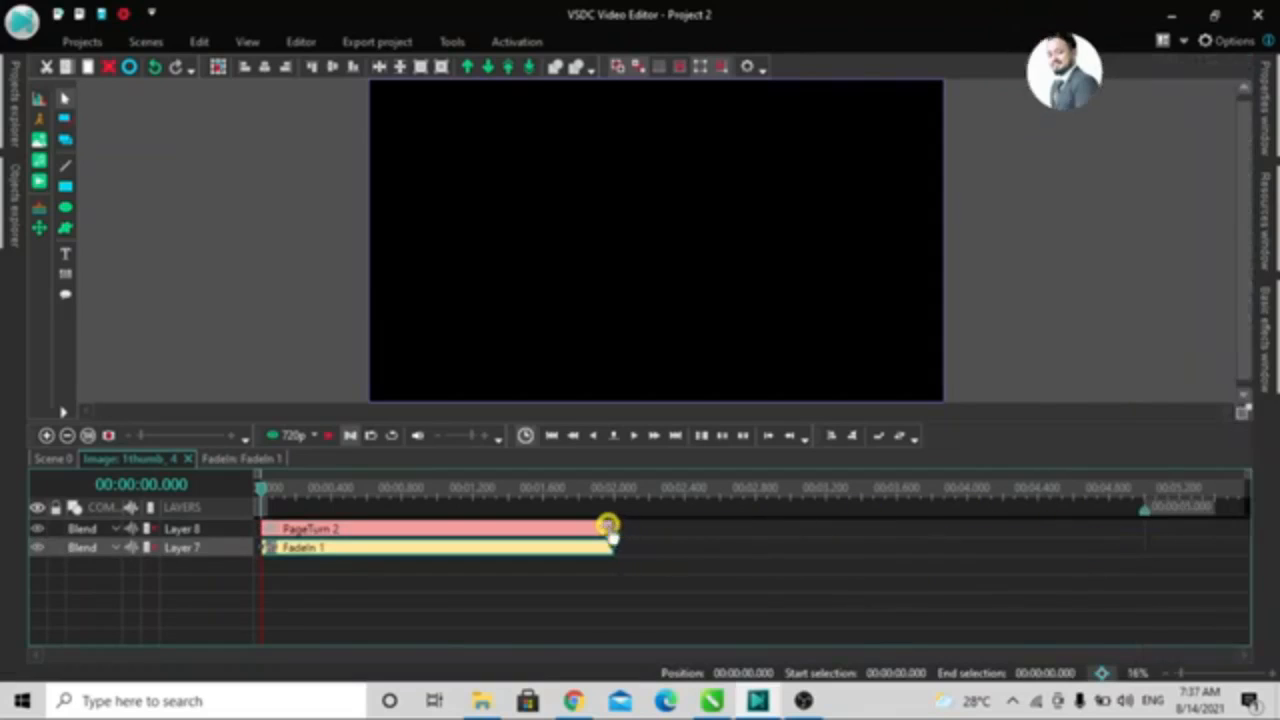
Step: Set the 1thumb_4 image clip's drawing duration to 00:00:02.000 in Scene 0
click(45, 459)
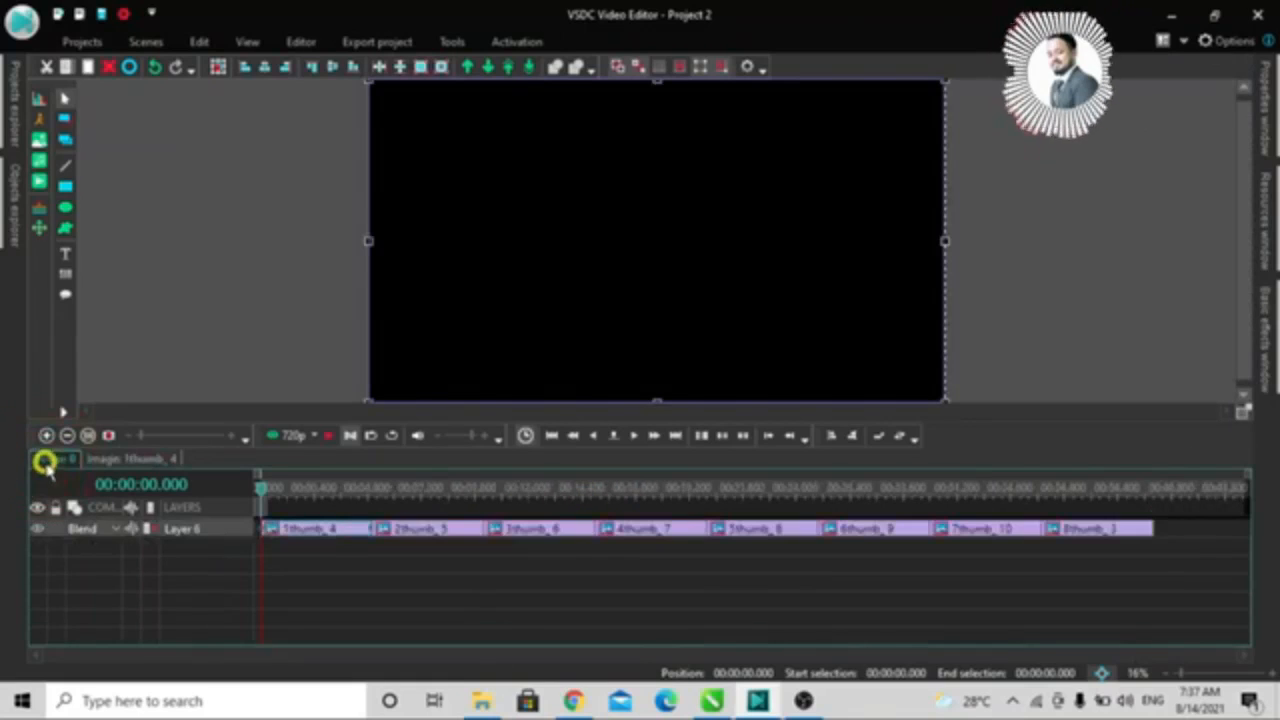
right_click(345, 528)
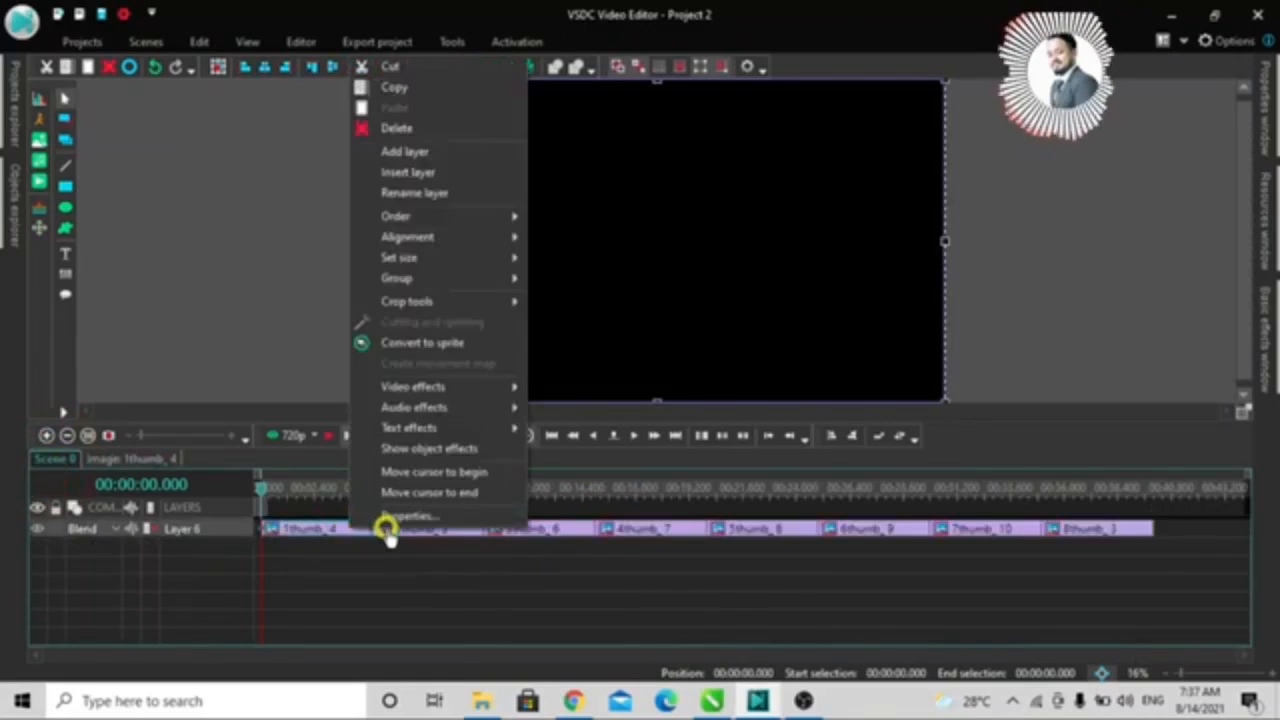
click(389, 515)
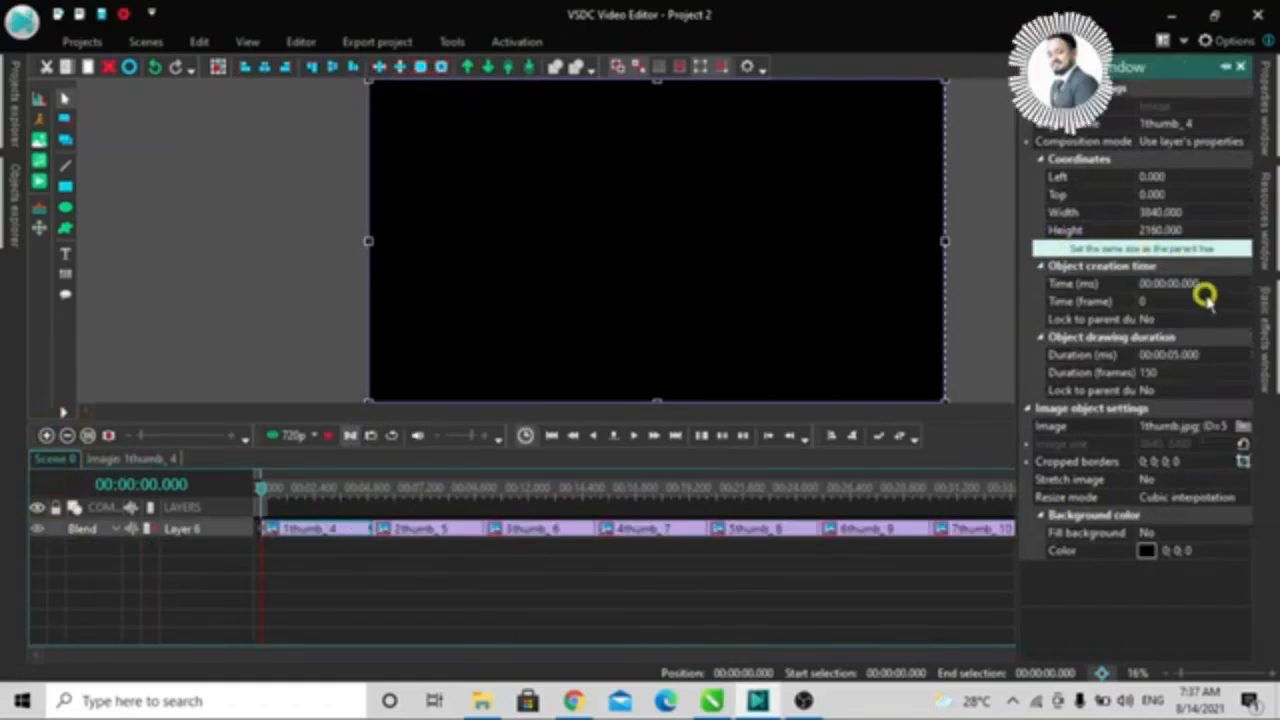
click(1170, 356)
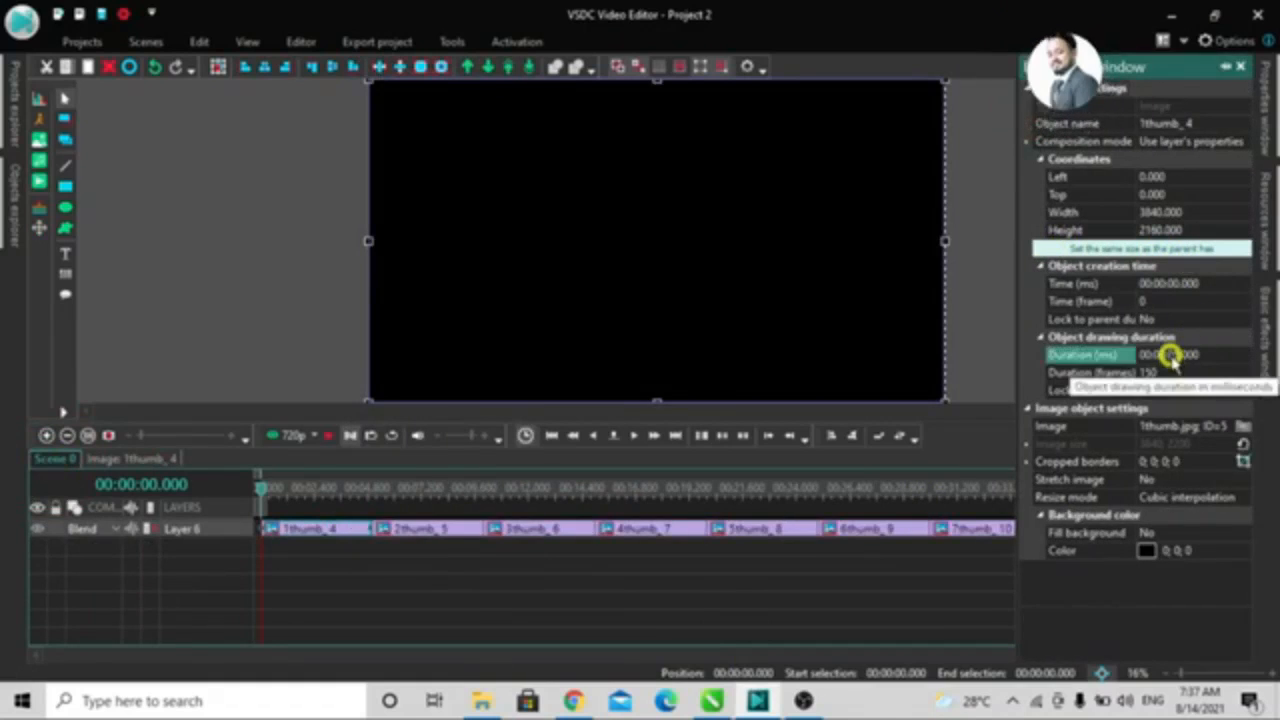
text(2000)
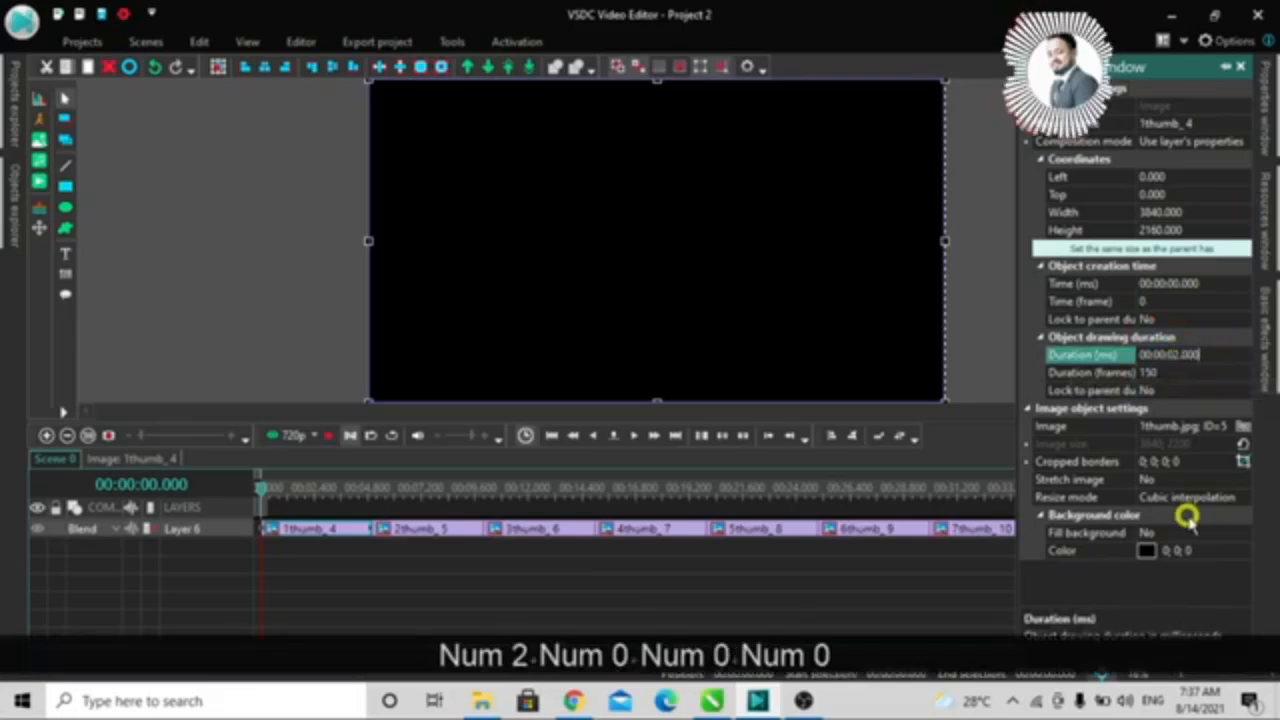
key(Return)
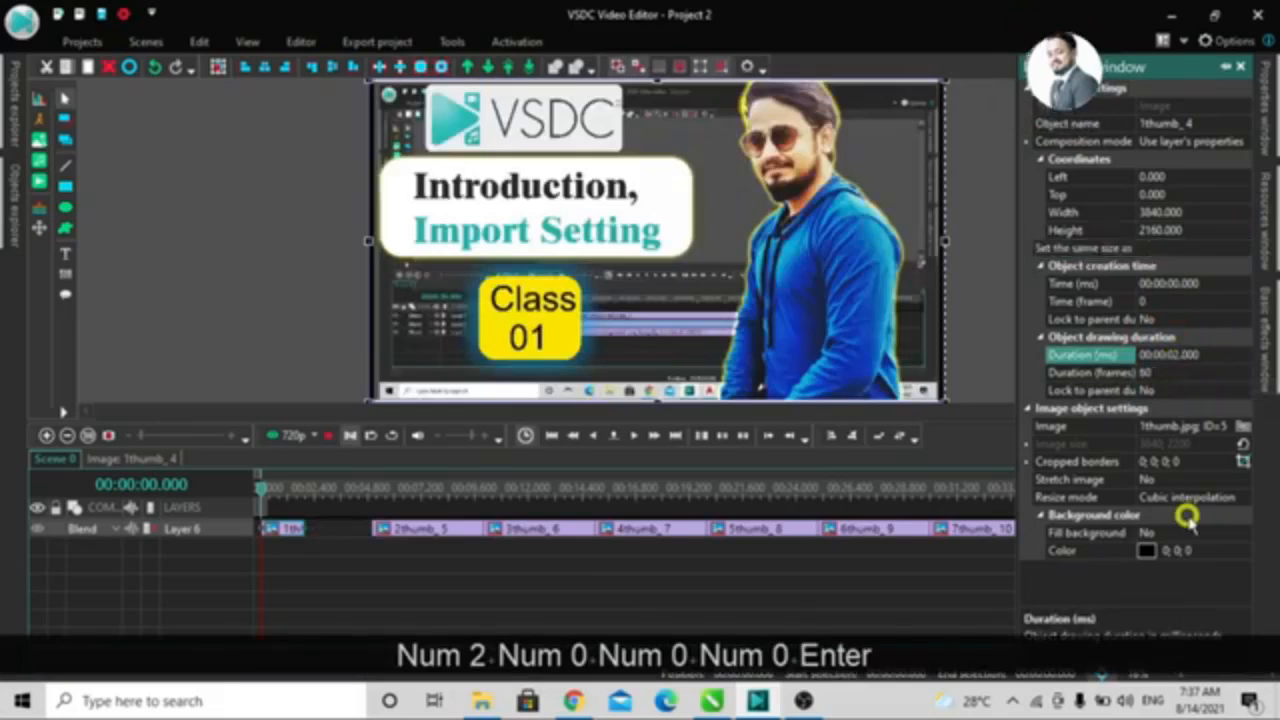
Step: Preview the shortened 1thumb_4 clip in Scene 0, then return the playhead to the start of the timeline
click(41, 458)
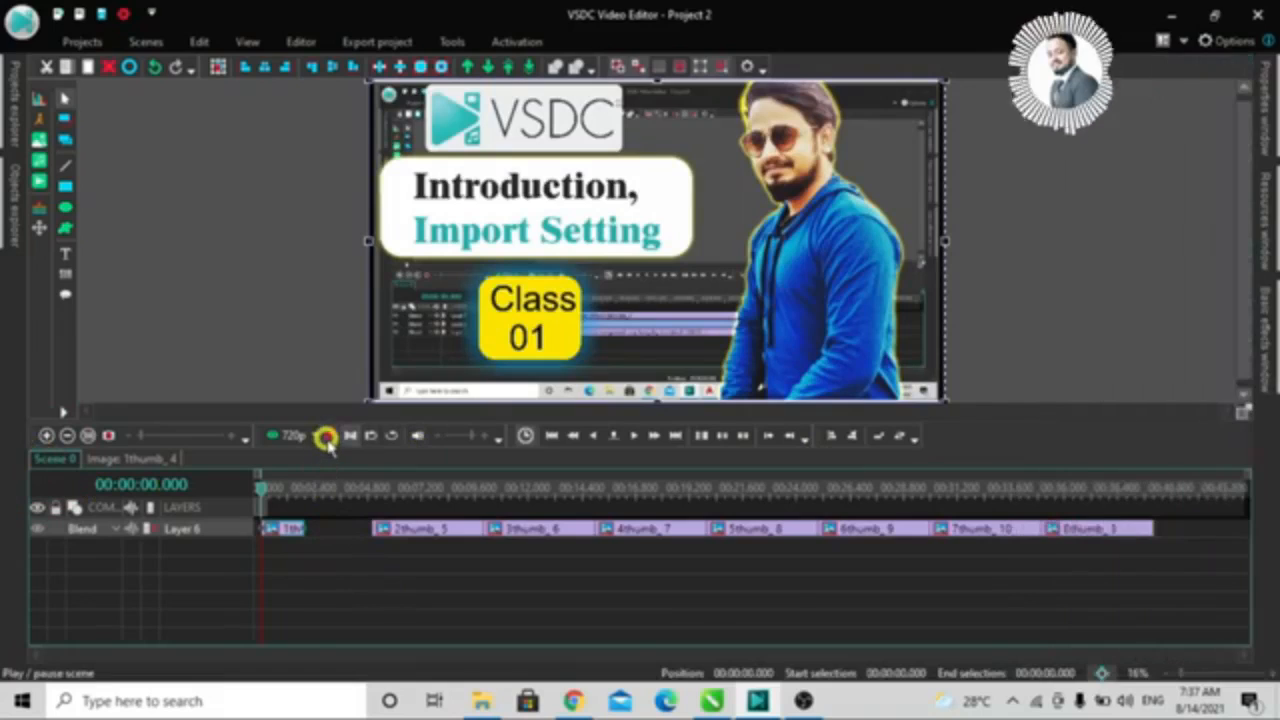
click(326, 437)
mouse_move(712, 700)
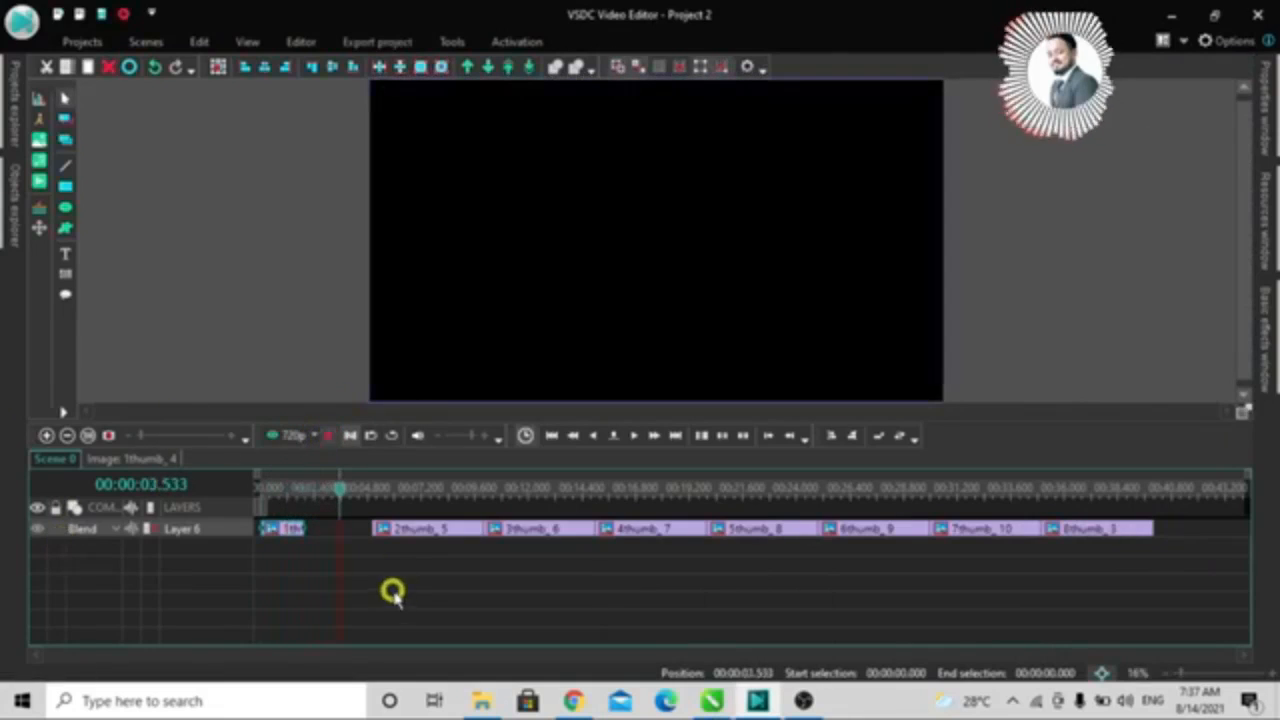
drag(343, 491, 119, 533)
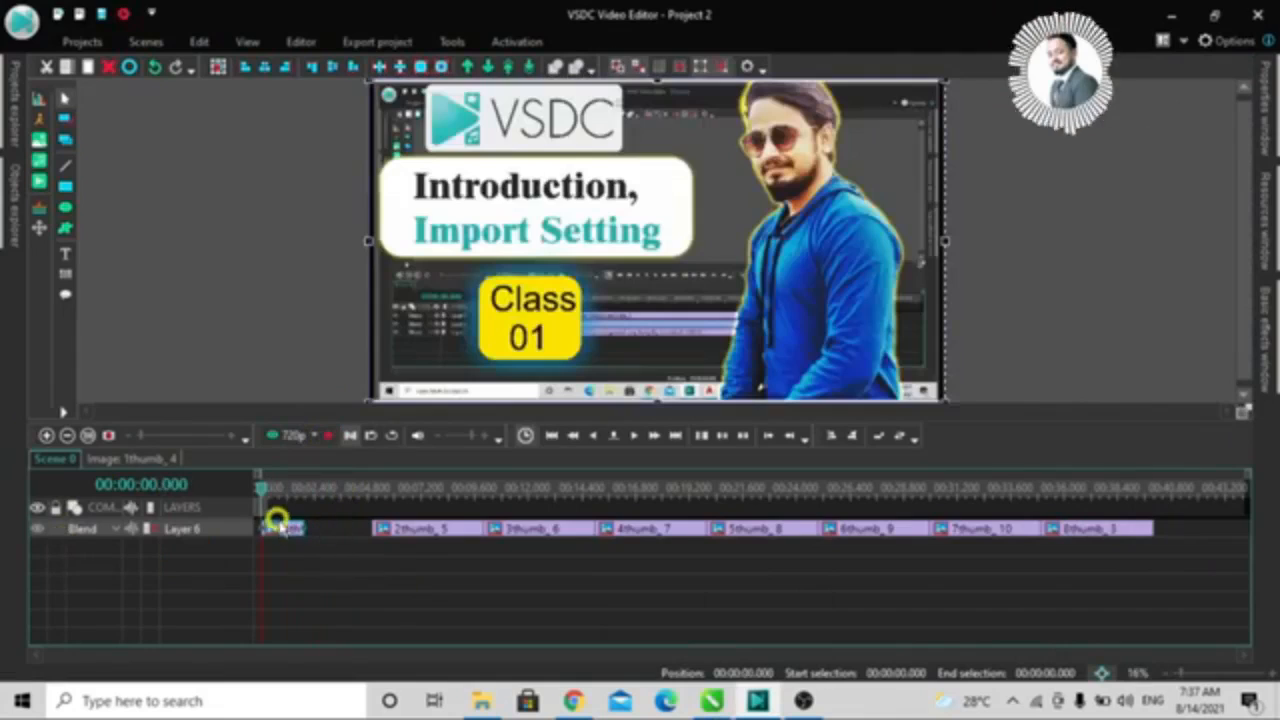
Step: Inspect the effect layers inside the 1thumb_4 and 2thumb_5 clips, then return to Scene 0 with the playhead at the start
double_click(274, 526)
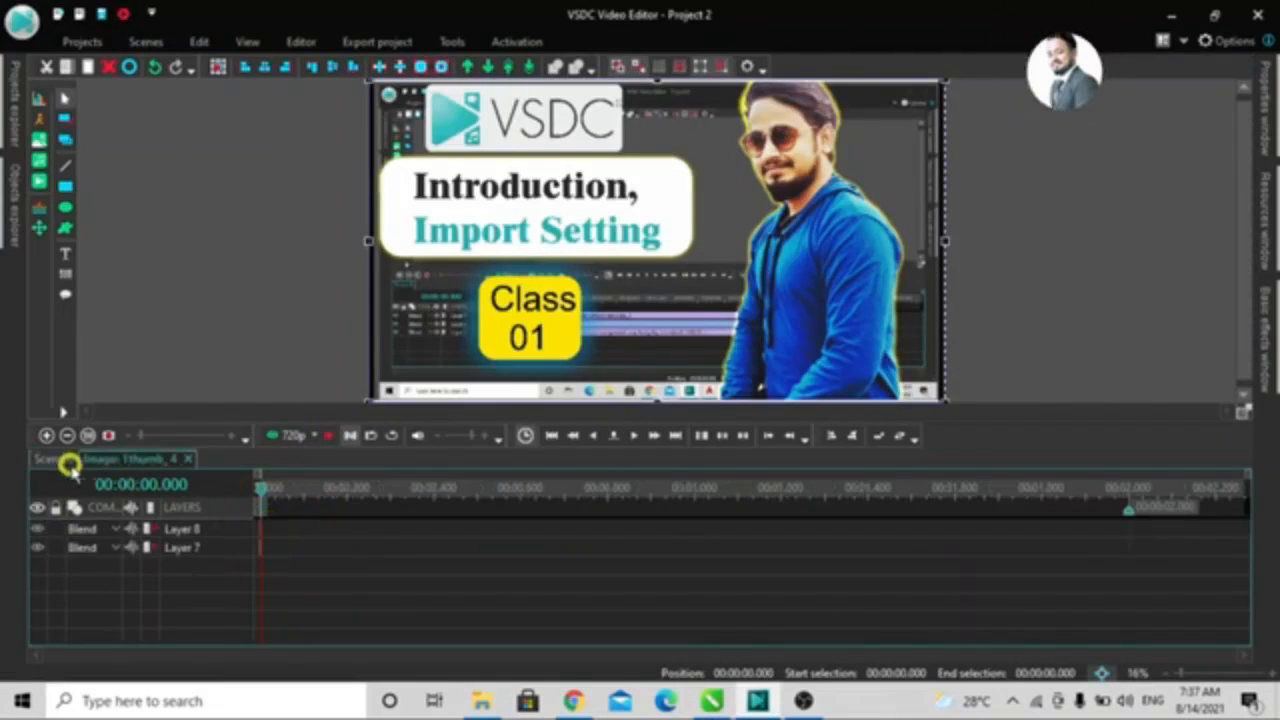
click(56, 458)
click(438, 528)
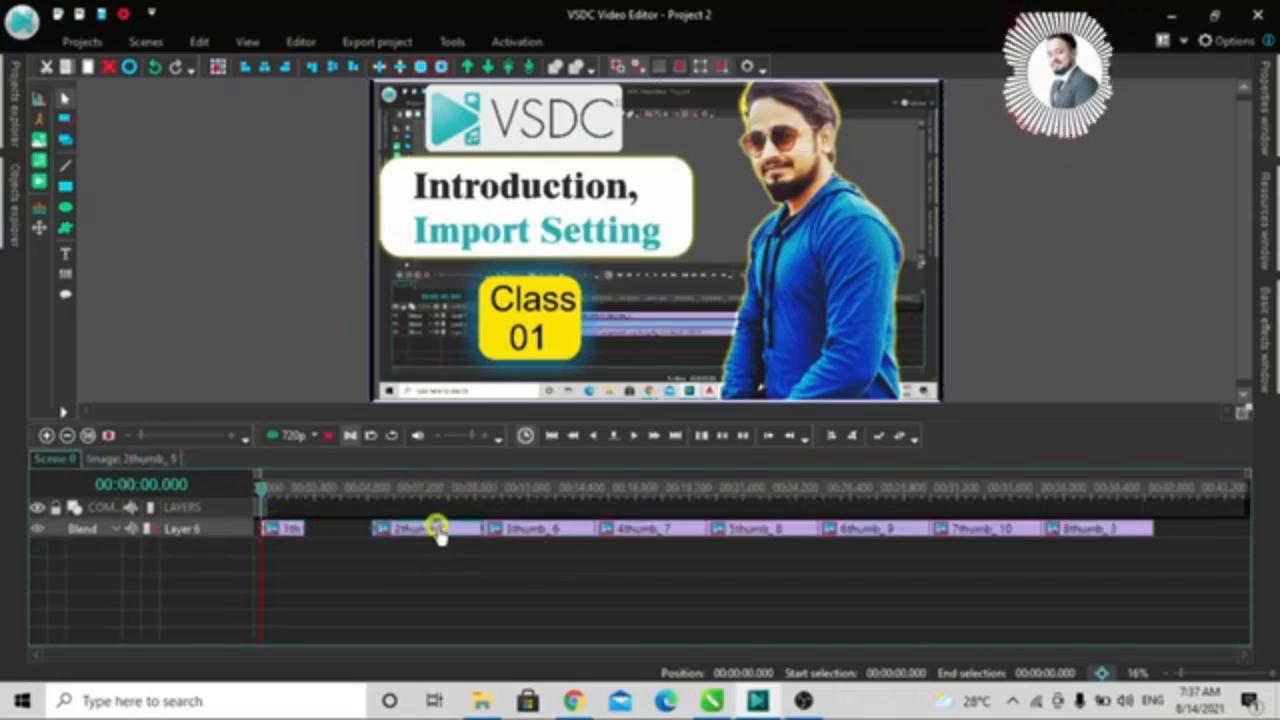
double_click(440, 530)
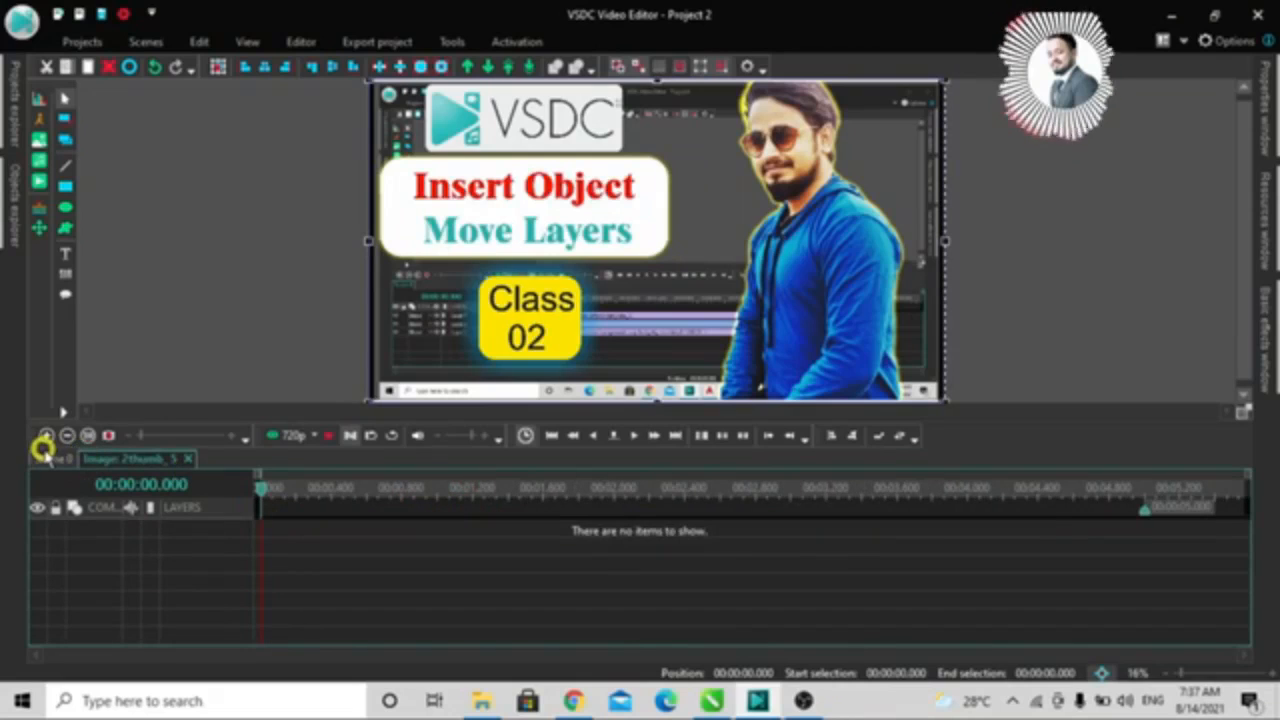
click(43, 452)
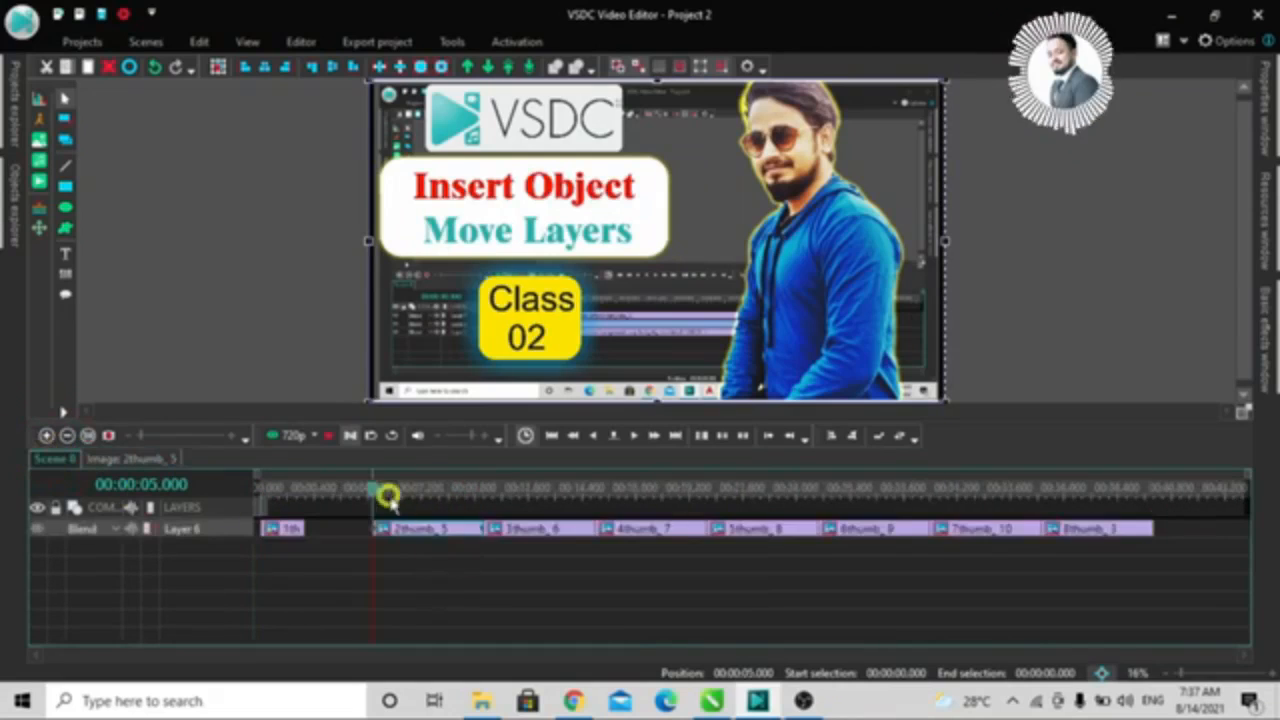
drag(379, 488, 6, 505)
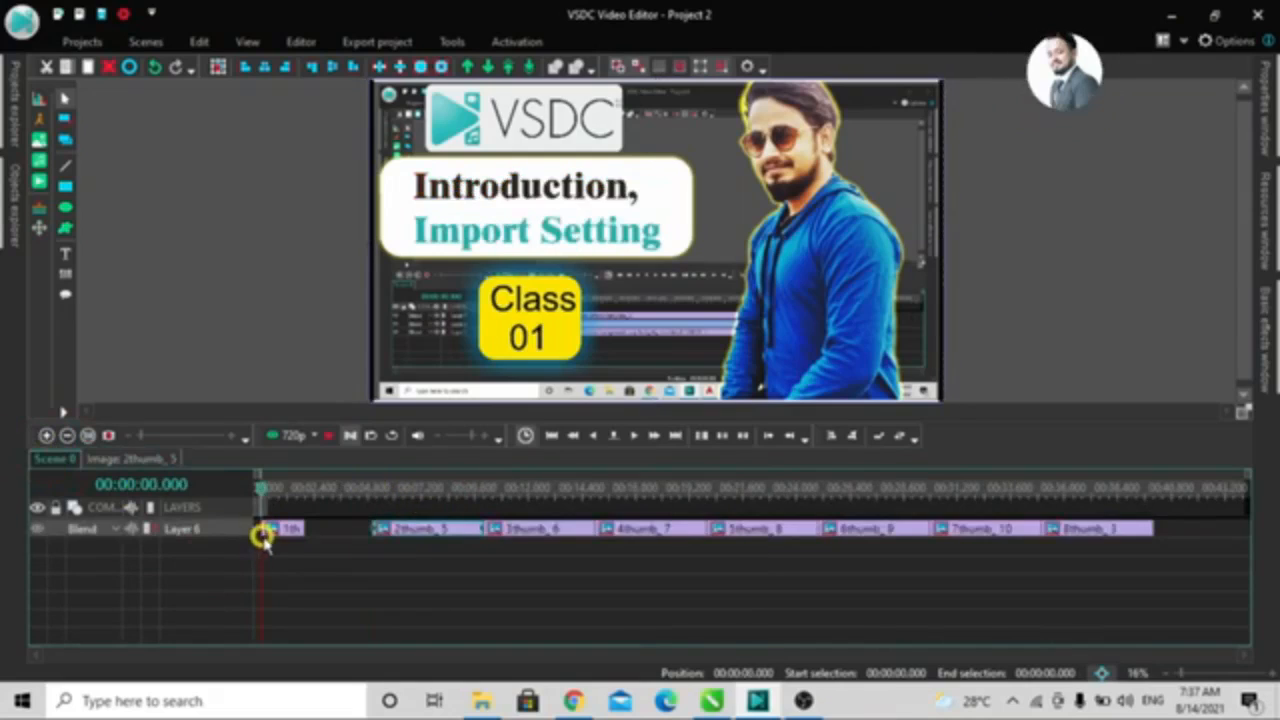
Step: Add a Fade In transparency effect to the 1thumb_4 clip for the whole parent duration on an inserted new layer
click(274, 531)
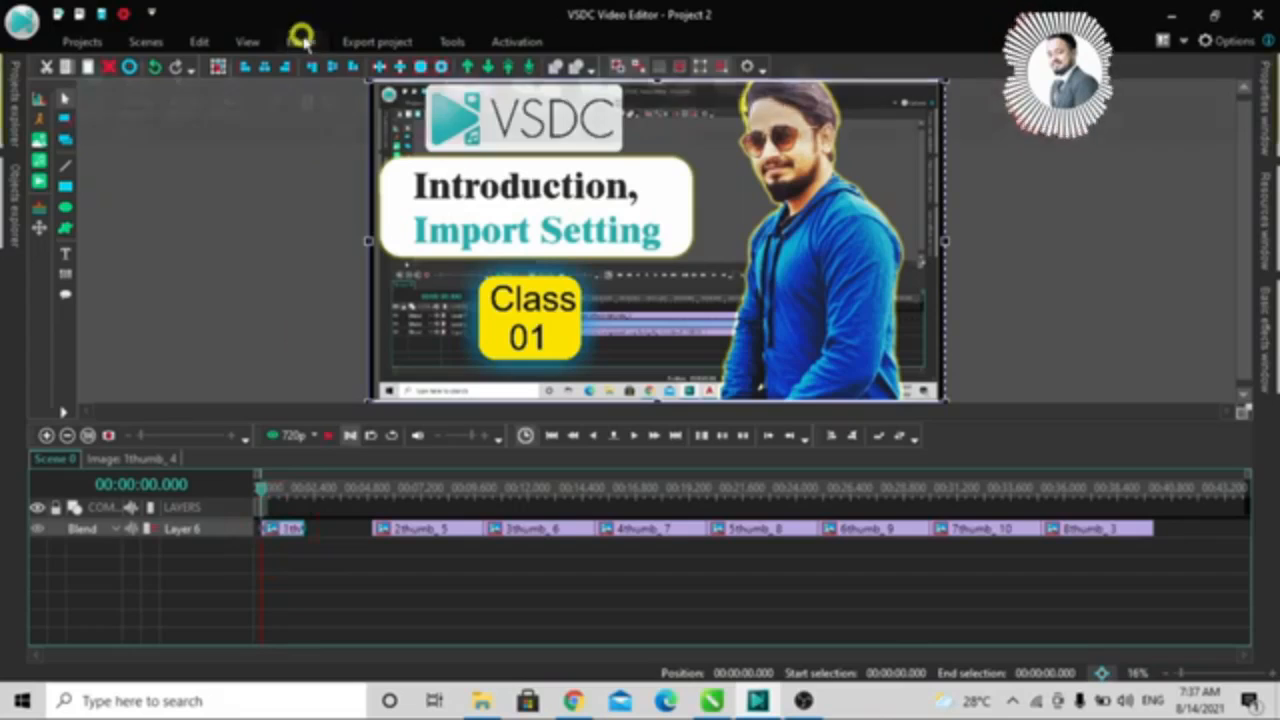
click(300, 41)
click(130, 112)
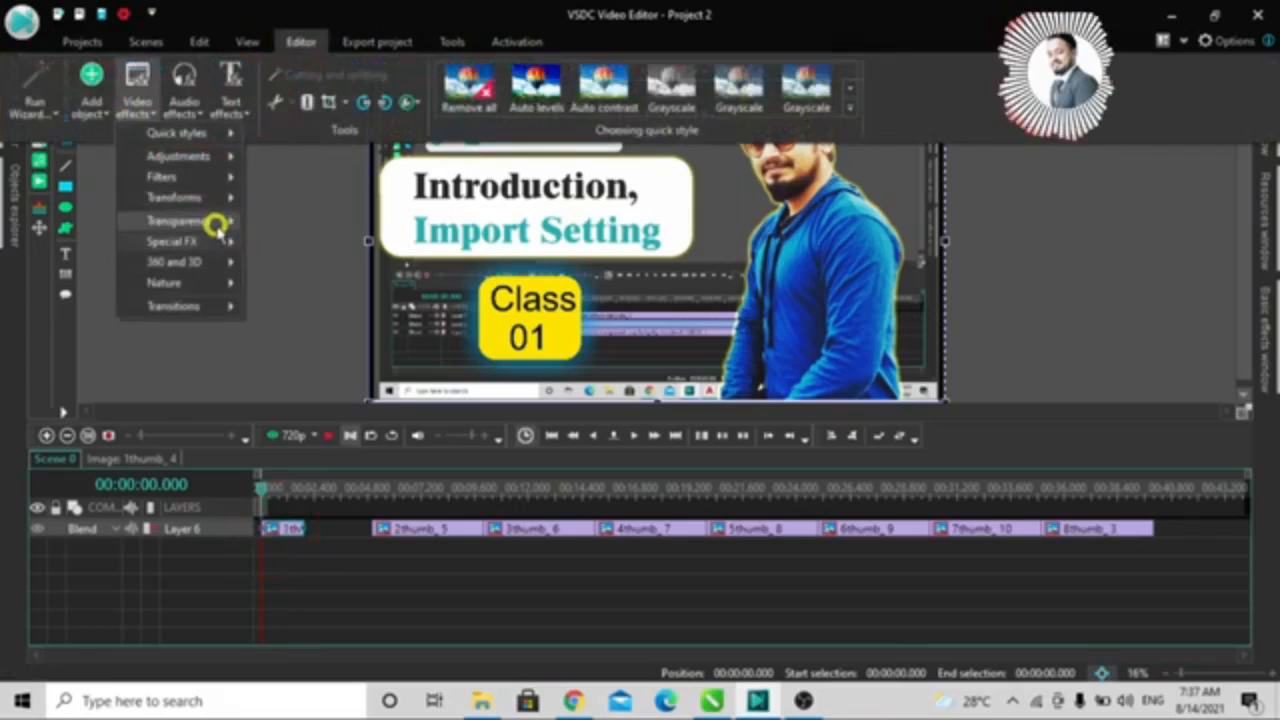
mouse_move(216, 224)
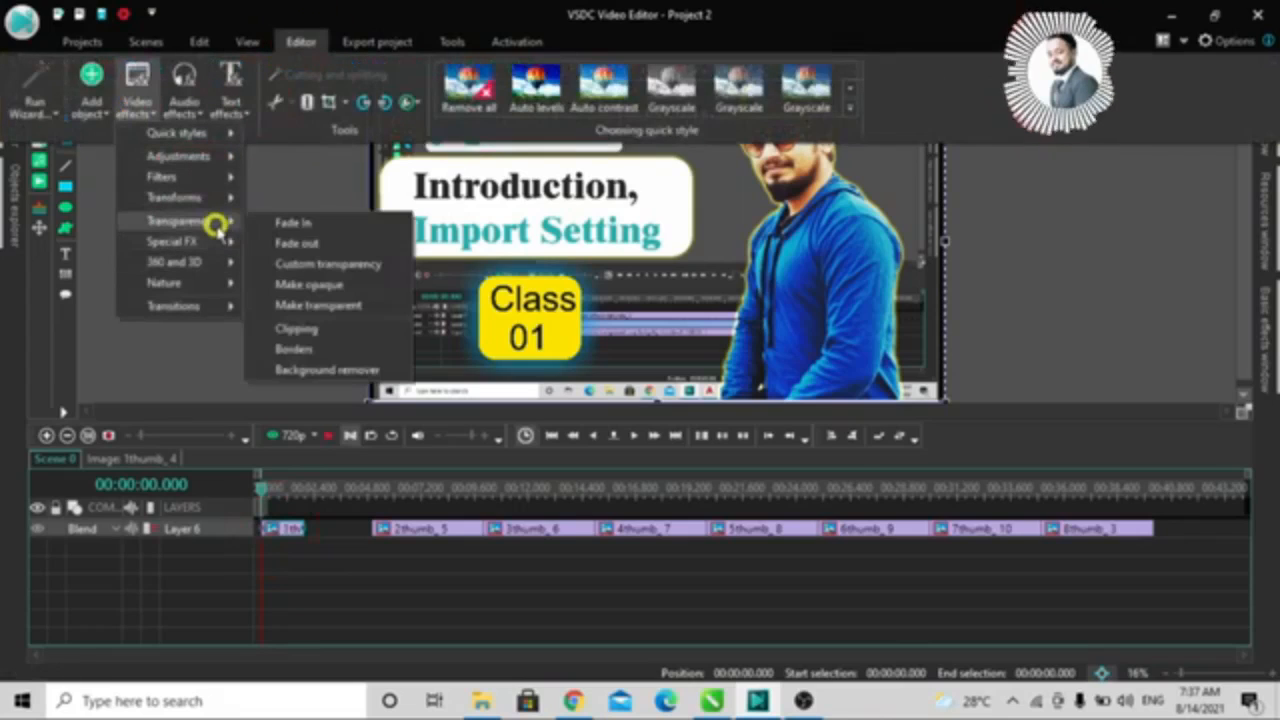
click(292, 226)
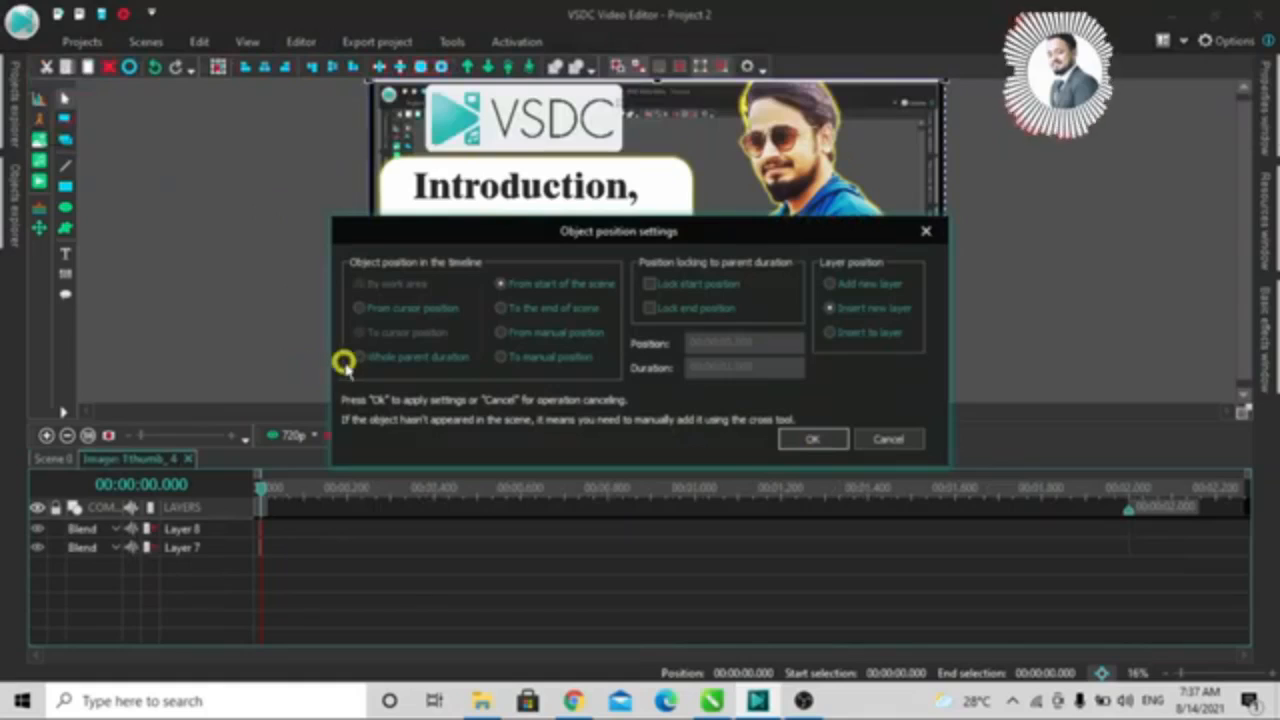
click(357, 358)
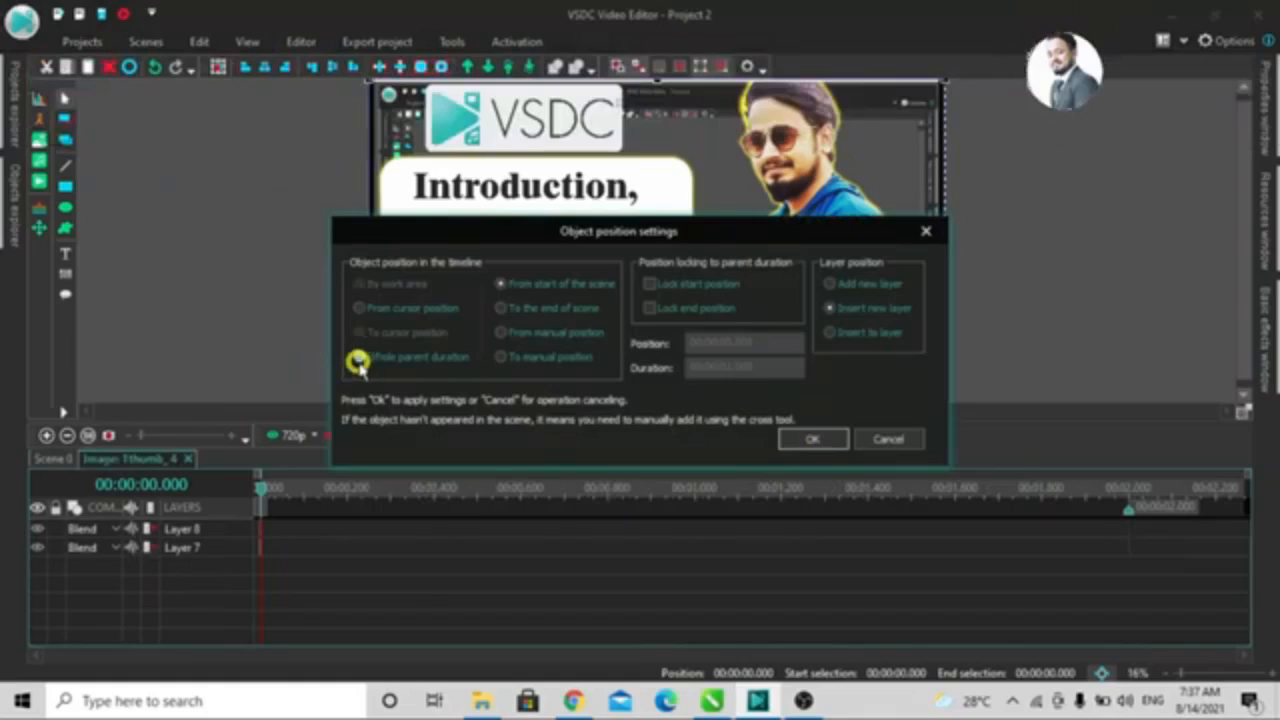
click(820, 441)
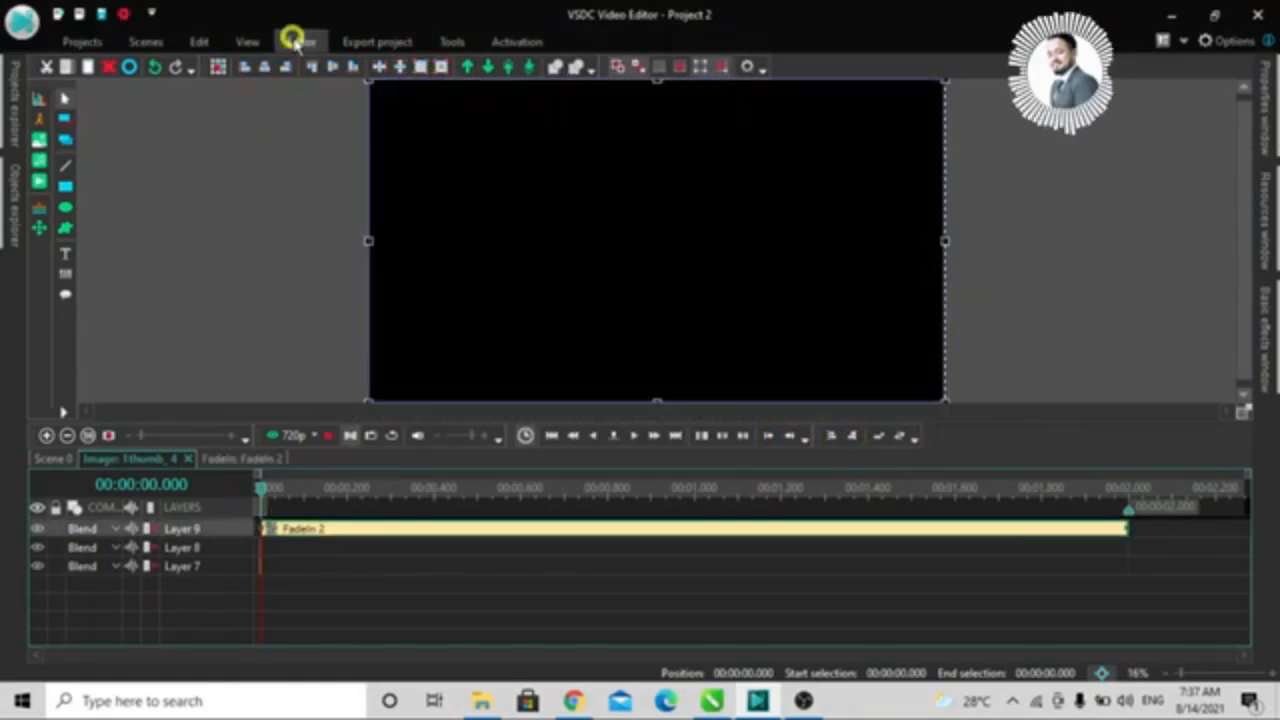
Step: Add a Page turn transition to the 1thumb_4 clip for the whole parent duration on an inserted new layer
click(292, 40)
click(143, 110)
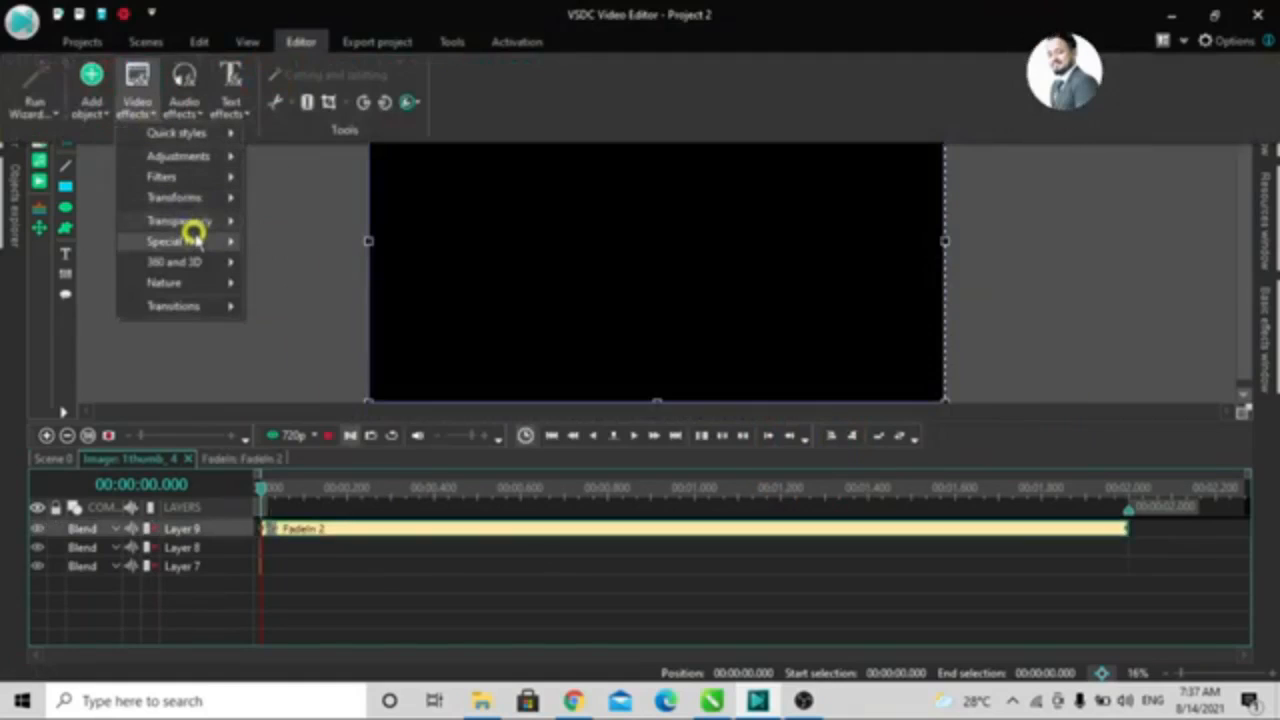
mouse_move(210, 307)
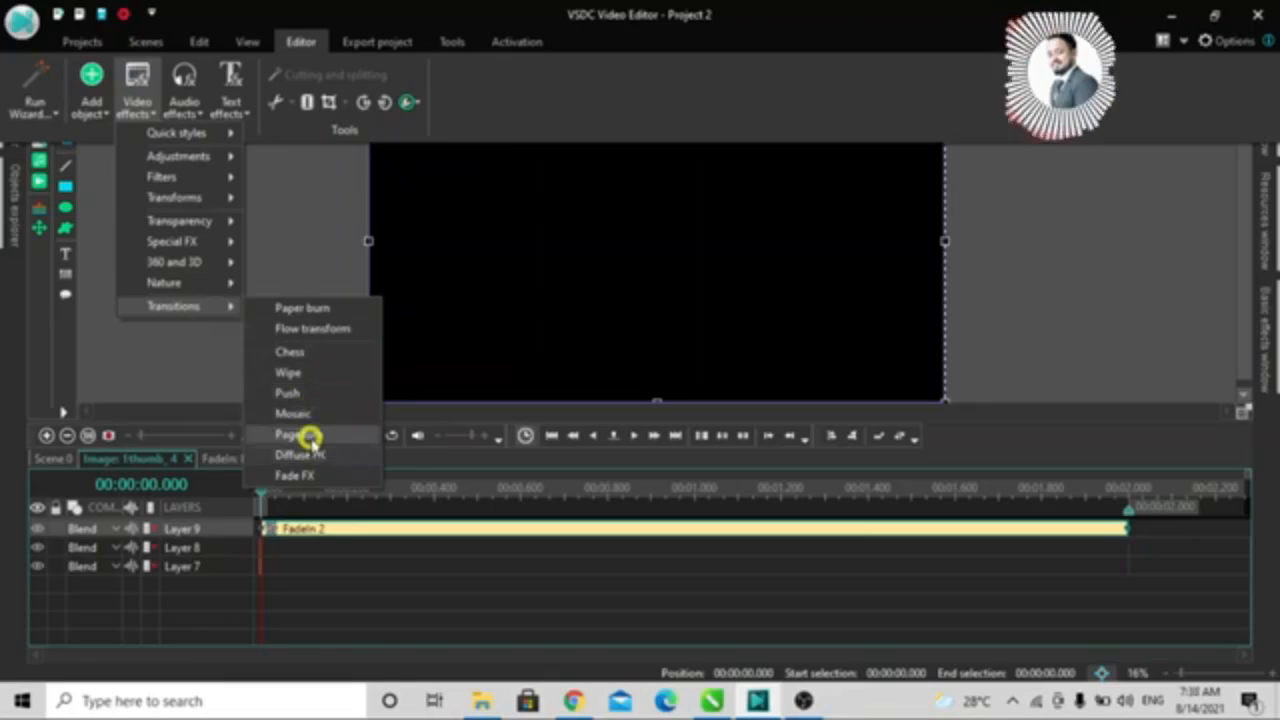
click(308, 436)
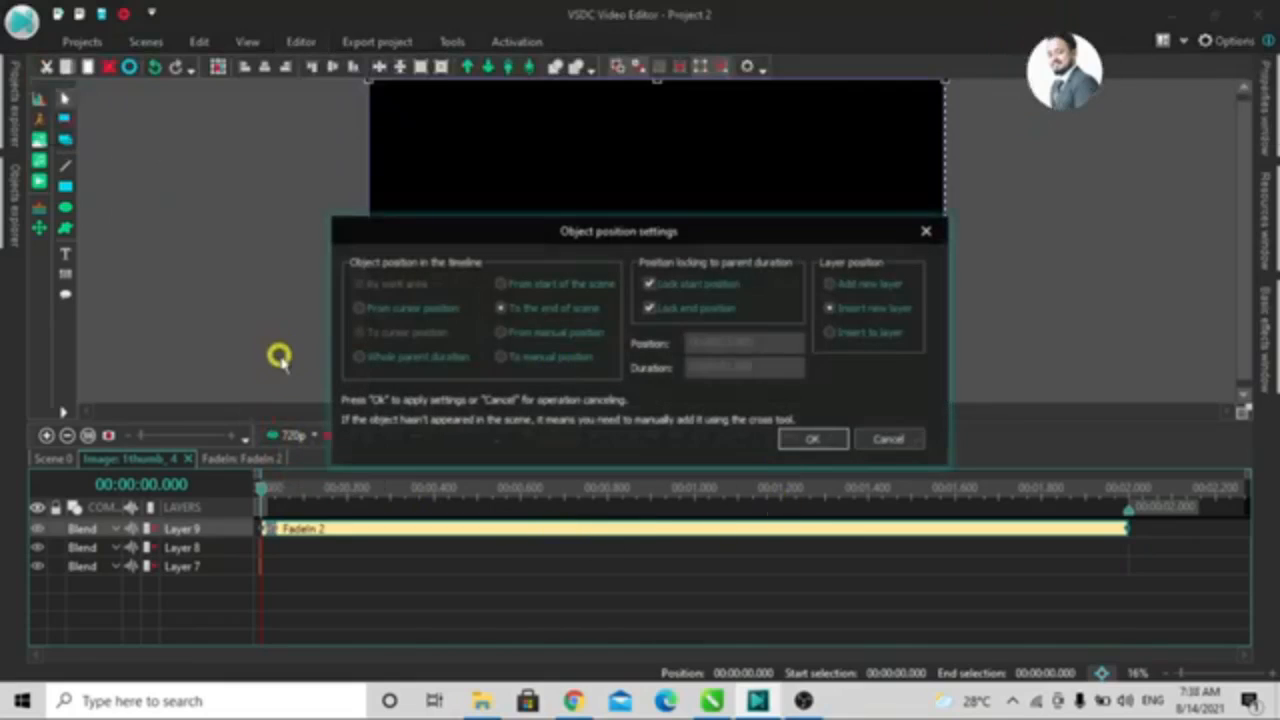
click(359, 356)
click(812, 441)
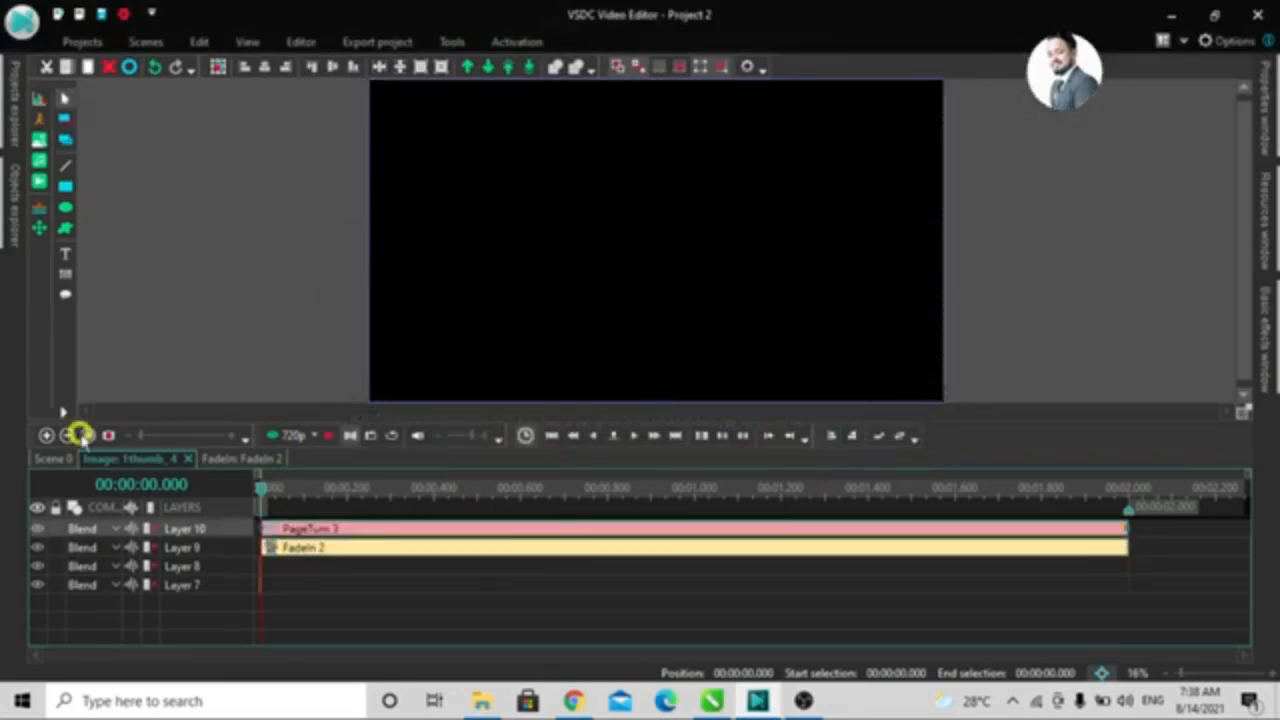
Step: Return to Scene 0 and preview the combined fade and page turn on the 1thumb_4 clip
click(57, 456)
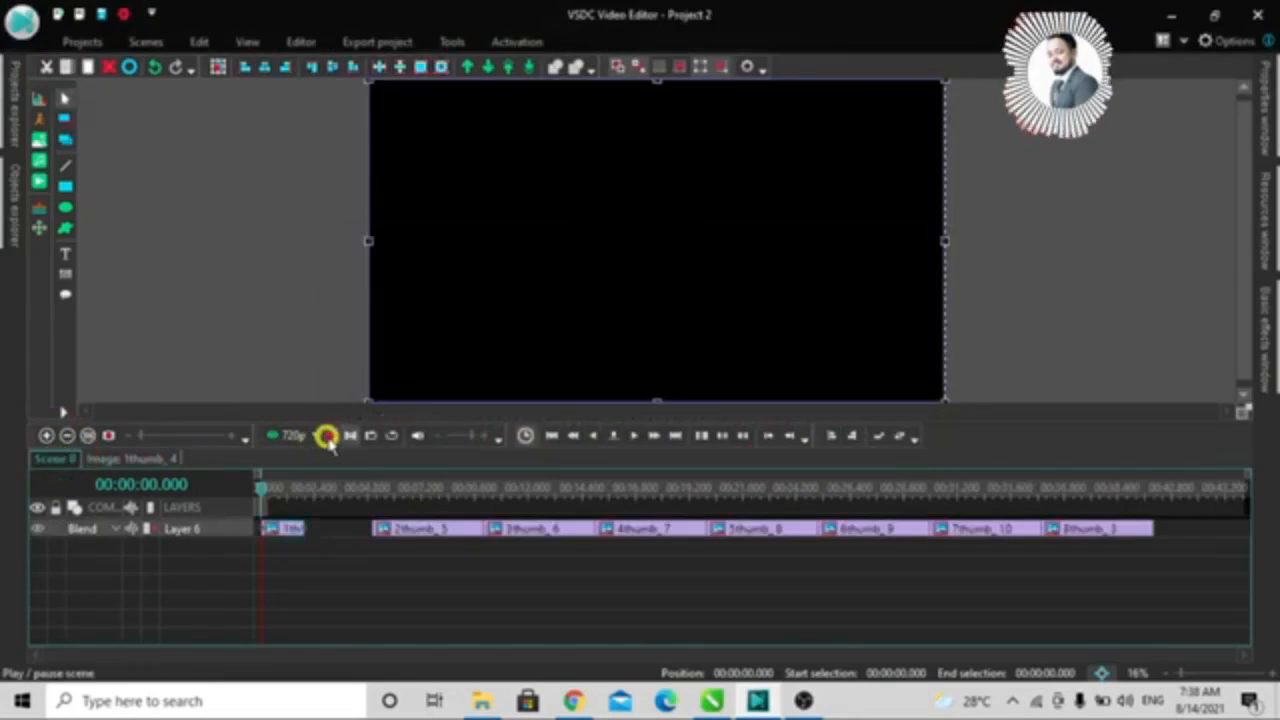
click(326, 436)
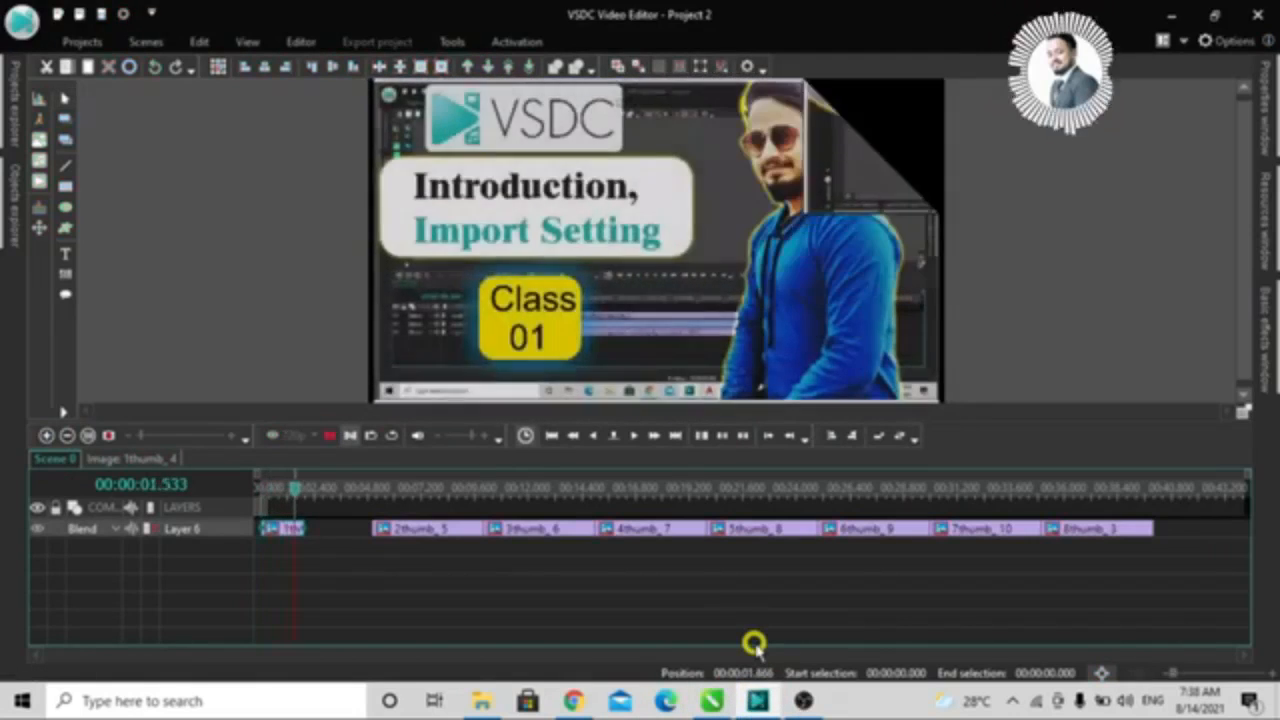
click(330, 438)
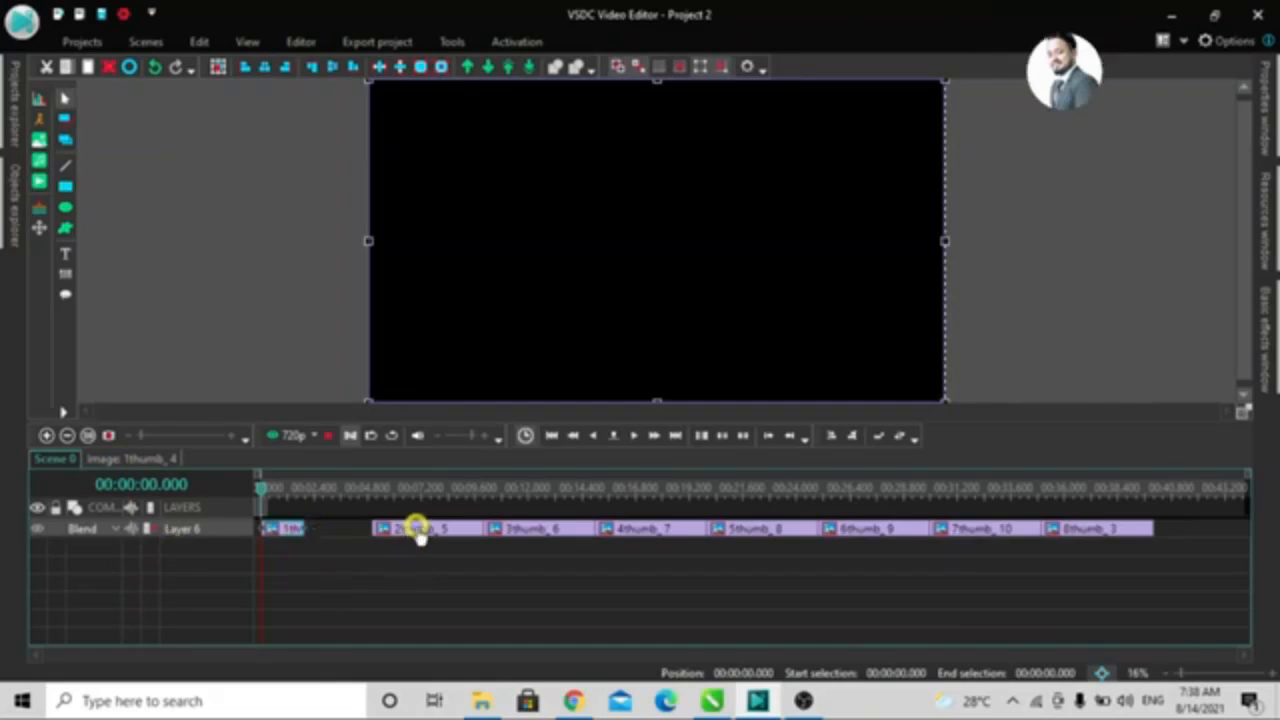
Step: Move the 2thumb_5 clip to a new layer beneath 1thumb_4 at the timeline start, then preview the page turn over it
drag(417, 529, 296, 548)
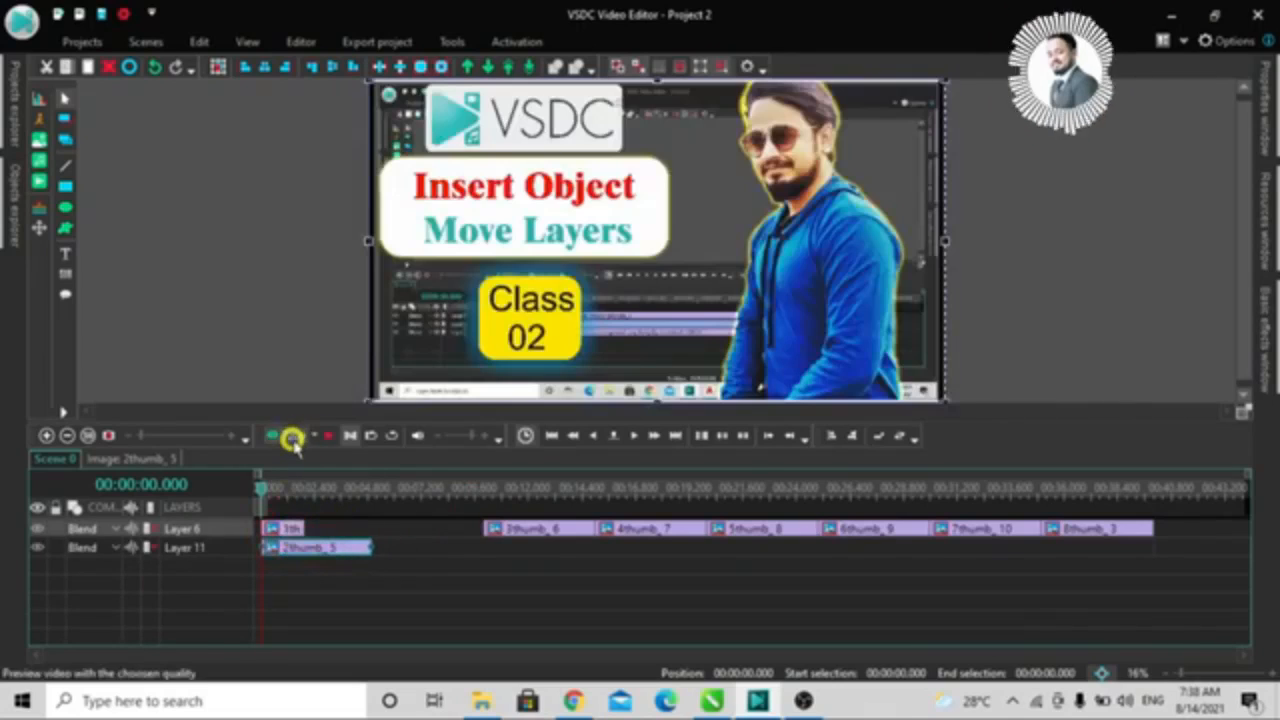
click(325, 437)
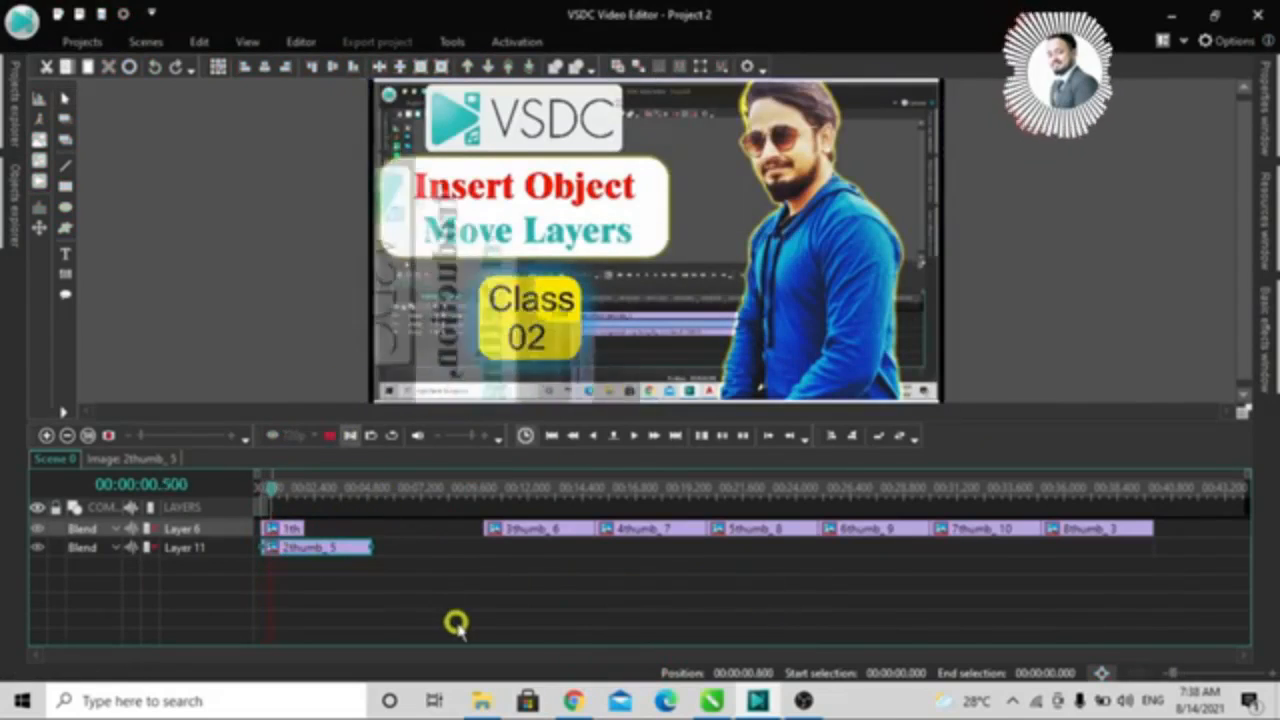
click(324, 435)
drag(324, 488, 154, 502)
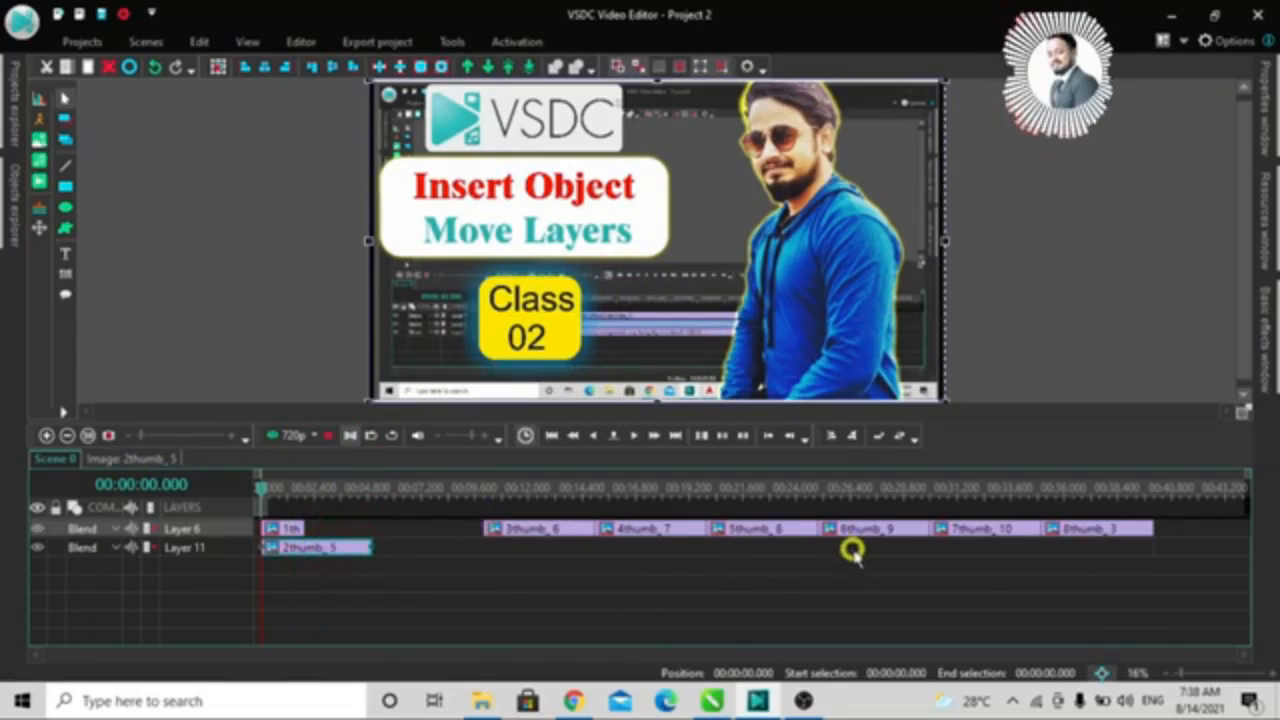
Step: Place 8thumb_3 on a new layer at the timeline start, move 2thumb_5 beneath 3thumb_6, and preview the page turn
click(1121, 528)
drag(1121, 528, 561, 546)
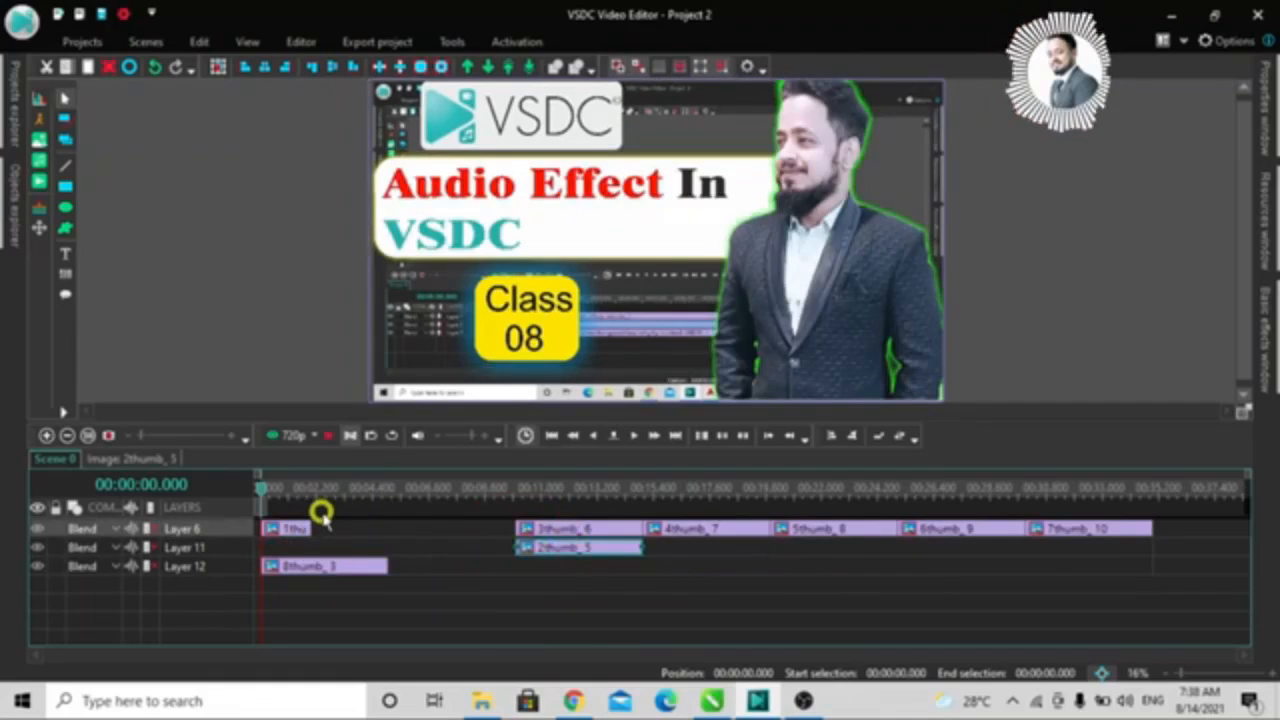
click(329, 435)
mouse_move(758, 700)
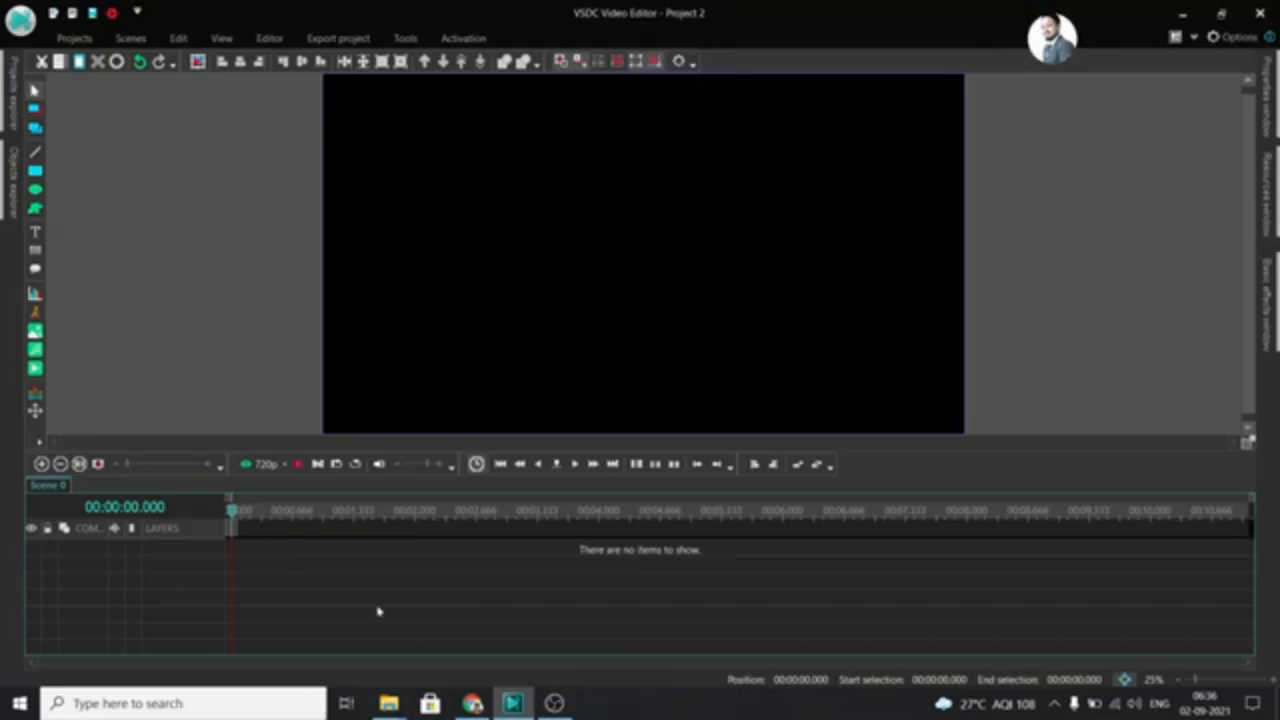
Step: Import the kata demonstration, lightsaber effect and Knight - 33482 MP4 files from Downloads into the empty scene on one layer
click(388, 703)
click(298, 637)
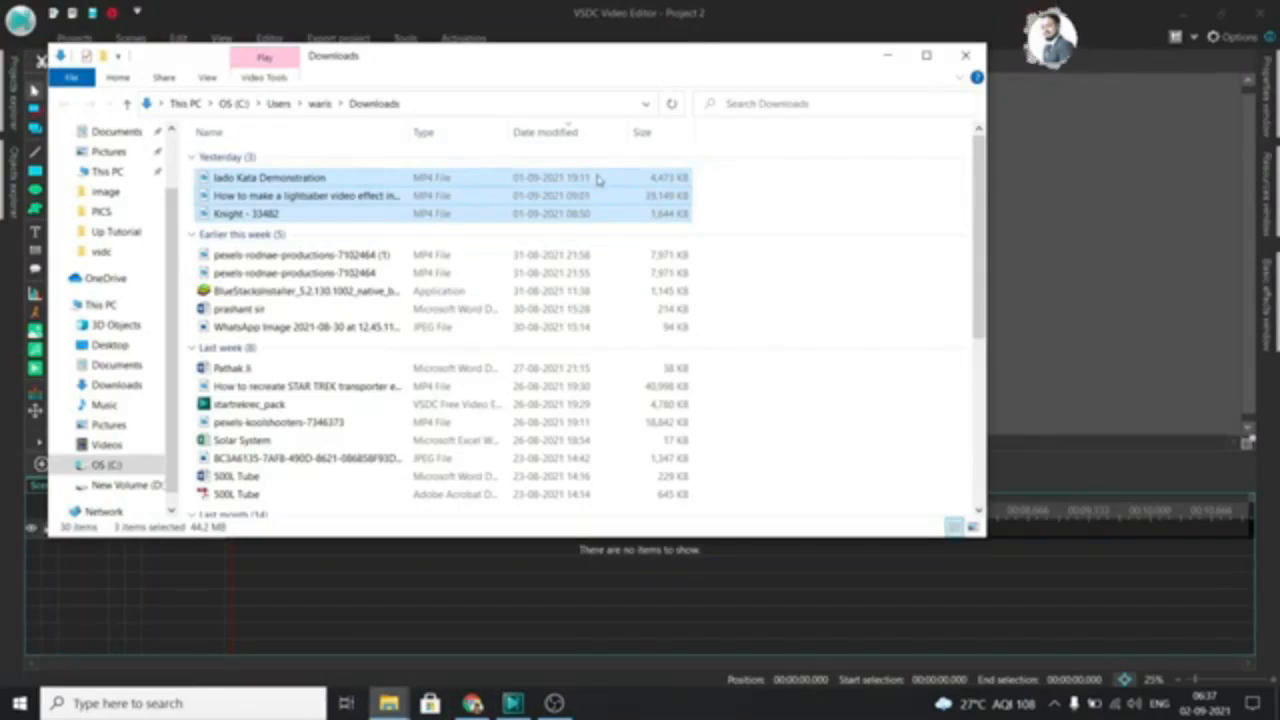
drag(598, 178, 1038, 571)
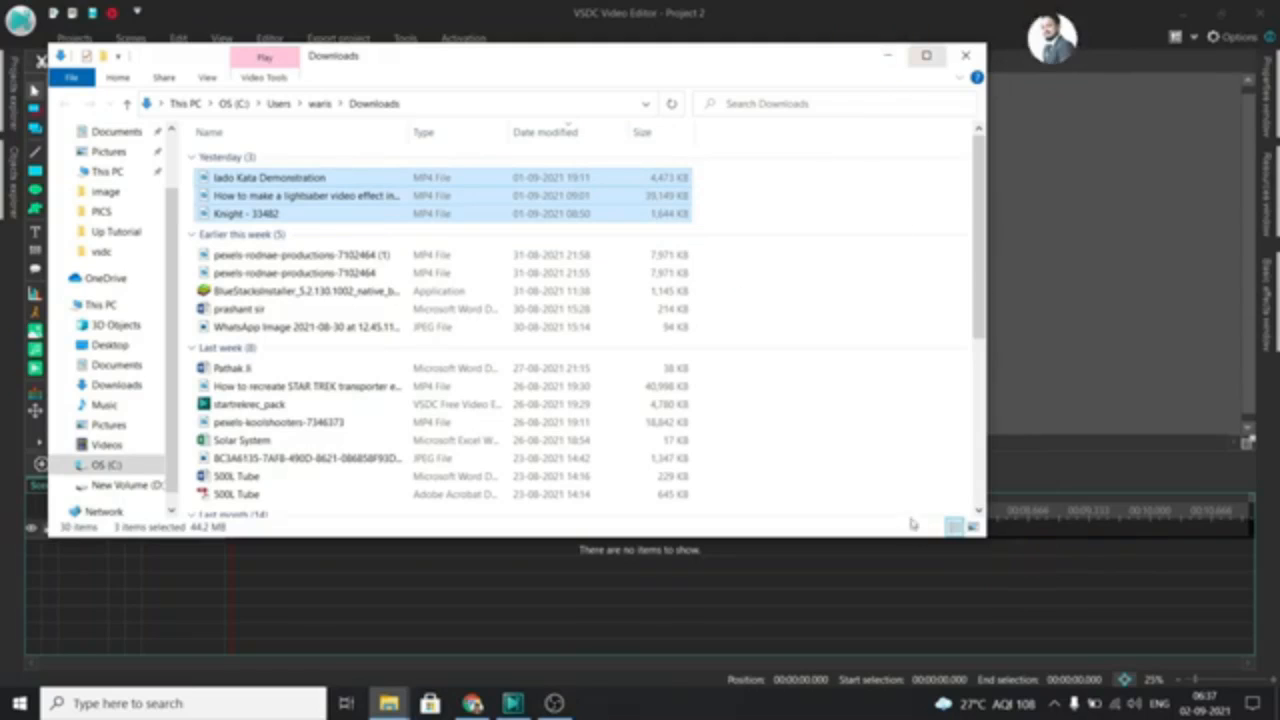
click(887, 596)
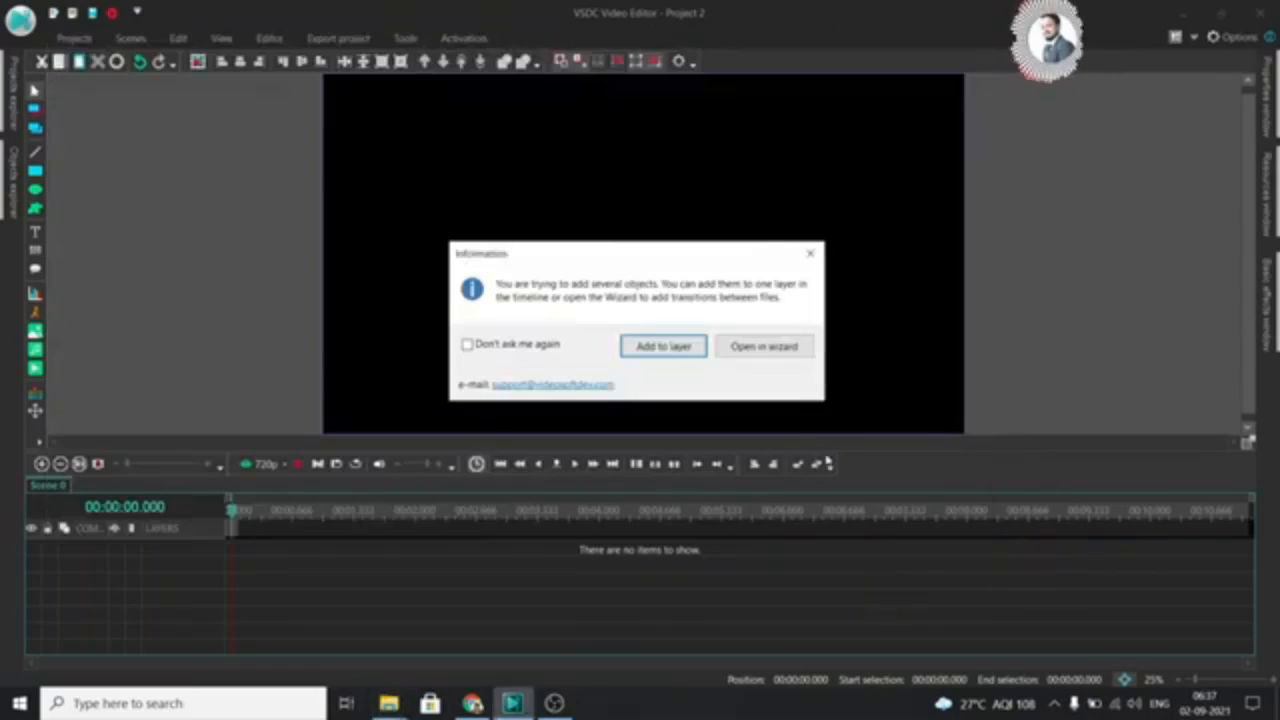
click(646, 350)
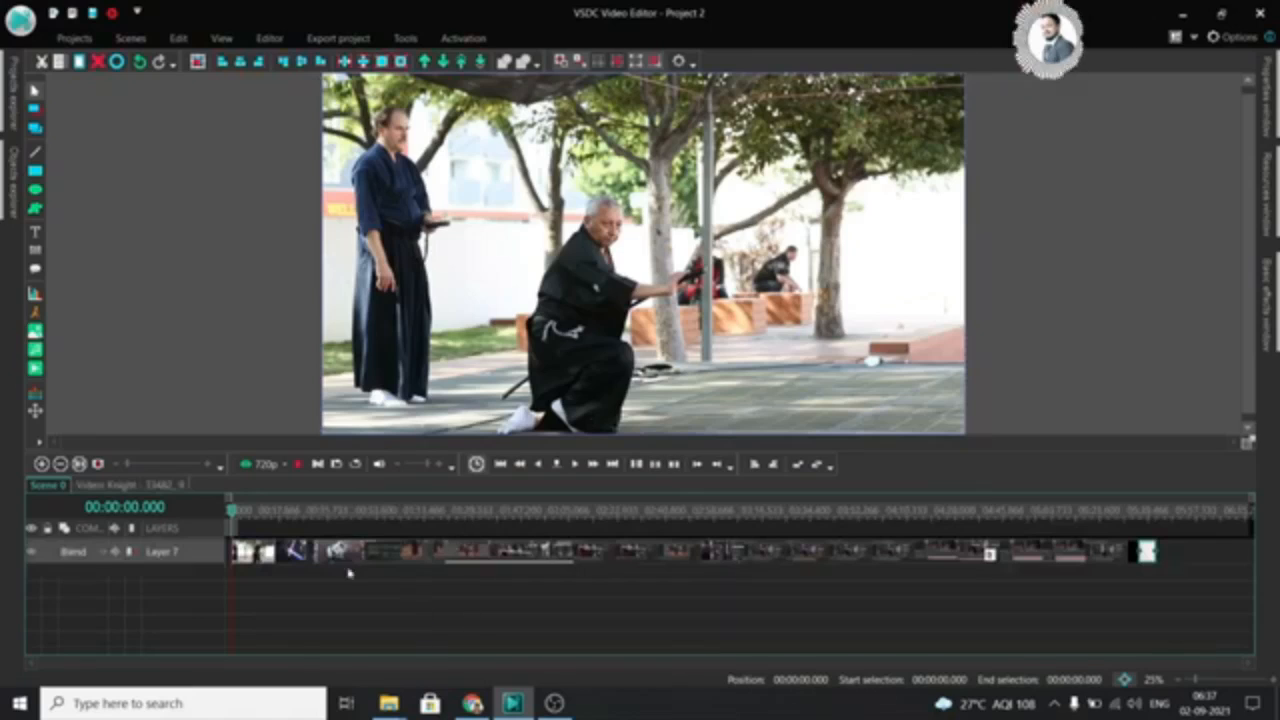
Step: Trim the end of the long lightsaber effect clip so it finishes at about 55 seconds on the timeline
click(267, 557)
click(382, 559)
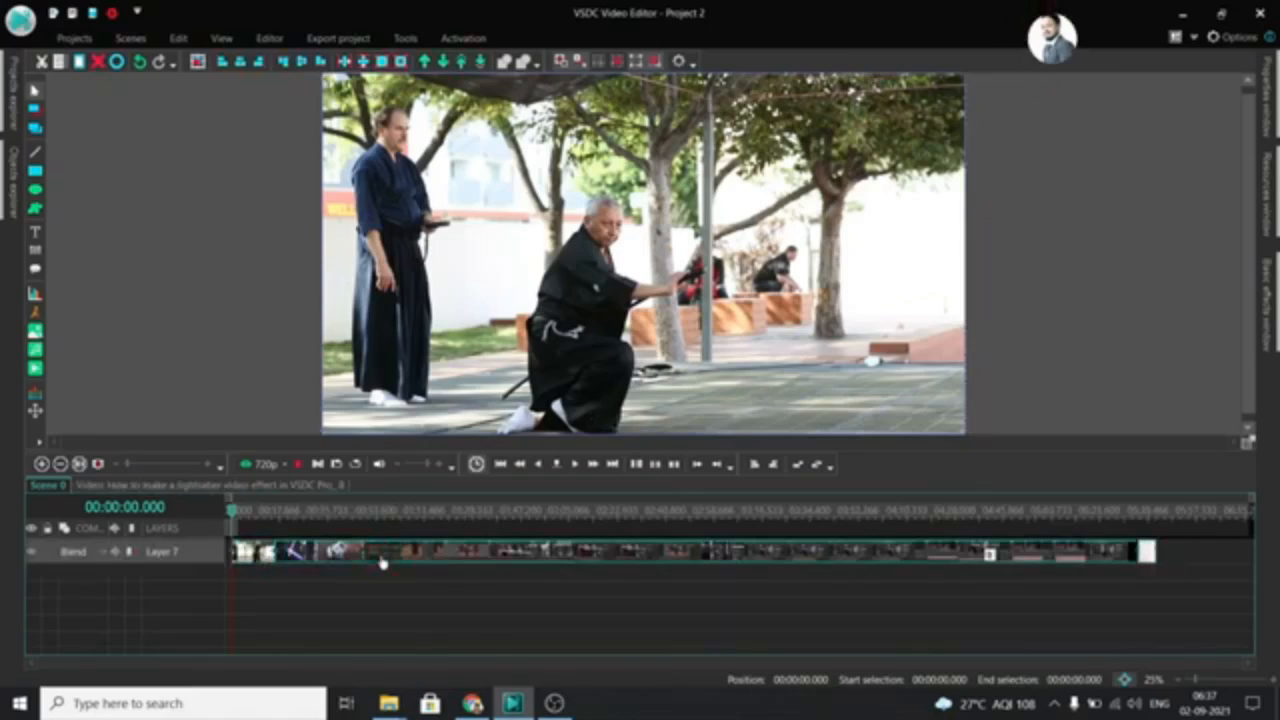
click(1147, 553)
click(1105, 556)
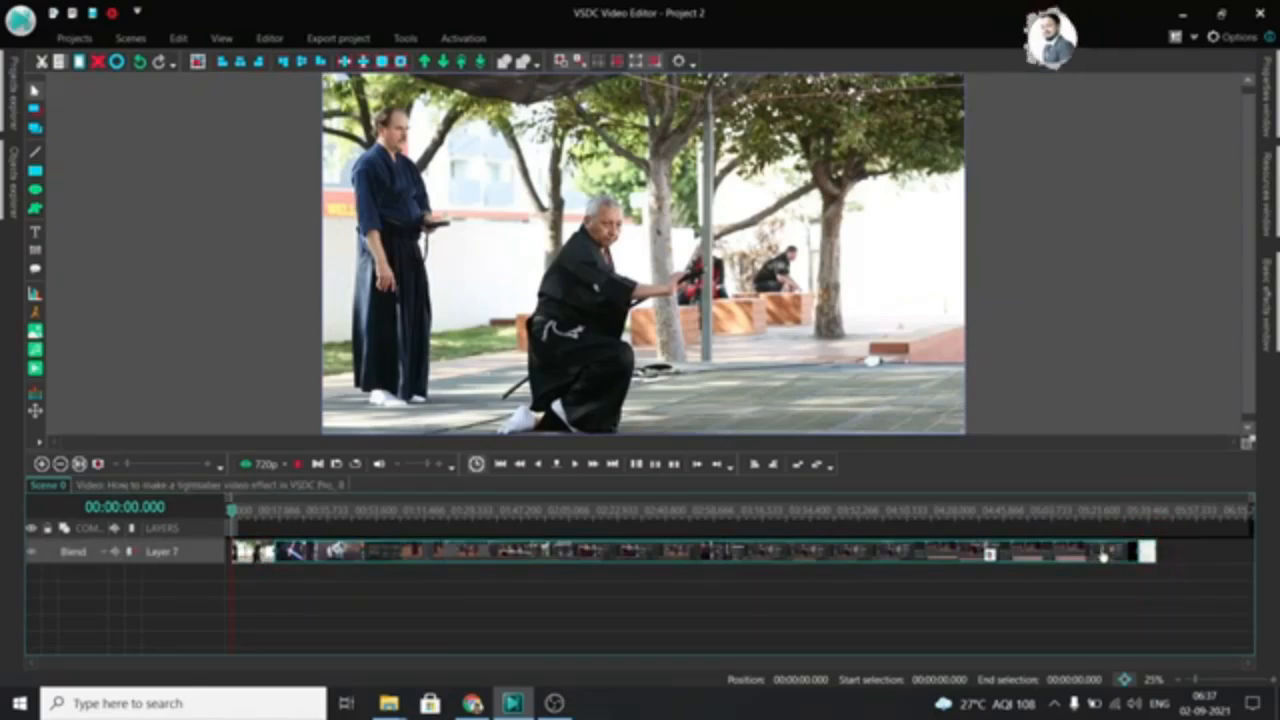
key(Delete)
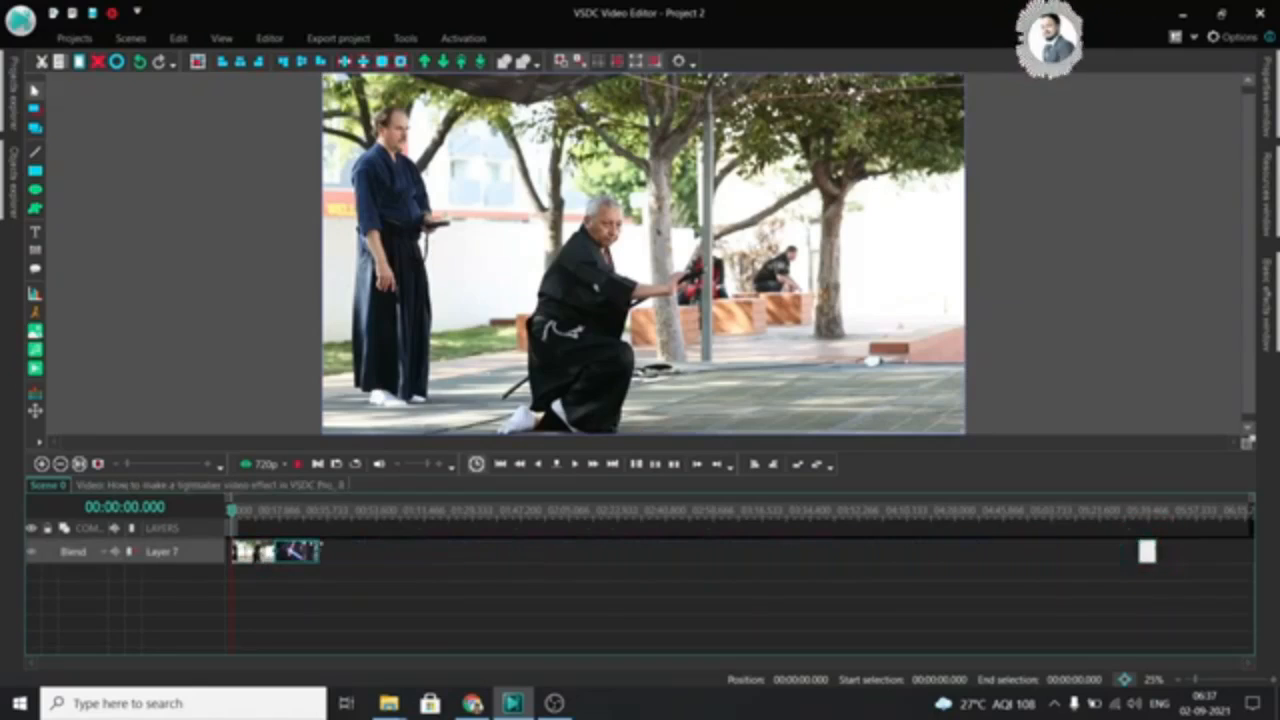
Step: Move the Knight - 33482 clip directly against the end of the shortened lightsaber clip
click(1147, 552)
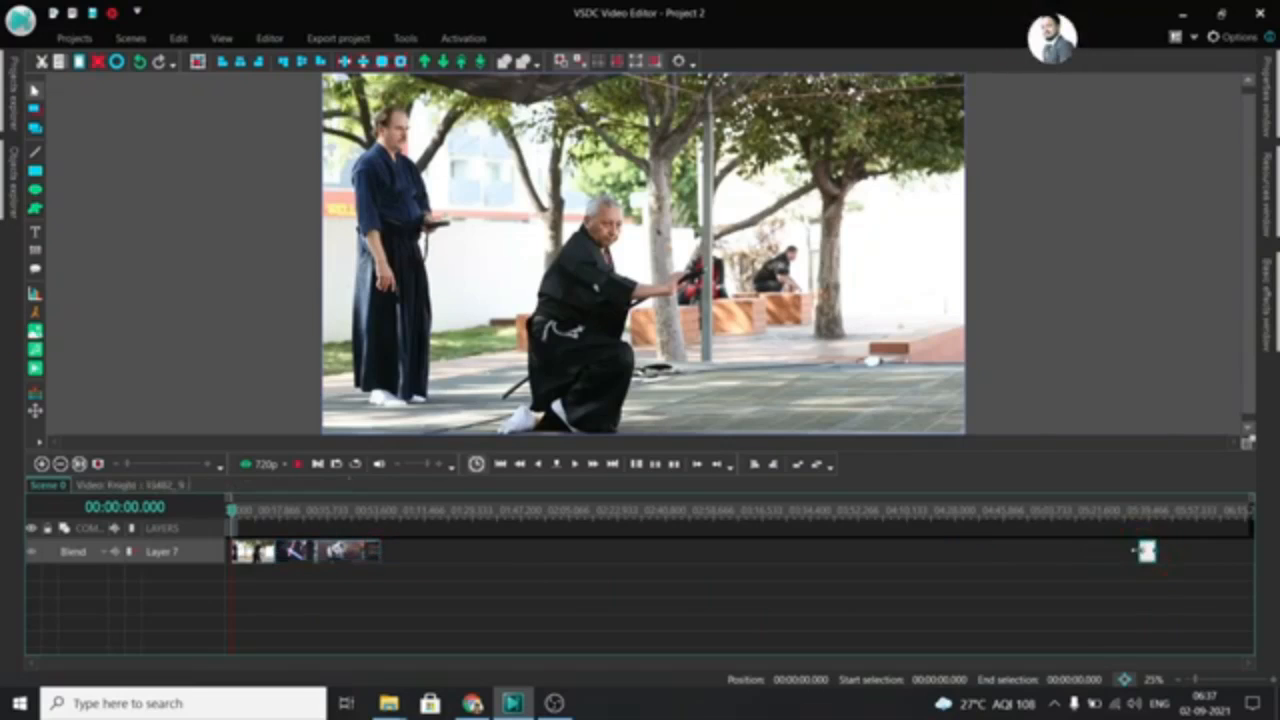
click(1013, 551)
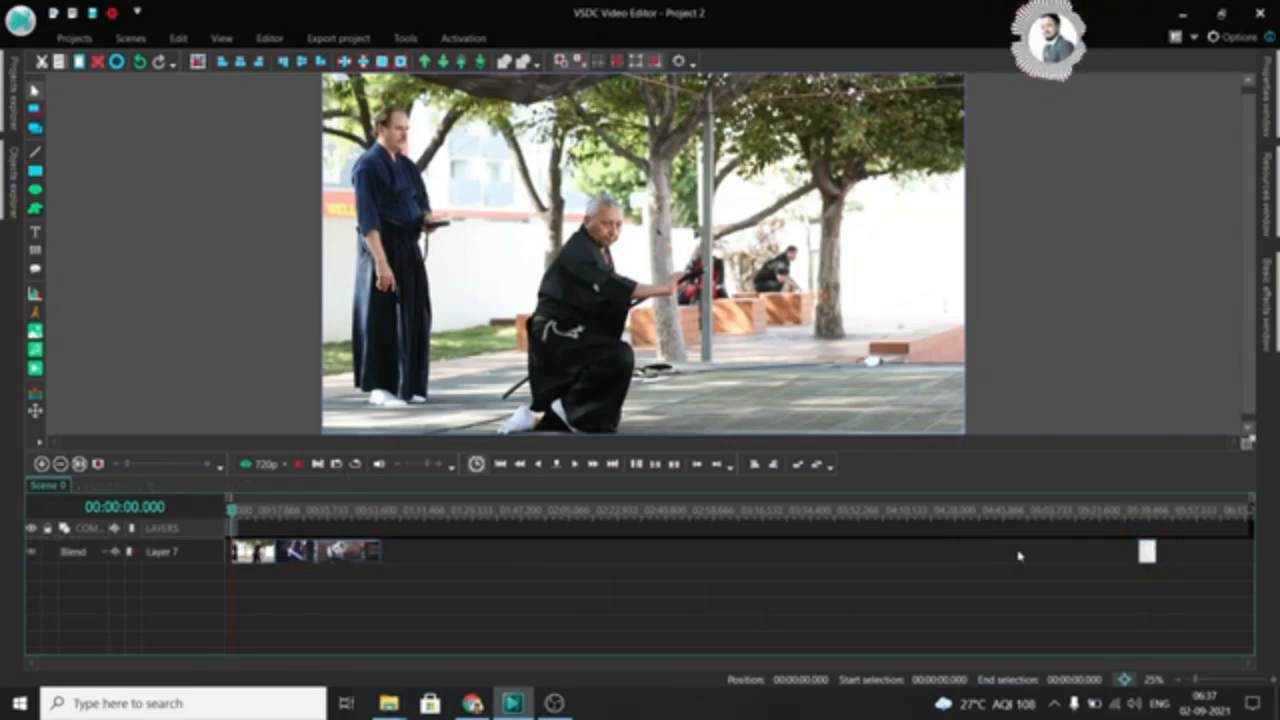
click(1147, 552)
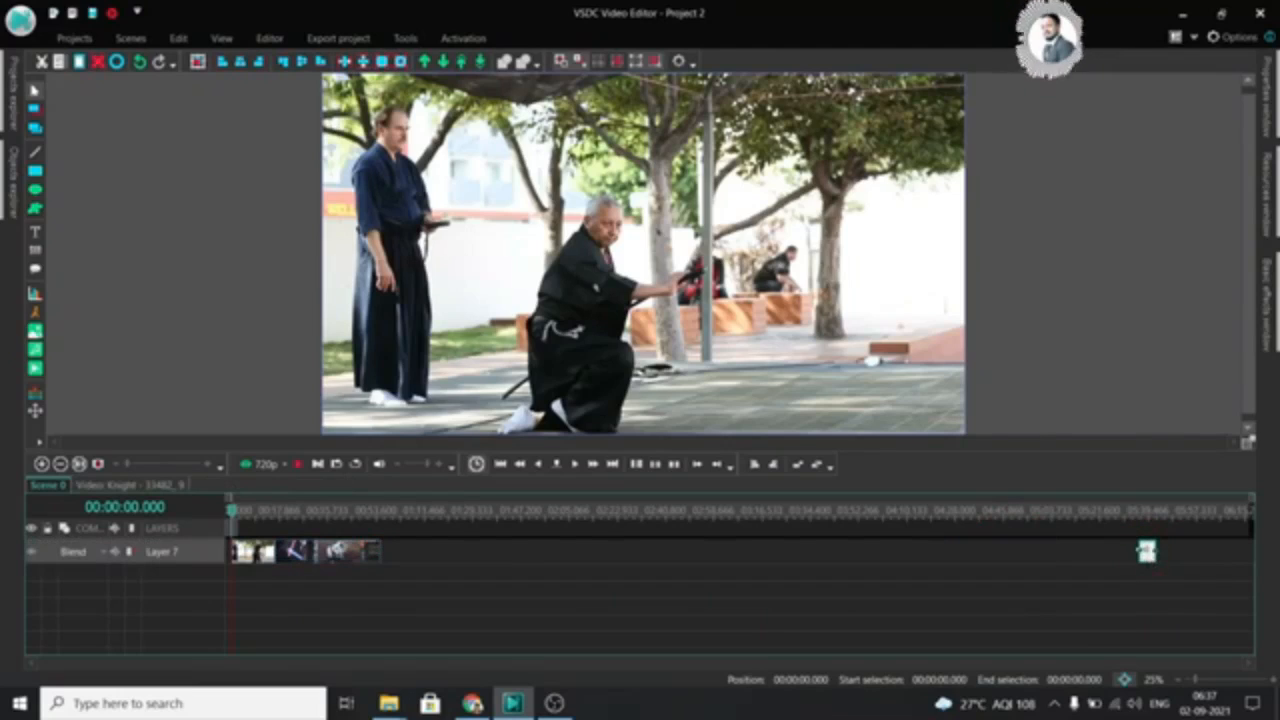
drag(1120, 552, 401, 537)
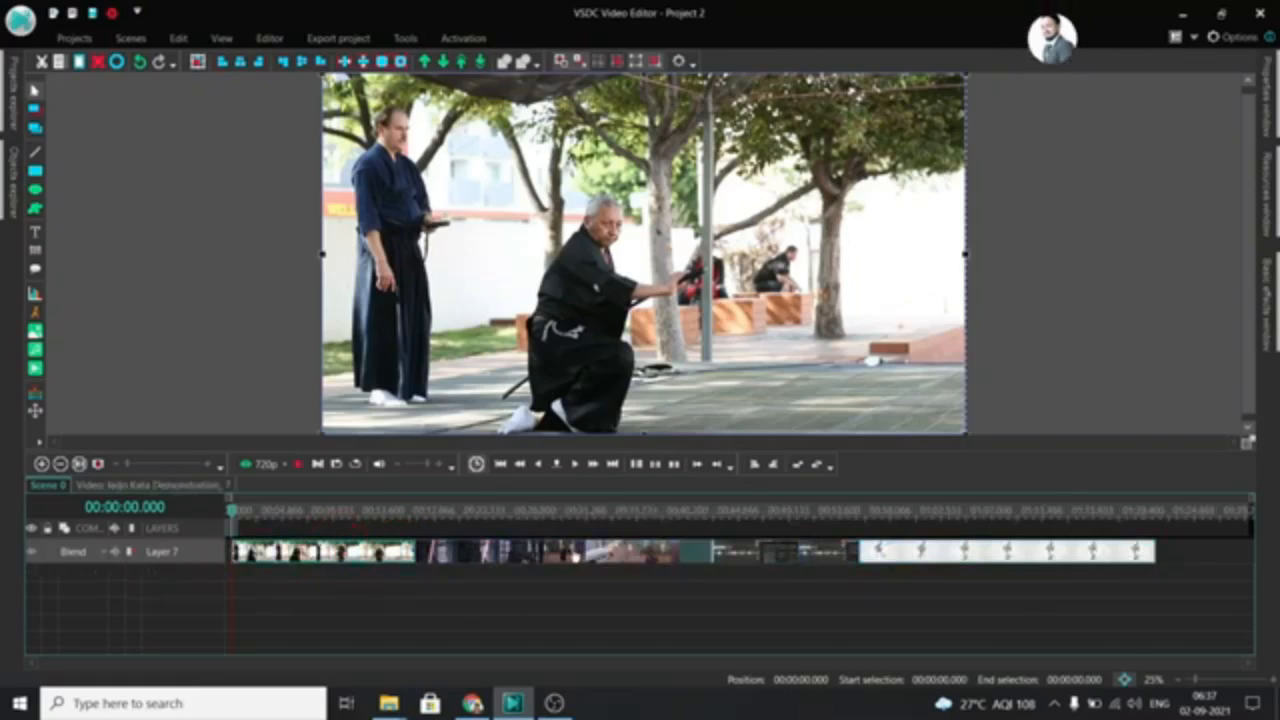
Step: Move the lightsaber clip down to a new second layer and the Knight - 33482 clip to a new third layer
click(905, 552)
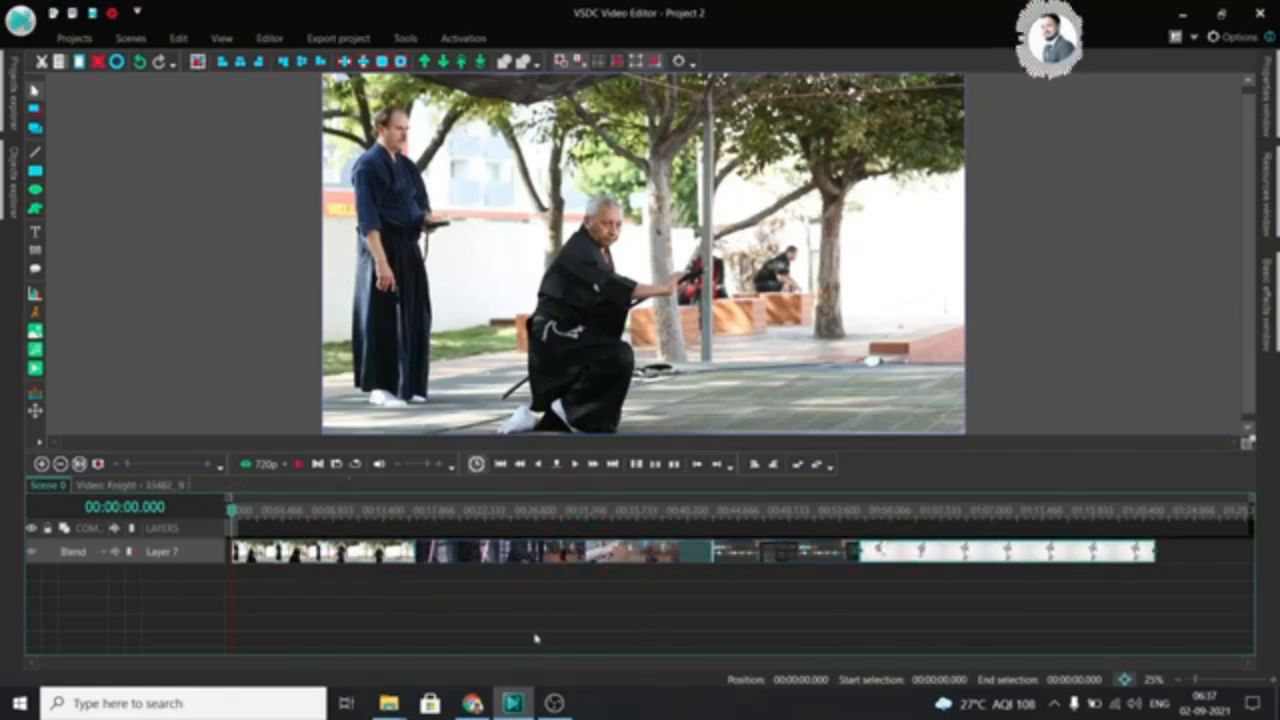
click(365, 556)
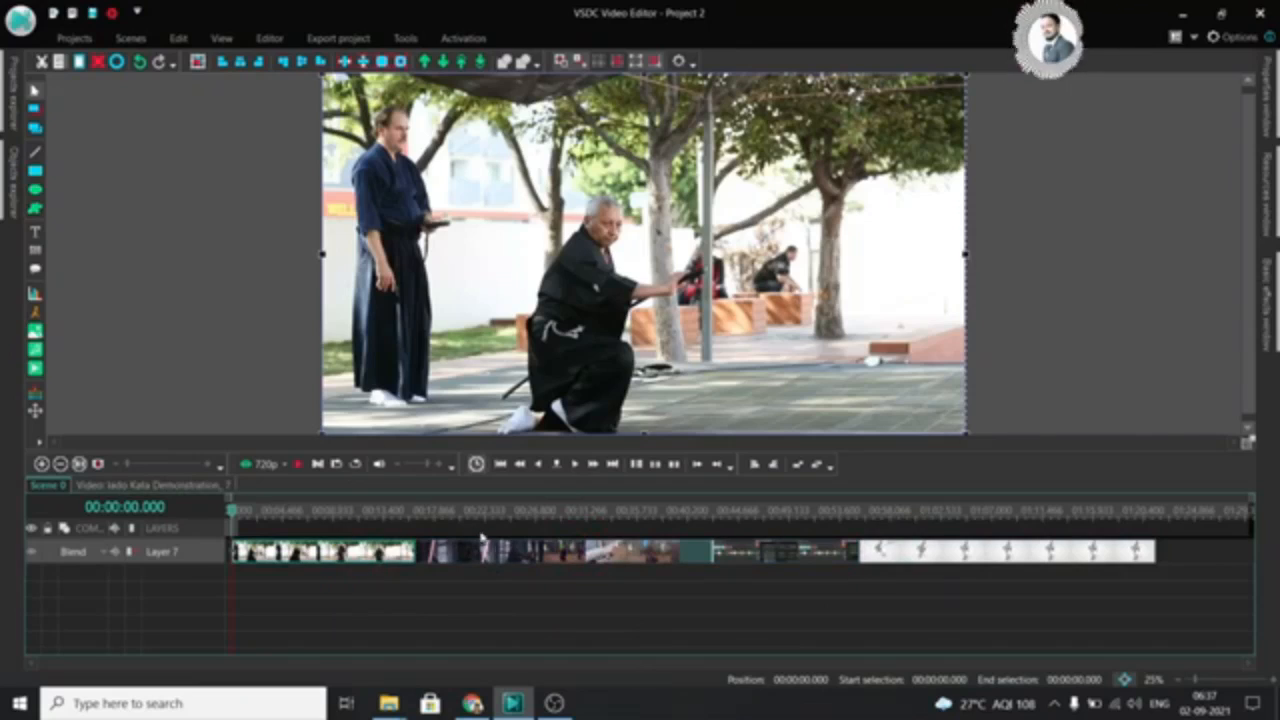
click(520, 553)
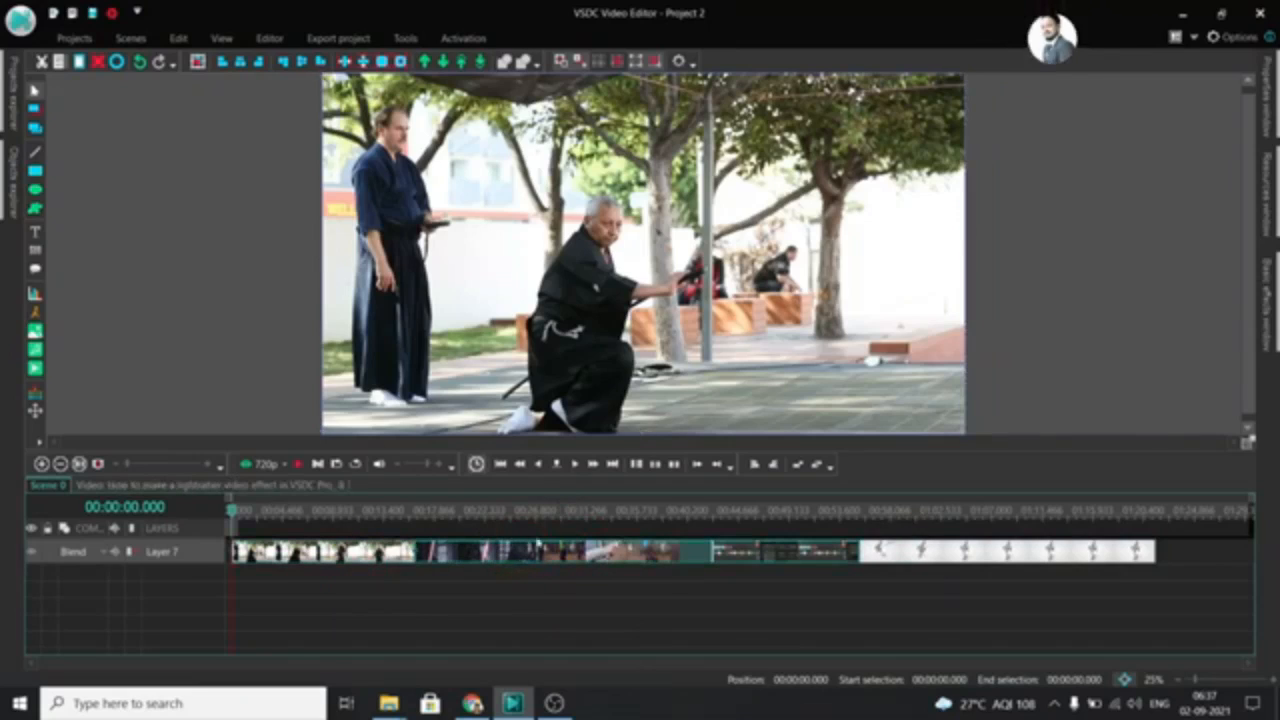
drag(530, 562, 530, 575)
drag(898, 553, 900, 590)
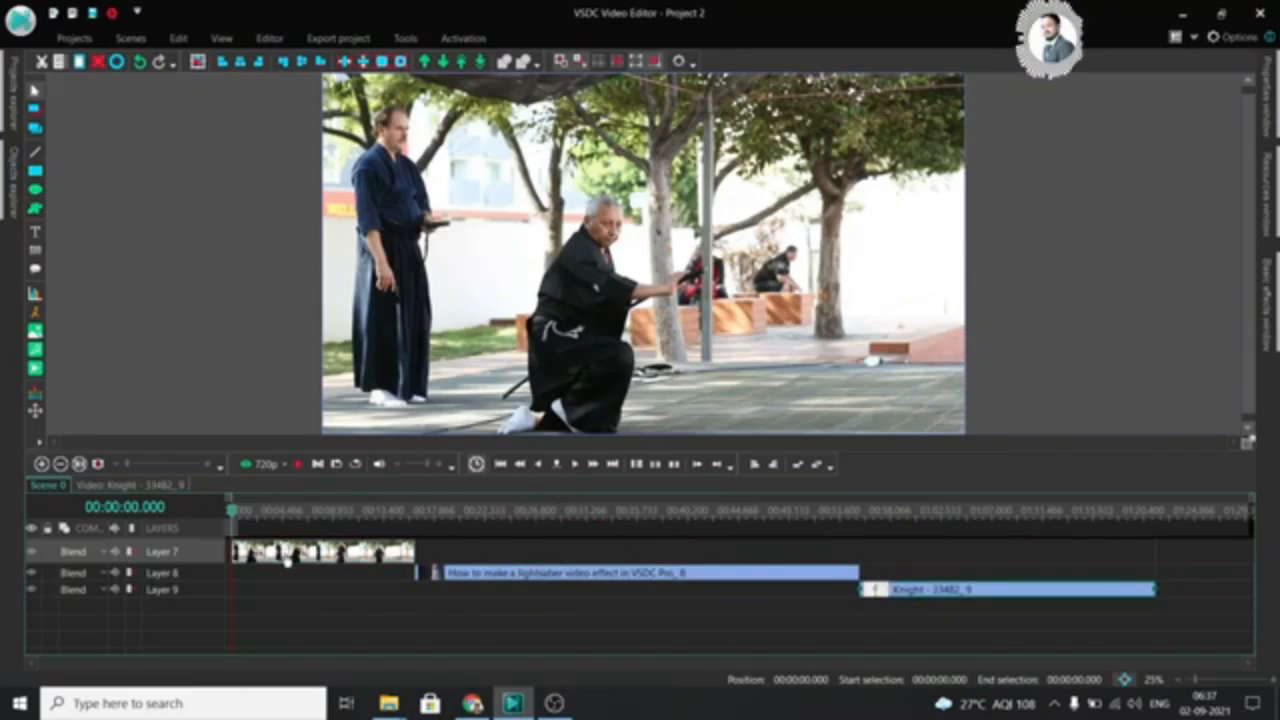
Step: Select the lightsaber clip, scrub the playhead to 00:00:12.100, and jump back to the previous keyframe
click(449, 573)
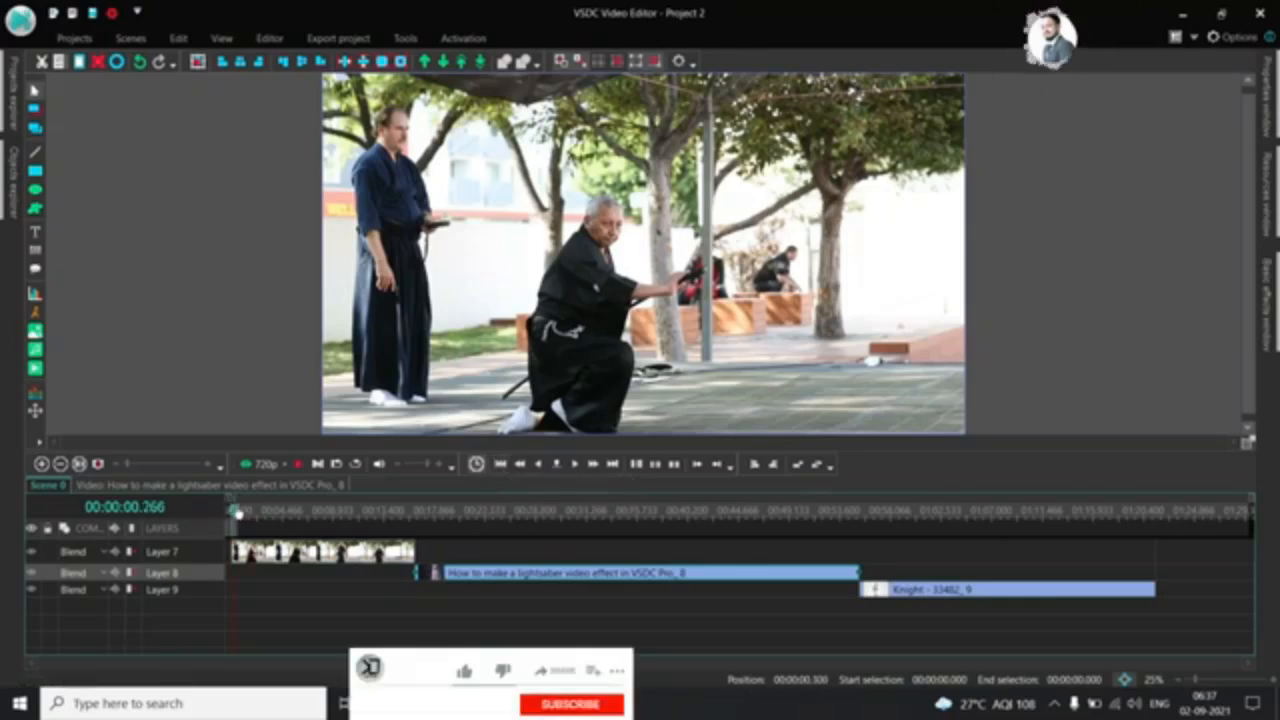
drag(233, 510, 368, 510)
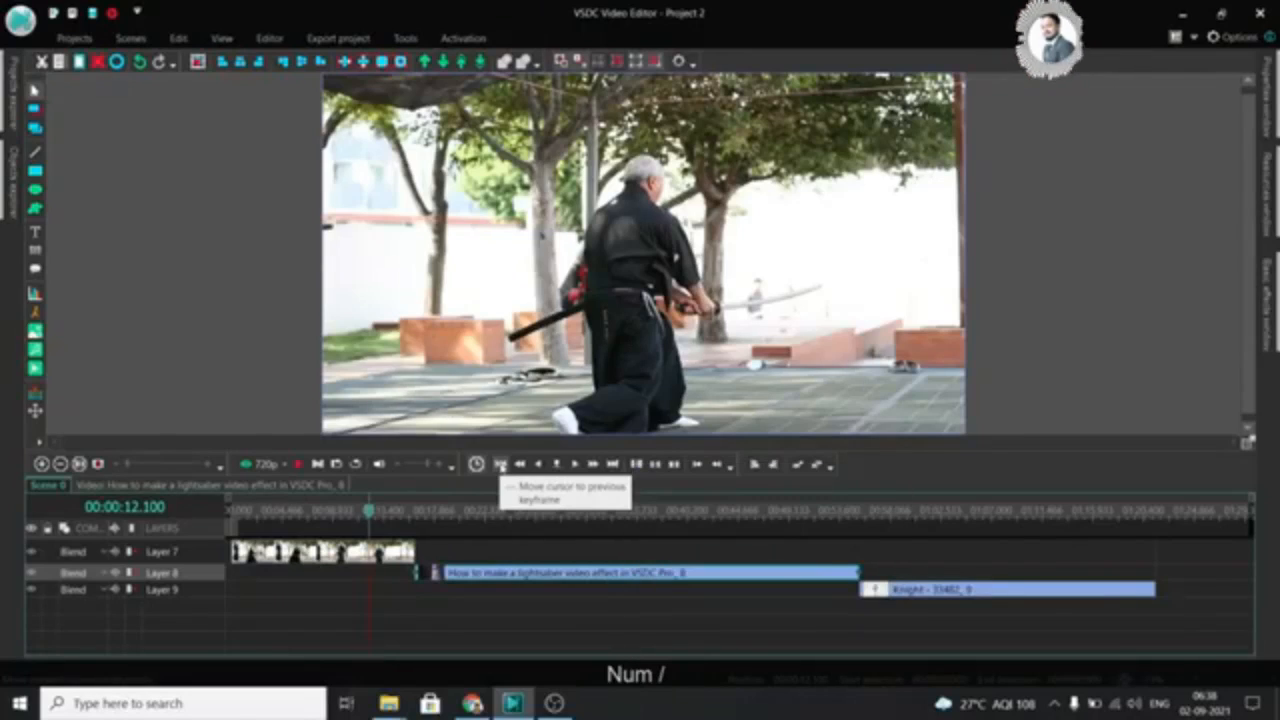
click(501, 464)
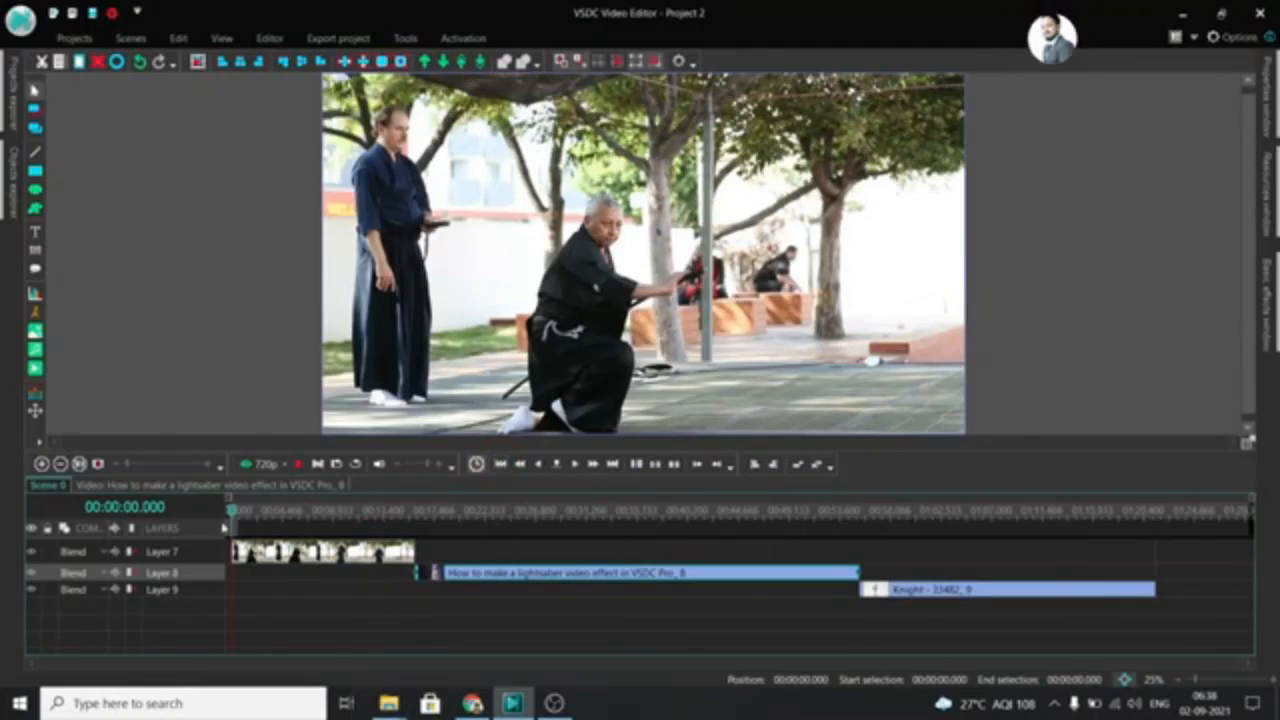
Step: Scrub the playhead into the lightsaber clip at 00:00:34.733, jump to the previous keyframe, and return to the timeline start
drag(232, 515, 516, 553)
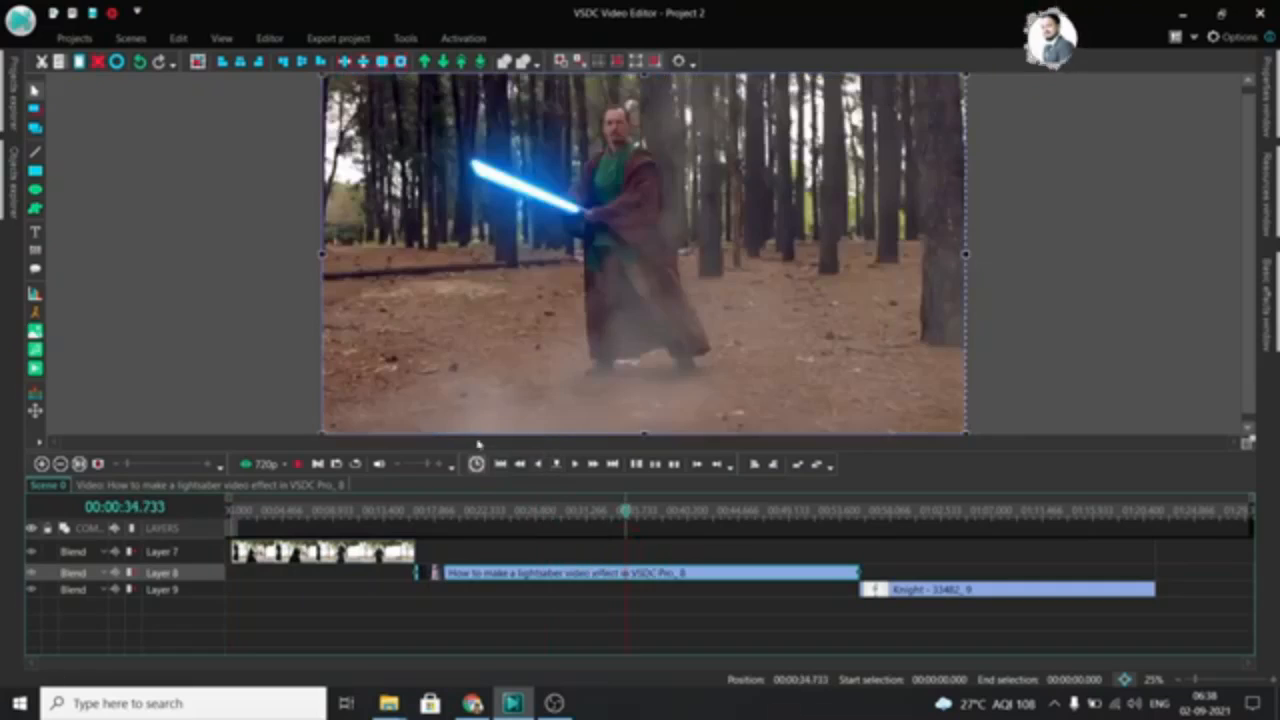
click(499, 463)
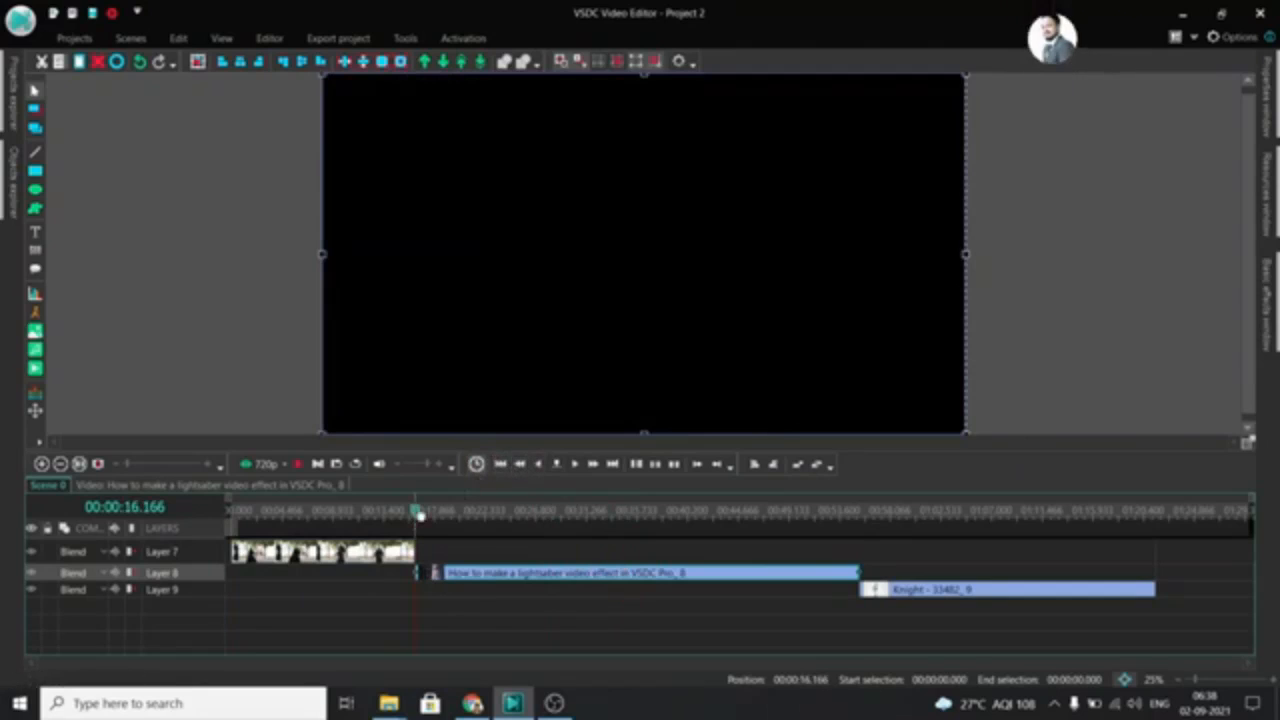
drag(419, 514, 206, 530)
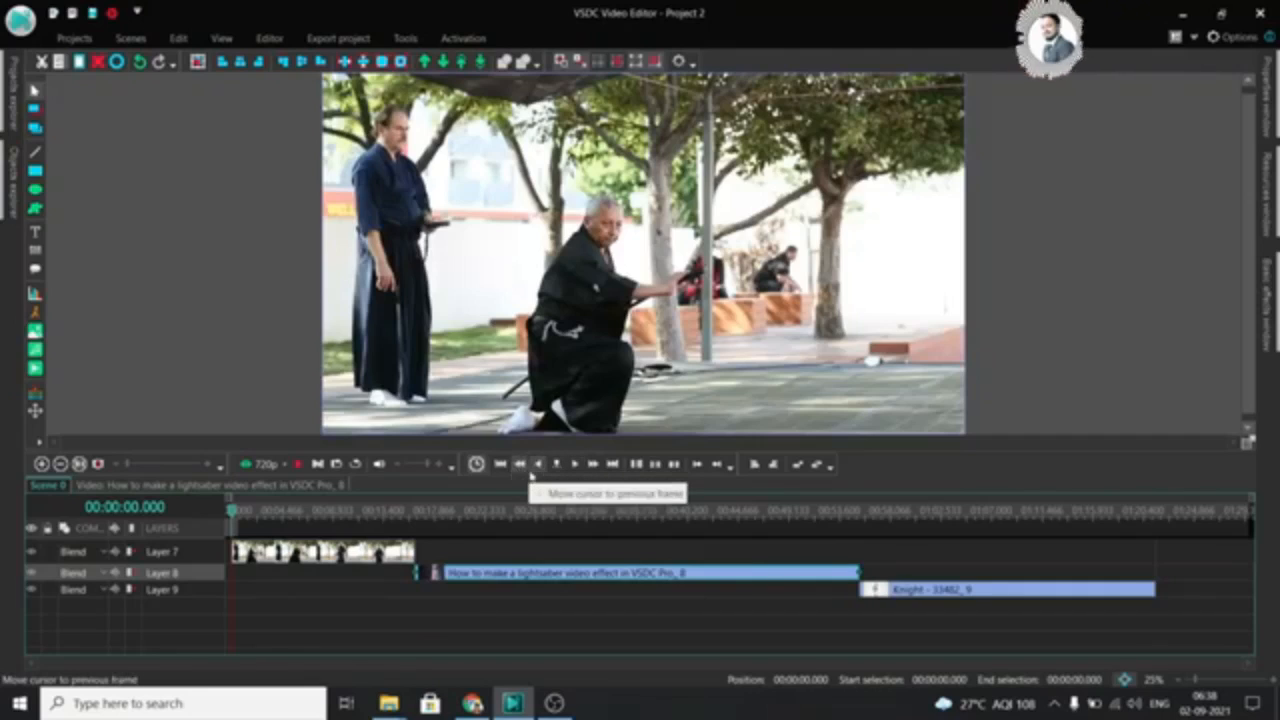
Step: Advance the playhead one second to 00:00:01.000 on the timeline
click(593, 466)
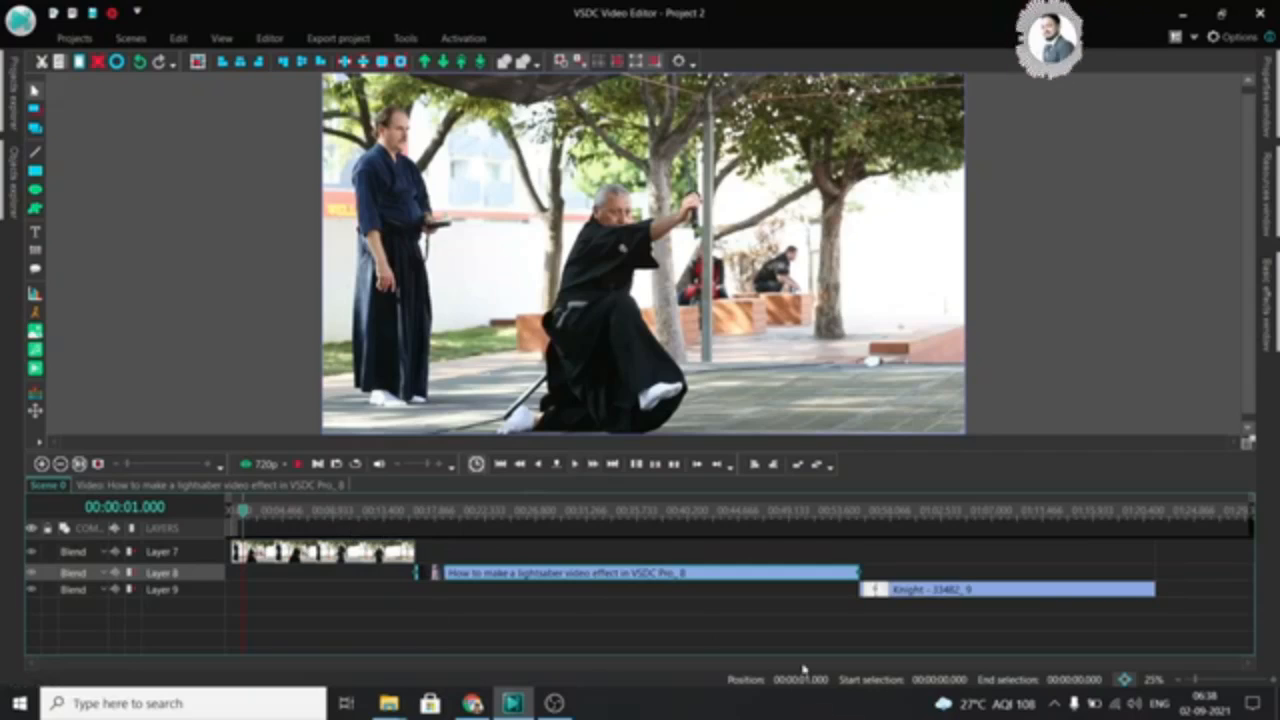
key(KP_Divide)
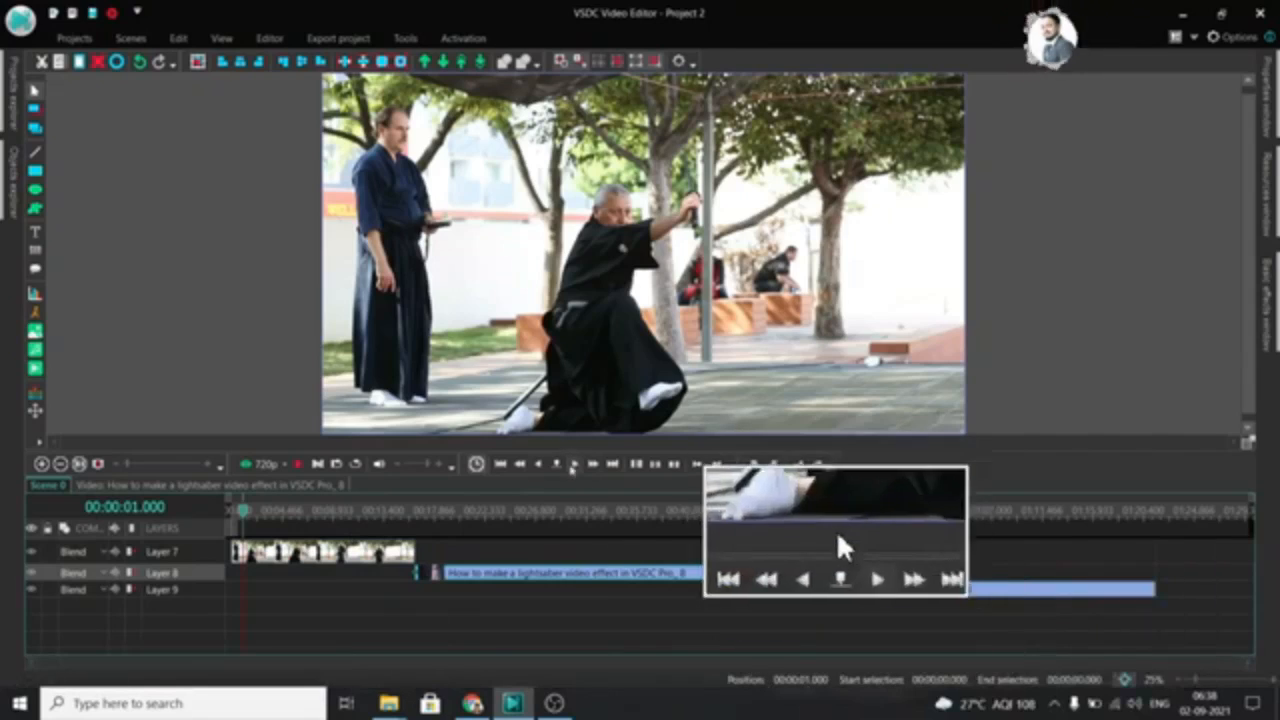
Step: Advance the playhead one second to 00:00:02.000 and return it to the timeline start
click(592, 464)
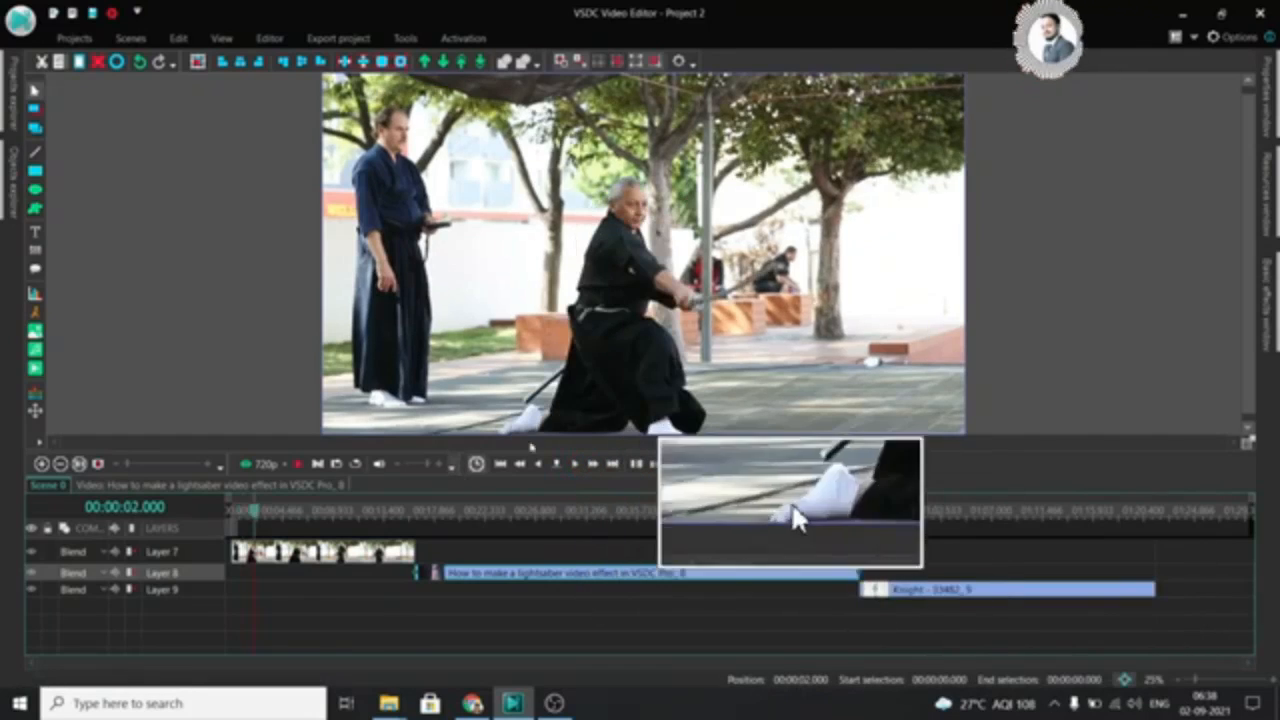
key(KP_Divide)
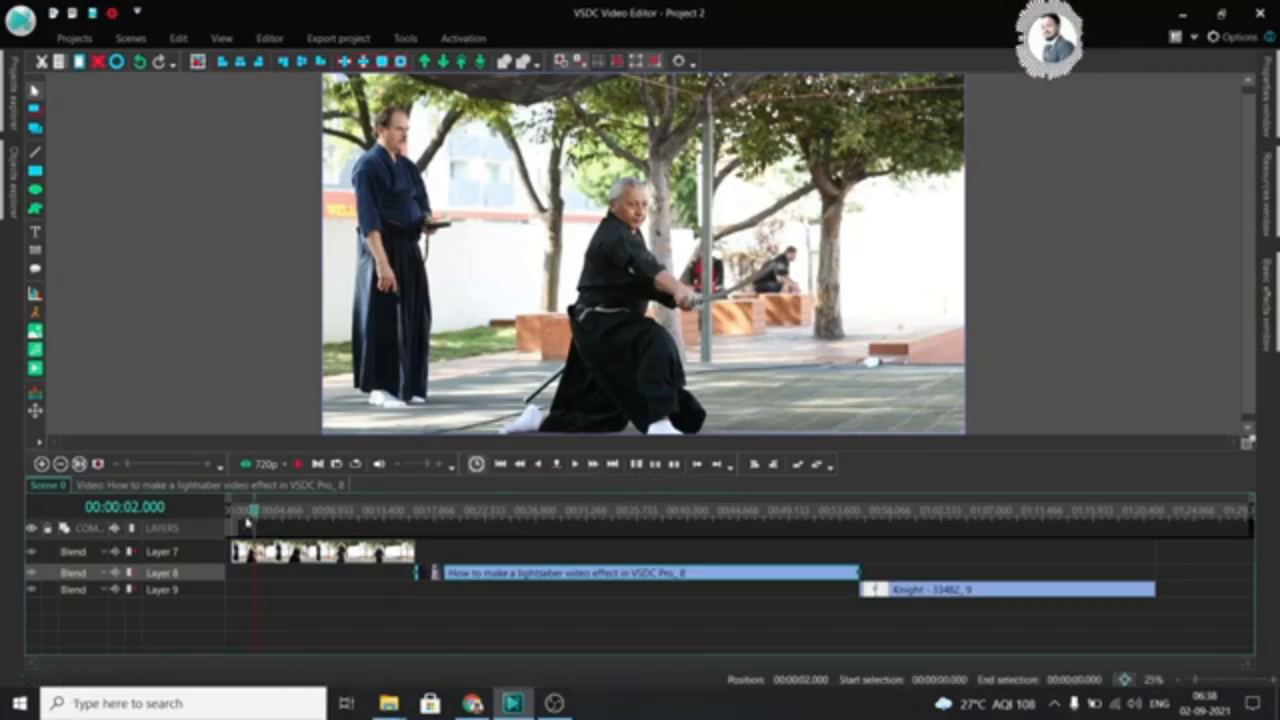
drag(257, 515, 191, 514)
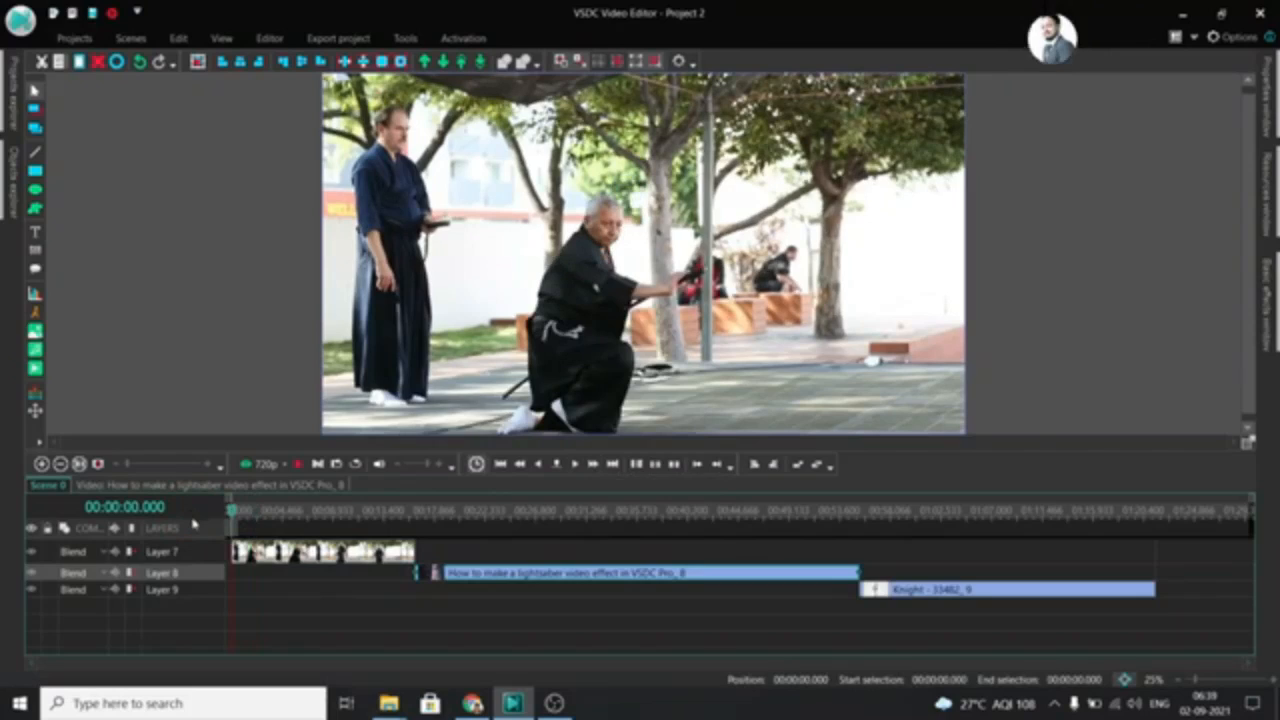
Step: Select the video clip on Layer 7 and move the playhead to the next frame
click(343, 553)
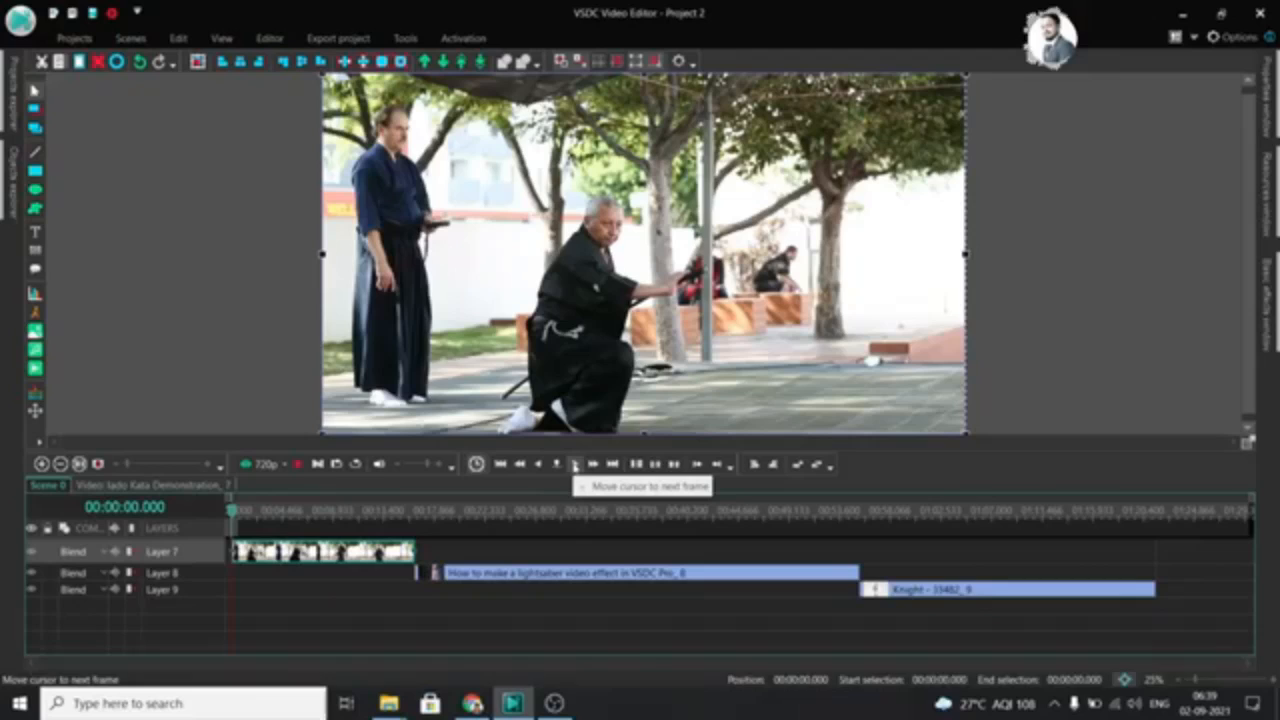
click(575, 466)
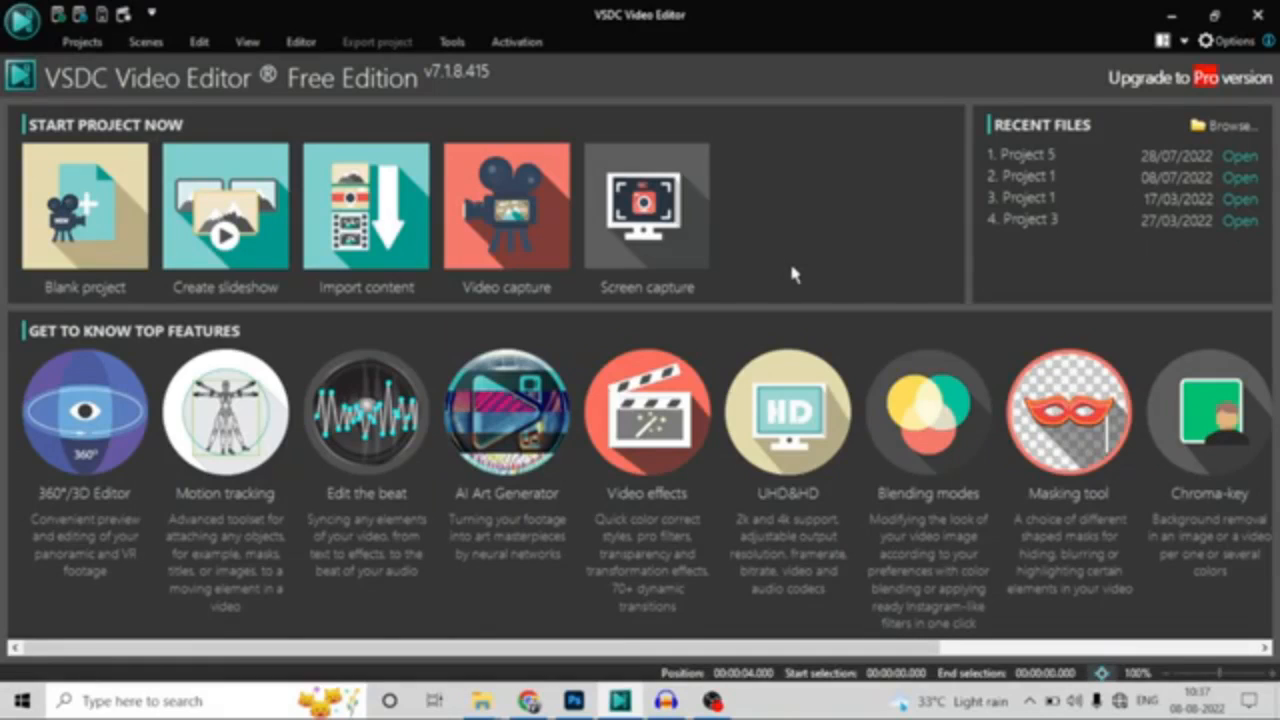
Step: Create a blank project titled Project 7 with Ultra HD 4K 3840x2160 resolution and 24 fps, and fit the scene in view
click(66, 212)
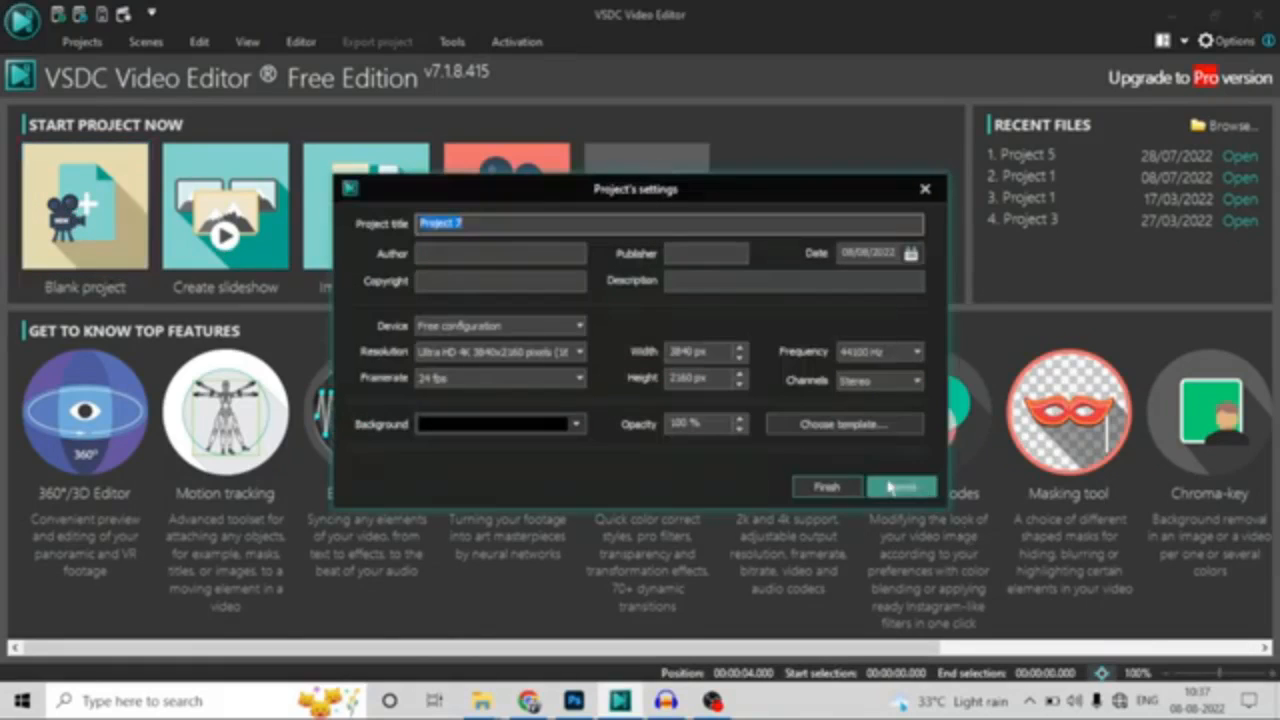
click(826, 487)
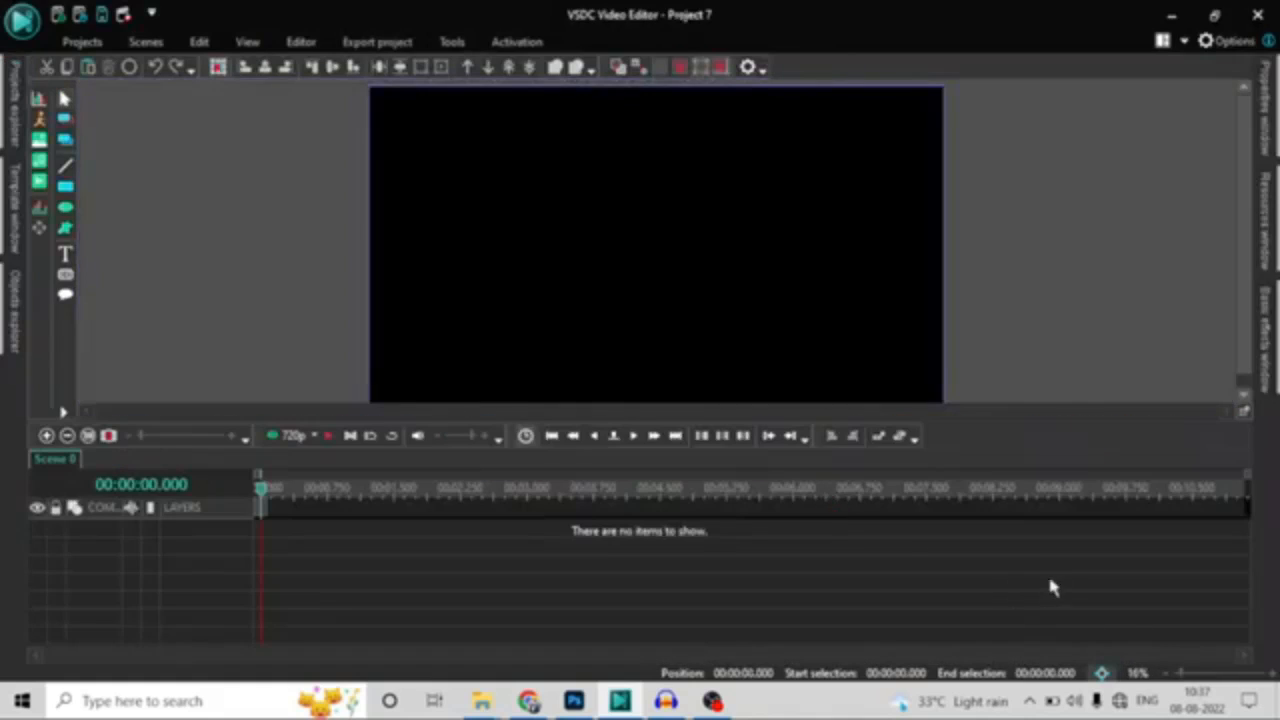
click(1160, 670)
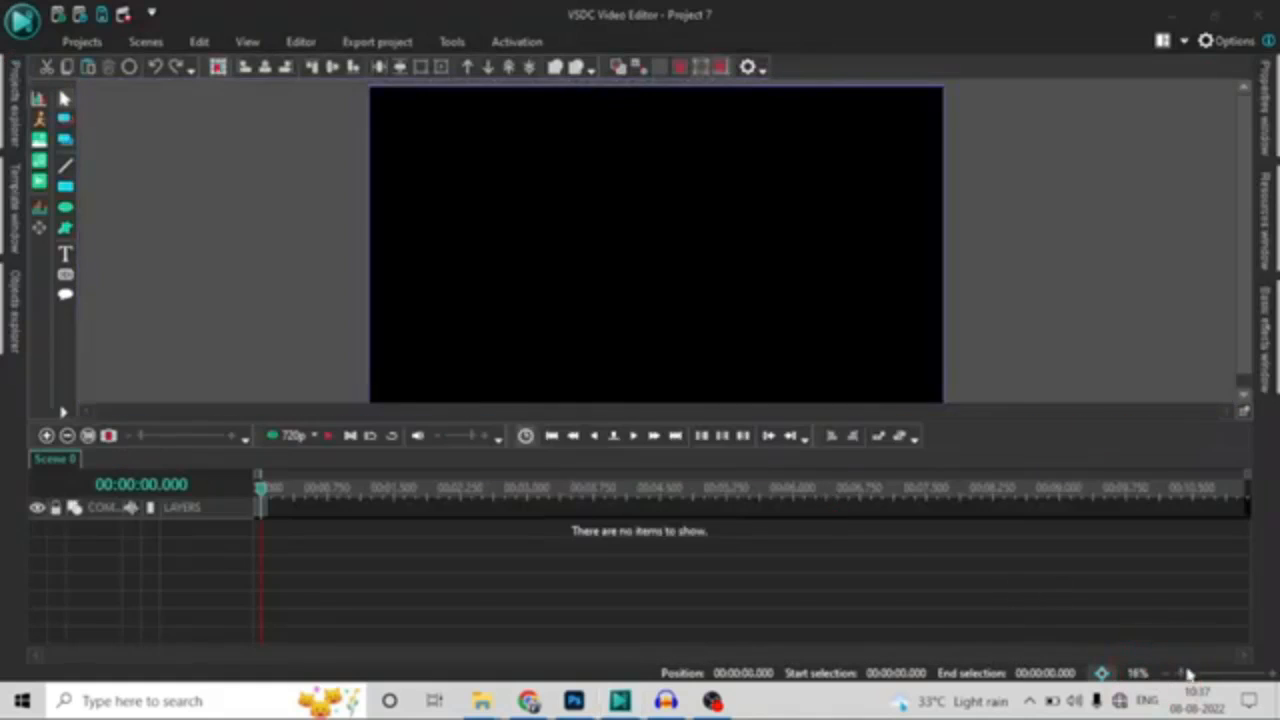
click(1102, 672)
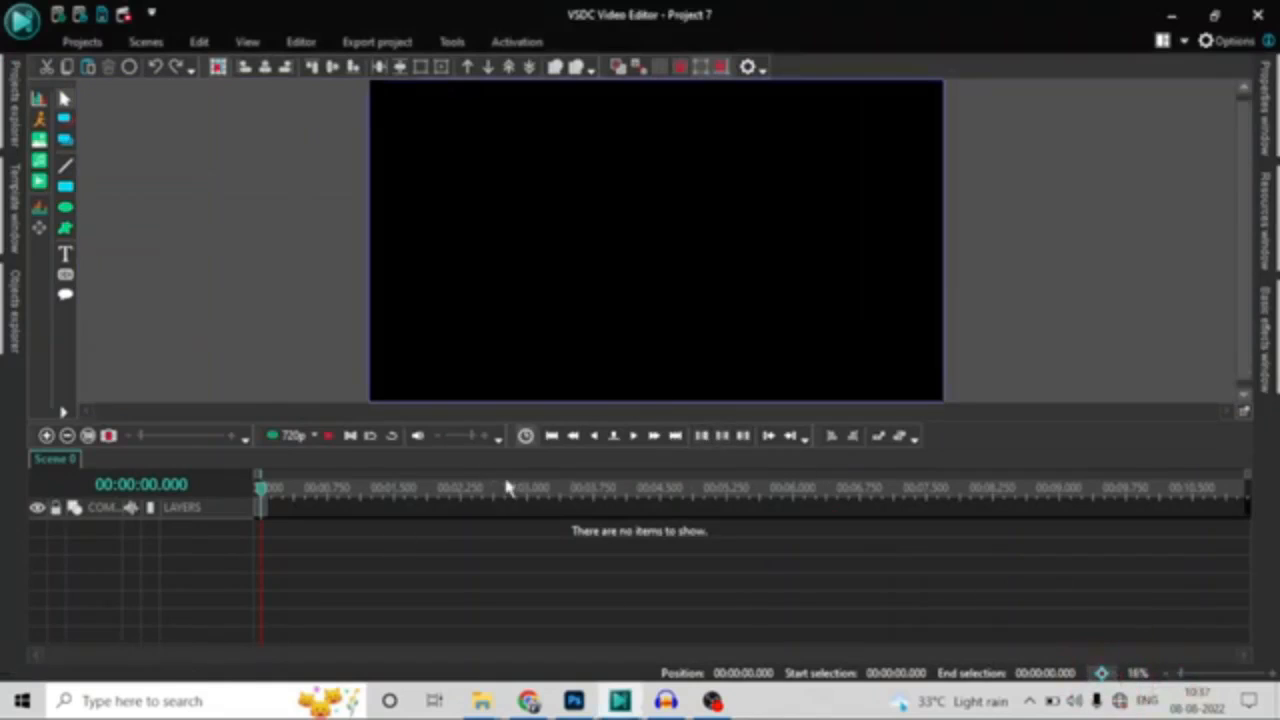
Step: Draw a tall, narrow rectangle about 87 px wide and 899 px high left of the scene's centre, starting from the cursor position on a new layer
click(65, 188)
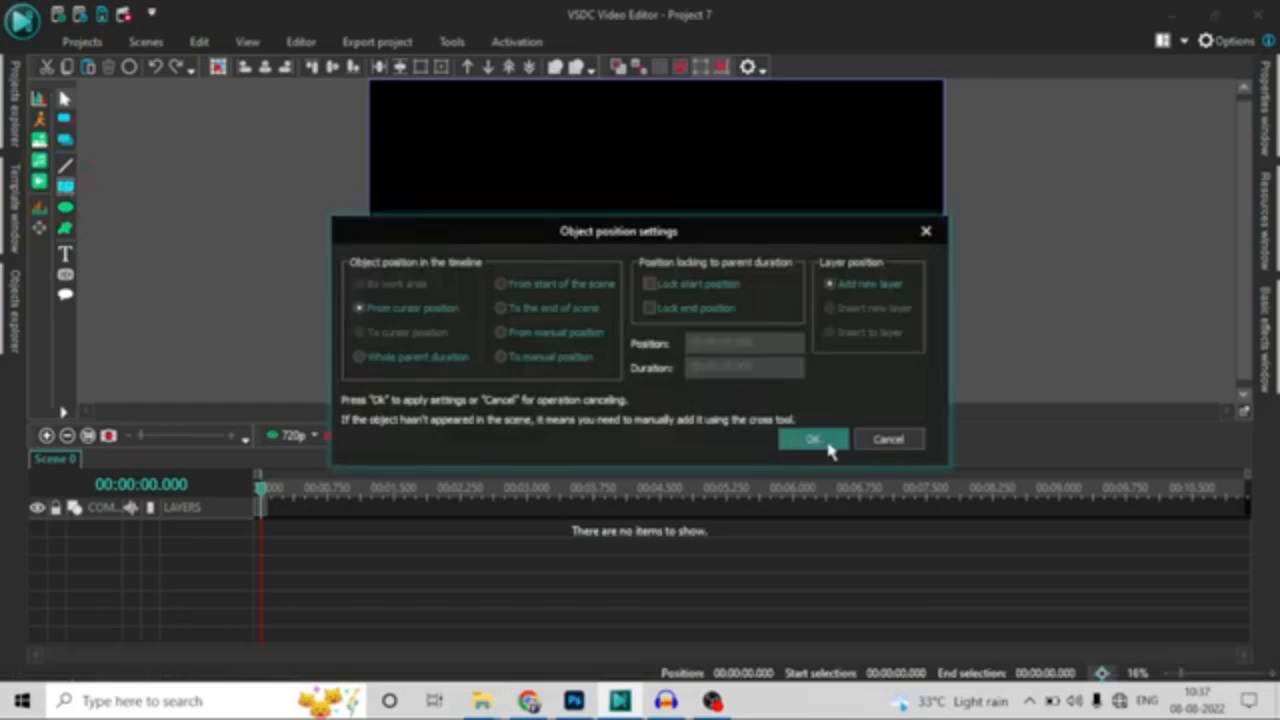
click(813, 440)
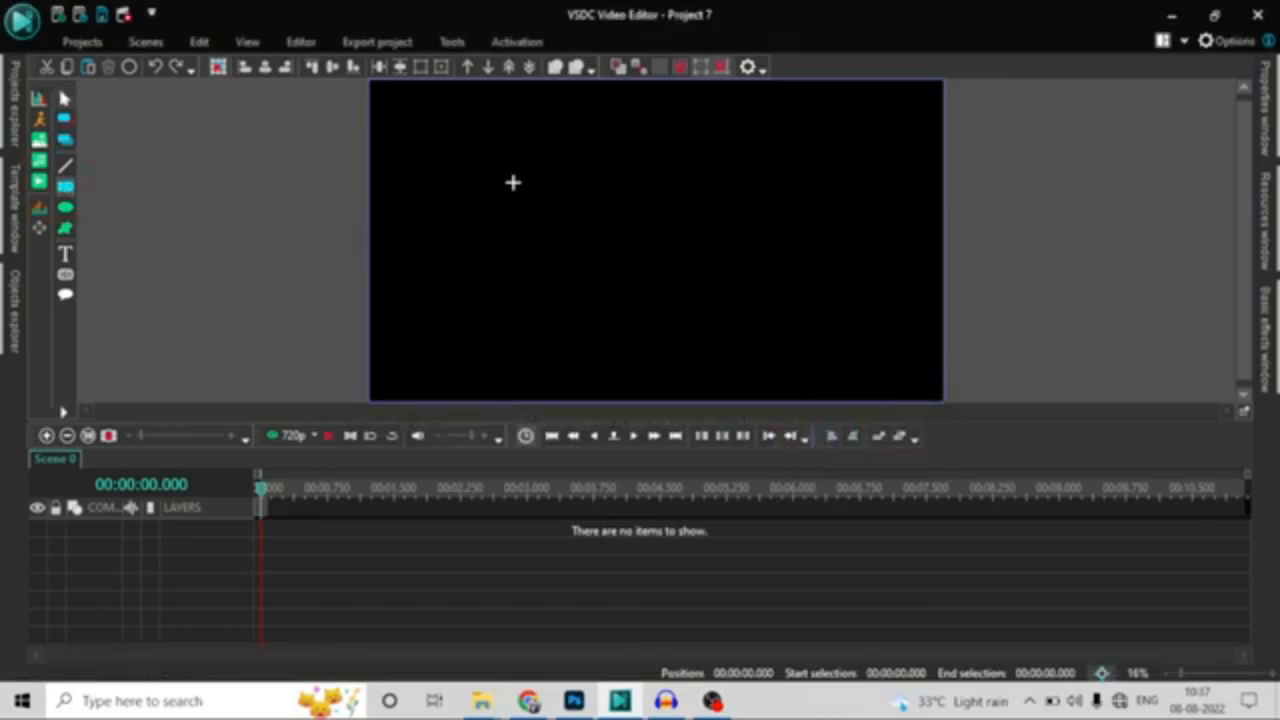
drag(506, 169, 516, 306)
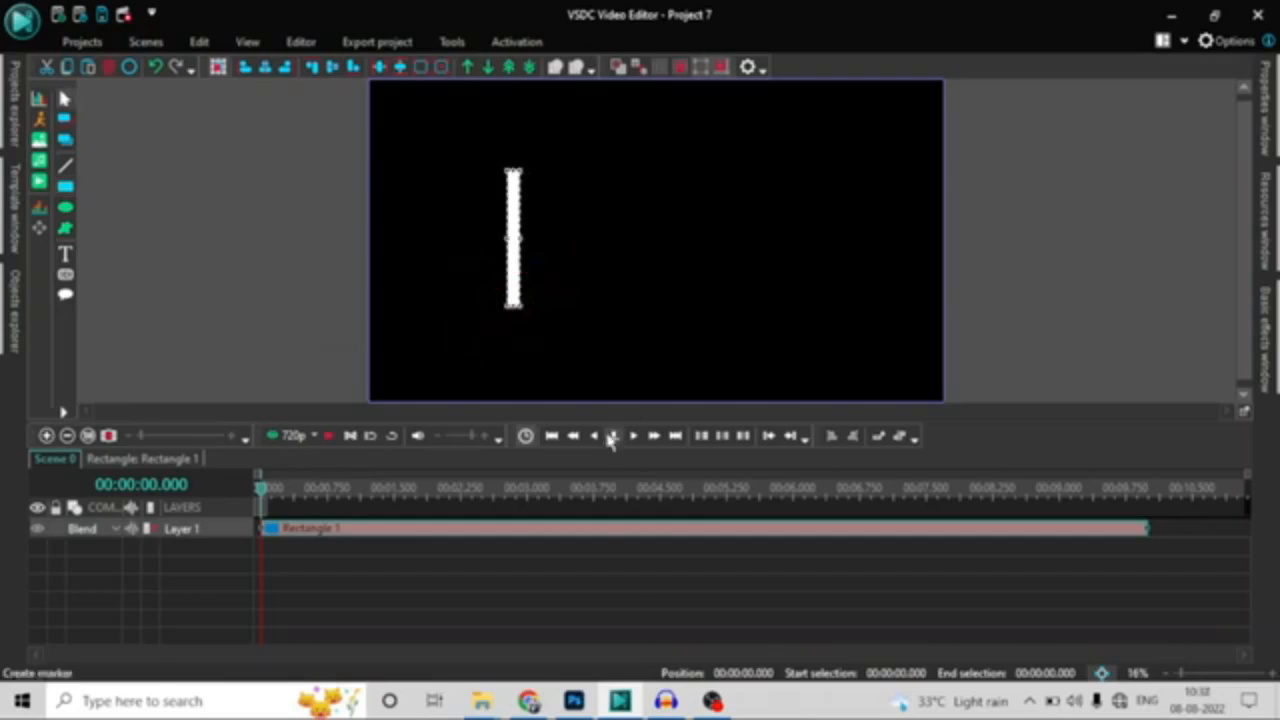
click(608, 572)
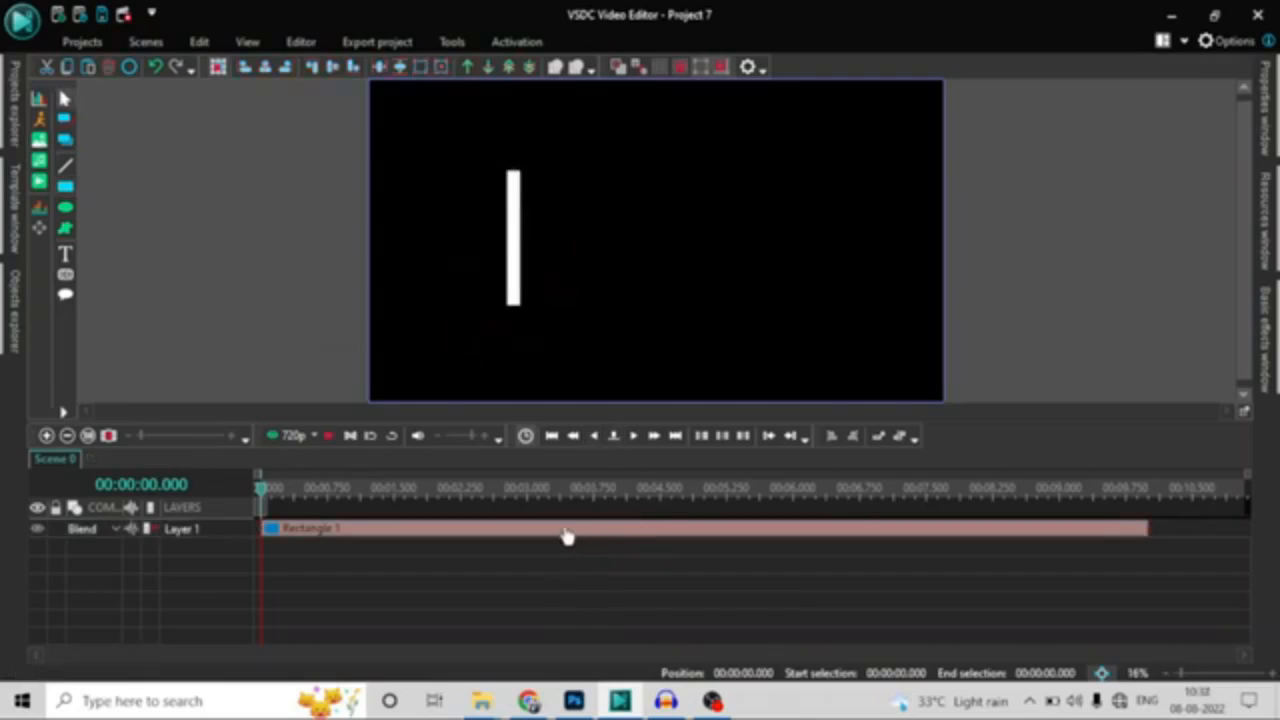
Step: Set the rectangle's drawing duration to 00:00:04.000 in its properties
click(566, 536)
right_click(566, 536)
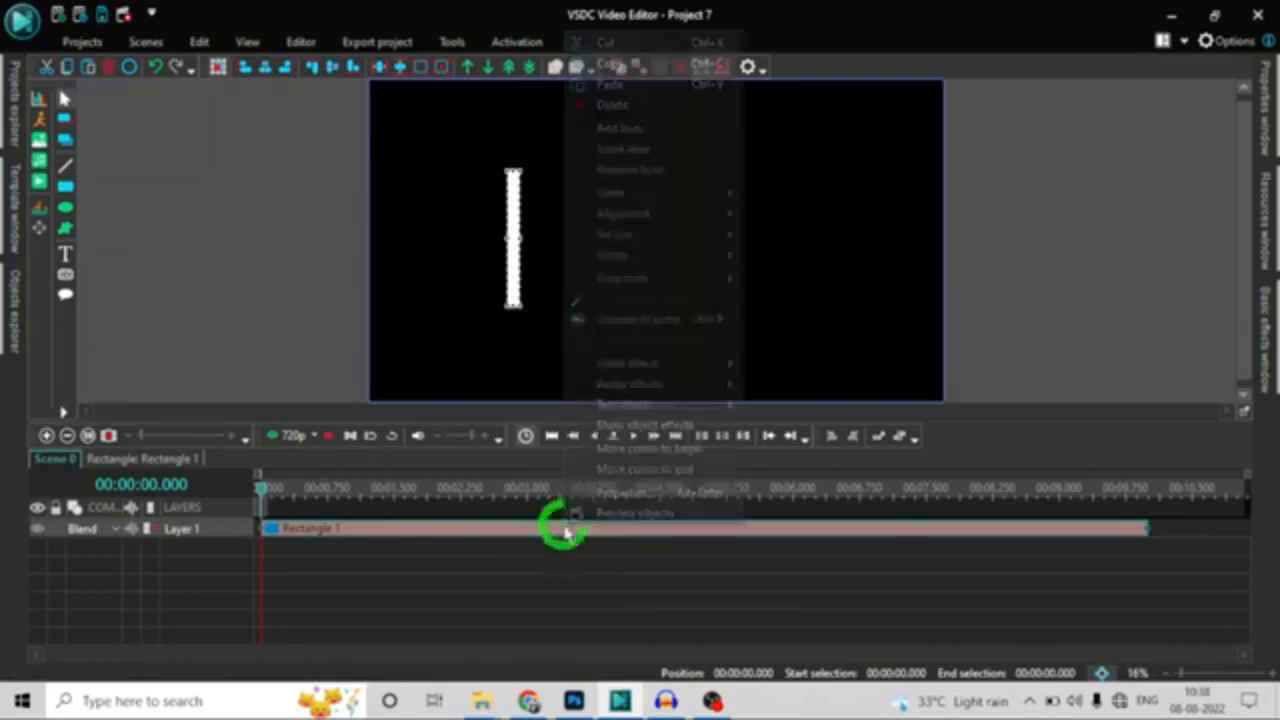
click(645, 492)
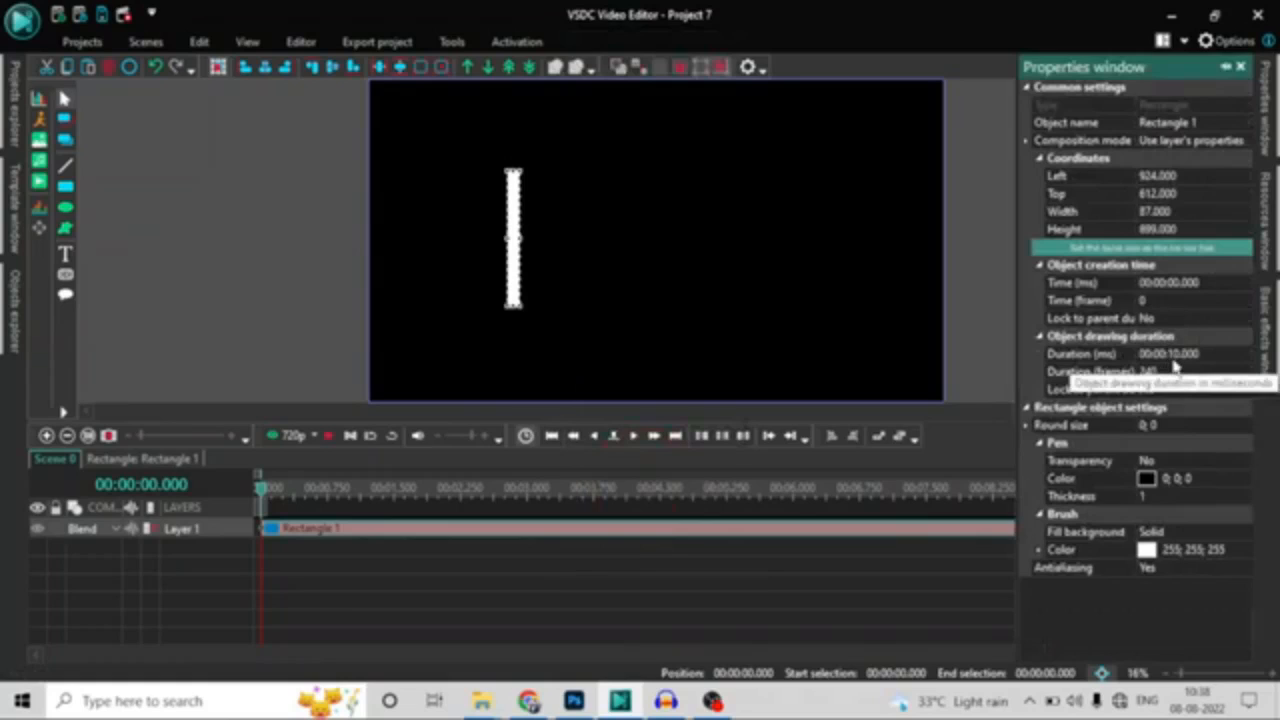
click(1172, 358)
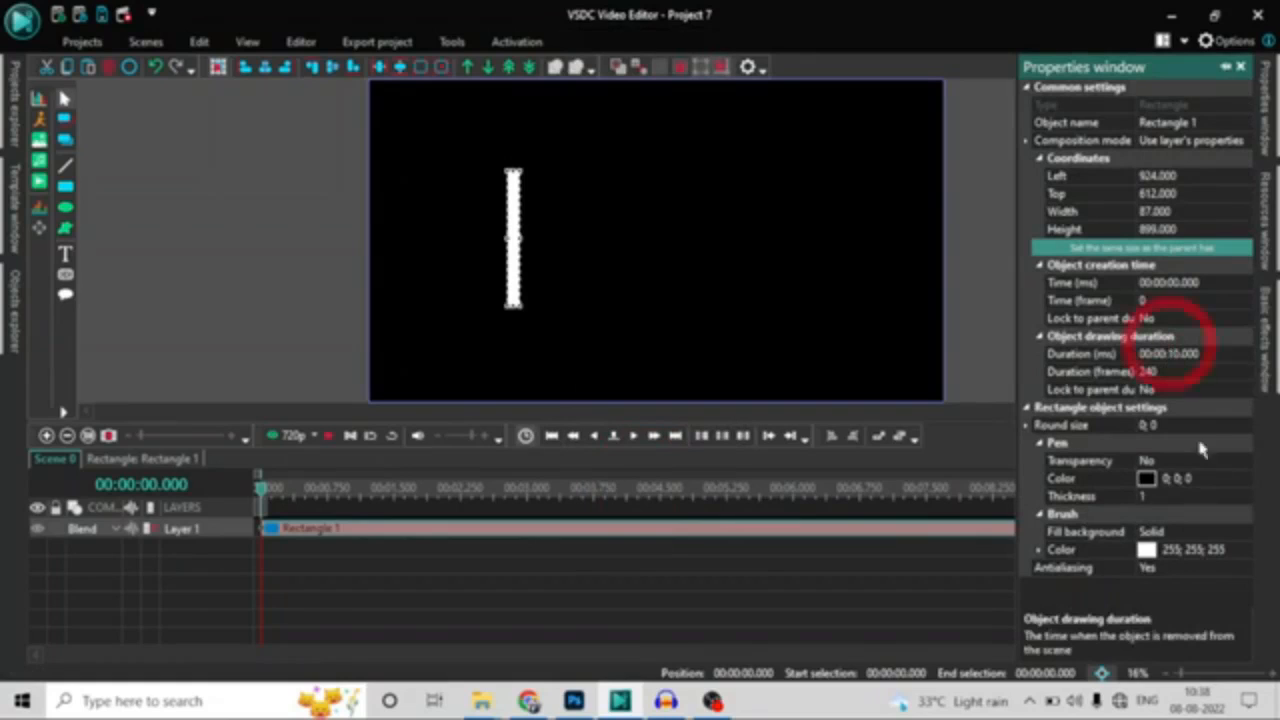
click(1167, 360)
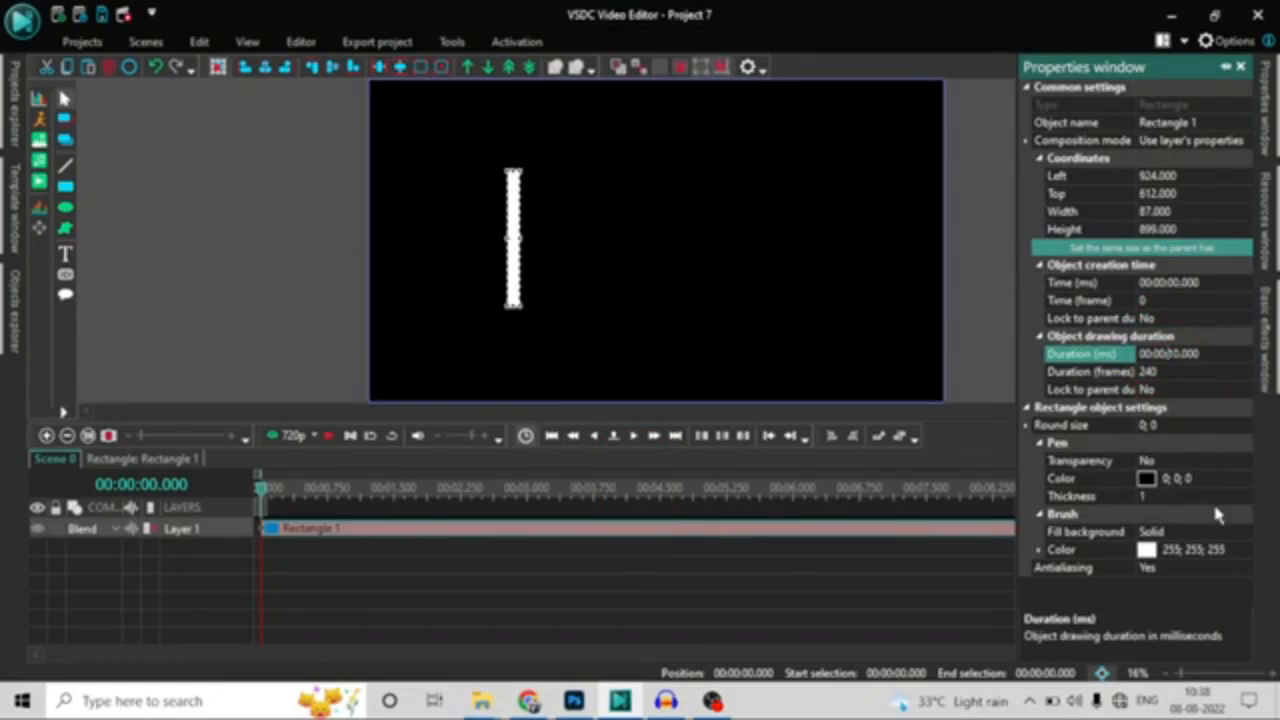
text(04.00)
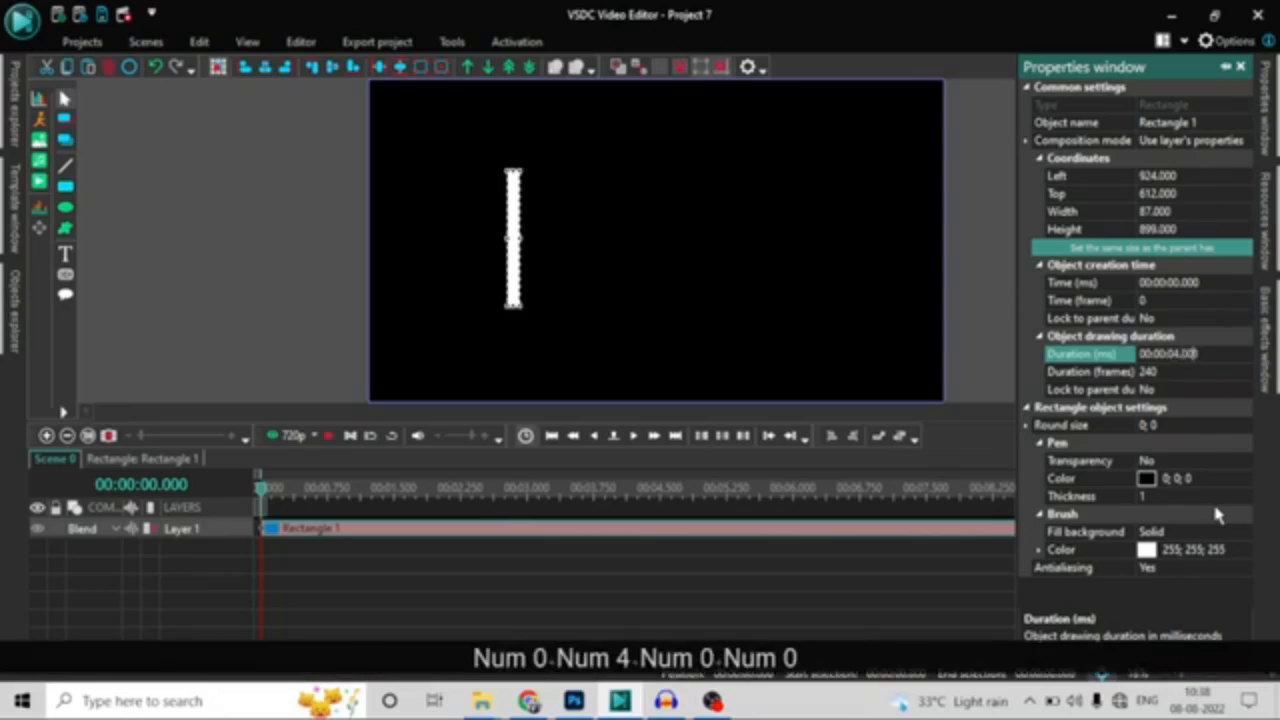
text(0)
key(Return)
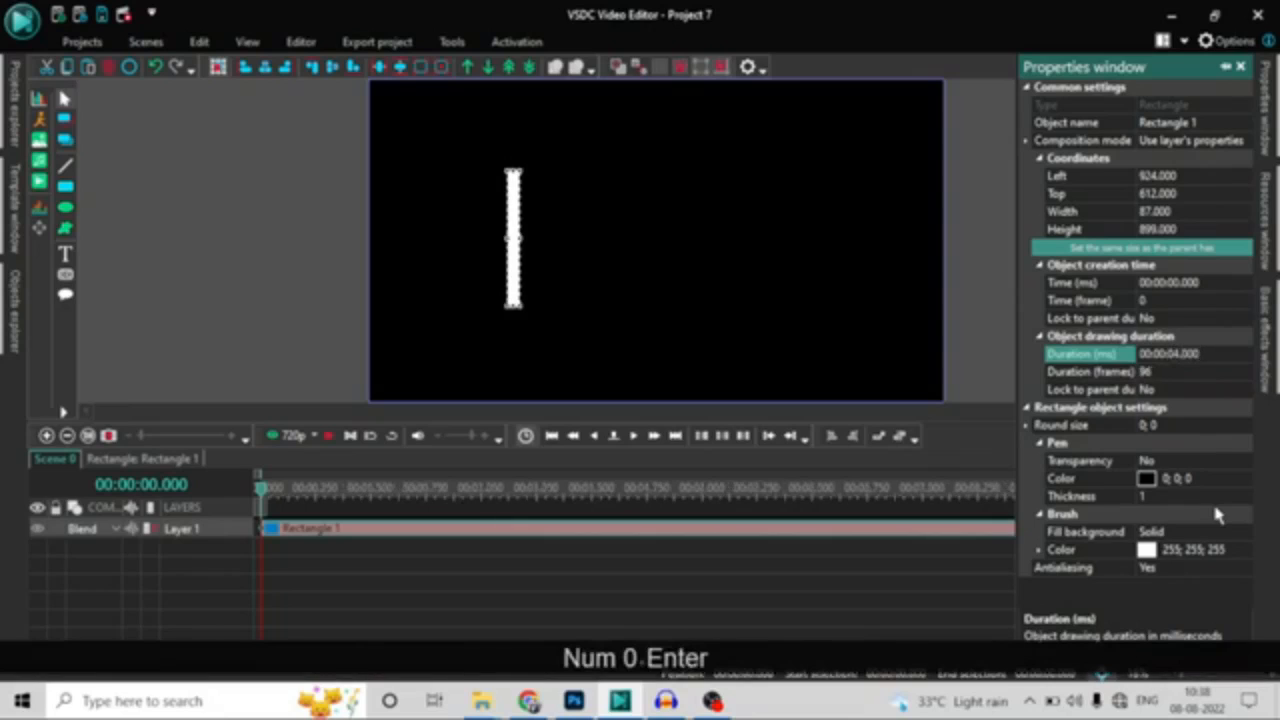
Step: Change the rectangle's brush colour to bright red using the standard colour palette, and deselect the rectangle
click(1243, 554)
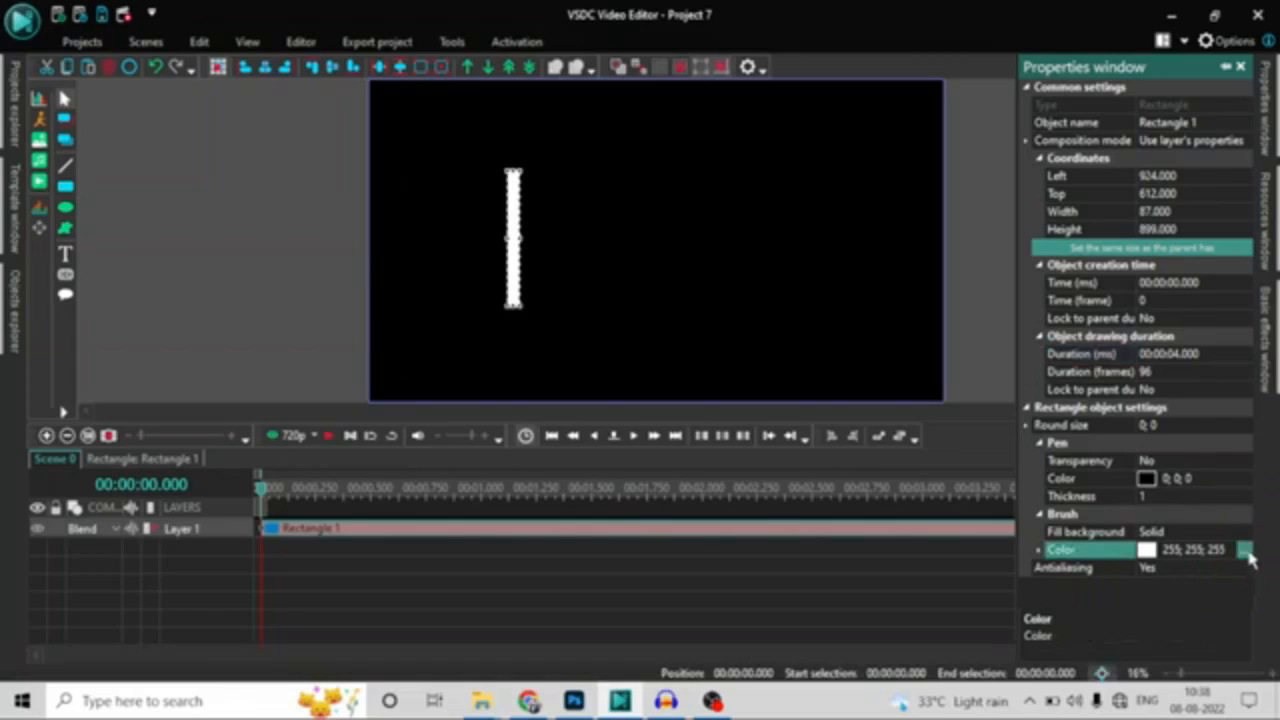
click(1244, 551)
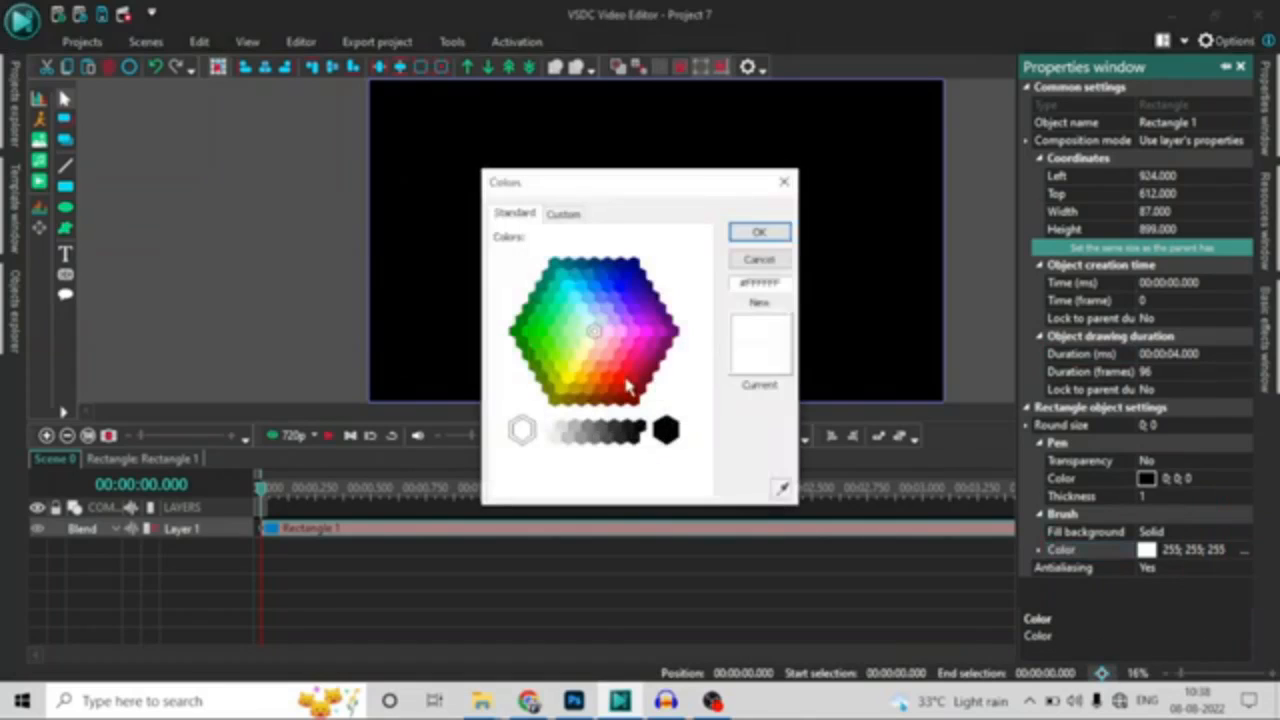
click(621, 377)
click(757, 232)
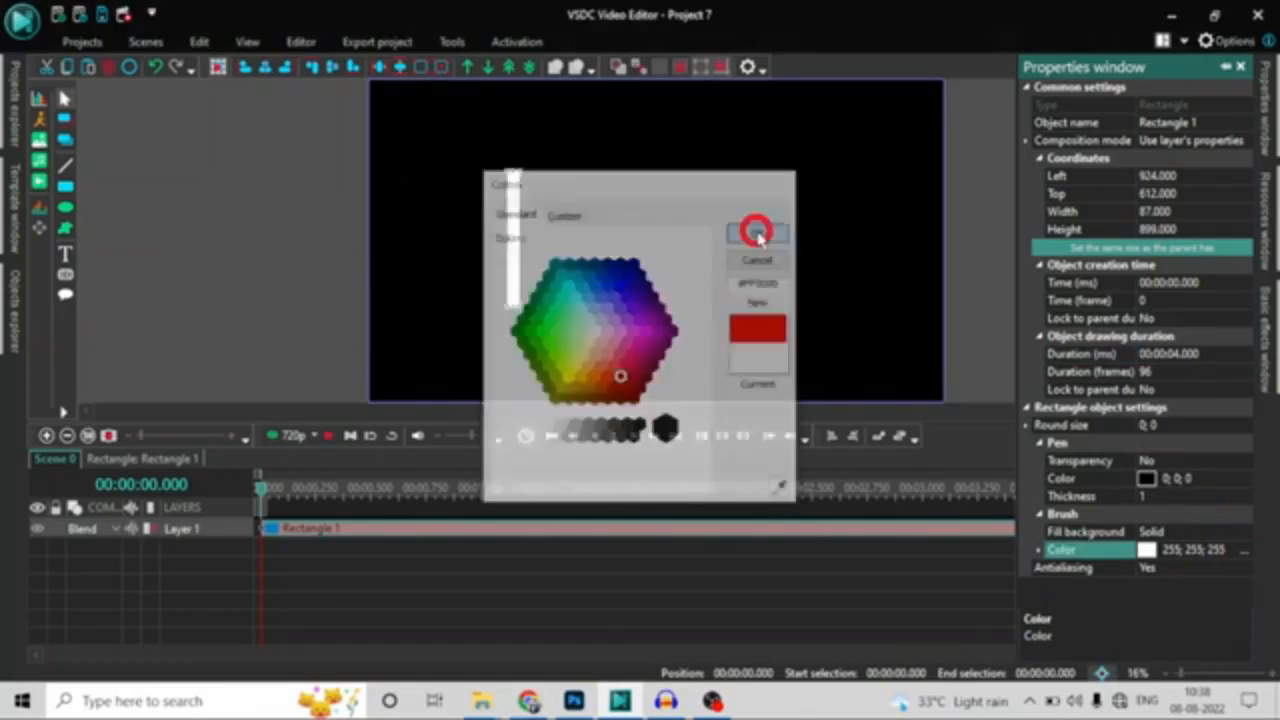
click(533, 606)
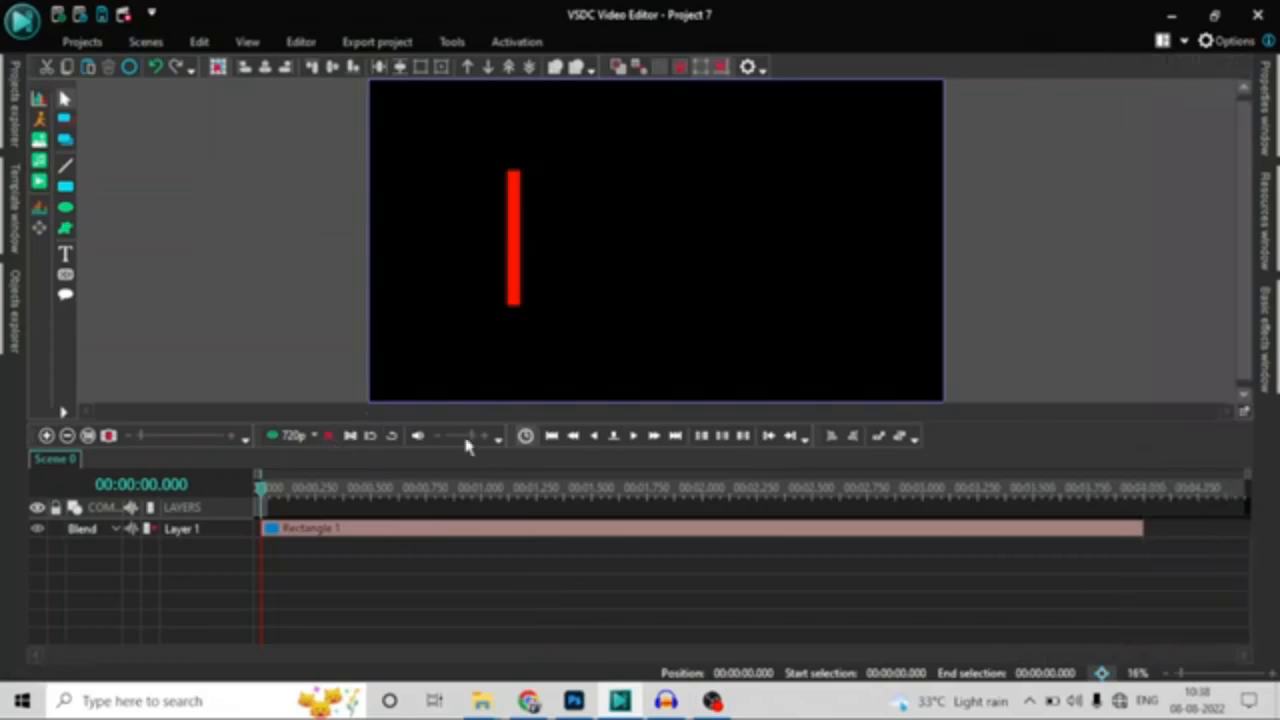
Step: Add a Wipe transition to the rectangle from the cursor position on a new layer, with a duration of 00:00:01.000
click(494, 529)
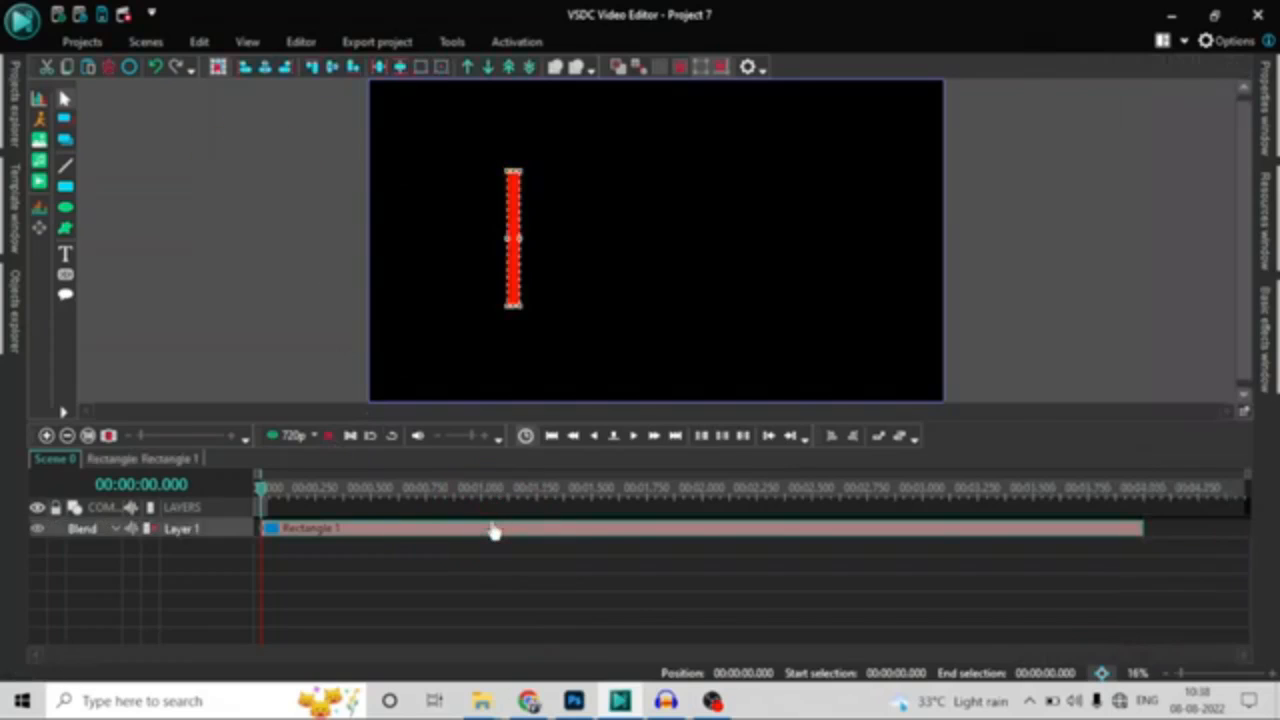
right_click(494, 531)
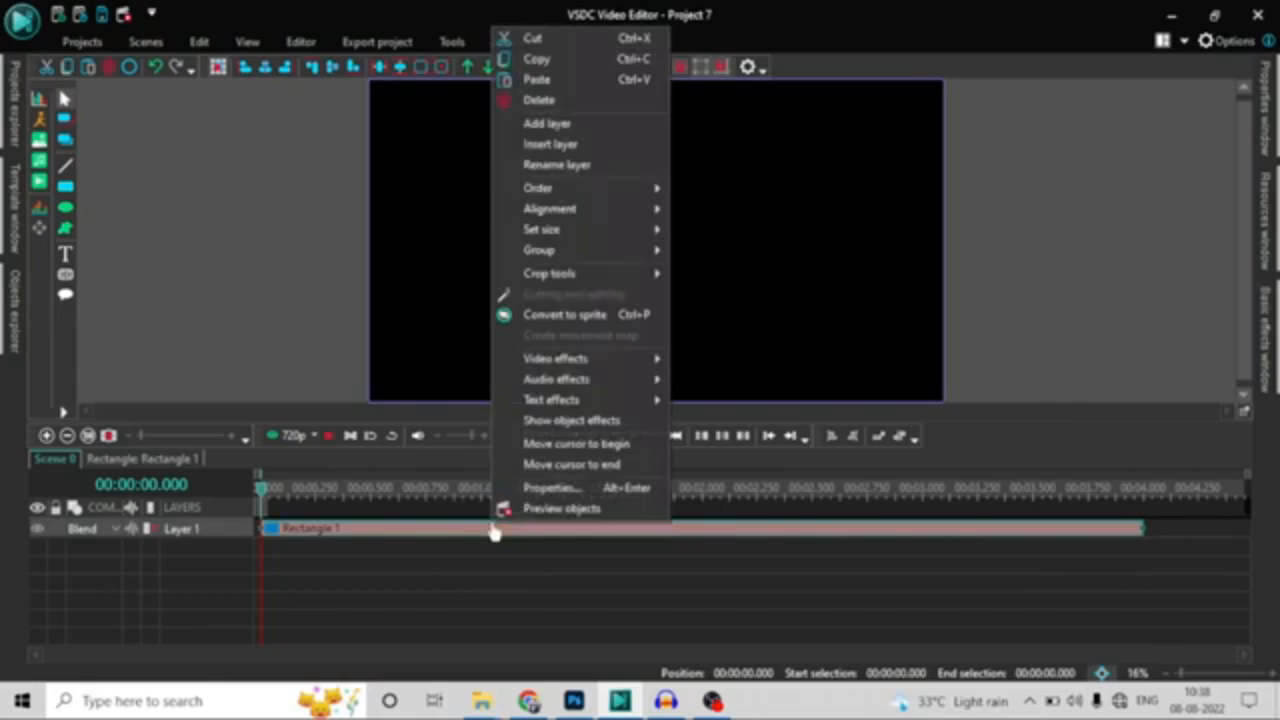
mouse_move(614, 368)
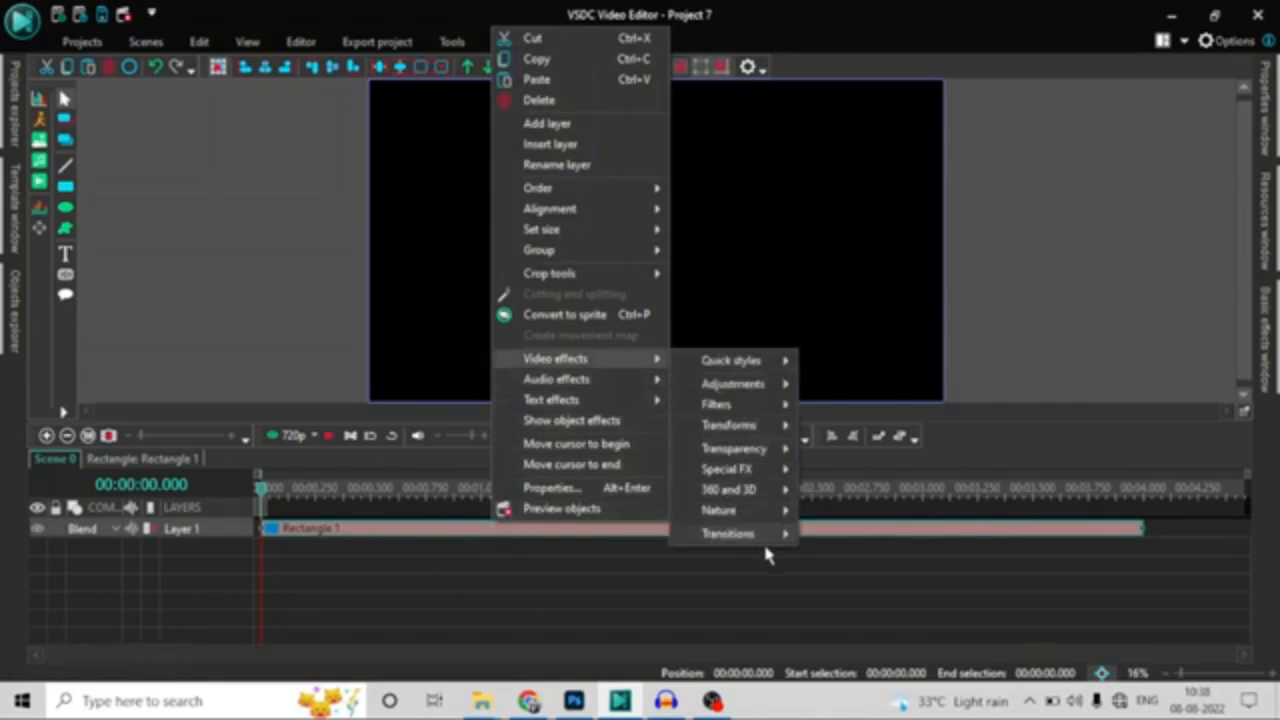
mouse_move(760, 535)
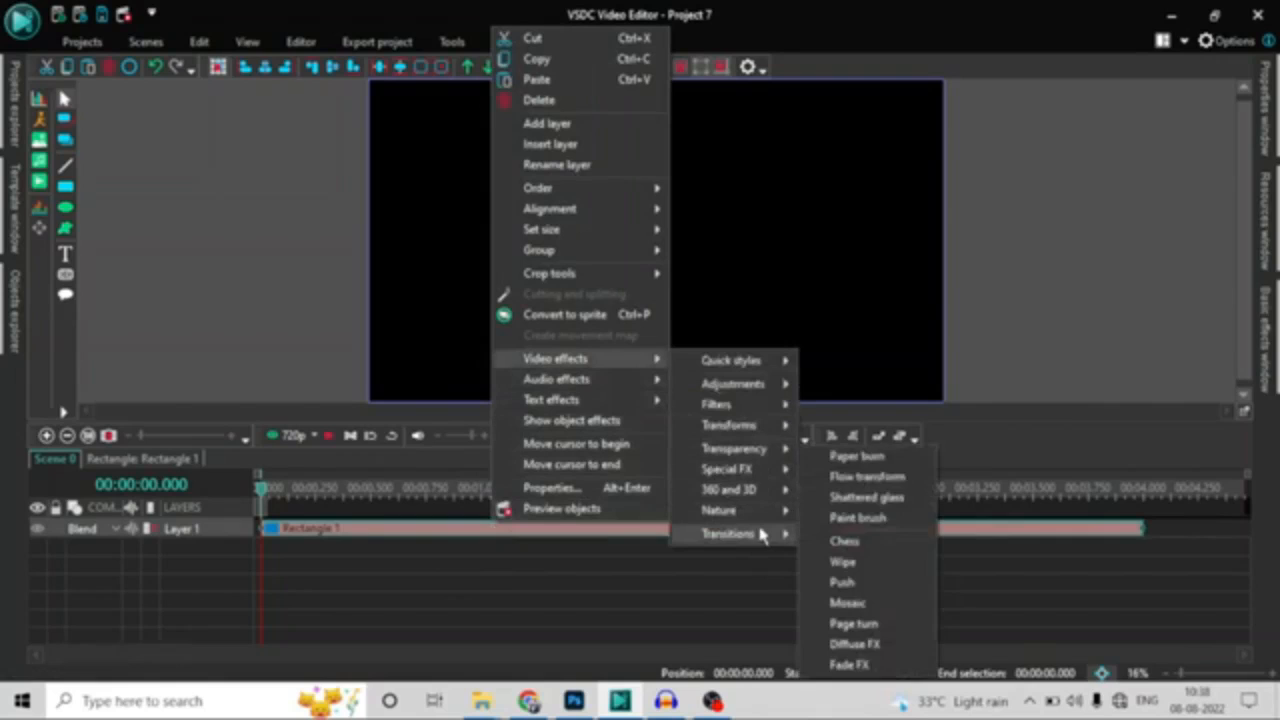
click(866, 566)
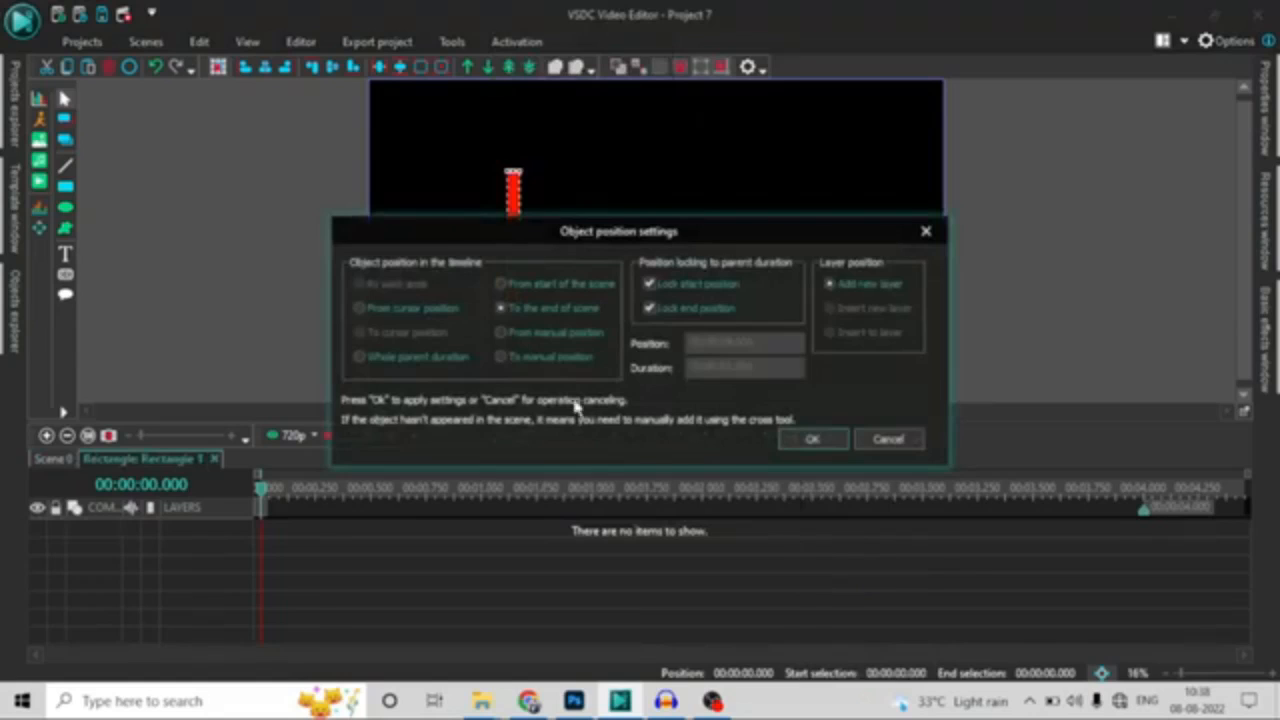
click(360, 308)
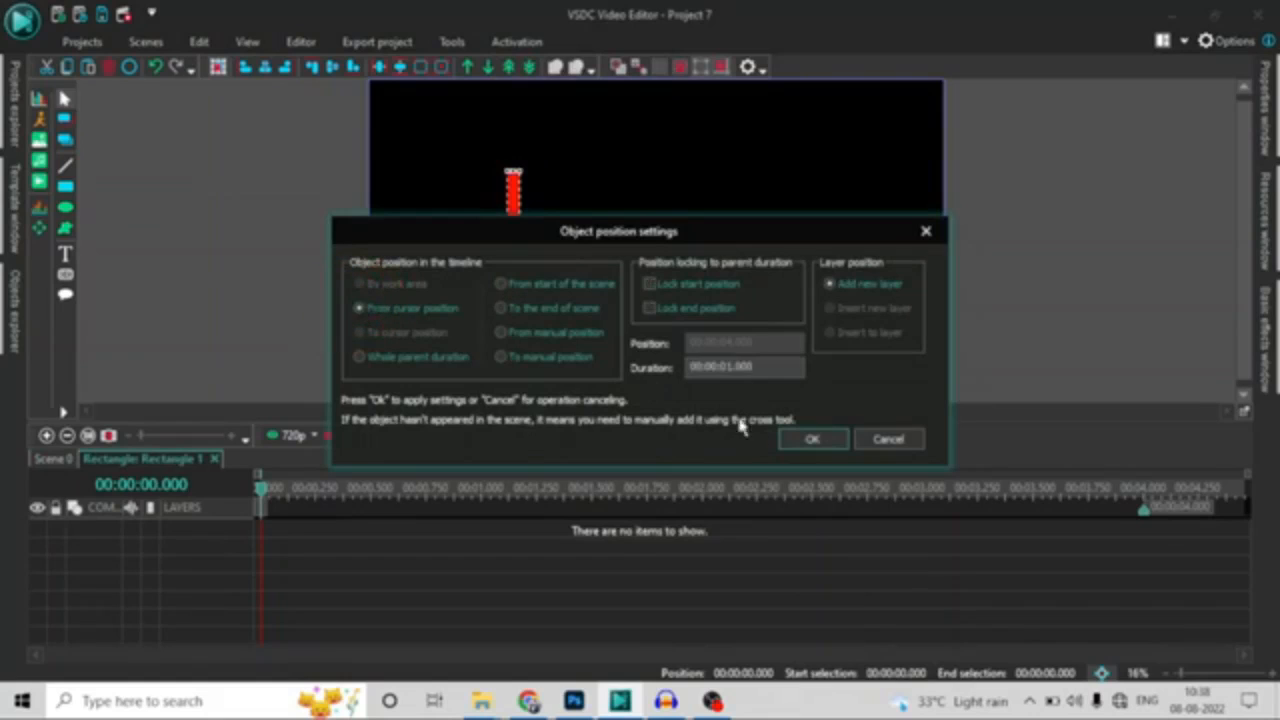
click(818, 442)
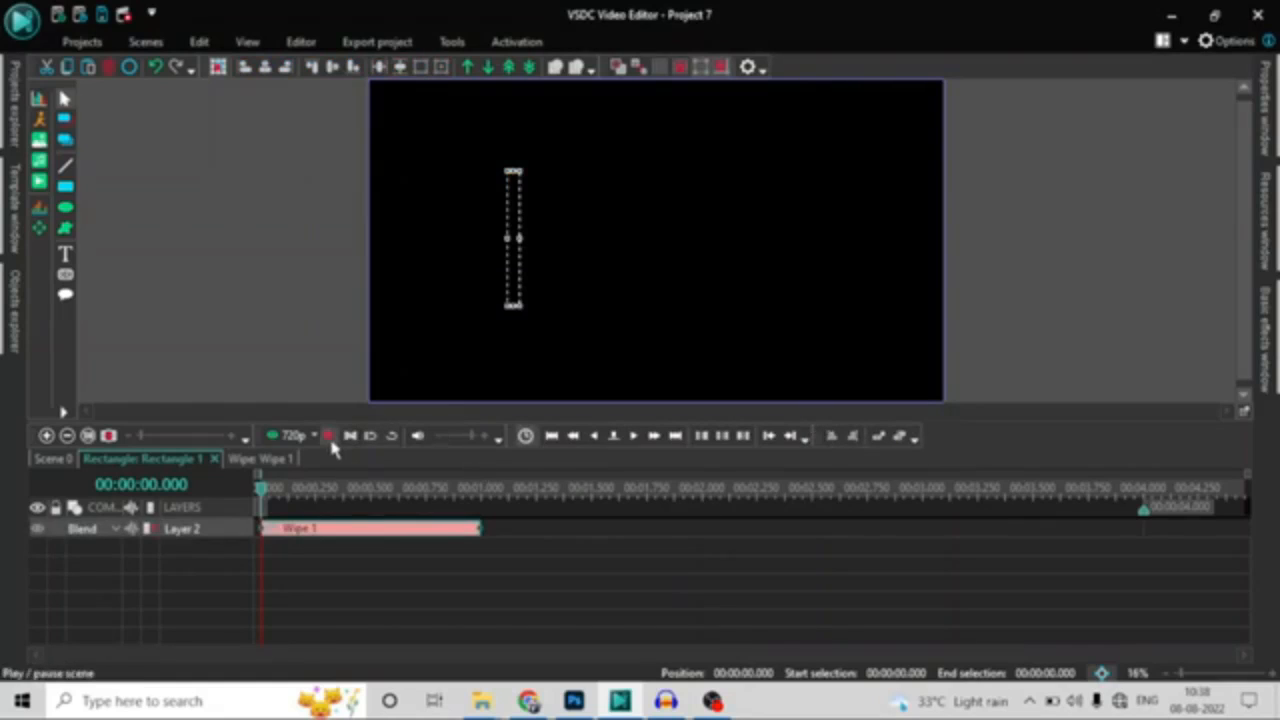
Step: Preview the rectangle's Wipe transition twice, returning the playhead to the start between playbacks
click(329, 437)
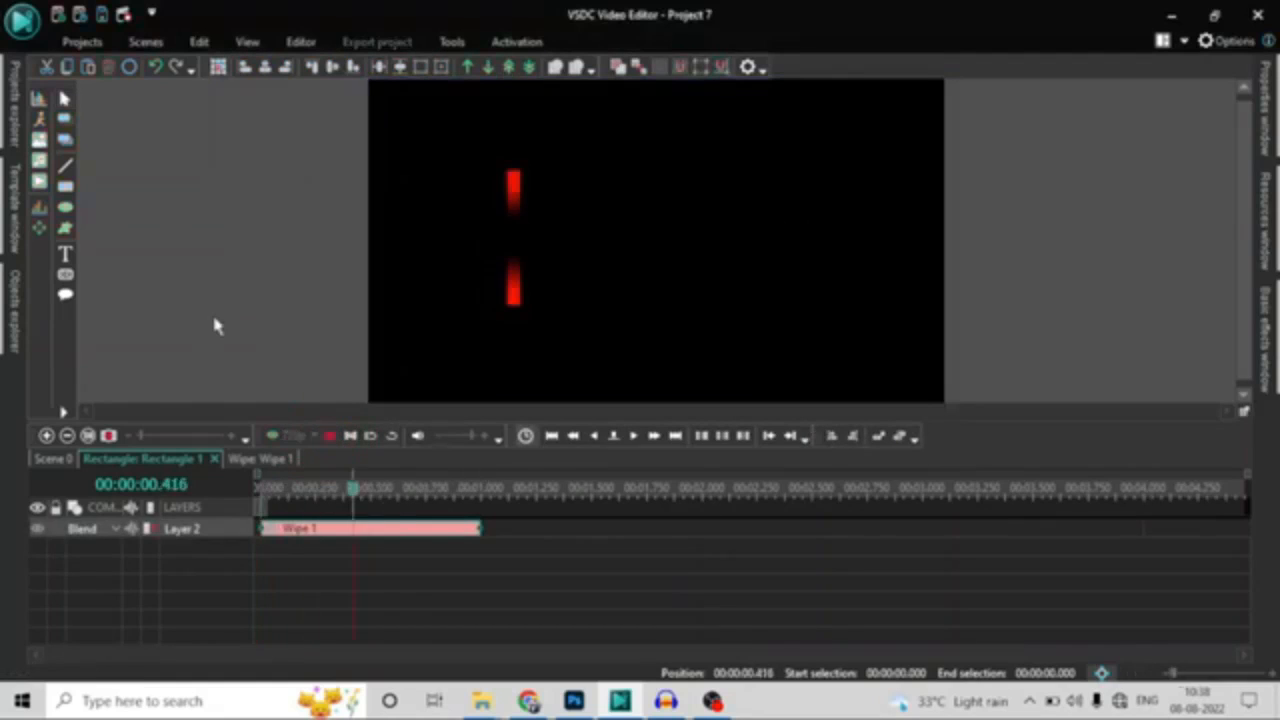
click(330, 440)
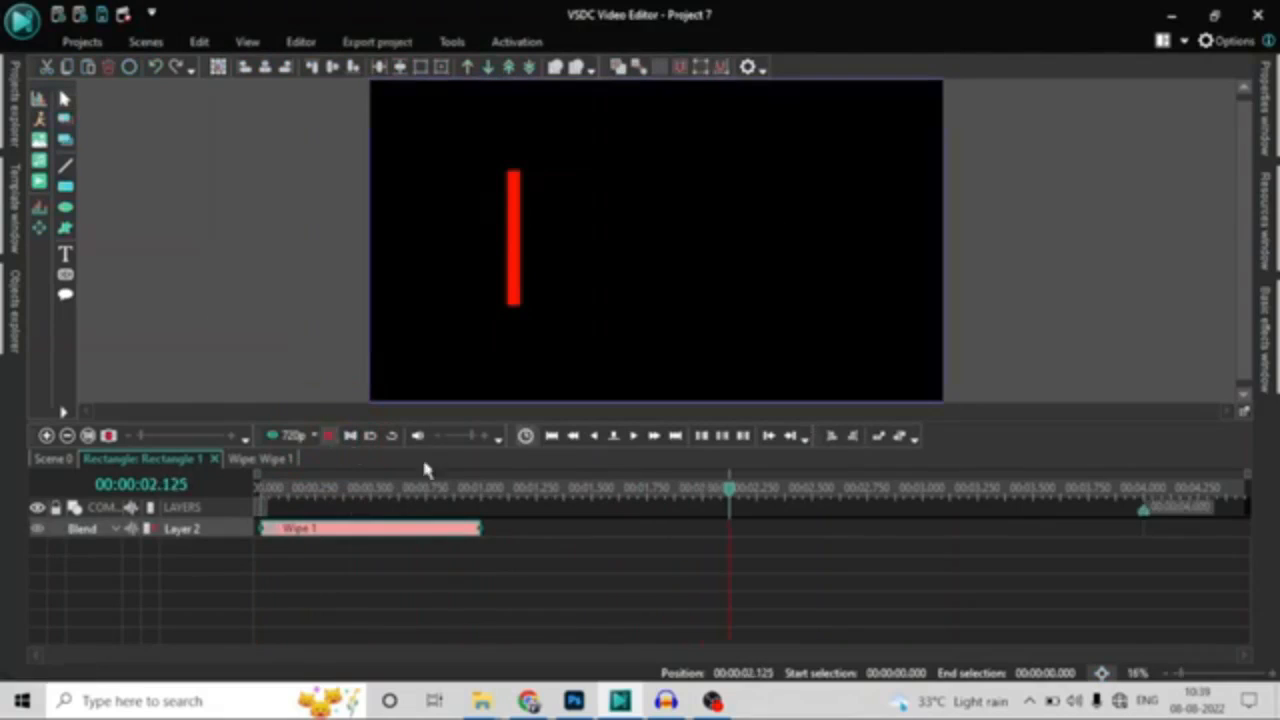
drag(731, 497, 228, 555)
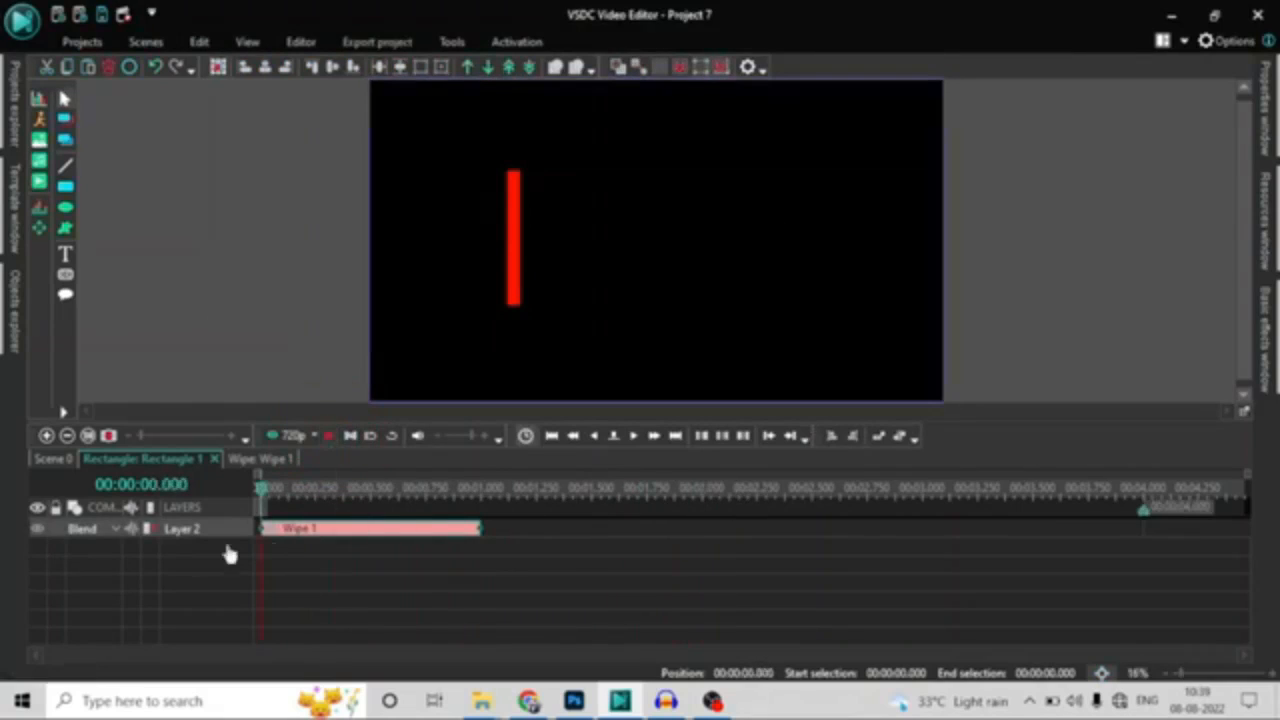
click(325, 441)
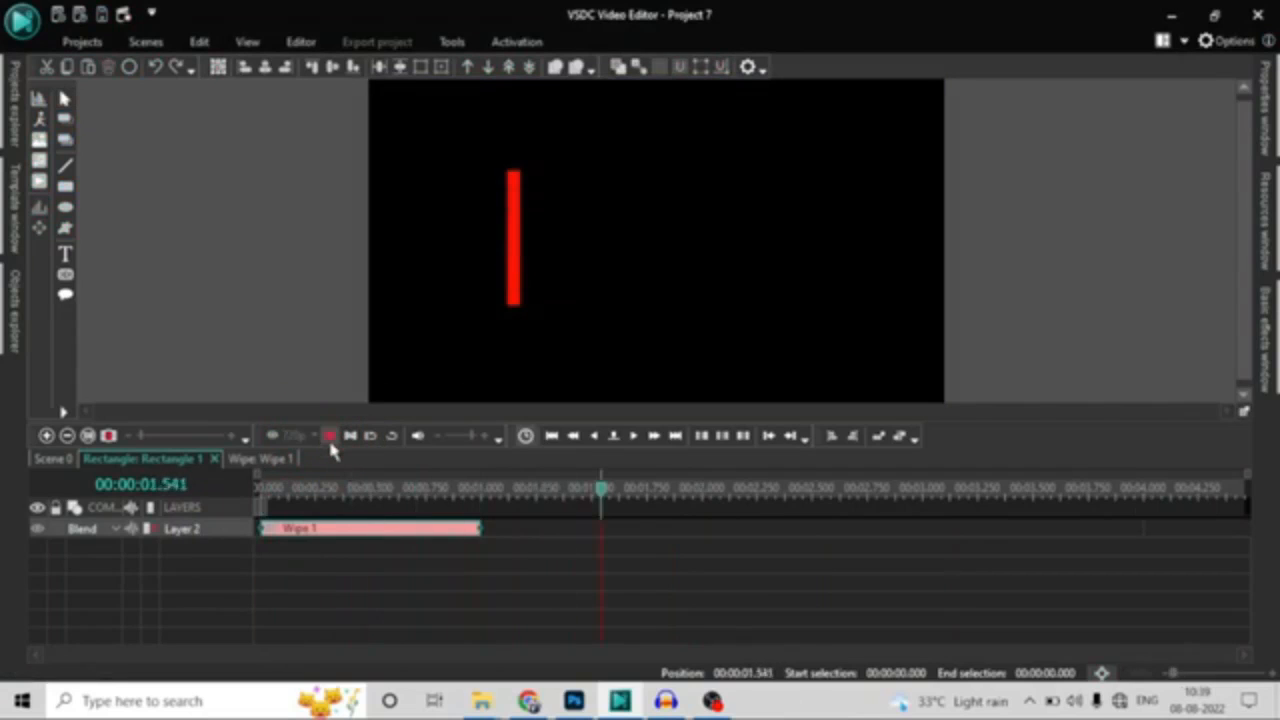
click(329, 443)
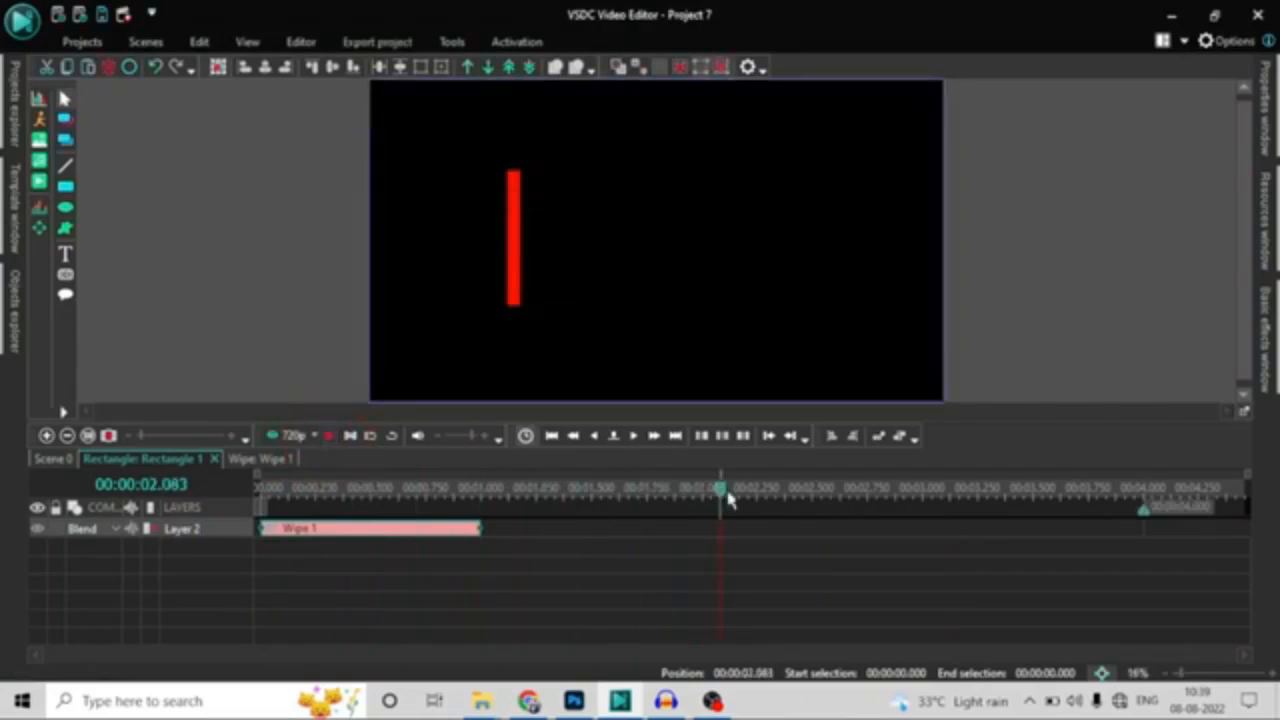
Step: Return the playhead to the start and examine the mode, preset and type options in the Wipe 1 properties
drag(723, 500, 97, 589)
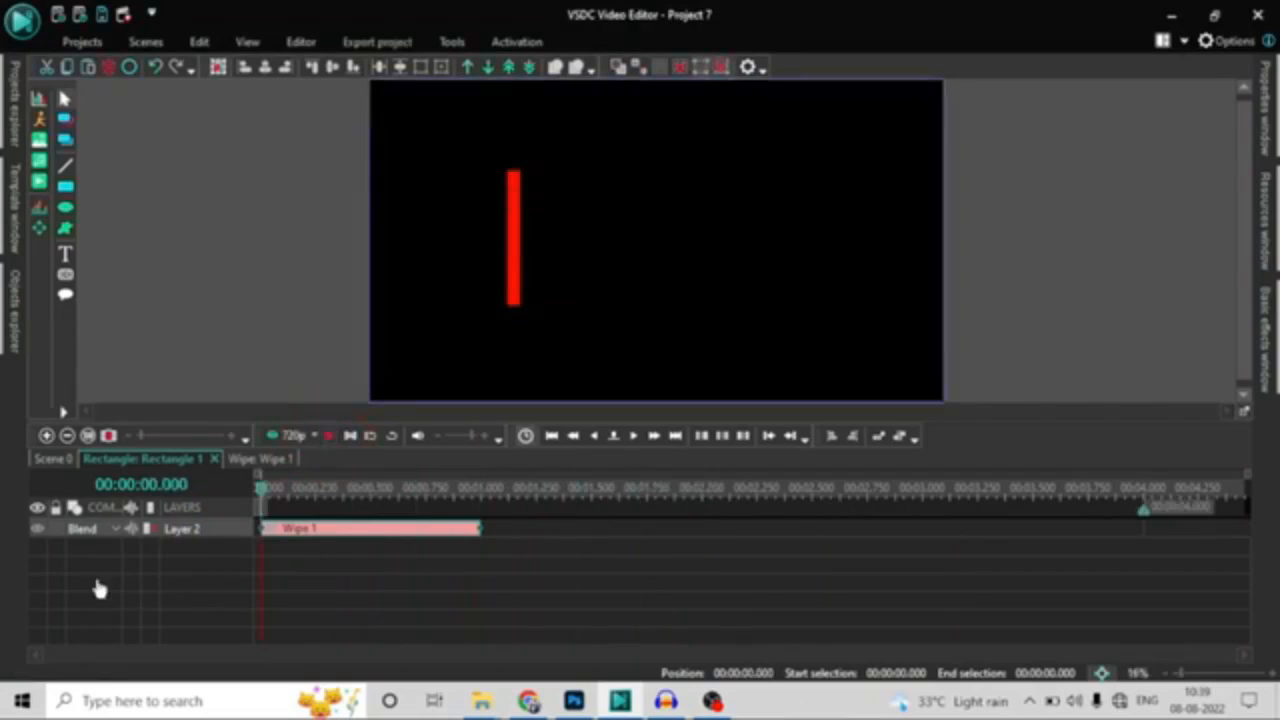
right_click(344, 536)
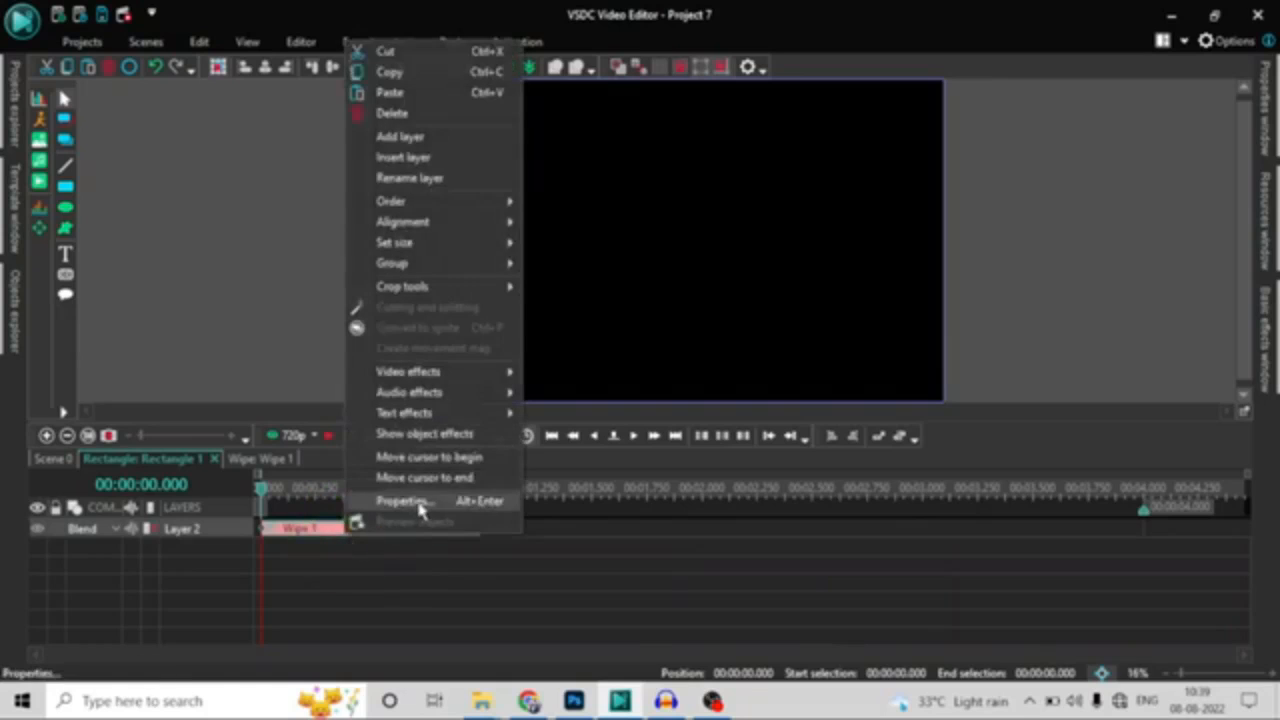
click(400, 501)
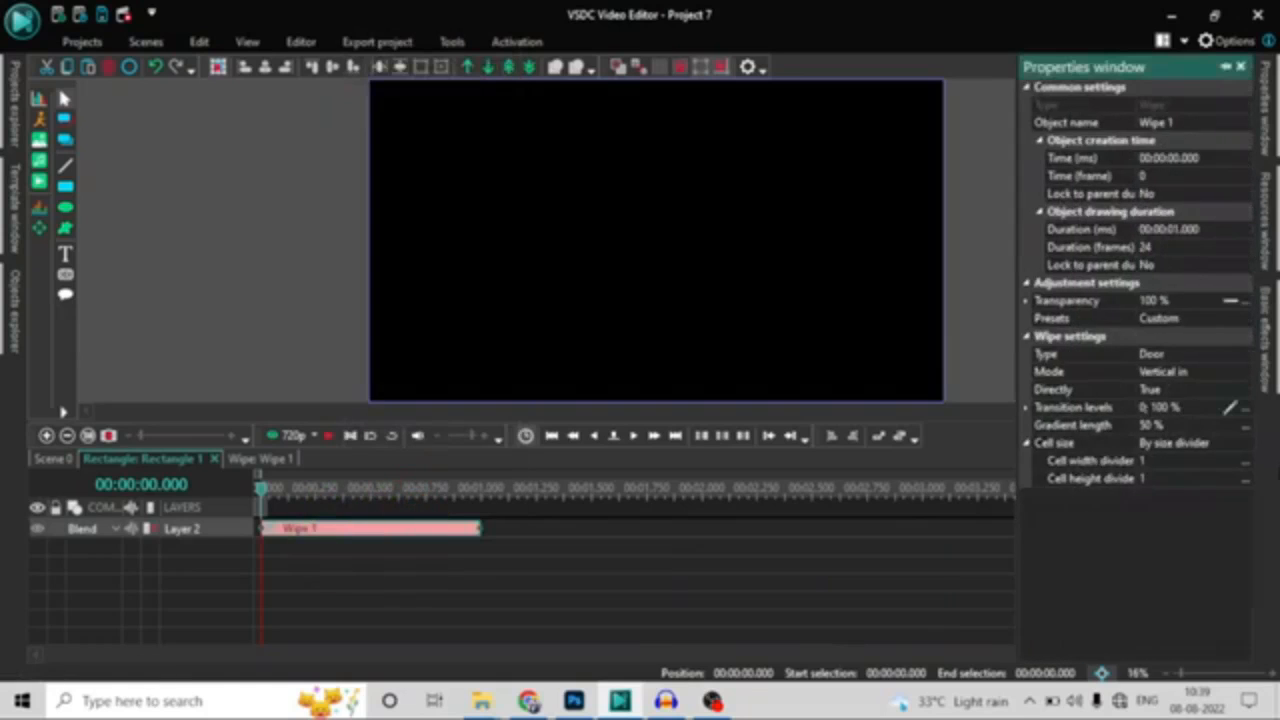
click(1245, 372)
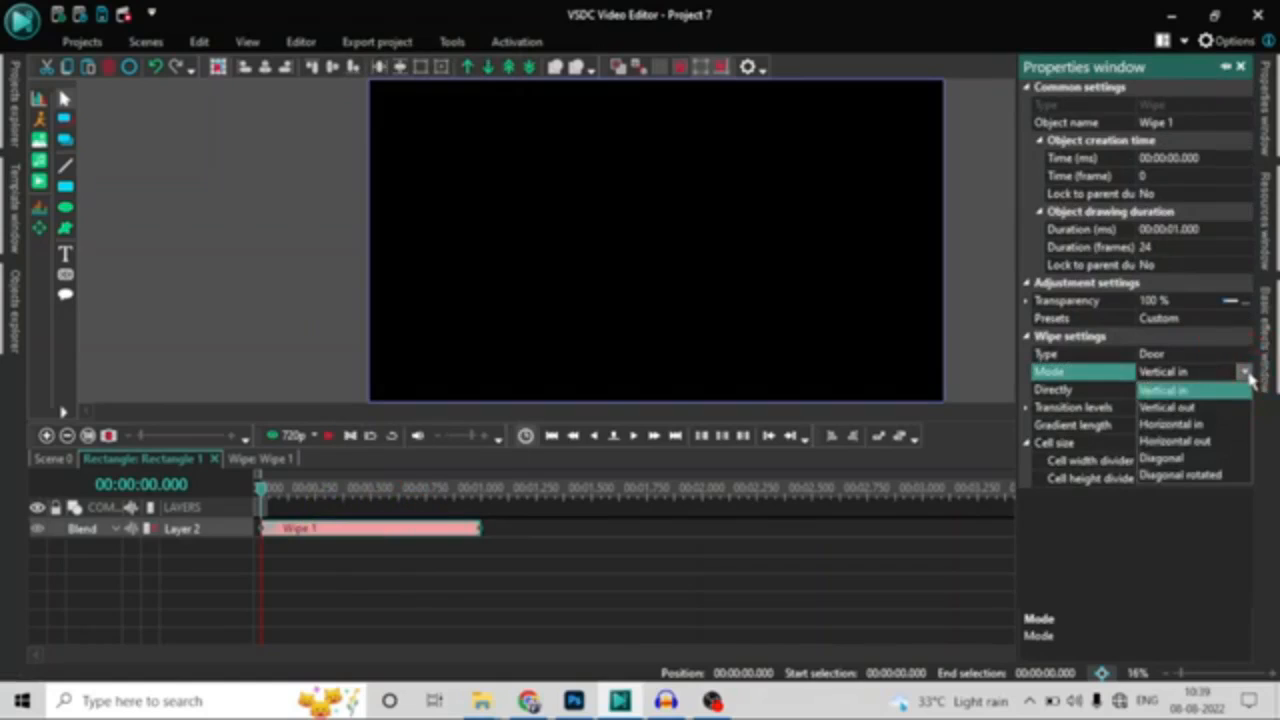
click(1246, 373)
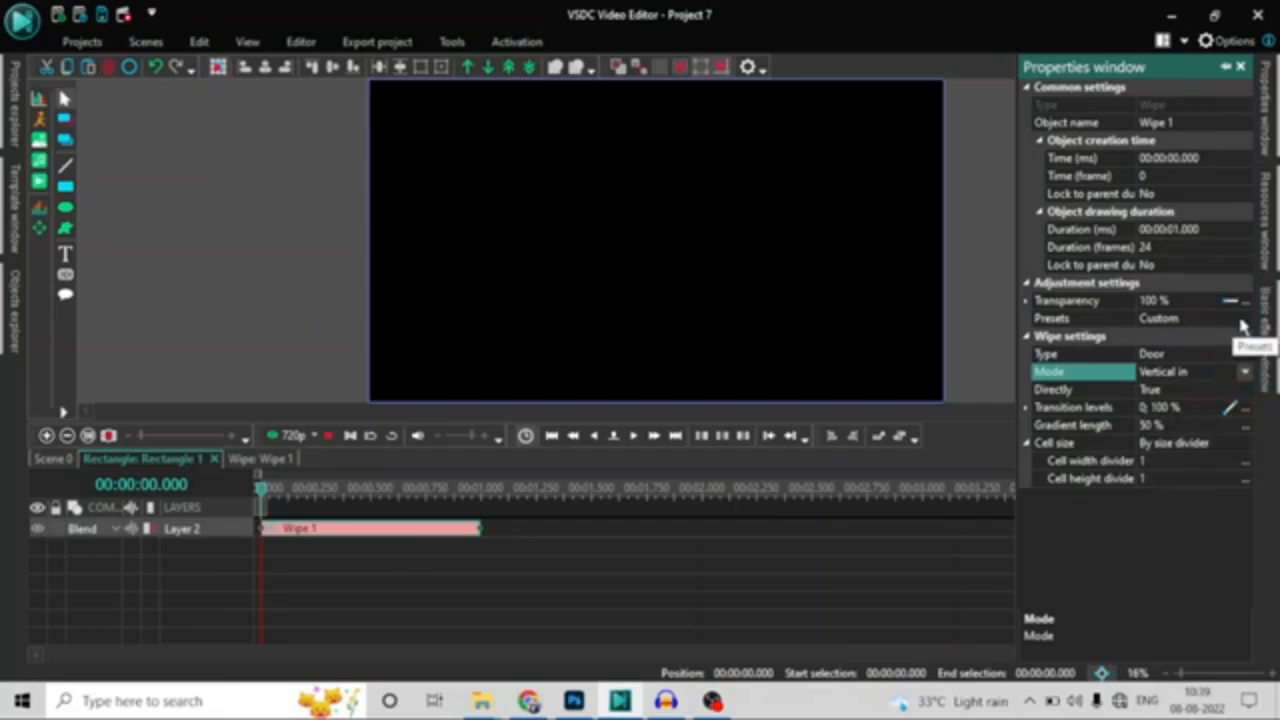
click(1240, 320)
click(1244, 319)
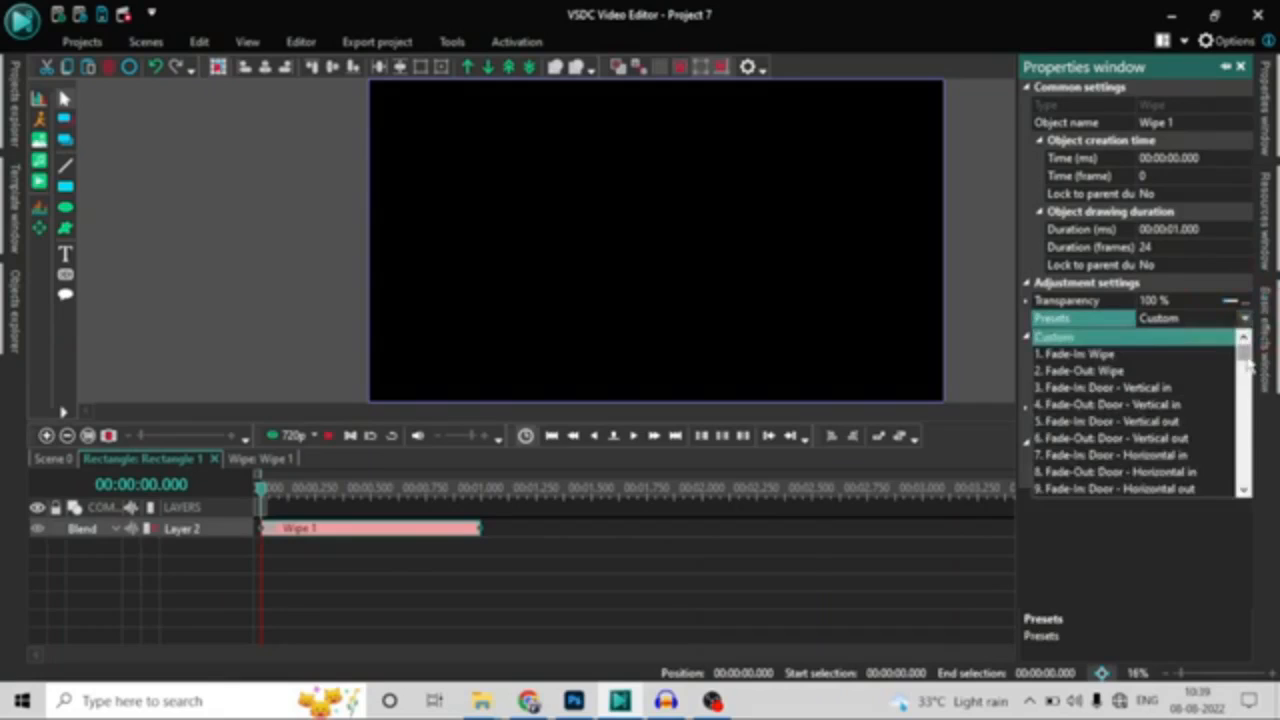
scroll(1248, 363, down, 2)
scroll(1246, 368, up, 2)
click(1242, 316)
click(1239, 360)
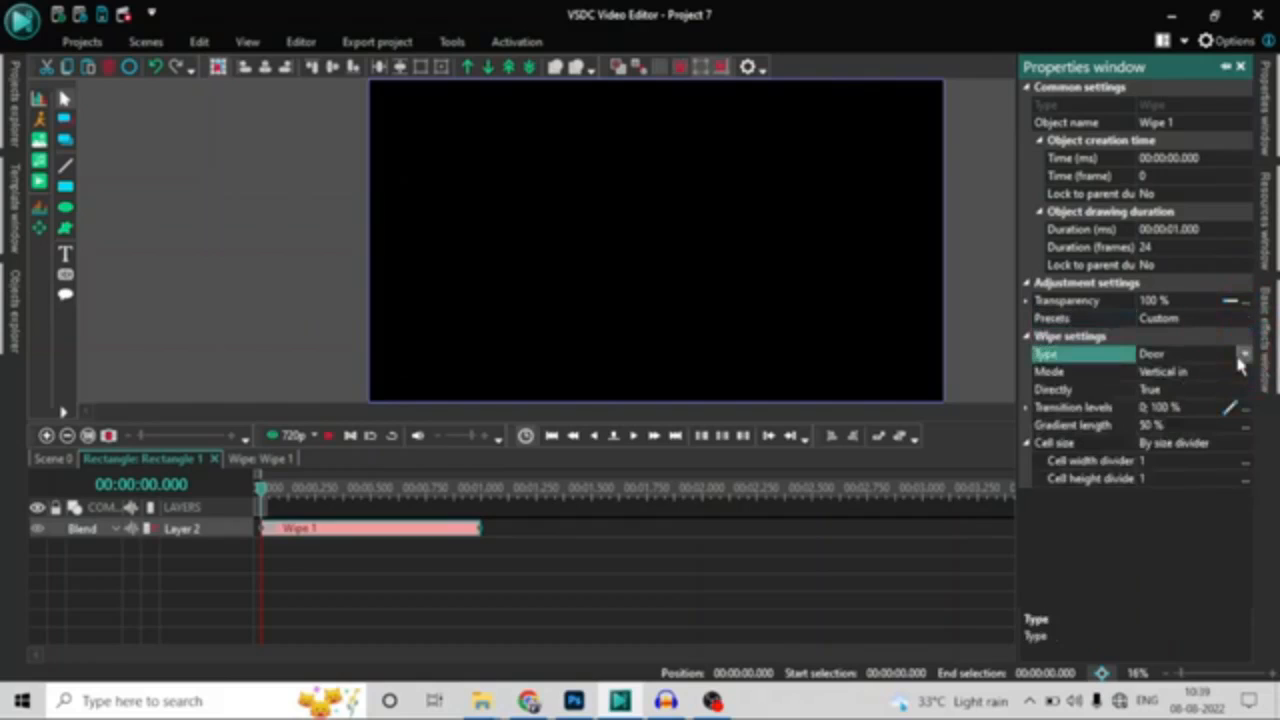
Step: Try the Horizontal in mode on the Wipe 1 transition and preview it on the rectangle
click(1246, 372)
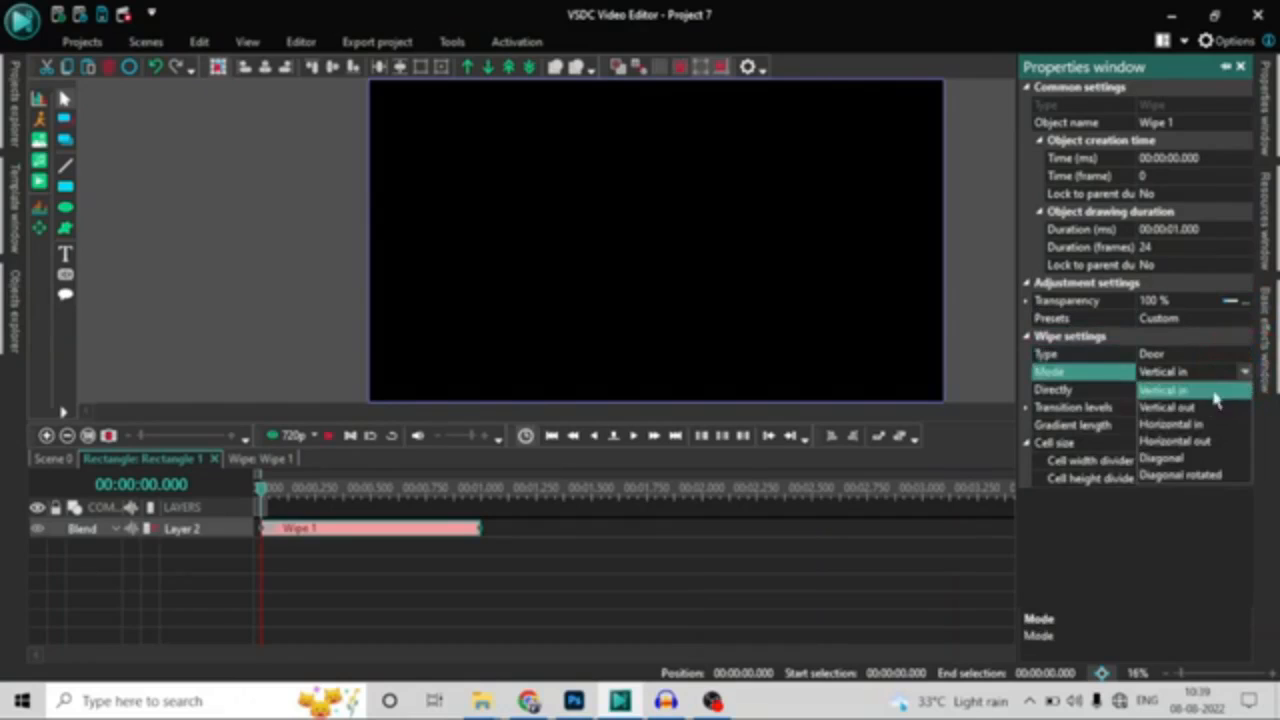
click(1168, 424)
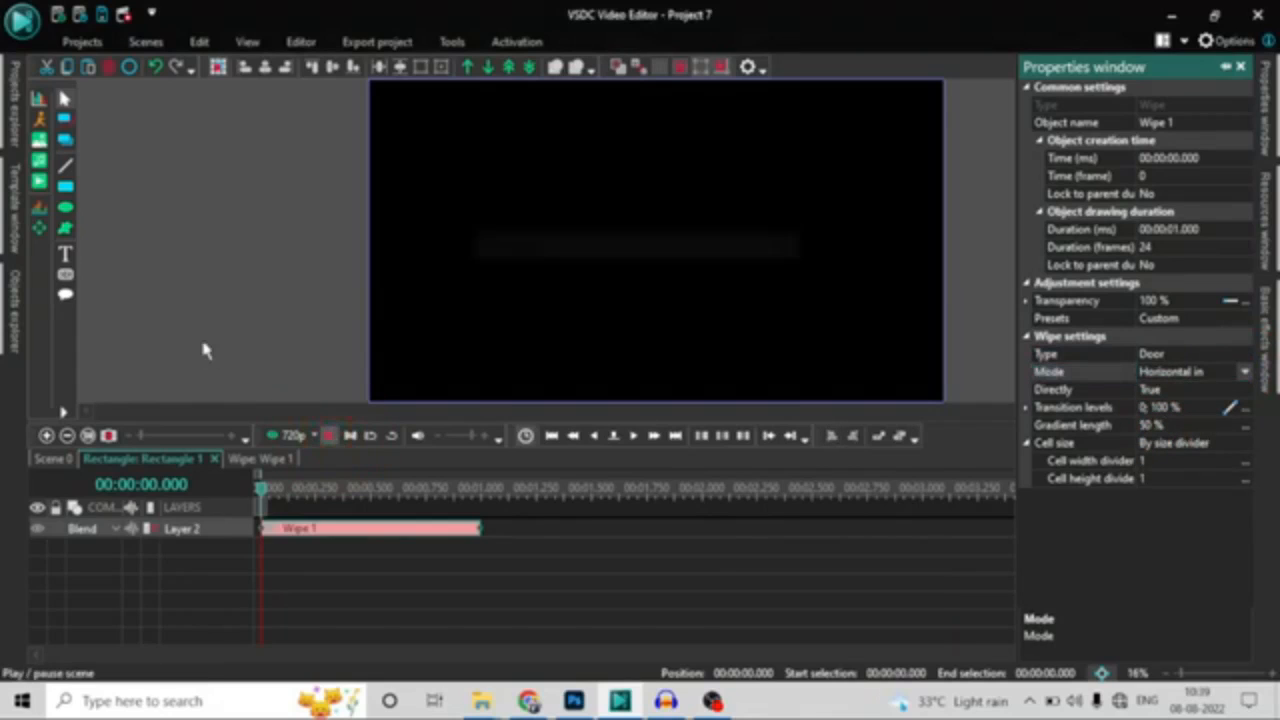
key(space)
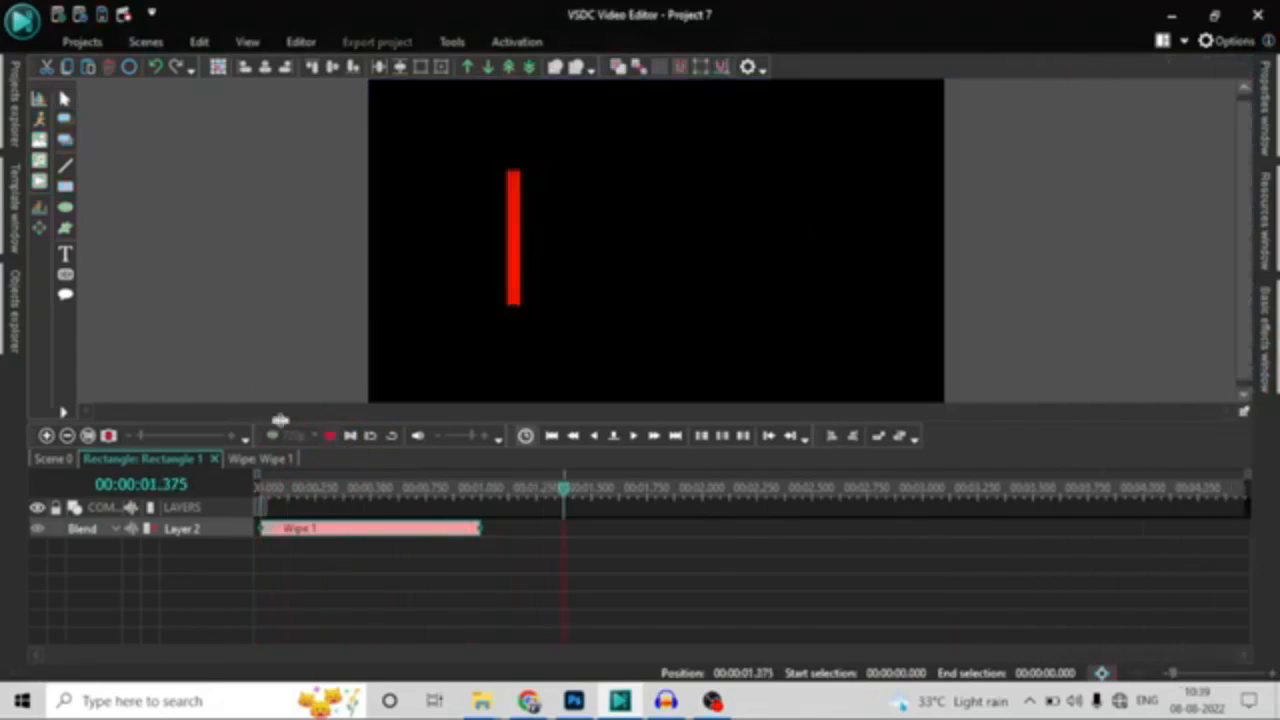
click(329, 435)
Step: Reopen the Wipe 1 properties and set the transition's mode back to Vertical in
right_click(400, 530)
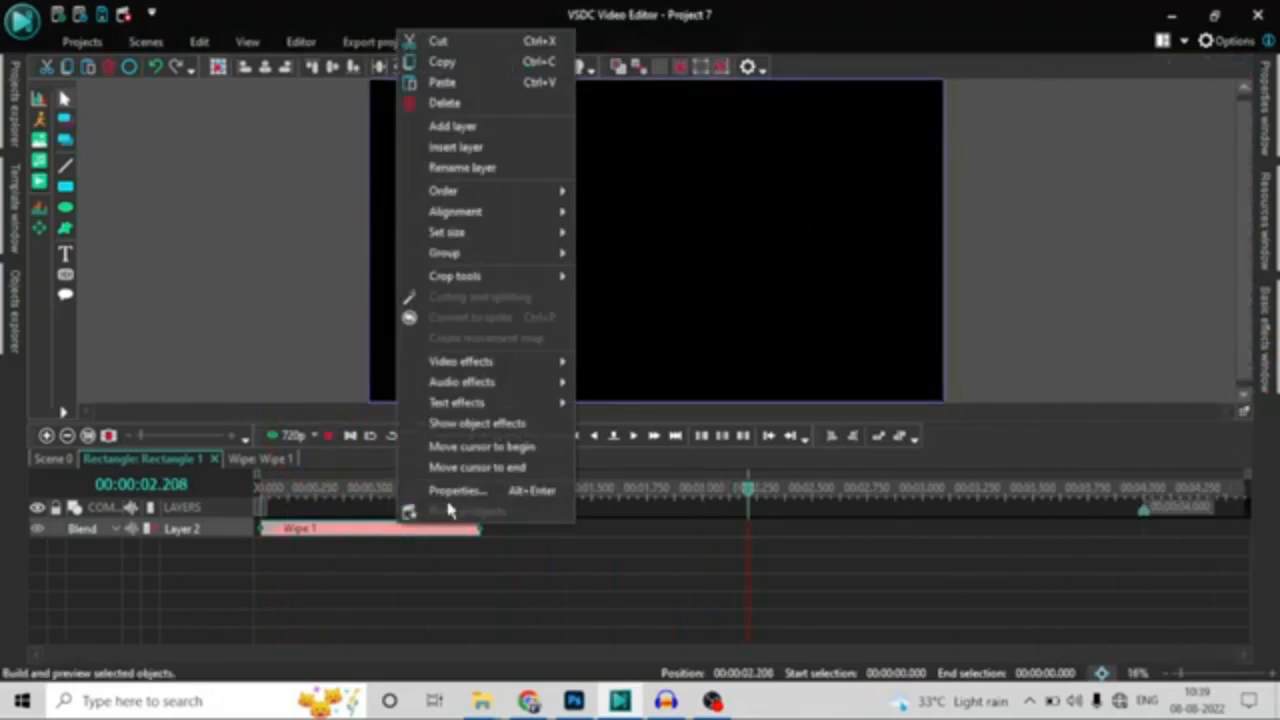
click(452, 491)
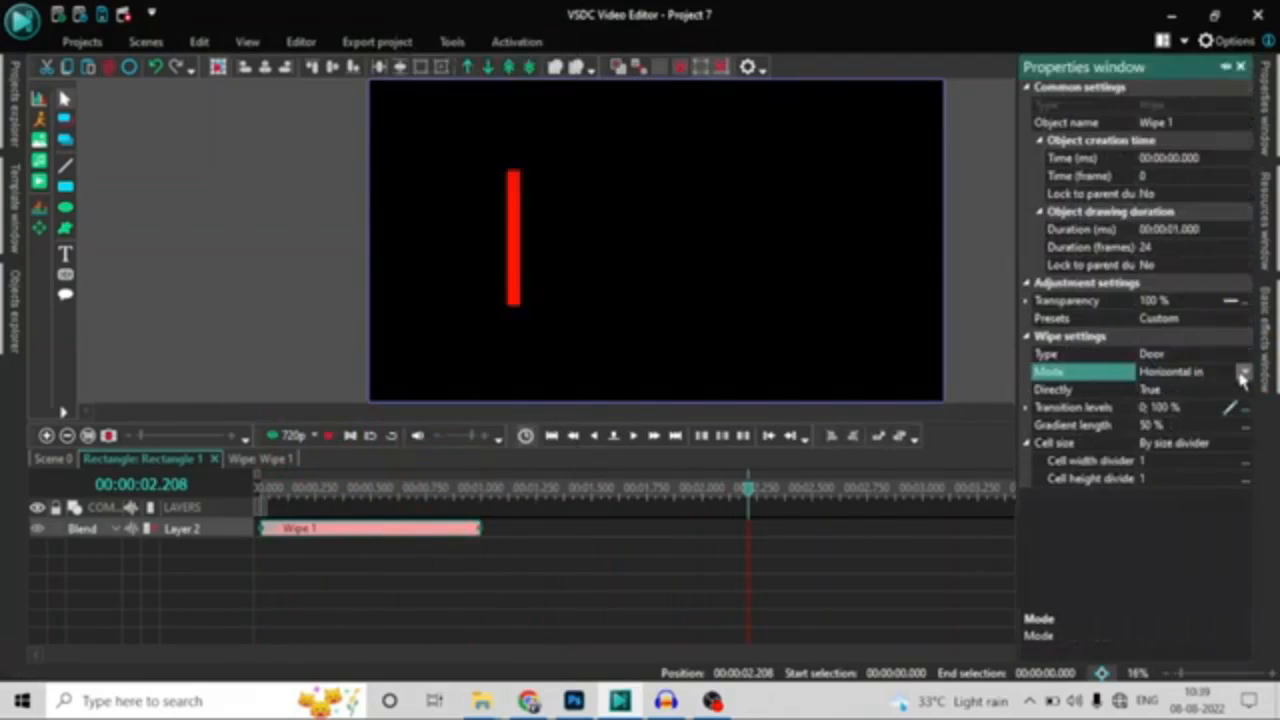
click(1265, 368)
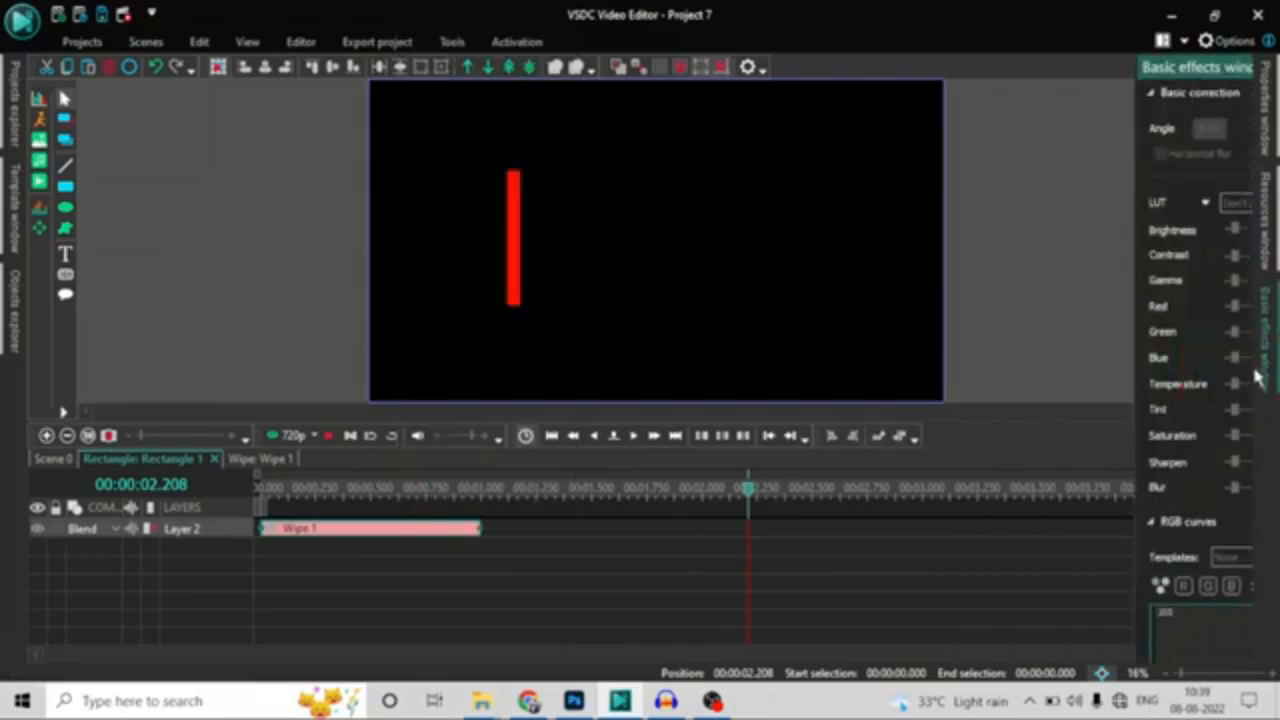
right_click(347, 530)
click(423, 494)
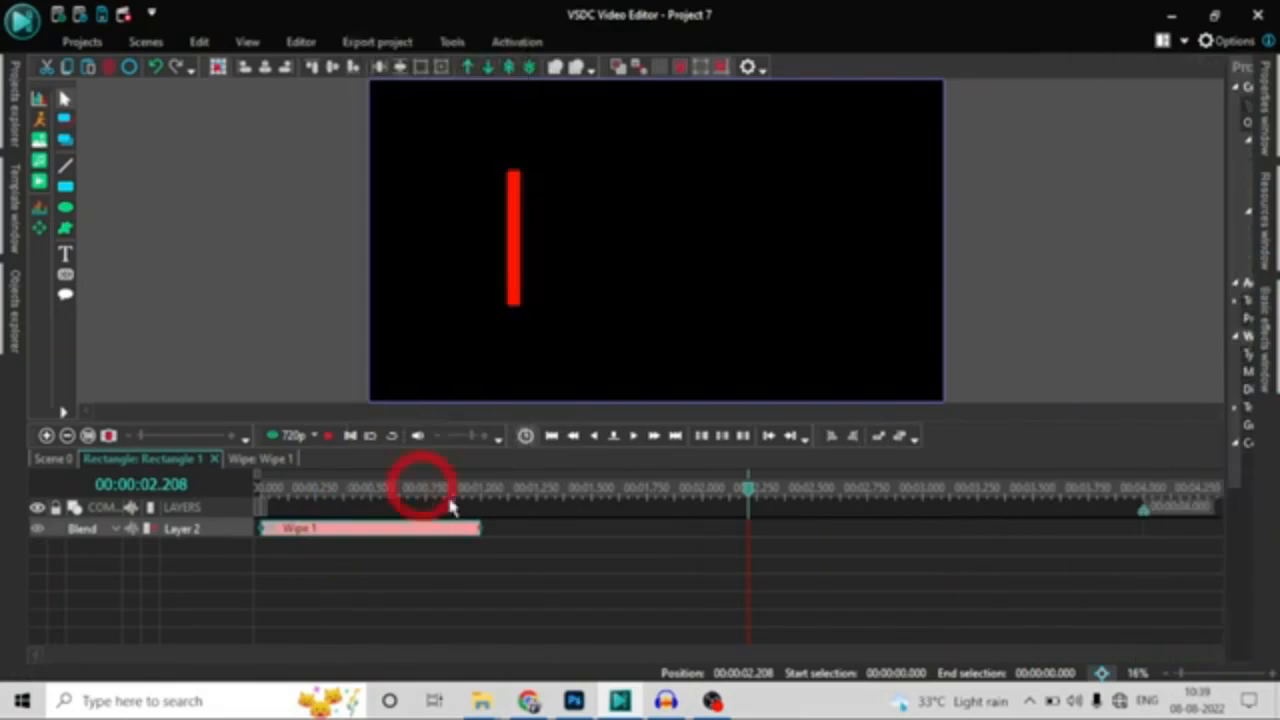
click(1236, 372)
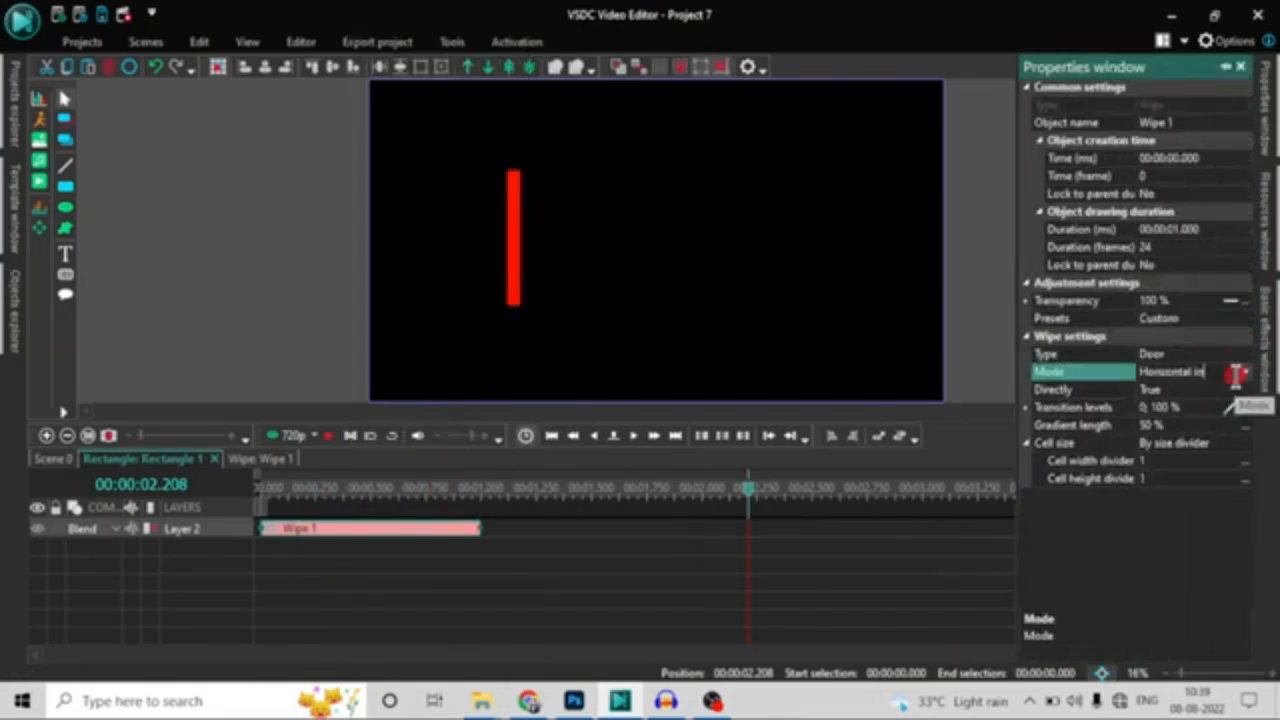
click(1244, 371)
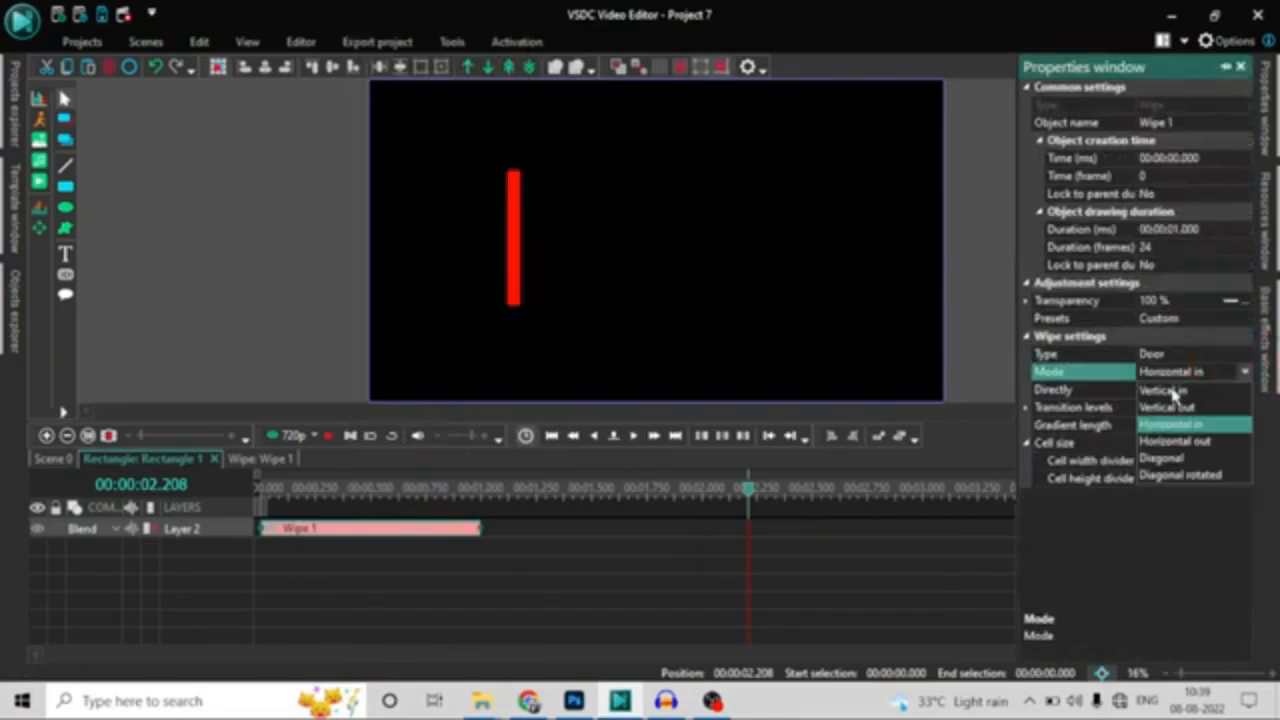
click(1168, 391)
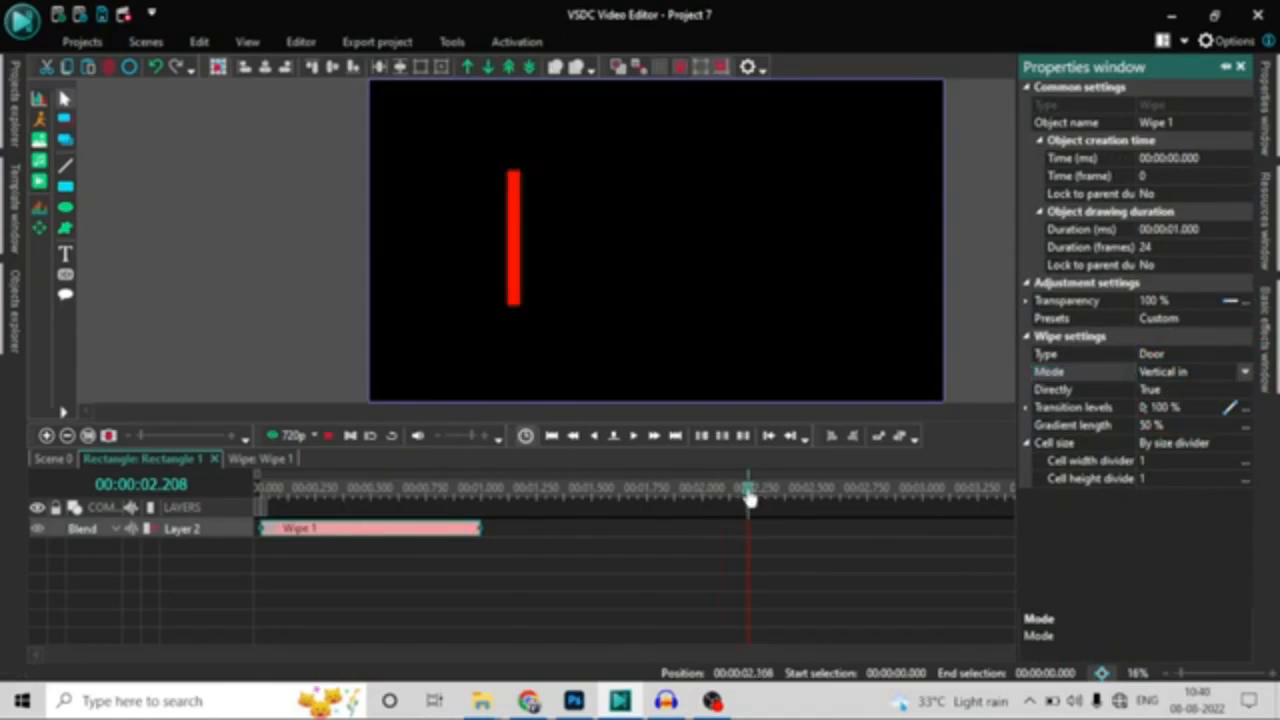
Step: Move the playhead to the start of the timeline and preview the Vertical in wipe on the rectangle
drag(750, 490, 260, 490)
click(358, 540)
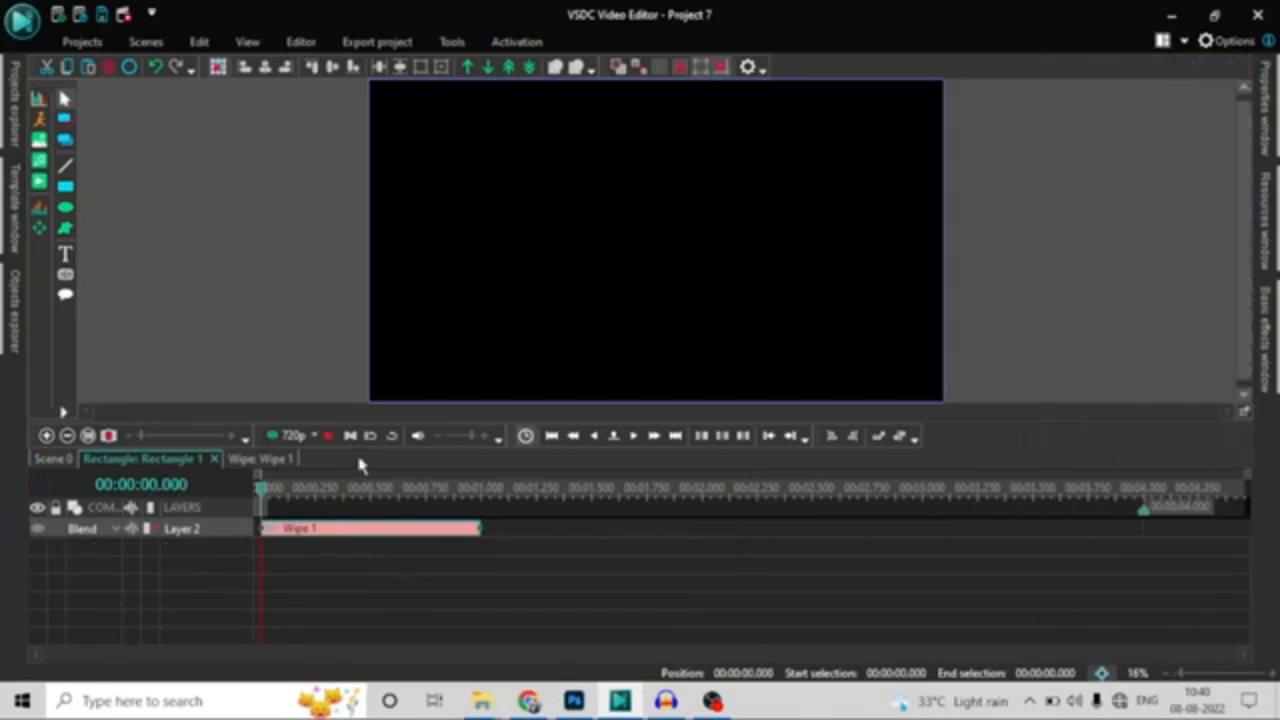
click(331, 438)
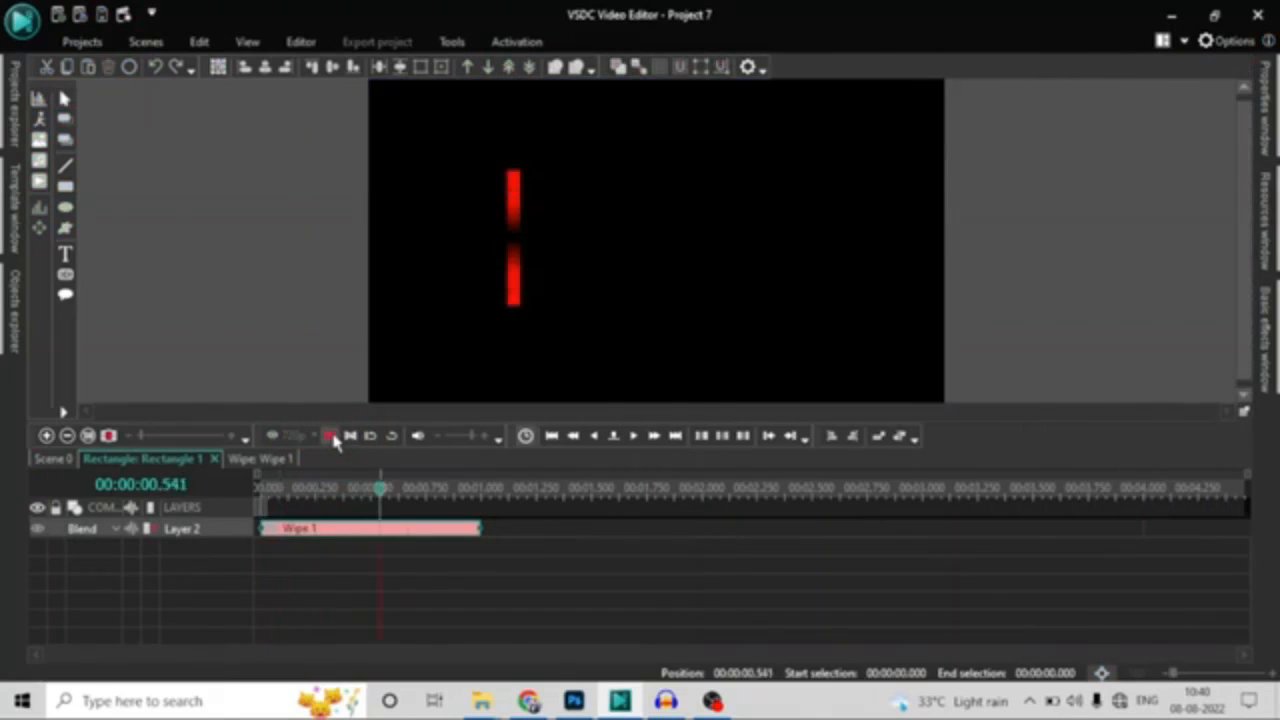
click(330, 437)
Step: Copy the Wipe 1 transition and paste a duplicate of it into the rectangle's timeline
right_click(390, 533)
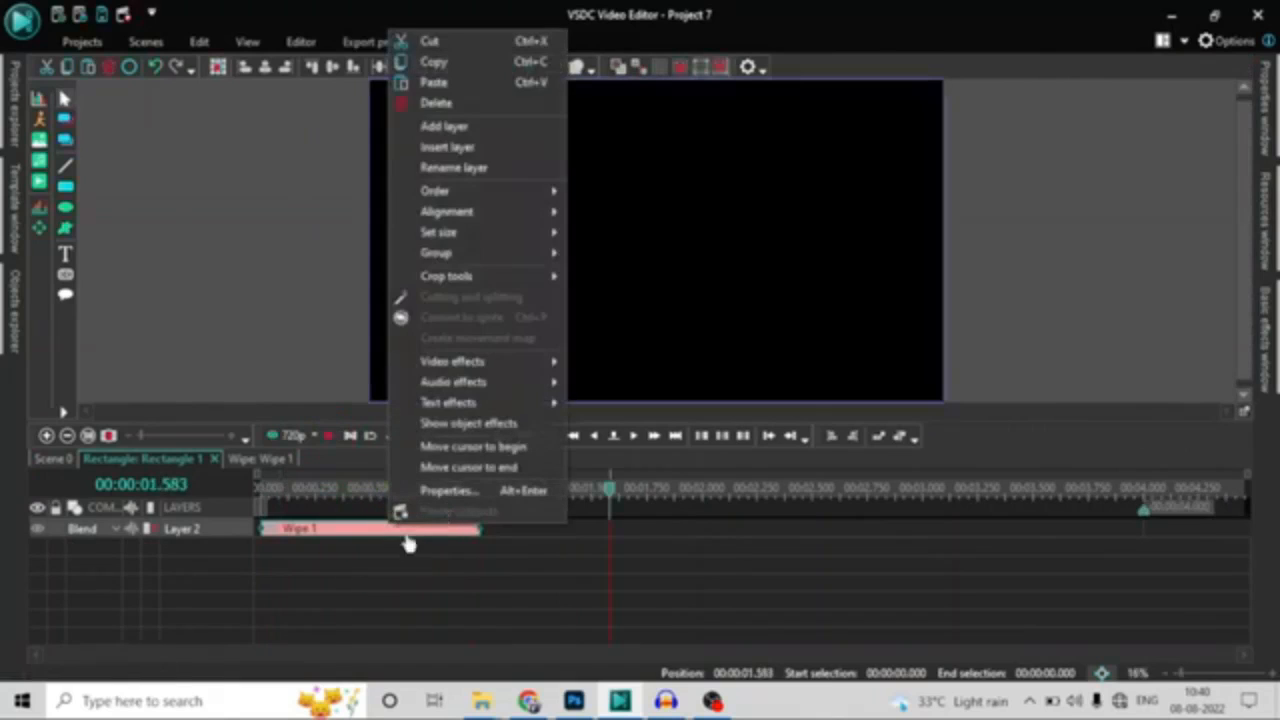
click(432, 63)
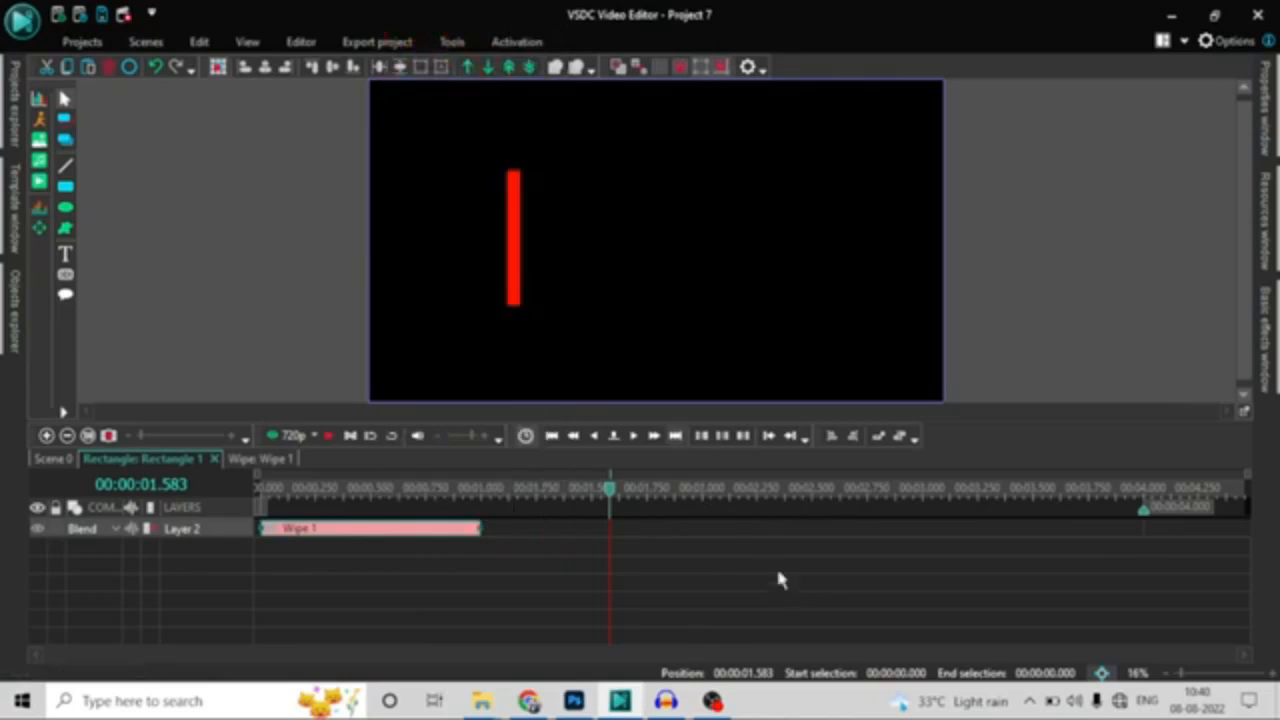
right_click(758, 549)
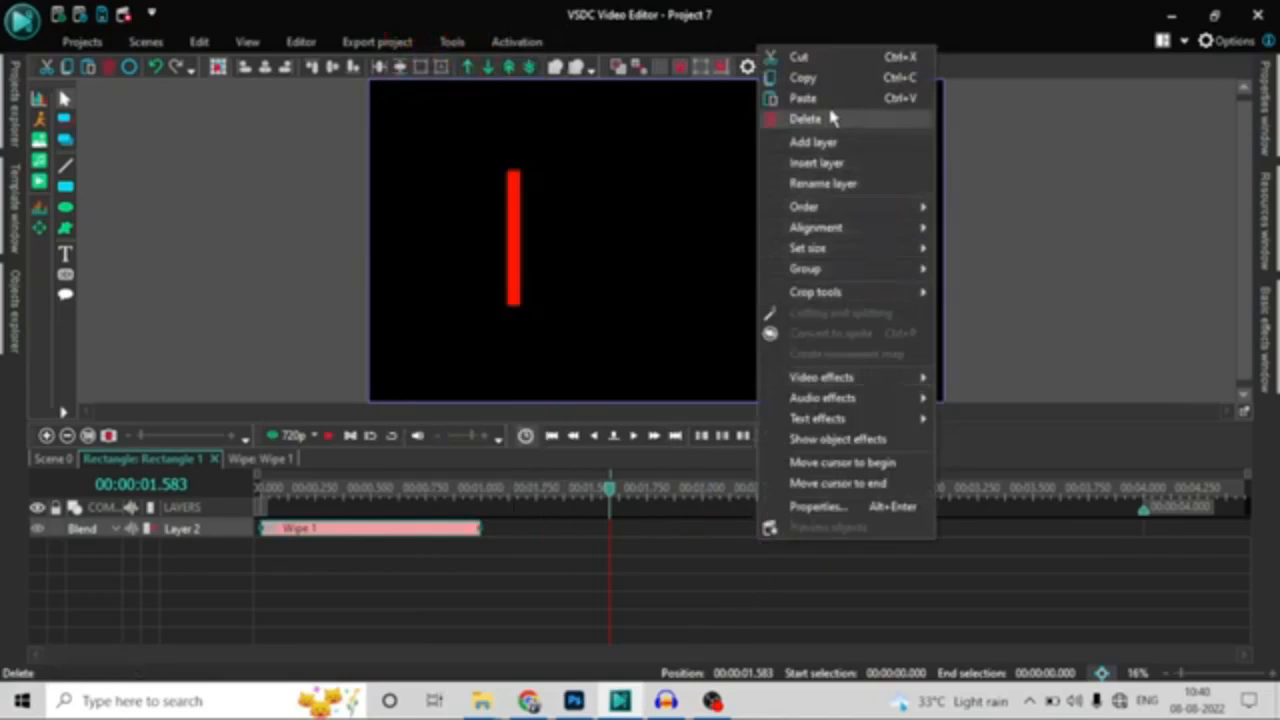
click(826, 100)
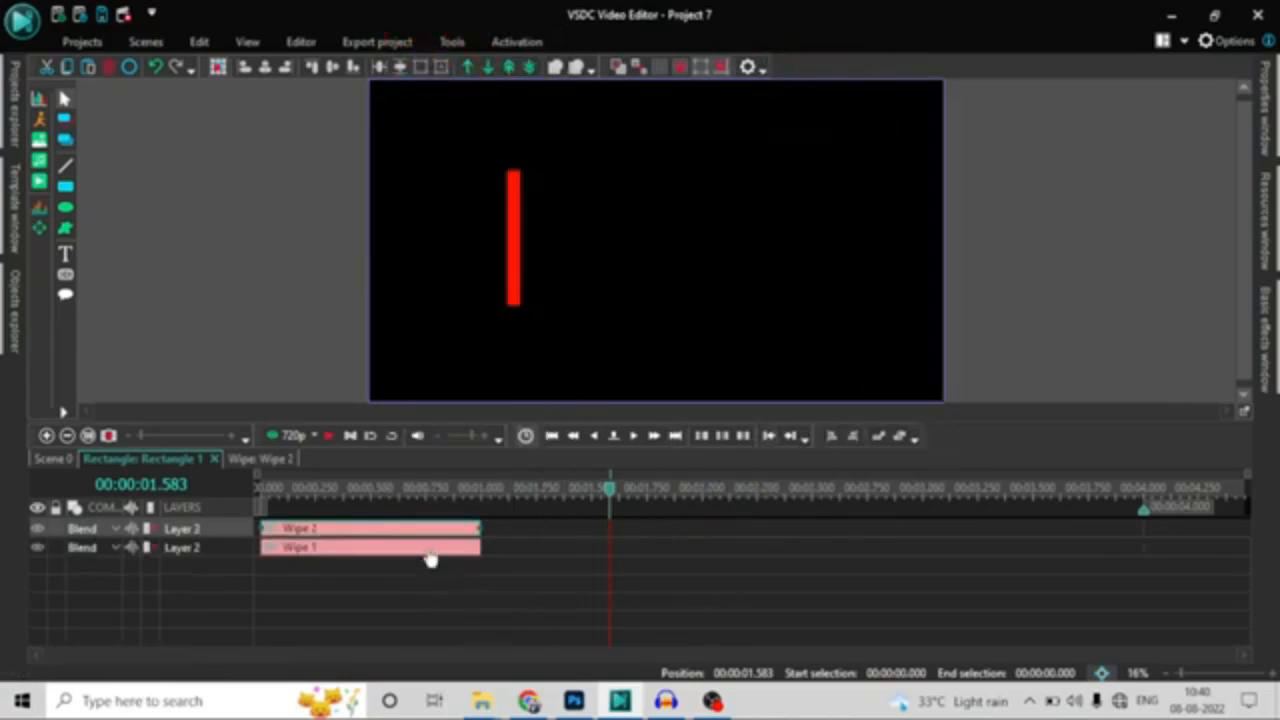
Step: Move the pasted wipe to end at 00:00:04.000 and extend its start back to 00:00:02.000
drag(612, 497, 171, 543)
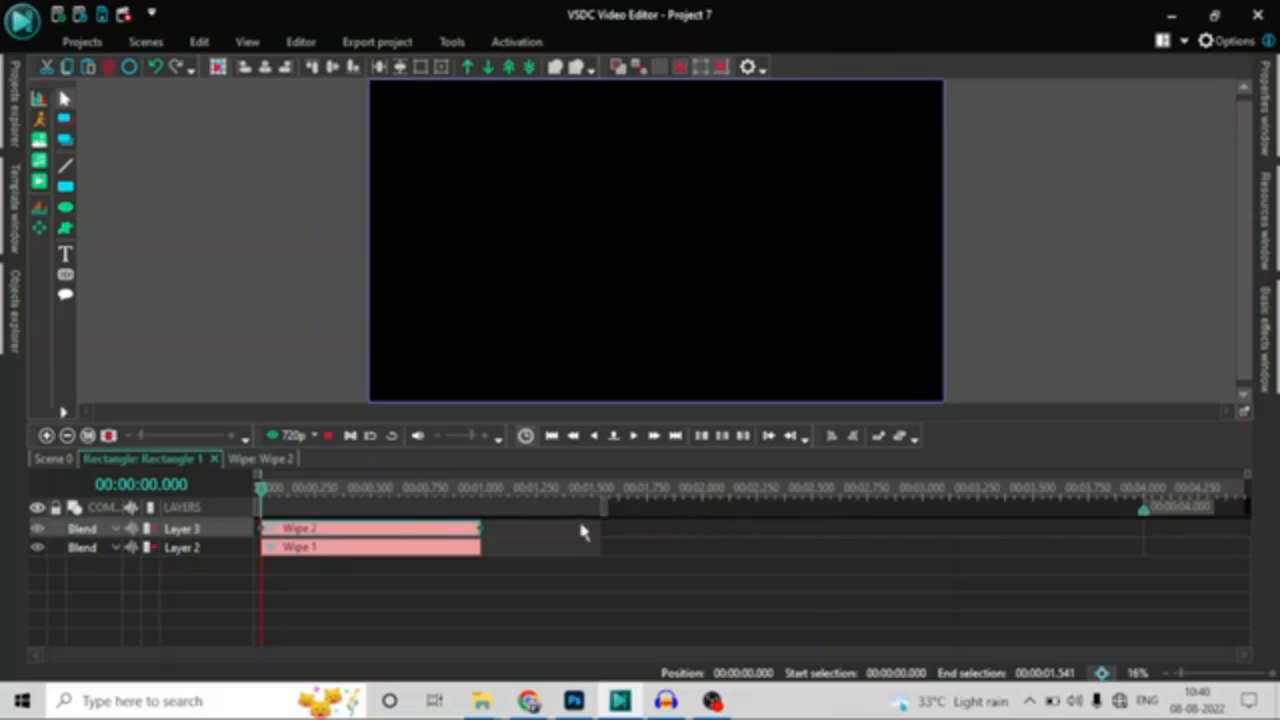
click(603, 509)
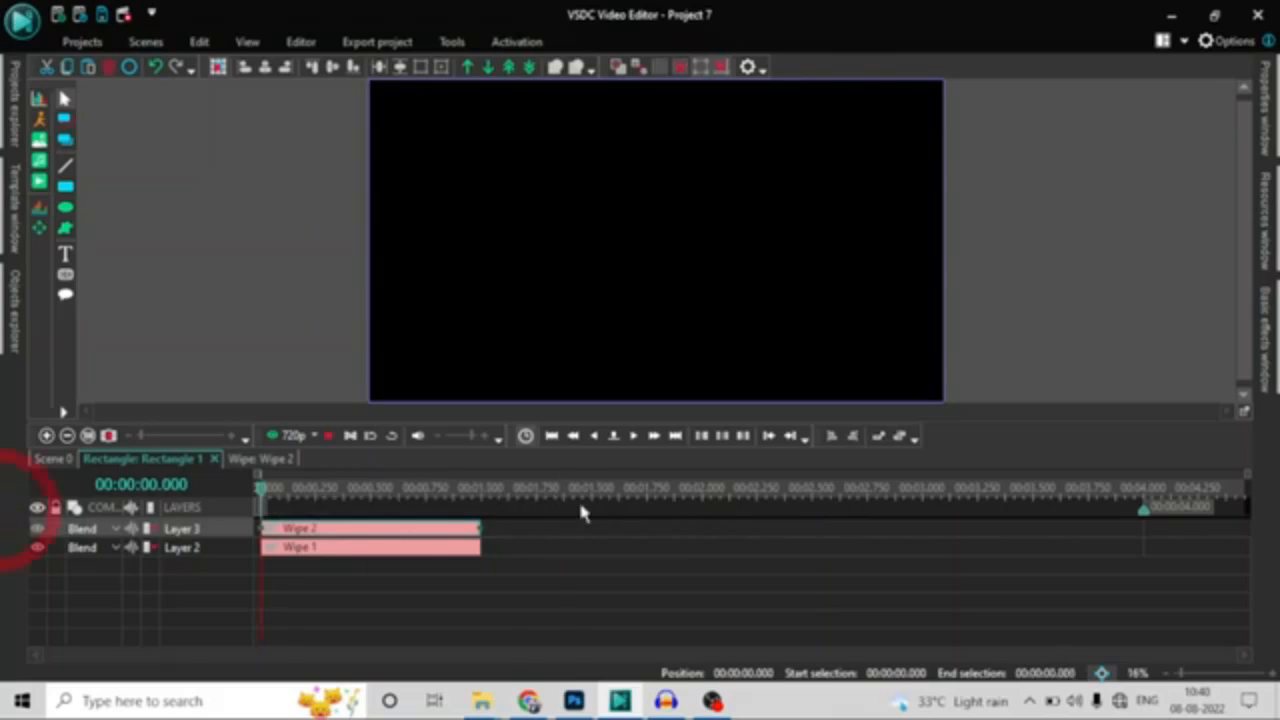
drag(389, 536, 1051, 530)
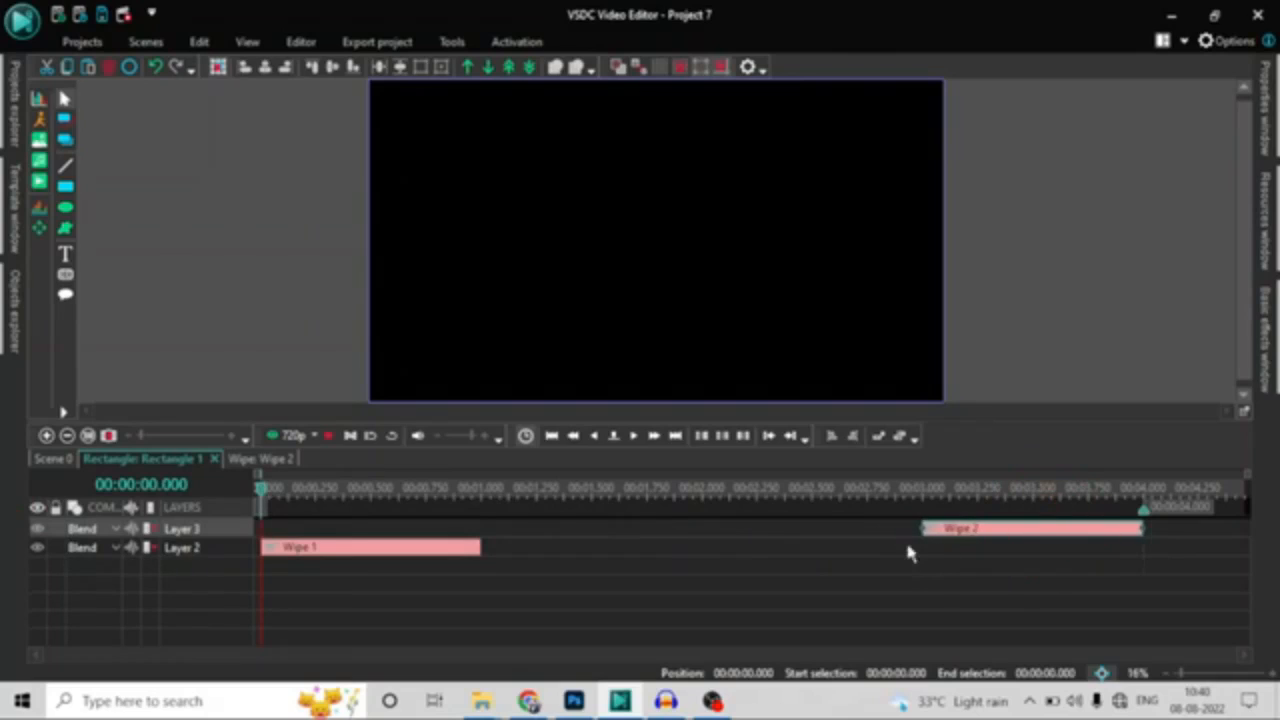
drag(916, 527, 706, 519)
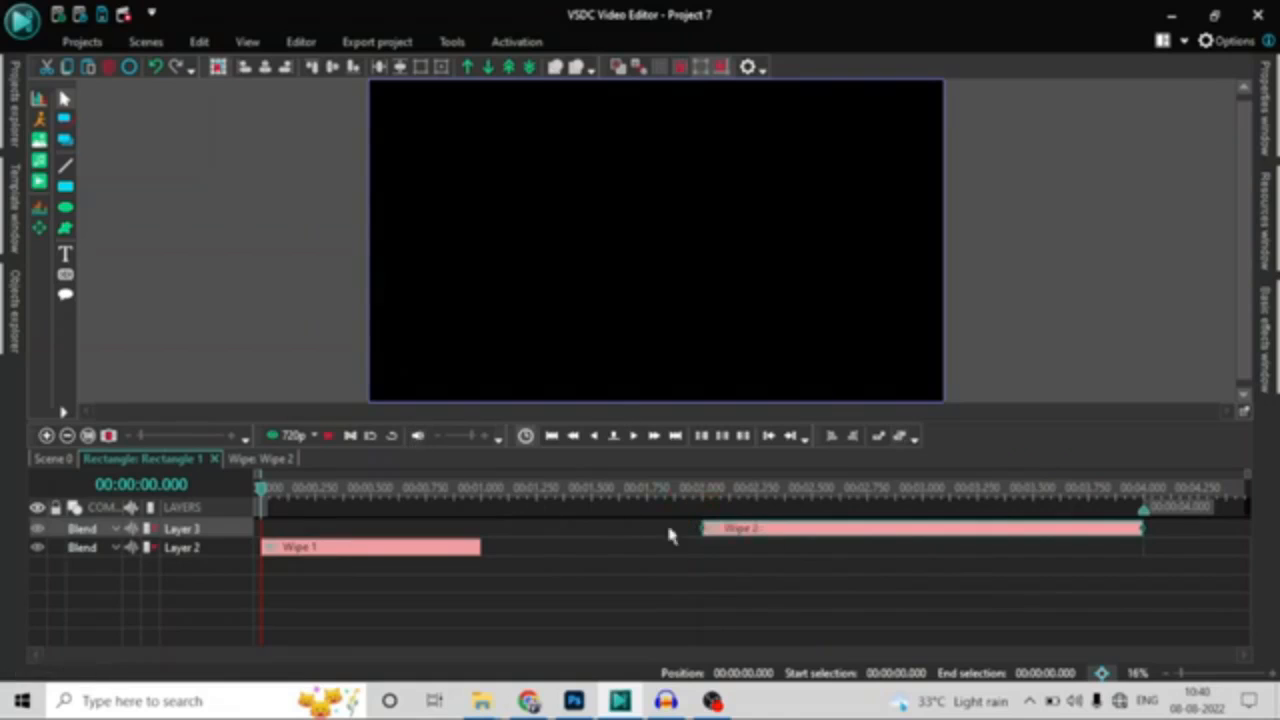
Step: Set the Directly option of the Wipe 2 transition to False in its properties and deselect the transition
right_click(716, 530)
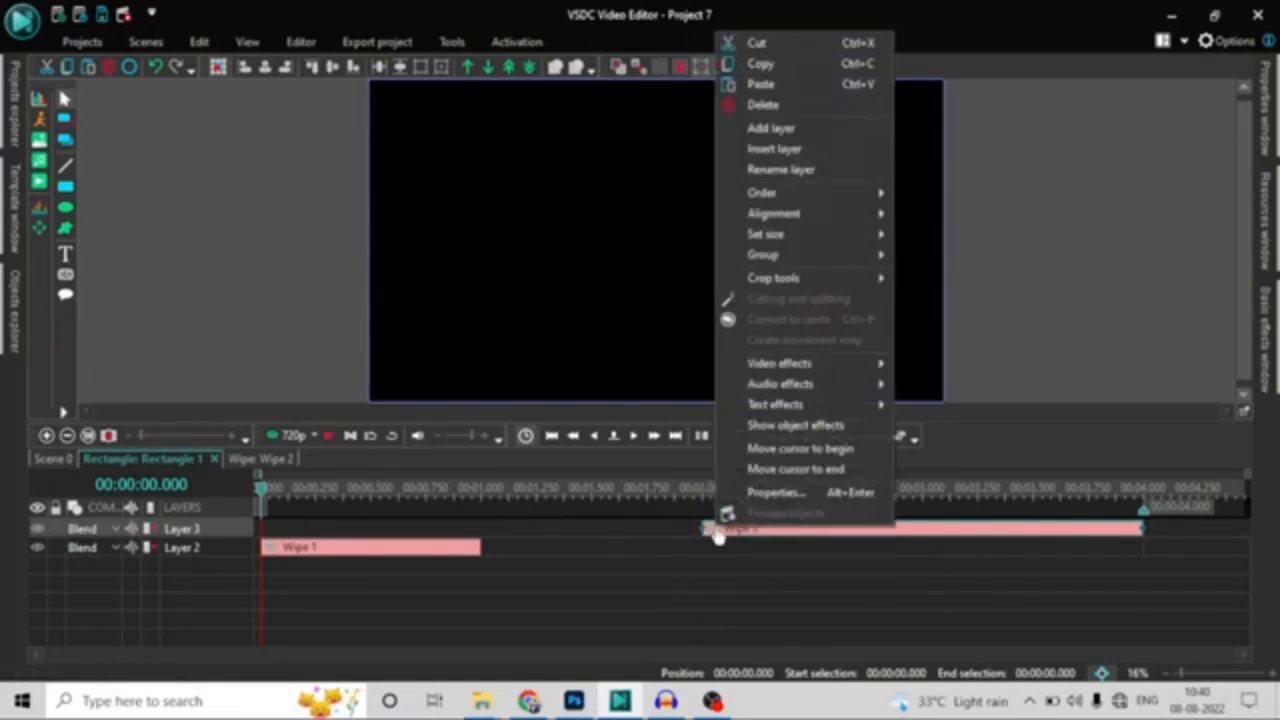
click(766, 494)
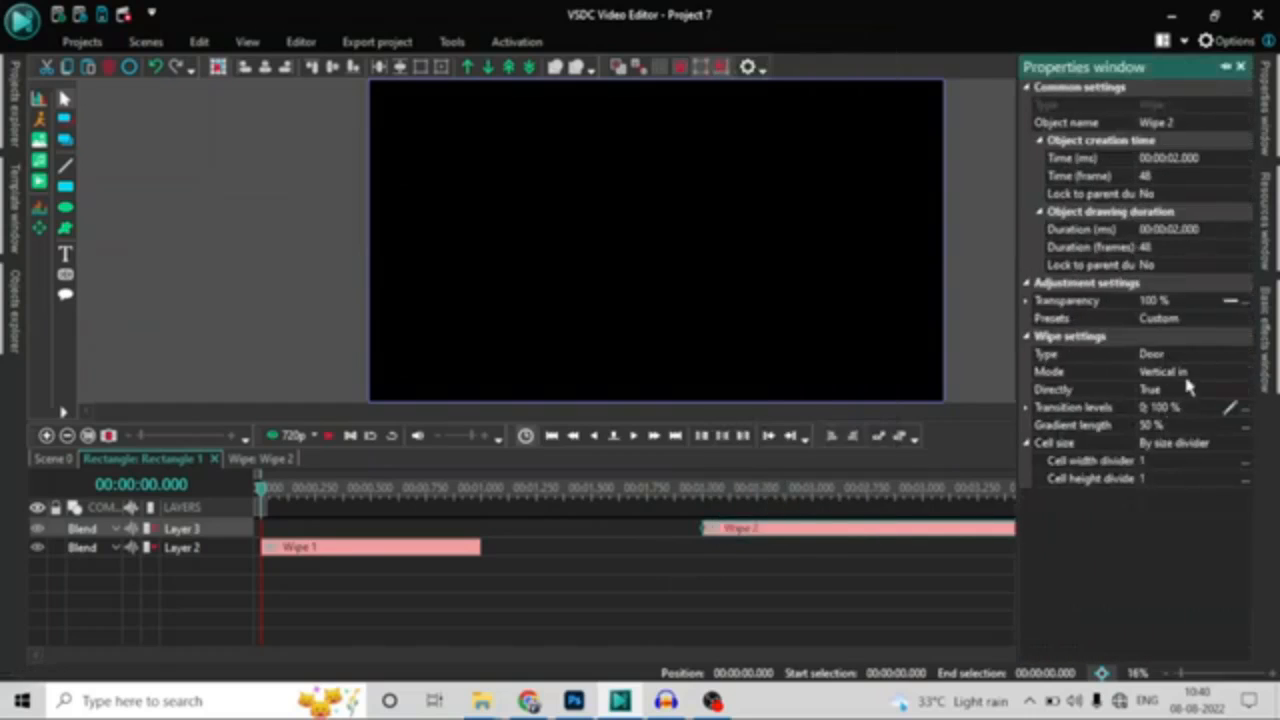
click(1194, 384)
click(1245, 390)
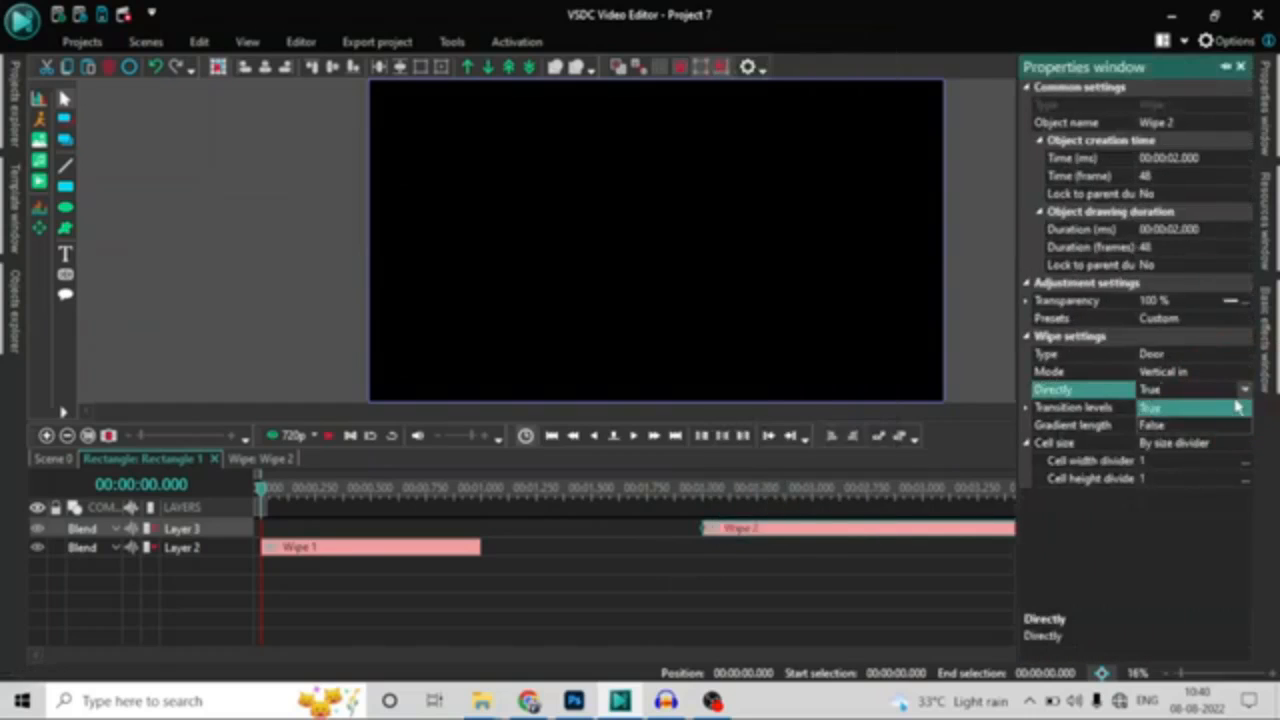
click(1183, 426)
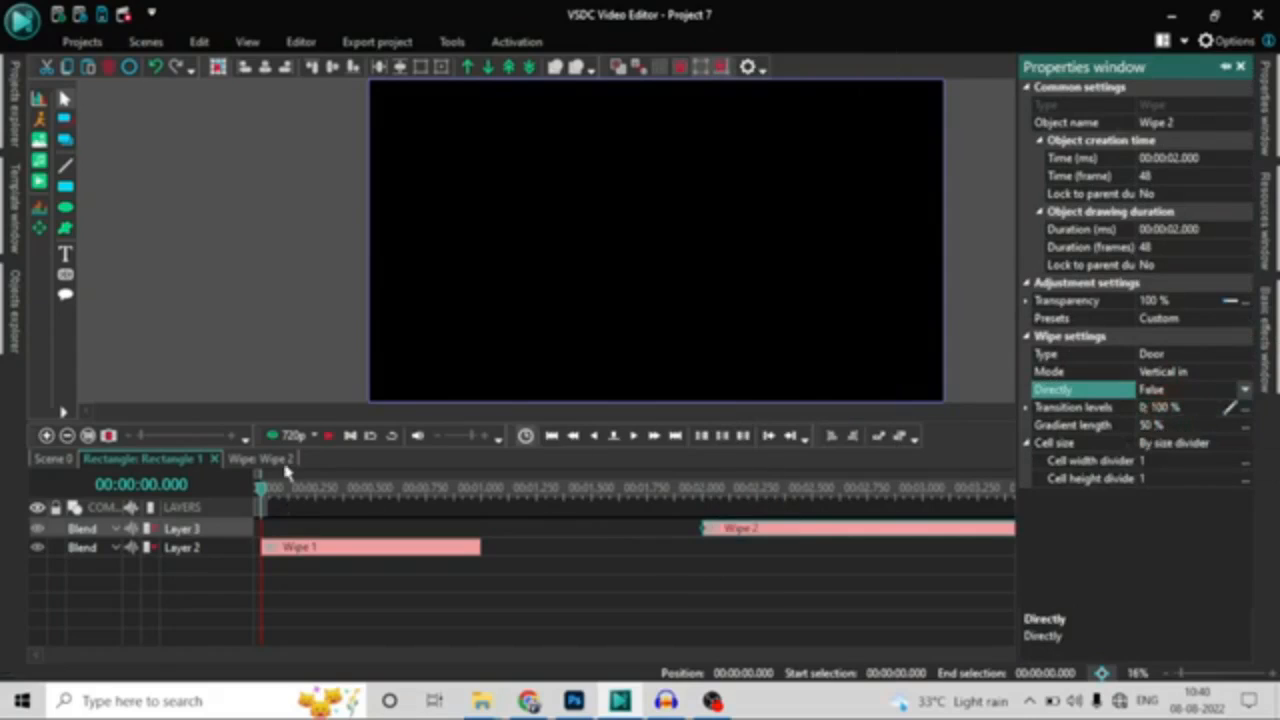
click(158, 266)
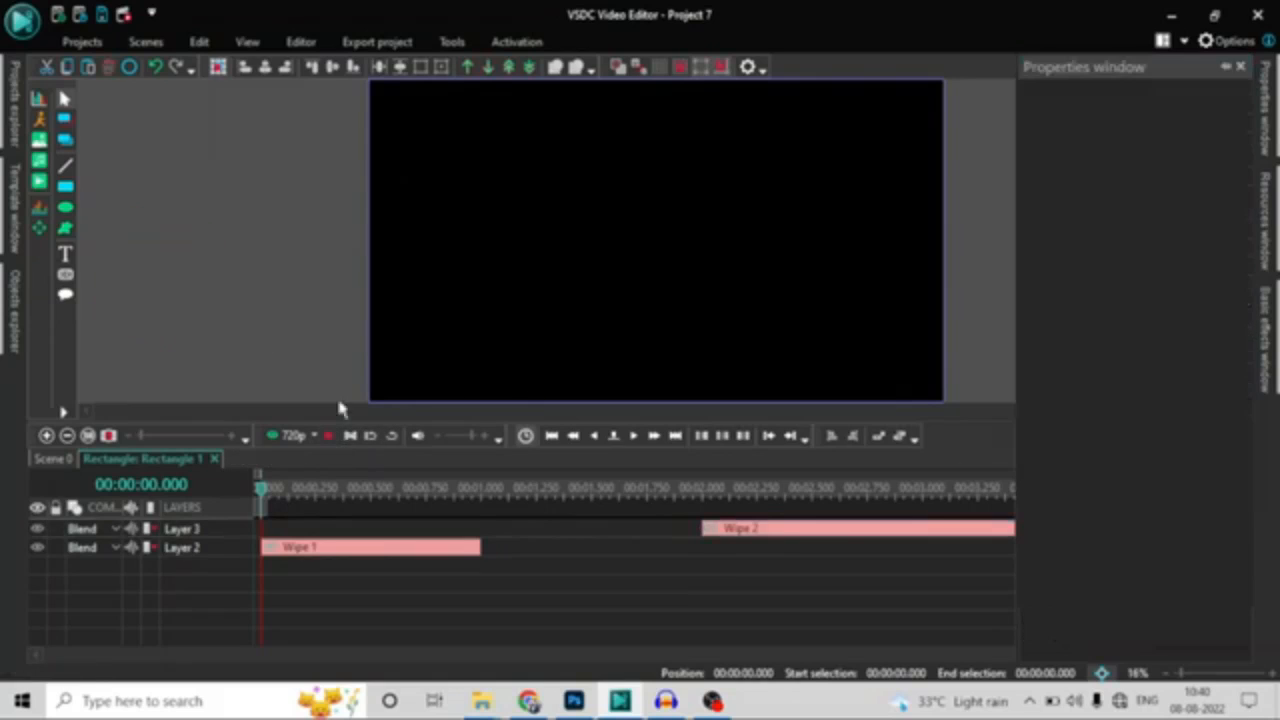
Step: Preview both wipes on the rectangle from the start of the timeline and go back to Scene 0
click(329, 438)
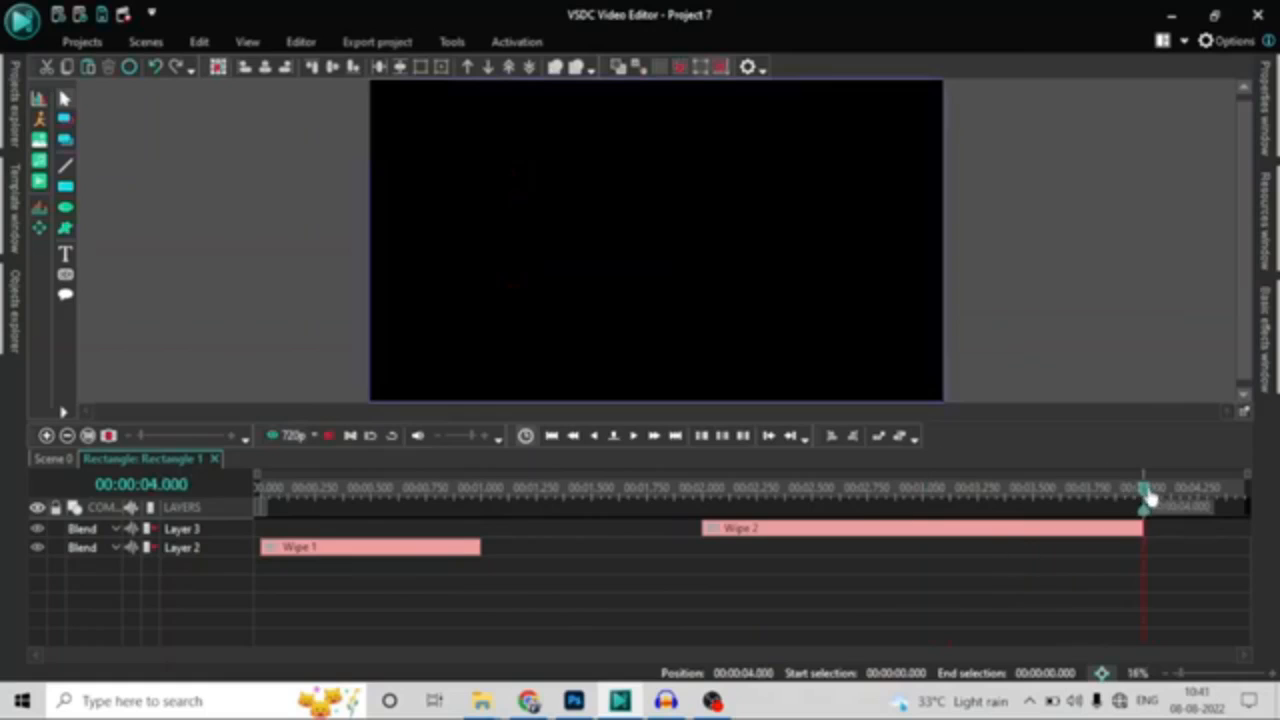
drag(1148, 497, 3, 582)
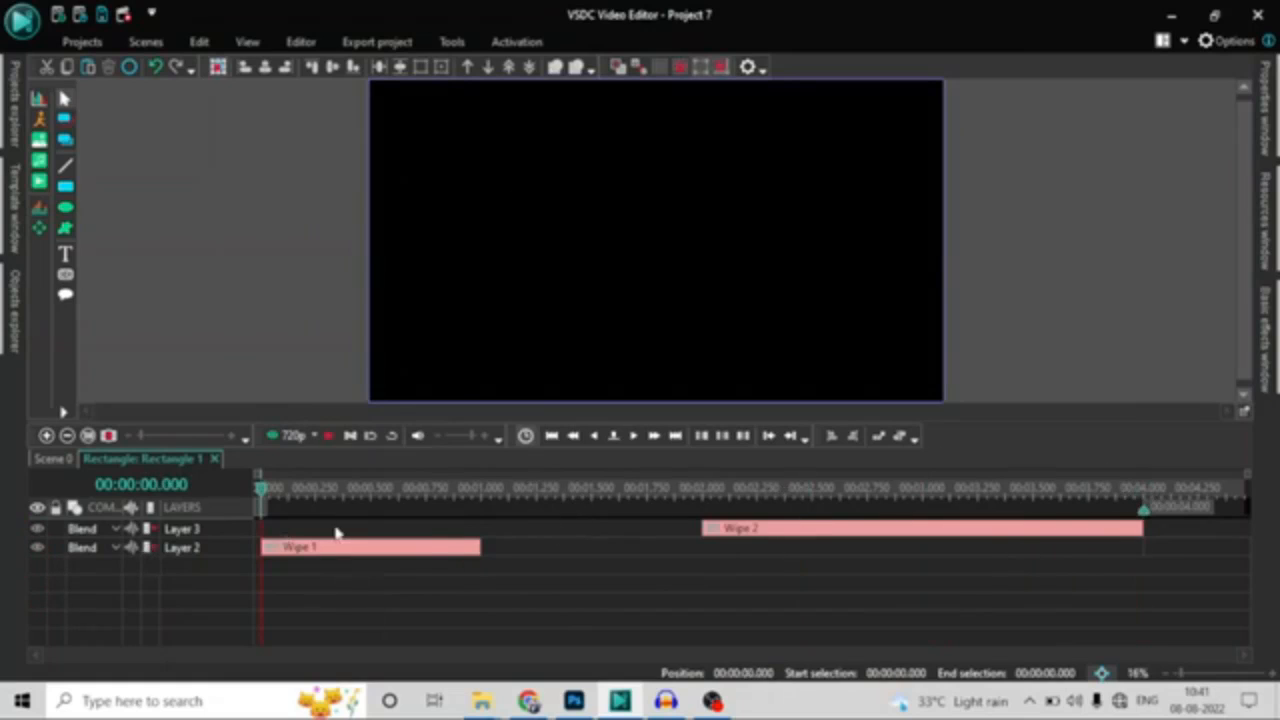
click(45, 459)
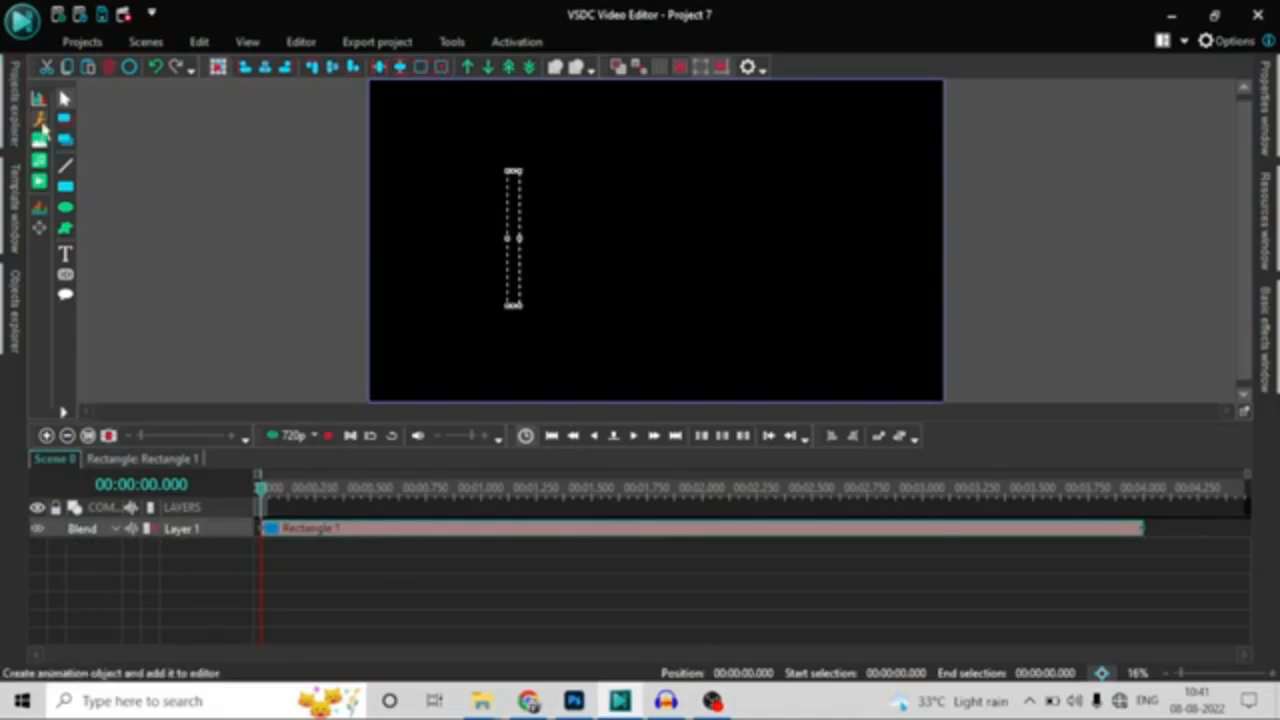
Step: Add a text object from the cursor position on a new layer, drawn beside the bar, reading KAM DZYN
click(65, 258)
click(118, 256)
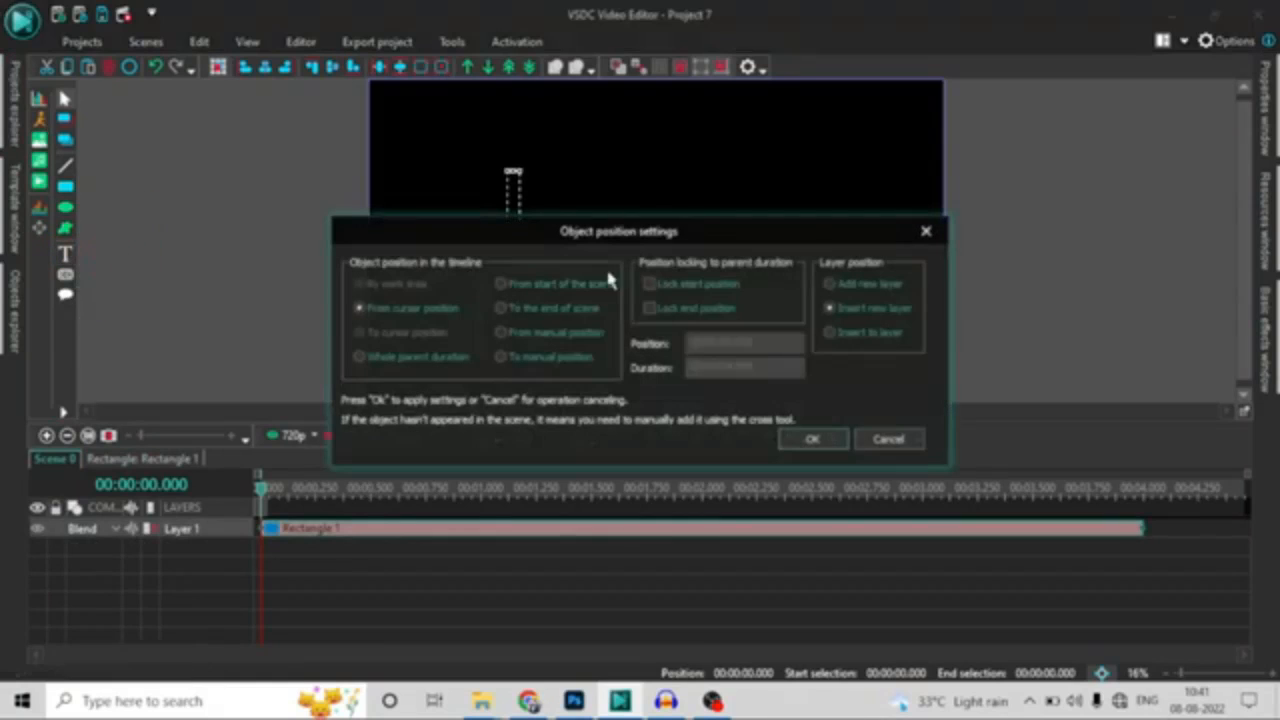
click(814, 441)
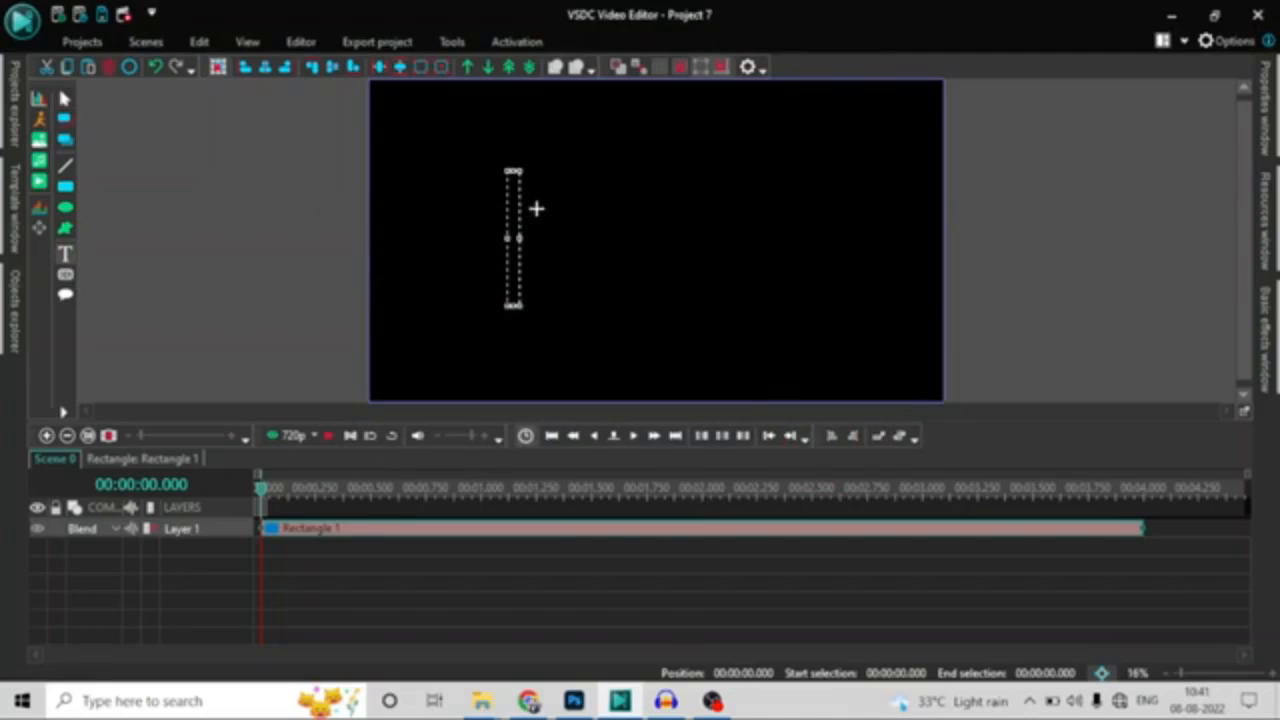
drag(537, 201, 797, 274)
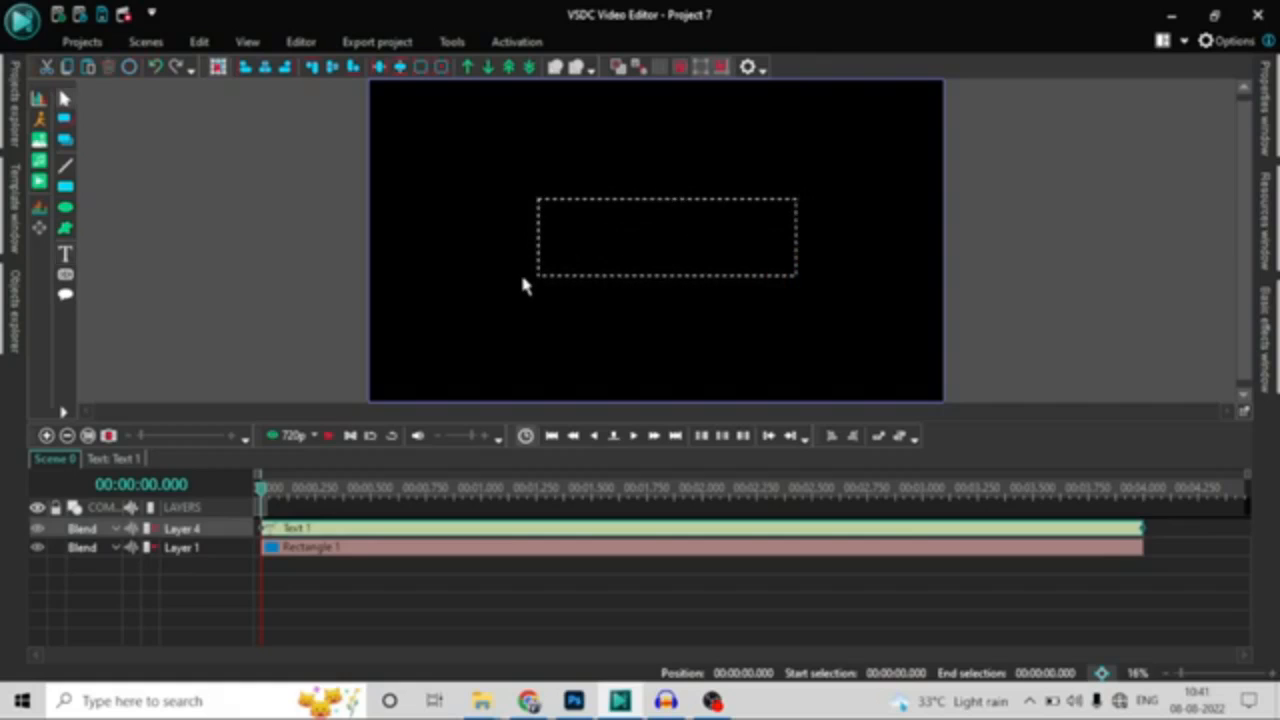
text(K)
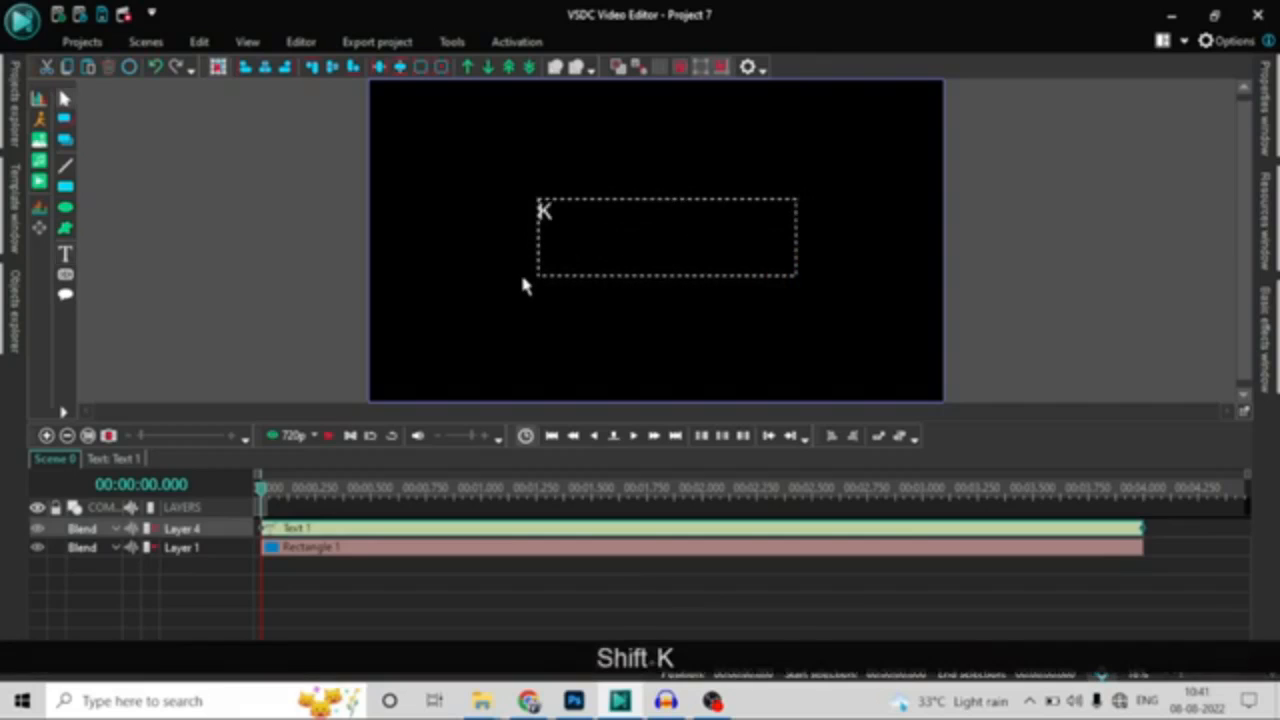
text(AM D)
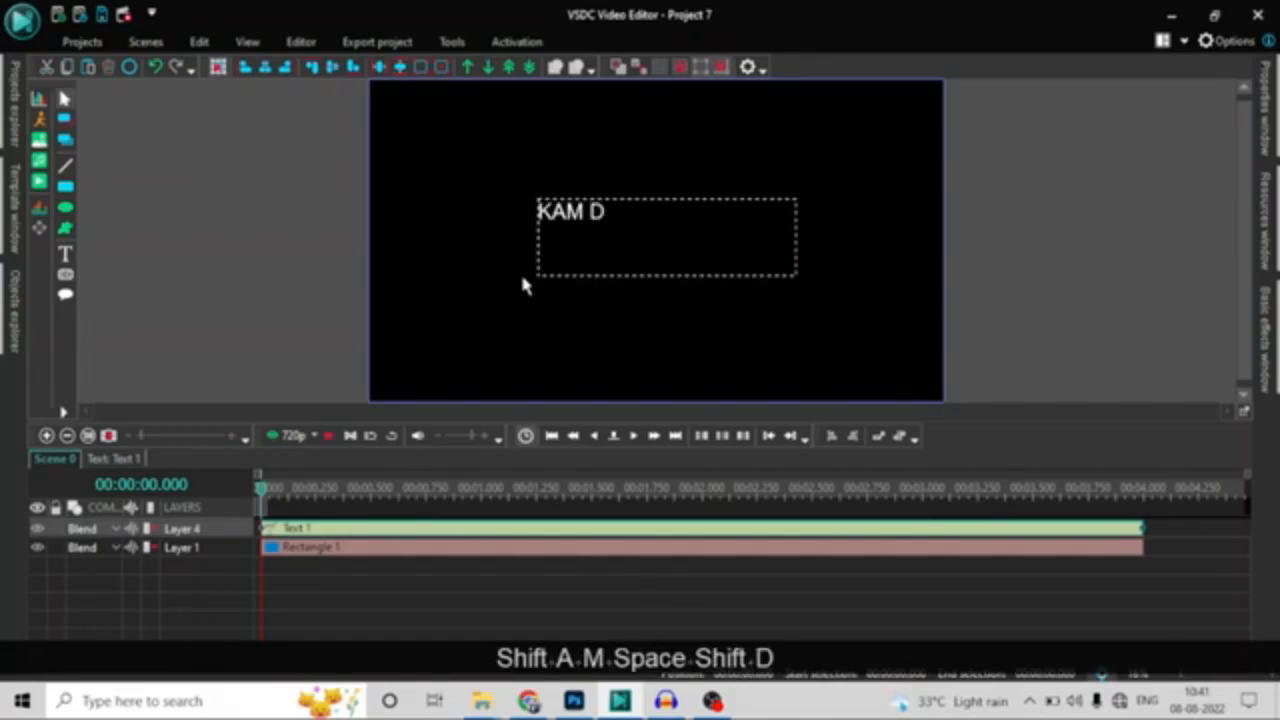
text(ZYN)
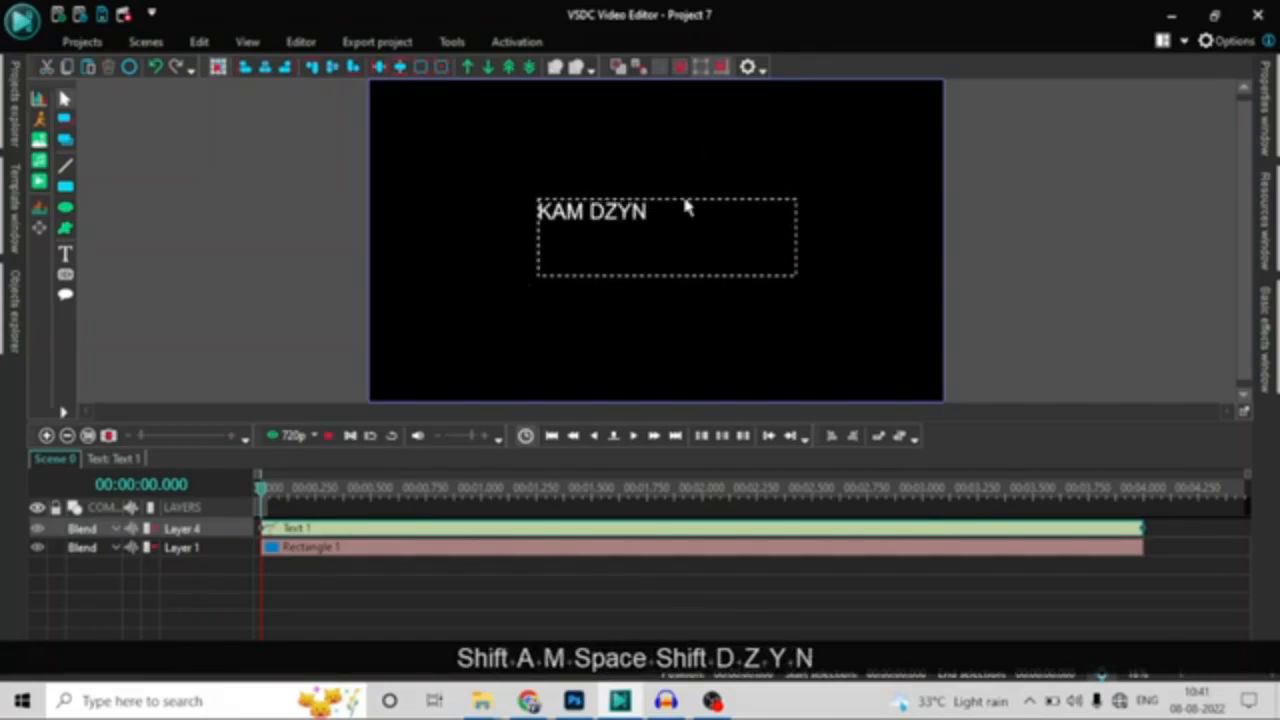
Step: Select all of the KAM DZYN text and increase its character spacing to 60 px
drag(653, 232, 418, 191)
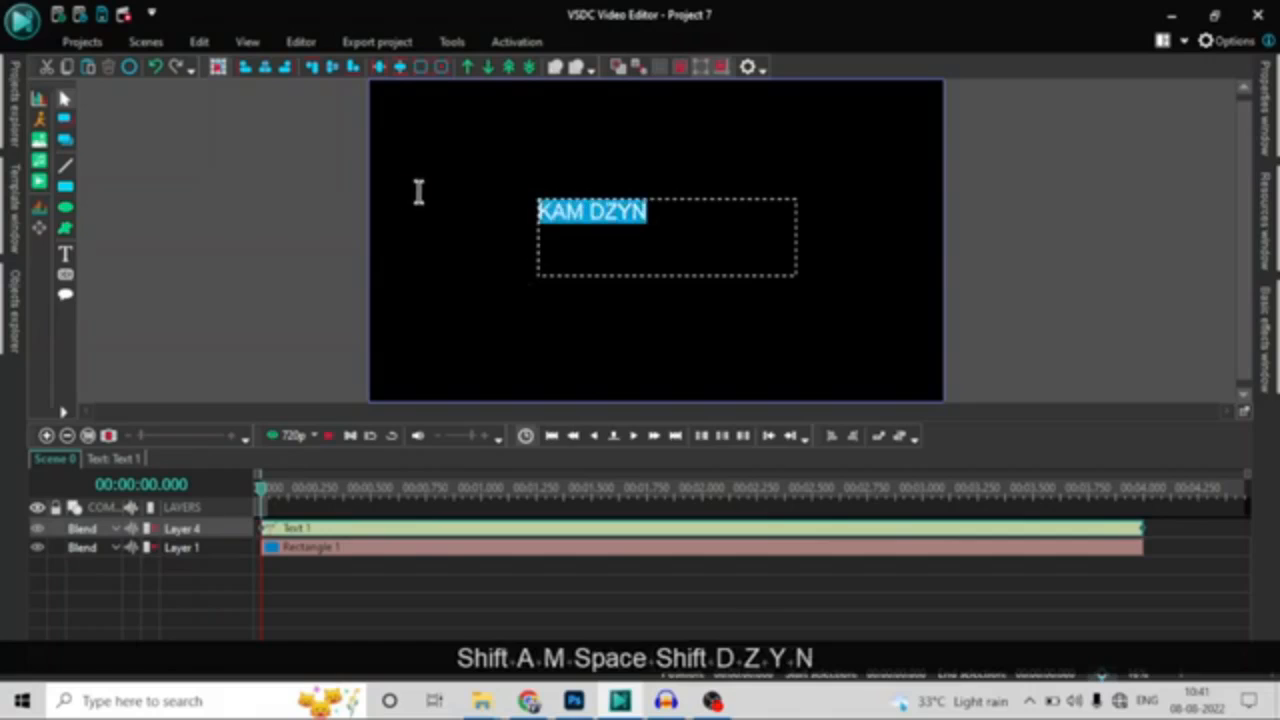
click(292, 44)
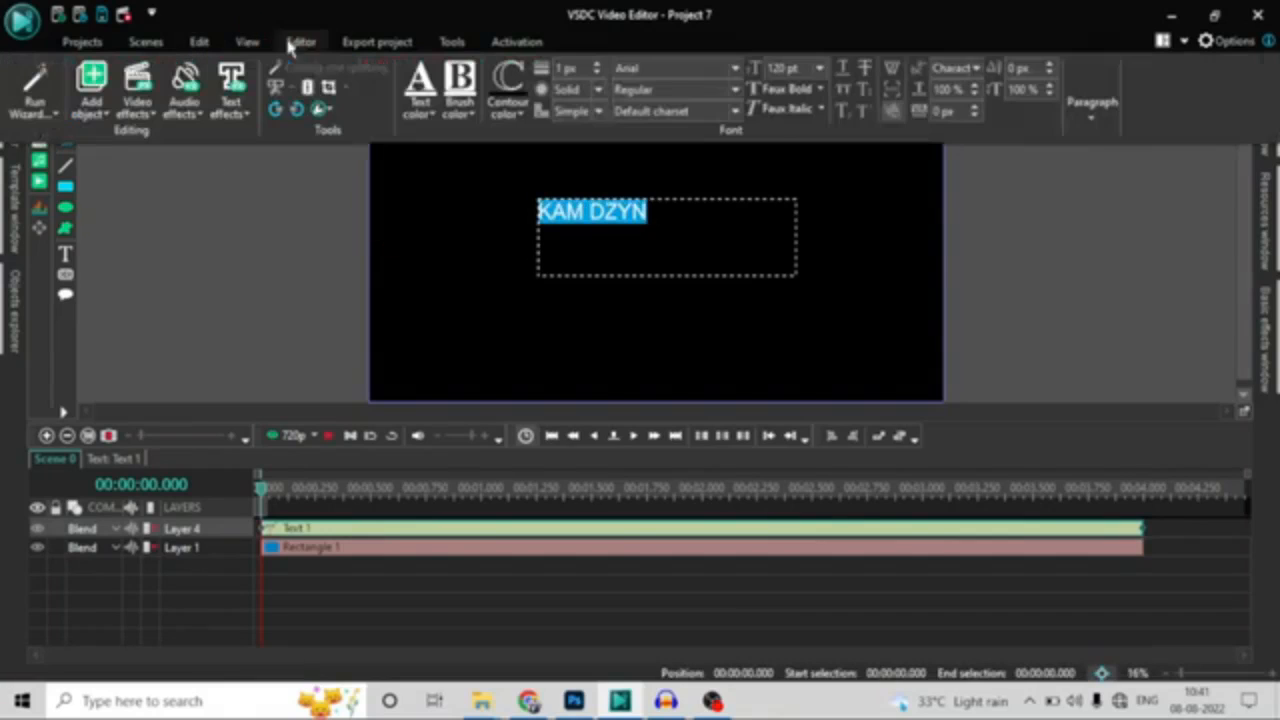
click(977, 106)
click(977, 106)
click(977, 106)
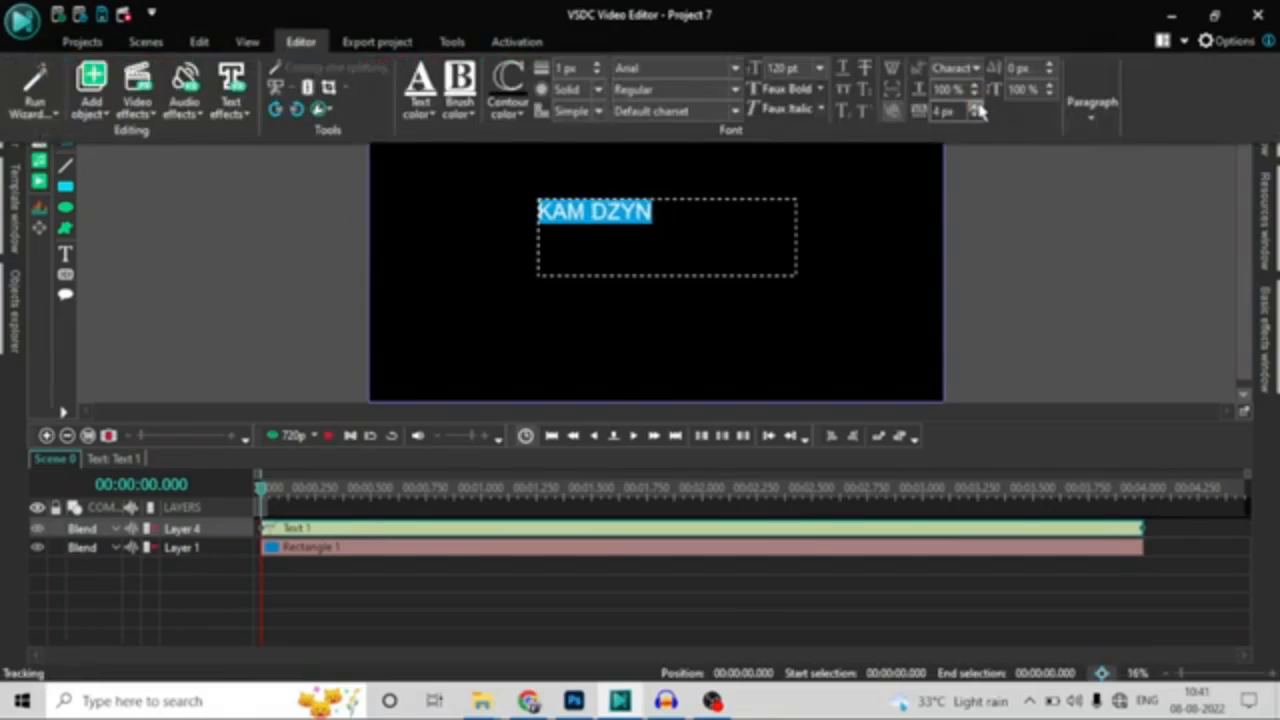
click(977, 106)
click(977, 106)
click(977, 106)
click(977, 106)
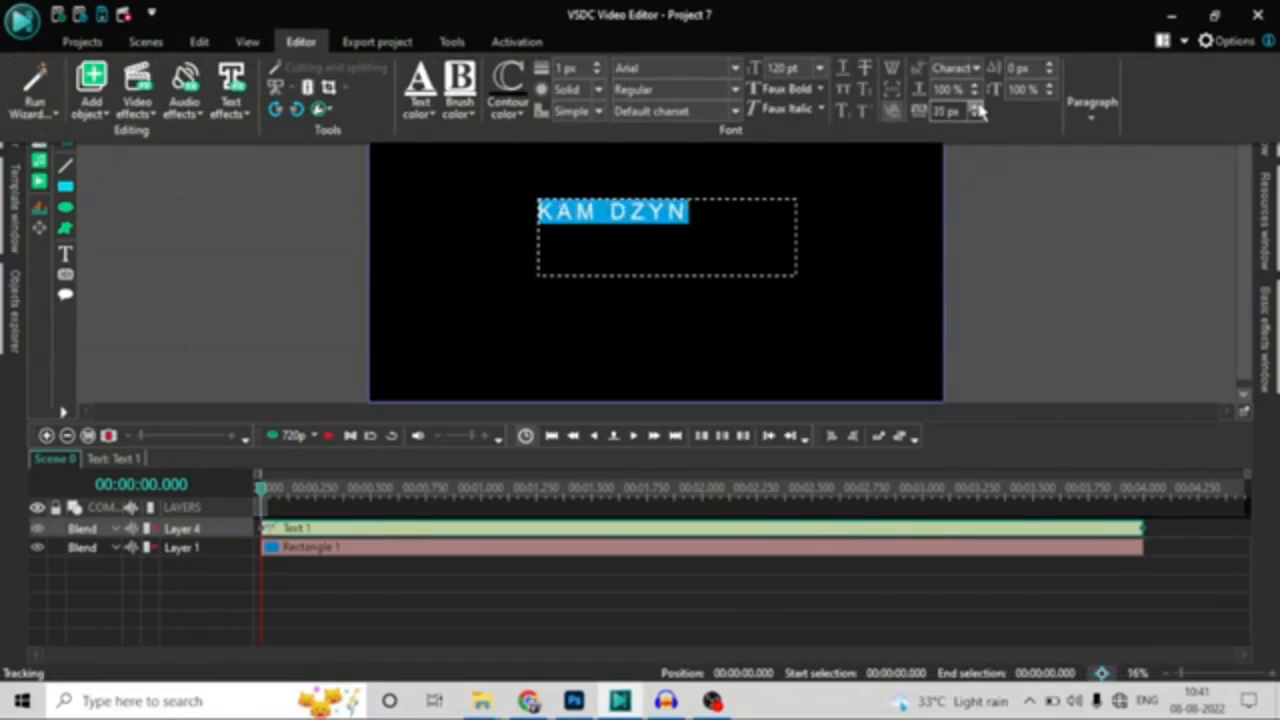
click(977, 106)
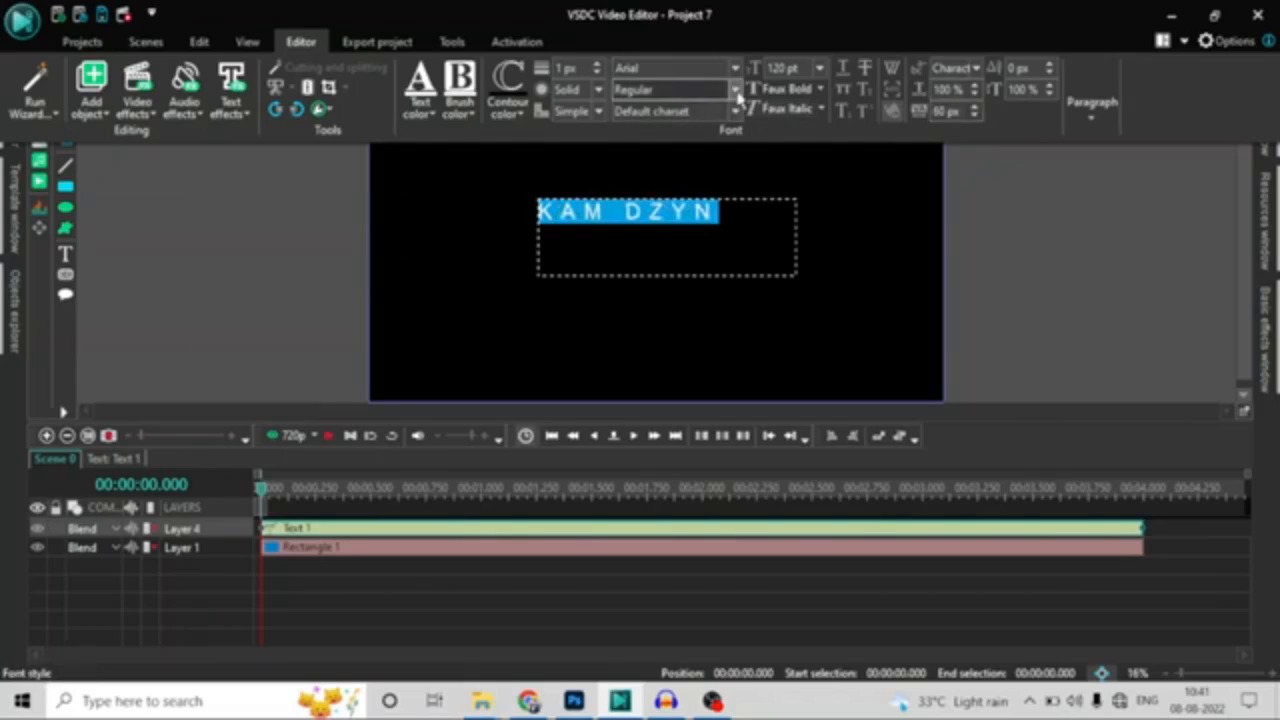
Step: Set the KAM DZYN text to 192 pt in the Arial Black font and leave text editing
click(818, 69)
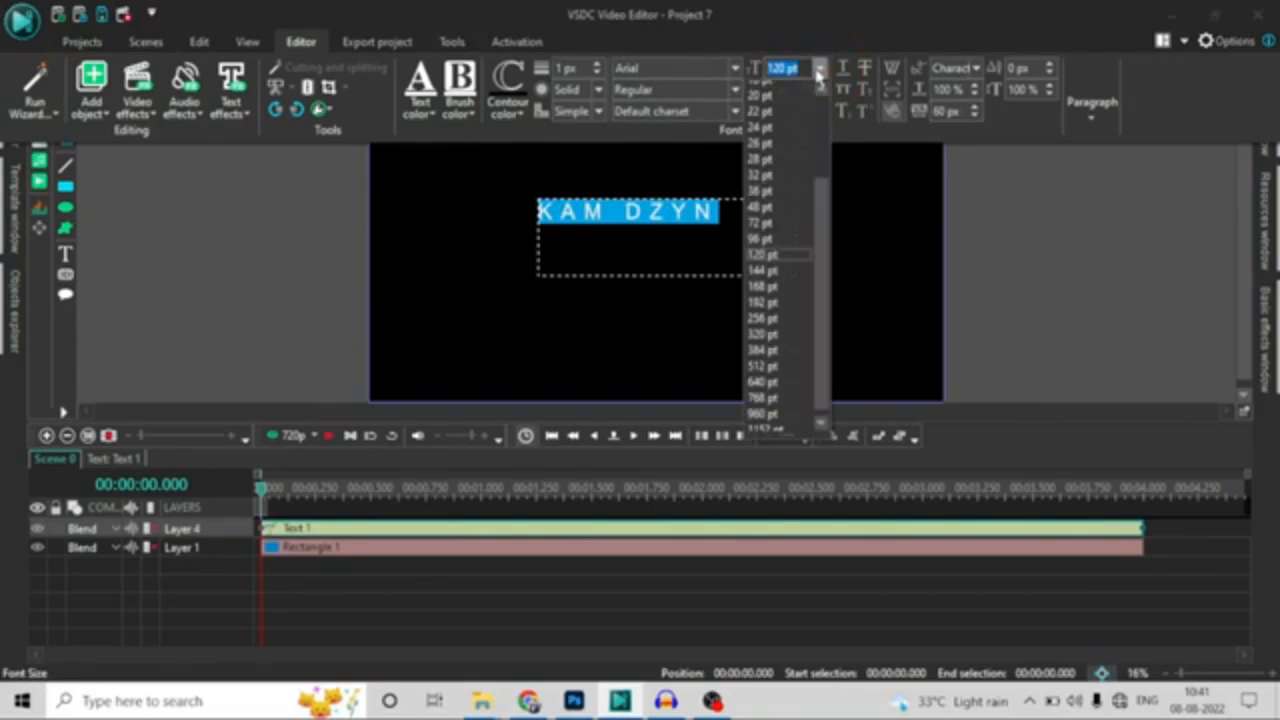
click(778, 306)
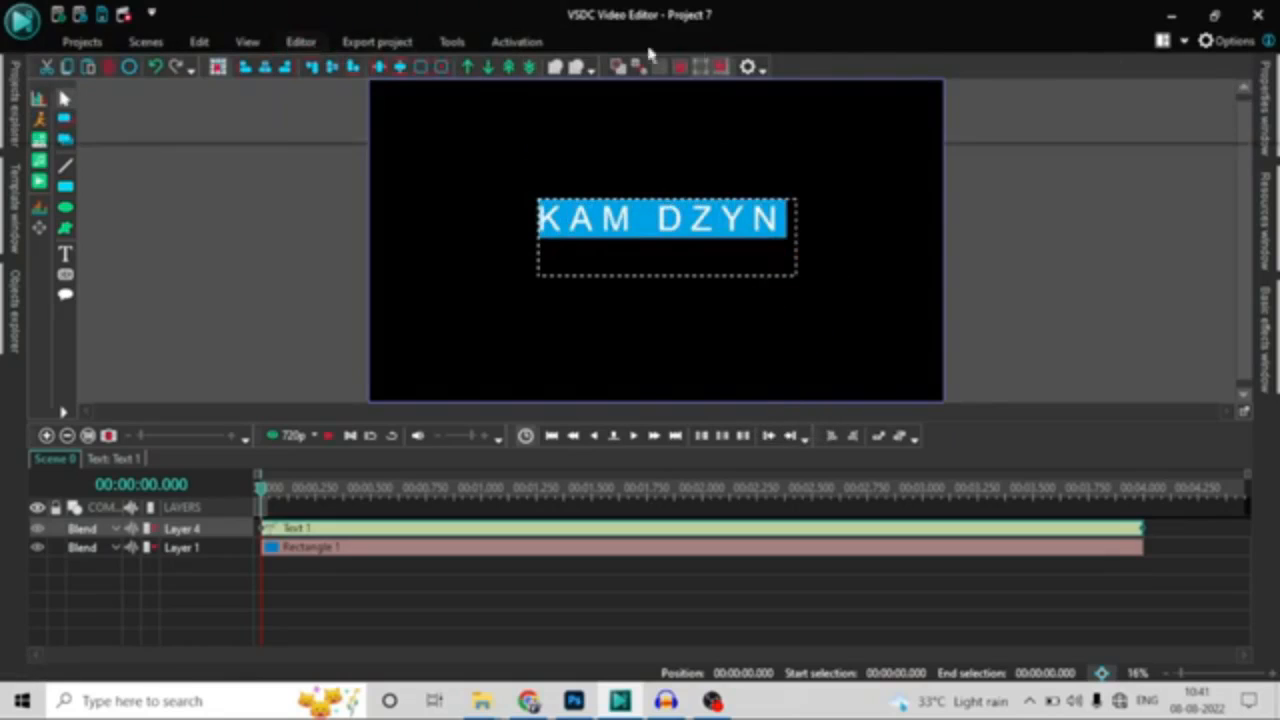
click(301, 41)
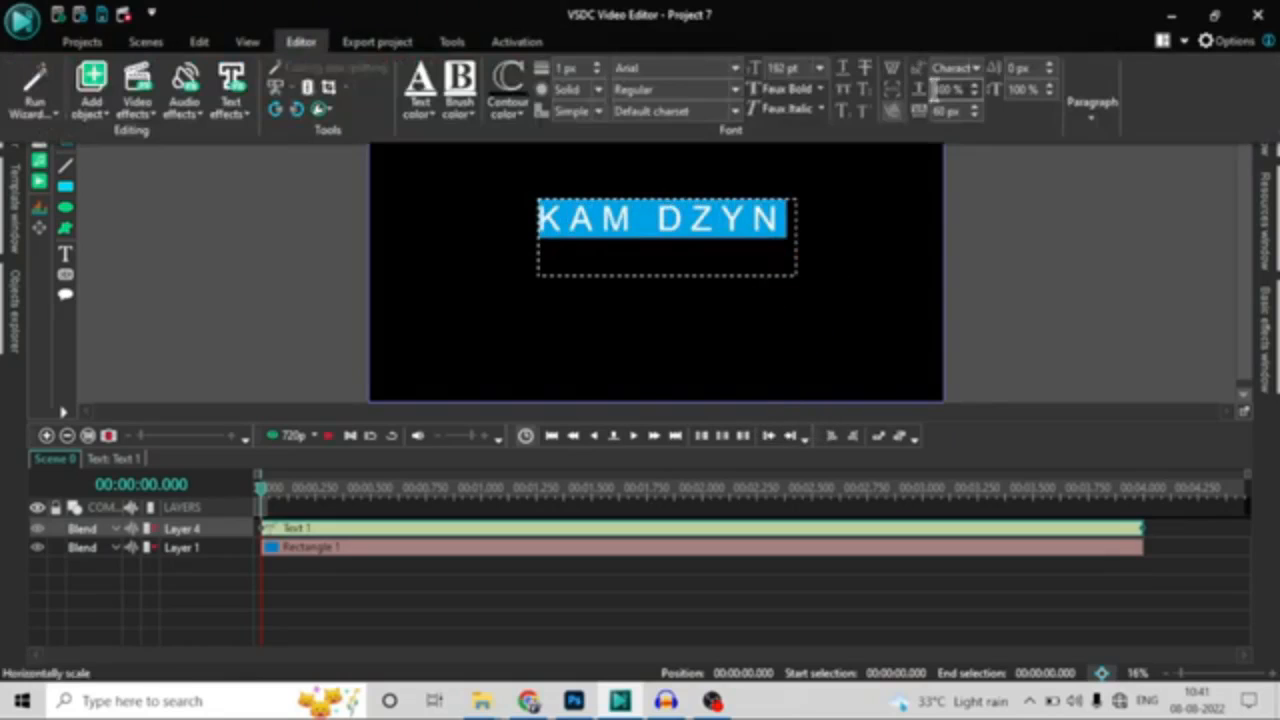
click(820, 90)
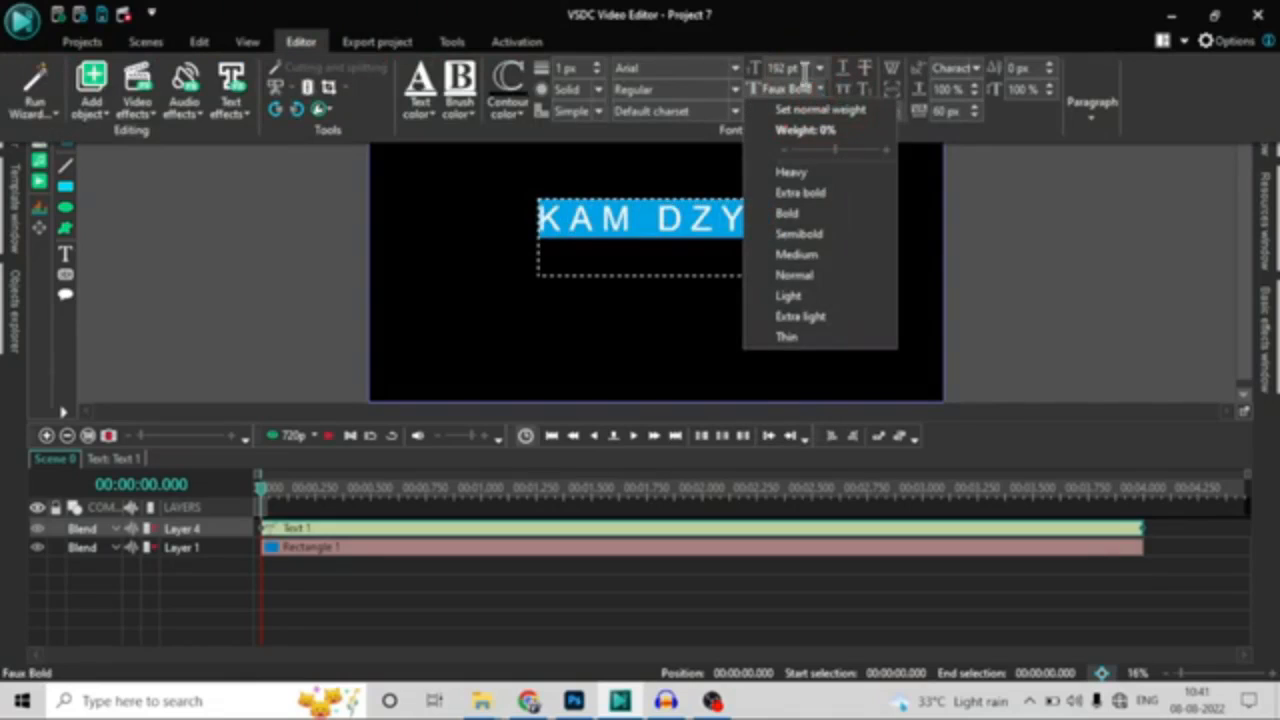
click(736, 69)
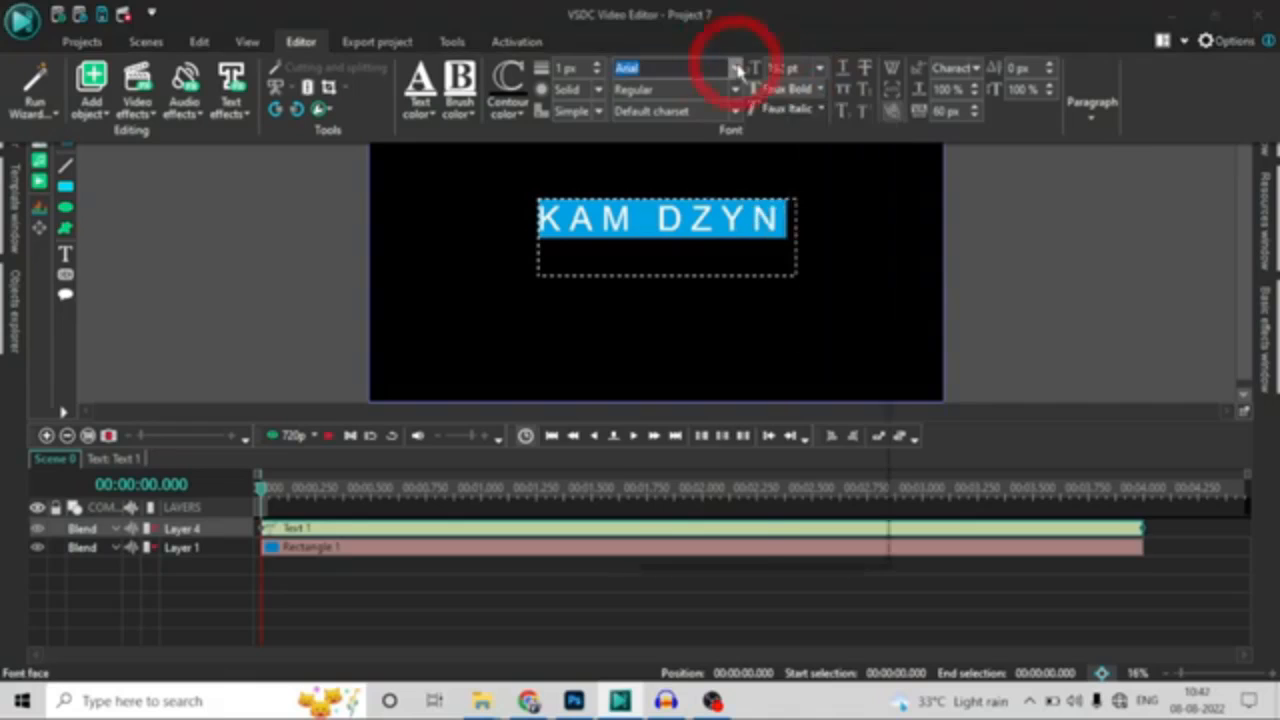
click(736, 69)
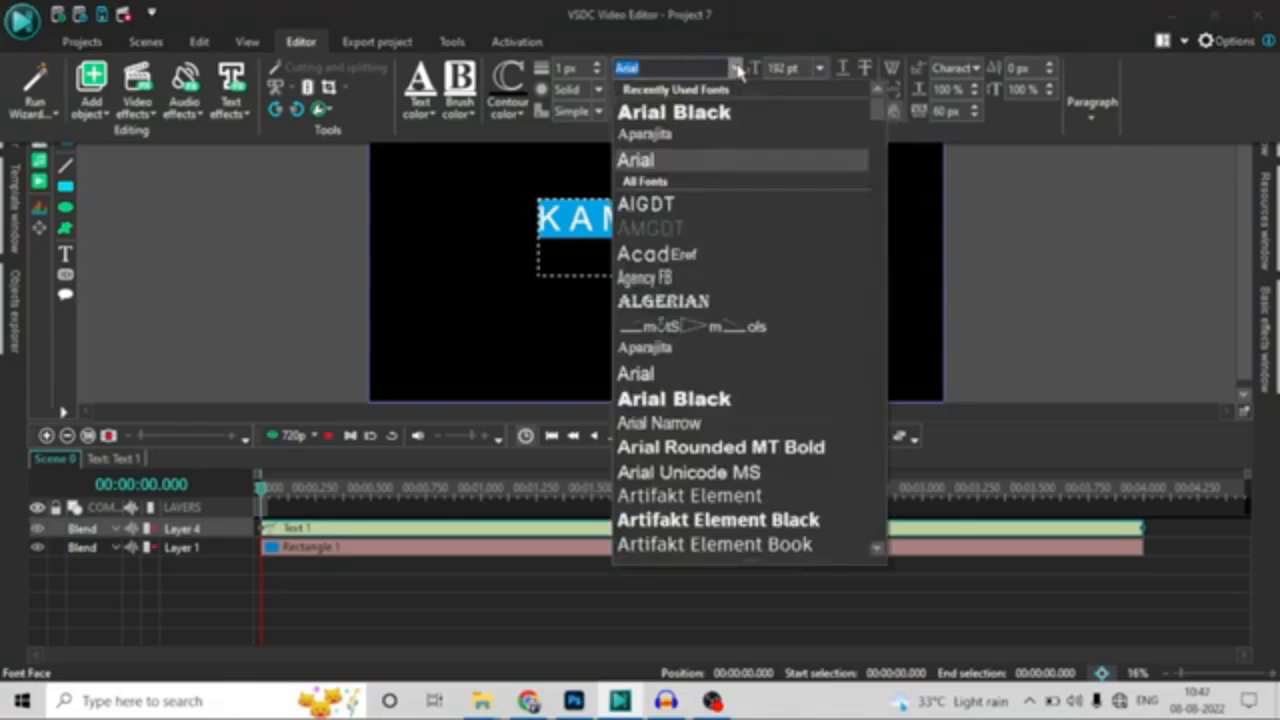
click(652, 110)
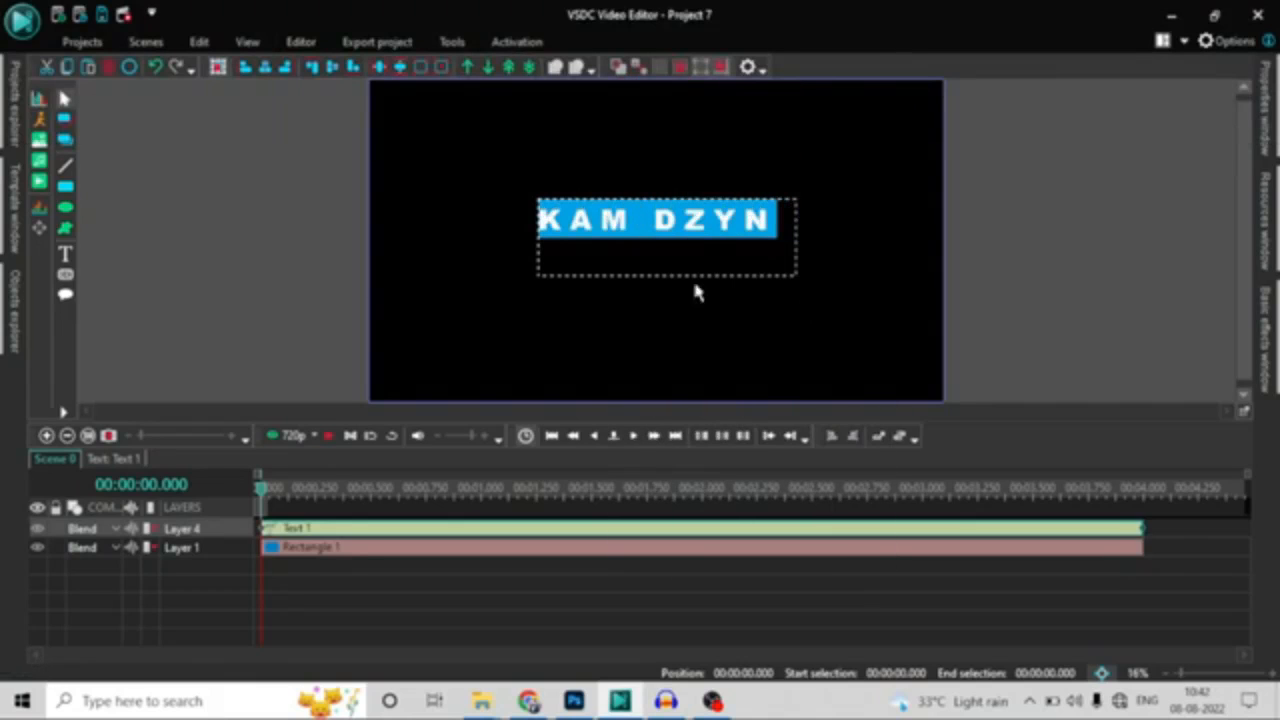
click(220, 194)
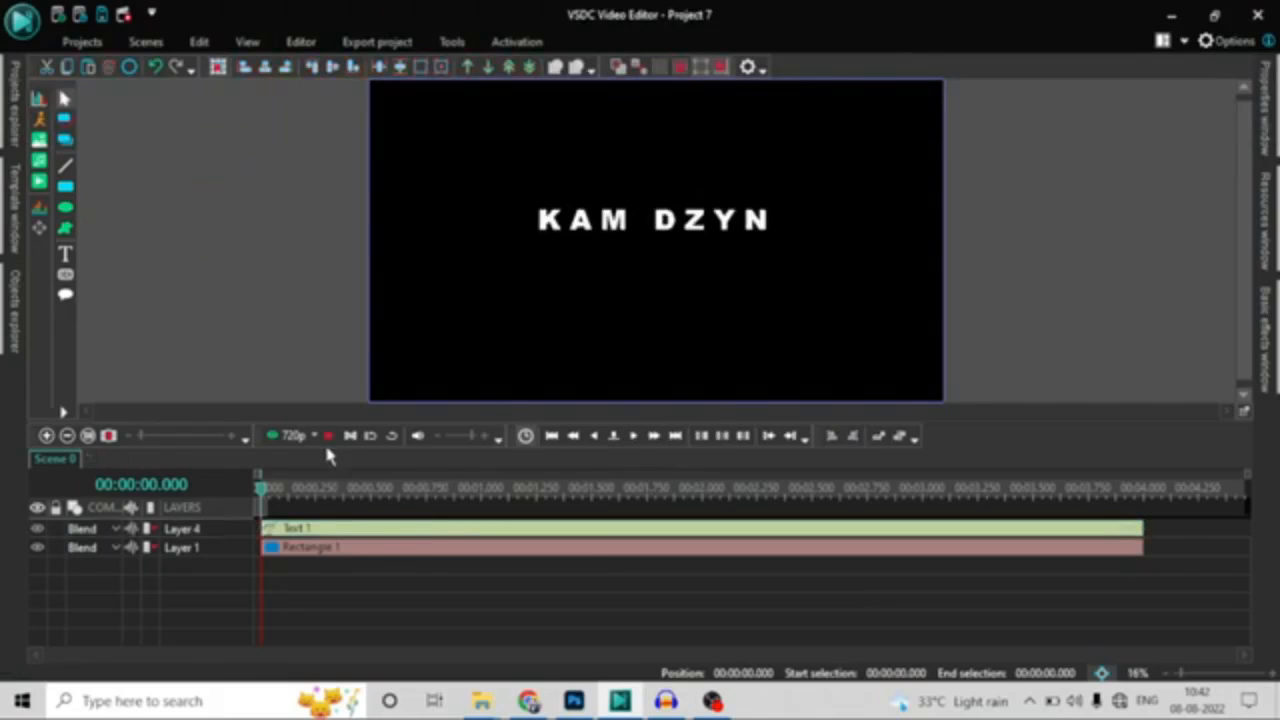
Step: Apply a Push transition to the Text 1 object, starting from the cursor position
click(397, 531)
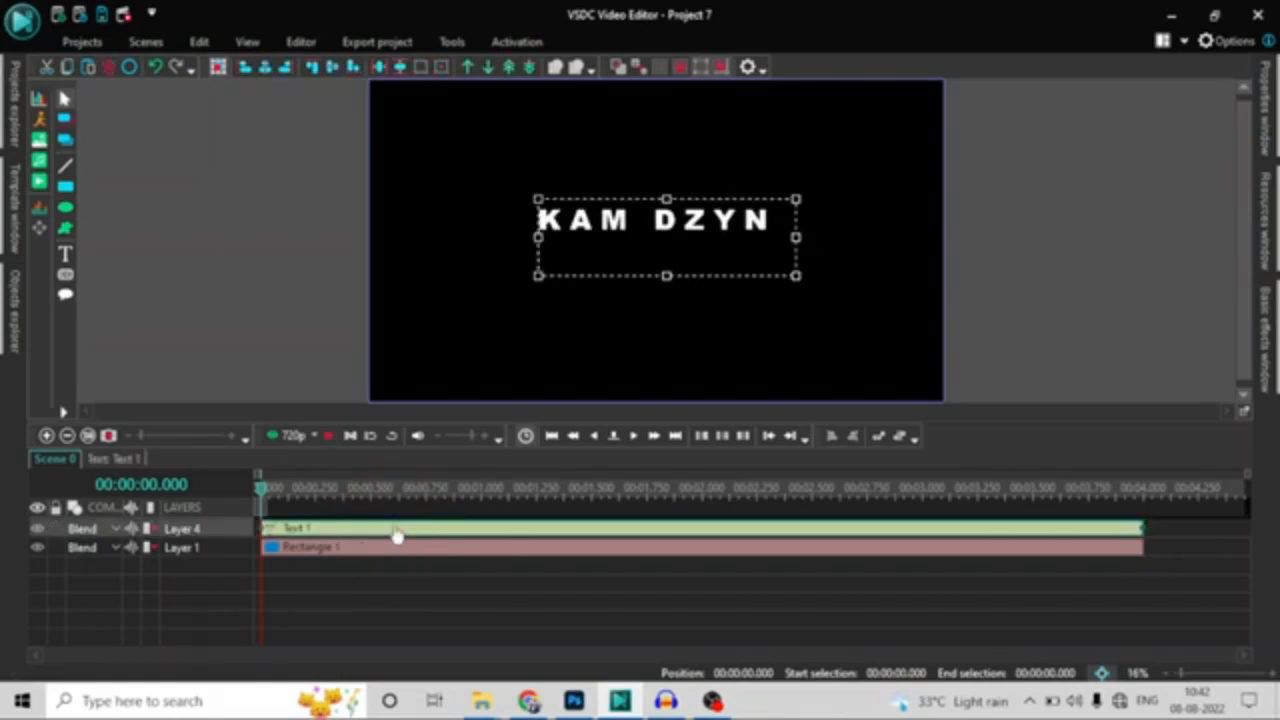
right_click(397, 535)
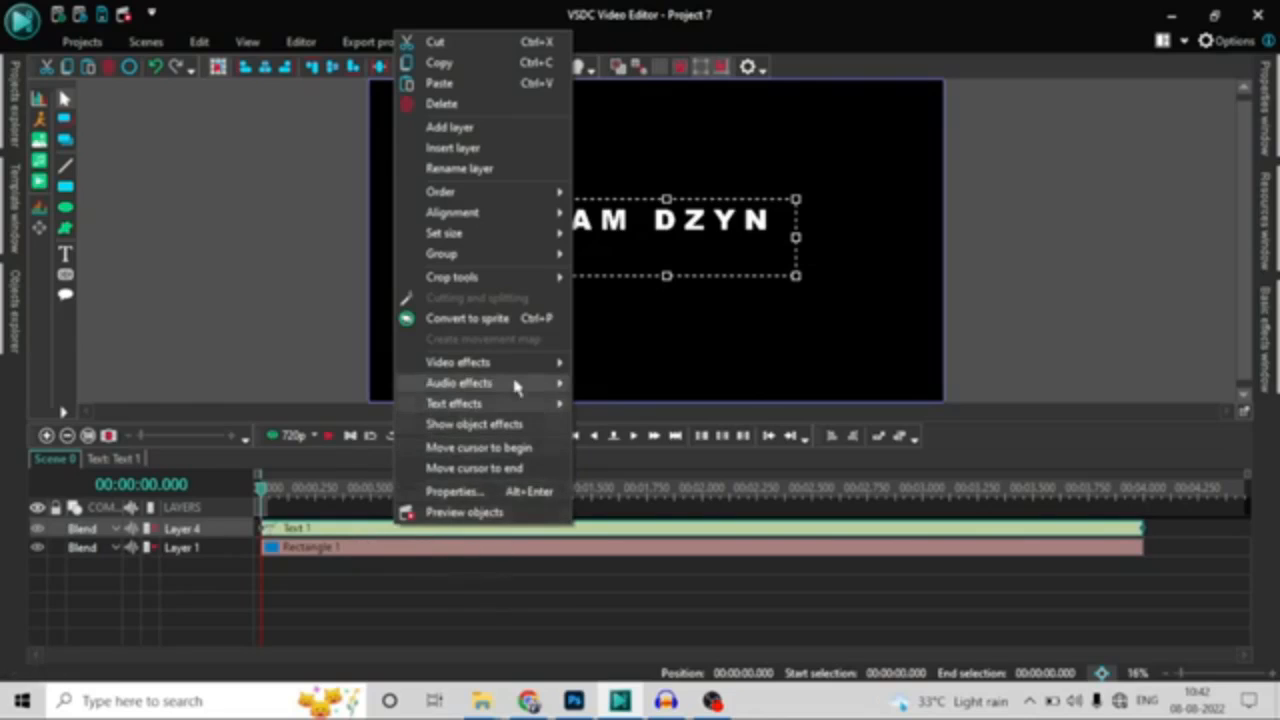
mouse_move(545, 362)
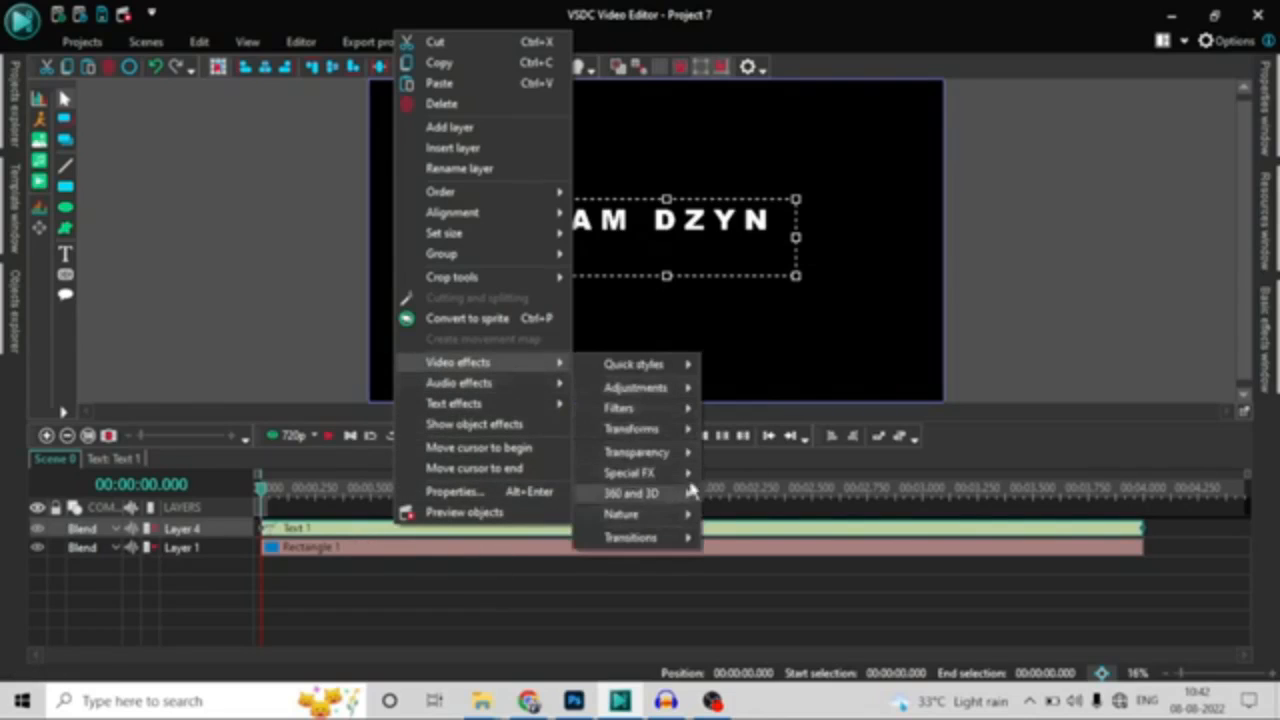
mouse_move(688, 540)
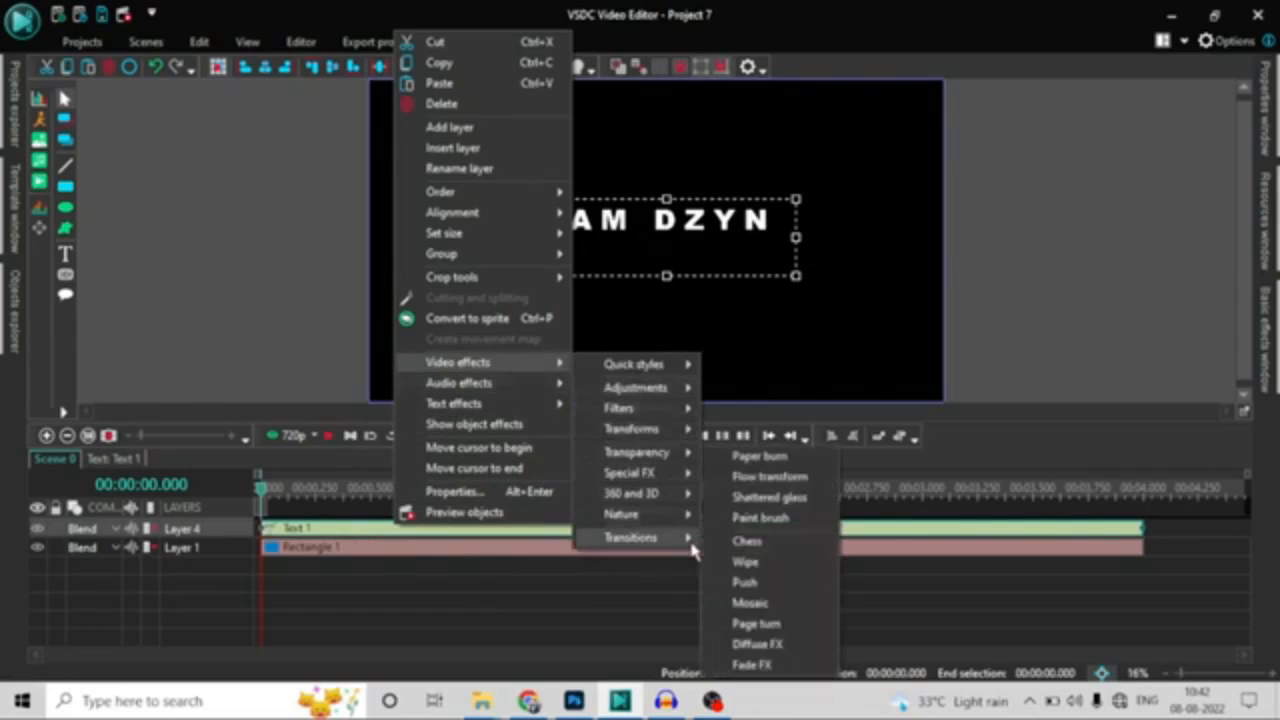
click(745, 582)
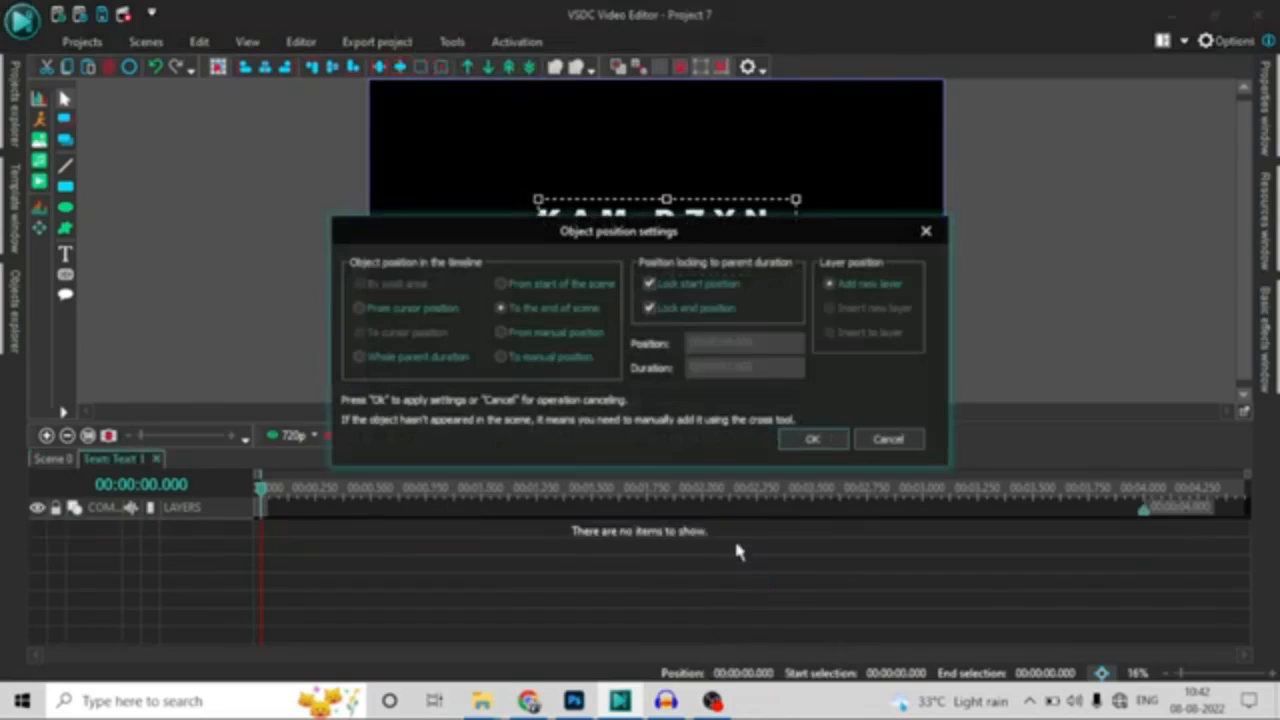
click(360, 310)
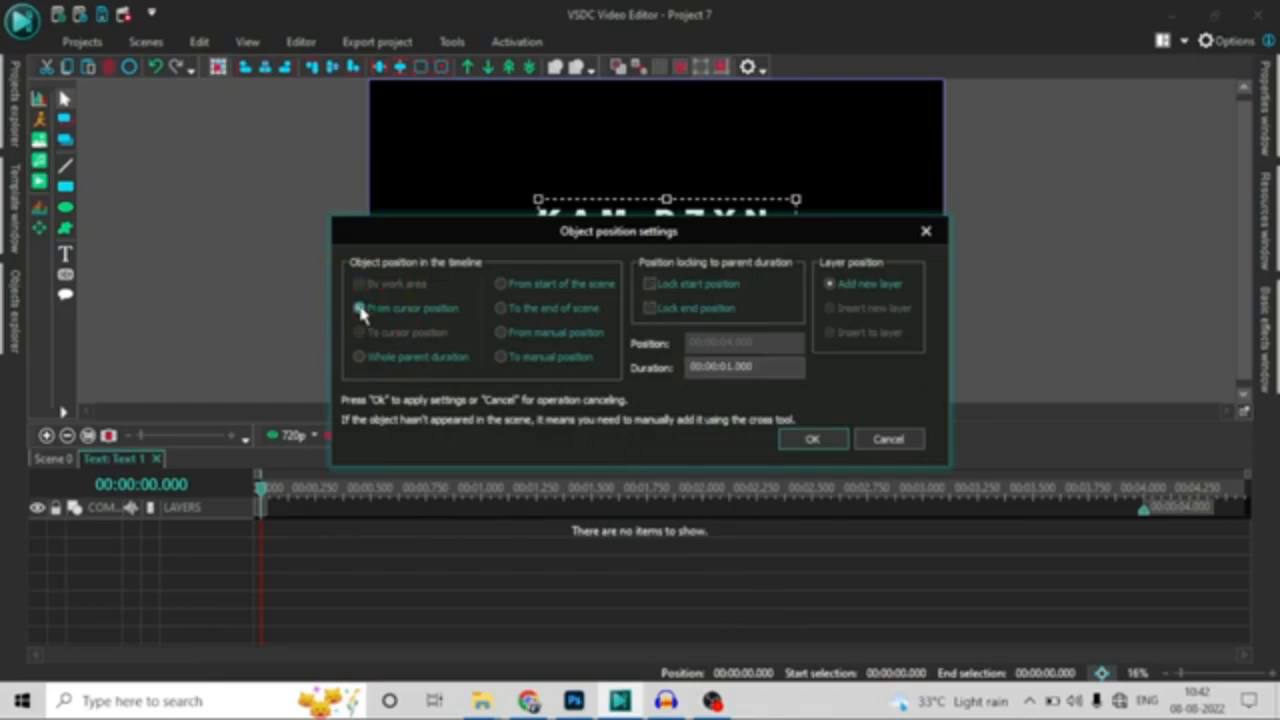
click(801, 447)
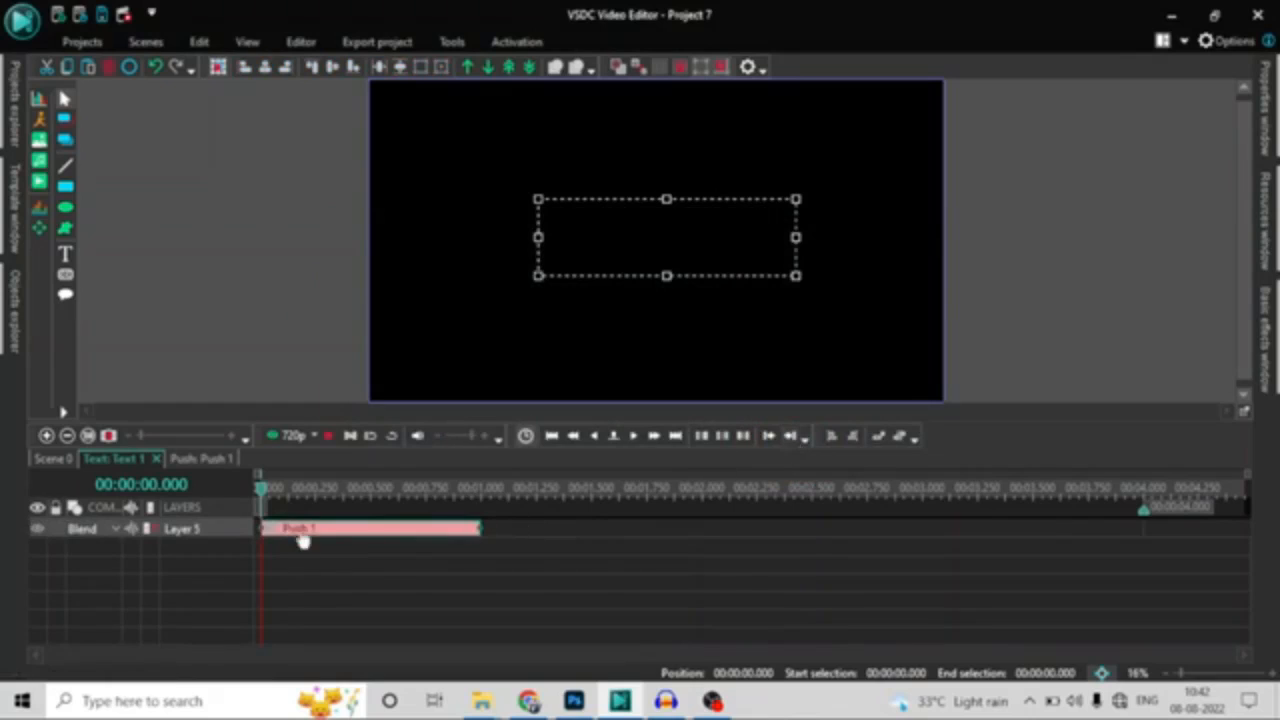
Step: Preview the text's push transition with the bar and return the playhead to the start
click(328, 436)
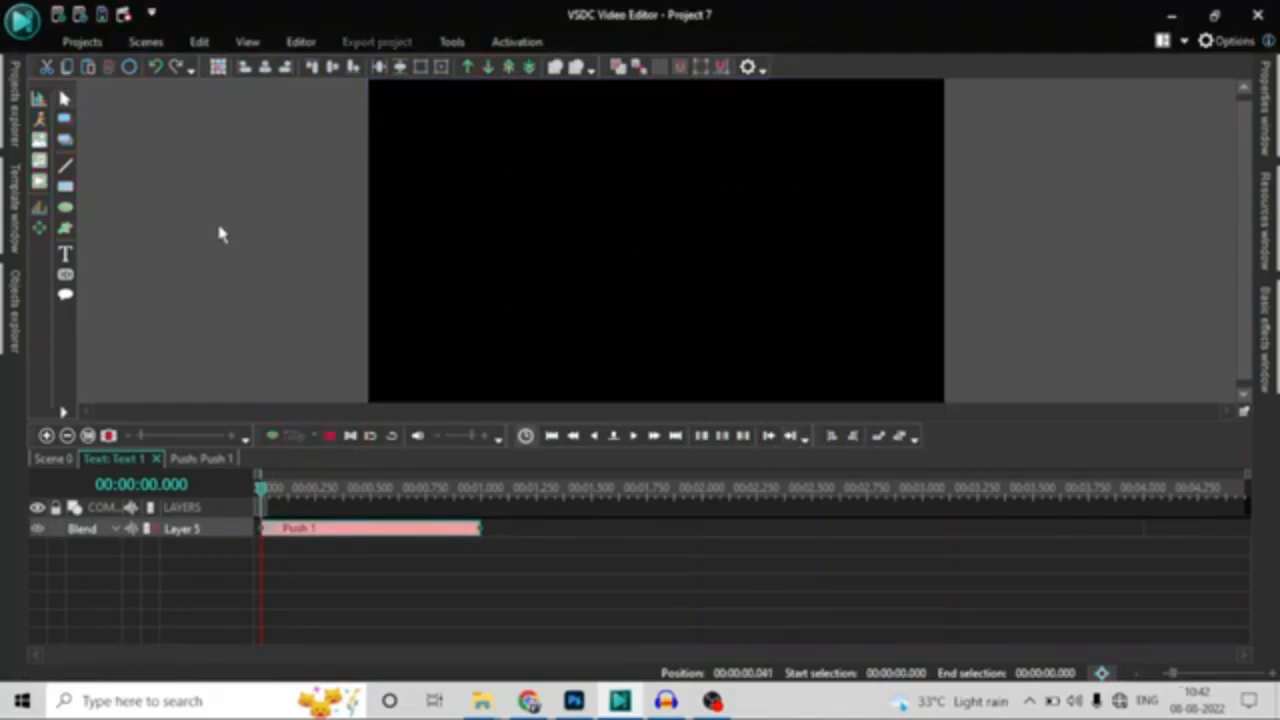
click(329, 436)
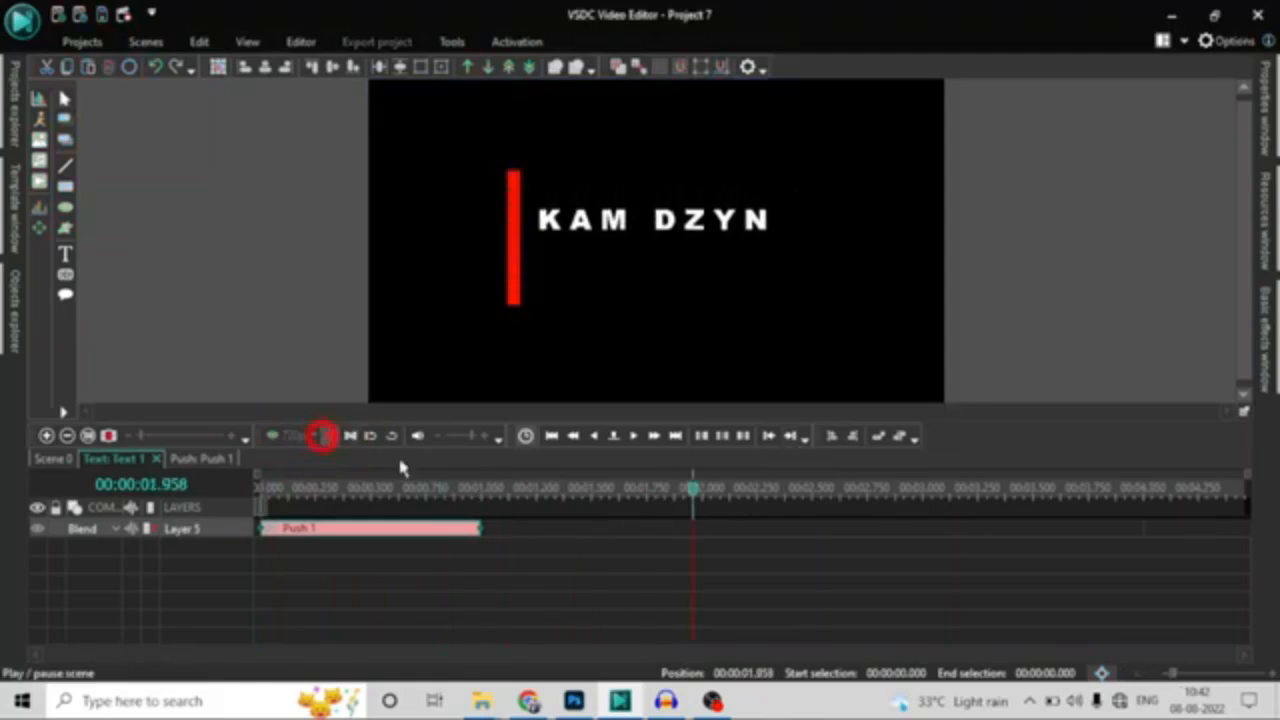
drag(694, 490, 91, 537)
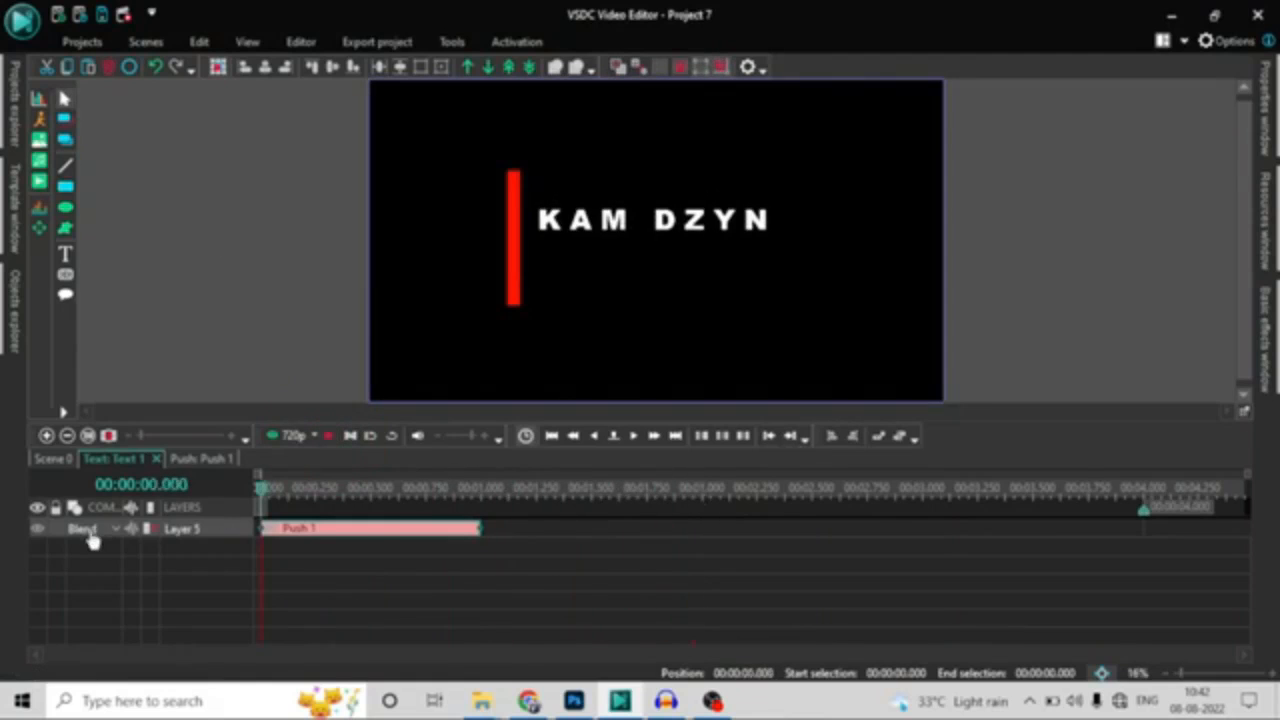
Step: Set the Type of the Push 1 transition to Side in its properties and preview the animation
right_click(356, 530)
click(414, 505)
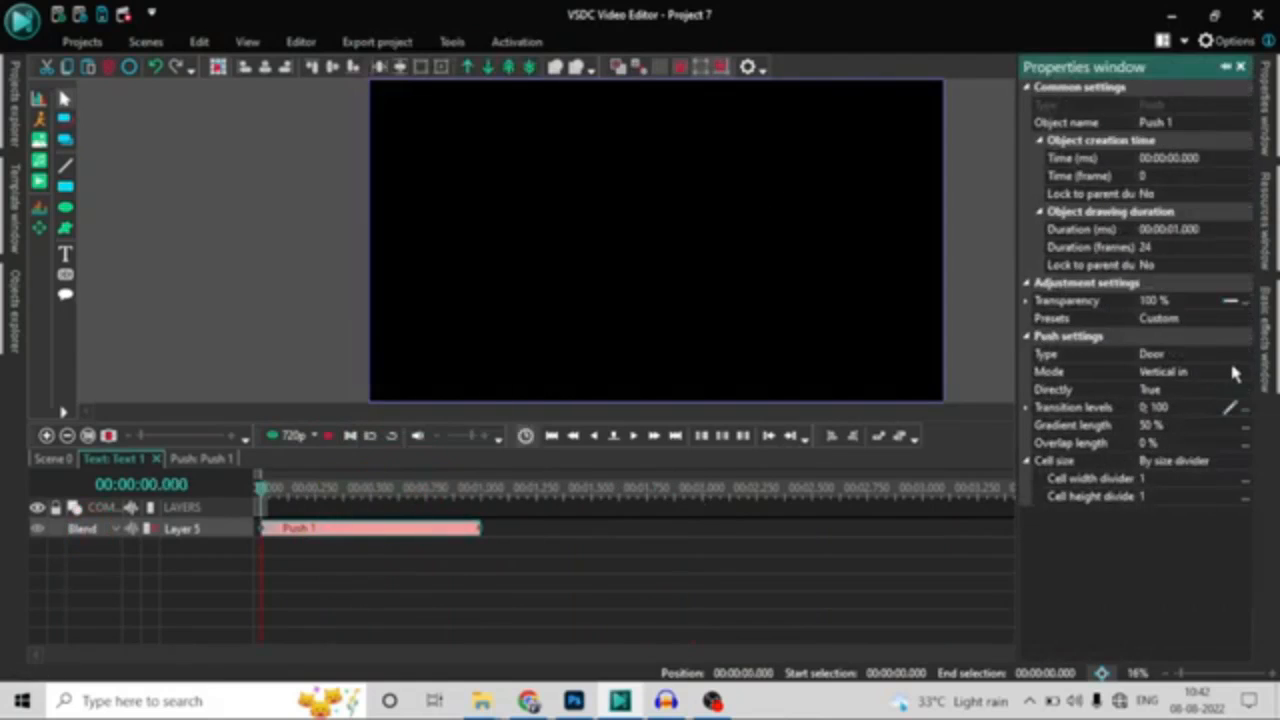
click(1249, 355)
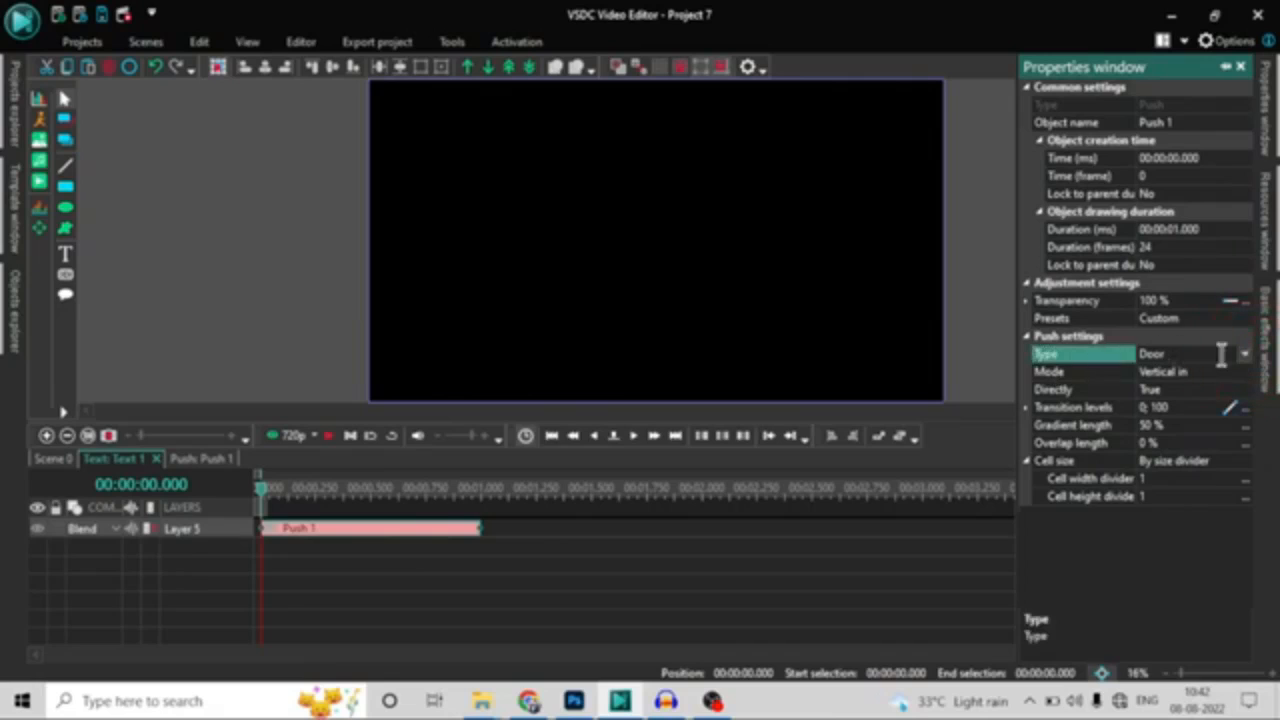
click(1245, 354)
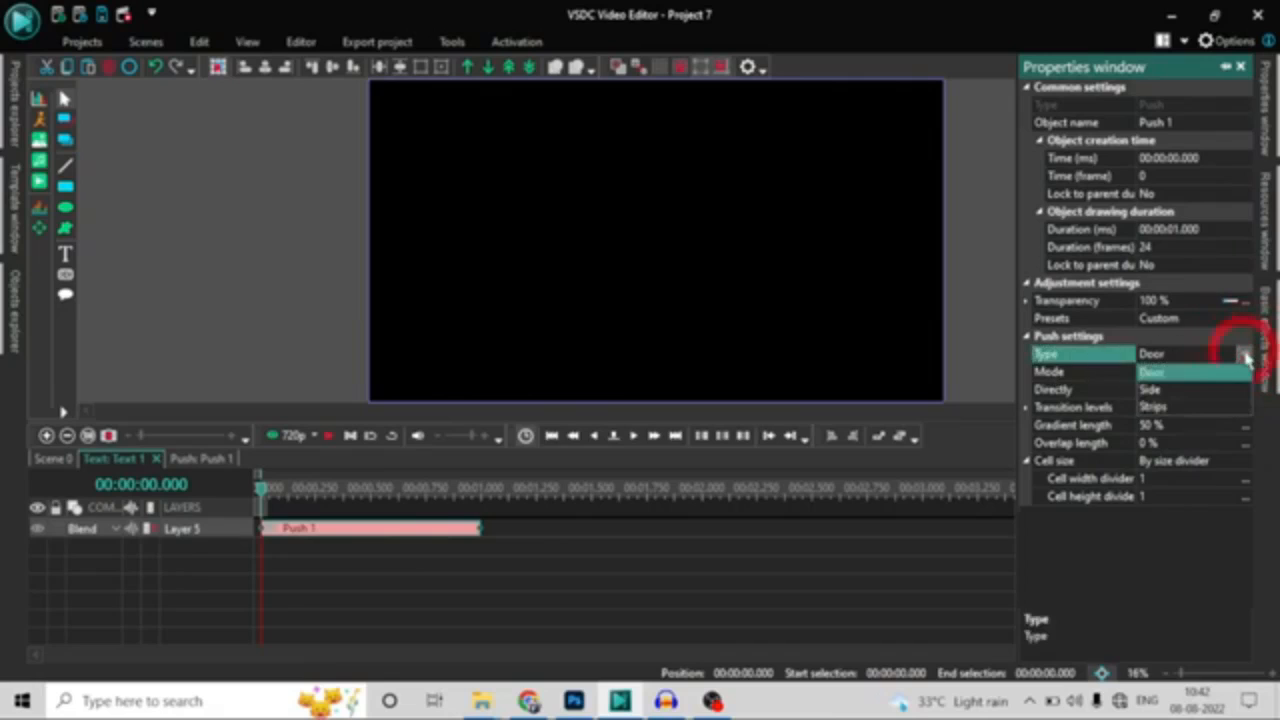
click(1153, 390)
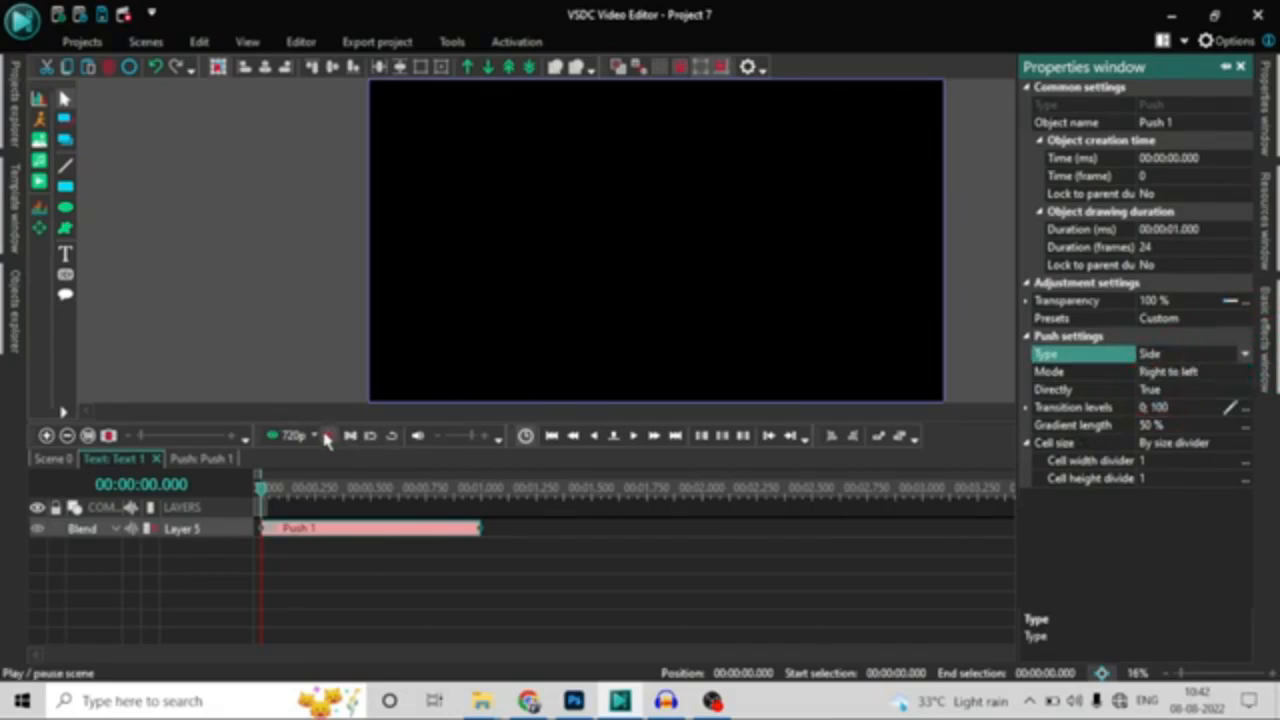
click(326, 437)
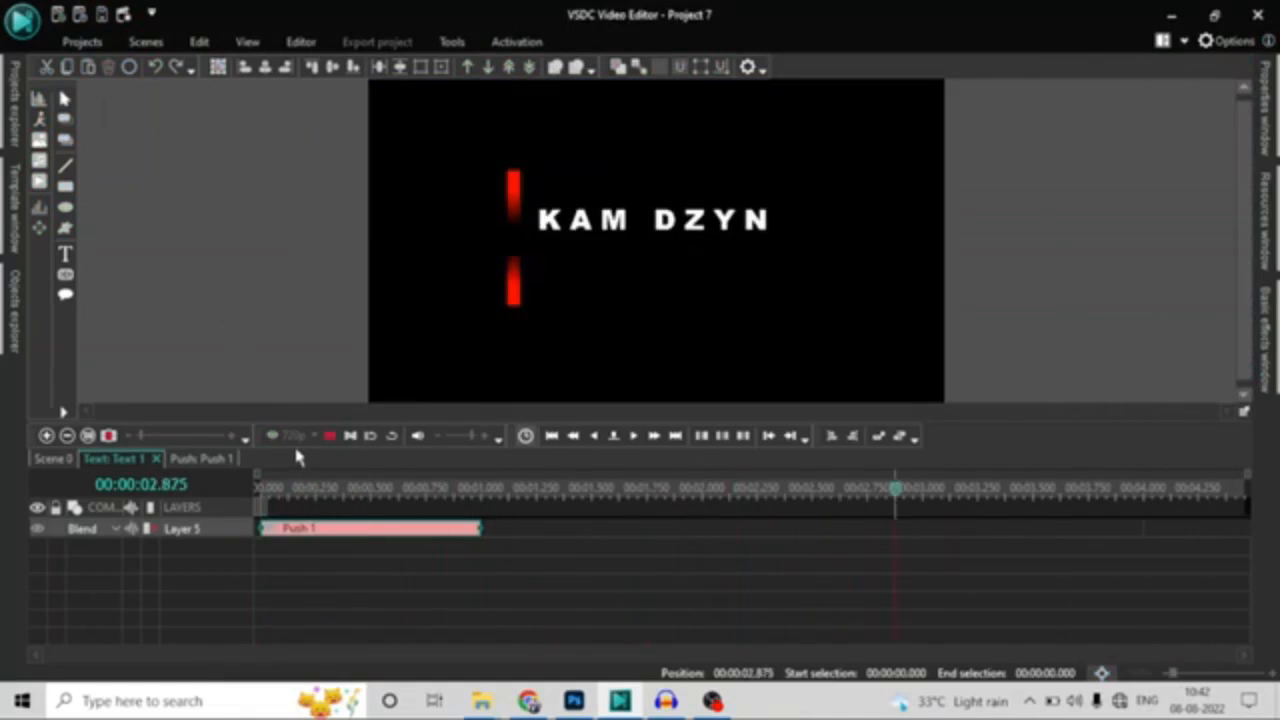
click(327, 437)
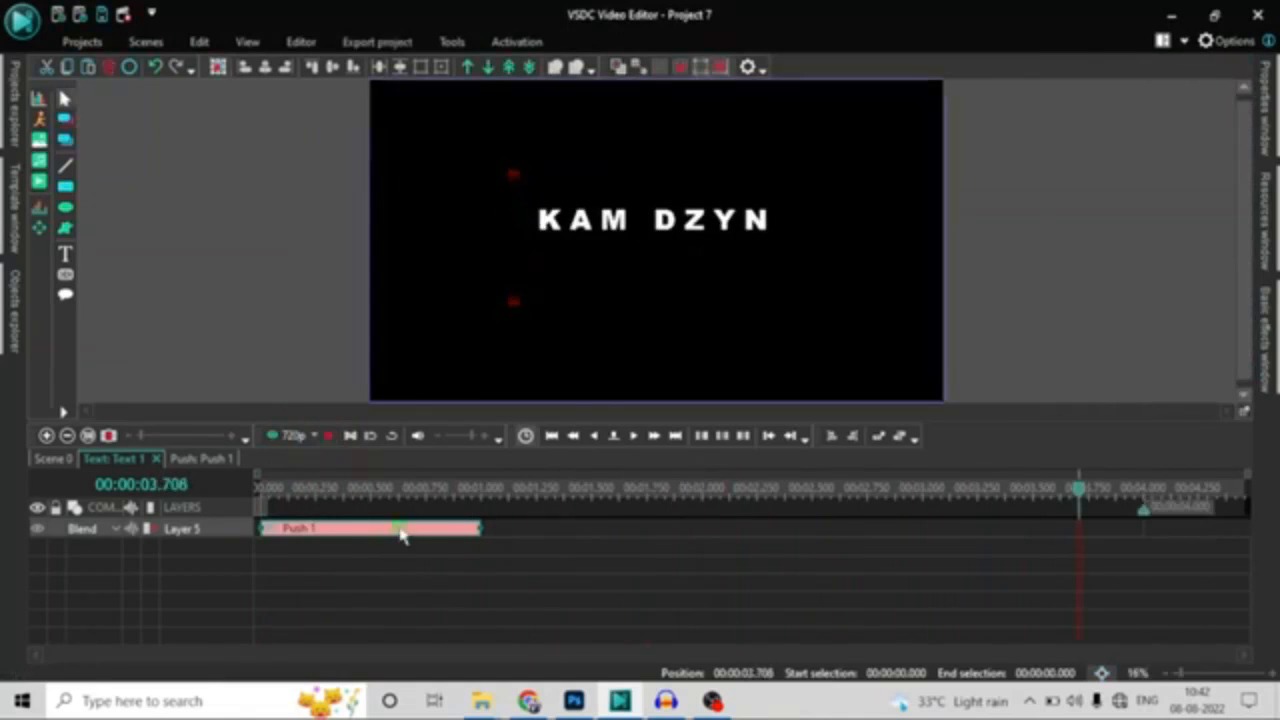
Step: Duplicate the Push 1 transition inside Text 1 and place the copy from 2 s to the text's 4 s end
right_click(401, 535)
click(472, 66)
right_click(670, 532)
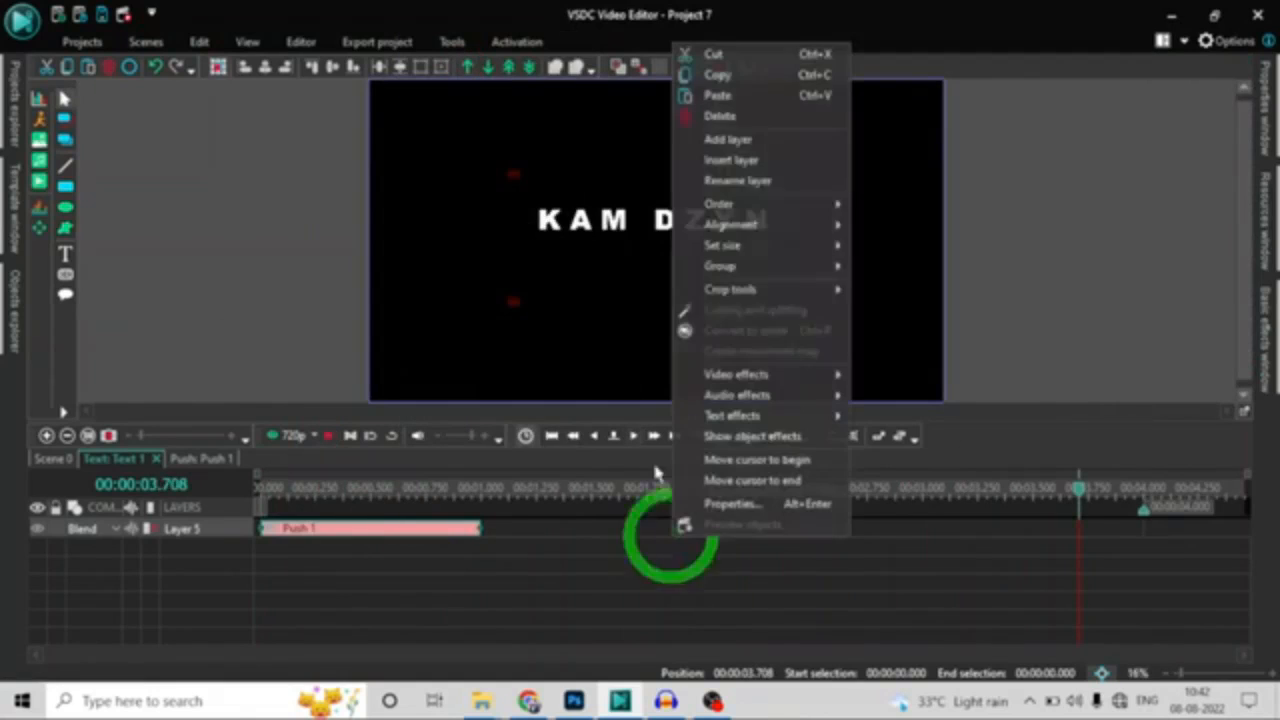
click(735, 97)
drag(390, 538, 1043, 530)
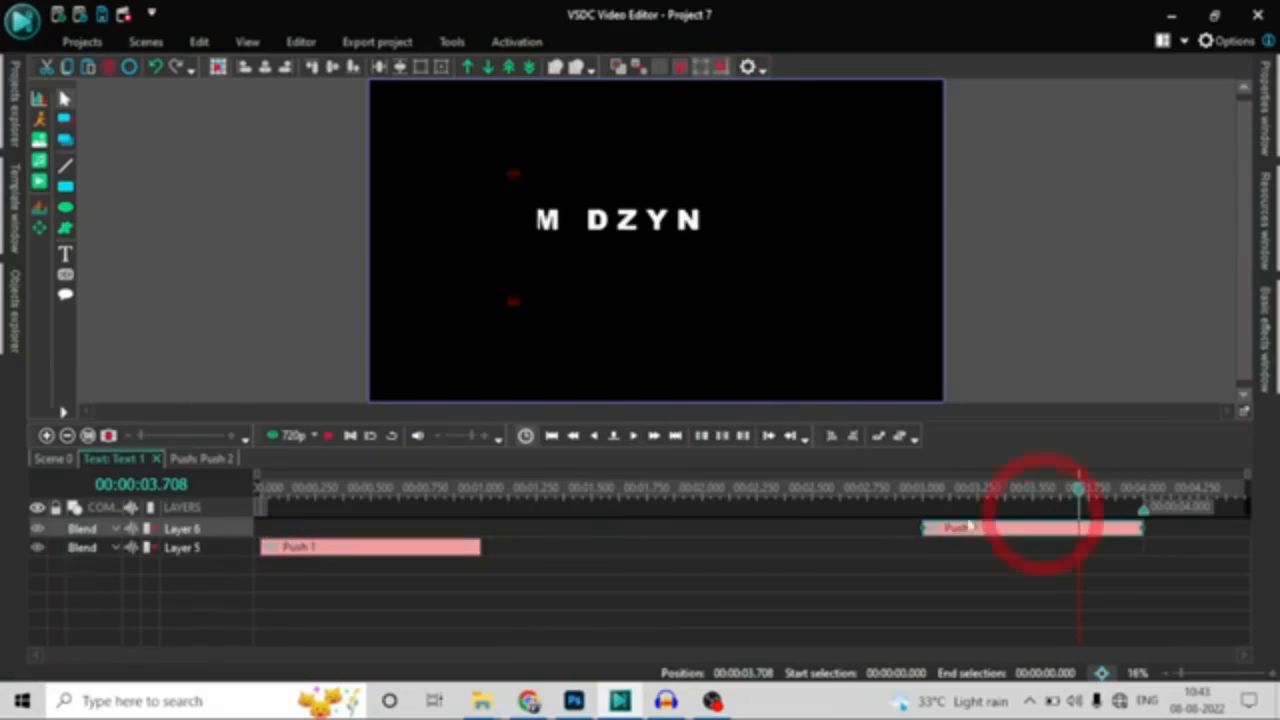
drag(918, 529, 706, 541)
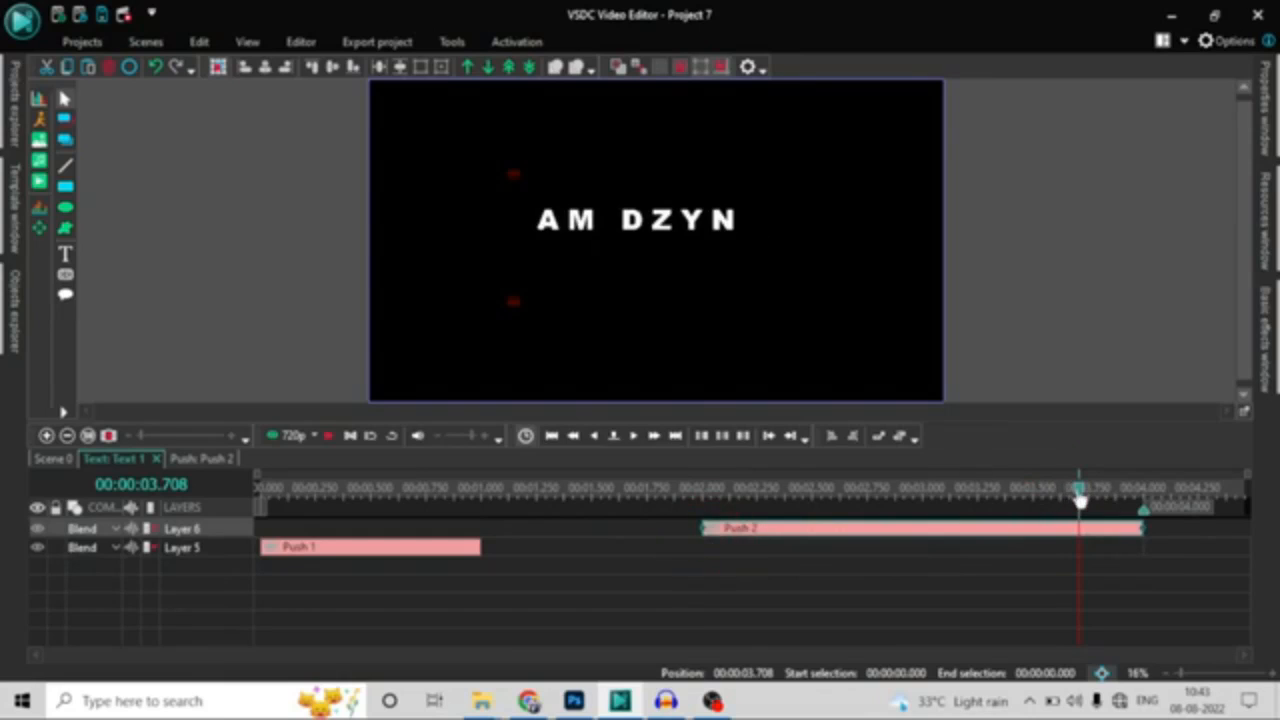
Step: Return the playhead to the start and set the Directly property of the Push 2 transition to False
drag(1079, 497, 2, 597)
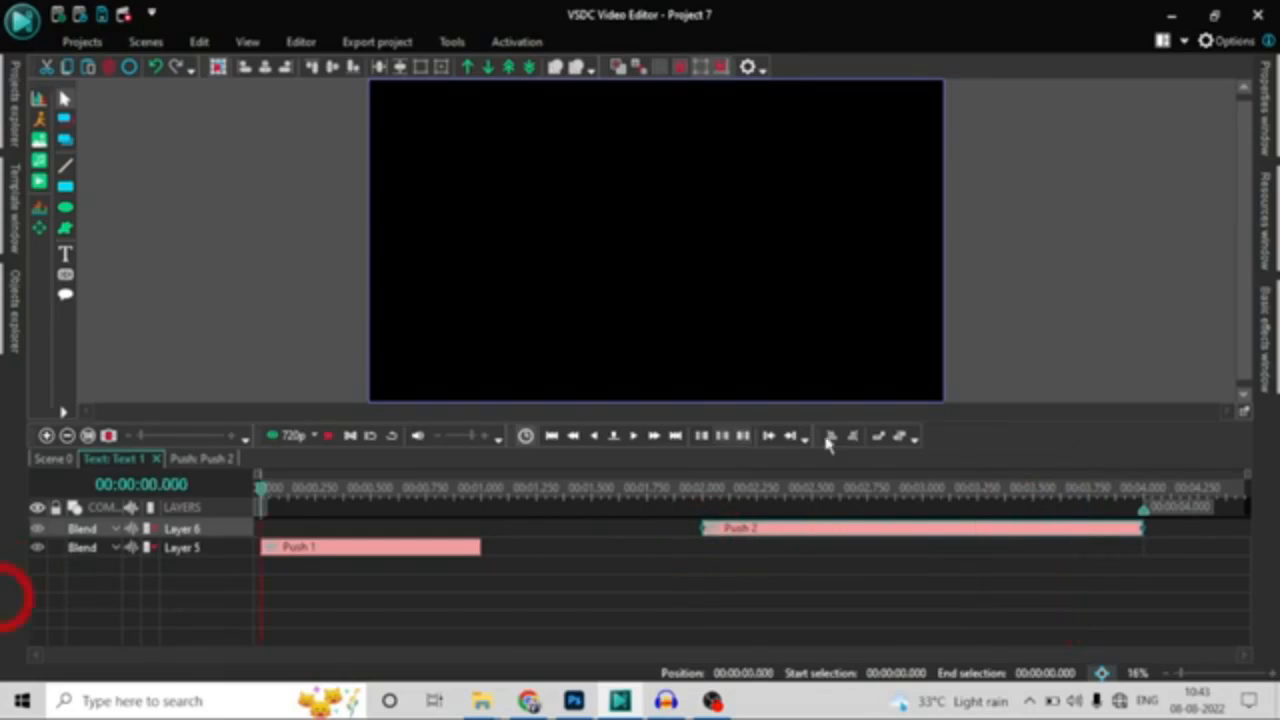
right_click(838, 540)
click(889, 494)
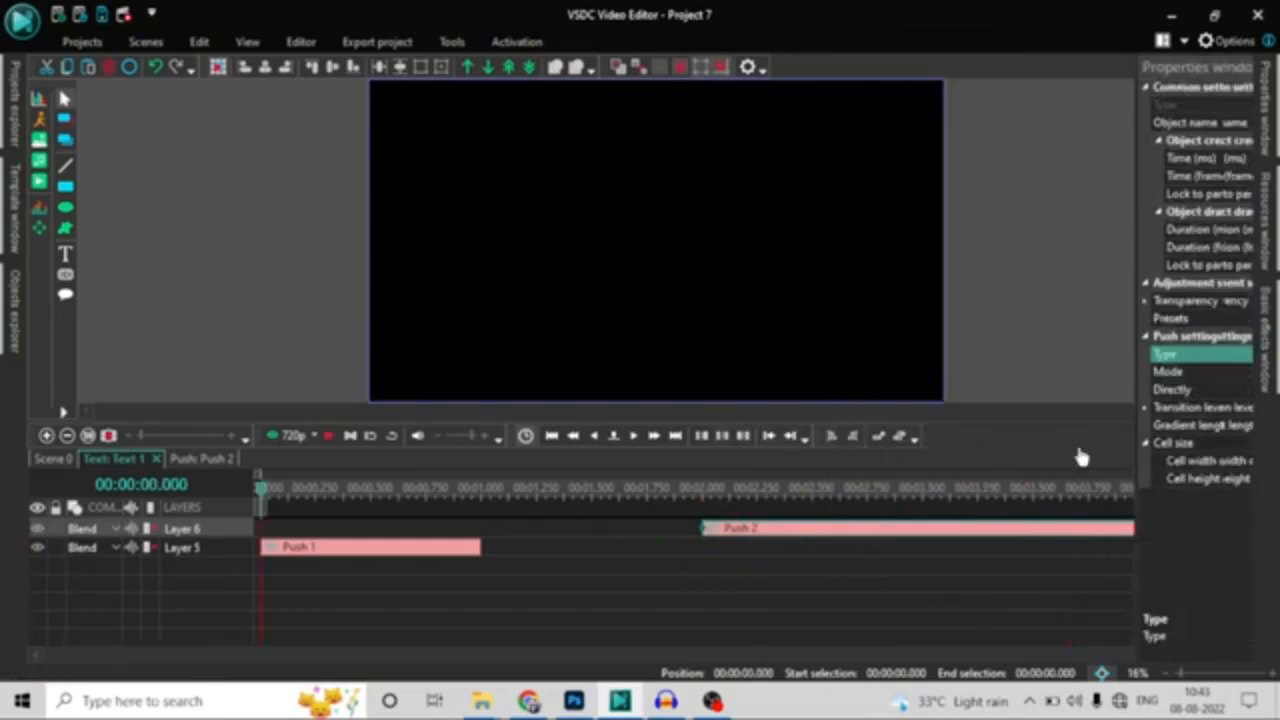
click(1240, 392)
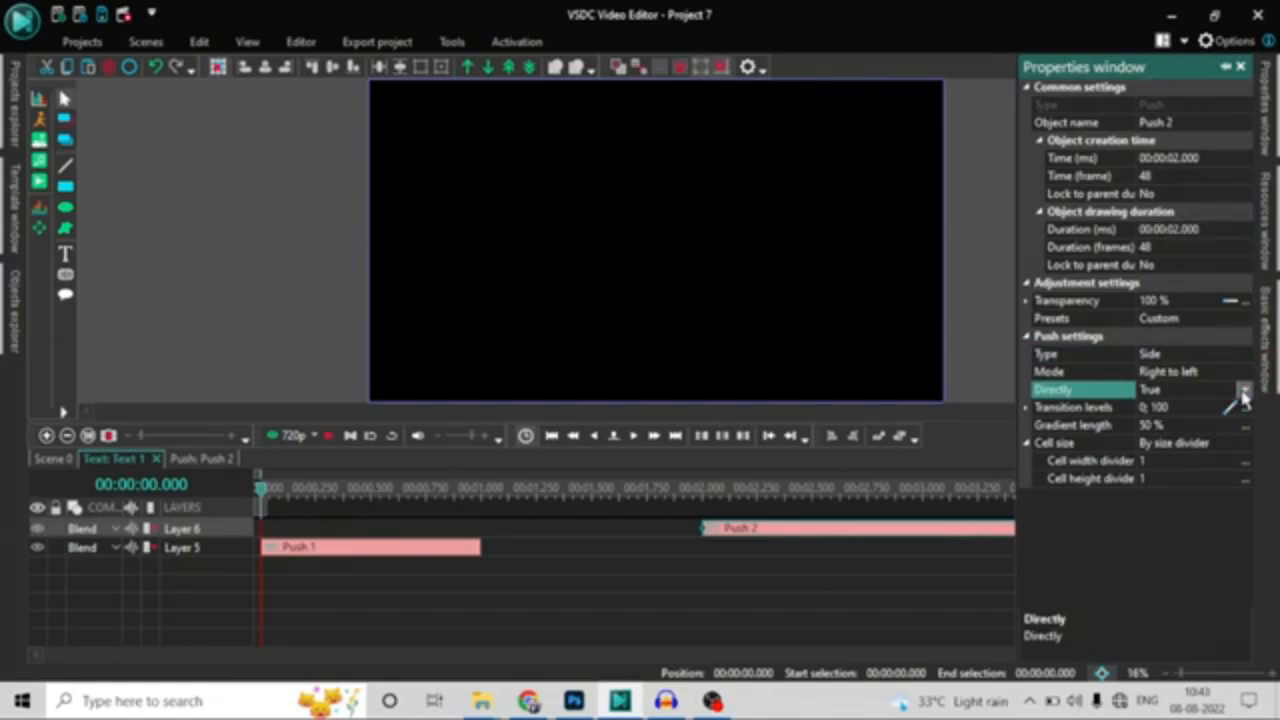
click(1244, 390)
click(1160, 426)
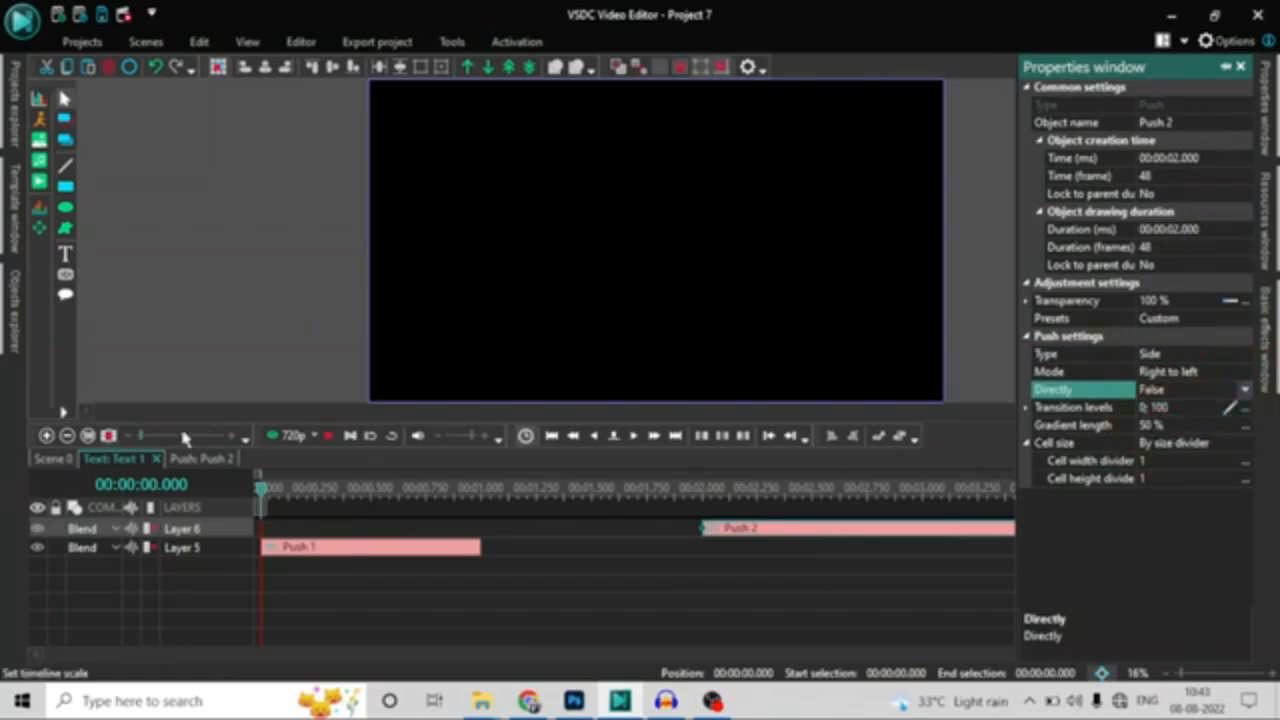
Step: Preview the text's closing transition, and return to Scene 0 with the playhead at the start
click(330, 437)
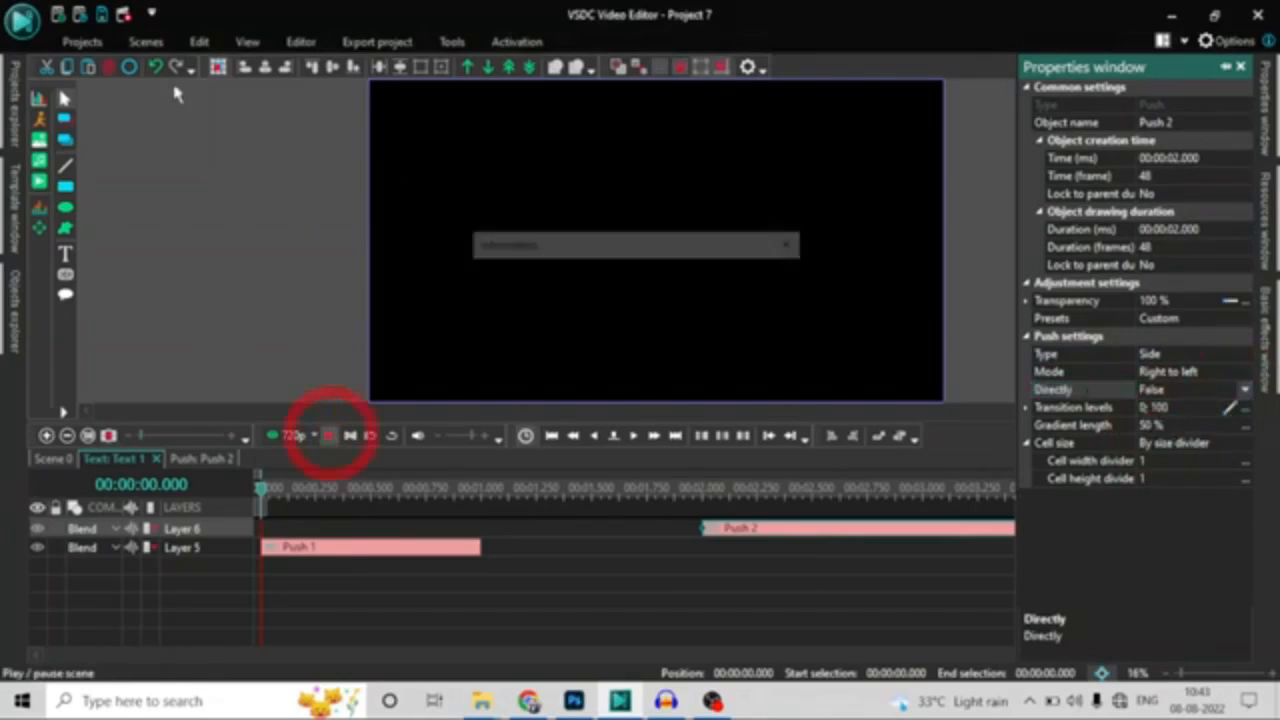
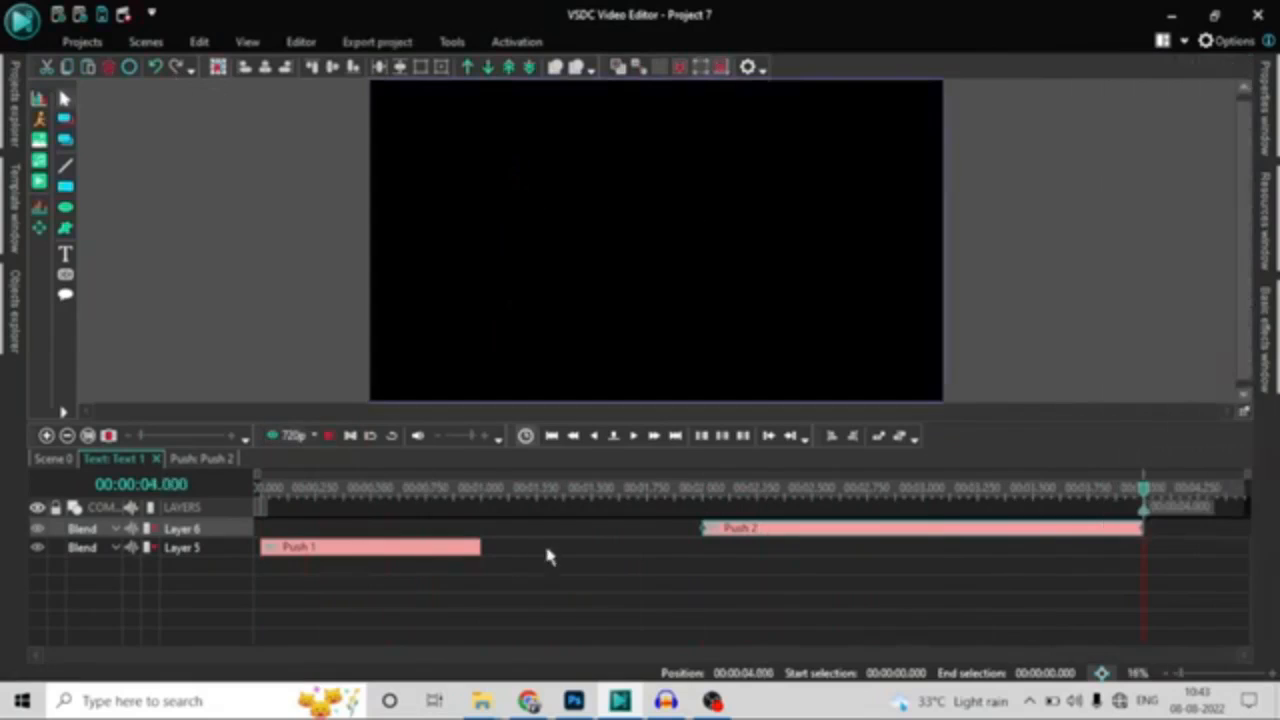
click(50, 459)
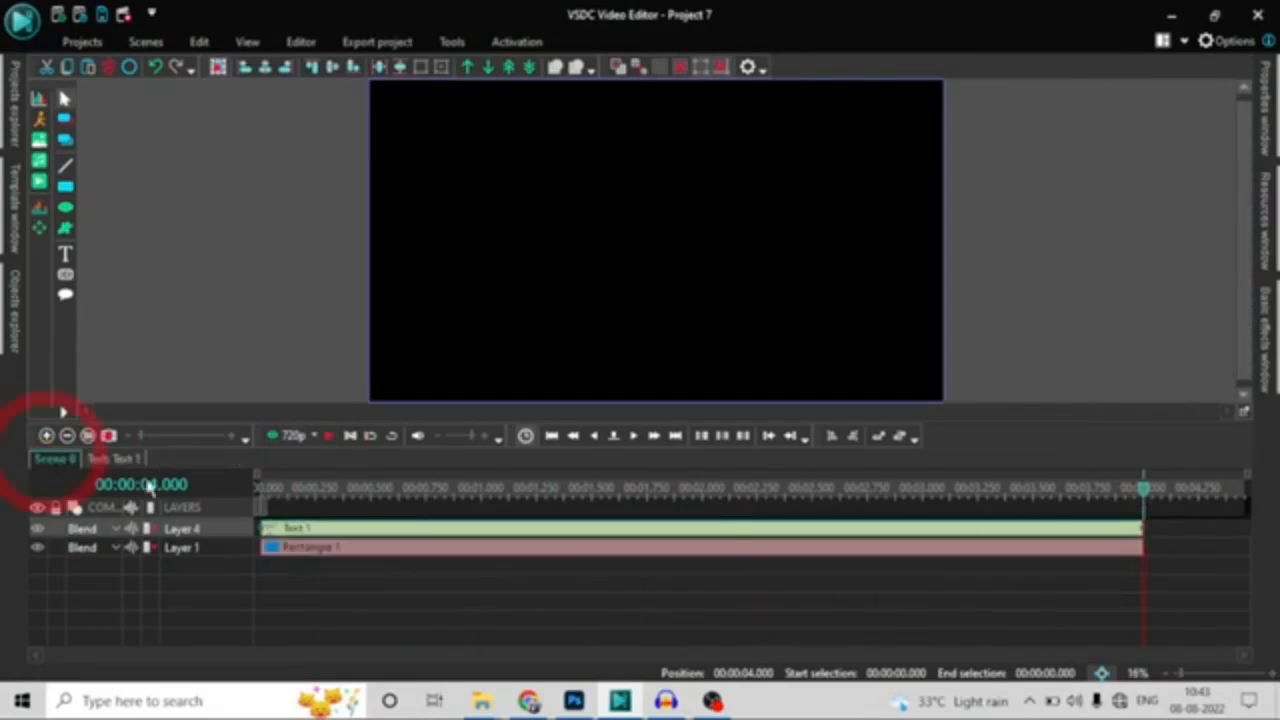
drag(1147, 500, 123, 580)
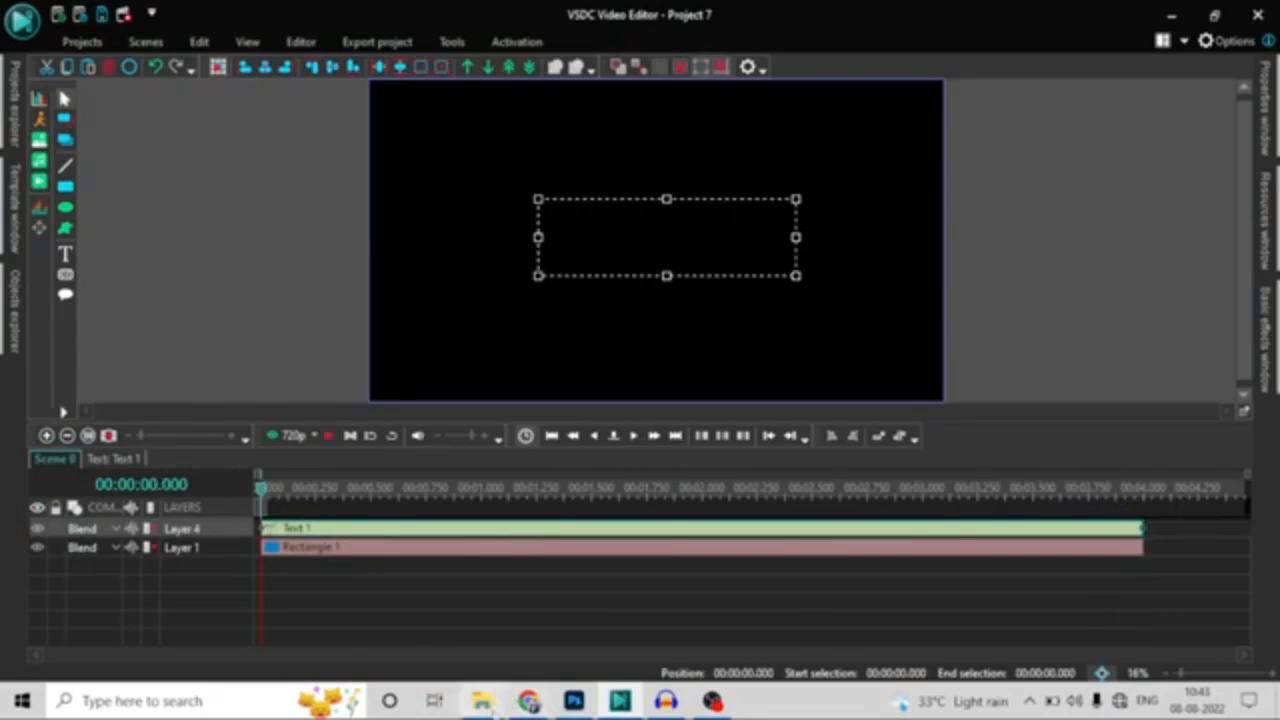
Step: Add mixkit-cinematic-transition-brass-hum-2282.wav from the download folder on PRINCE (D:) to the timeline and trim it to the text's 4 s end
mouse_move(483, 700)
mouse_move(505, 625)
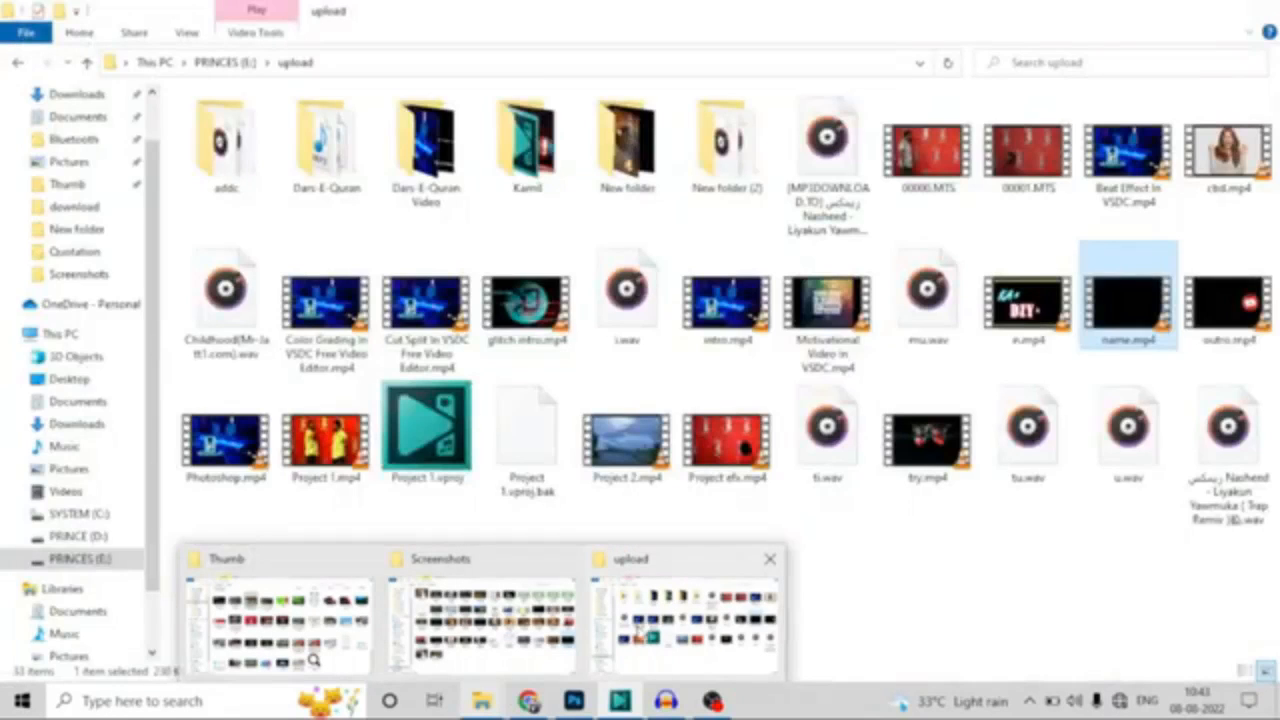
click(686, 632)
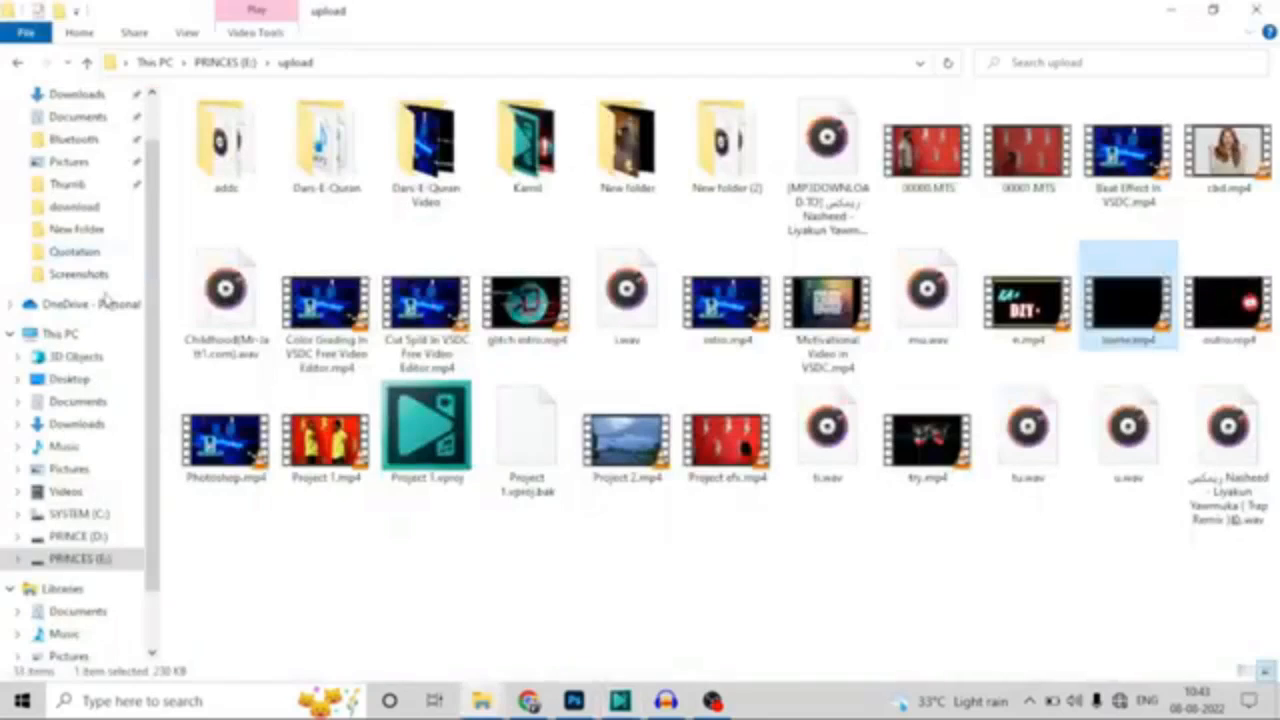
click(116, 214)
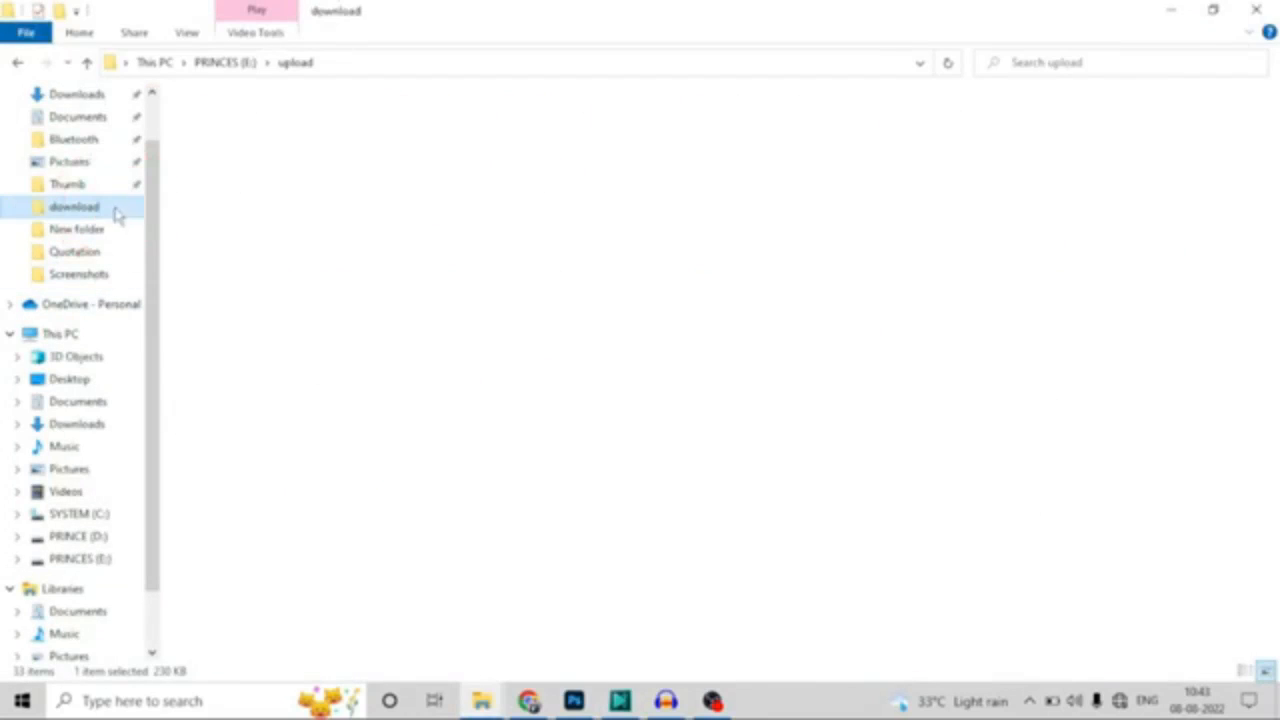
scroll(724, 526, down, 5)
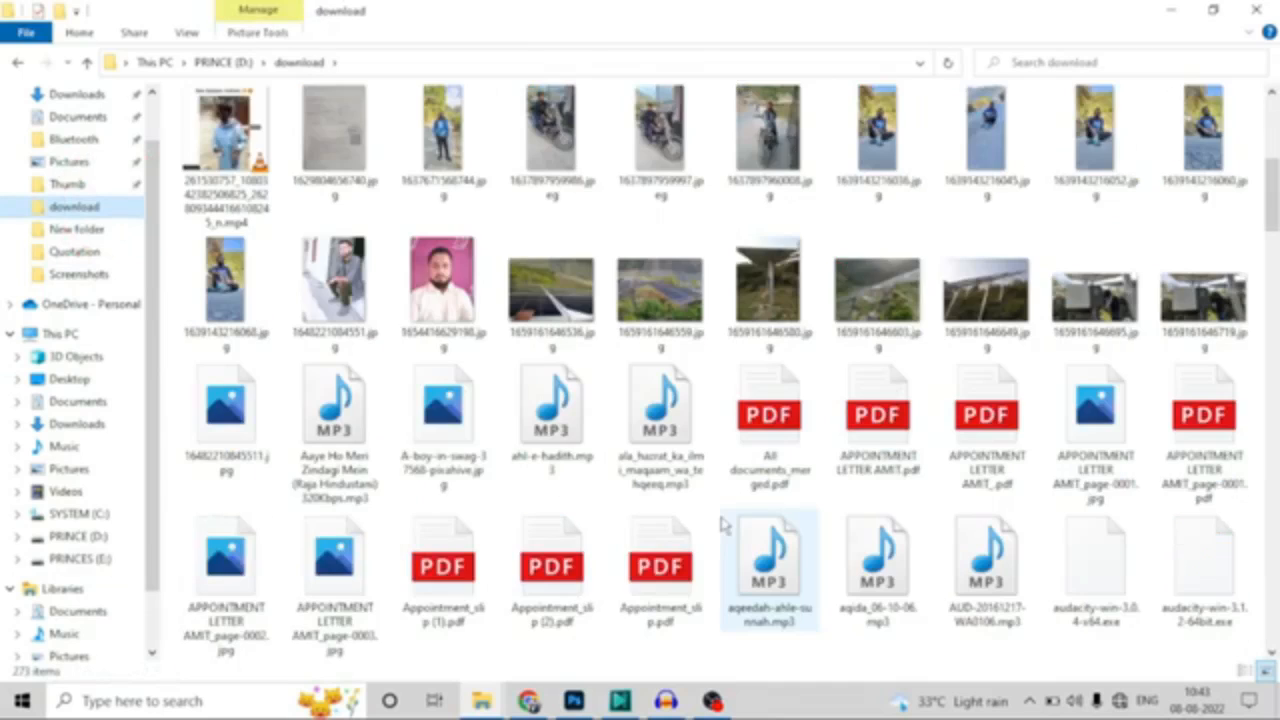
scroll(724, 526, down, 6)
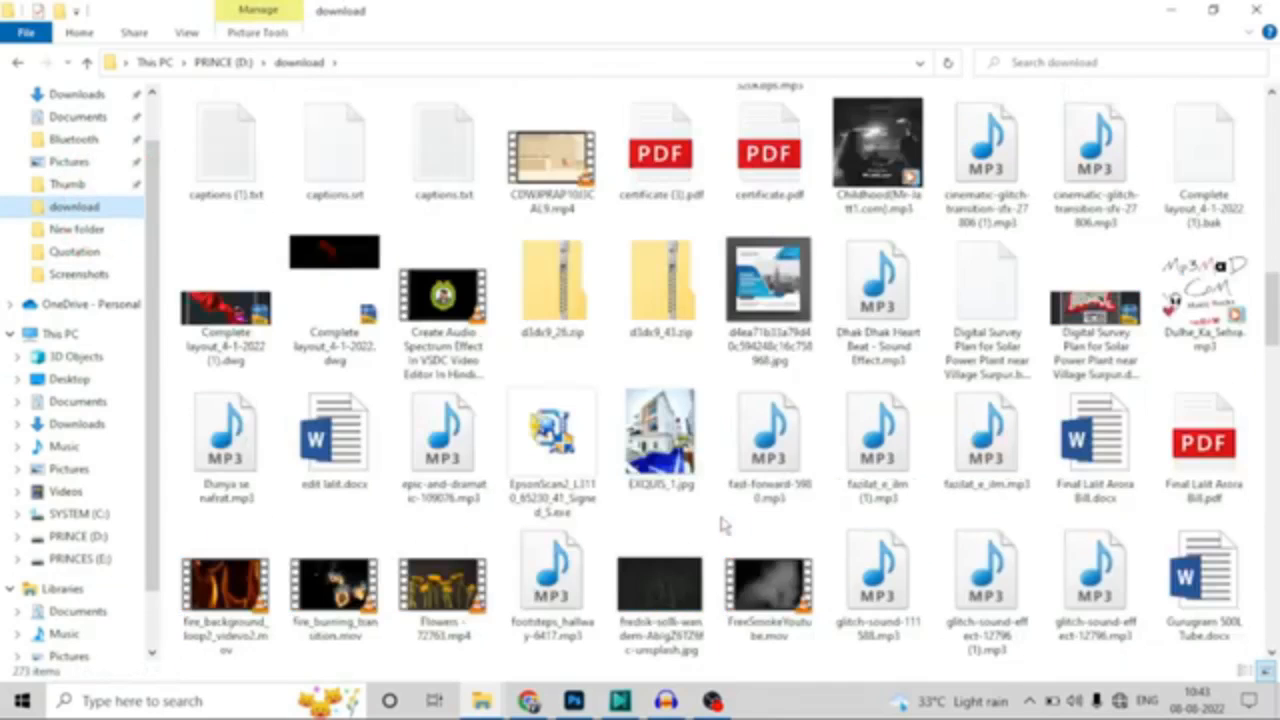
scroll(1030, 540, down, 10)
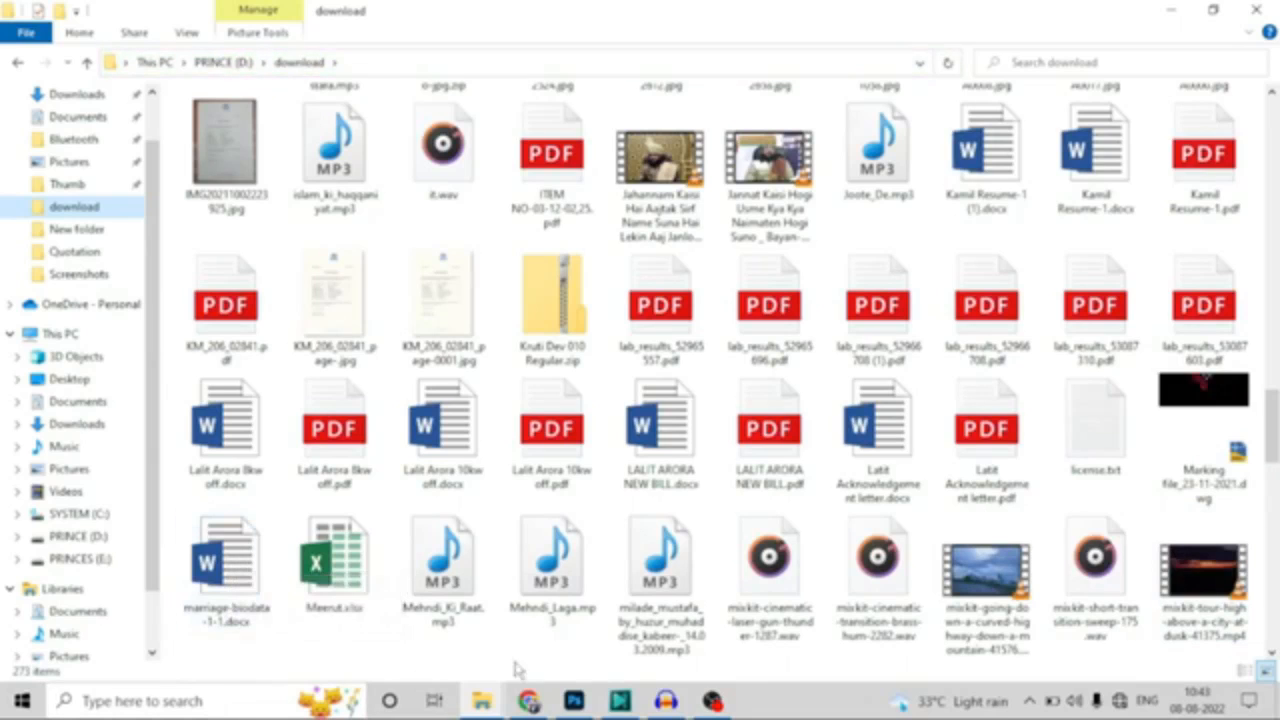
scroll(768, 447, down, 6)
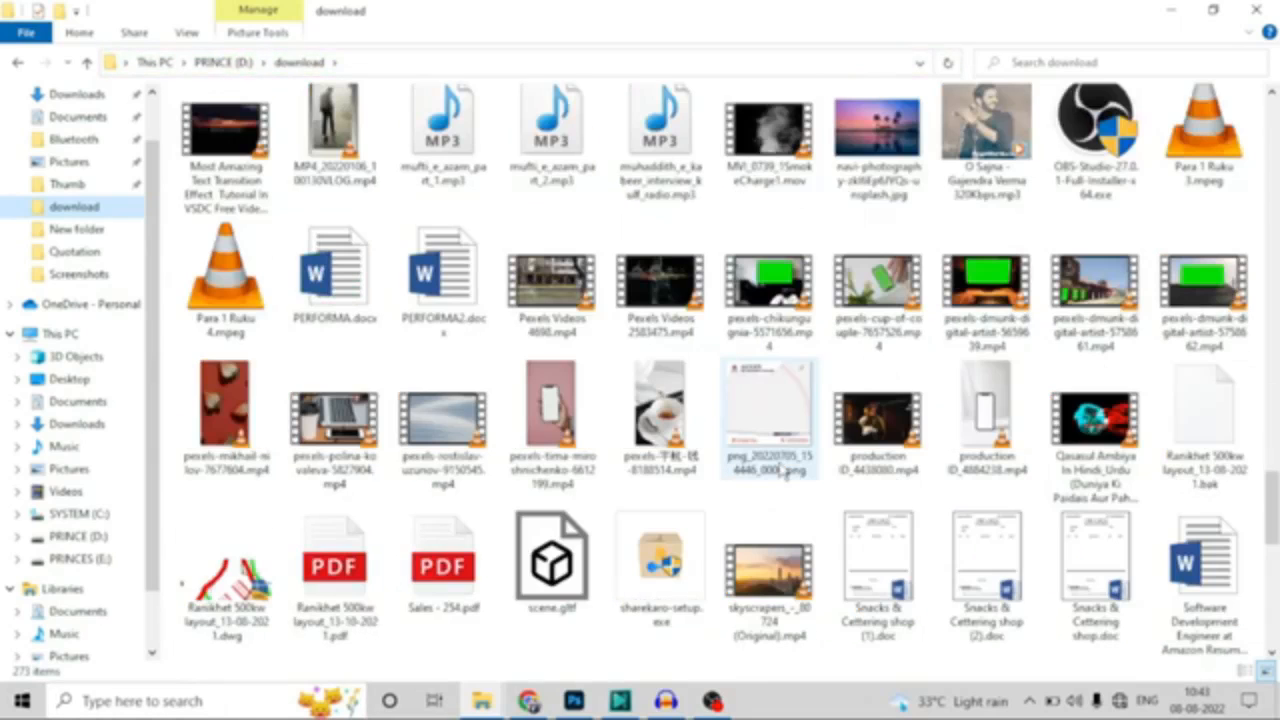
scroll(790, 465, up, 2)
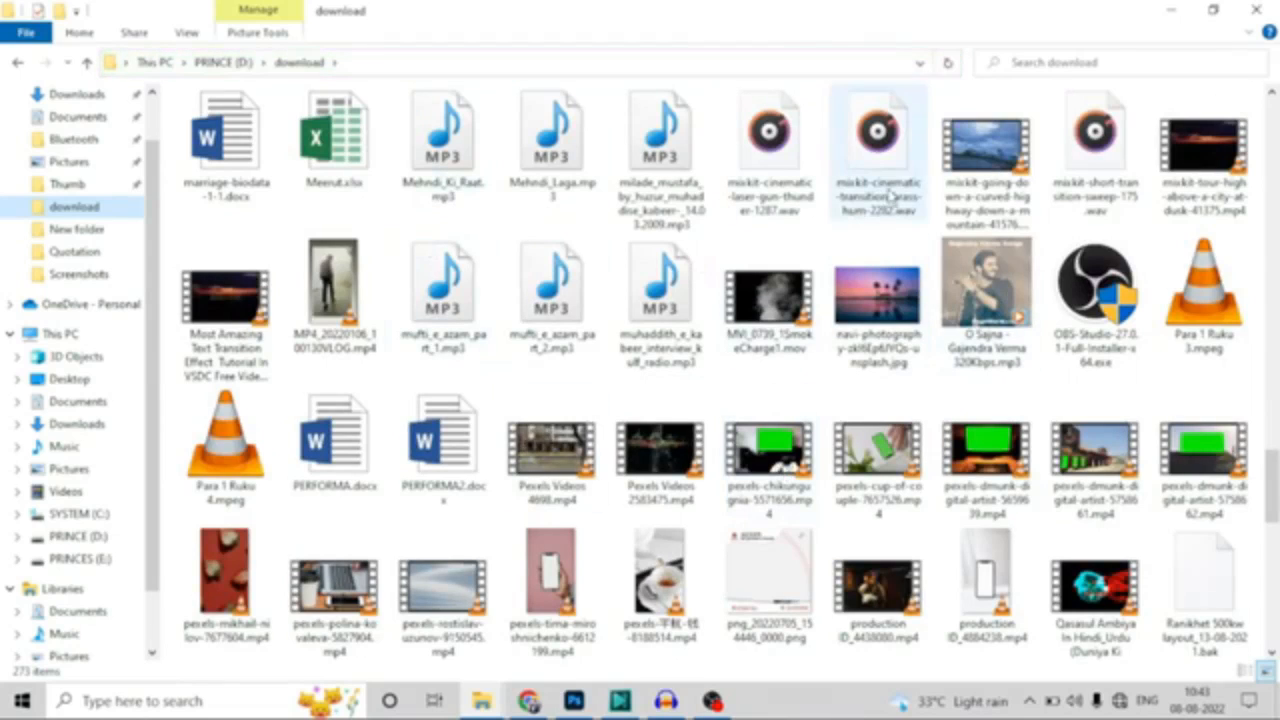
mouse_move(888, 196)
mouse_down()
mouse_move(651, 614)
mouse_move(660, 683)
mouse_move(620, 700)
mouse_move(588, 665)
mouse_move(447, 585)
mouse_move(437, 556)
mouse_up()
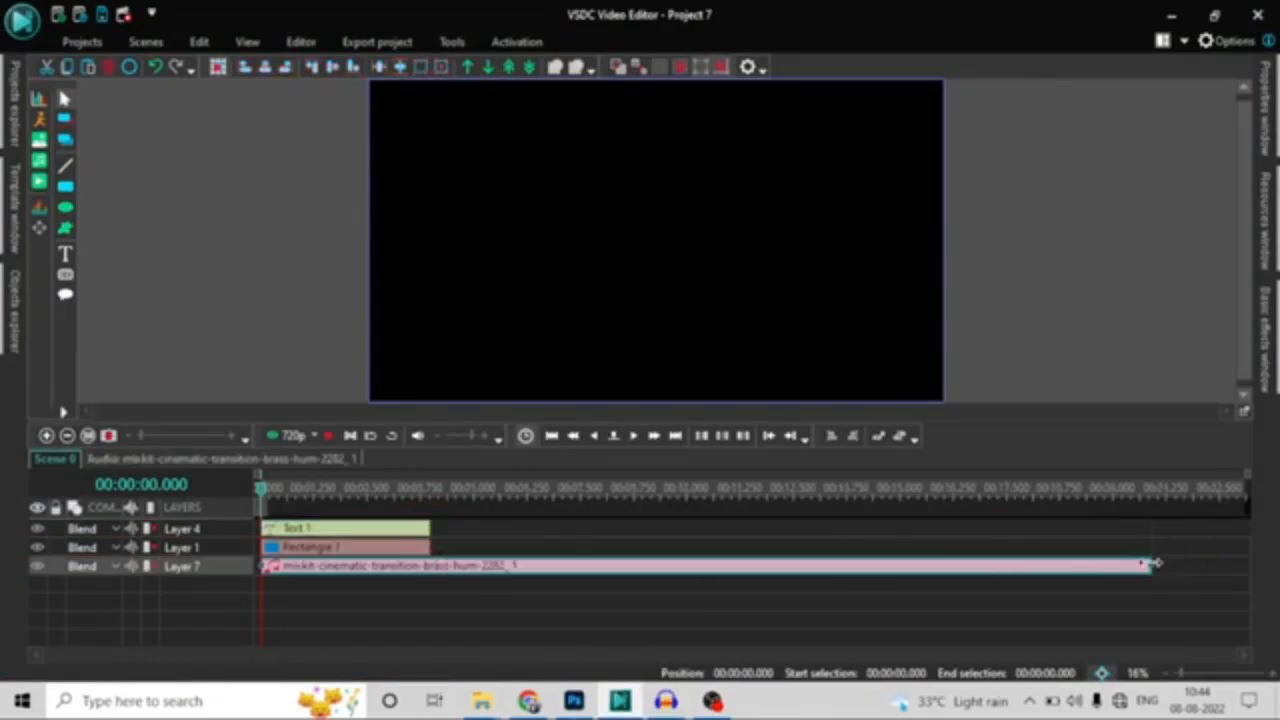
drag(1153, 563, 437, 583)
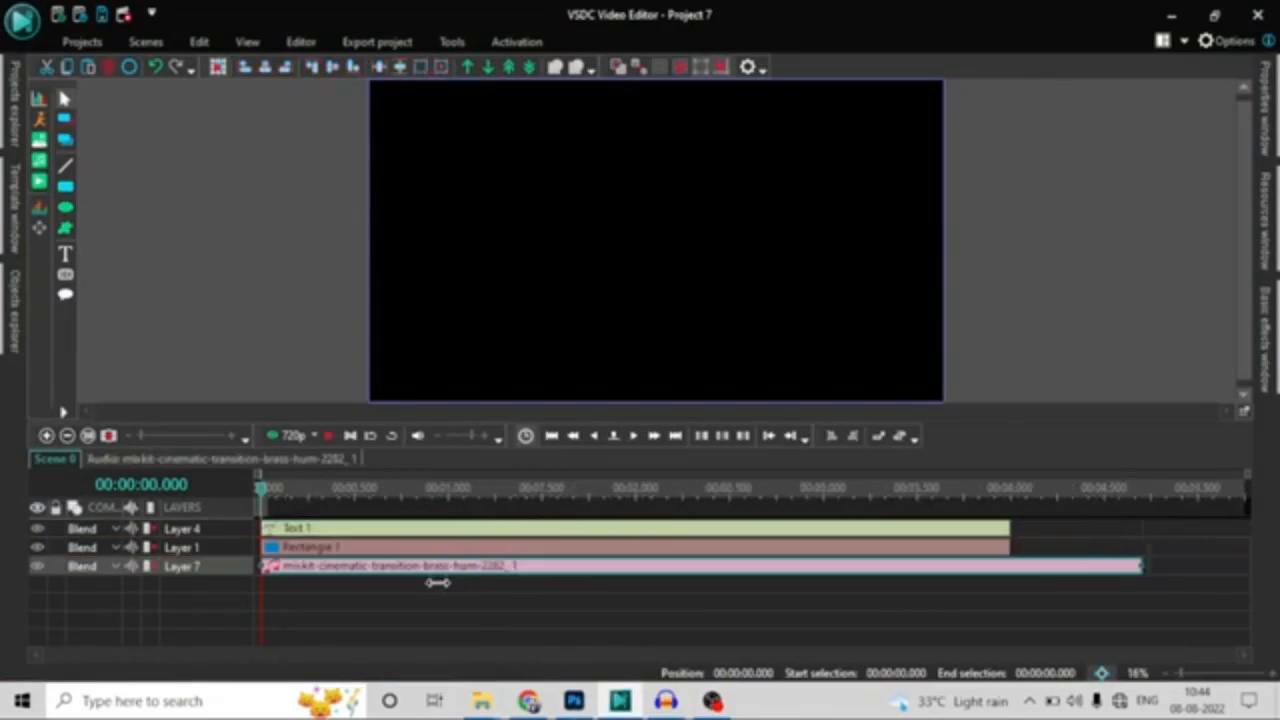
drag(1145, 561, 1010, 519)
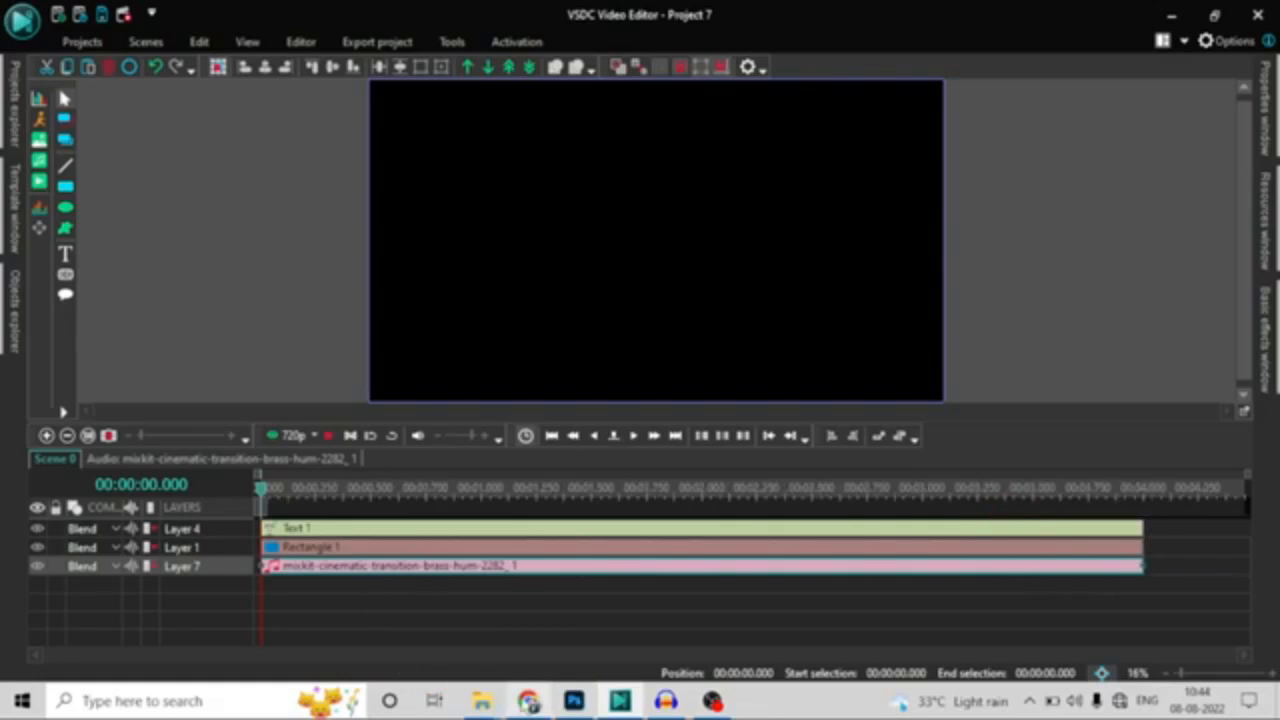
Step: Add mixkit-cinematic-laser-gun-thunder-1287.wav from the download folder below the first sound and trim it to the text's 4 s end
click(528, 700)
mouse_move(482, 700)
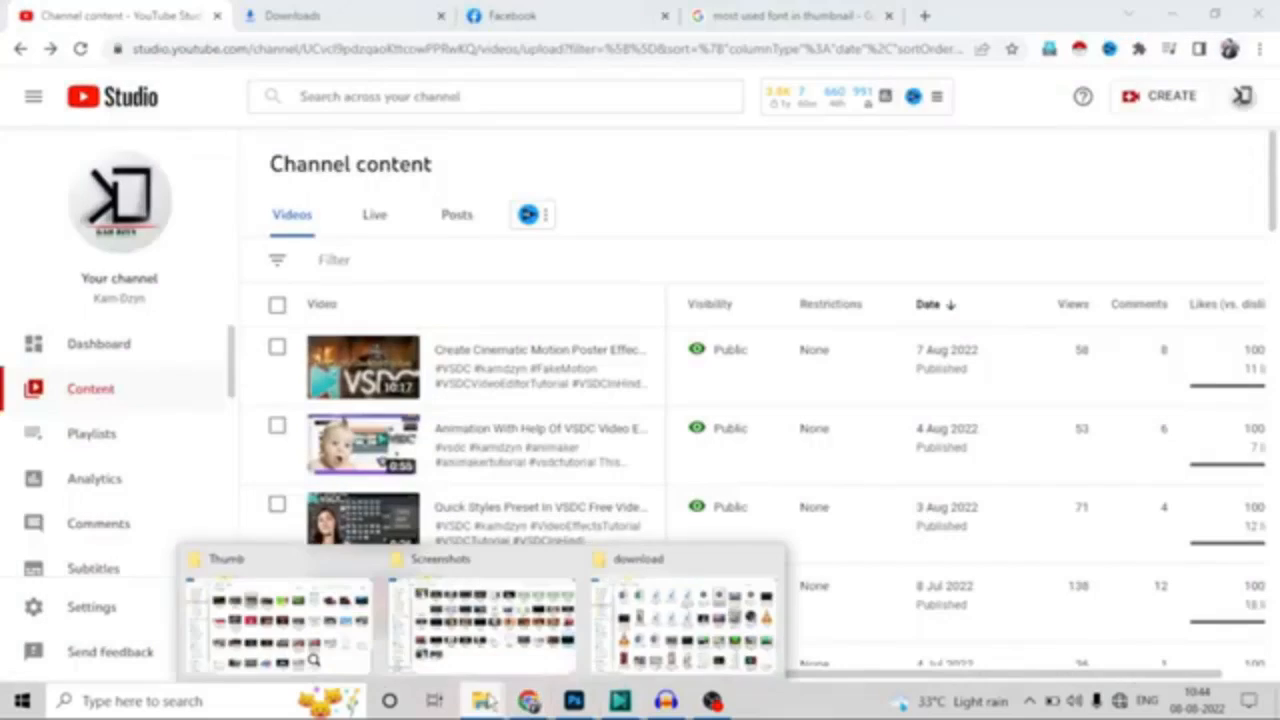
click(657, 604)
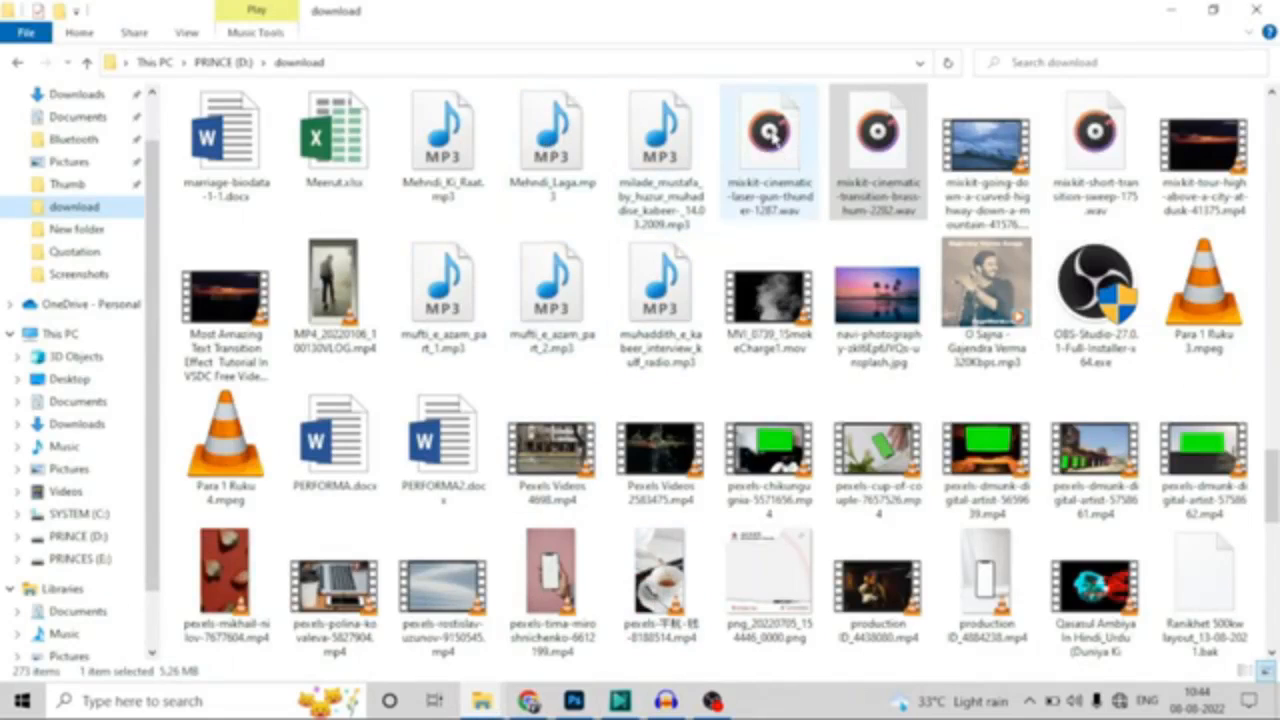
click(770, 135)
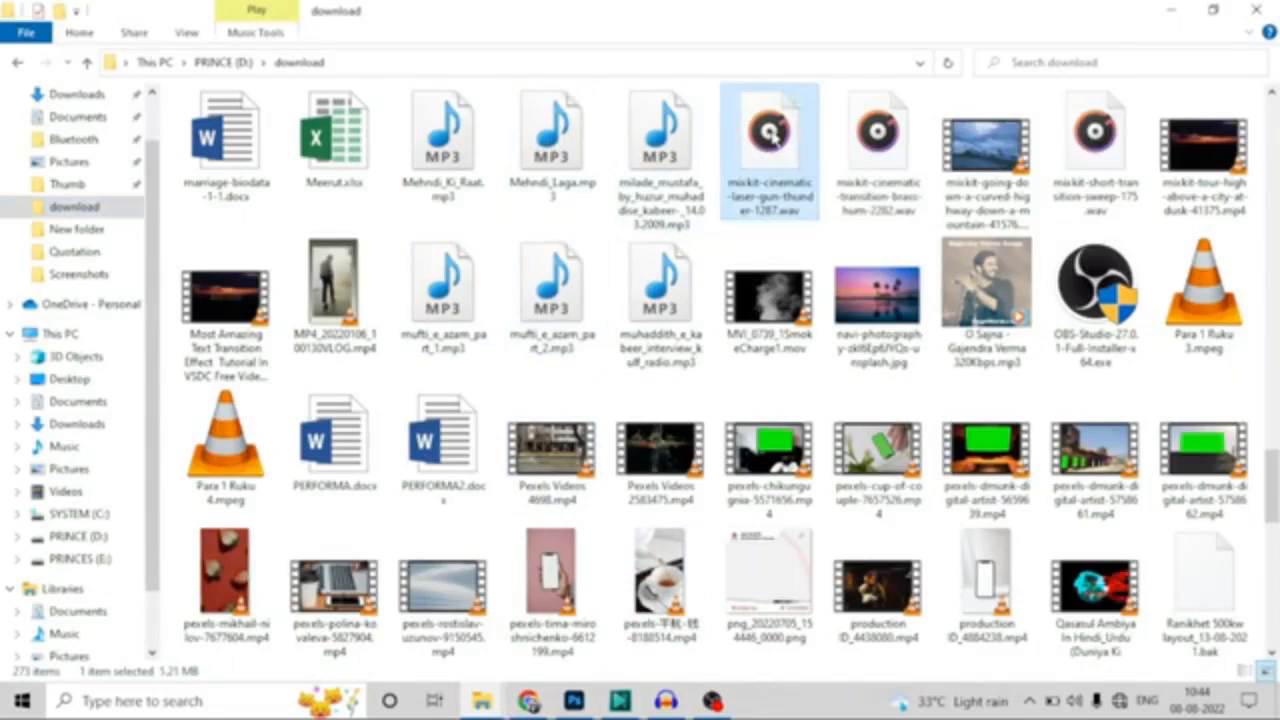
click(620, 700)
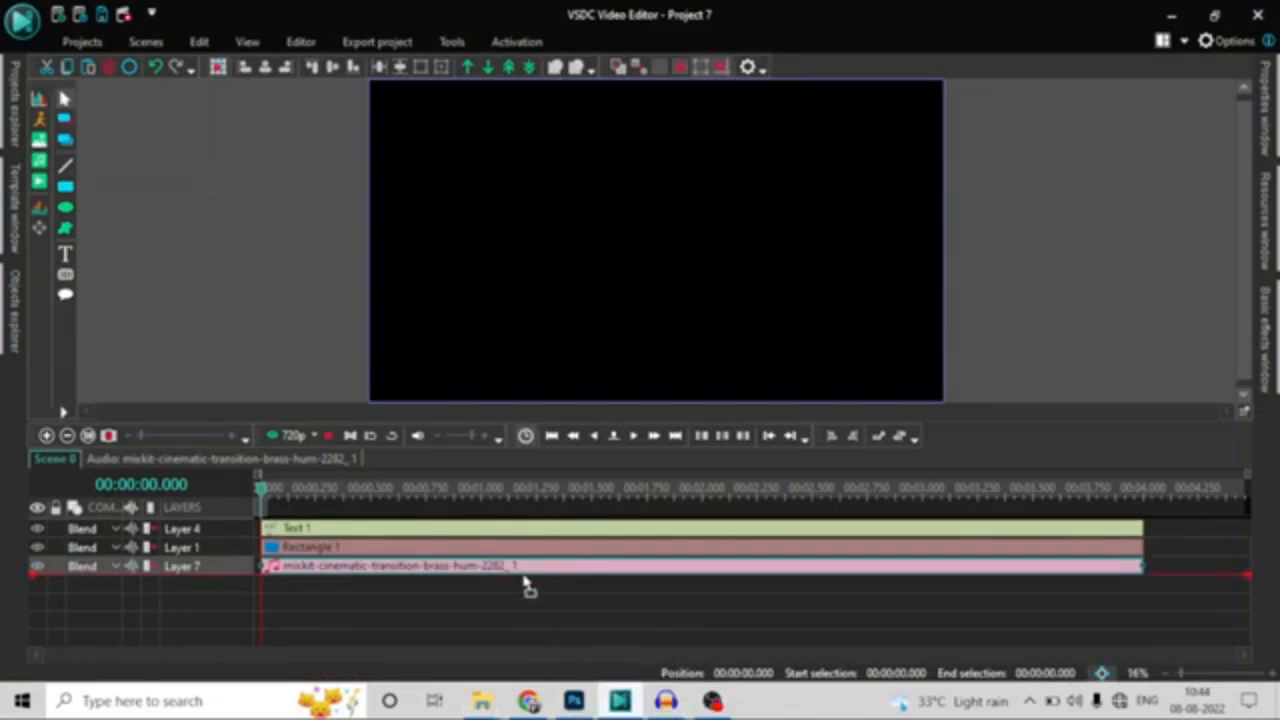
drag(527, 588, 527, 590)
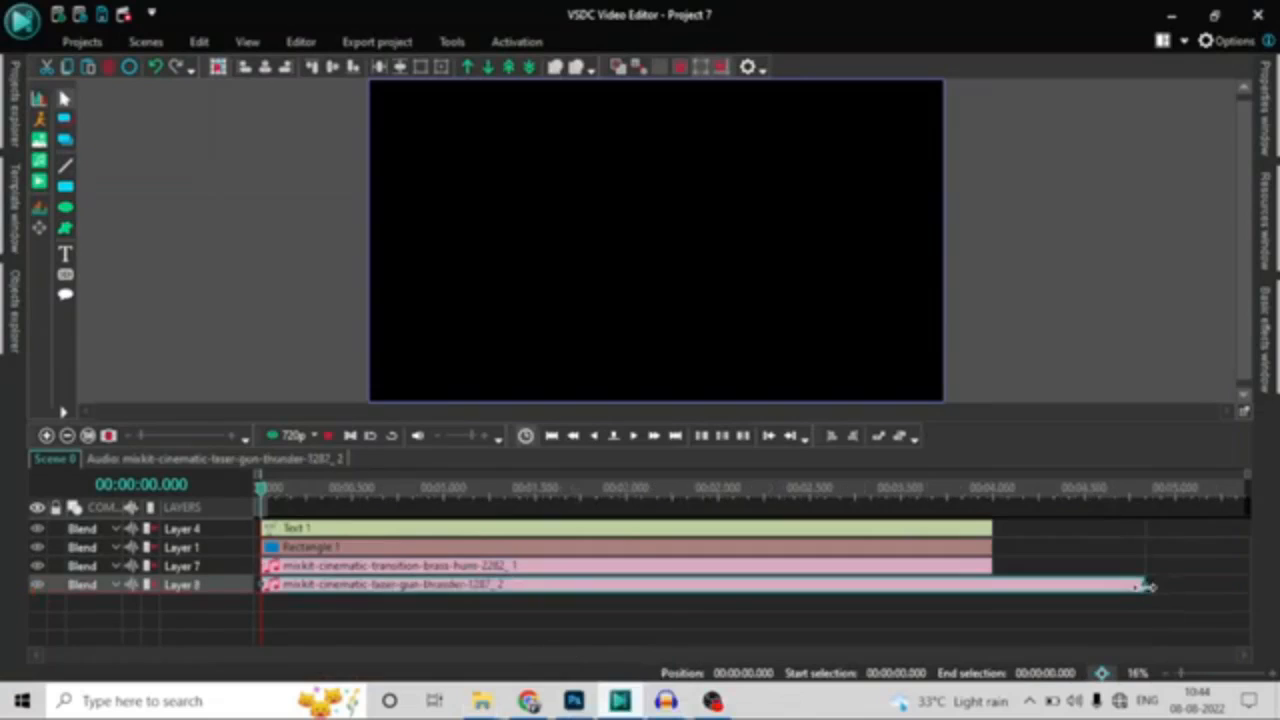
drag(1150, 586, 1006, 586)
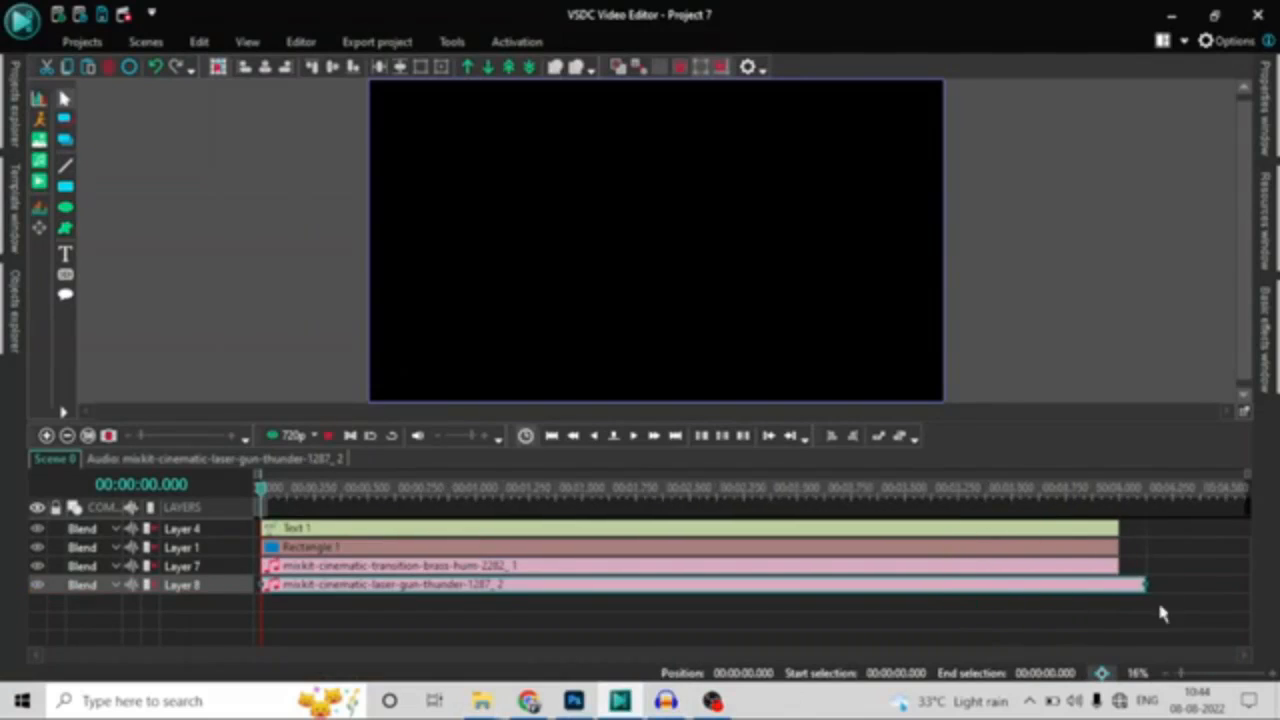
drag(1145, 578, 1120, 580)
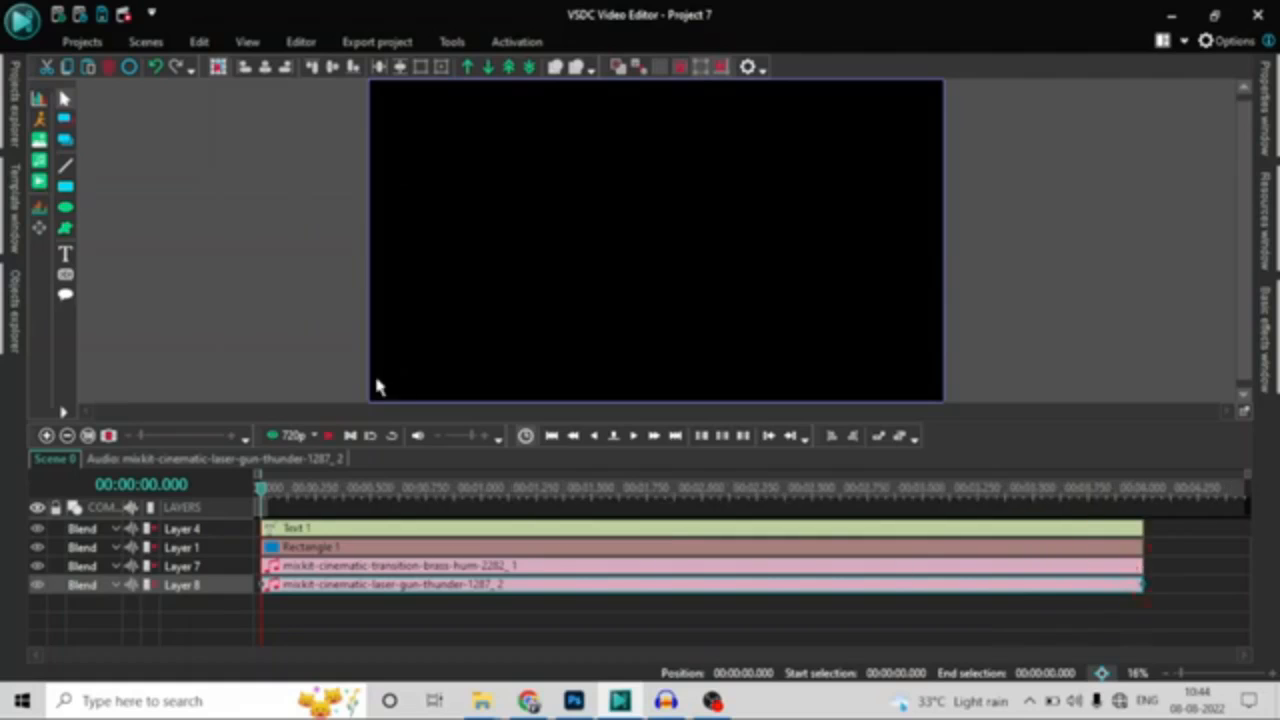
Step: Preview the scene with sound, and add a fade-out audio effect to the brass-hum clip from 2.5 s to the scene's end
click(329, 435)
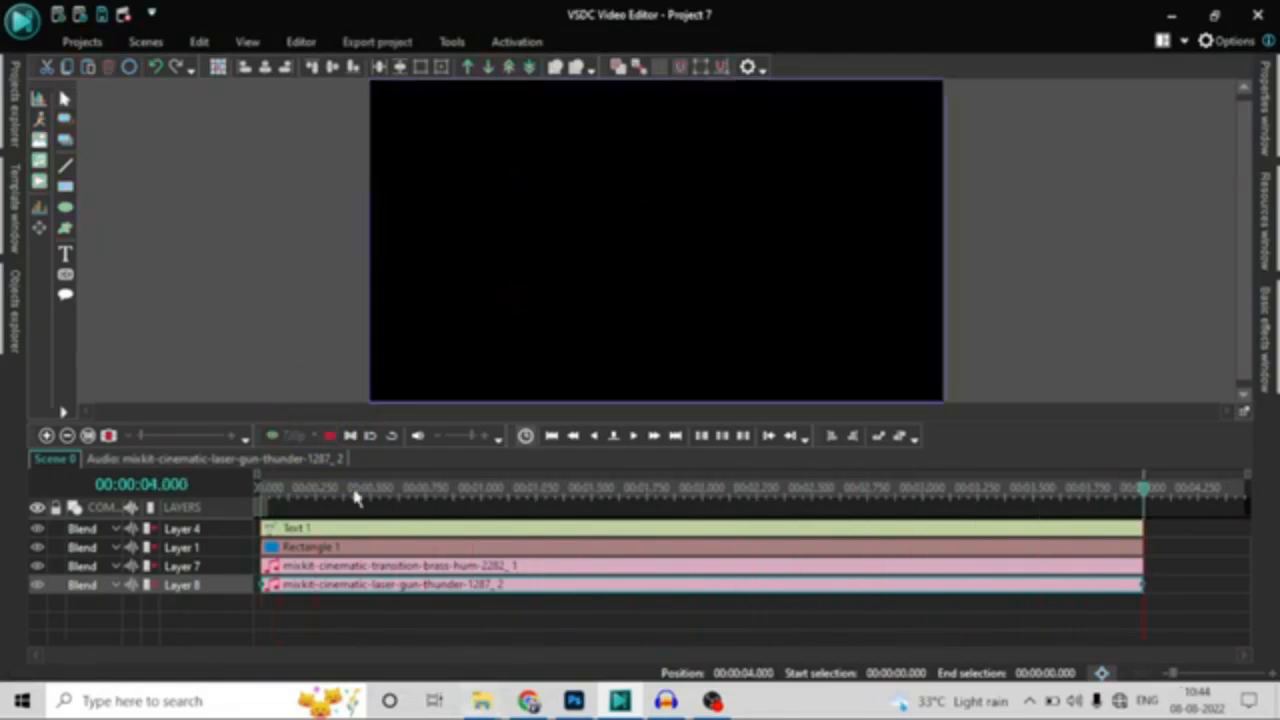
click(550, 567)
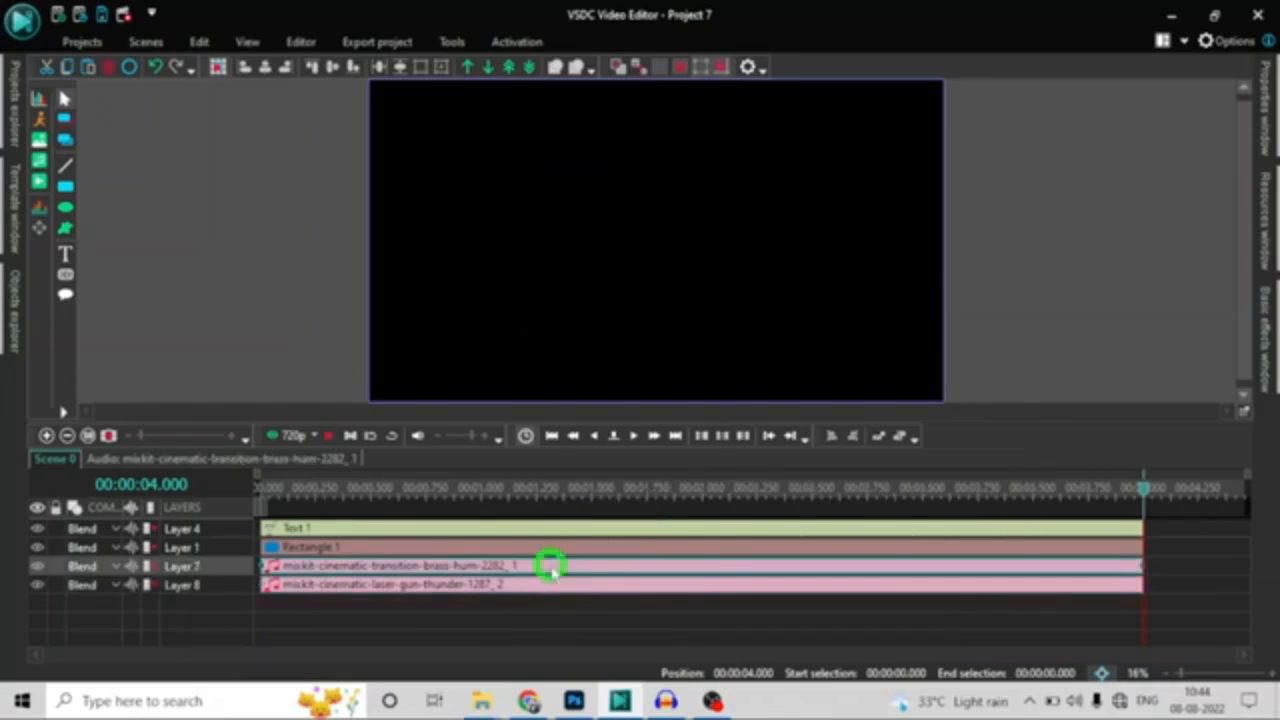
right_click(550, 567)
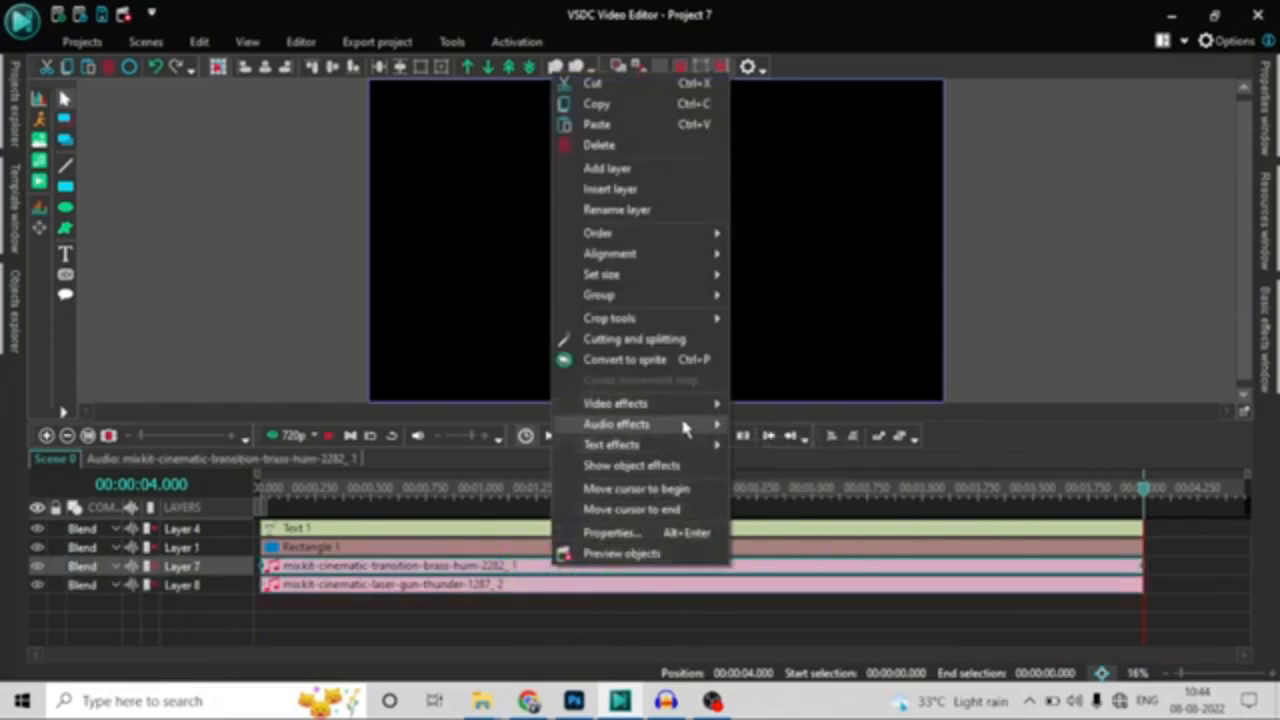
mouse_move(683, 428)
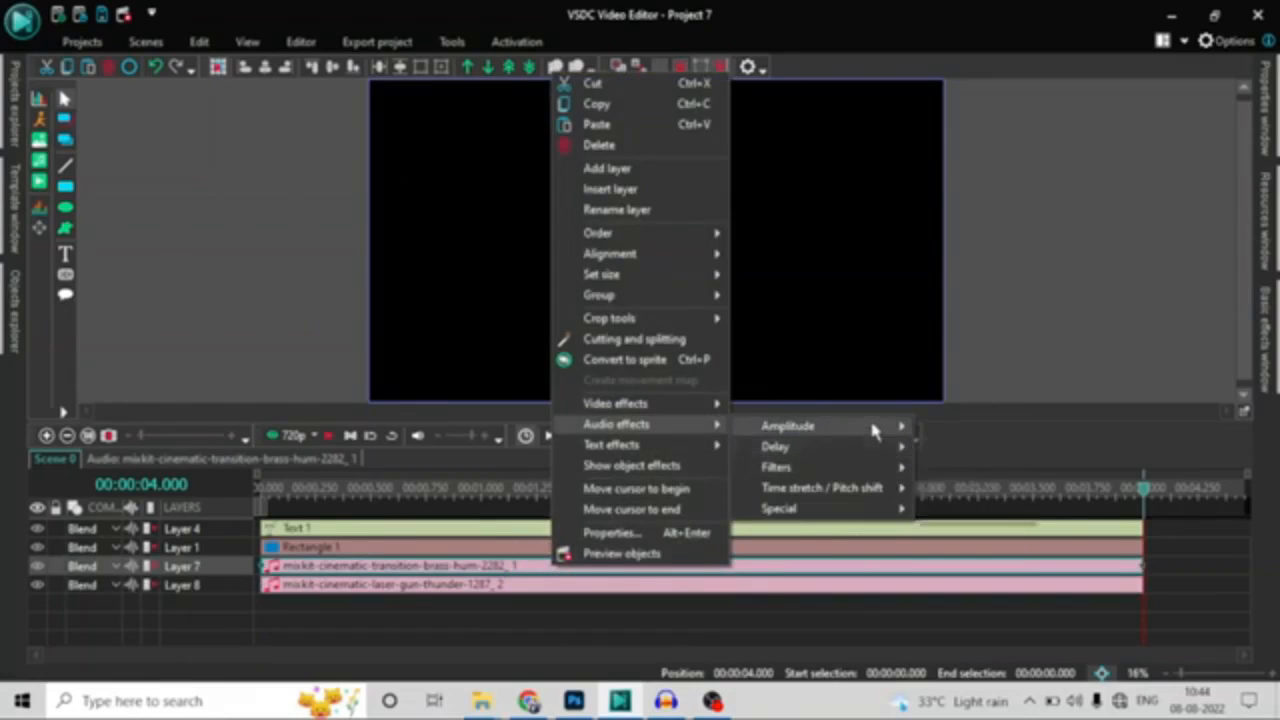
mouse_move(872, 428)
click(968, 469)
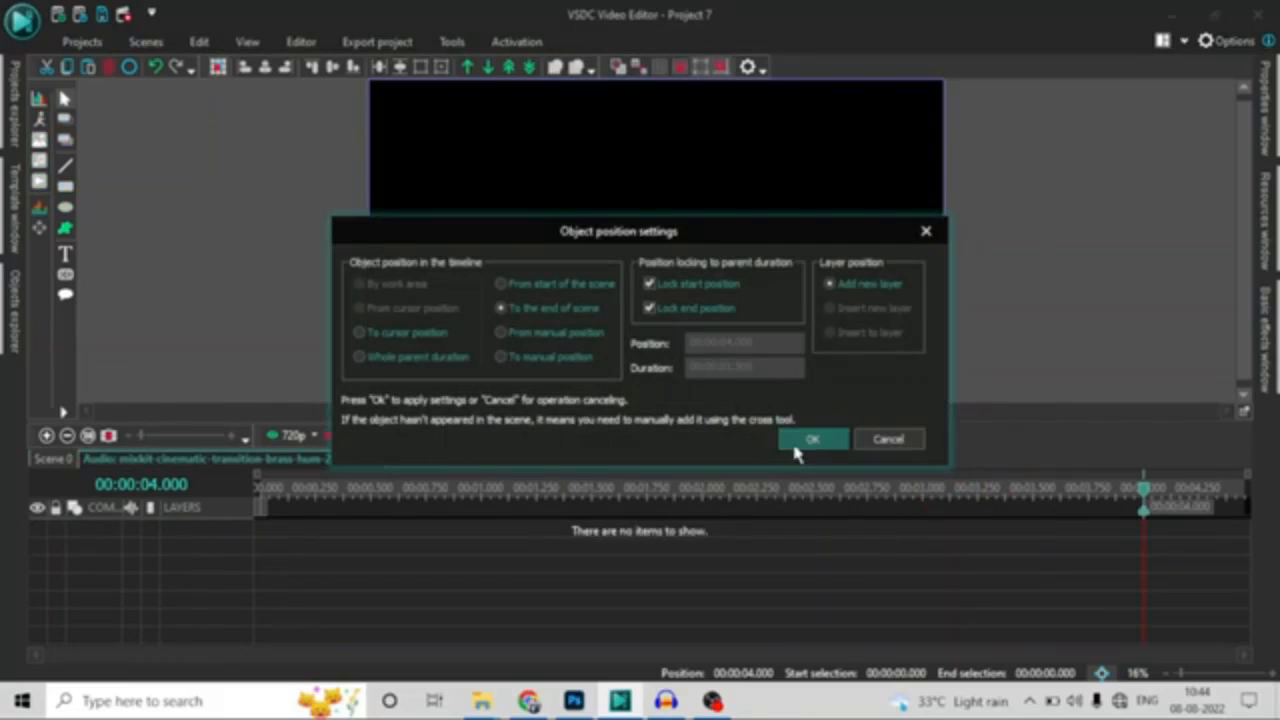
click(800, 440)
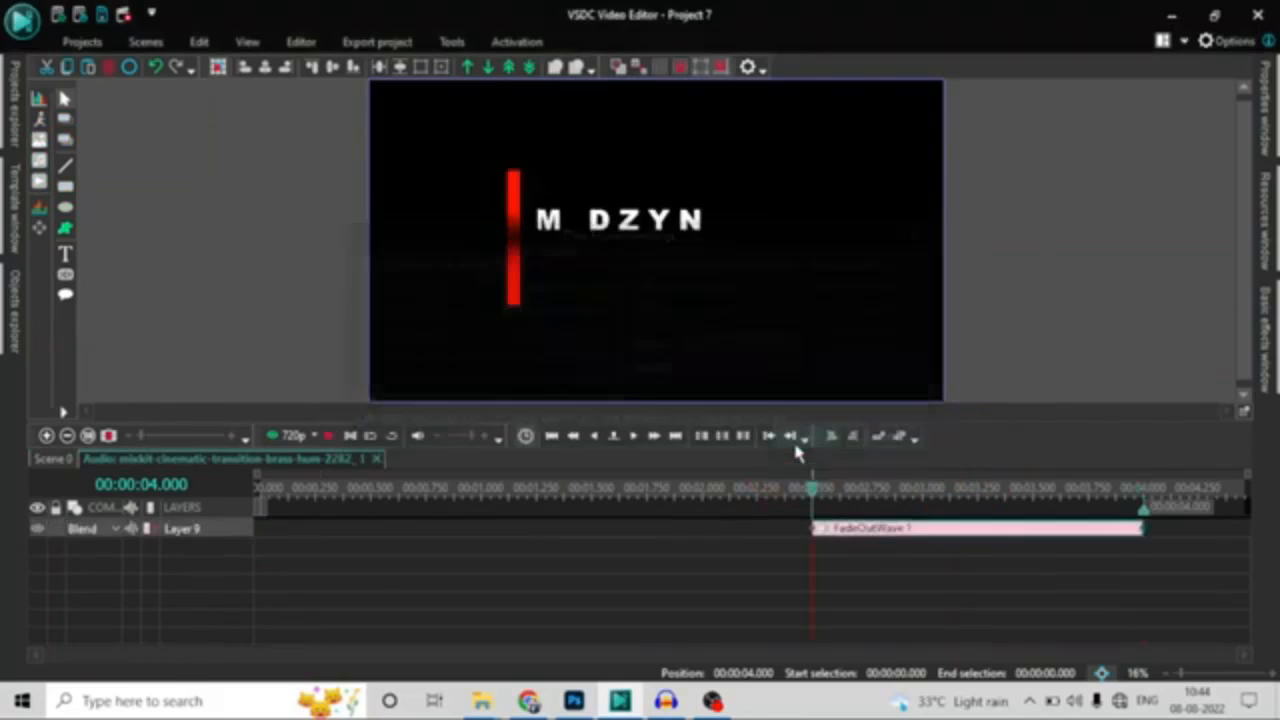
Step: Return to Scene 0 and preview the whole animation with both sounds from the start
click(52, 458)
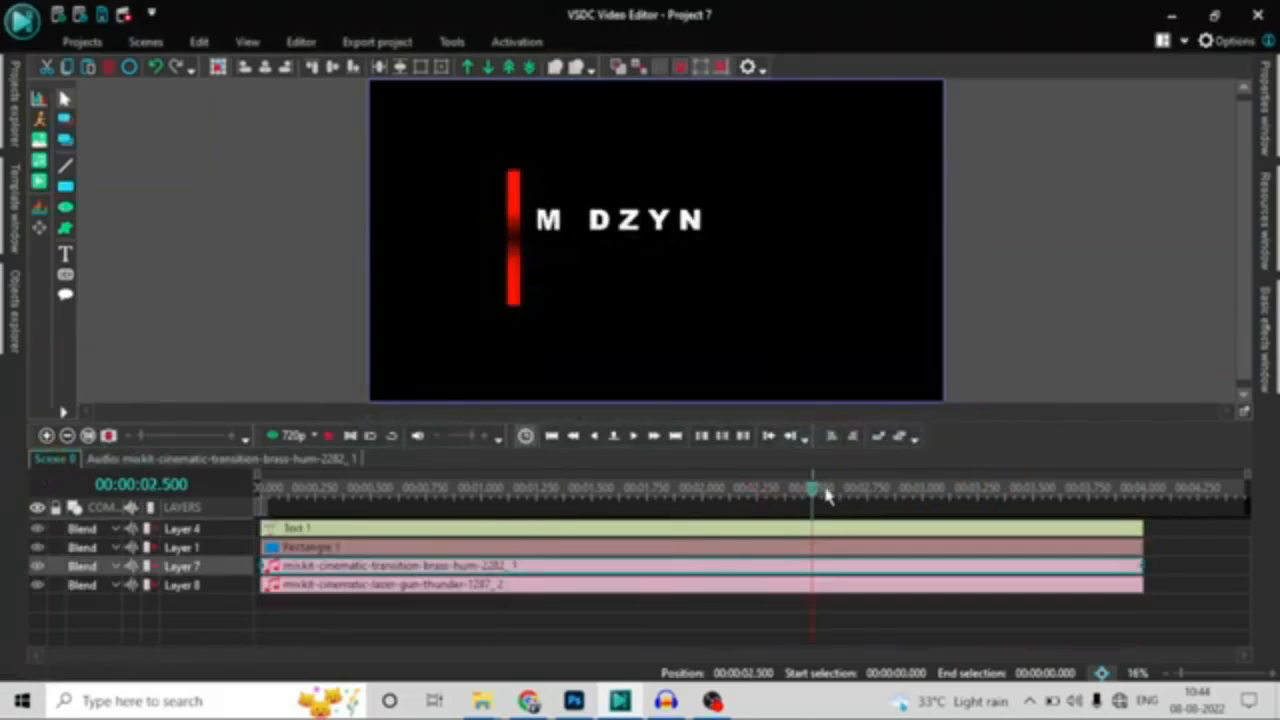
drag(815, 490, 4, 486)
click(327, 435)
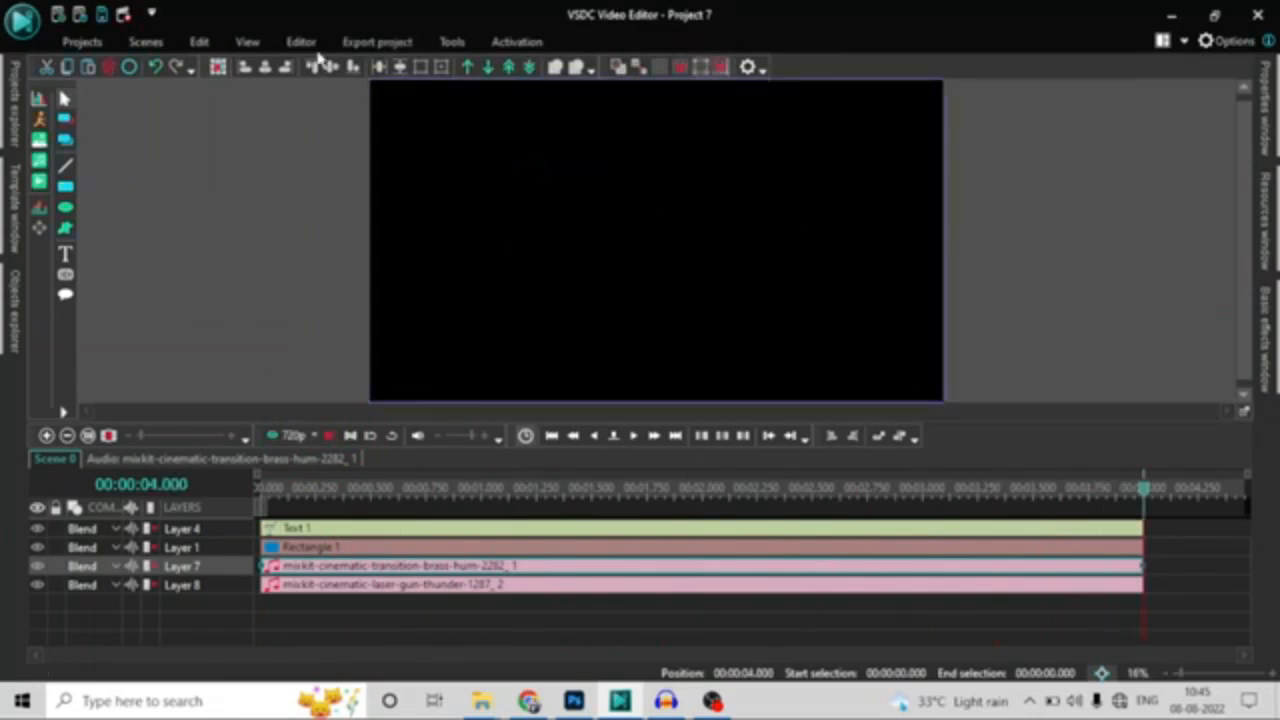
Step: Review the project's export settings for YouTube, and return to the scene timeline without exporting
click(370, 42)
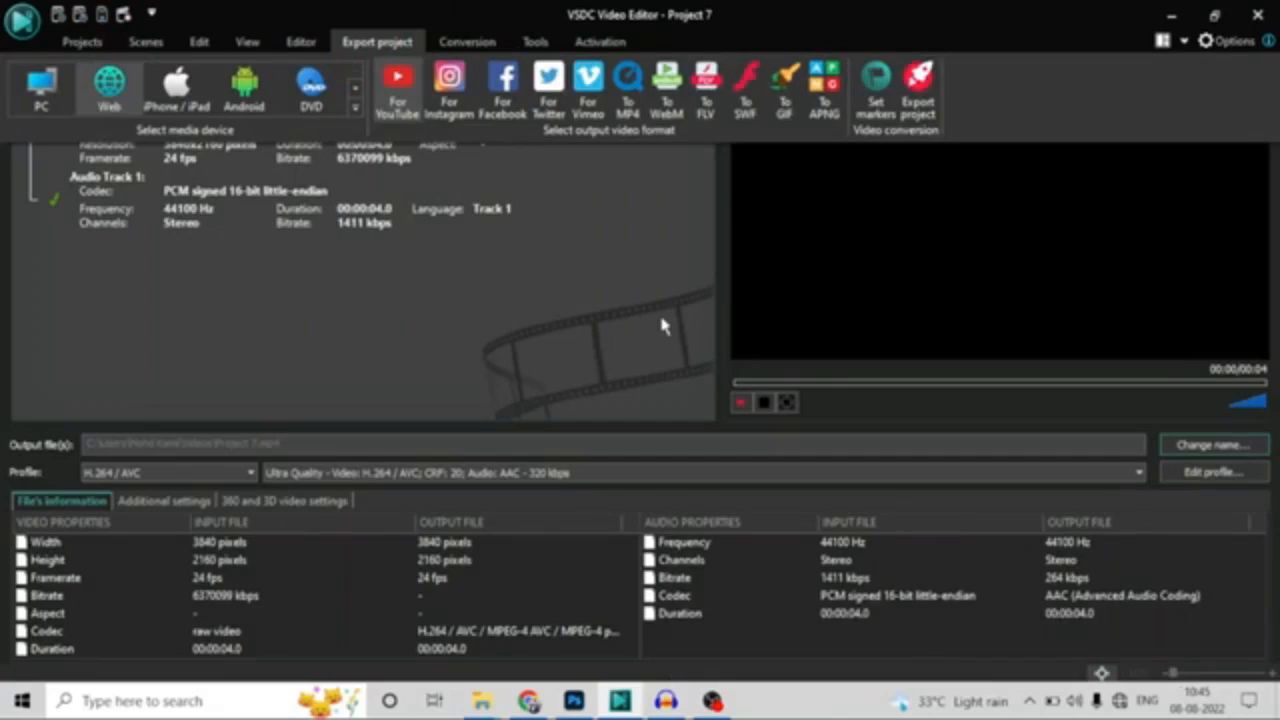
click(72, 45)
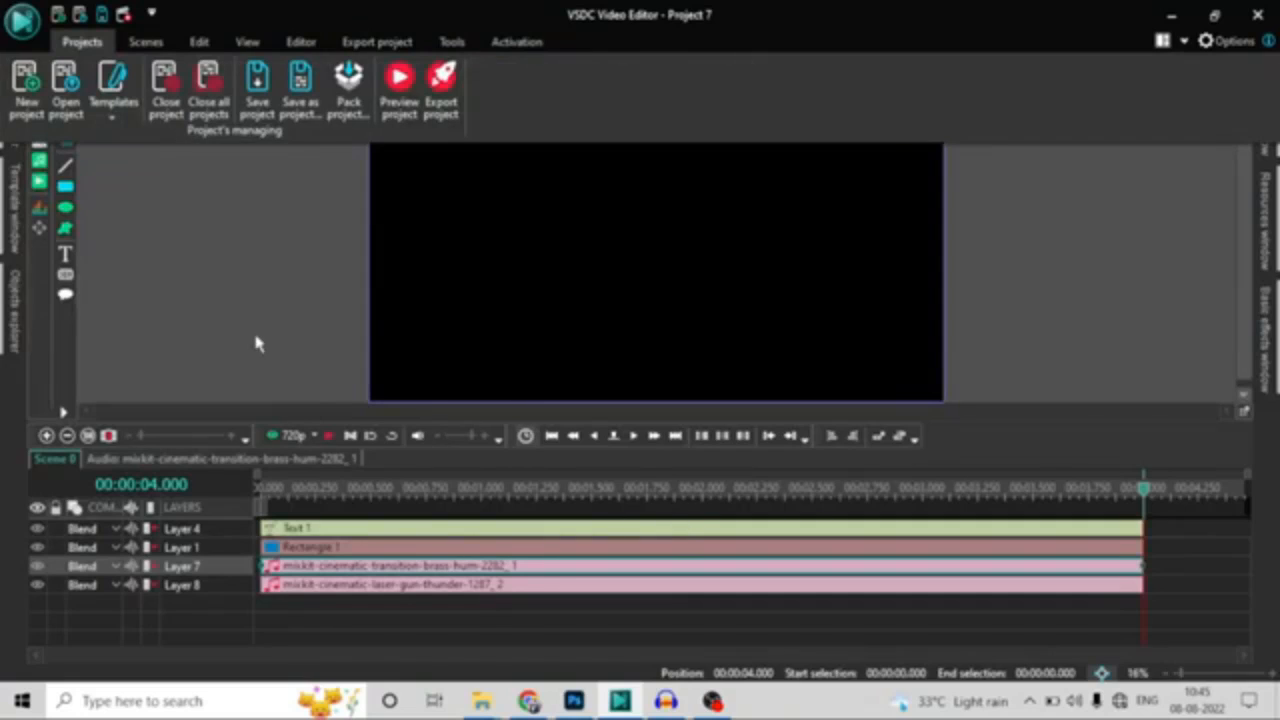
click(255, 343)
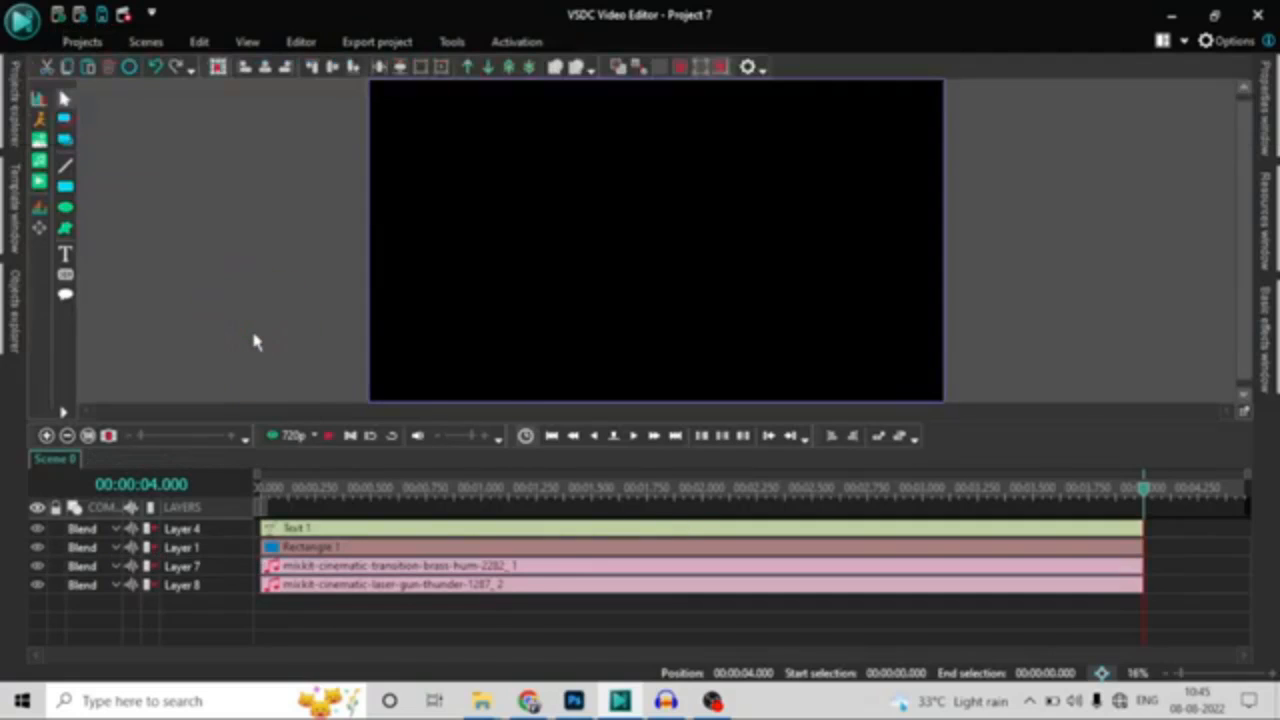